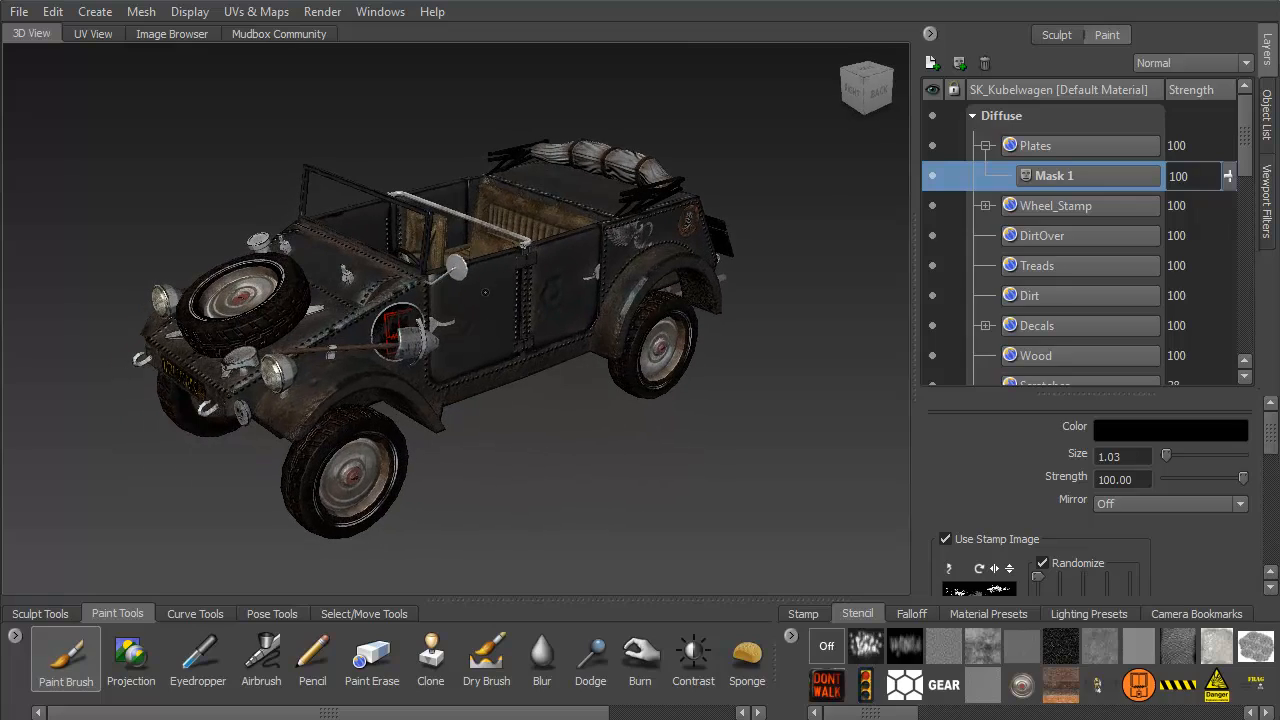
- Examine the textured Kubelwagen from several angles, including a close look at its number plates
drag(578, 287, 628, 275)
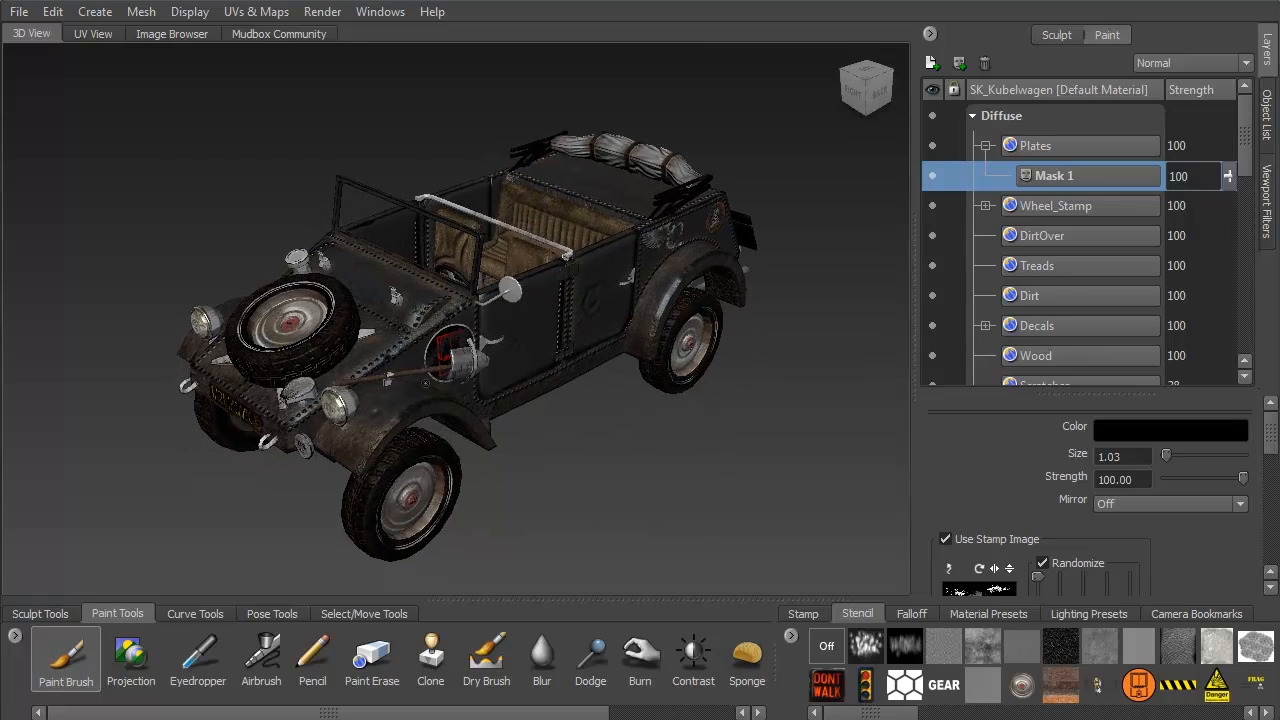
drag(600, 330, 75, 350)
click(871, 97)
scroll(392, 283, up, 5)
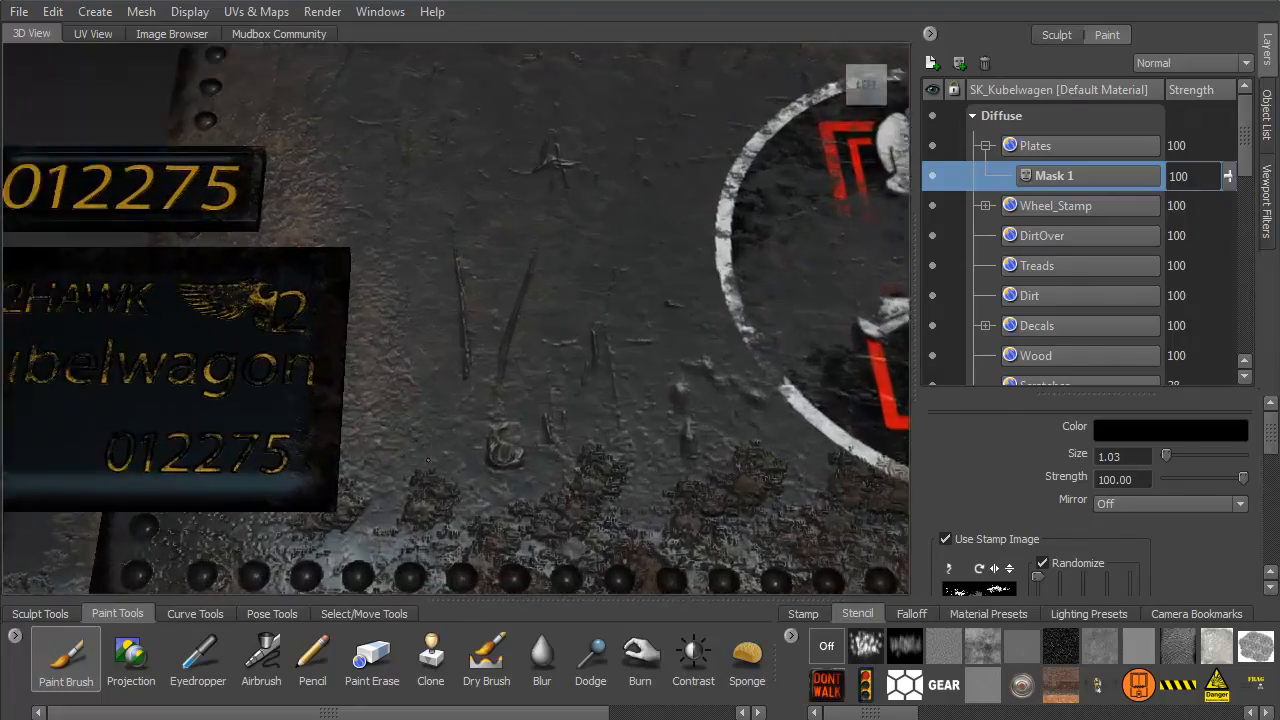
mouse_move(392, 283)
mouse_down()
mouse_move(431, 371)
mouse_move(412, 396)
mouse_move(490, 118)
mouse_up()
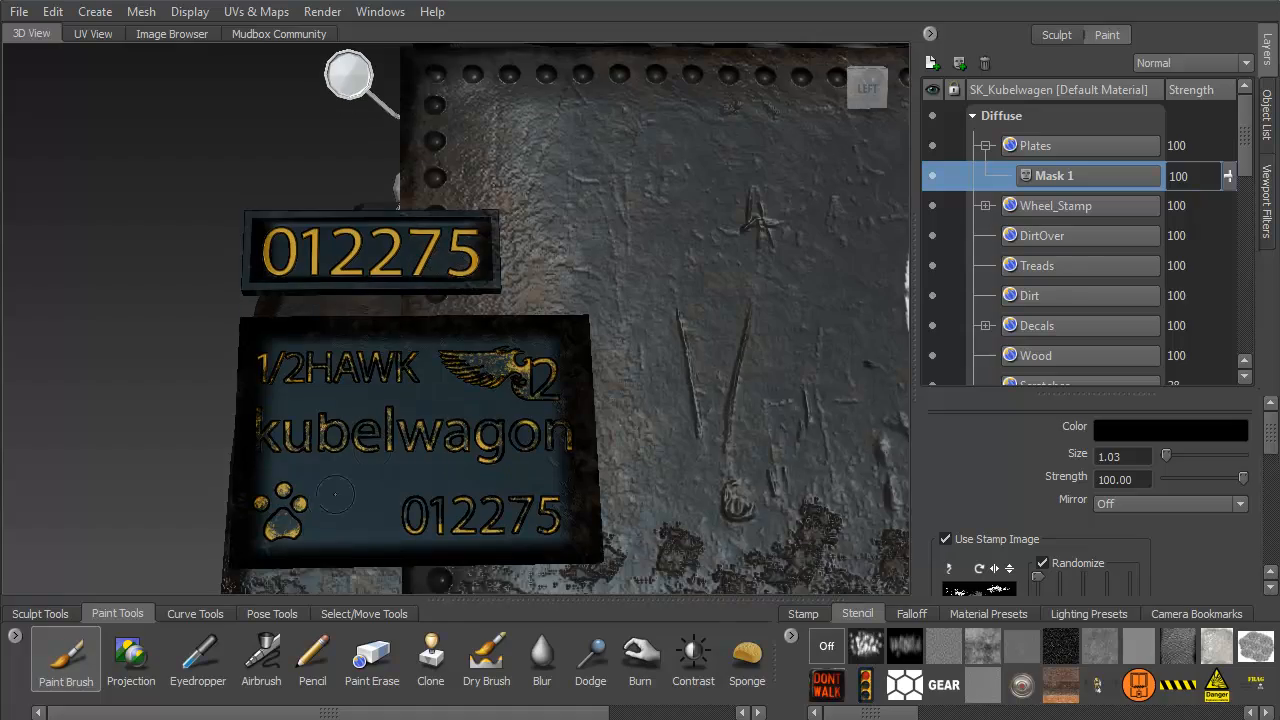
scroll(470, 437, down, 5)
drag(470, 437, 73, 73)
scroll(471, 328, down, 2)
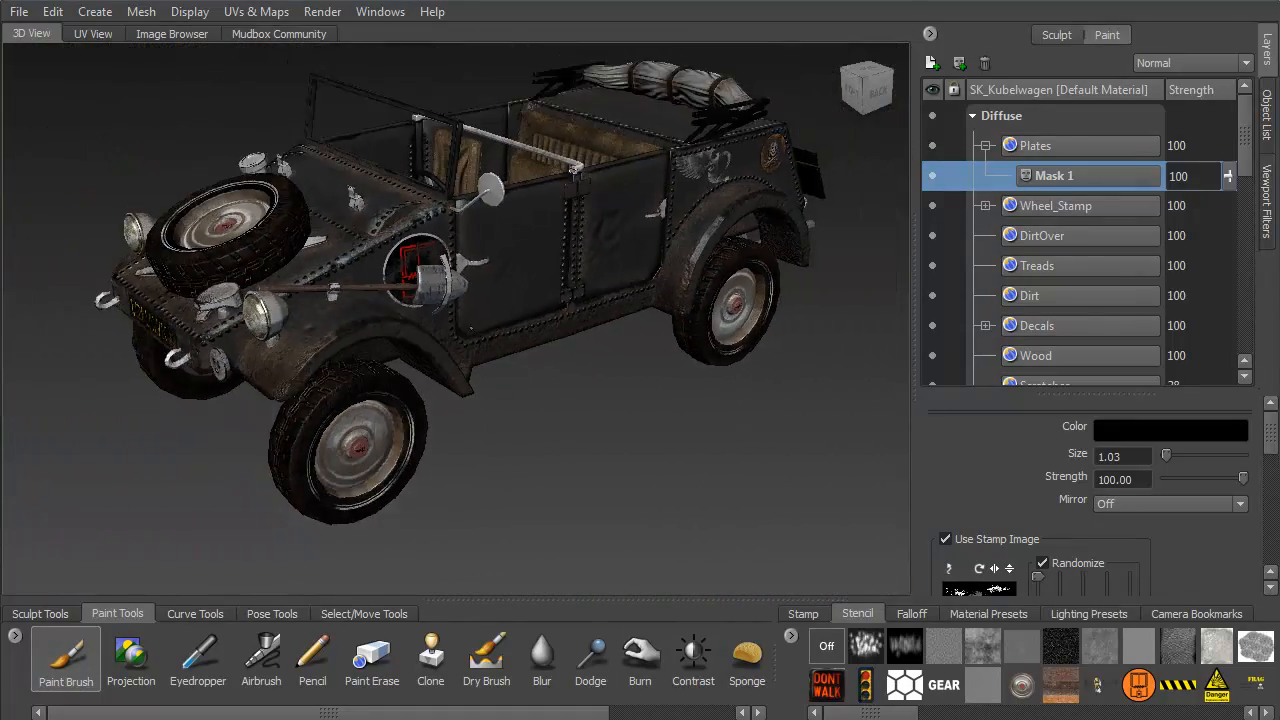
scroll(471, 328, down, 2)
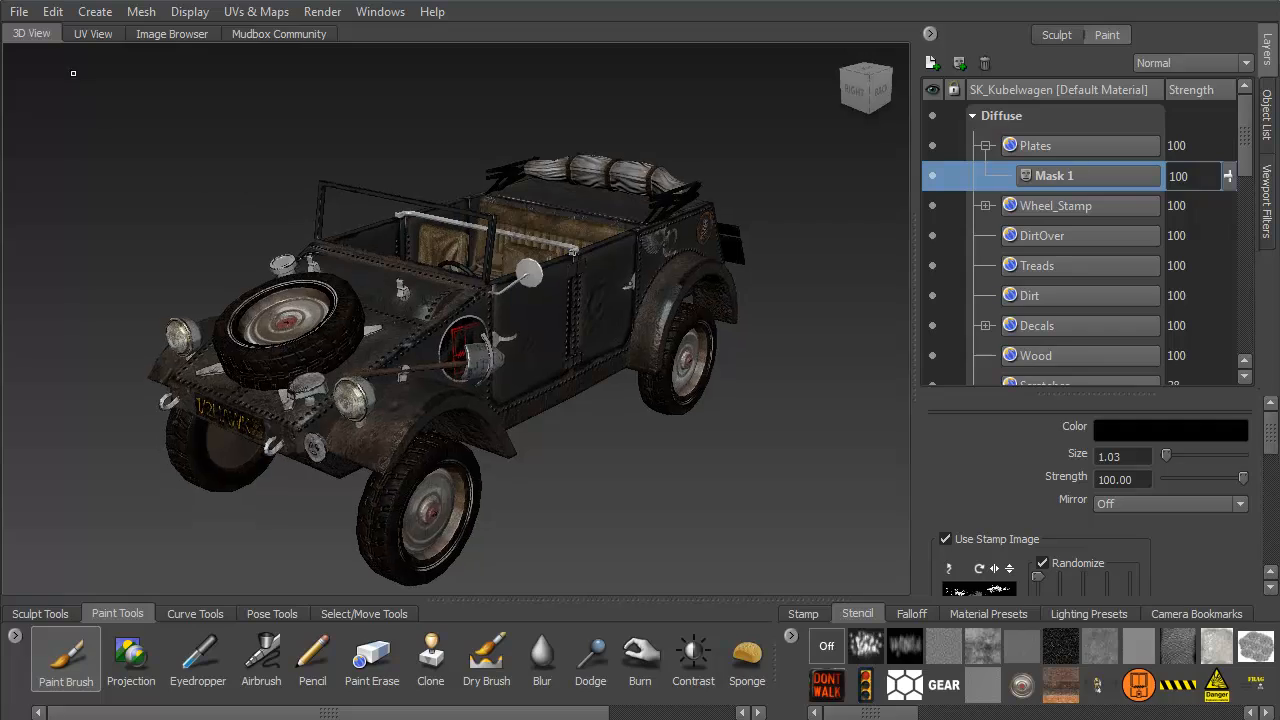
- Examine the vehicle's complete UV layout and return to the 3D view
click(93, 34)
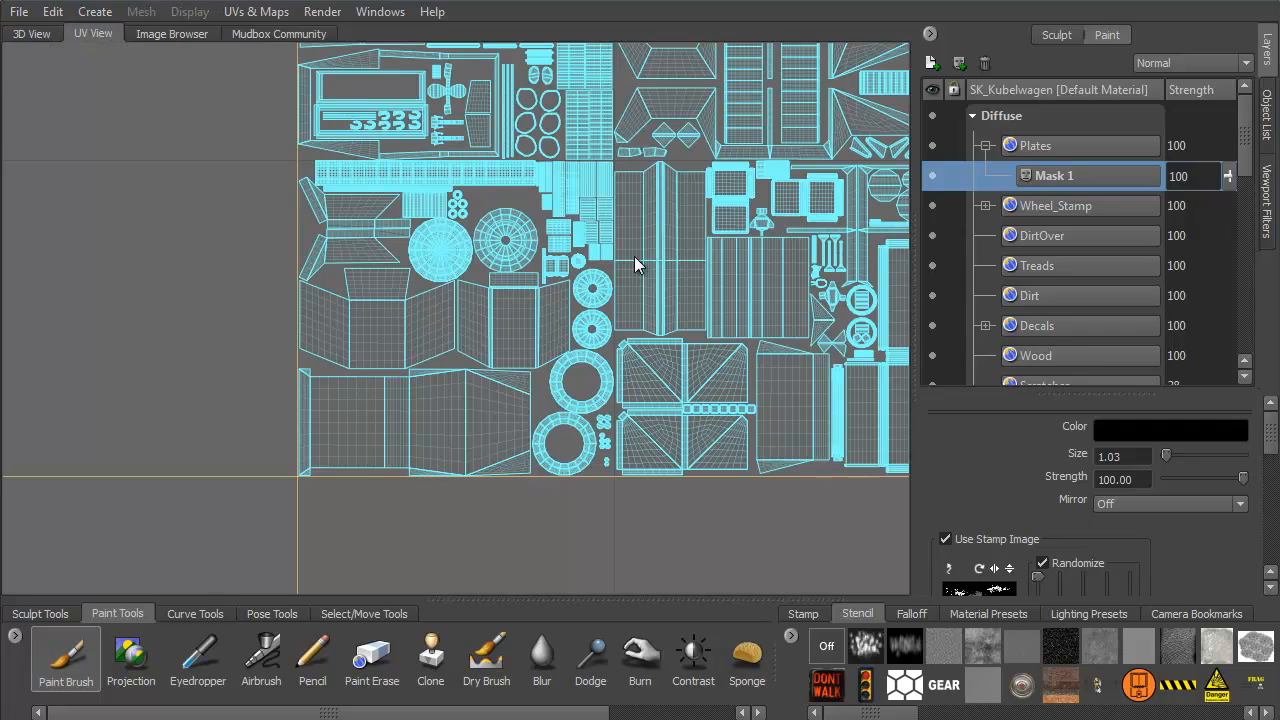
drag(637, 242, 574, 92)
drag(564, 153, 534, 305)
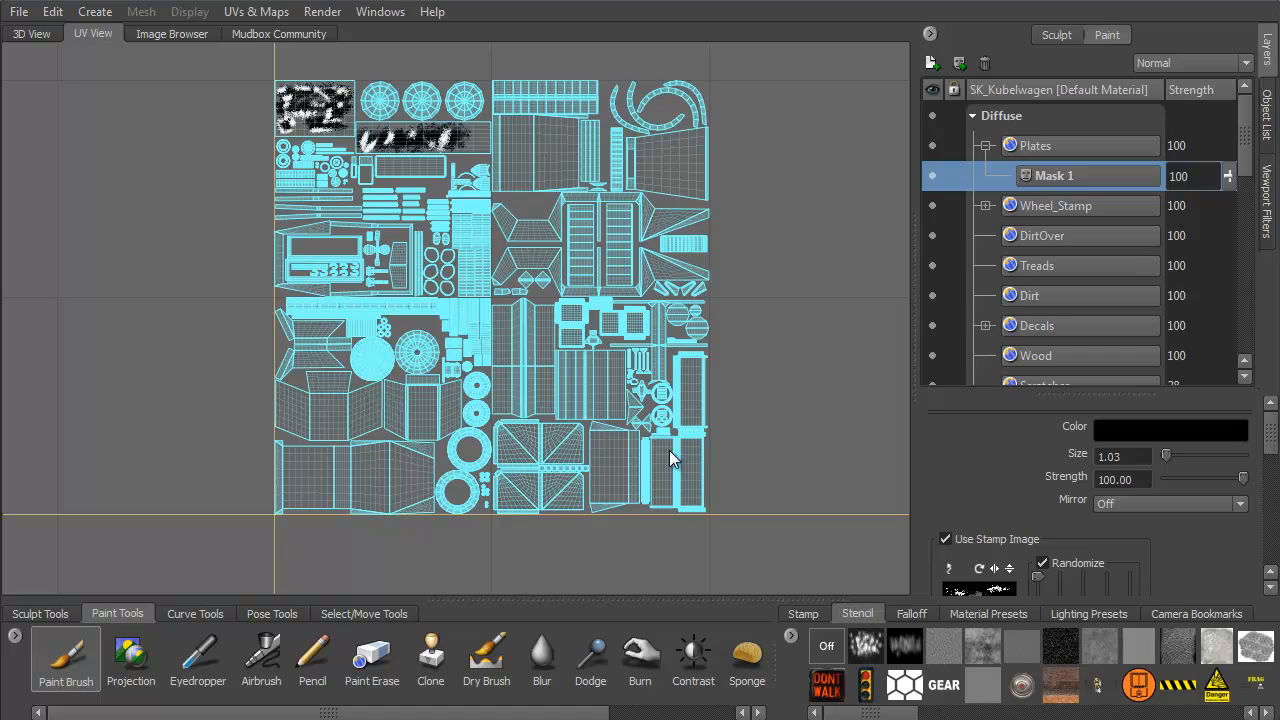
mouse_move(356, 396)
mouse_down()
mouse_move(470, 361)
mouse_move(668, 365)
mouse_up()
mouse_move(490, 350)
mouse_down()
mouse_move(493, 382)
mouse_move(478, 395)
mouse_up()
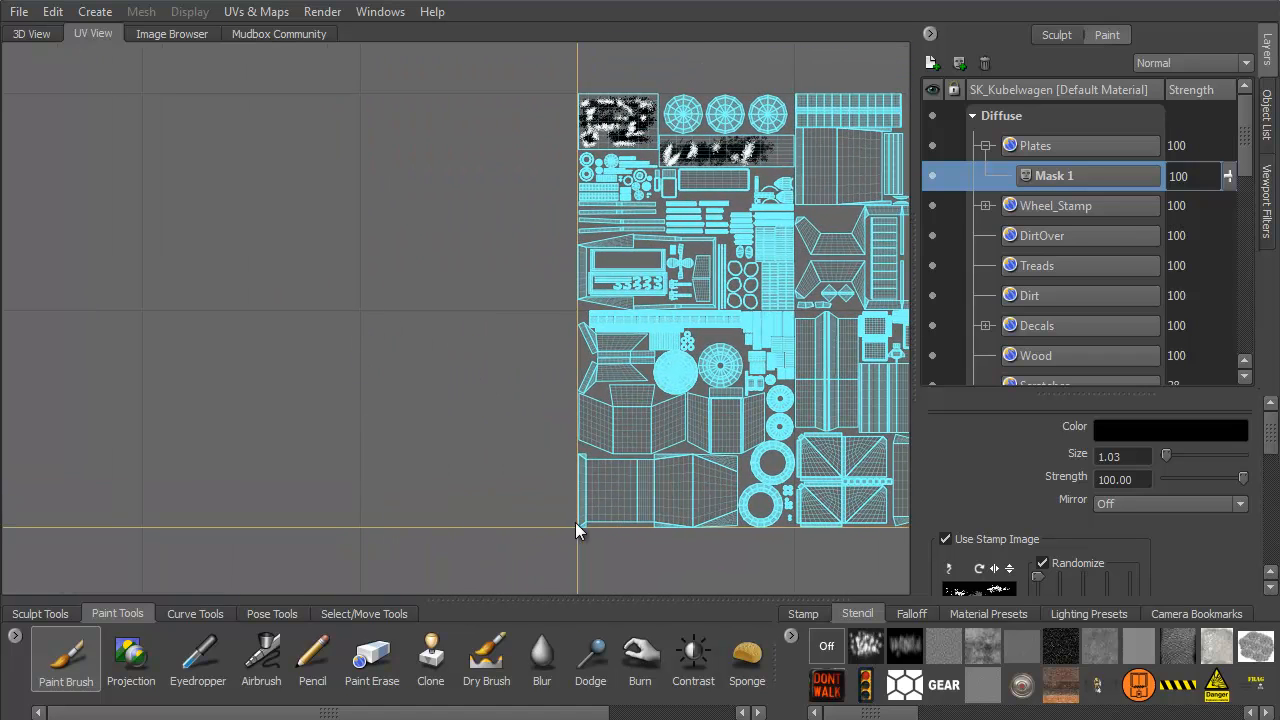
drag(662, 345, 478, 262)
drag(434, 363, 415, 285)
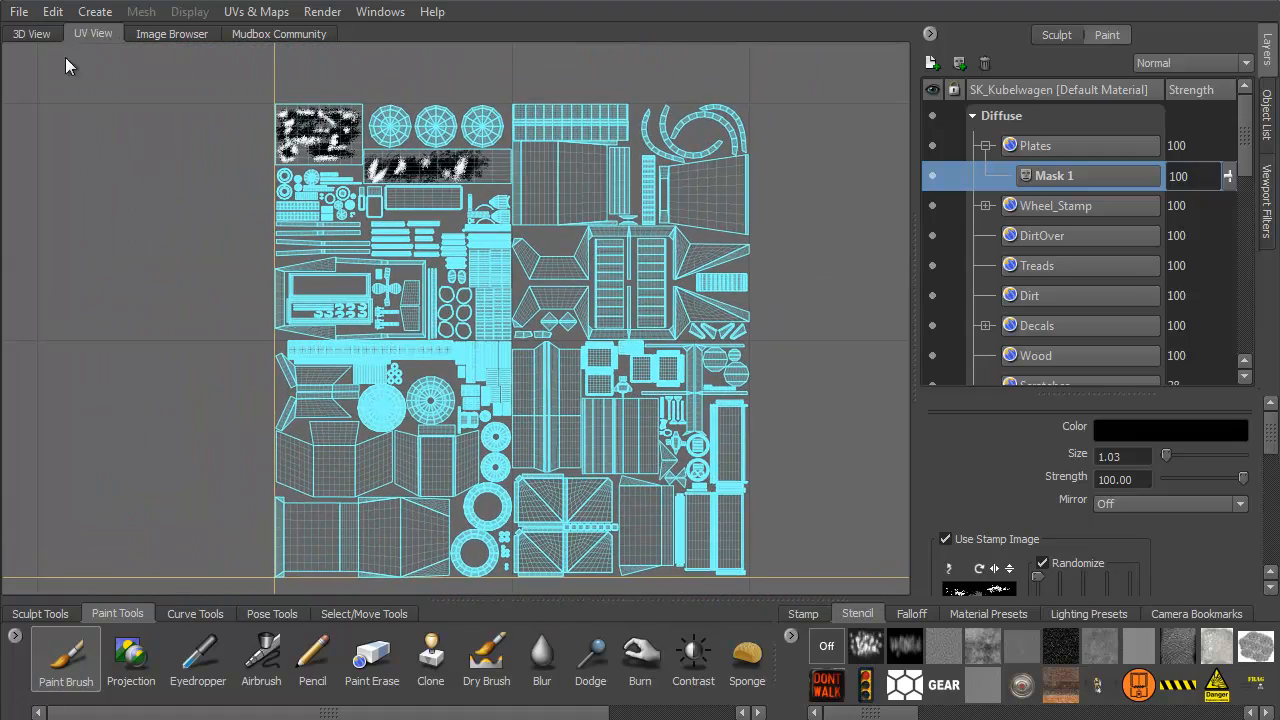
click(31, 34)
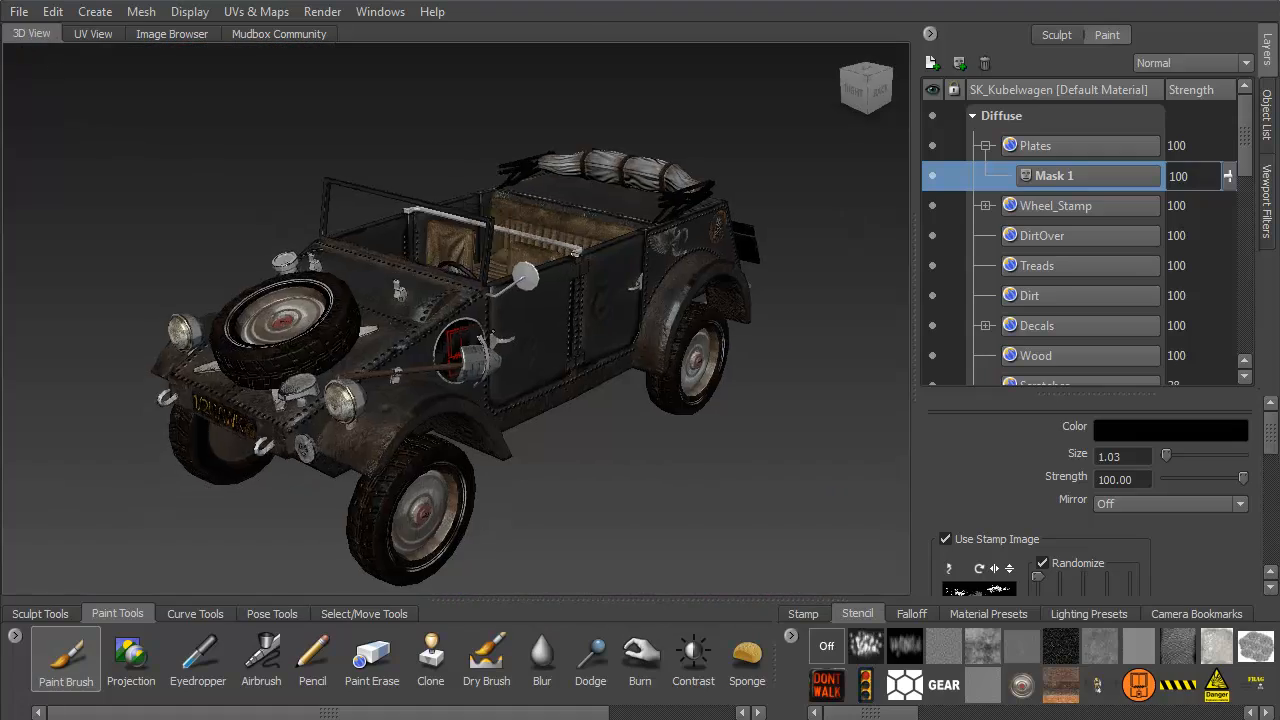
- Examine the vehicle's underside, front wheel, circular side decals and riveted body panels up close
drag(314, 270, 590, 225)
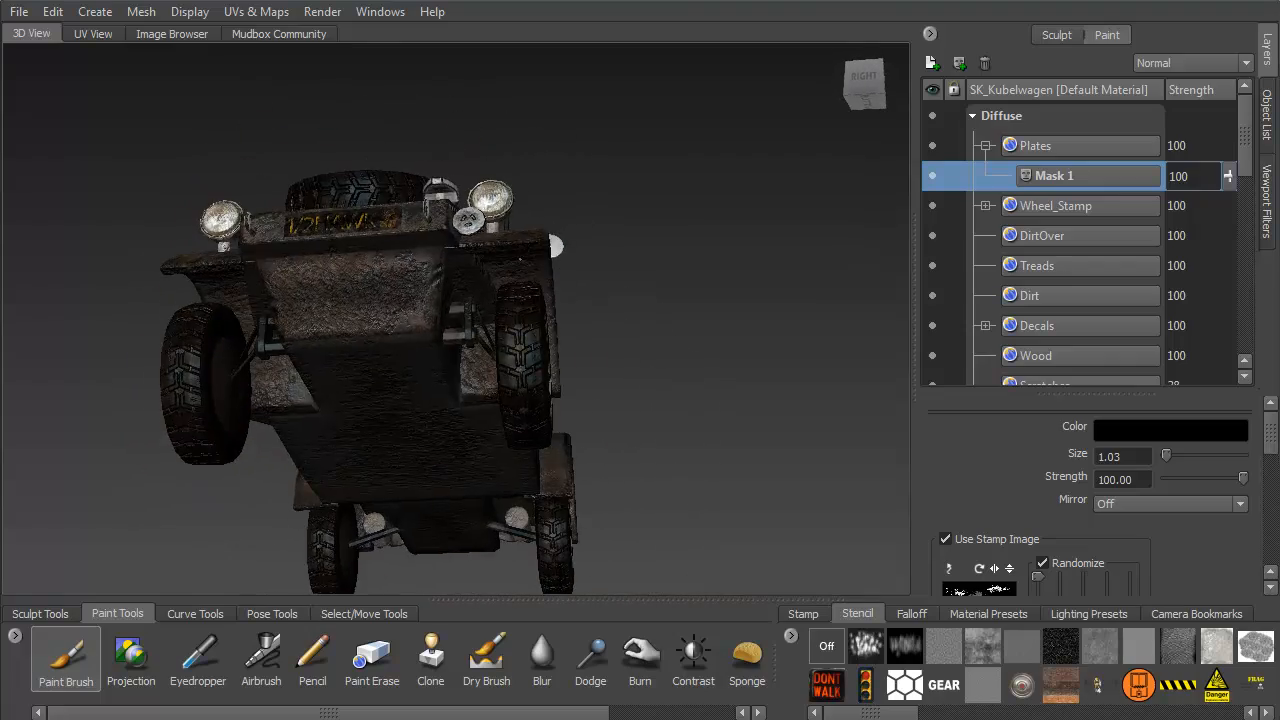
scroll(534, 340, up, 5)
drag(534, 367, 365, 335)
drag(478, 312, 482, 239)
drag(555, 258, 527, 282)
drag(588, 376, 440, 350)
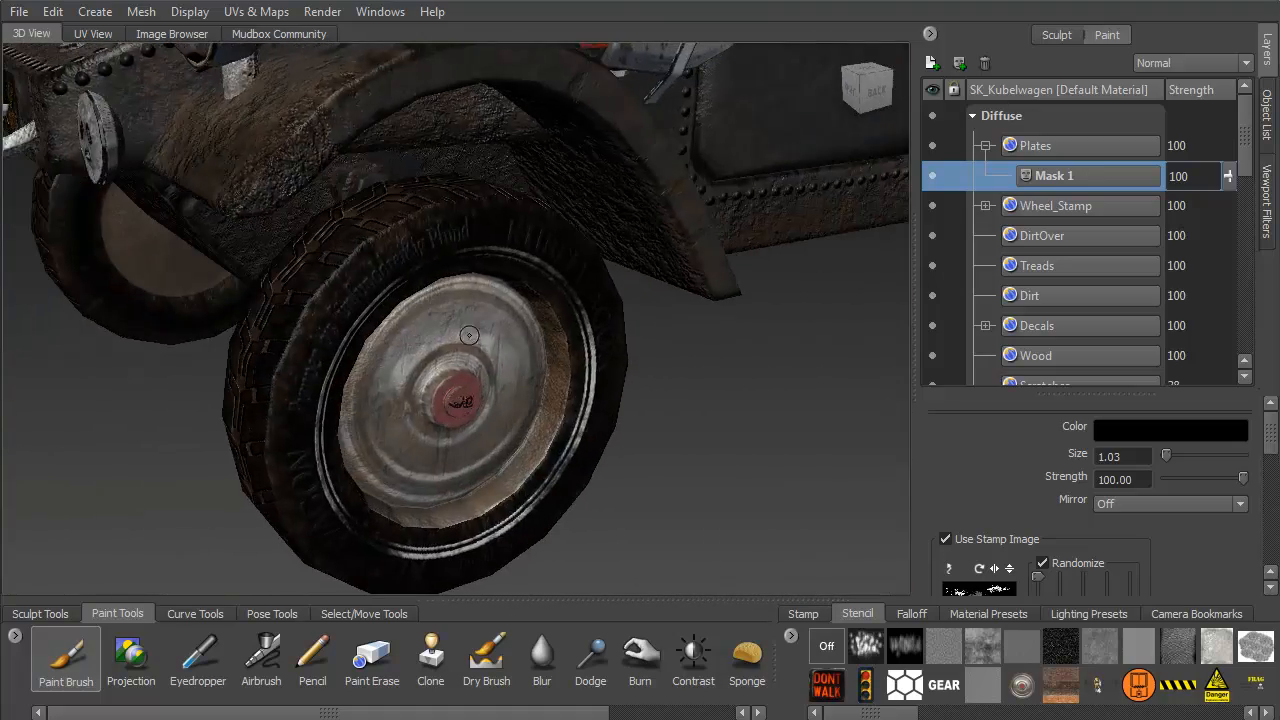
scroll(440, 300, down, 5)
drag(440, 200, 381, 280)
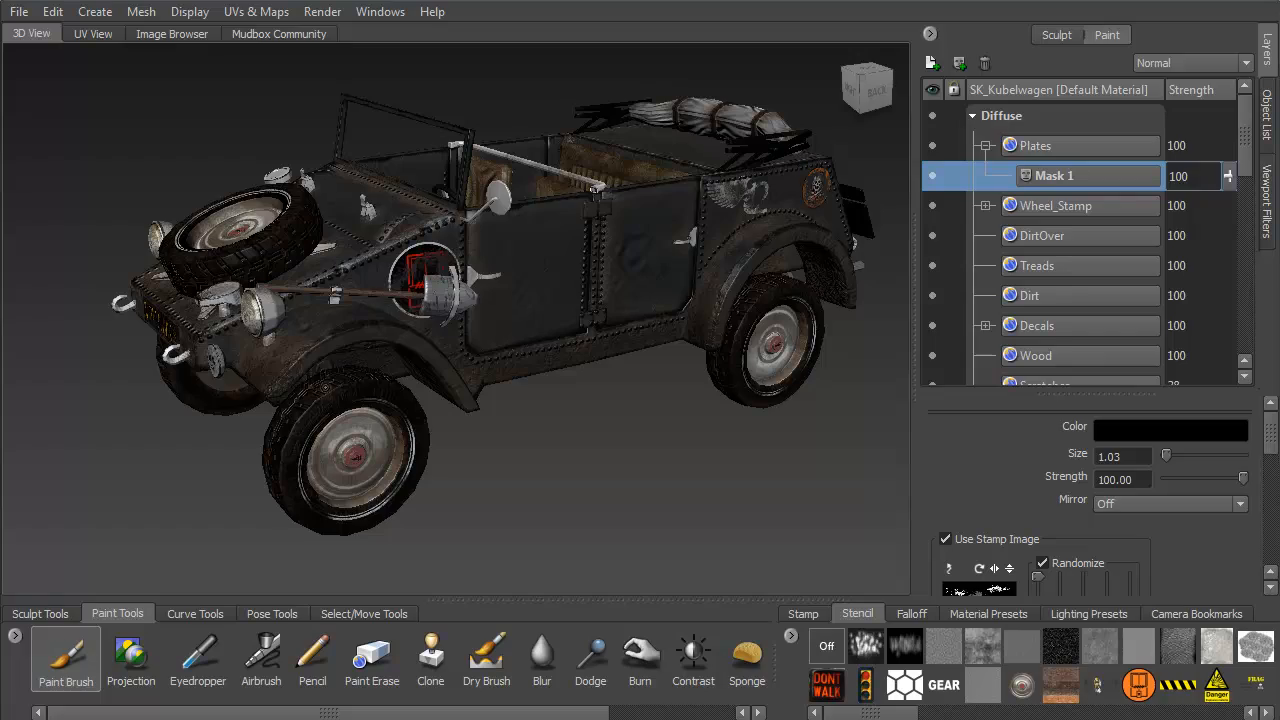
drag(410, 345, 447, 313)
scroll(425, 391, up, 5)
drag(352, 333, 385, 249)
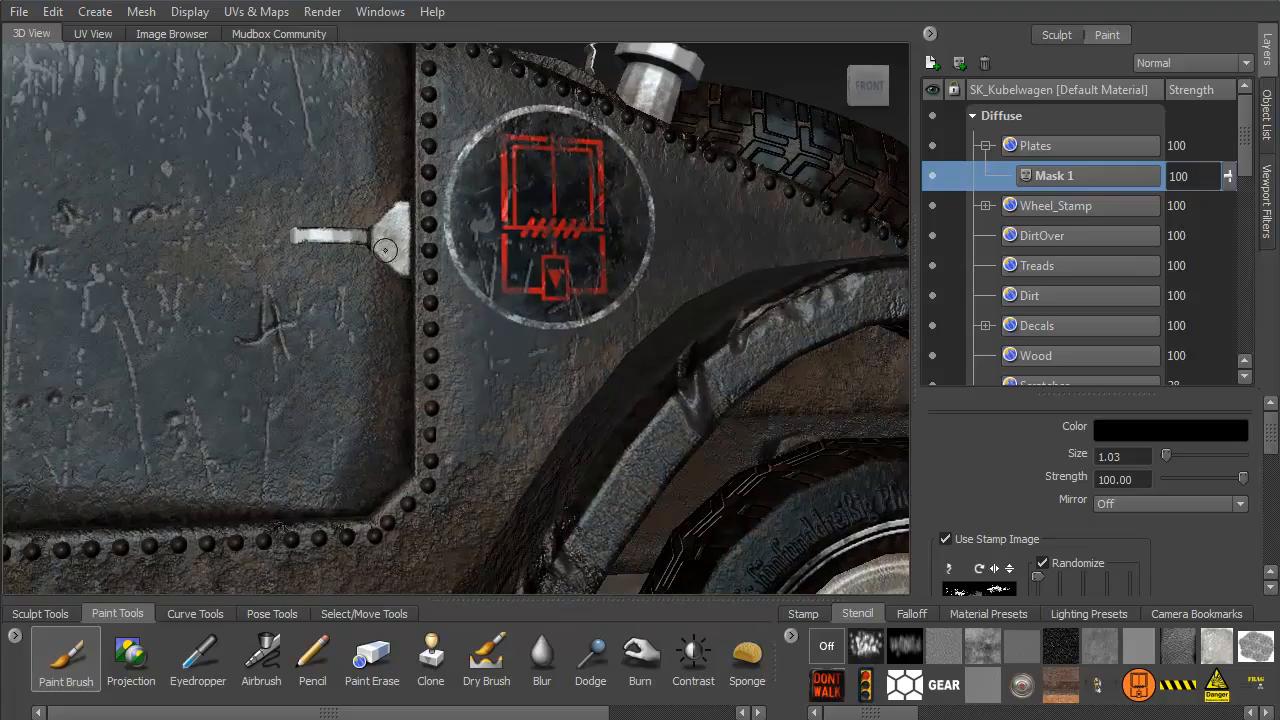
mouse_move(290, 538)
mouse_down()
mouse_move(400, 470)
mouse_move(484, 500)
mouse_move(590, 585)
mouse_move(668, 580)
mouse_up()
drag(432, 380, 455, 255)
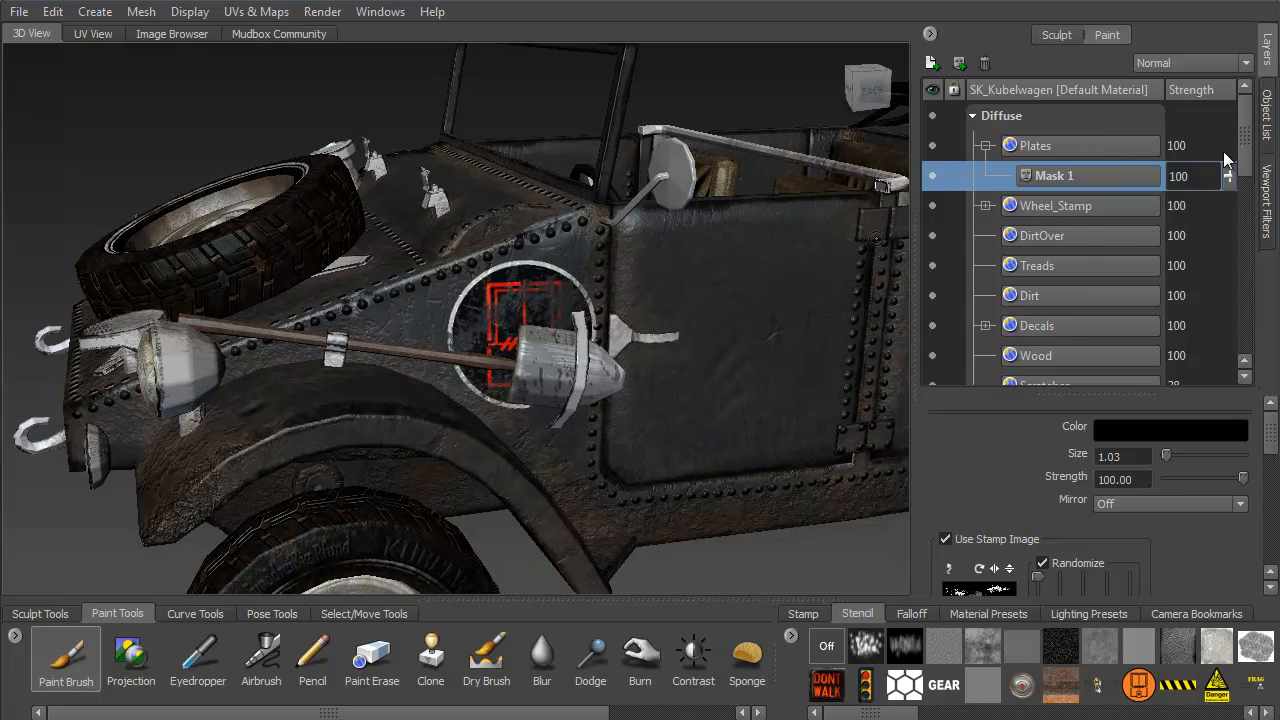
- Expand the Bump Map channel and make its Rivets layer the active paint layer
drag(1247, 133, 1253, 331)
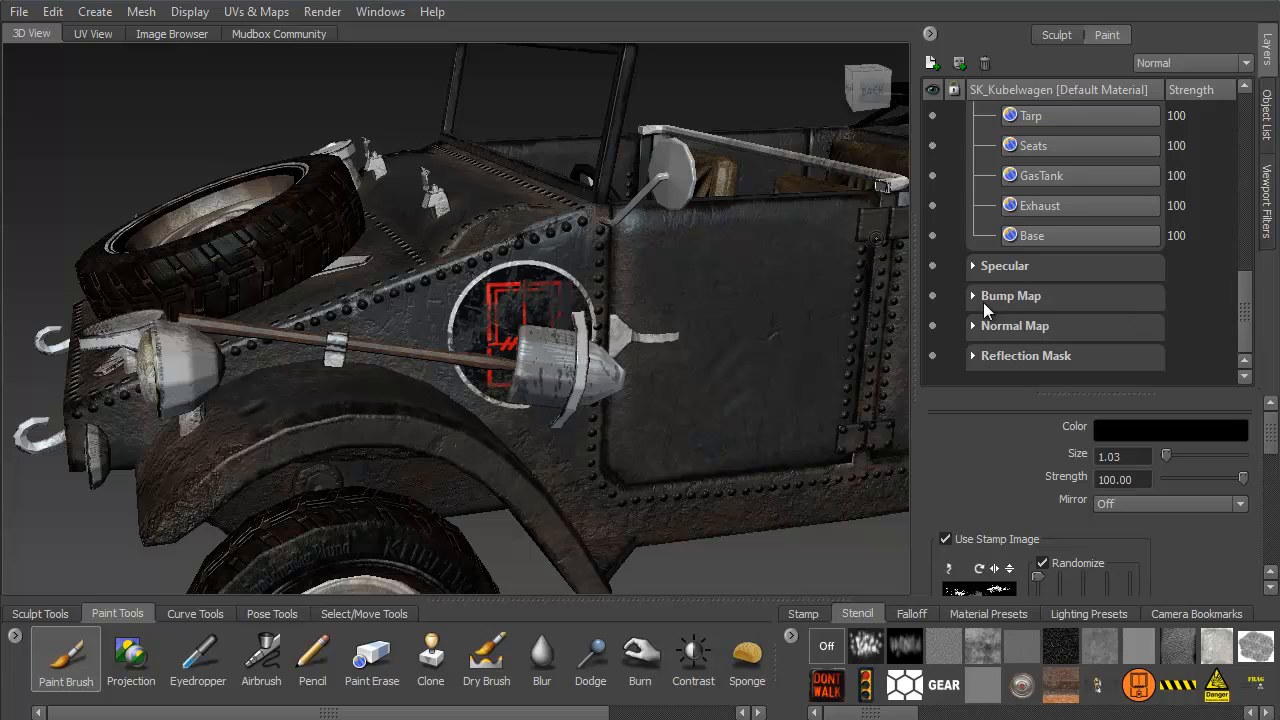
click(971, 298)
drag(1246, 237, 1245, 268)
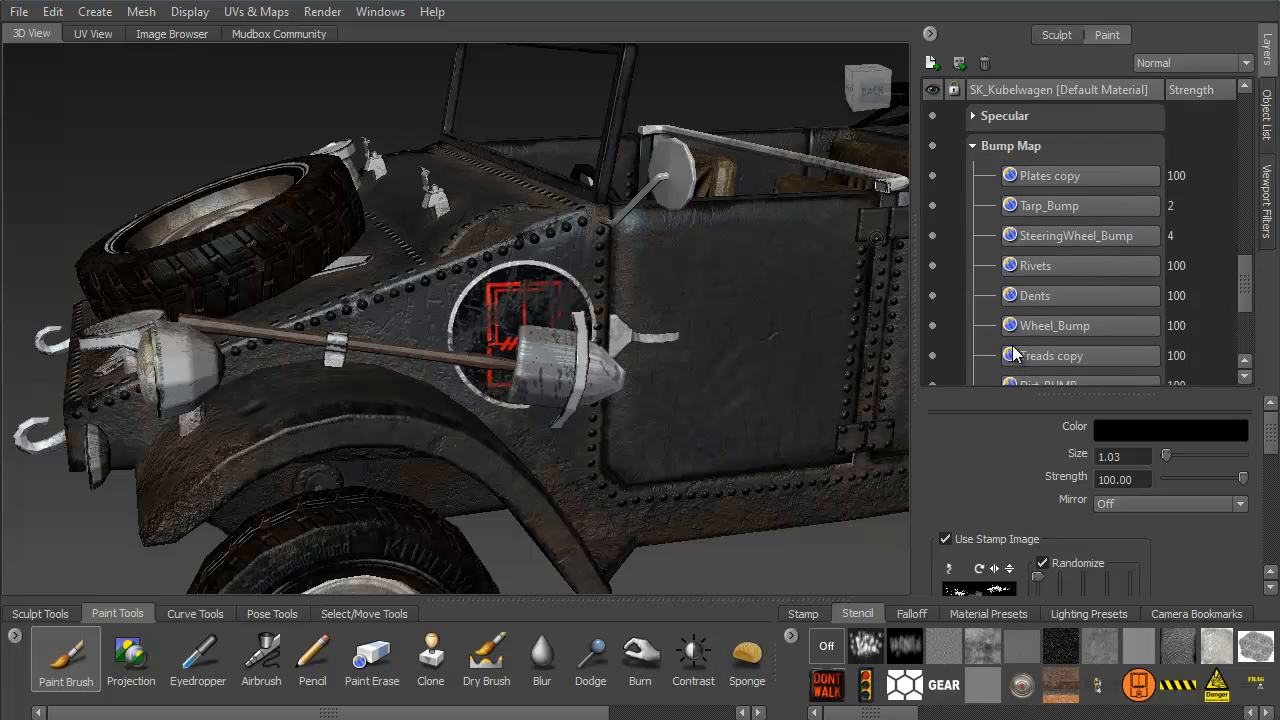
click(1054, 268)
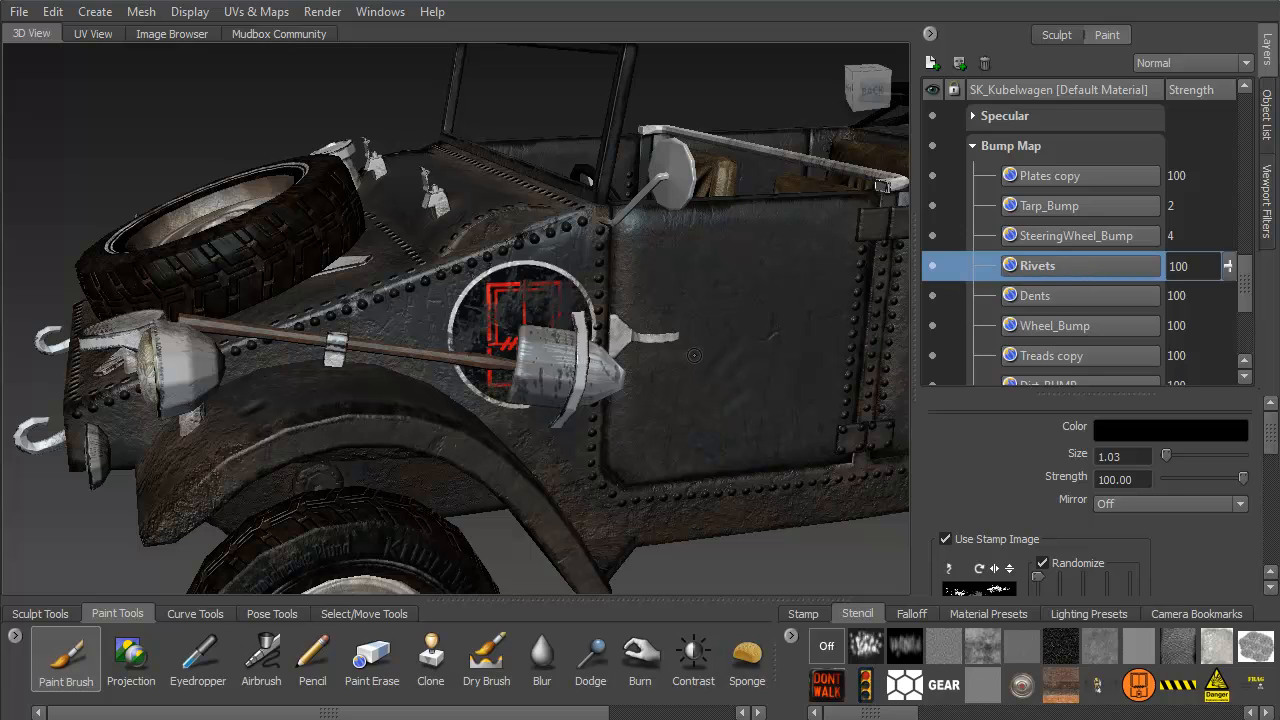
drag(694, 355, 581, 276)
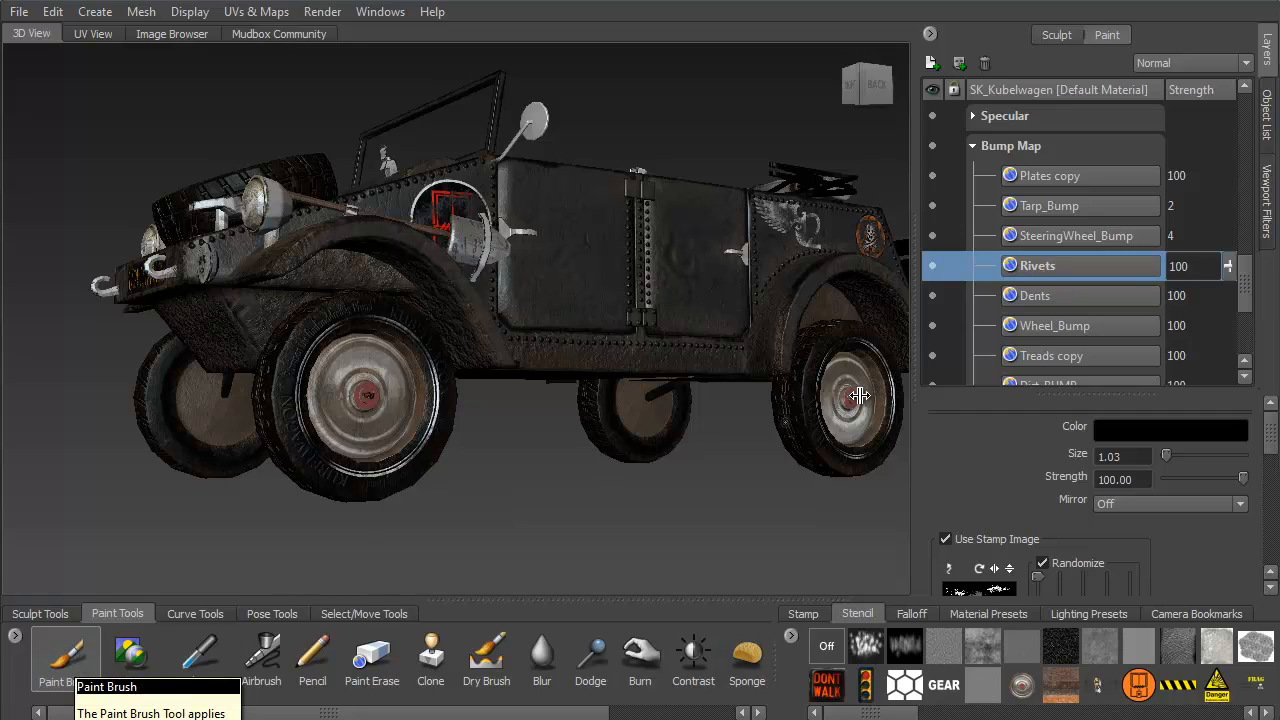
- Turn off the stamp image for the Paint Brush and choose the rounded, convex falloff curve
drag(1110, 408, 1104, 278)
click(946, 401)
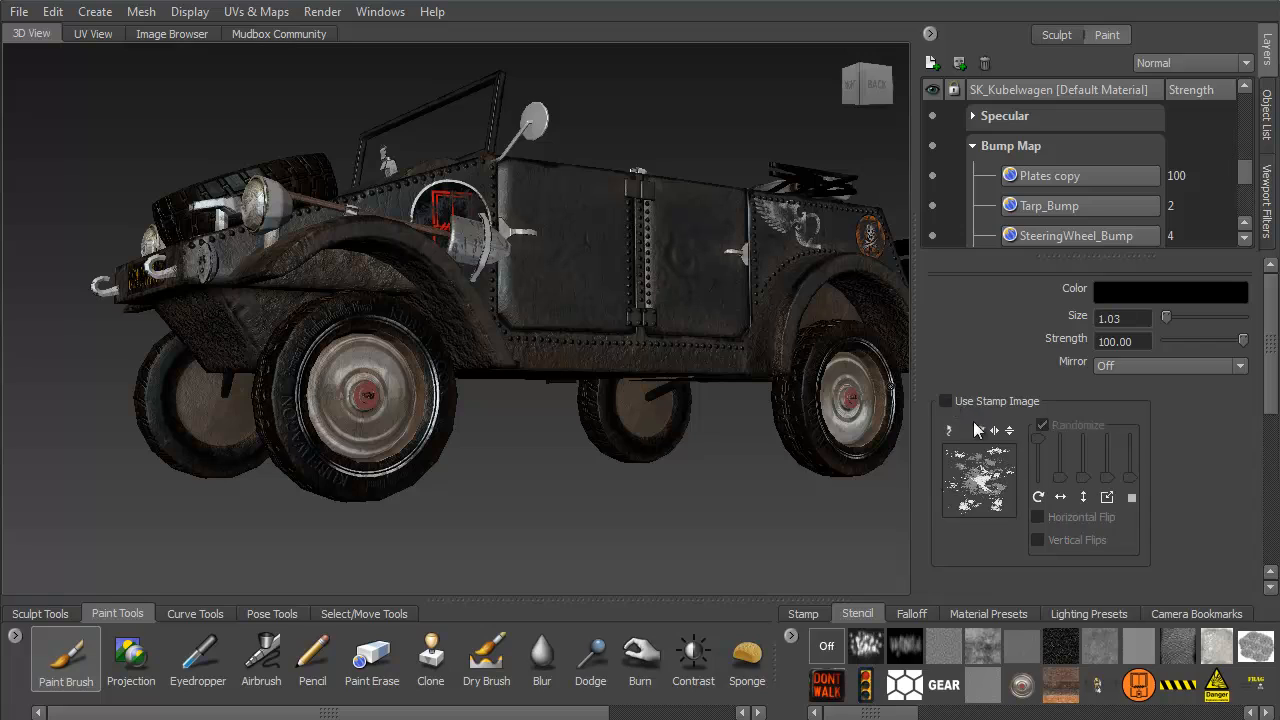
scroll(1201, 428, down, 2)
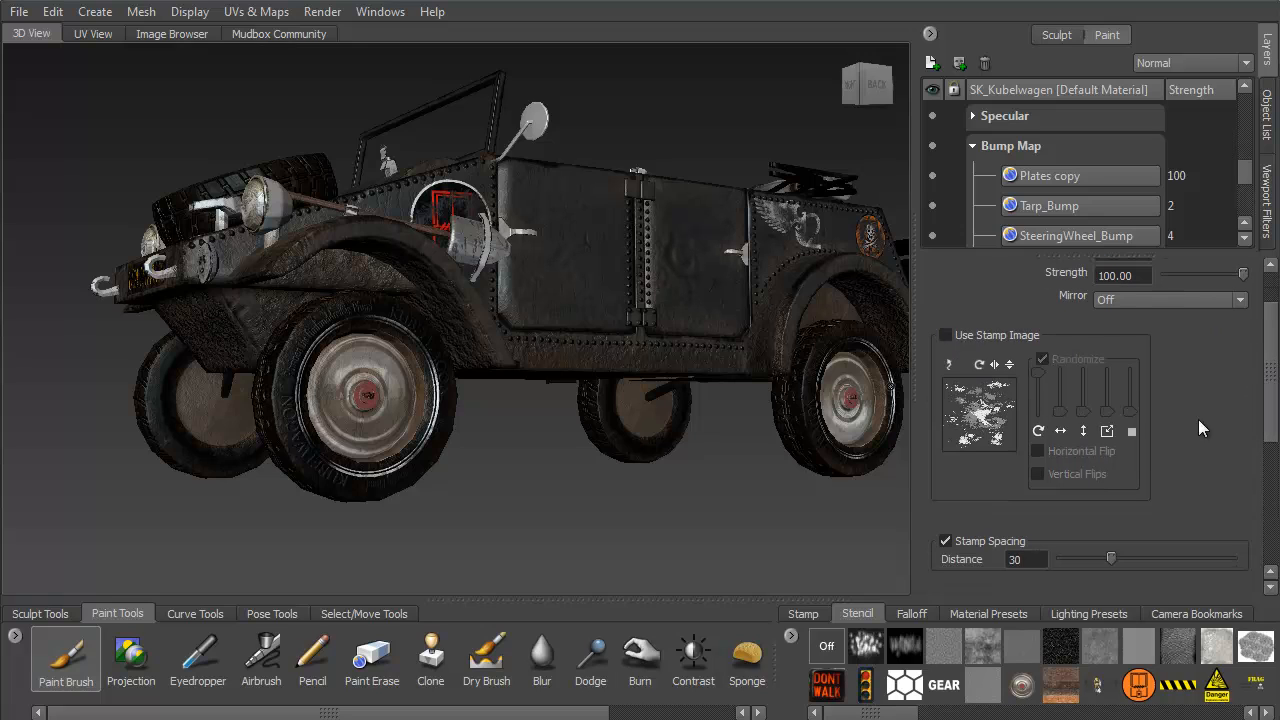
click(910, 614)
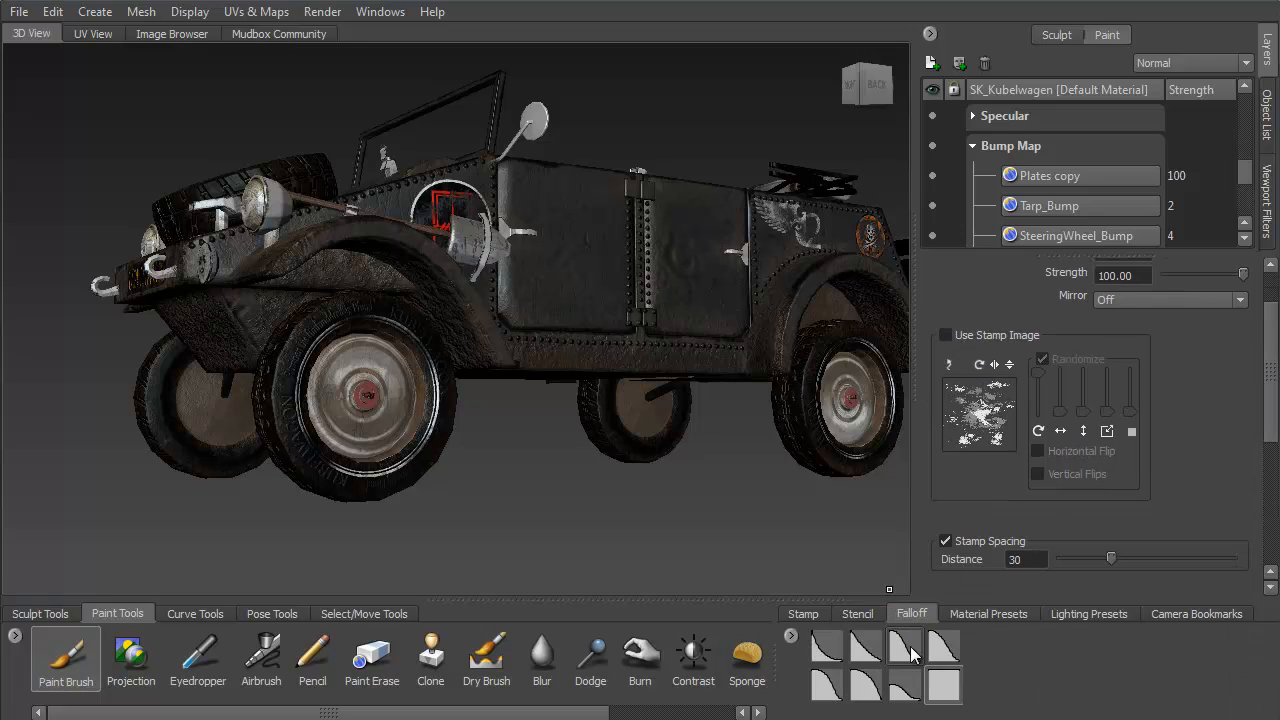
click(870, 685)
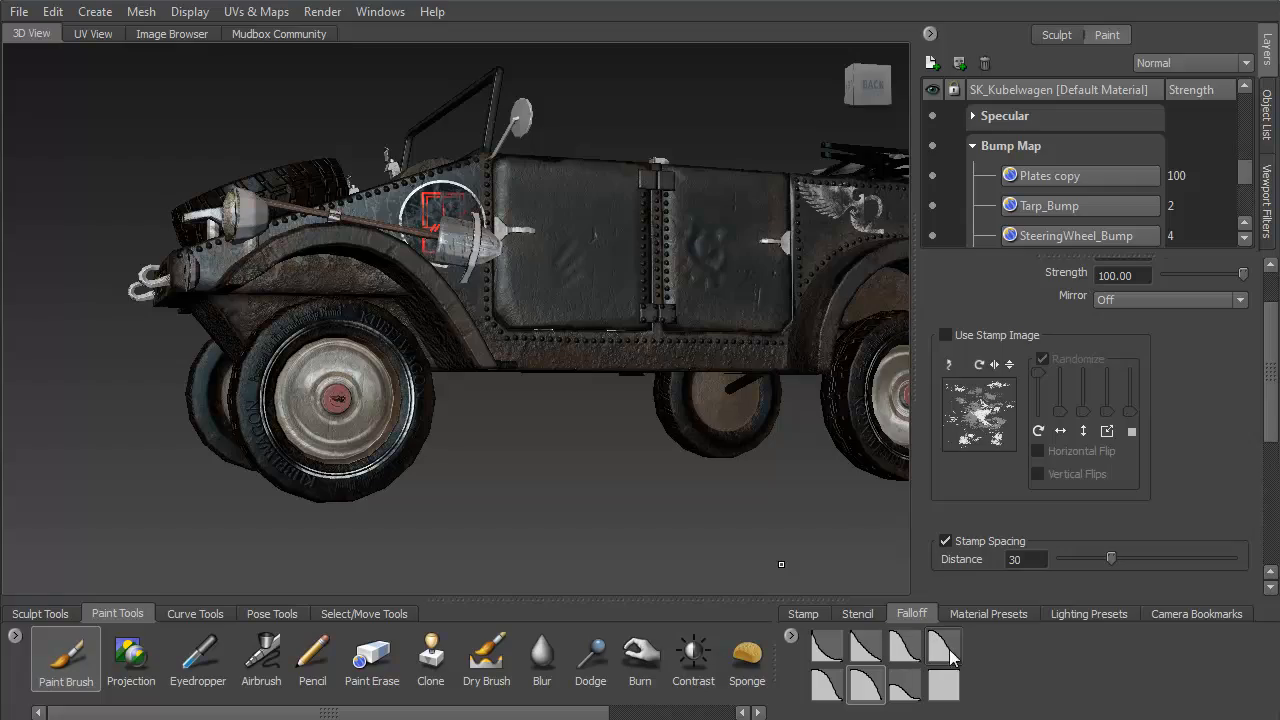
- Set the brush's pen pressure Min Size and Min Strength both to 100%
drag(760, 520, 573, 405)
scroll(579, 545, up, 5)
drag(526, 342, 555, 445)
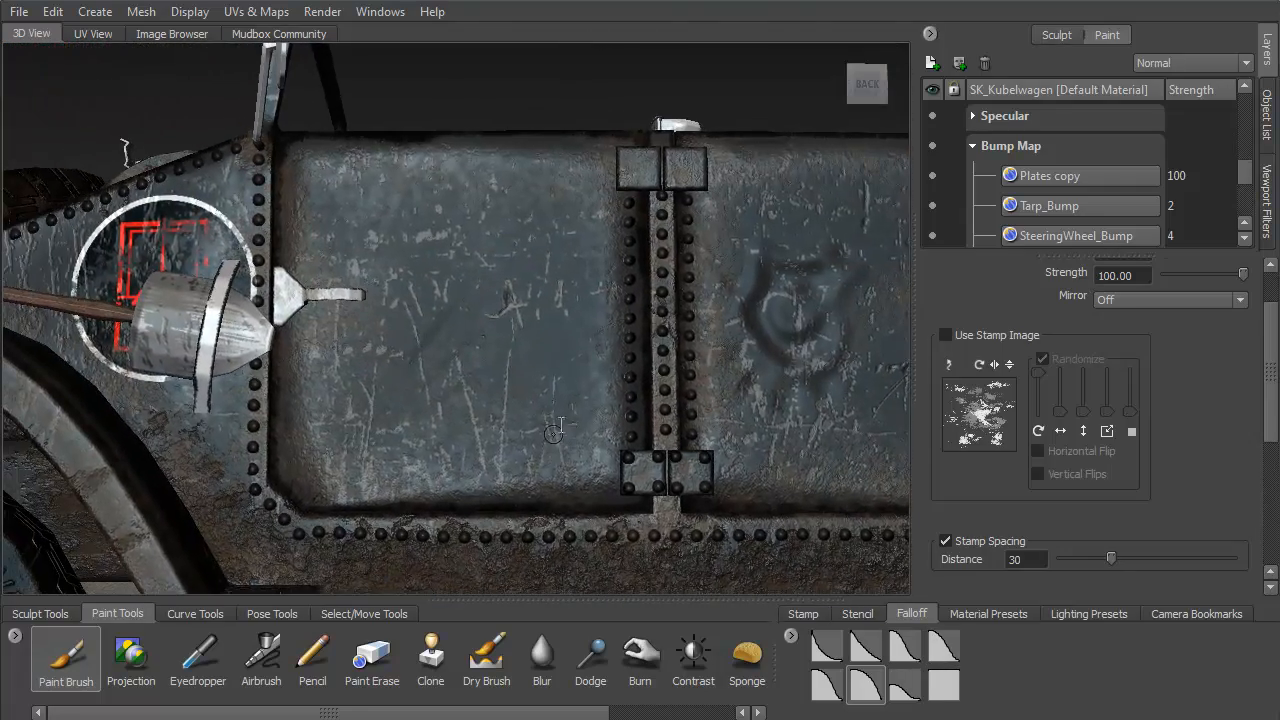
drag(1247, 176, 1245, 188)
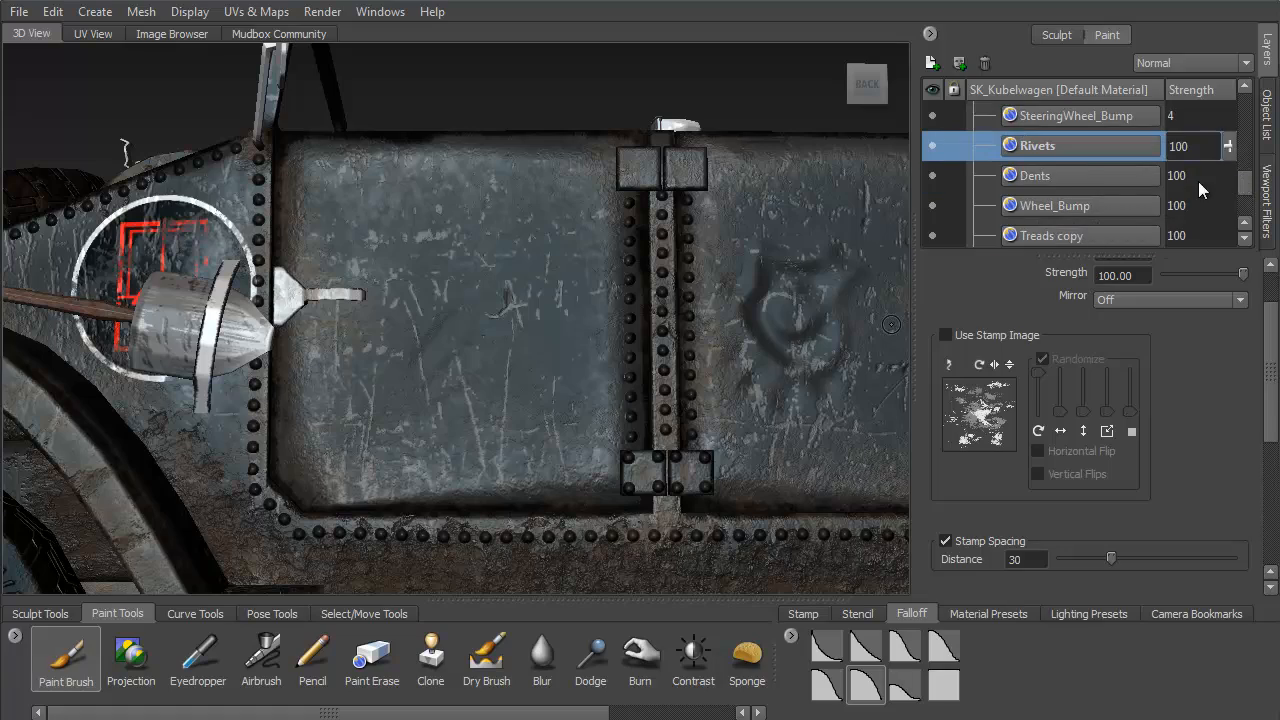
drag(547, 299, 500, 300)
drag(475, 460, 536, 315)
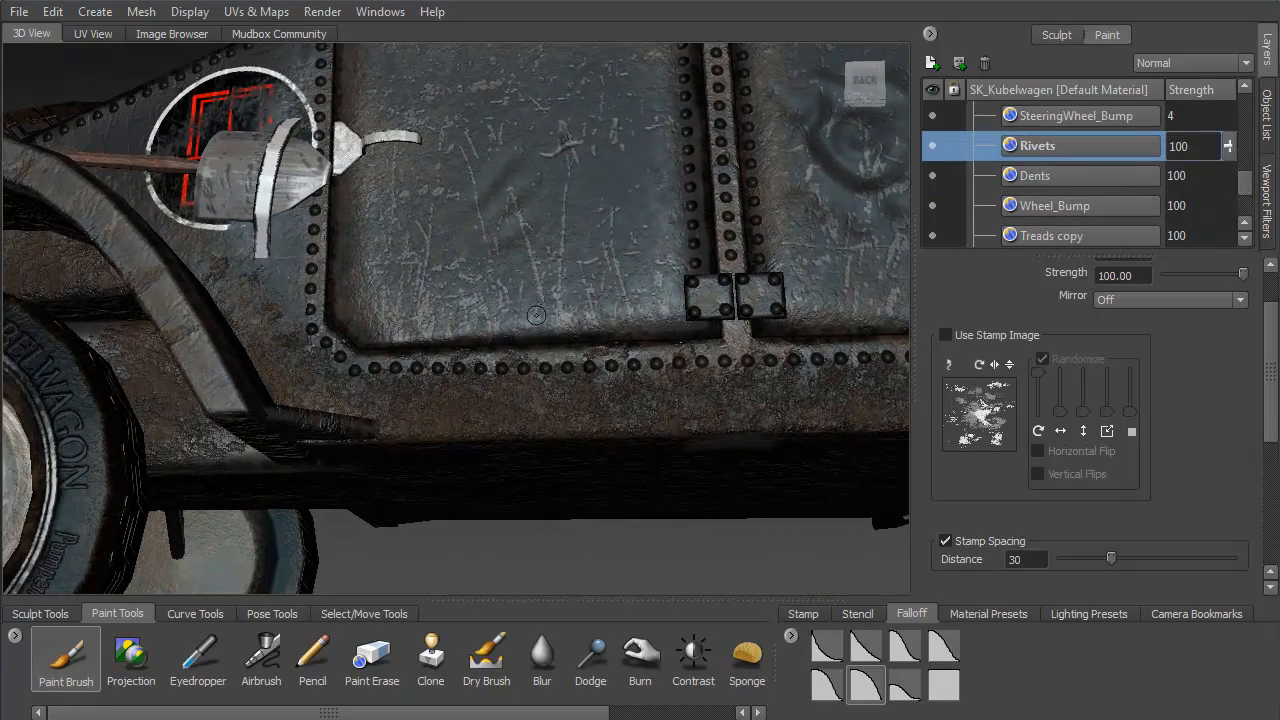
scroll(1088, 538, down, 5)
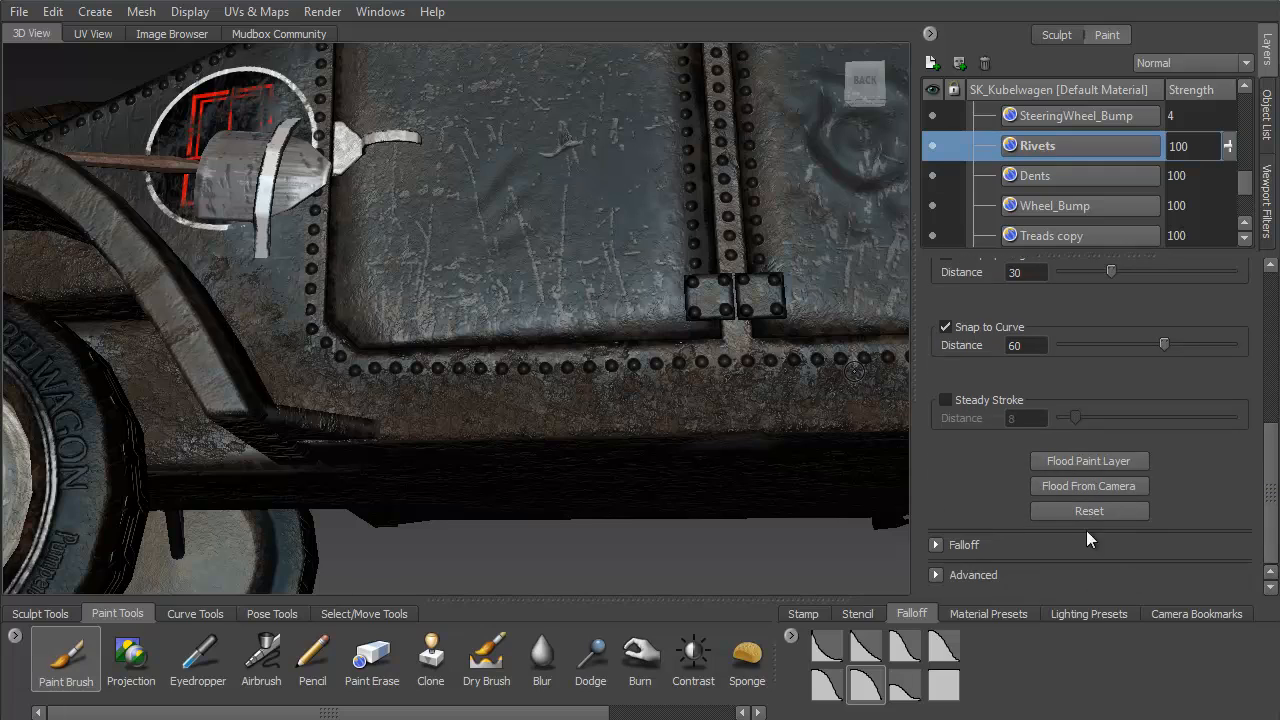
click(935, 575)
drag(1270, 478, 1268, 527)
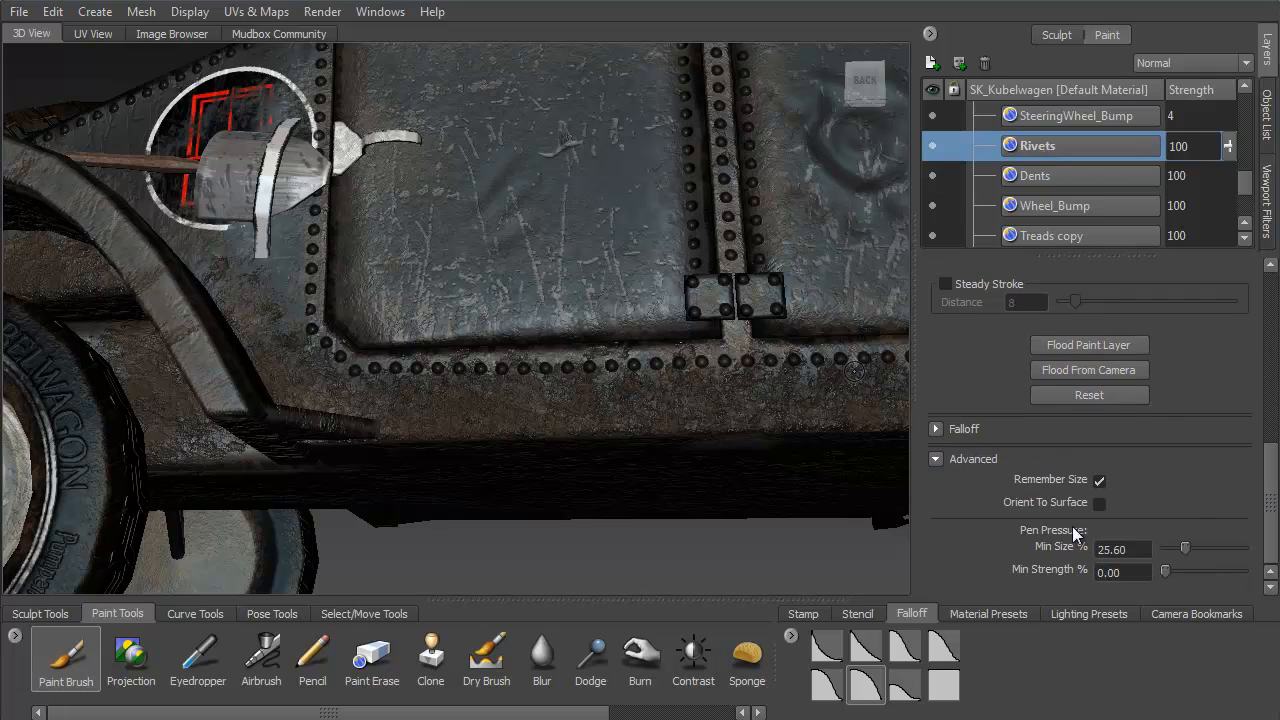
drag(1186, 550, 1265, 552)
drag(1164, 570, 1268, 573)
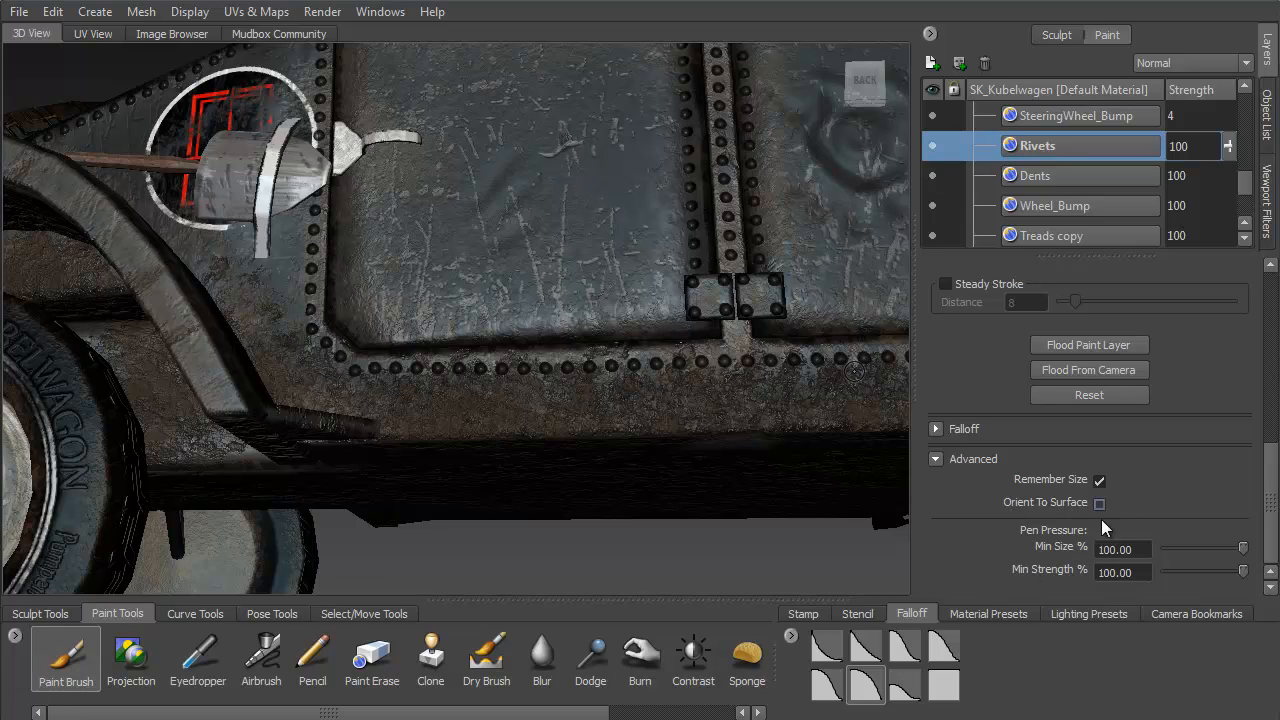
- Turn on Steady Stroke for the Paint Brush with a distance of 8
scroll(1272, 525, up, 3)
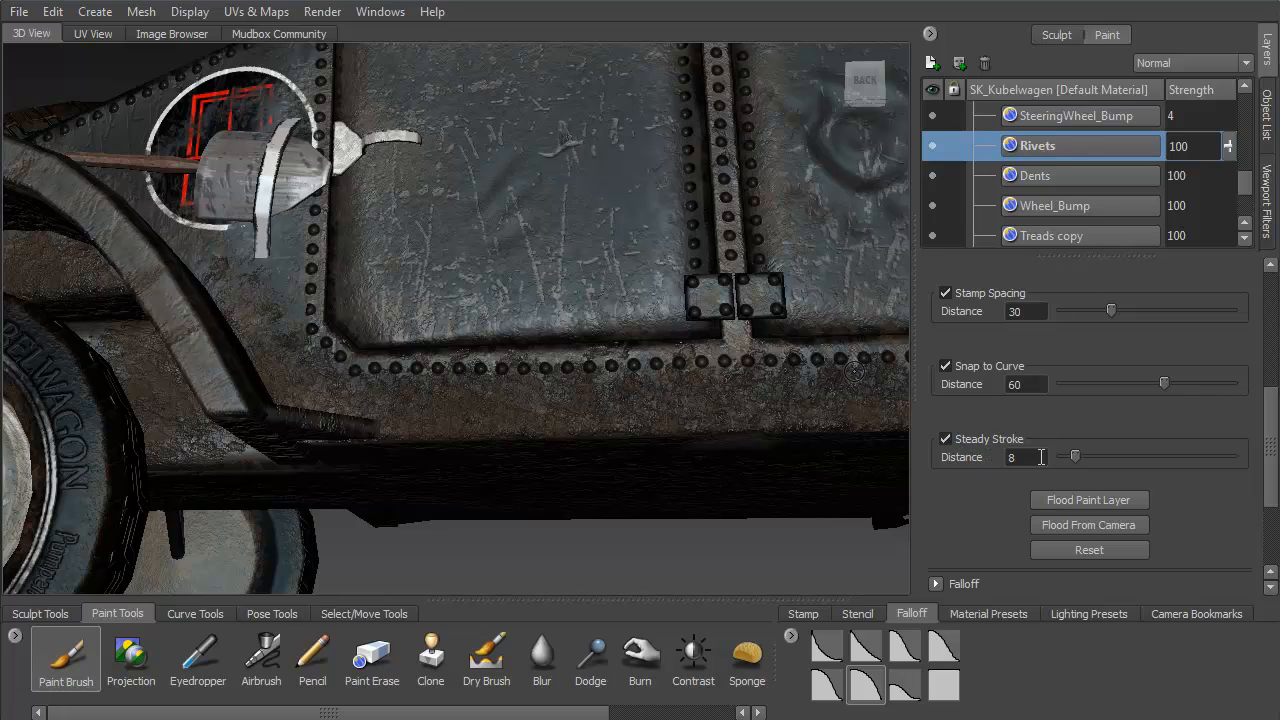
double_click(1012, 457)
click(571, 142)
click(570, 142)
- Resize the brush to match an existing rivet in the row below the front door
drag(550, 310, 556, 345)
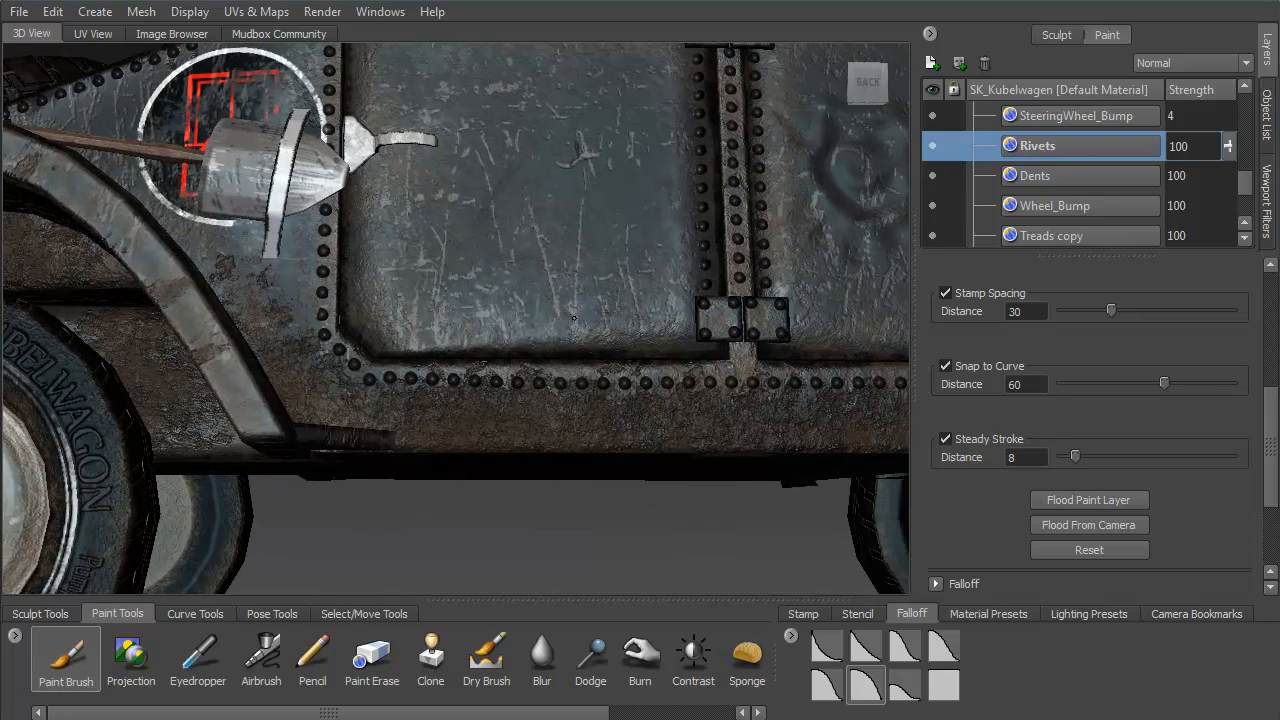
scroll(580, 440, up, 5)
scroll(572, 500, up, 3)
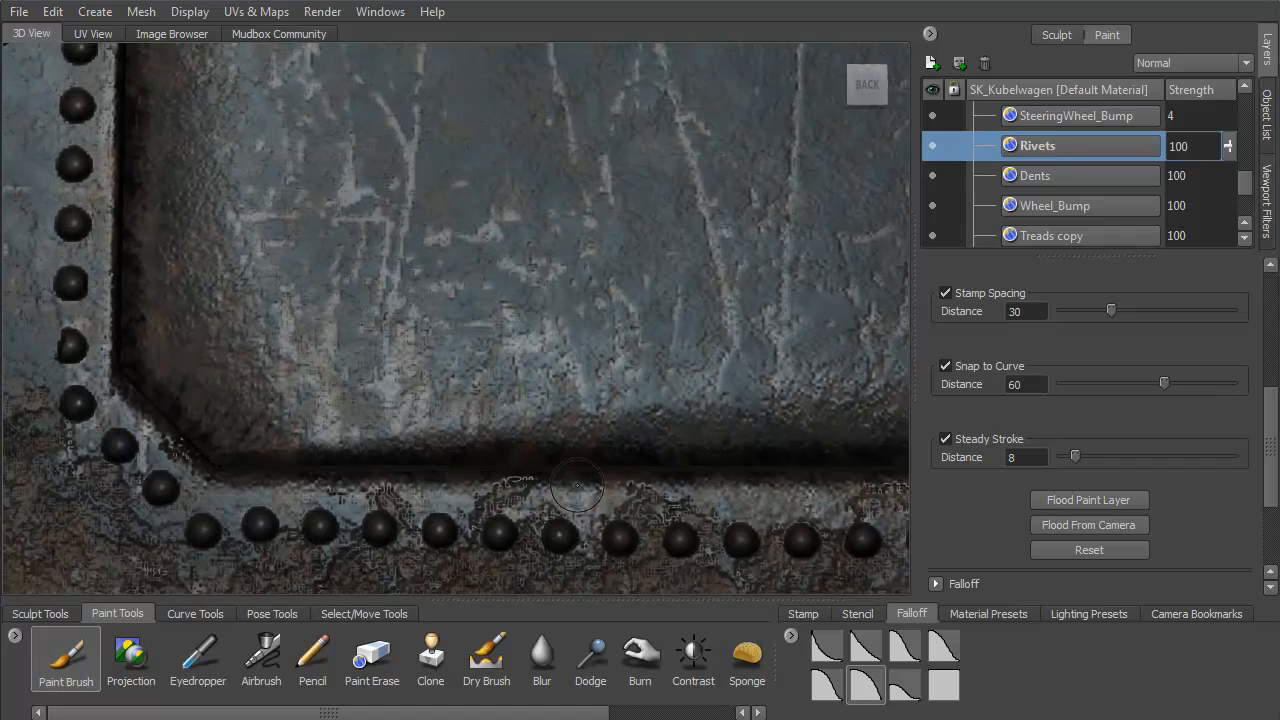
scroll(514, 425, up, 4)
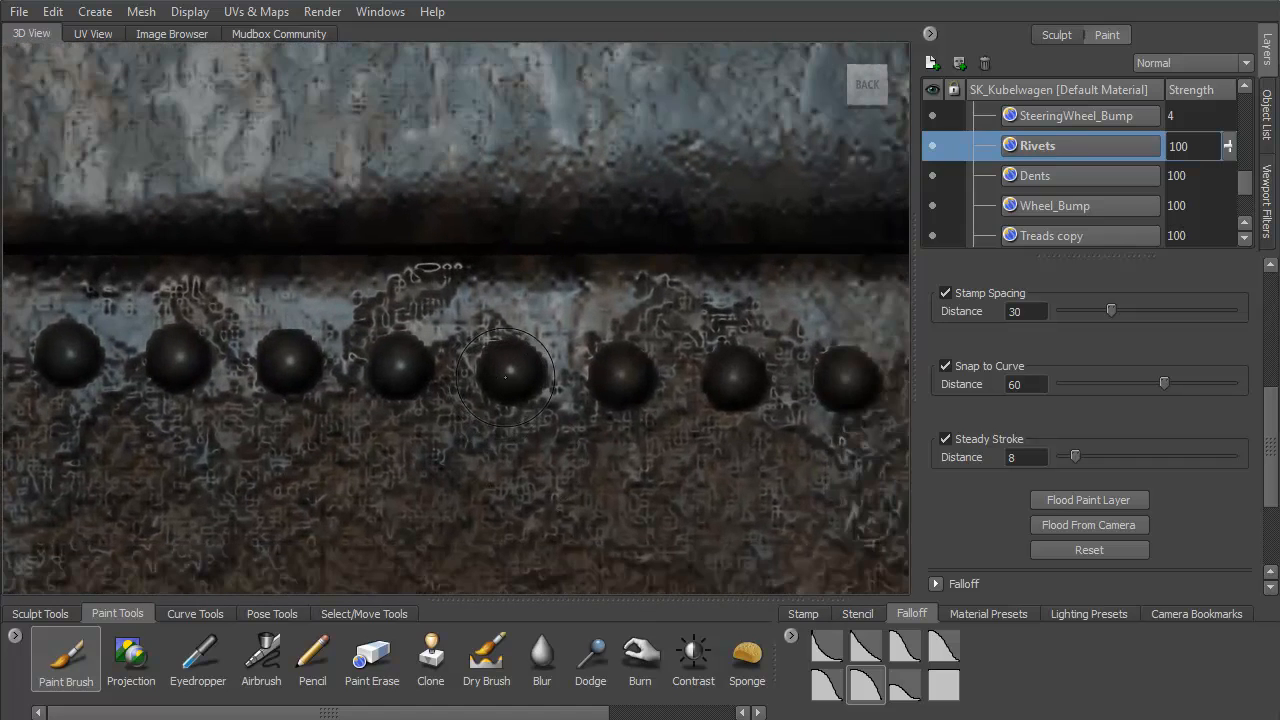
key(b)
drag(511, 371, 497, 371)
- Try painting a second row of rivets directly below the existing row, and undo the strokes
mouse_move(510, 450)
mouse_down()
mouse_move(437, 484)
mouse_move(397, 456)
mouse_move(317, 472)
mouse_up()
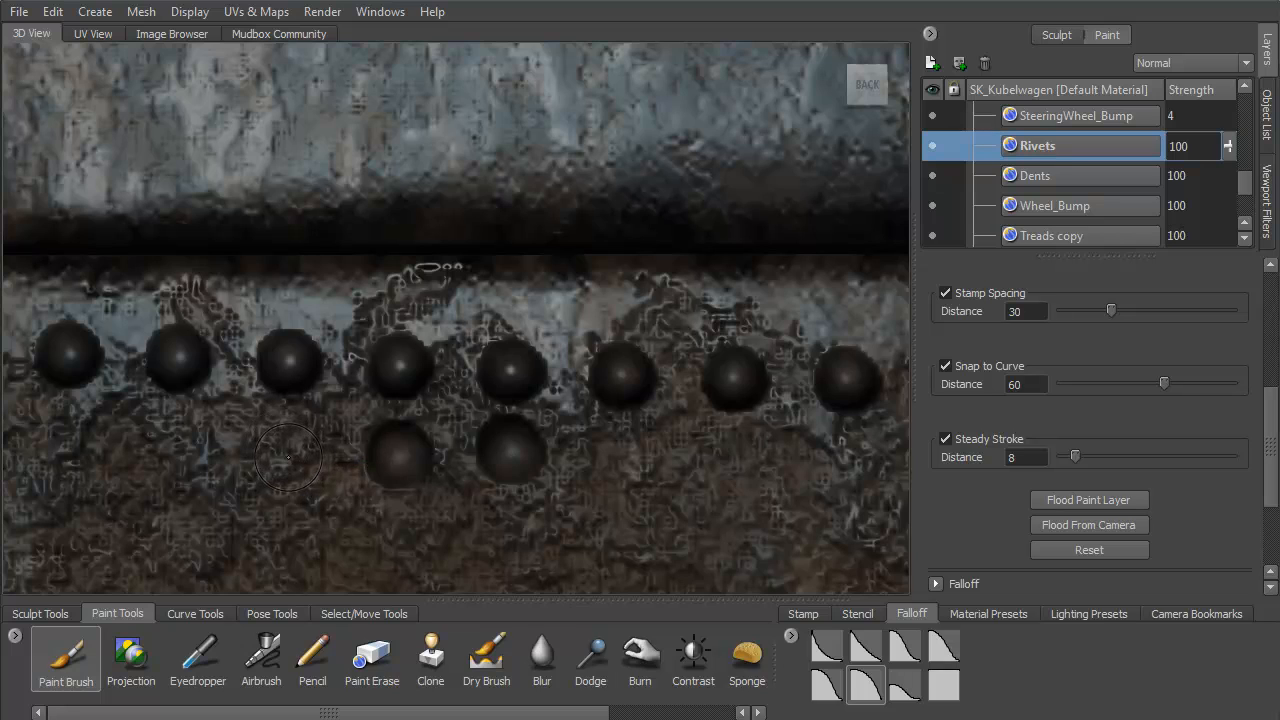
drag(288, 458, 95, 456)
key(ctrl+z)
key(ctrl+z)
key(ctrl+z)
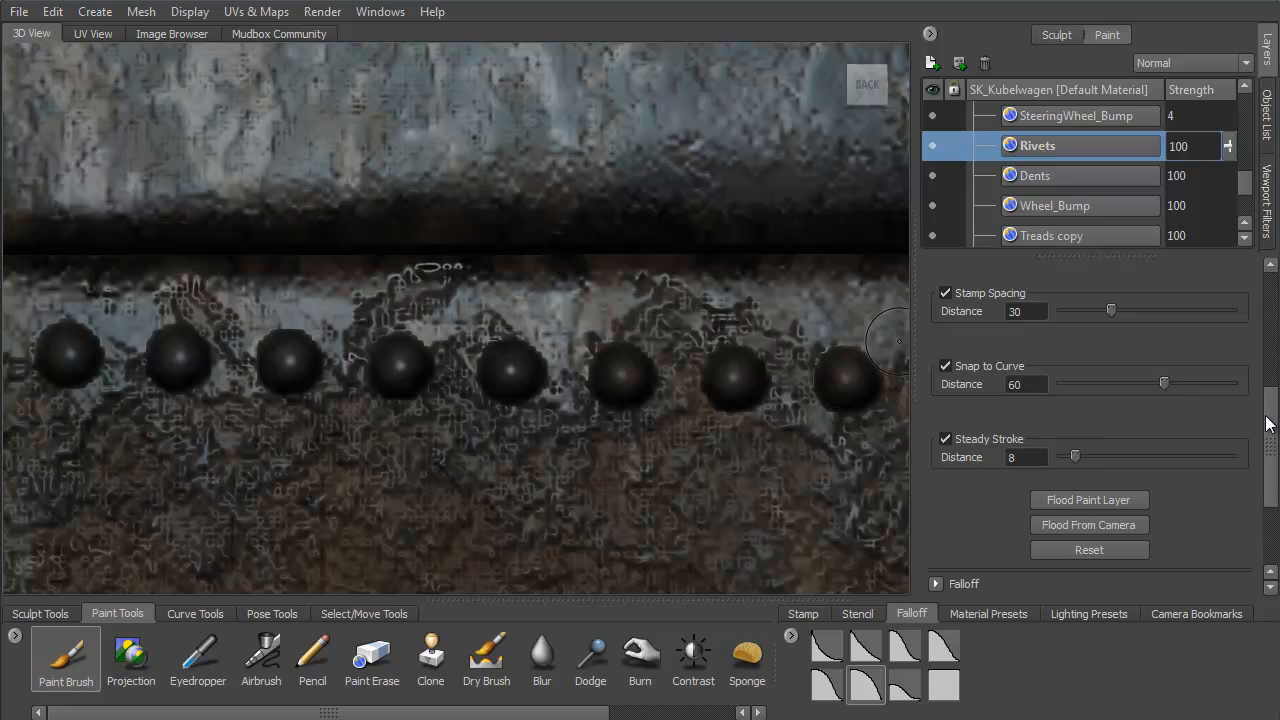
- Try painting a row of rivets below the existing one with stamp spacing at 100, and undo the stroke
mouse_move(1268, 423)
mouse_down()
mouse_move(1270, 313)
mouse_move(1271, 333)
mouse_move(1204, 389)
mouse_up()
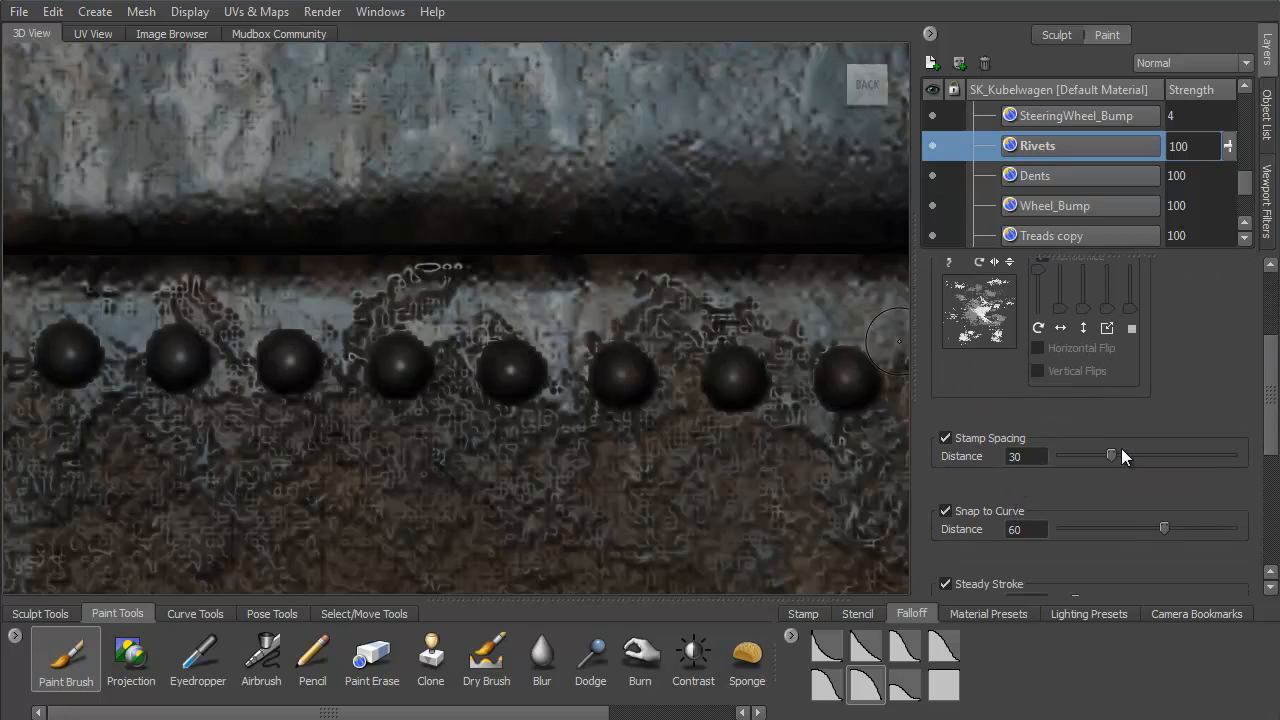
drag(1111, 455, 1243, 460)
drag(630, 480, 255, 481)
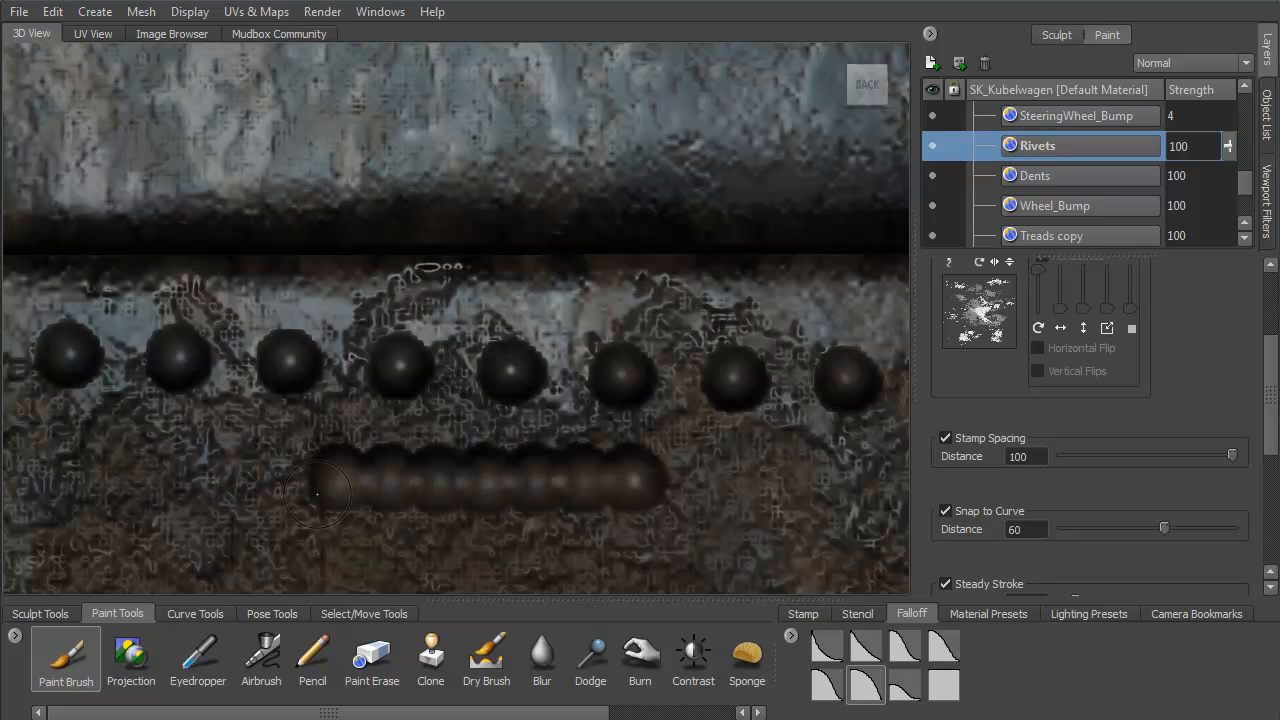
key(ctrl+z)
- Try painting the second rivet row with the stamp spacing distance set to 500, and undo the strokes
double_click(1043, 456)
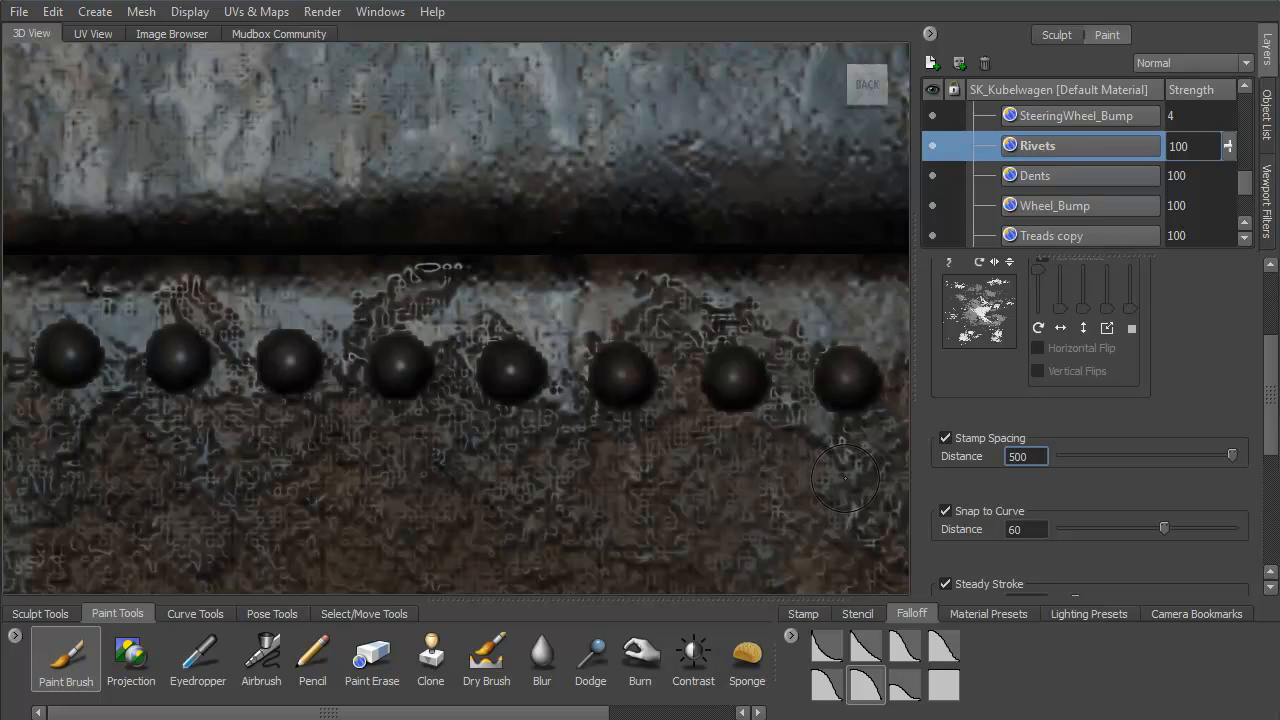
drag(845, 478, 765, 477)
drag(579, 478, 50, 467)
key(ctrl+z)
- Set the stamp spacing distance to 250 and inspect the rivet row below the doors
drag(1034, 458, 930, 459)
text(25)
key(Return)
mouse_move(651, 399)
mouse_down()
mouse_move(430, 408)
mouse_move(626, 395)
mouse_move(376, 343)
mouse_move(379, 314)
mouse_move(461, 311)
mouse_move(441, 356)
mouse_move(540, 385)
mouse_move(550, 373)
mouse_move(430, 345)
mouse_move(545, 308)
mouse_move(575, 344)
mouse_up()
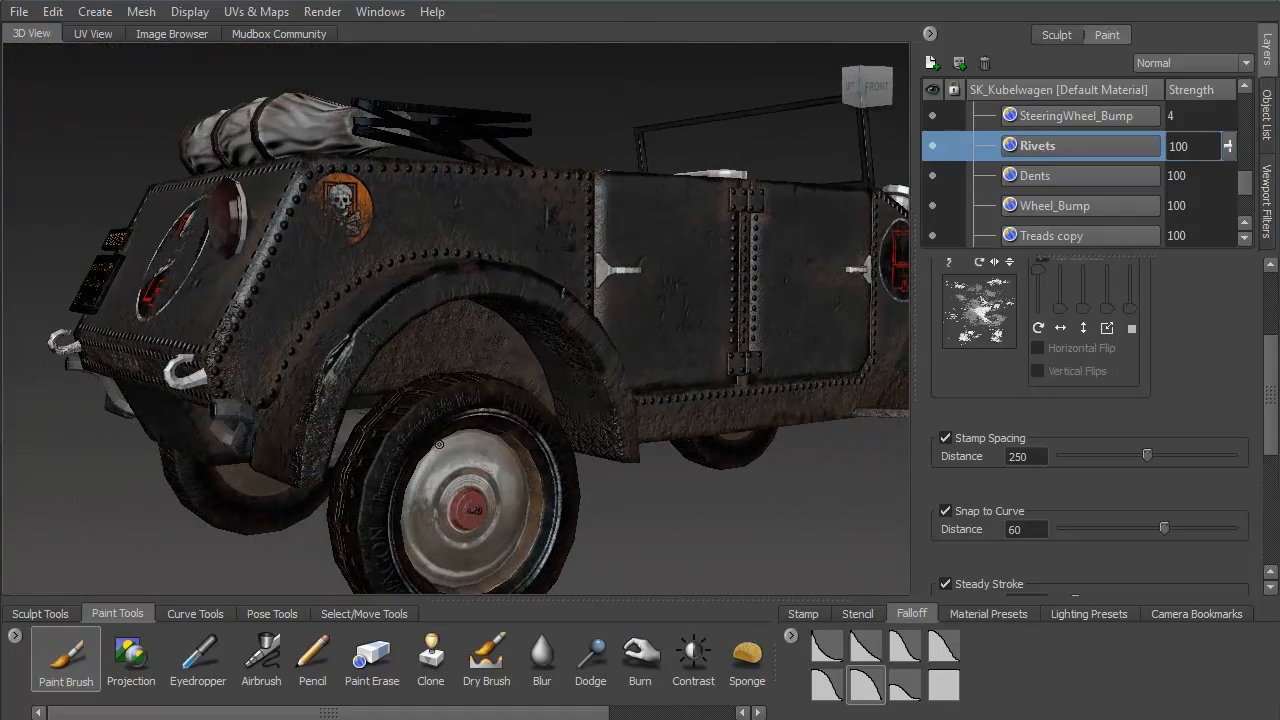
drag(719, 366, 390, 336)
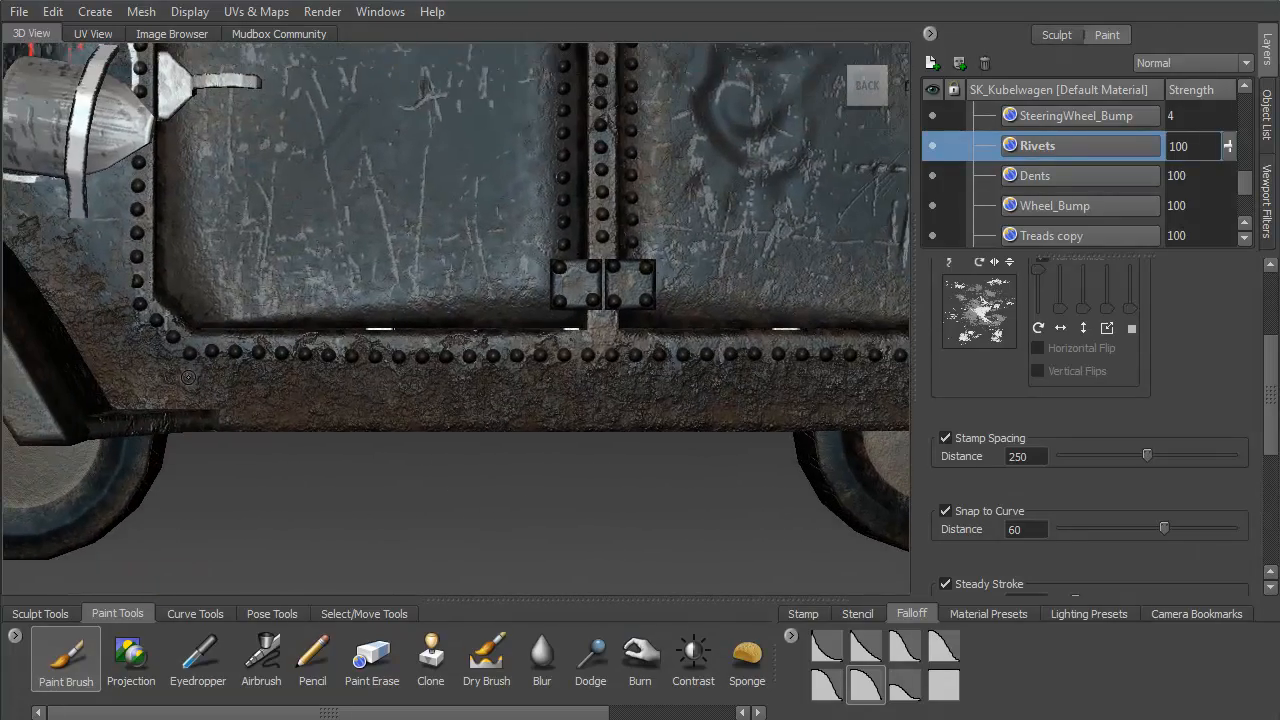
drag(188, 377, 886, 371)
- Try lowering the Paint Brush's stamp spacing distance to 85 and switching to the Projection brush
drag(1151, 455, 1111, 460)
drag(1250, 462, 1139, 458)
drag(594, 413, 657, 420)
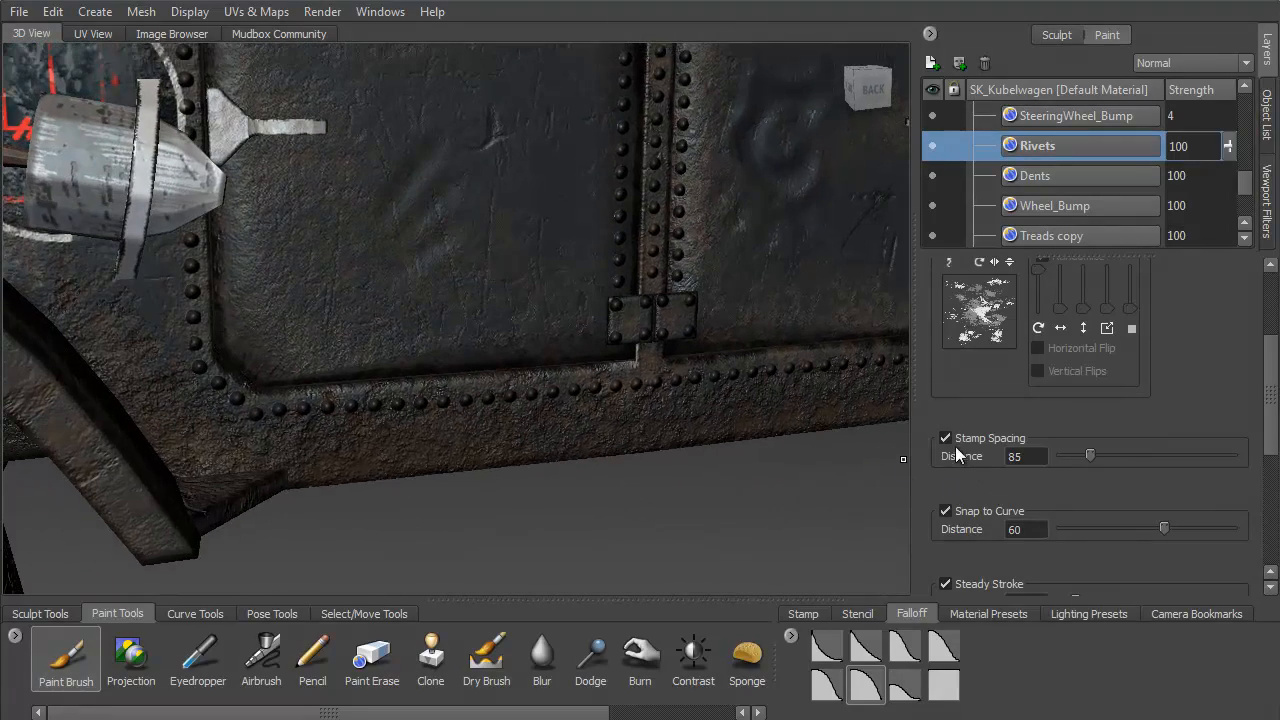
click(130, 656)
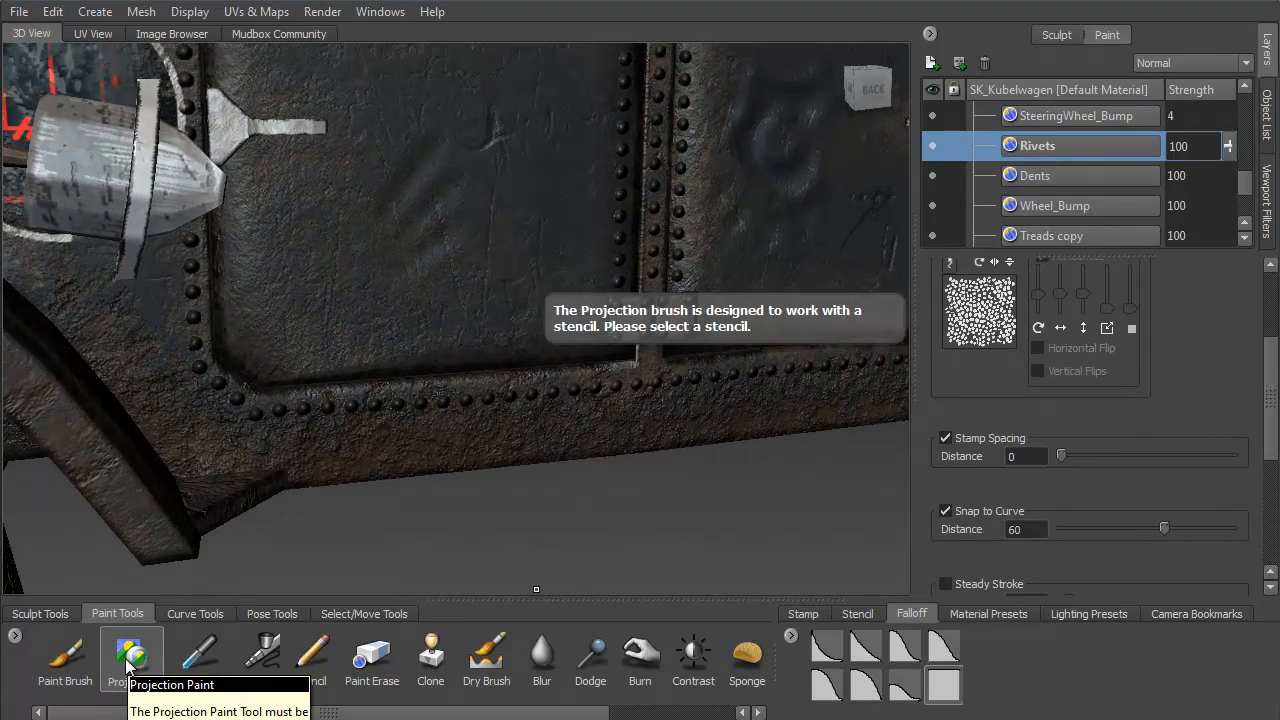
- Return to the Paint Brush and set its stamp spacing distance to 250
mouse_move(1061, 456)
mouse_down()
mouse_move(1255, 445)
mouse_move(1206, 454)
mouse_move(1246, 460)
mouse_move(1225, 456)
mouse_up()
click(1026, 456)
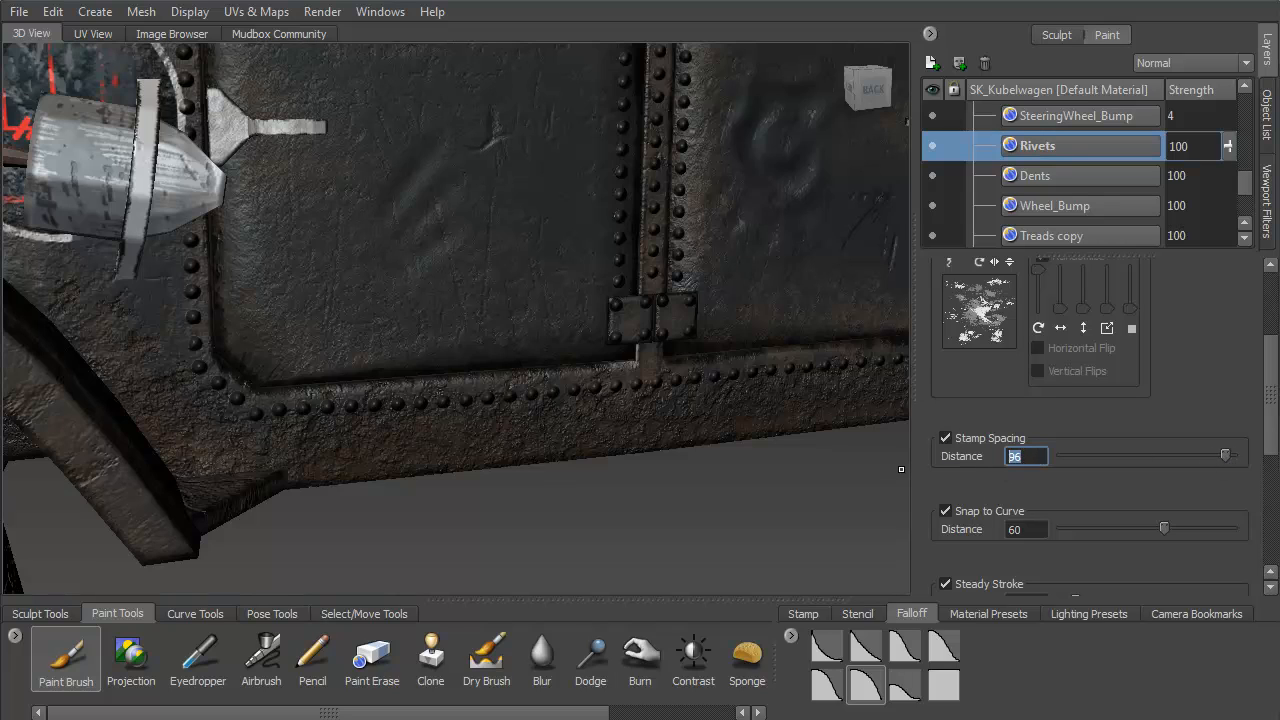
text(250)
key(Return)
click(1233, 456)
drag(1114, 450, 1244, 468)
- Inspect the whole vehicle from several angles and check its UV layout
drag(666, 390, 794, 462)
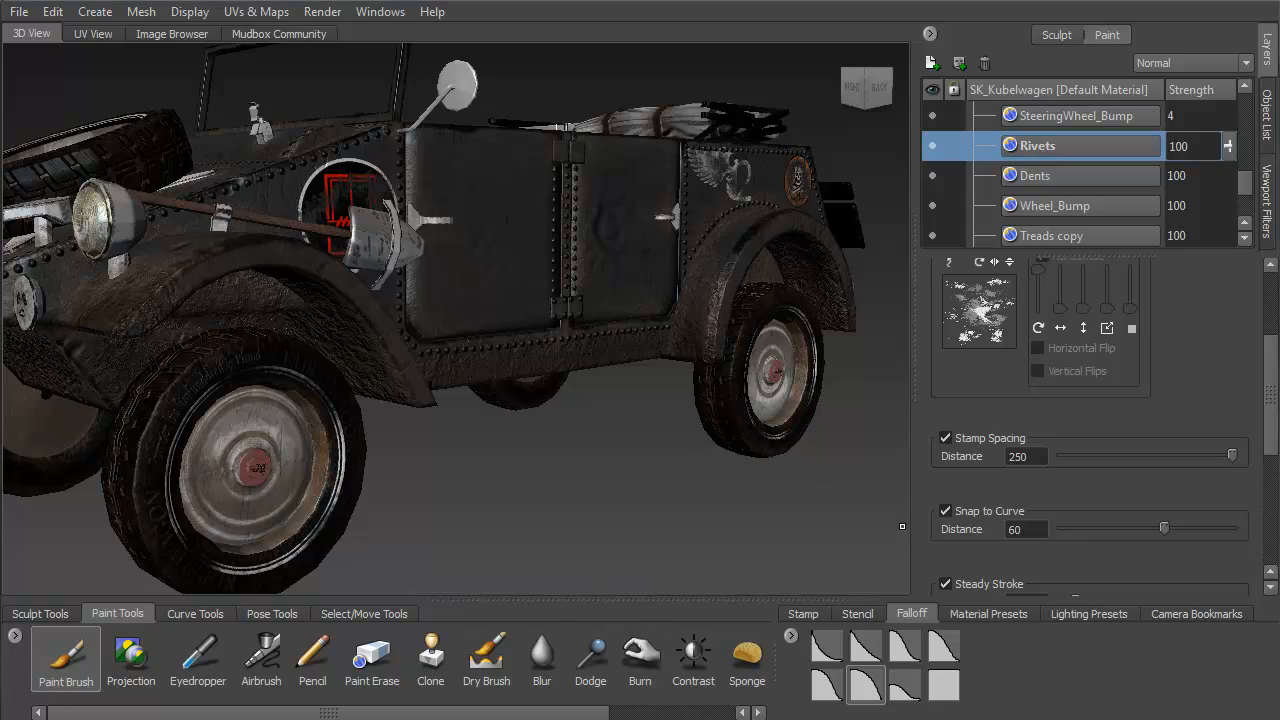
mouse_move(700, 318)
mouse_down()
mouse_move(683, 302)
mouse_move(645, 312)
mouse_move(772, 352)
mouse_move(734, 255)
mouse_move(700, 268)
mouse_move(753, 257)
mouse_move(627, 247)
mouse_move(567, 218)
mouse_move(538, 146)
mouse_move(458, 150)
mouse_move(496, 184)
mouse_move(510, 173)
mouse_up()
scroll(567, 218, down, 5)
drag(590, 258, 635, 270)
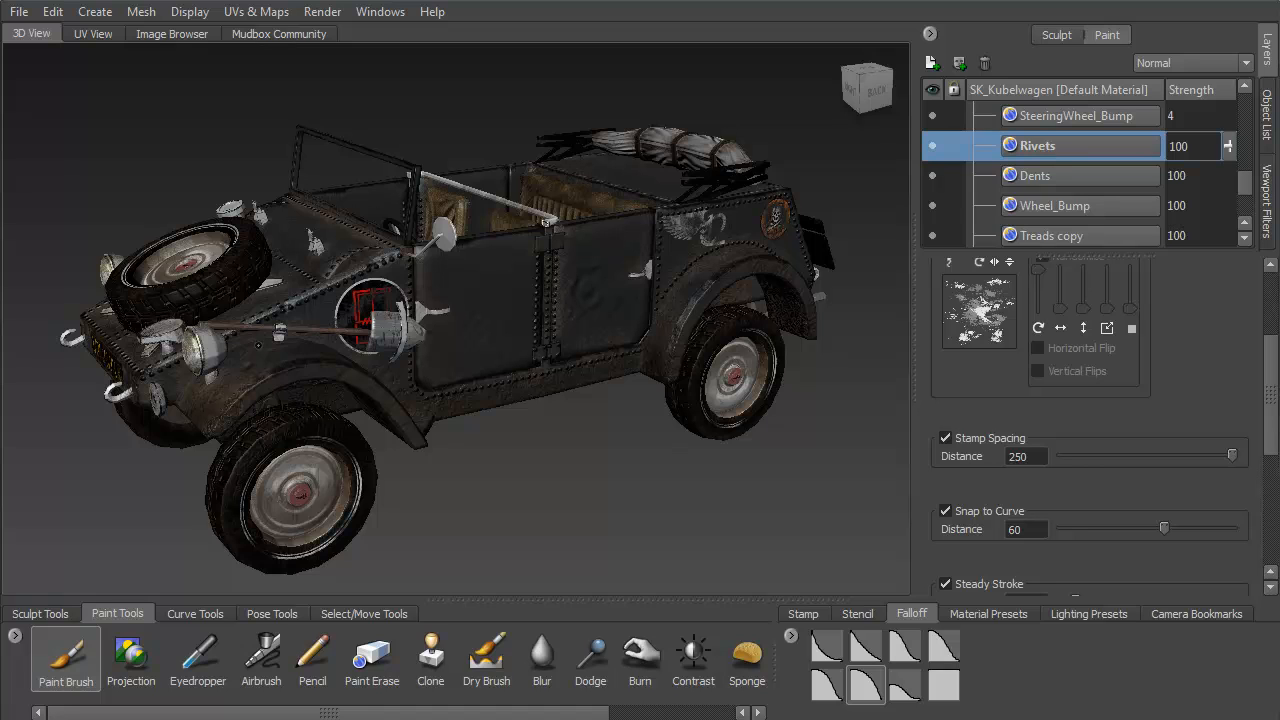
click(104, 33)
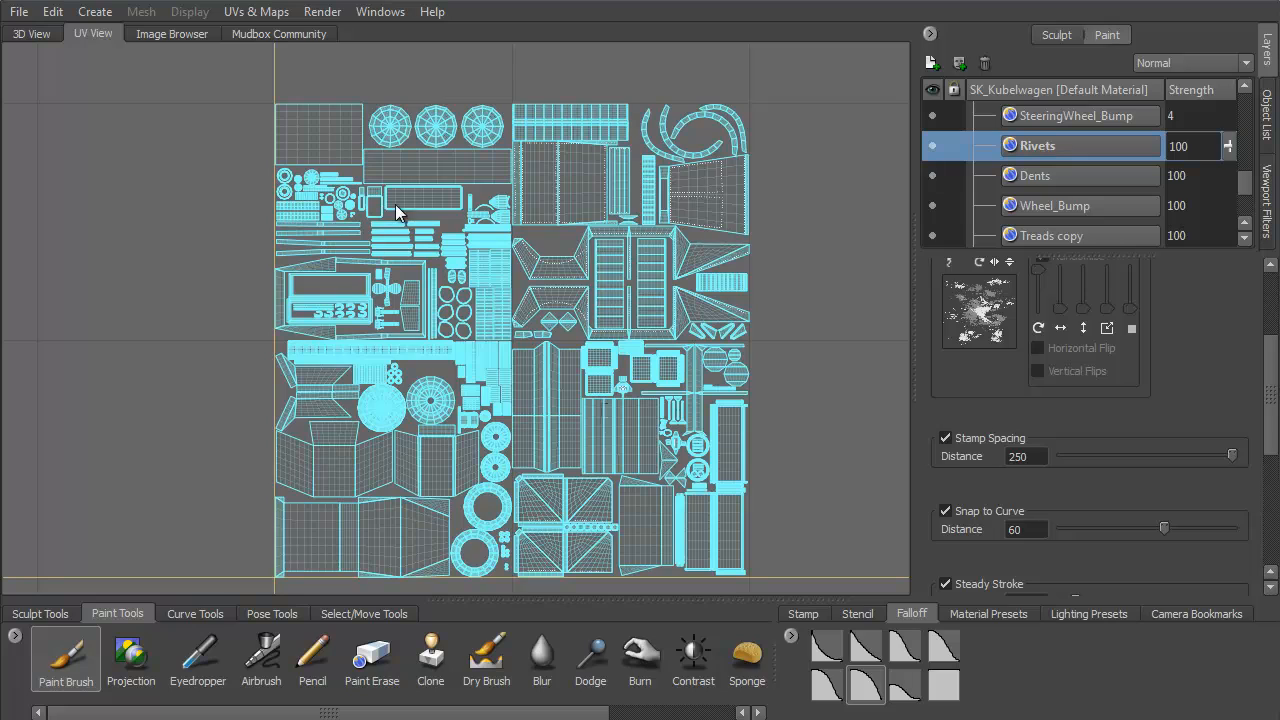
click(38, 36)
drag(365, 298, 409, 80)
- Enable Use Gigatexel Engine in the Render preferences
click(382, 12)
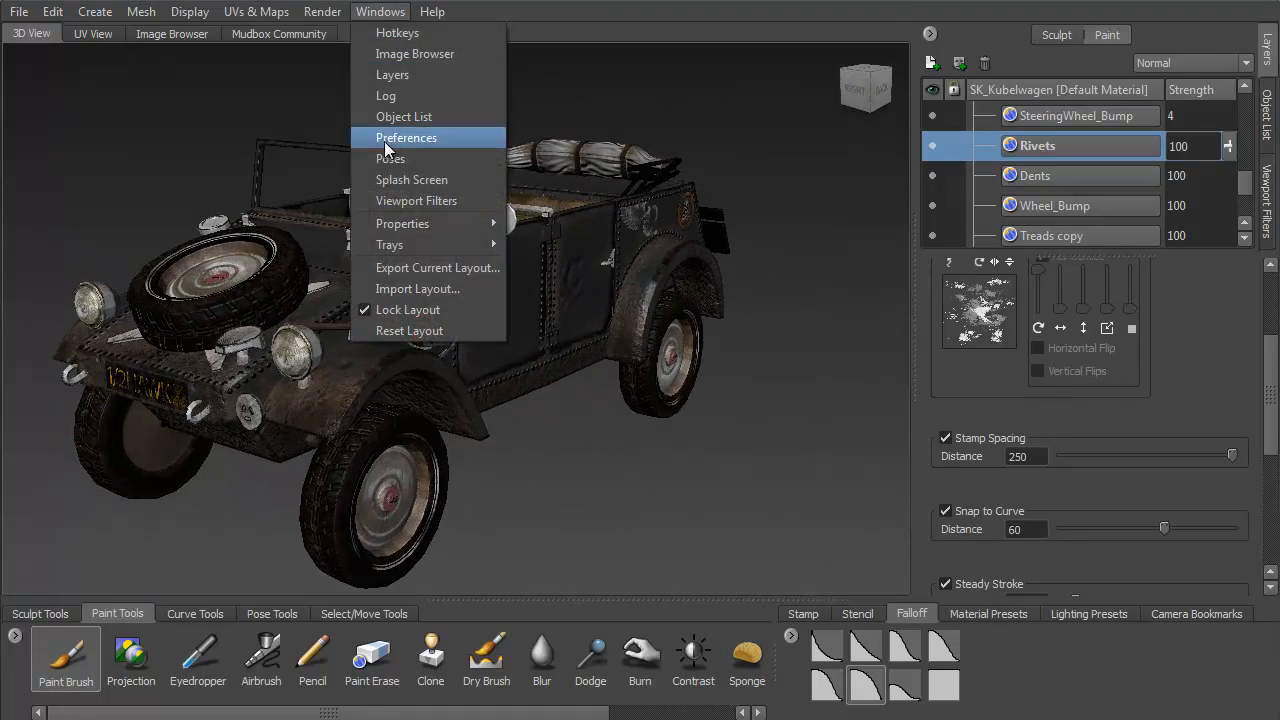
mouse_move(400, 224)
click(432, 140)
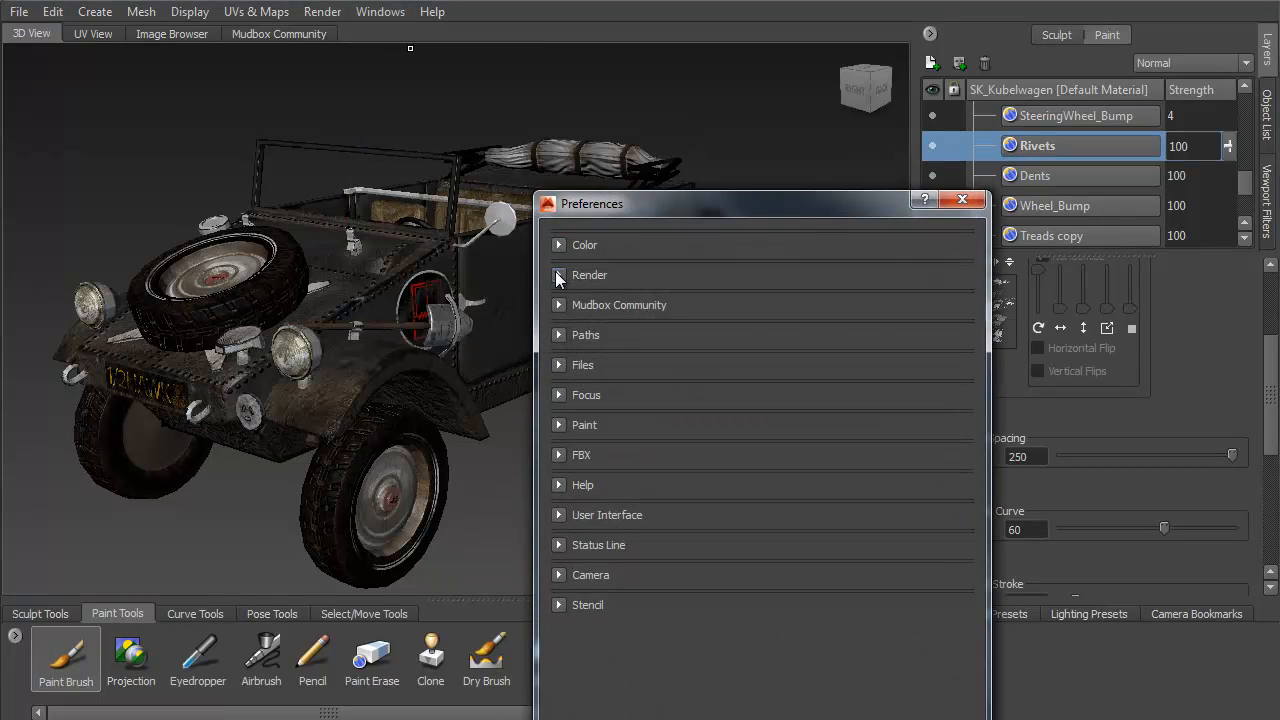
click(556, 272)
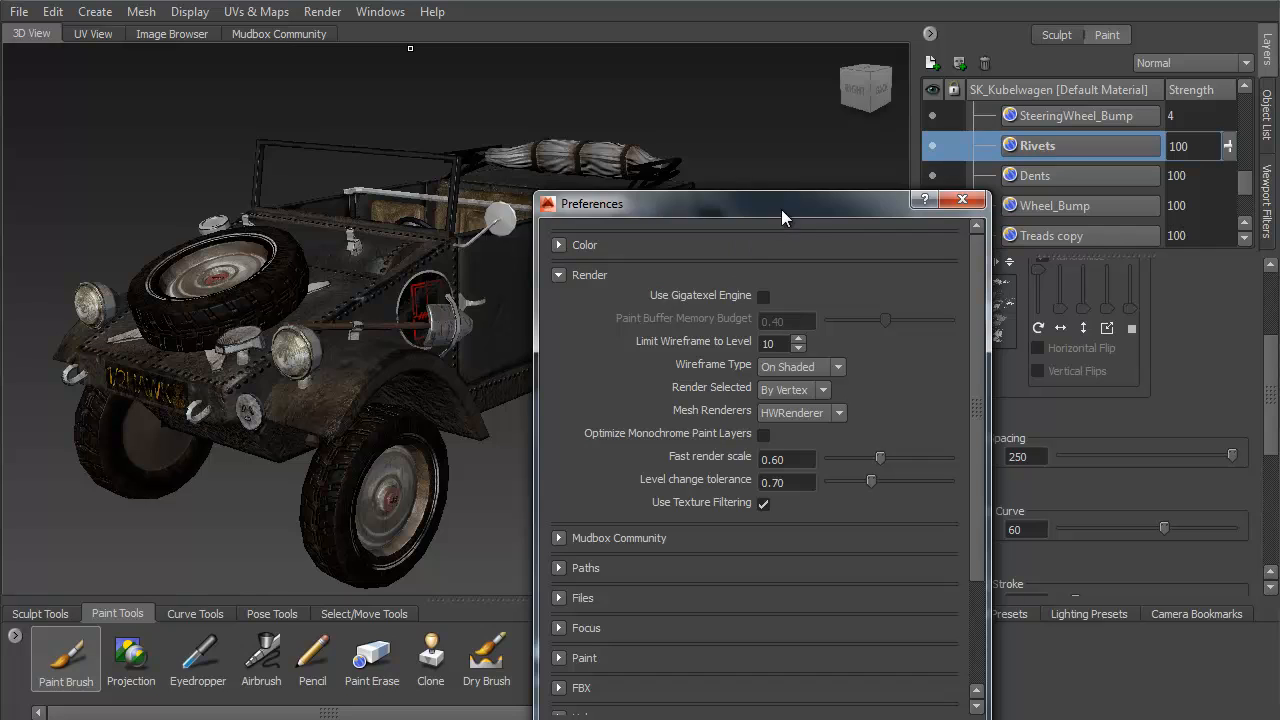
drag(781, 209, 659, 67)
click(639, 155)
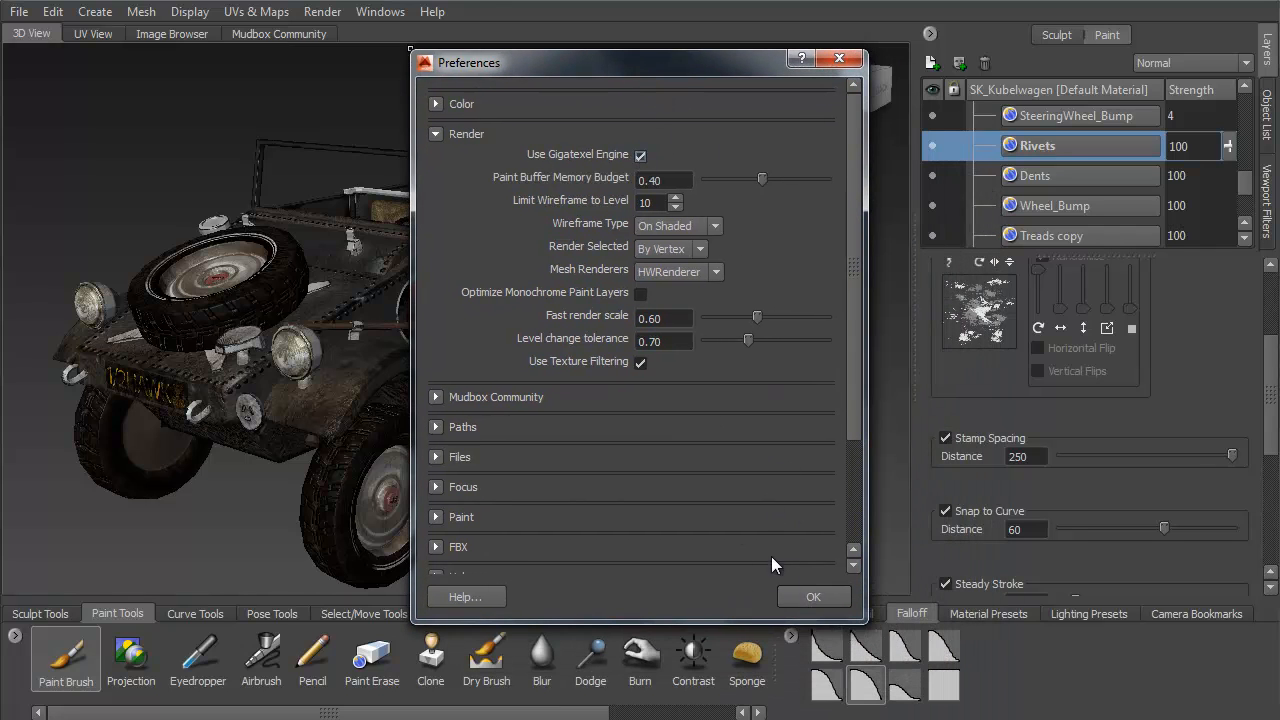
click(815, 596)
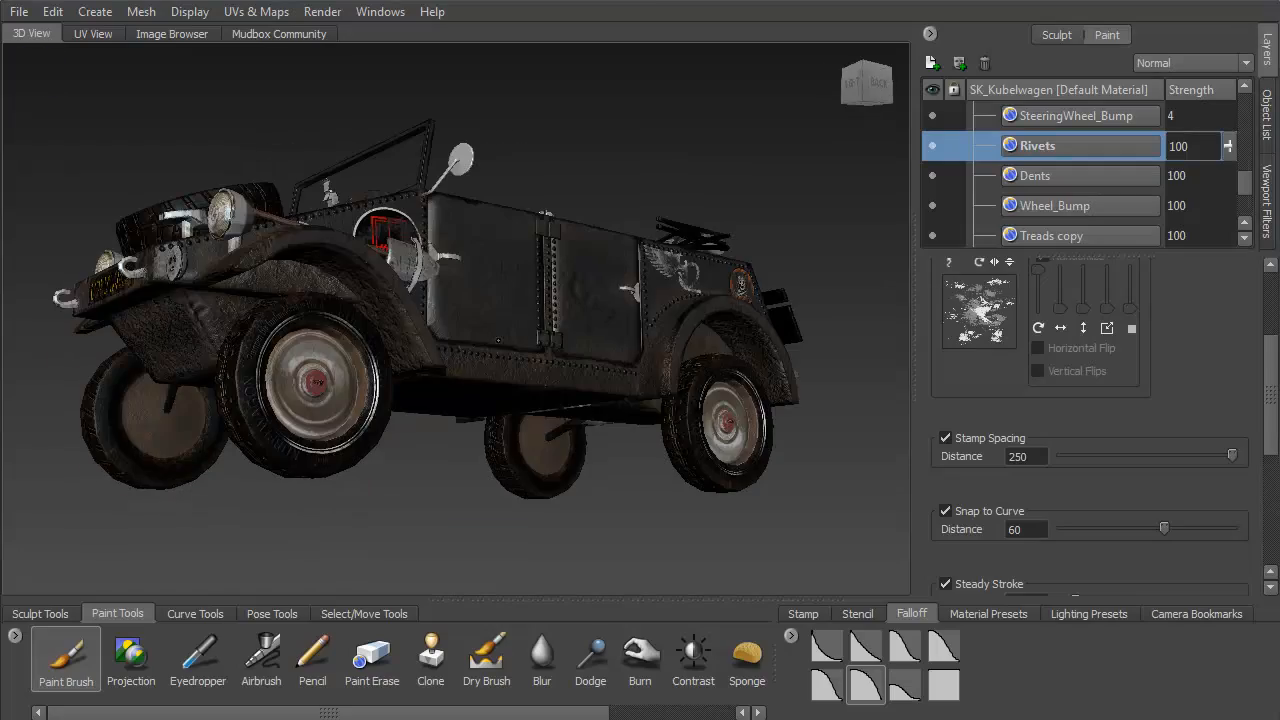
- Examine the textured vehicle from several angles and distances with the Gigatexel Engine on
drag(498, 340, 418, 378)
drag(420, 285, 510, 243)
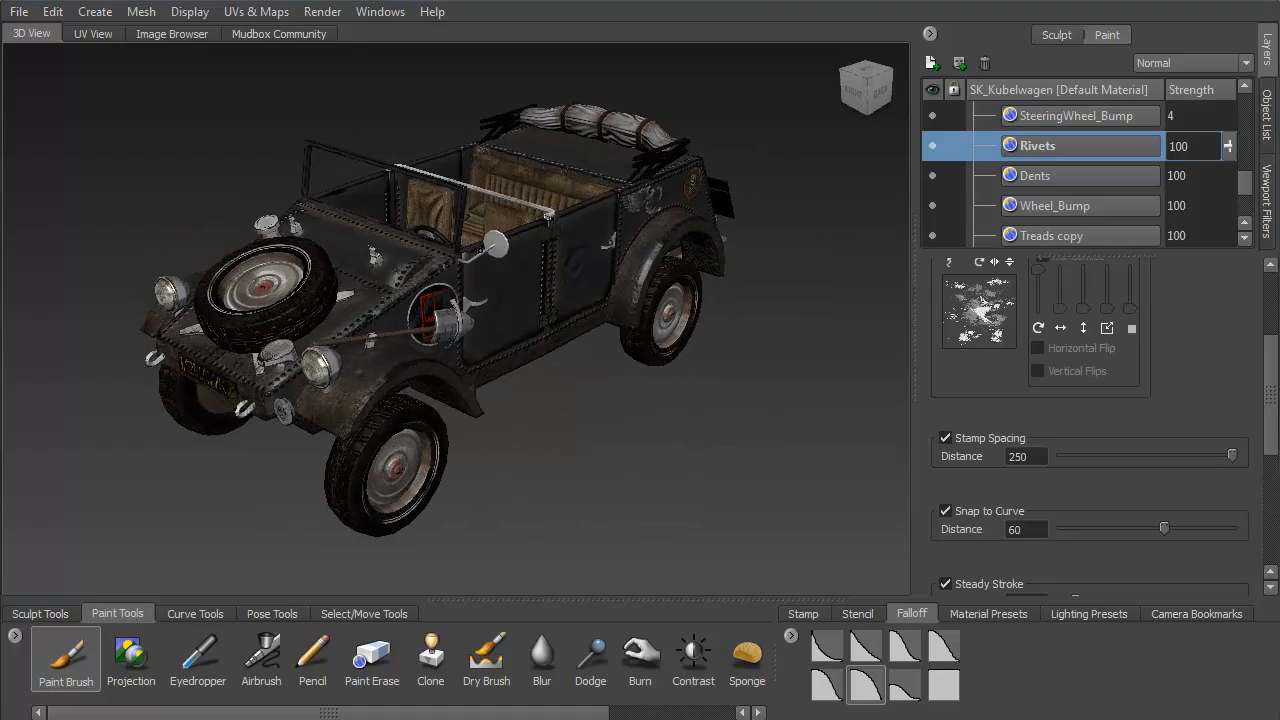
scroll(456, 318, up, 5)
scroll(456, 318, down, 4)
scroll(456, 318, up, 1)
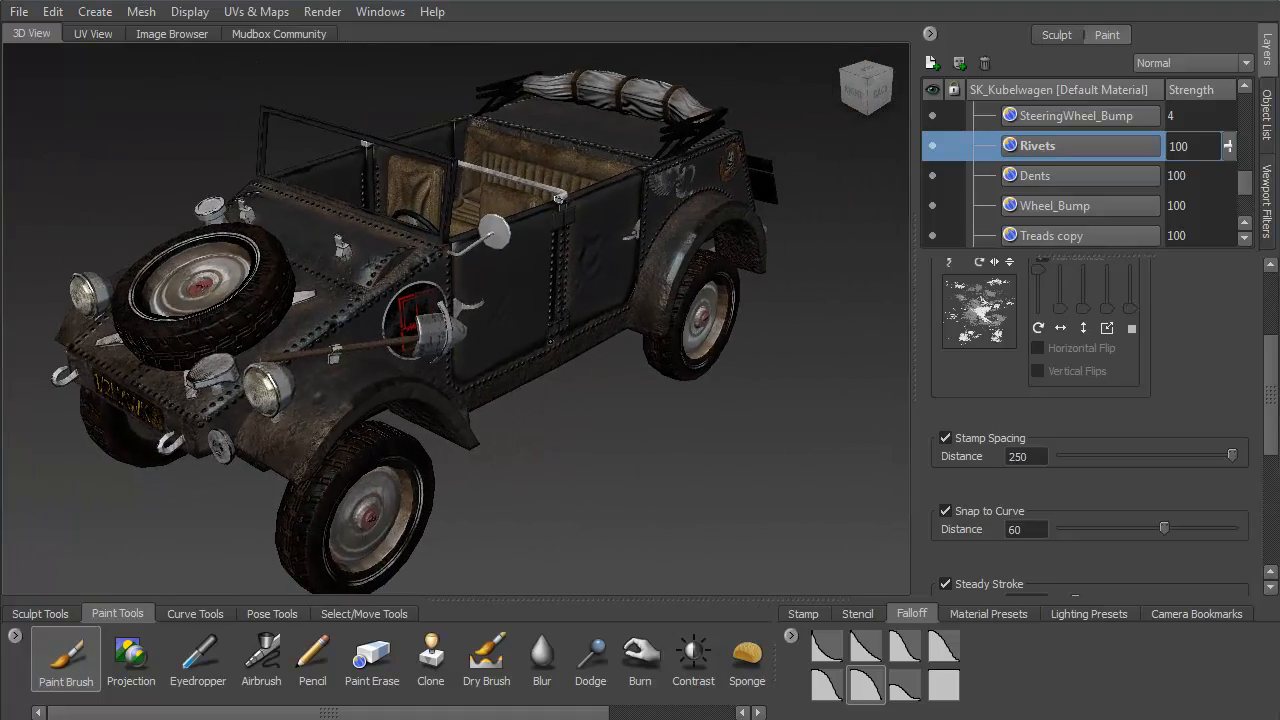
drag(456, 318, 590, 392)
- Make the Dents layer active and examine how the vehicle's textures redraw at different distances
alt+drag(180, 345, 501, 352)
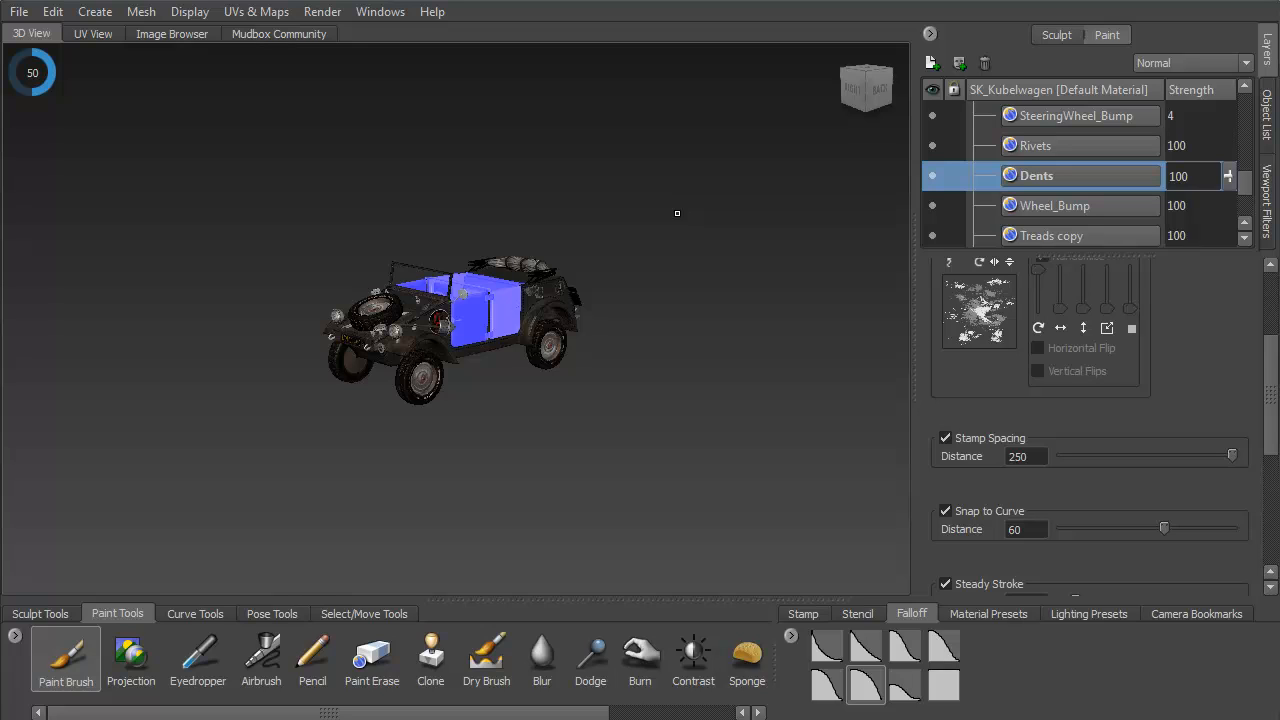
mouse_move(419, 478)
mouse_down()
mouse_move(400, 455)
mouse_move(425, 410)
mouse_move(419, 478)
mouse_up()
scroll(419, 480, up, 5)
scroll(478, 324, down, 2)
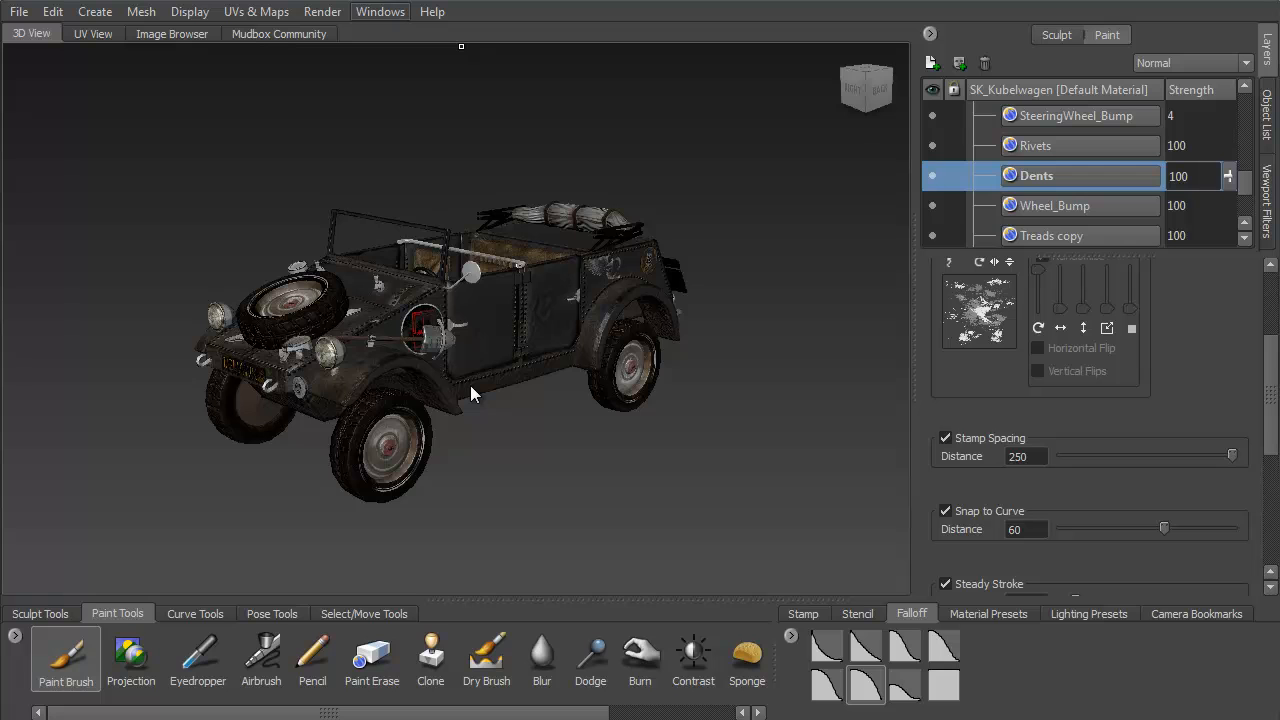
- Turn off Use Gigatexel Engine in the Render preferences and close the dialog
click(380, 12)
click(406, 137)
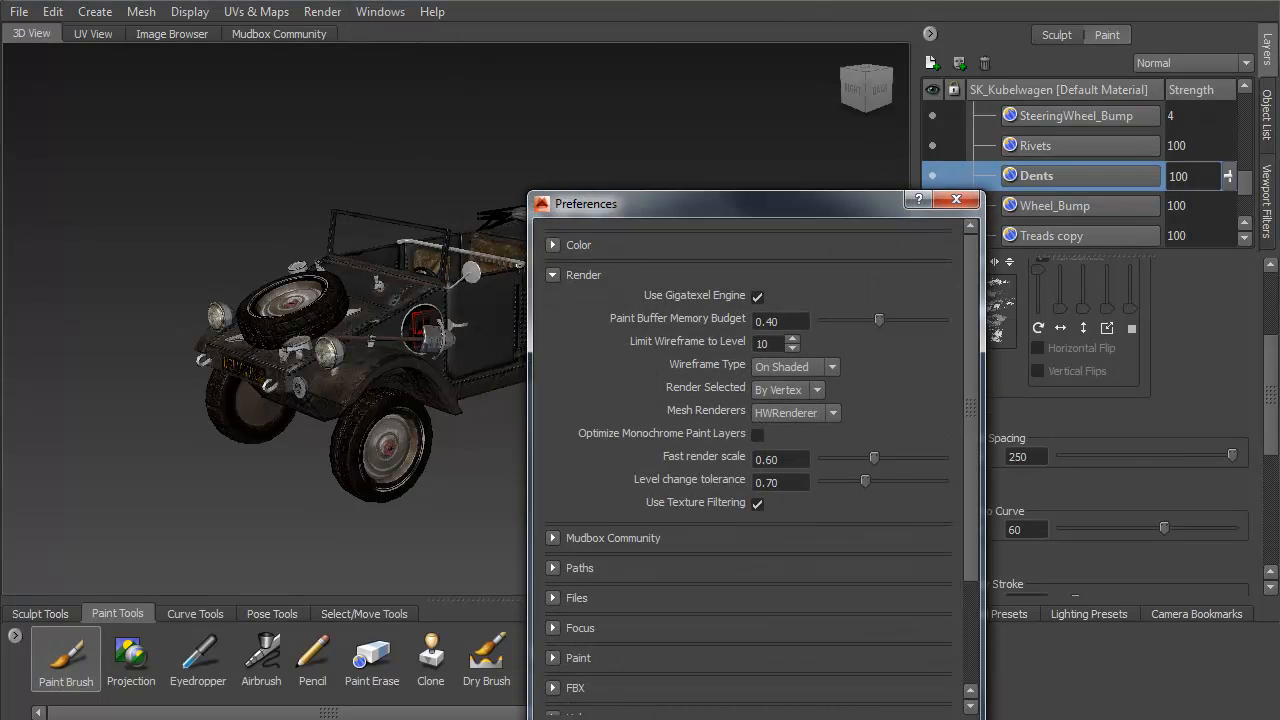
click(757, 296)
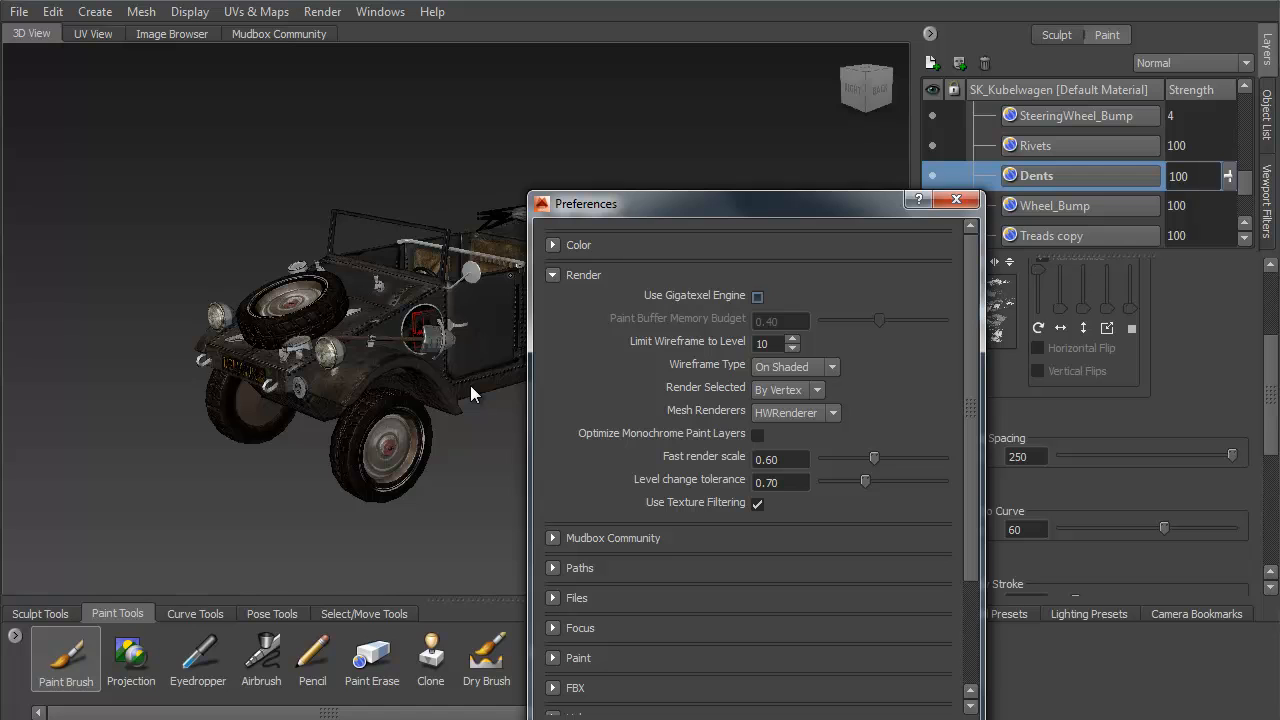
key(Escape)
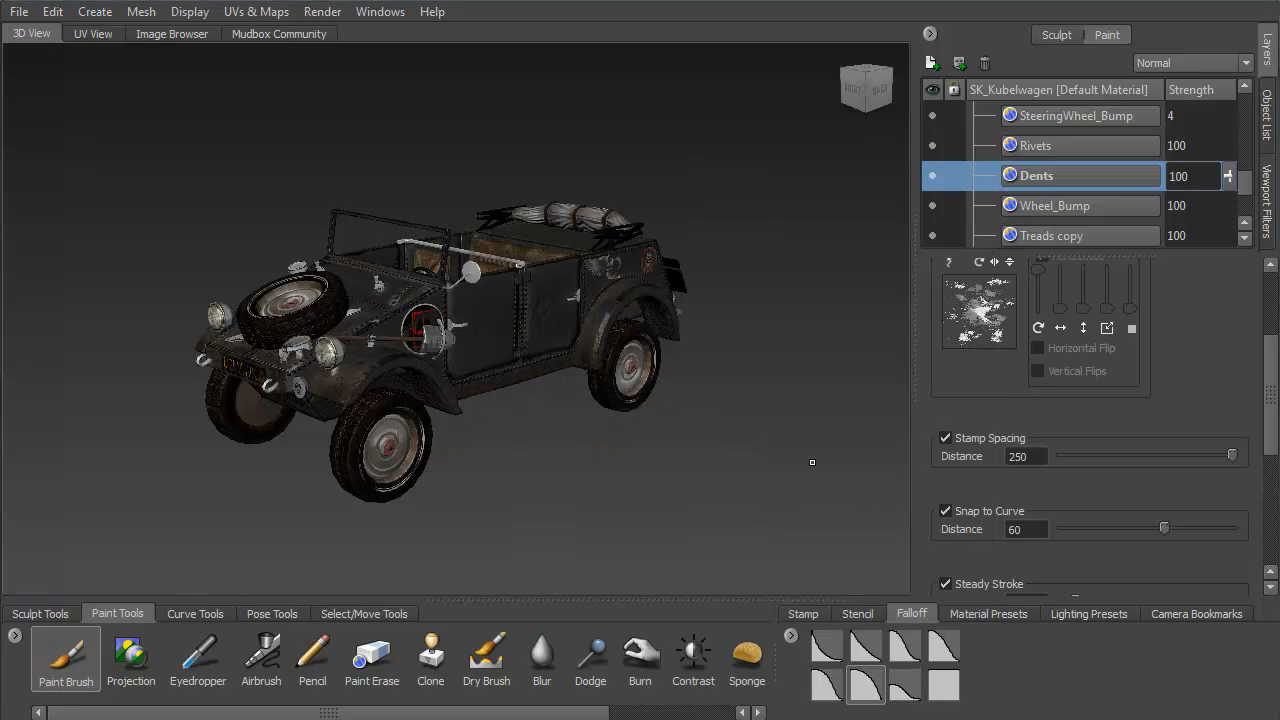
- Switch the active layer between Rivets, Dents and Wheel_Bump while checking how the vehicle displays
drag(763, 404, 751, 337)
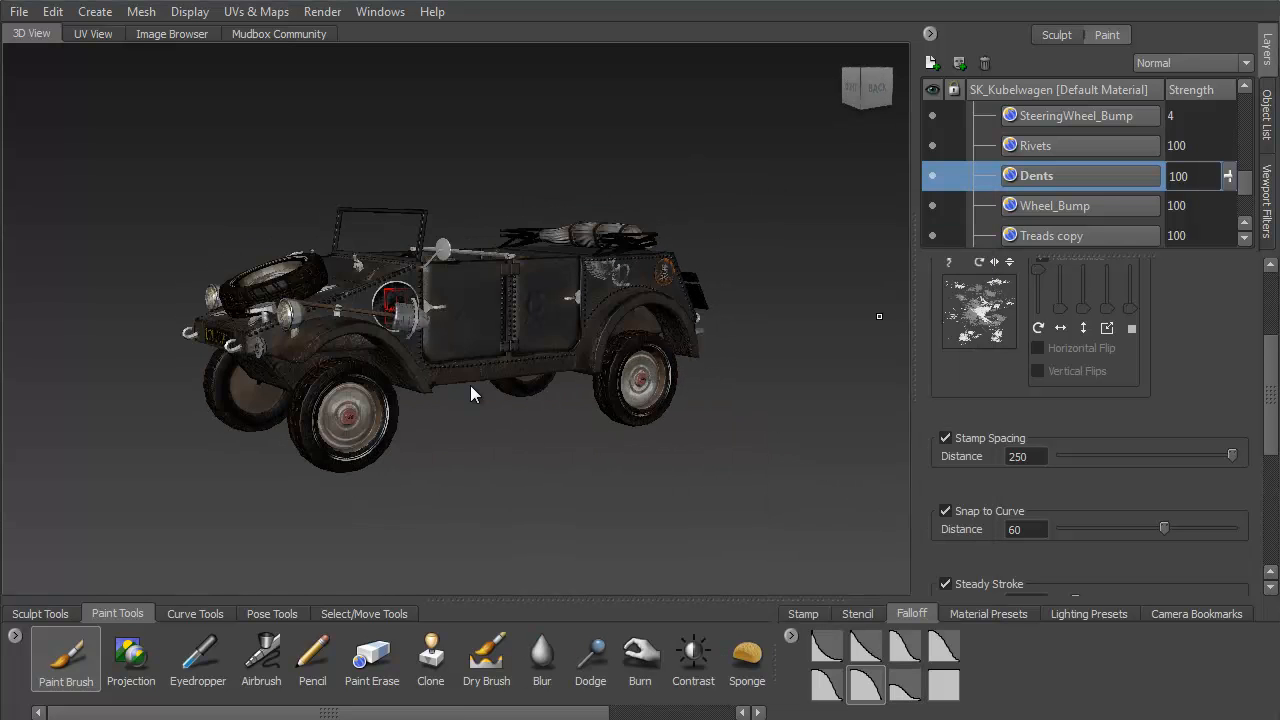
key(Up)
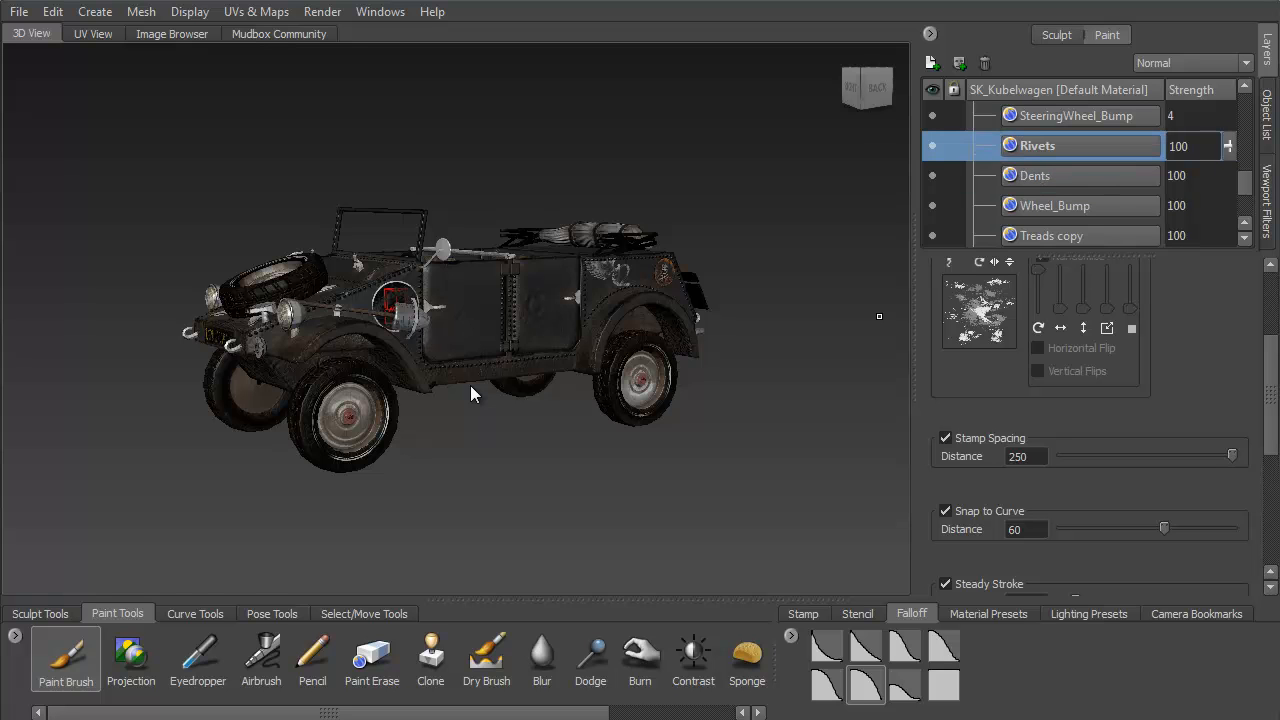
key(Down)
drag(471, 387, 512, 446)
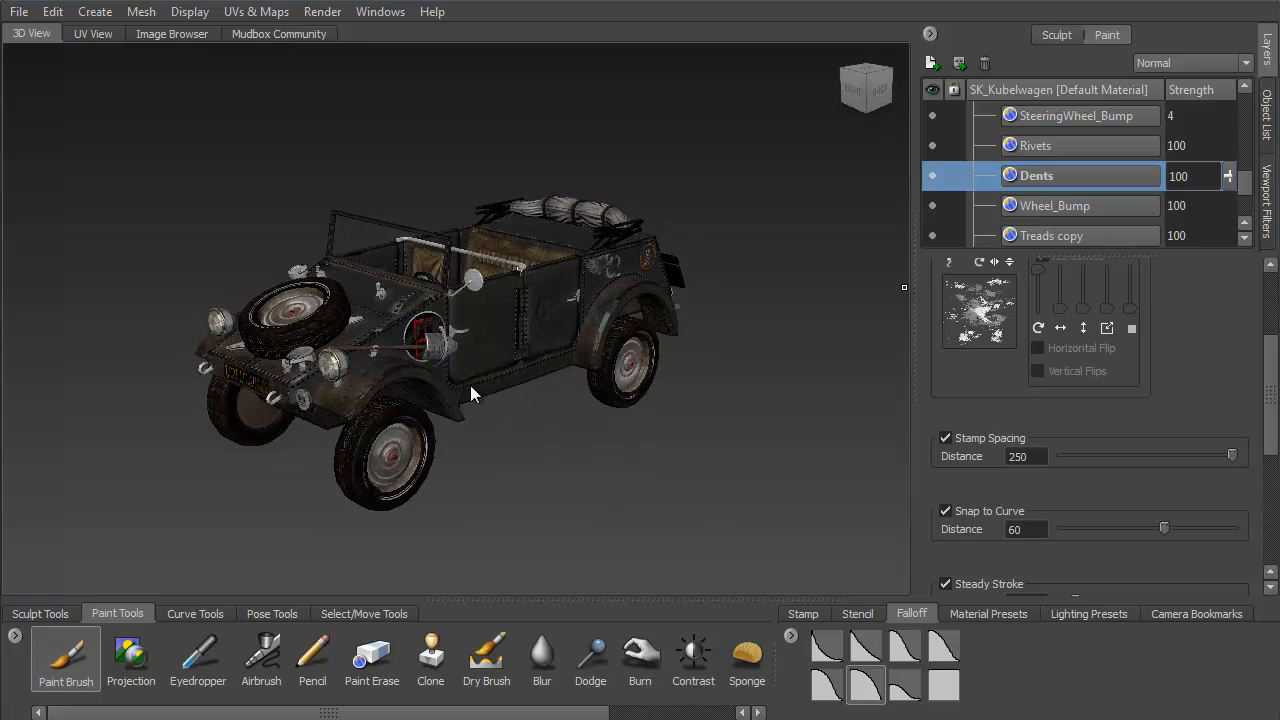
key(Down)
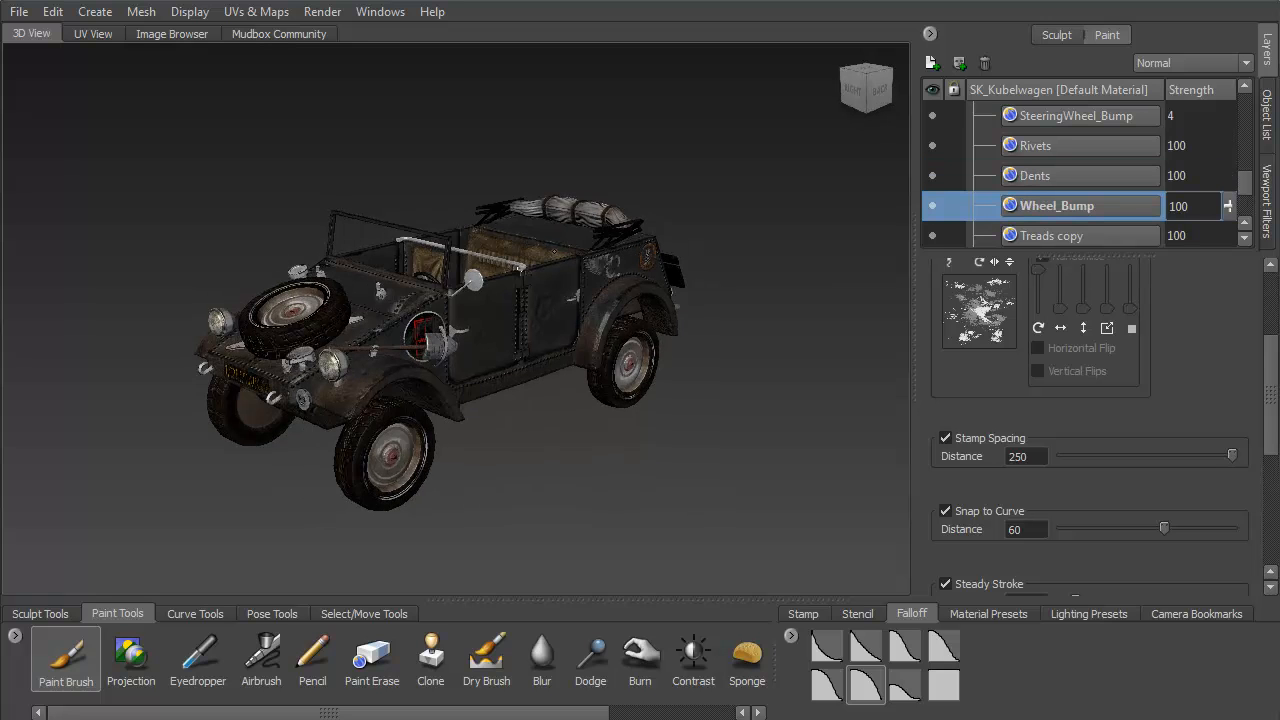
mouse_move(471, 387)
mouse_down()
mouse_move(405, 335)
mouse_move(458, 338)
mouse_move(469, 385)
mouse_up()
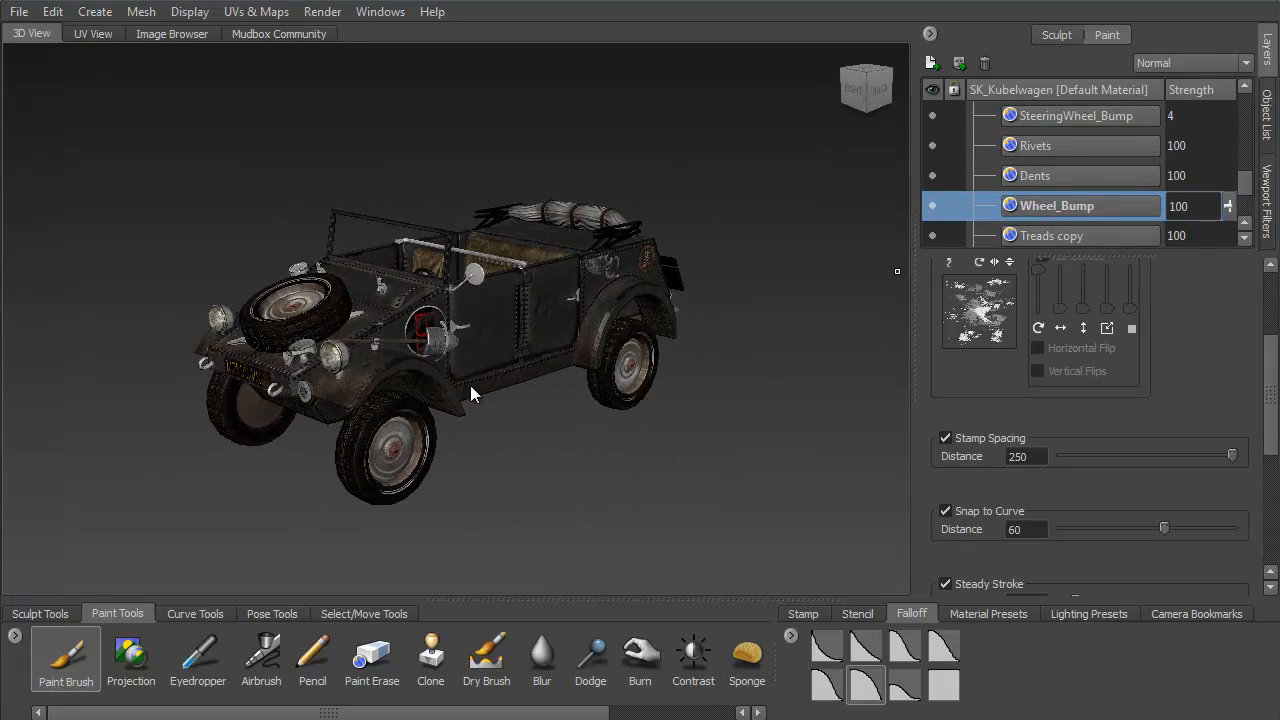
- Enlarge the layer list and bring the Diffuse channel's layers into view
drag(1095, 255, 1095, 393)
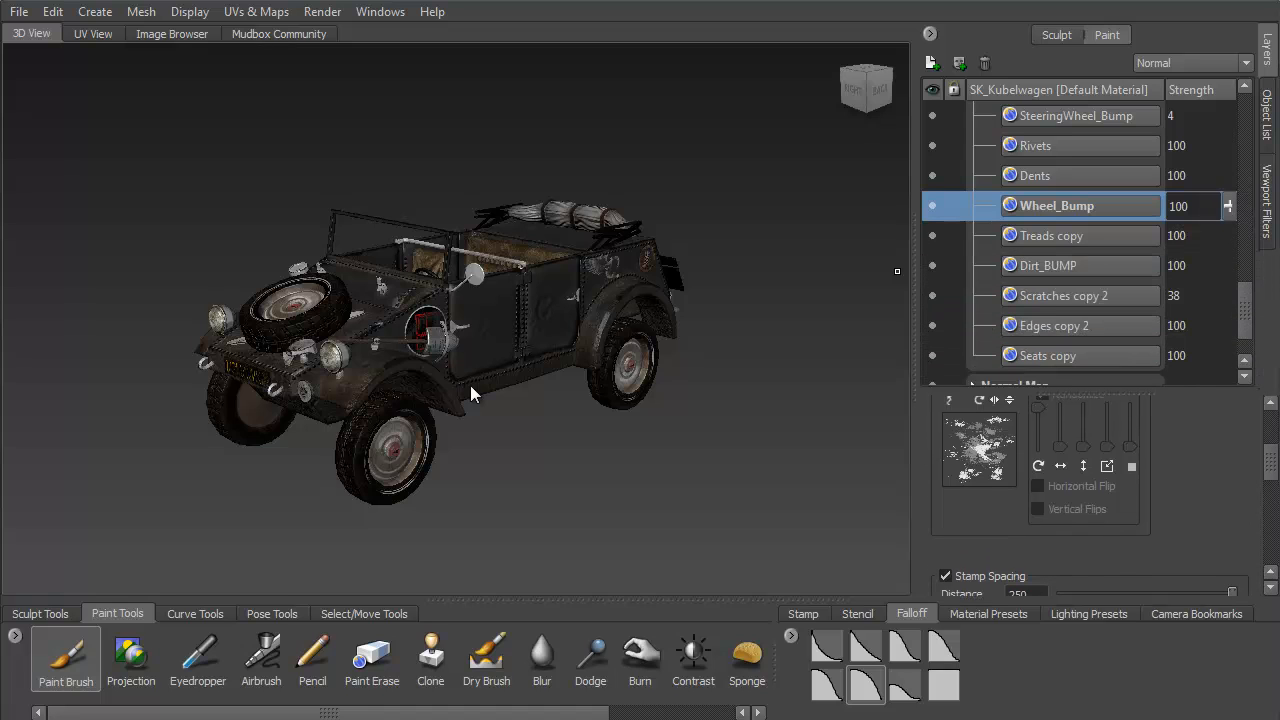
drag(1245, 312, 1245, 130)
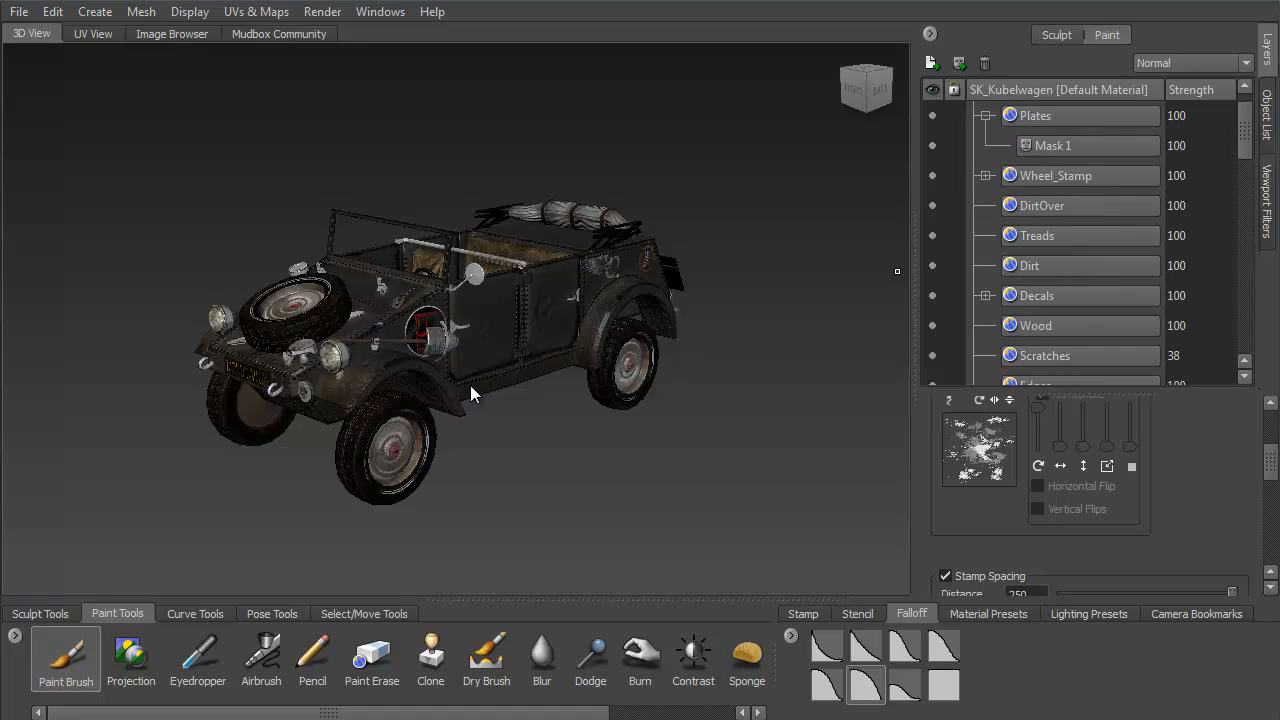
mouse_move(674, 372)
mouse_down()
mouse_move(680, 245)
mouse_move(678, 384)
mouse_up()
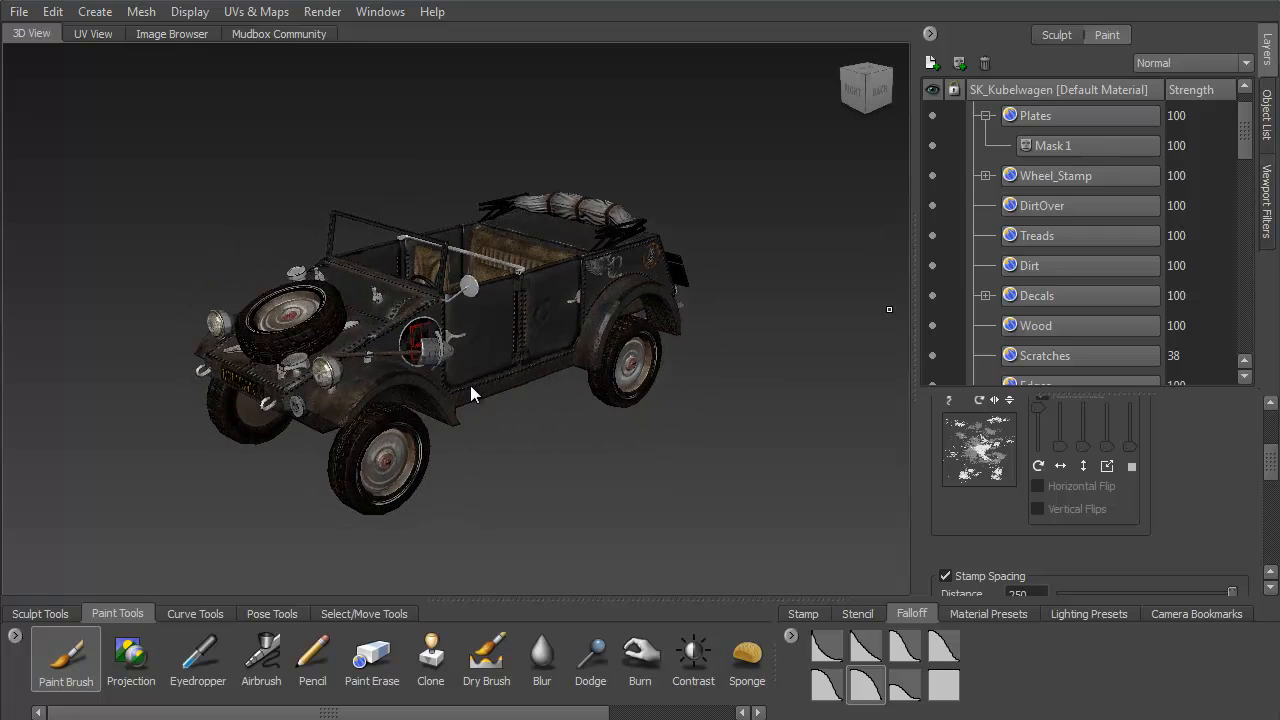
drag(1245, 130, 1245, 123)
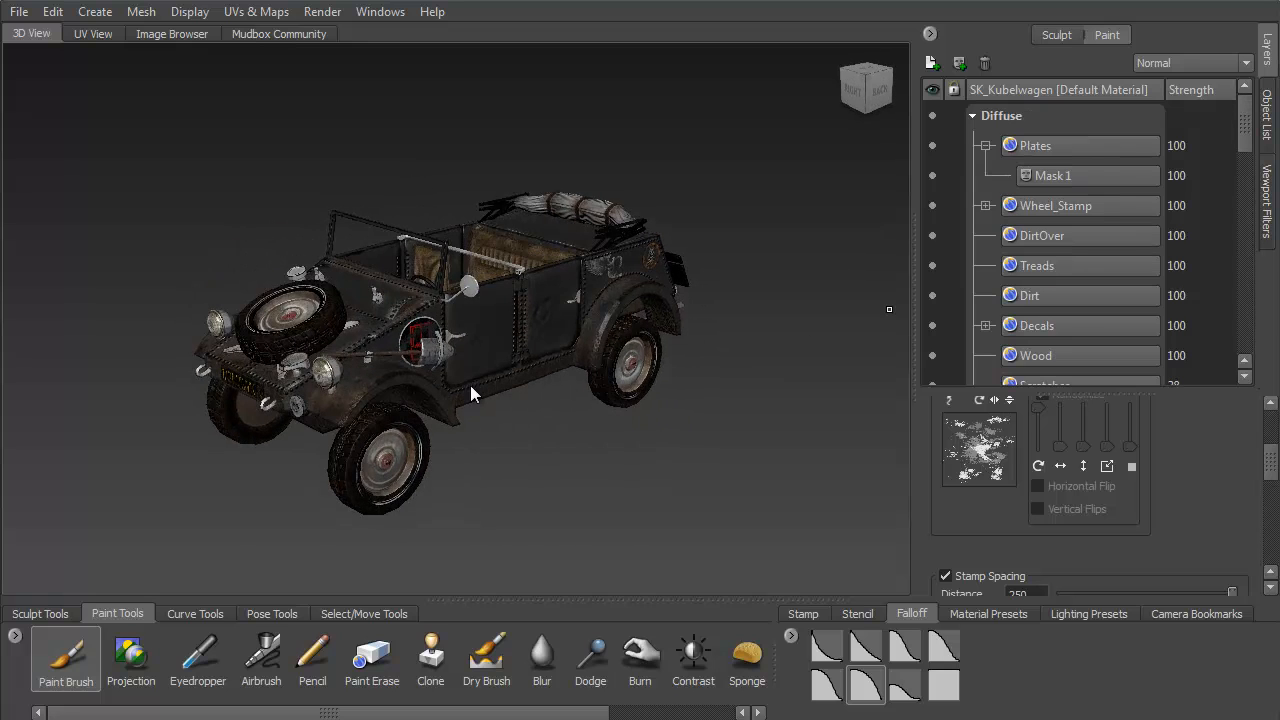
- Open the PSD export for the Diffuse channel and show the export folder's files as a detailed list with a wider Name column
right_click(1062, 211)
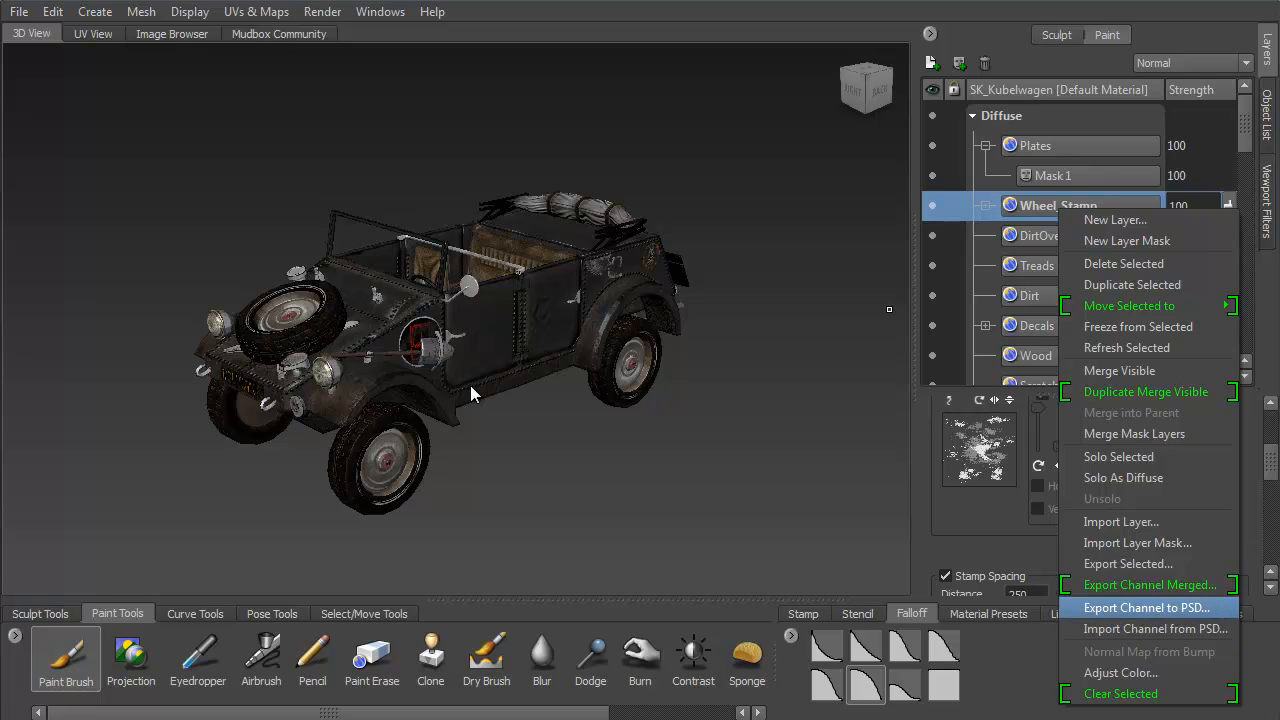
click(1146, 607)
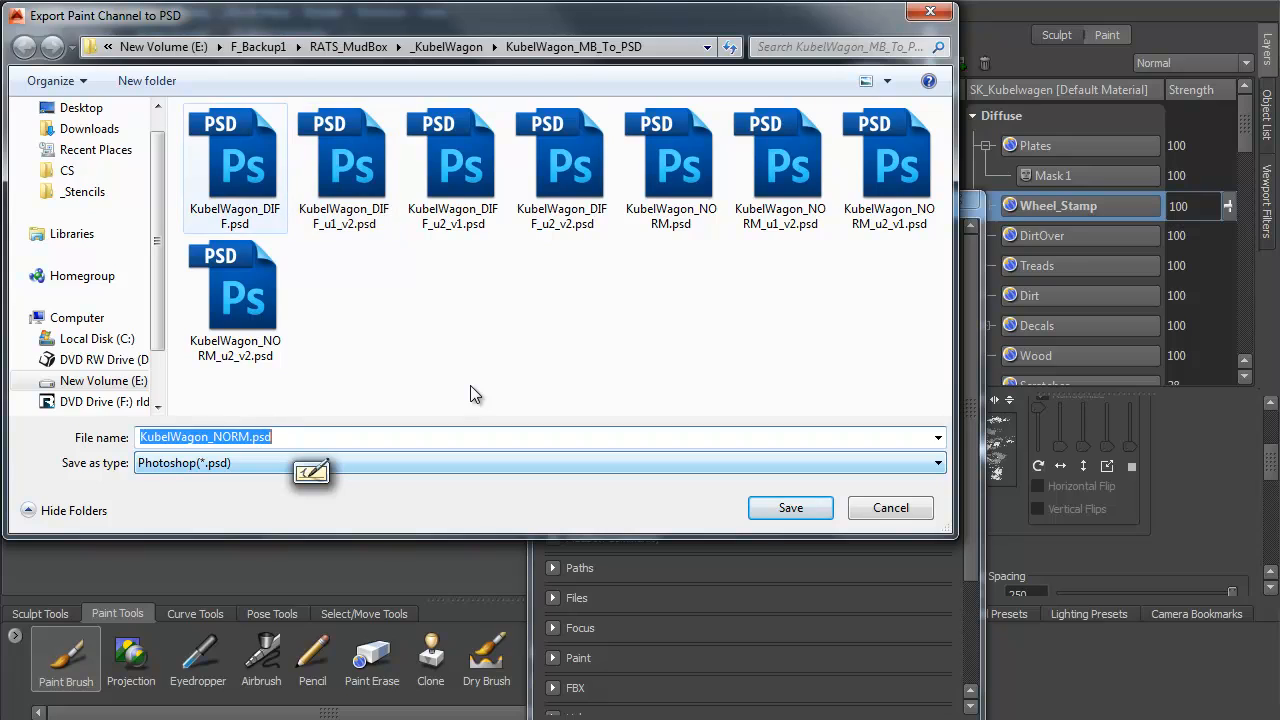
click(235, 168)
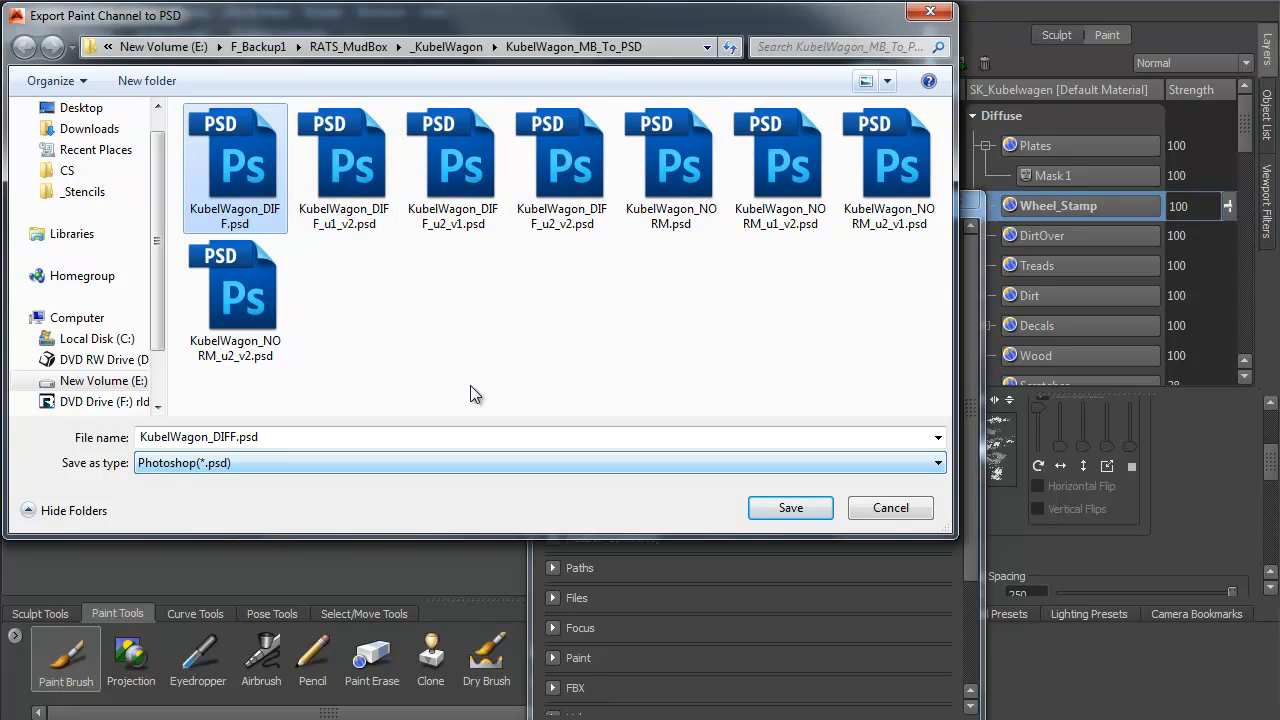
click(886, 80)
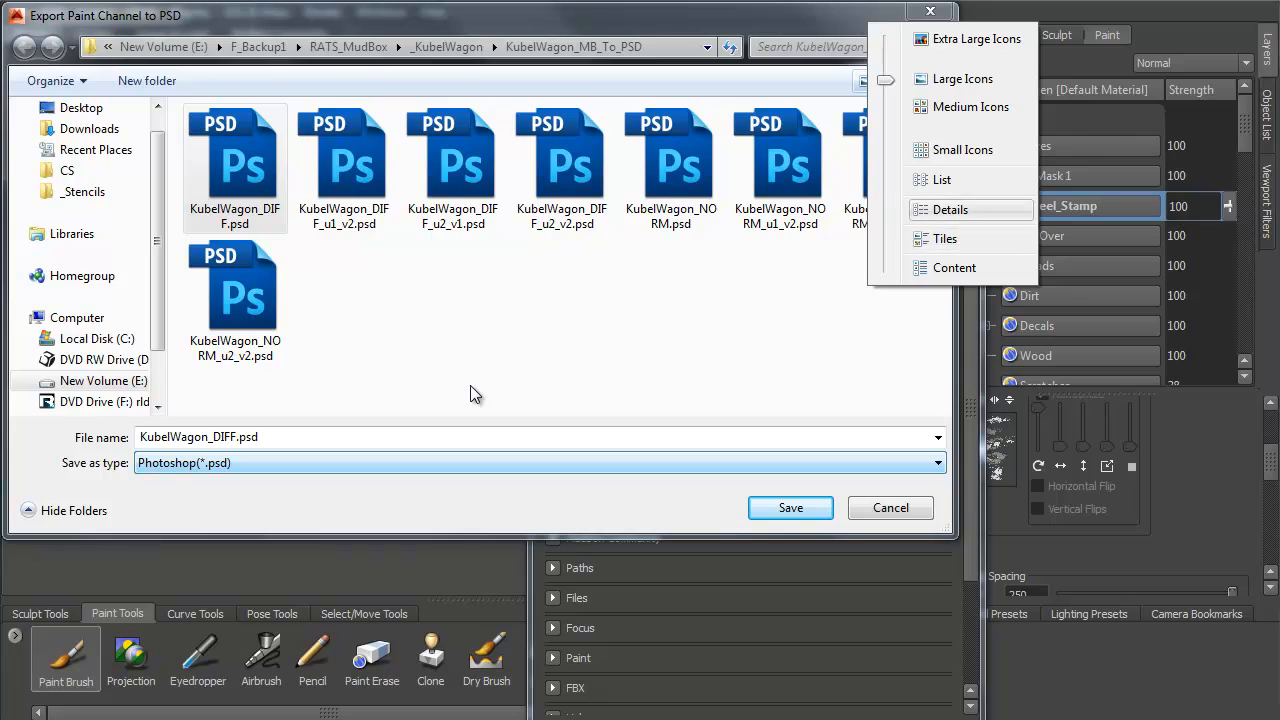
click(950, 209)
drag(328, 110, 461, 110)
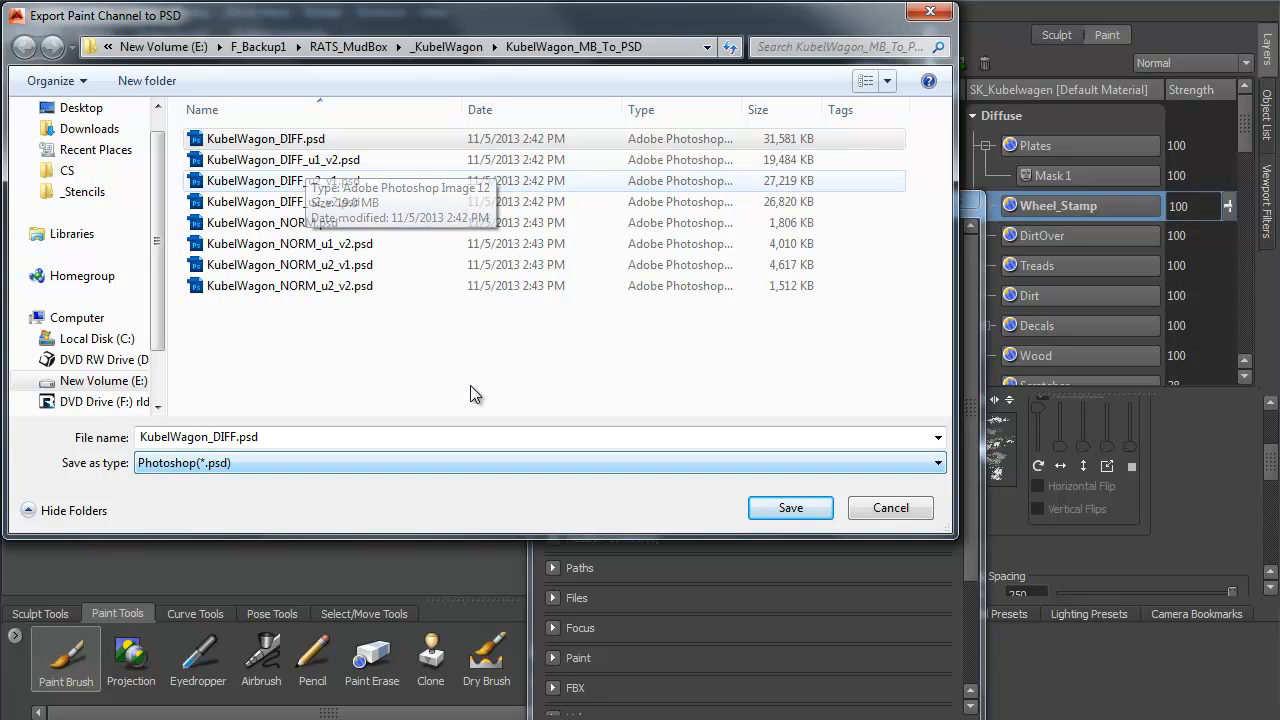
- Inspect the existing KubelWagon_DIFF tile files, cancel the channel export and close the Preferences dialog
click(304, 181)
click(304, 202)
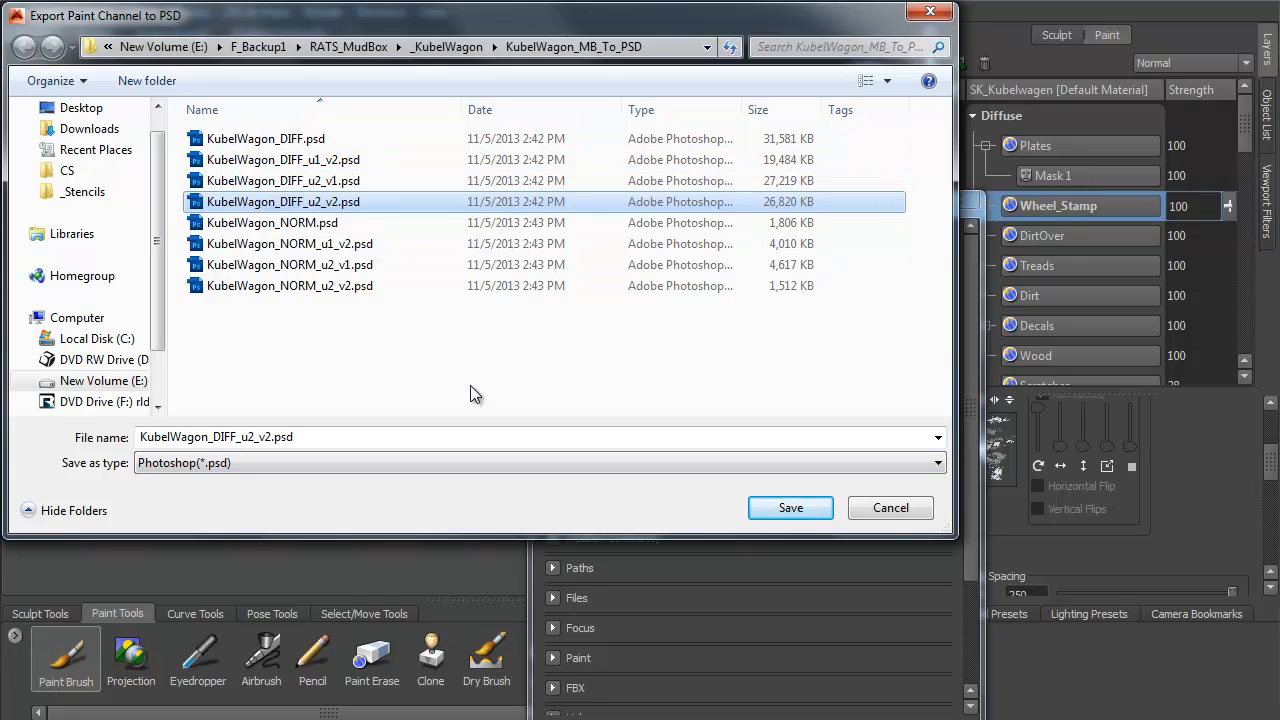
key(Escape)
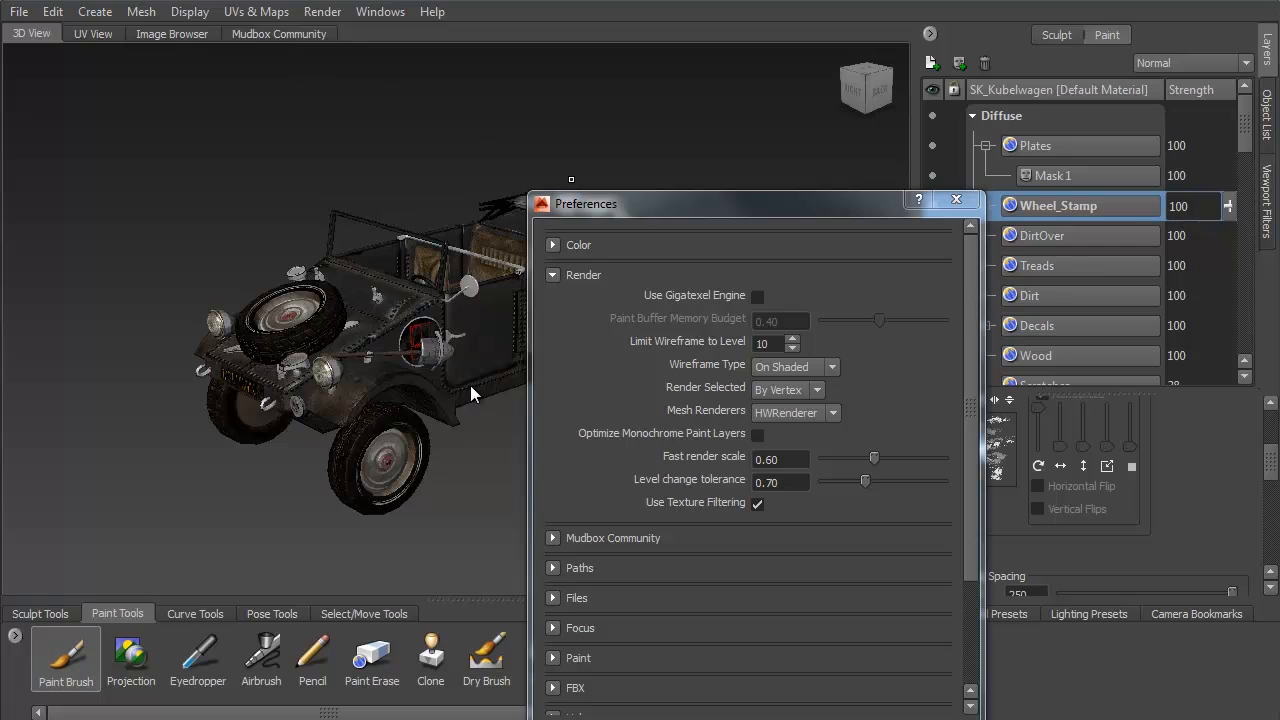
click(956, 200)
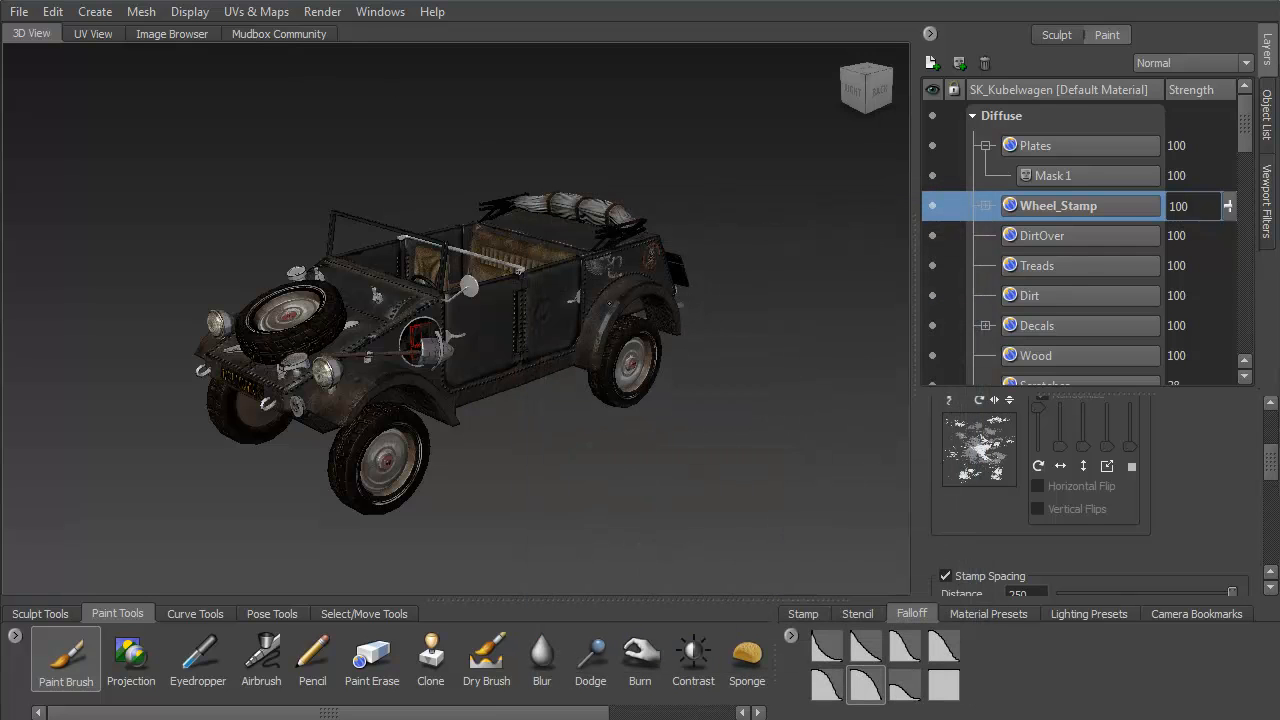
- Examine how the vehicle's UV shells are laid out across the four UV tiles and return to the 3D view
click(93, 34)
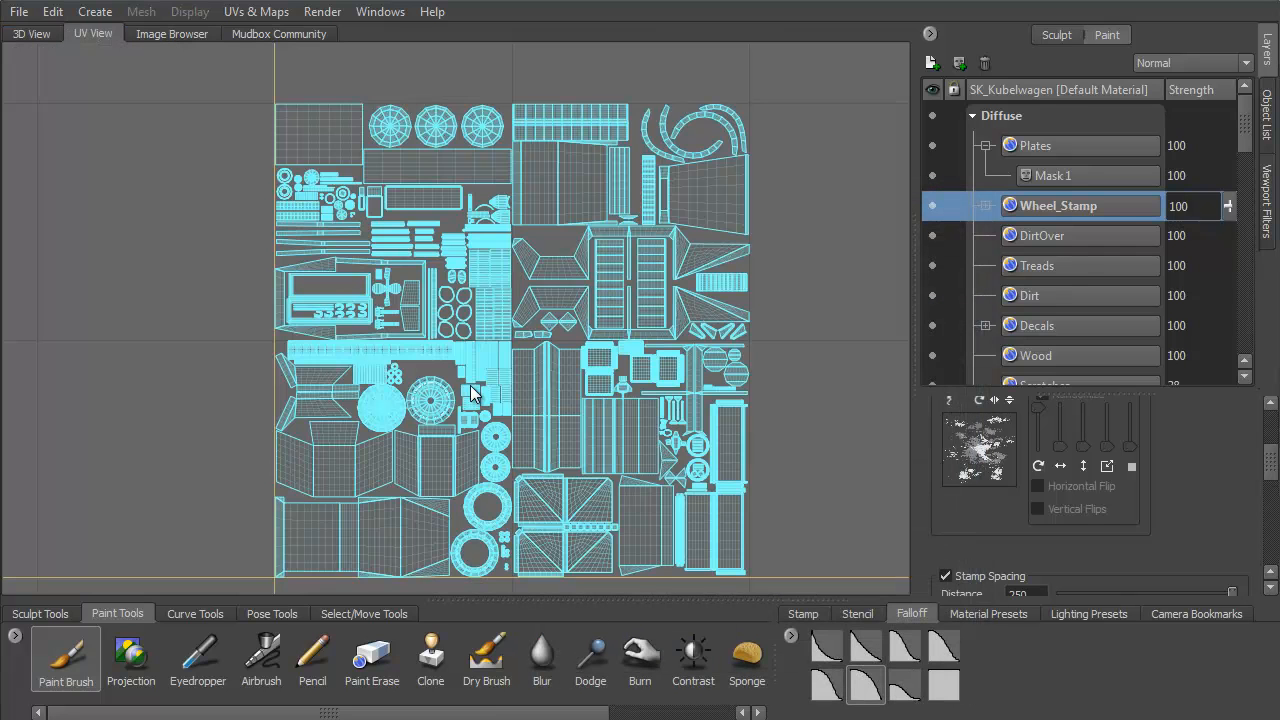
drag(475, 393, 489, 311)
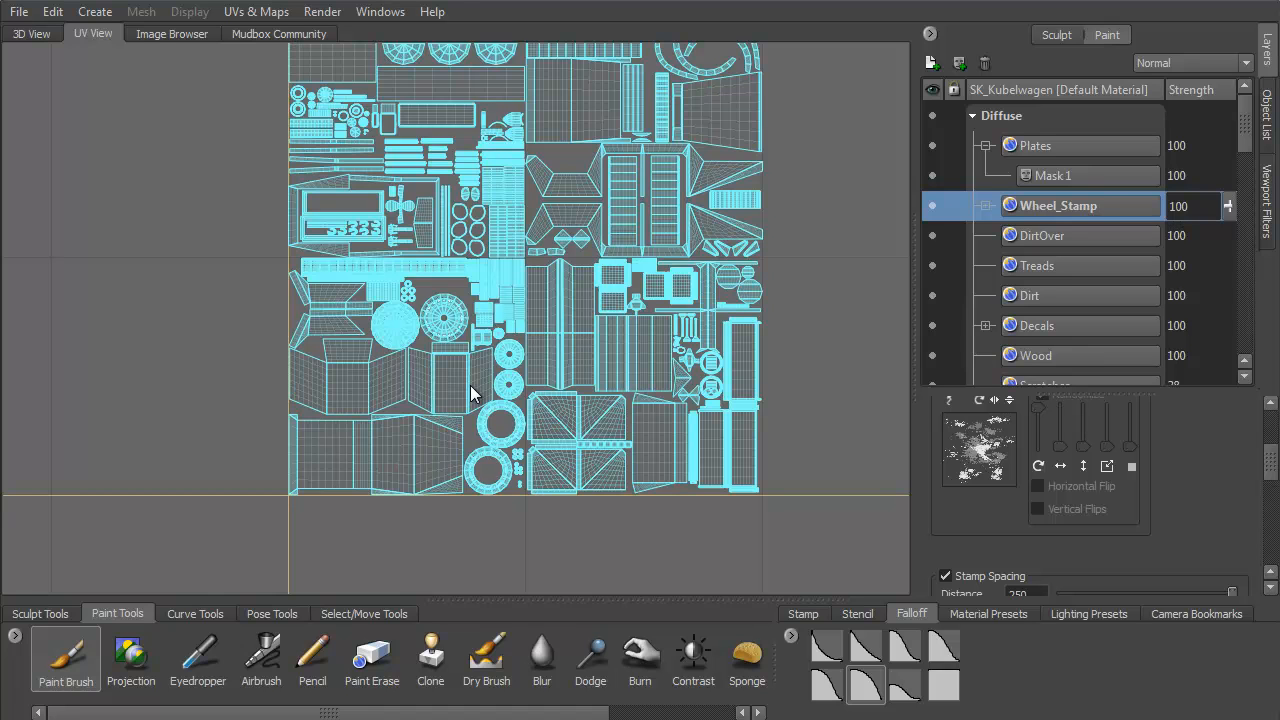
drag(522, 295, 470, 394)
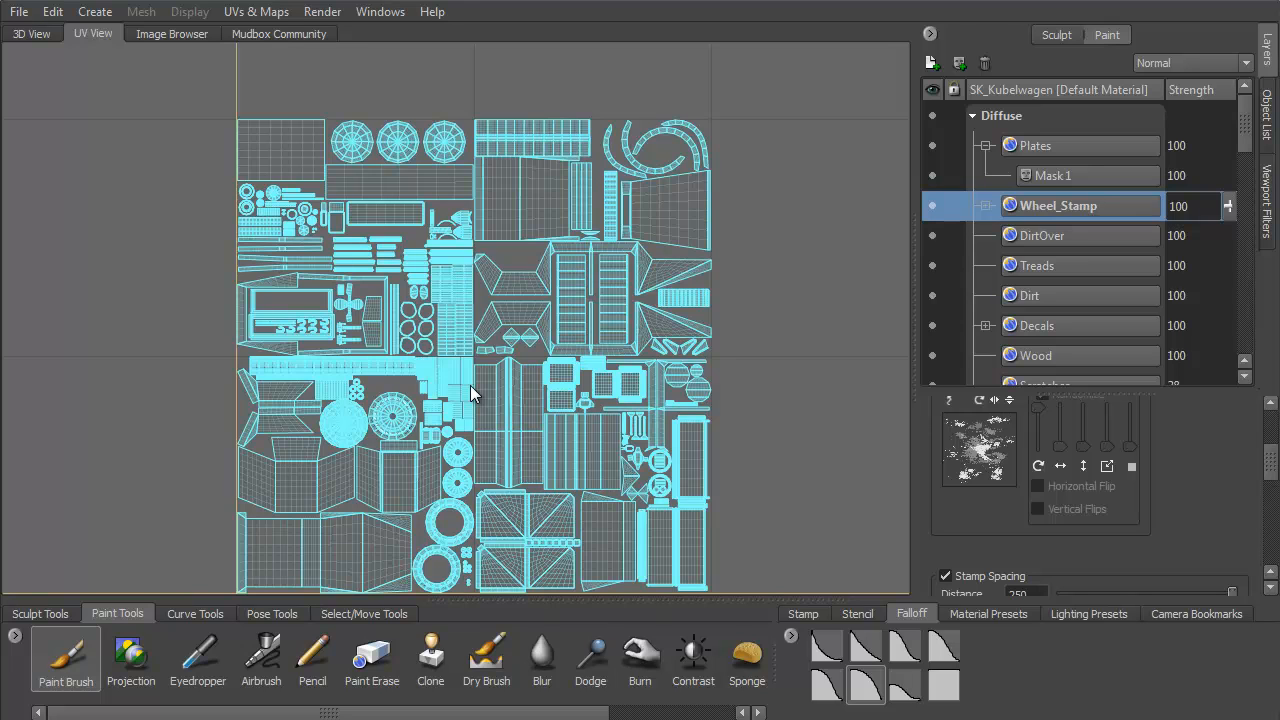
click(31, 33)
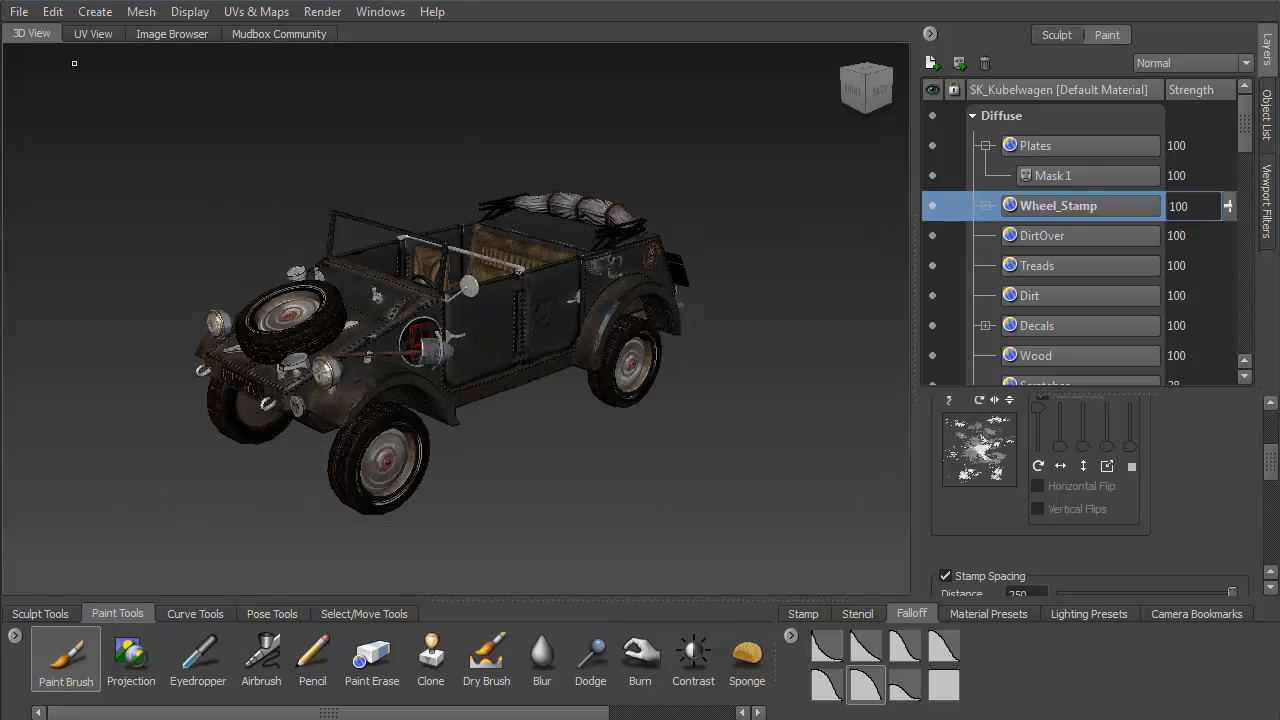
- Expand the Wheel_Stamp and Decals layers in the Diffuse channel to show their masks
drag(480, 307, 335, 292)
scroll(505, 390, up, 4)
scroll(461, 381, down, 2)
mouse_move(450, 235)
mouse_down()
mouse_move(365, 285)
mouse_move(574, 321)
mouse_up()
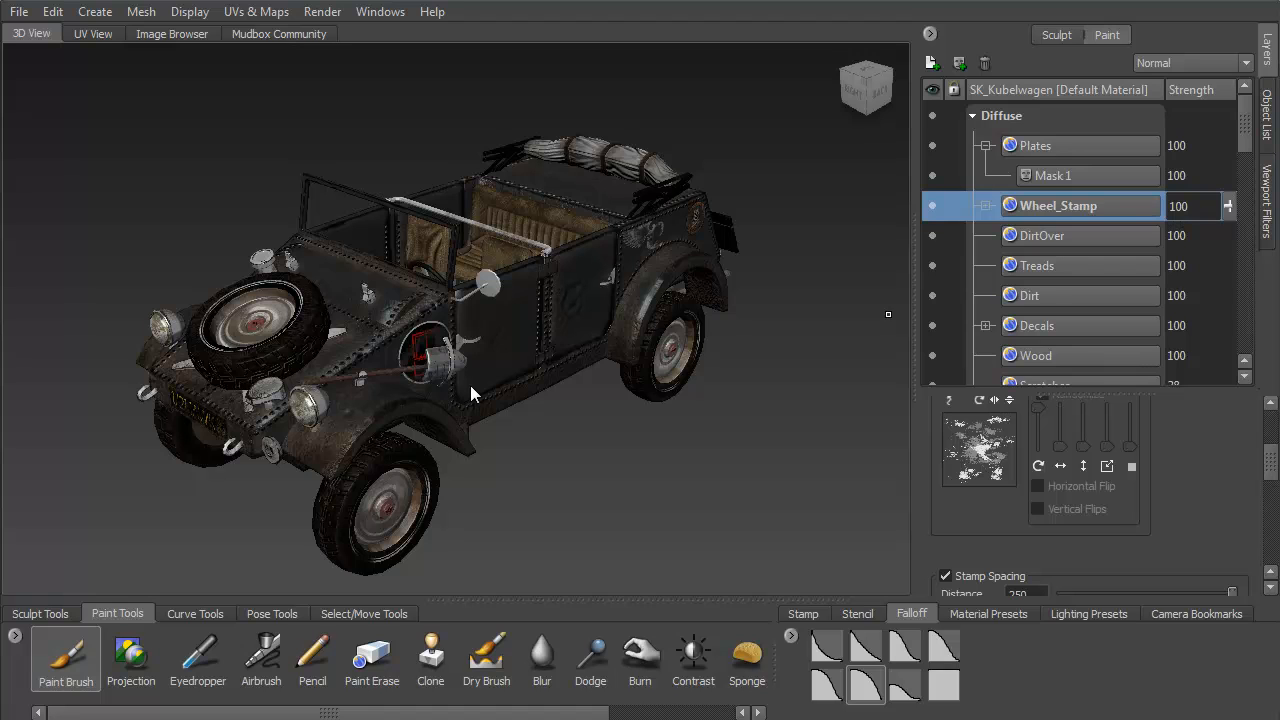
mouse_move(1245, 124)
mouse_down()
mouse_move(1245, 244)
mouse_move(1245, 124)
mouse_up()
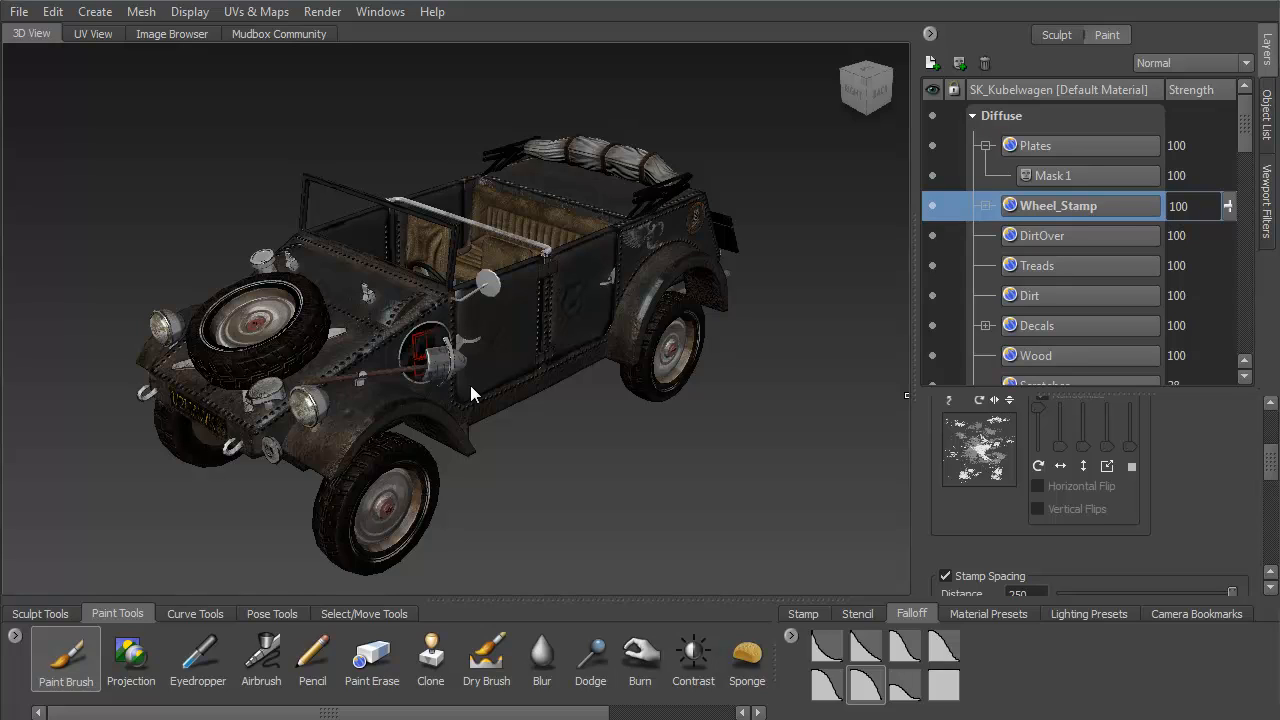
click(985, 206)
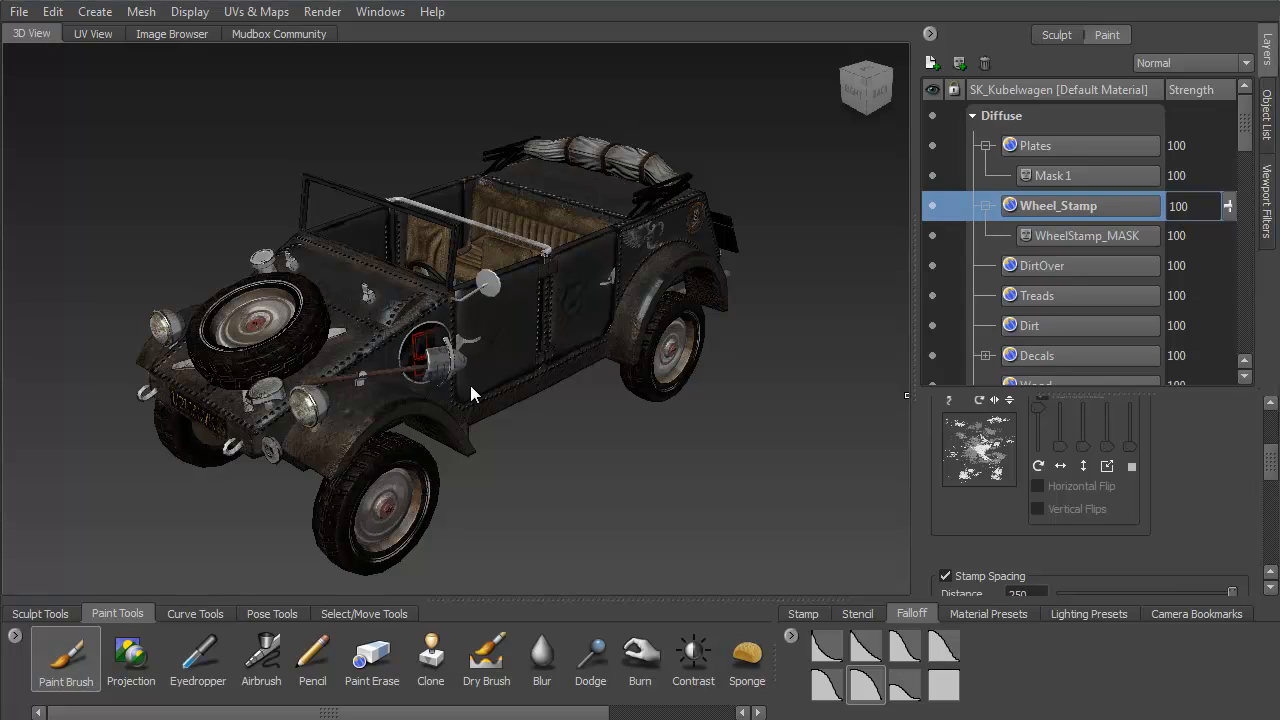
scroll(1085, 240, down, 3)
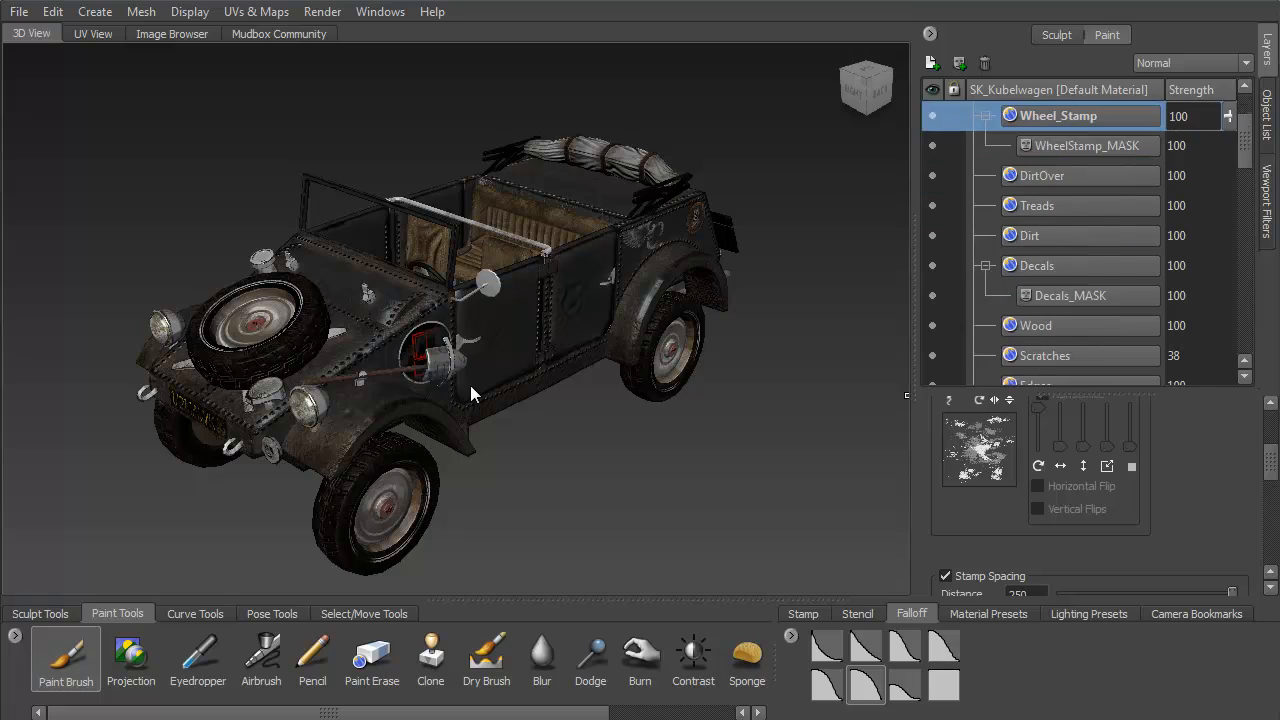
scroll(1085, 240, up, 3)
- Examine the painted plates, decals, rivets and door panels around the vehicle up close
drag(690, 350, 460, 415)
scroll(502, 291, up, 6)
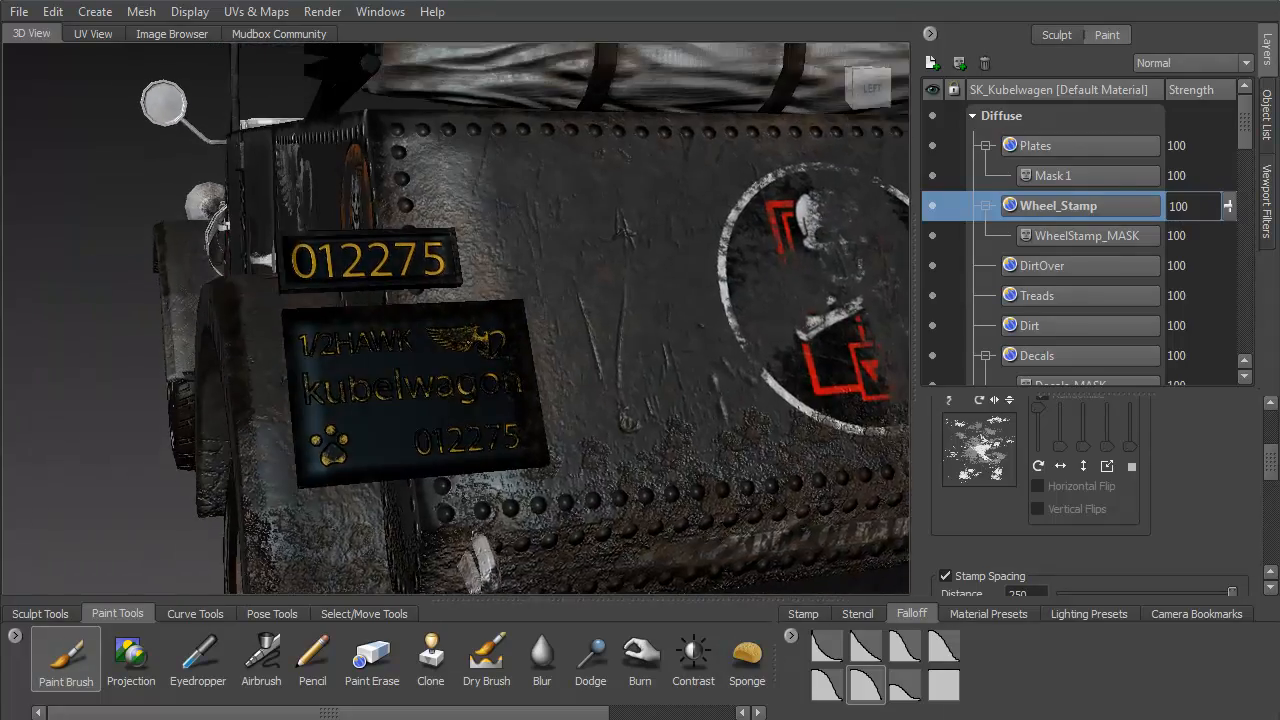
scroll(463, 423, up, 8)
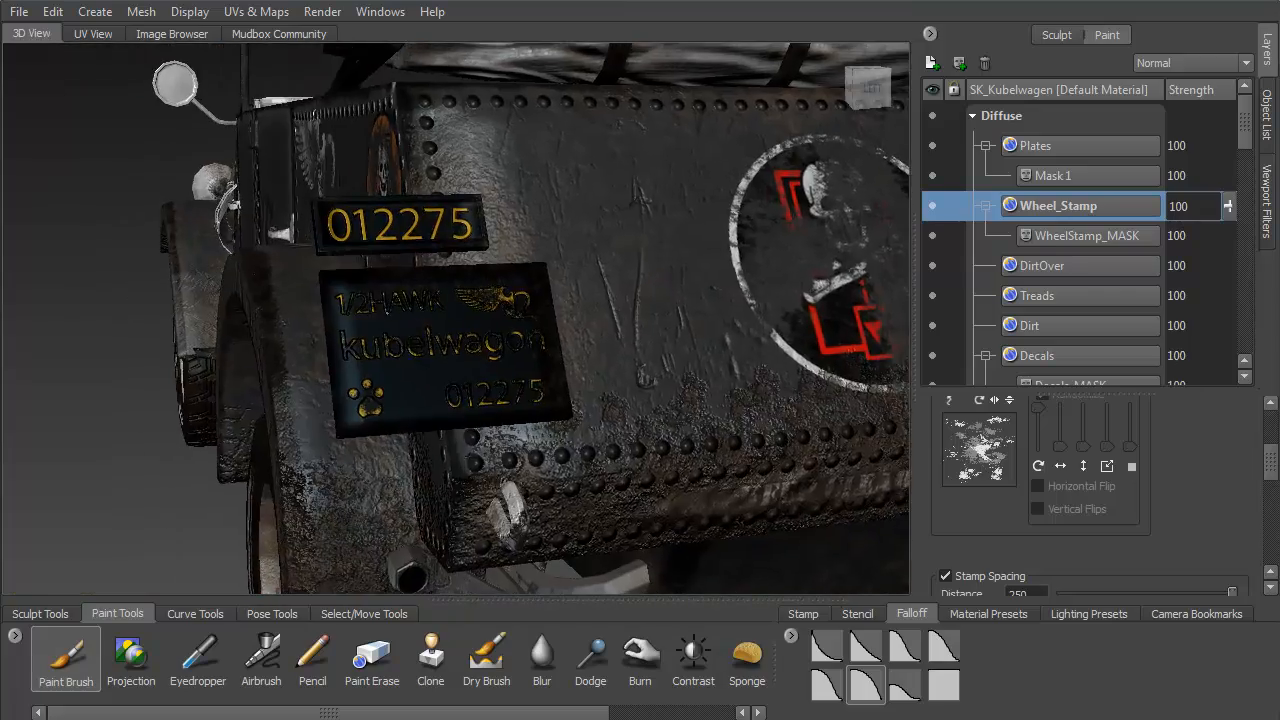
scroll(338, 292, up, 6)
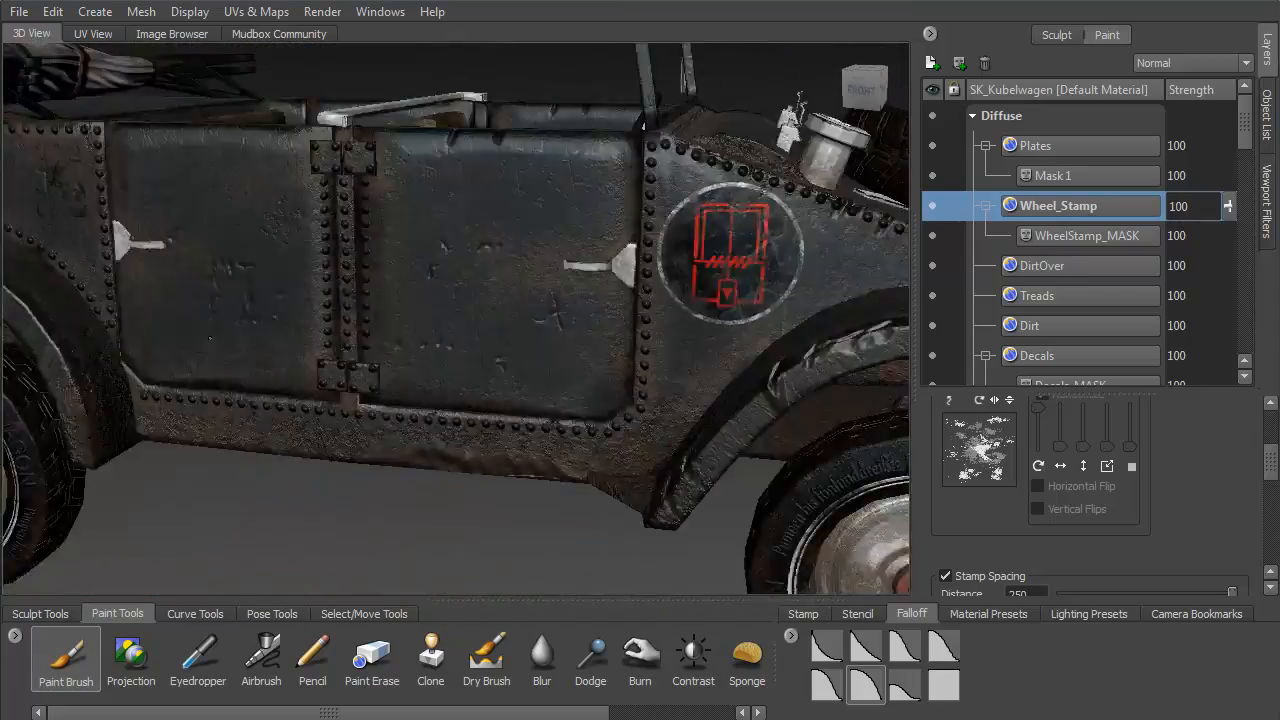
drag(520, 330, 152, 360)
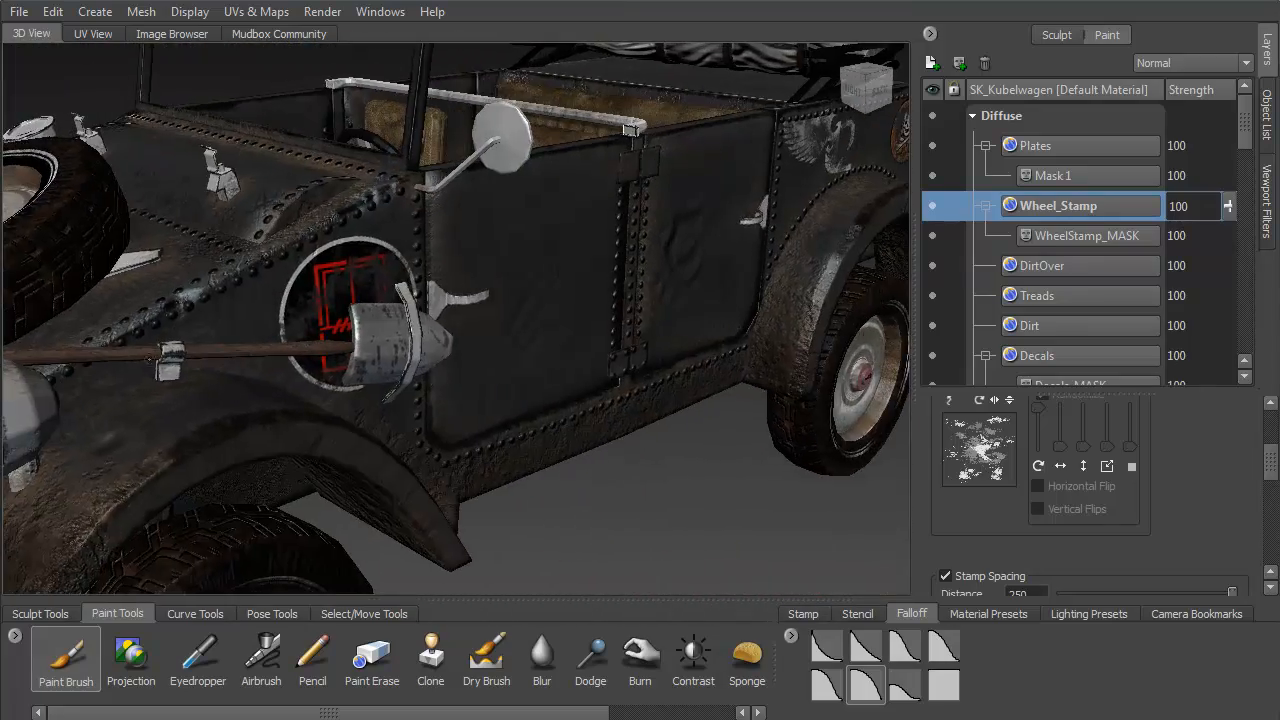
drag(197, 401, 471, 387)
scroll(363, 428, down, 5)
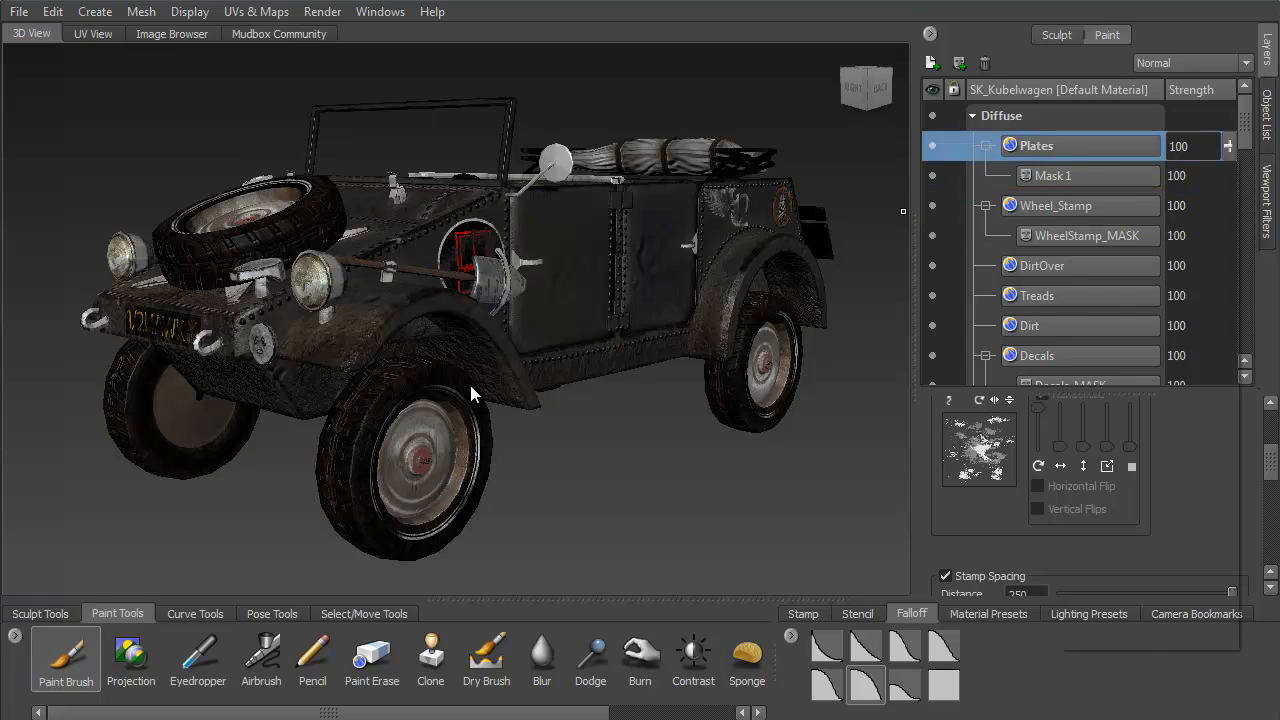
- Export the Diffuse channel to PSD as KubelWagon_DIFF.psd, replacing the existing file
right_click(1057, 152)
click(1148, 553)
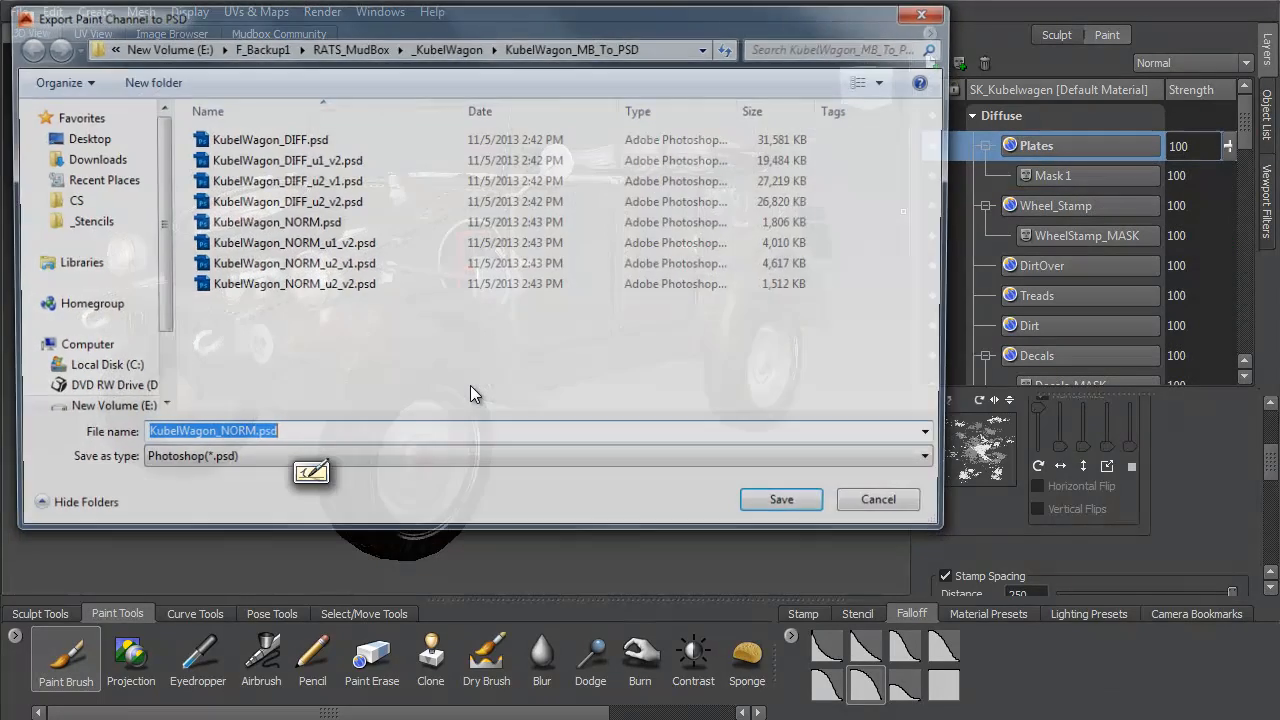
double_click(268, 140)
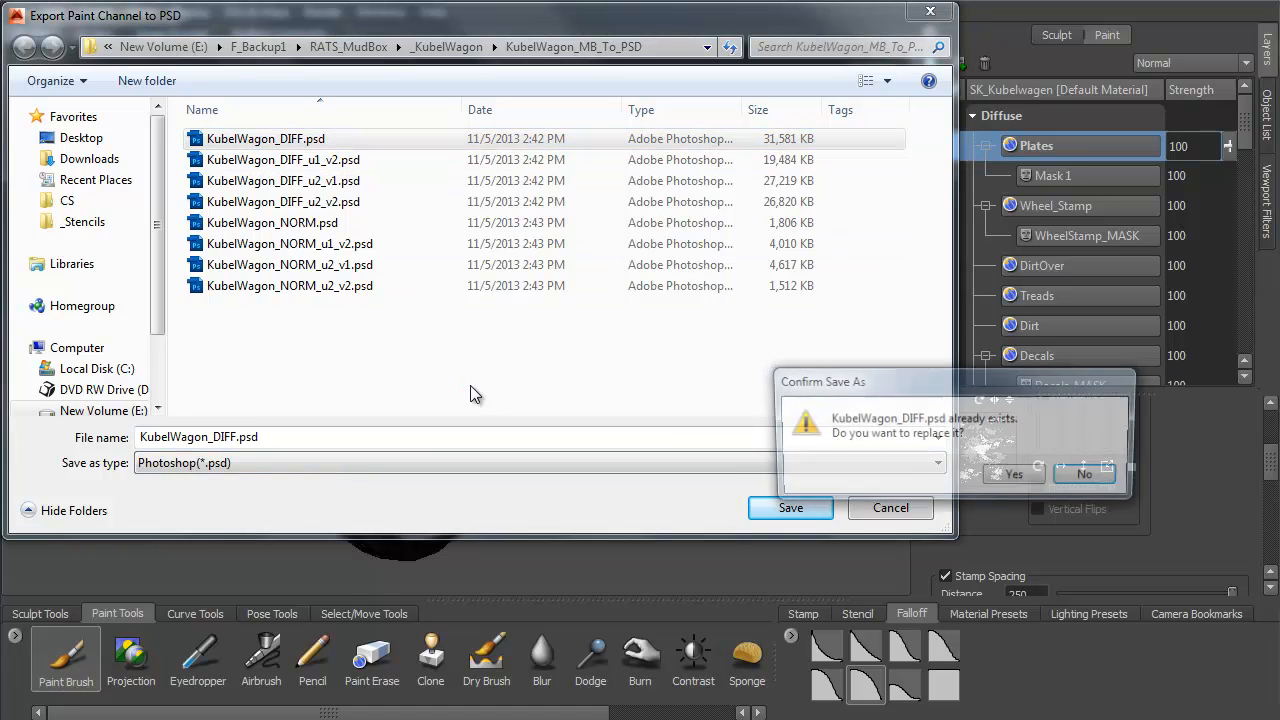
key(Return)
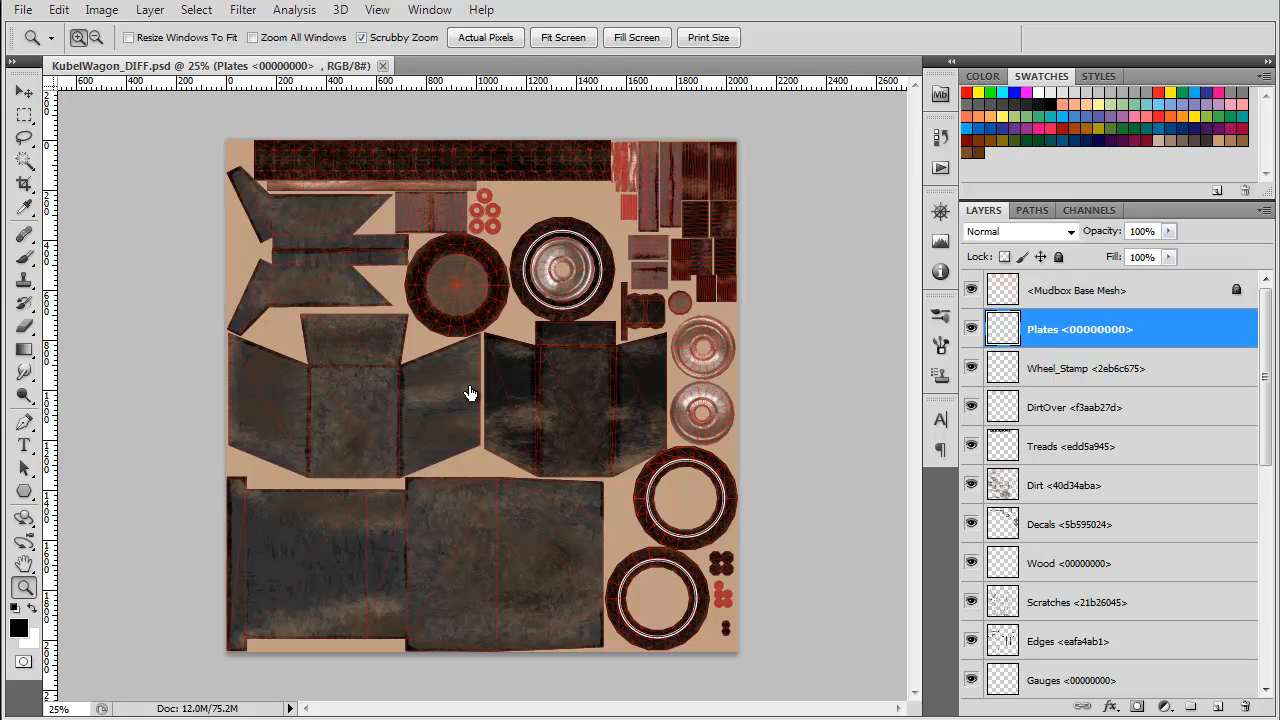
- In Photoshop, view the Plates layer in isolation, restore all layers and open KubelWagon_DIFF_u1_v2.psd, KubelWagon_DIFF_u2_v1.psd and KubelWagon_DIFF_u2_v2.psd
alt+click(971, 328)
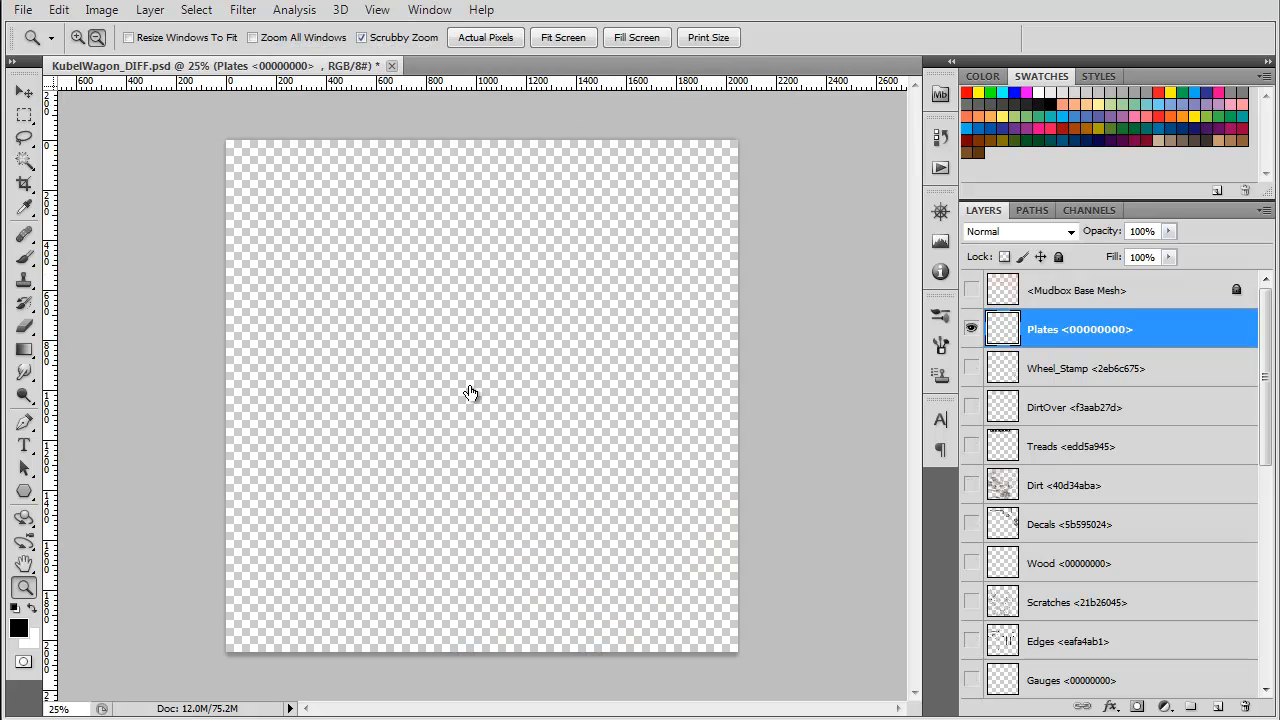
alt+click(971, 328)
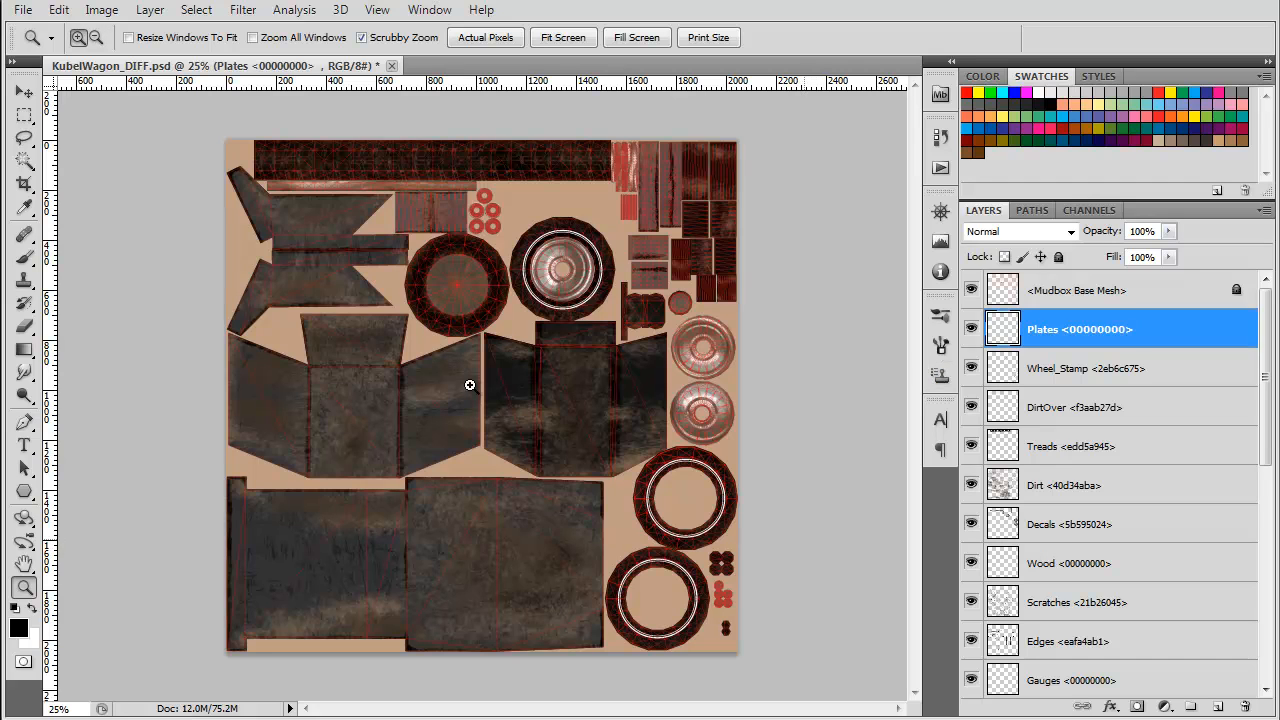
key(ctrl+o)
key(shift+Down)
key(shift+Down)
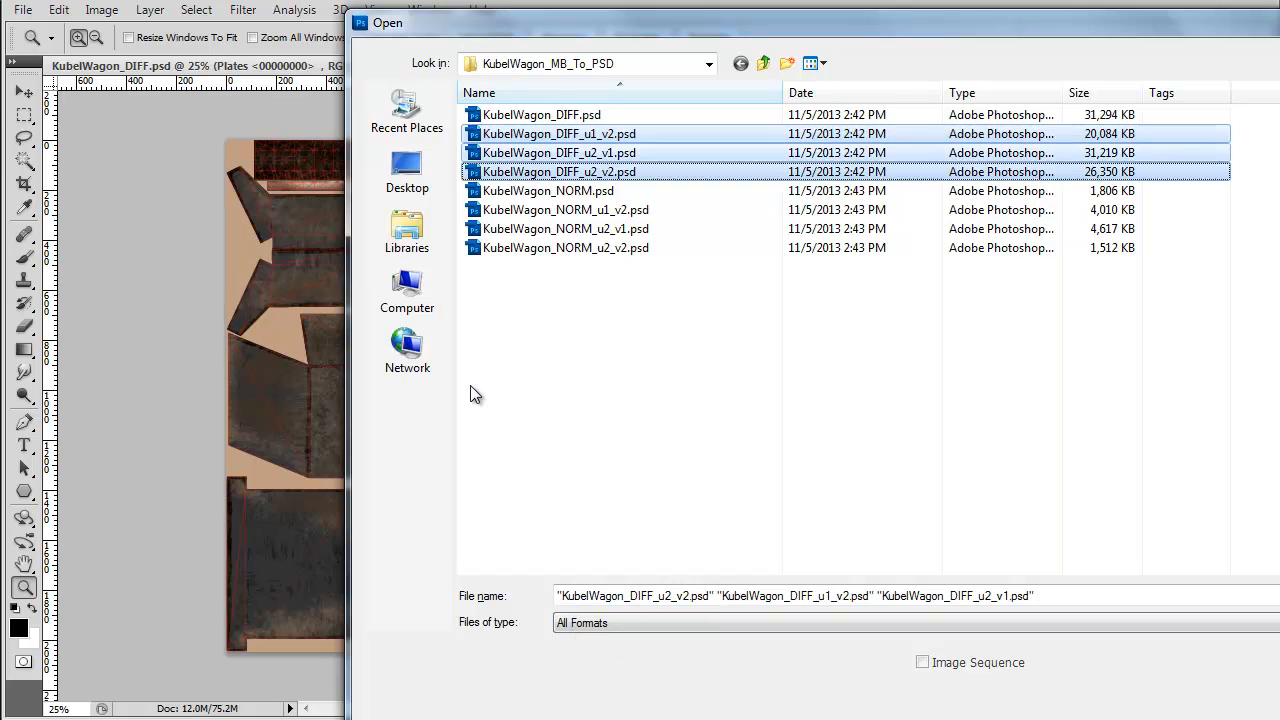
key(Return)
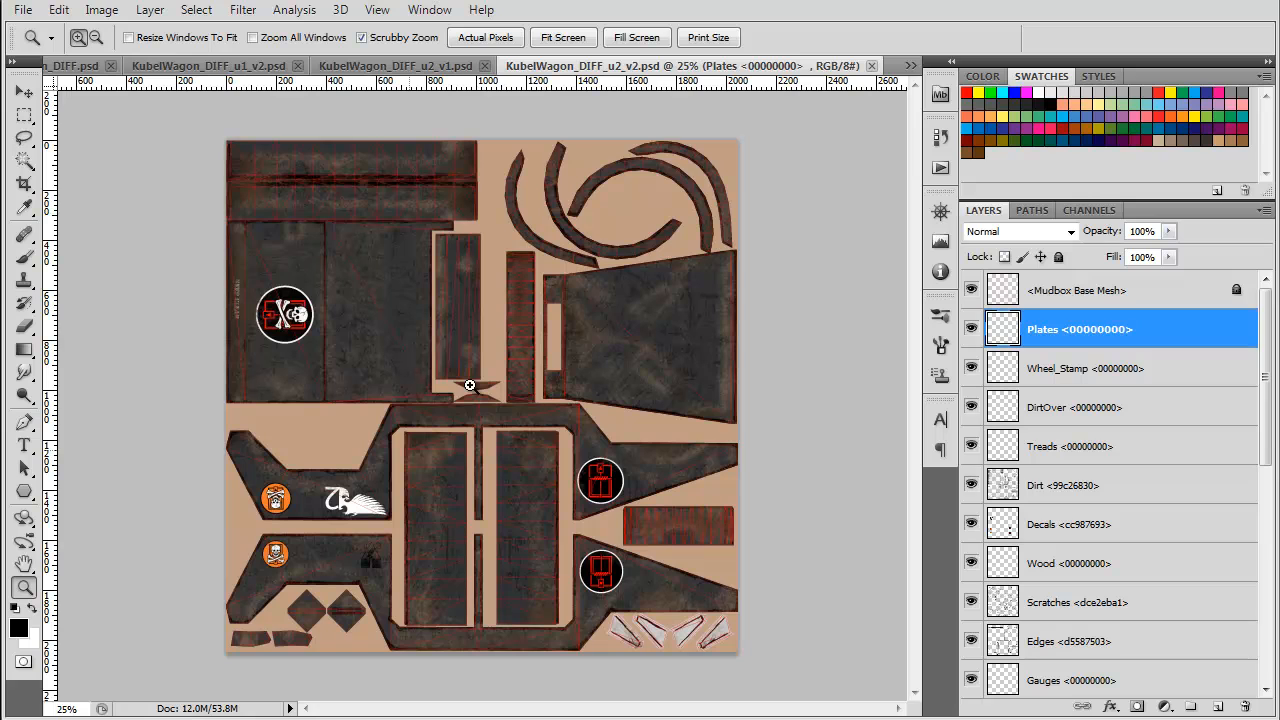
- Look through the open DIFF tile documents and inspect the plate artwork in KubelWagon_DIFF_u1_v2.psd up close
key(ctrl+shift+Tab)
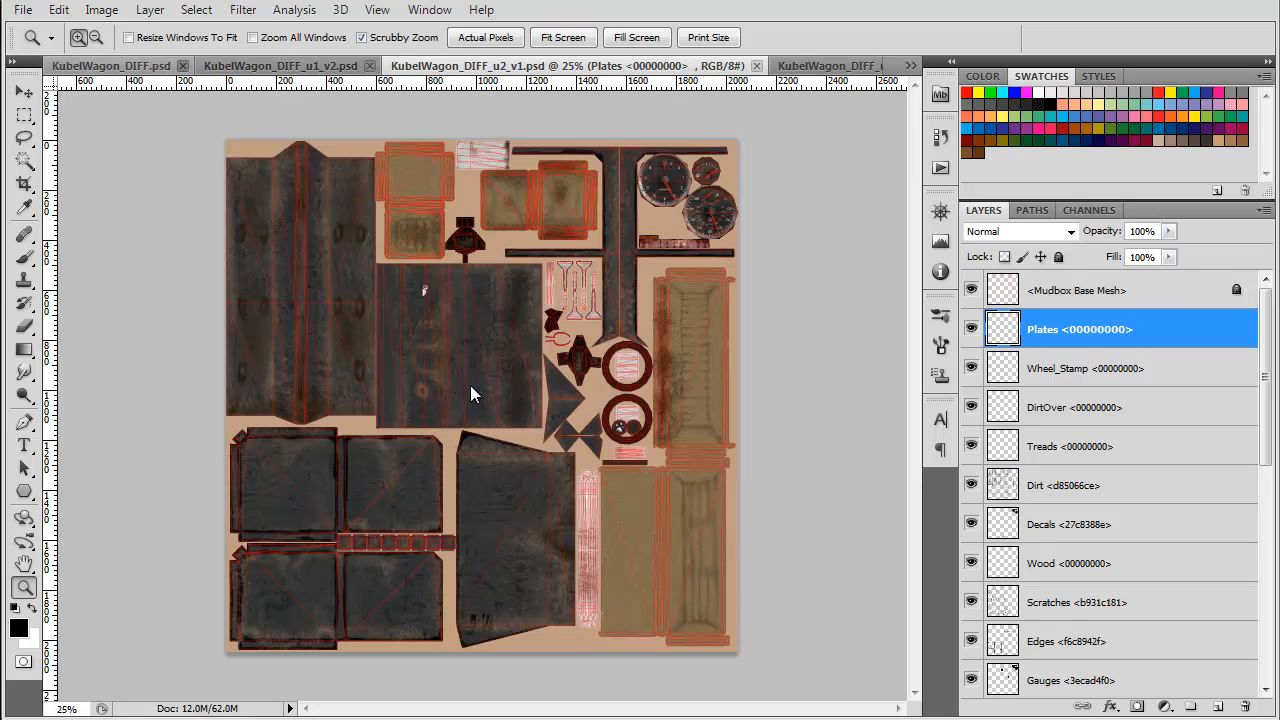
key(ctrl+shift+Tab)
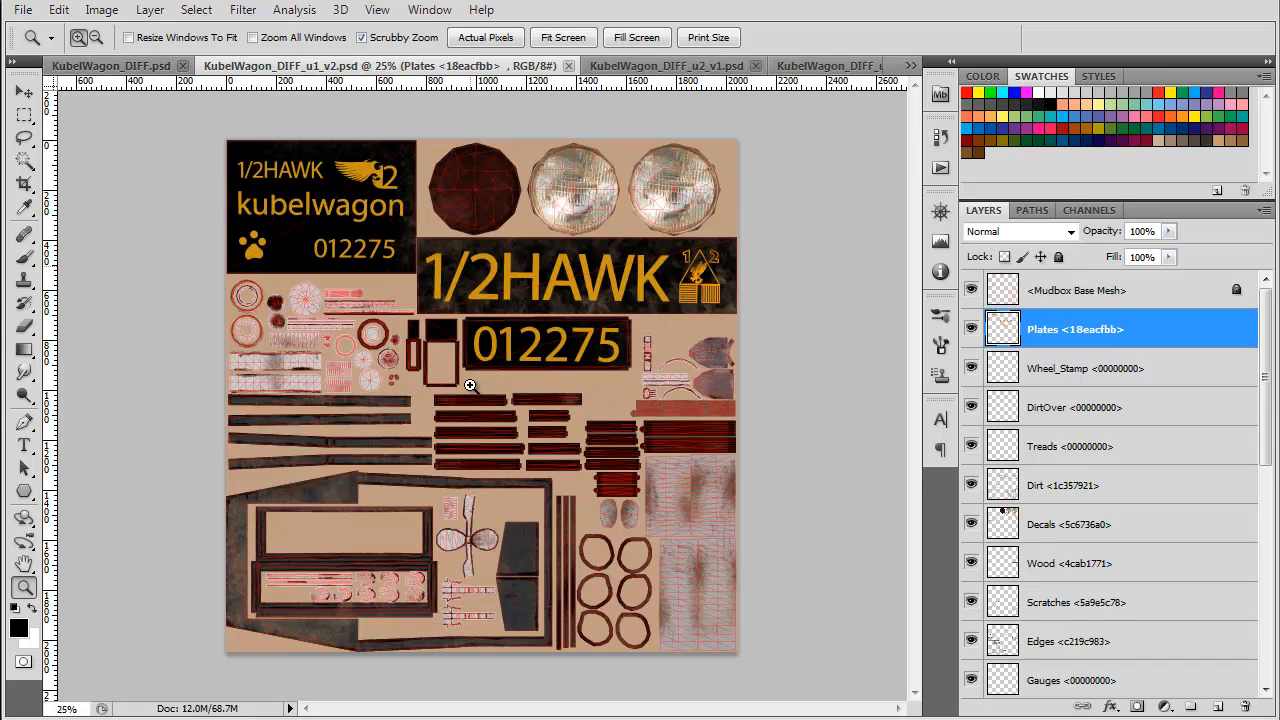
drag(470, 385, 781, 451)
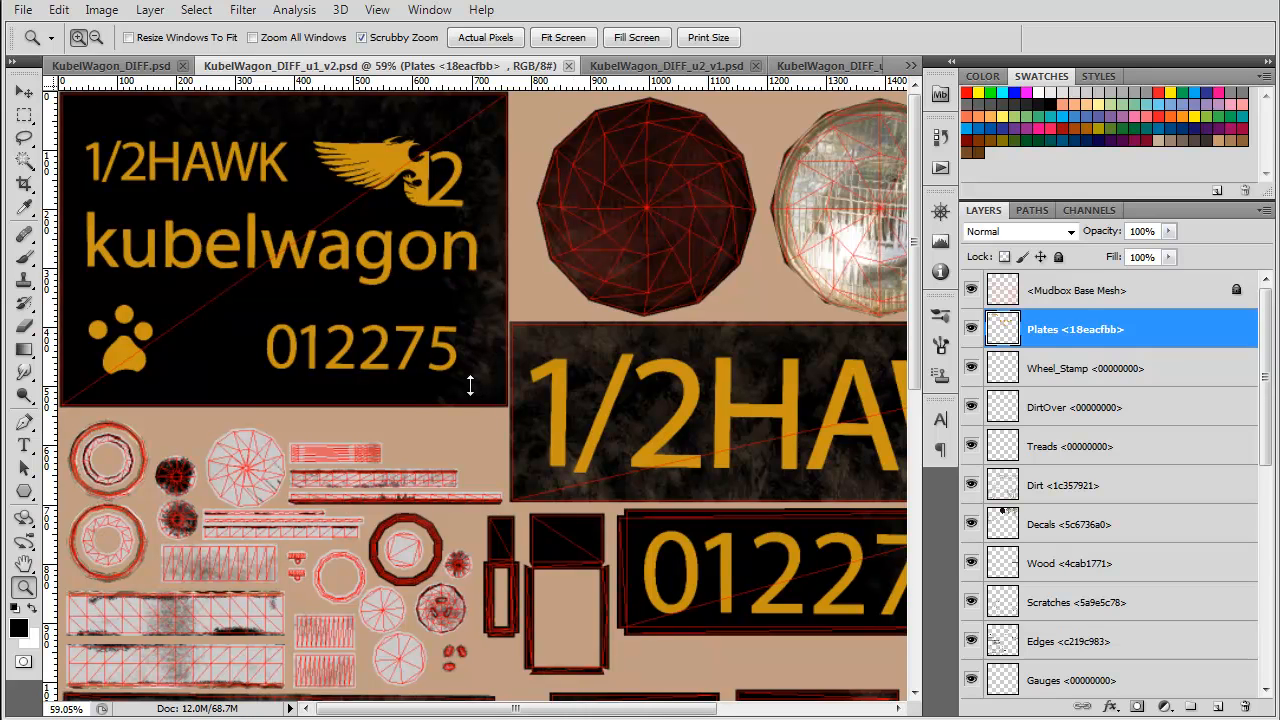
- Switch back to Mudbox, close the file-watching dialog and solo the Plates layer to view the vehicle's front plate
key(alt+Tab)
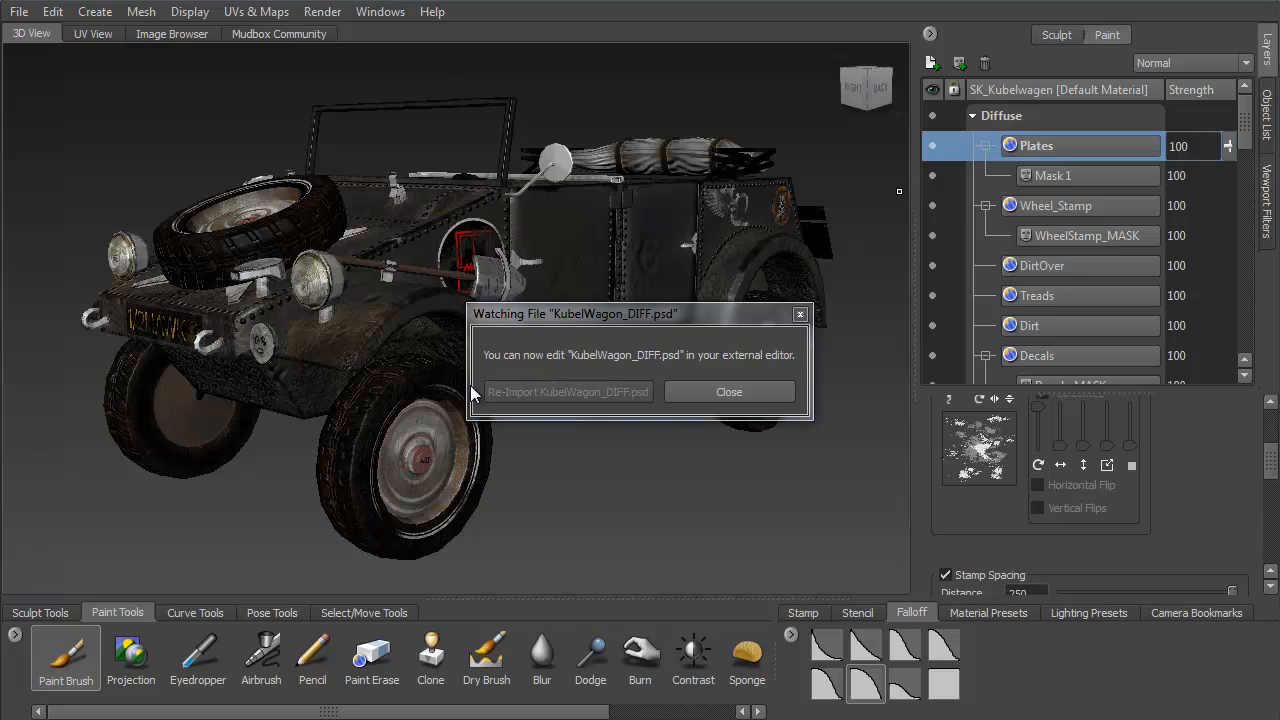
click(729, 392)
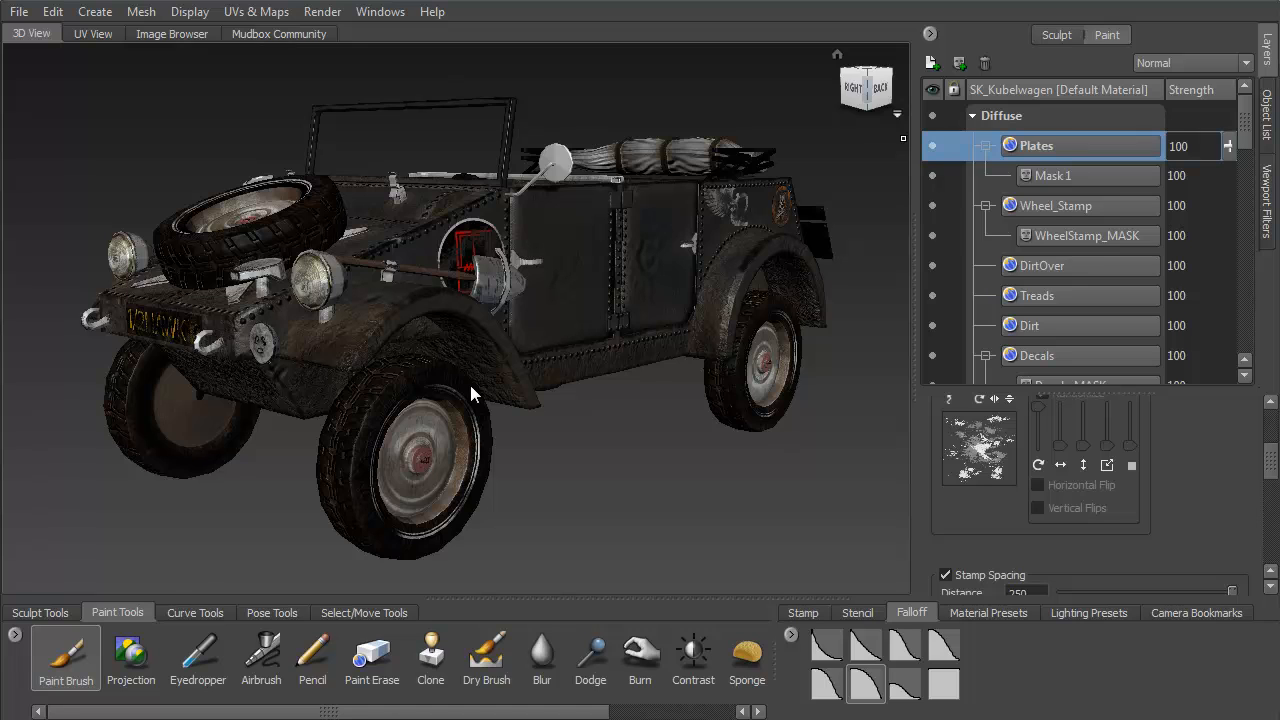
key(q)
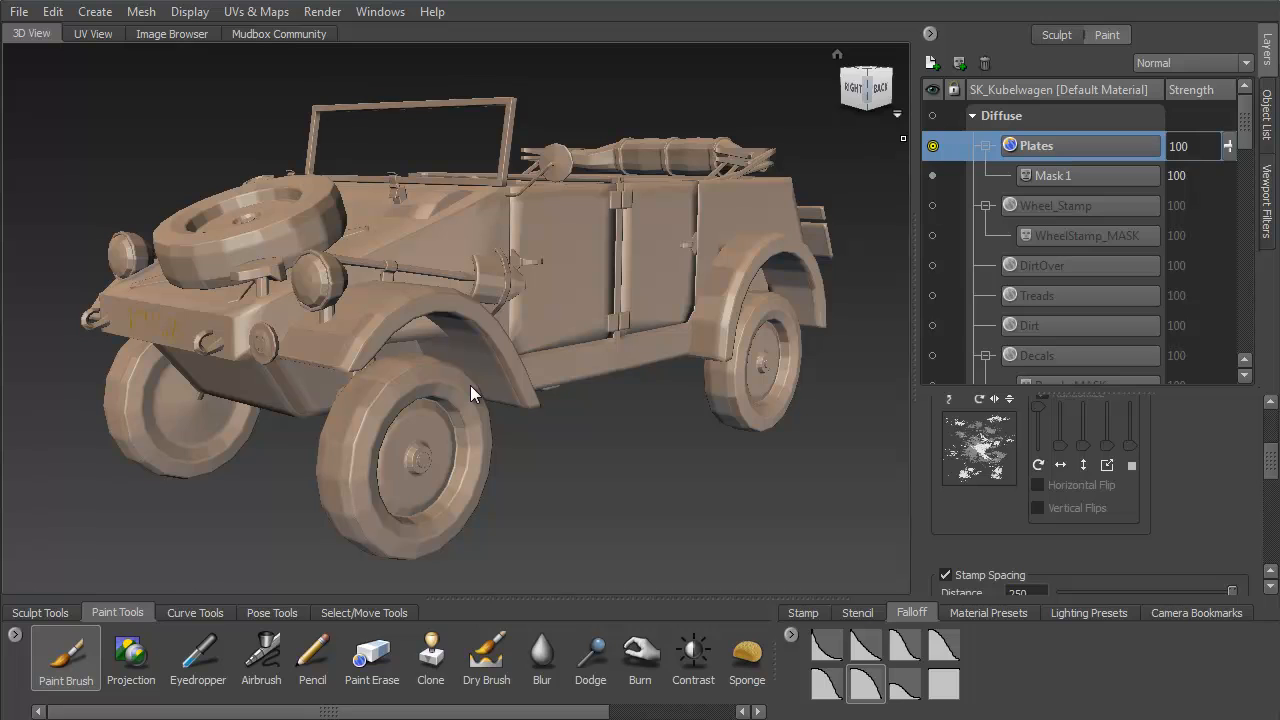
drag(528, 272, 621, 262)
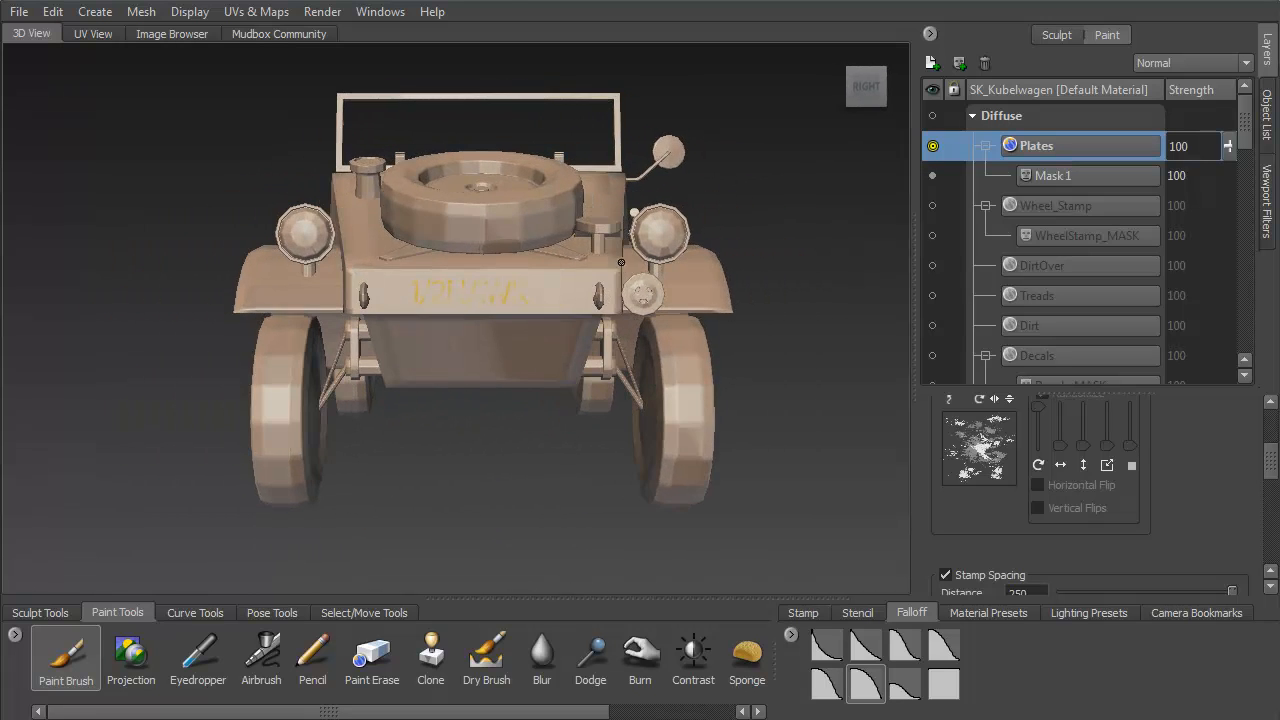
- Merge the masks of the Plates, Wheel_Stamp and Decals layers into their parent layers
scroll(560, 243, up, 5)
right_click(1043, 152)
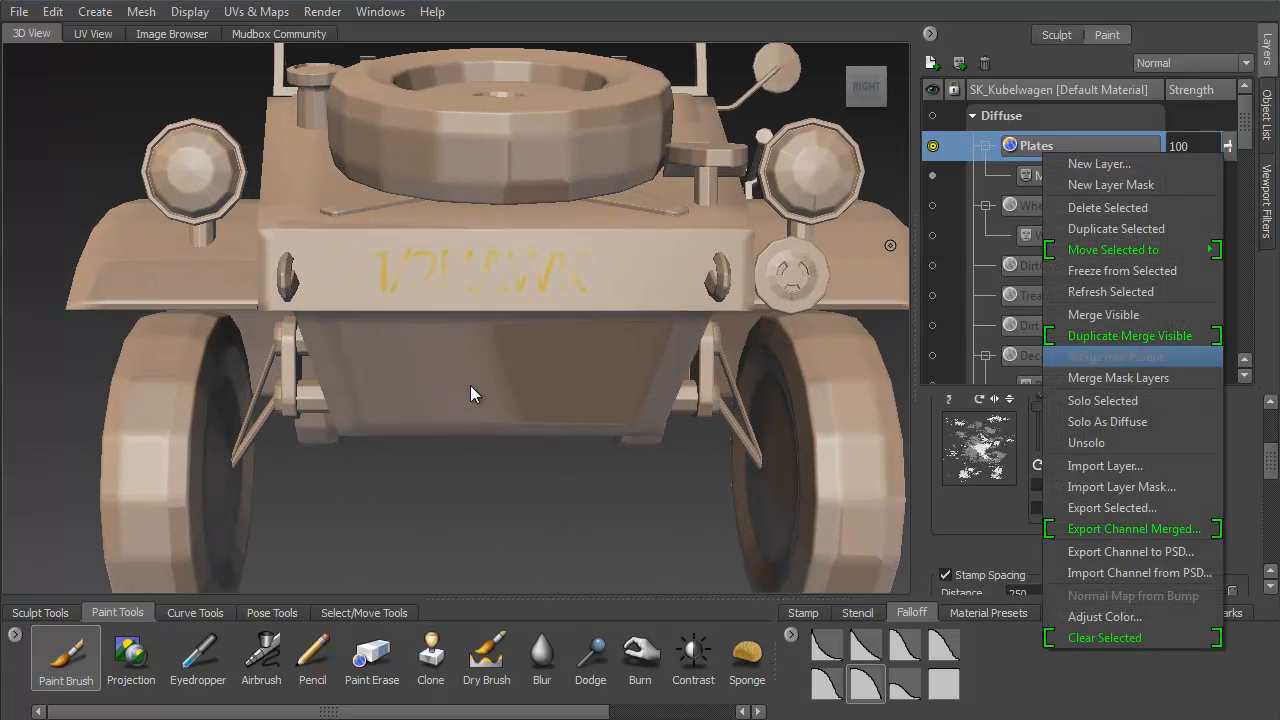
click(1104, 315)
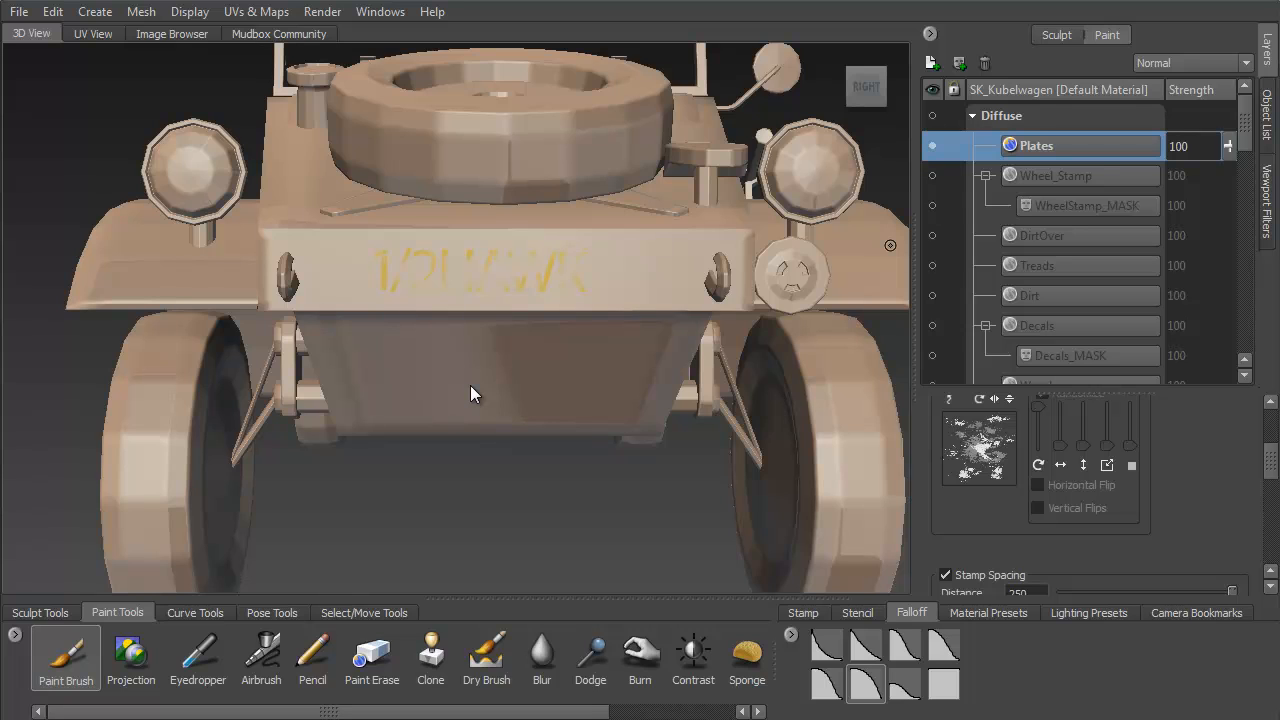
right_click(1057, 179)
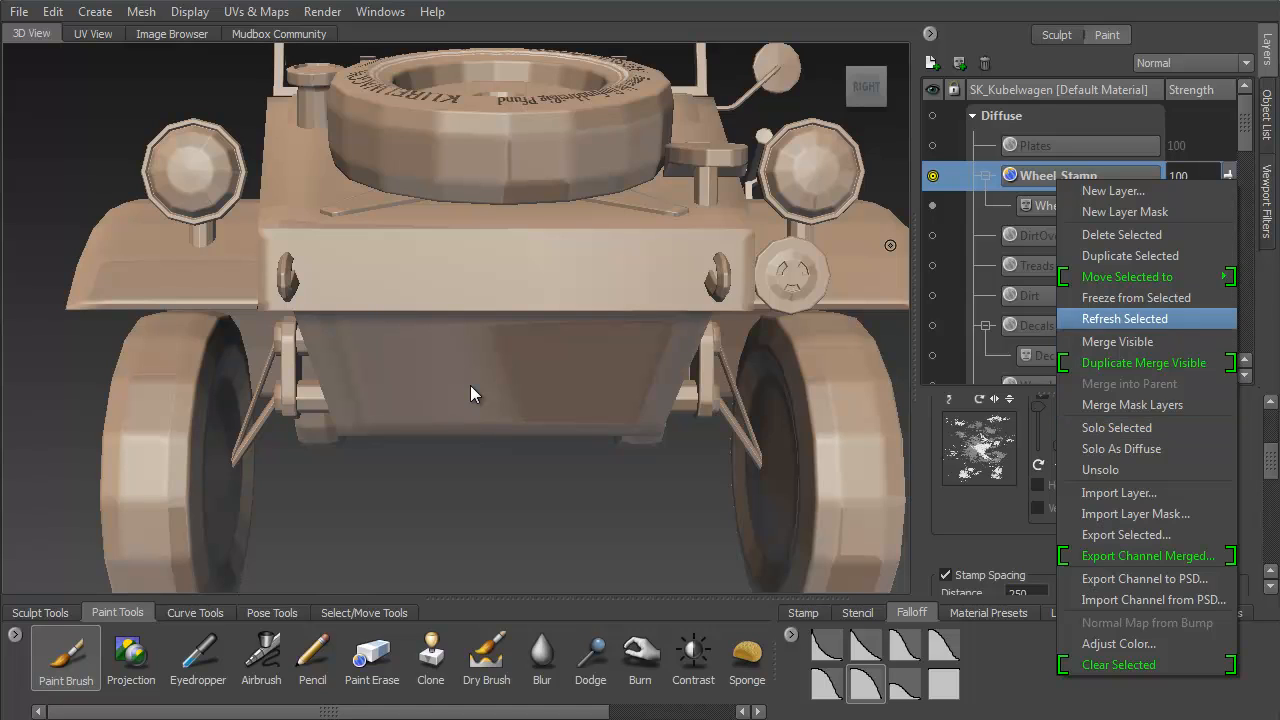
click(1117, 342)
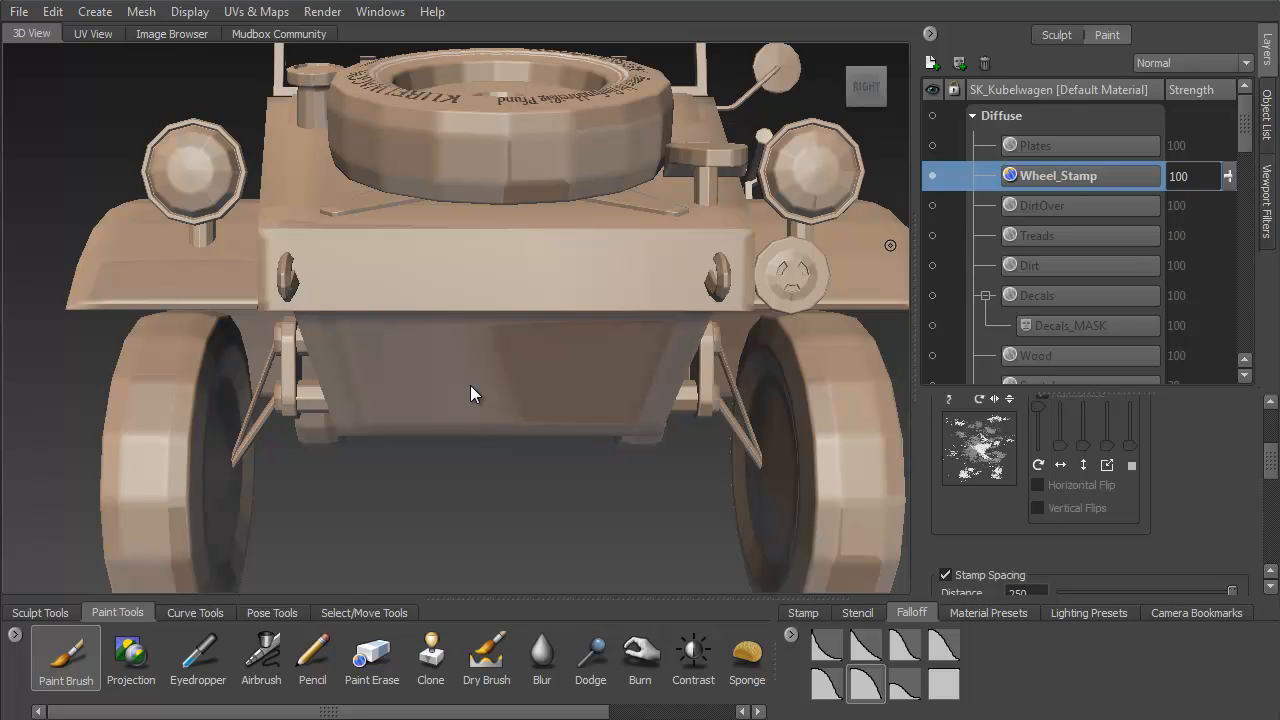
click(1038, 295)
right_click(1064, 312)
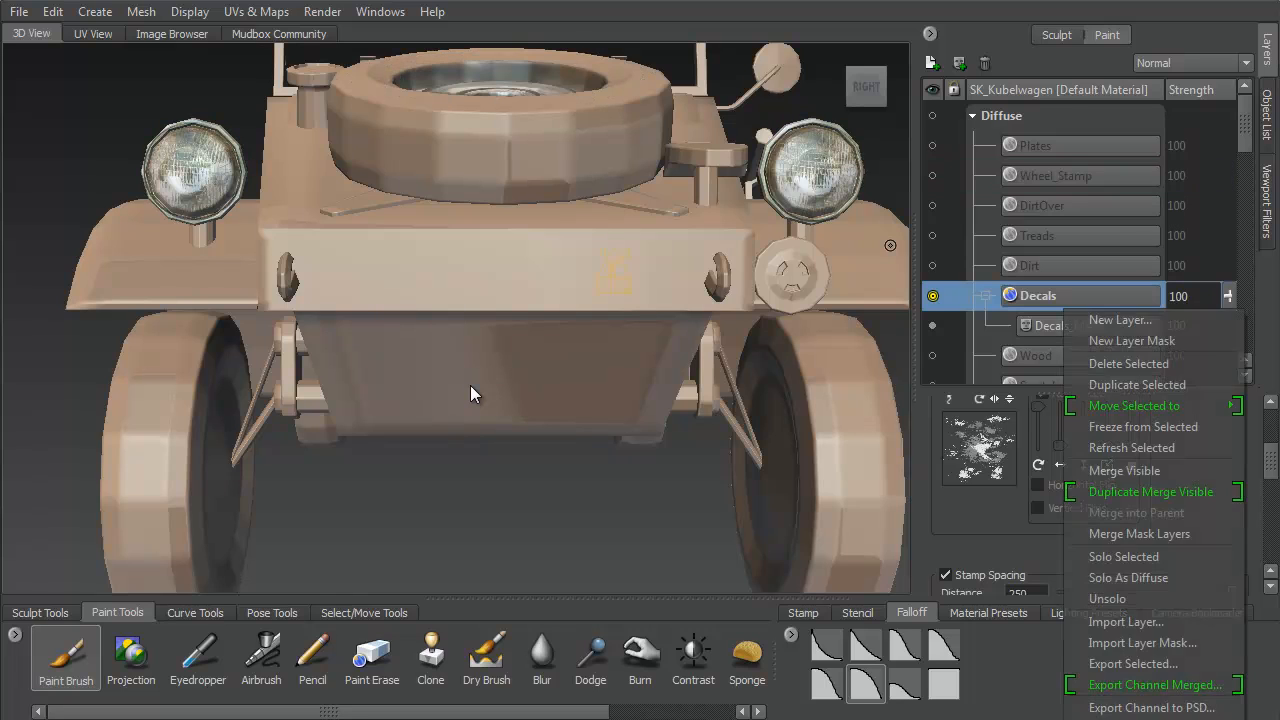
click(1124, 470)
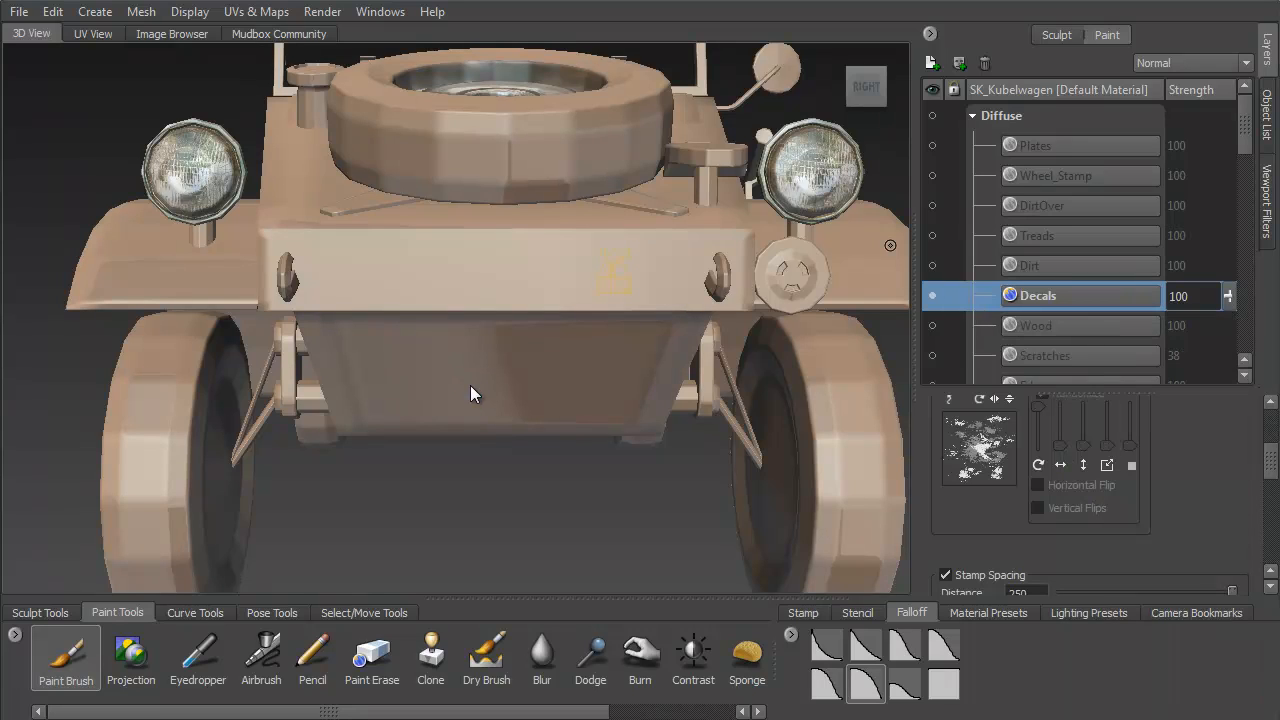
- Check the remaining Diffuse layers for masks, turn all layers back on and view the vehicle's side
drag(1245, 125, 1245, 220)
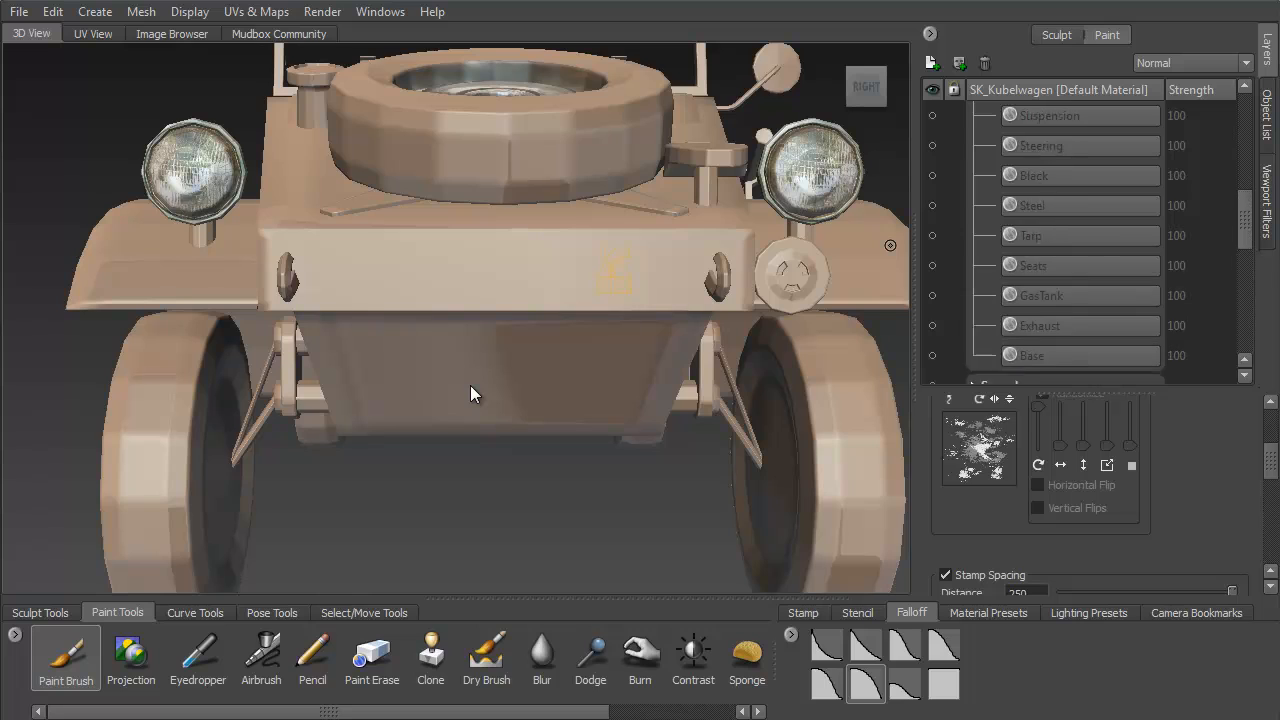
scroll(1080, 240, up, 5)
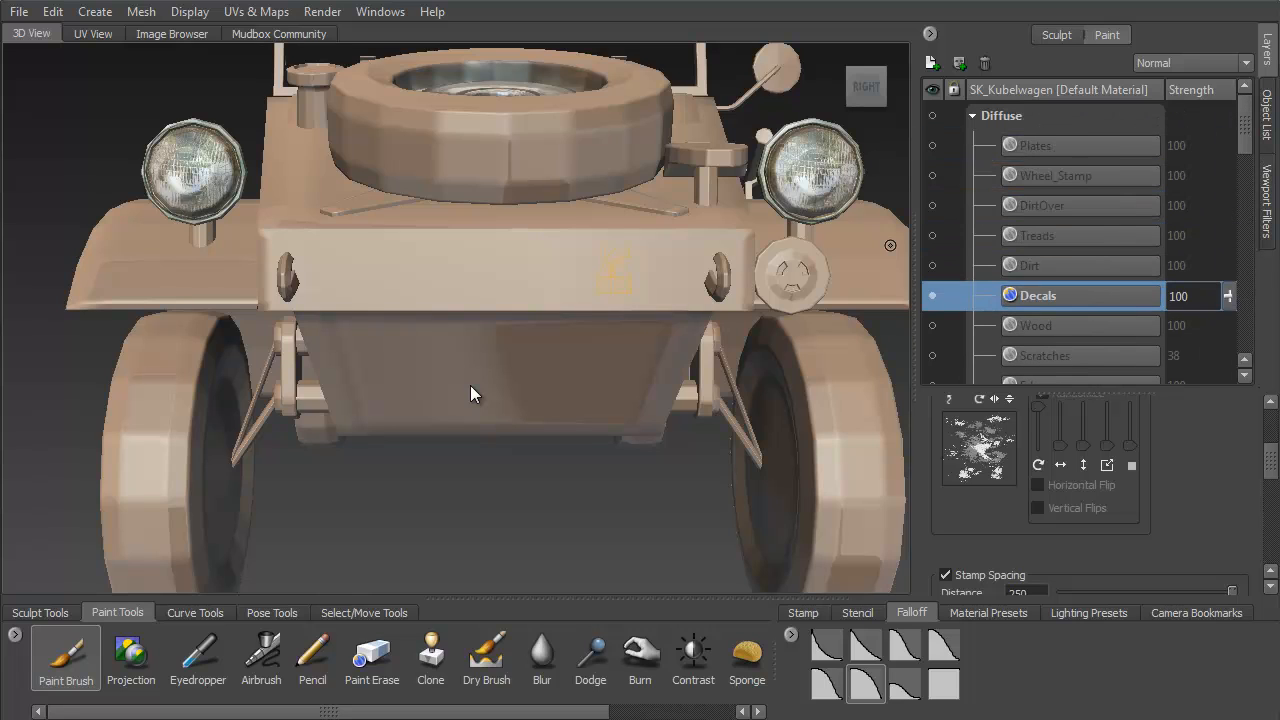
click(932, 90)
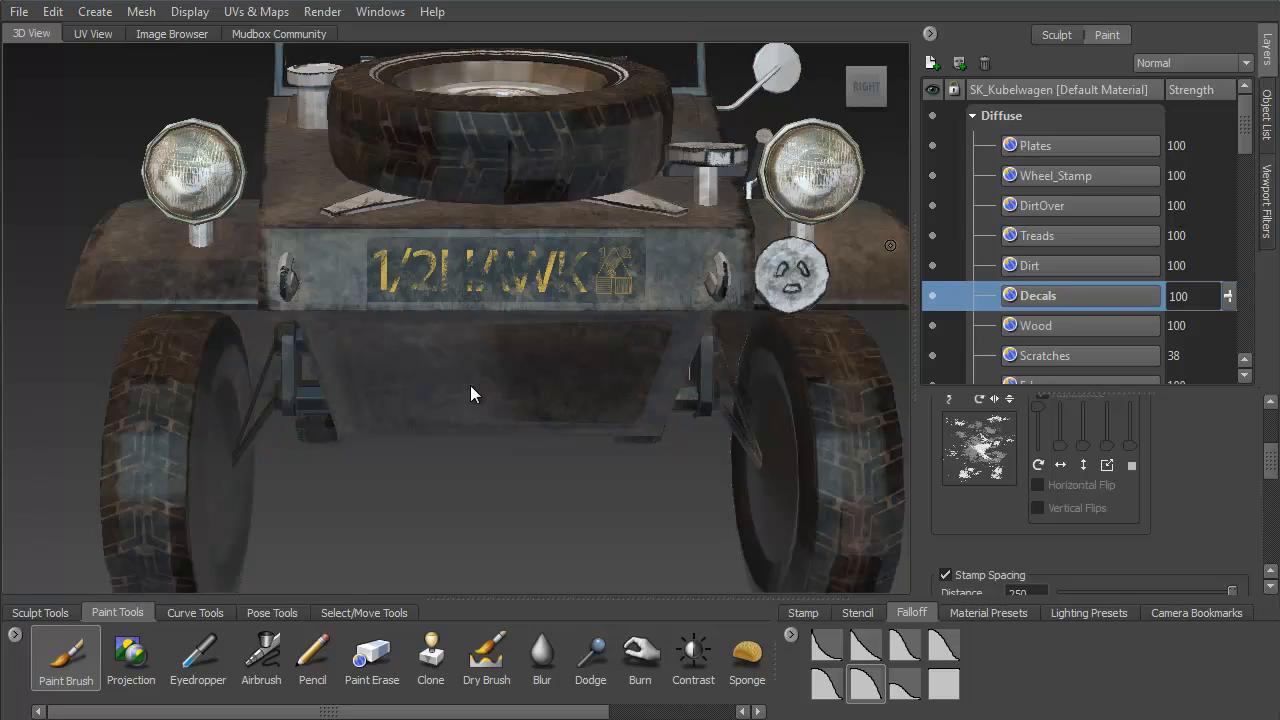
drag(666, 320, 471, 393)
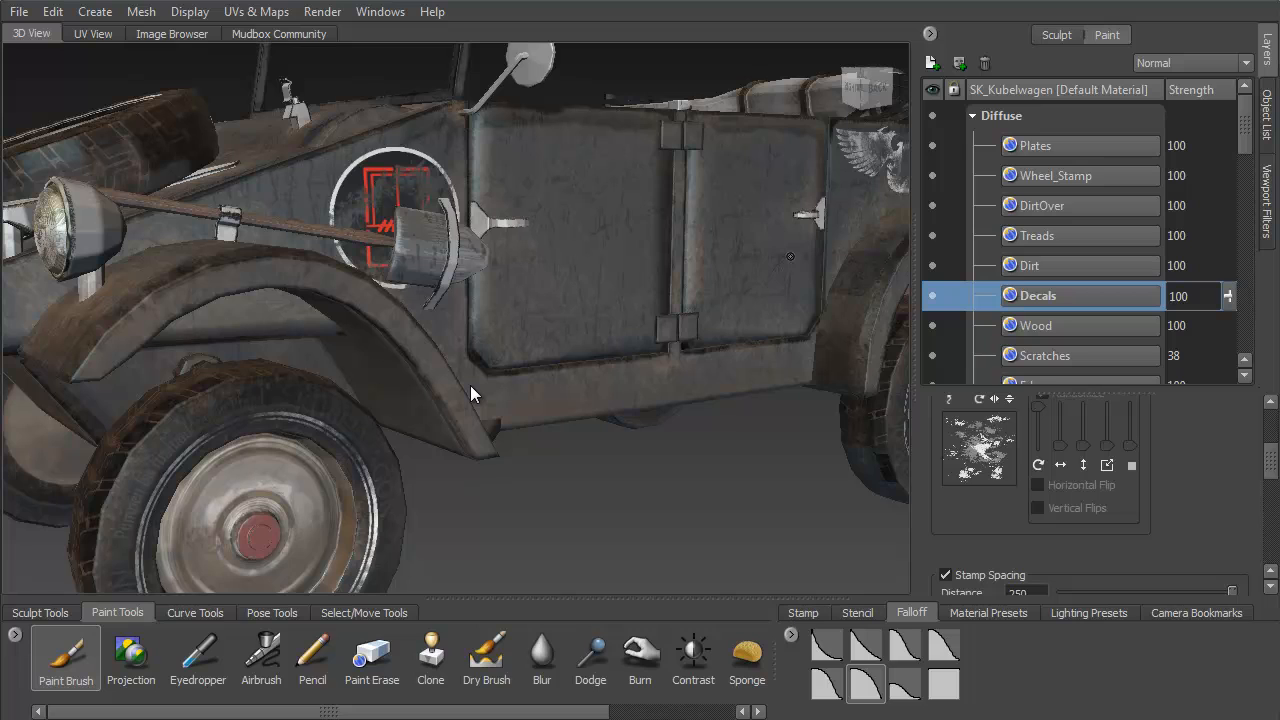
- Export the Diffuse channel with its merged masks to PSD as KubelWagon_DIFF.psd, overwriting the existing file
click(1080, 146)
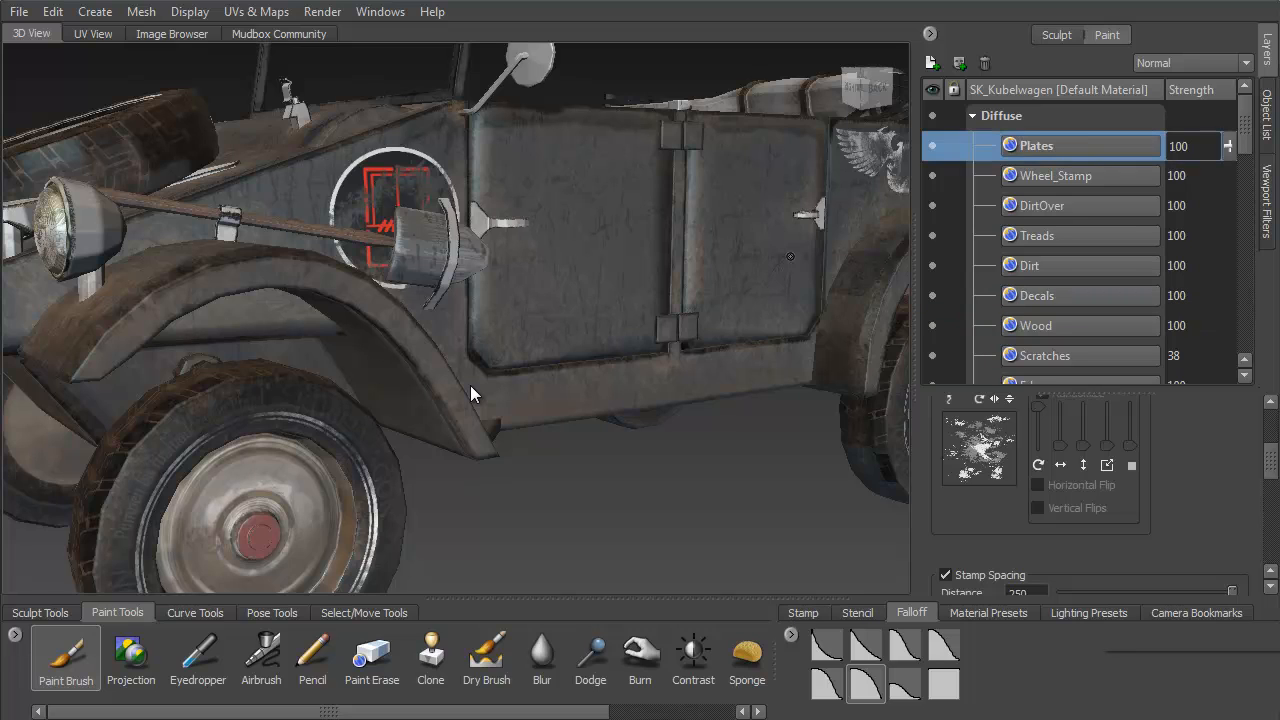
right_click(1100, 152)
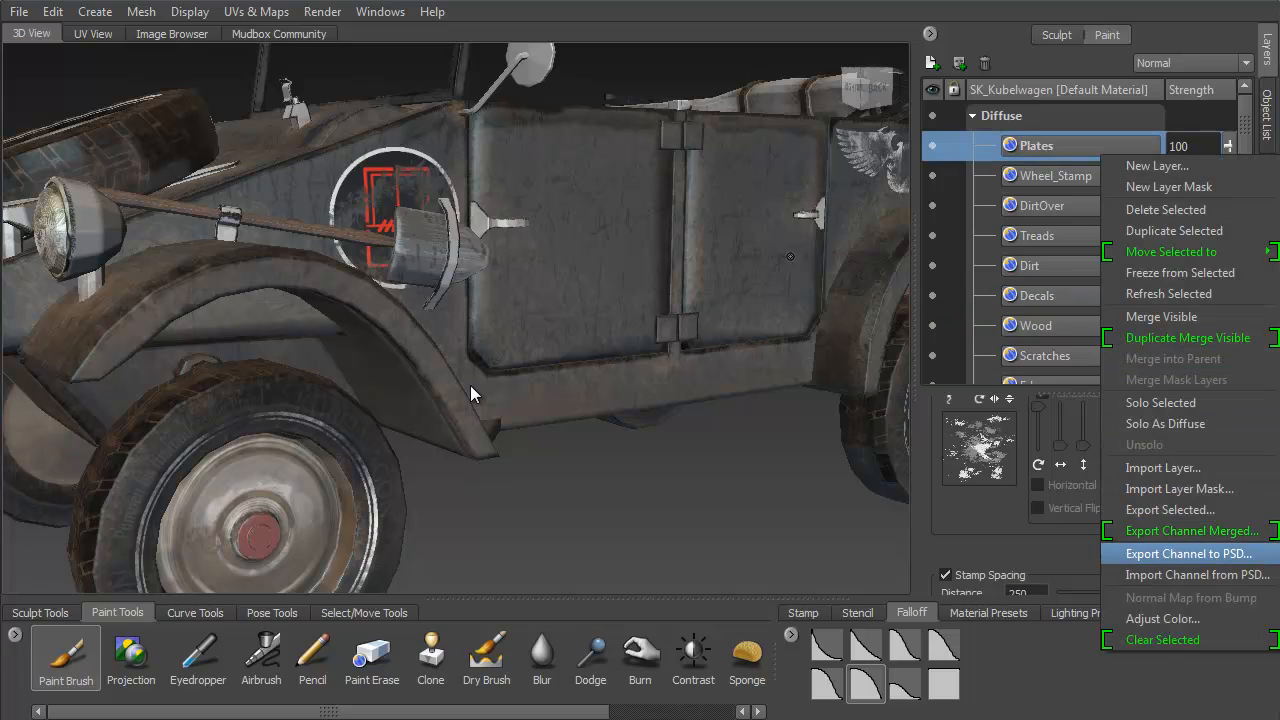
click(1150, 532)
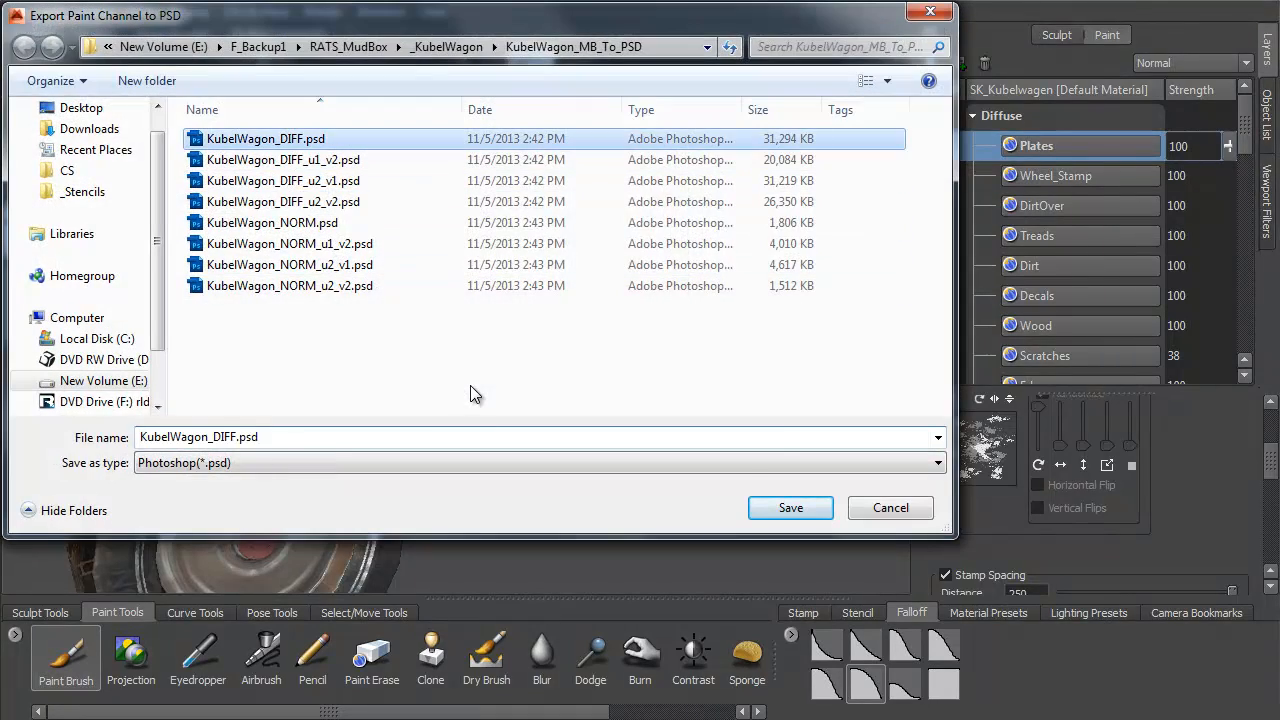
key(Return)
key(y)
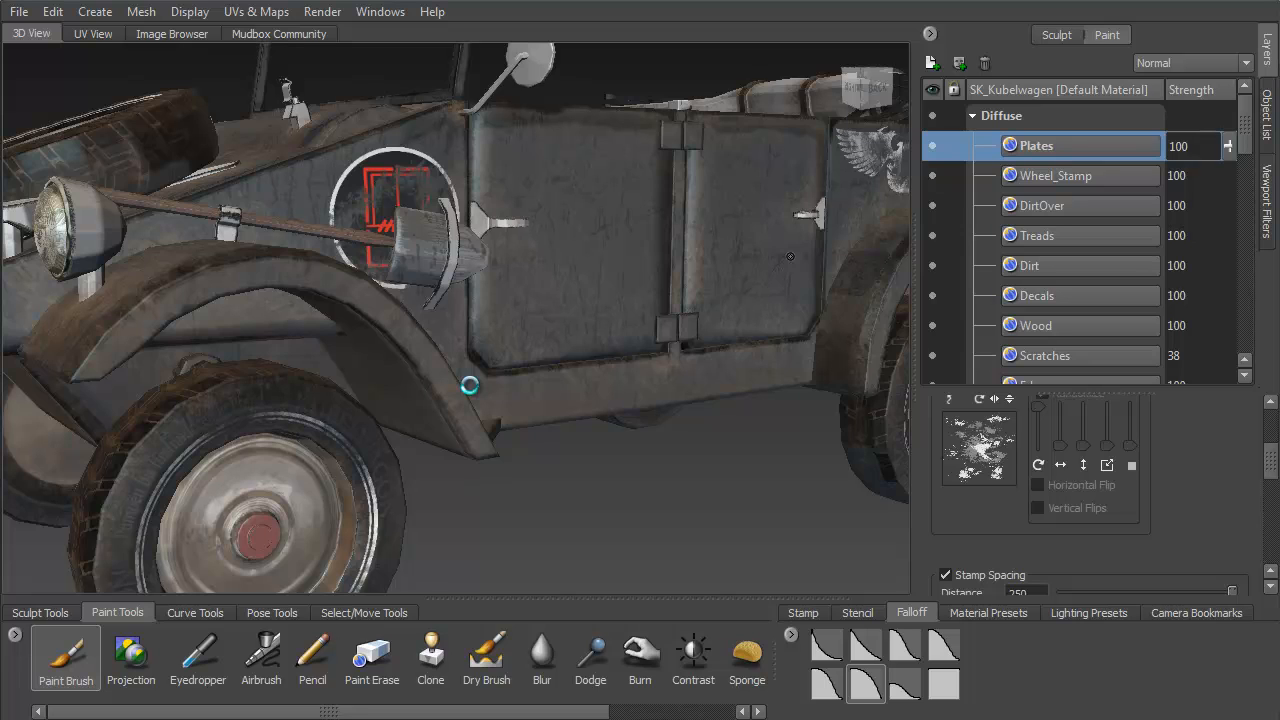
- Switch to Photoshop, update KubelWagon_DIFF.psd from disk and close all the open DIFF documents
key(alt+Tab)
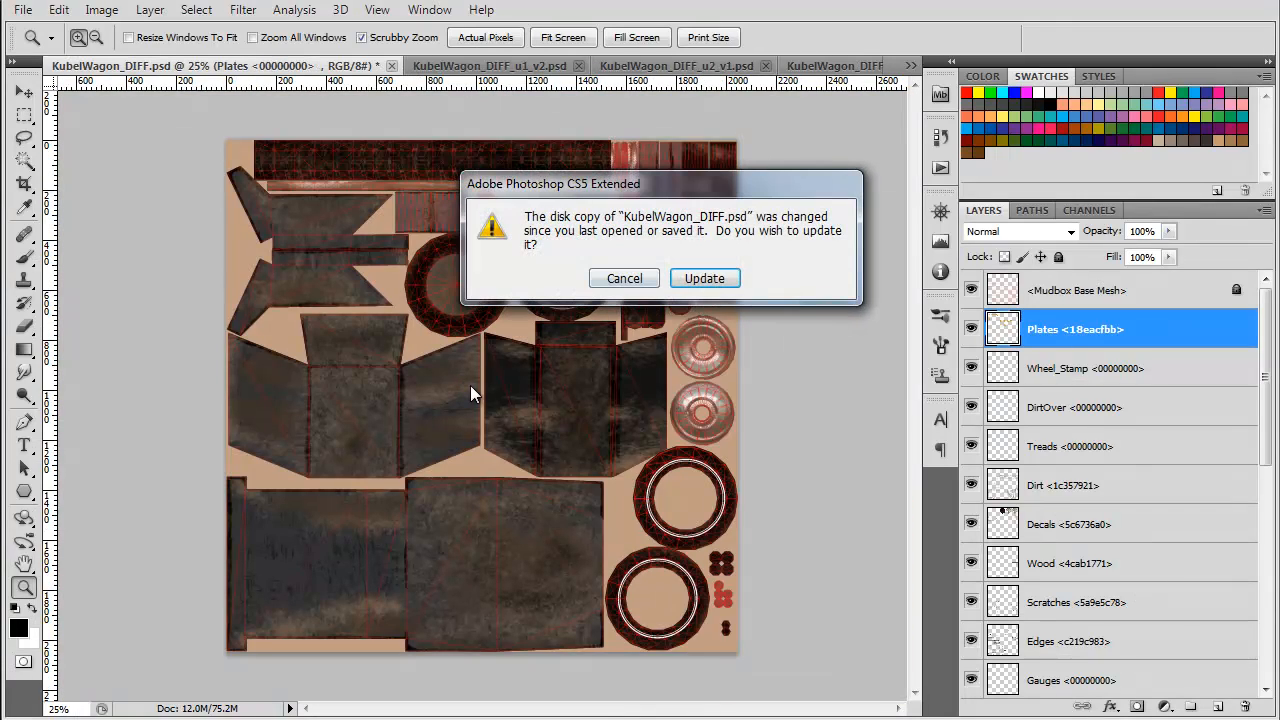
key(Return)
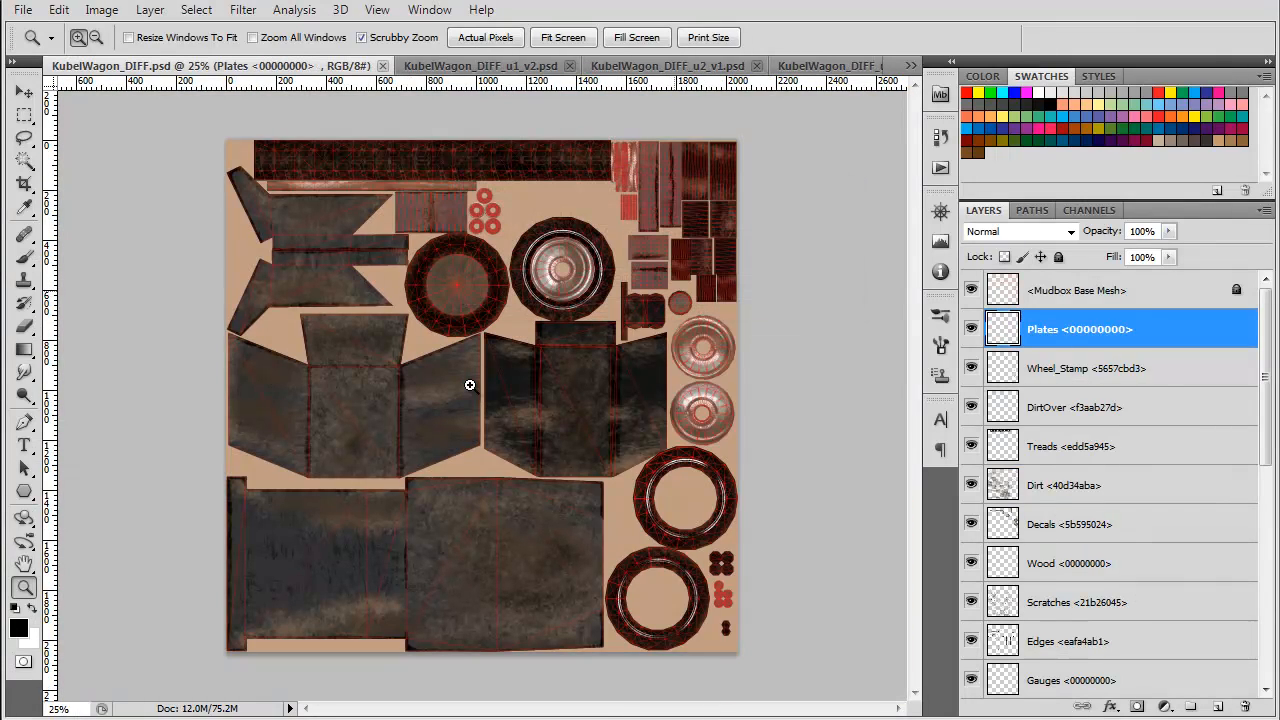
key(ctrl+Tab)
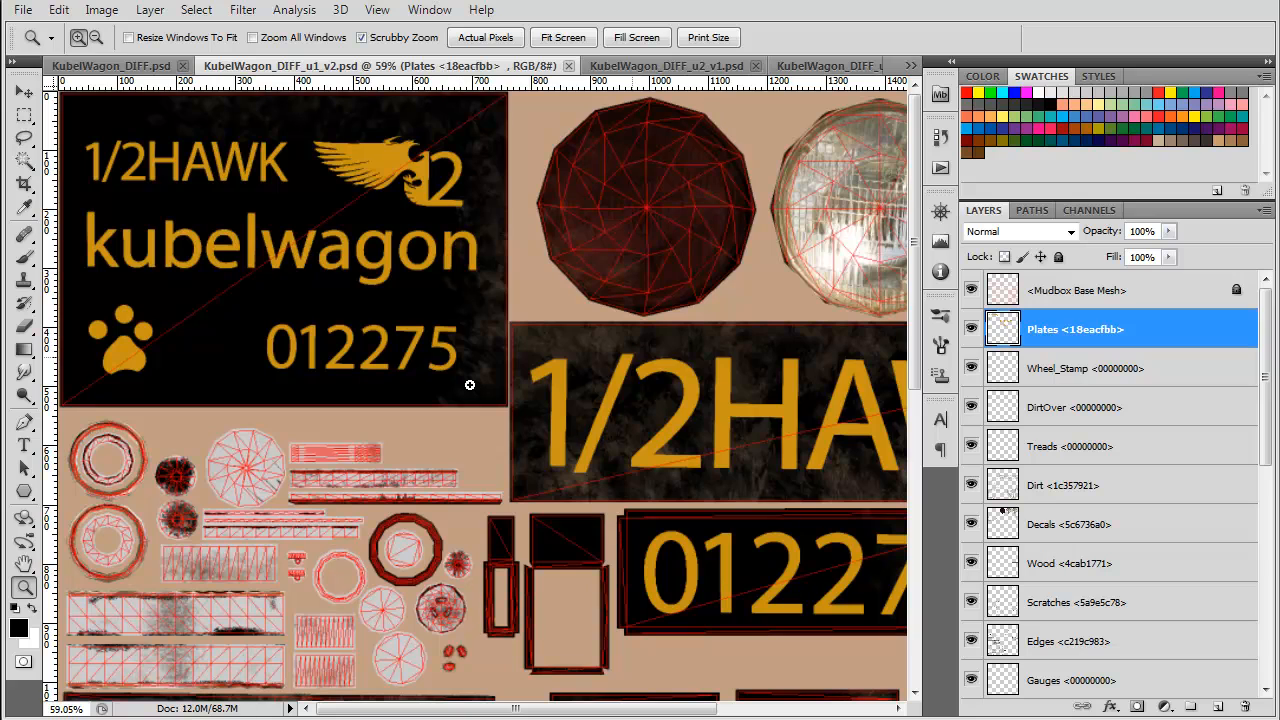
key(ctrl+w)
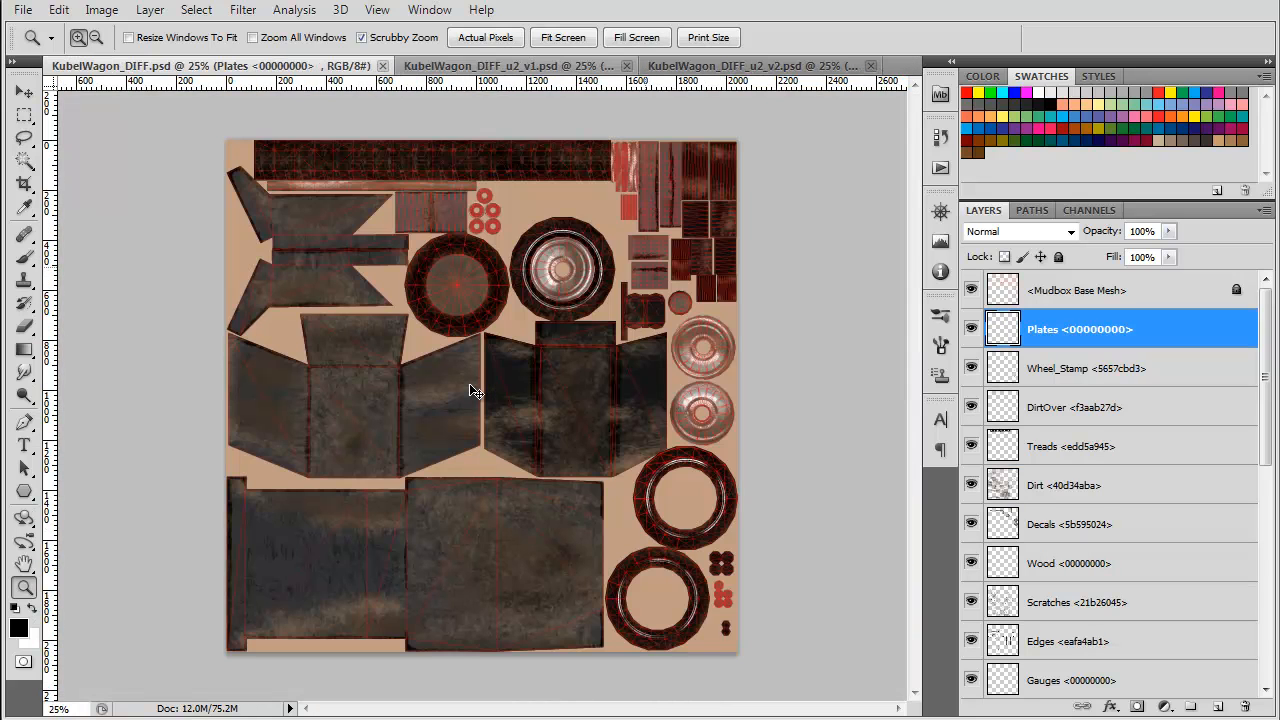
key(ctrl+w)
key(ctrl+w)
key(ctrl+w)
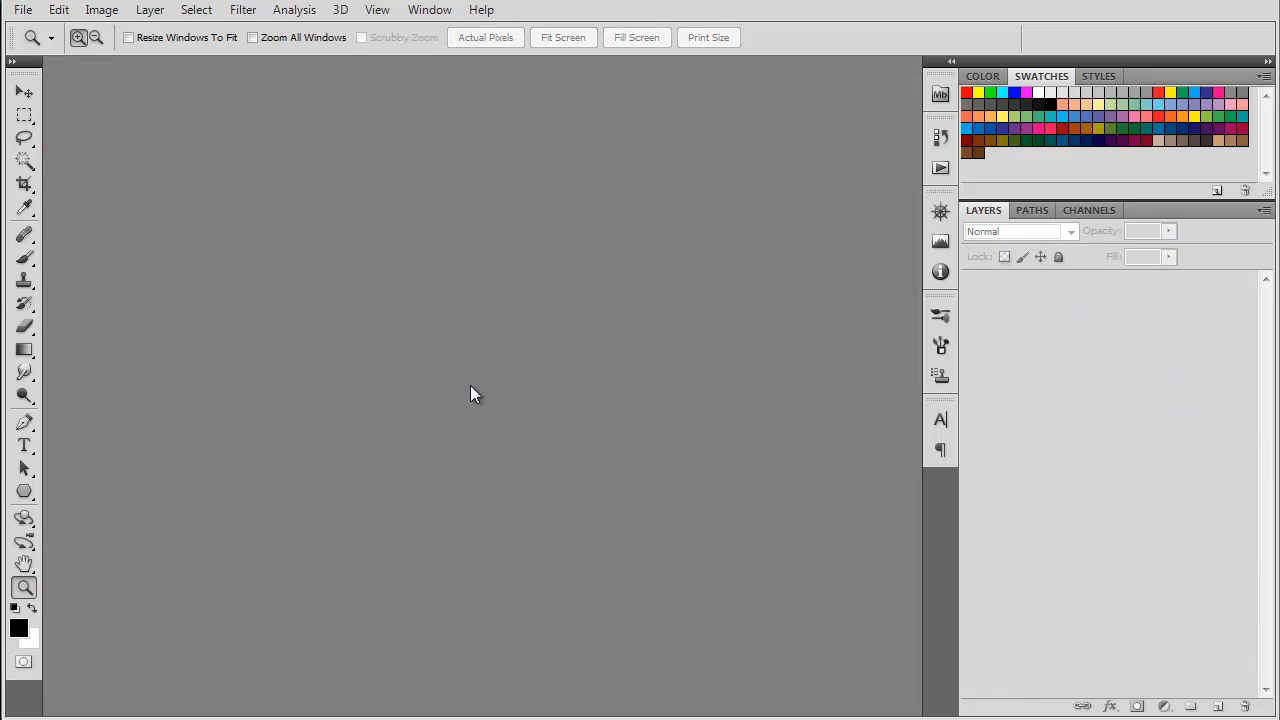
- Open KubelWagon_DIFF.psd, KubelWagon_DIFF_u1_v2.psd, KubelWagon_DIFF_u2_v1.psd and KubelWagon_DIFF_u2_v2.psd together
key(ctrl+o)
click(578, 115)
shift+click(578, 172)
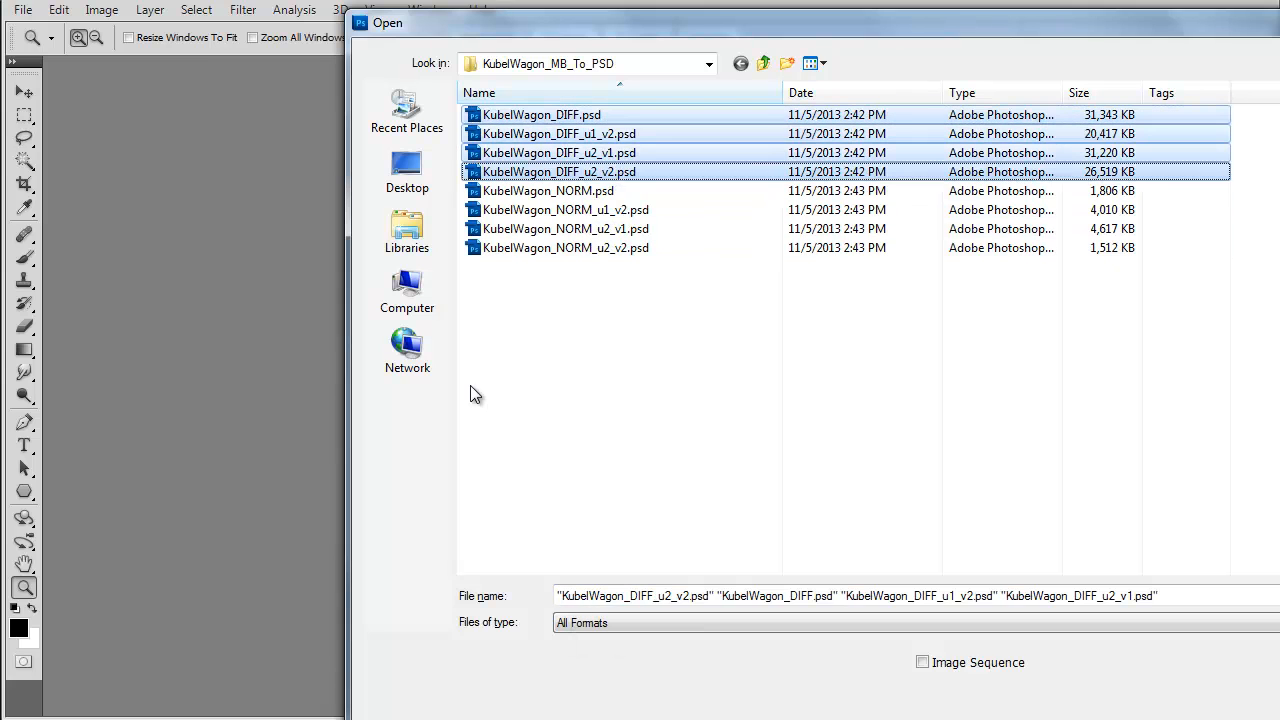
key(Return)
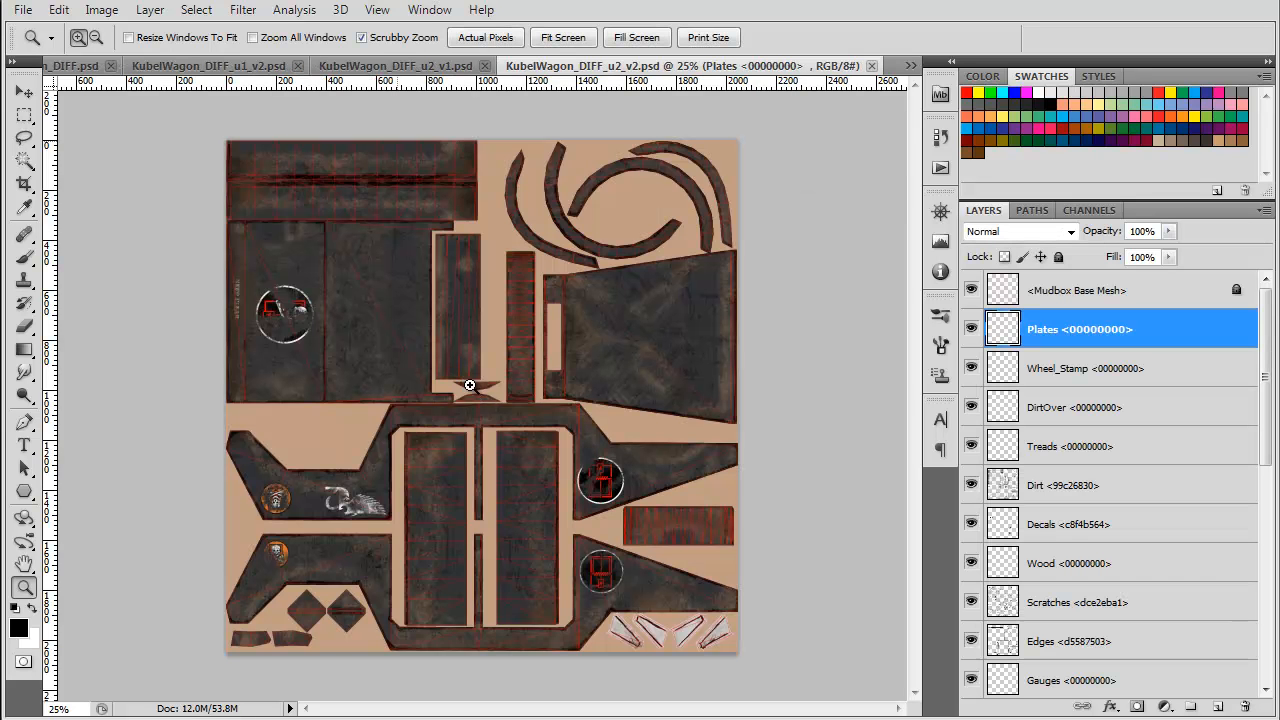
- Inspect the worn plate lettering in KubelWagon_DIFF_u1_v2.psd up close, toggling the Plates layer's visibility off and on
key(ctrl+shift+Tab)
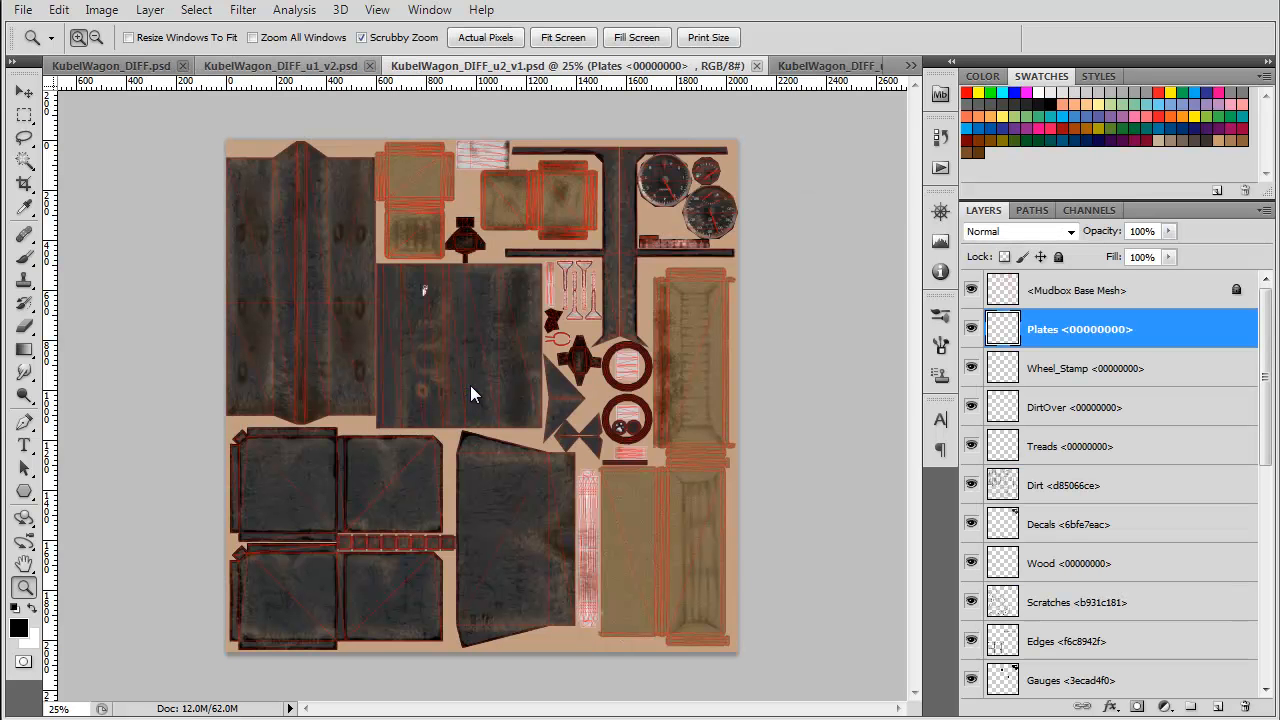
key(ctrl+shift+Tab)
drag(469, 385, 469, 385)
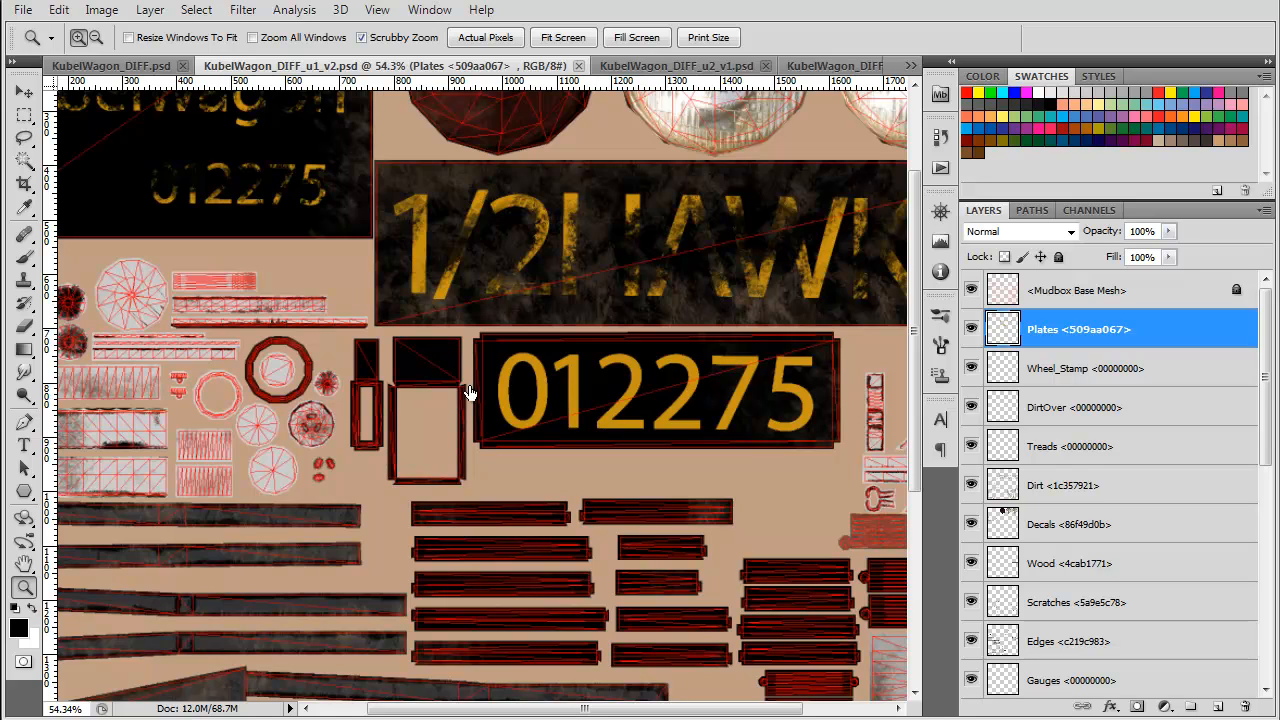
click(971, 328)
click(971, 328)
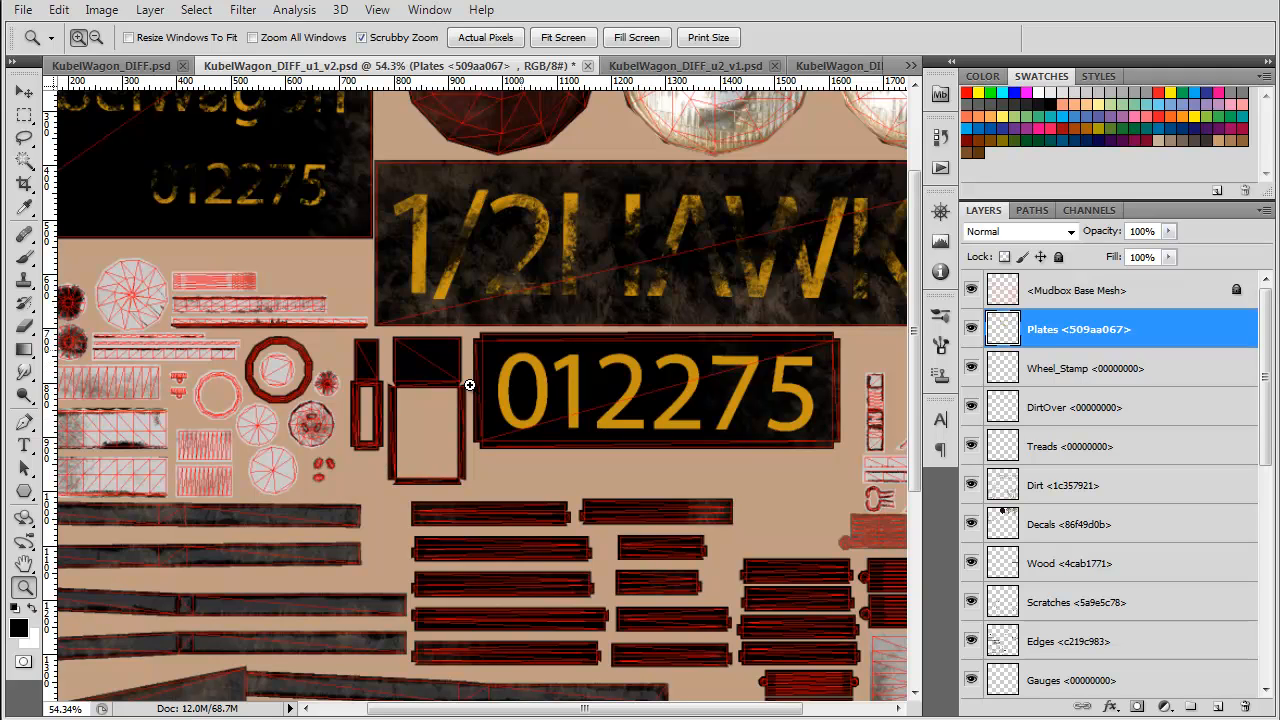
mouse_move(470, 385)
mouse_down()
mouse_move(570, 451)
mouse_move(568, 529)
mouse_move(479, 367)
mouse_move(367, 65)
mouse_move(305, 29)
mouse_move(471, 28)
mouse_up()
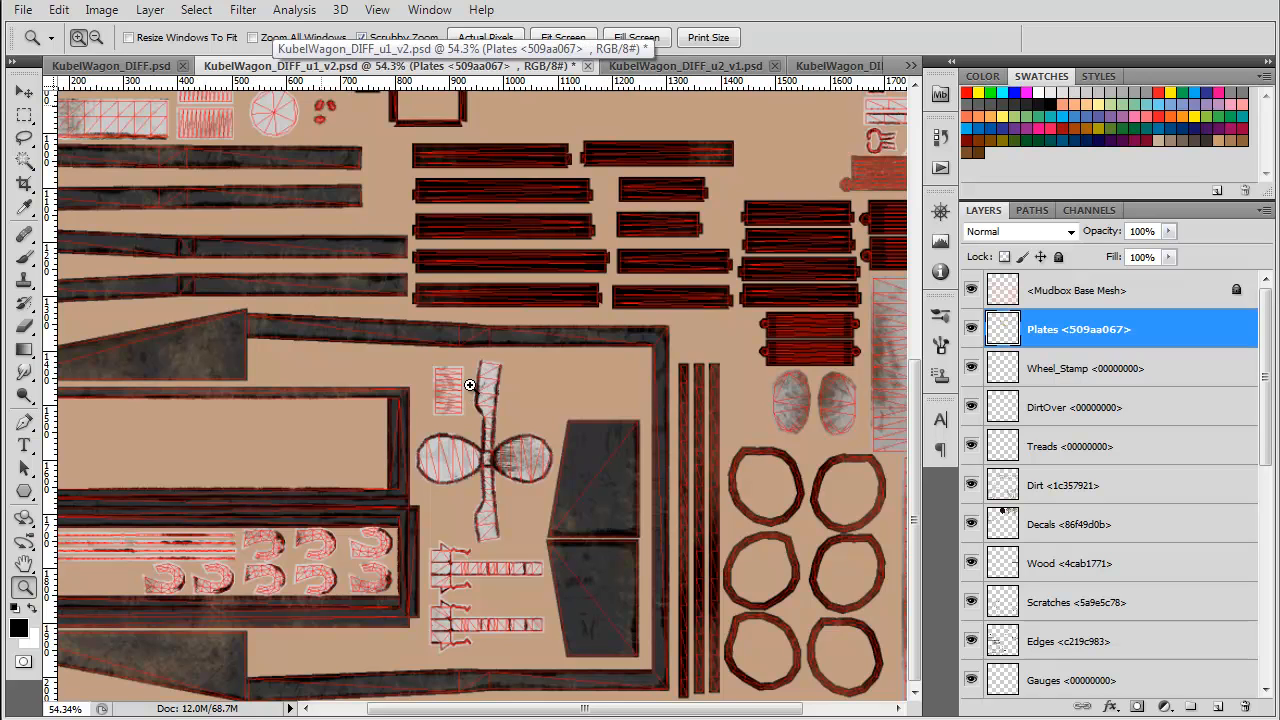
- Close KubelWagon_DIFF_u1_v2.psd without saving, and close both u2 tile documents, leaving only KubelWagon_DIFF.psd open
key(ctrl+w)
key(n)
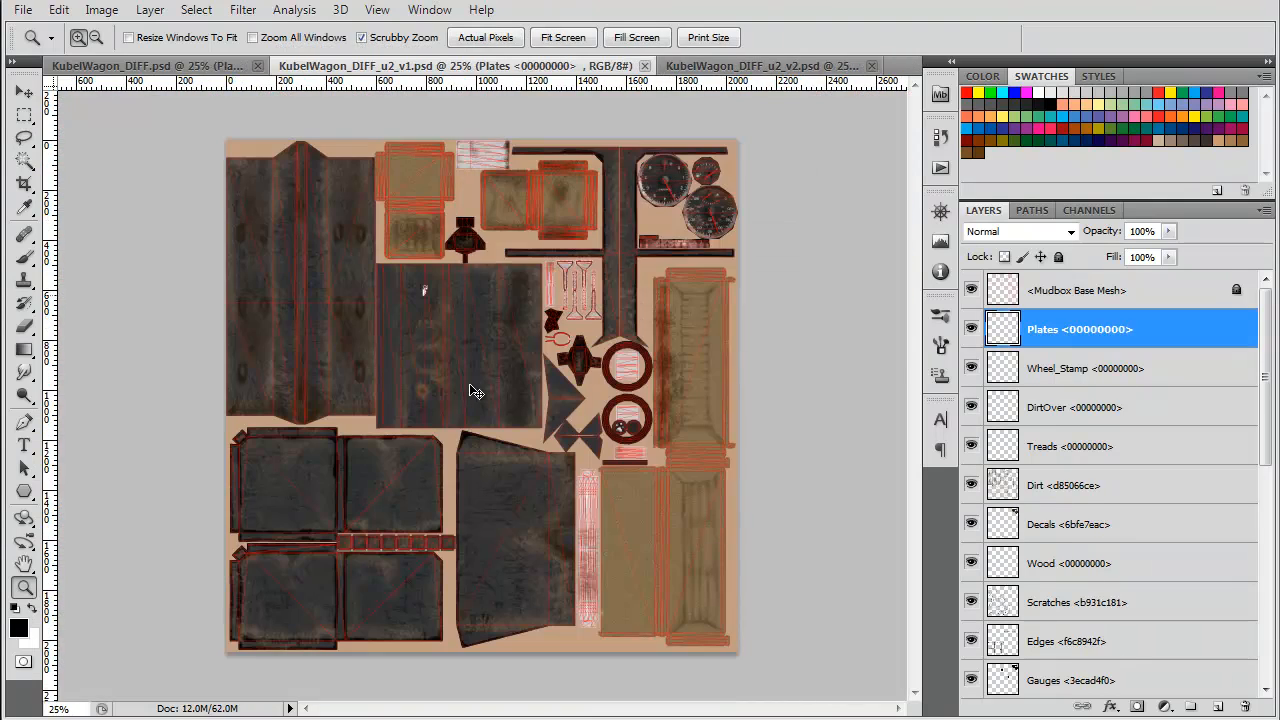
key(ctrl+w)
key(ctrl+w)
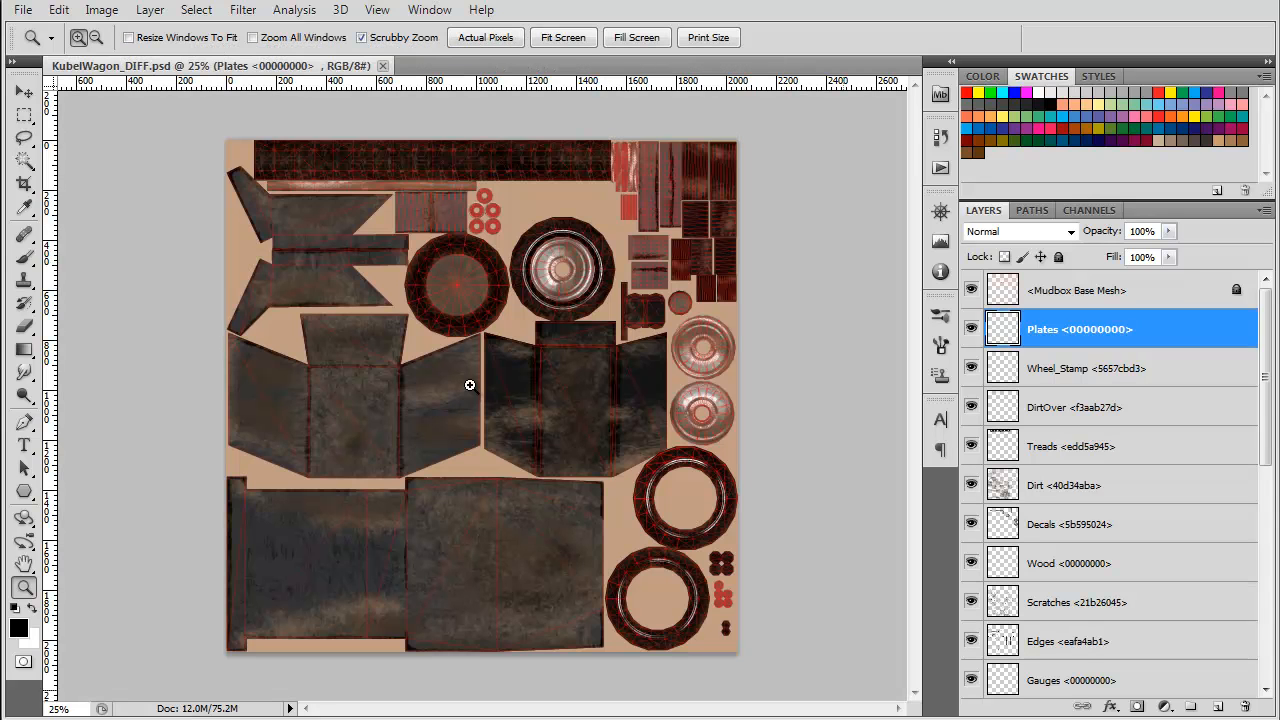
- Switch to Mudbox and export the Specular channel to PSD as KubelWagon_SPEC
key(alt+Tab)
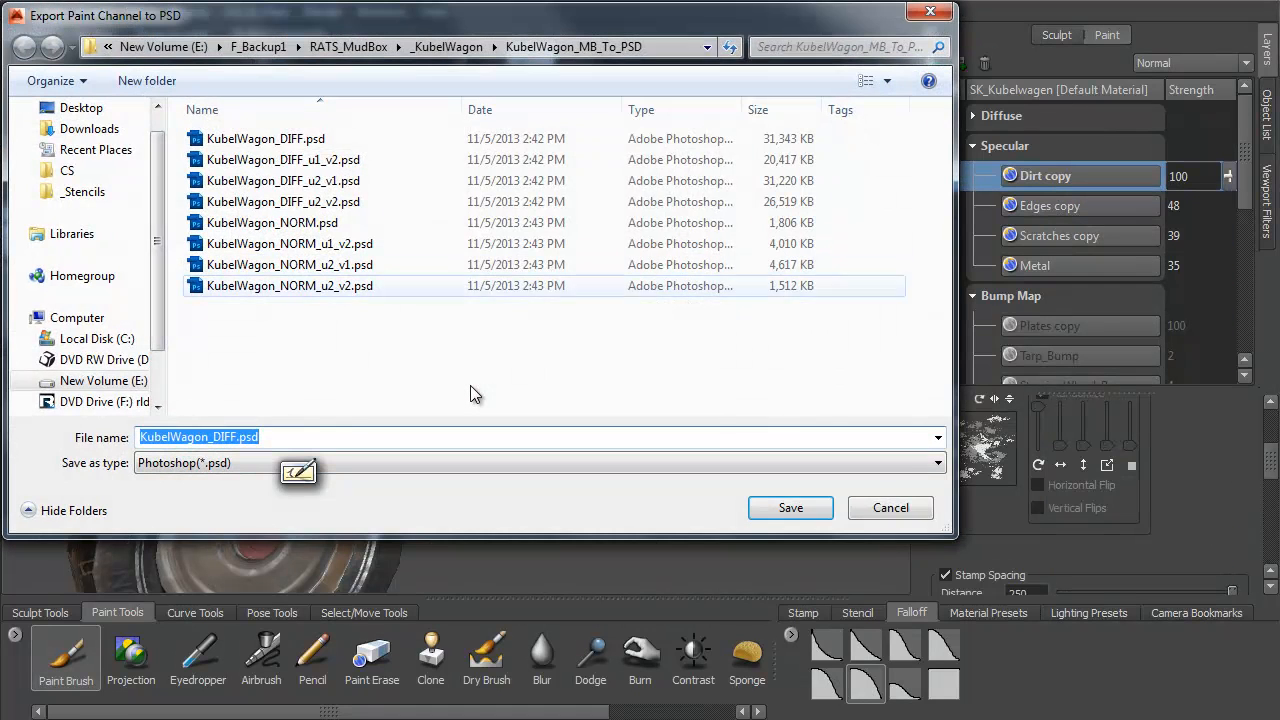
drag(214, 437, 262, 437)
text(SPE)
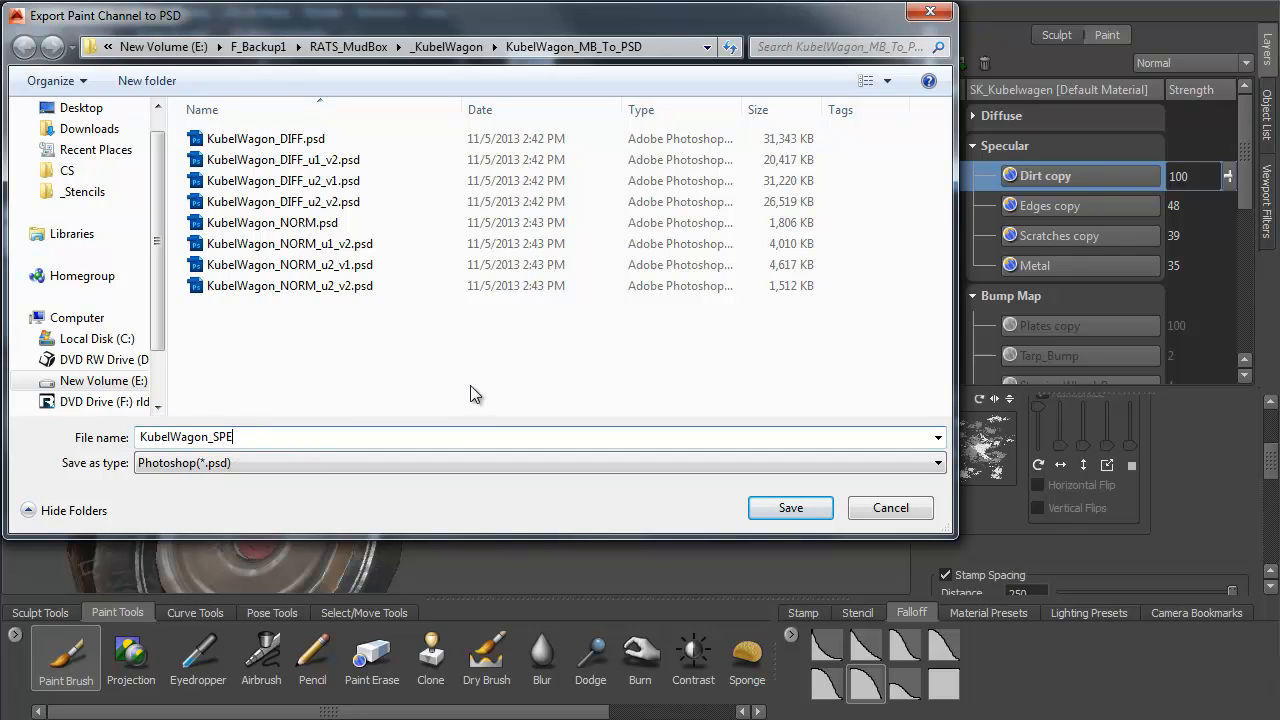
text(C)
key(Return)
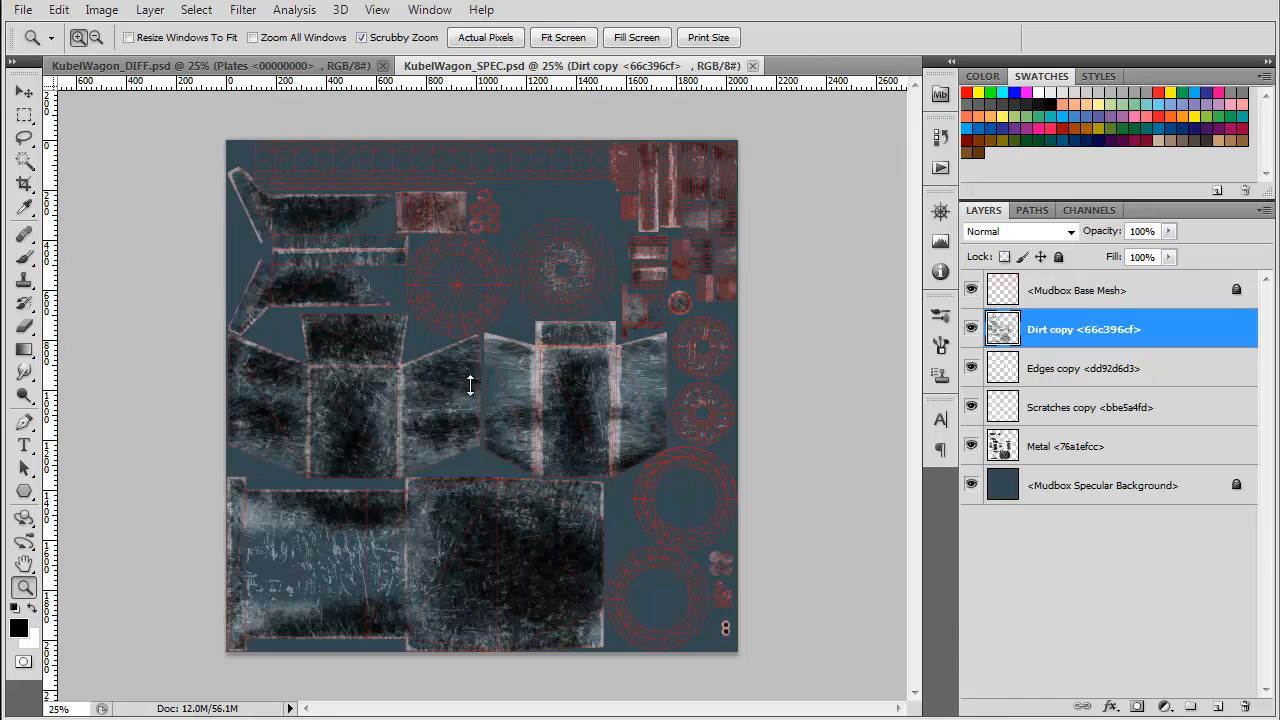
- Switch to Mudbox and try to export the Bump Map channel to PSD as KubelWagon_BUMP
key(alt+Tab)
scroll(473, 392, down, 4)
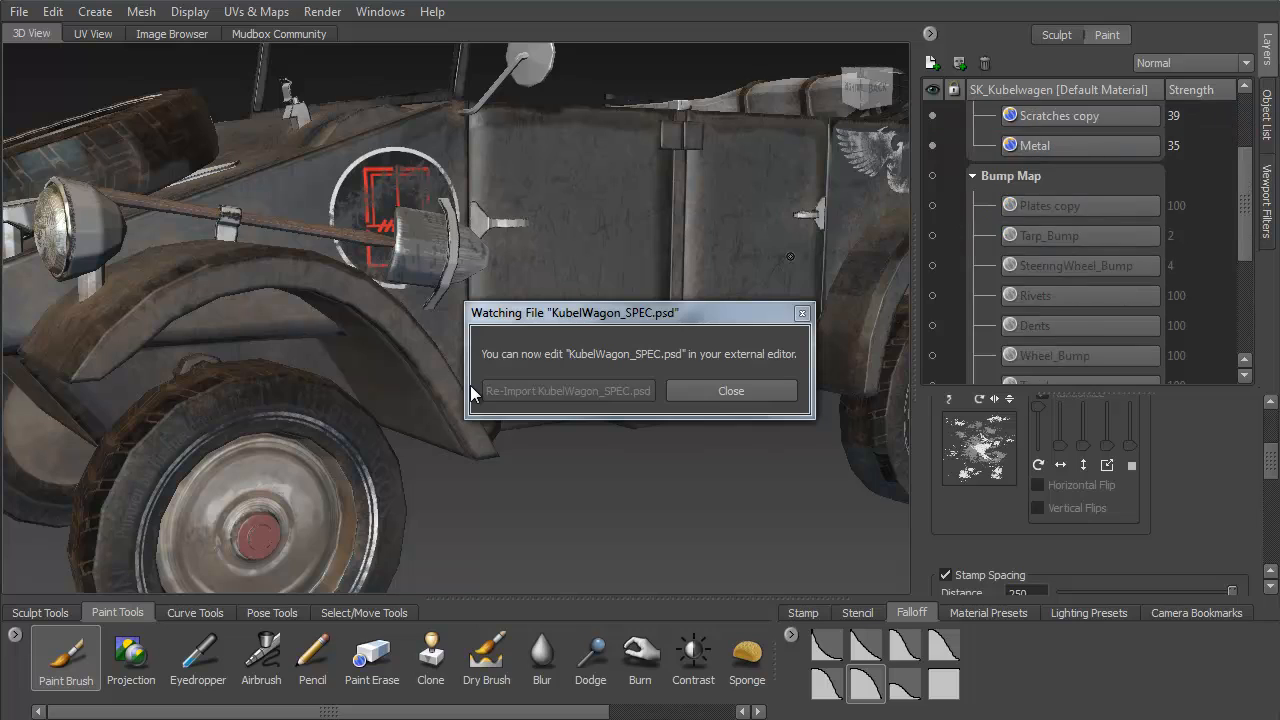
scroll(473, 393, down, 1)
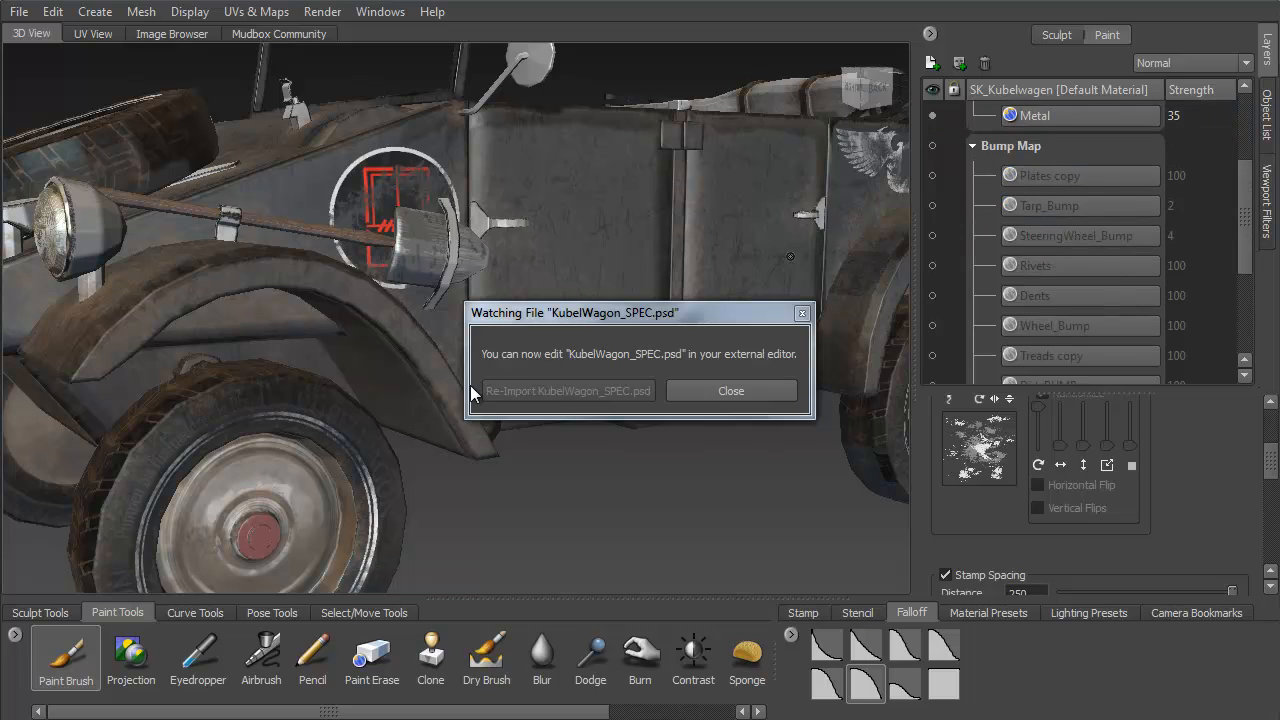
right_click(1040, 177)
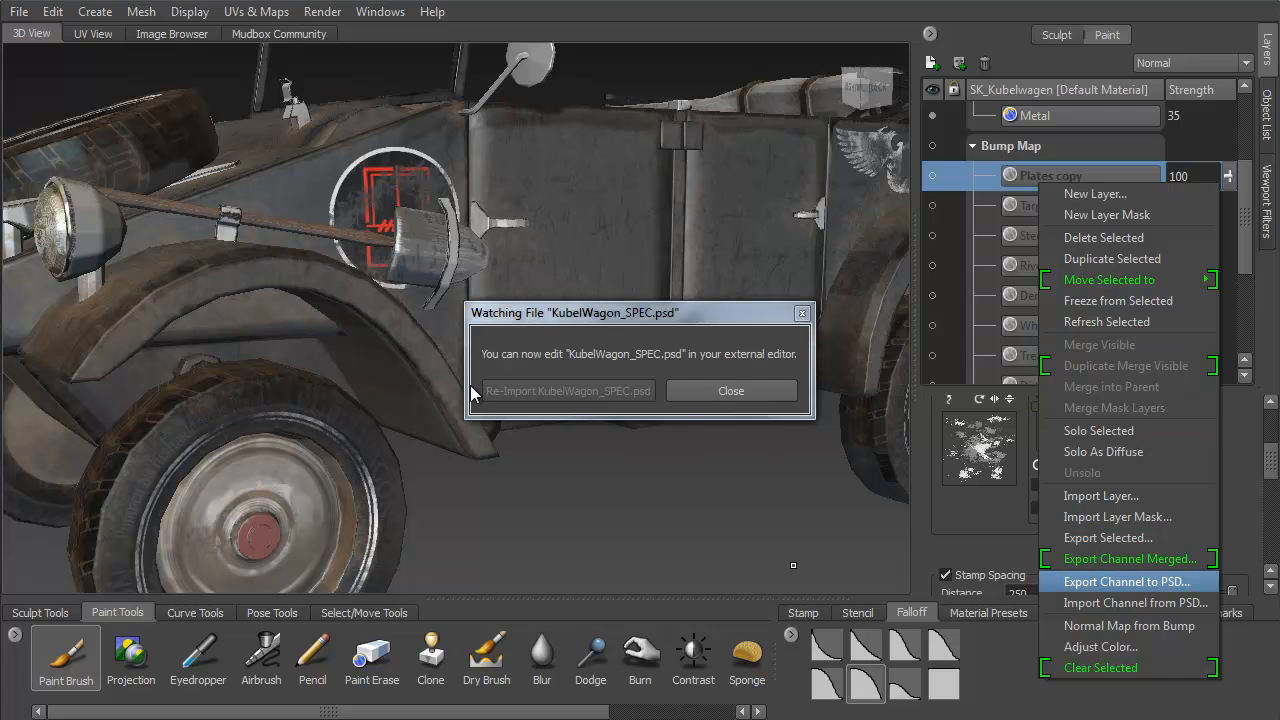
click(1126, 582)
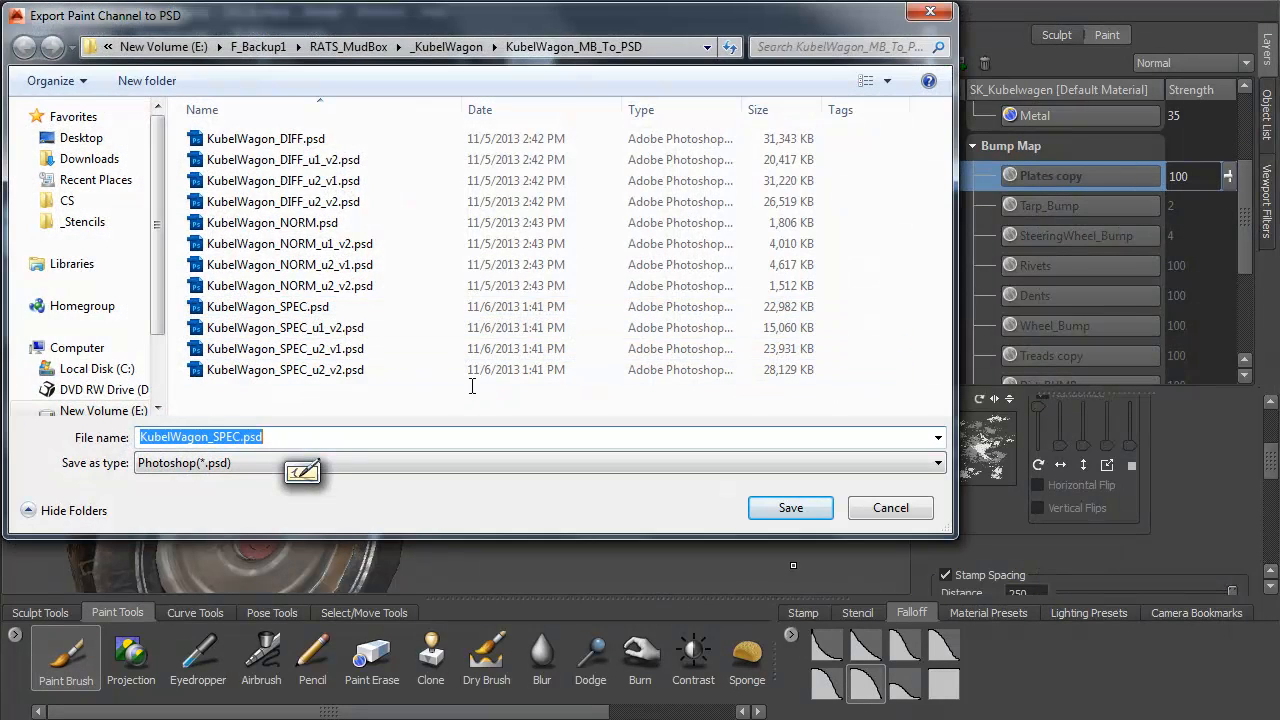
text(KubelWagon_BUM)
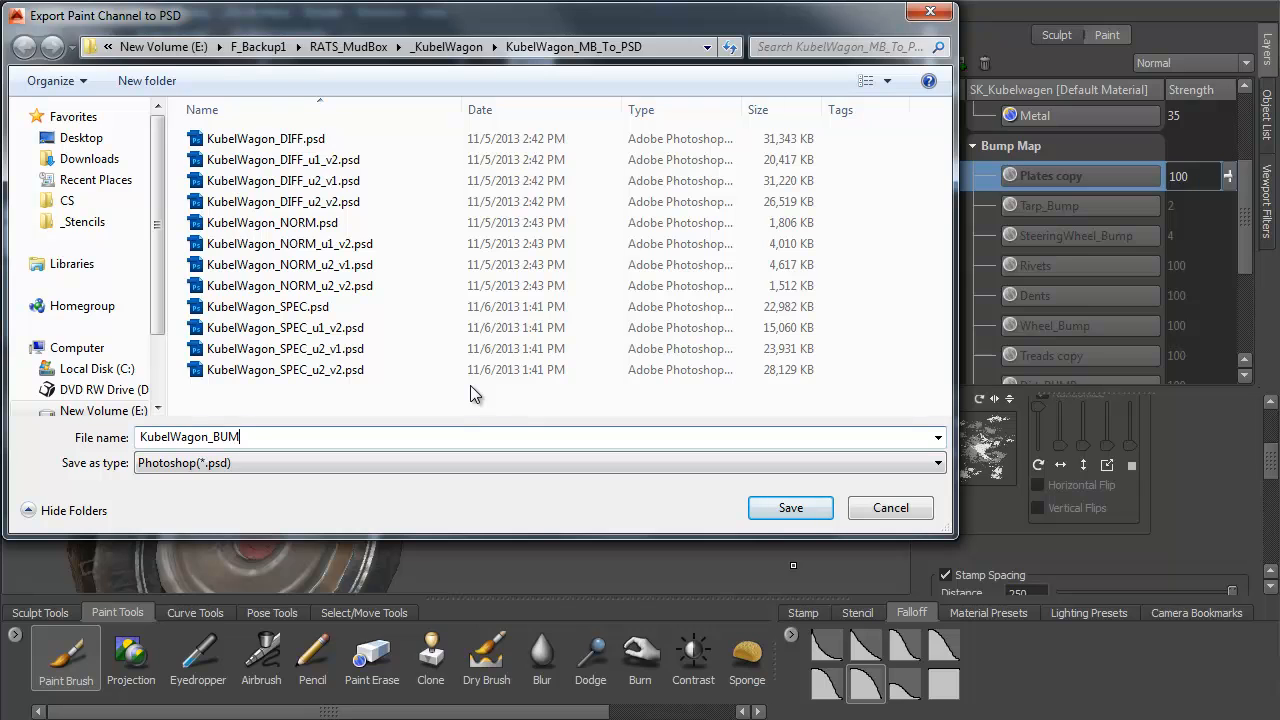
text(P)
key(Return)
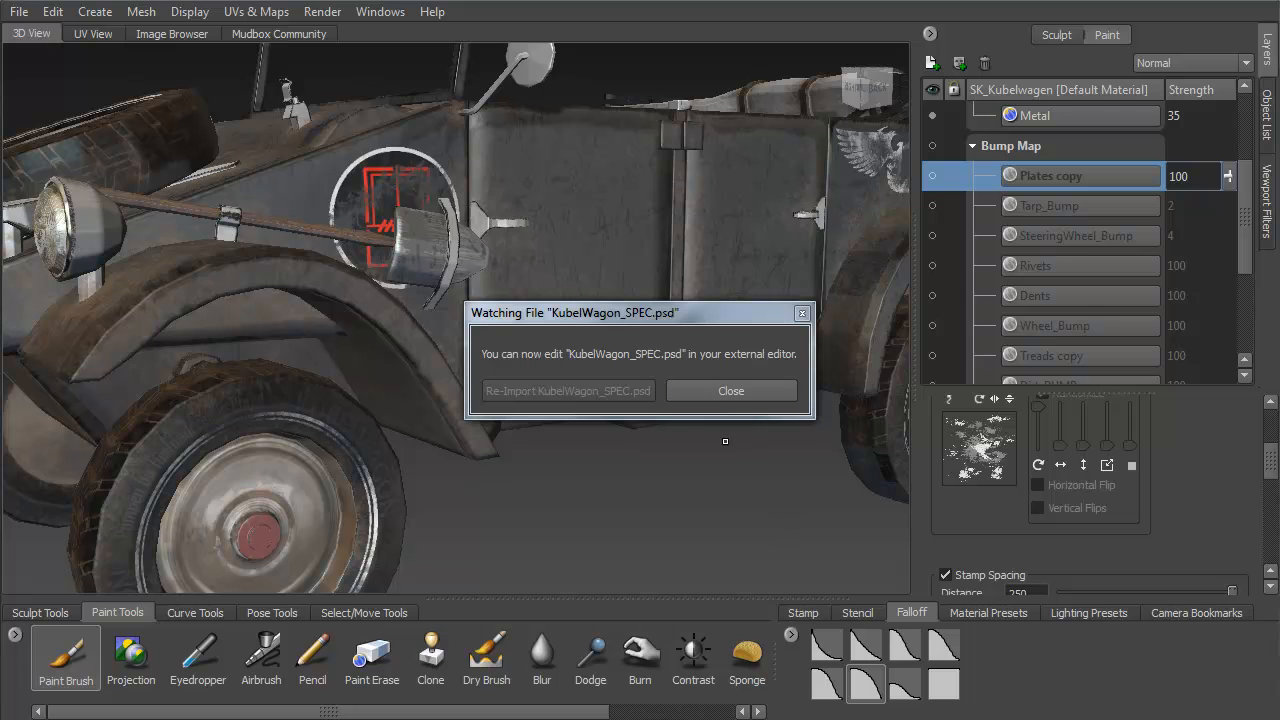
- Check Photoshop for the bump file, return to Mudbox and retry the Bump Map channel's PSD export as KubelWagon_BUMP.psd
key(alt+Tab)
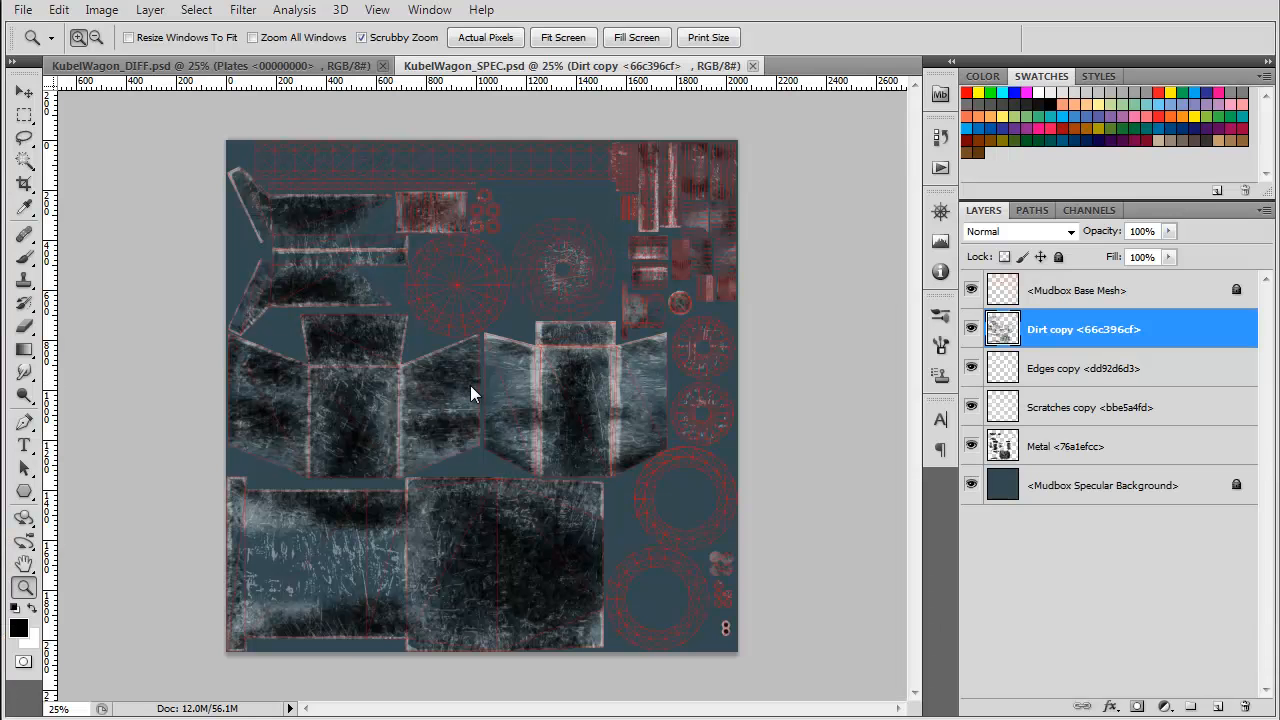
key(alt+Tab)
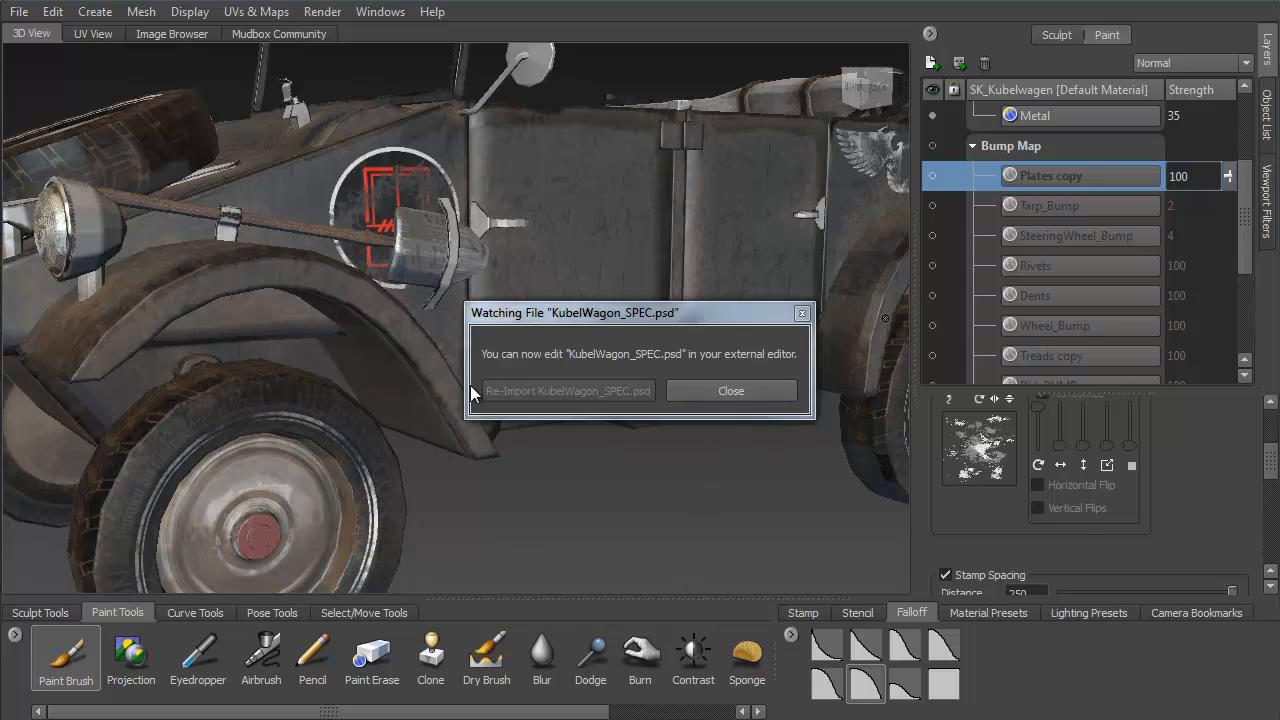
right_click(1058, 184)
click(1146, 586)
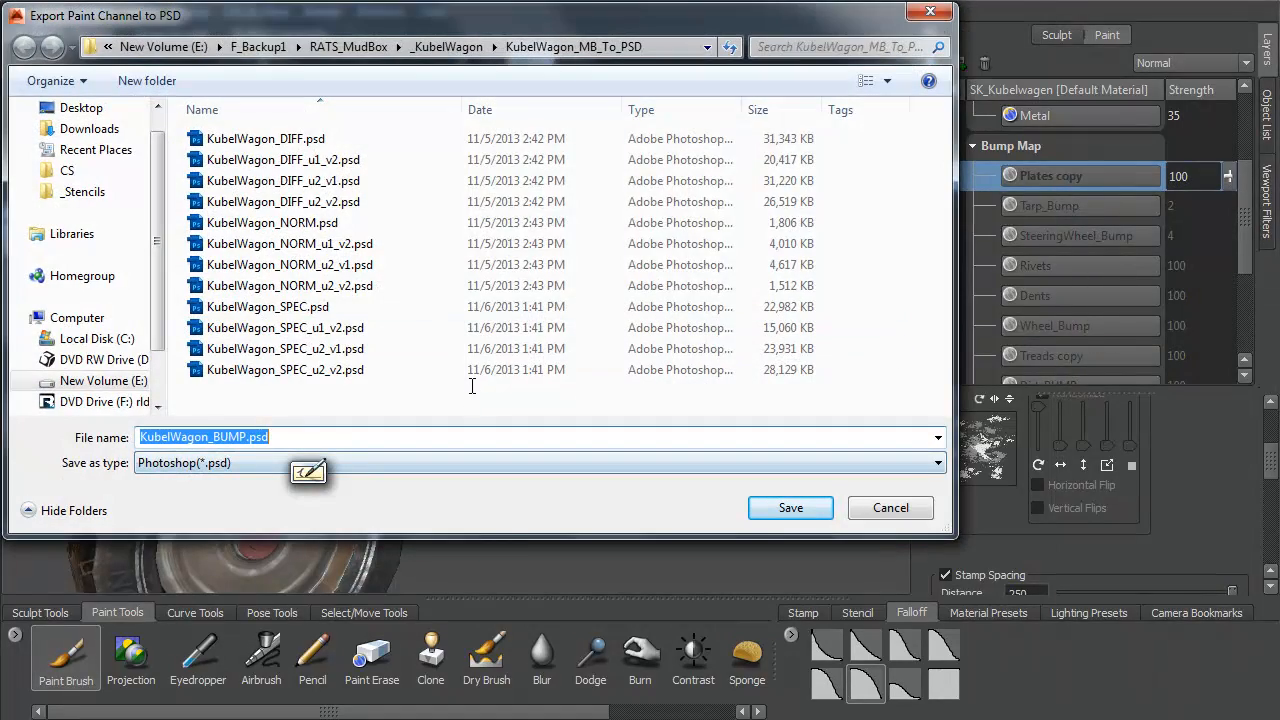
click(791, 508)
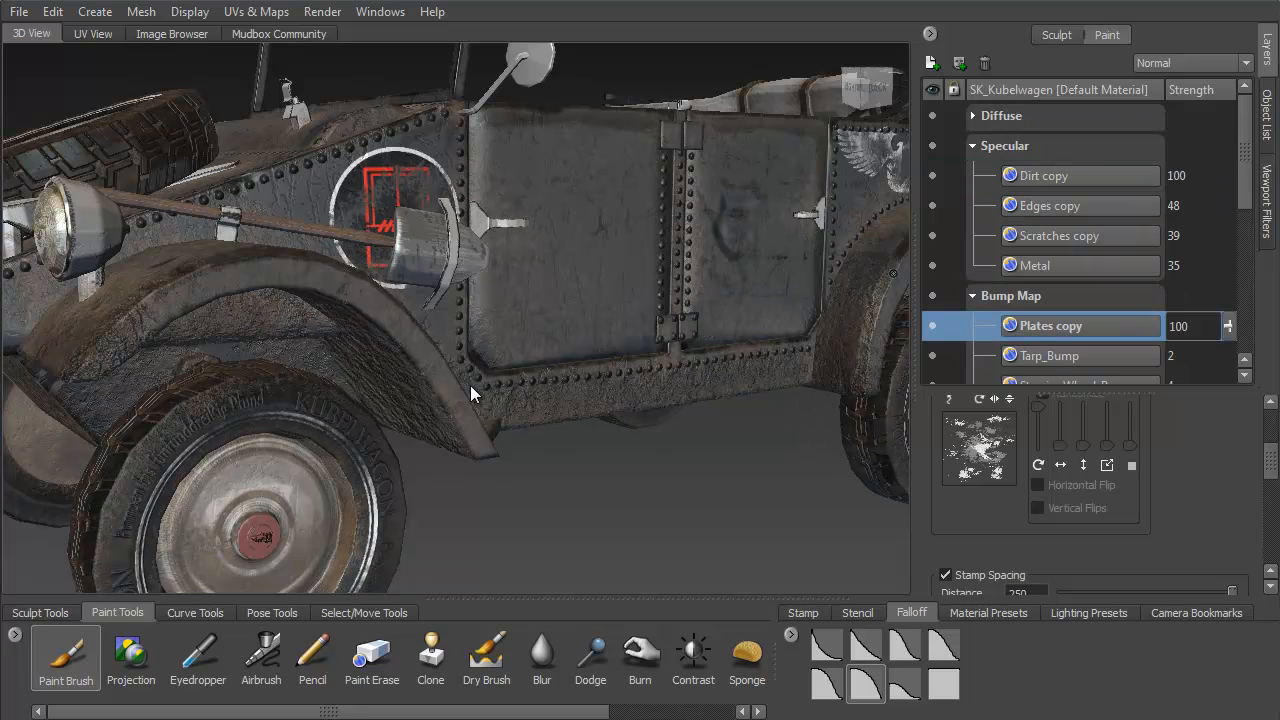
- Export the Bump Map channel, with its layers turned on, to PSD as KubelWagon_BUMP.psd
right_click(1058, 331)
click(1150, 709)
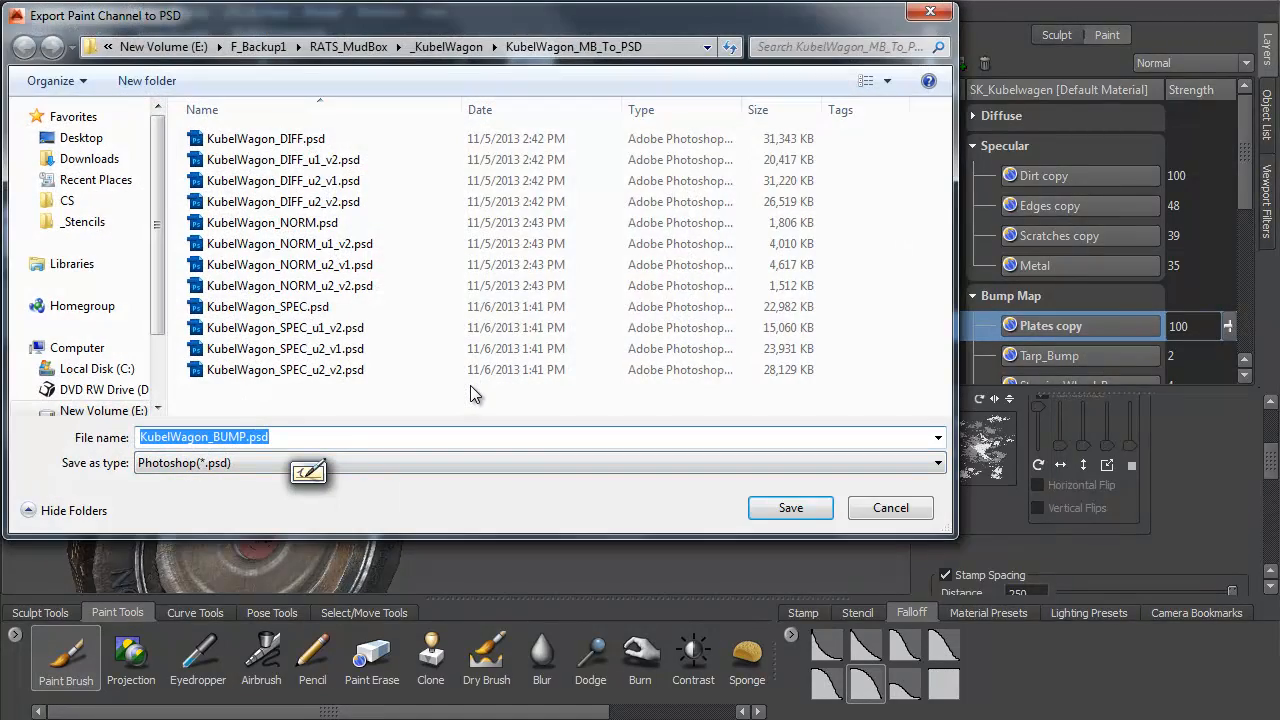
key(Return)
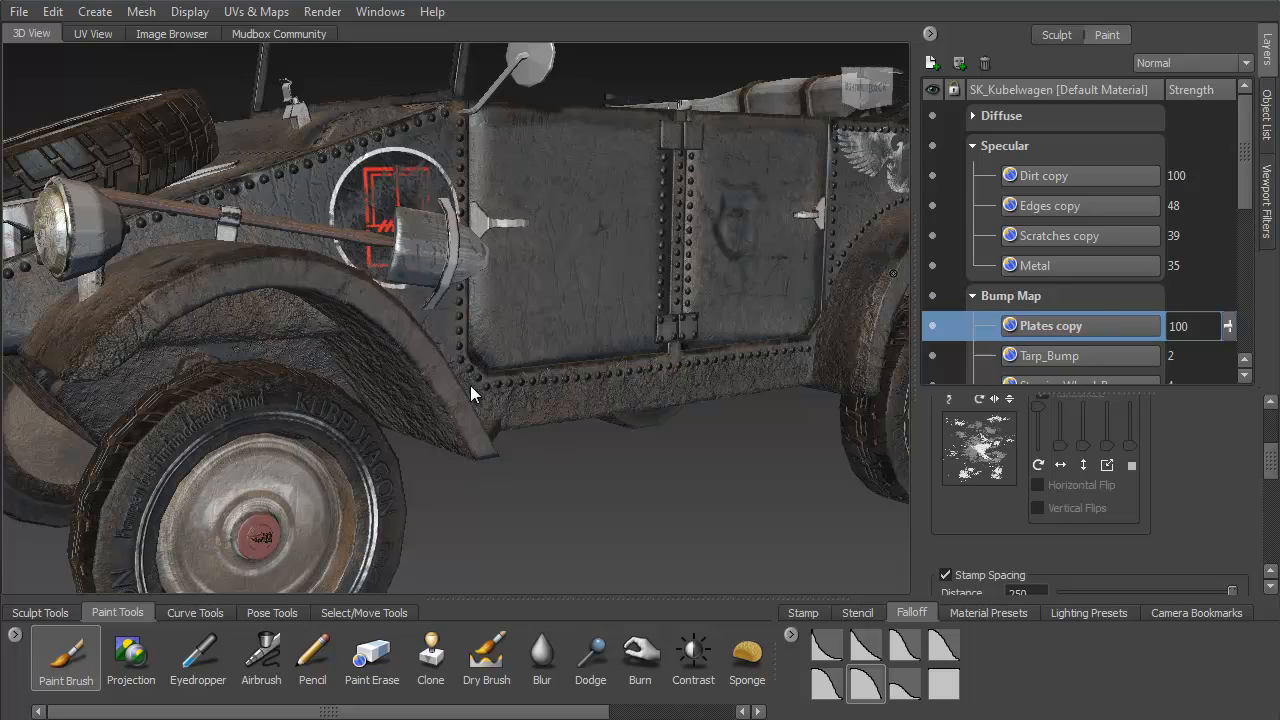
key(alt)
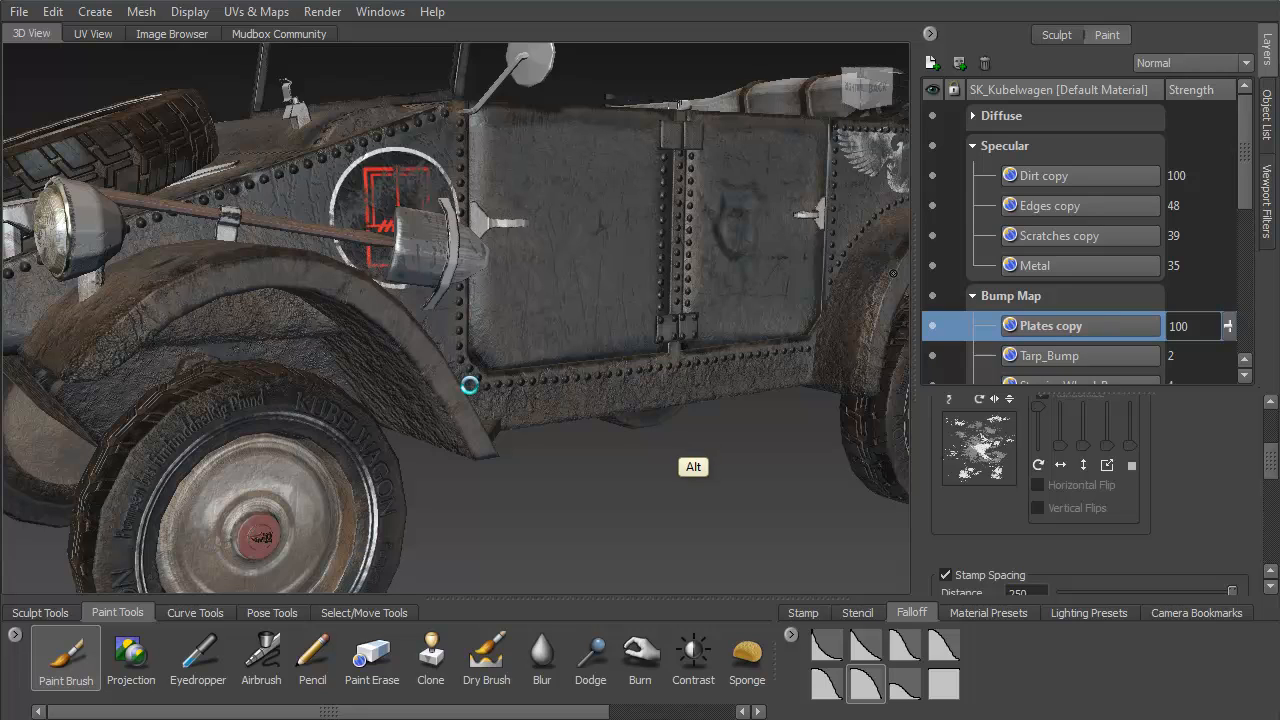
key(alt)
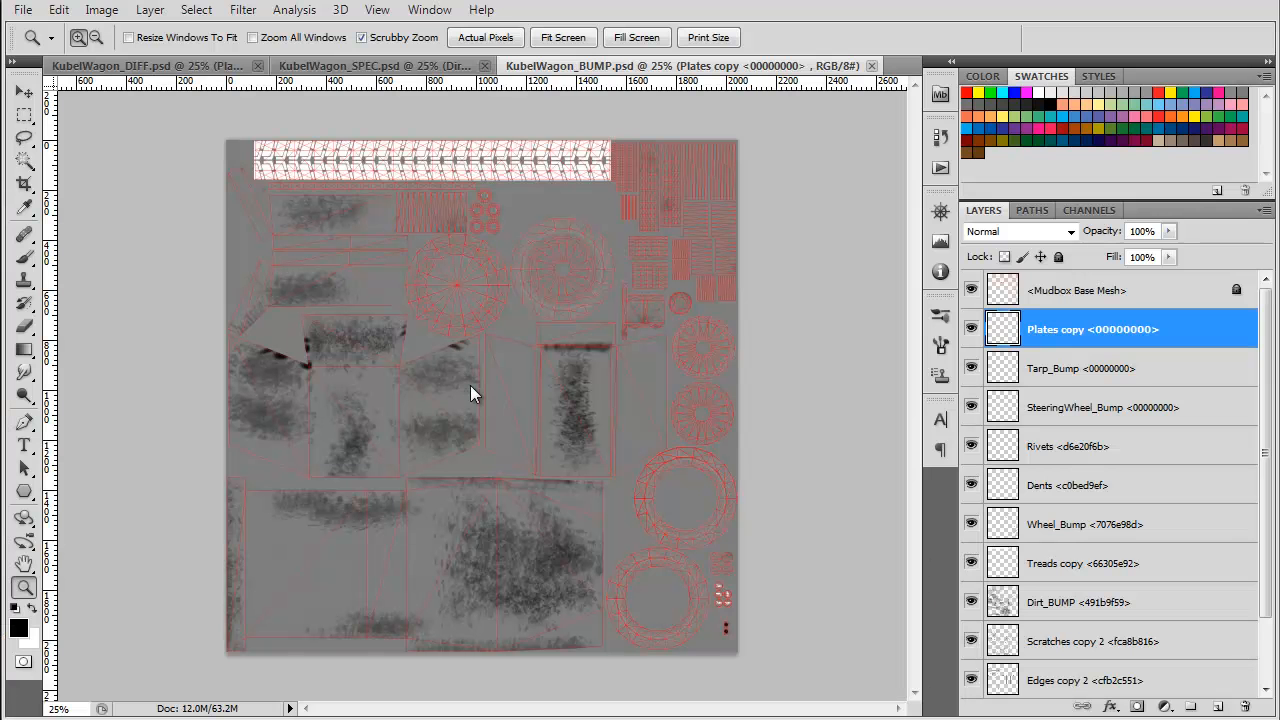
- Switch back to Mudbox and export the Reflection Mask channel to PSD as KubelWagon_REFLECT
key(alt+Tab)
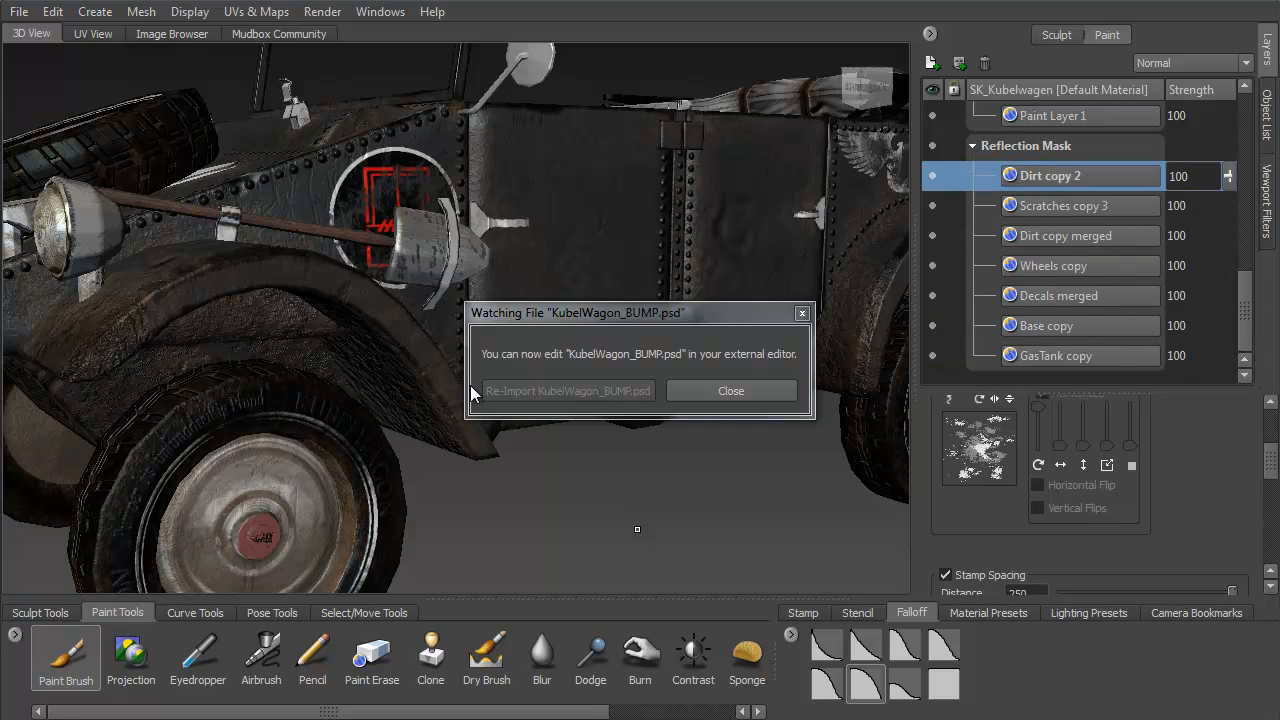
mouse_move(1094, 392)
mouse_down()
mouse_move(1094, 184)
mouse_move(1094, 393)
mouse_up()
mouse_move(1245, 310)
mouse_down()
mouse_move(1245, 170)
mouse_move(1245, 312)
mouse_up()
right_click(1081, 184)
click(1160, 583)
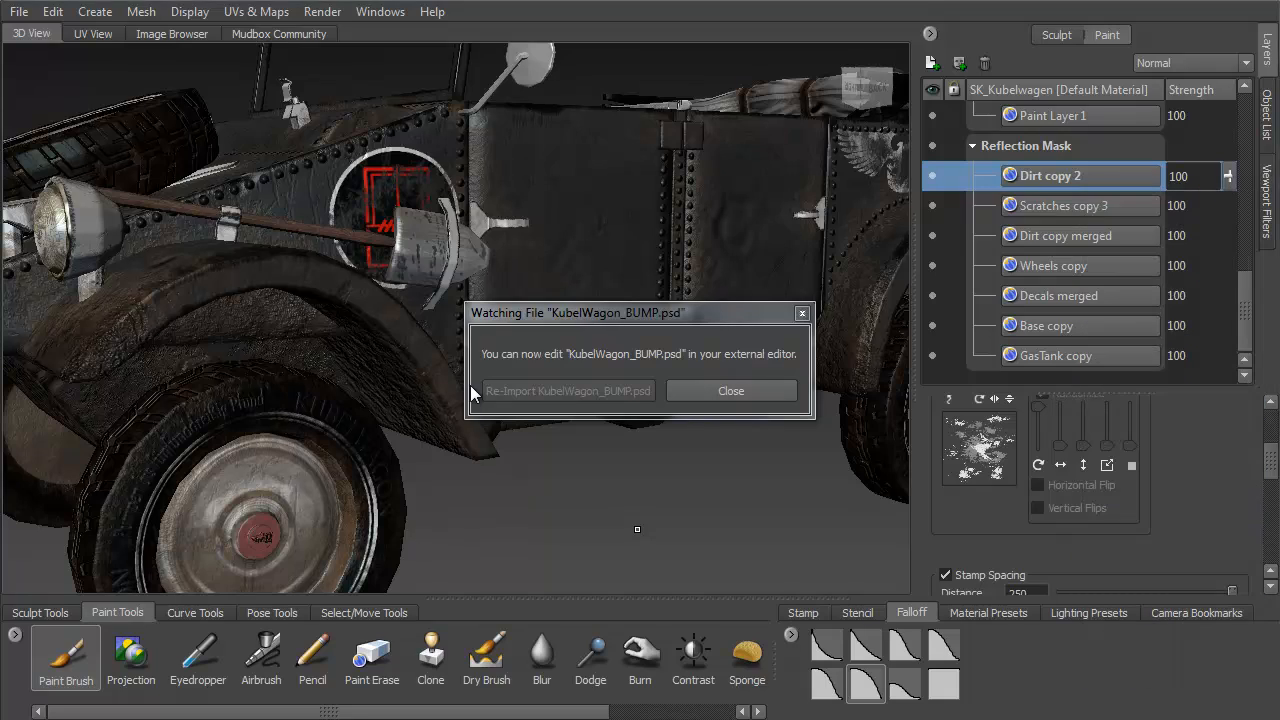
drag(272, 437, 214, 437)
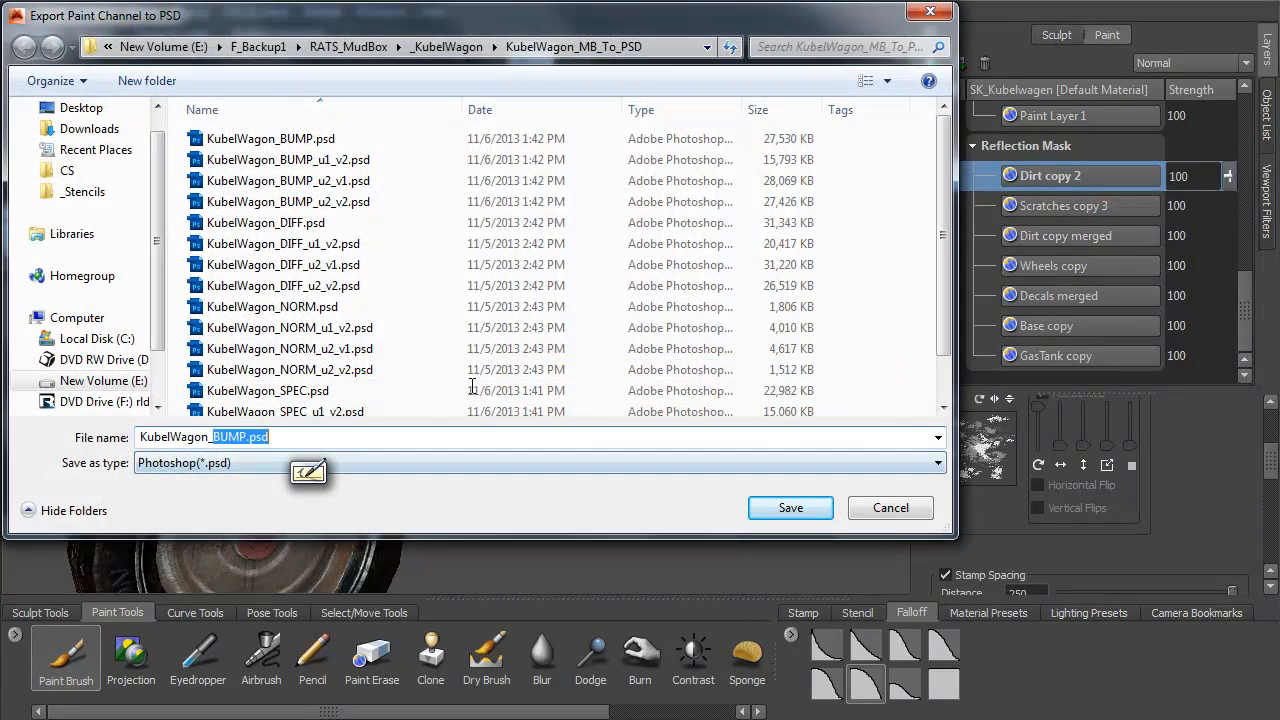
text(REF)
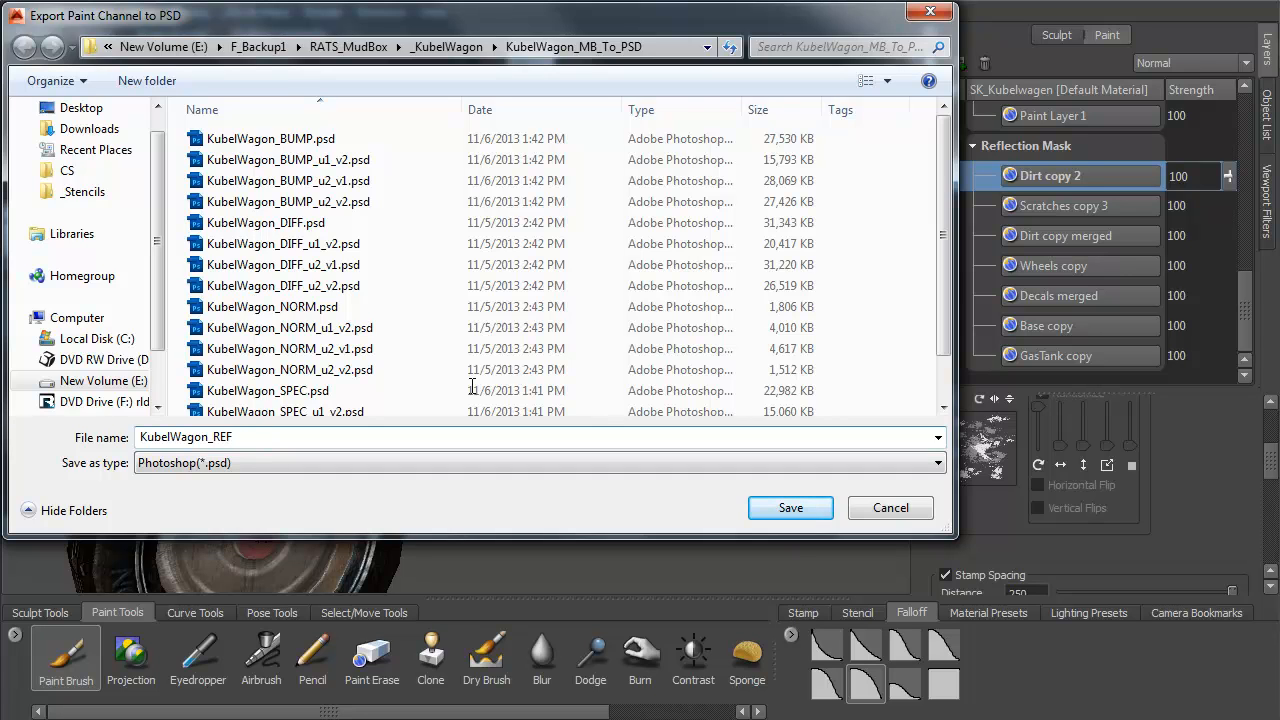
text(LECT)
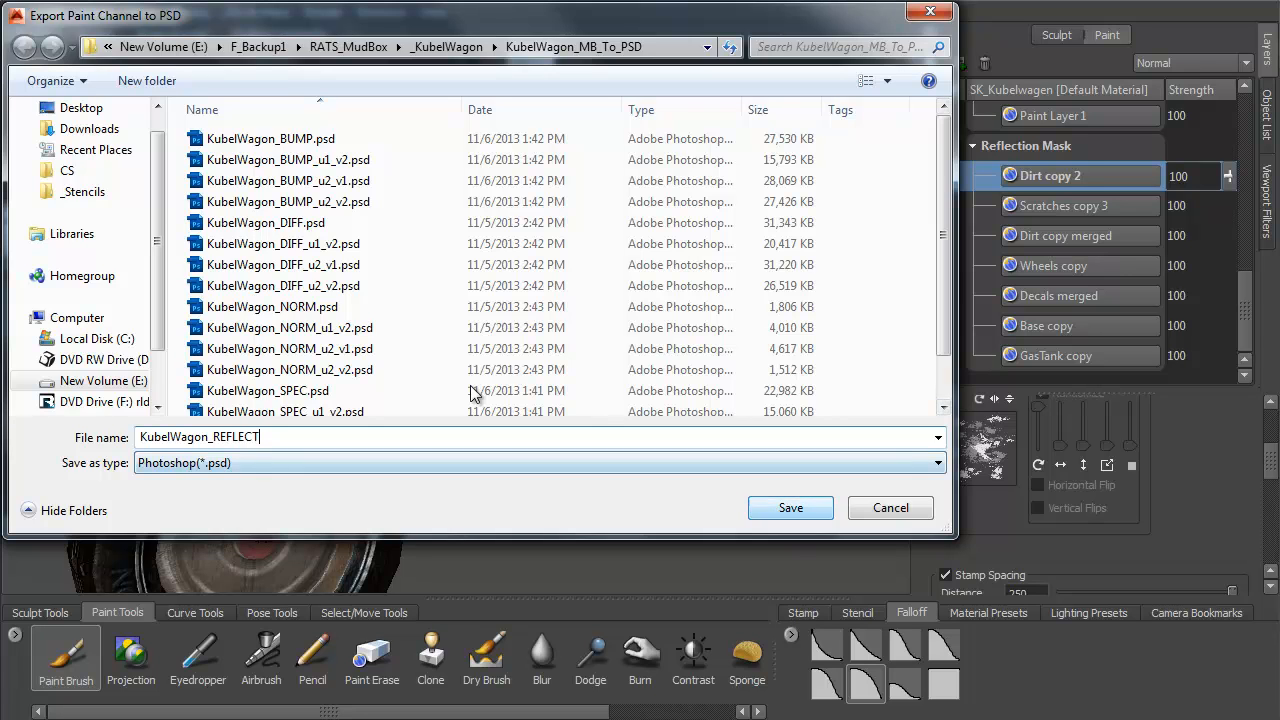
key(Return)
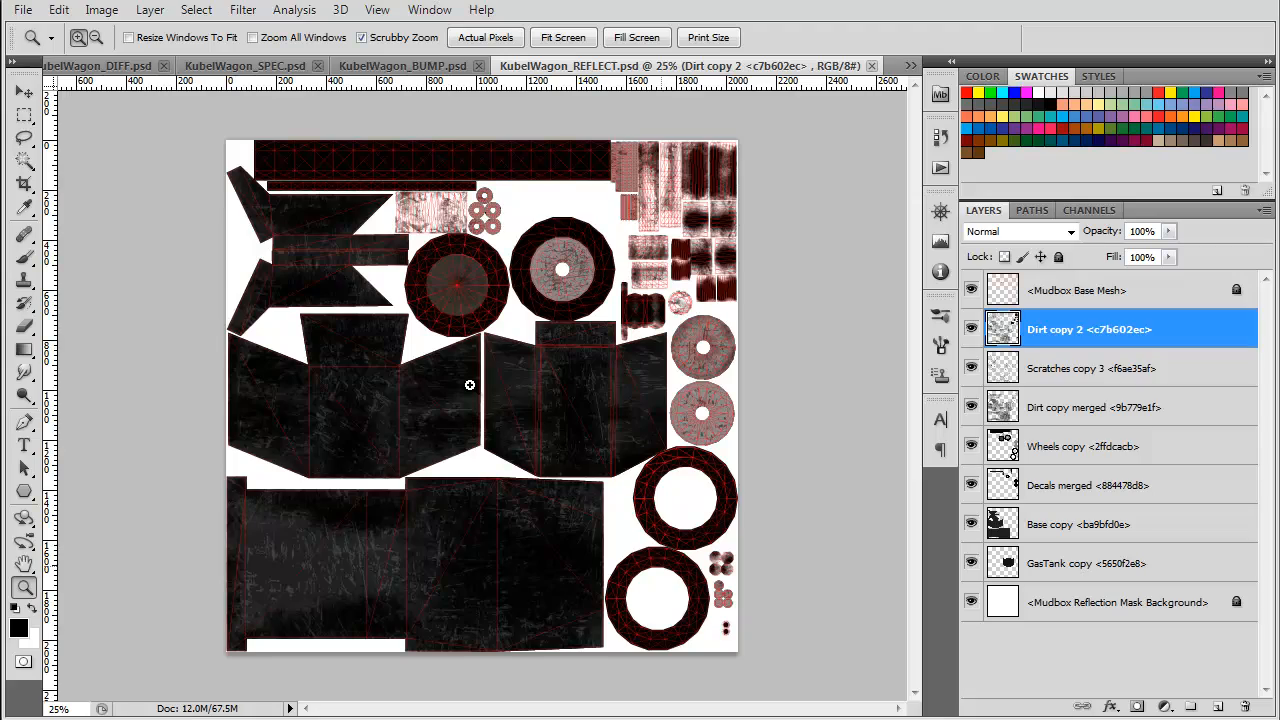
- Return to Mudbox and export the Normal Map channel to PSD as KubelWagon_NORM, replacing the existing file
drag(470, 385, 472, 394)
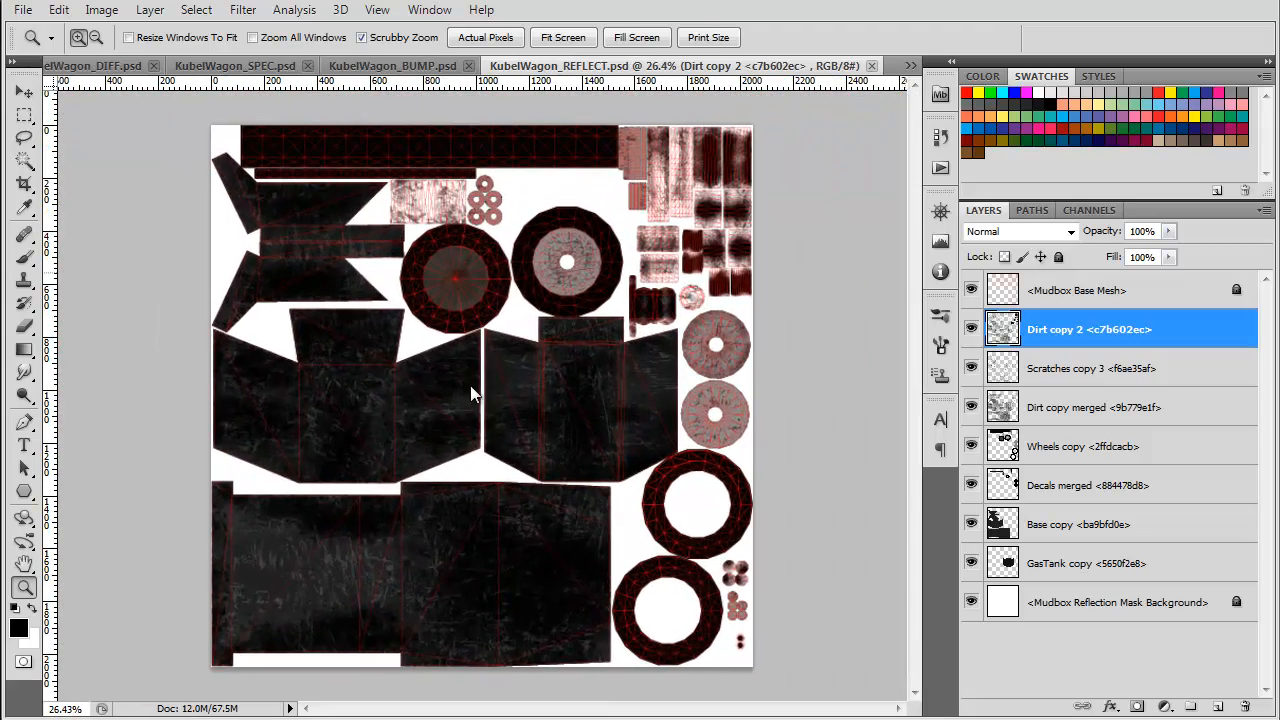
key(ctrl+Tab)
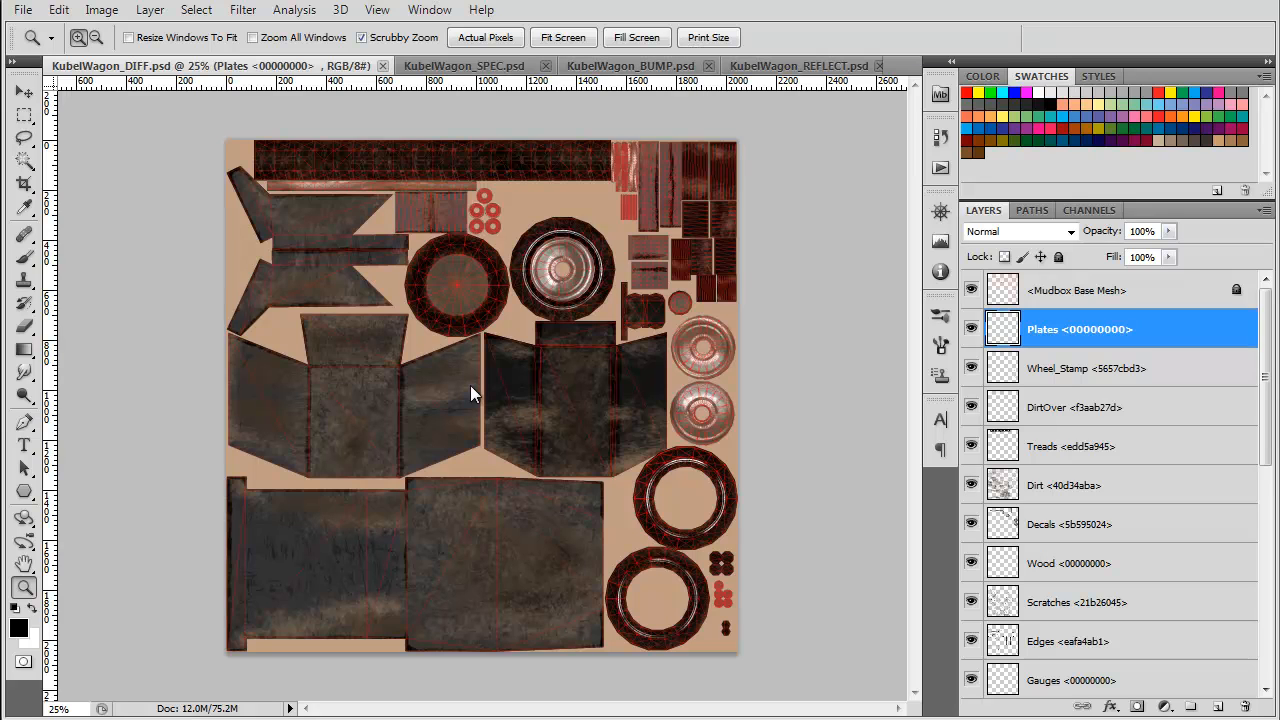
key(alt+Tab)
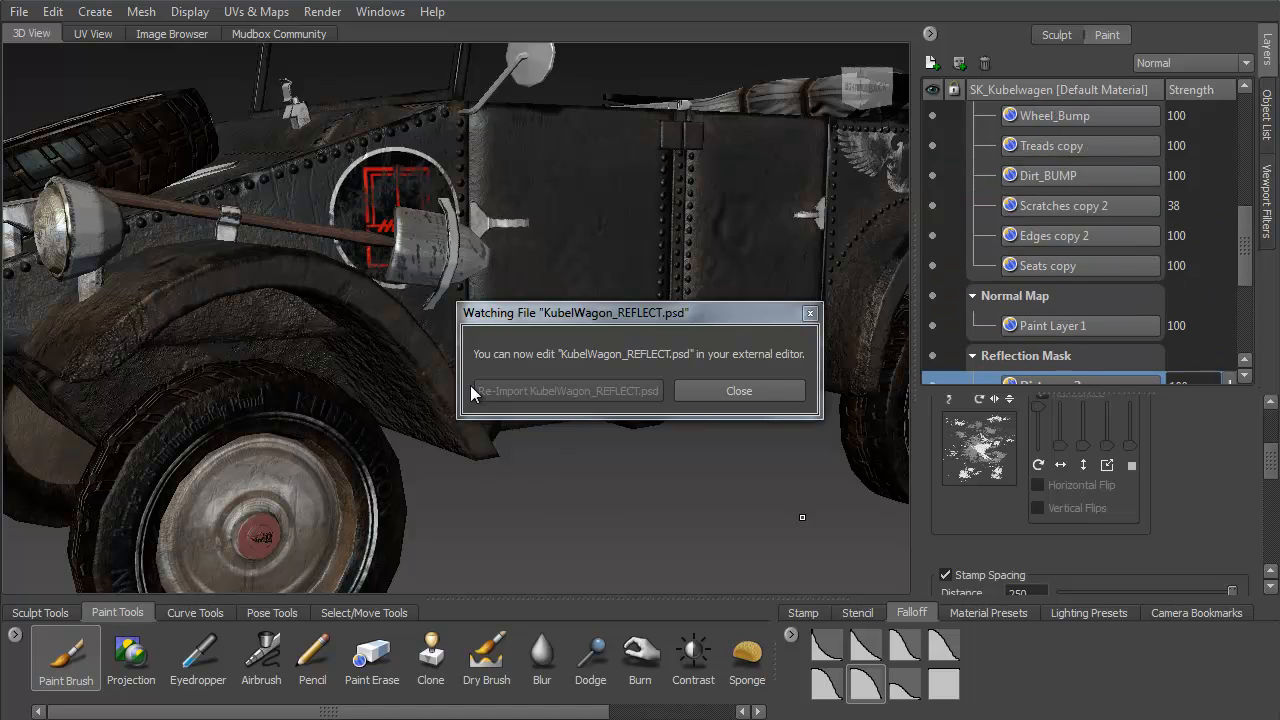
right_click(1054, 336)
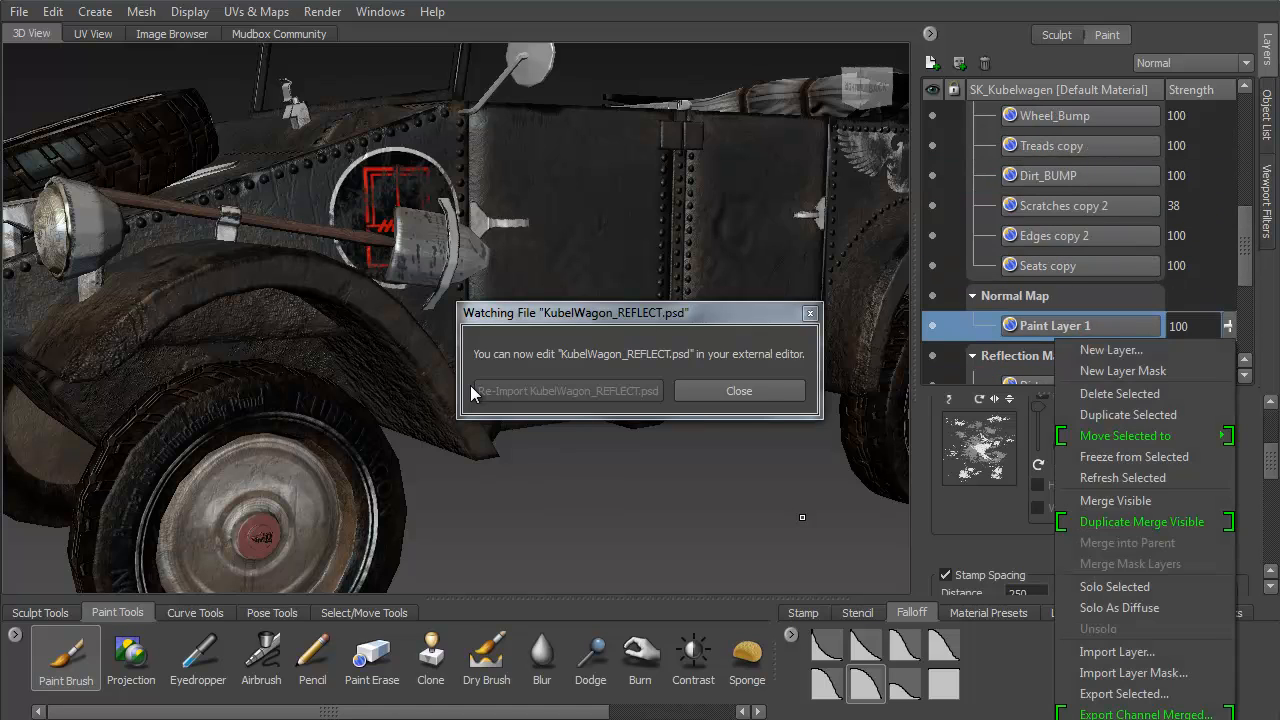
click(1145, 717)
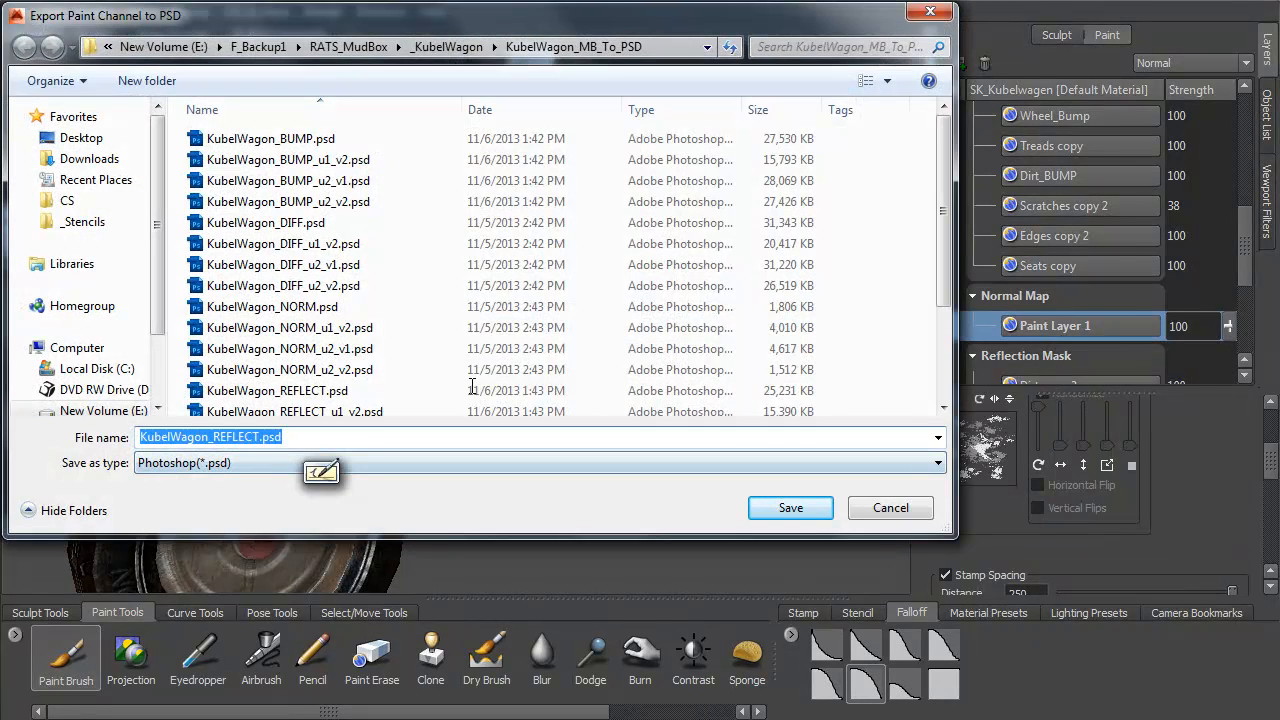
text(KubelWagon_NORM)
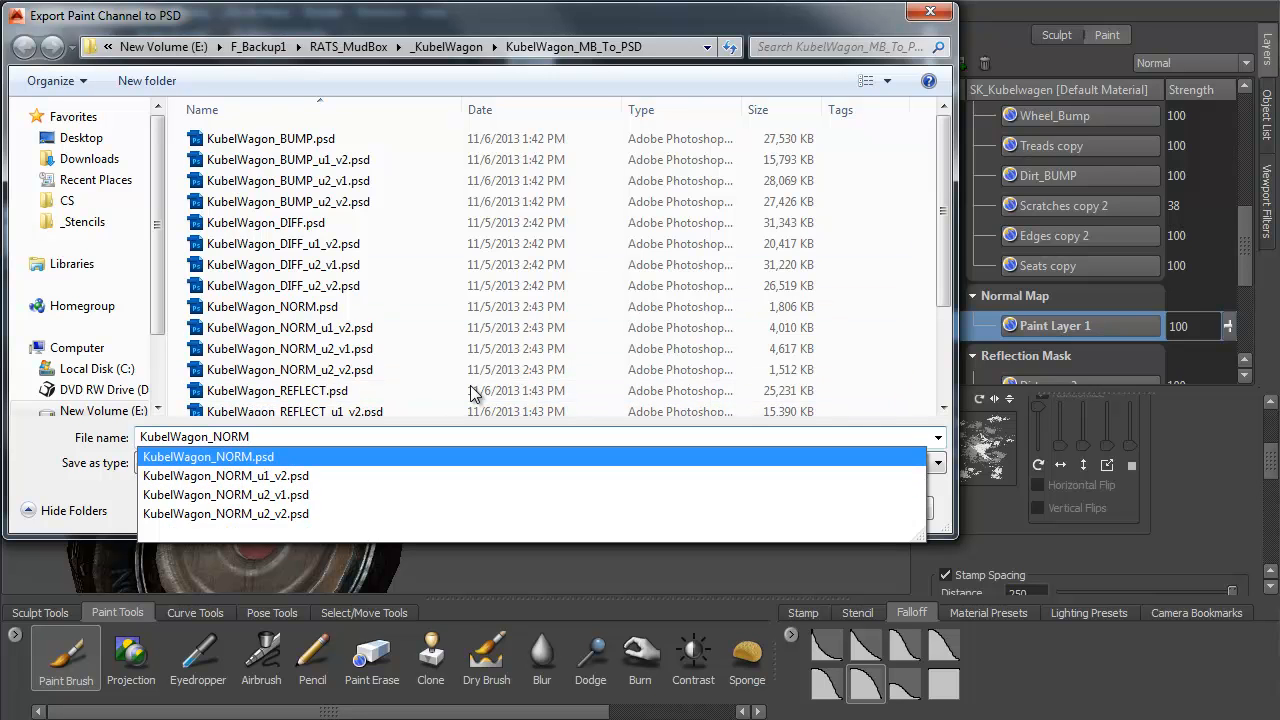
key(Escape)
key(Return)
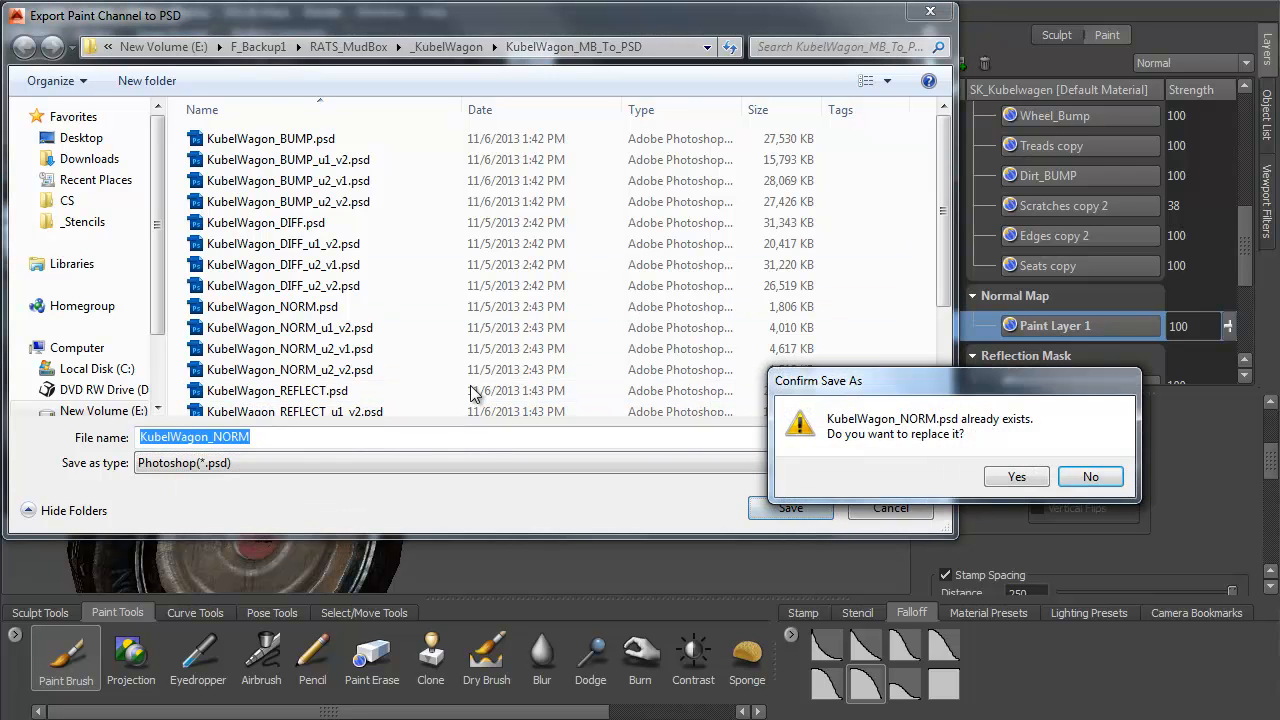
key(Return)
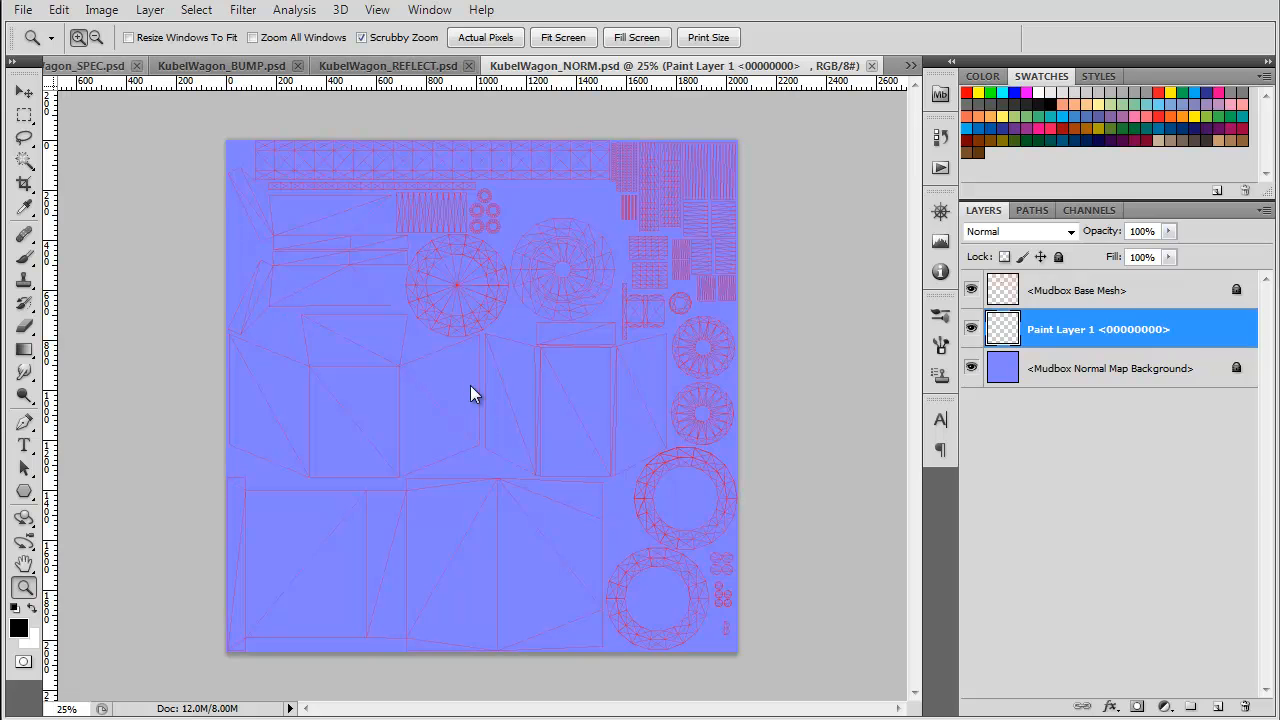
- Bring up KubelWagon_DIFF.psd among the open documents and hide its Mudbox Base Mesh layer
key(ctrl+Tab)
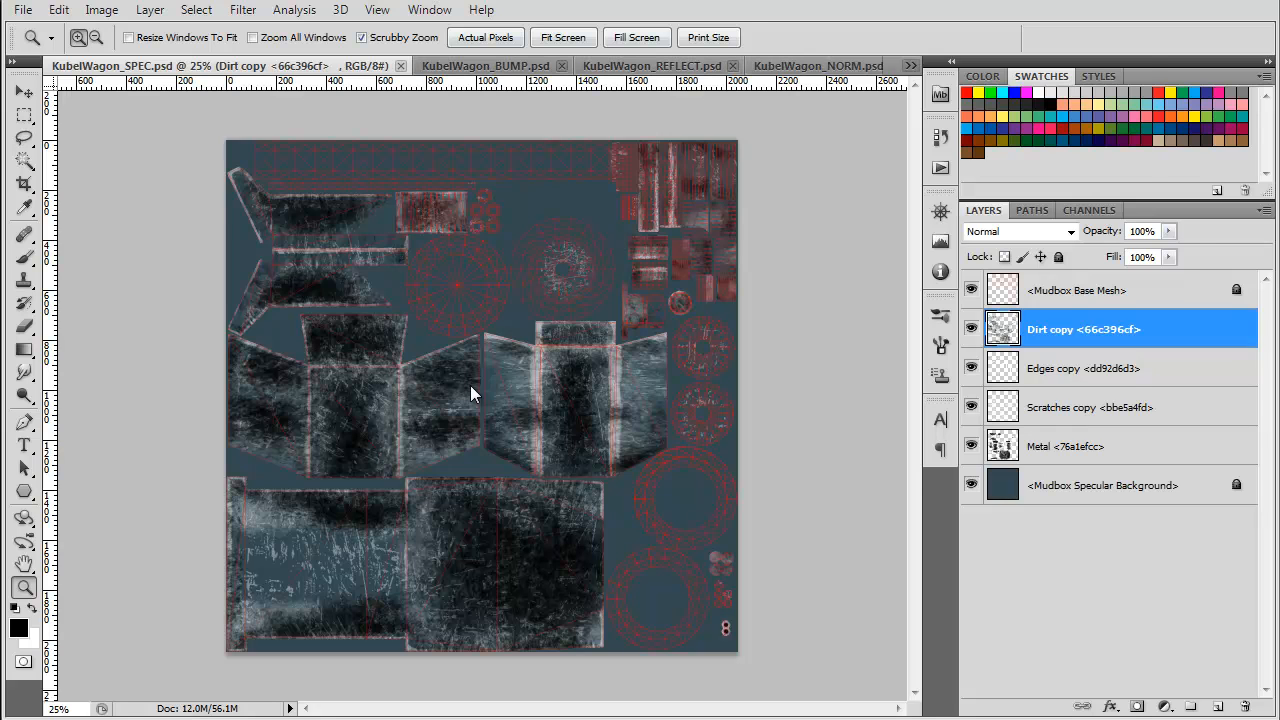
click(911, 66)
click(1016, 71)
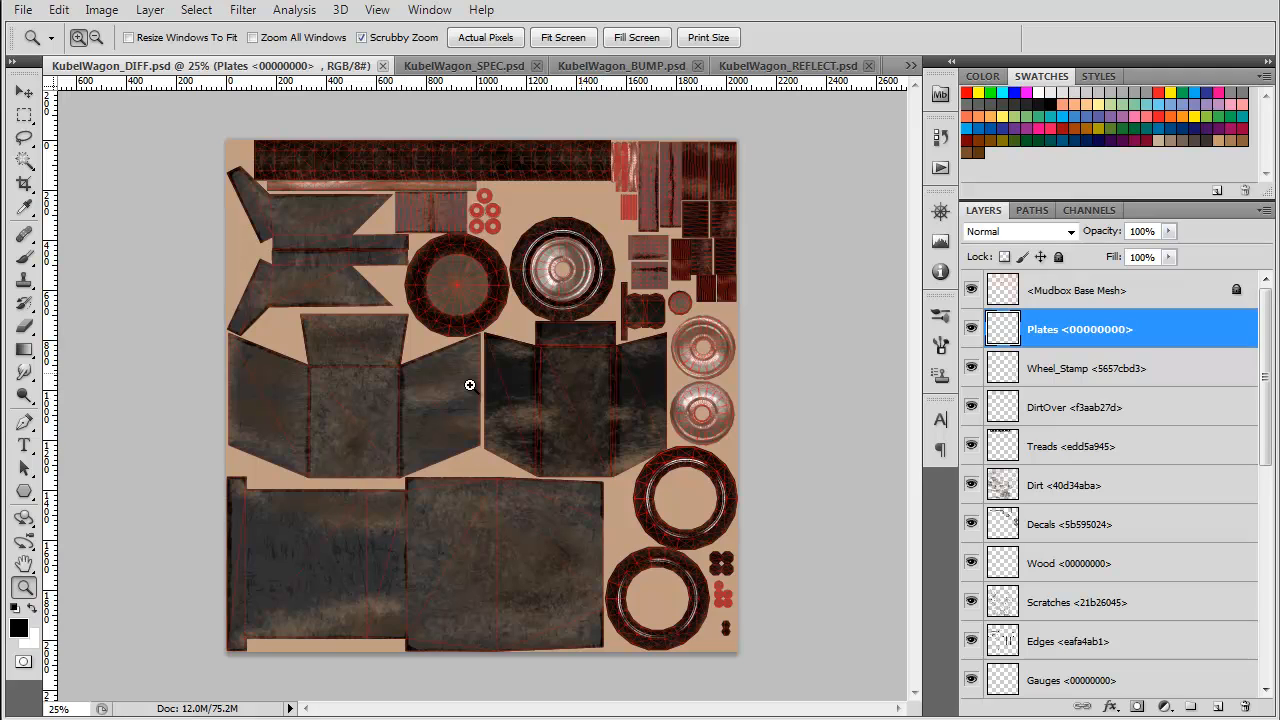
click(971, 290)
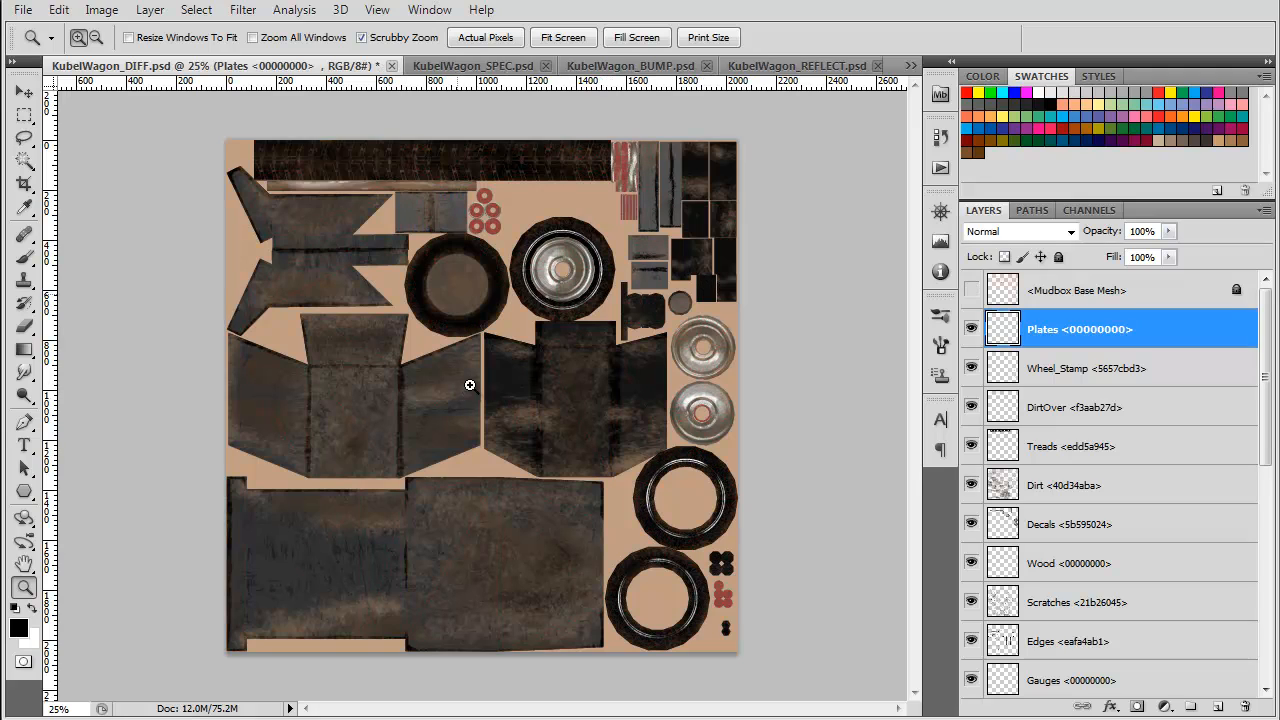
- Stamp all layers from Base up to Plates into a new merged layer and briefly solo it to compare
scroll(472, 390, down, 10)
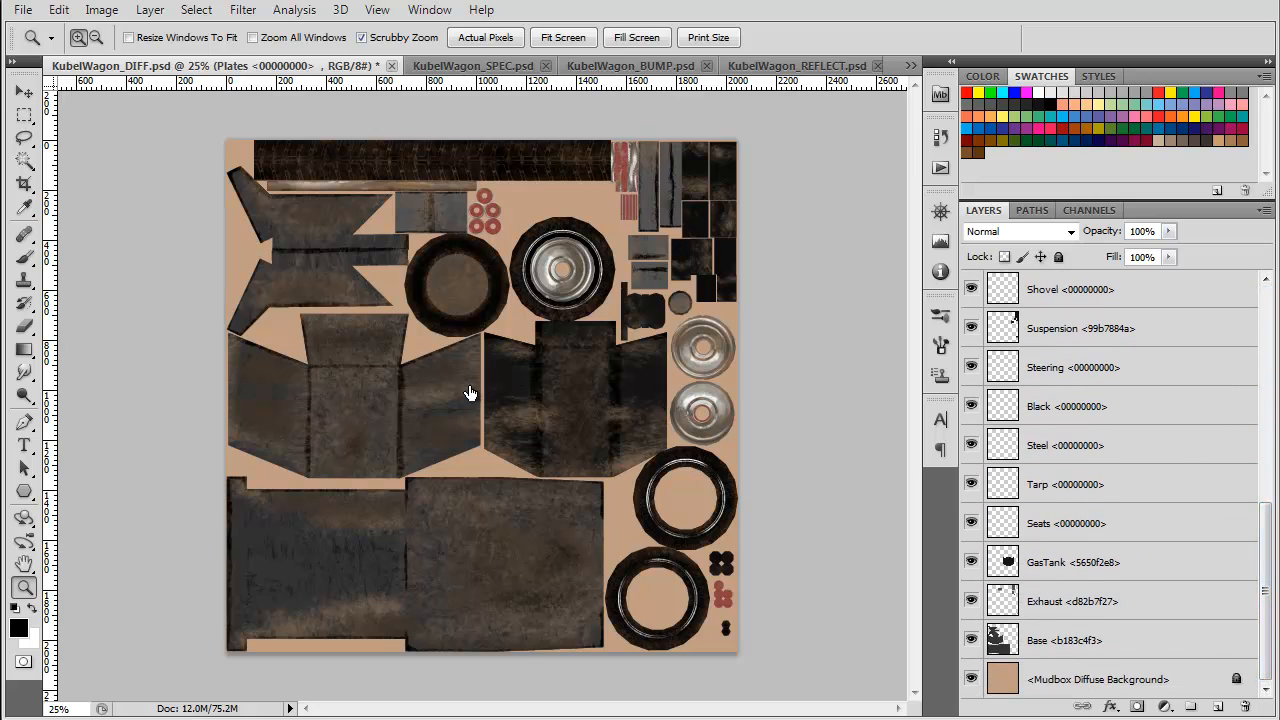
click(1073, 640)
drag(1265, 590, 1265, 377)
shift+click(1080, 329)
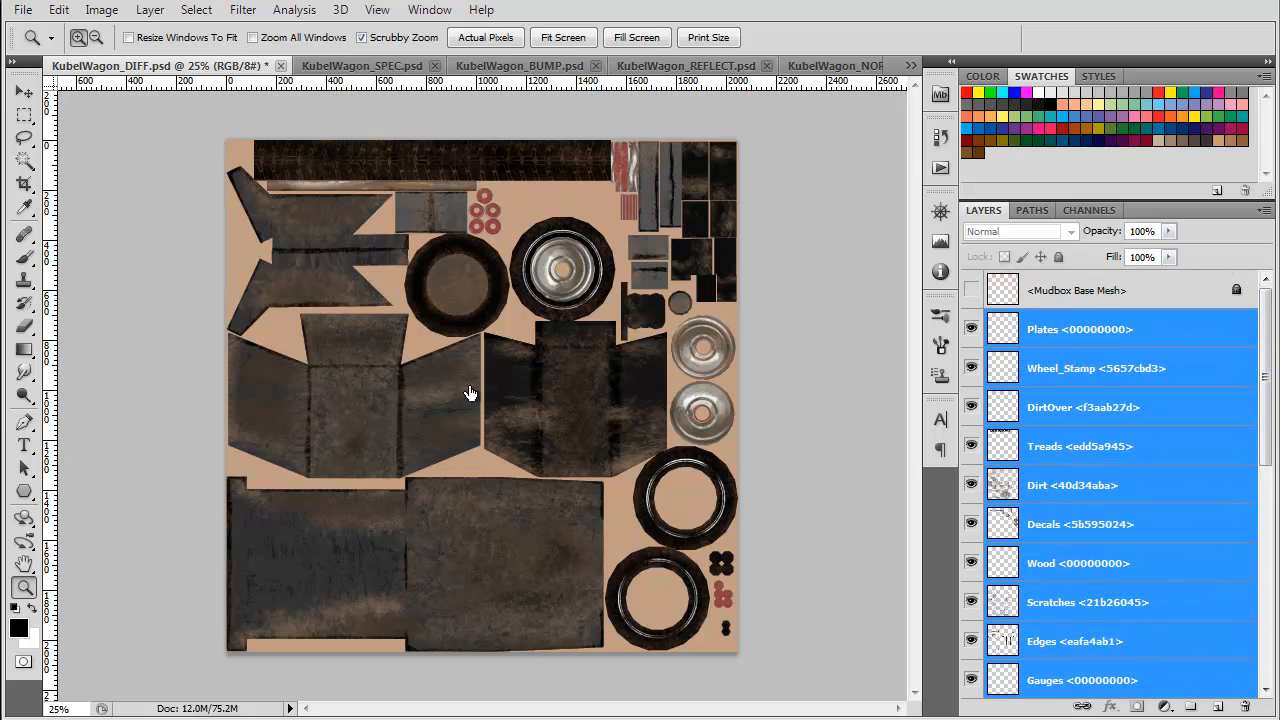
key(ctrl+alt+e)
alt+click(971, 329)
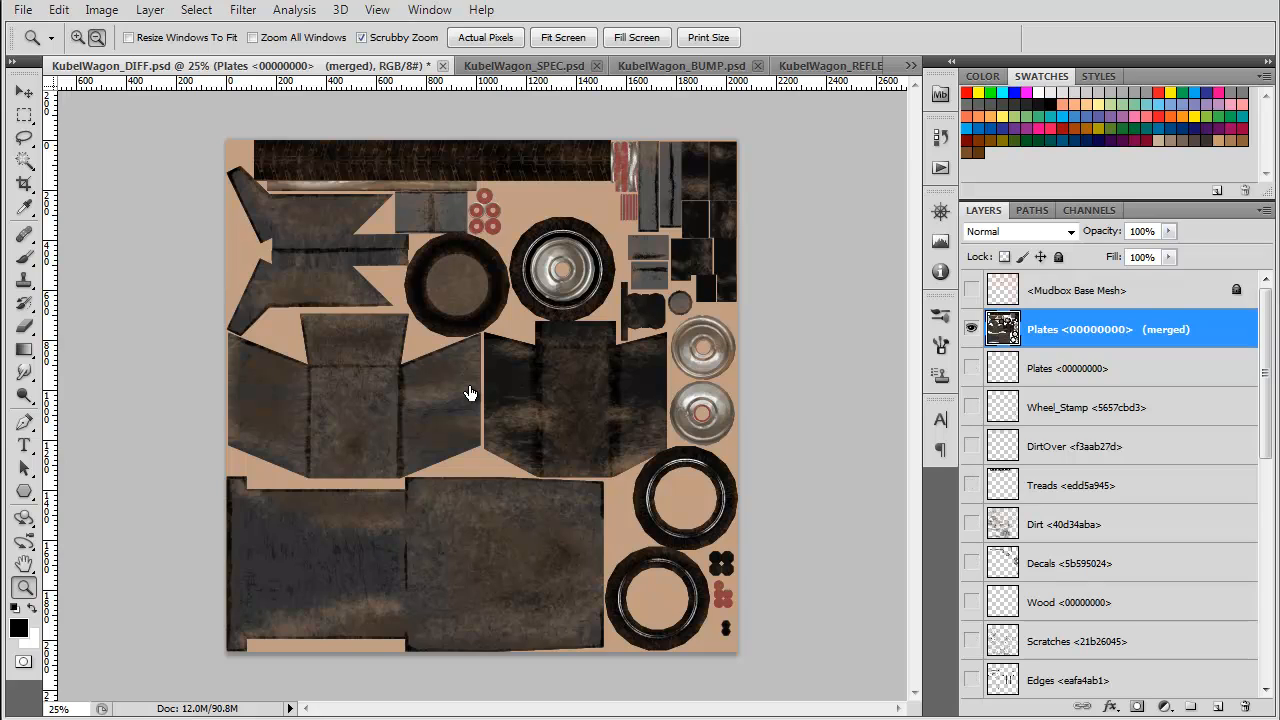
alt+click(971, 329)
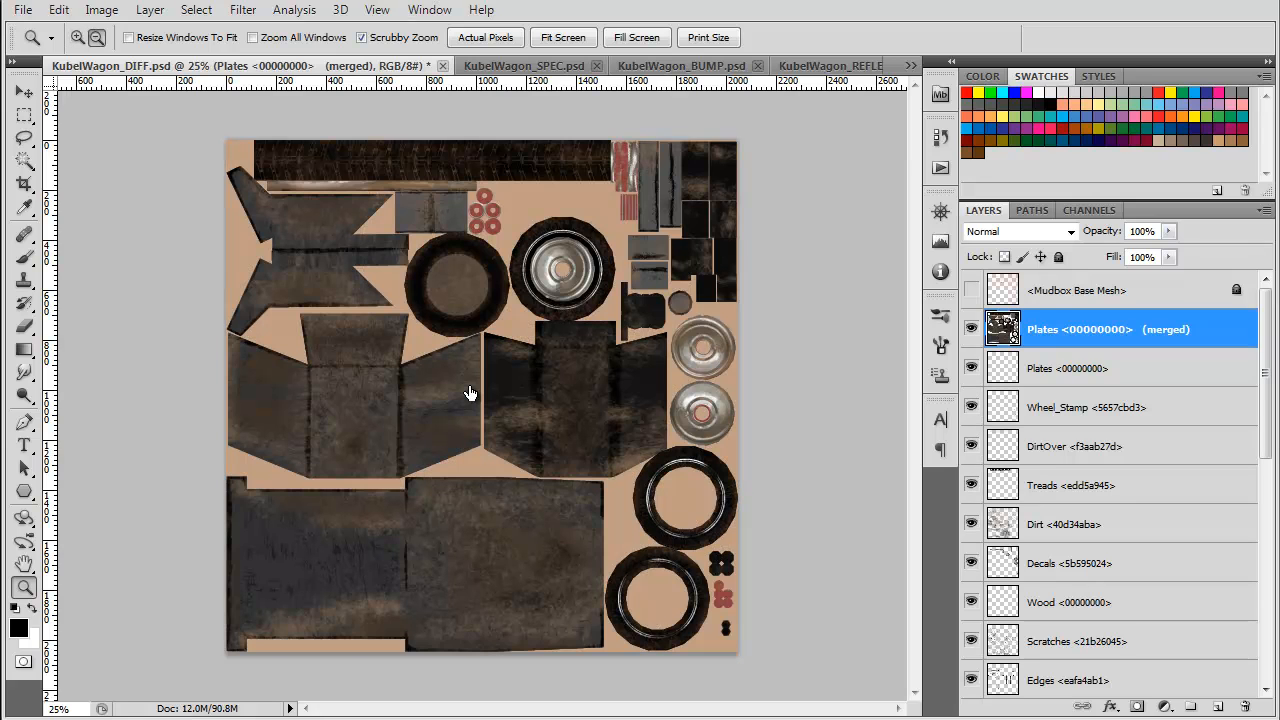
- Apply a Gaussian Blur with an 8.0 pixel radius to the merged Plates layer
alt+click(971, 329)
alt+click(971, 329)
key(alt+t)
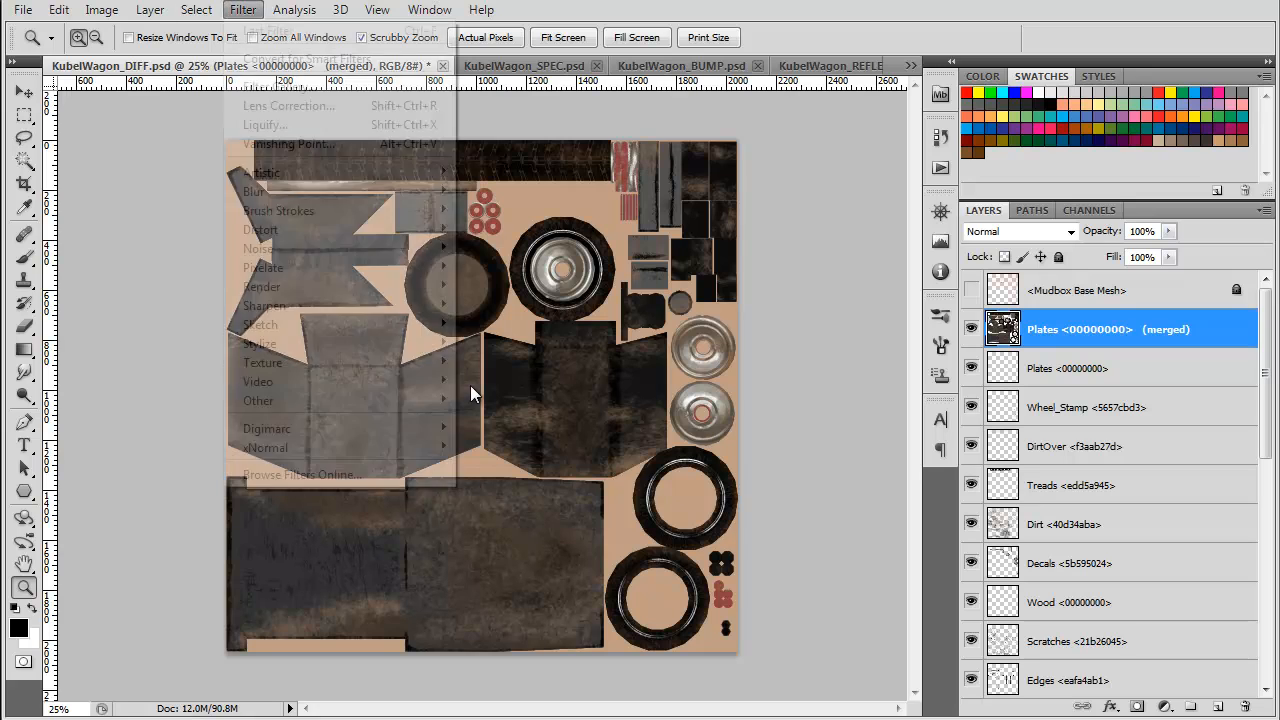
key(d)
key(Up)
key(Up)
key(Right)
key(Down)
key(Down)
key(Down)
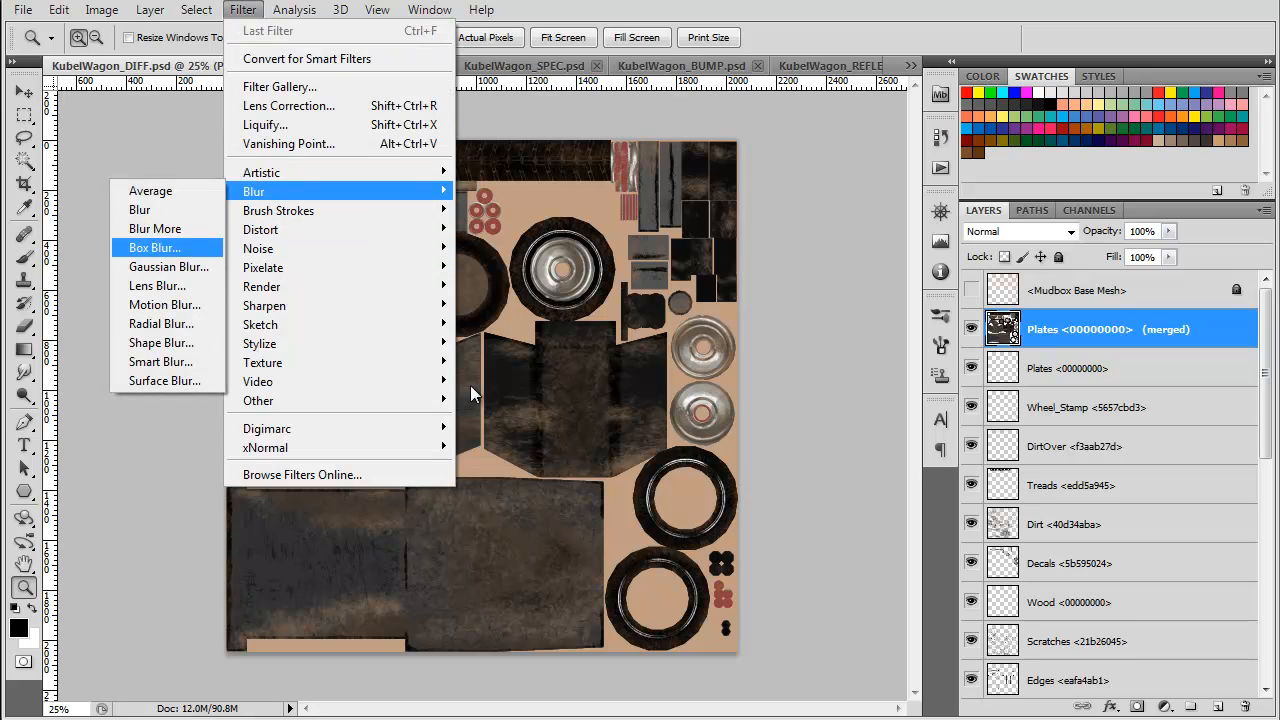
key(Down)
key(Return)
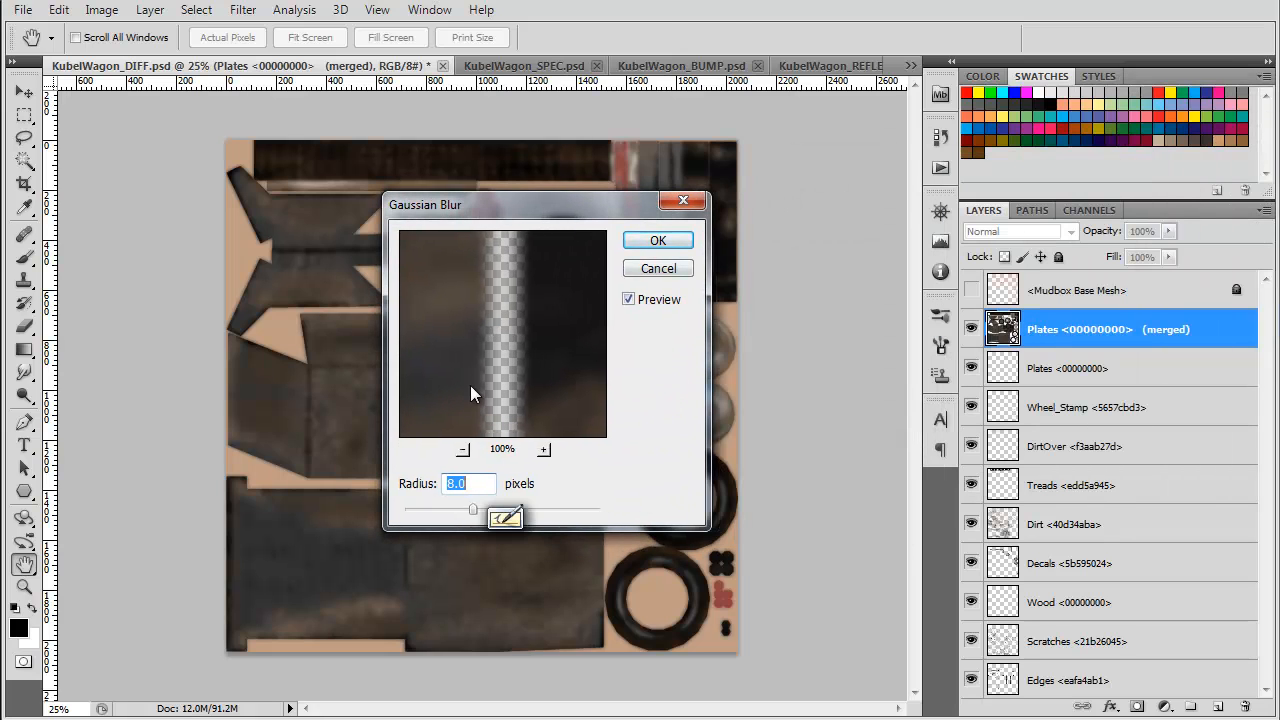
key(Return)
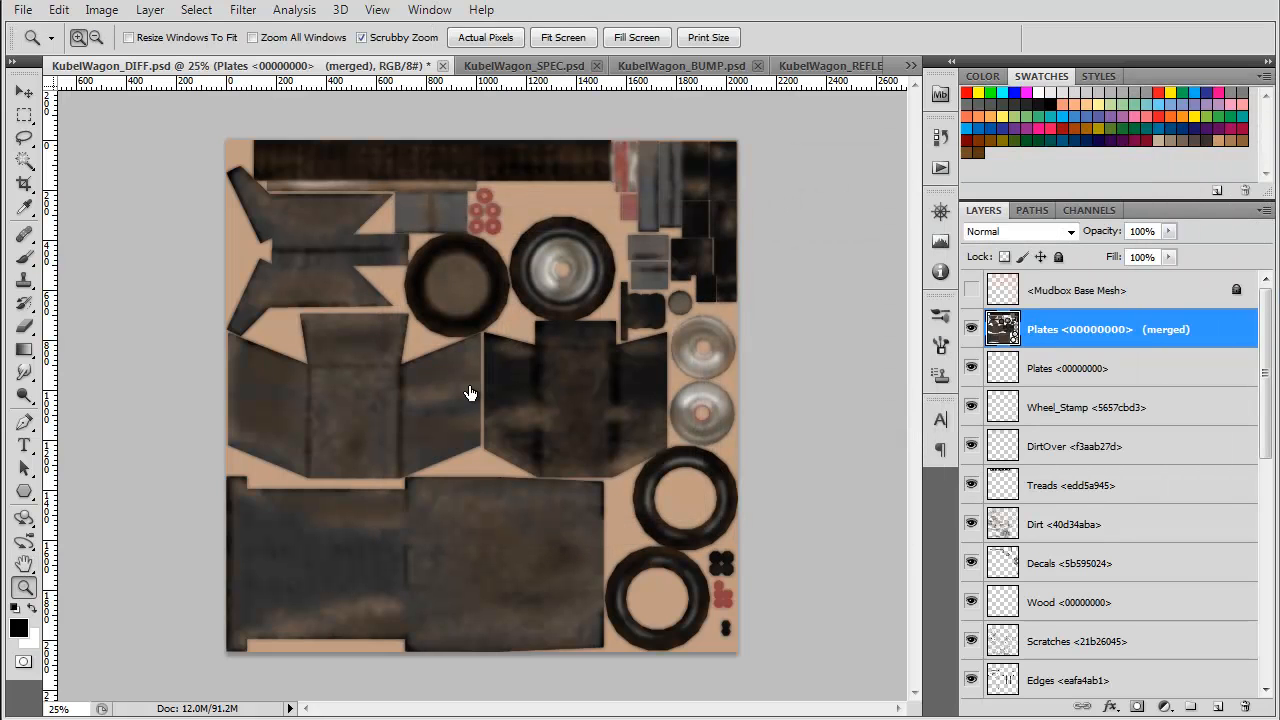
- Duplicate the blurred merged layer twice, reapplying the Gaussian Blur to each copy
key(ctrl+j)
key(ctrl+f)
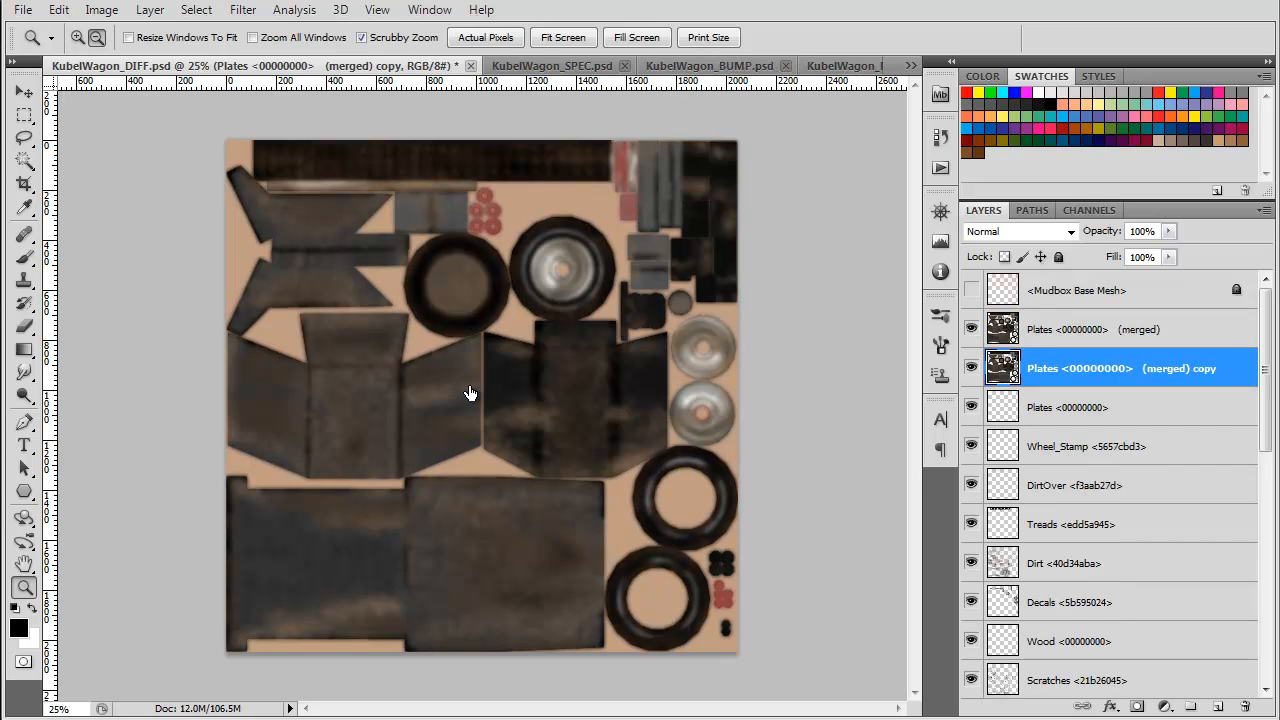
key(ctrl+j)
key(ctrl+f)
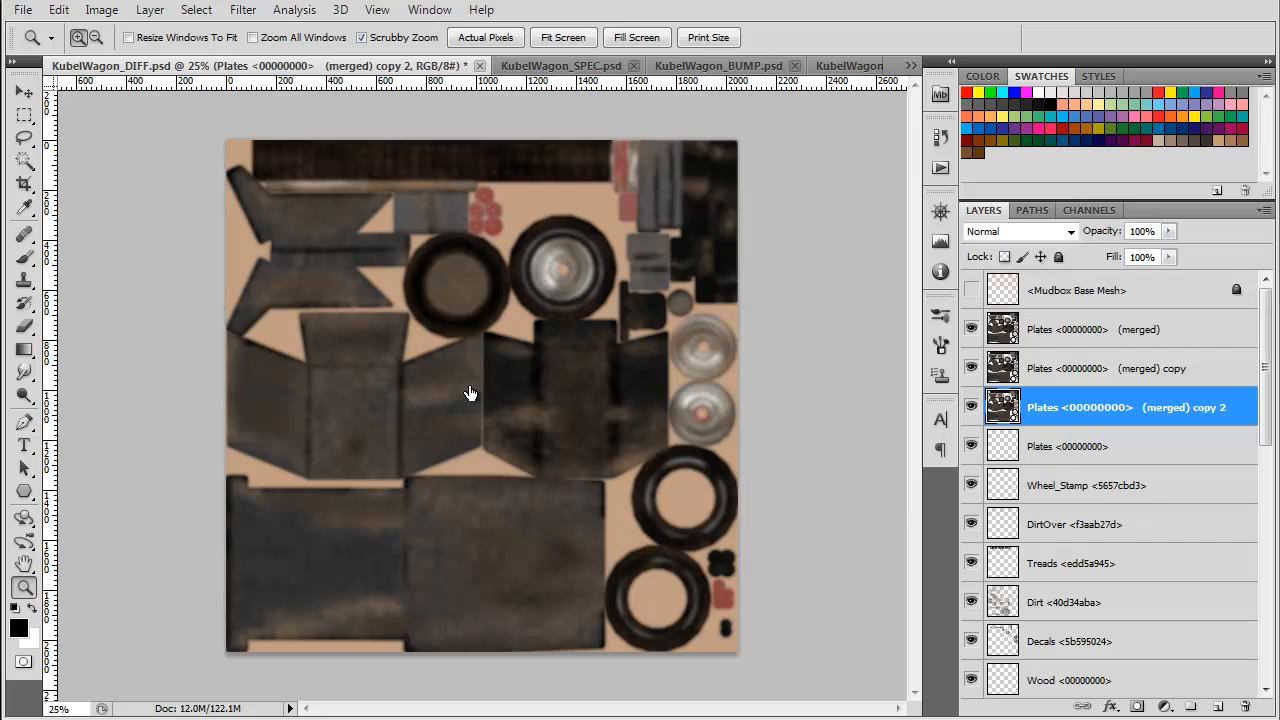
- Merge the three blurred Plates layers into one and place it beneath Base, just above the Mudbox Diffuse Background
key(alt+shift+bracketright)
key(alt+shift+bracketright)
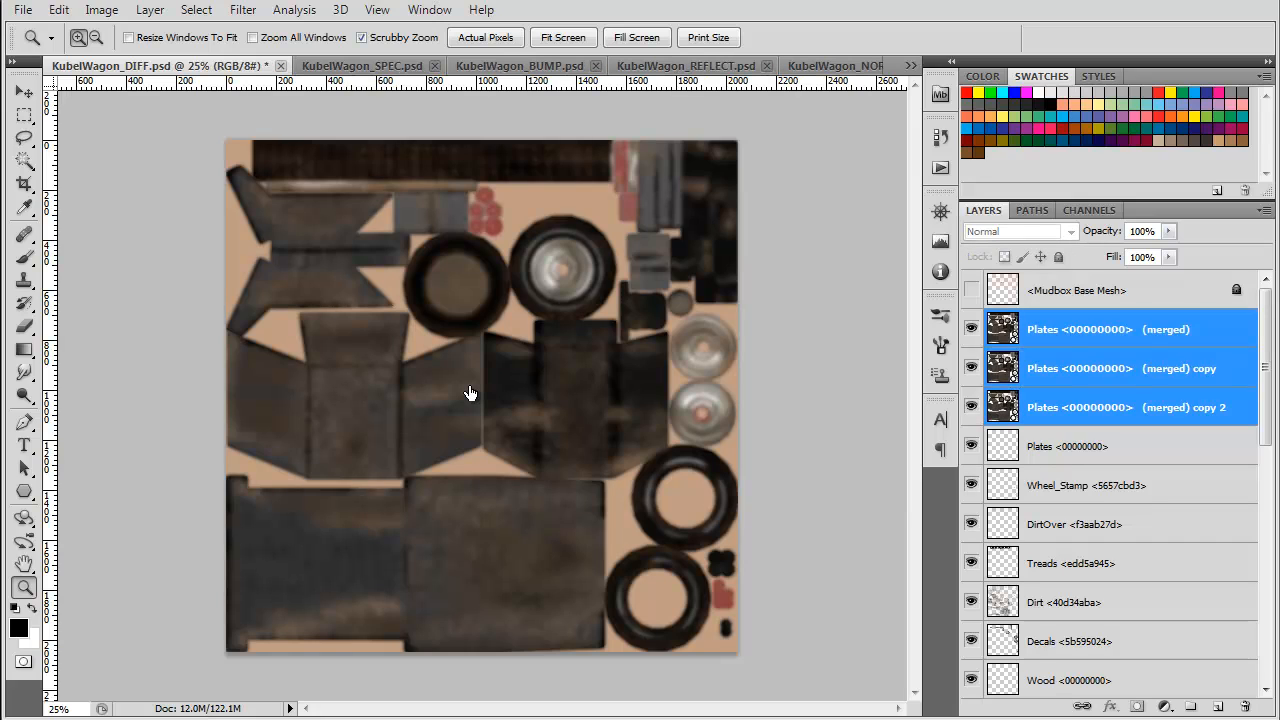
key(ctrl+e)
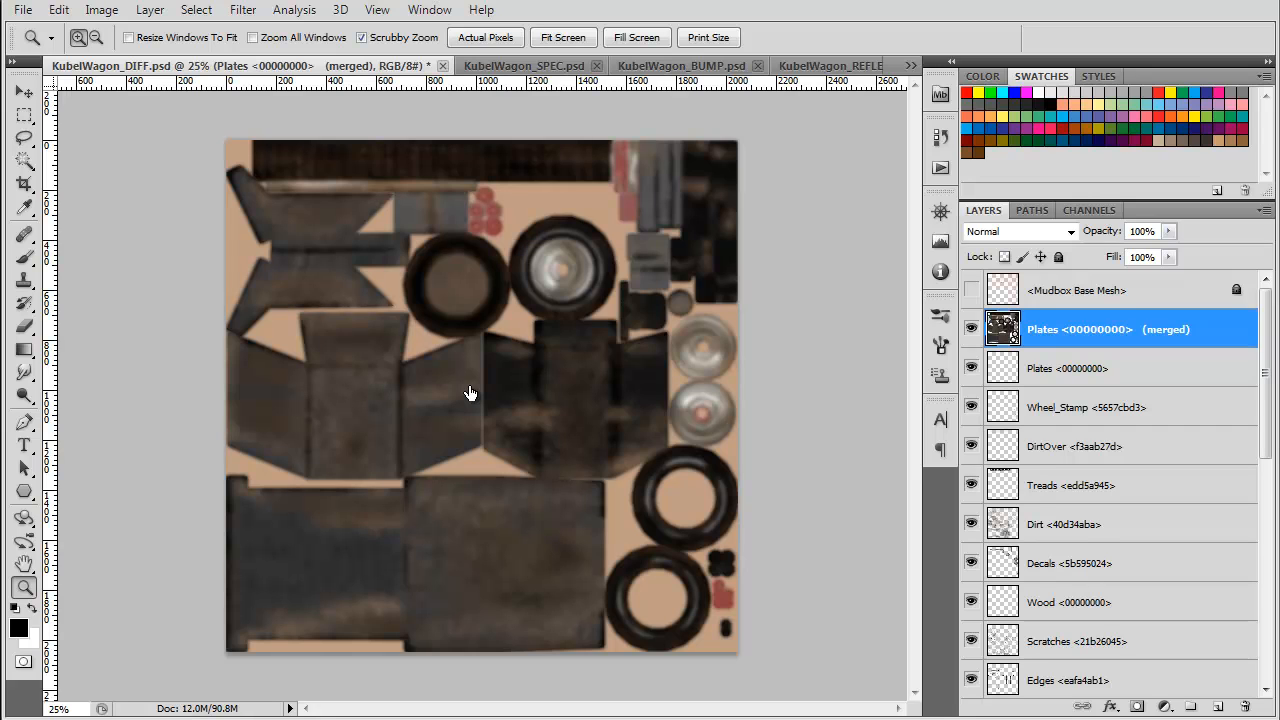
key(ctrl+shift+bracketleft)
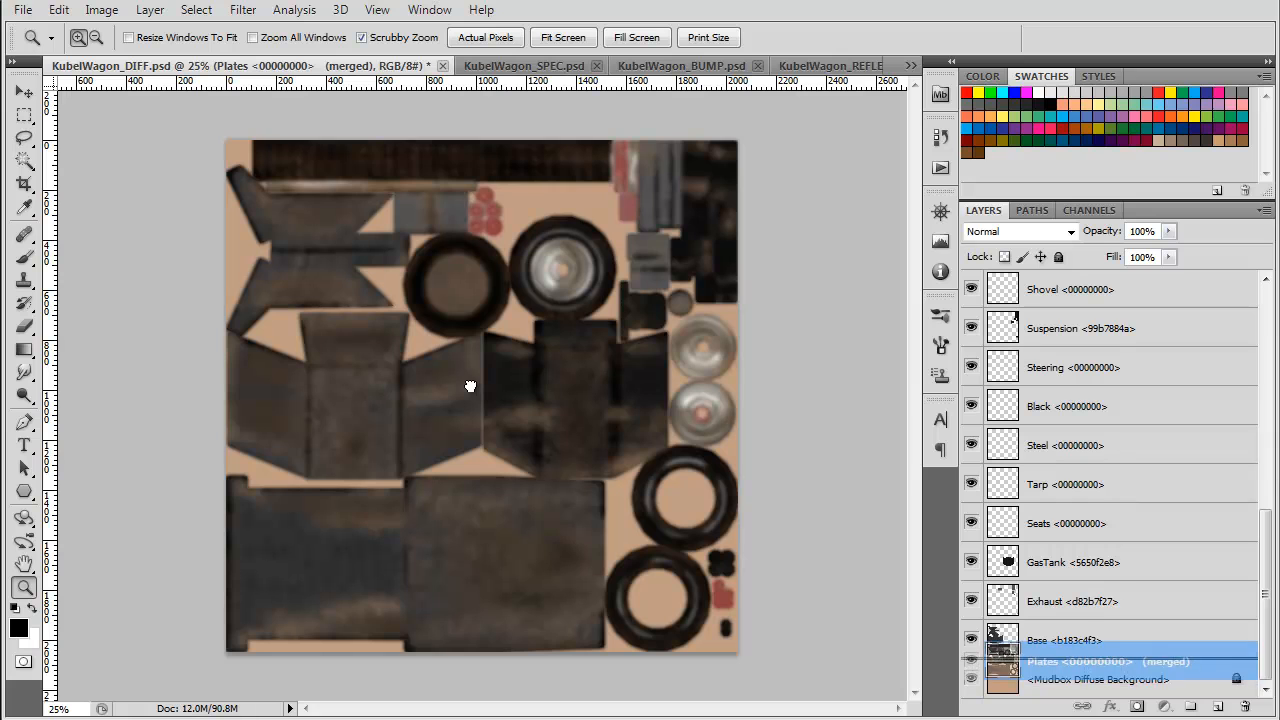
drag(470, 385, 470, 385)
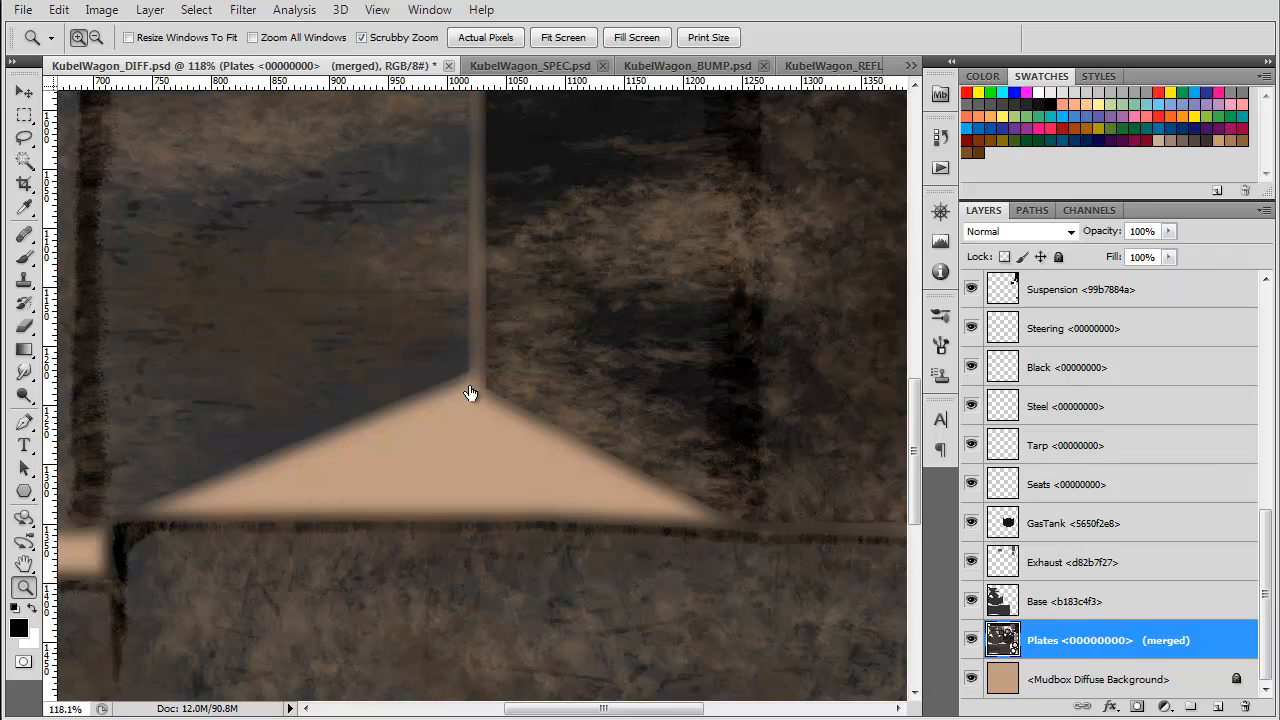
- Unlock the Mudbox Diffuse Background layer and fill it with the dark grey sampled from the Base layer
key(alt+bracketleft)
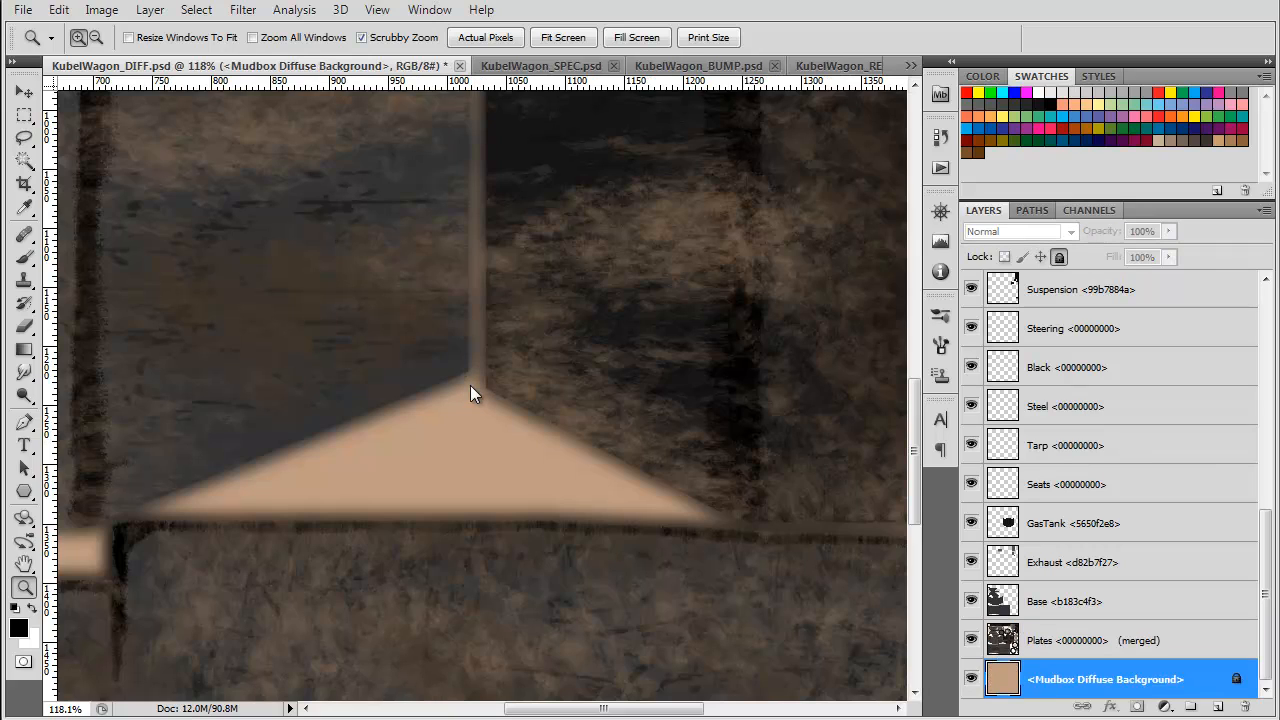
key(slash)
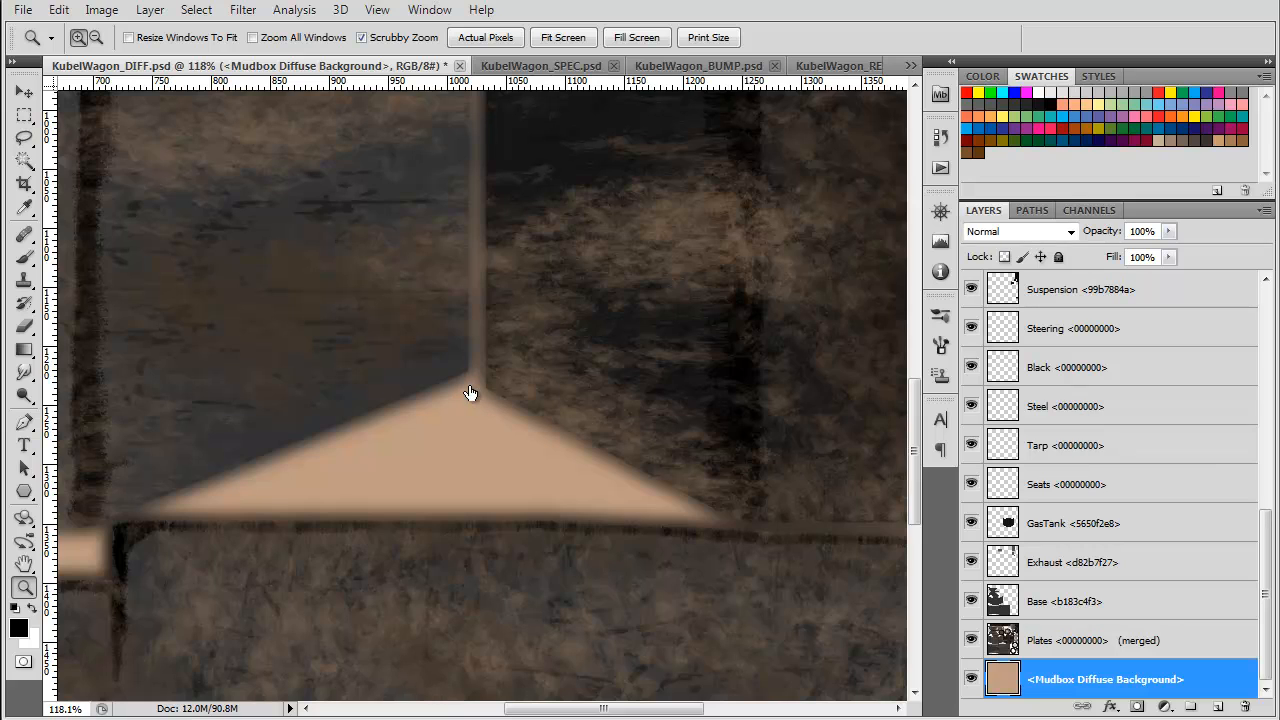
alt+click(971, 601)
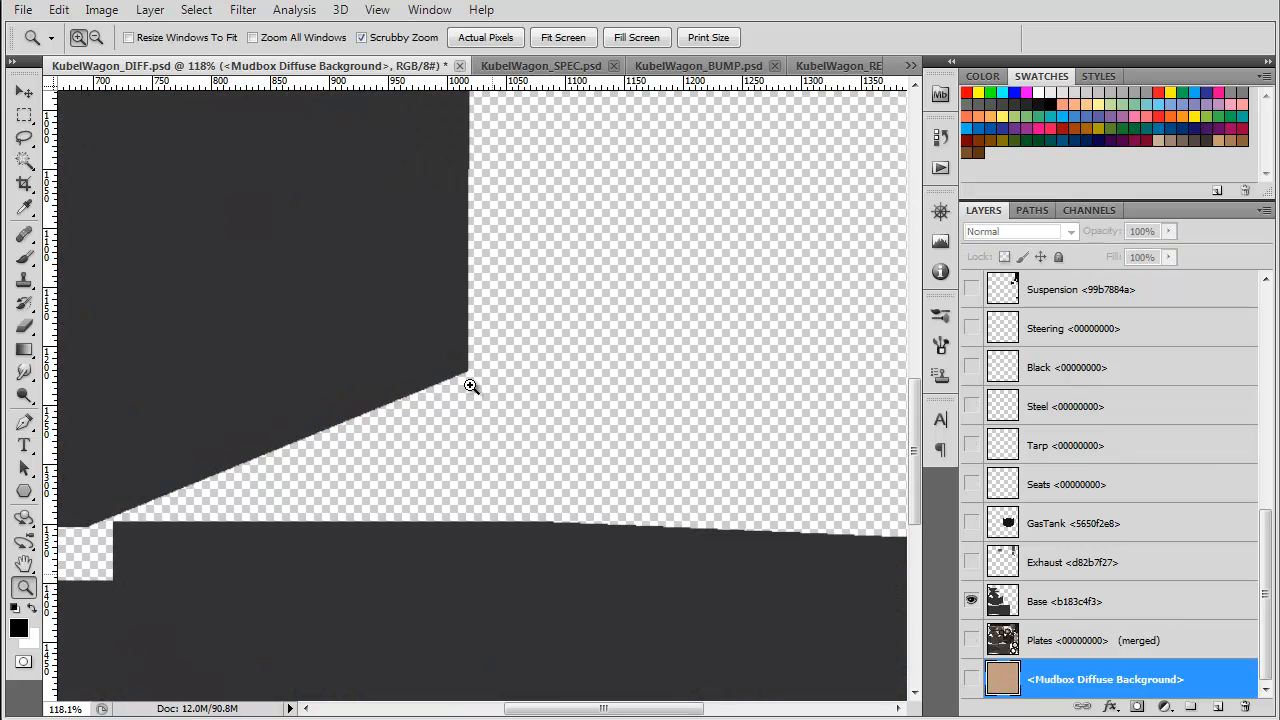
key(b)
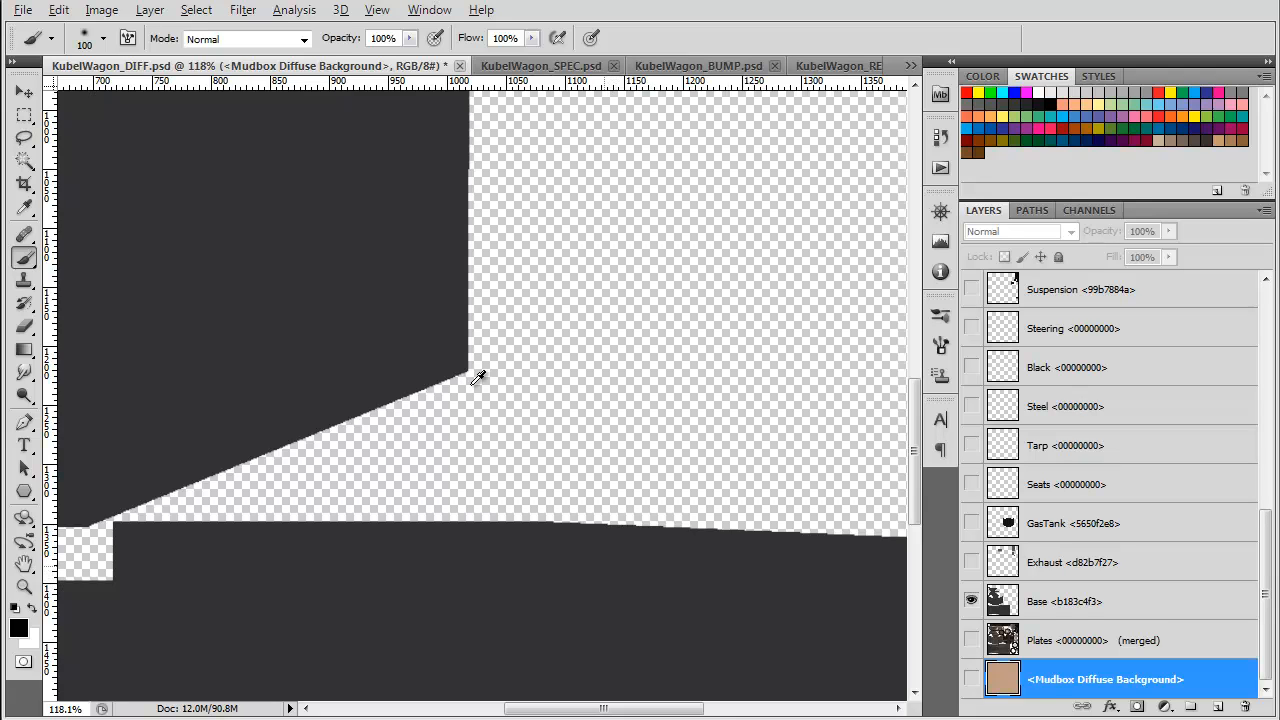
alt+click(473, 381)
key(ctrl+z)
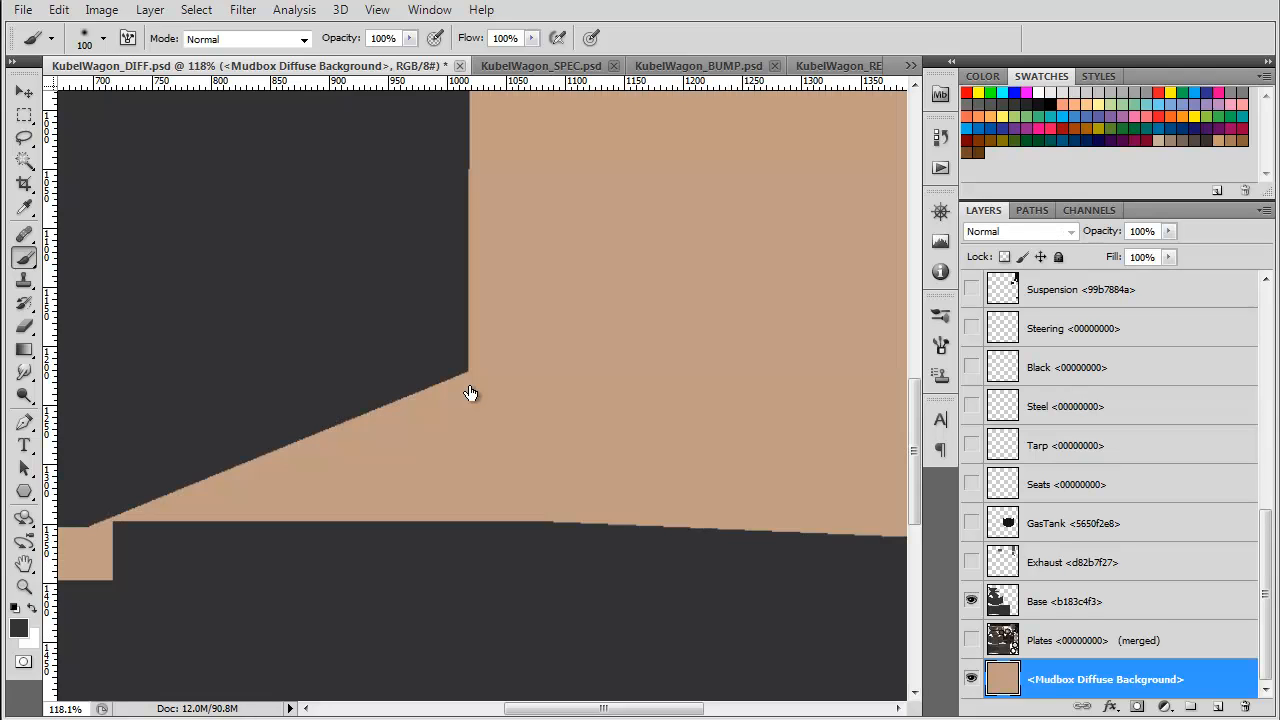
key(alt+BackSpace)
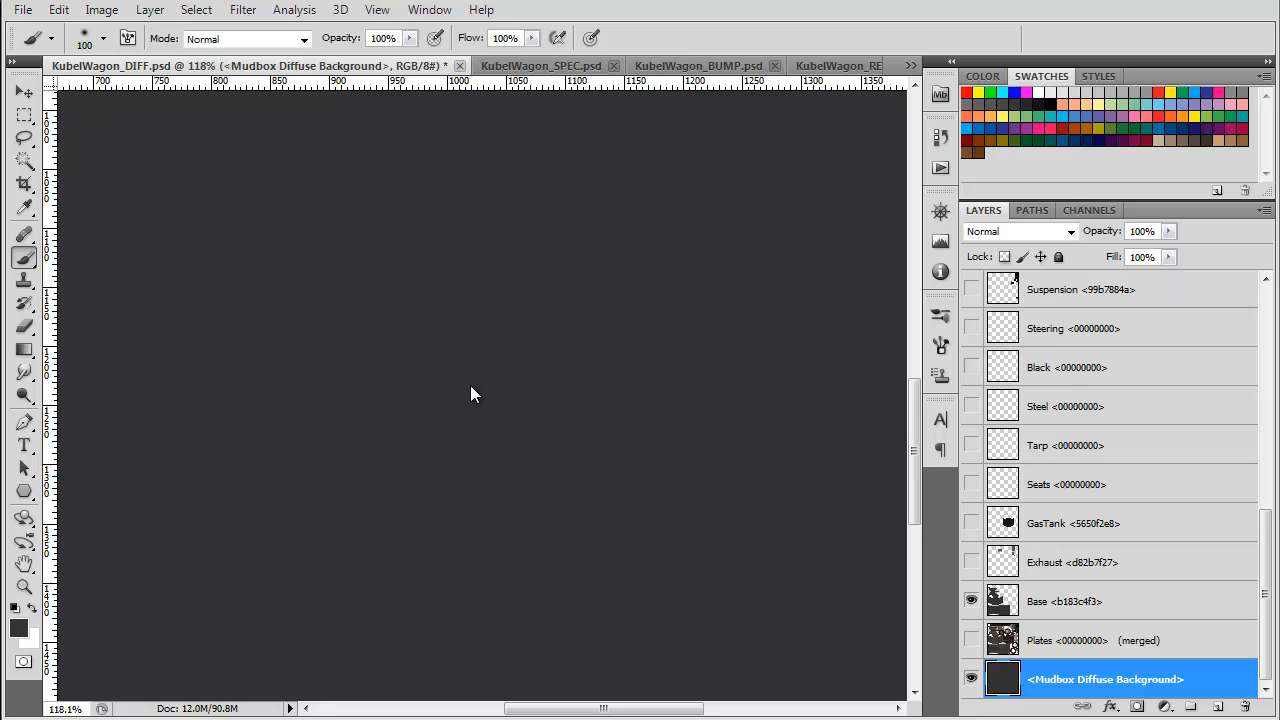
- Isolate individual layers such as GasTank and Seats, and view the merged Plates layer over the filled background
key(ctrl+z)
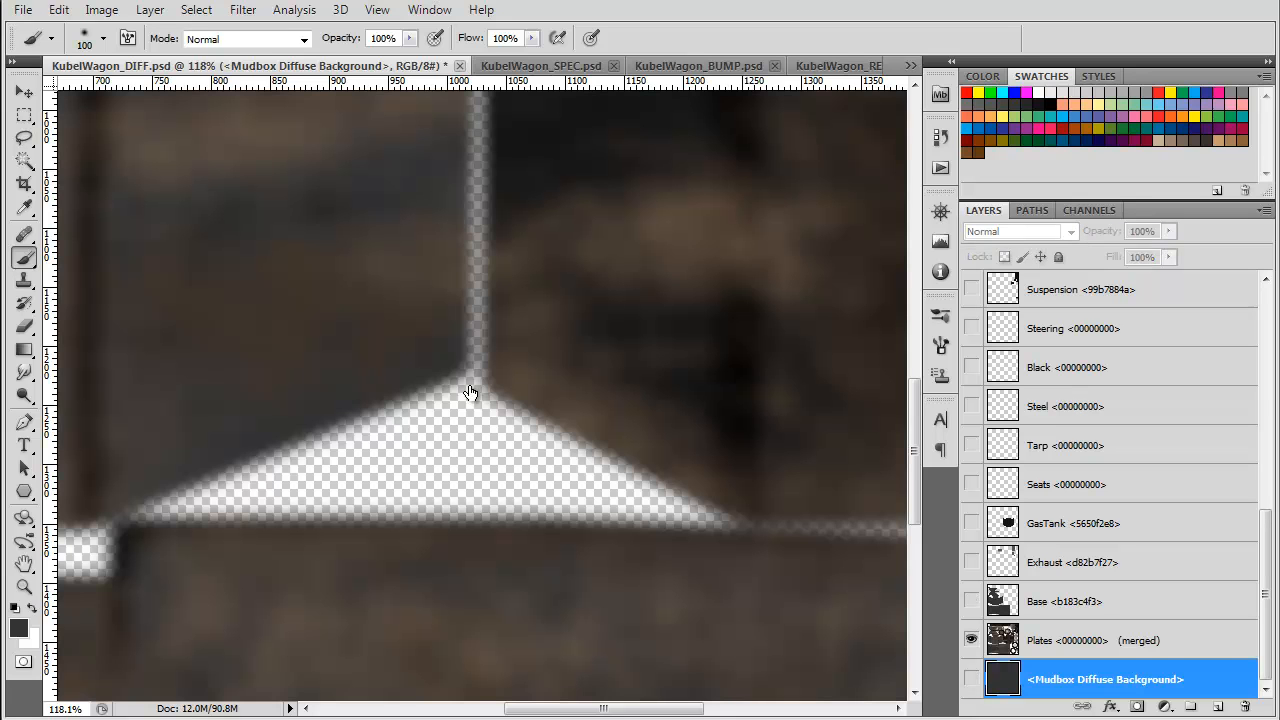
key(ctrl+alt+z)
key(ctrl+alt+z)
key(ctrl+alt+z)
key(ctrl+alt+z)
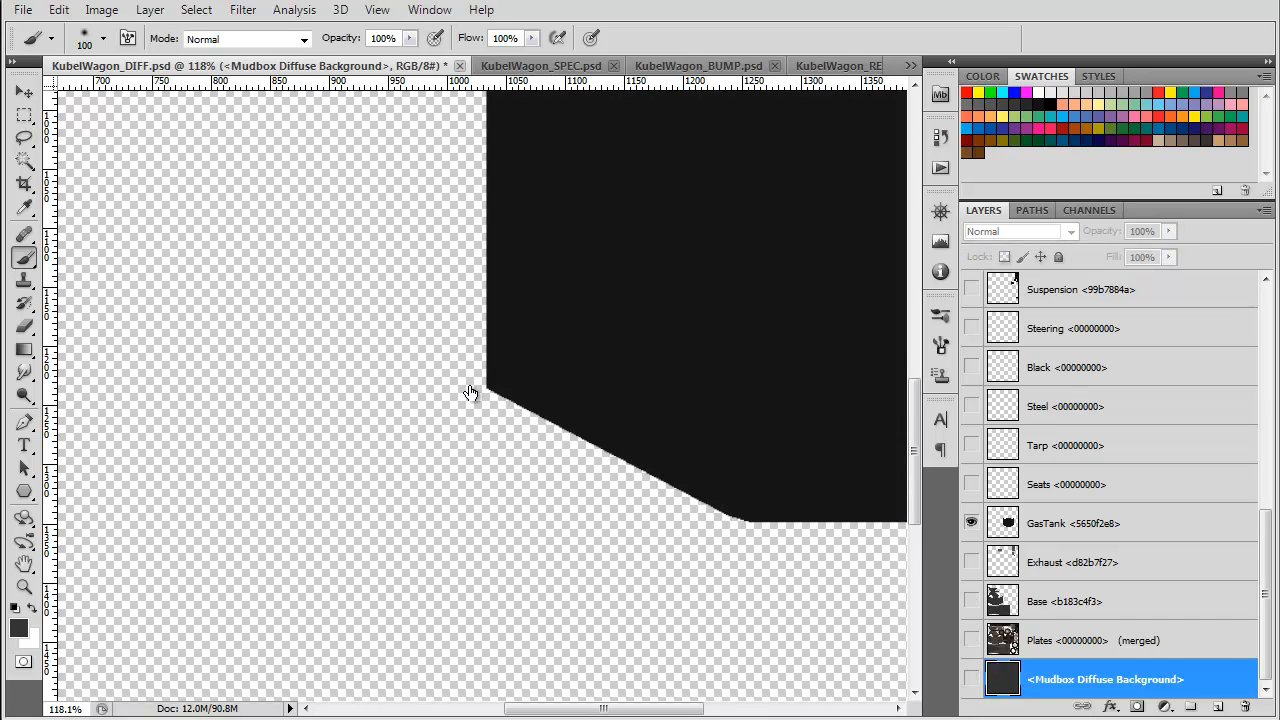
key(ctrl+alt+z)
key(ctrl+alt+z)
key(ctrl+alt+z)
key(ctrl+alt+z)
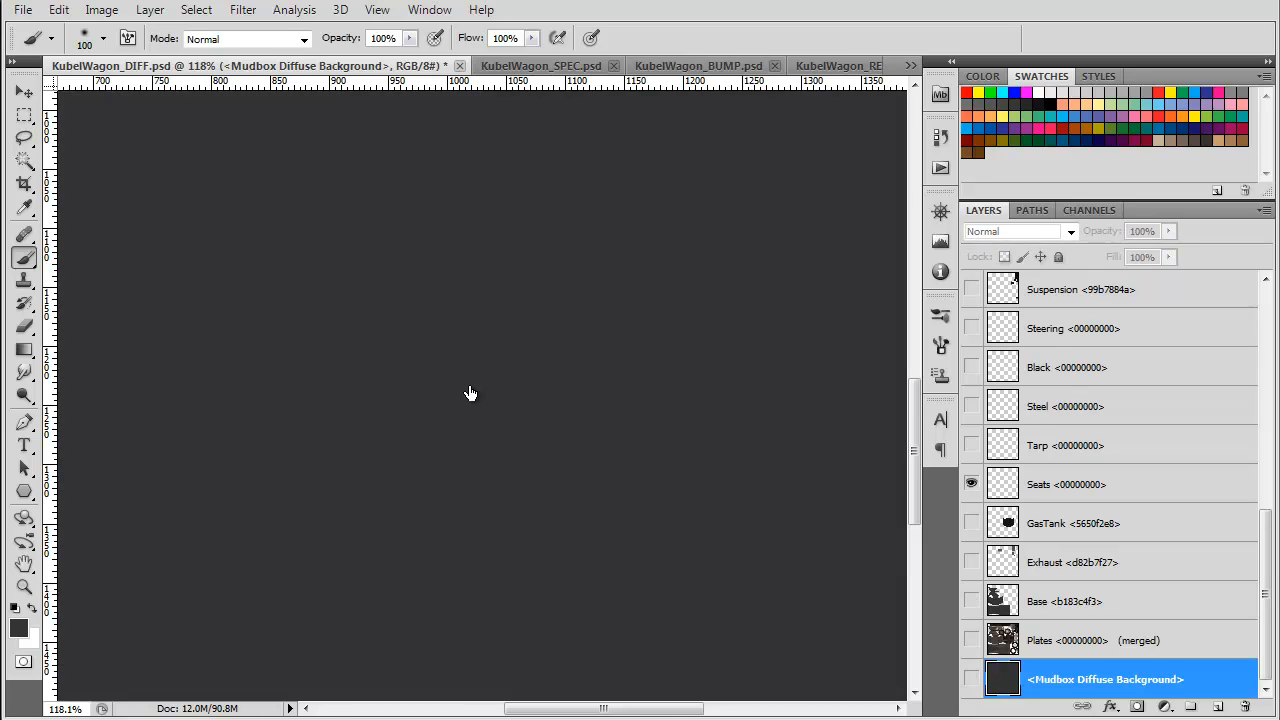
key(ctrl+alt+z)
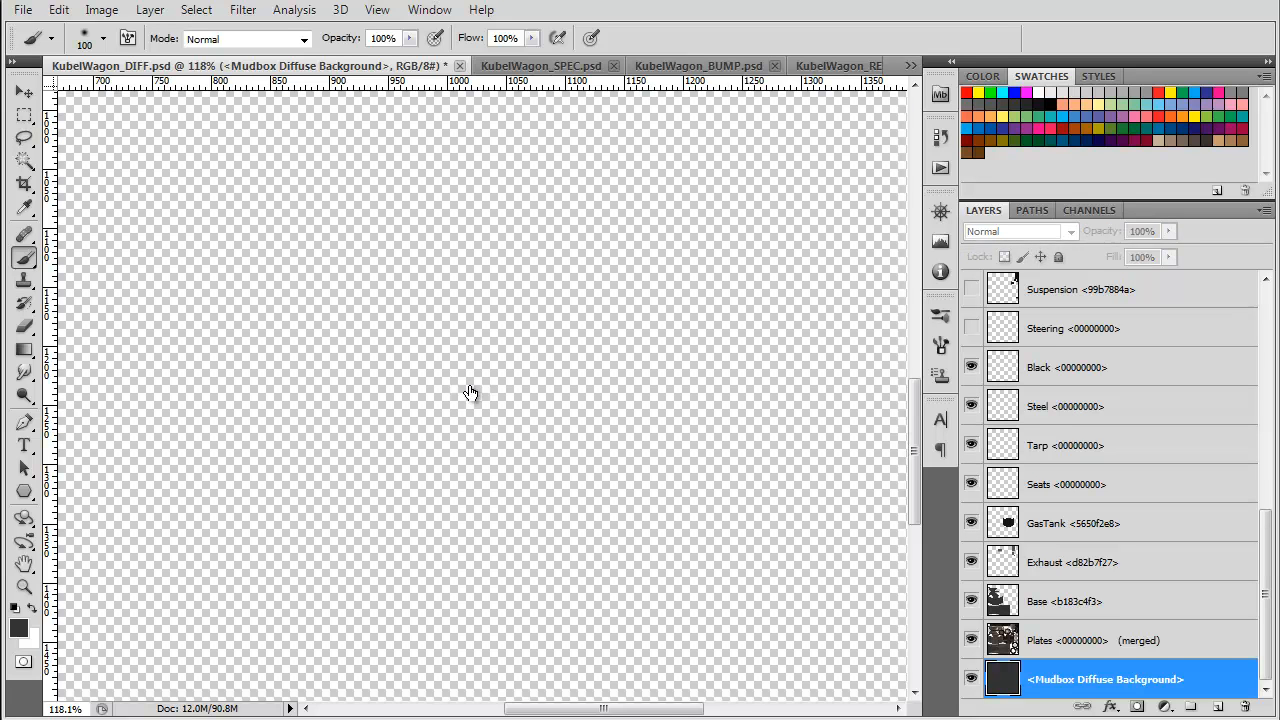
key(ctrl+alt+z)
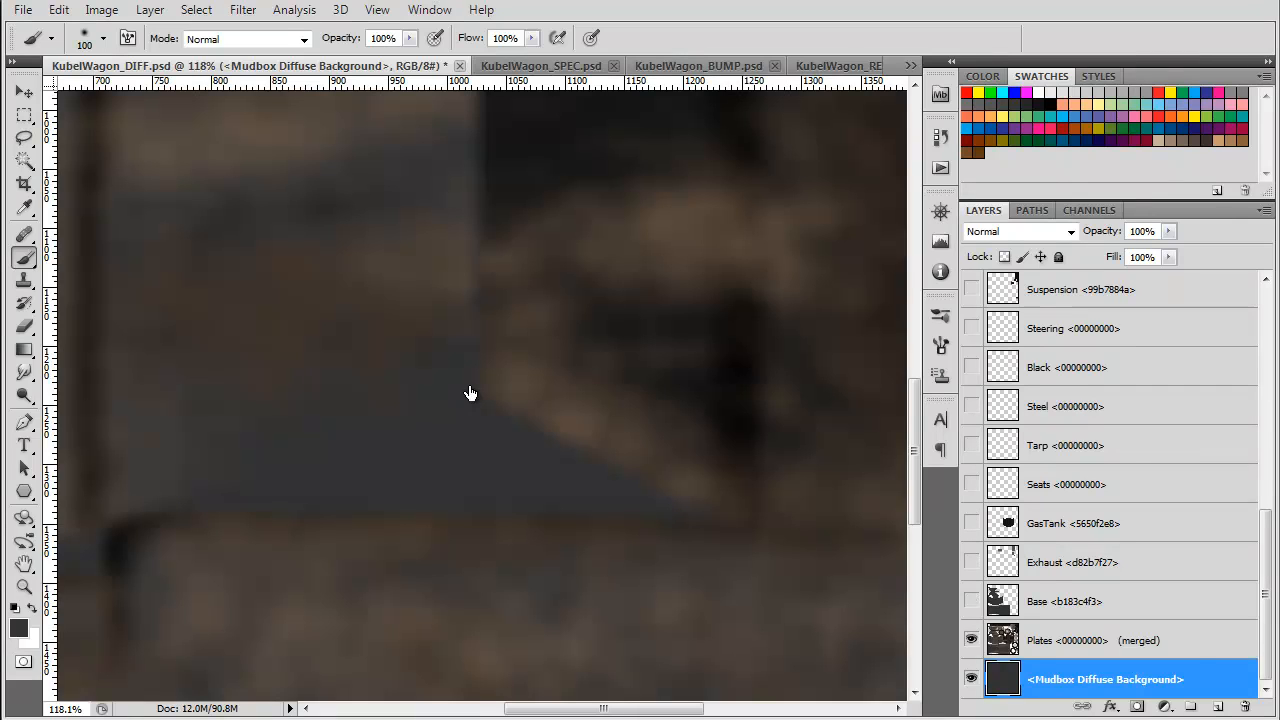
- Make all layers visible again, including Exhaust, and hide only the Mudbox Base Mesh layer
right_click(977, 564)
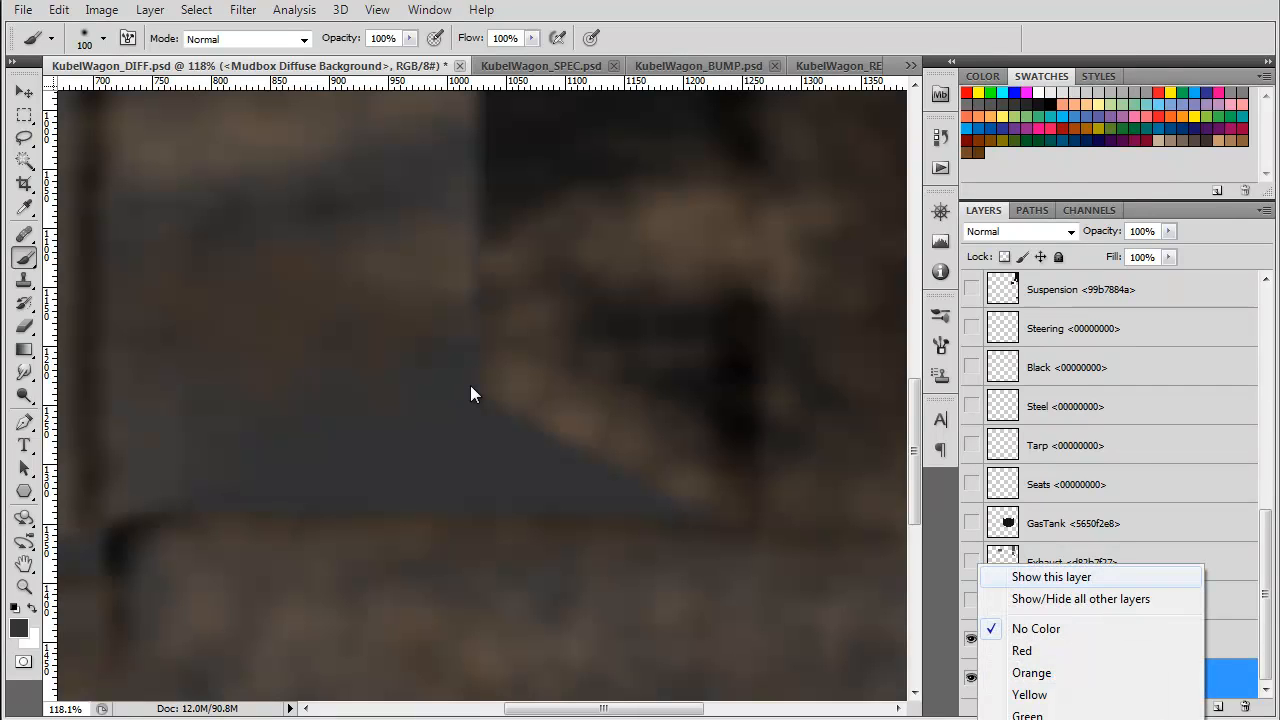
click(1040, 599)
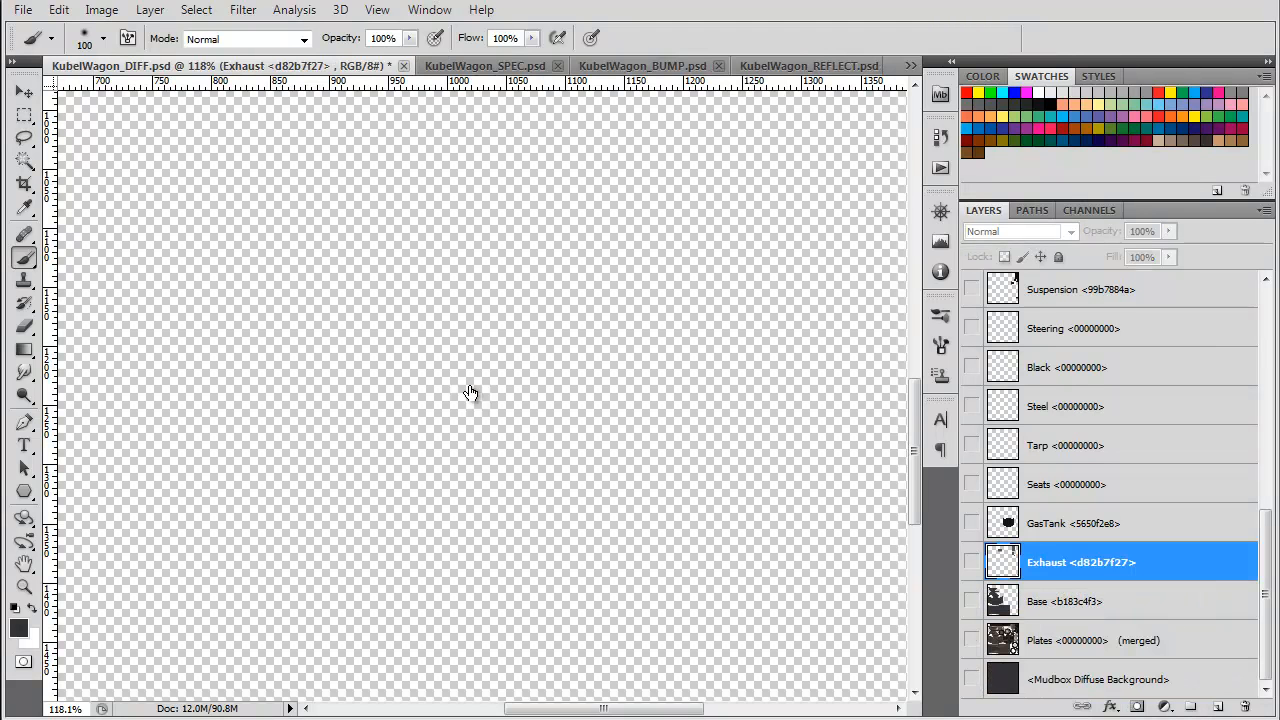
right_click(977, 564)
click(1040, 599)
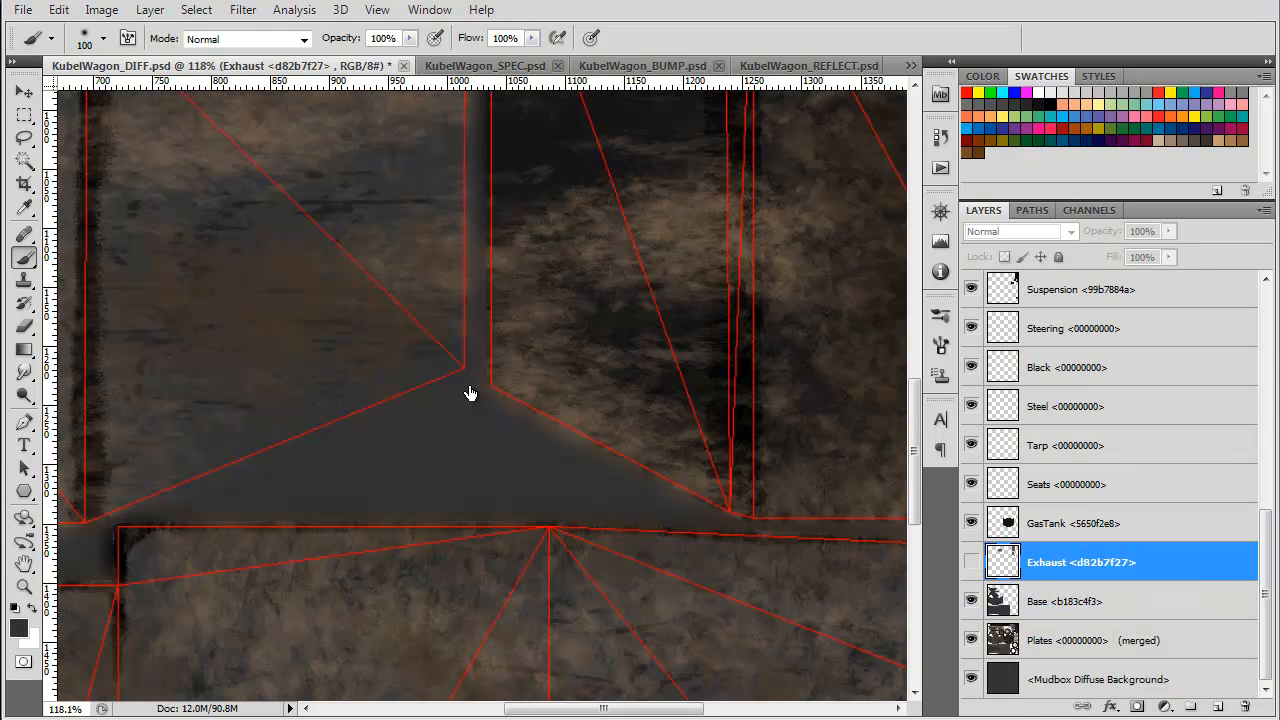
click(972, 562)
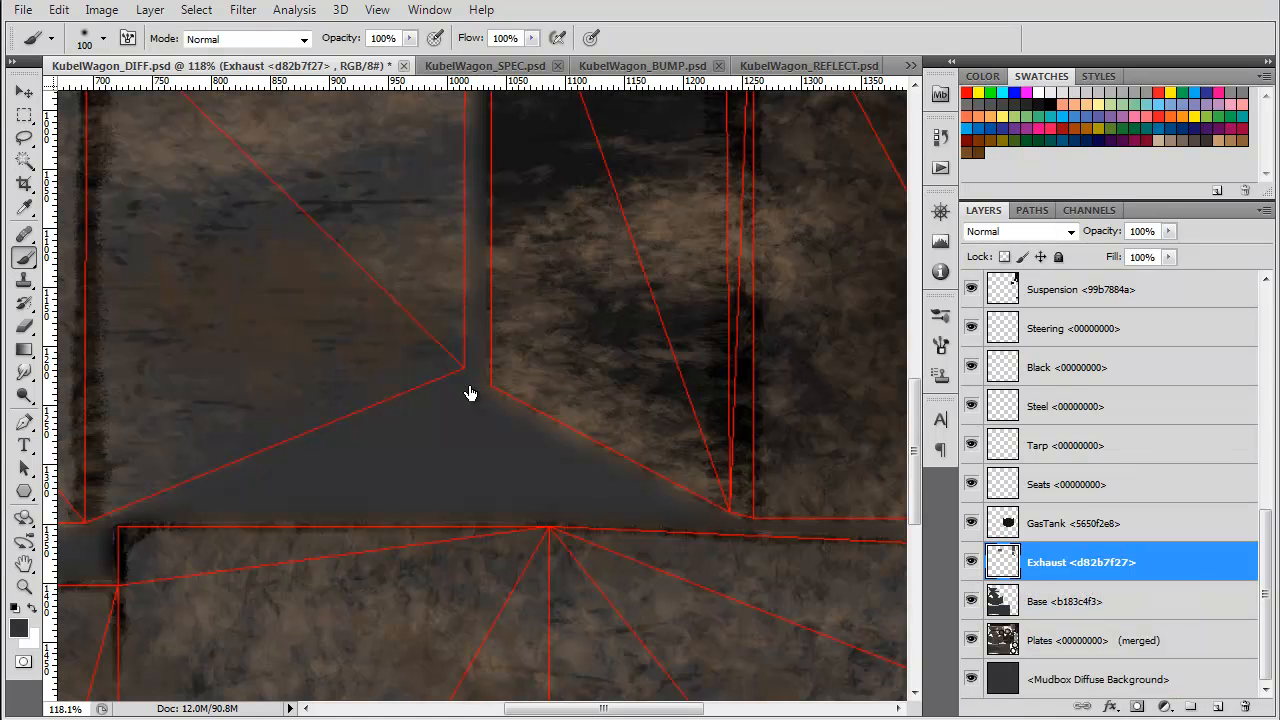
scroll(1110, 480, up, 6)
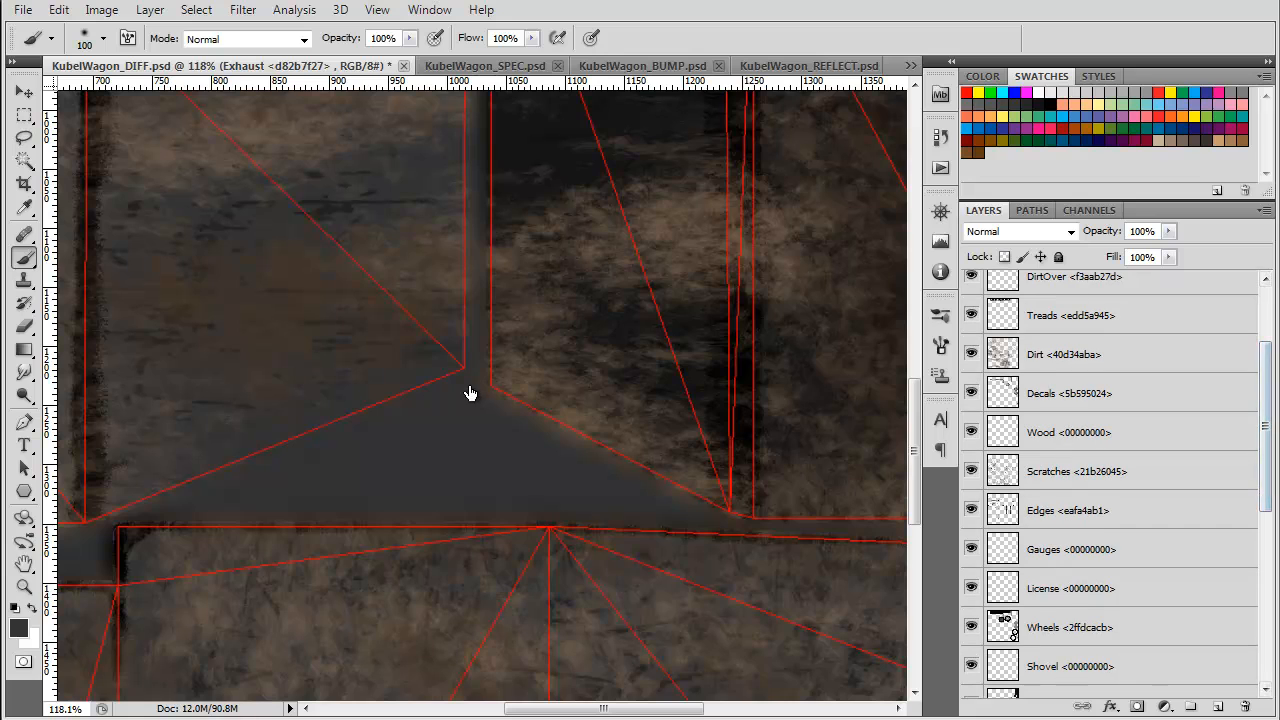
scroll(1110, 480, up, 3)
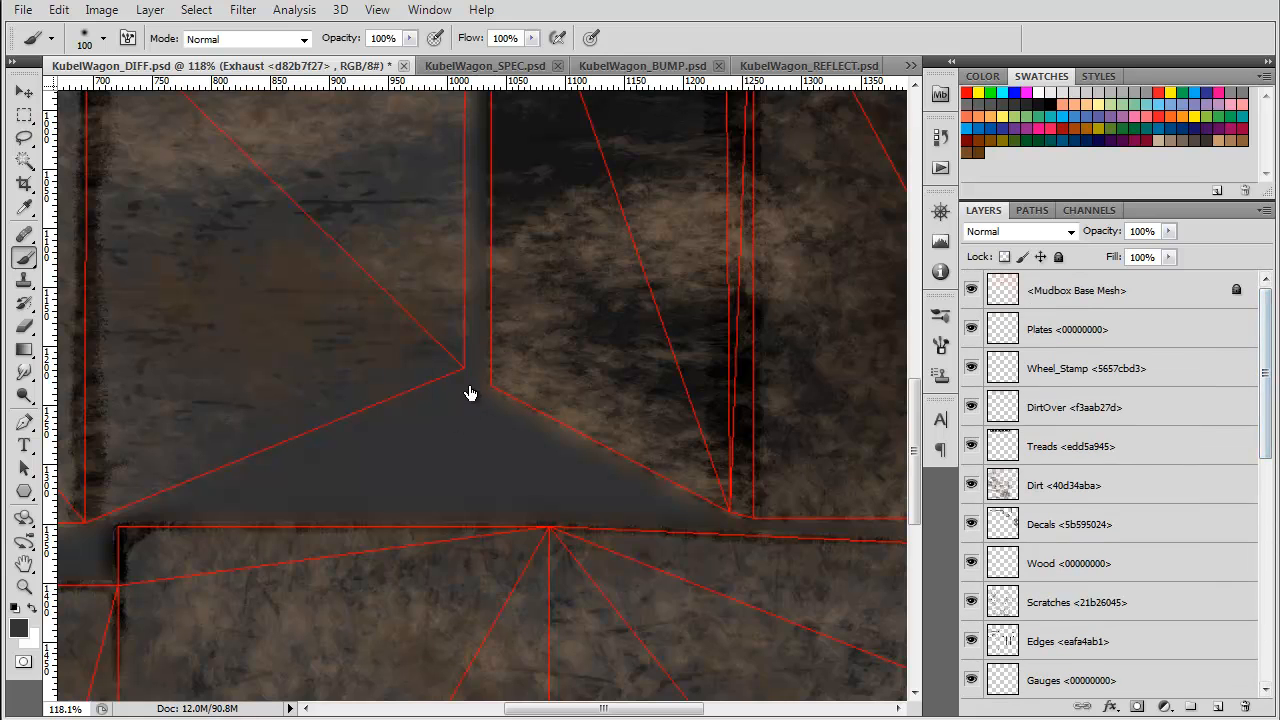
click(971, 290)
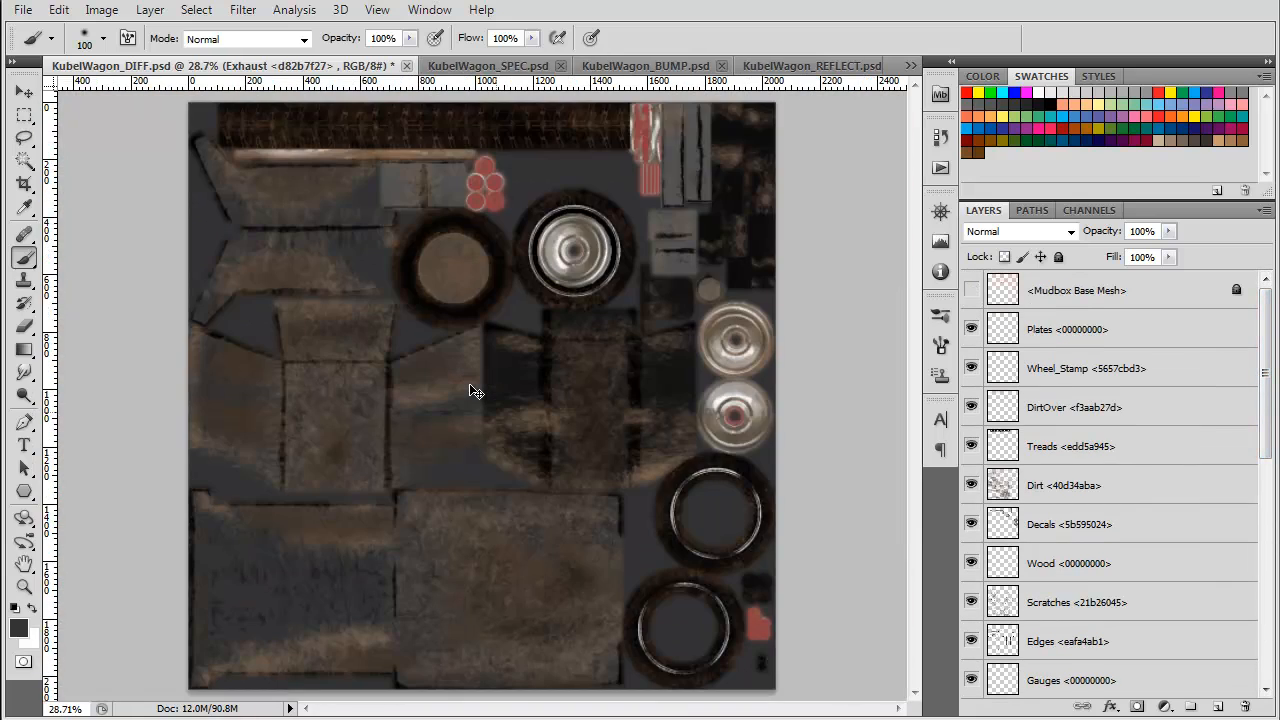
key(ctrl+0)
- In KubelWagon_SPEC.psd, hide the Mudbox Base Mesh layer, and fill the unlocked Mudbox Specular Background with black
key(ctrl+Tab)
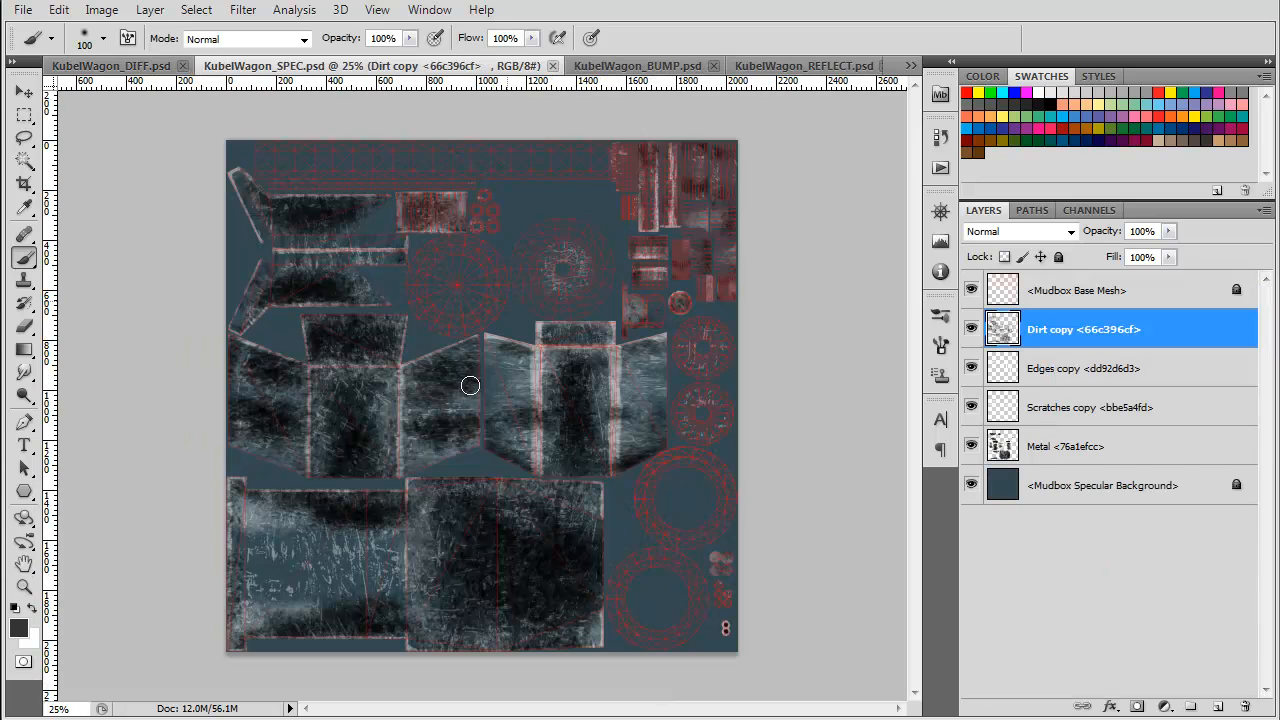
click(971, 290)
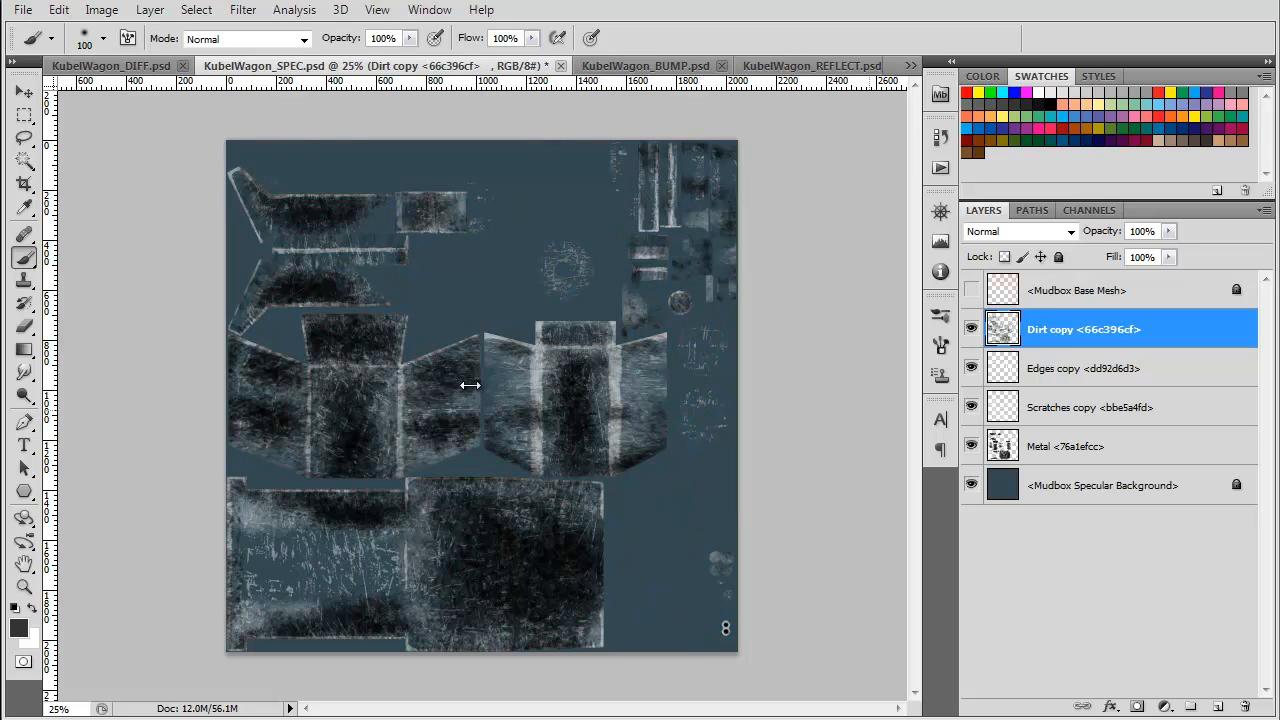
click(1120, 485)
click(1059, 257)
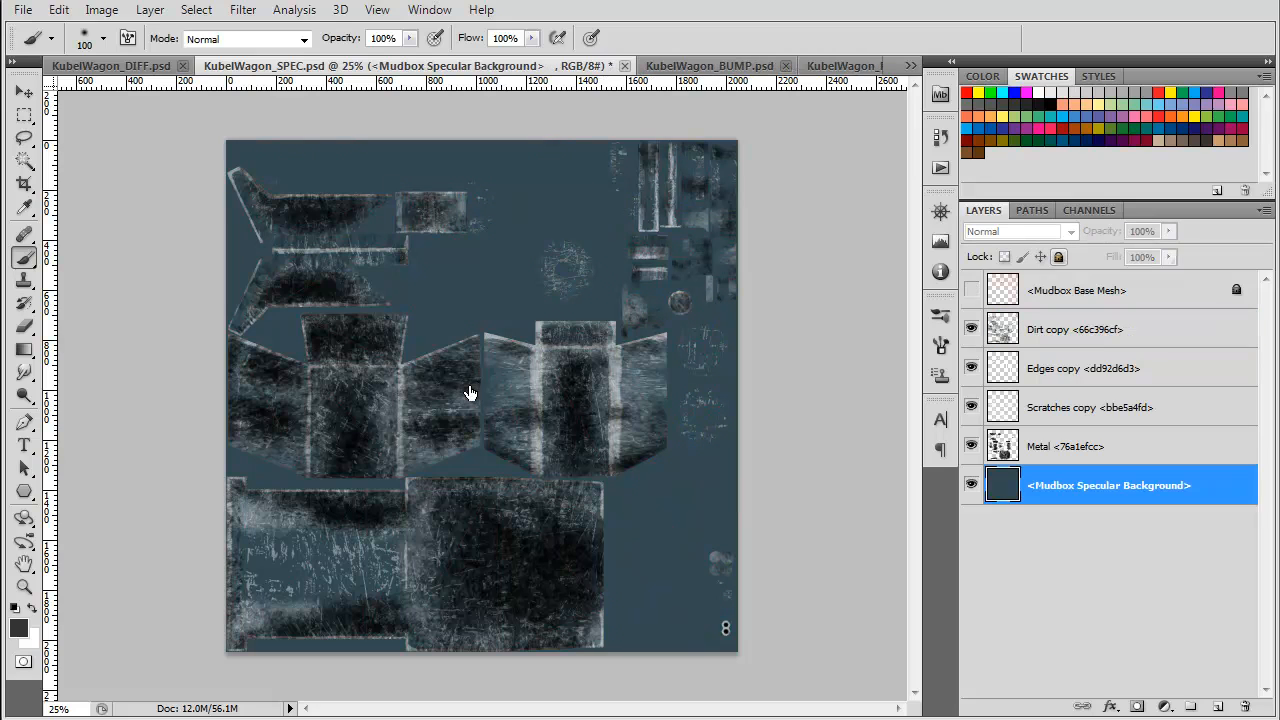
key(d)
key(alt+BackSpace)
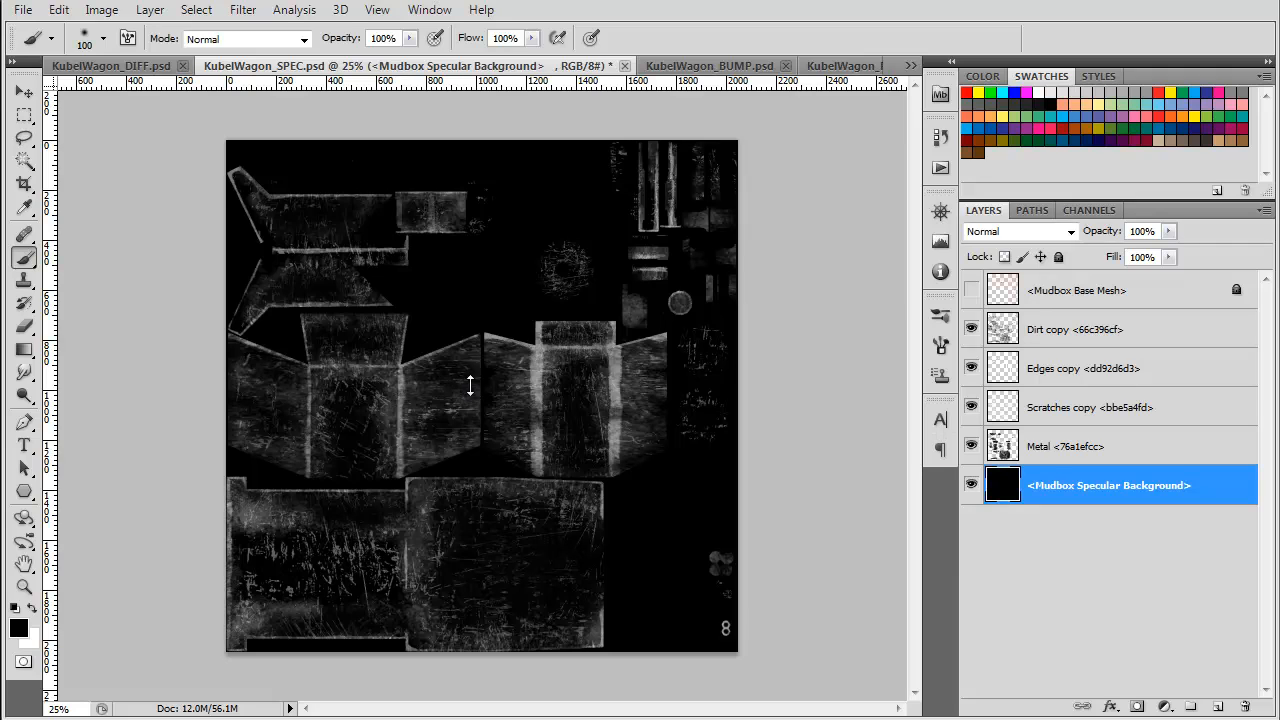
- Load the RGB luminosity of KubelWagon_SPEC.psd as a selection and transfer that selection, aligned to the canvas, into KubelWagon_DIFF.psd
click(1090, 210)
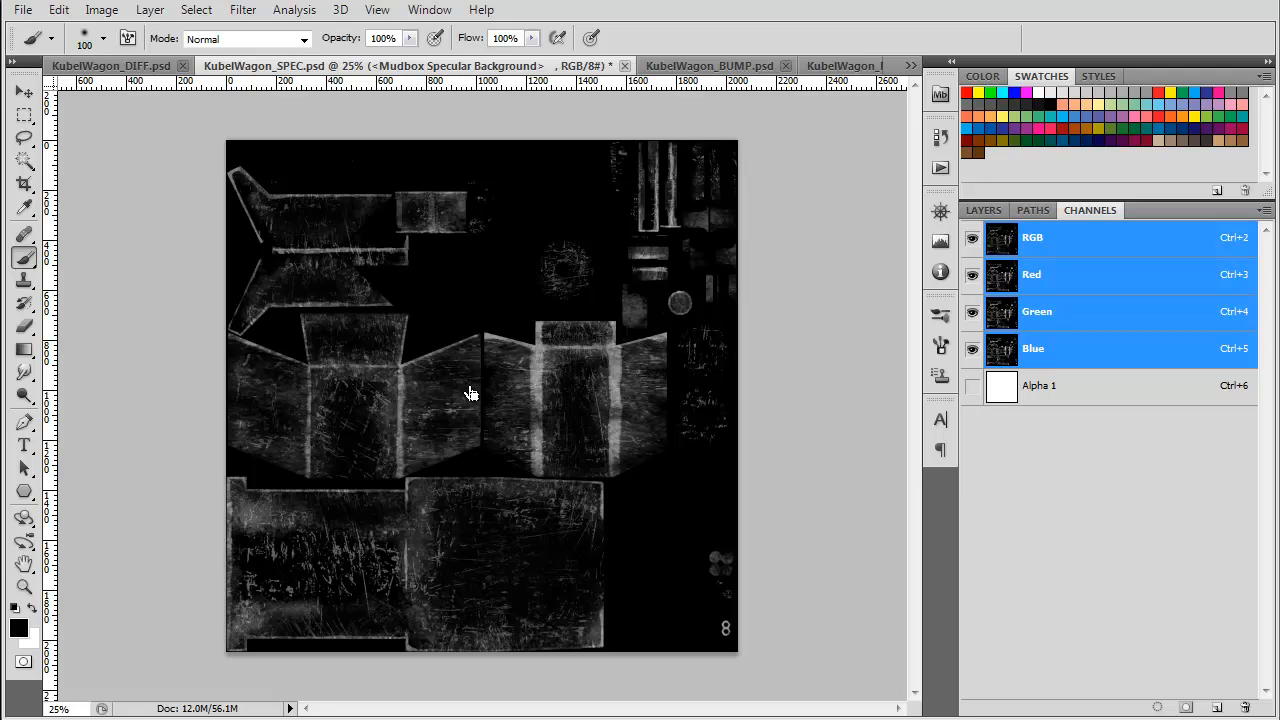
key(ctrl+alt+2)
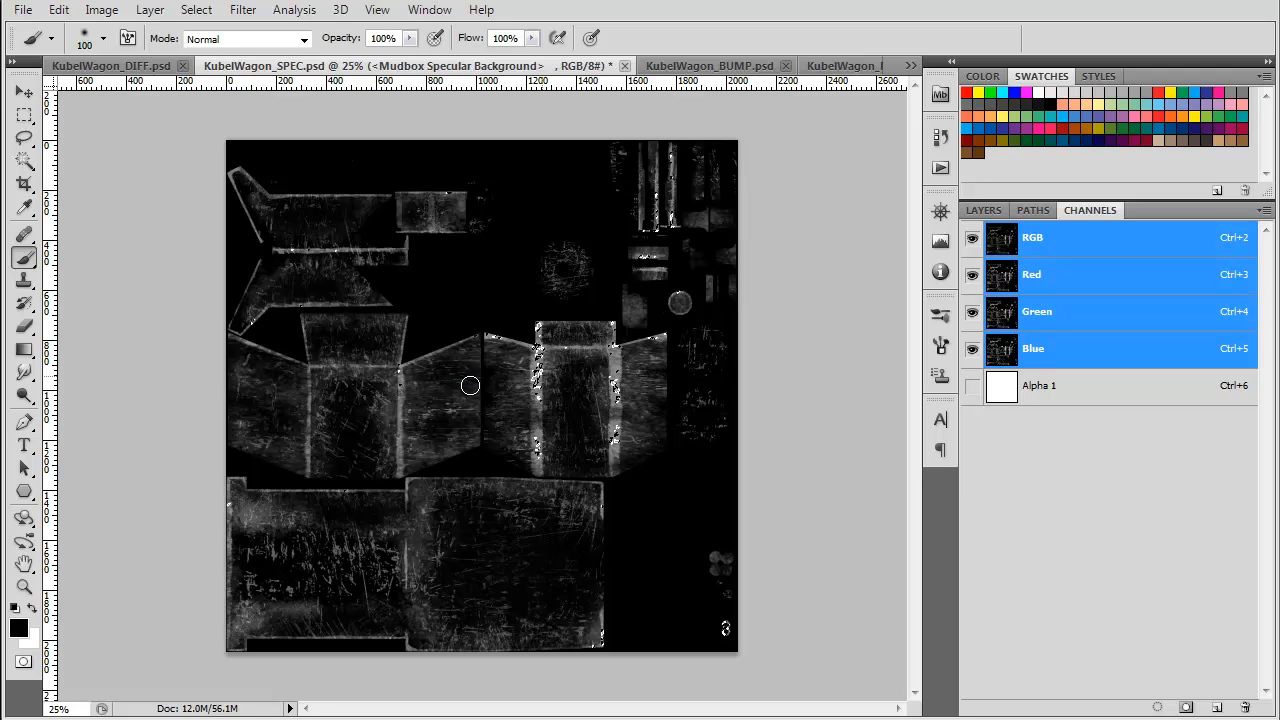
key(m)
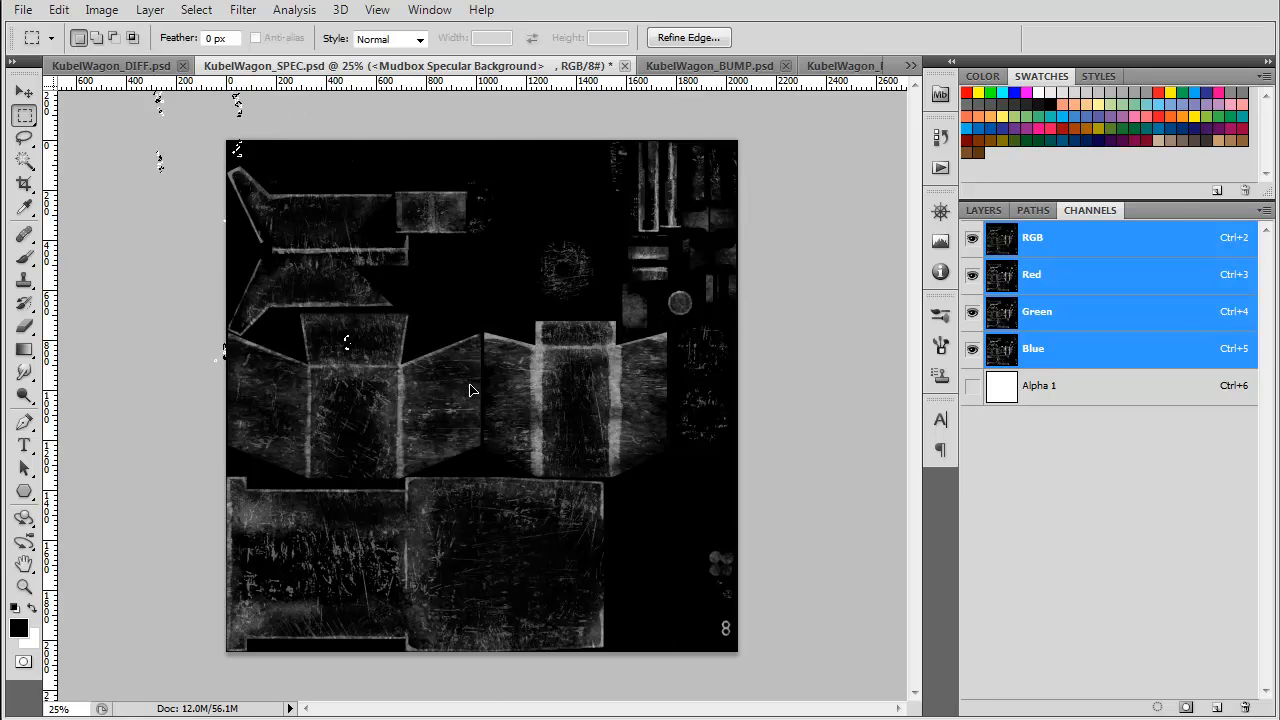
key(ctrl+shift+Tab)
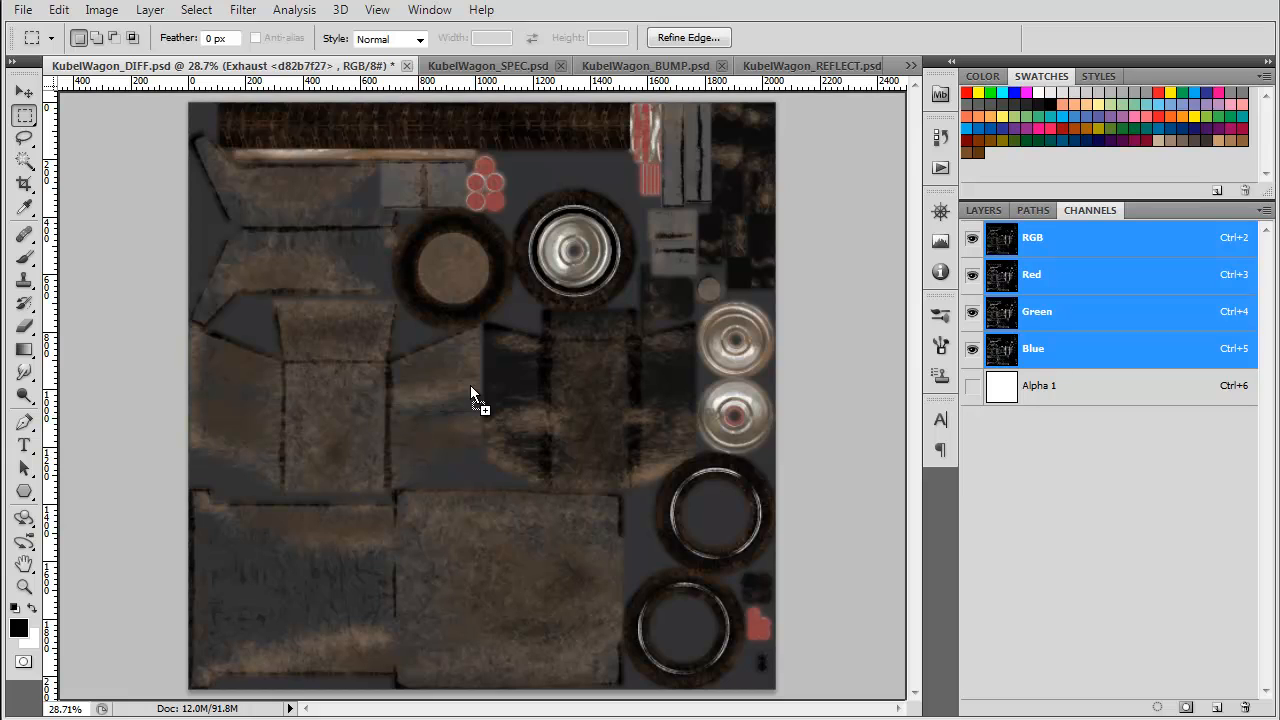
drag(470, 385, 470, 386)
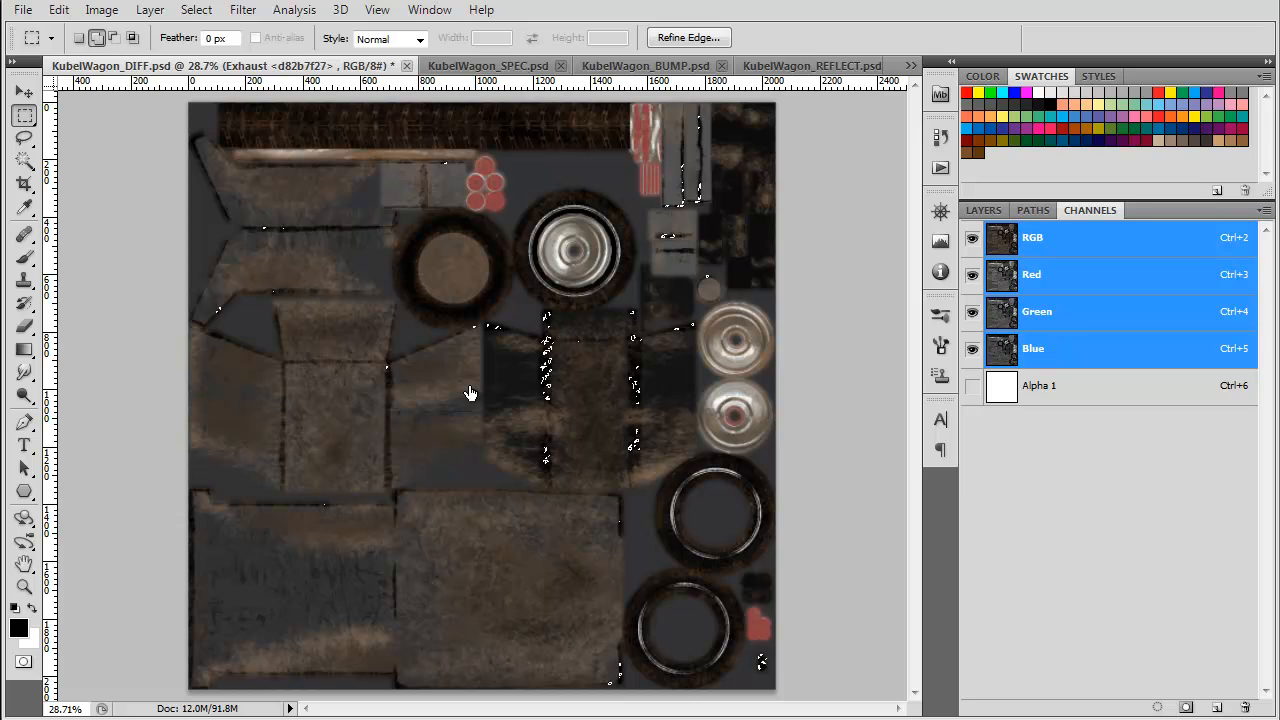
- Replace the Alpha 1 channel of KubelWagon_DIFF.psd with one saved from the specular selection, display it, and deselect
drag(1100, 386, 1245, 707)
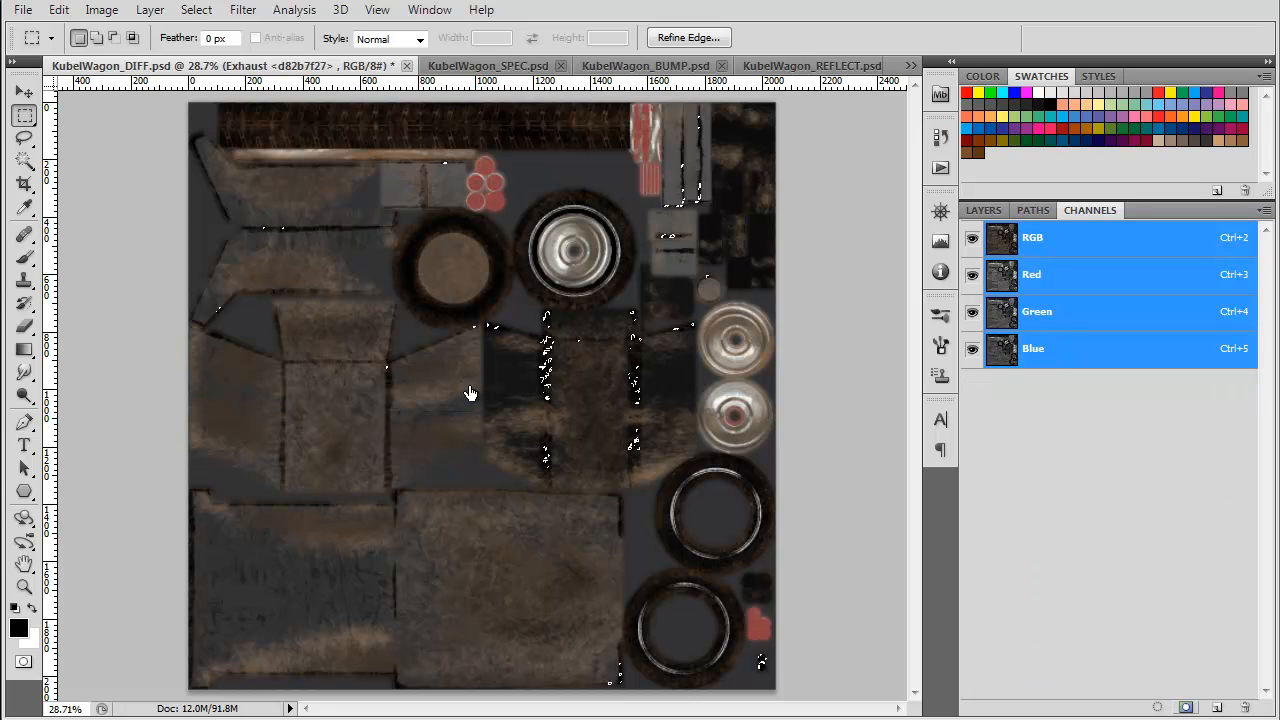
key(ctrl+z)
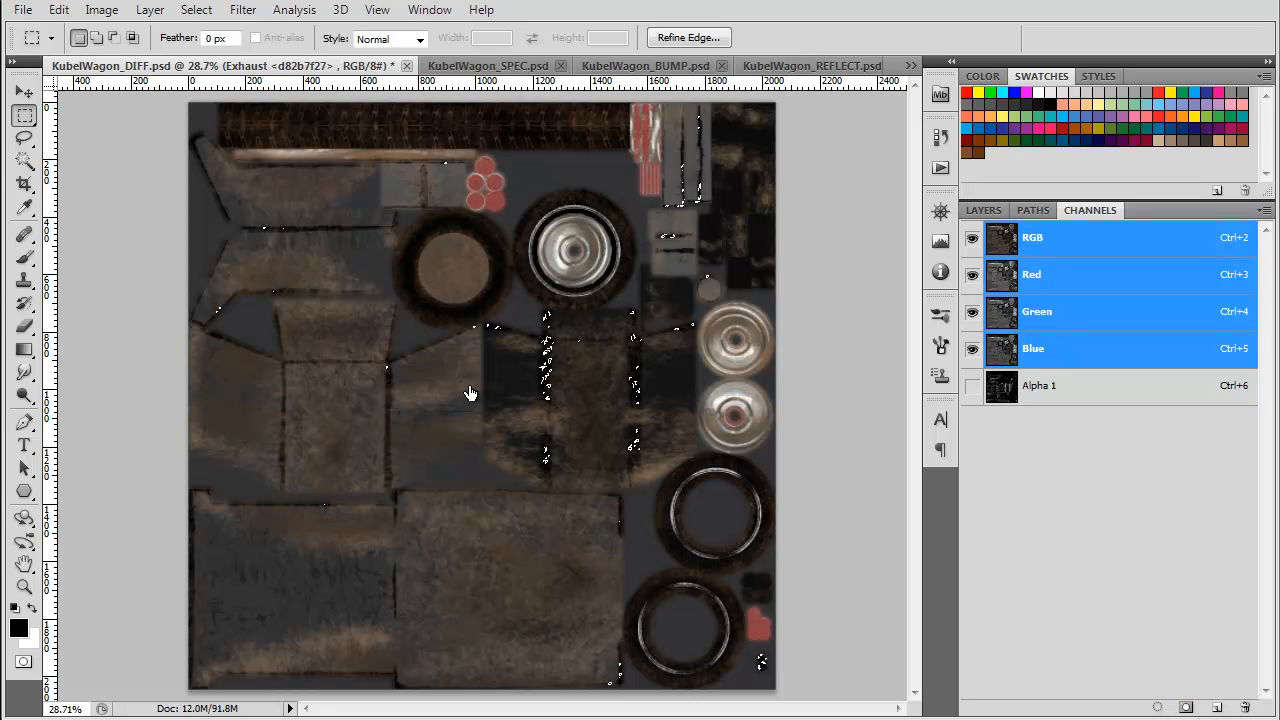
key(ctrl+6)
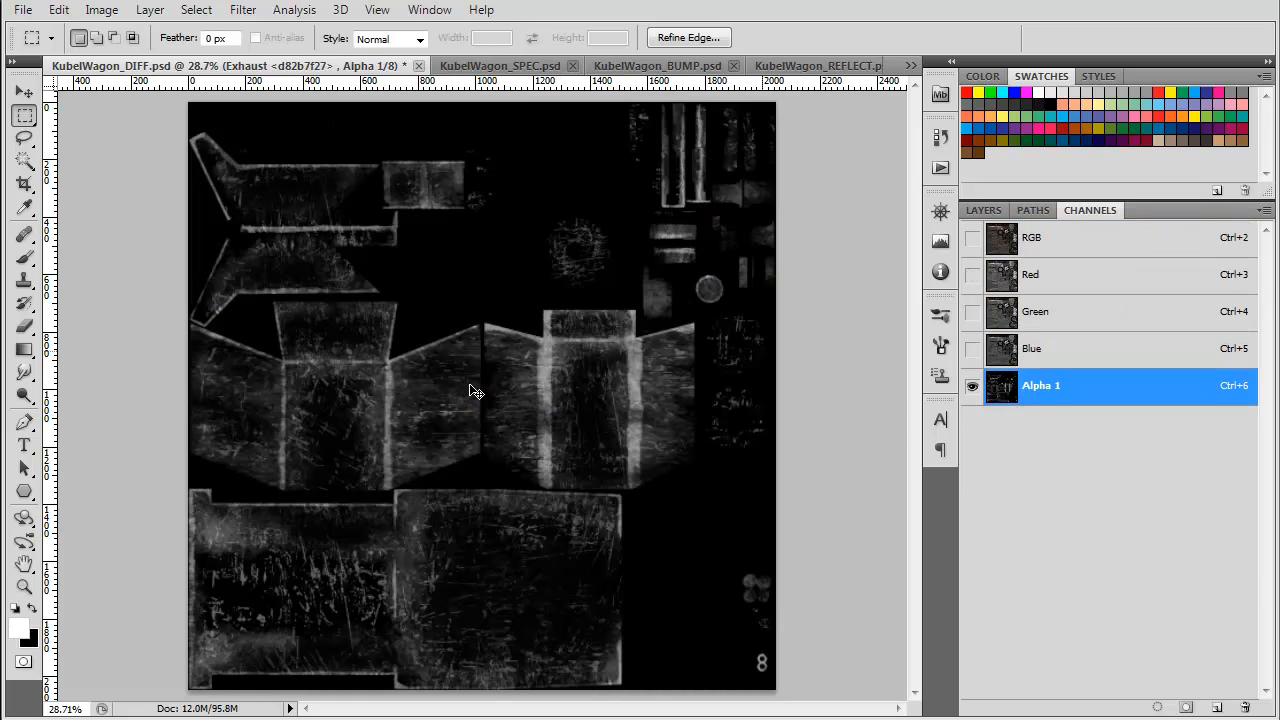
key(ctrl+d)
- Compare the Alpha 1 channel of KubelWagon_DIFF.psd with the KubelWagon_SPEC.psd image at the same magnification
key(ctrl+Tab)
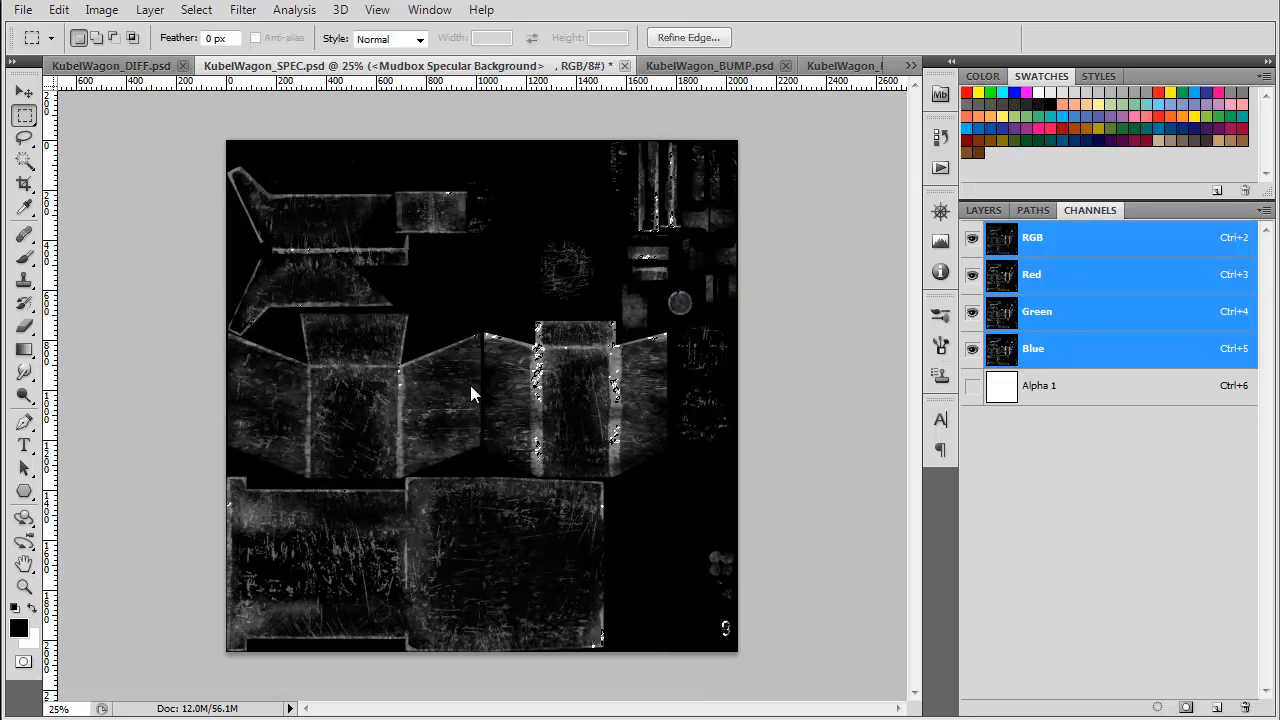
scroll(472, 393, up, 1)
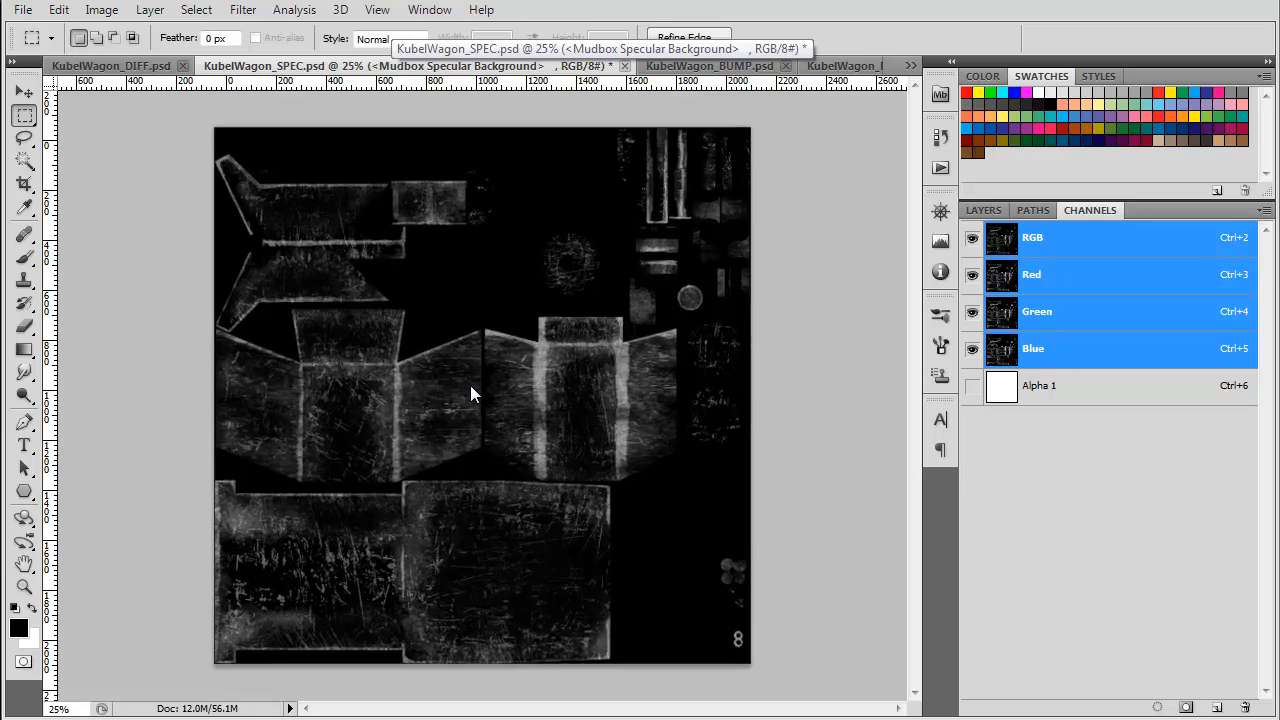
key(ctrl+shift+Tab)
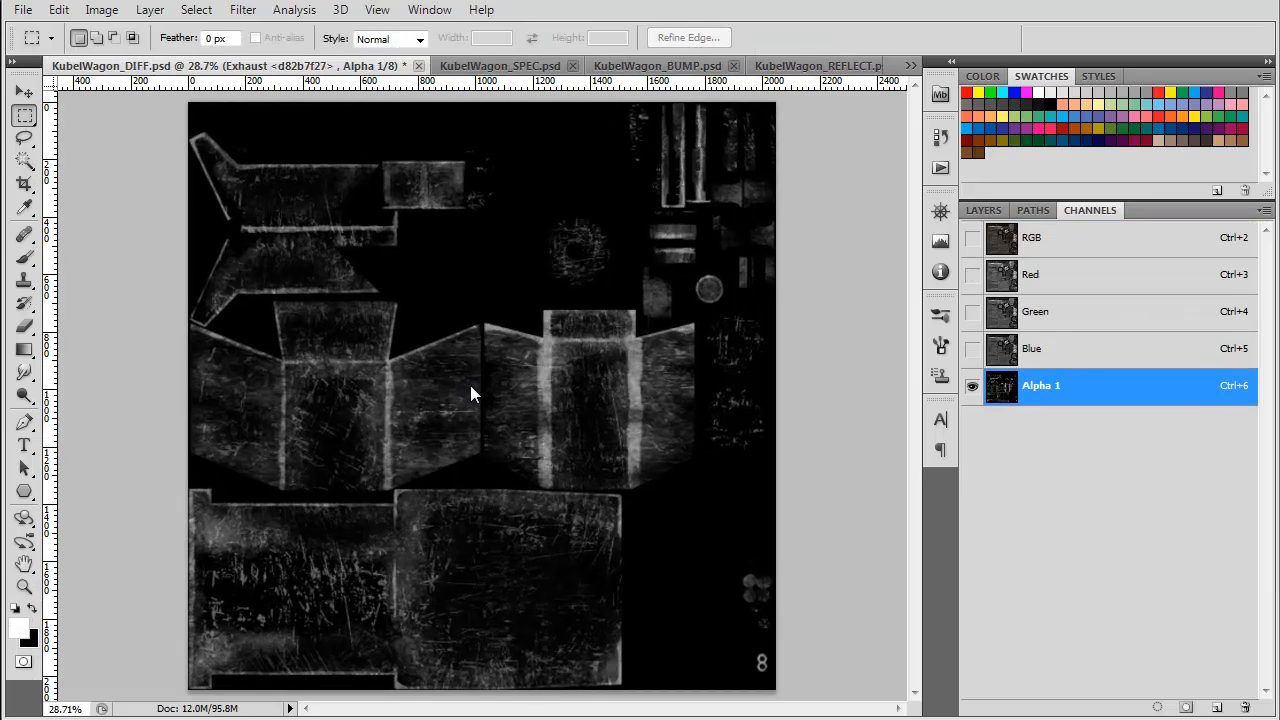
key(ctrl+Tab)
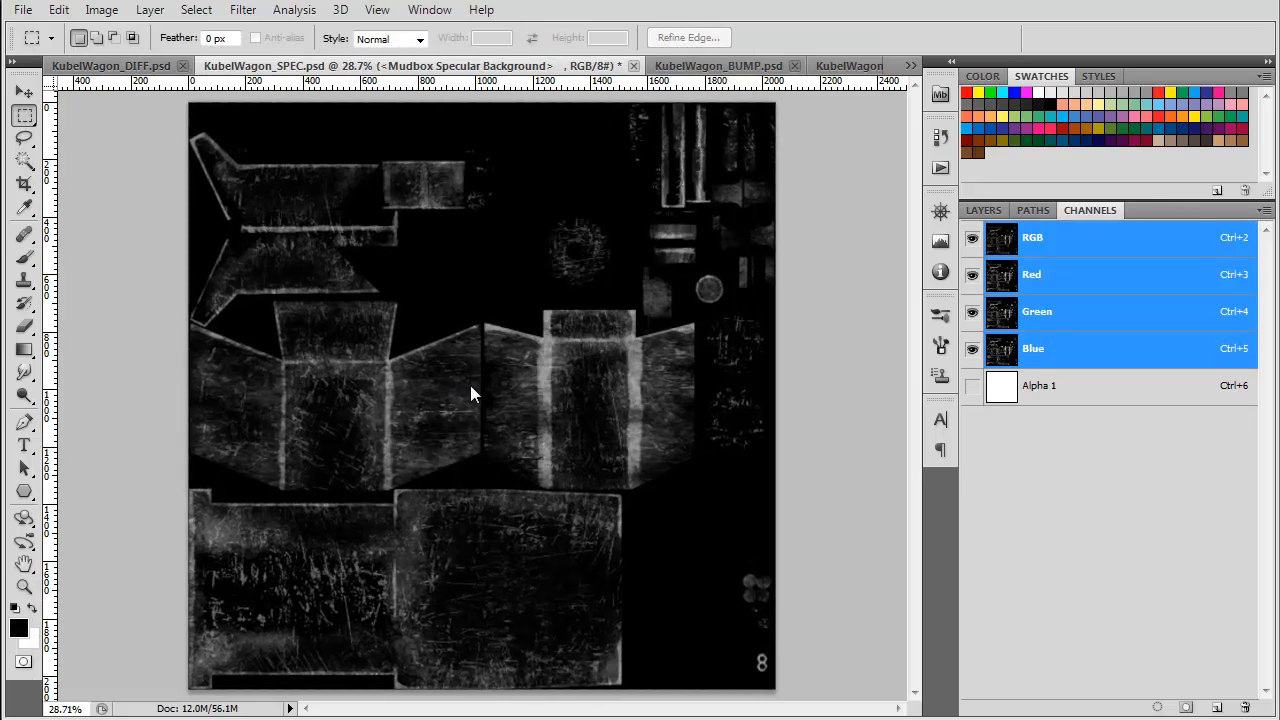
key(ctrl+shift+Tab)
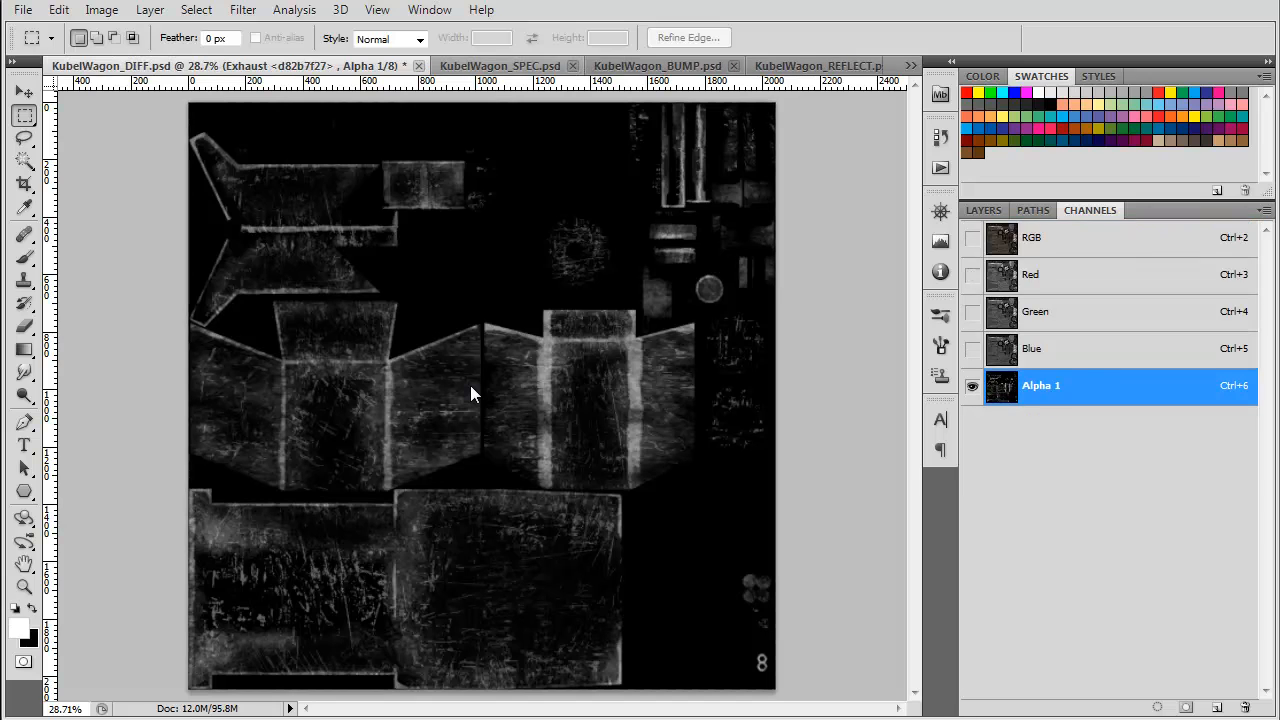
key(ctrl+Tab)
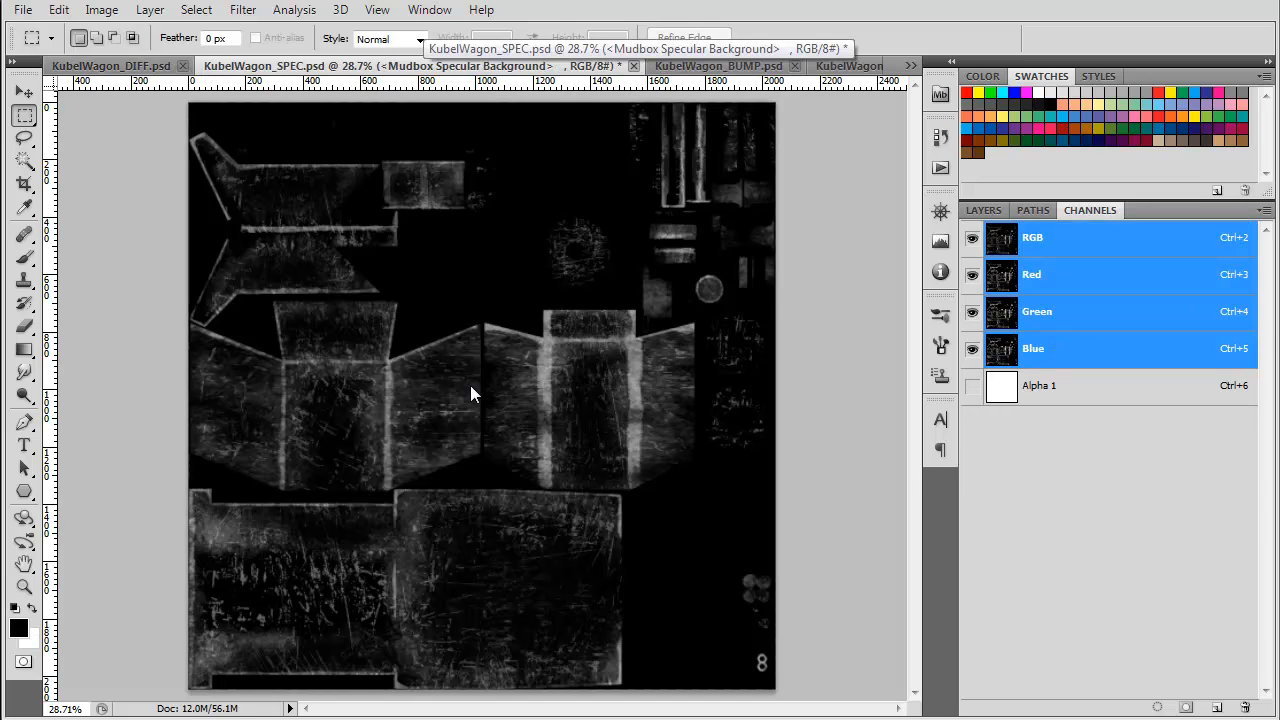
- Close KubelWagon_SPEC.psd without saving it, and display the composite RGB channels of KubelWagon_DIFF.psd again
key(ctrl+w)
key(n)
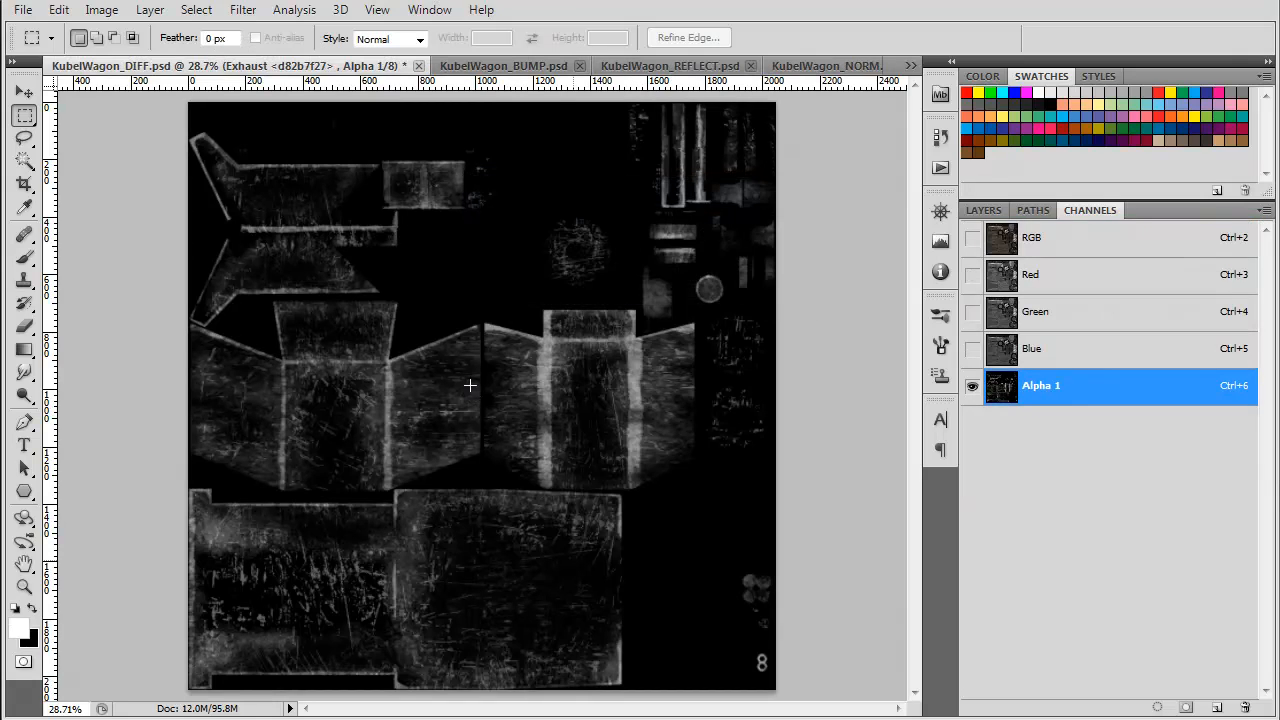
key(ctrl+2)
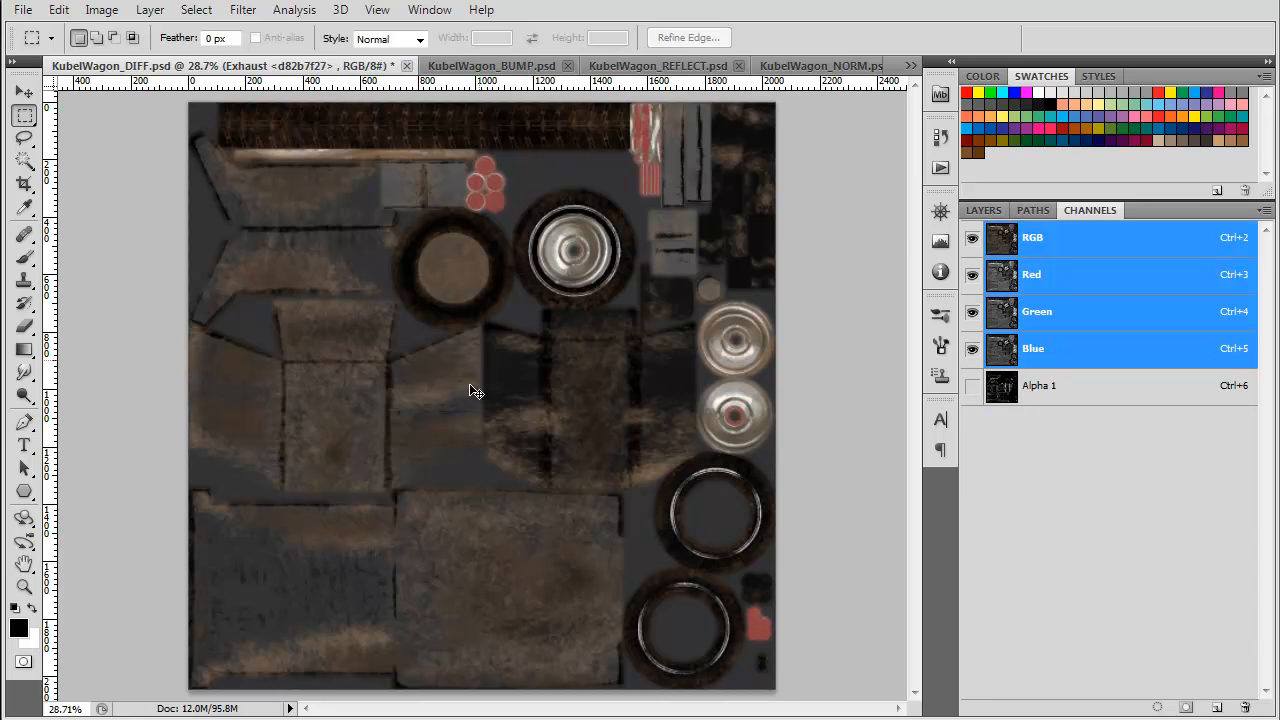
- Begin saving the Diffuse texture under a new location, and browse to the Vehicles folder inside Content
key(ctrl+shift+s)
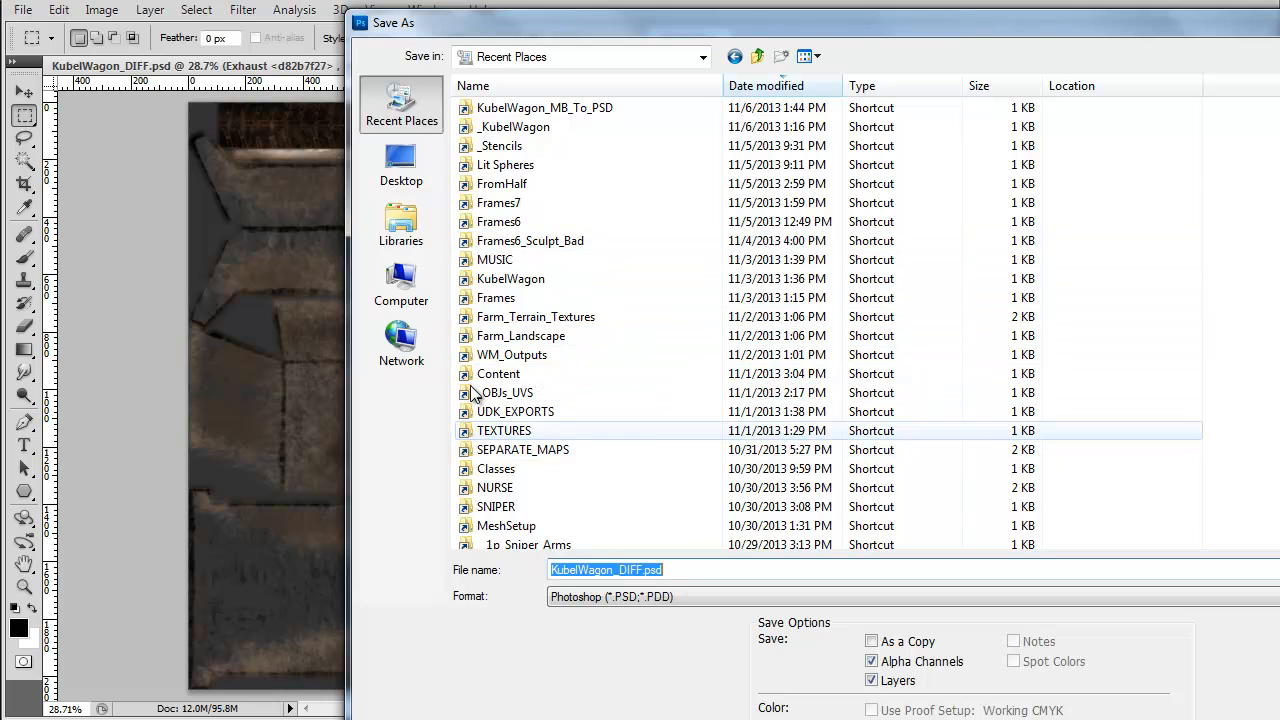
click(504, 430)
key(Return)
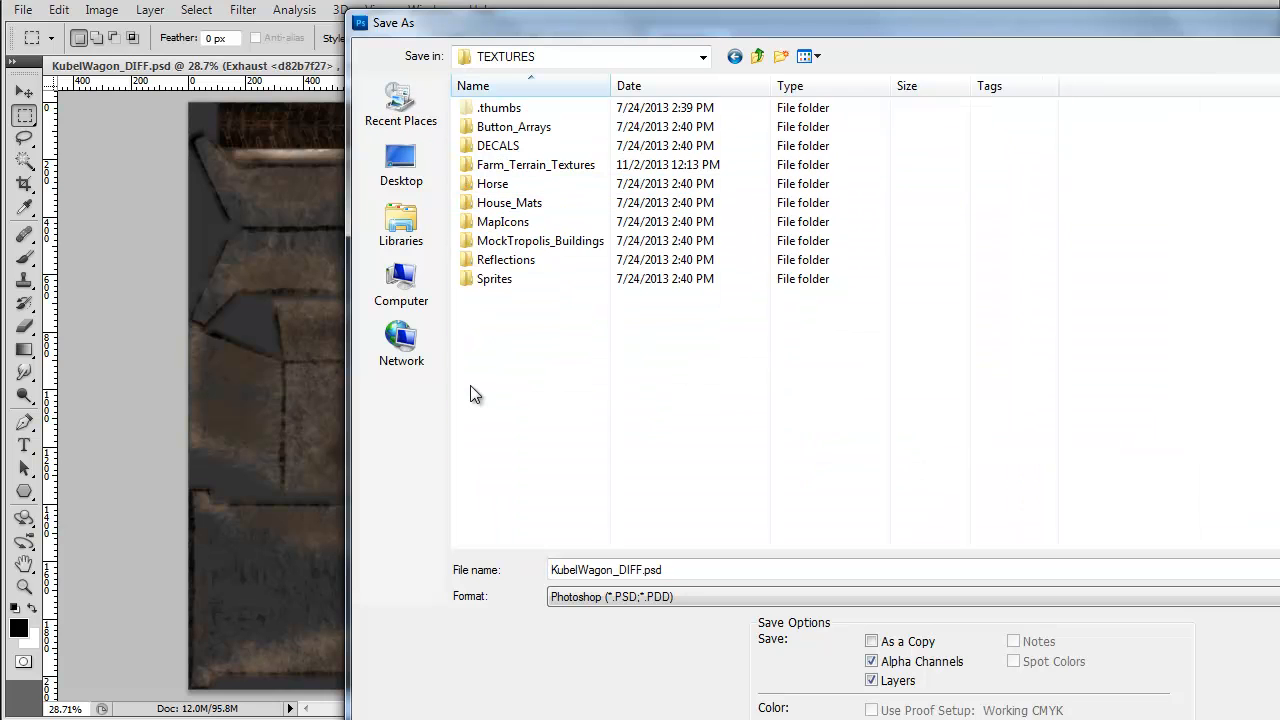
click(757, 56)
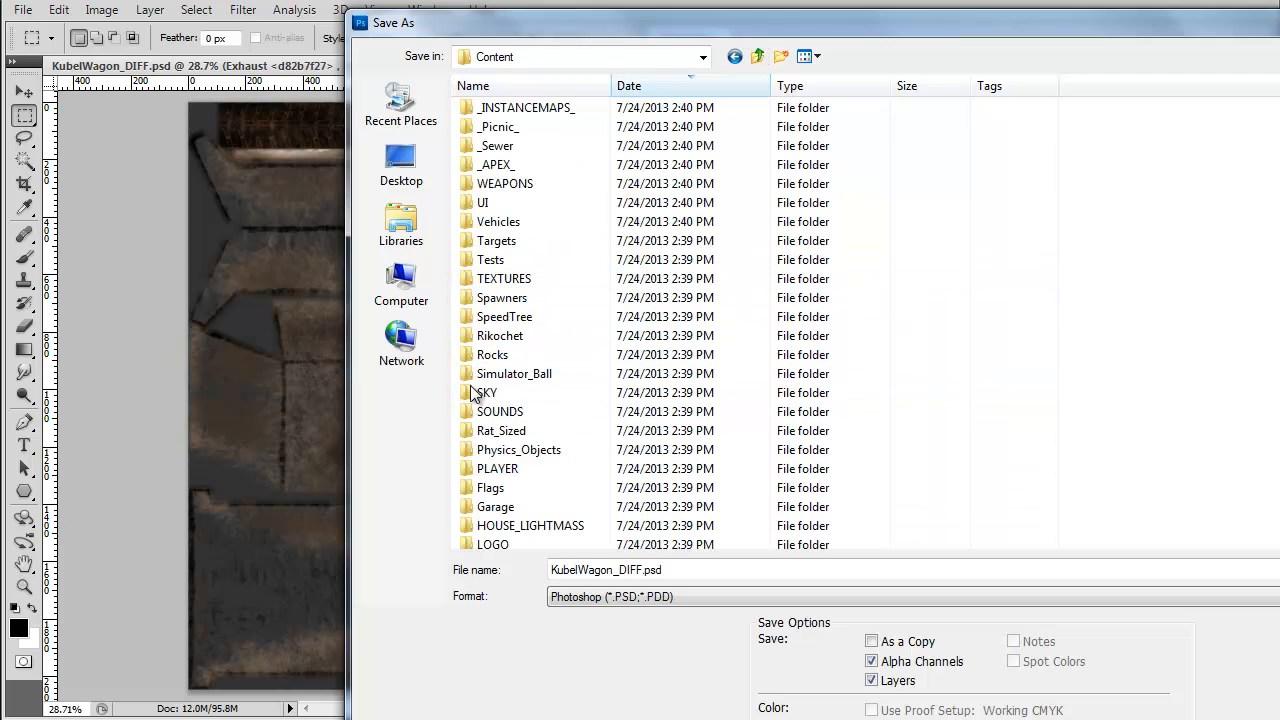
scroll(474, 393, down, 3)
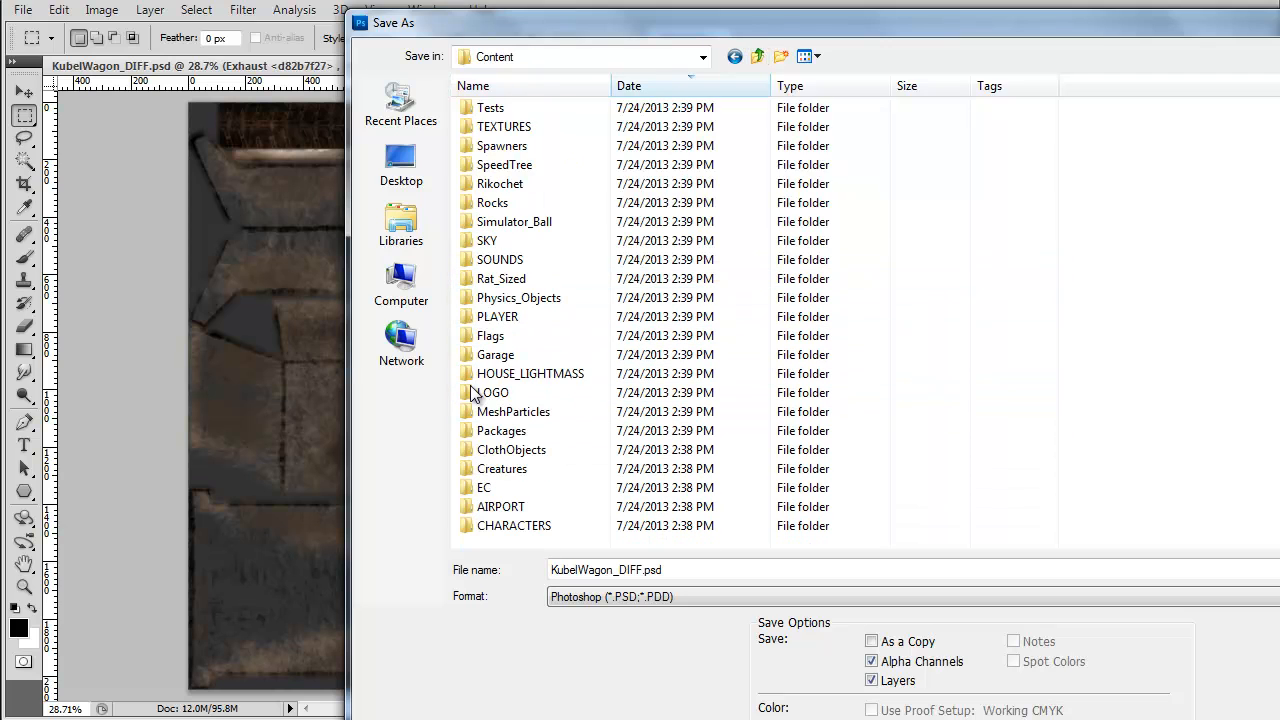
scroll(474, 393, up, 1)
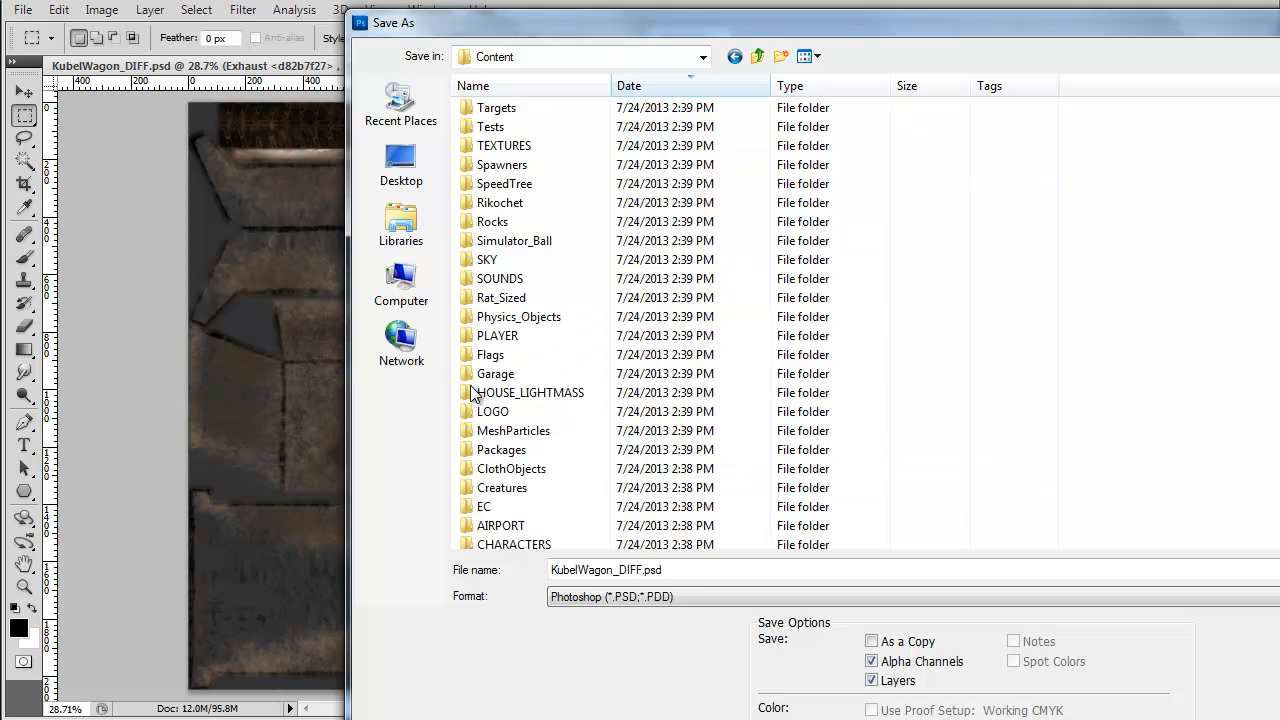
scroll(474, 393, up, 3)
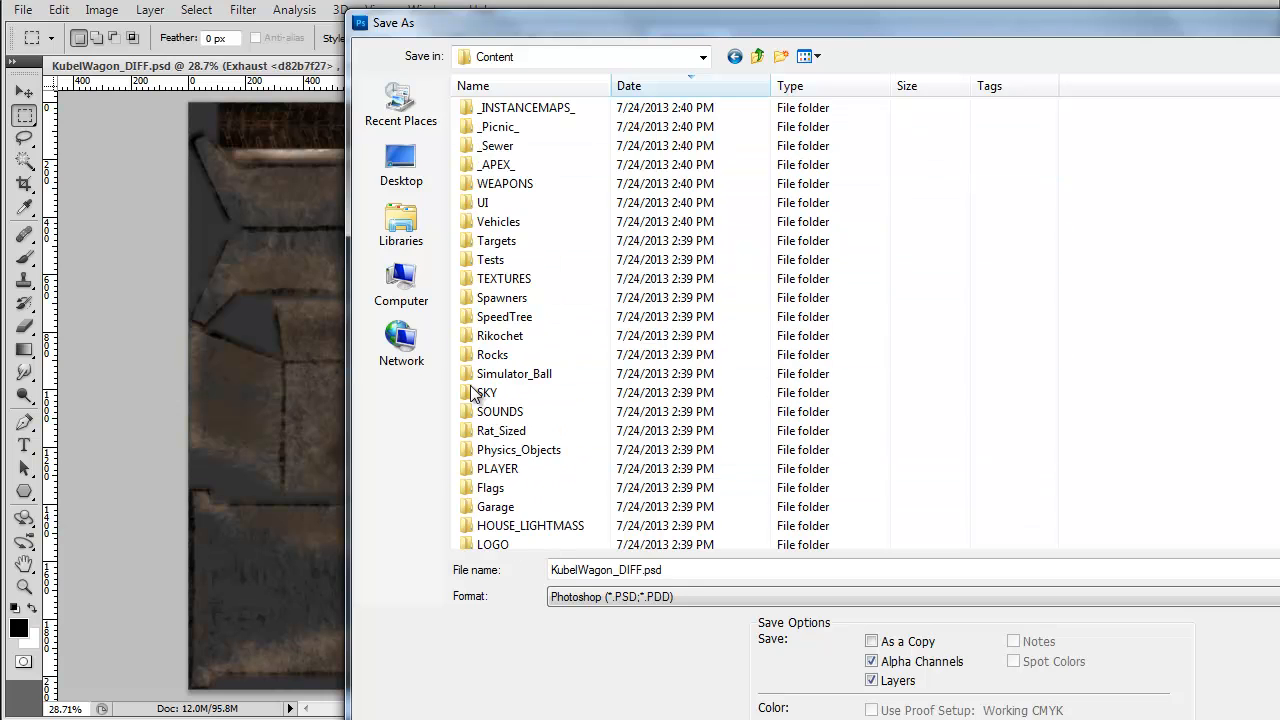
scroll(474, 393, down, 3)
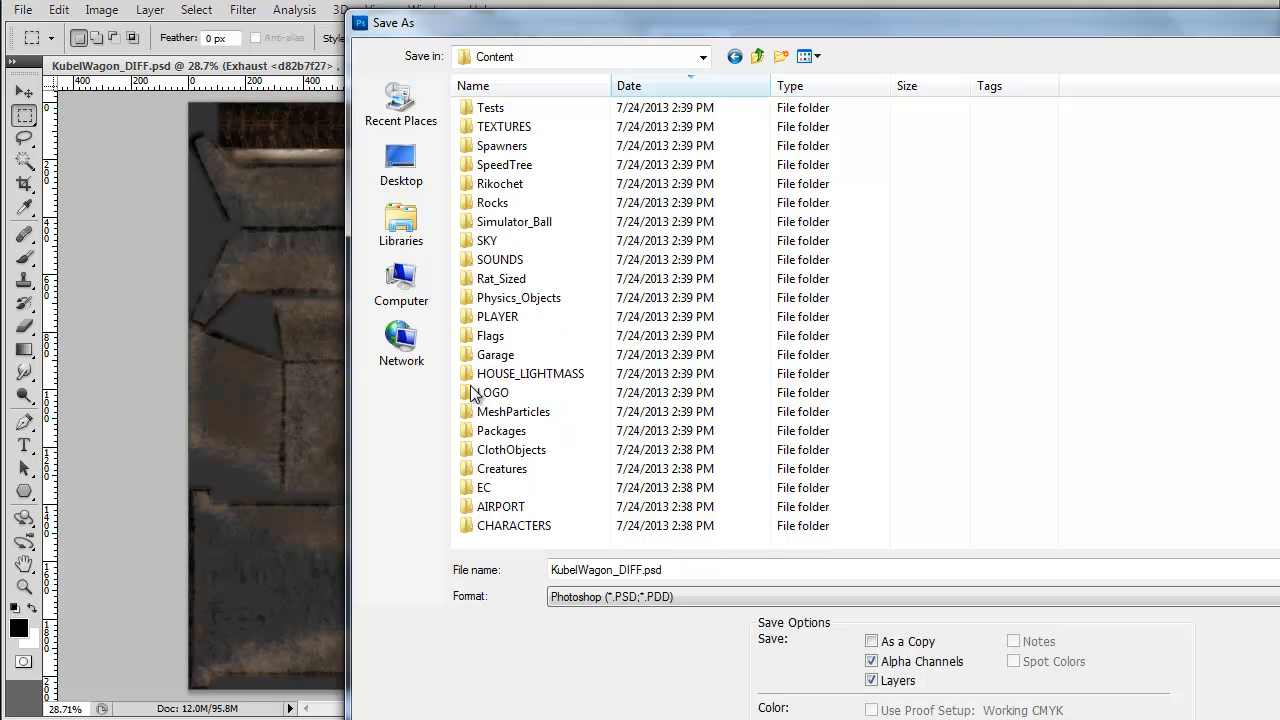
scroll(474, 393, up, 2)
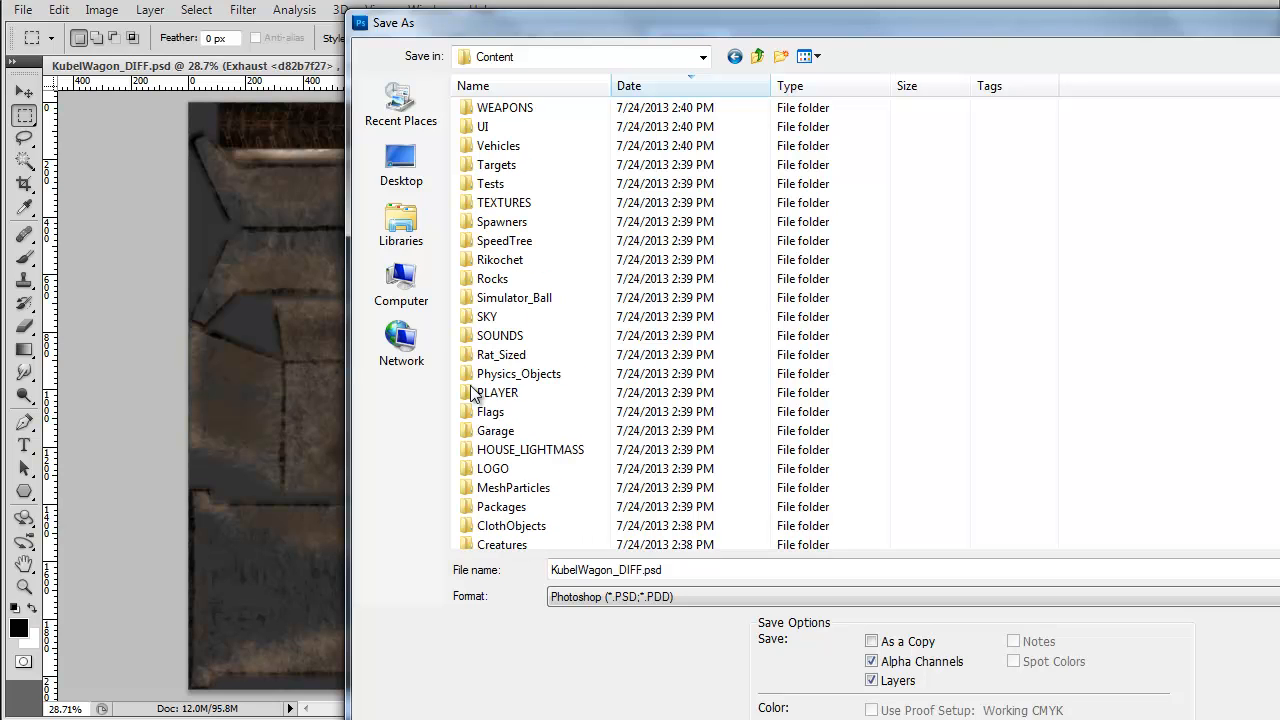
double_click(498, 146)
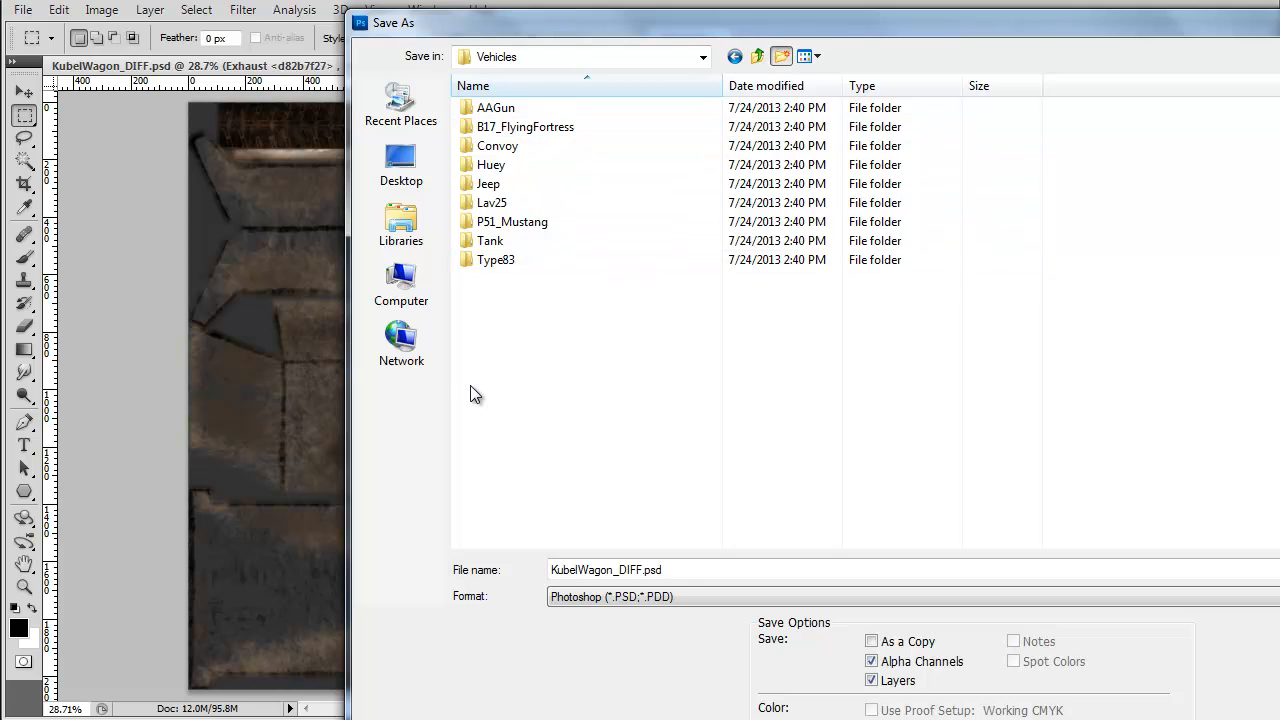
- Create a folder named KubelWagon inside the Vehicles folder and open it
click(781, 56)
text(KubelW)
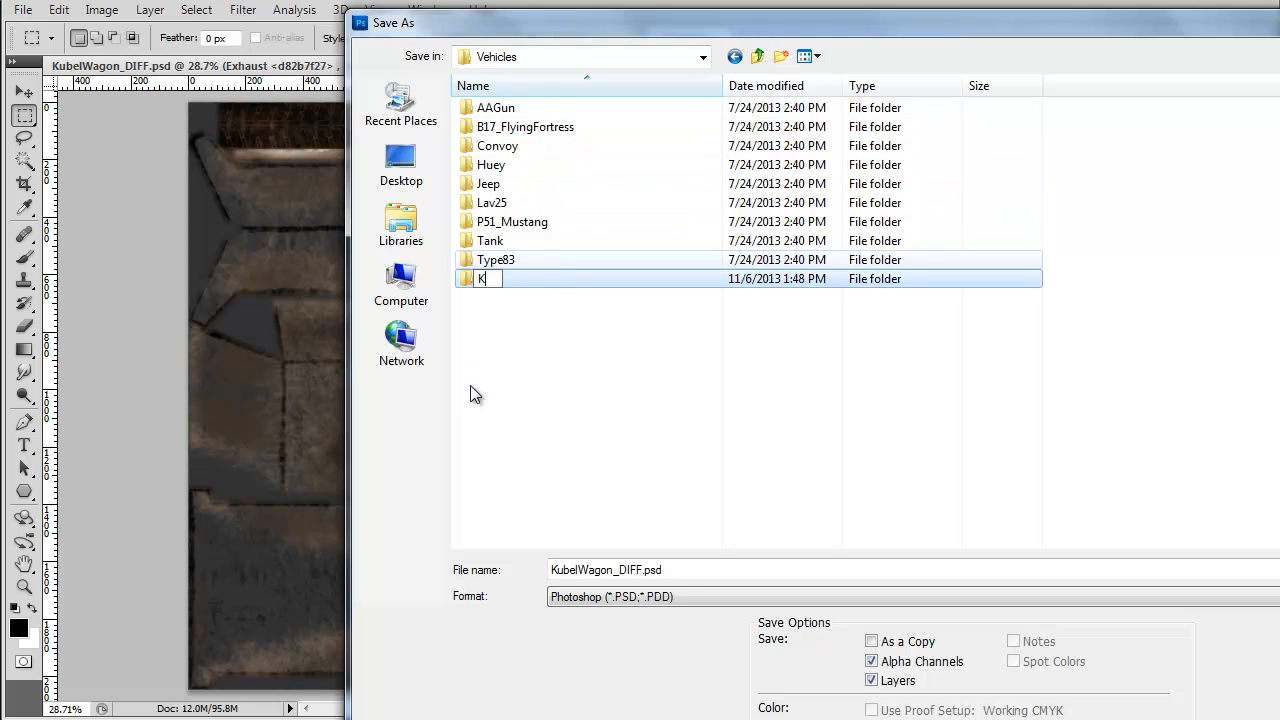
text(on)
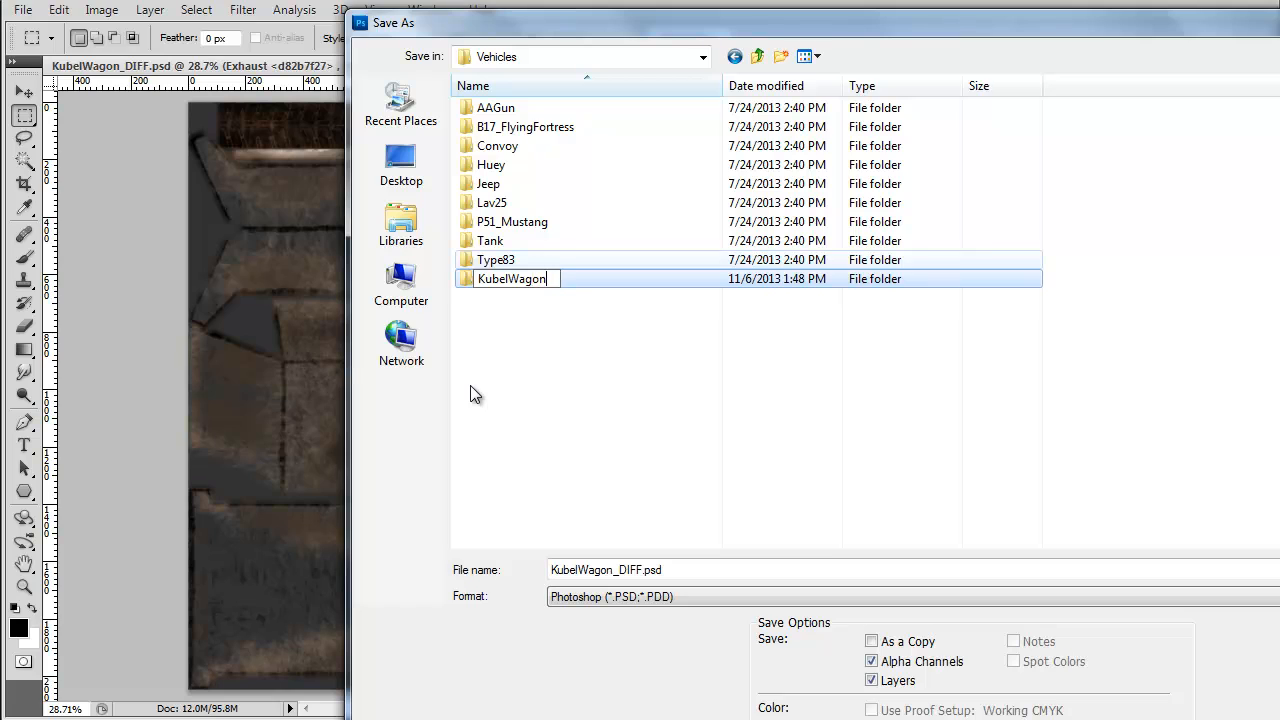
key(Return)
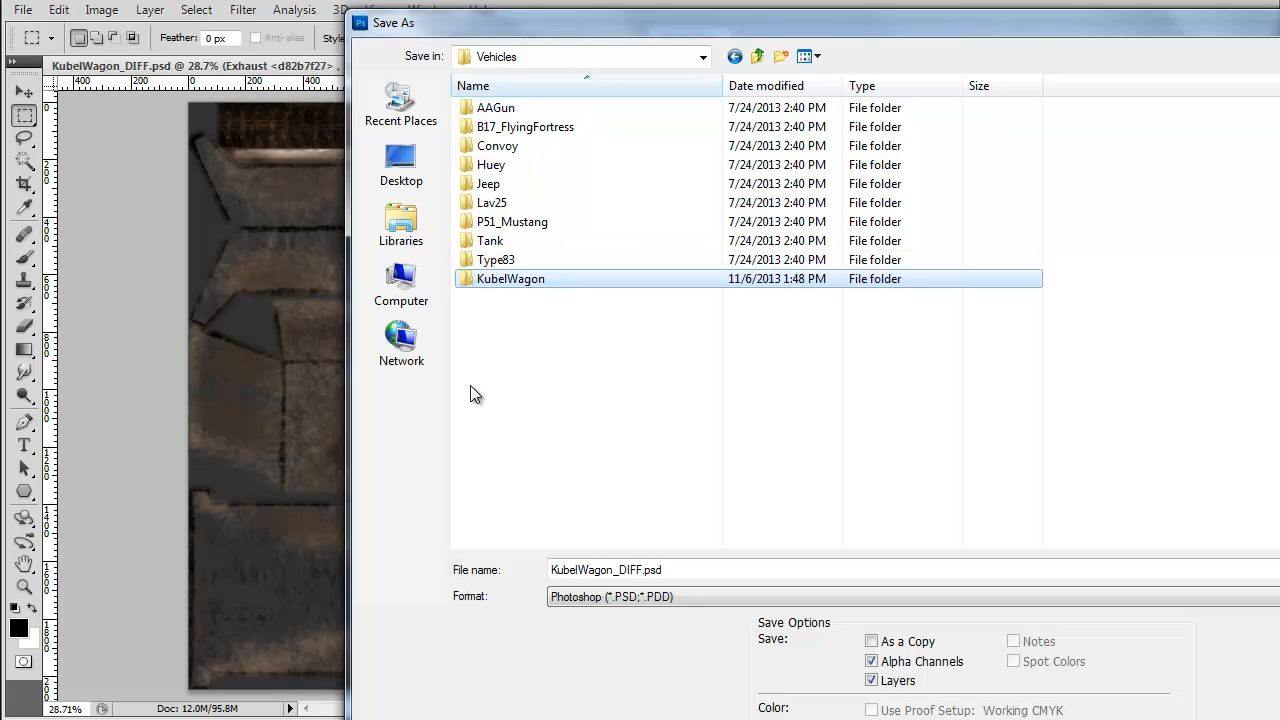
key(Return)
- Create a subfolder named KubelWagon_TEXTURES inside the KubelWagon folder and open it as the save location
key(ctrl+shift+n)
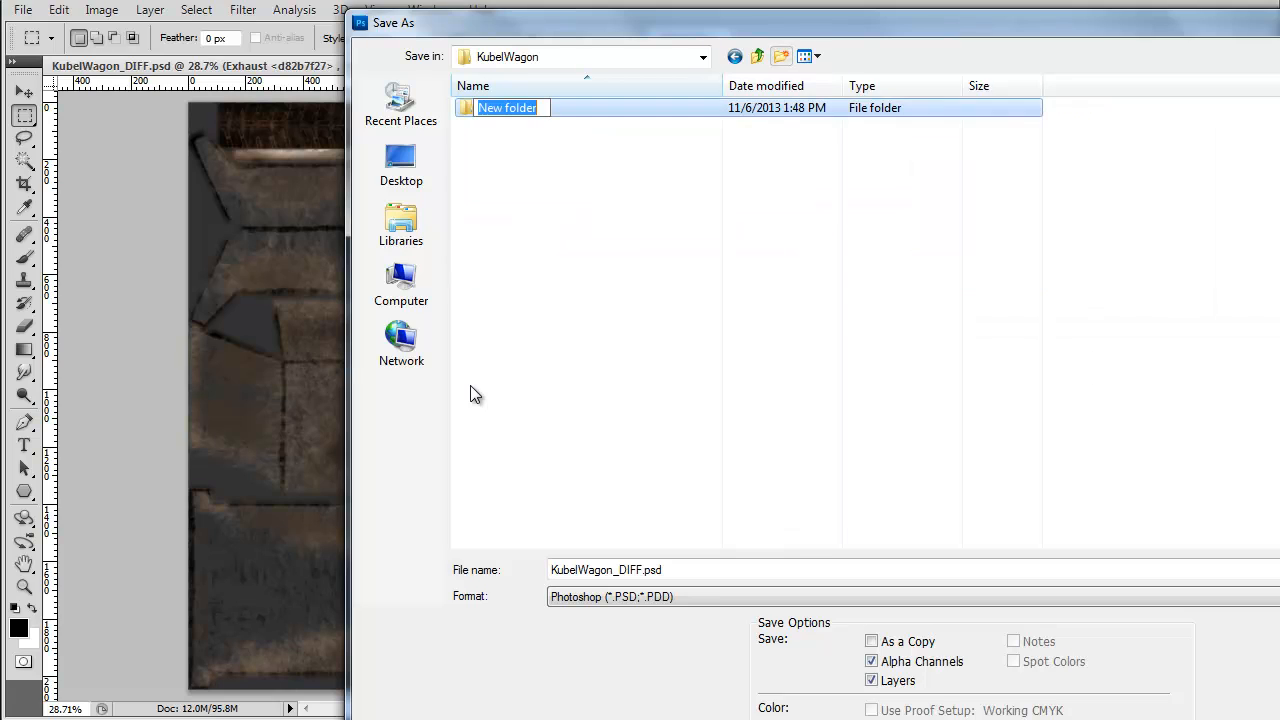
text(KubelW)
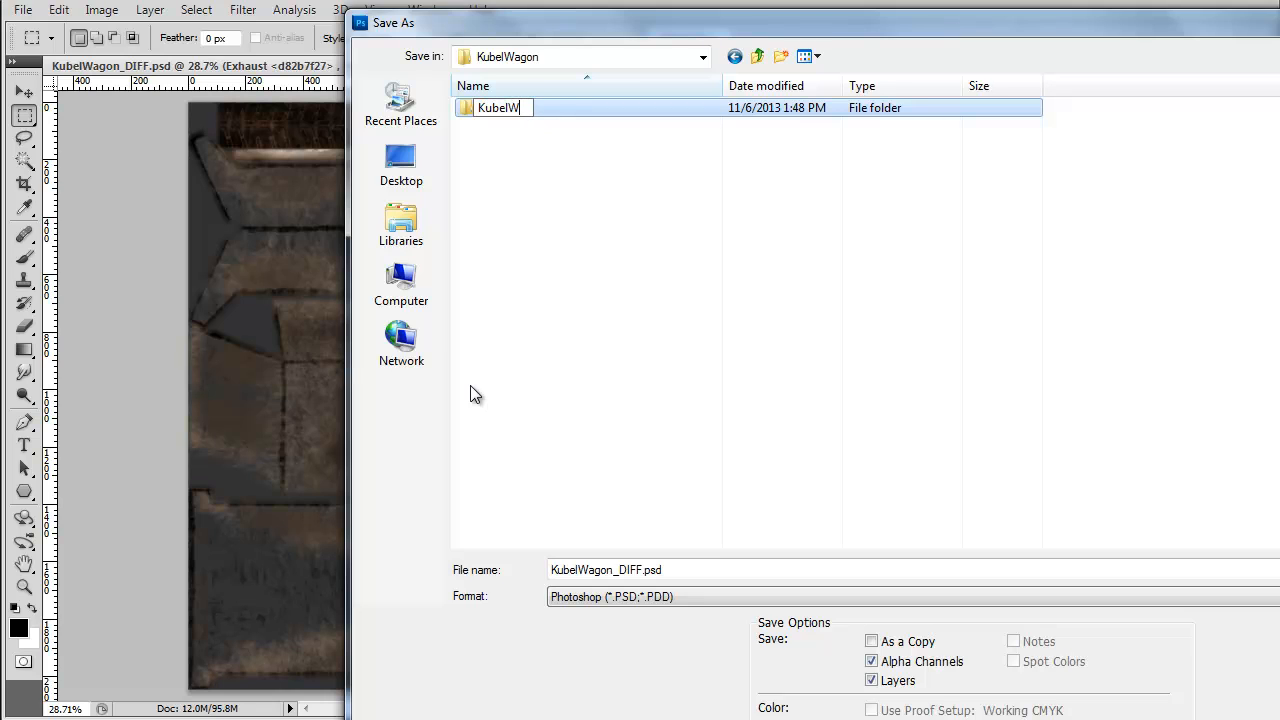
text(agon_TEXTURES)
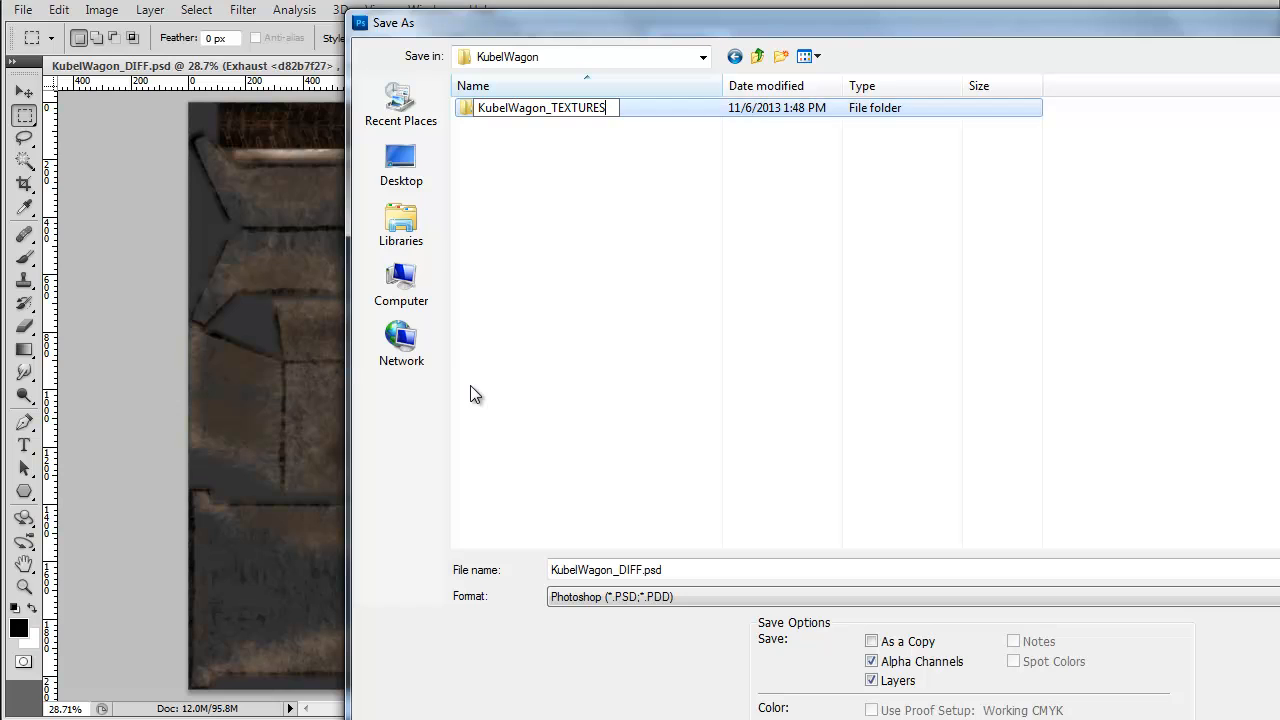
key(Return)
key(Return)
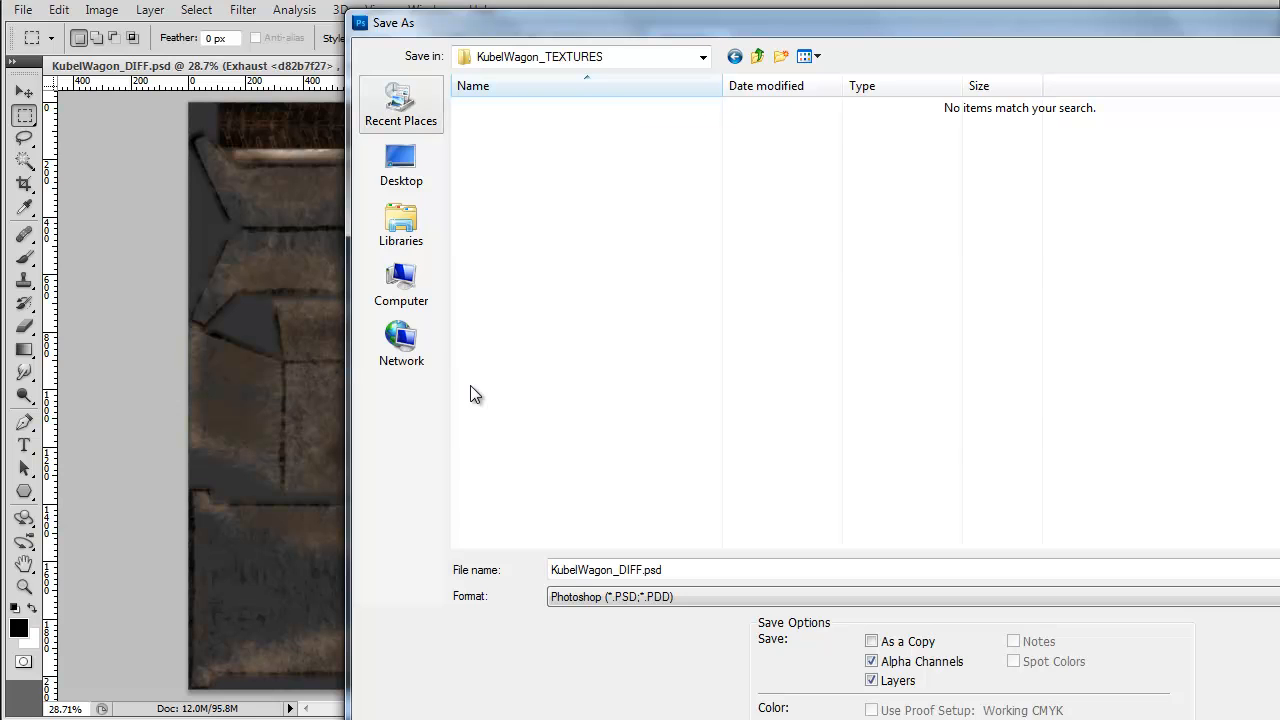
- Set the save format of KubelWagon_DIFF to Targa (TGA)
key(alt+Down)
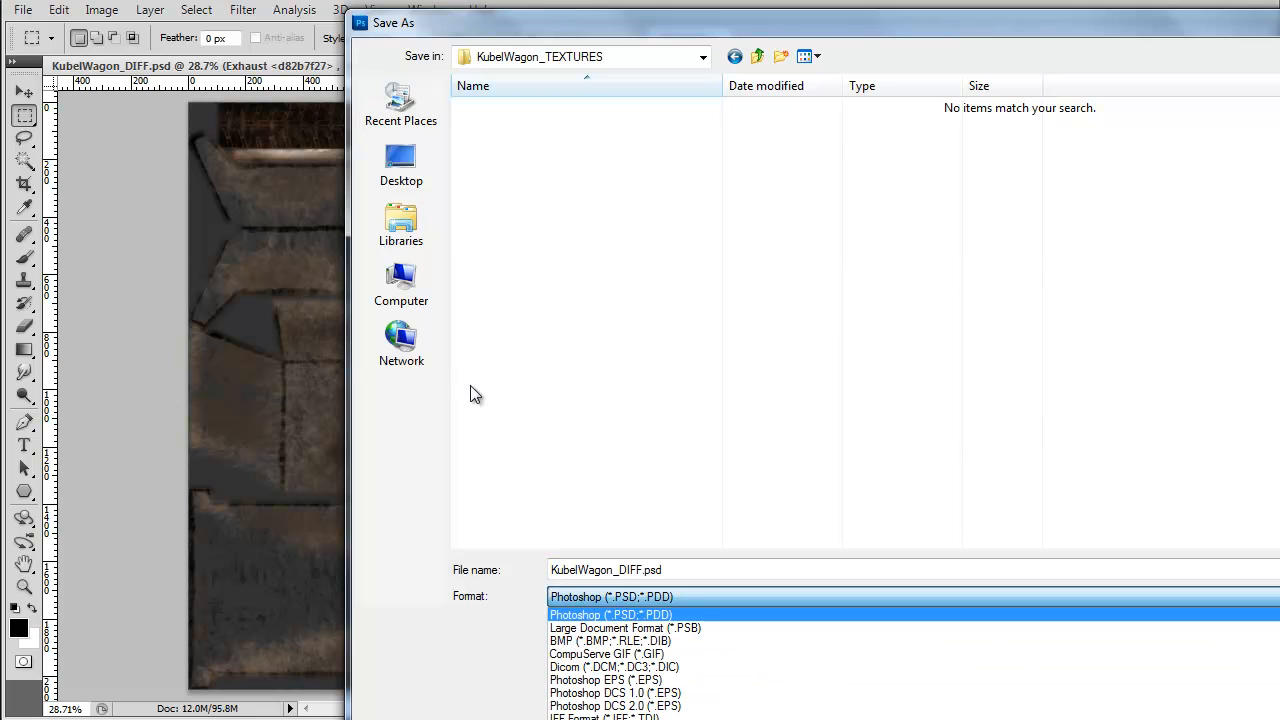
key(Down)
key(Down)
key(Down)
key(Down)
key(Down)
key(Down)
key(Down)
key(Down)
key(Down)
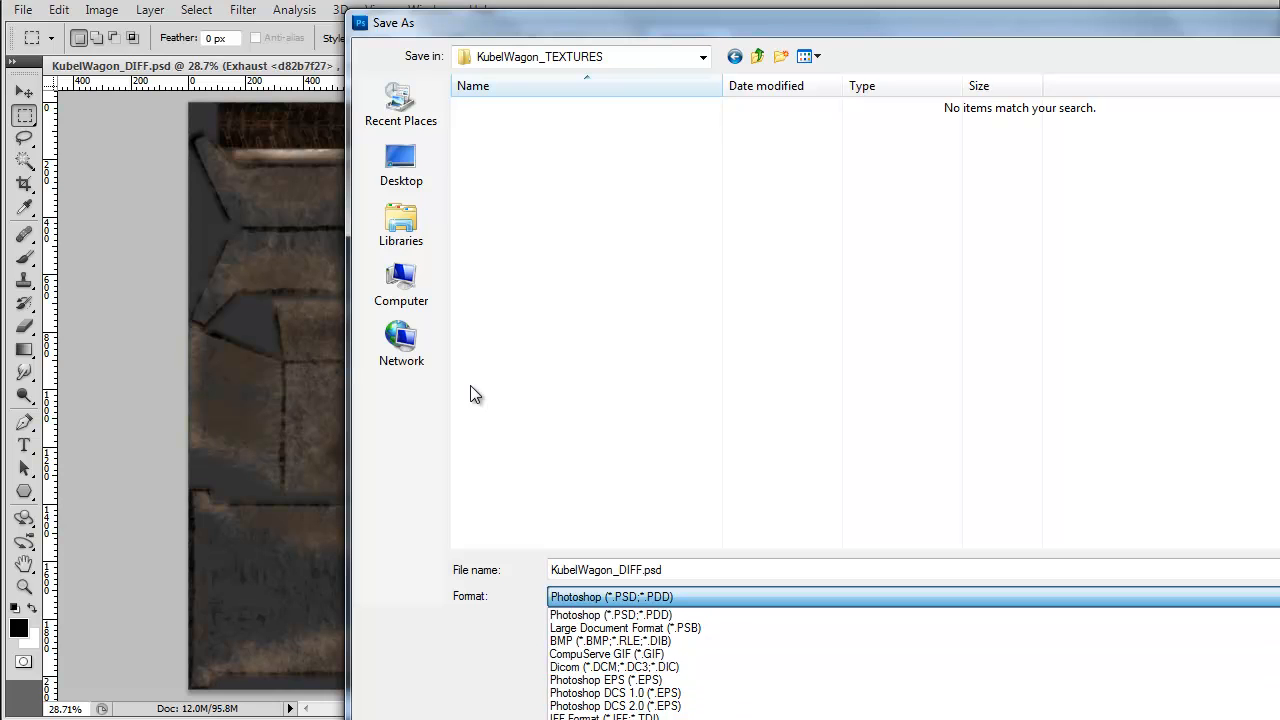
key(t)
key(Return)
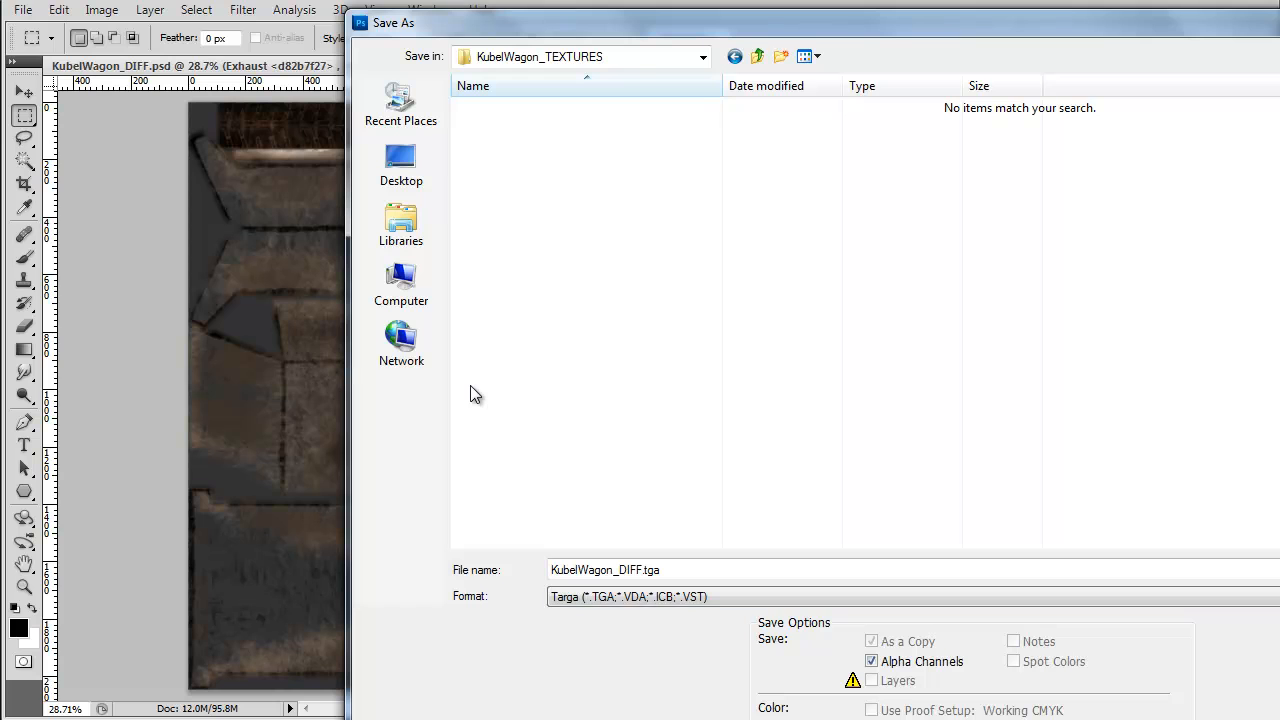
- Save KubelWagon_DIFF.tga in the KubelWagon_TEXTURES folder with alpha channels at 32 bits/pixel, without RLE compression
mouse_move(800, 22)
mouse_down()
mouse_move(478, 0)
mouse_move(478, 66)
mouse_up()
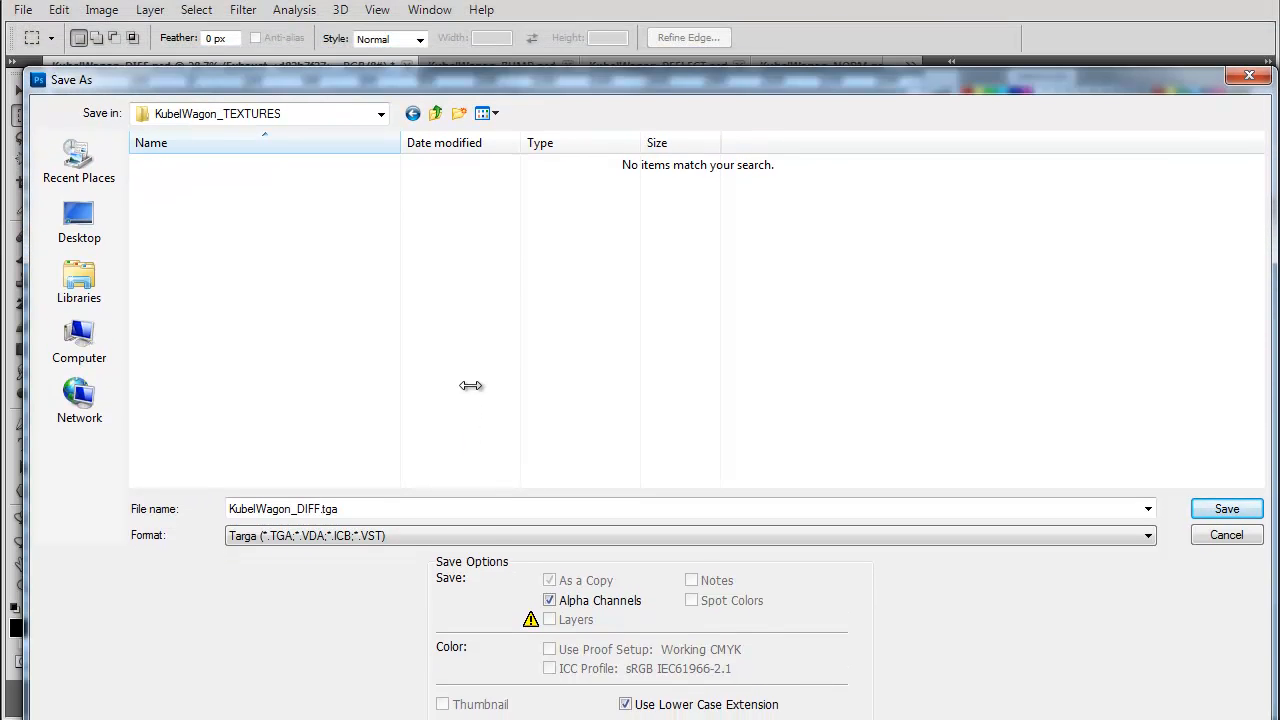
drag(1275, 386, 1232, 386)
drag(470, 719, 470, 717)
drag(470, 386, 471, 391)
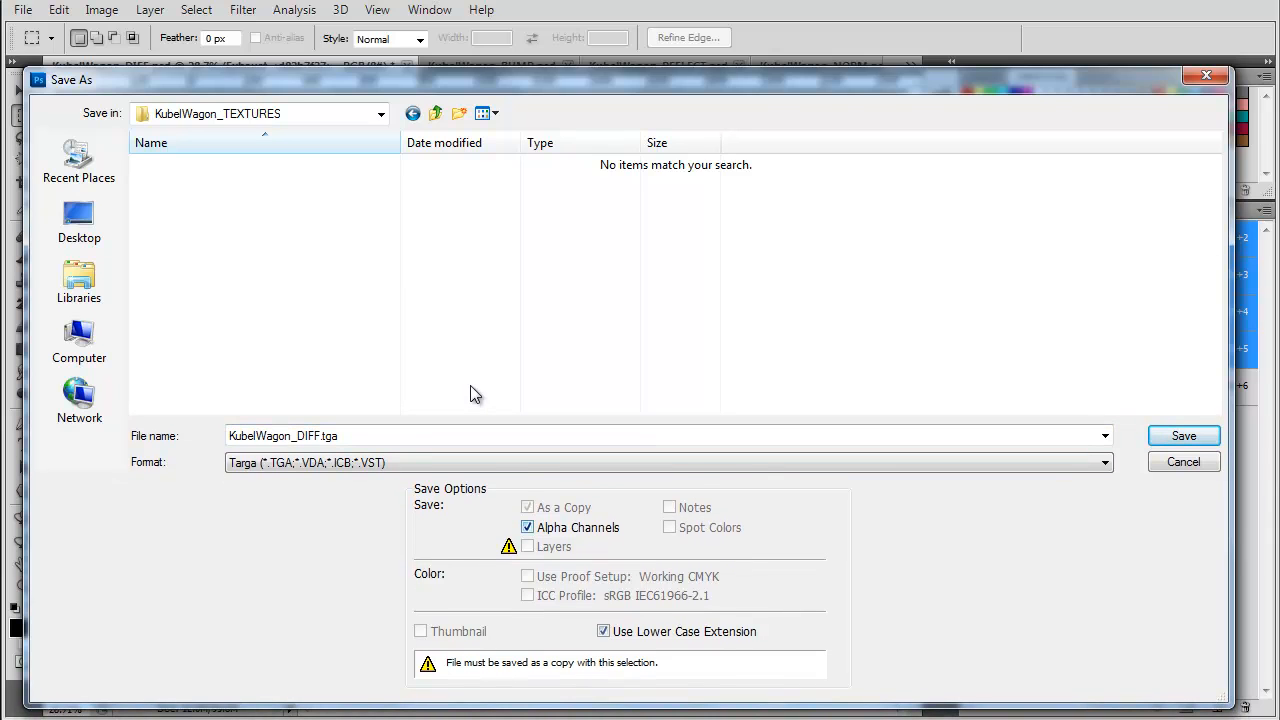
key(Return)
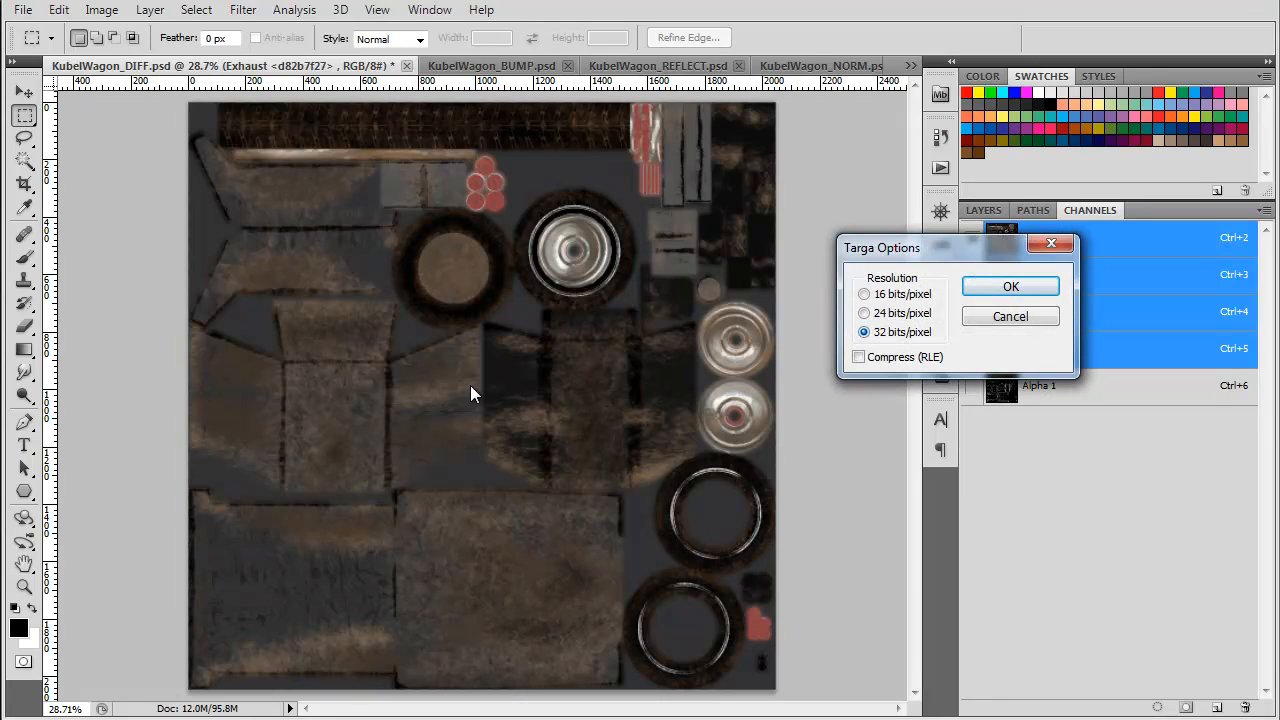
key(Up)
key(Down)
key(Return)
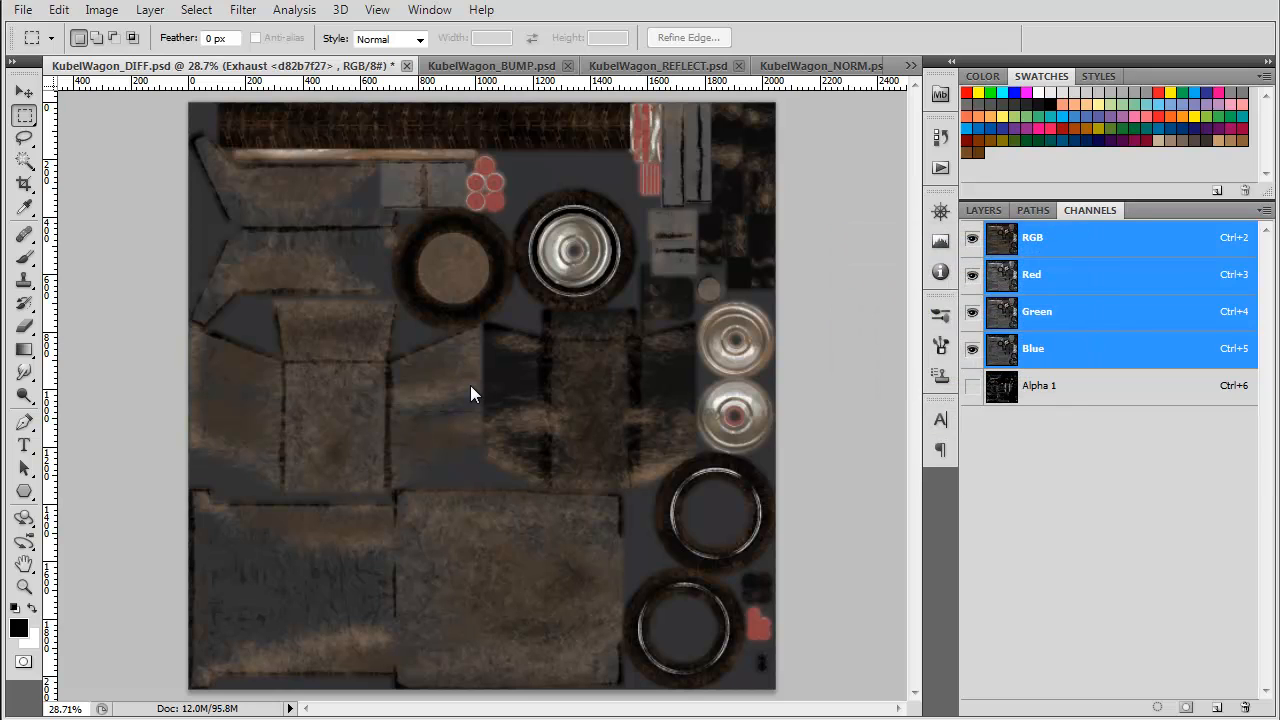
- Close KubelWagon_DIFF.psd without saving its changes and switch to KubelWagon_NORM.psd
key(ctrl+w)
key(n)
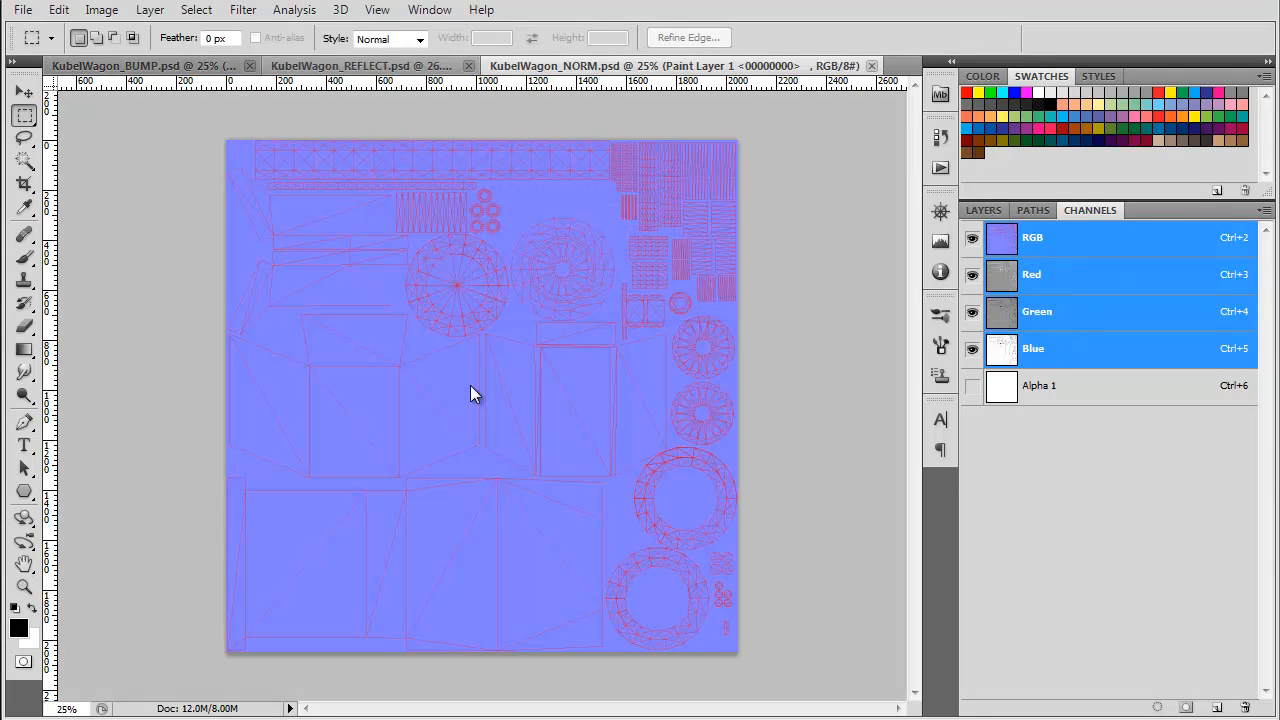
key(ctrl+Tab)
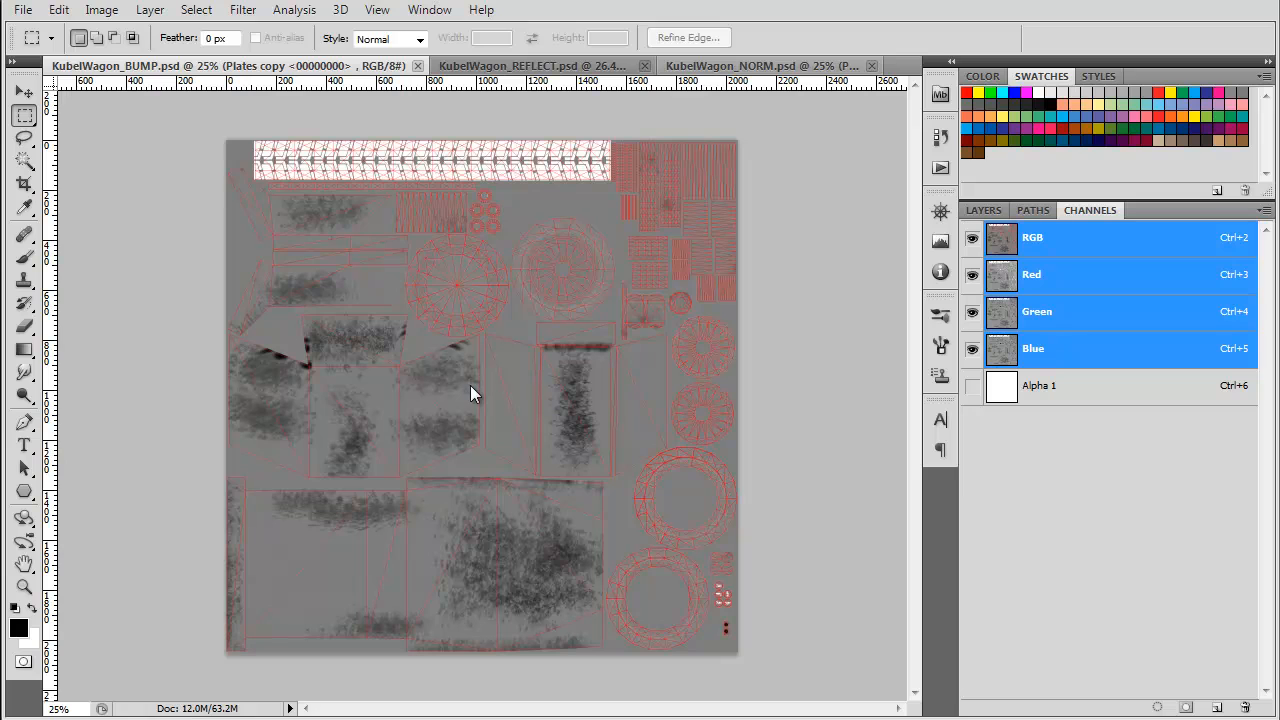
click(760, 66)
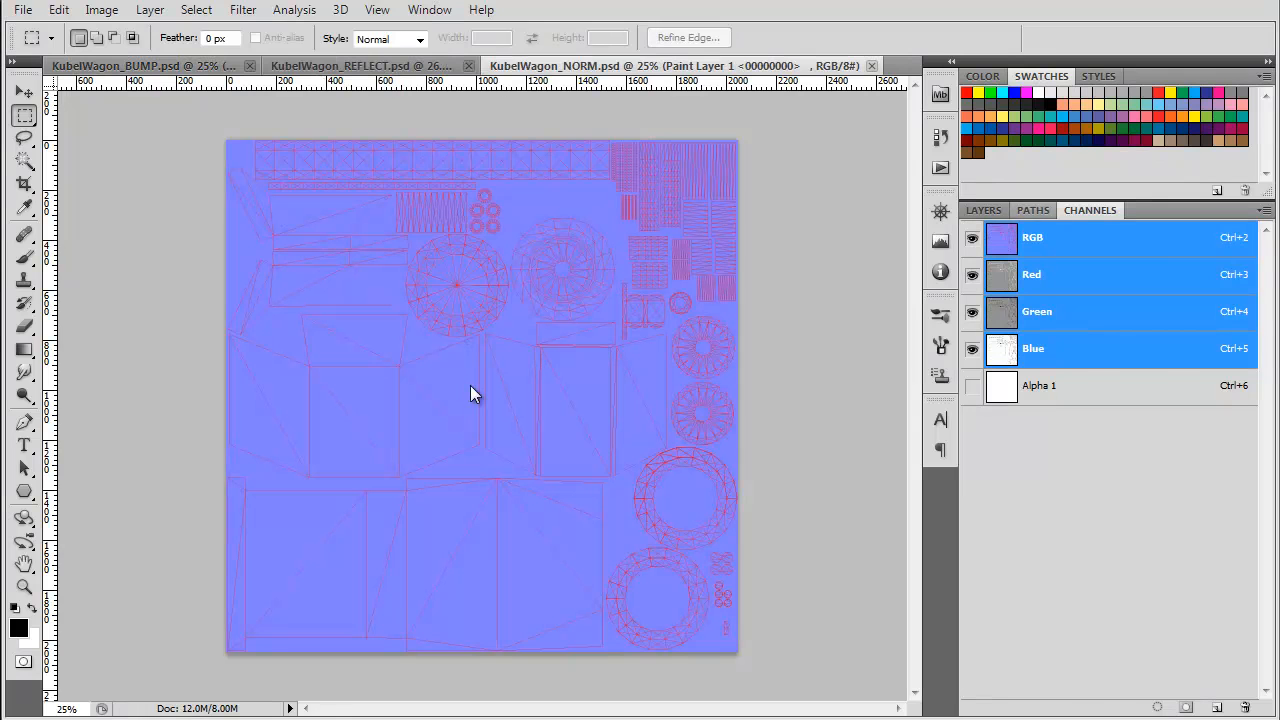
- Hide the Mudbox Base Mesh layer to check the normal map, and close KubelWagon_NORM.psd without saving
click(984, 211)
click(971, 289)
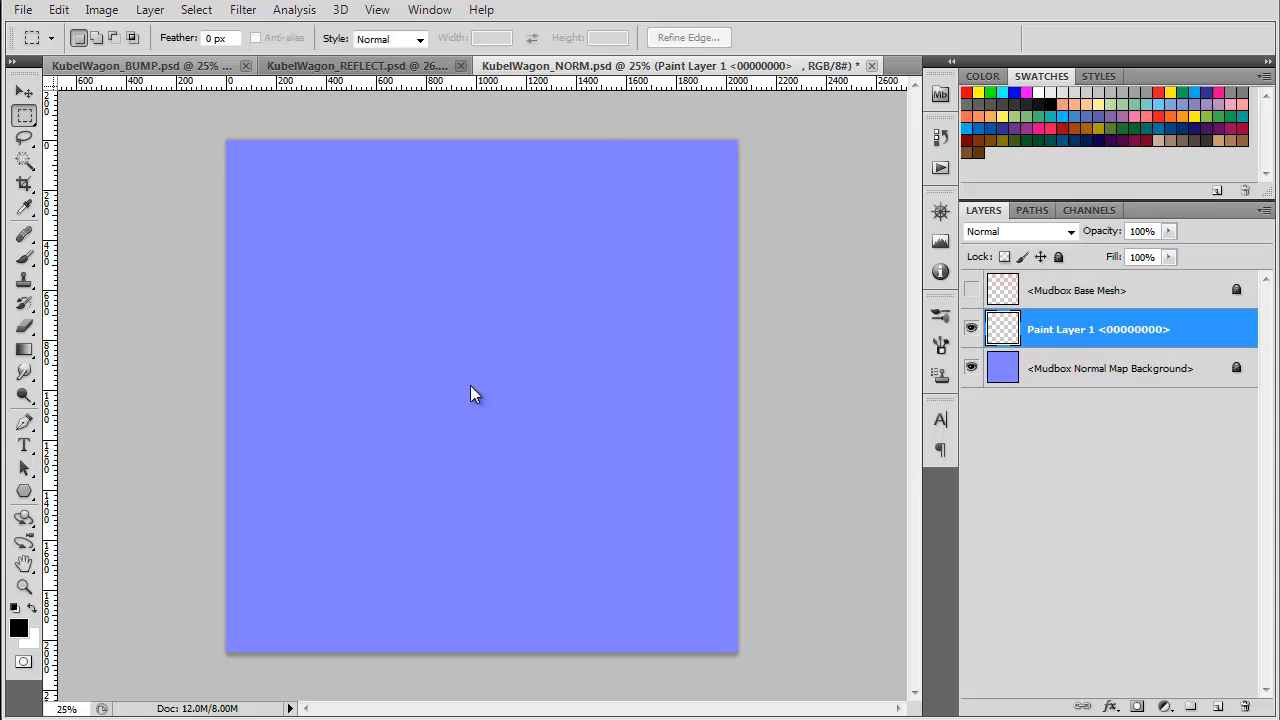
key(ctrl+Tab)
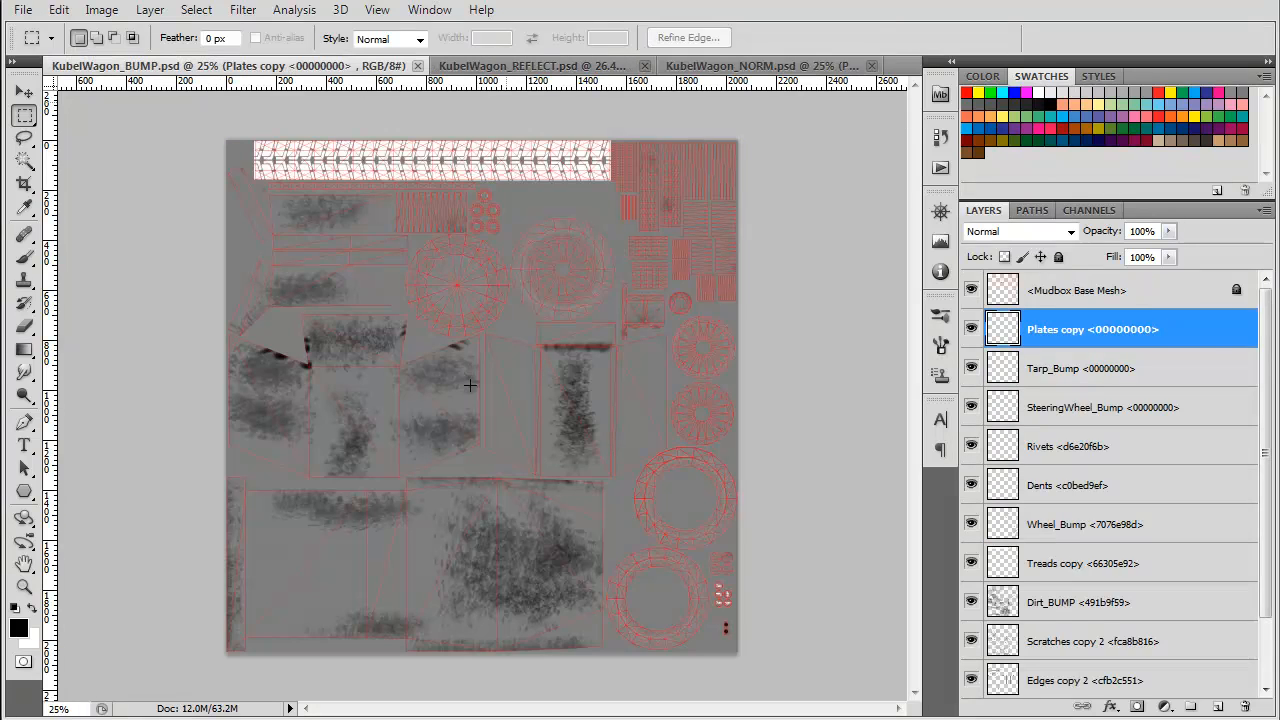
key(ctrl+shift+Tab)
key(ctrl+w)
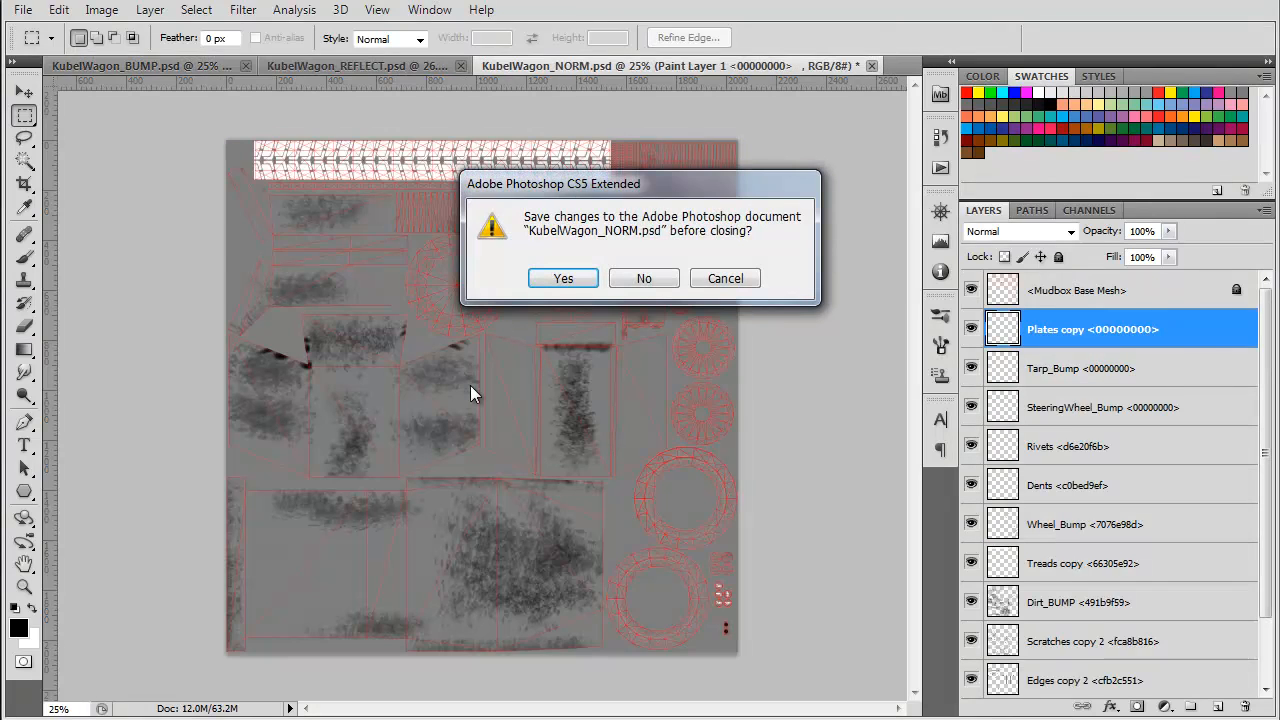
key(n)
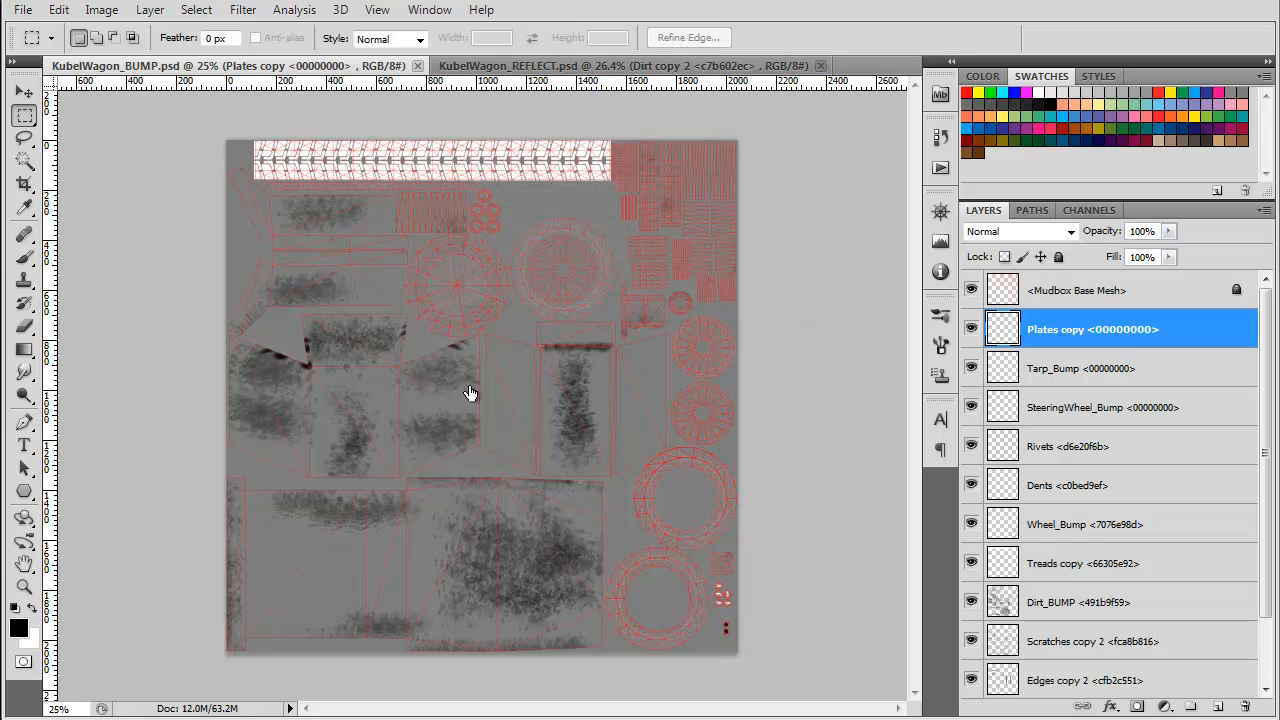
- Hide the Mudbox Base Mesh layer in KubelWagon_BUMP.psd and stamp all layers below it into a new merged layer
click(971, 290)
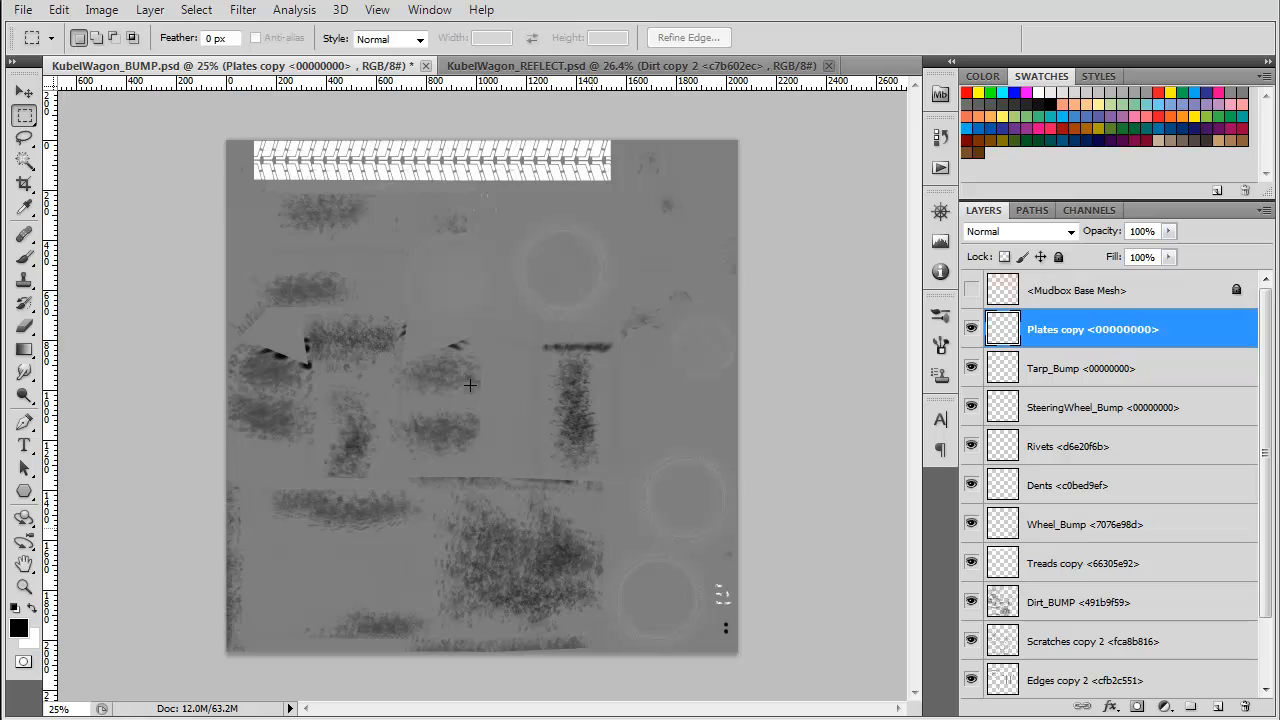
drag(1265, 453, 1265, 515)
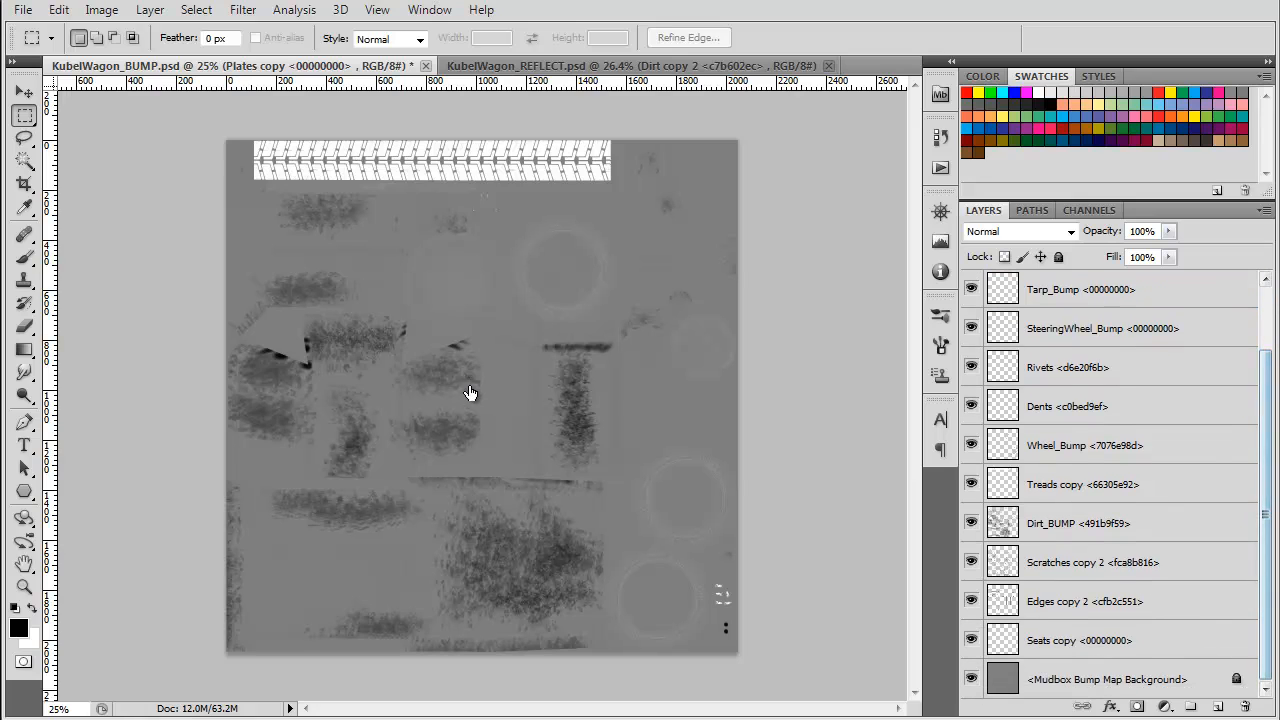
click(1107, 680)
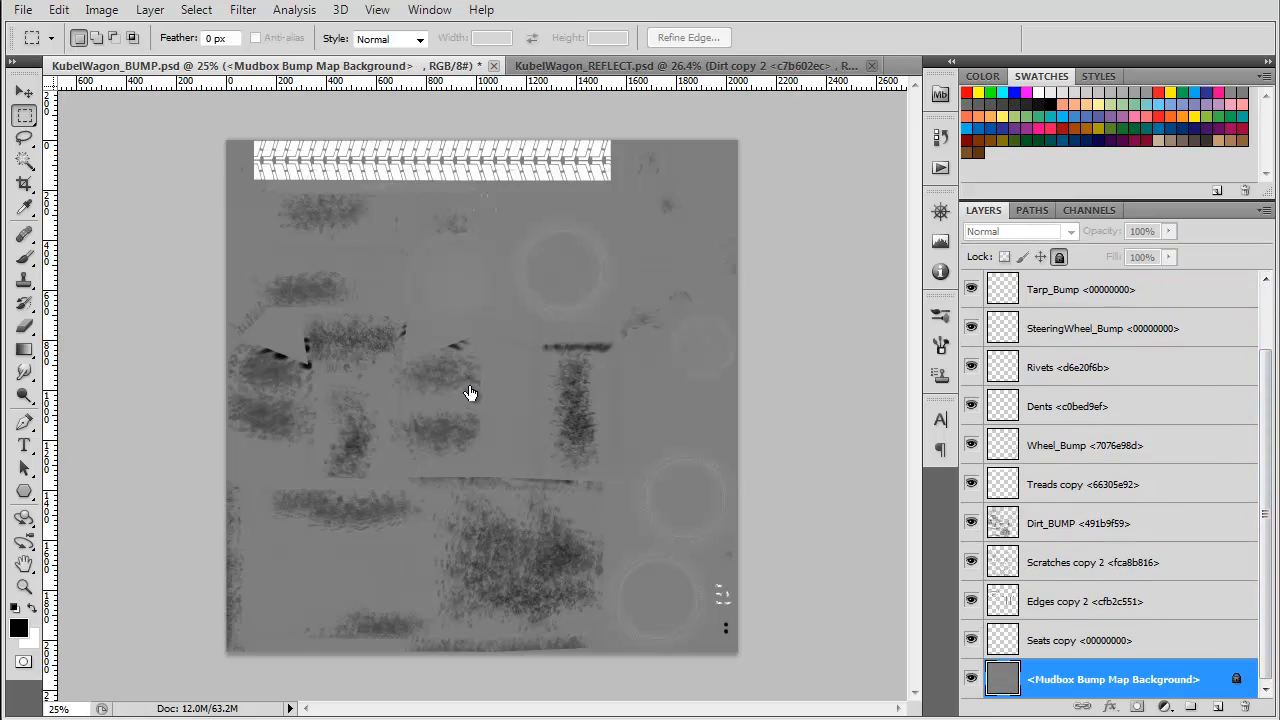
mouse_move(1265, 515)
mouse_down()
mouse_move(1265, 453)
mouse_move(1265, 515)
mouse_up()
shift+click(1080, 329)
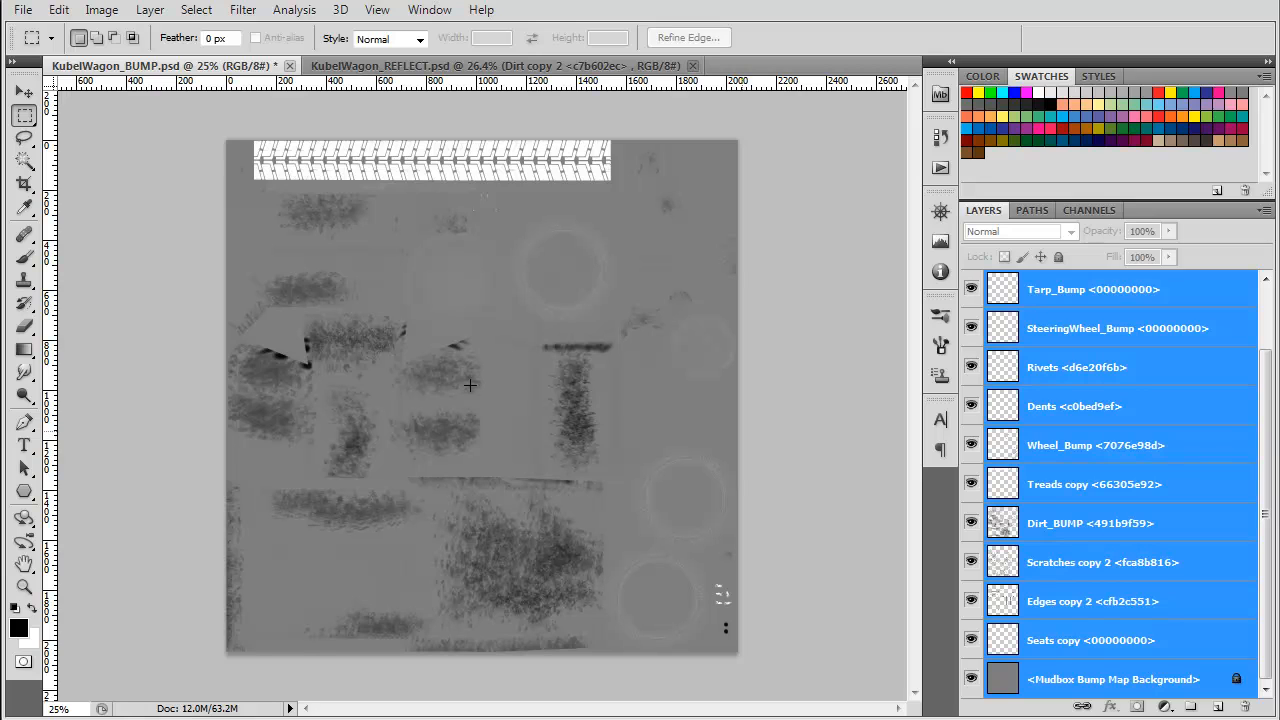
key(ctrl+alt+e)
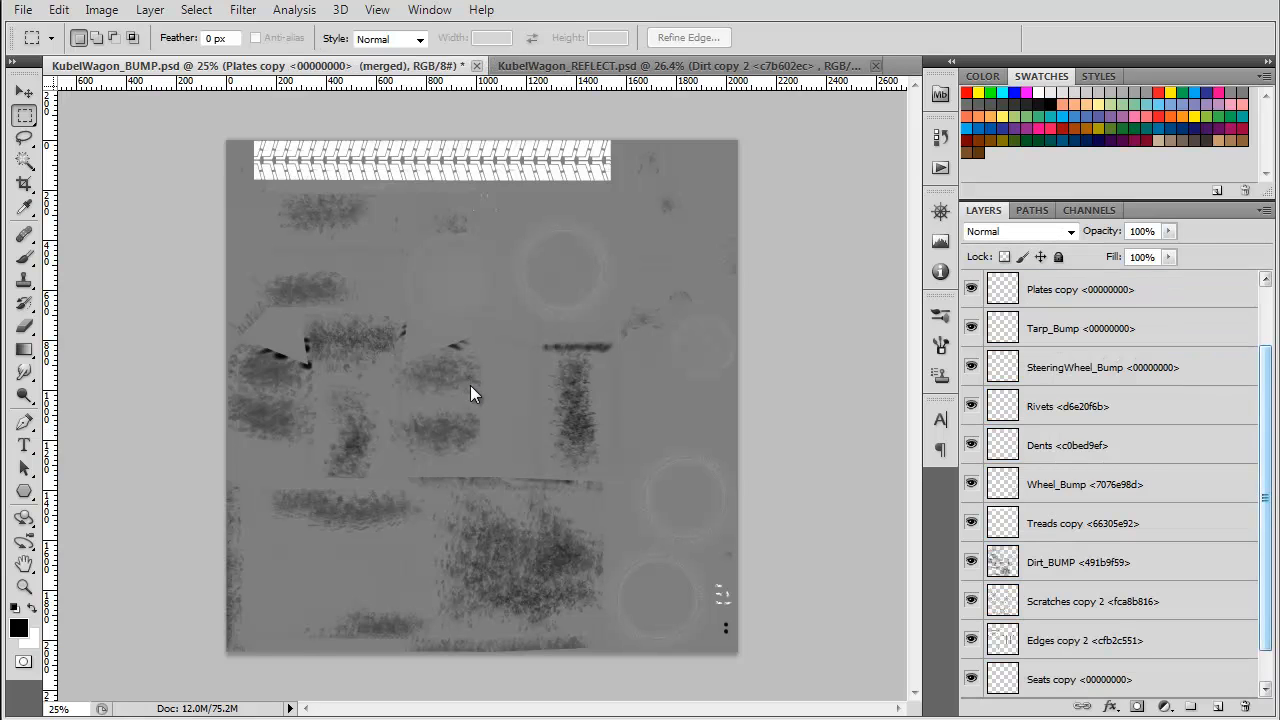
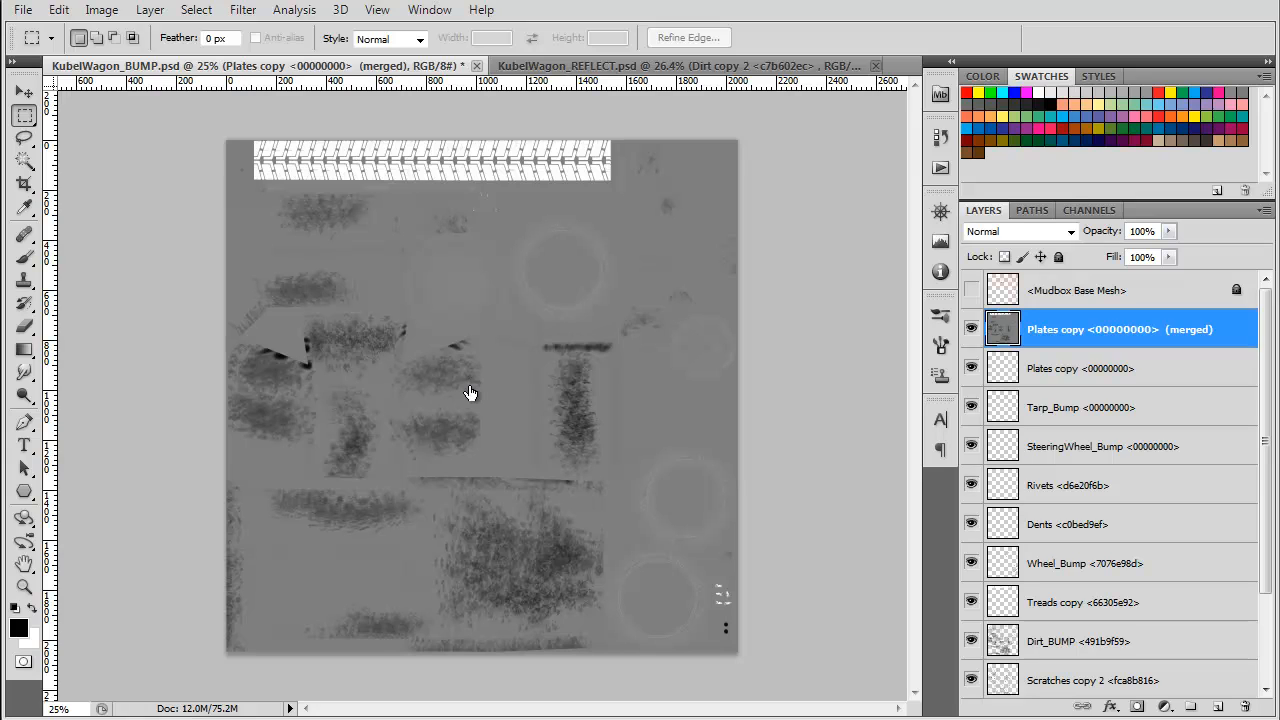
- Convert the merged bump layer to a normal map with xNormal Height2Normals, using gray scale source, 0.400 smooth and the 4SAMPLES method
key(alt+t)
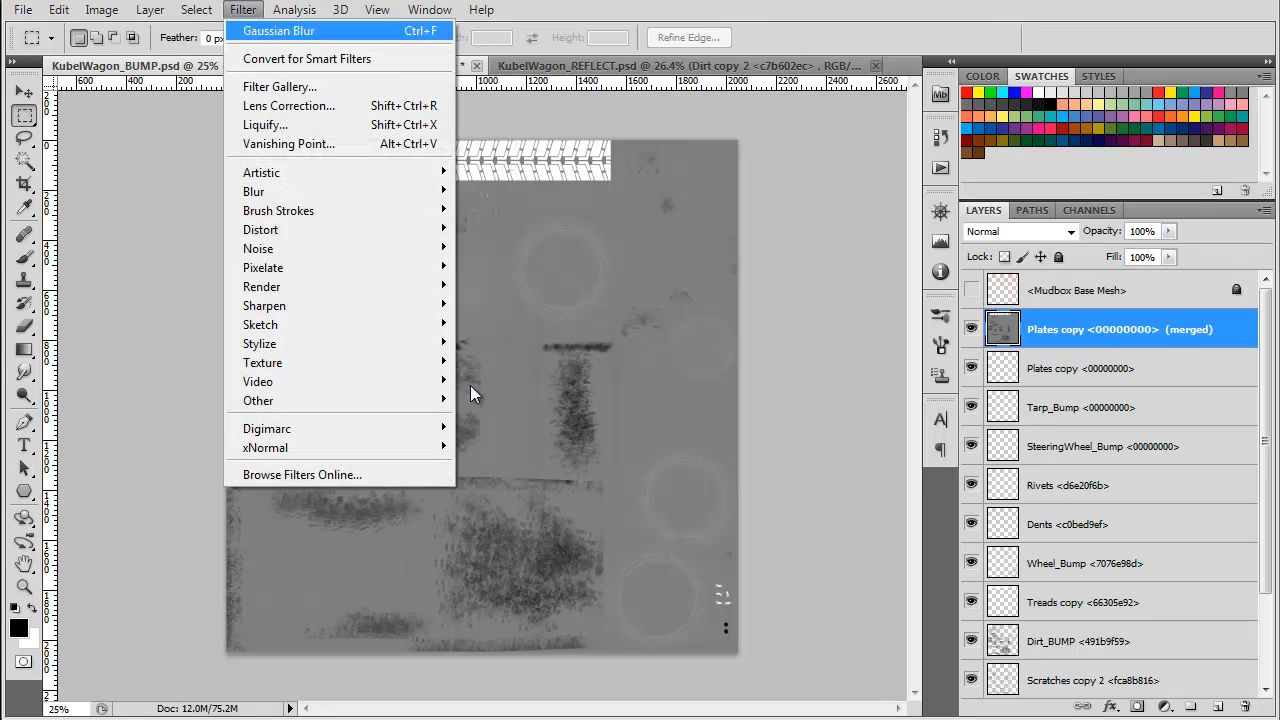
key(Down)
key(Down)
key(Down)
key(Down)
key(Down)
key(Down)
key(Down)
key(Down)
key(Down)
key(Down)
key(Down)
key(Down)
key(Down)
key(Down)
key(Down)
key(Down)
key(Down)
key(Down)
key(Down)
key(Down)
key(Right)
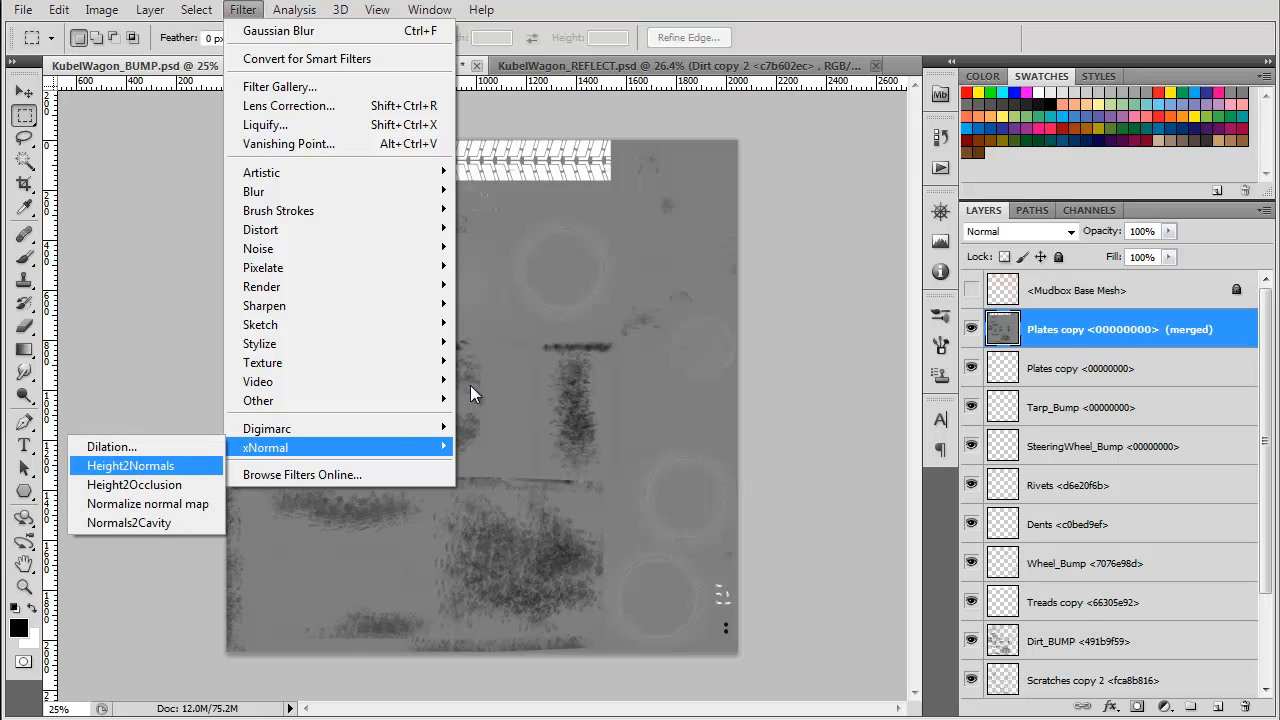
key(Return)
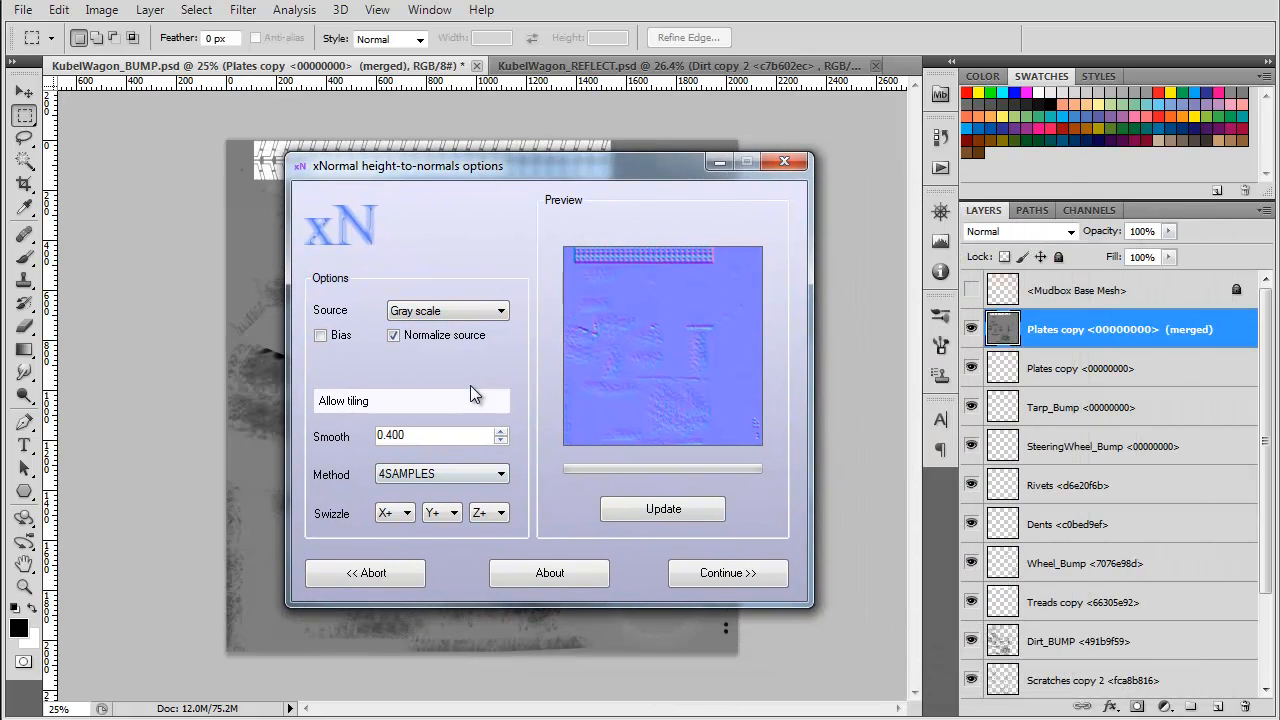
key(Return)
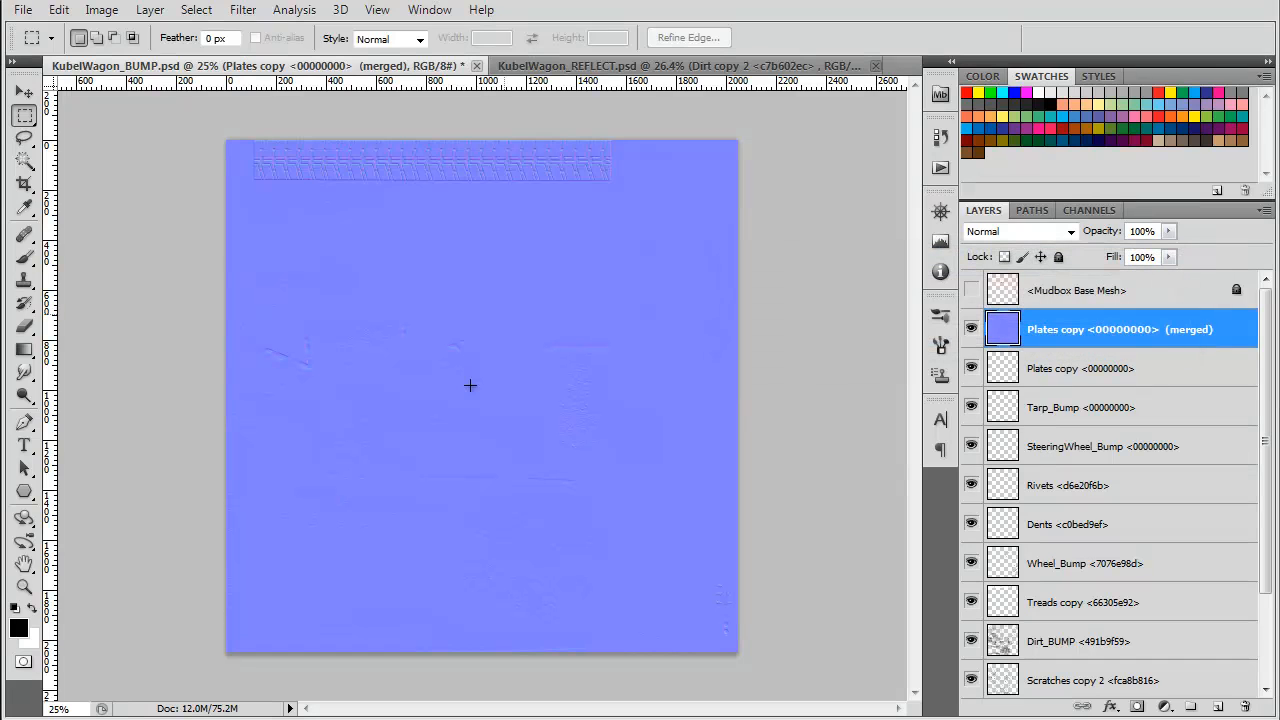
- Examine the generated normal map up close, especially the tire tread detail, and return to the full image view
key(ctrl+plus)
key(ctrl+plus)
key(ctrl+plus)
key(ctrl+plus)
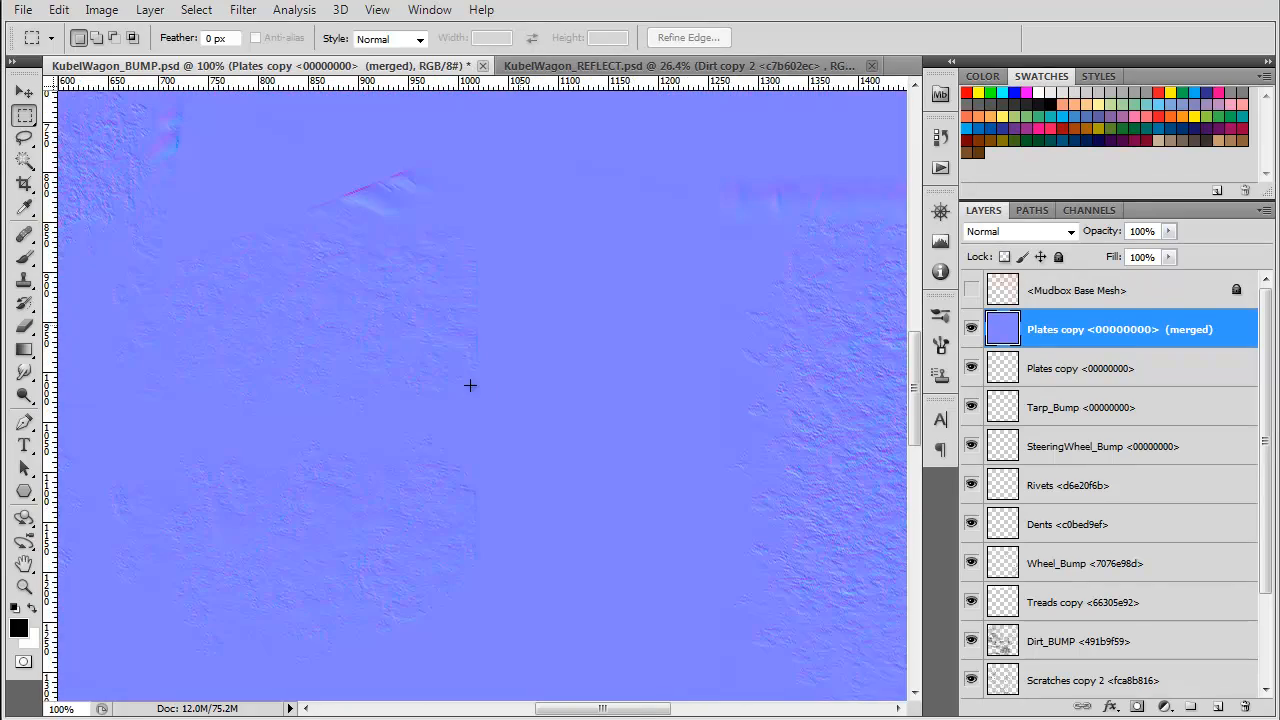
mouse_move(471, 387)
mouse_down()
mouse_move(459, 365)
mouse_move(684, 572)
mouse_move(866, 580)
mouse_move(1052, 617)
mouse_move(1113, 715)
mouse_move(465, 392)
mouse_move(440, 690)
mouse_move(451, 382)
mouse_move(200, 297)
mouse_move(81, 297)
mouse_up()
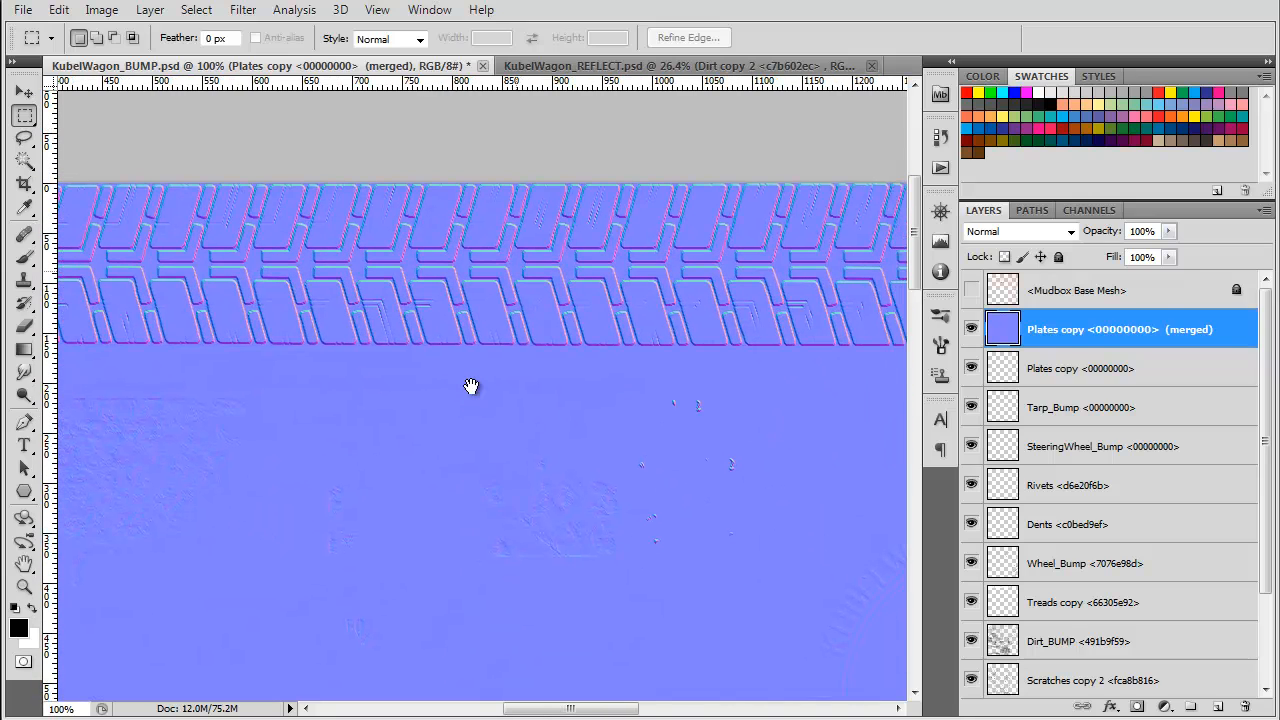
key(z)
drag(471, 387, 471, 386)
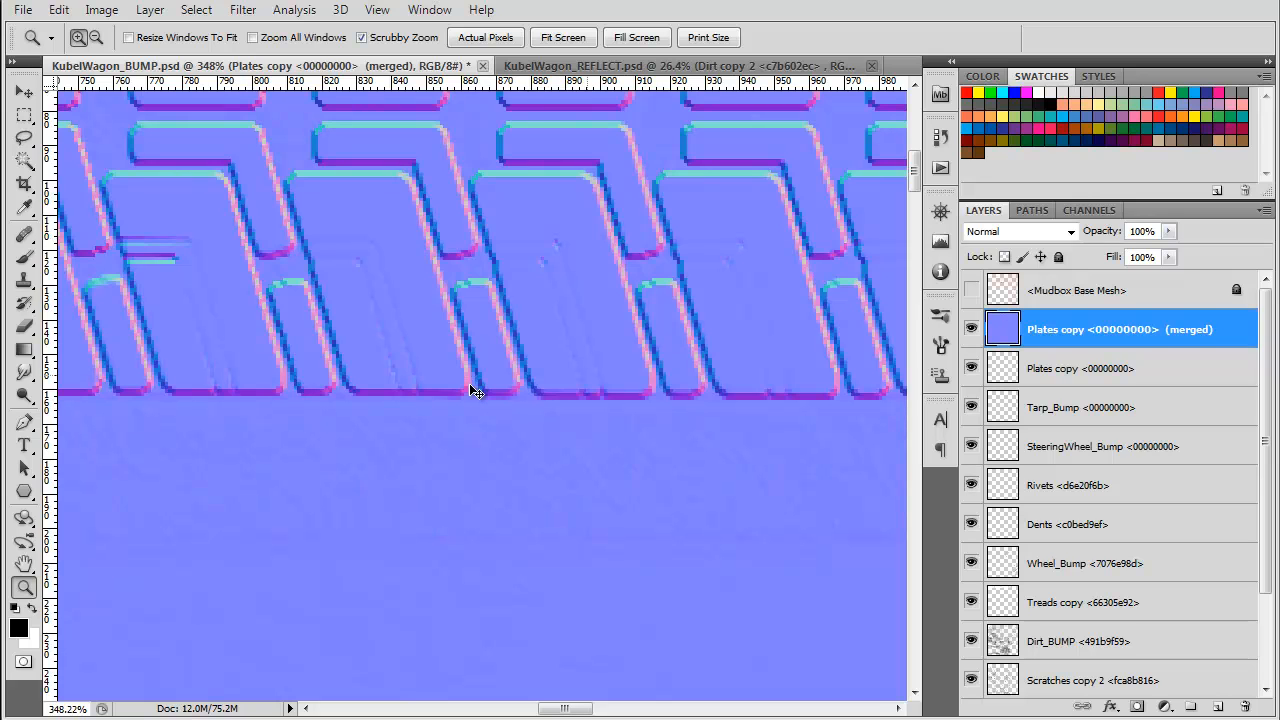
key(ctrl+1)
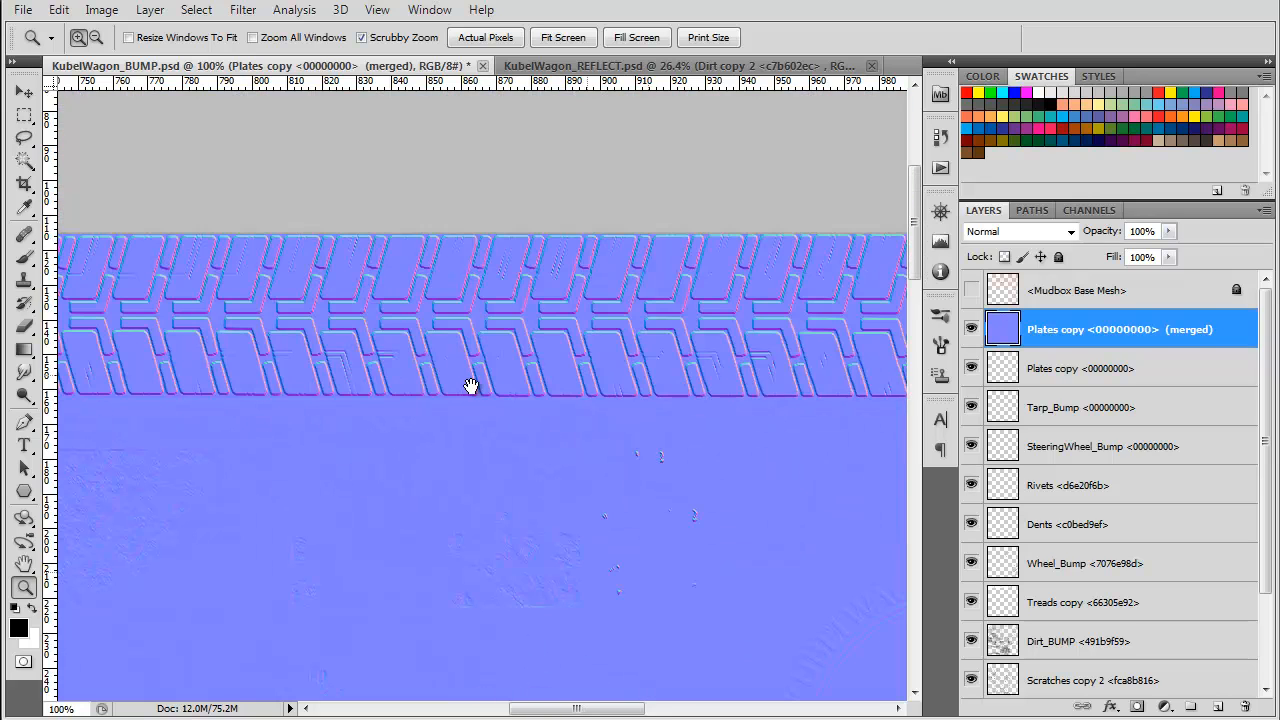
drag(471, 386, 471, 386)
key(ctrl+0)
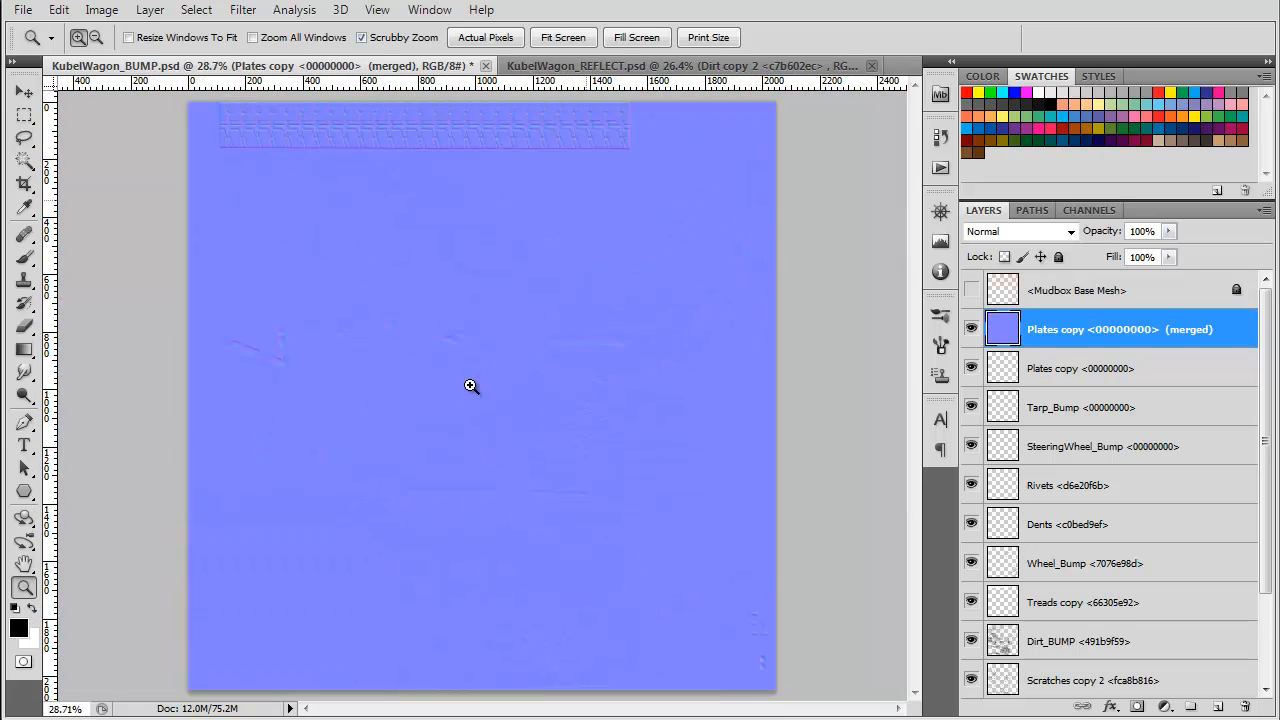
- In KubelWagon_REFLECT.psd, hide the Mudbox Base Mesh layer and fill the Mudbox Reflection Mask Background layer with black
key(ctrl+Tab)
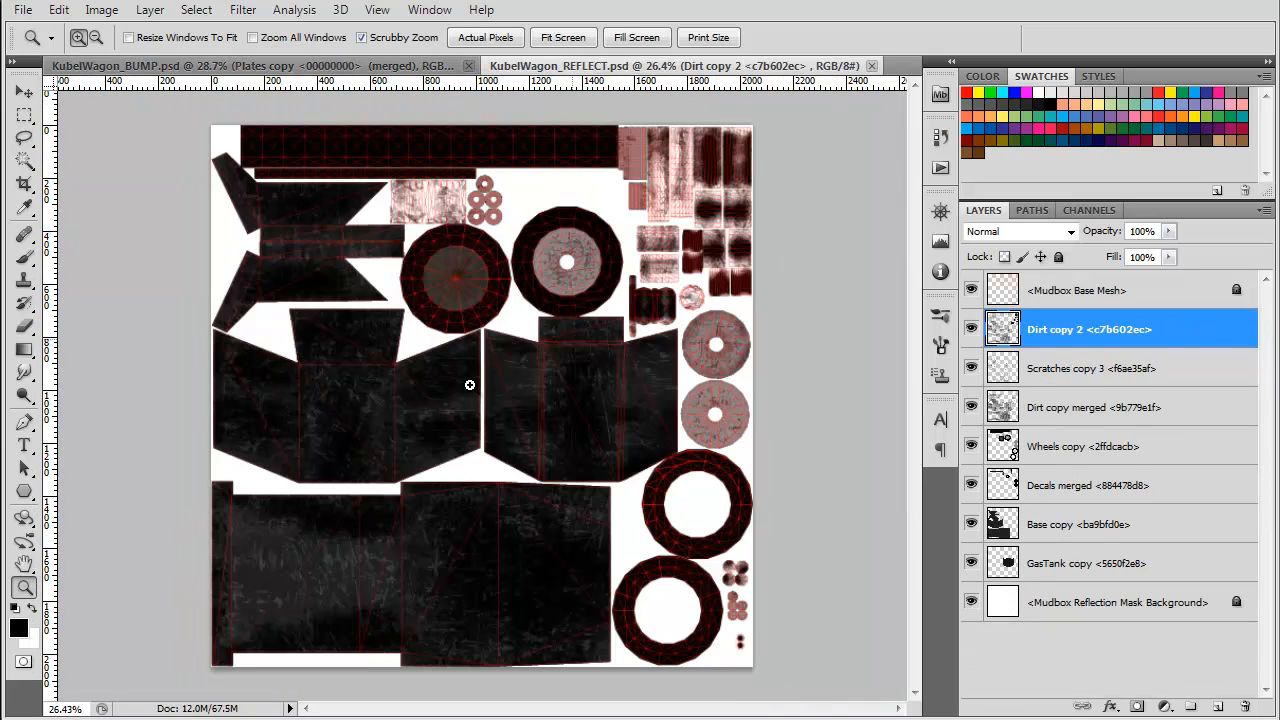
click(971, 290)
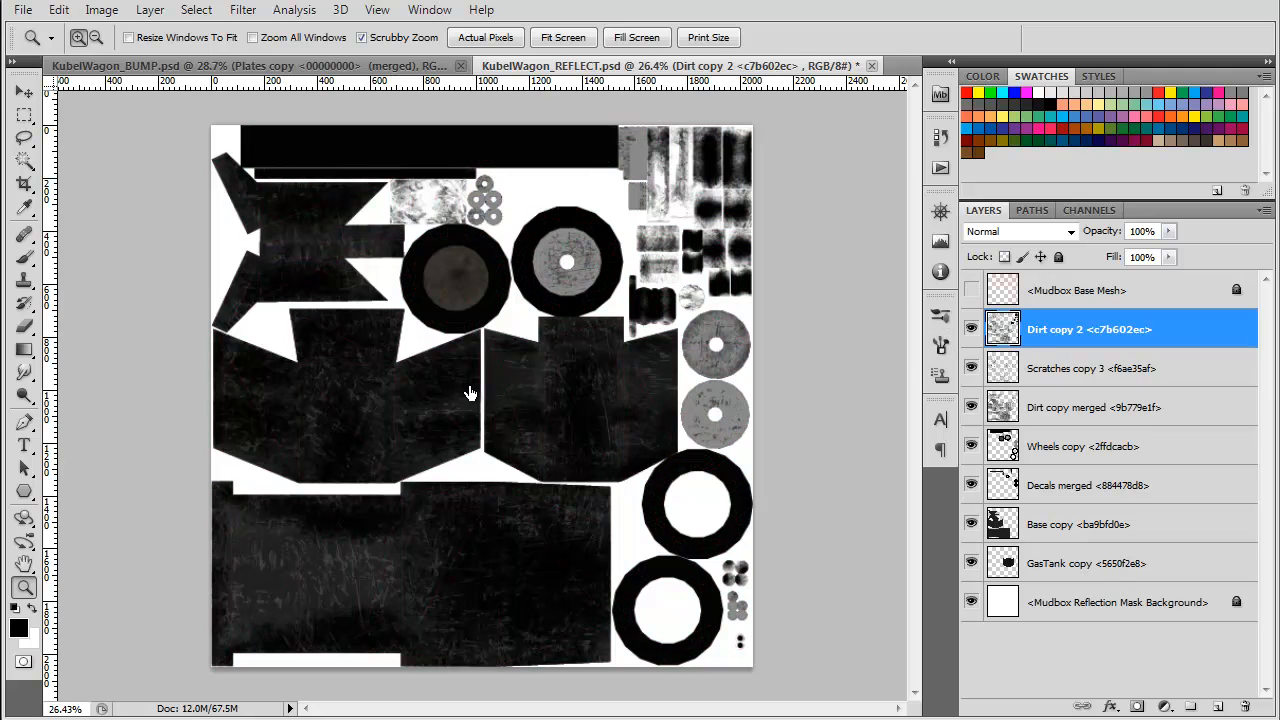
click(1117, 602)
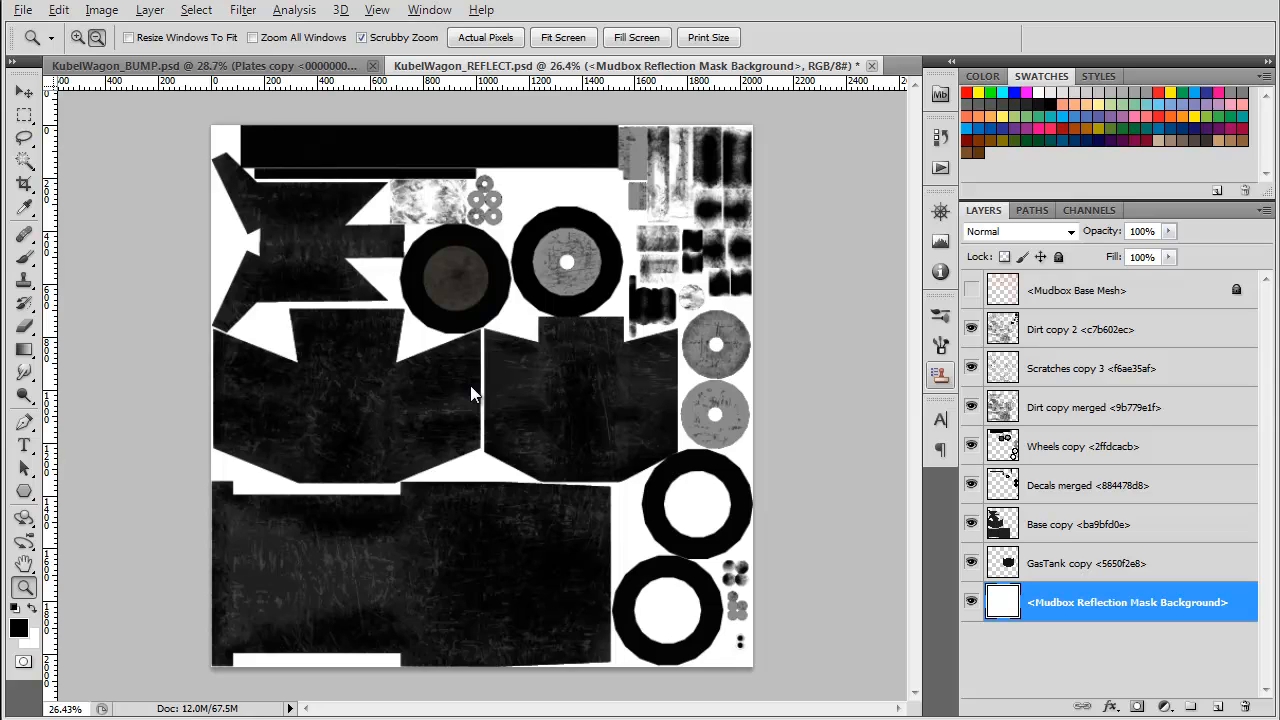
key(alt+BackSpace)
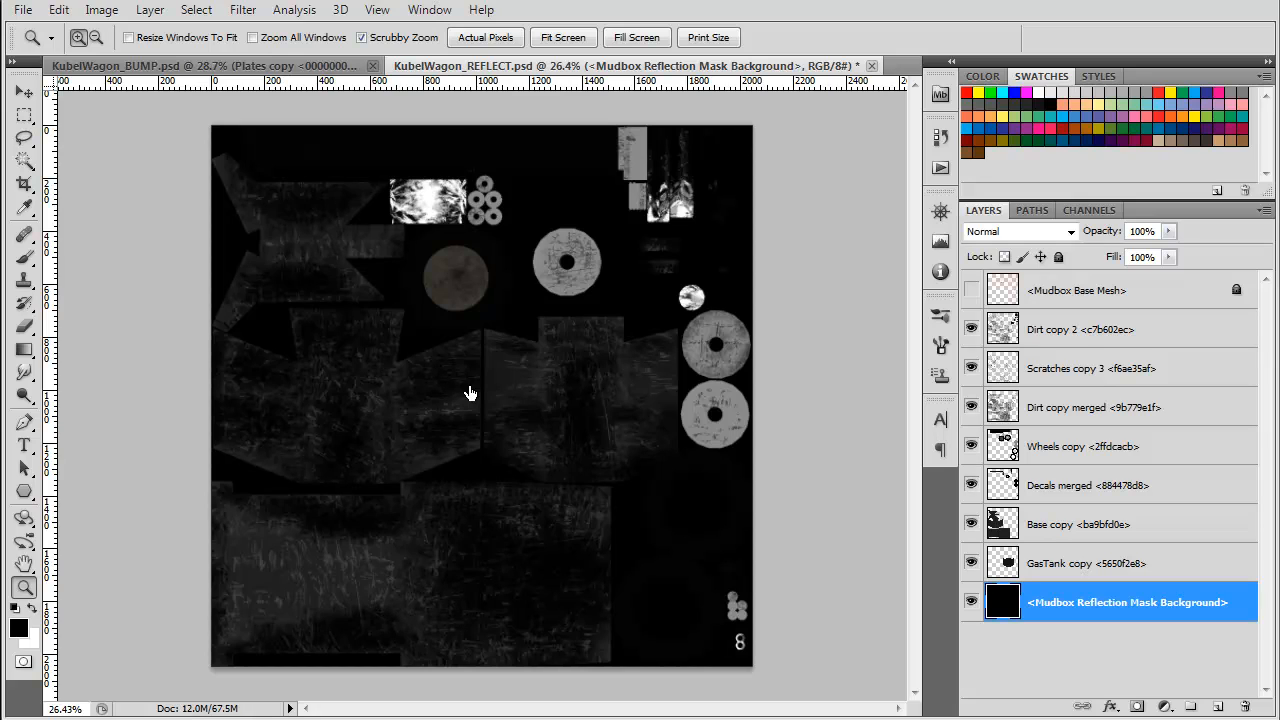
- Transfer the reflection map's RGB brightness as a selection into KubelWagon_BUMP.psd and store it in the Alpha 1 channel
click(1089, 210)
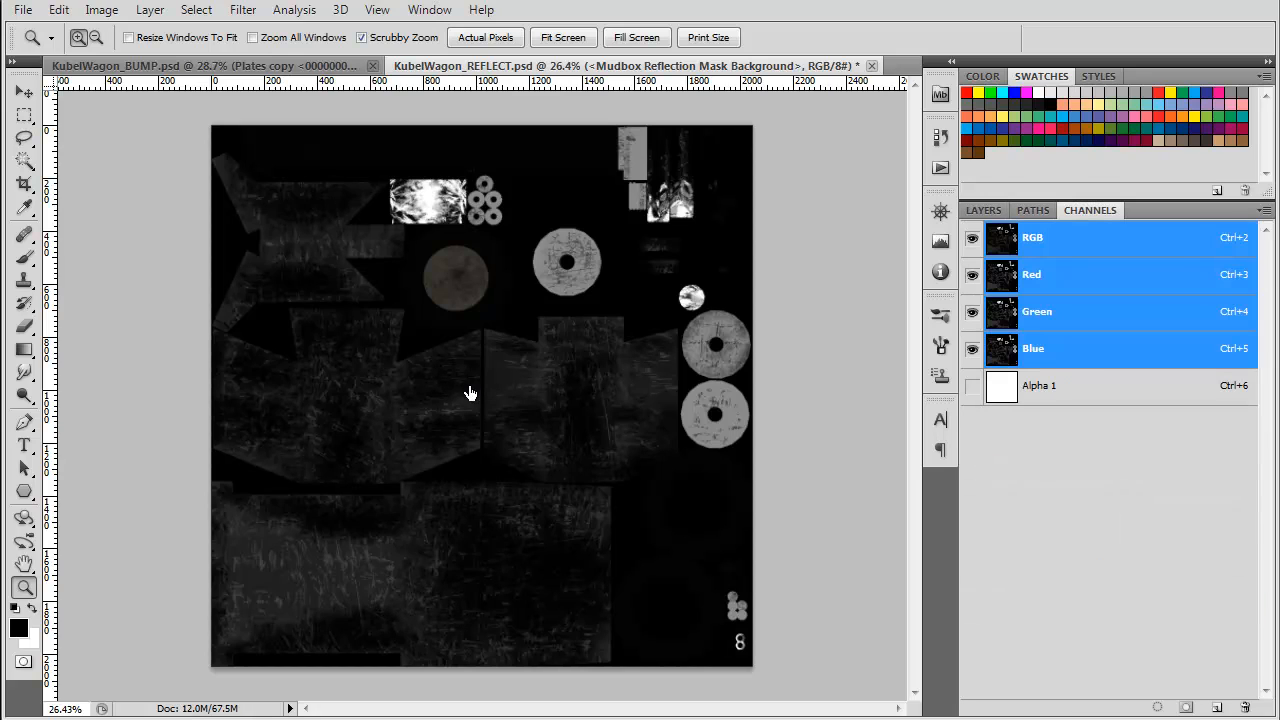
key(ctrl+alt+2)
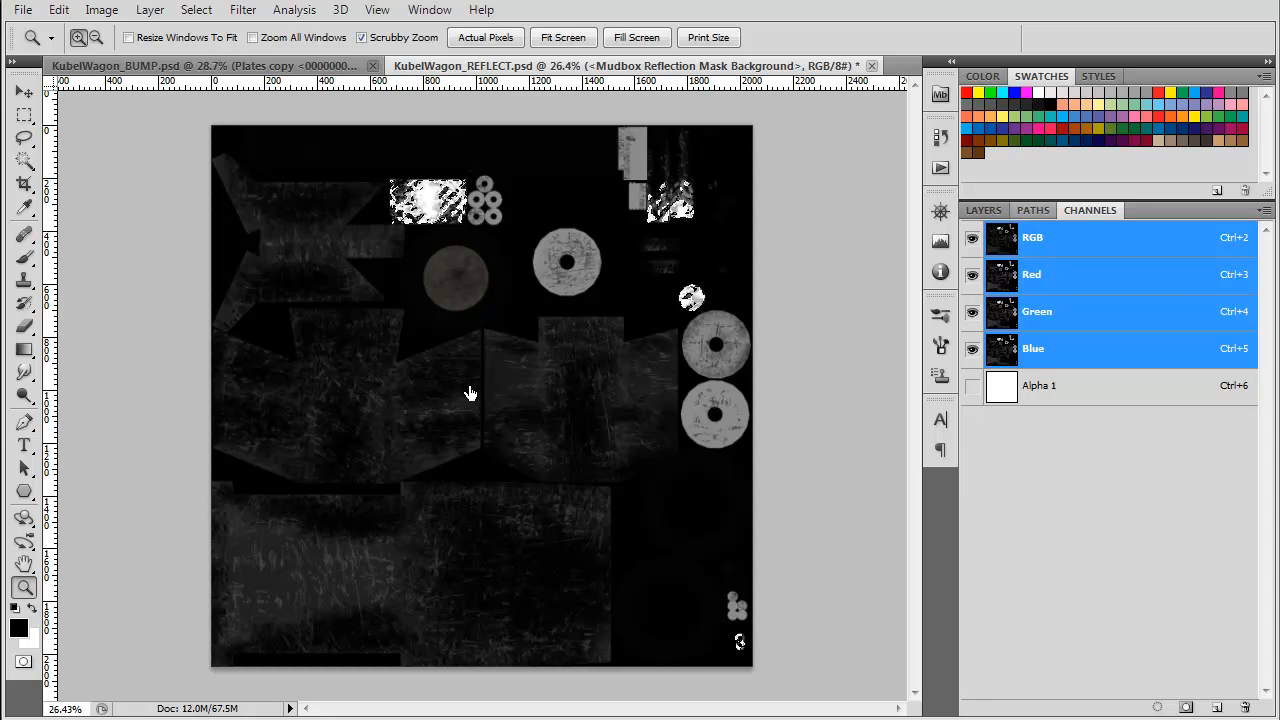
key(m)
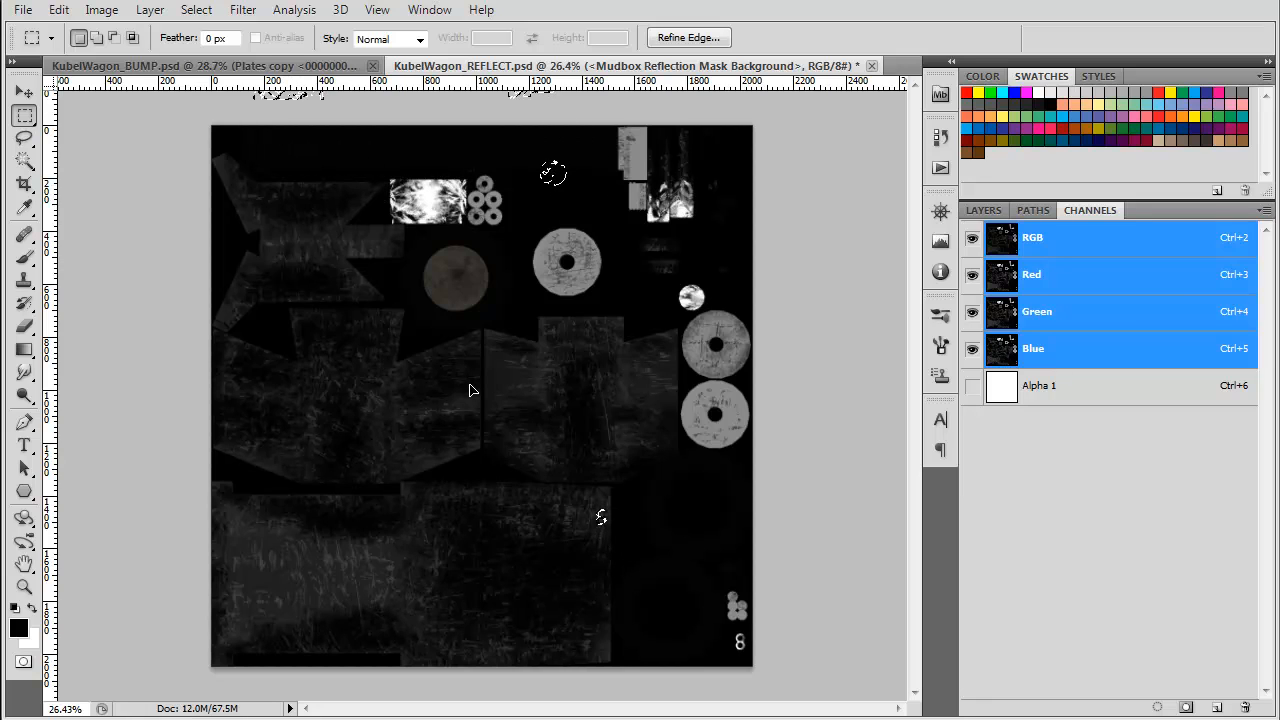
key(ctrl+Tab)
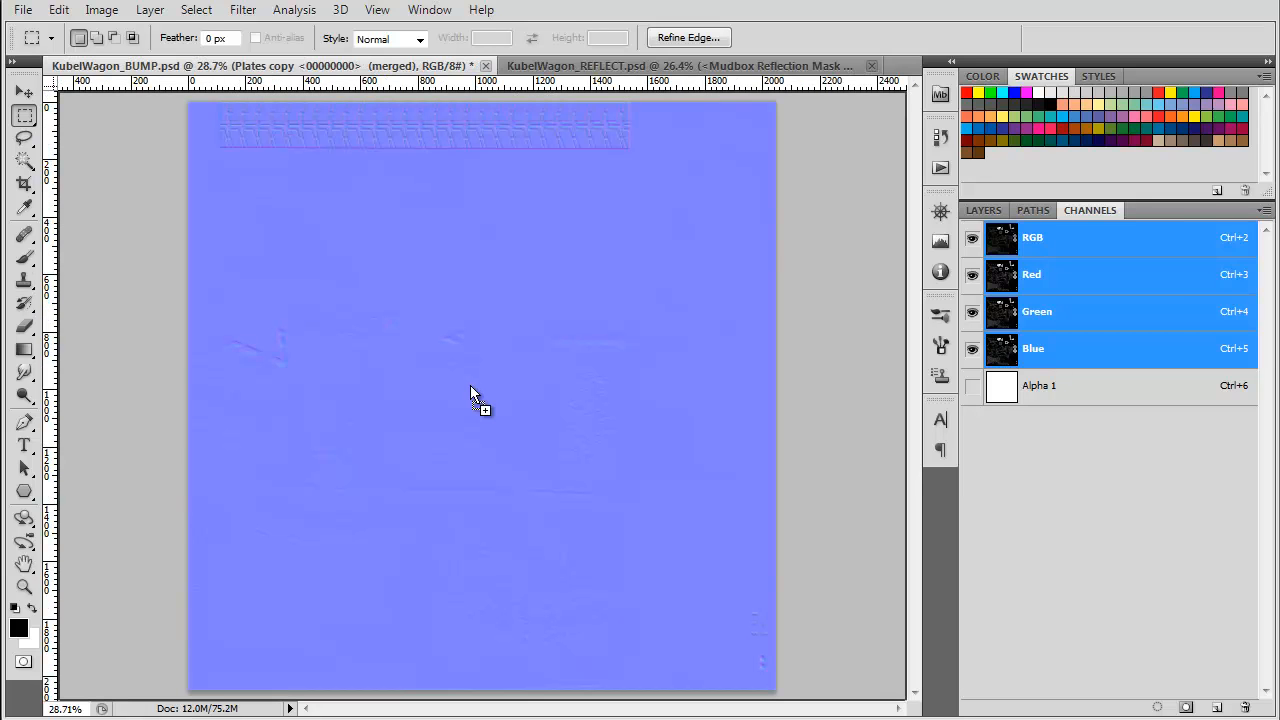
drag(470, 386, 470, 386)
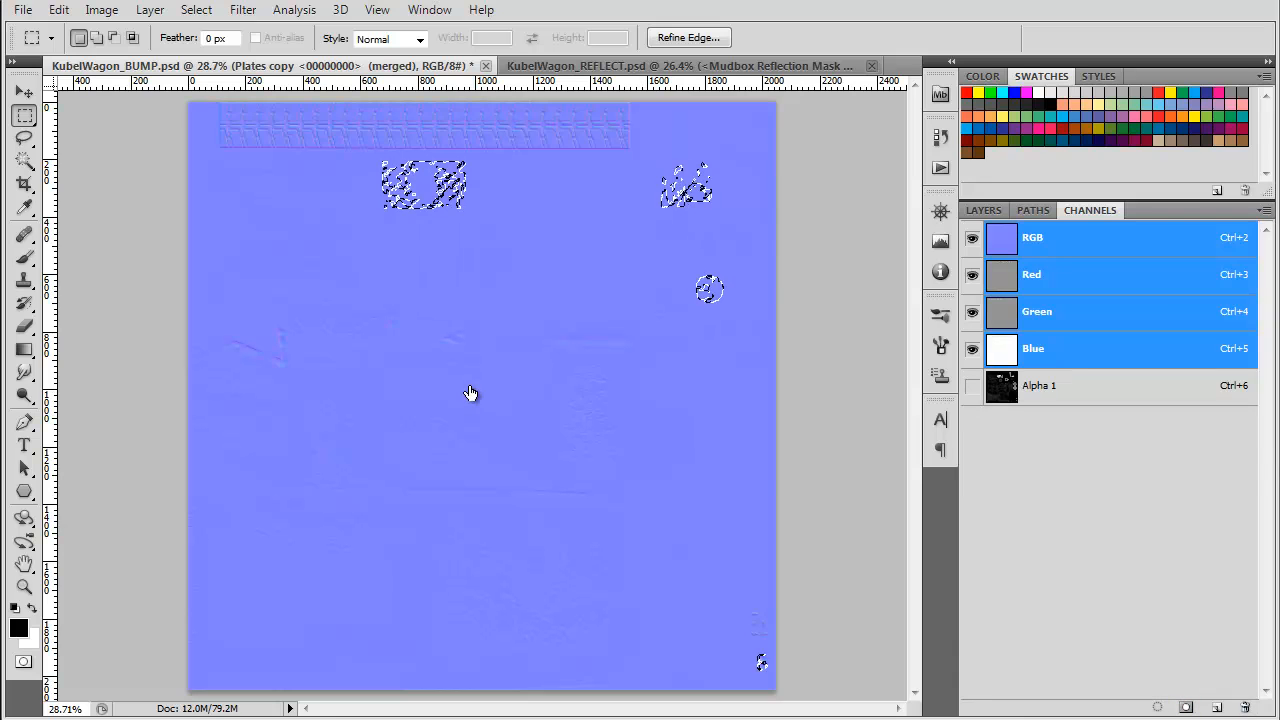
- Check the Alpha 1 channel alone and overlaid on the normal map, compare it with KubelWagon_REFLECT.psd, and return to the RGB view
key(ctrl+6)
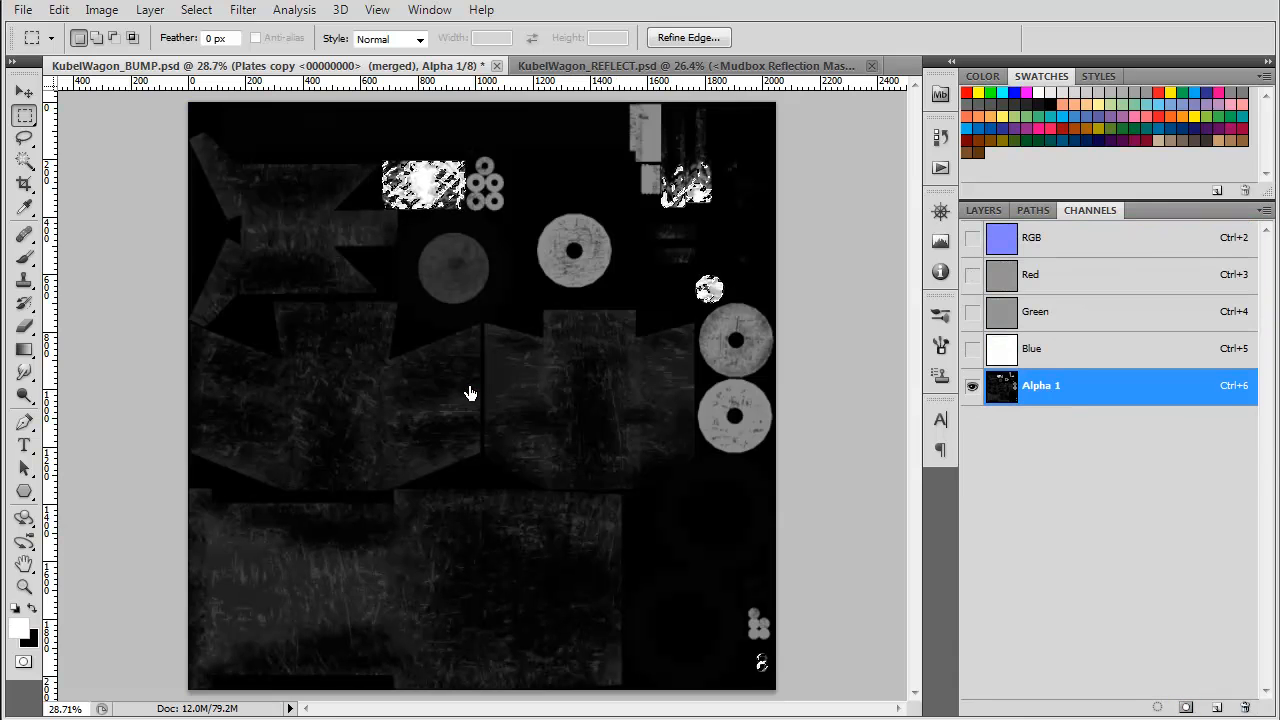
key(grave)
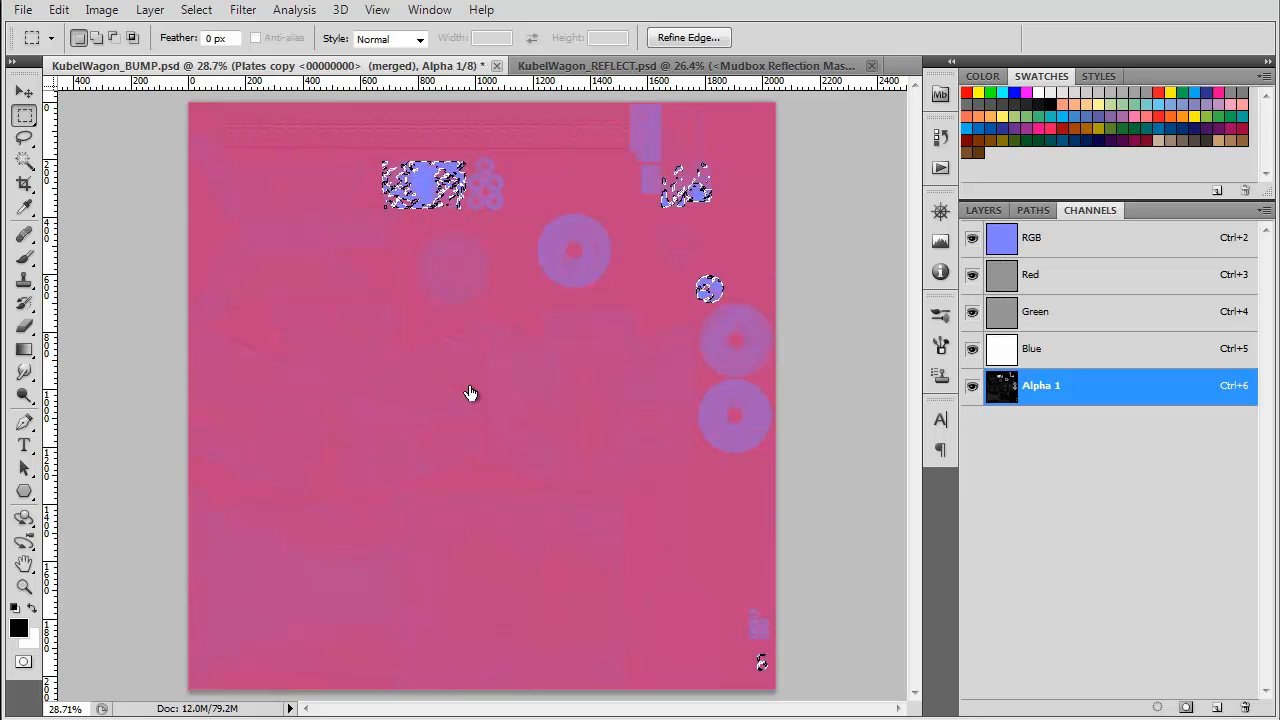
key(ctrl+Tab)
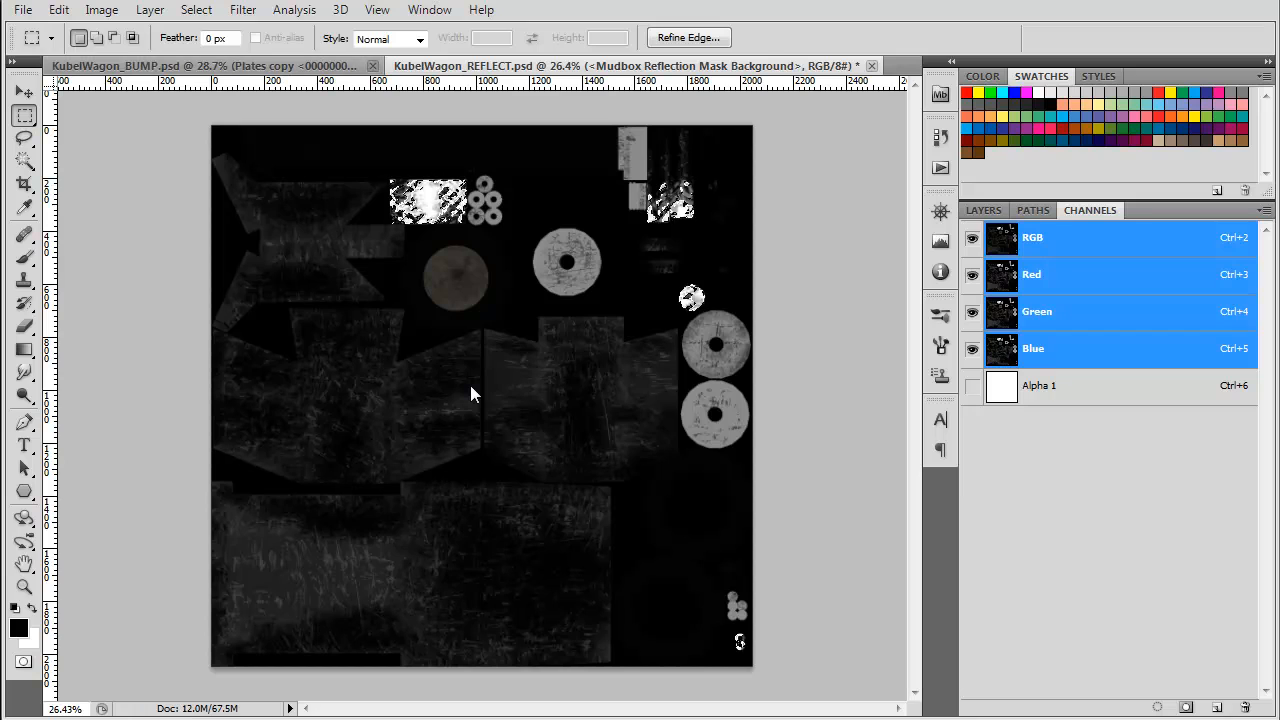
key(ctrl+Tab)
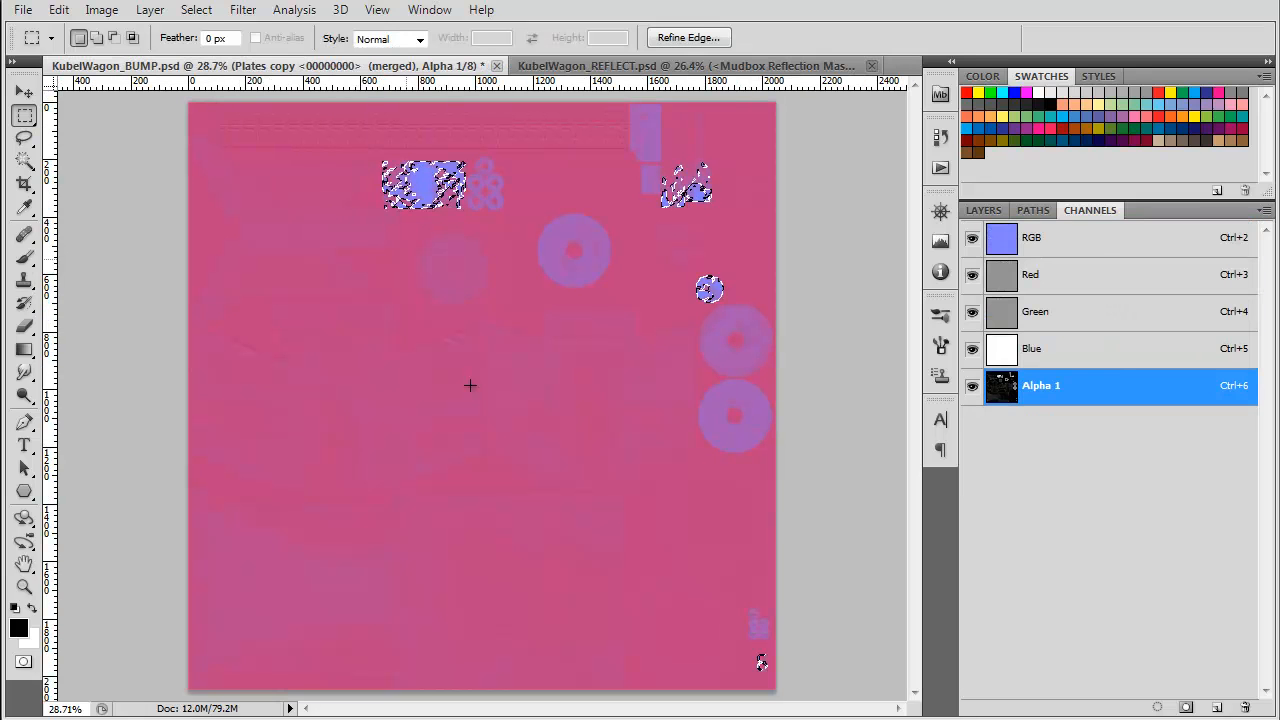
key(ctrl+2)
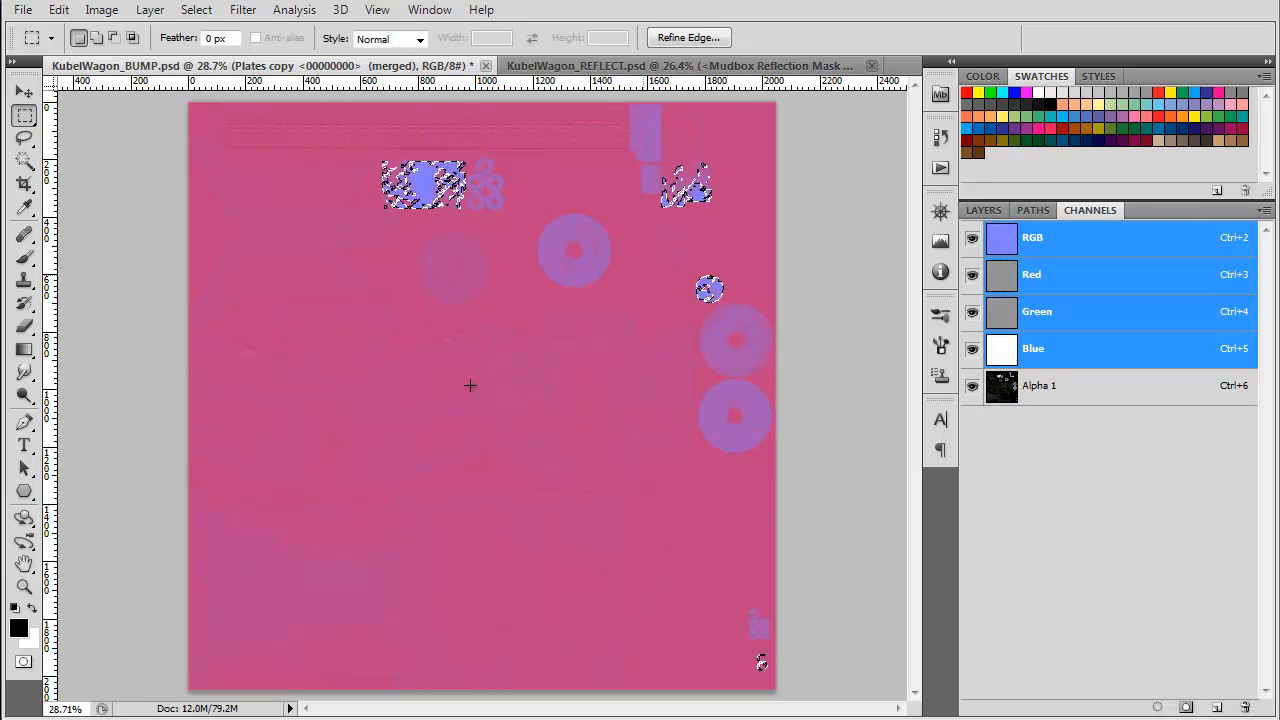
key(backslash)
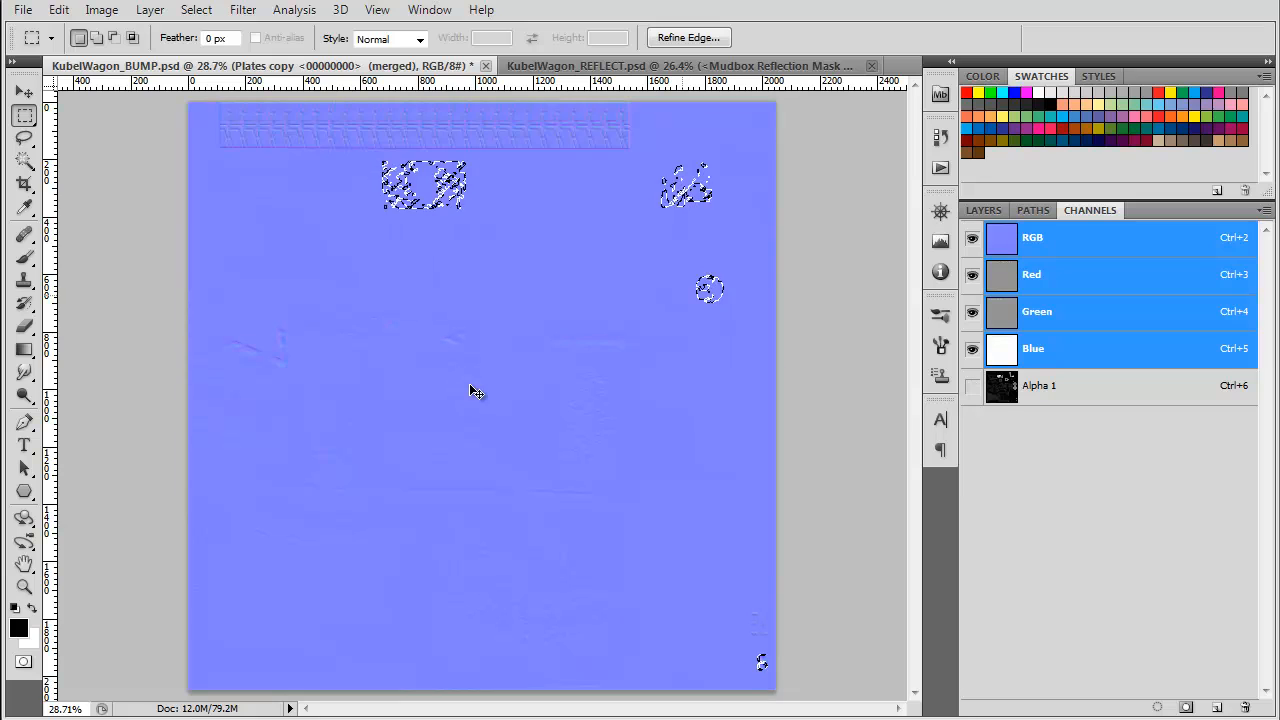
- Clear the selection and save the normal map with its alpha channel as the 32 bits/pixel Targa KubelWagon_NM in the KubelWagon_TEXTURES folder
key(ctrl+d)
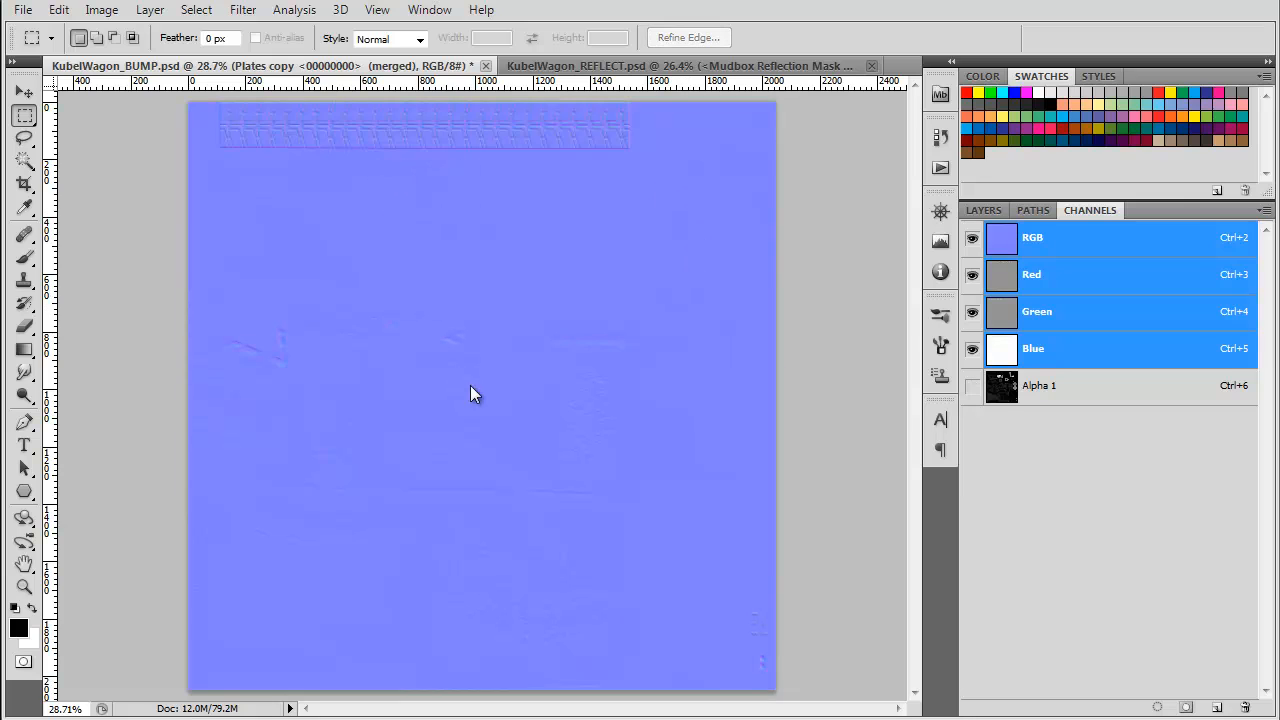
key(ctrl+shift+s)
click(79, 162)
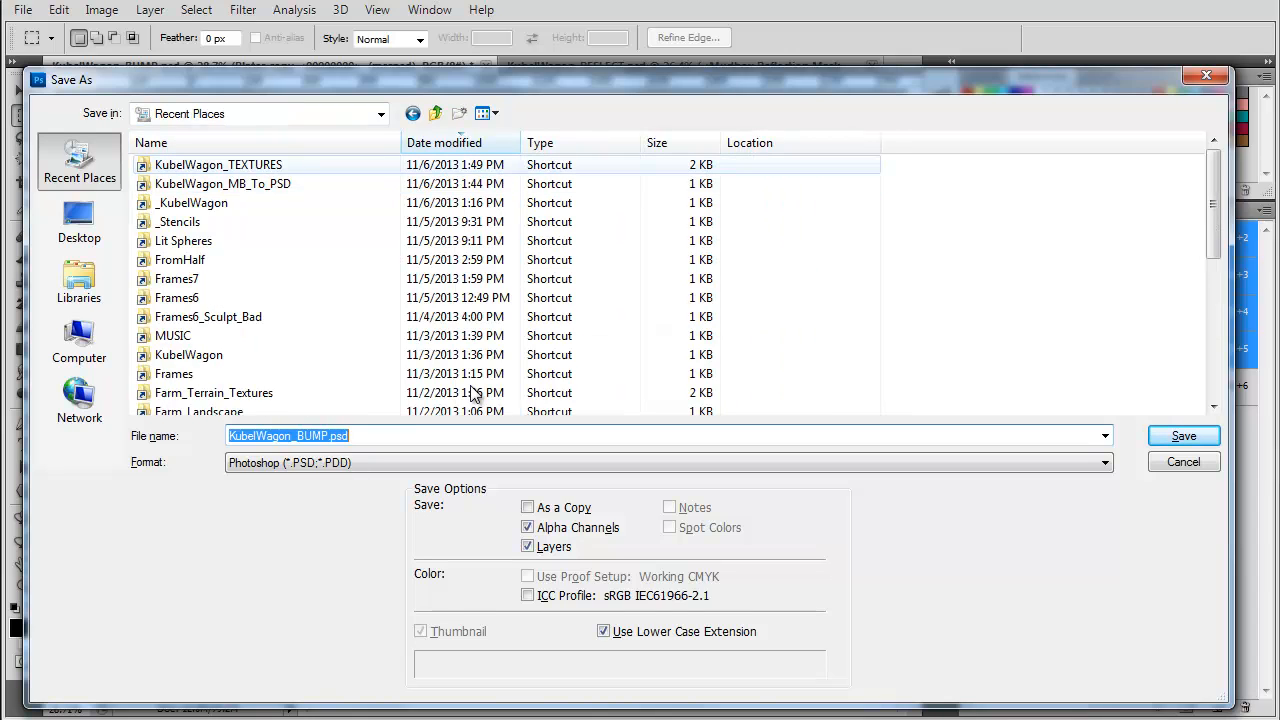
double_click(218, 164)
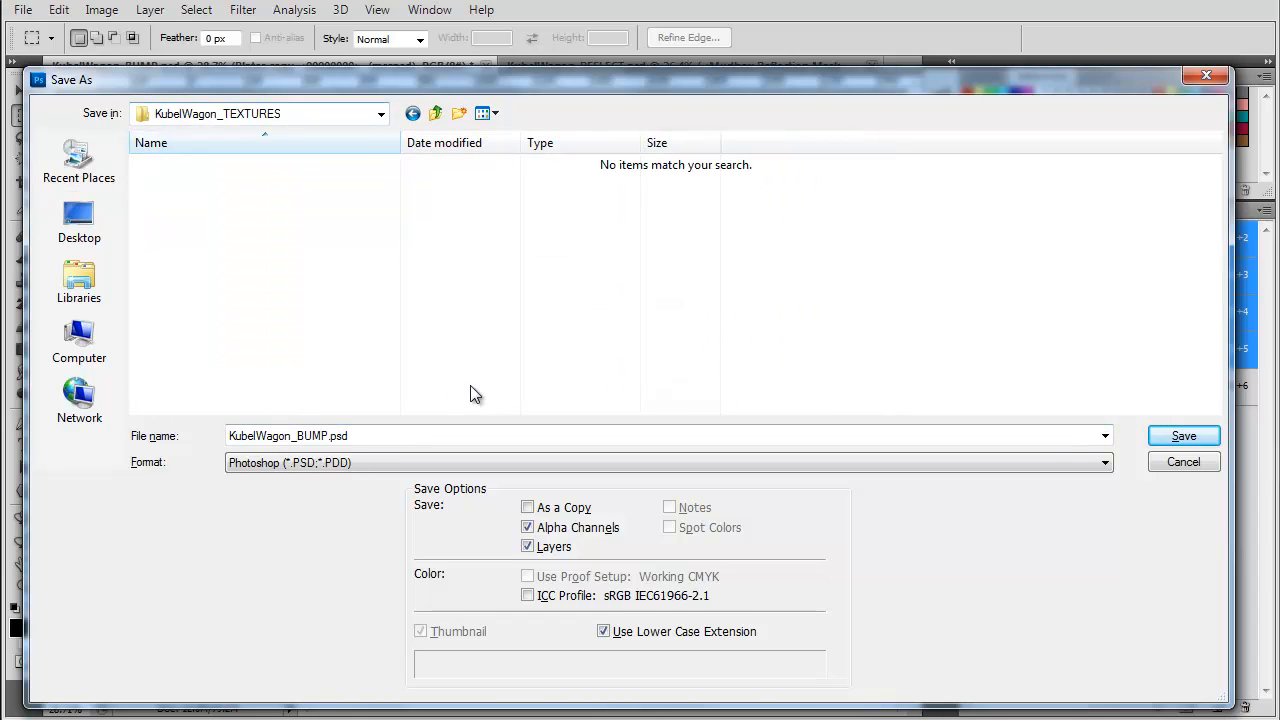
click(480, 463)
click(480, 713)
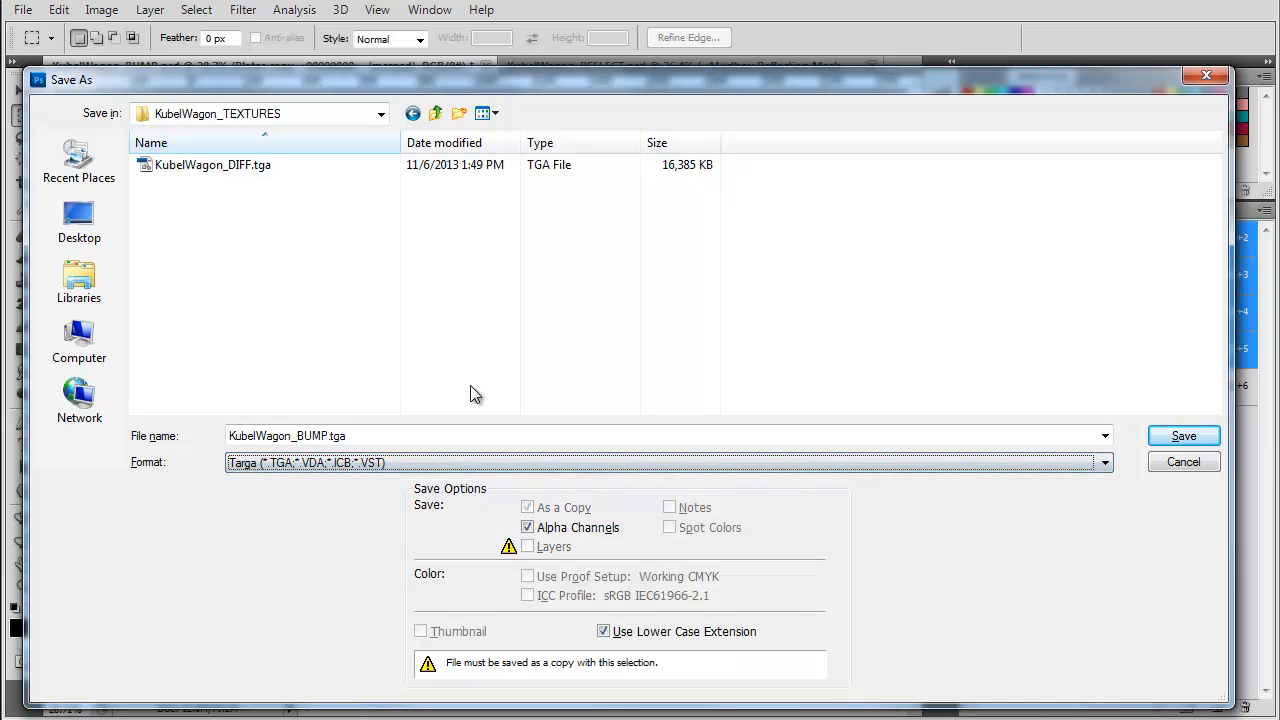
key(shift+Tab)
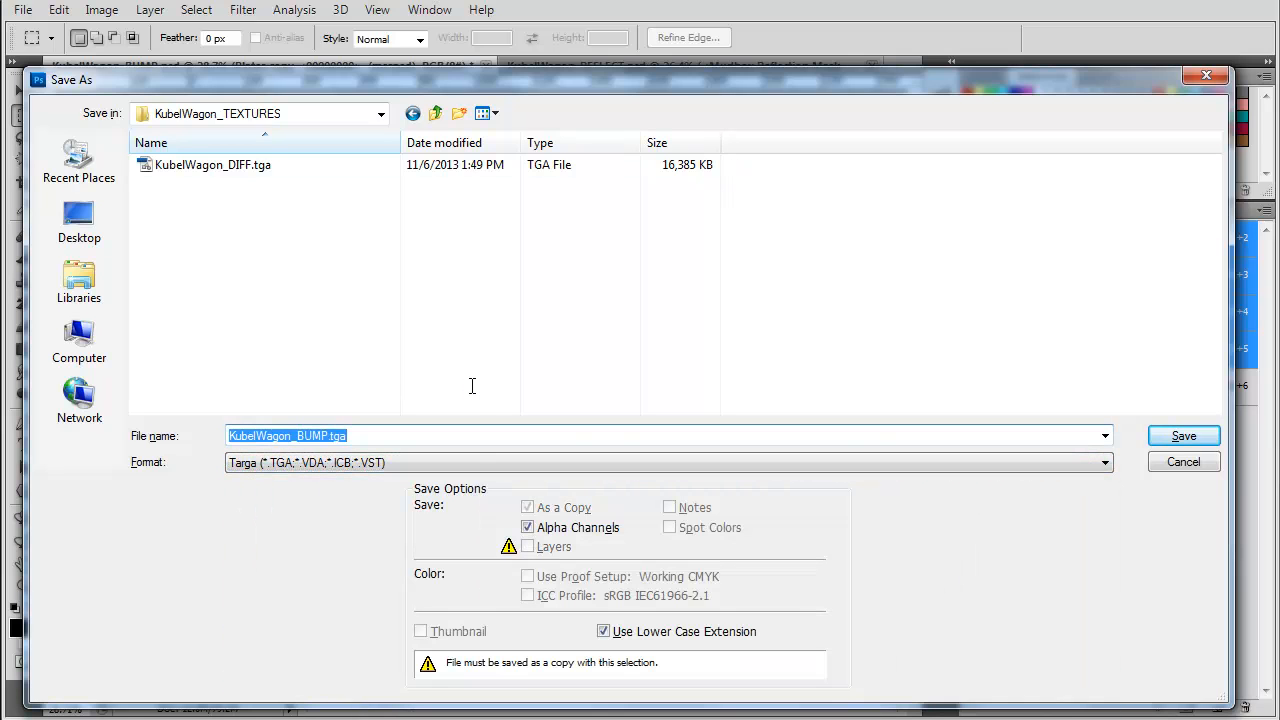
drag(297, 436, 352, 436)
text(NM)
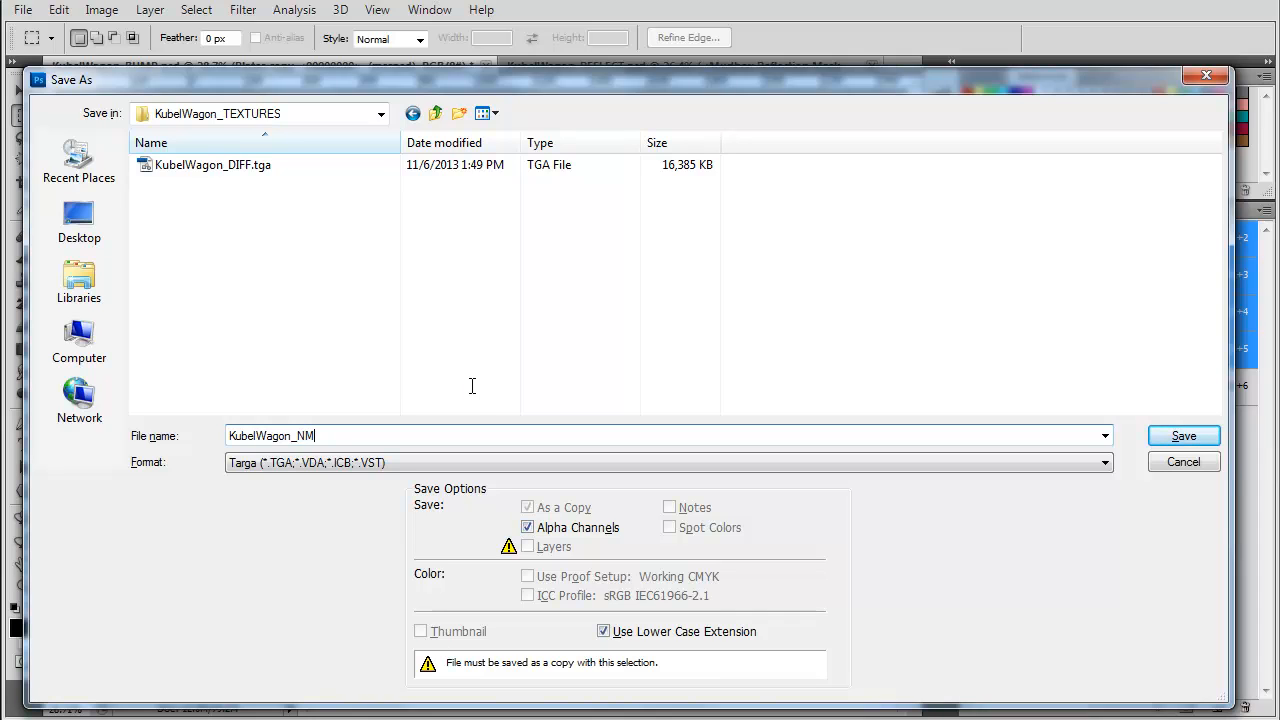
key(Return)
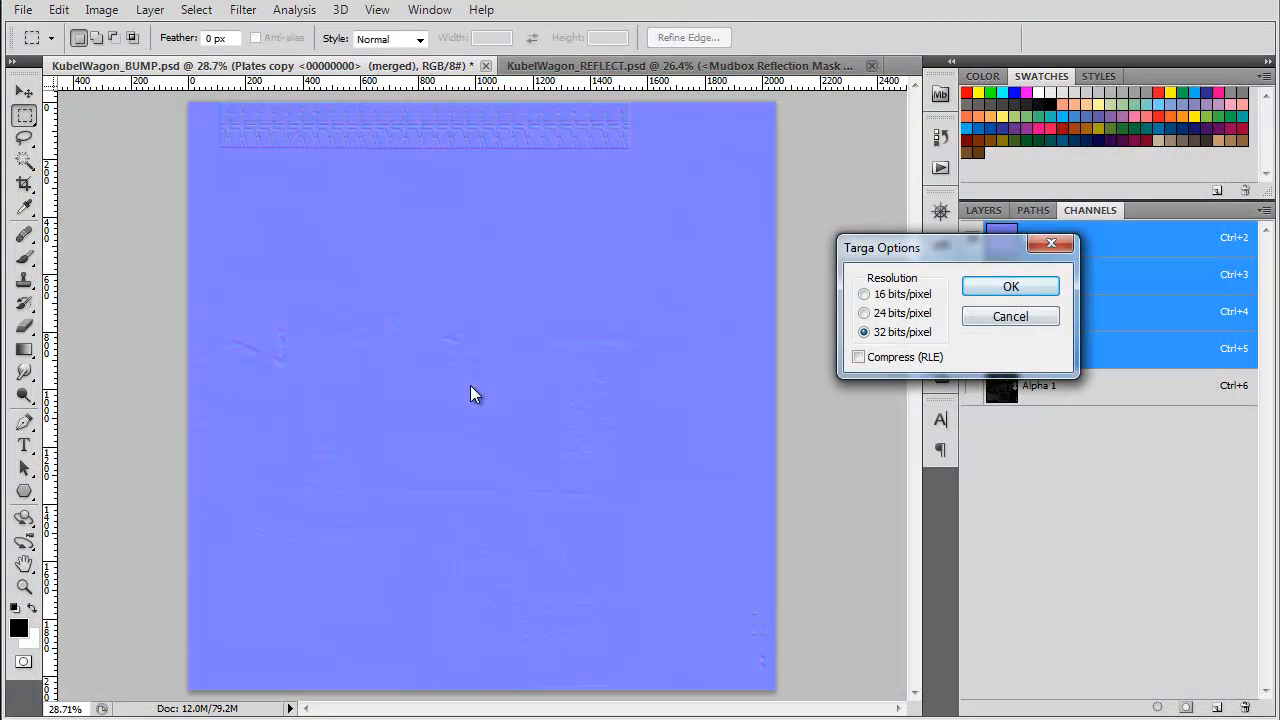
key(Return)
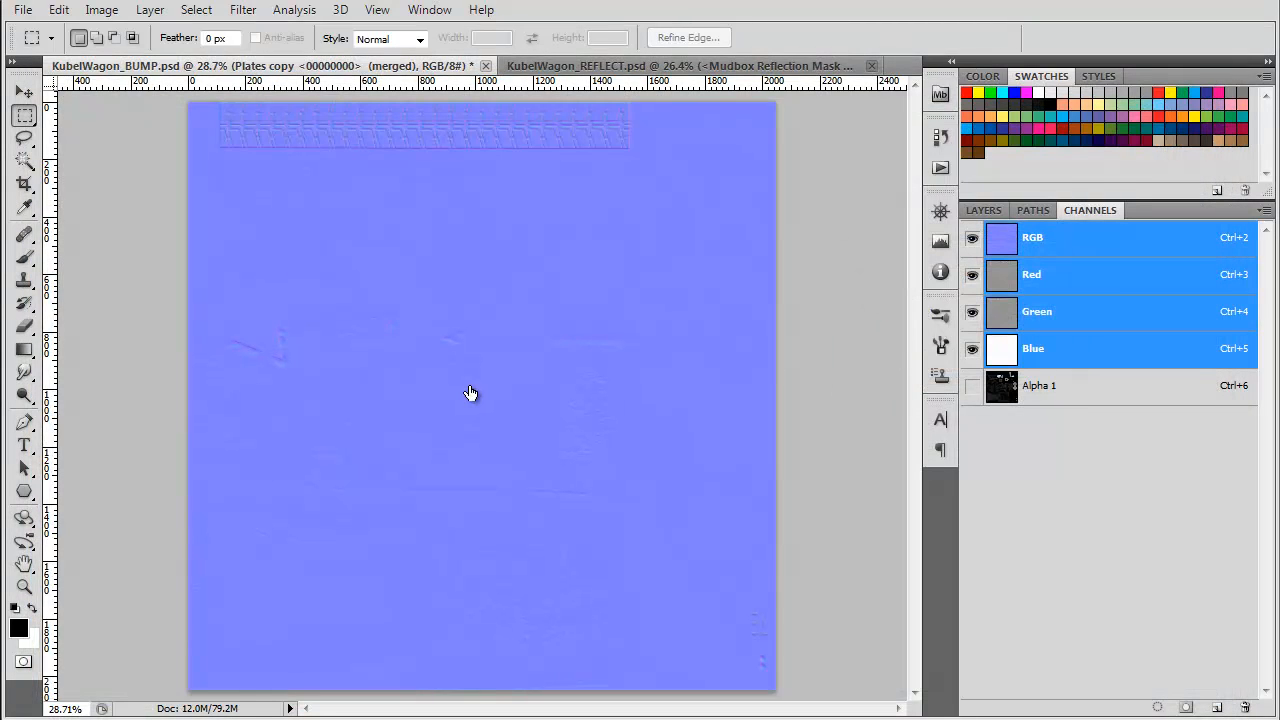
- Recheck the Alpha 1 channel, and close KubelWagon_BUMP.psd and KubelWagon_REFLECT.psd without saving the changes
key(ctrl+6)
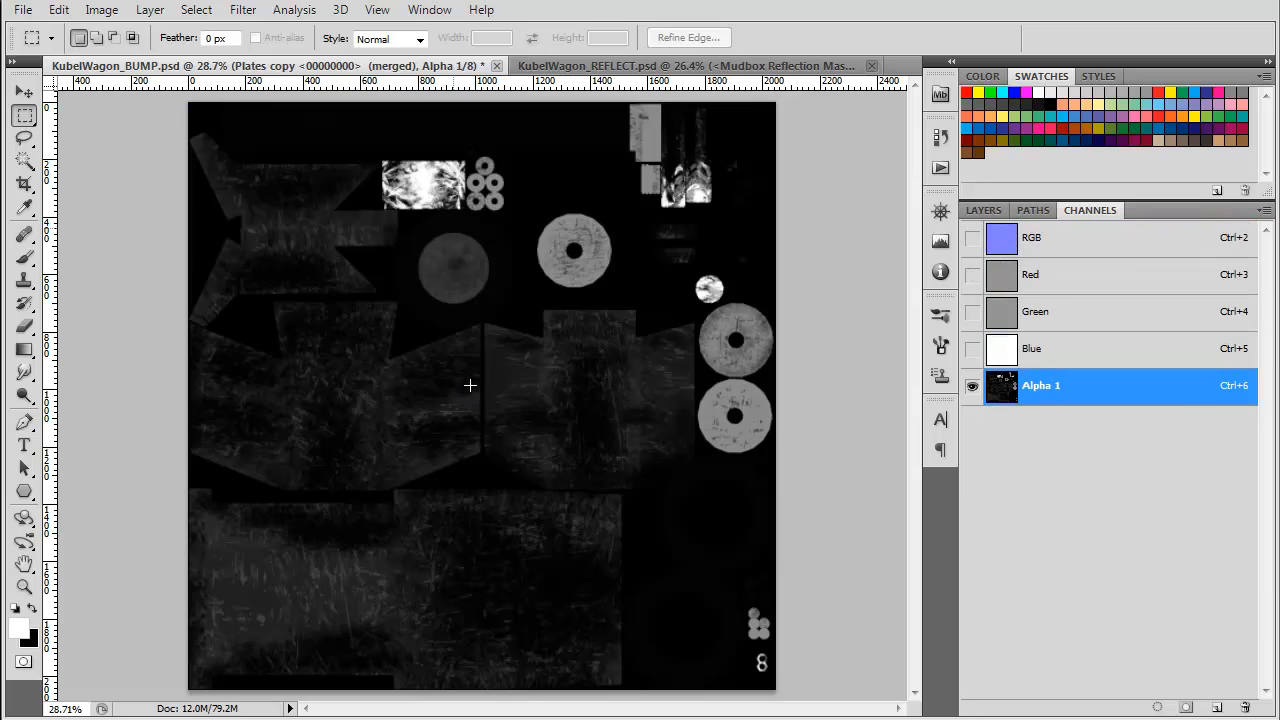
key(ctrl+2)
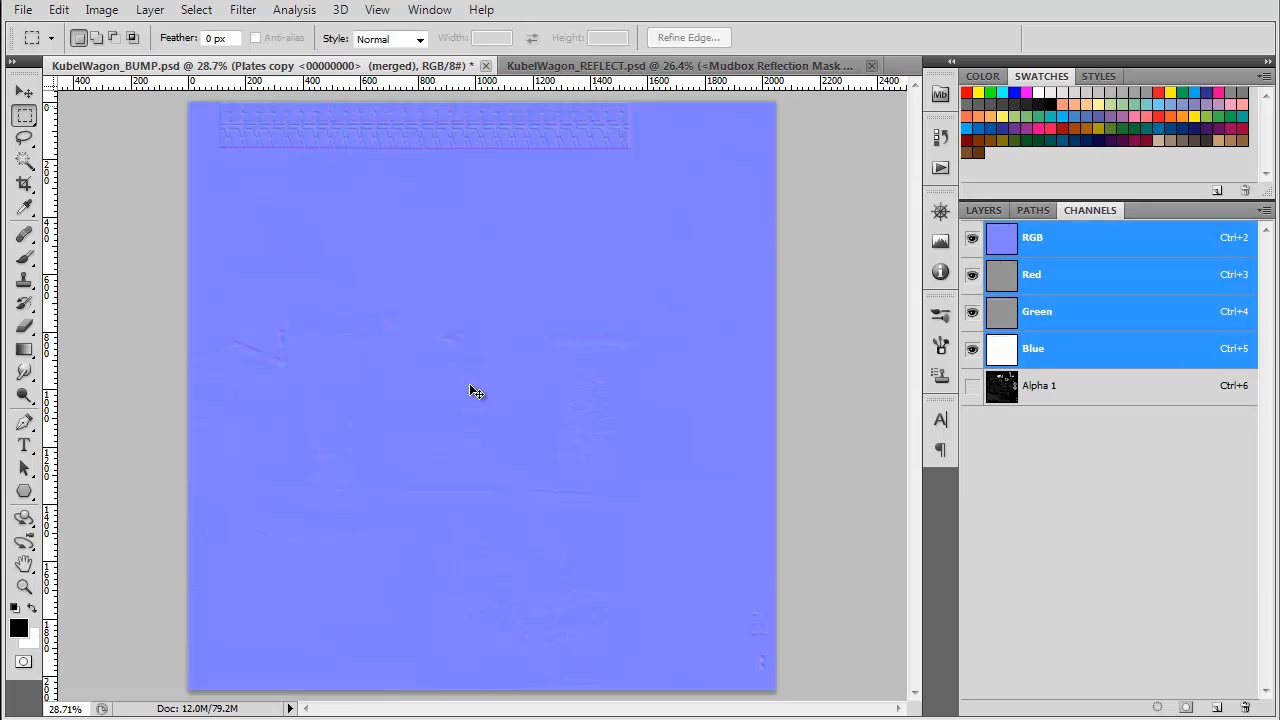
key(ctrl+w)
key(n)
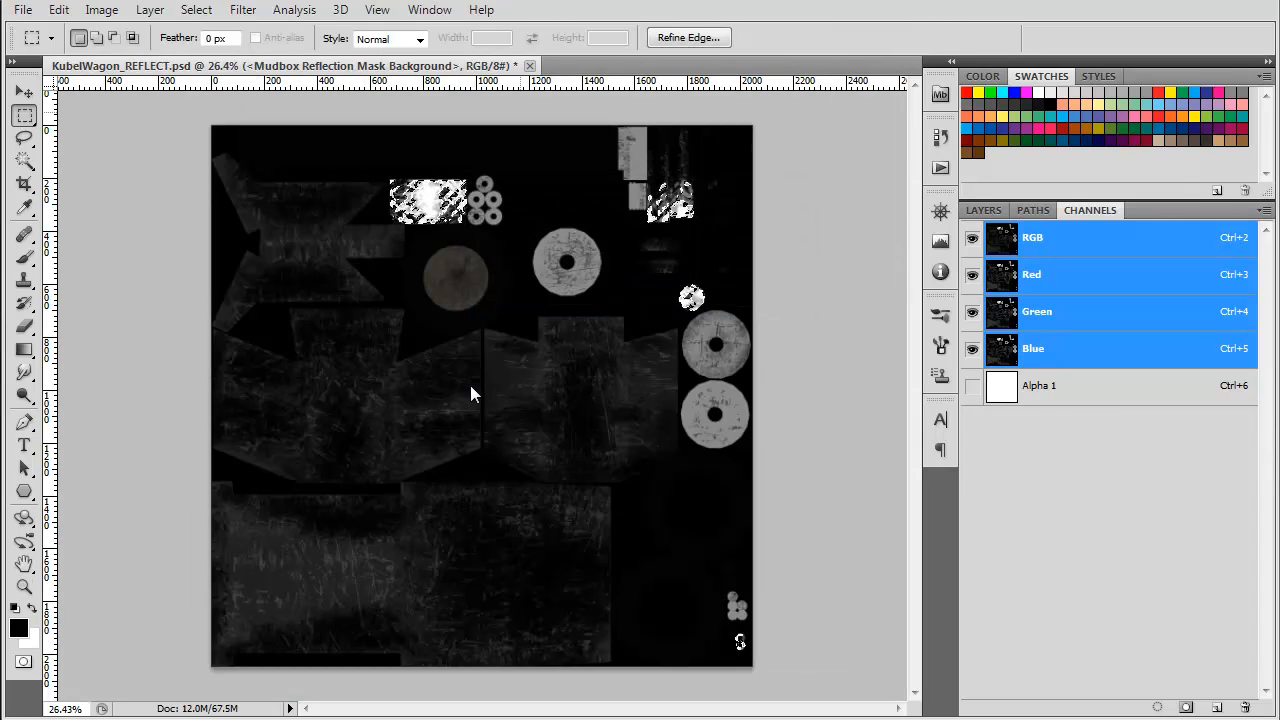
key(ctrl+w)
key(n)
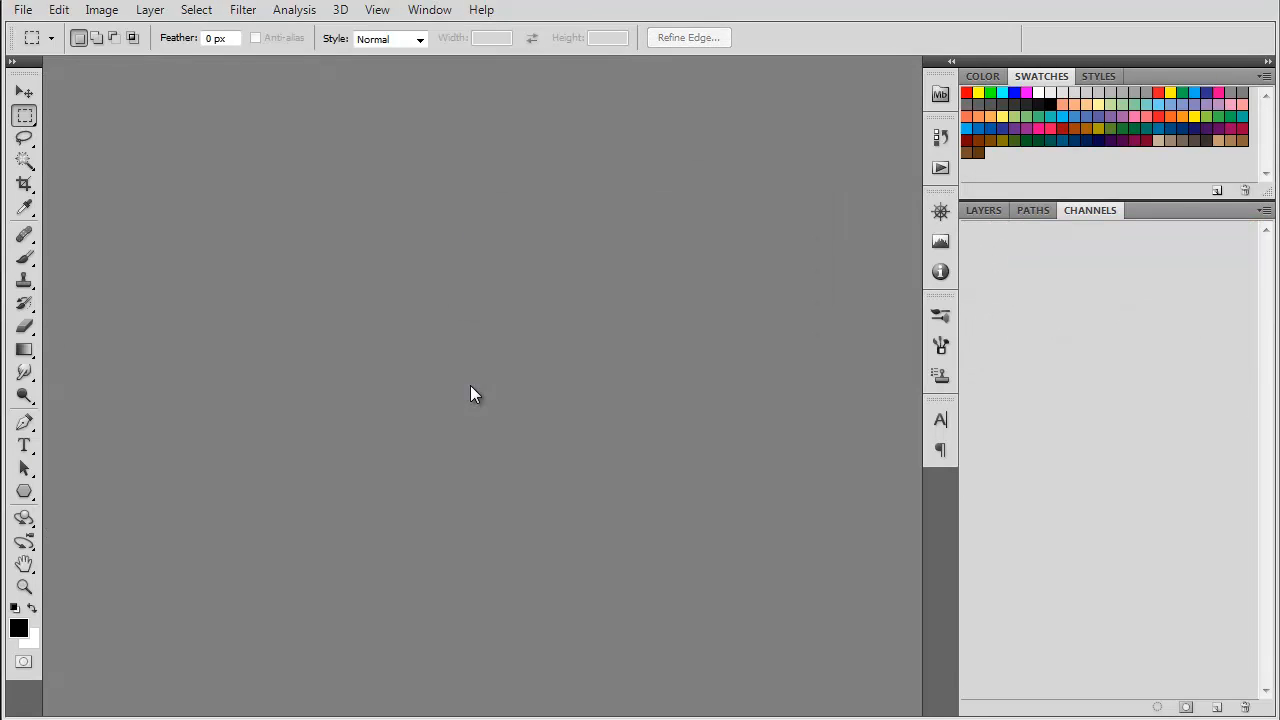
- Open the u1_v2 PSDs for BUMP, DIFF, NORM, REFLECT and SPEC together from the KubelWagon_MB_To_PSD folder
key(ctrl+o)
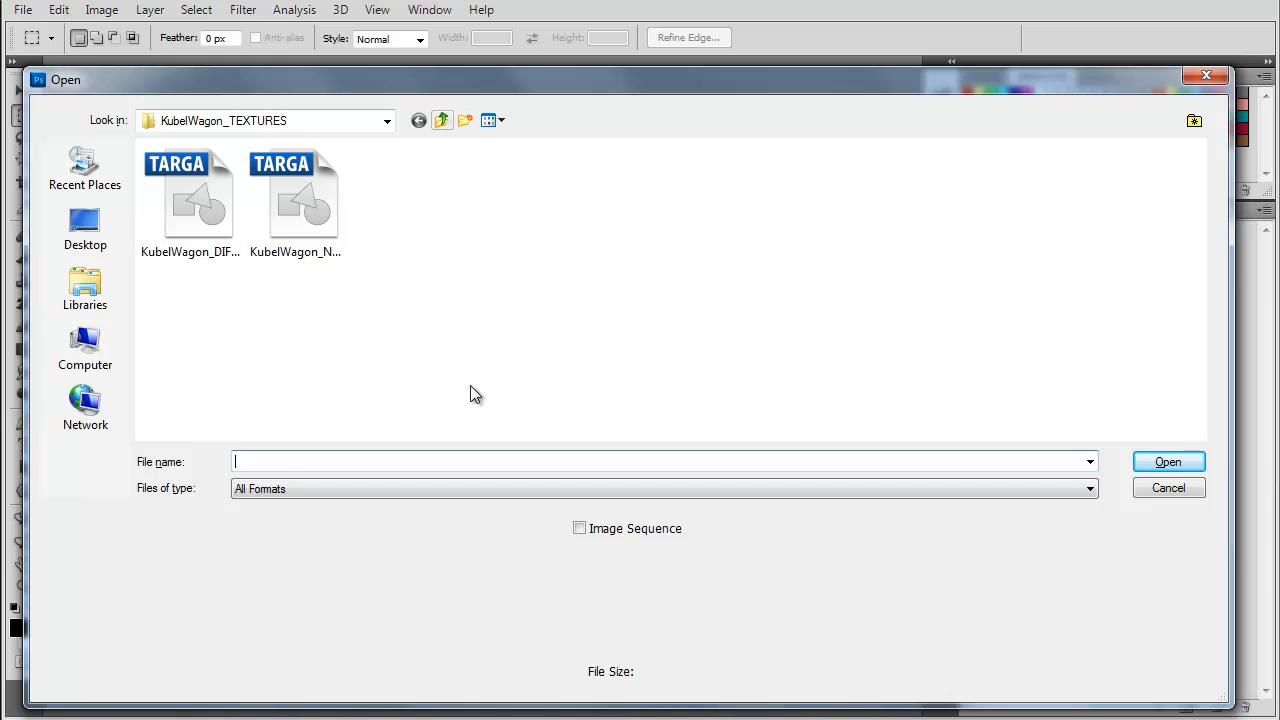
click(85, 168)
double_click(229, 190)
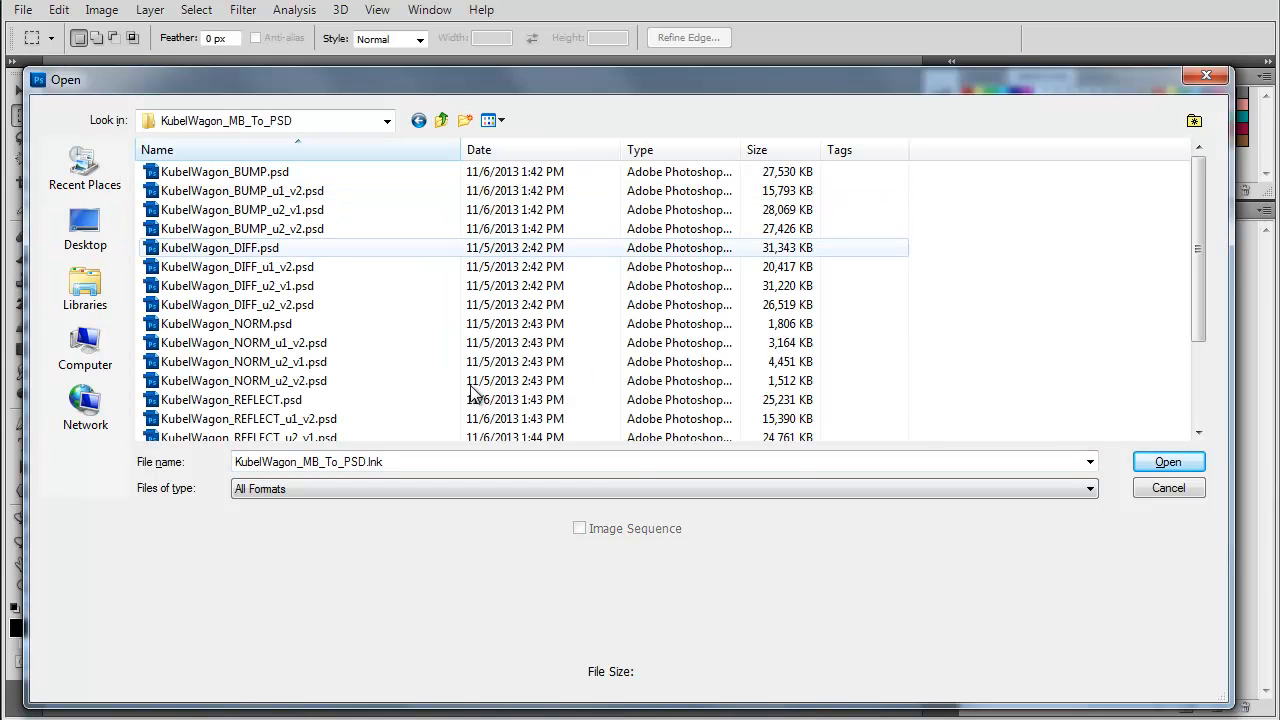
click(285, 190)
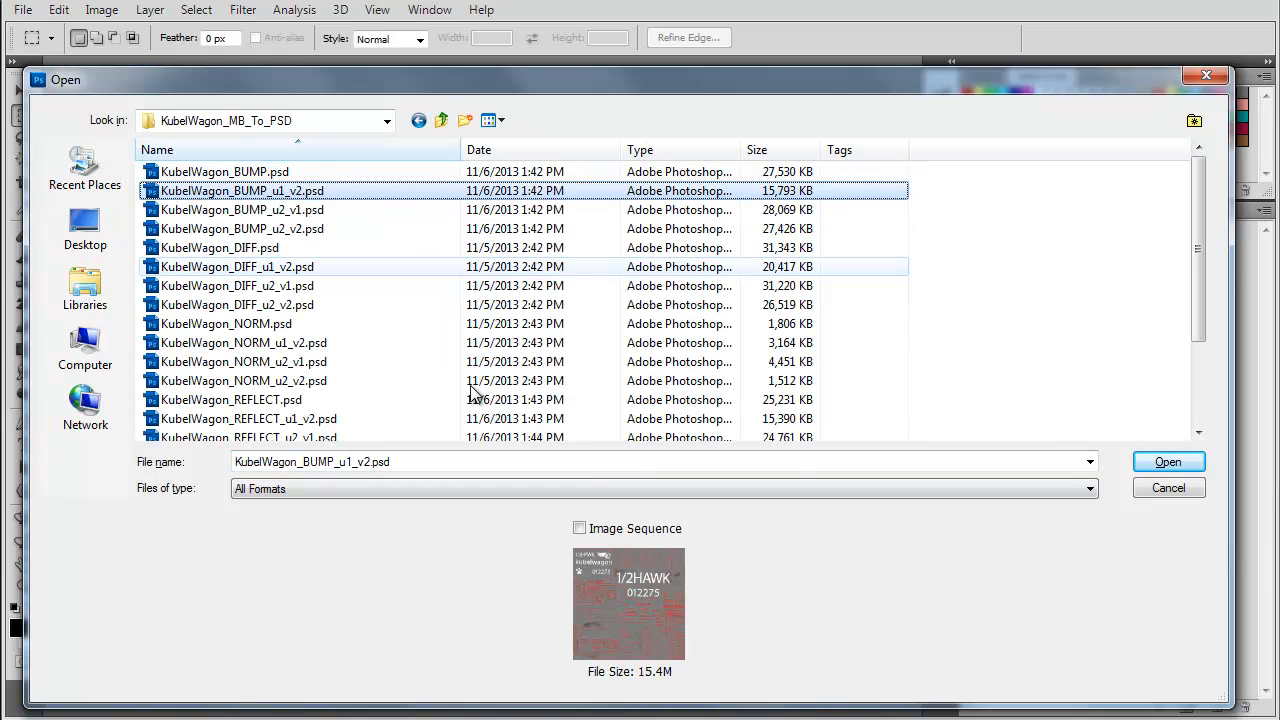
ctrl+click(237, 266)
ctrl+click(243, 342)
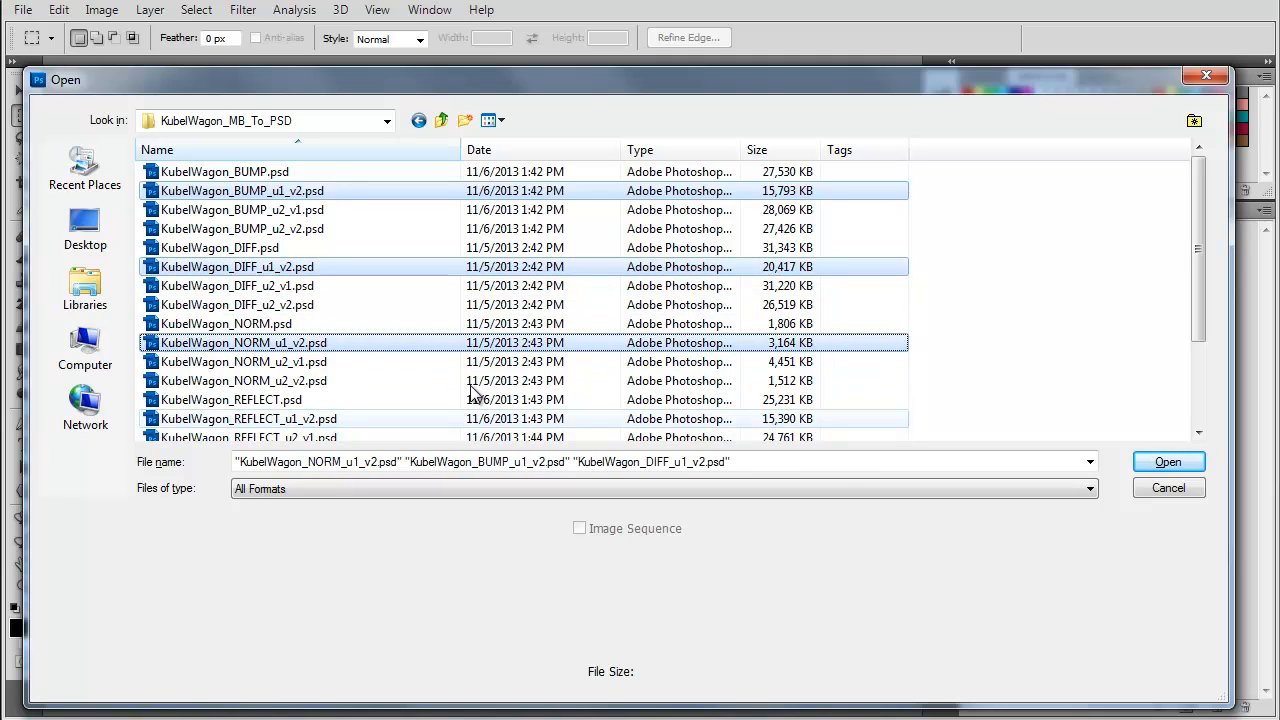
ctrl+click(248, 418)
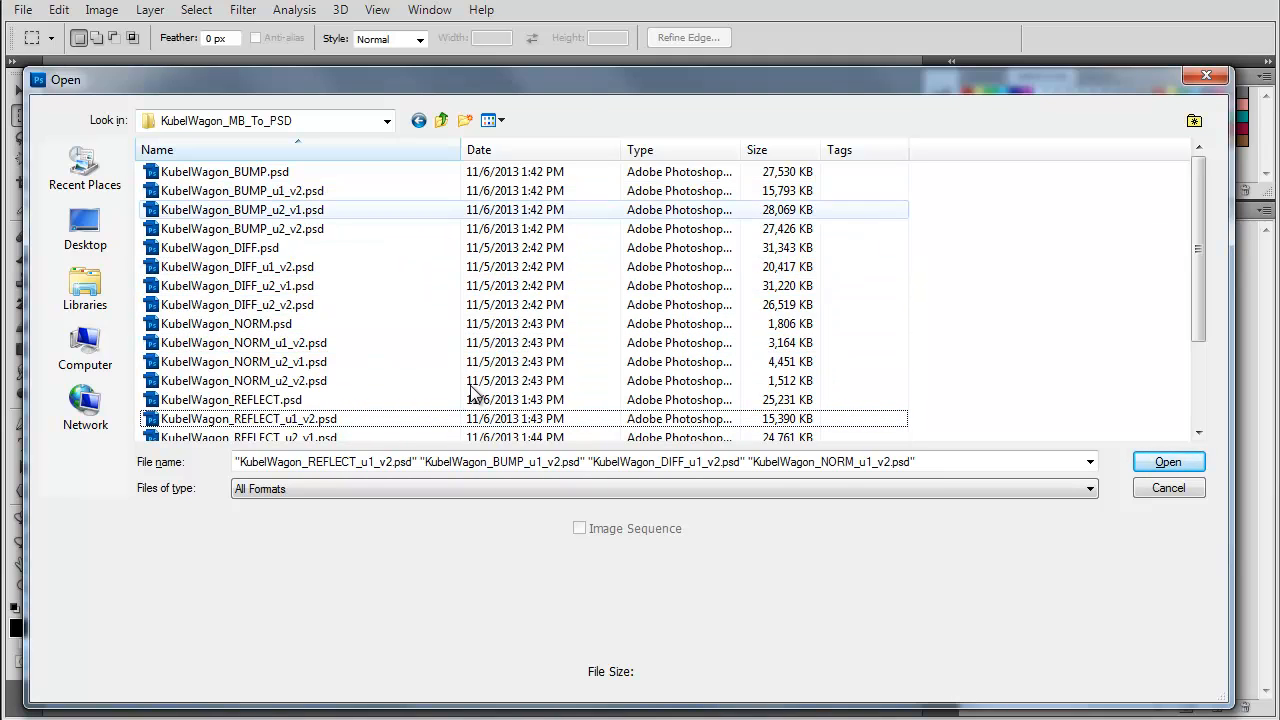
click(243, 191)
ctrl+click(238, 267)
ctrl+click(243, 342)
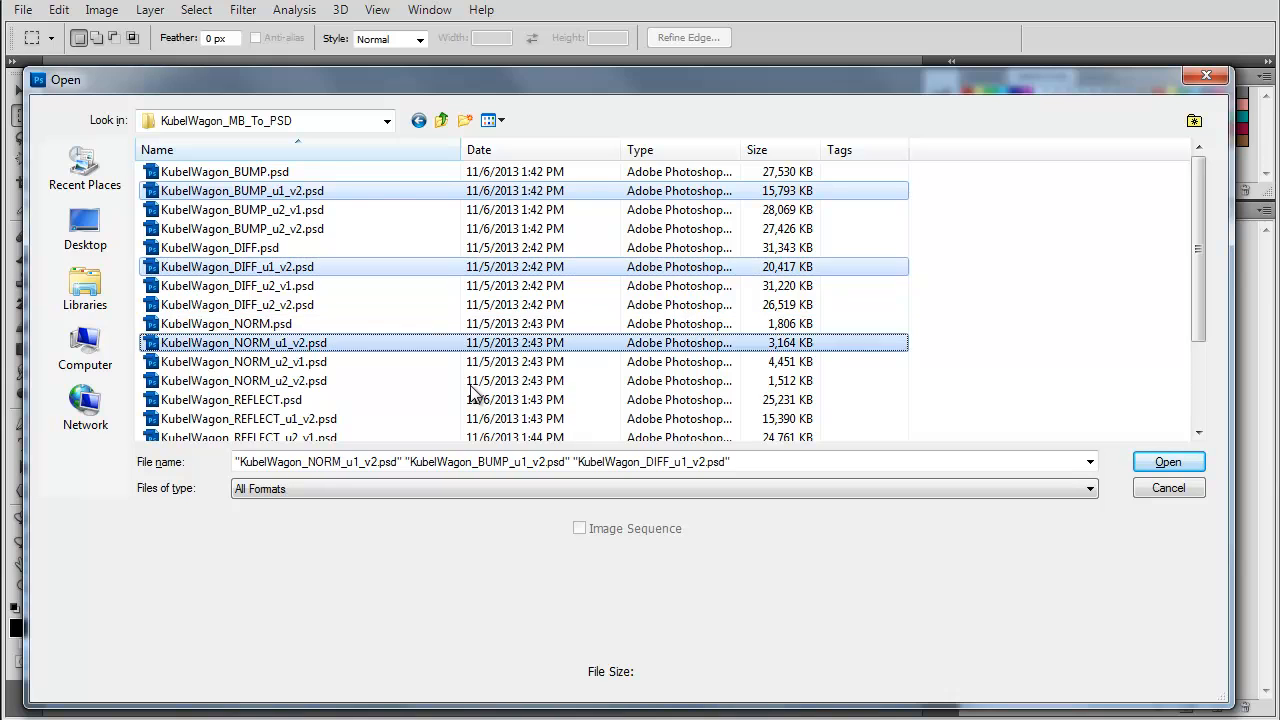
ctrl+click(248, 418)
scroll(471, 387, down, 2)
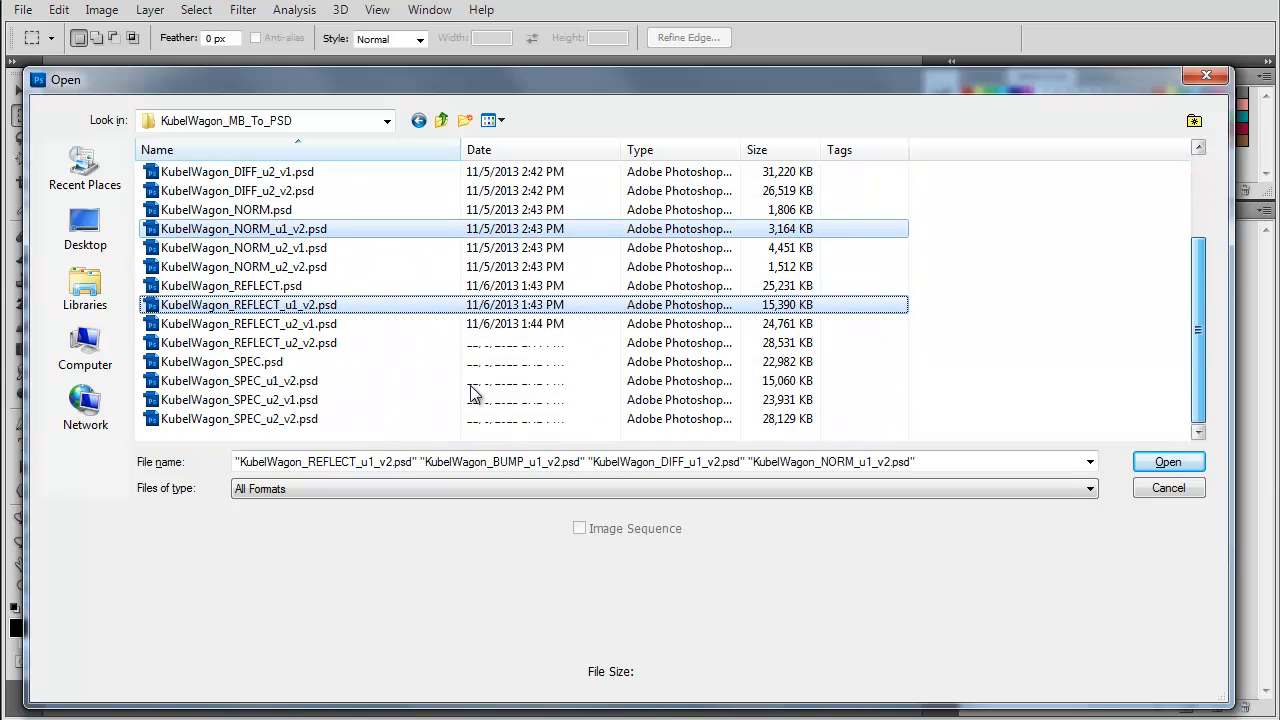
ctrl+click(471, 387)
key(Return)
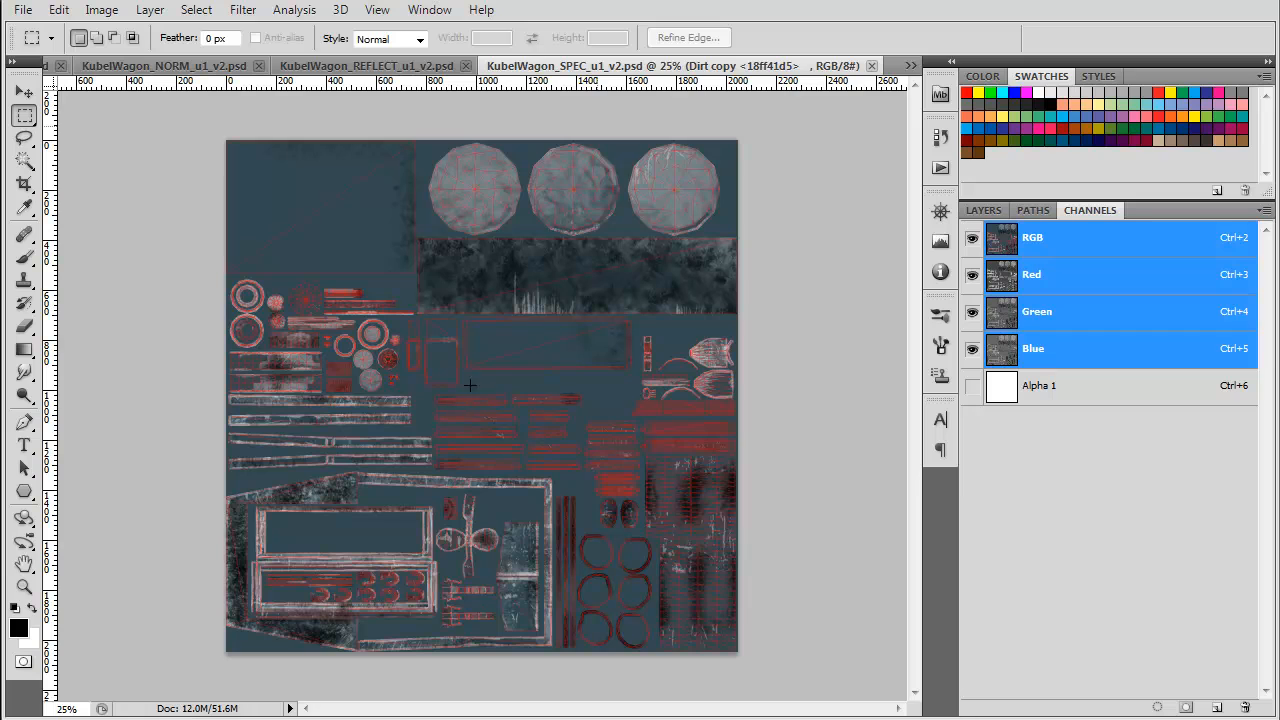
- Switch to KubelWagon_DIFF_u1_v2.psd and hide its Mudbox Base Mesh layer
click(911, 66)
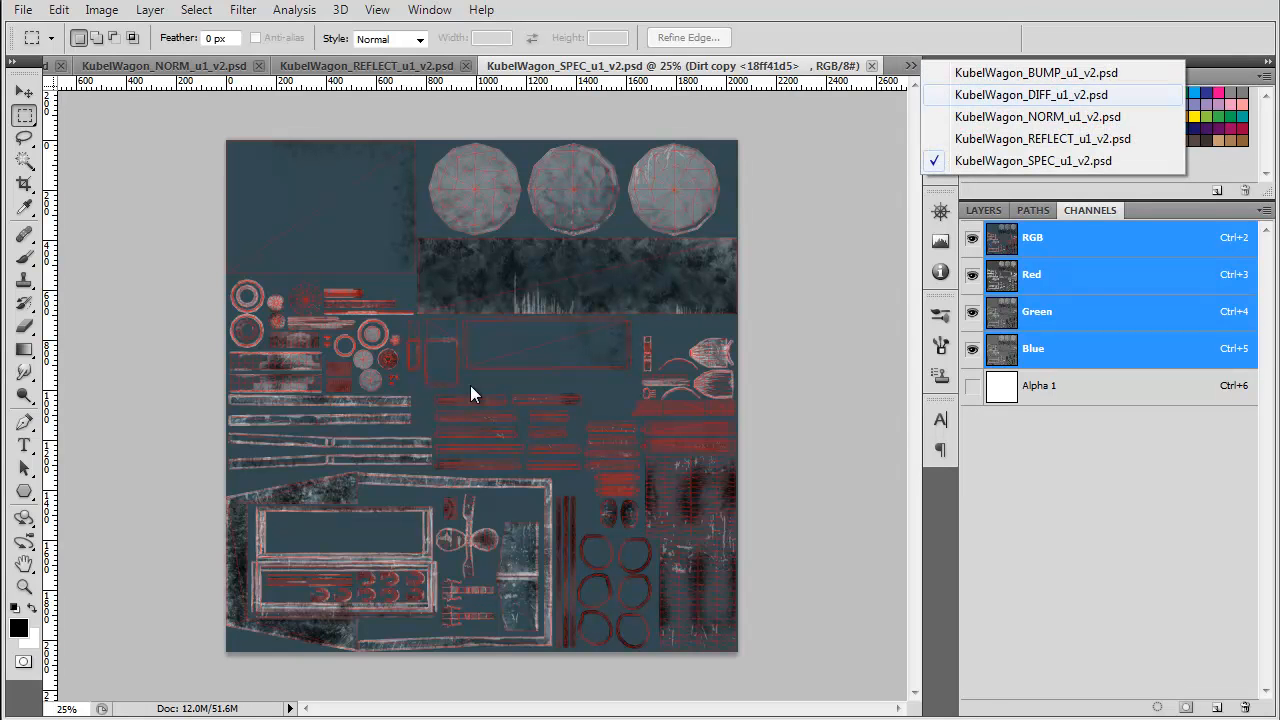
key(Up)
key(Up)
key(Return)
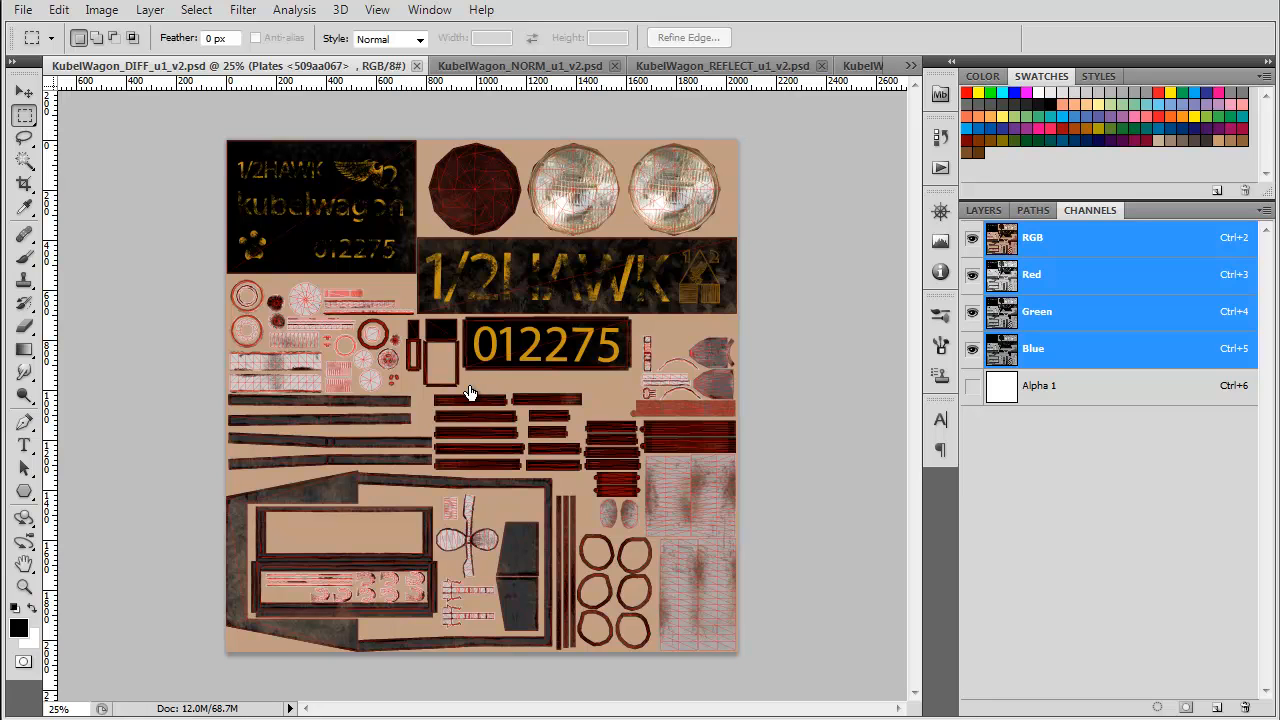
click(983, 210)
click(972, 290)
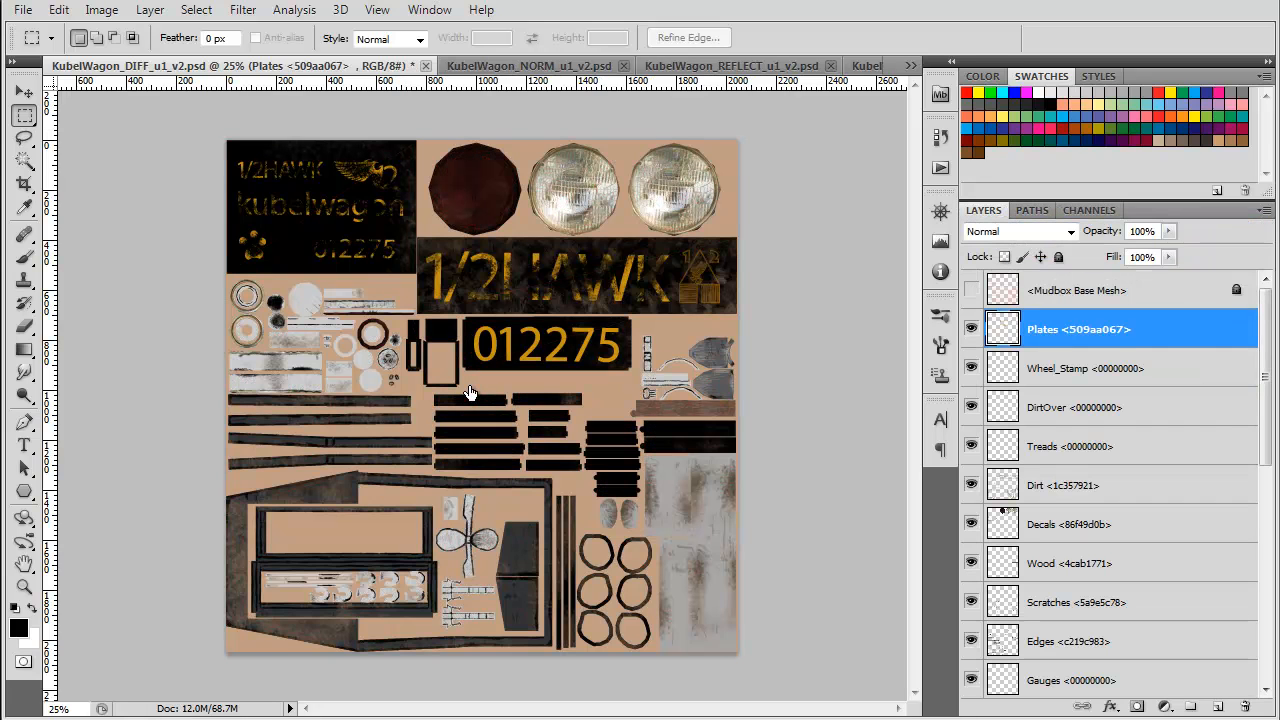
- Merge a copy of all layers from Plates down to Base into a new layer, leaving out the Mudbox Diffuse Background
drag(1266, 377, 1266, 594)
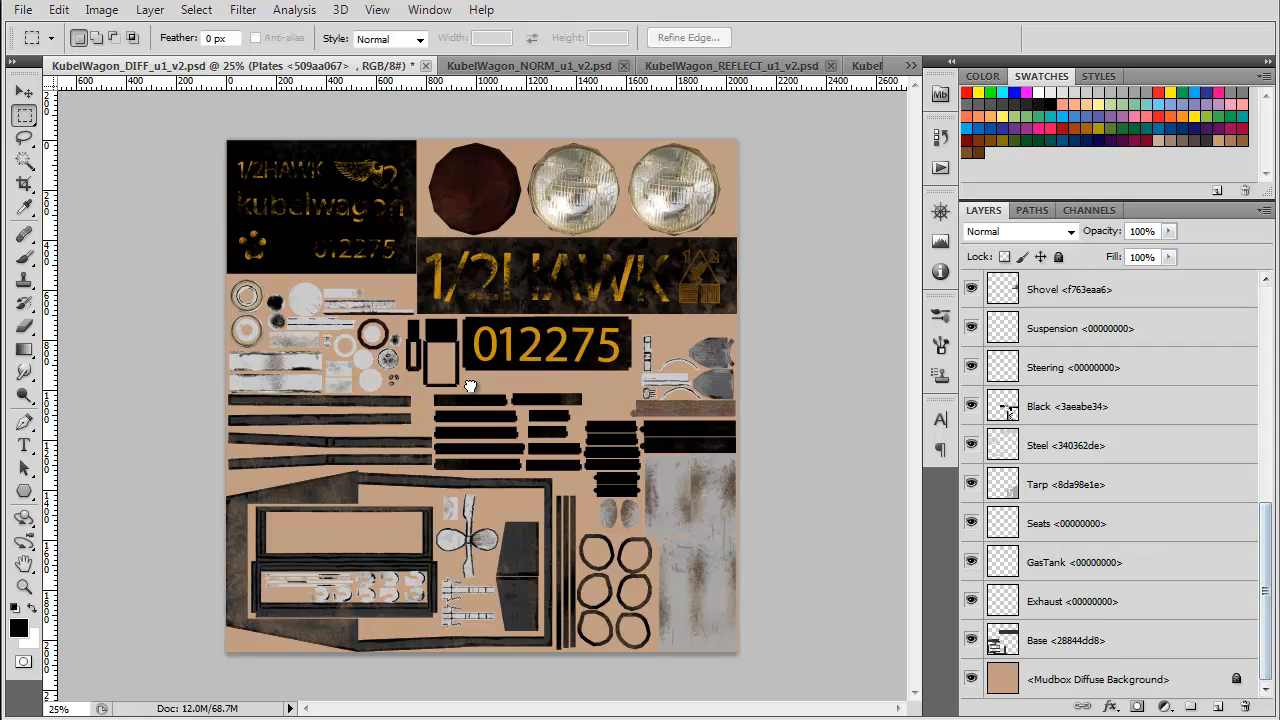
shift+click(1085, 640)
key(ctrl+alt+e)
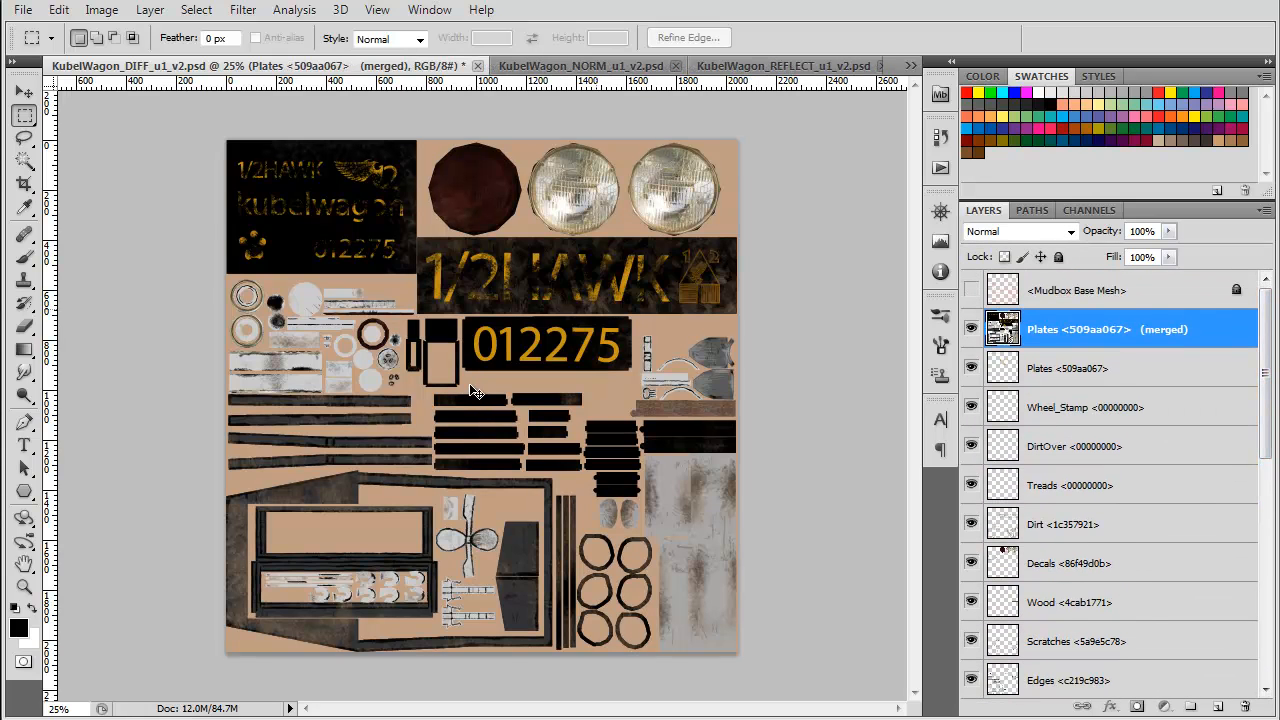
- Apply a Gaussian Blur to the merged Plates layer and duplicate the layer twice, with the copies stacked beneath it
click(243, 10)
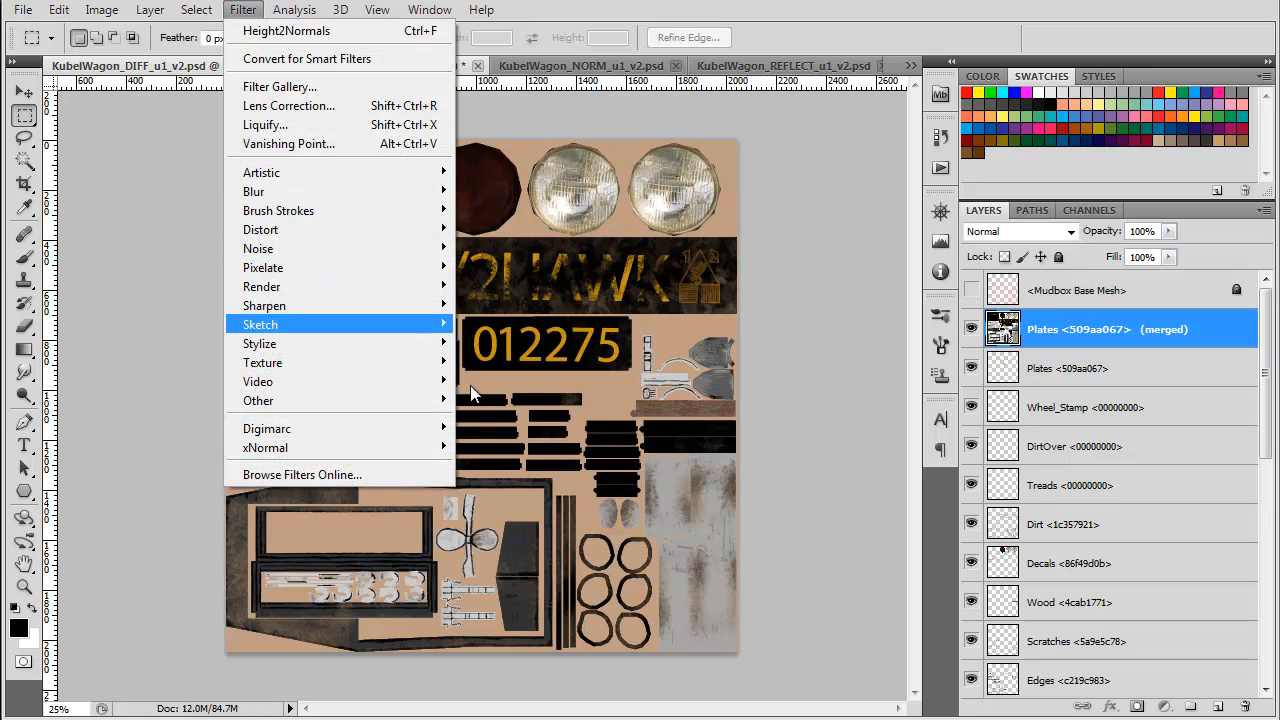
mouse_move(300, 191)
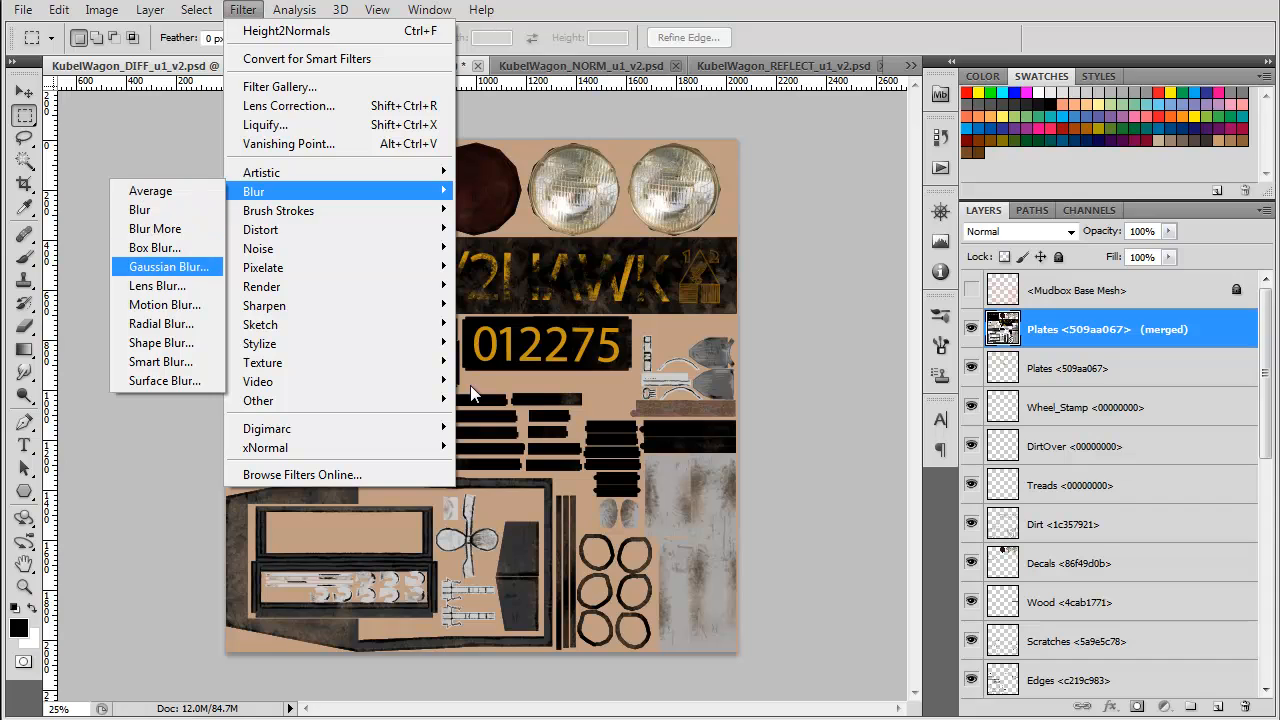
click(168, 266)
key(Escape)
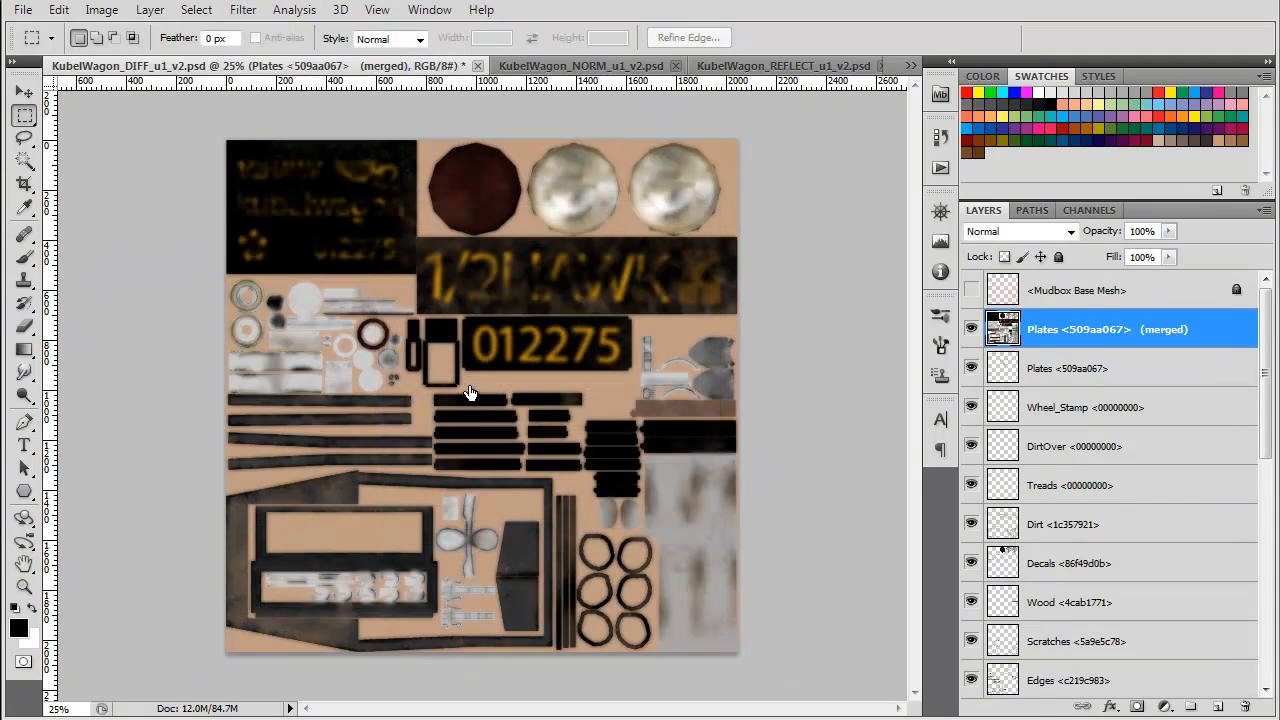
key(ctrl+j)
key(ctrl+j)
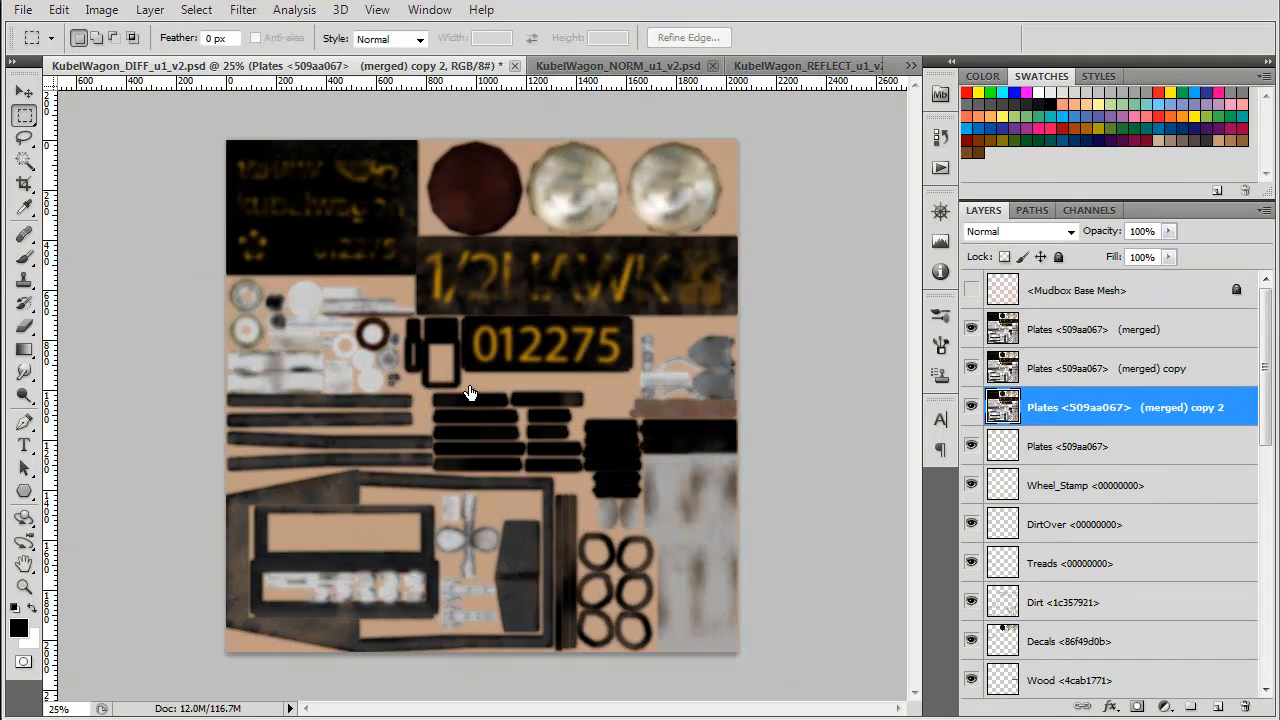
- Merge the three blurred Plates copies into one layer and place it between Base and the Mudbox Diffuse Background
key(alt+shift+bracketright)
key(alt+shift+bracketright)
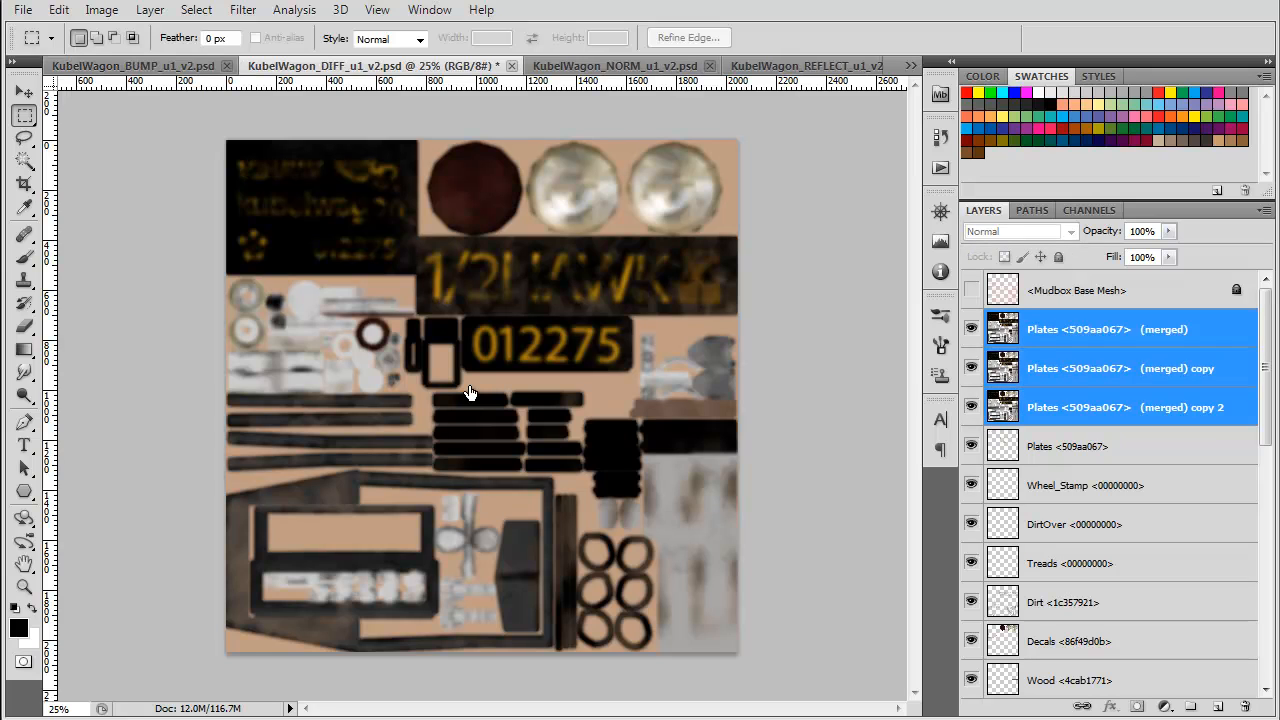
key(ctrl+e)
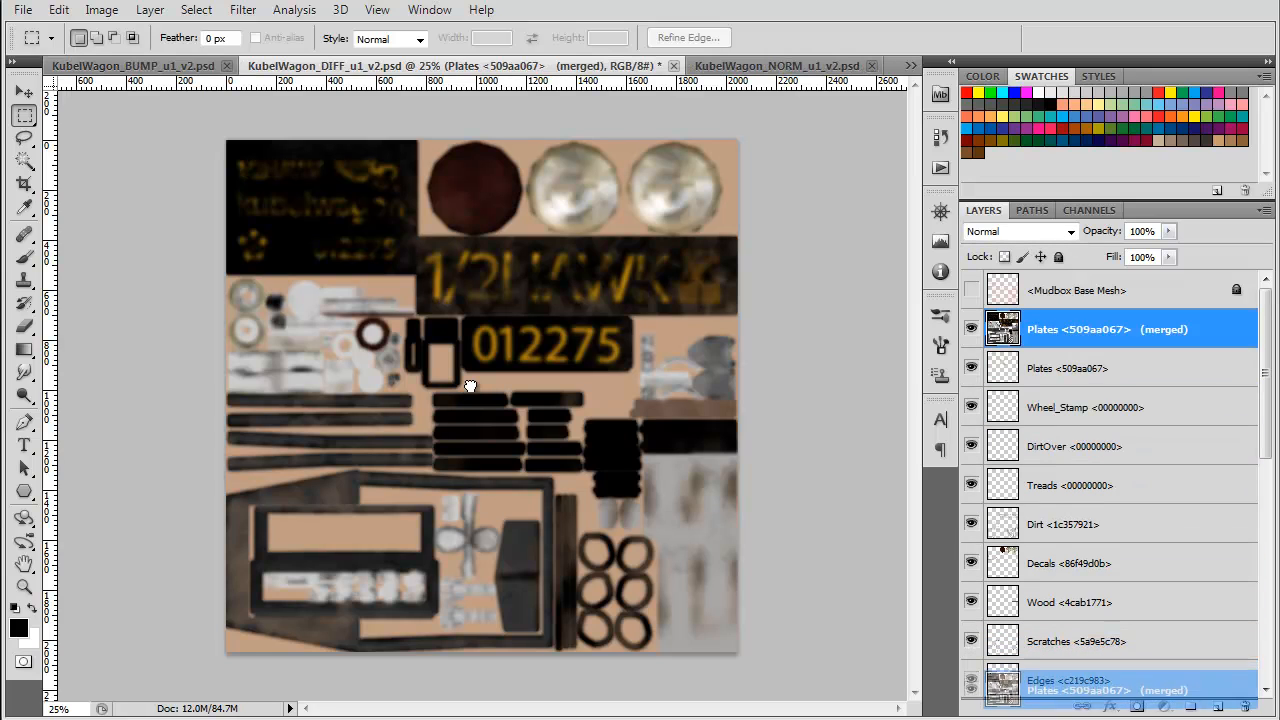
drag(1107, 690, 1107, 695)
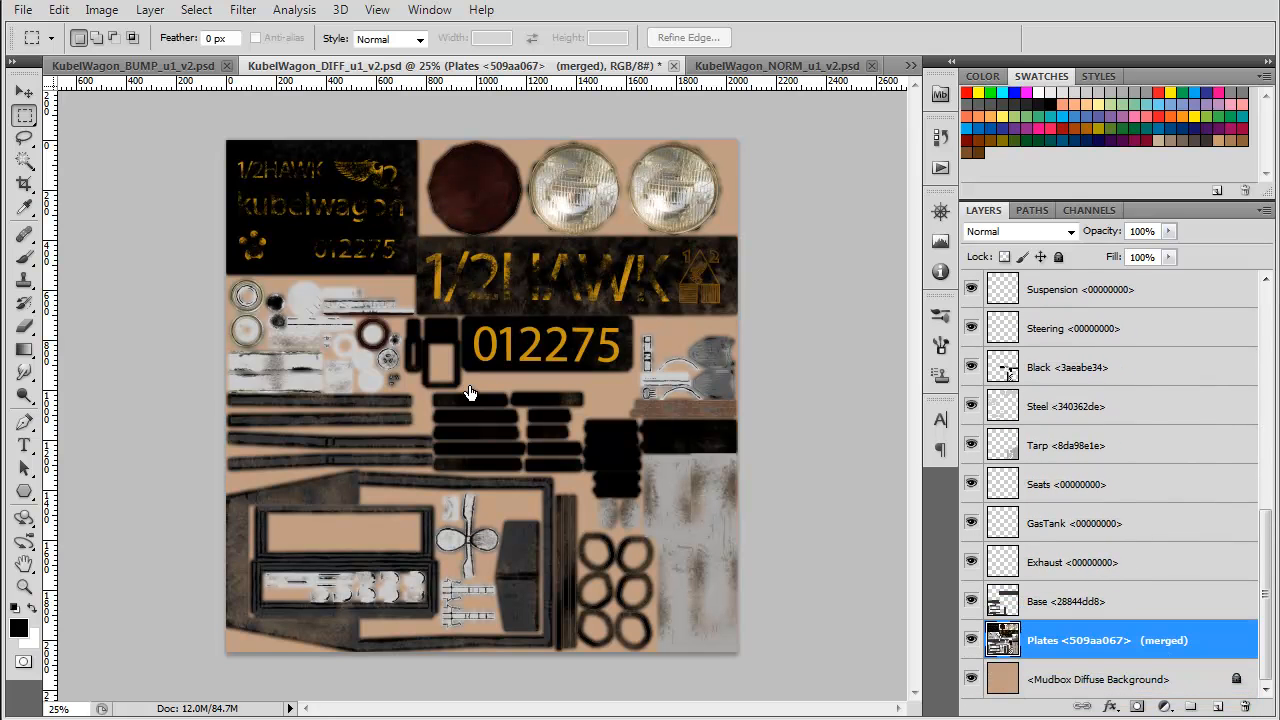
- Sample the Base layer's dark grey as the foreground colour with only that layer shown, restore all layers, and unlock the Mudbox Diffuse Background
alt+click(971, 601)
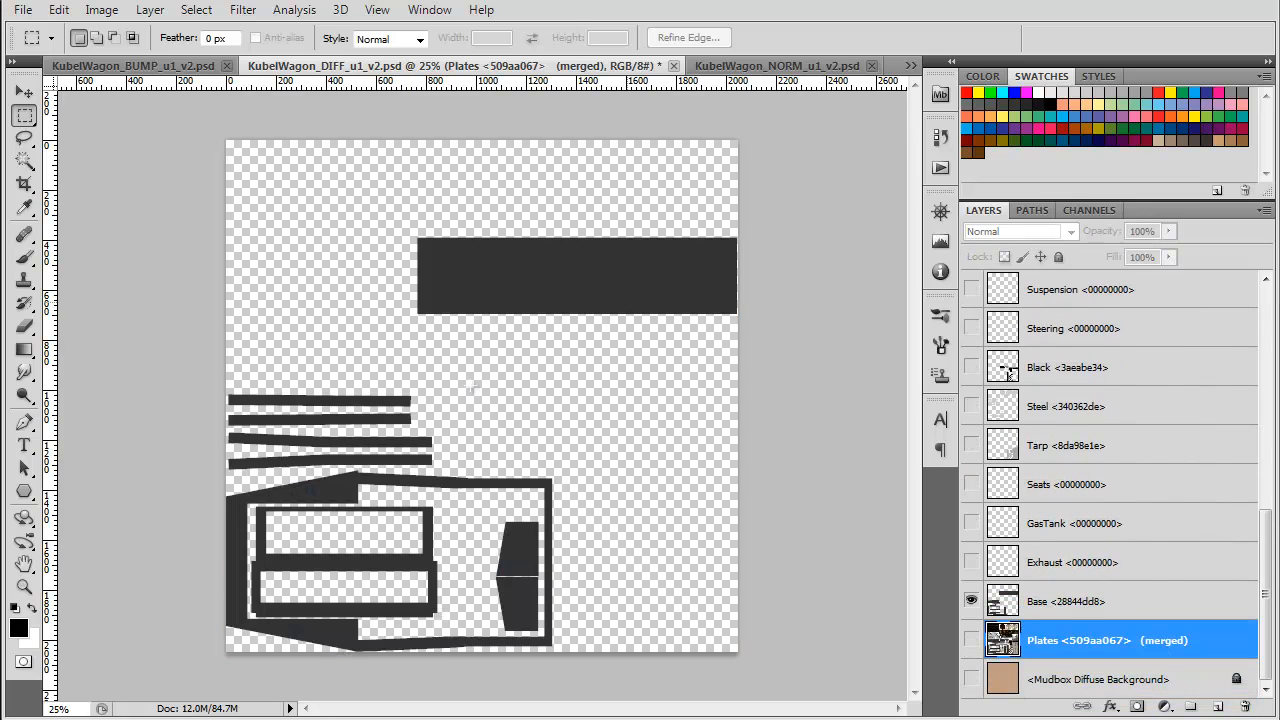
key(b)
alt+click(622, 273)
alt+click(971, 601)
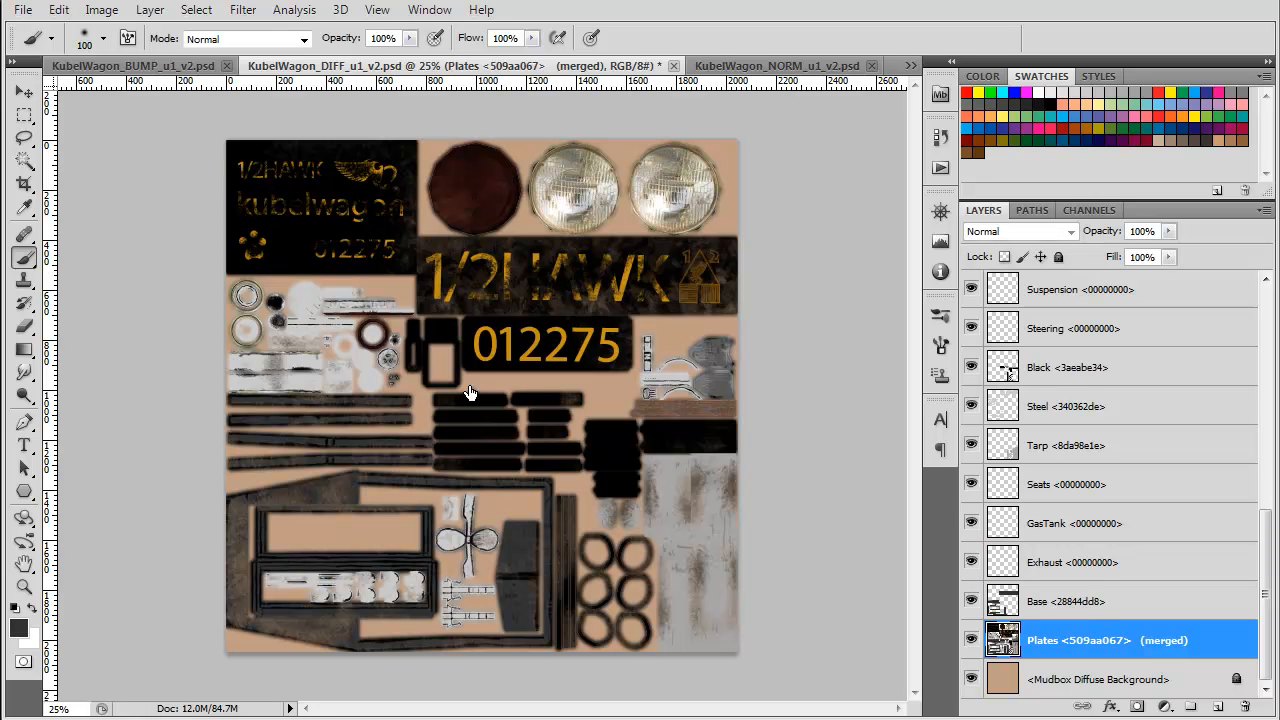
click(1105, 679)
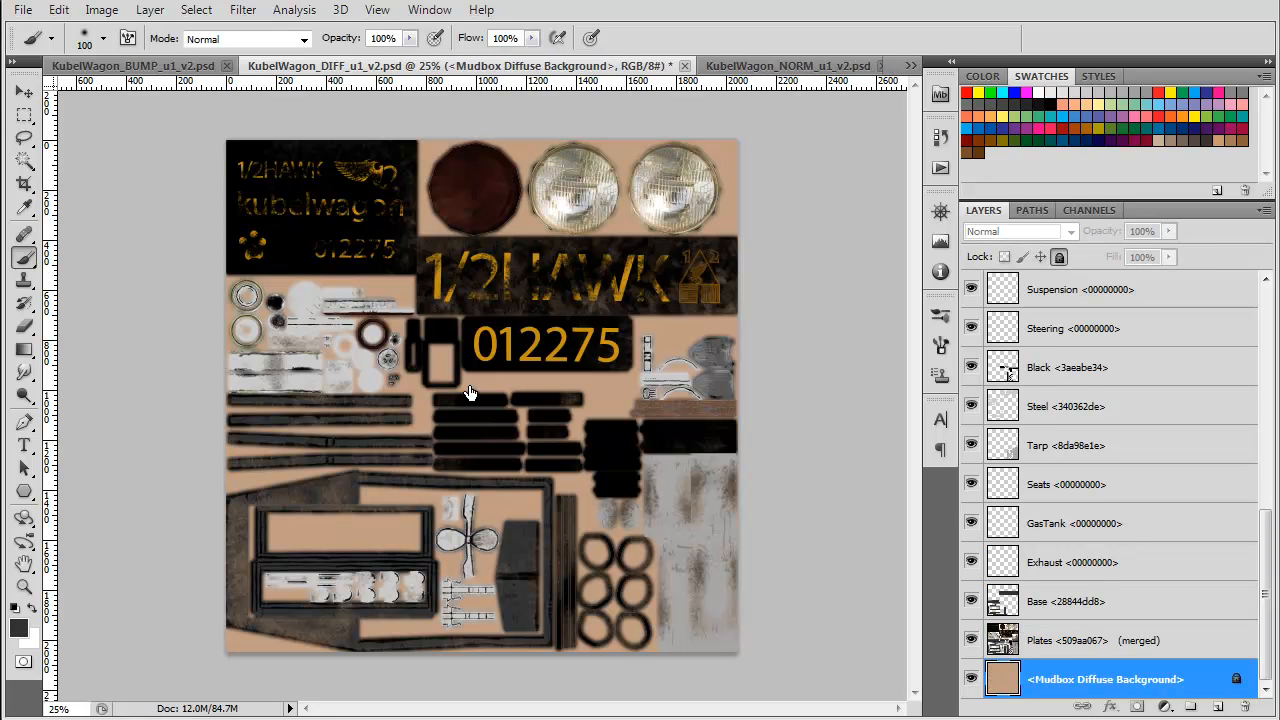
click(1059, 257)
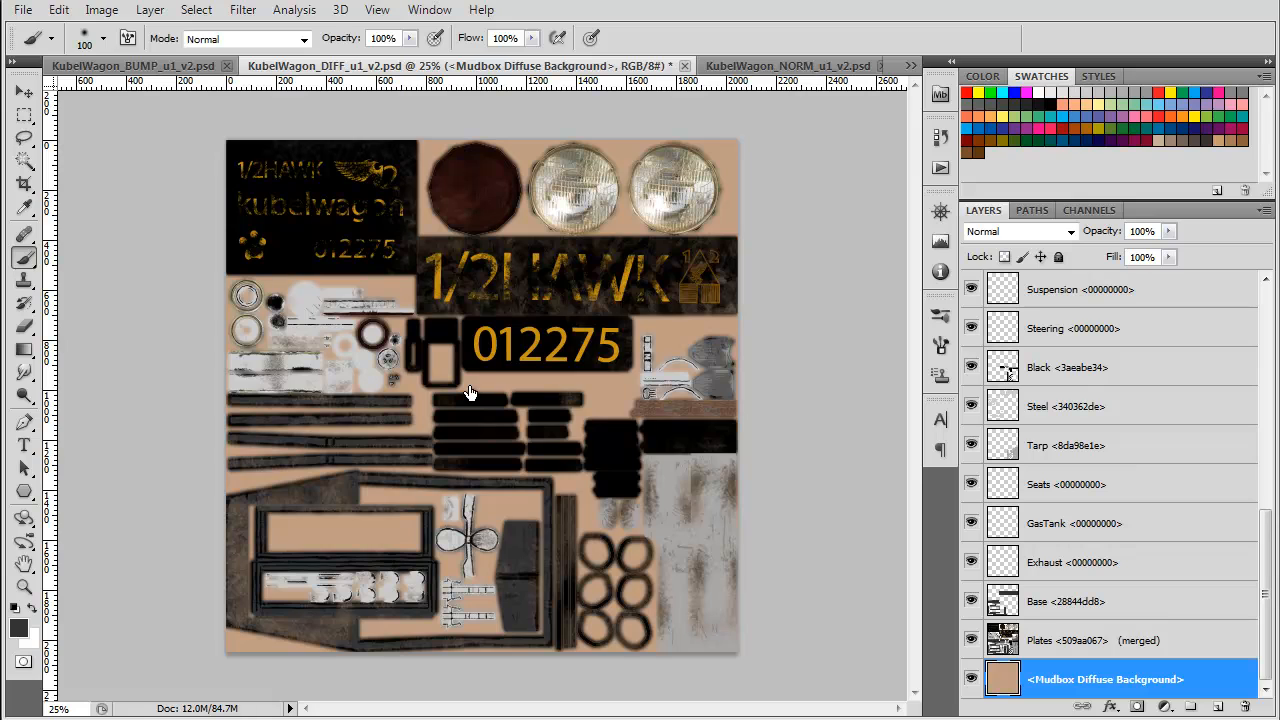
- Fill the Mudbox Diffuse Background layer with the dark grey foreground colour and switch to KubelWagon_SPEC_u1_v2.psd
key(alt+BackSpace)
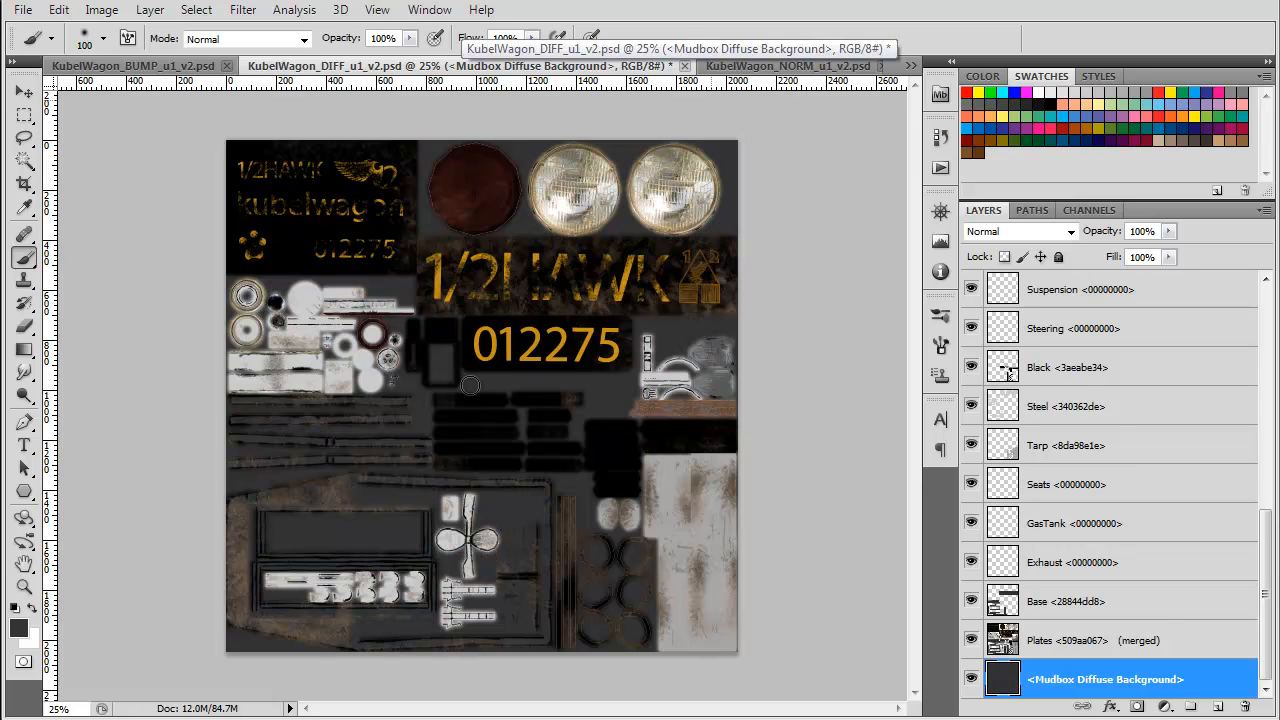
click(911, 66)
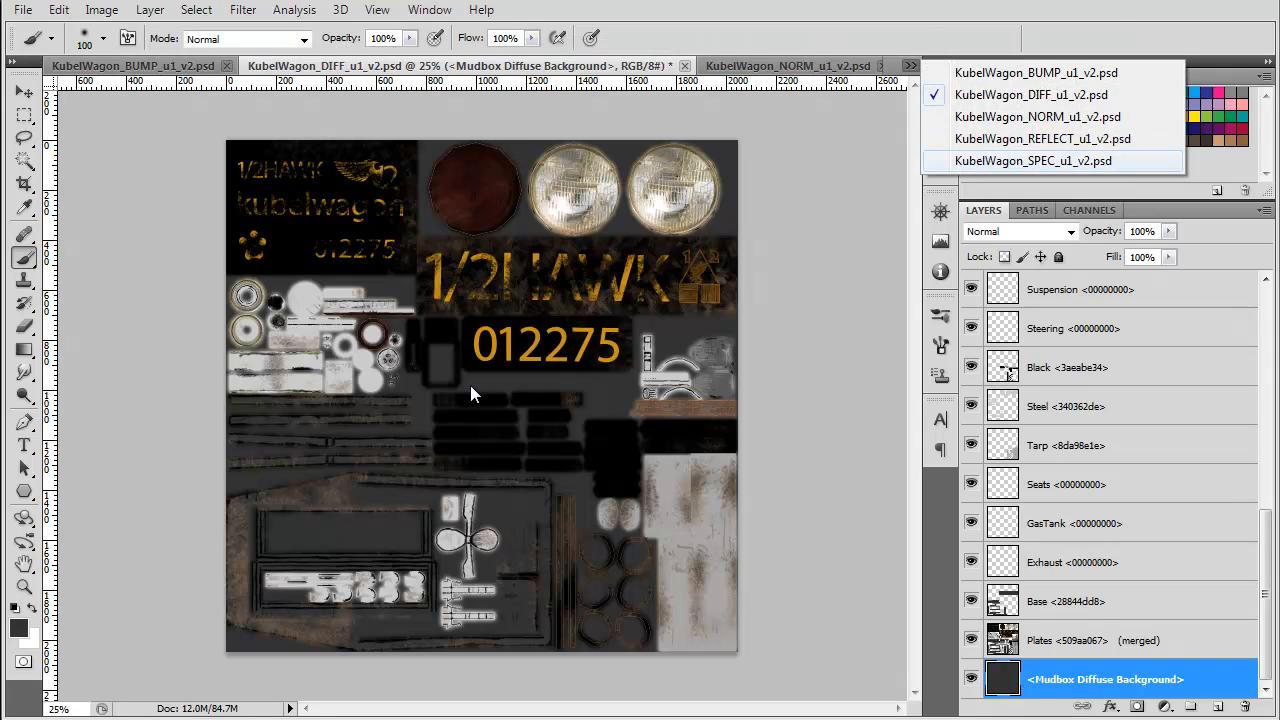
click(1033, 160)
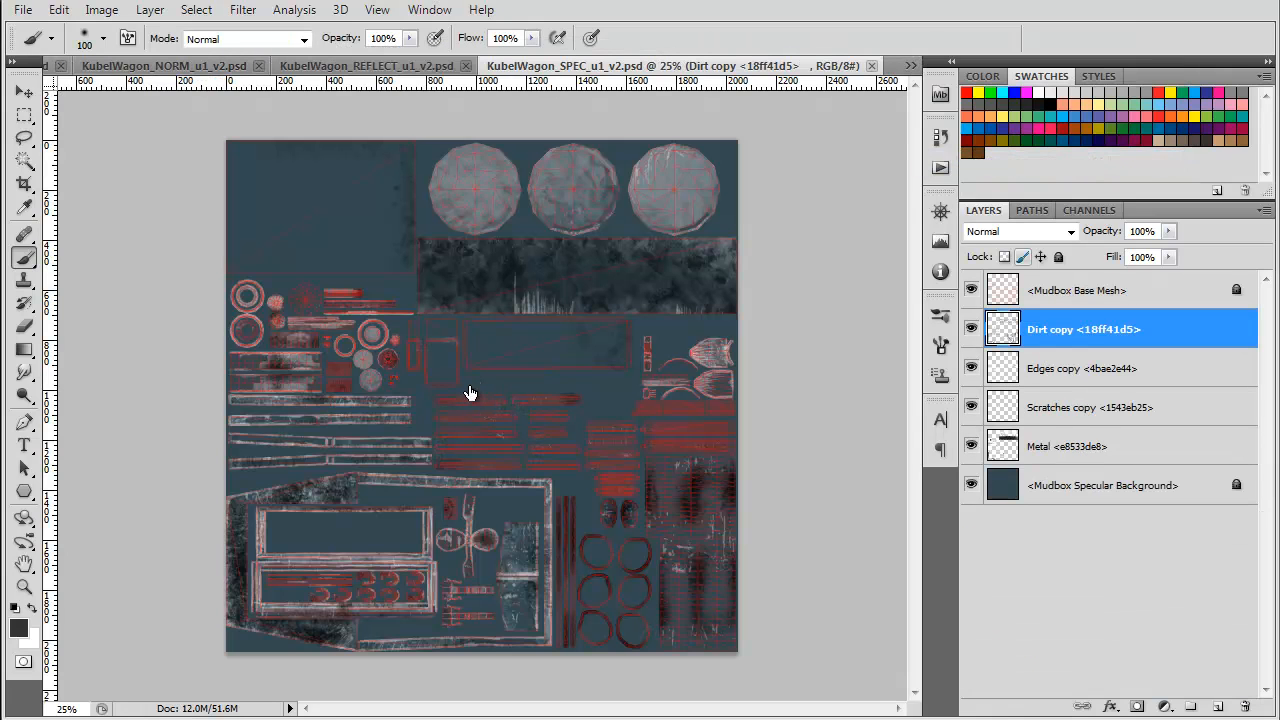
- Hide the Mudbox Base Mesh layer, then unlock the Mudbox Specular Background layer and fill it with black
click(971, 290)
click(1102, 486)
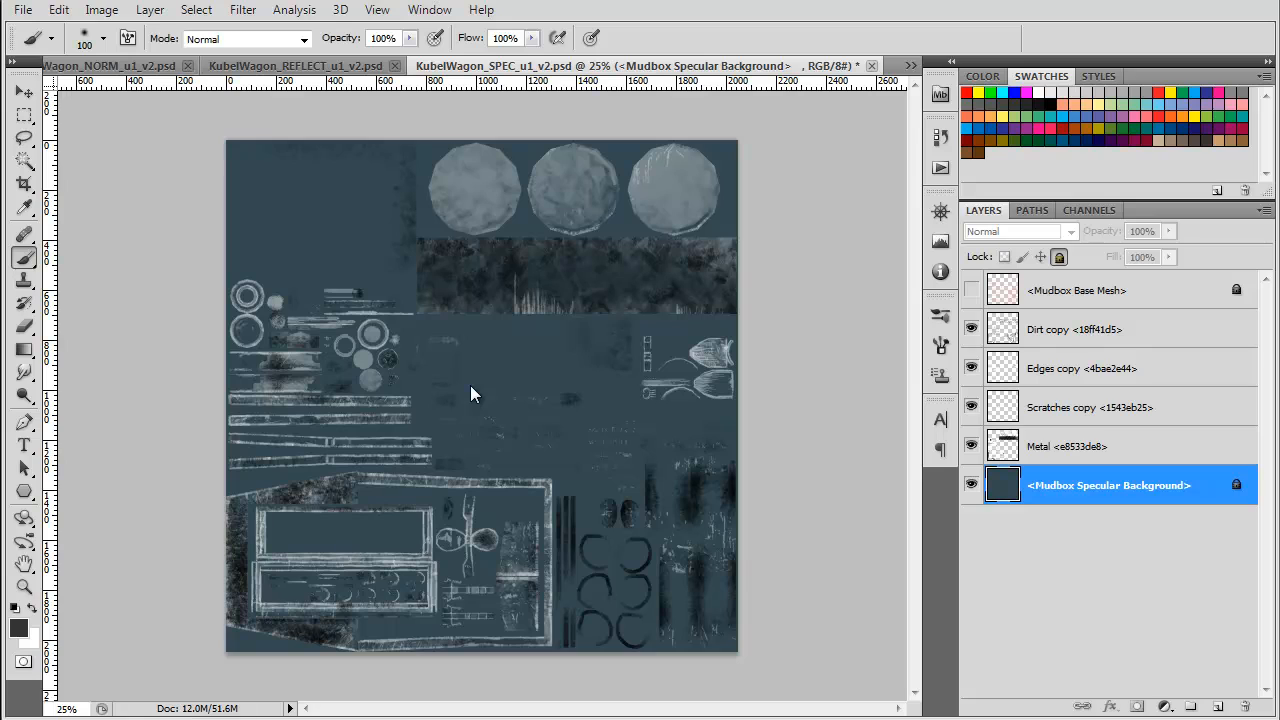
key(d)
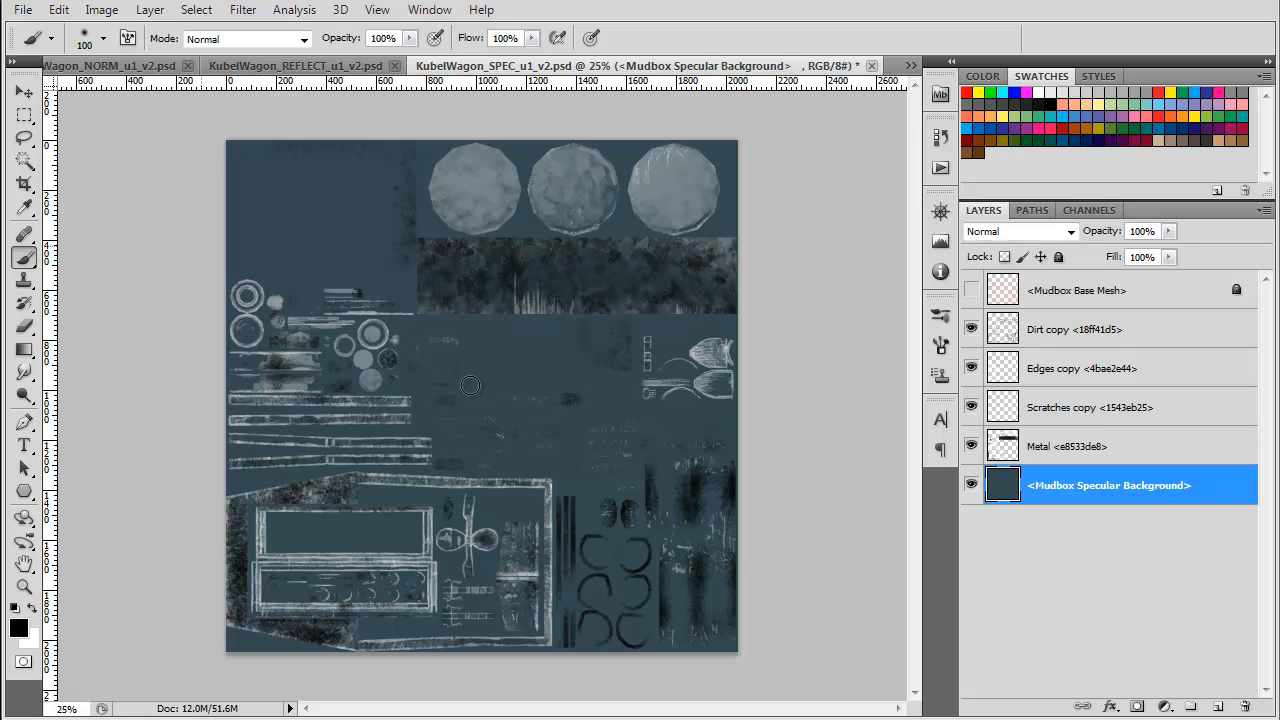
key(alt+BackSpace)
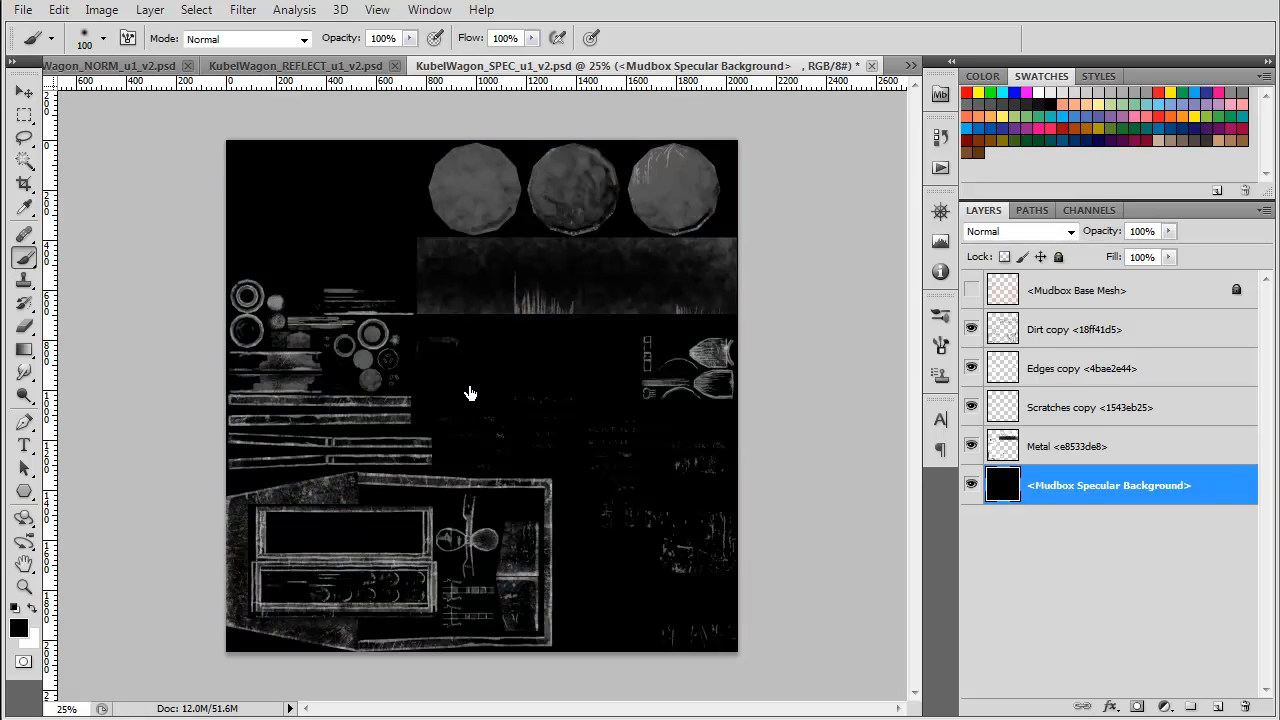
click(1089, 210)
ctrl+click(1001, 238)
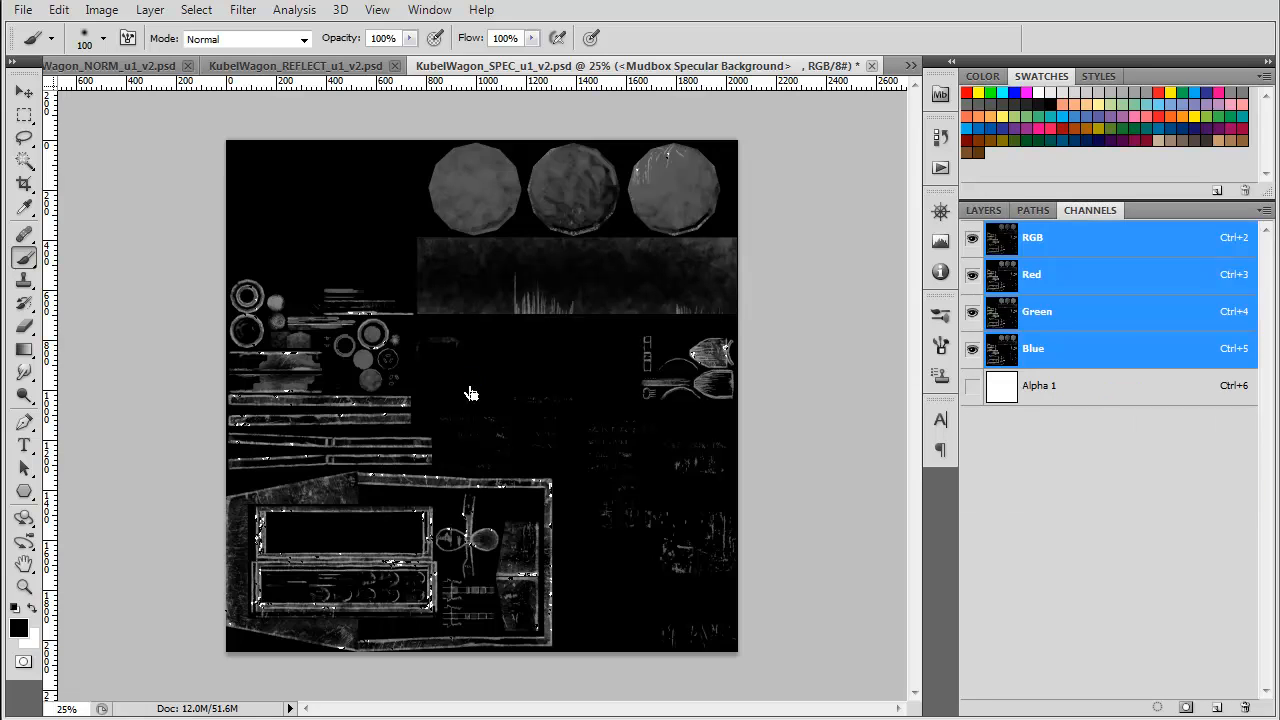
key(m)
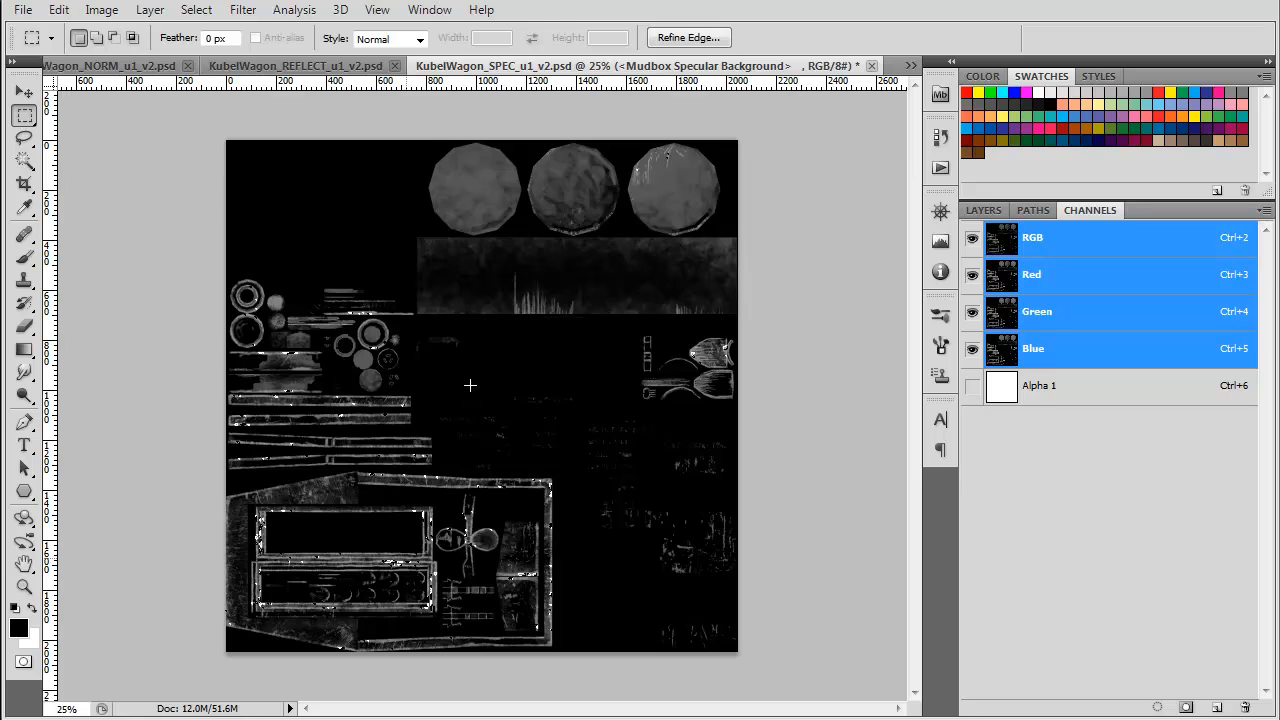
key(ctrl+d)
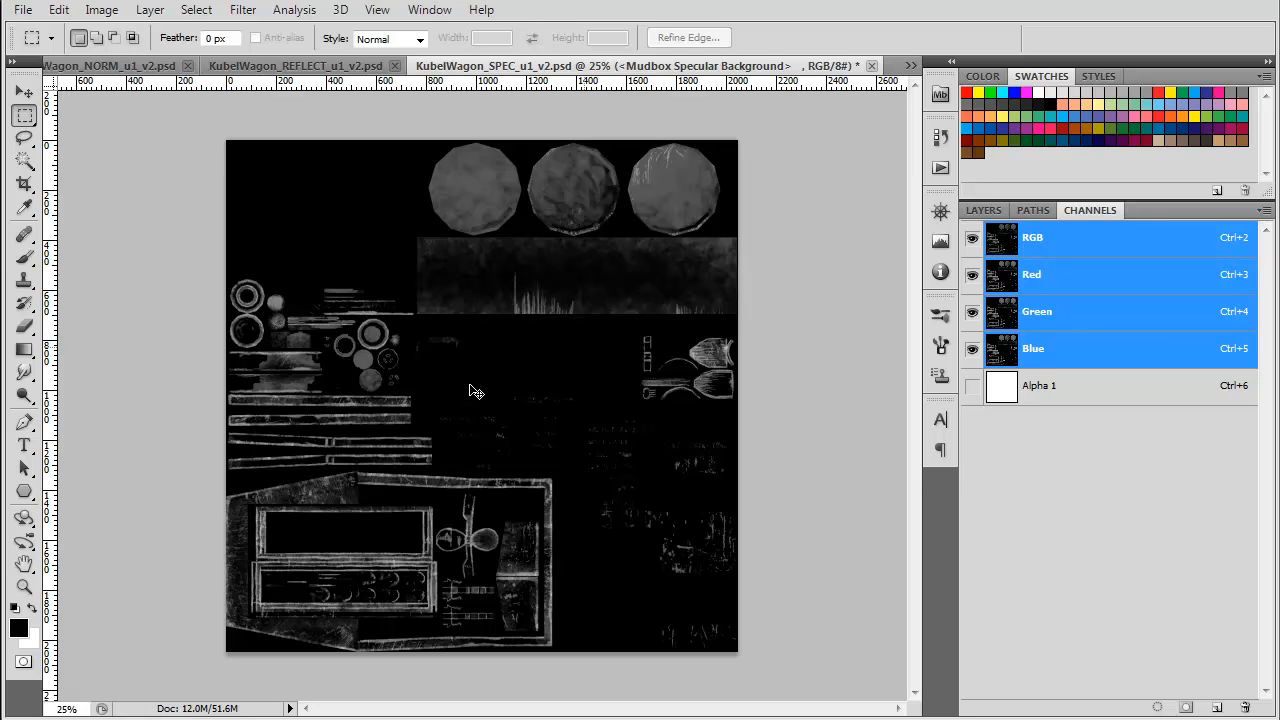
- Select the whole specular canvas, then invert the Alpha 1 channel in KubelWagon_DIFF_u1_v2.psd
key(ctrl+a)
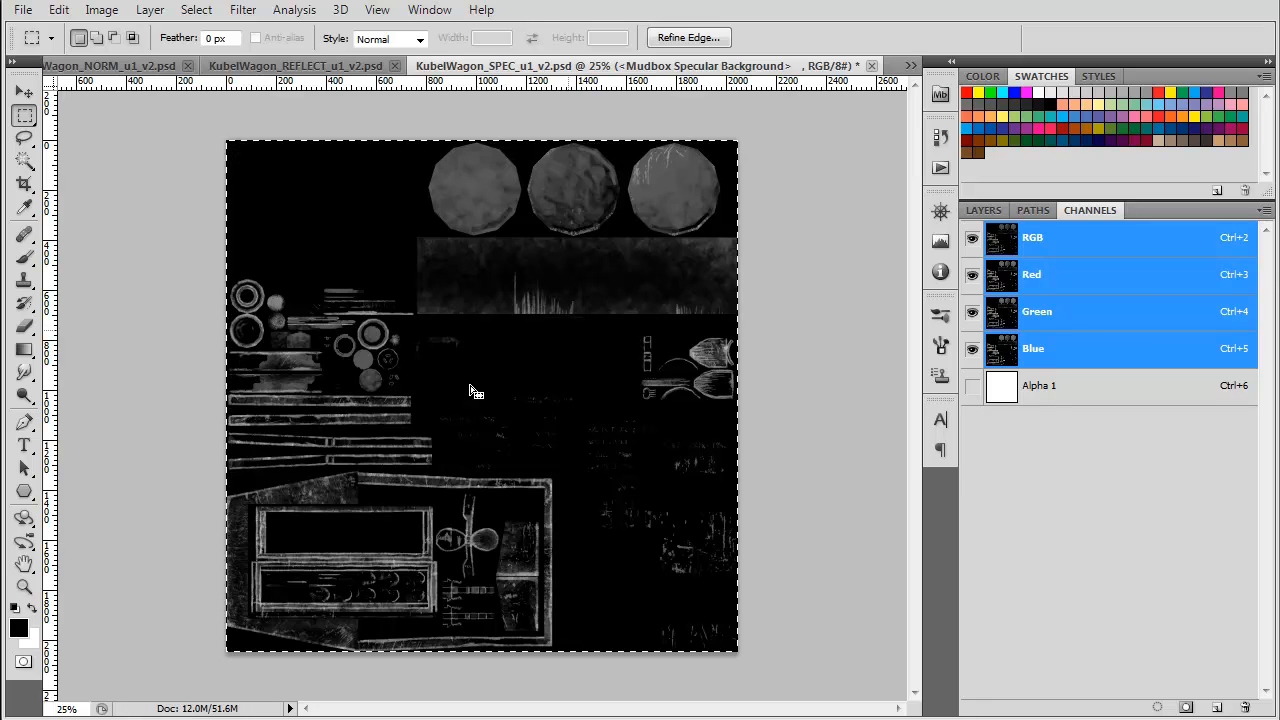
click(911, 66)
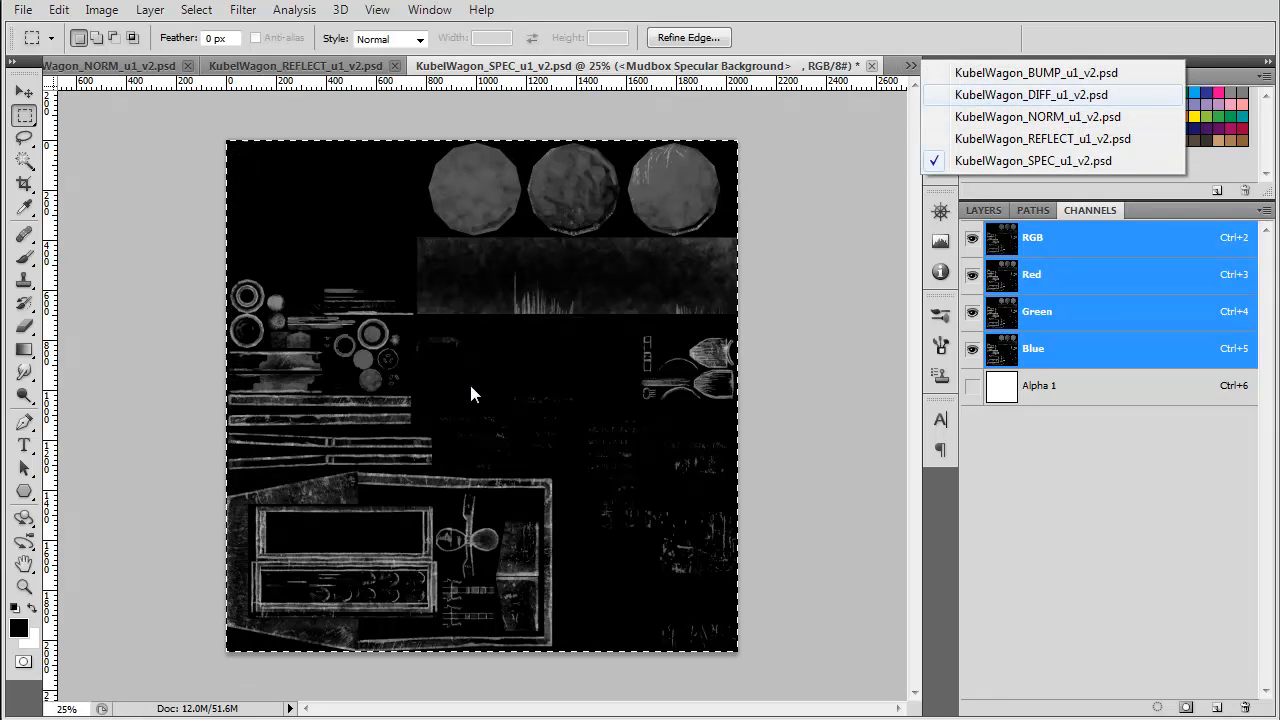
click(1031, 95)
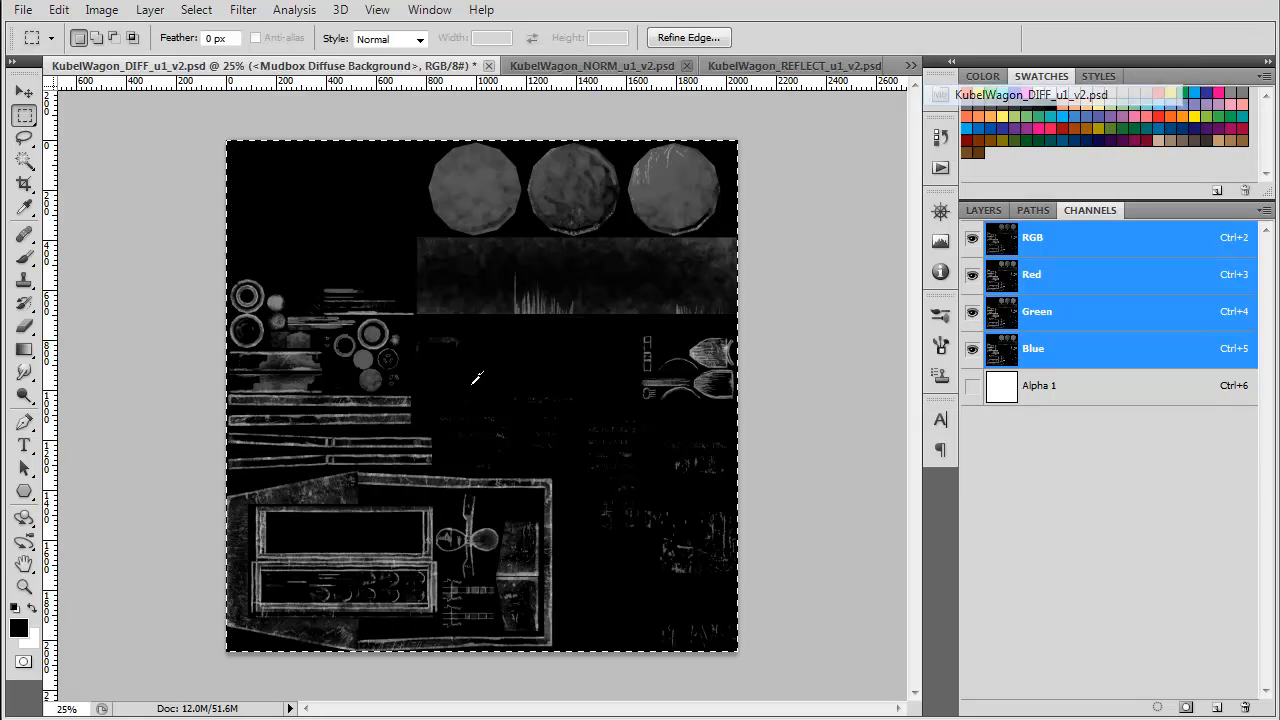
key(ctrl+6)
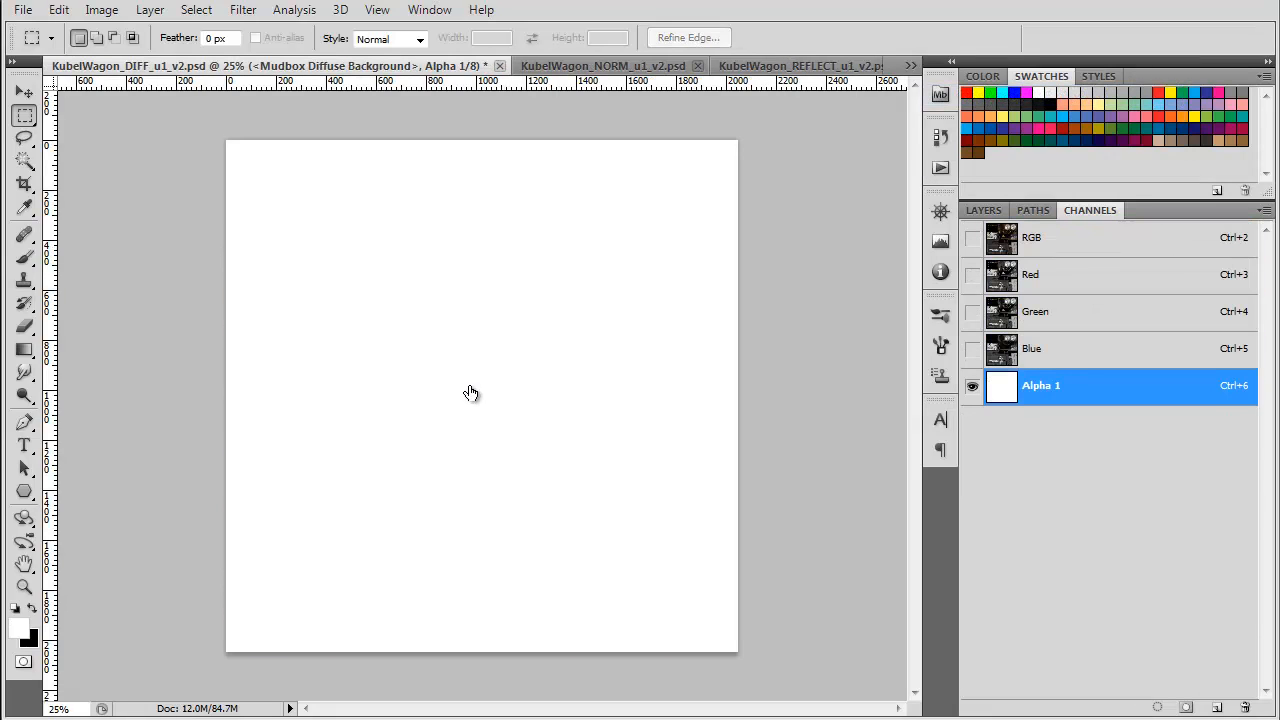
key(ctrl+i)
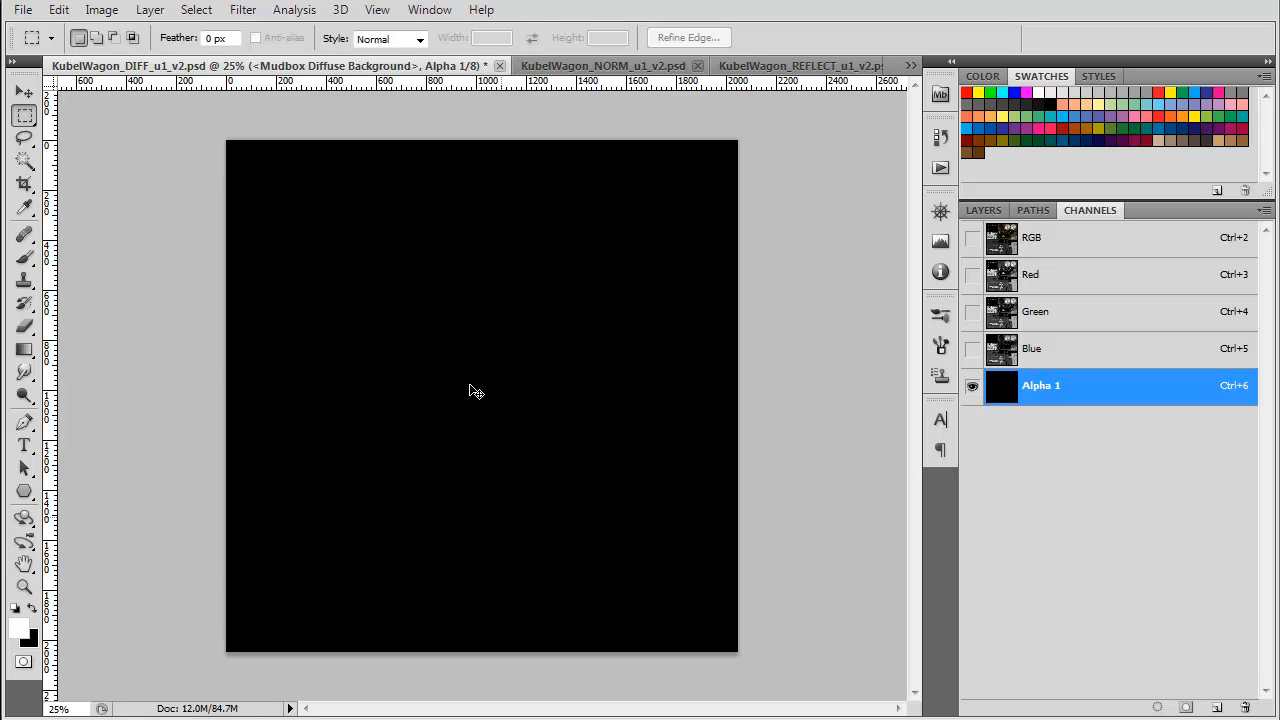
key(ctrl+a)
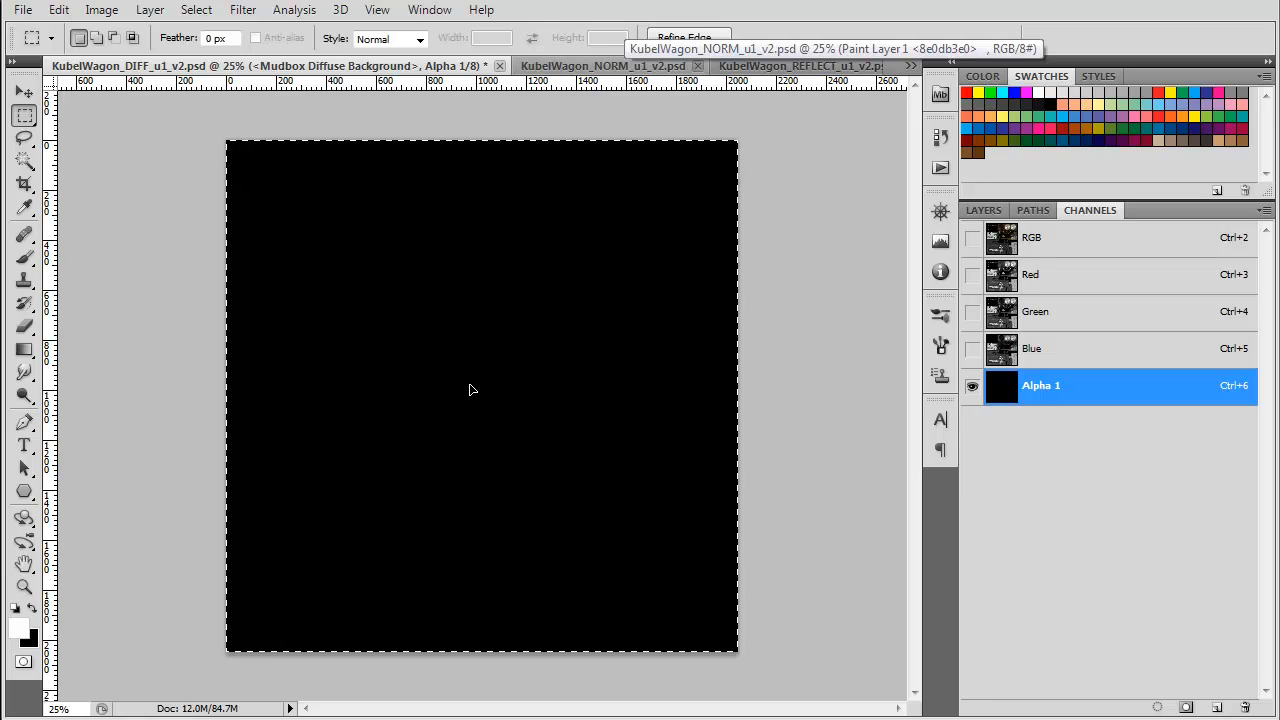
key(ctrl+d)
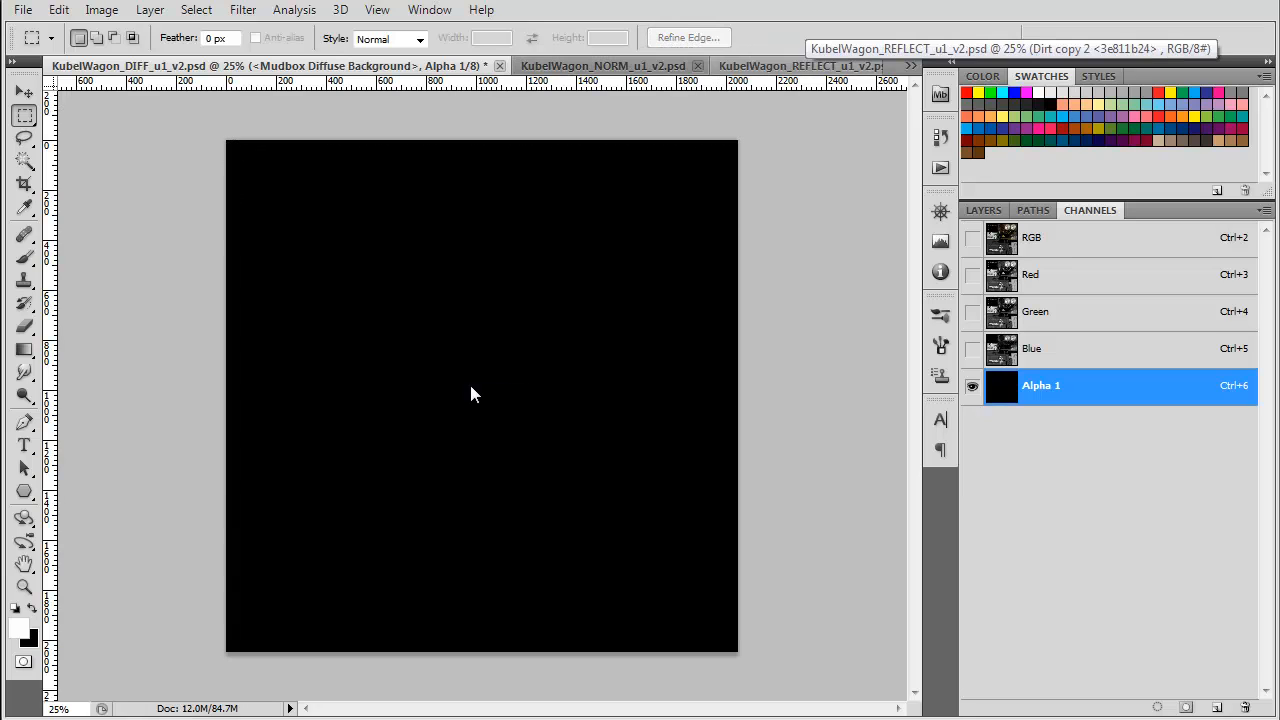
click(911, 66)
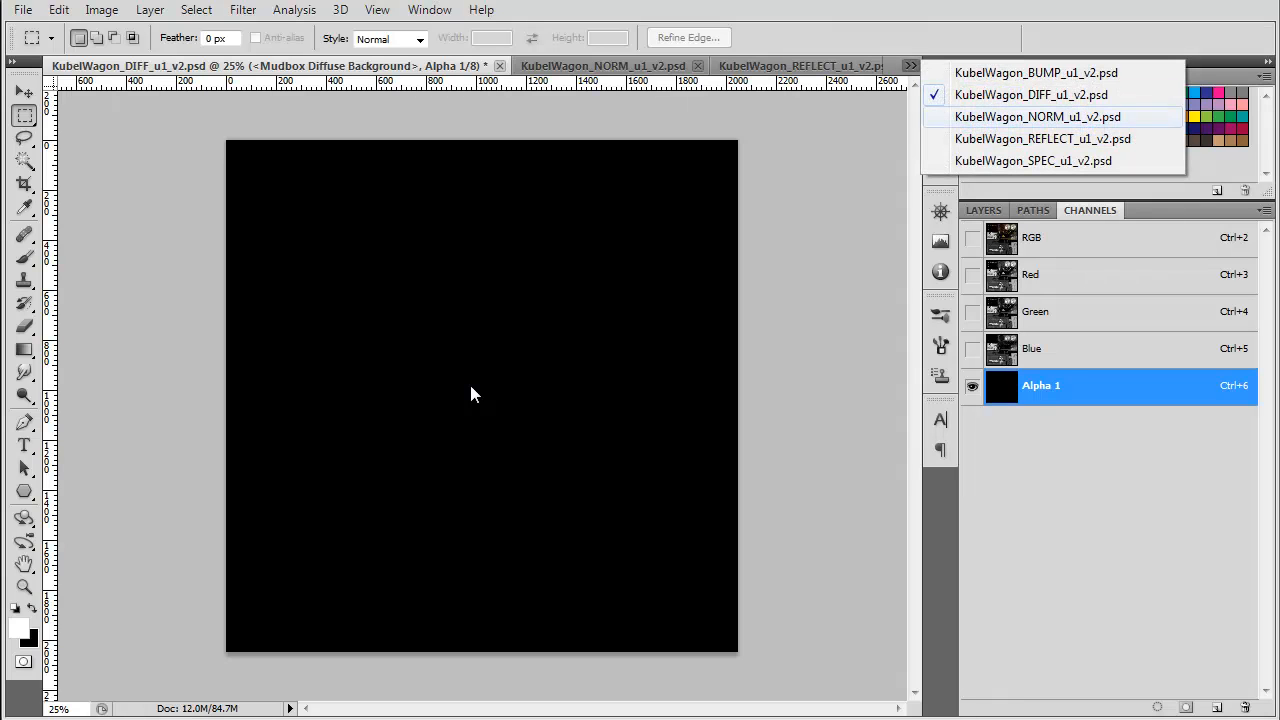
click(1033, 160)
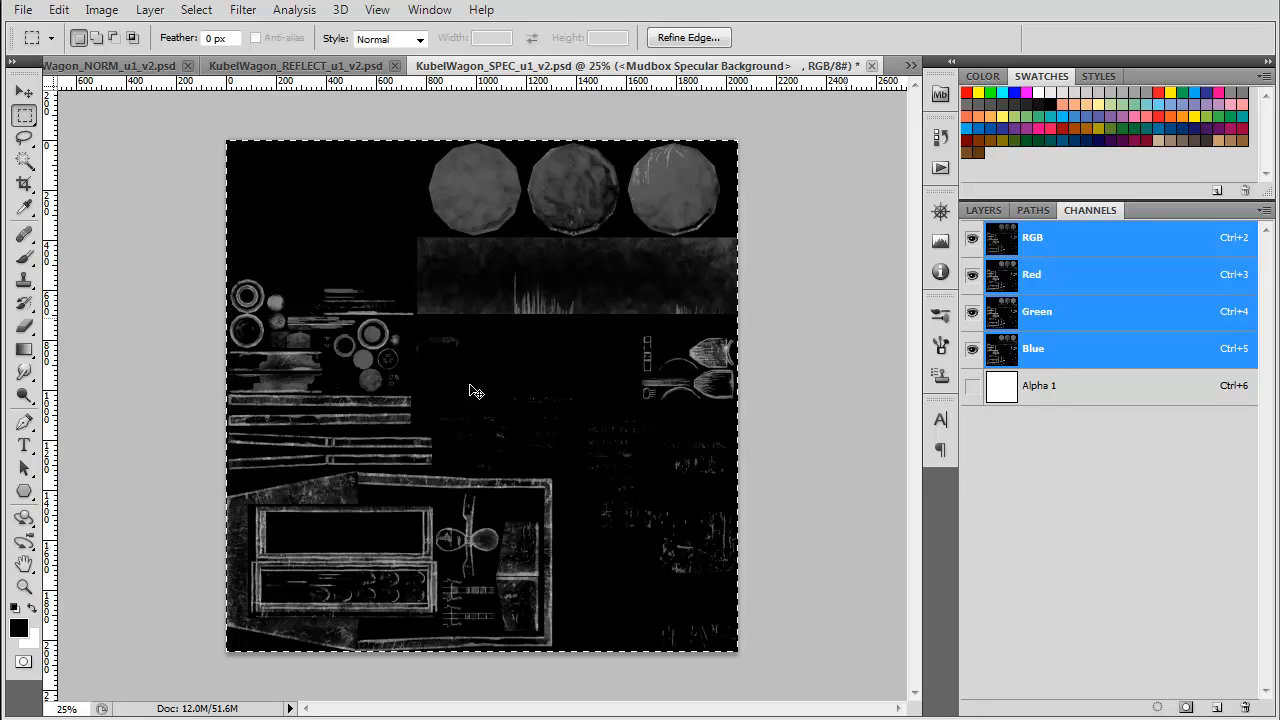
click(911, 66)
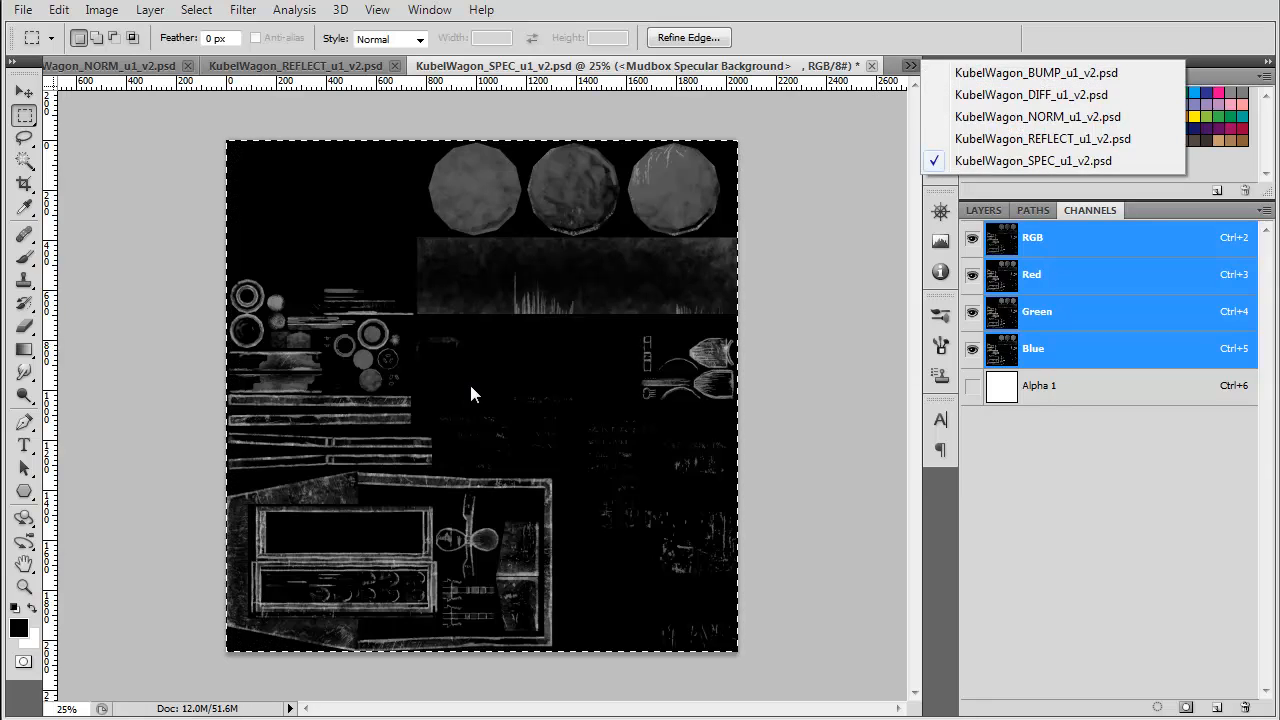
click(1031, 94)
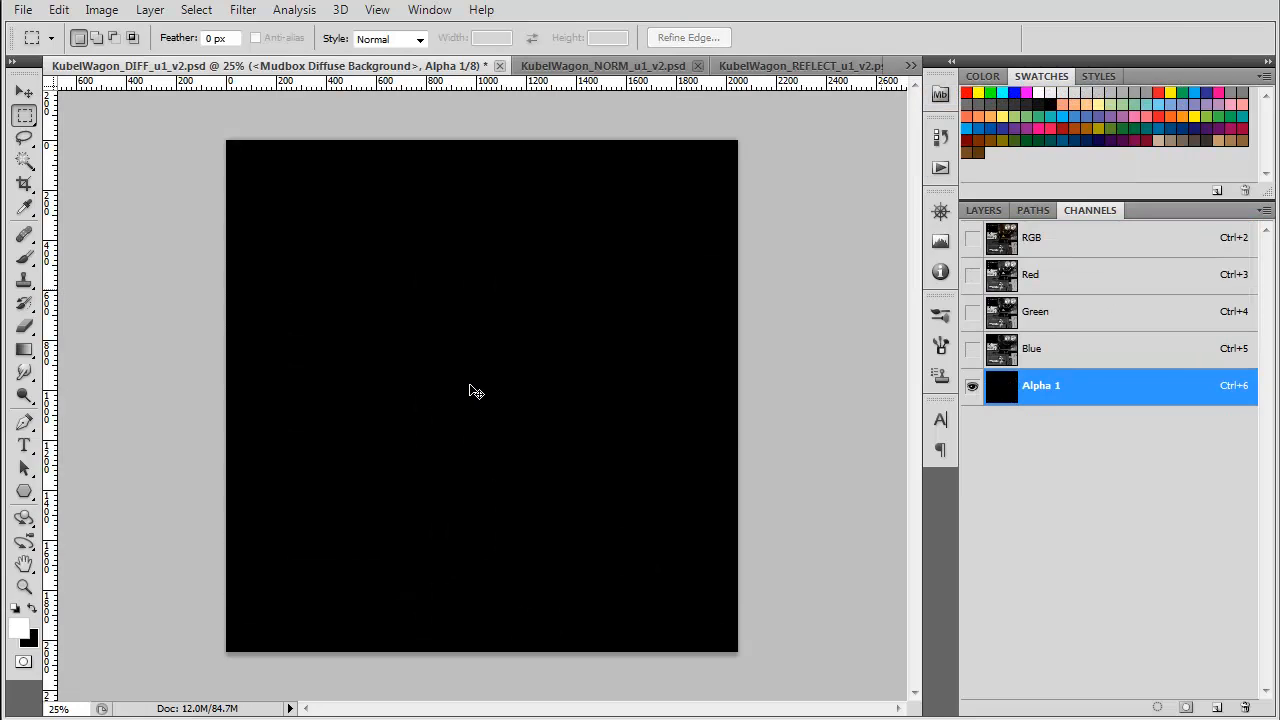
key(ctrl+a)
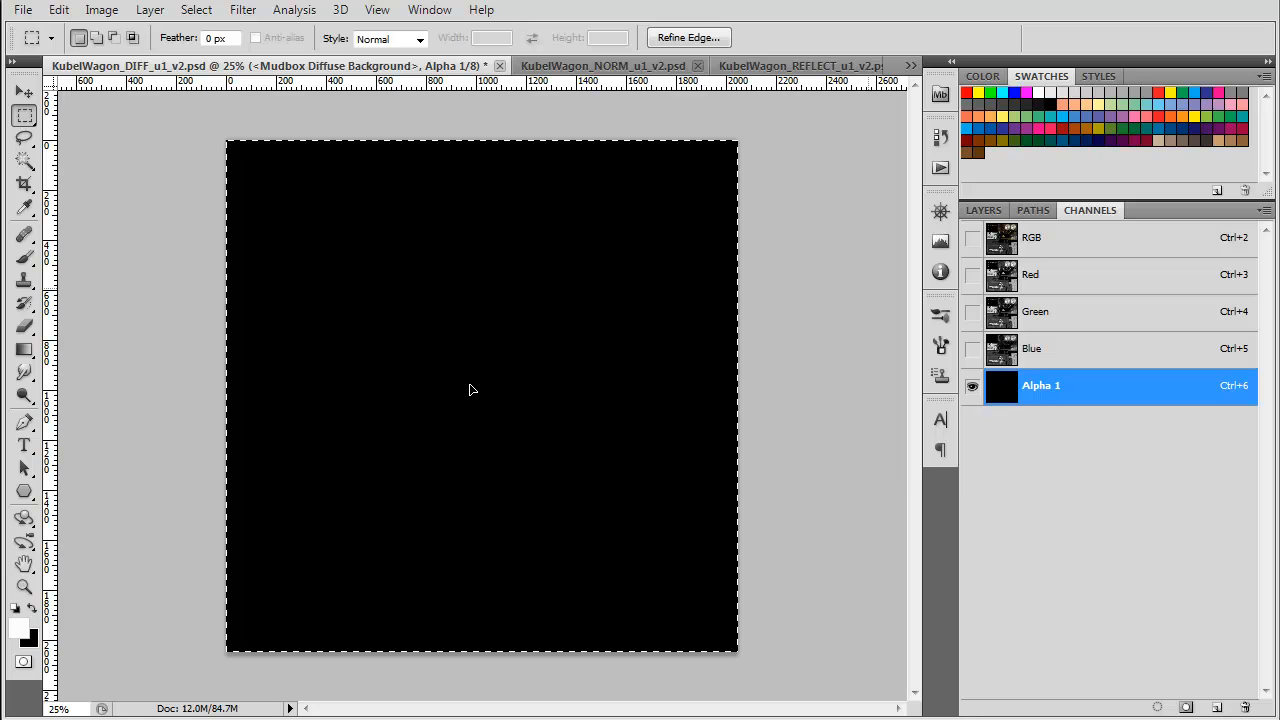
key(ctrl+d)
- Return to KubelWagon_SPEC_u1_v2.psd and view its red, green and blue channels individually, ending on the RGB composite
click(911, 66)
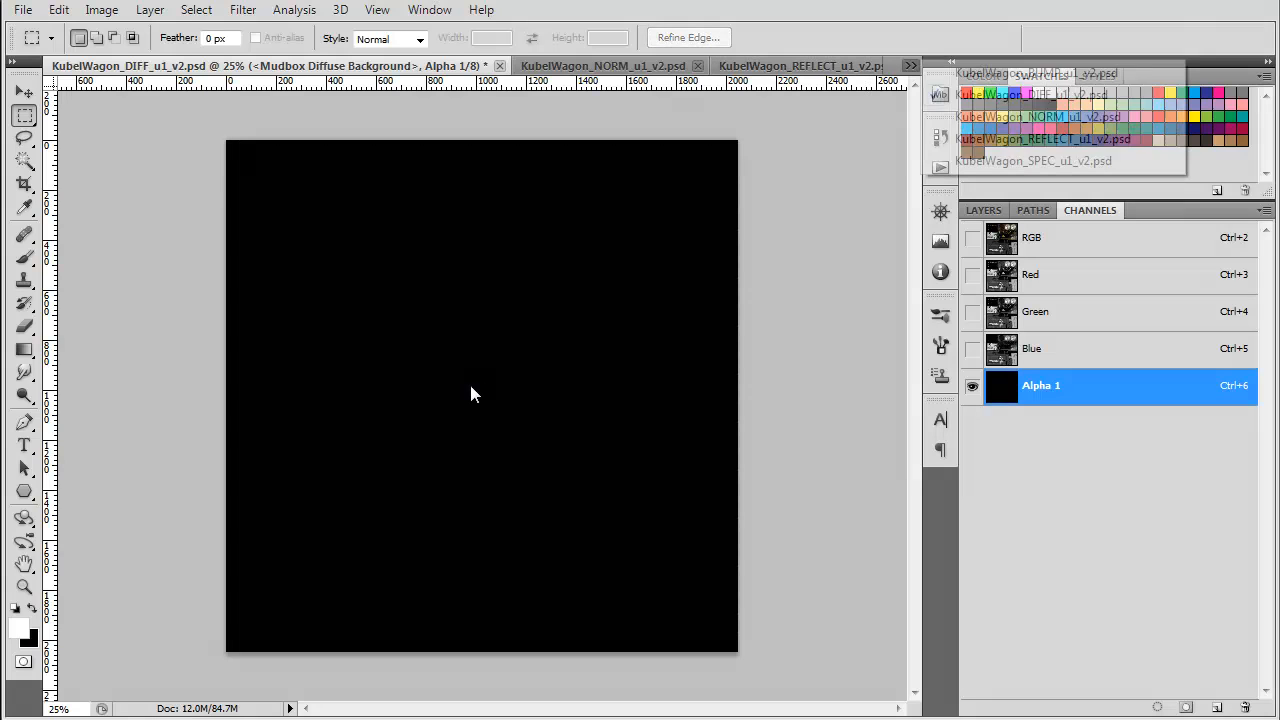
click(1033, 161)
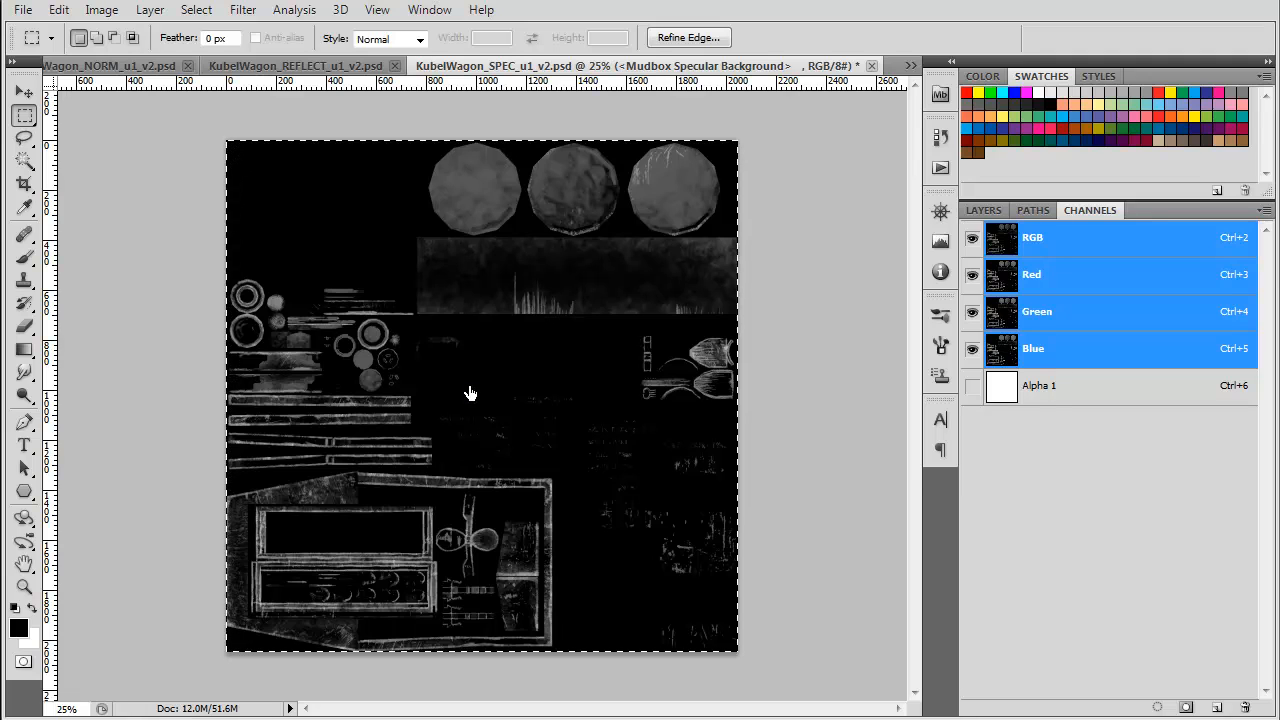
key(ctrl+3)
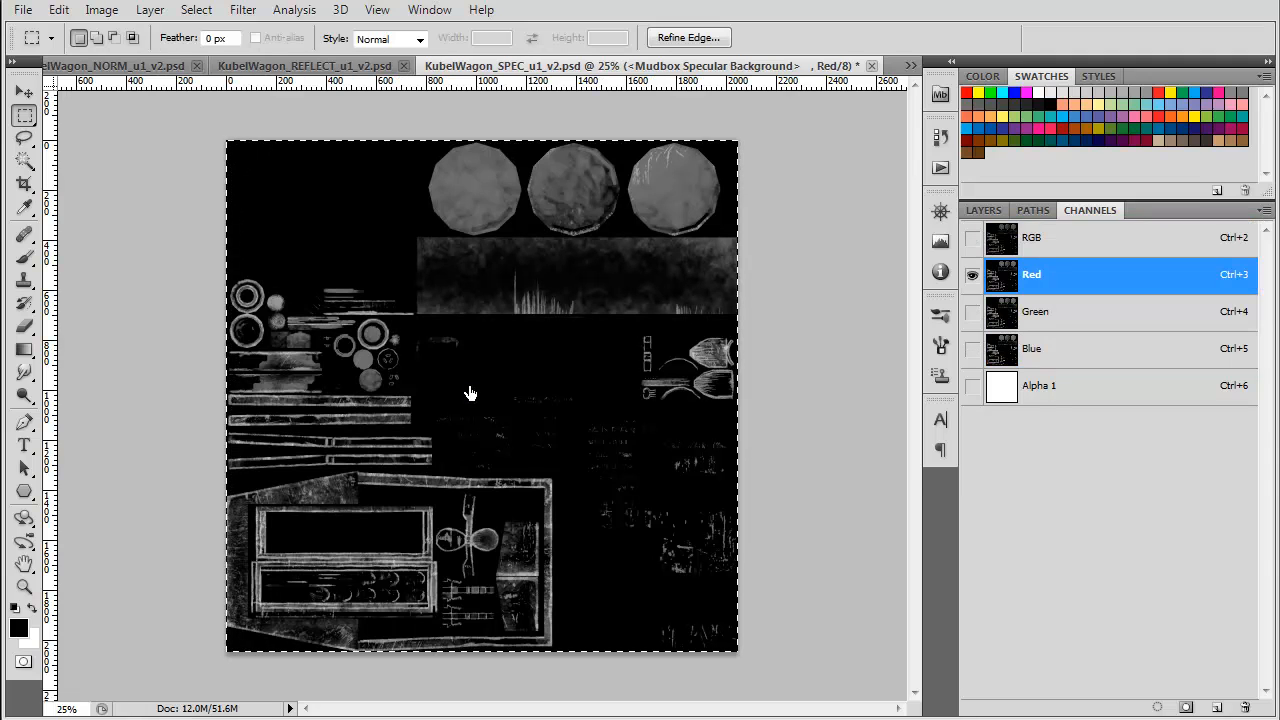
key(ctrl+4)
key(ctrl+5)
key(ctrl+2)
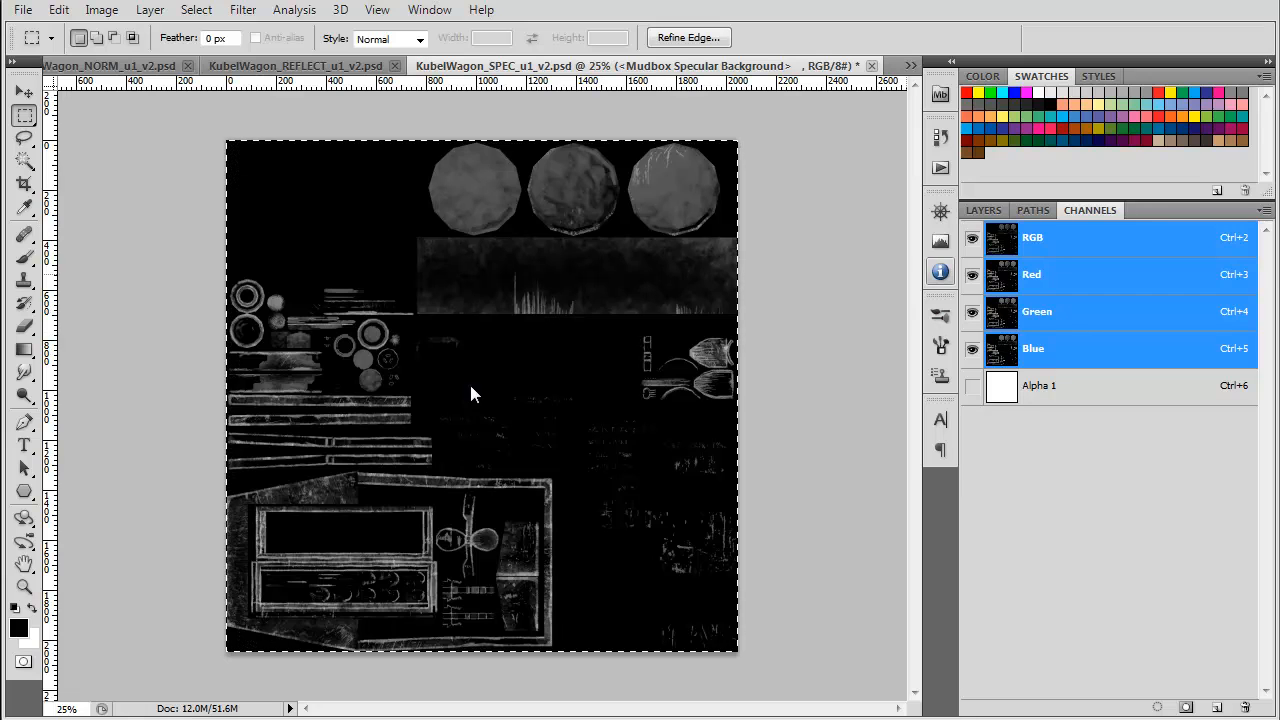
- Copy the selected specular map with all its visible layers merged
key(alt+e)
key(Down)
key(Down)
key(Return)
key(alt+e)
key(Down)
key(Down)
key(Down)
key(Return)
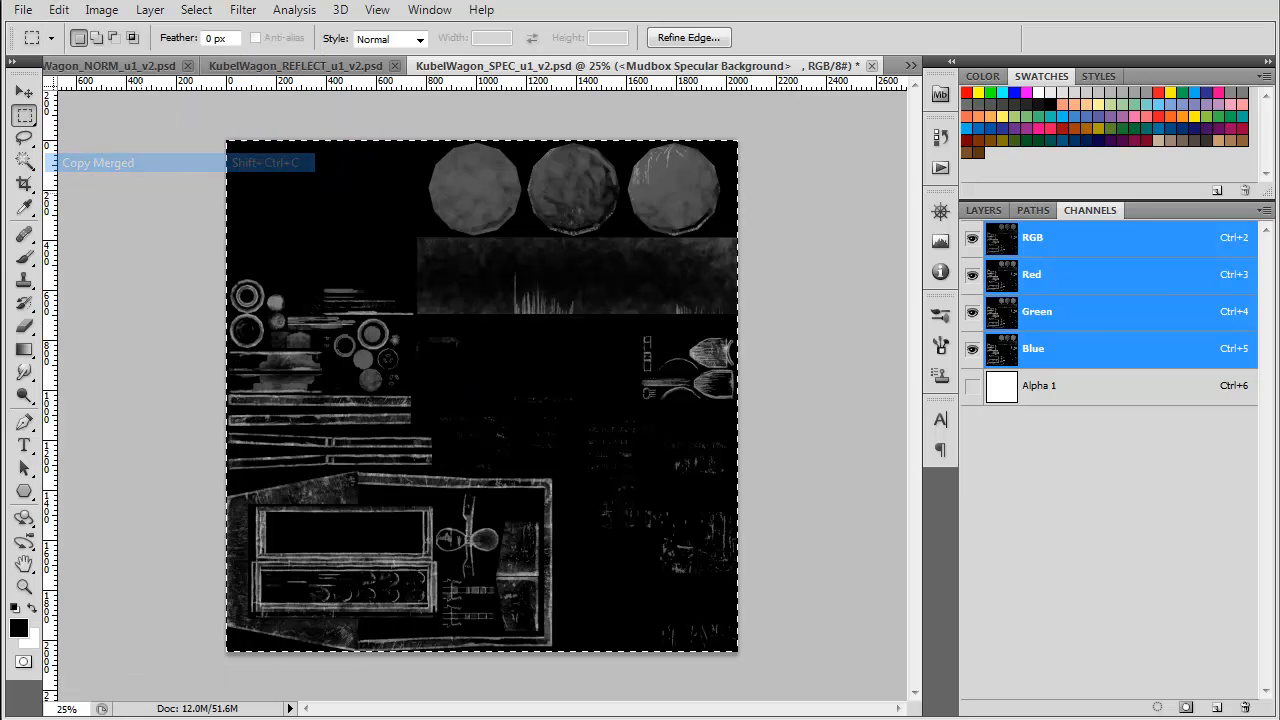
- Paste the merged specular map into the Alpha 1 channel of KubelWagon_DIFF_u1_v2.psd and deselect it
key(Up)
key(Up)
key(Up)
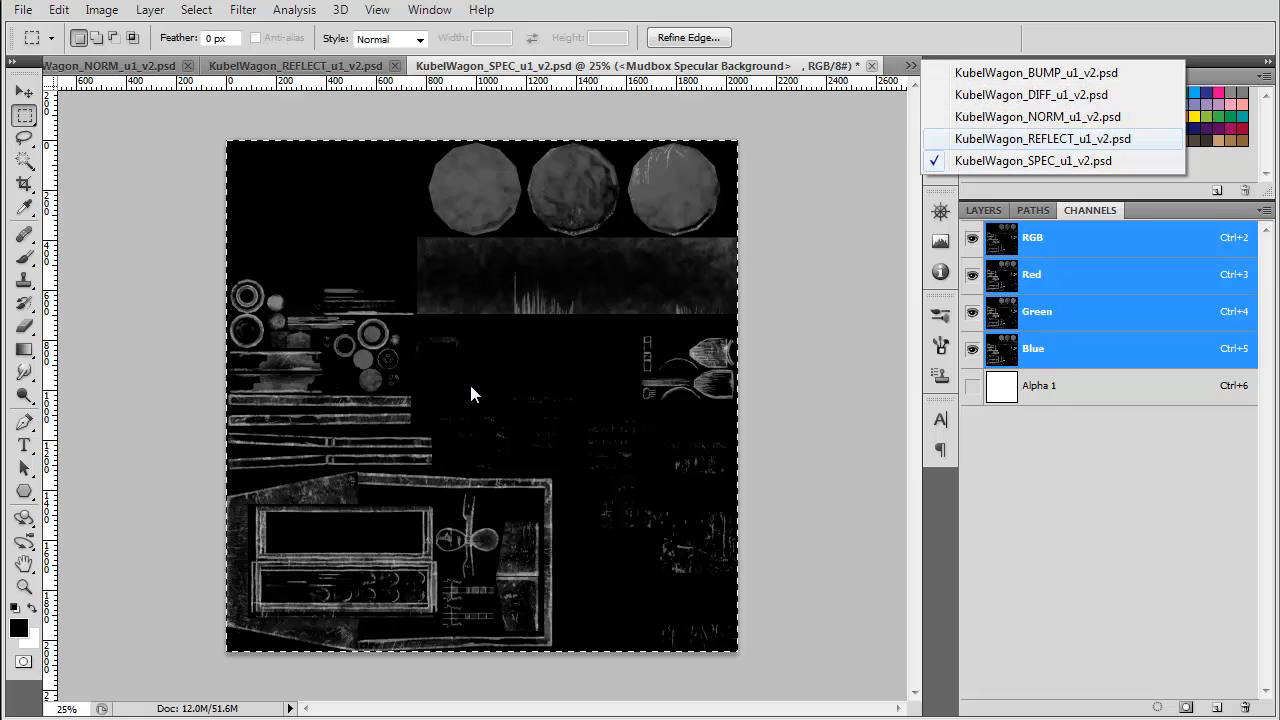
key(Return)
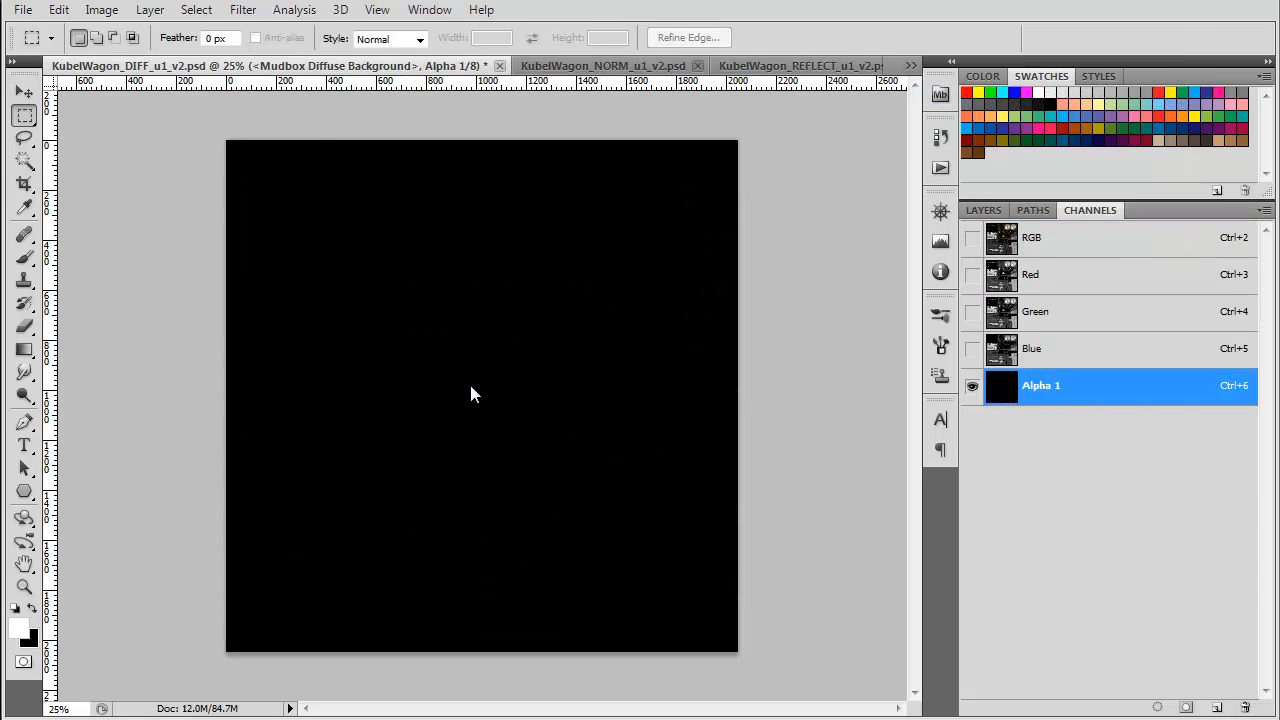
key(alt+e)
key(Down)
key(Down)
key(Down)
key(Down)
key(Down)
key(Down)
key(Down)
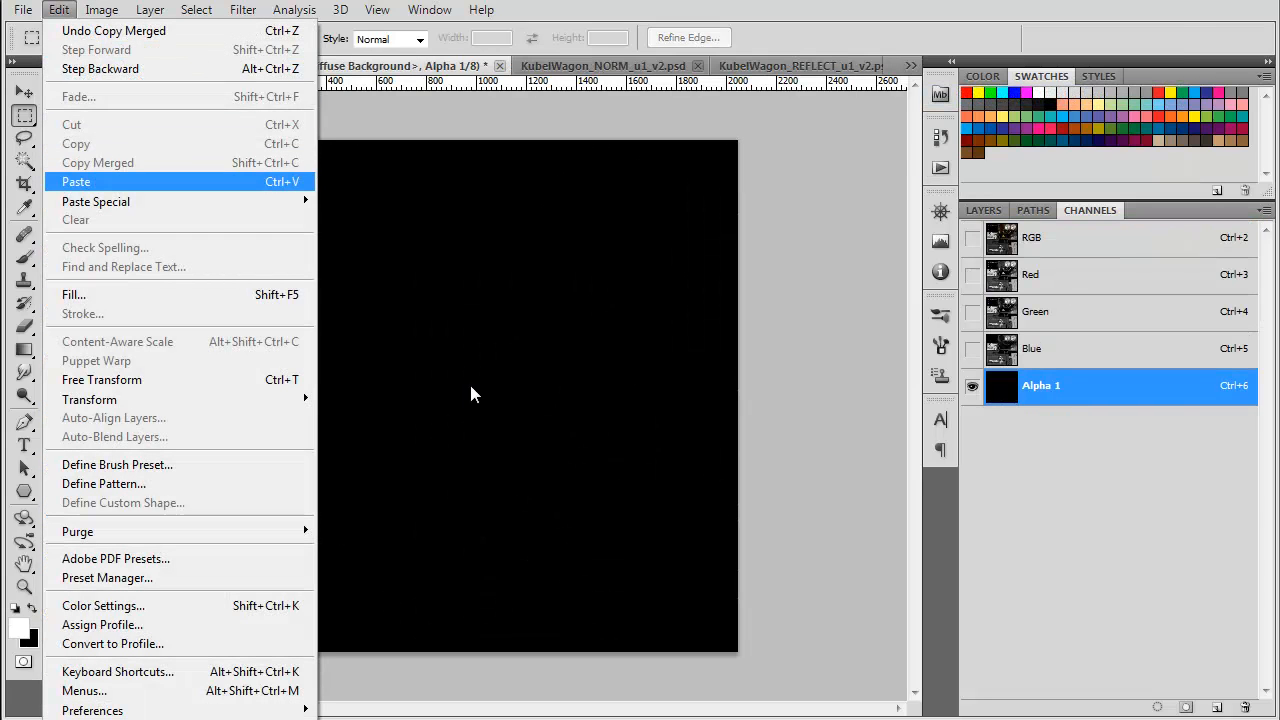
key(Down)
key(Up)
key(Return)
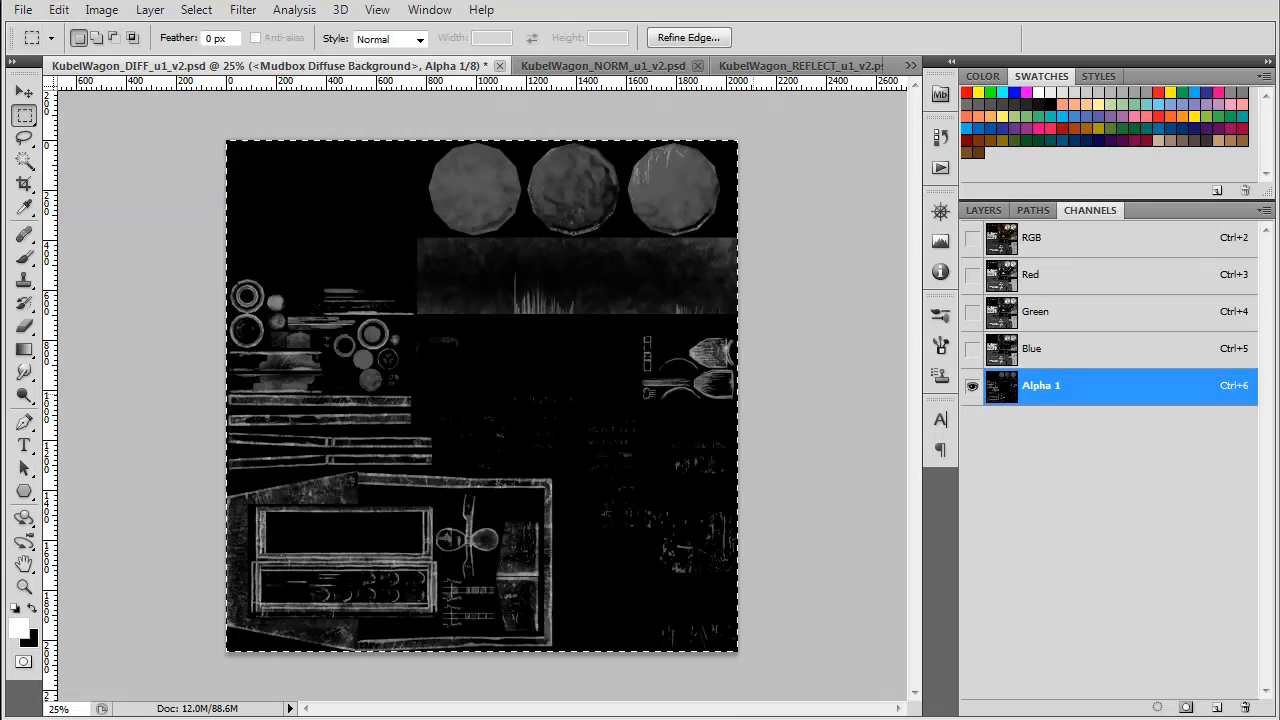
key(ctrl+d)
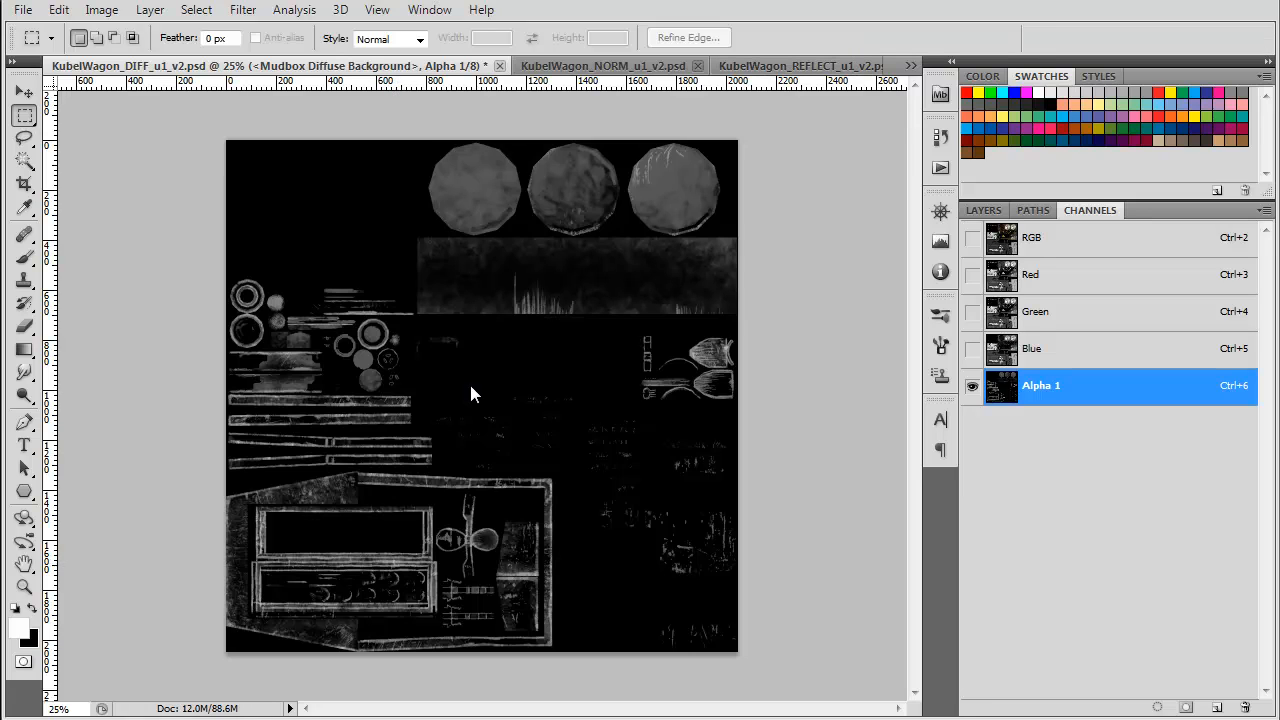
- Compare the diffuse file's RGB composite with its Alpha 1 channel, ending on the composite with the layer list shown
key(ctrl+2)
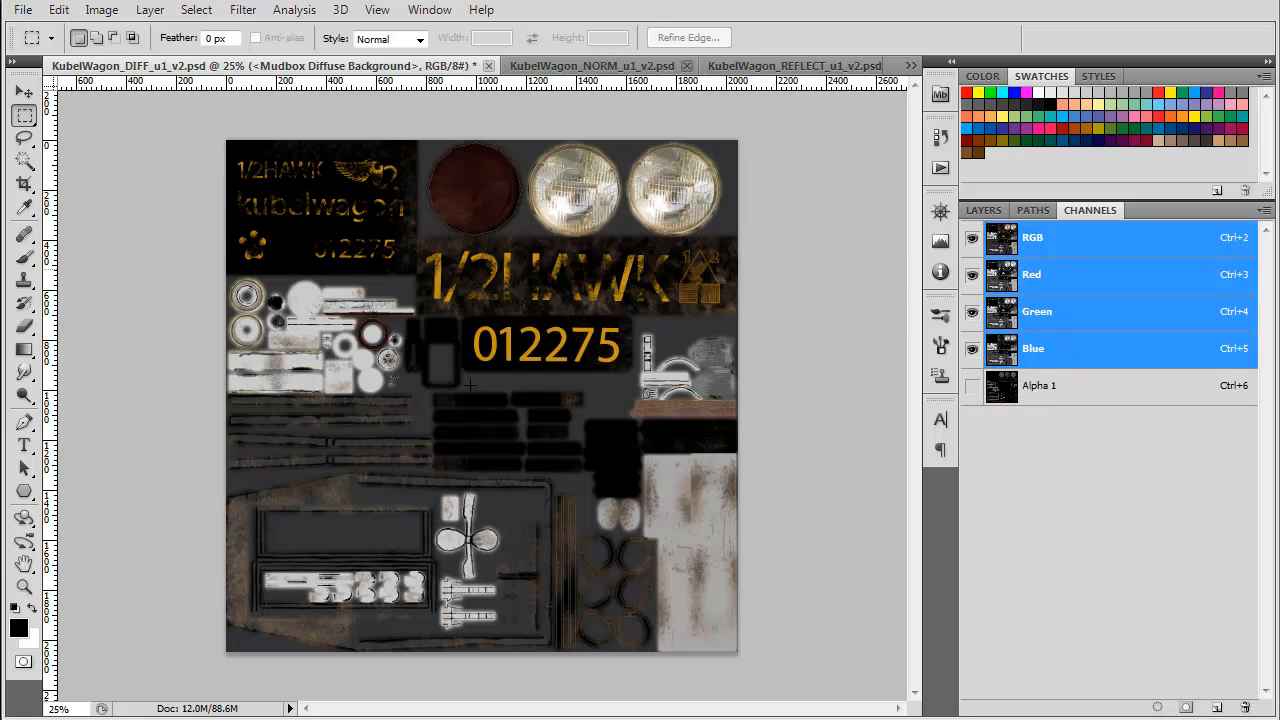
key(ctrl+6)
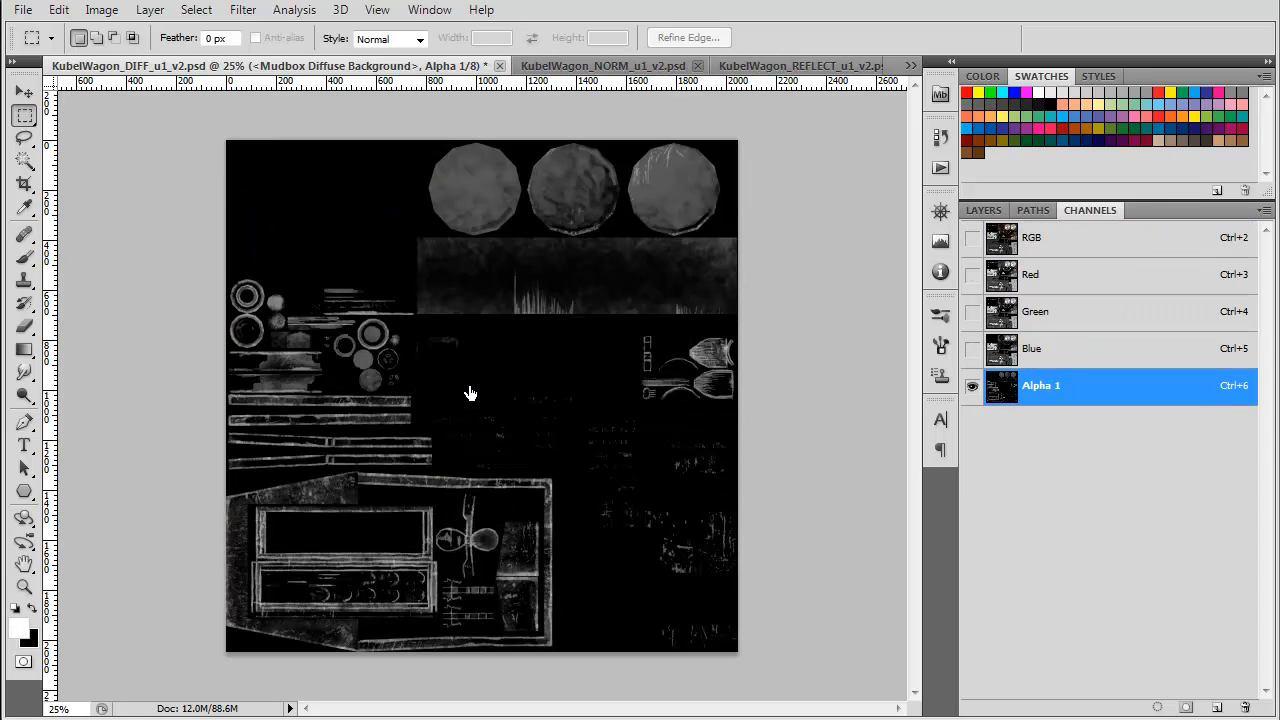
key(ctrl+2)
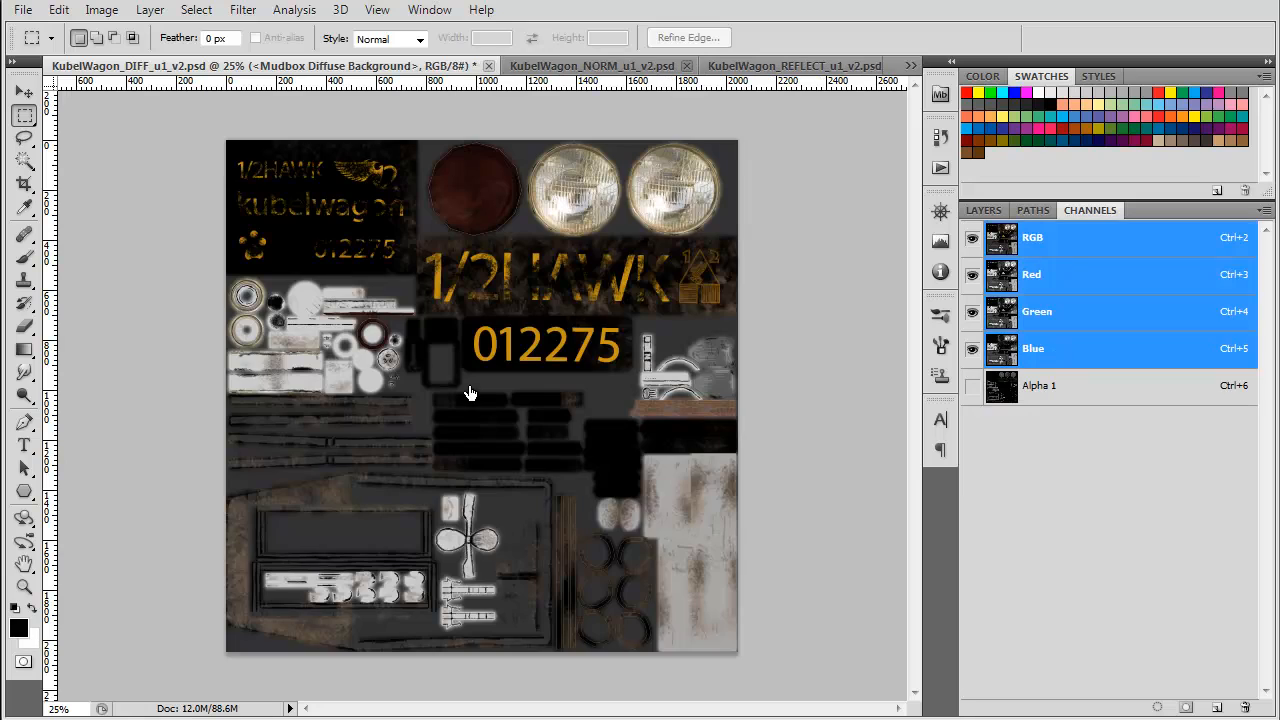
key(F7)
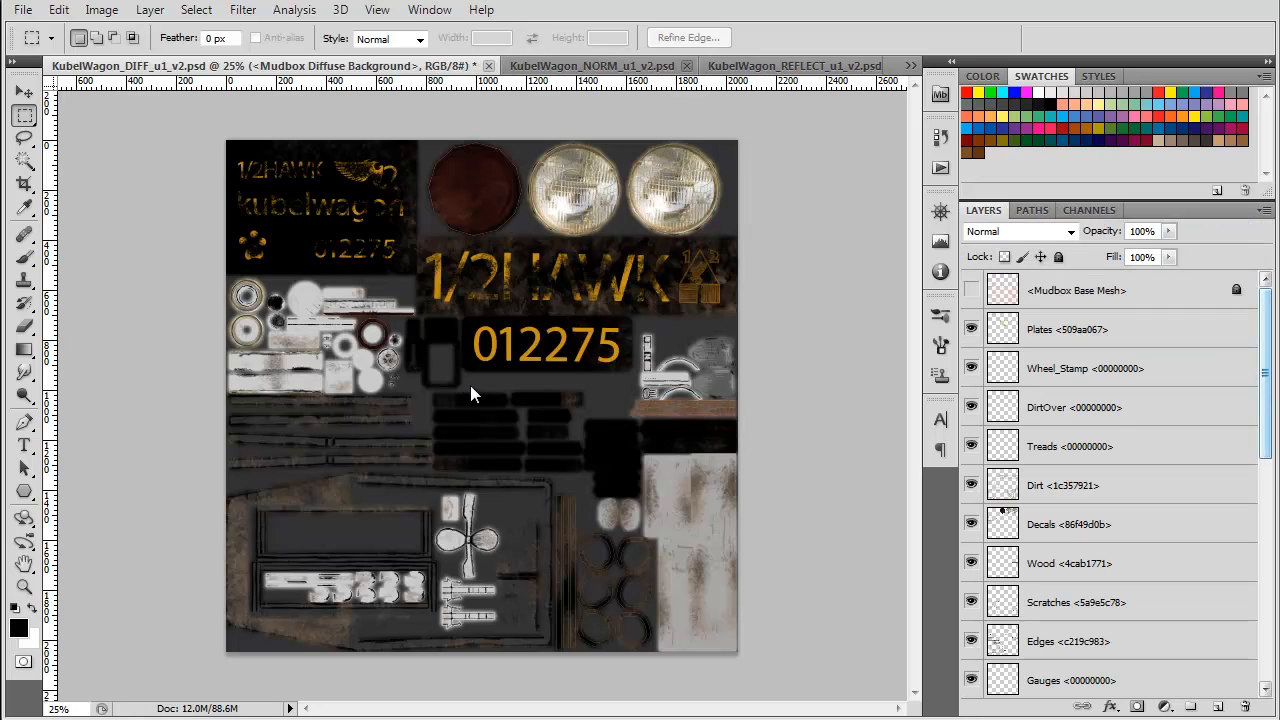
- Select only the three large round lights of the diffuse map by intersecting their layer's pixel selection with a rectangle around them
mouse_move(1265, 373)
mouse_down()
mouse_move(1265, 600)
mouse_move(1265, 373)
mouse_up()
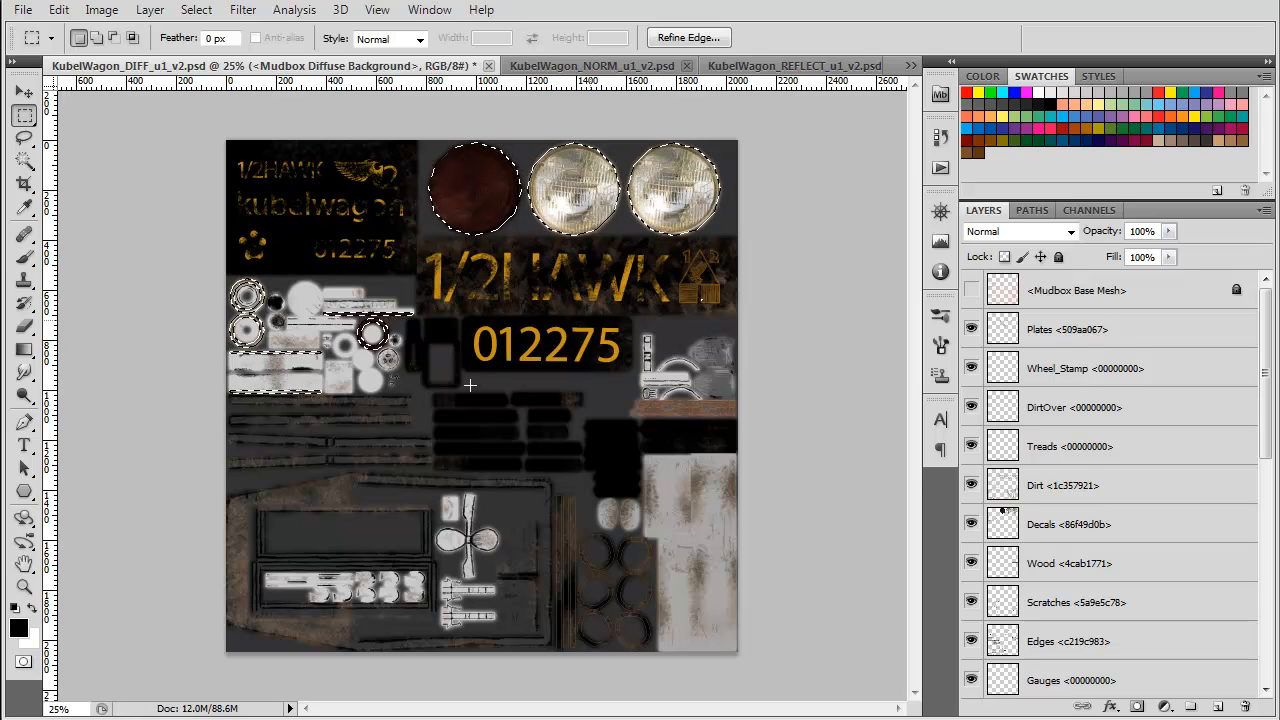
key(shift+alt)
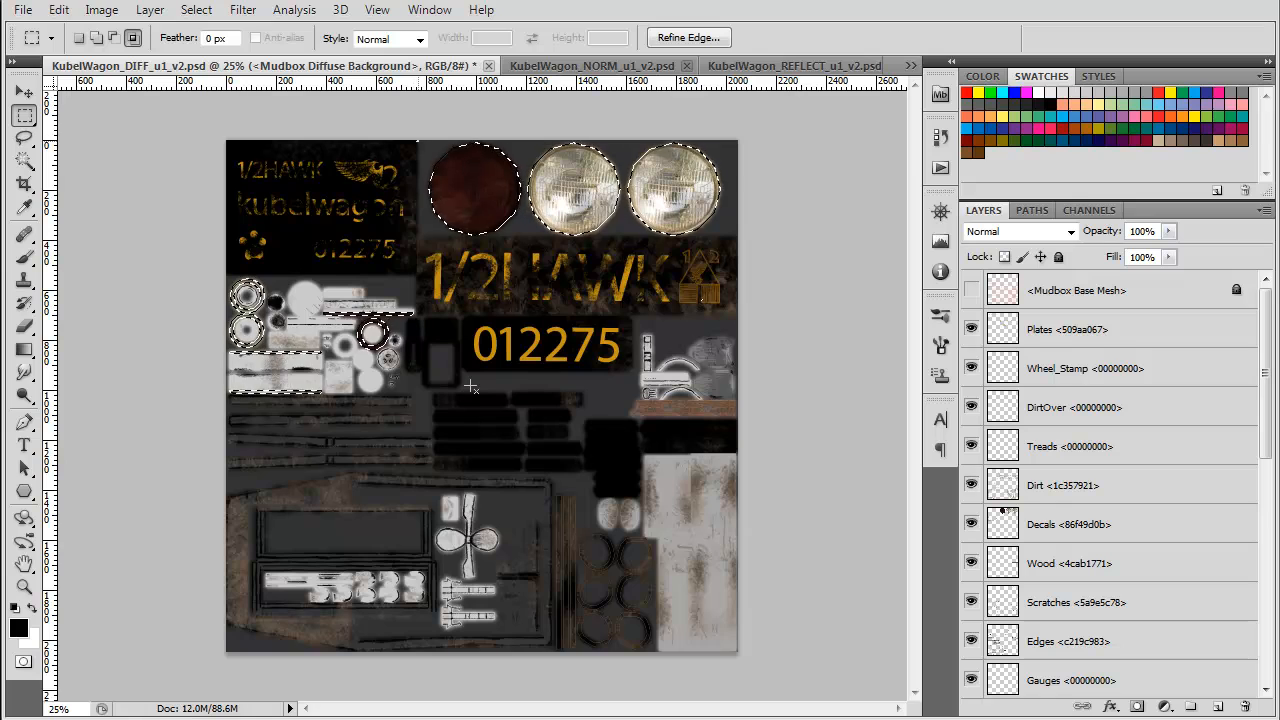
drag(413, 140, 733, 247)
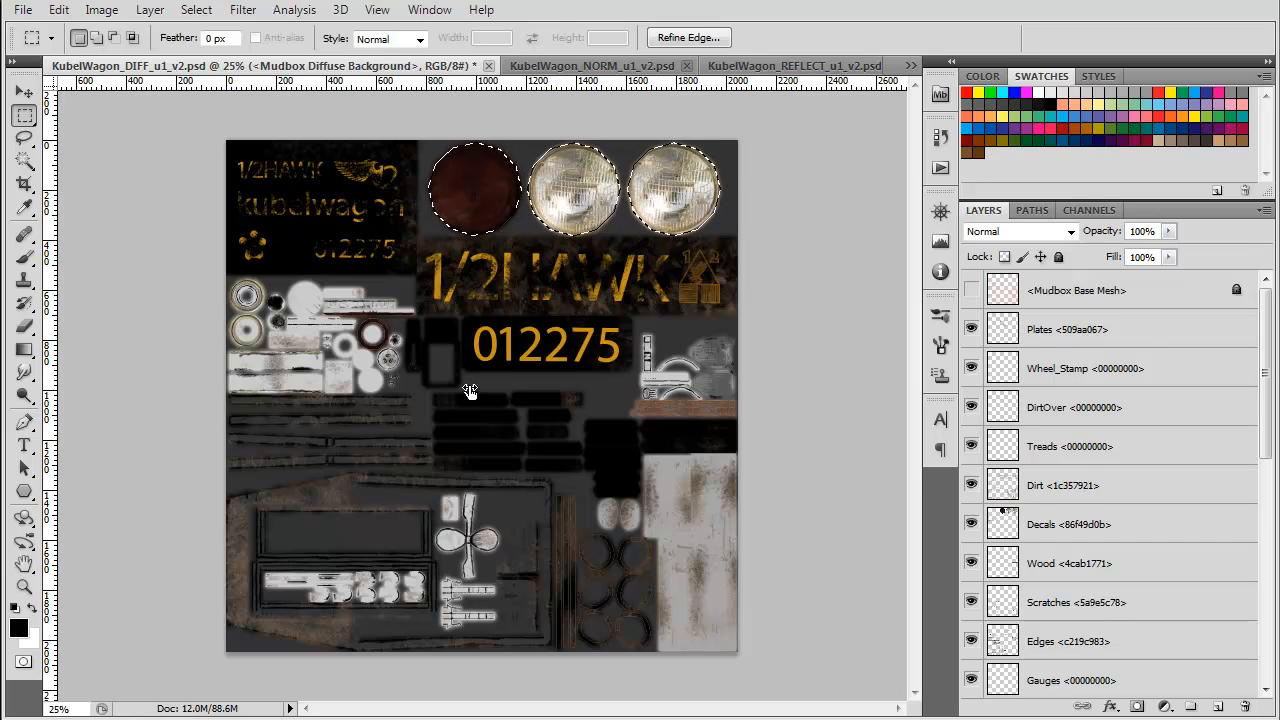
- Brighten the selected lights in the Alpha 1 channel using Levels with midtone 2.10 and white input 70, and deselect them
click(1089, 210)
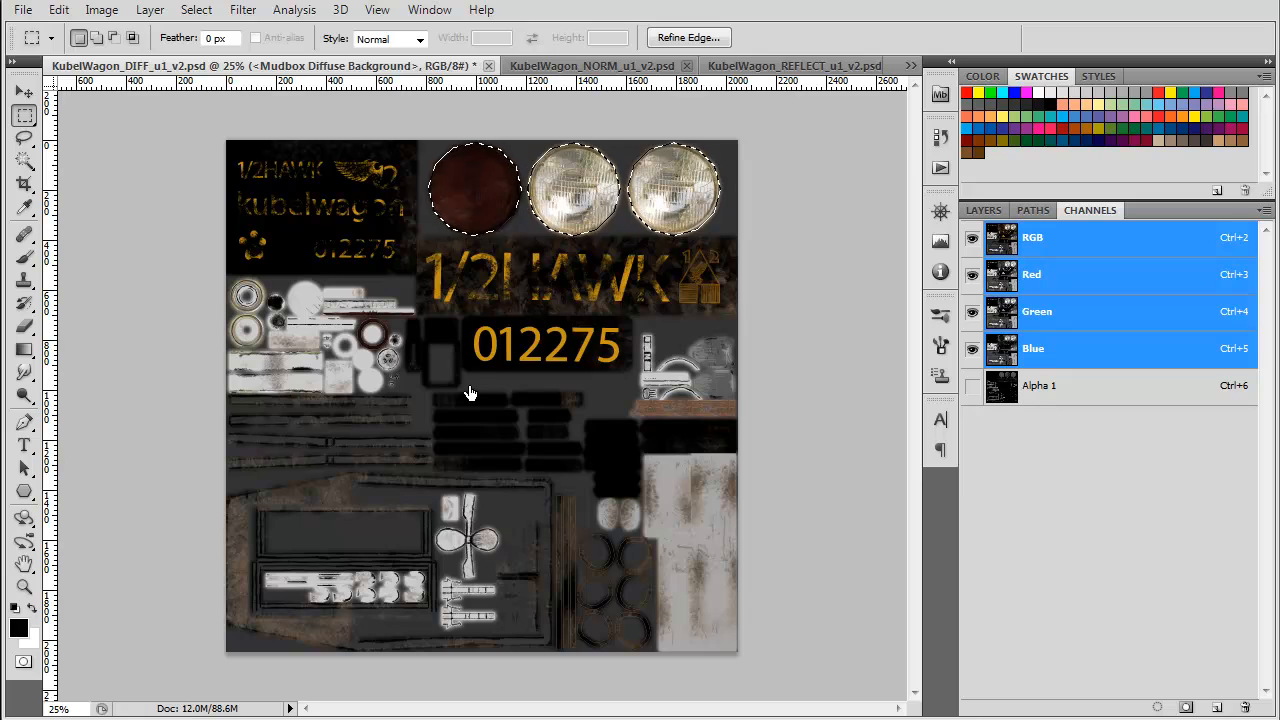
key(ctrl+6)
key(i)
key(ctrl+l)
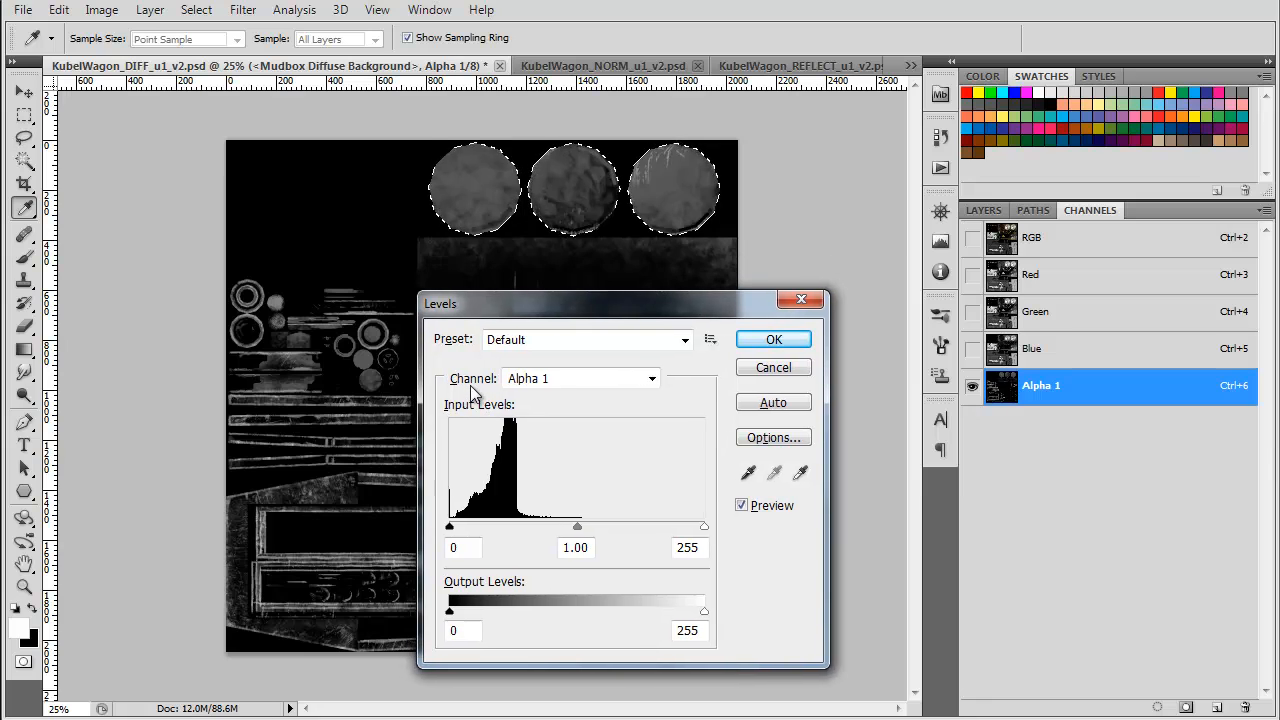
mouse_move(577, 526)
mouse_down()
mouse_move(495, 526)
mouse_move(509, 526)
mouse_up()
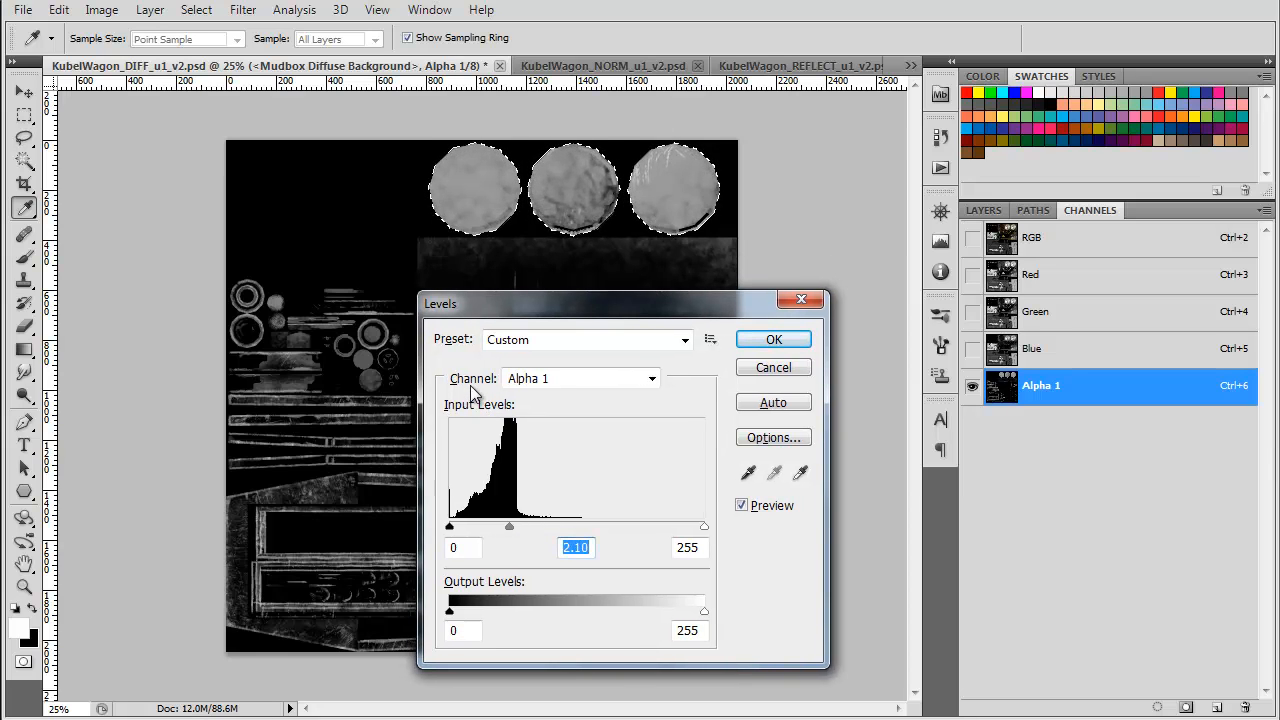
drag(704, 526, 519, 526)
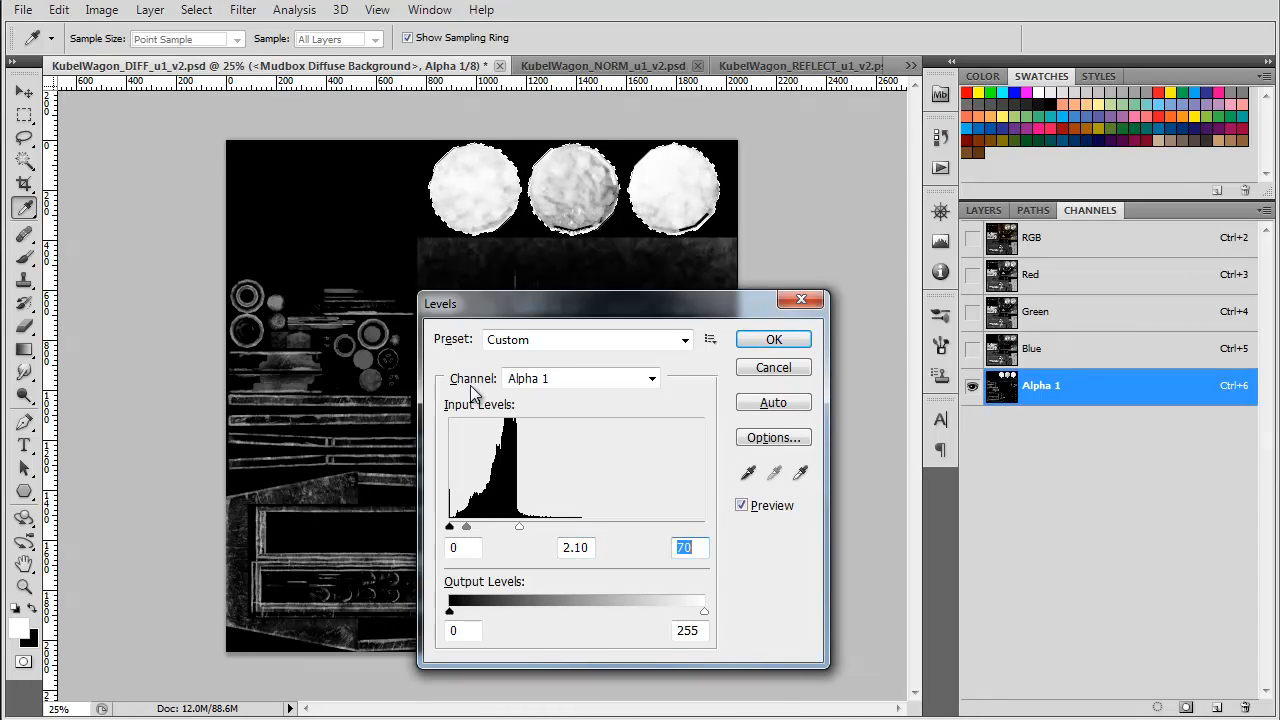
key(Return)
key(m)
key(ctrl+d)
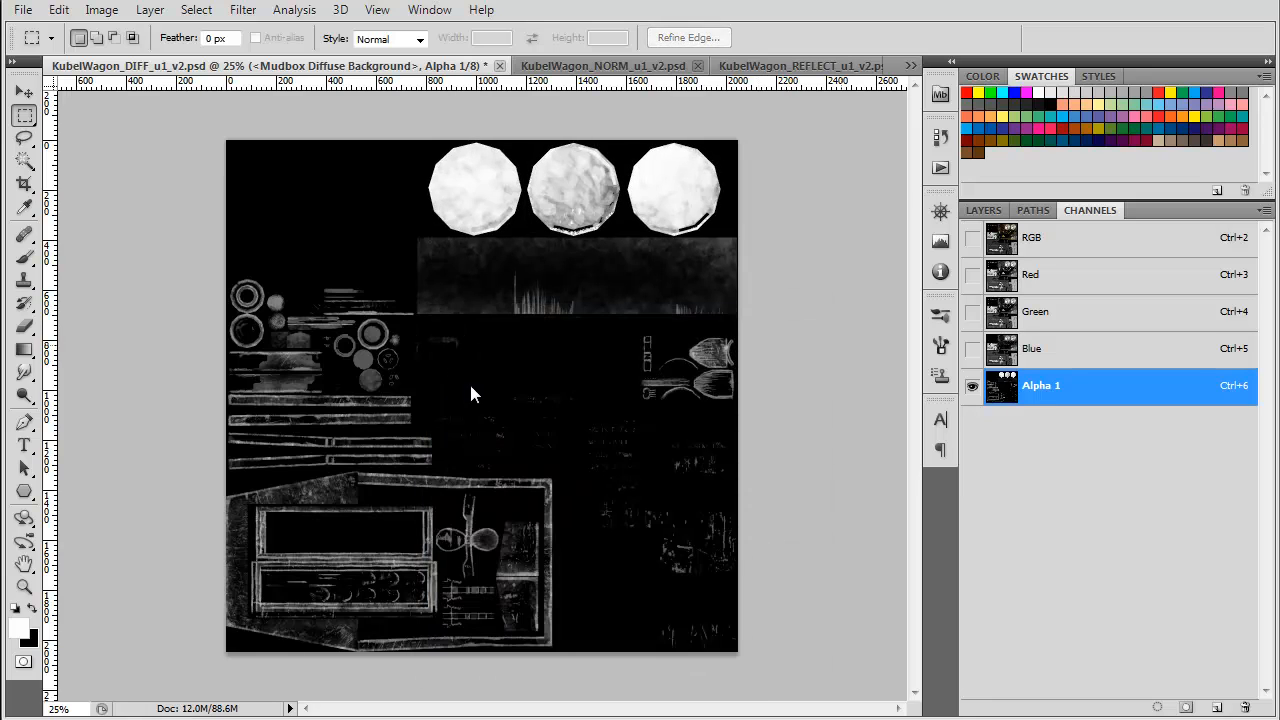
- Compare the diffuse RGB composite with the brightened lights in Alpha 1, ending on the composite
key(ctrl+2)
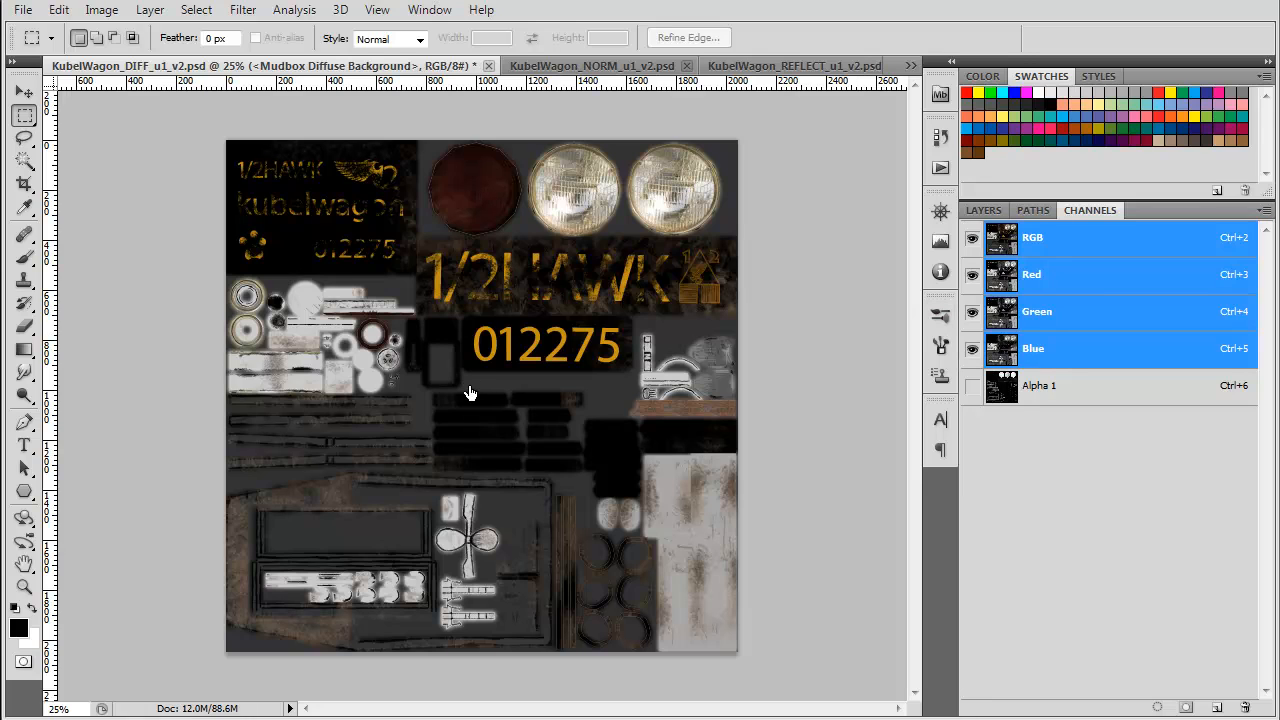
key(ctrl+6)
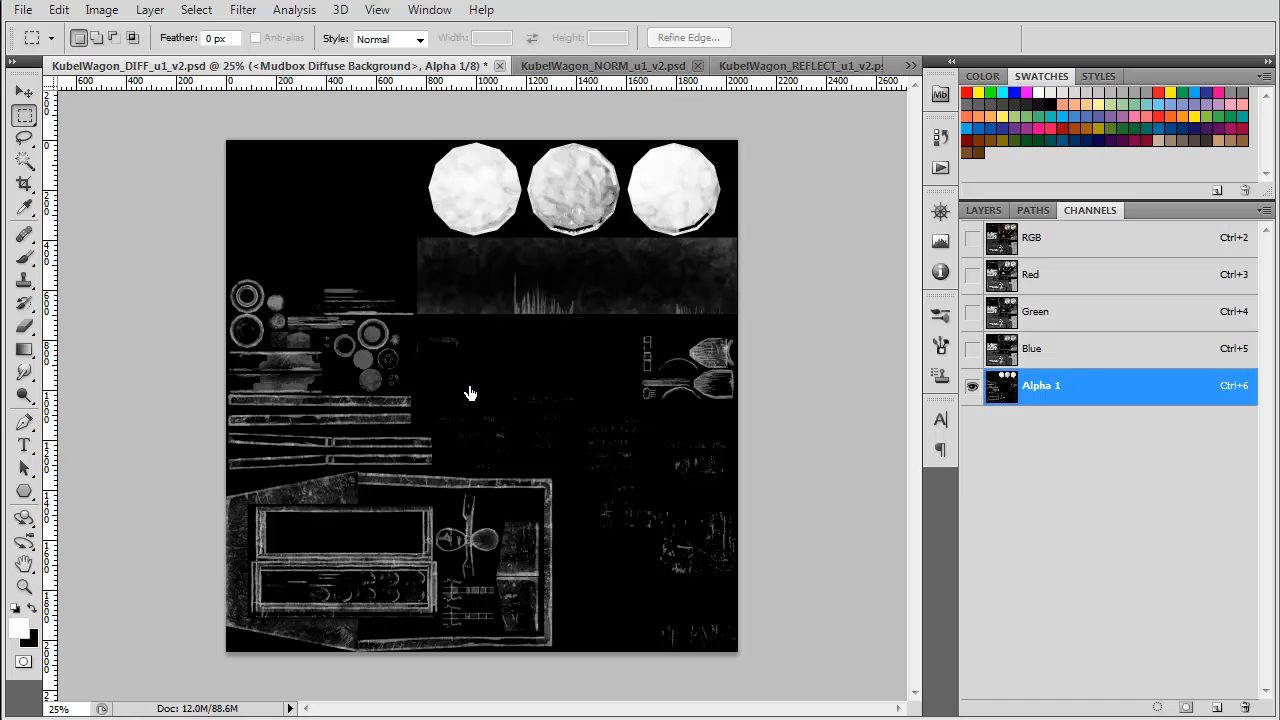
key(z)
drag(470, 385, 470, 385)
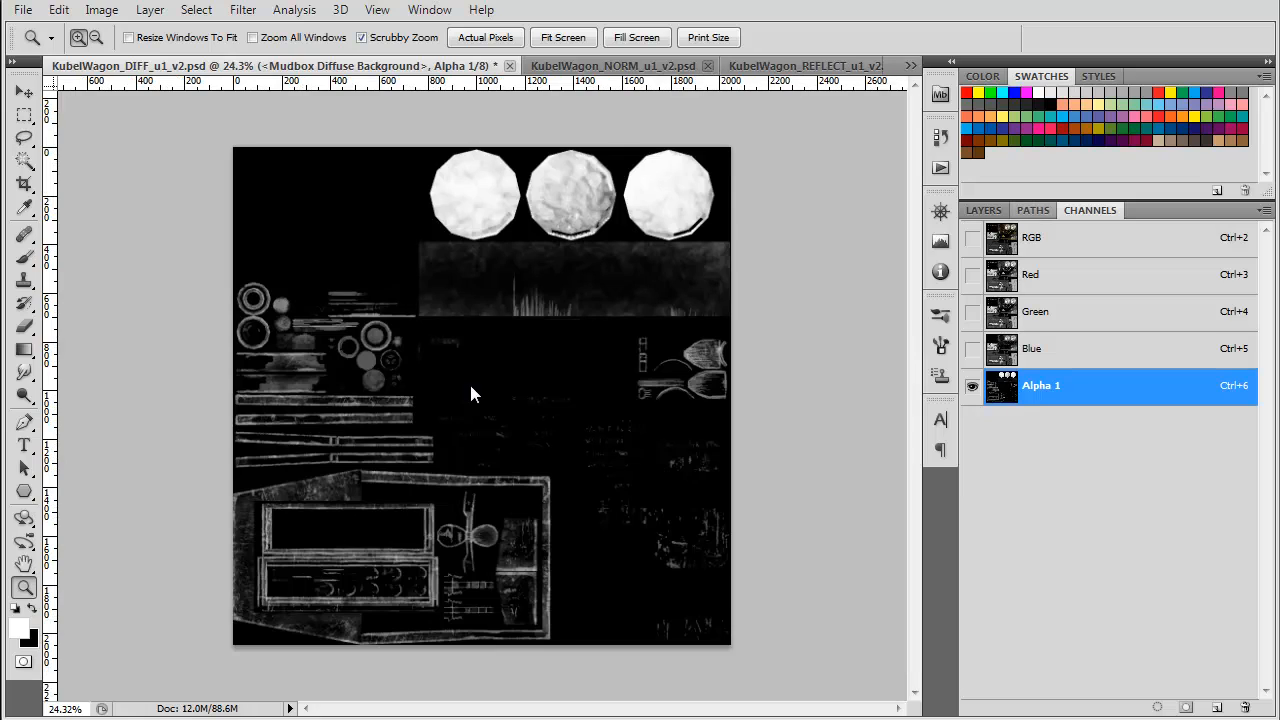
key(ctrl+2)
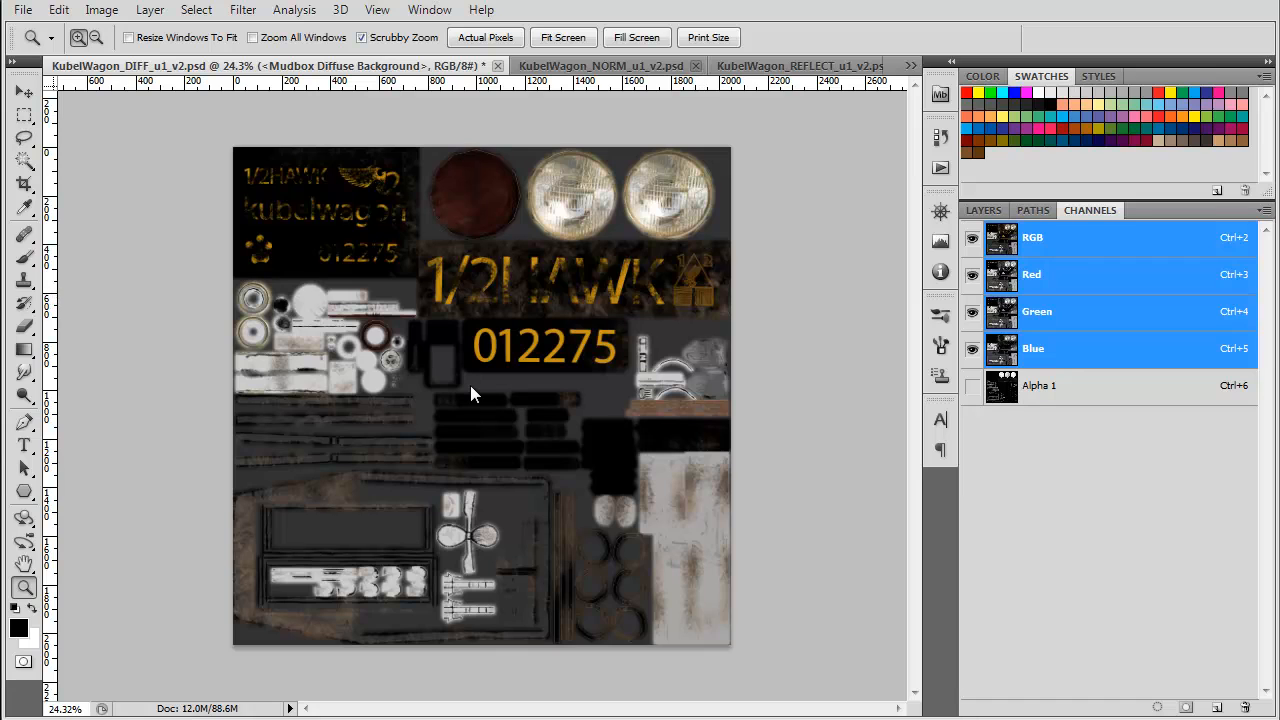
- Save a Targa copy as KubelWagon_DIFF_u1_v2.tga in the KubelWagon_TEXTURES folder, with alpha channels and 32 bits/pixel
key(ctrl+shift+s)
click(79, 162)
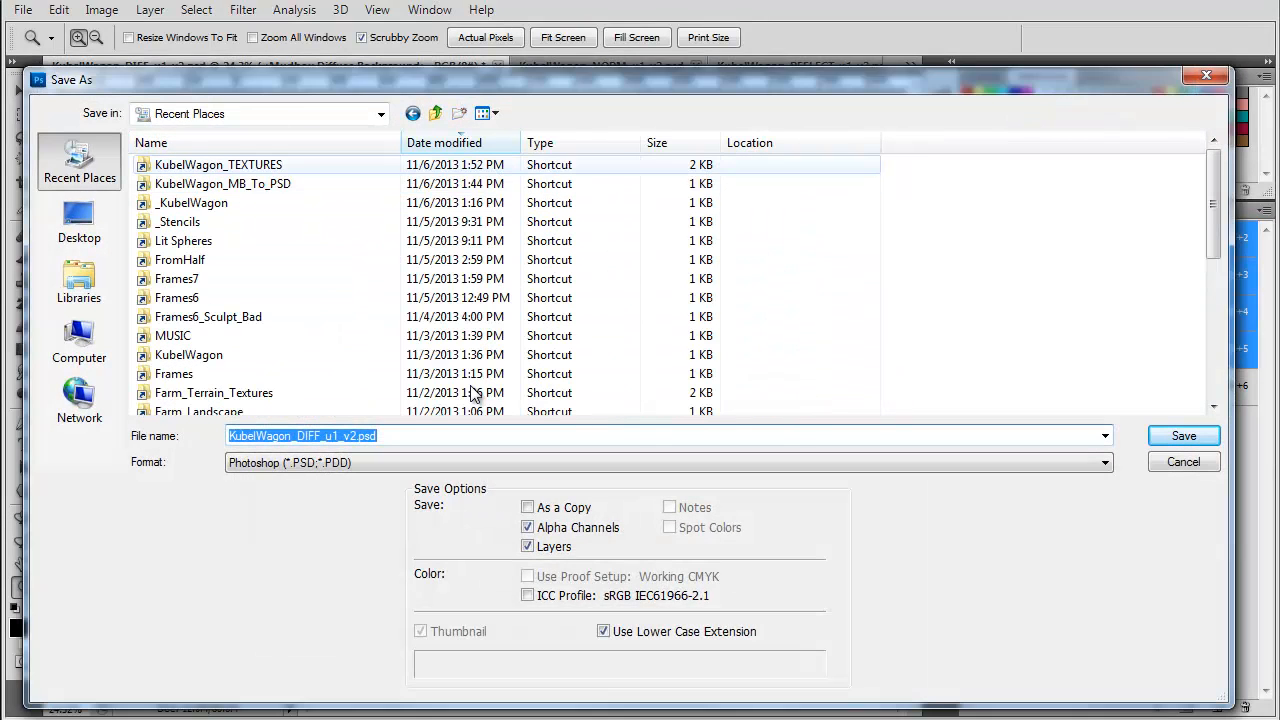
double_click(218, 165)
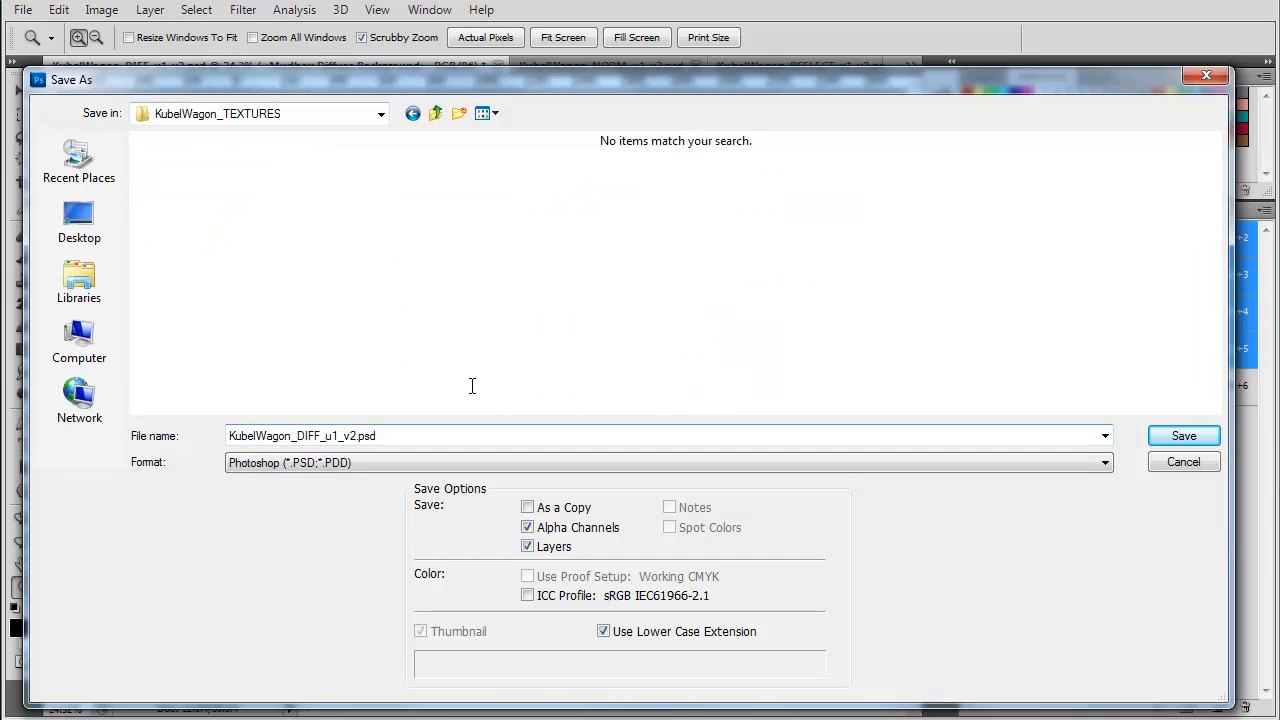
click(668, 463)
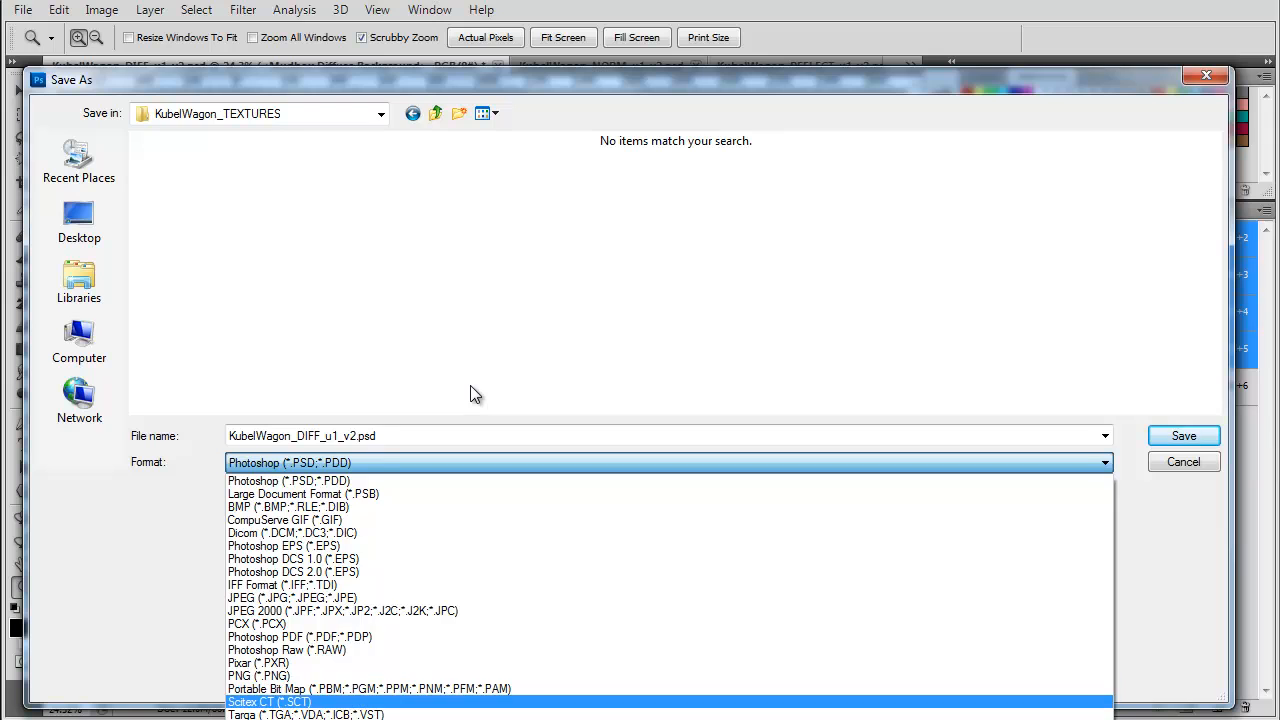
click(306, 714)
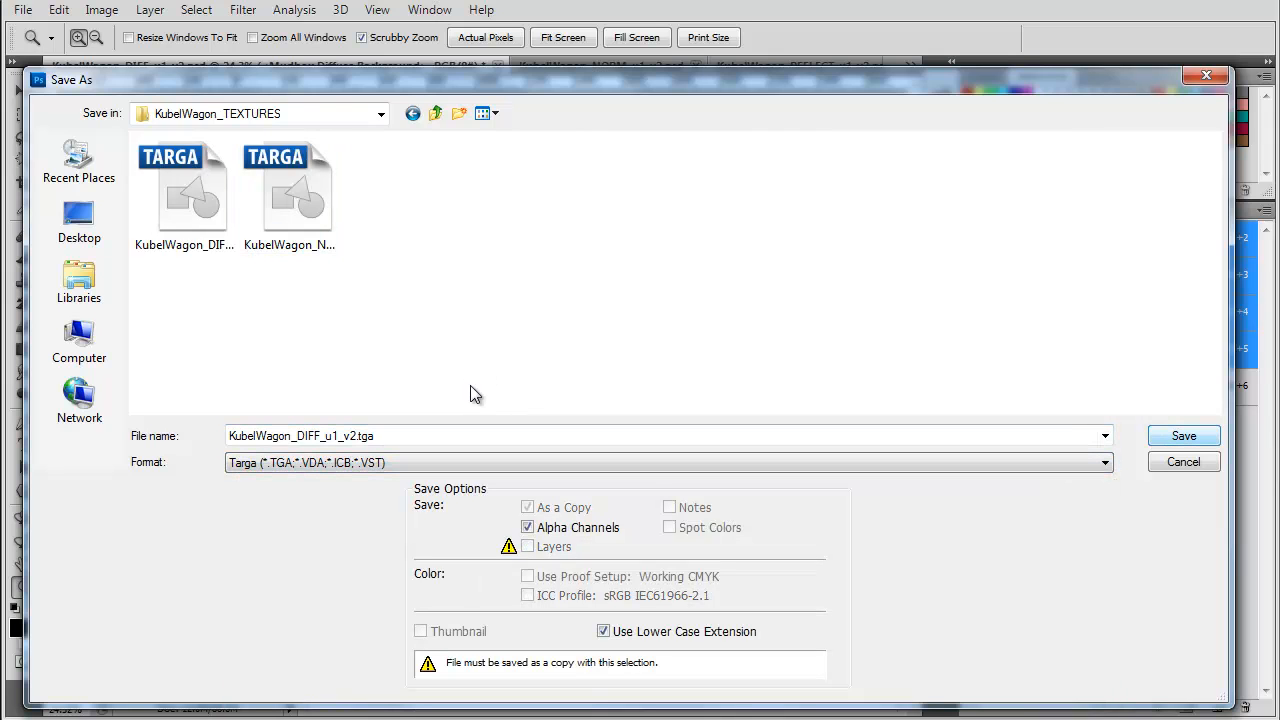
key(Return)
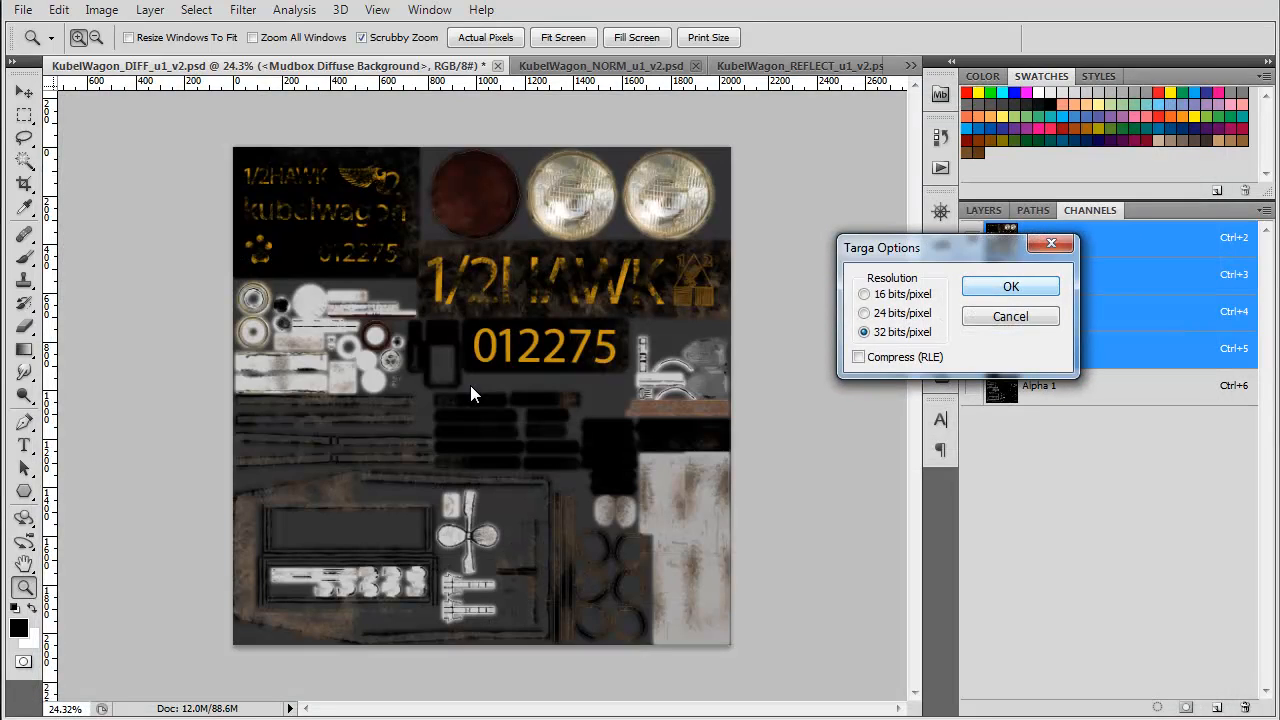
key(Return)
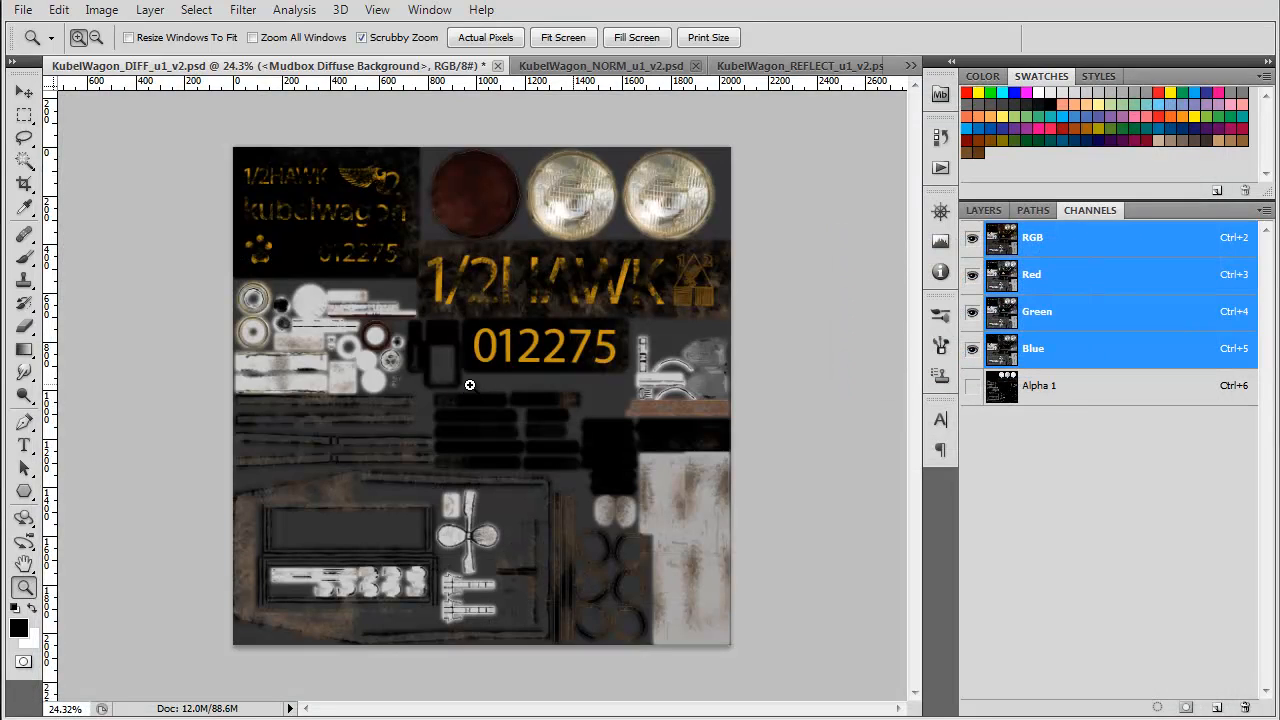
- Close KubelWagon_DIFF_u1_v2.psd and KubelWagon_SPEC_u1_v2.psd, saving the changes to both
key(ctrl+w)
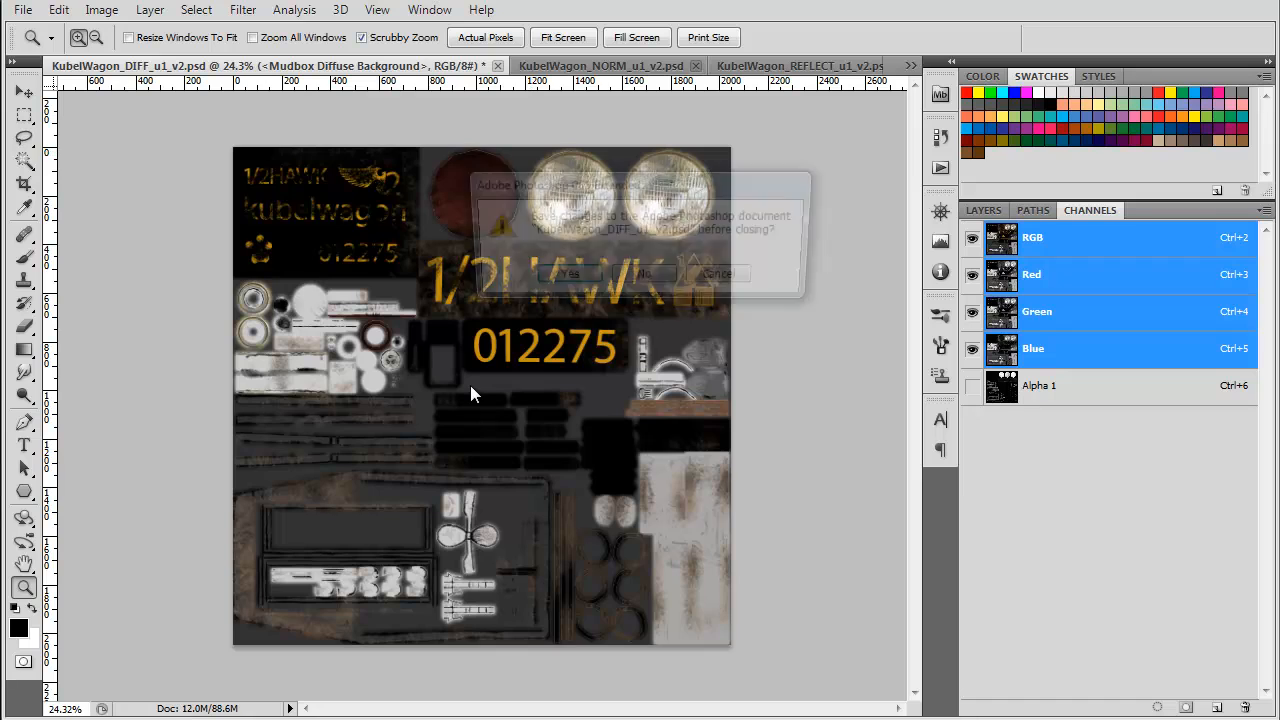
key(Return)
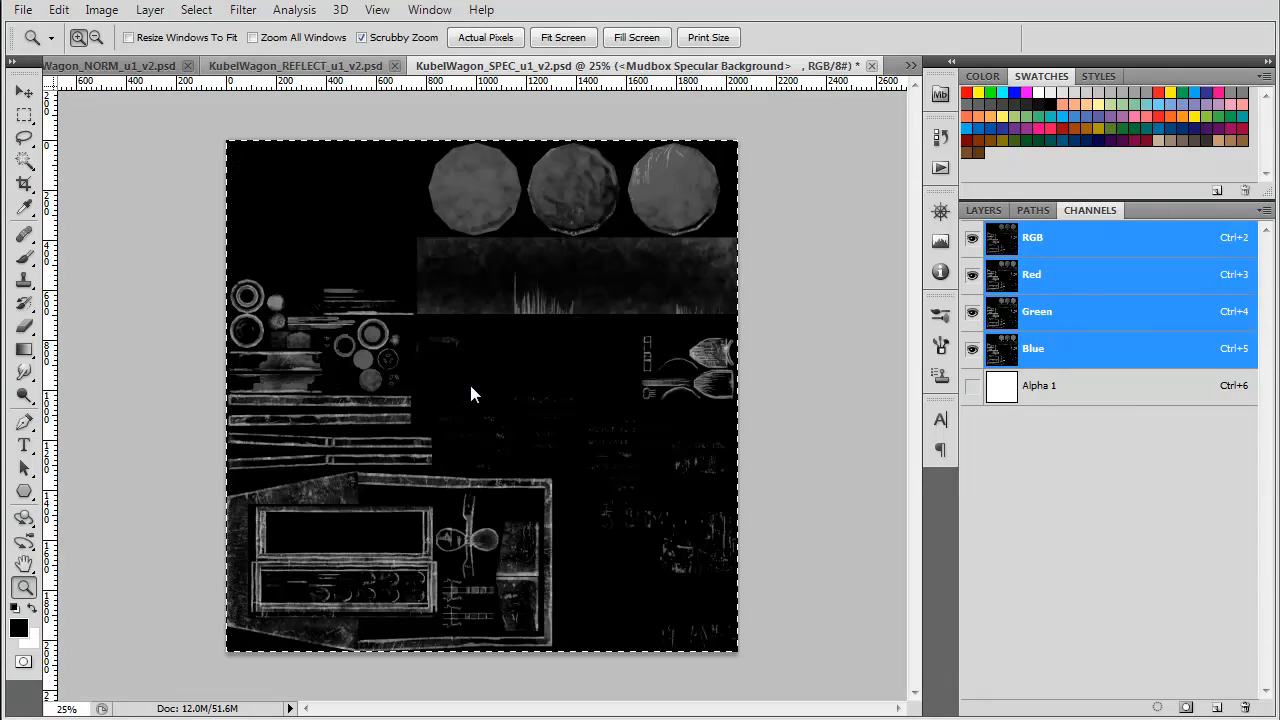
key(ctrl+w)
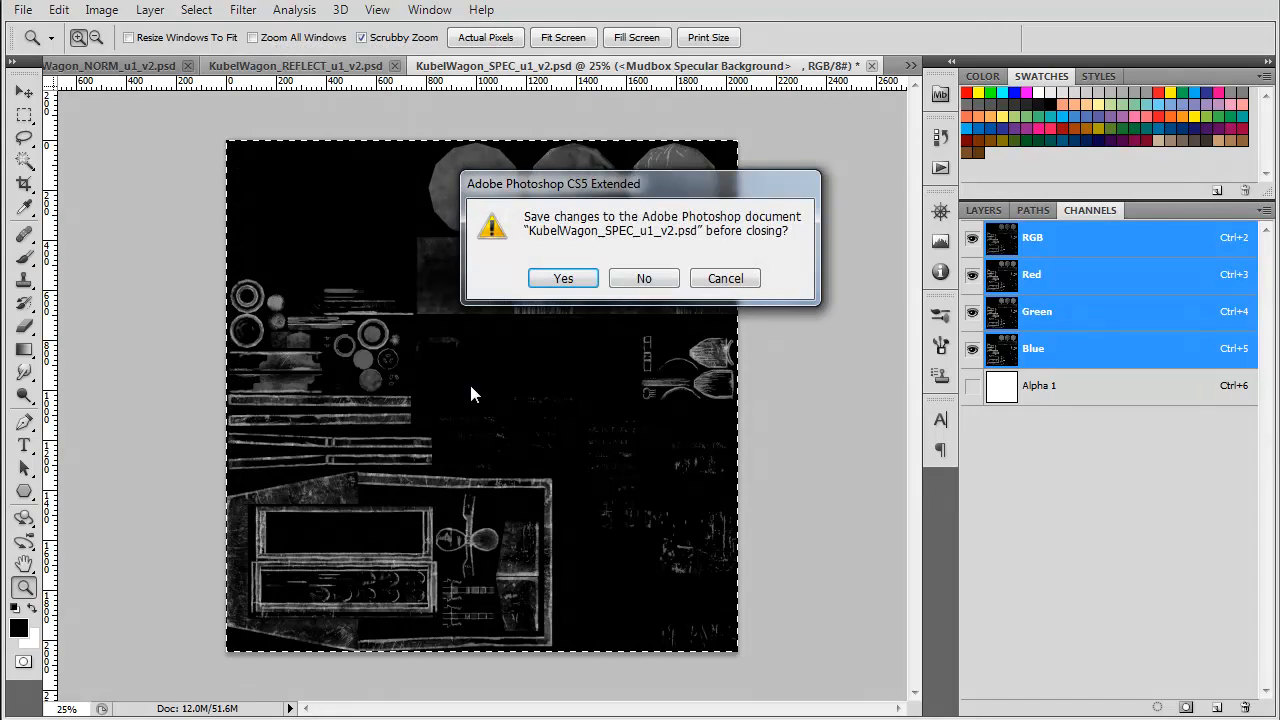
key(Return)
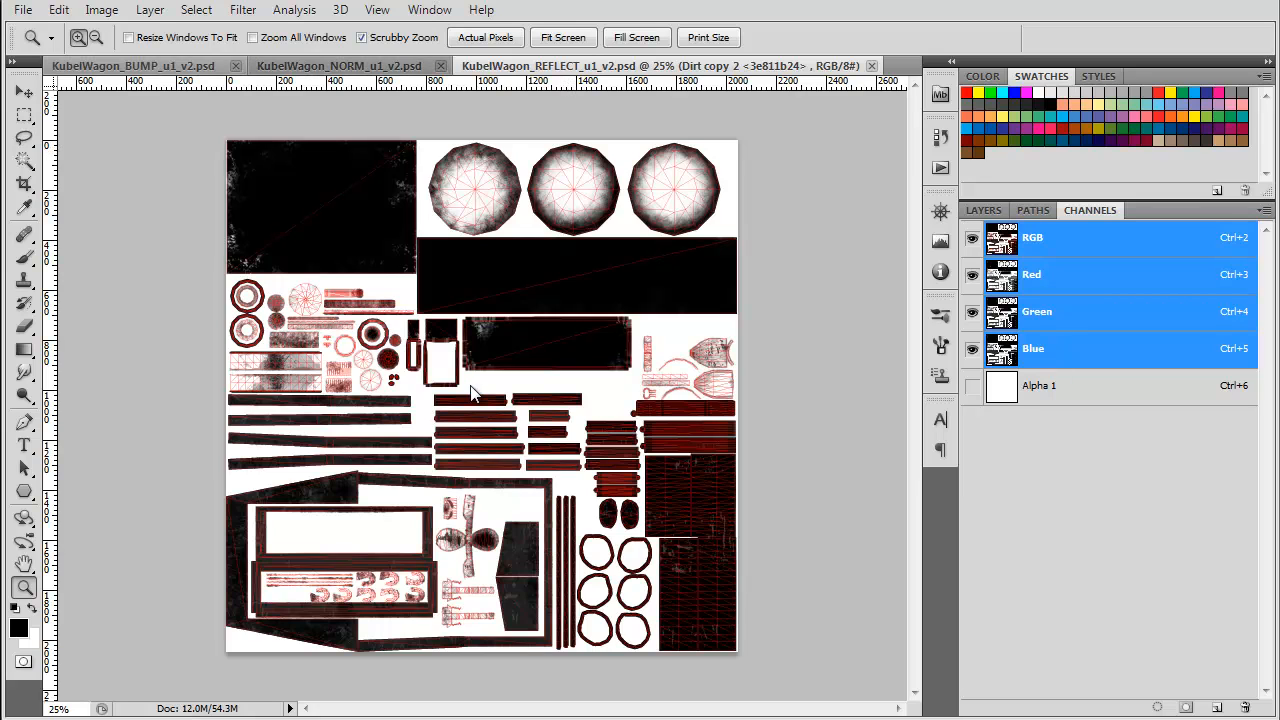
- Hide the Mudbox Base Mesh layer in KubelWagon_NORM_u1_v2.psd and inspect the normal map's detail
key(ctrl+shift+Tab)
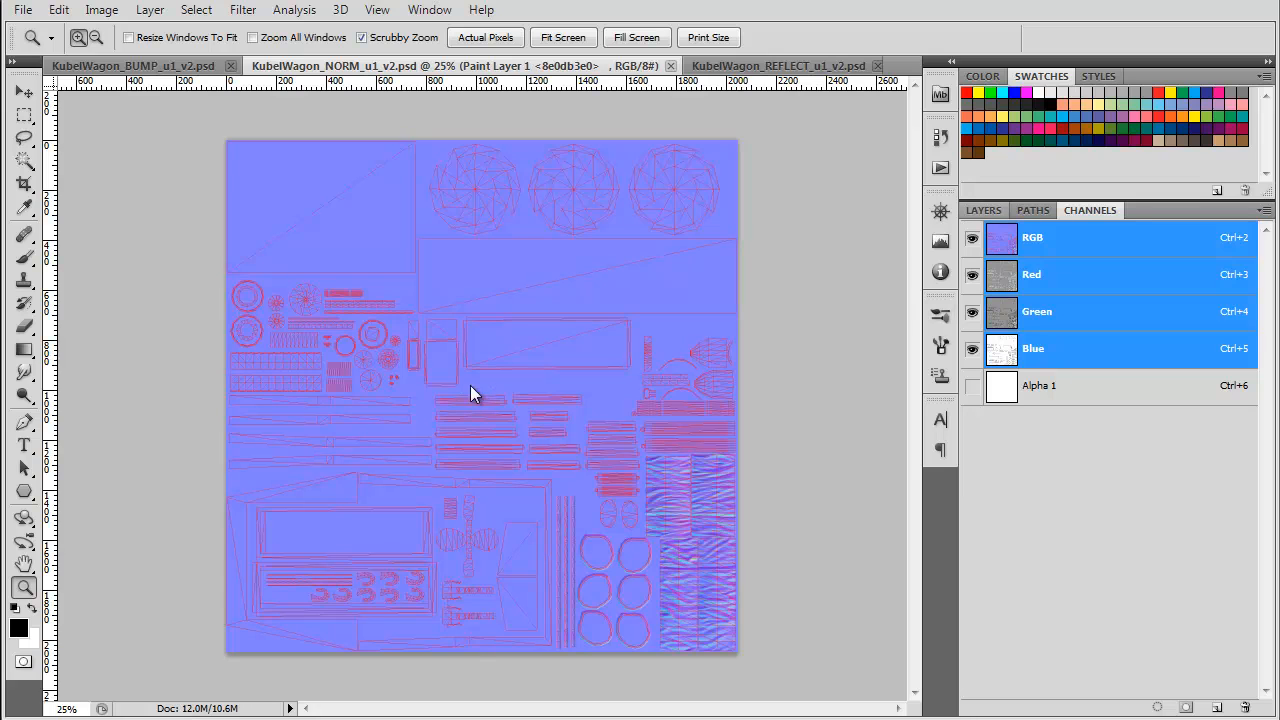
key(F7)
click(971, 290)
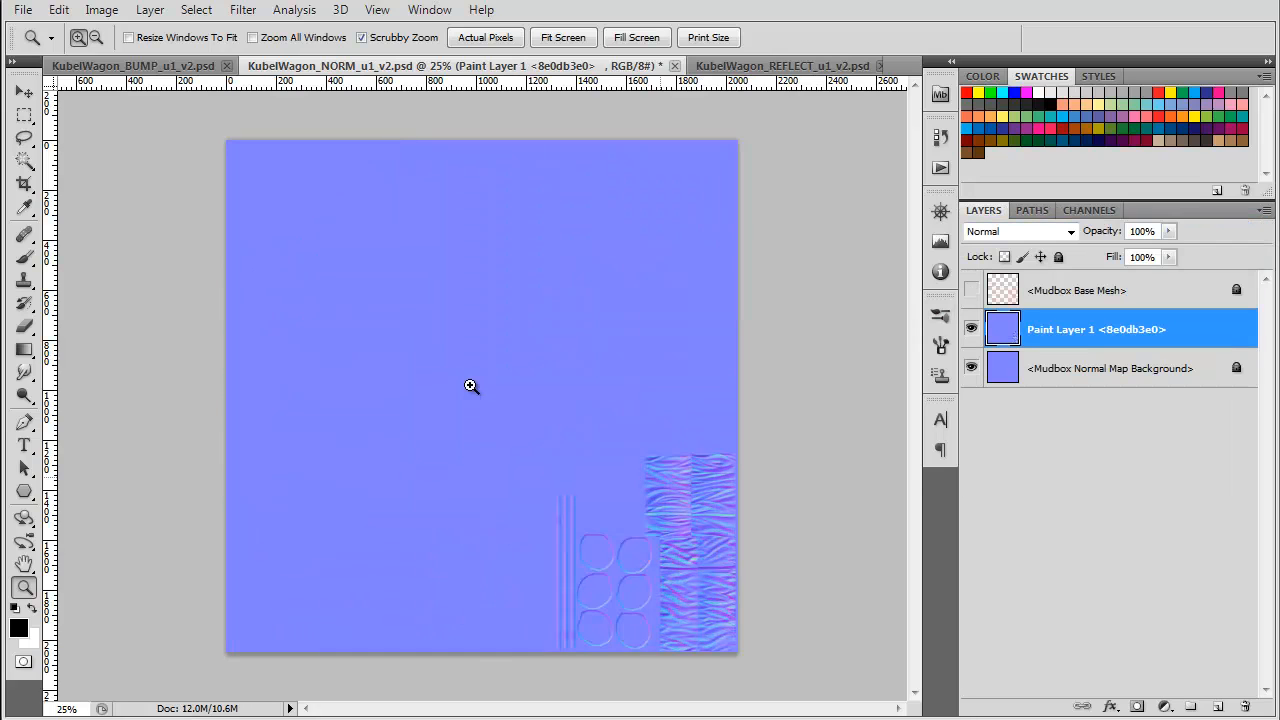
click(470, 385)
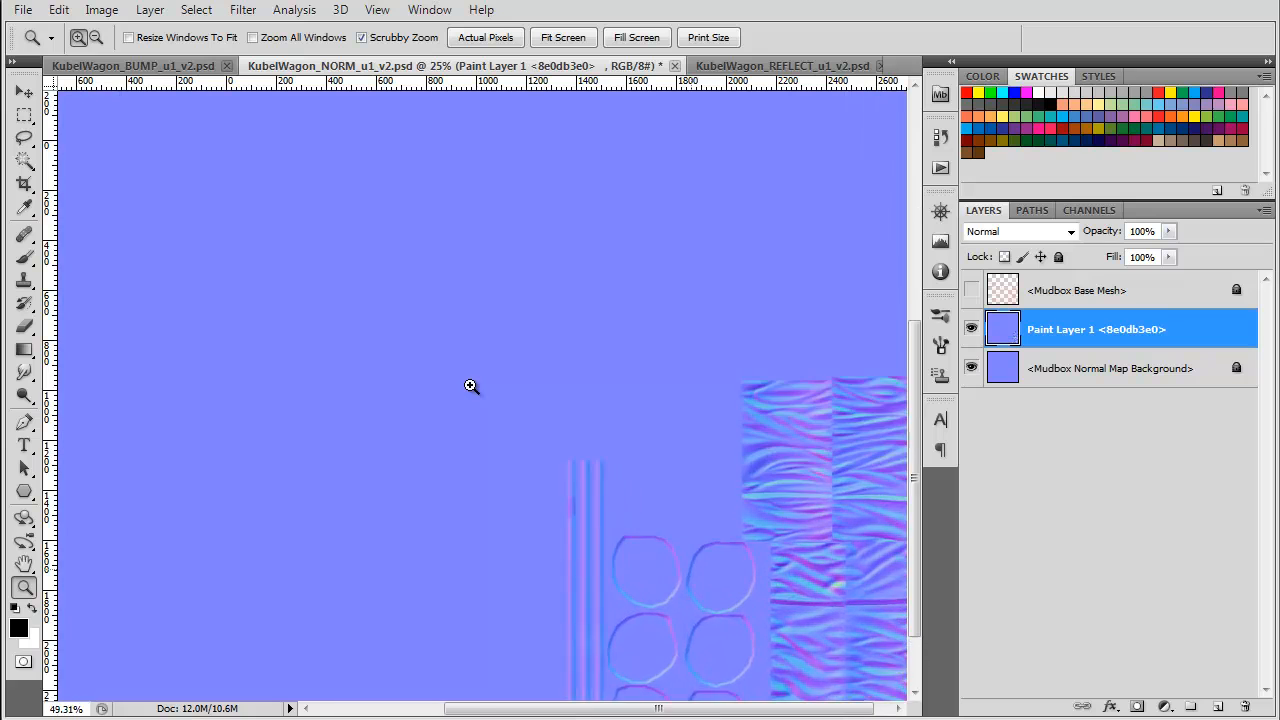
mouse_move(470, 385)
mouse_down()
mouse_move(550, 385)
mouse_move(380, 385)
mouse_move(466, 386)
mouse_up()
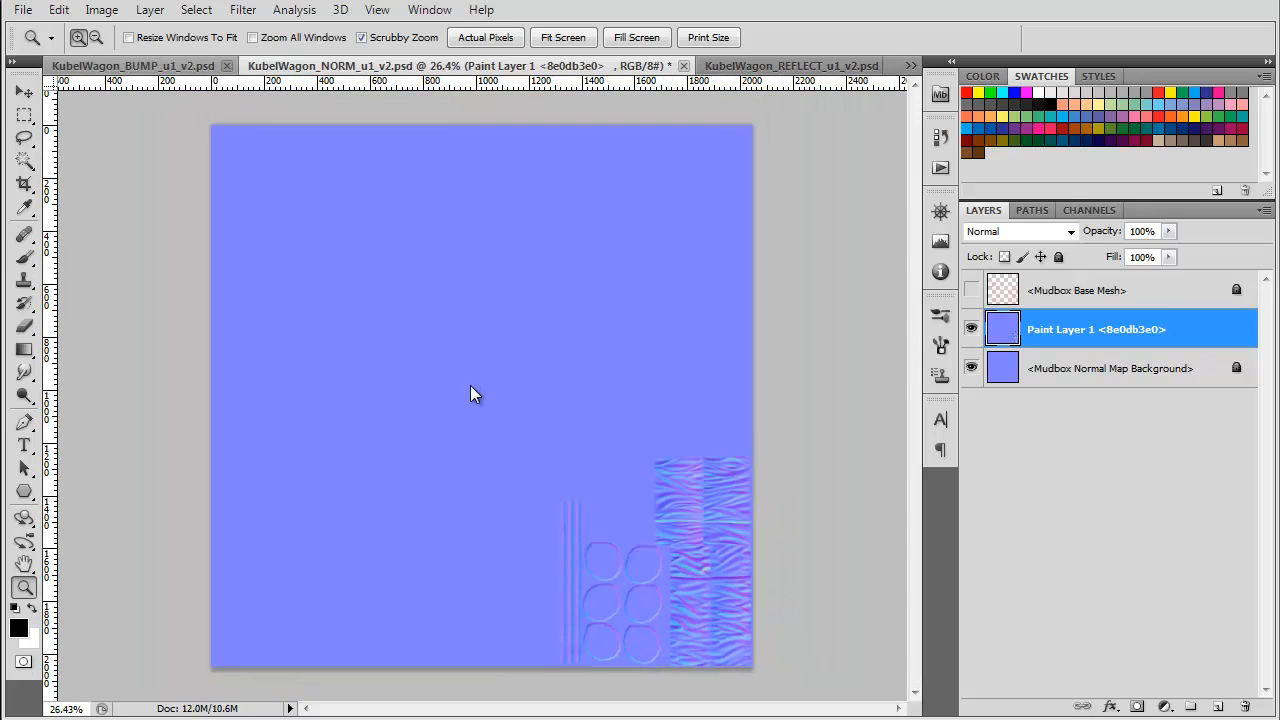
- In KubelWagon_BUMP_u1_v2.psd, hide the Mudbox Base Mesh layer and desaturate the Dirt_BUMP layer, checking its effect on the map
key(ctrl+shift+Tab)
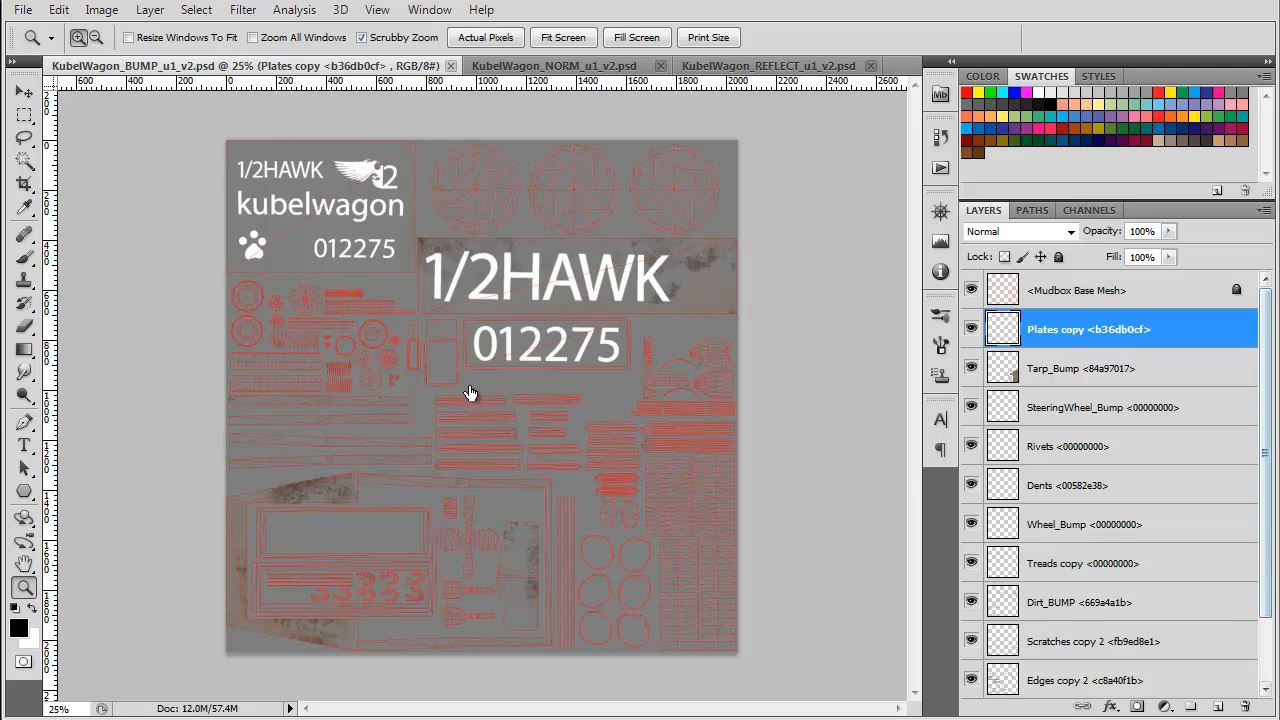
click(971, 290)
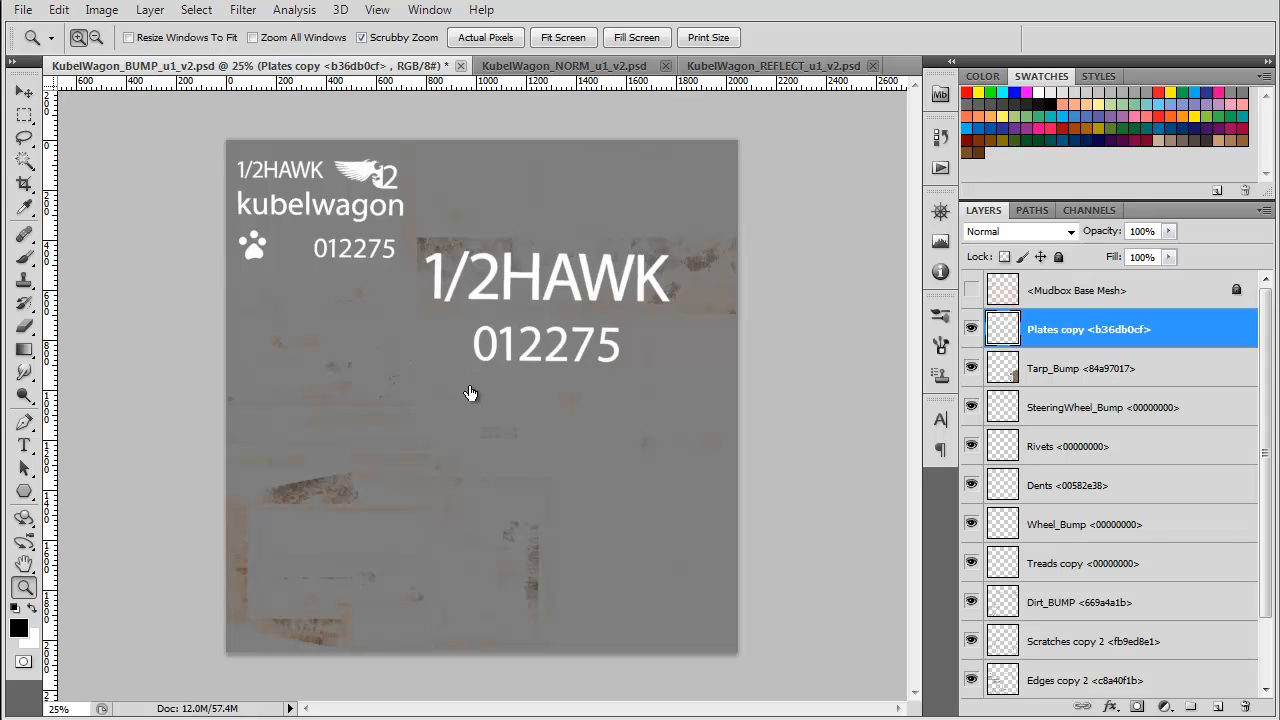
scroll(471, 394, down, 5)
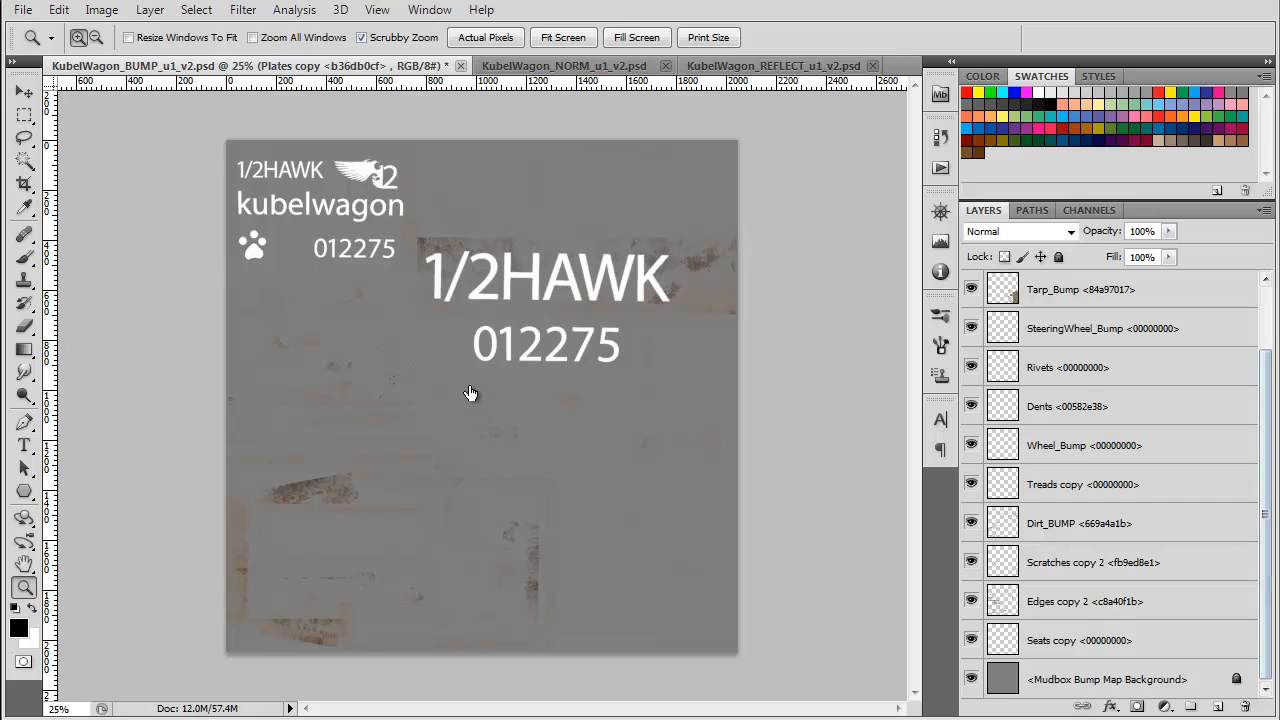
click(1090, 523)
click(972, 523)
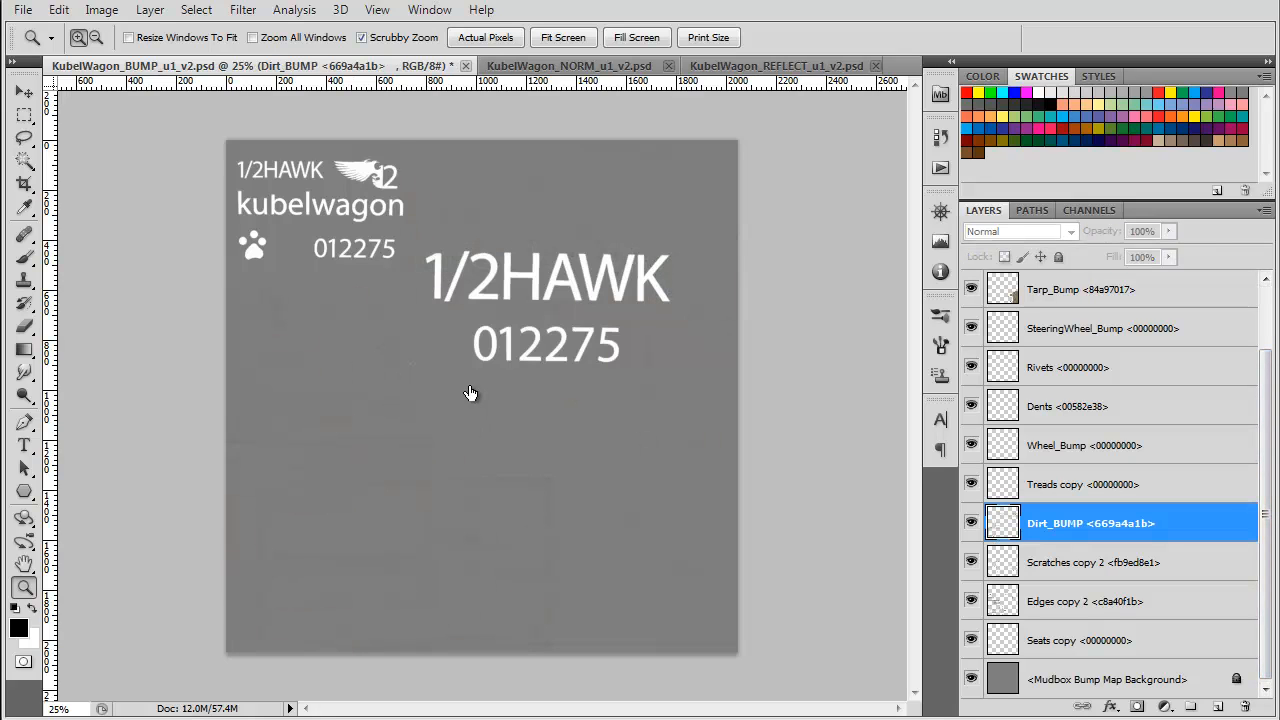
click(972, 523)
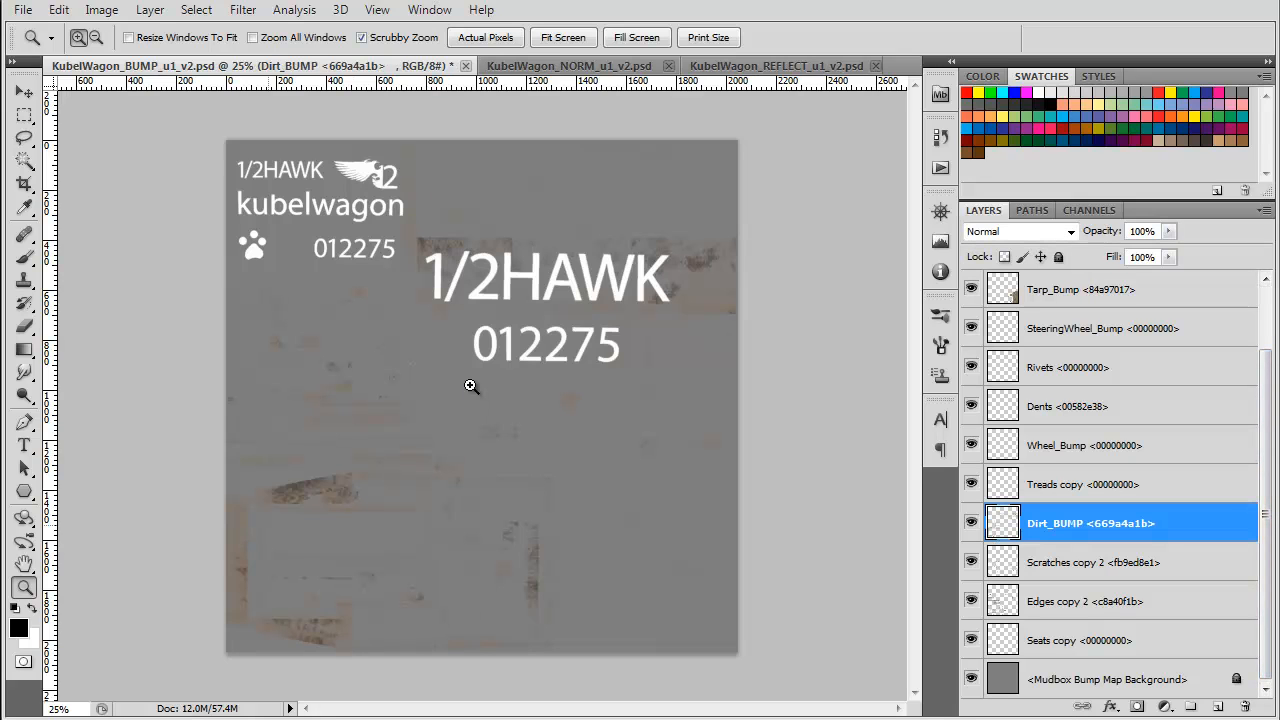
drag(471, 386, 471, 386)
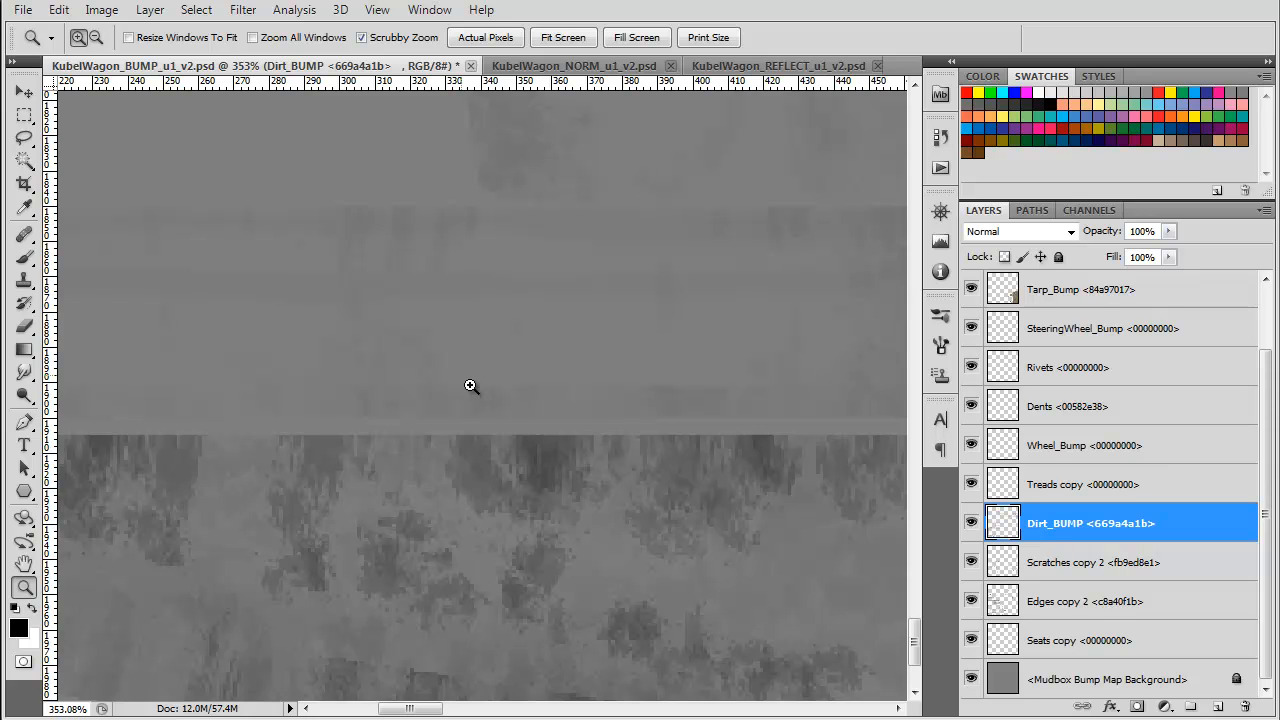
drag(471, 386, 470, 386)
- Merge a copy of all bump layers, from Plates copy down to the Mudbox Bump Map Background, into a new layer
click(1107, 679)
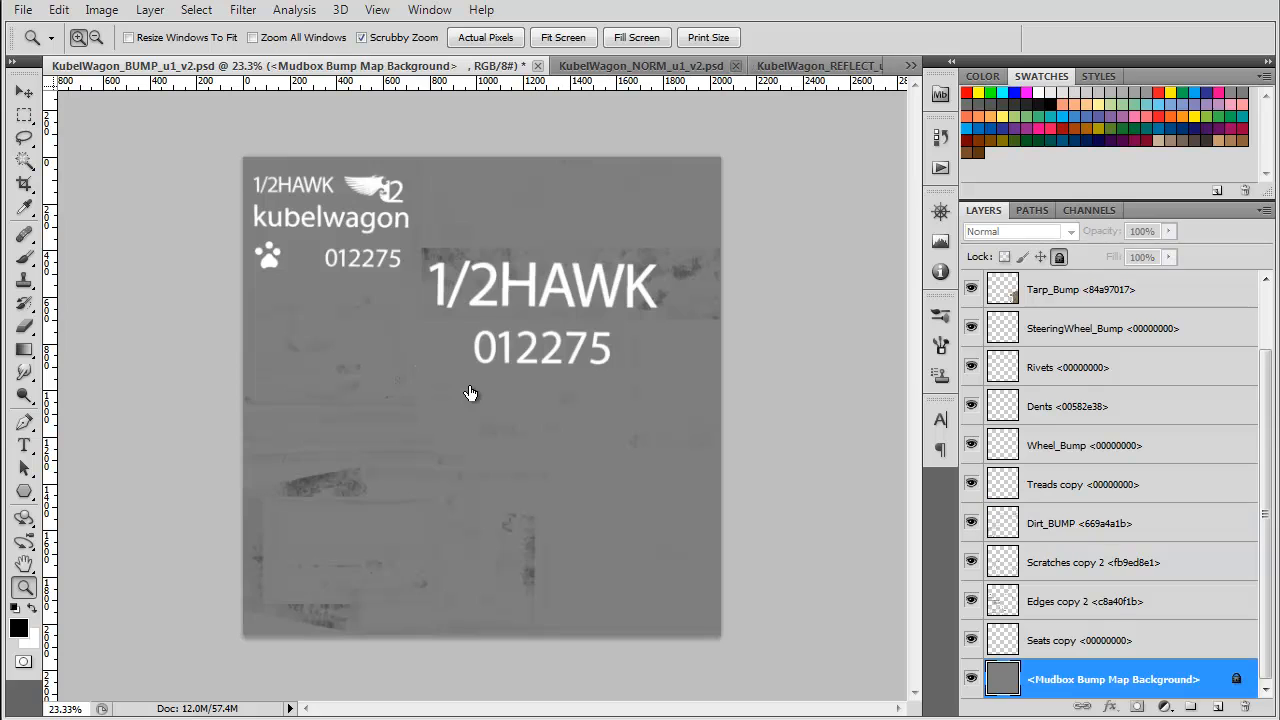
key(ctrl+alt+a)
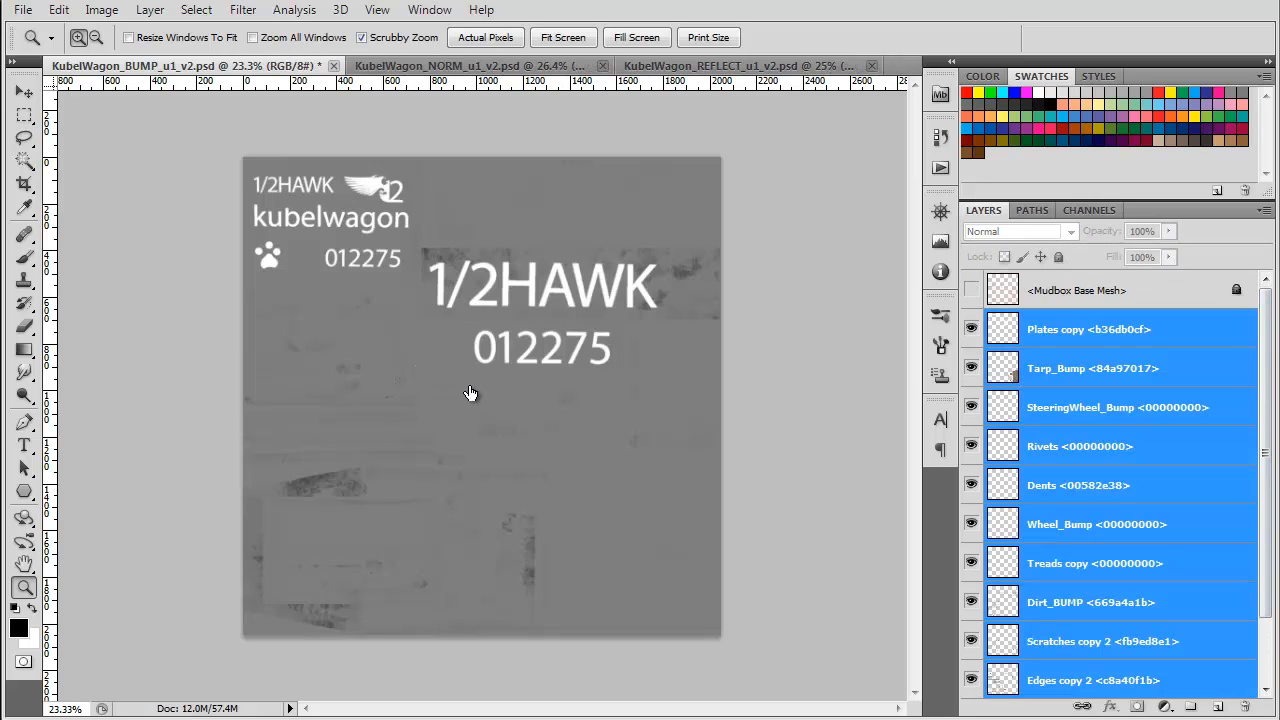
key(ctrl+alt+e)
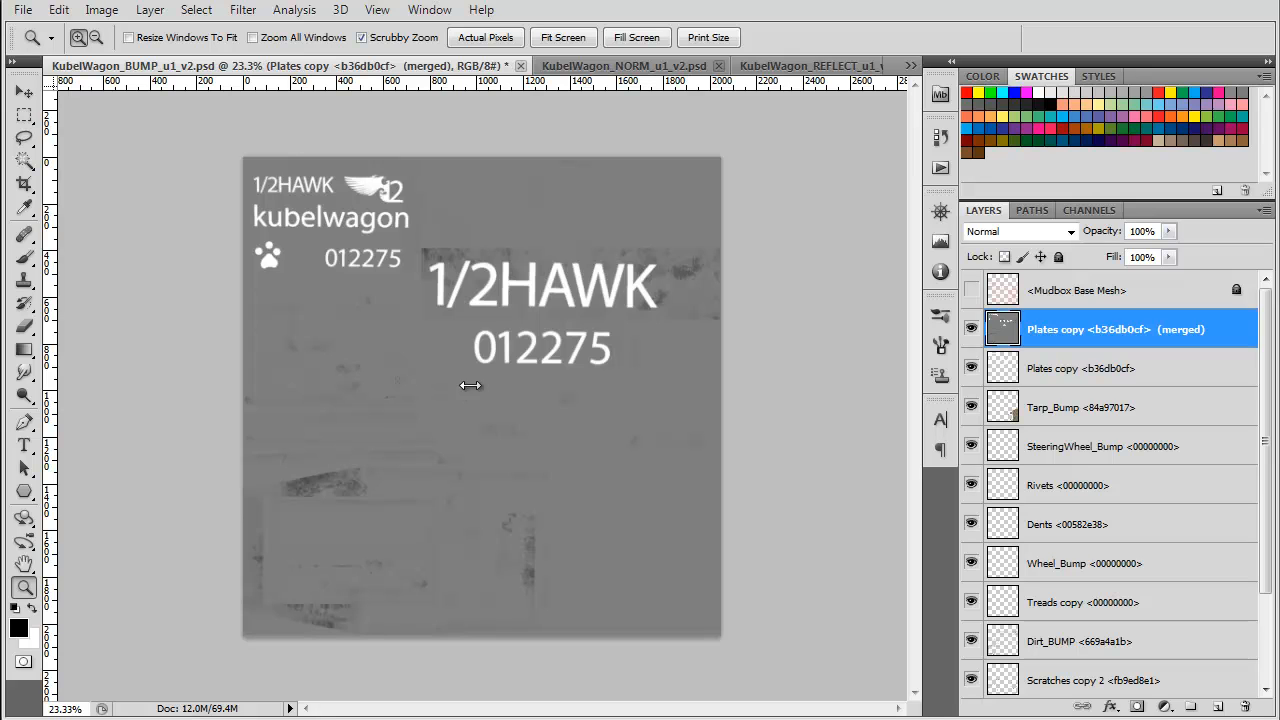
- Convert the merged bump layer to a normal map with xNormal height-to-normals, using Gray scale source, smooth 0.400 and the 4SAMPLES method
key(alt+t)
key(Down)
key(Down)
key(Down)
key(Down)
key(Down)
key(Down)
key(Down)
key(Down)
key(Down)
key(Down)
key(Down)
key(Down)
key(Down)
key(Down)
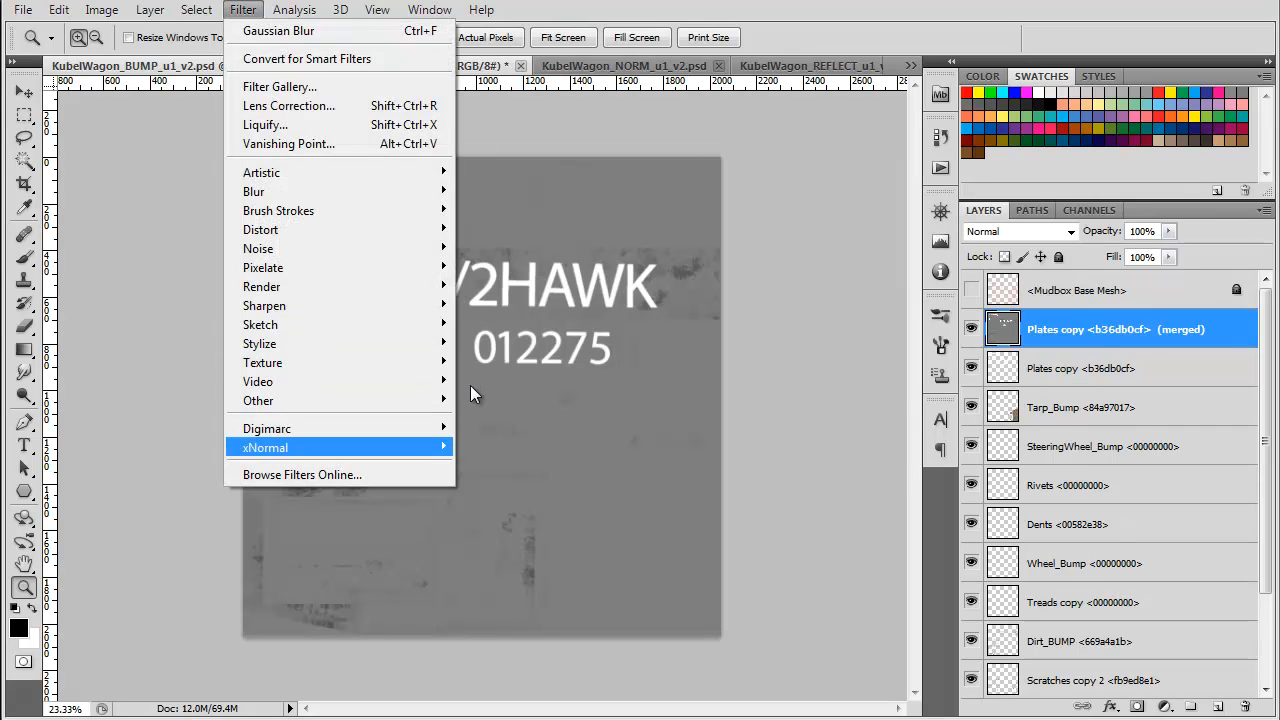
key(Right)
key(Down)
key(Return)
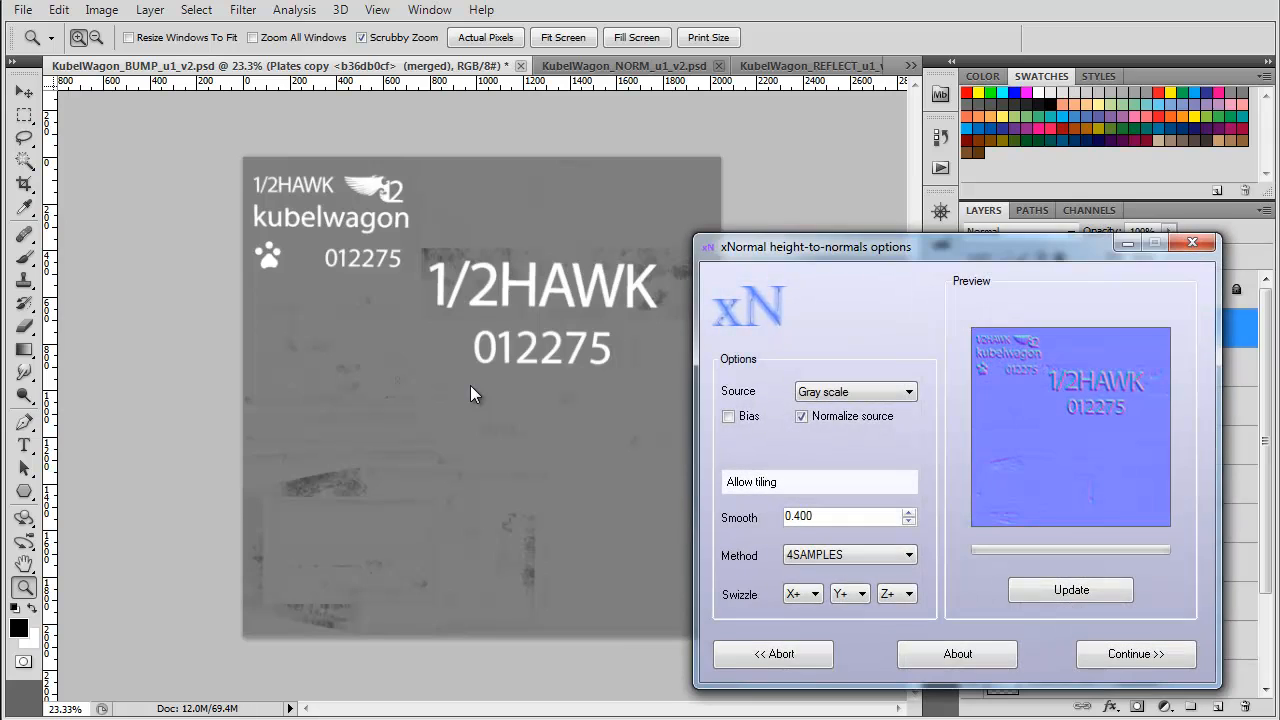
key(Escape)
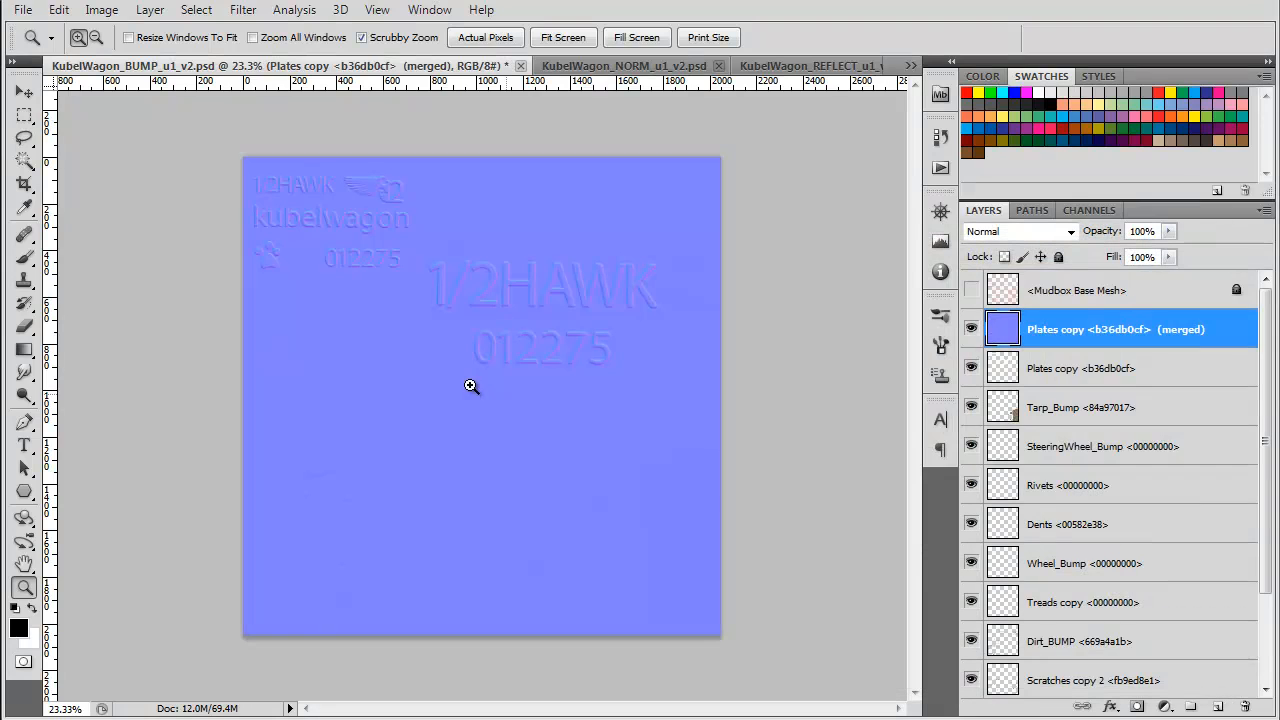
- Try copying the converted layer into KubelWagon_NORM_u1_v2.psd freehand, isolate it to check its placement, and delete the copy
key(v)
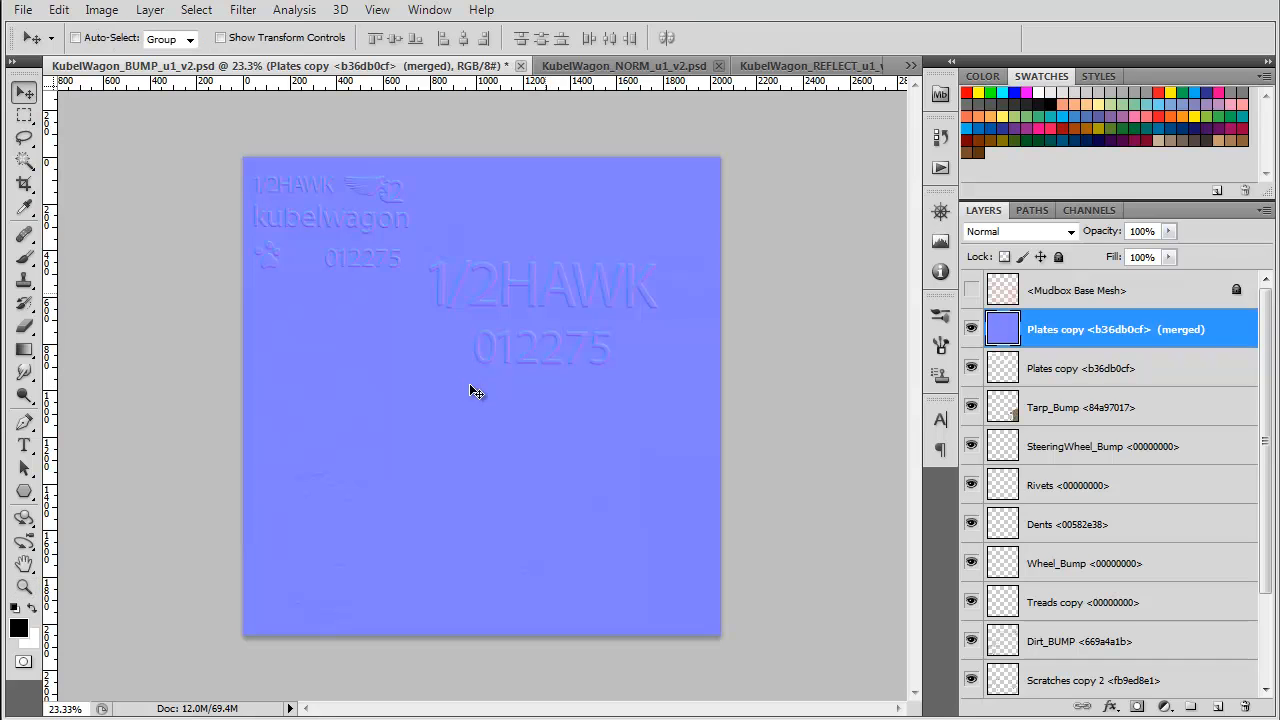
key(ctrl+z)
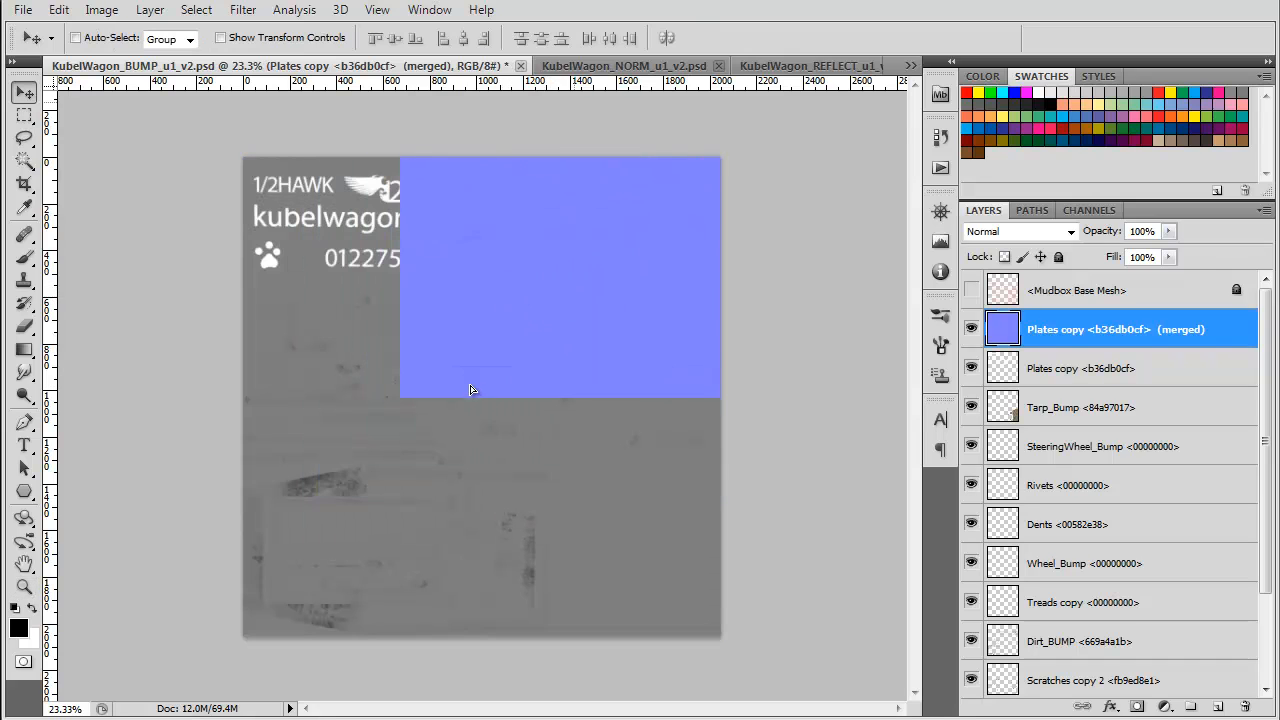
key(ctrl+Tab)
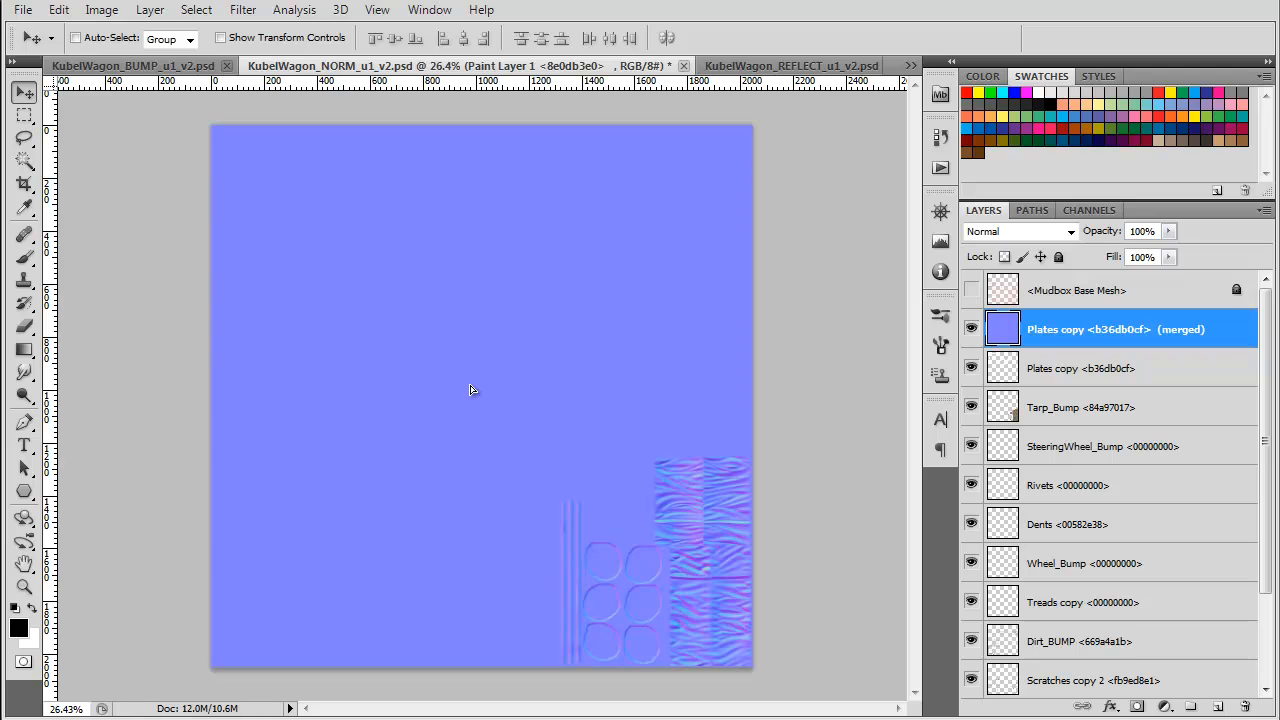
drag(471, 389, 476, 396)
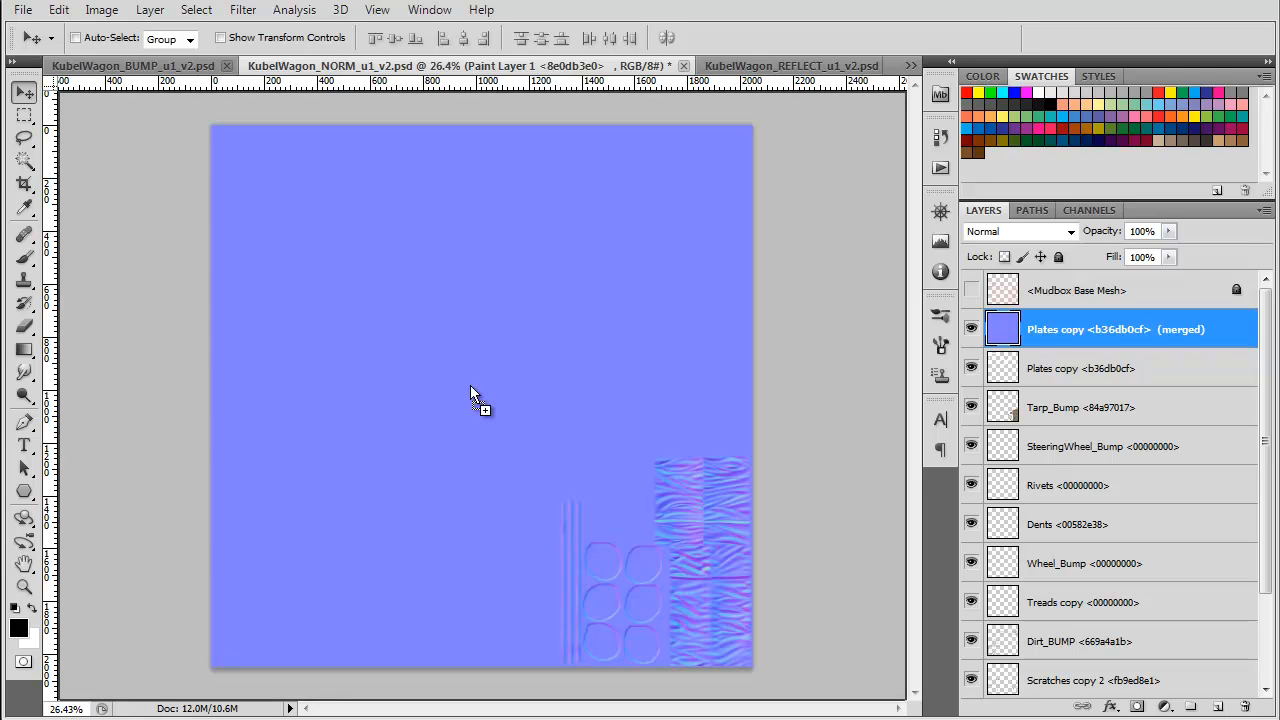
drag(471, 388, 471, 388)
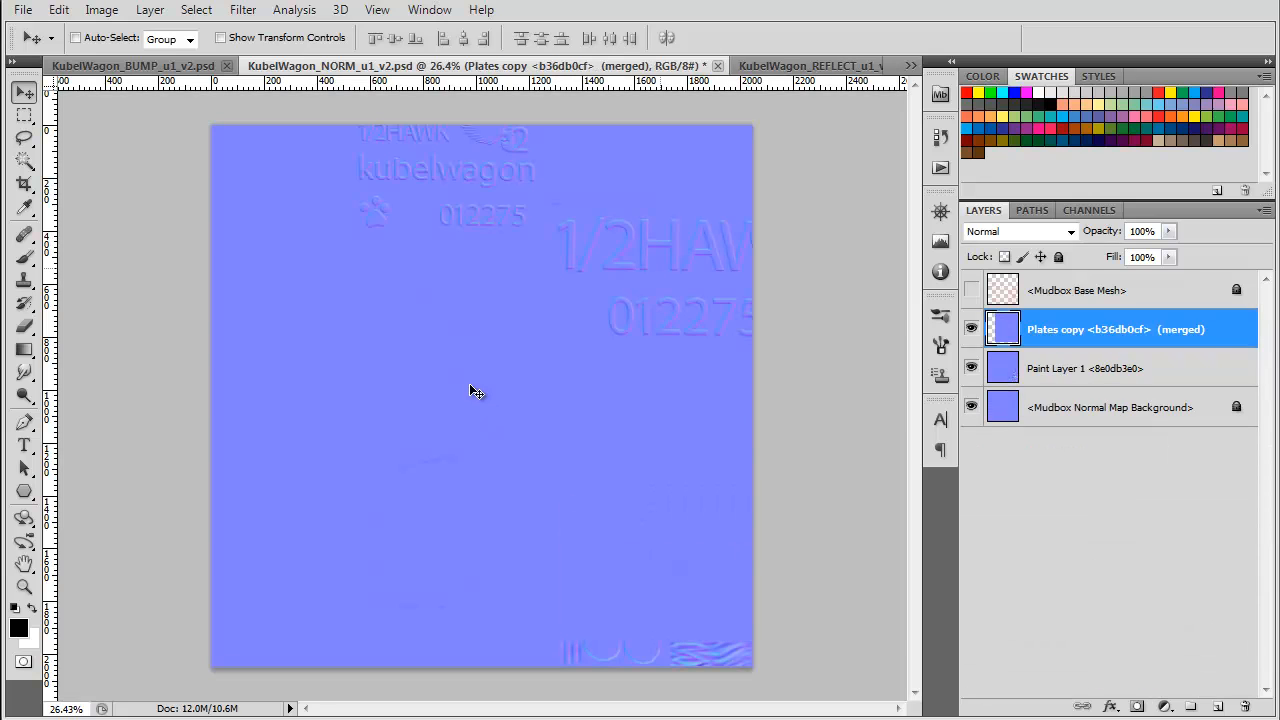
alt+click(971, 329)
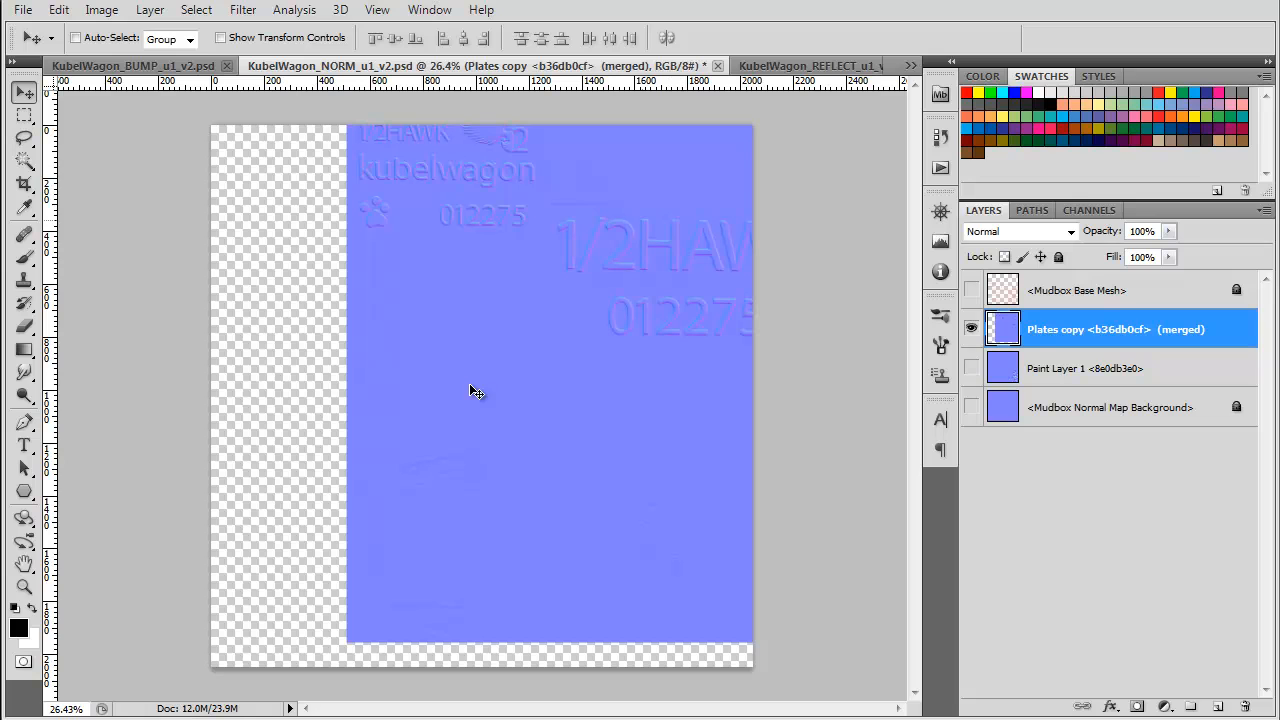
key(Delete)
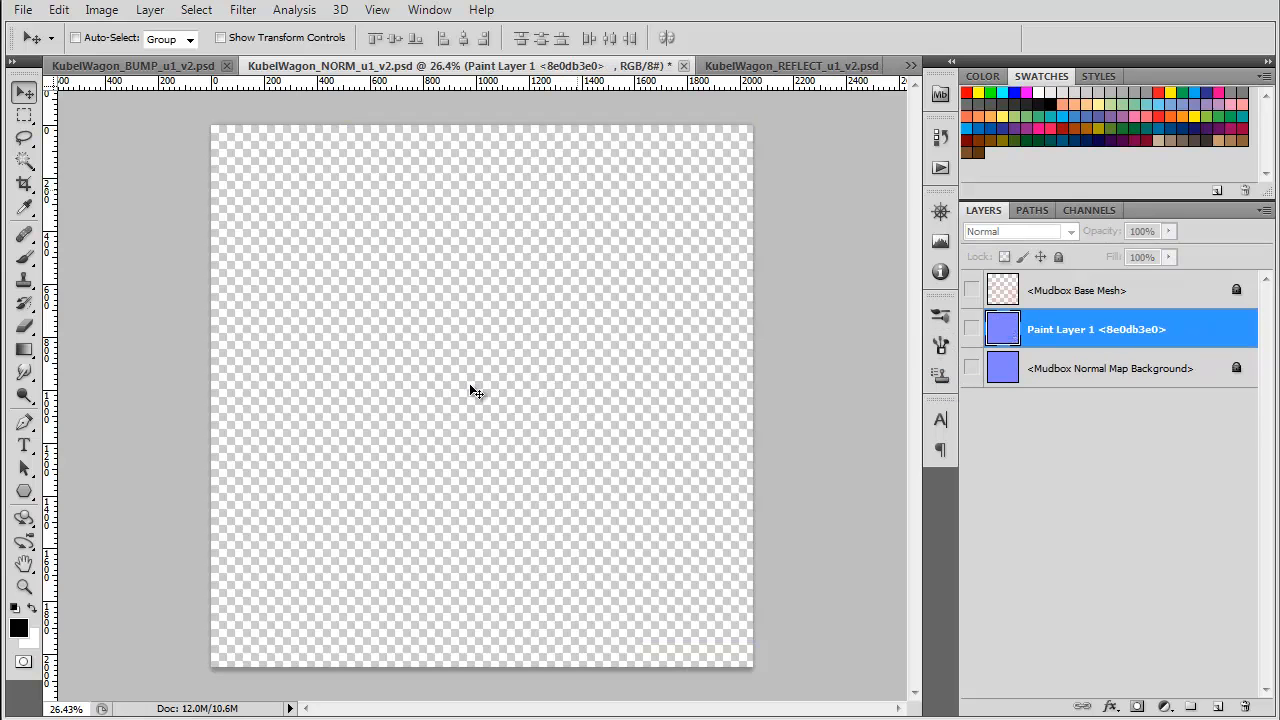
- Copy the converted layer from KubelWagon_BUMP_u1_v2.psd into KubelWagon_NORM_u1_v2.psd, aligned exactly with the canvas above Paint Layer 1
key(ctrl+shift+Tab)
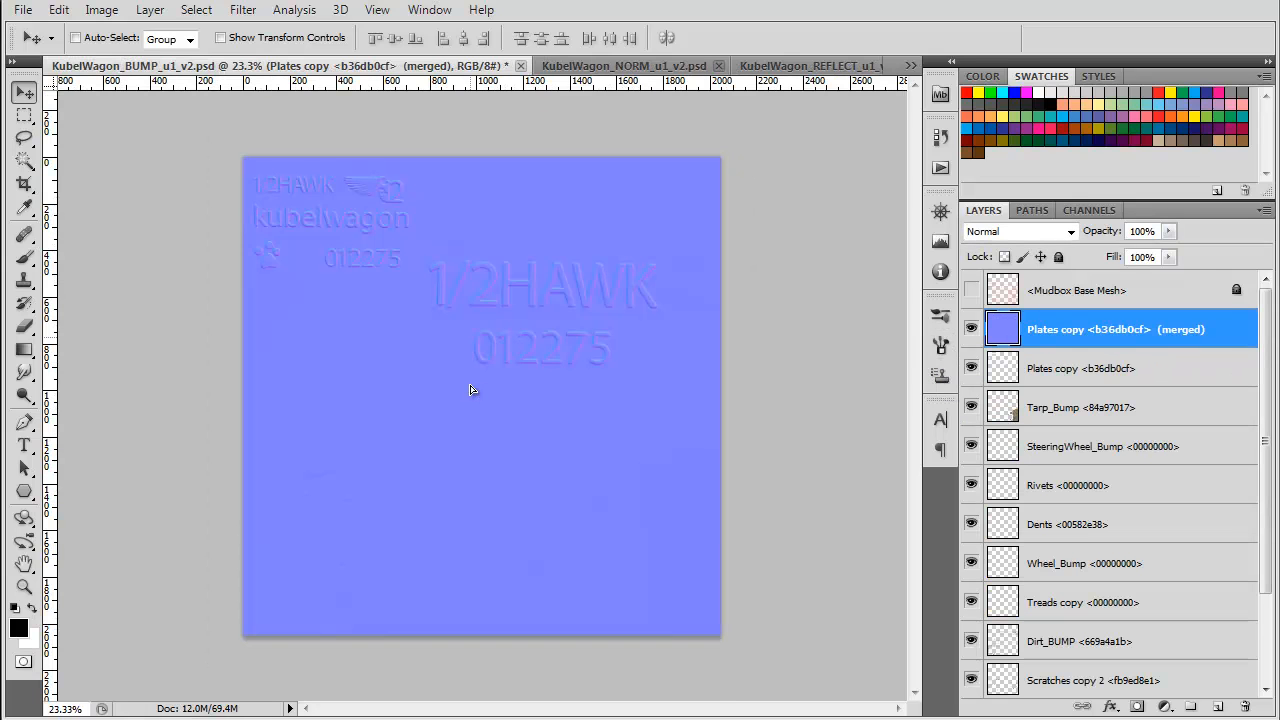
key(ctrl+Tab)
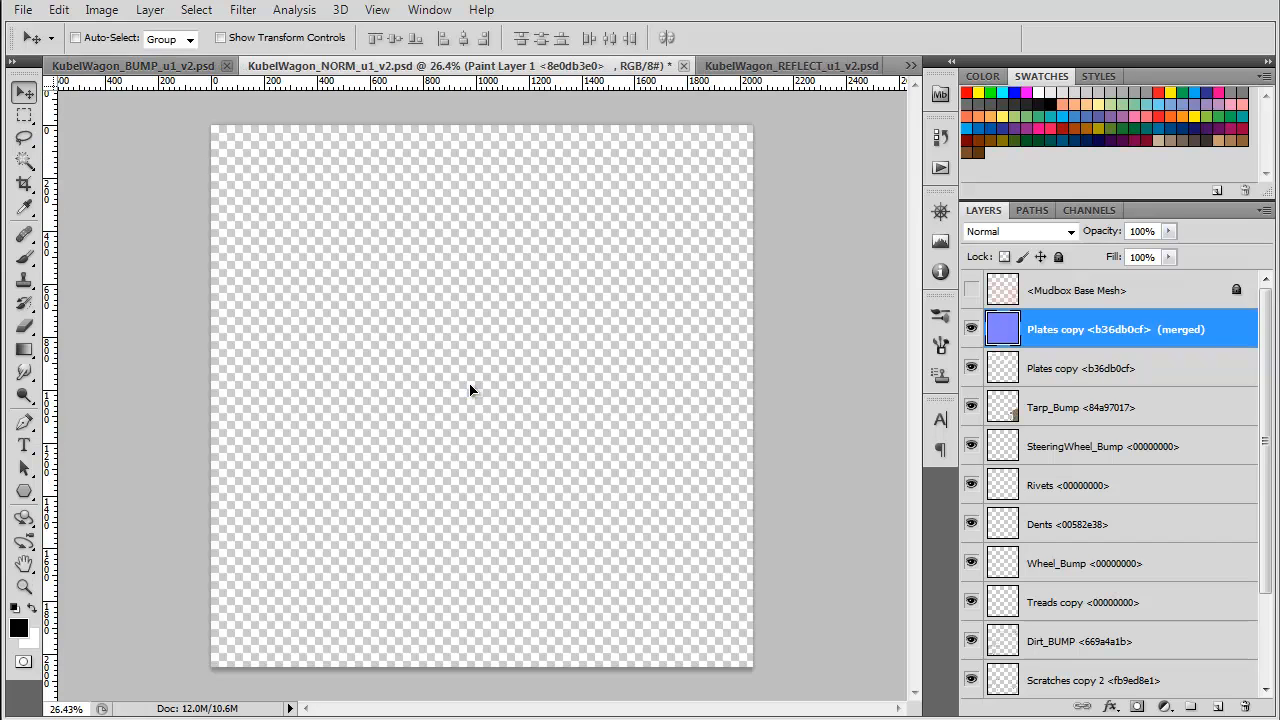
drag(470, 390, 472, 392)
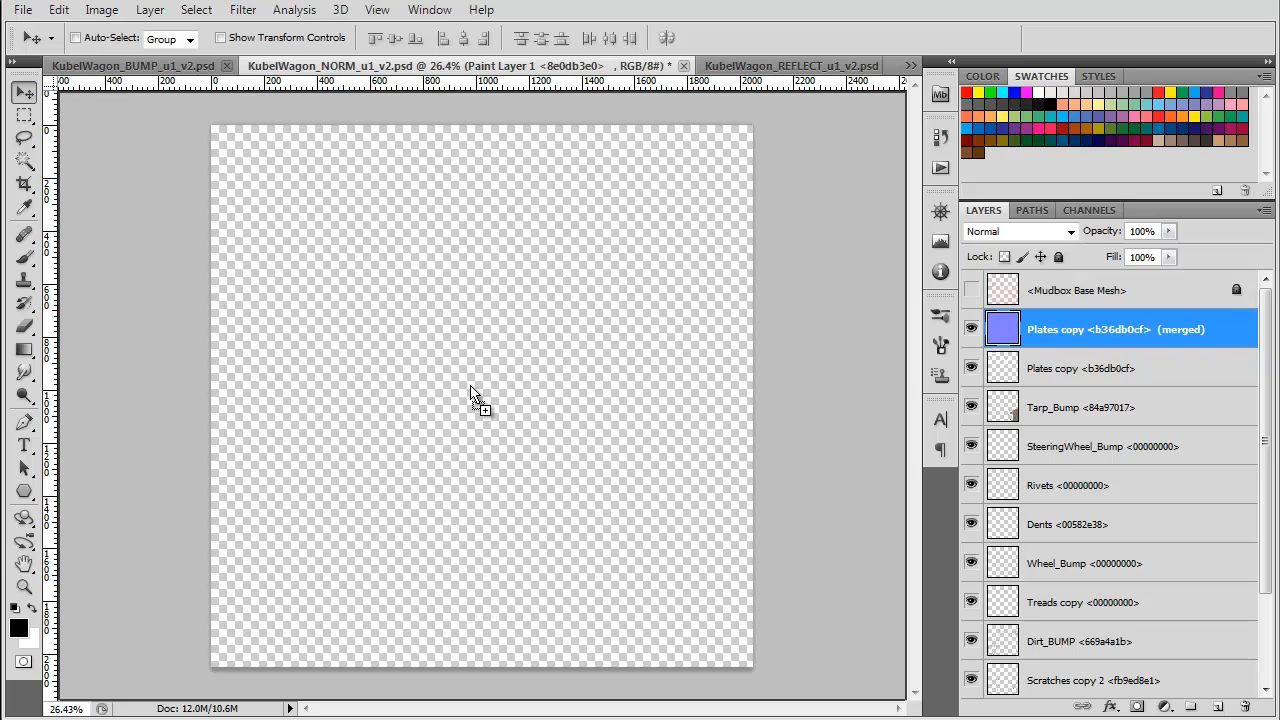
drag(470, 388, 470, 390)
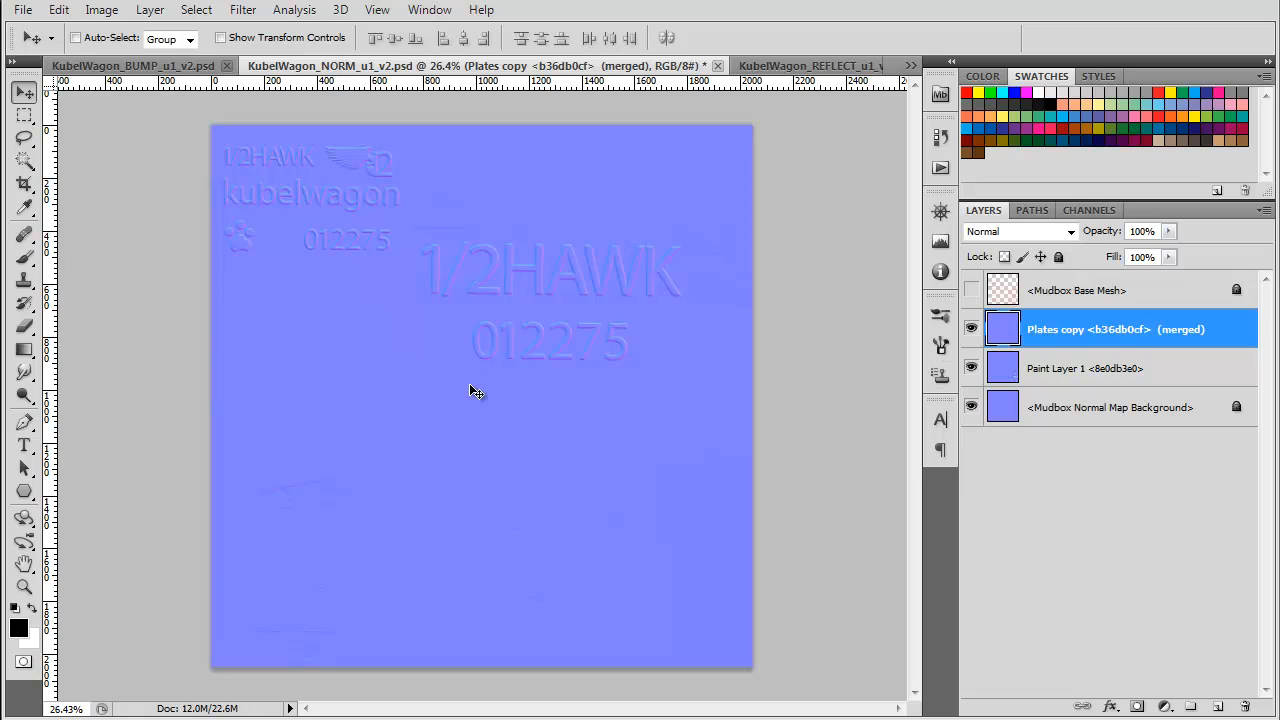
- Select the lower-right texture area containing Paint Layer 1's sculpted details and mask that area out of the merged layer above it
key(m)
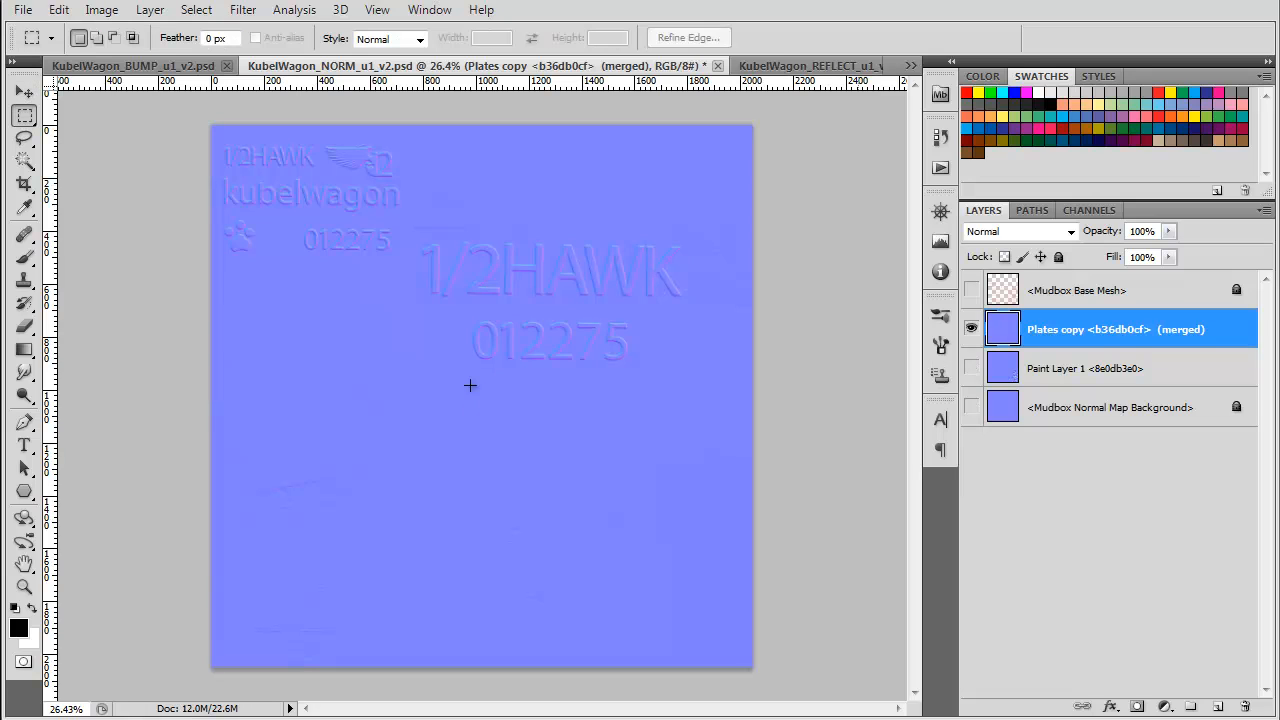
click(971, 368)
click(971, 329)
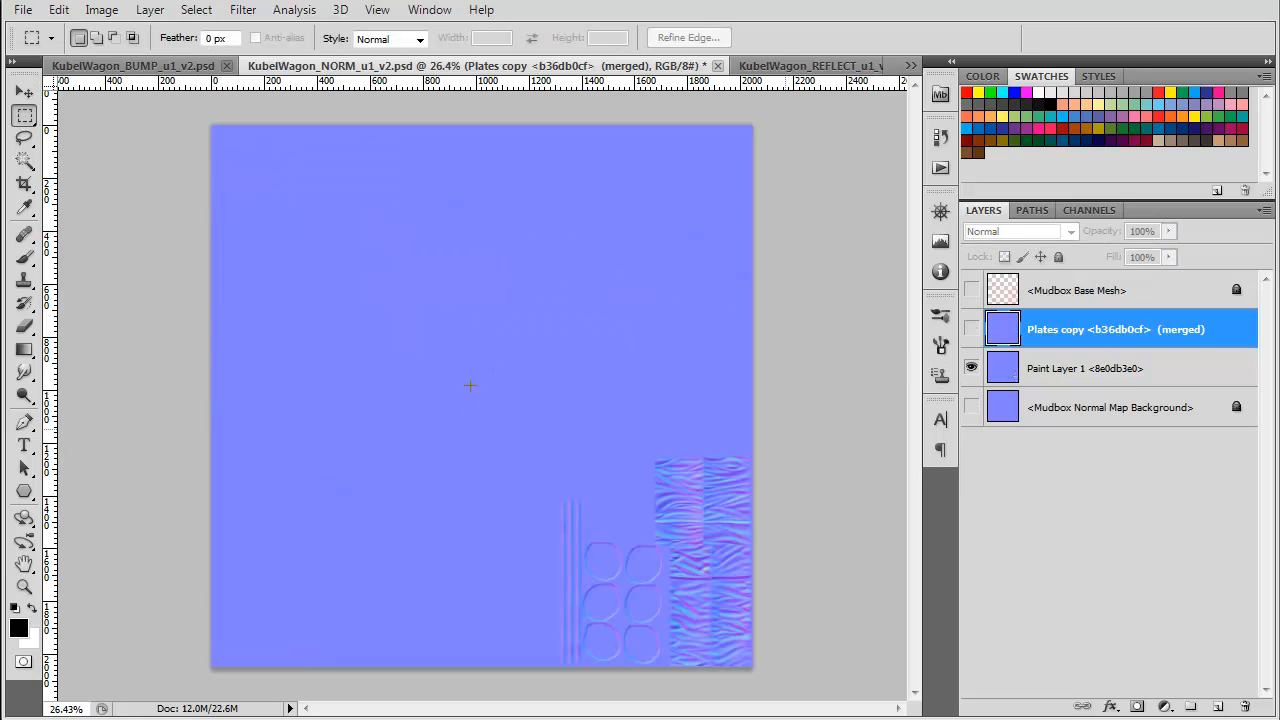
drag(562, 428, 752, 666)
drag(562, 428, 532, 426)
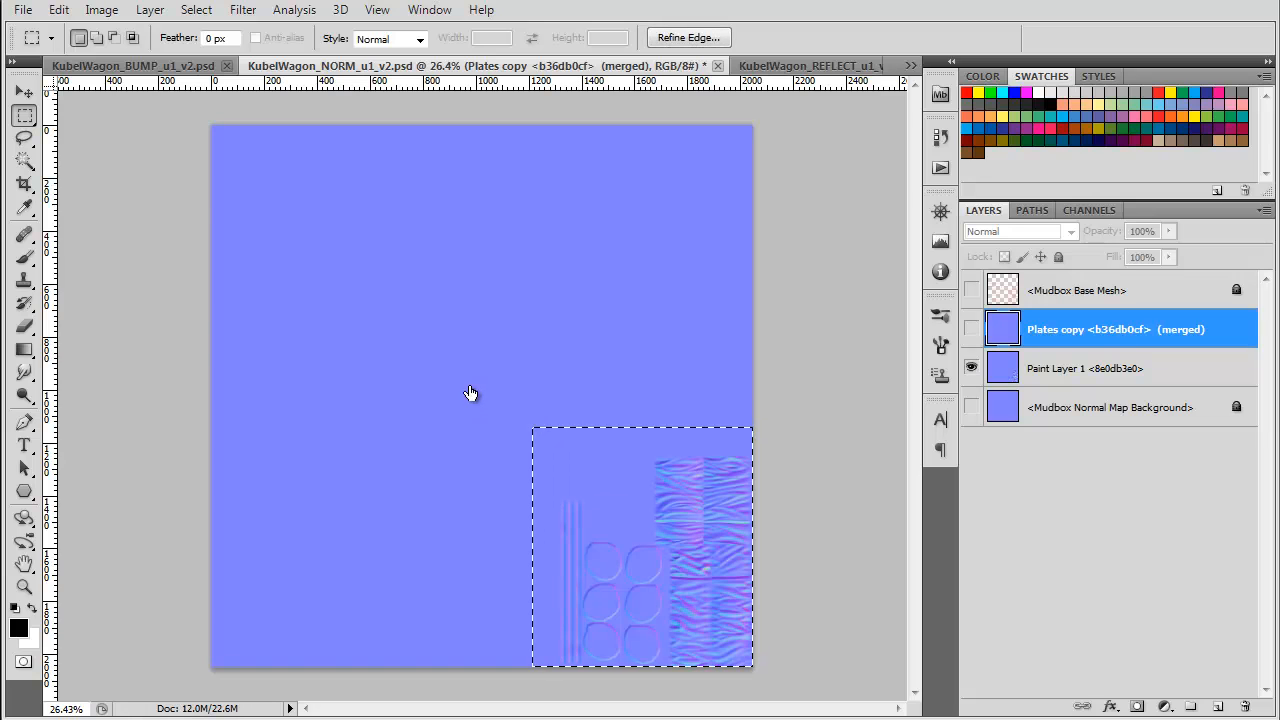
click(971, 329)
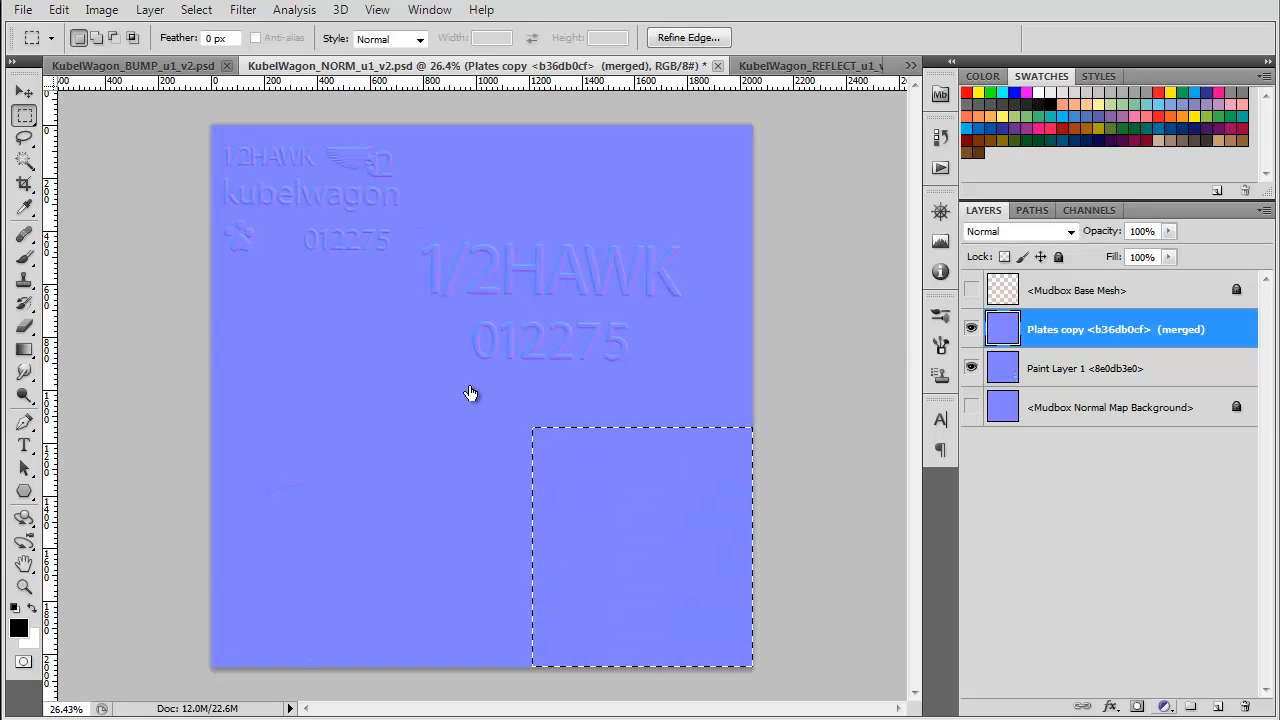
alt+click(1137, 706)
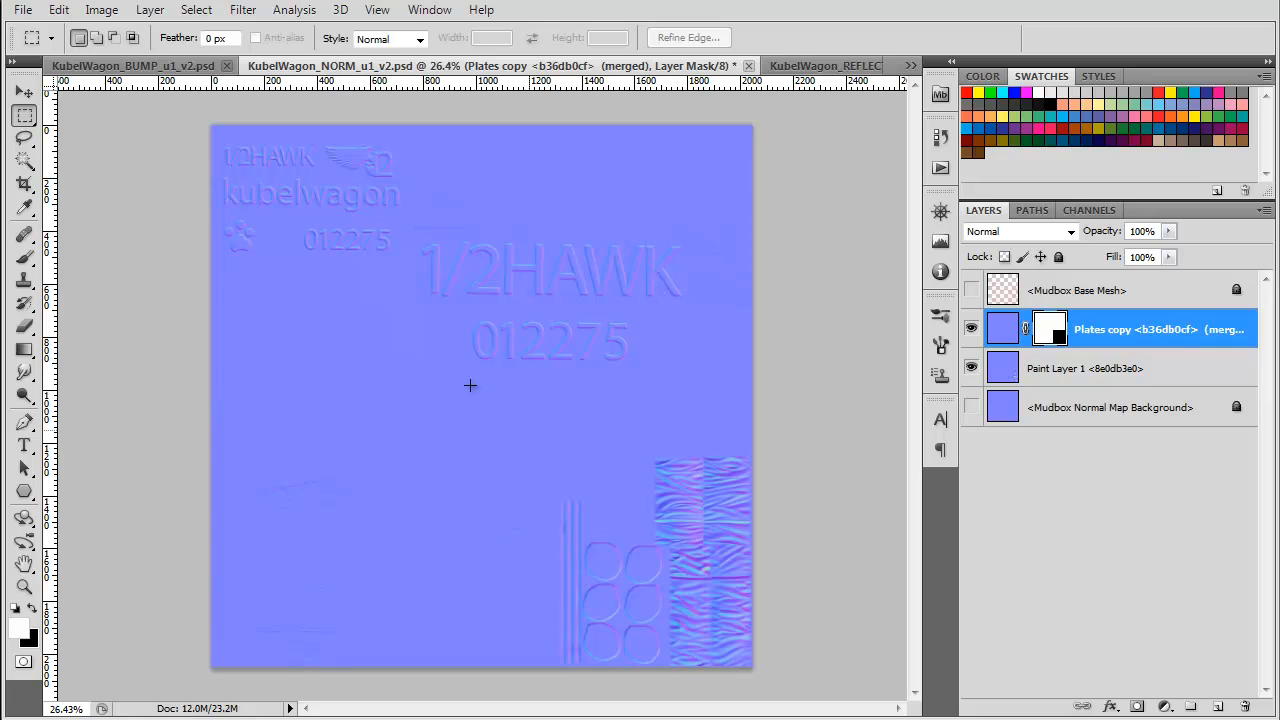
- Check the combined normal detail up close and delete the merged layer's mask without applying it
key(z)
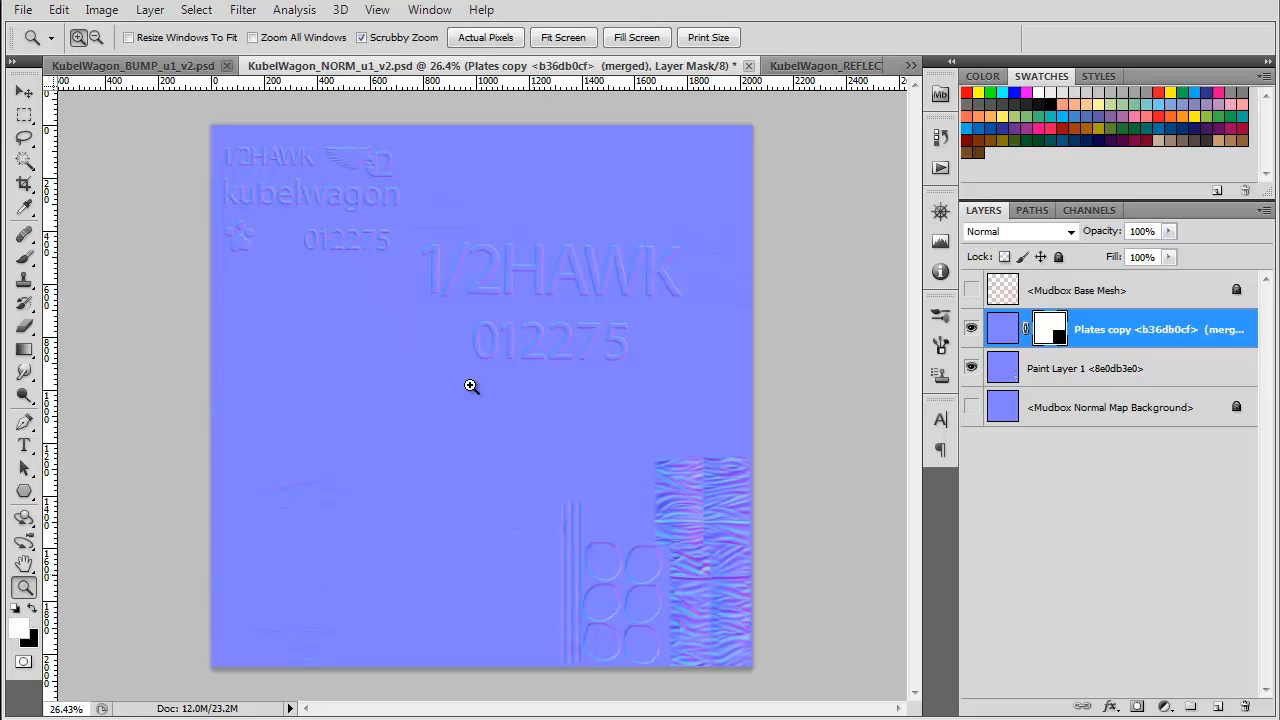
key(ctrl+alt+0)
alt+scroll(470, 386, down, 8)
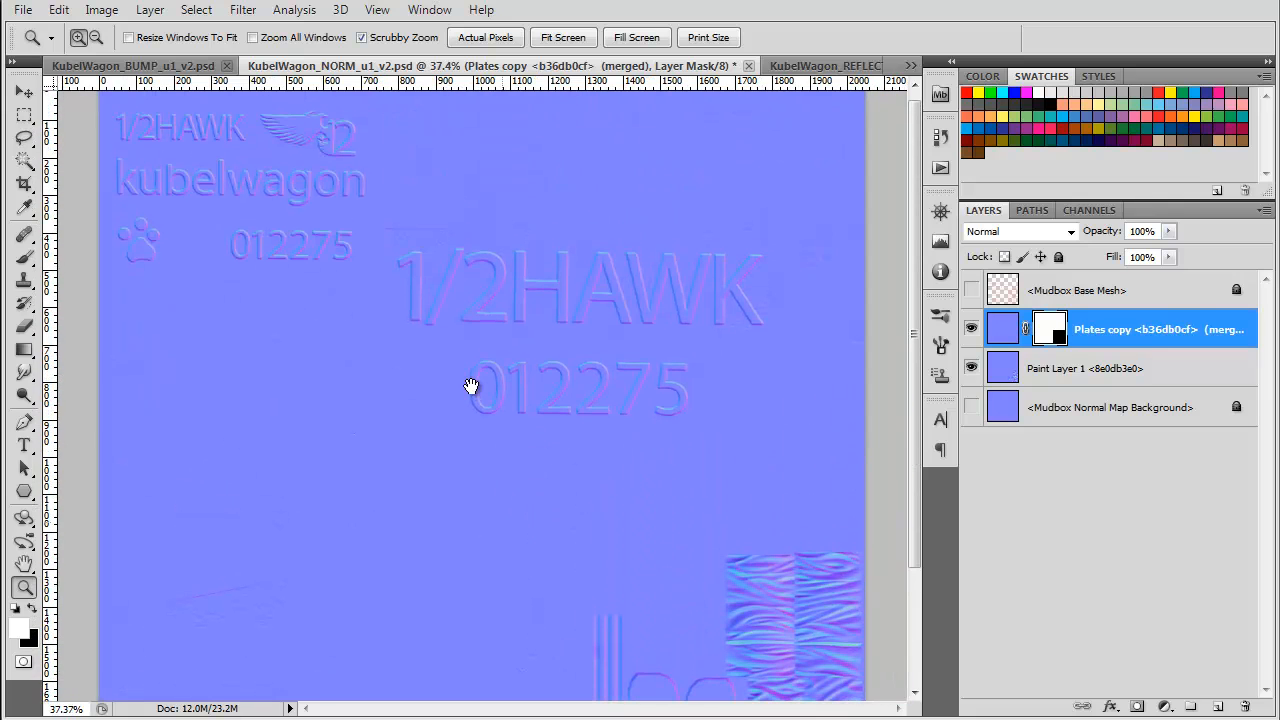
scroll(470, 386, down, 3)
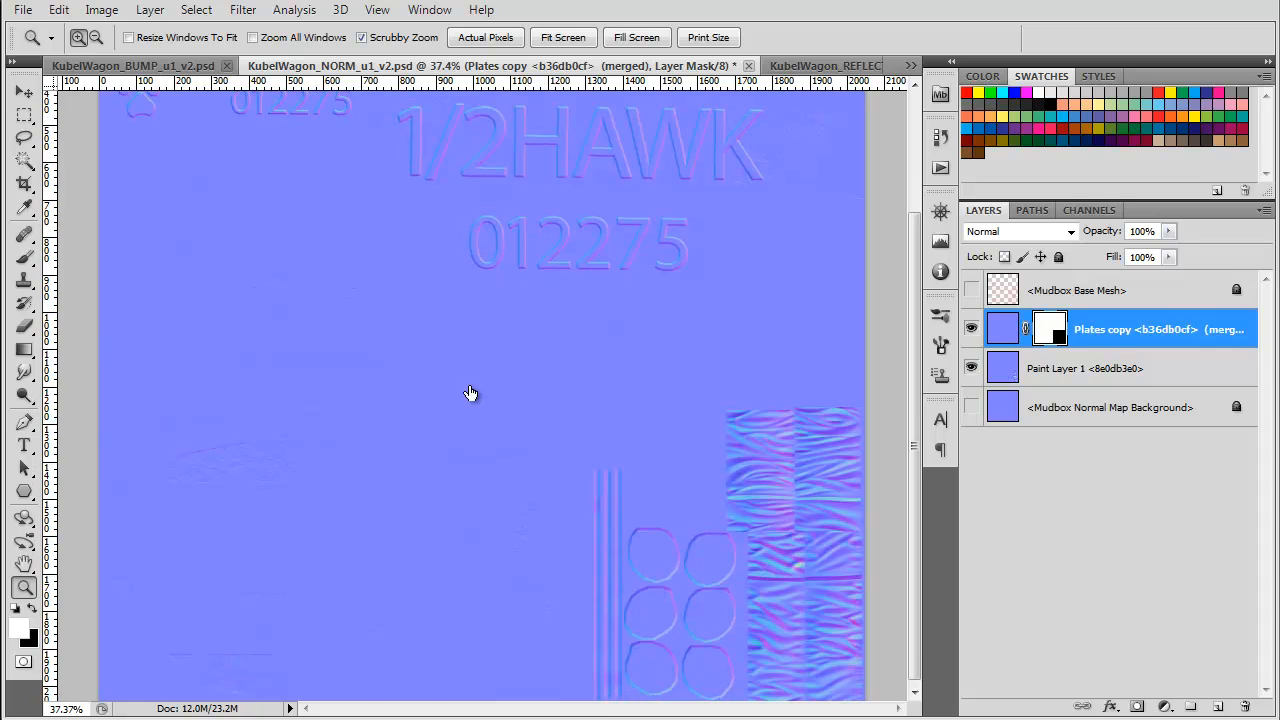
drag(1054, 333, 1245, 706)
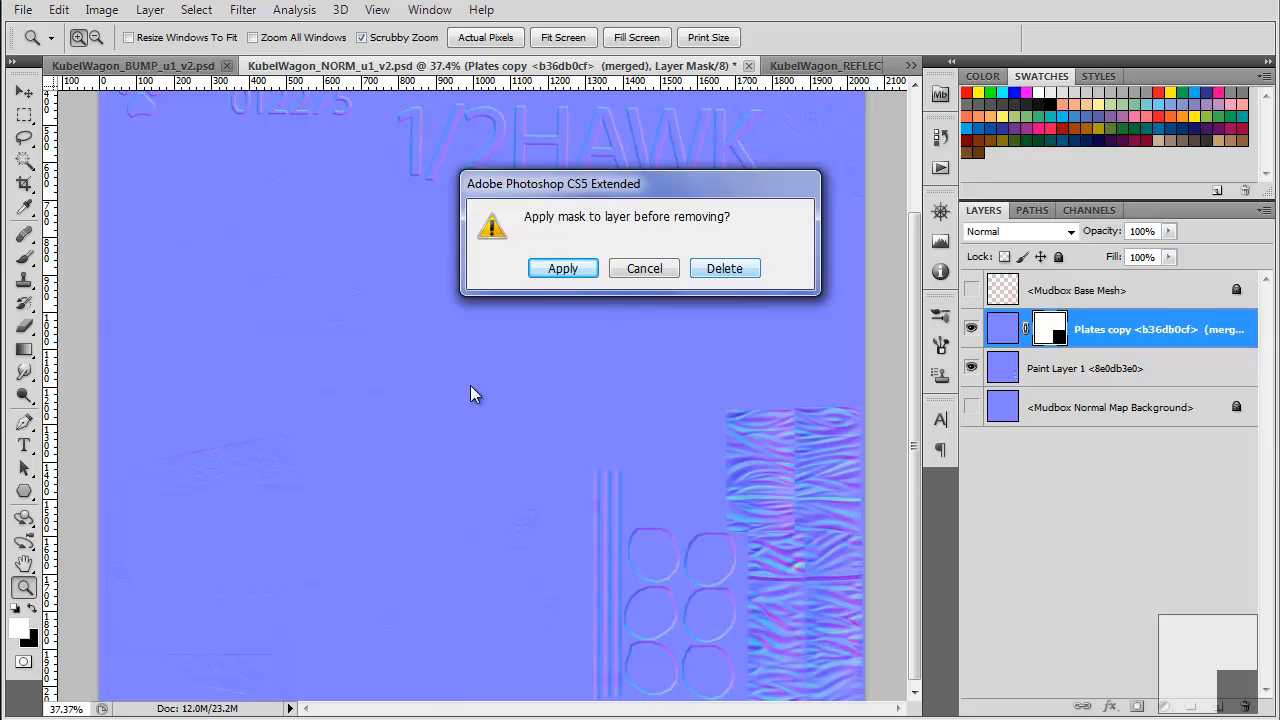
key(Return)
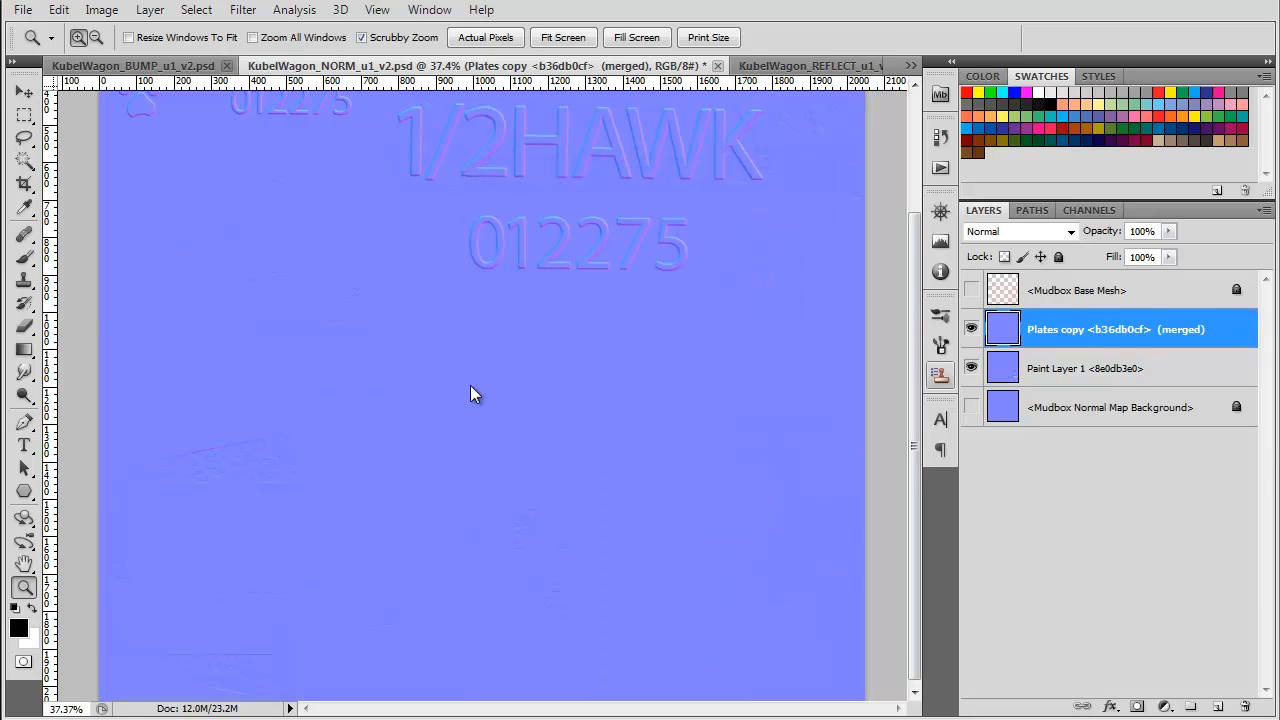
- Duplicate the merged normal layer, placing the copy directly beneath it and keeping the upper layer active
key(alt)
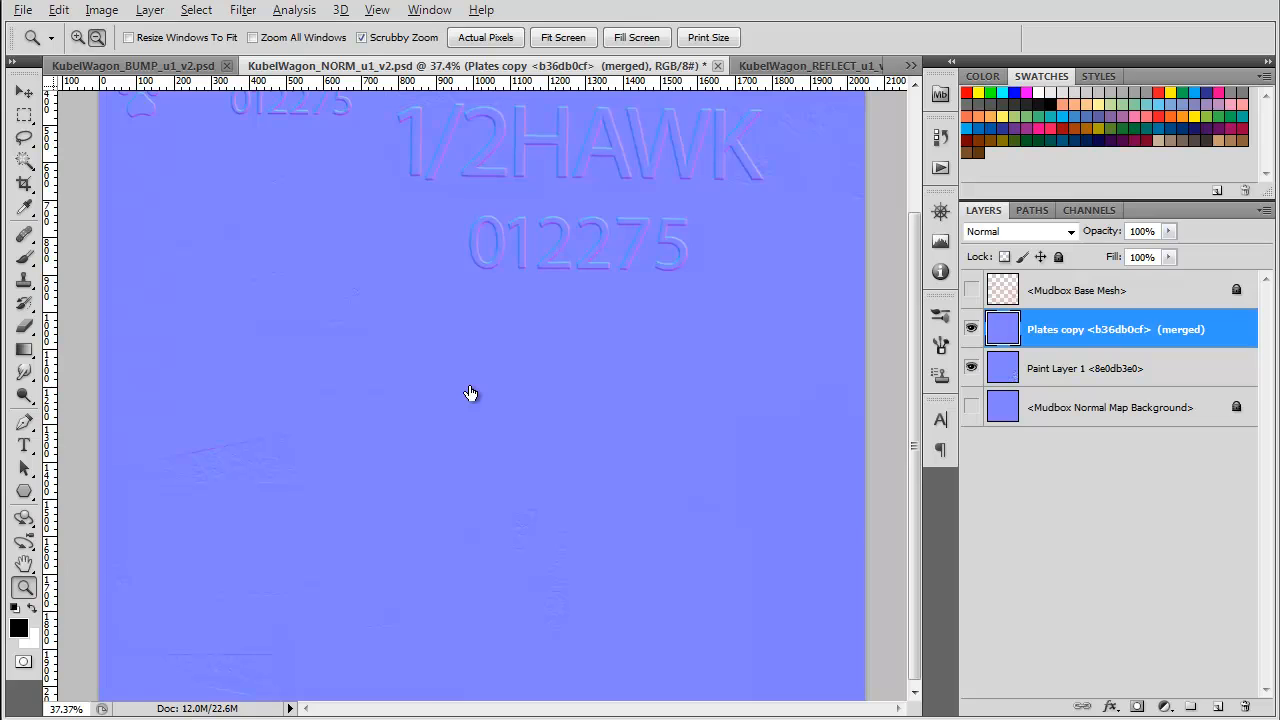
key(ctrl+j)
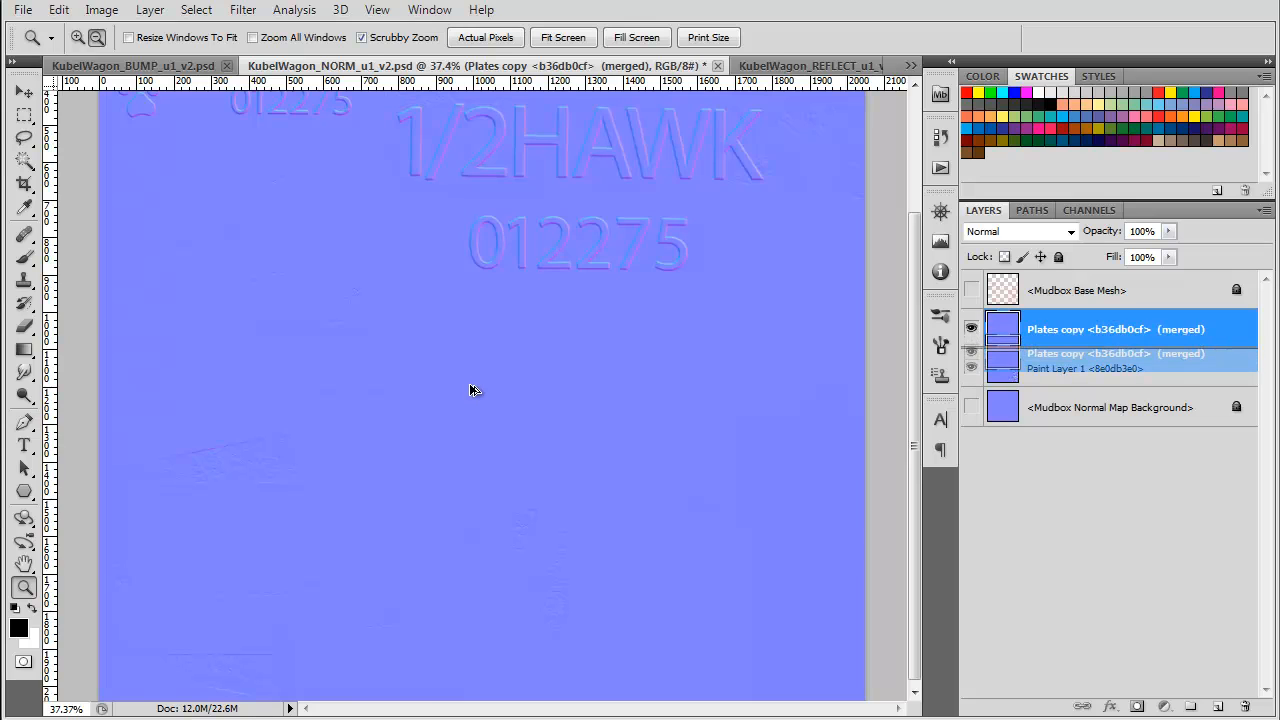
key(alt+bracketright)
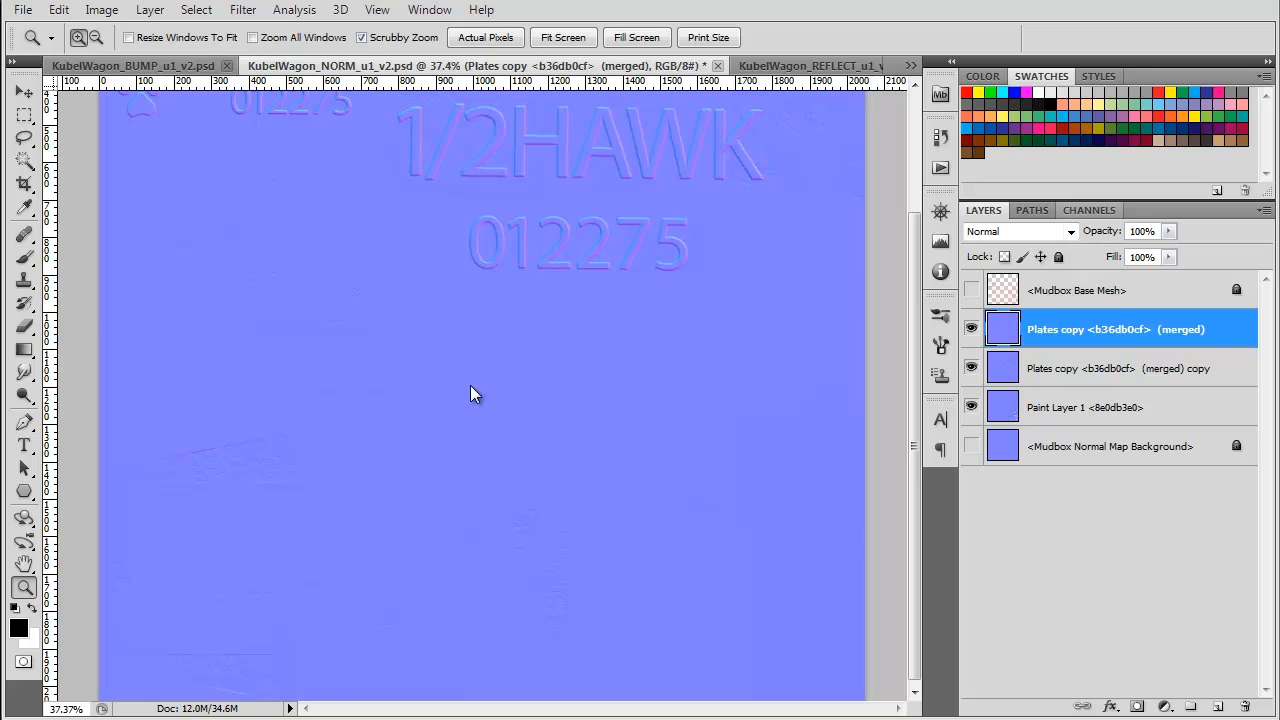
- Examine the upper merged layer's Blue channel, fill that channel with solid mid gray, and return to the RGB composite
click(1089, 210)
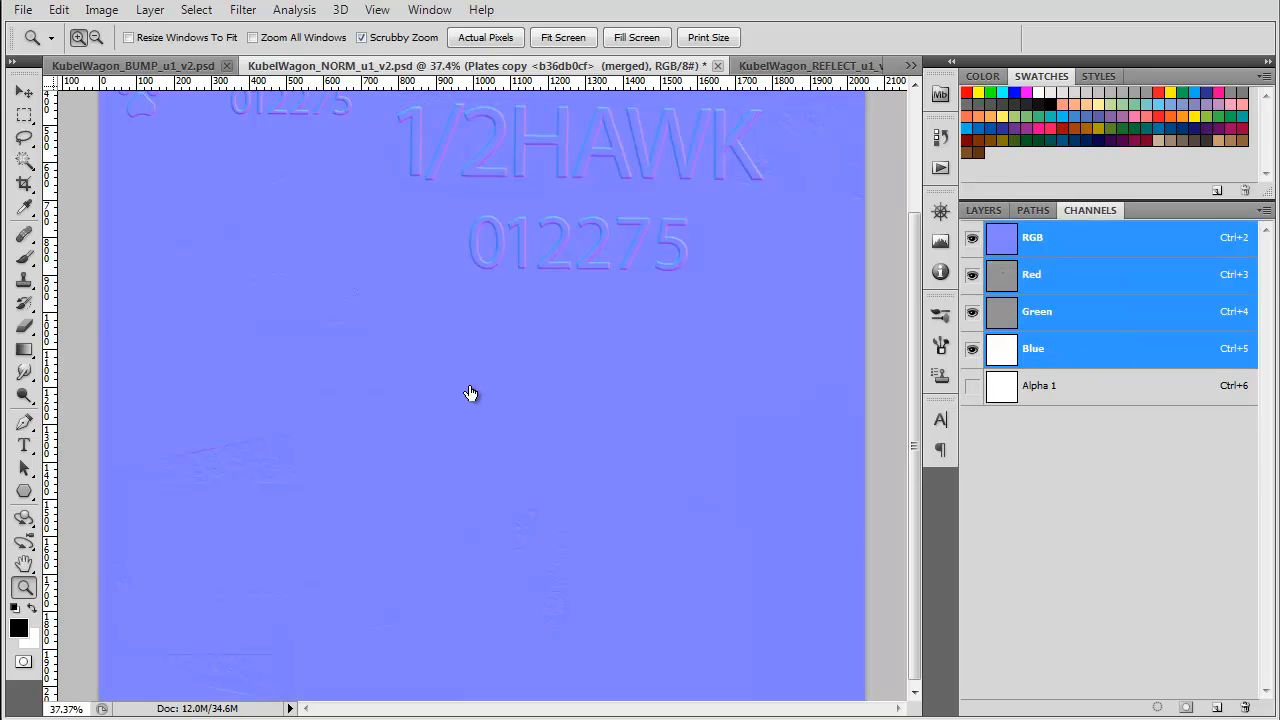
key(ctrl+5)
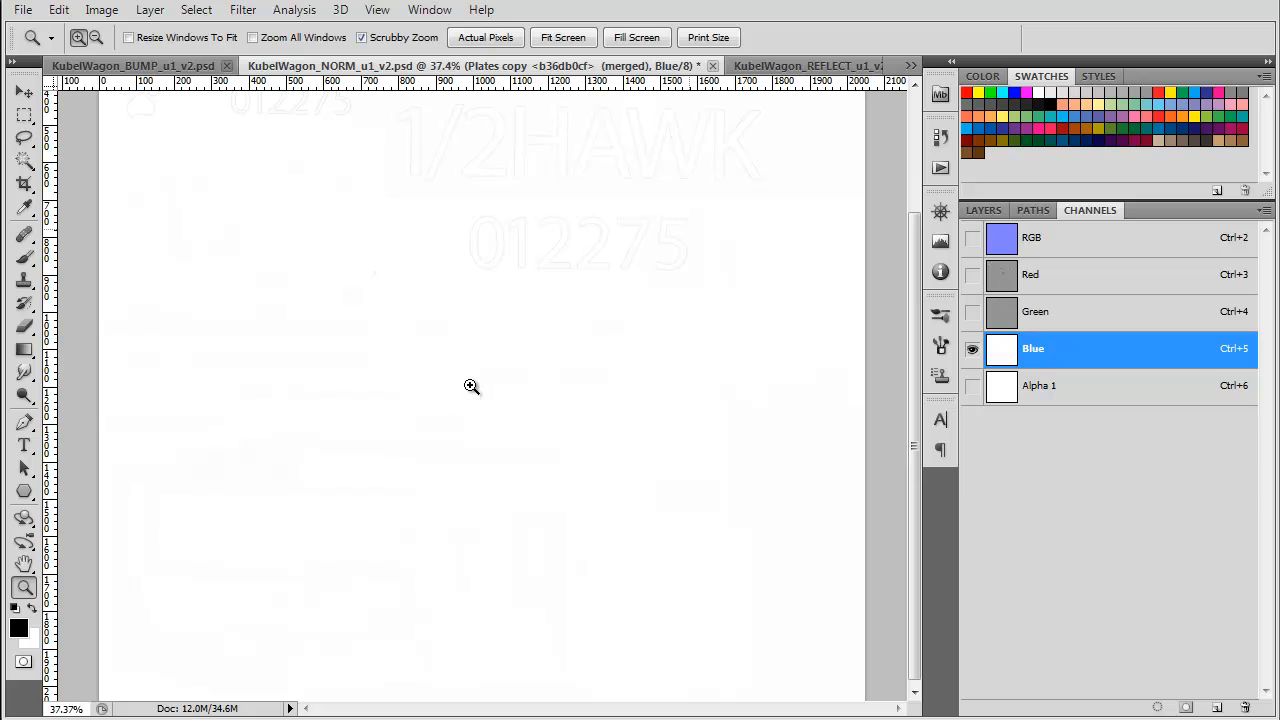
scroll(469, 387, up, 3)
drag(471, 386, 471, 386)
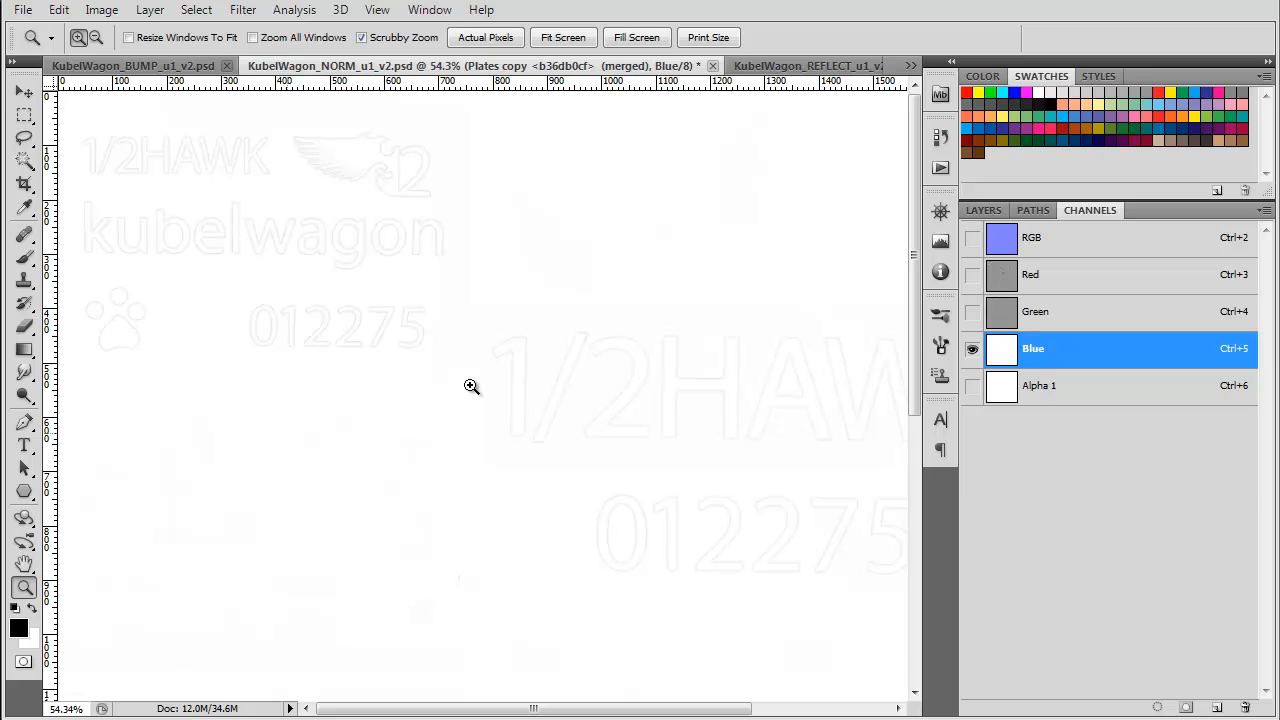
drag(471, 386, 471, 386)
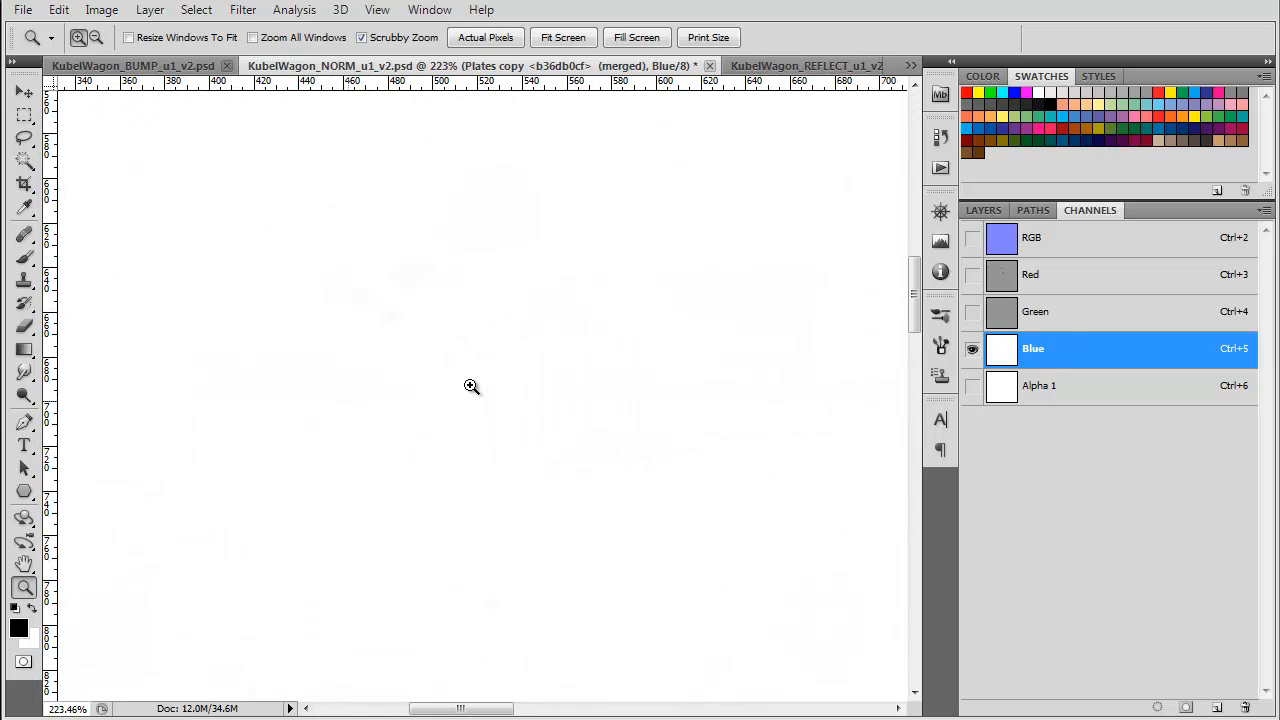
scroll(471, 386, down, 10)
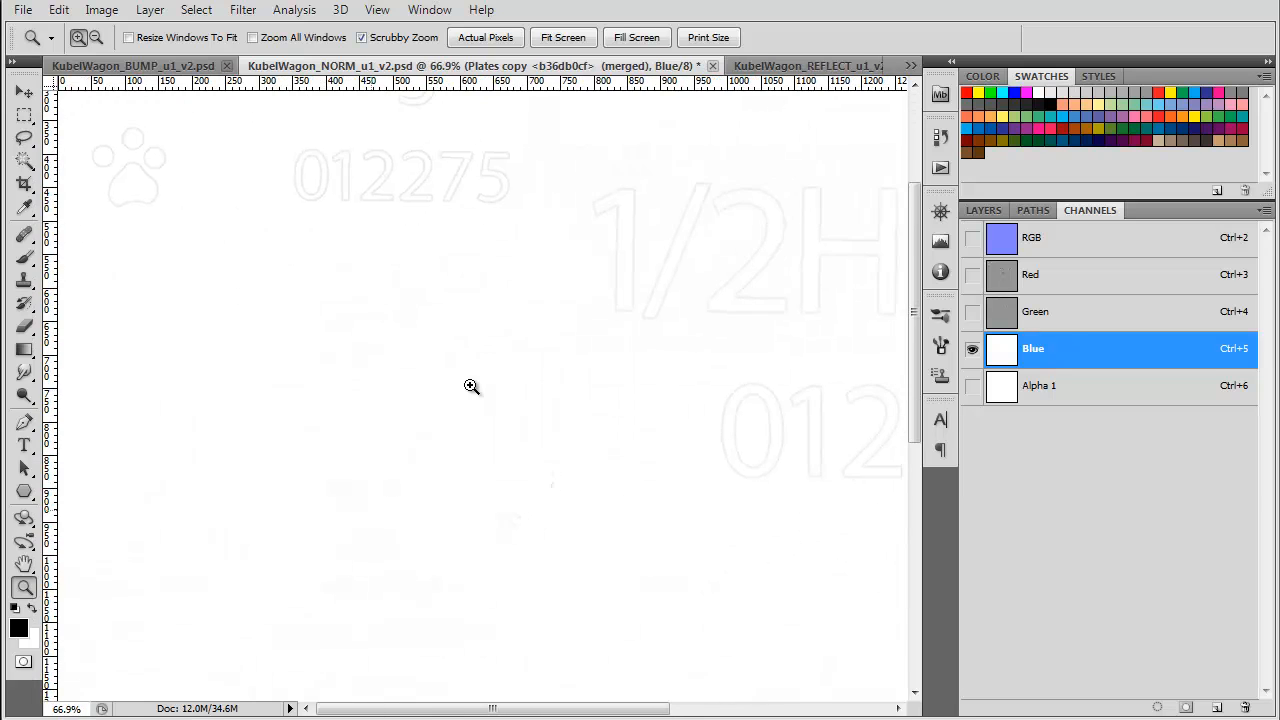
scroll(471, 386, down, 2)
scroll(471, 386, down, 1)
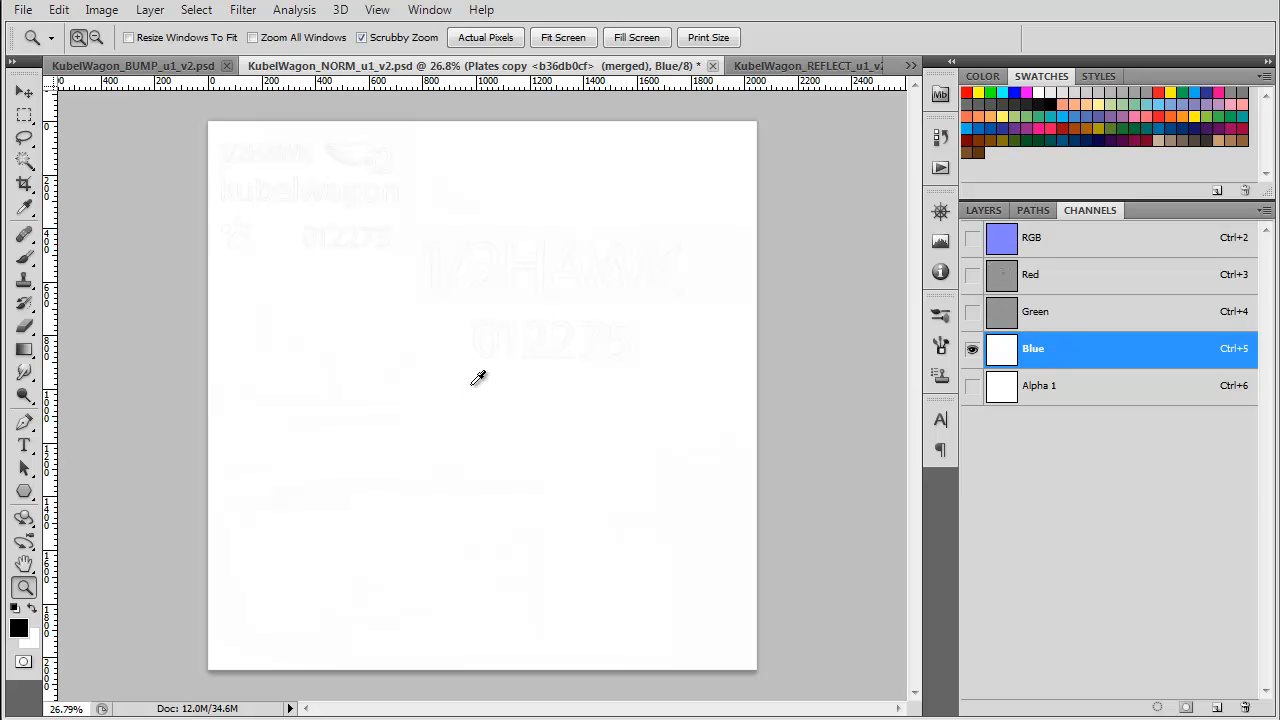
click(476, 379)
click(473, 385)
key(alt+BackSpace)
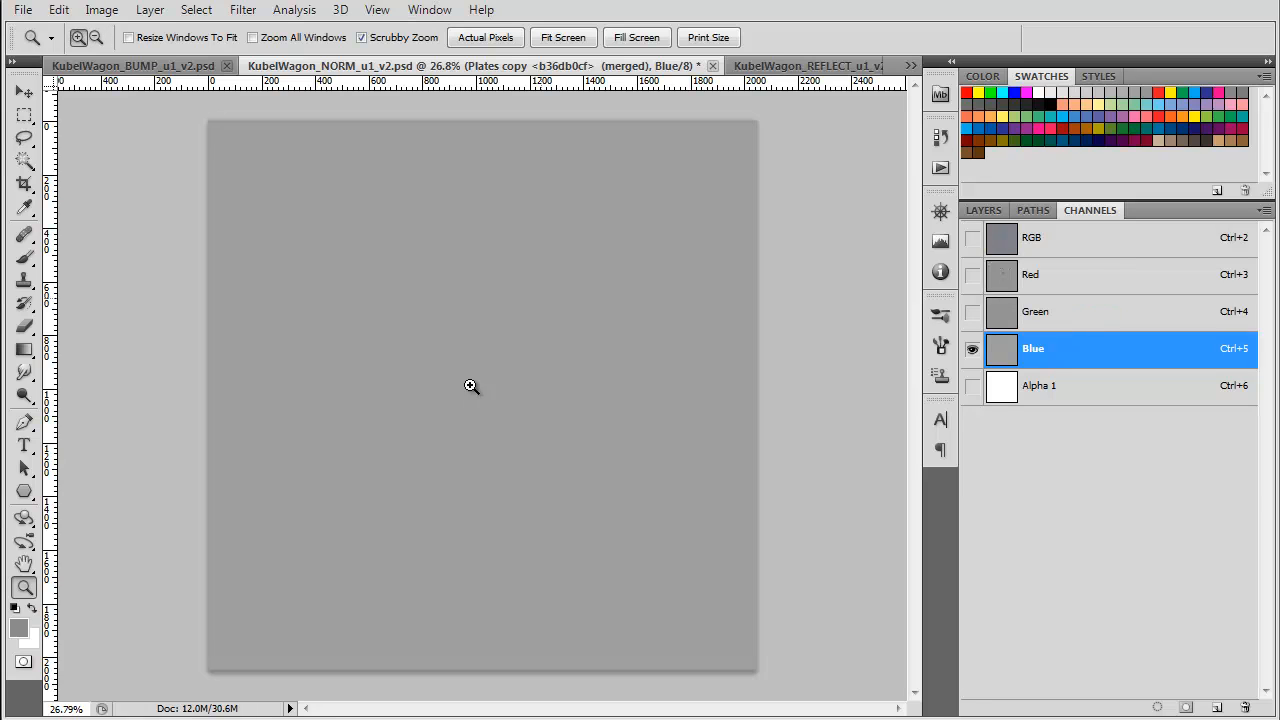
key(ctrl+2)
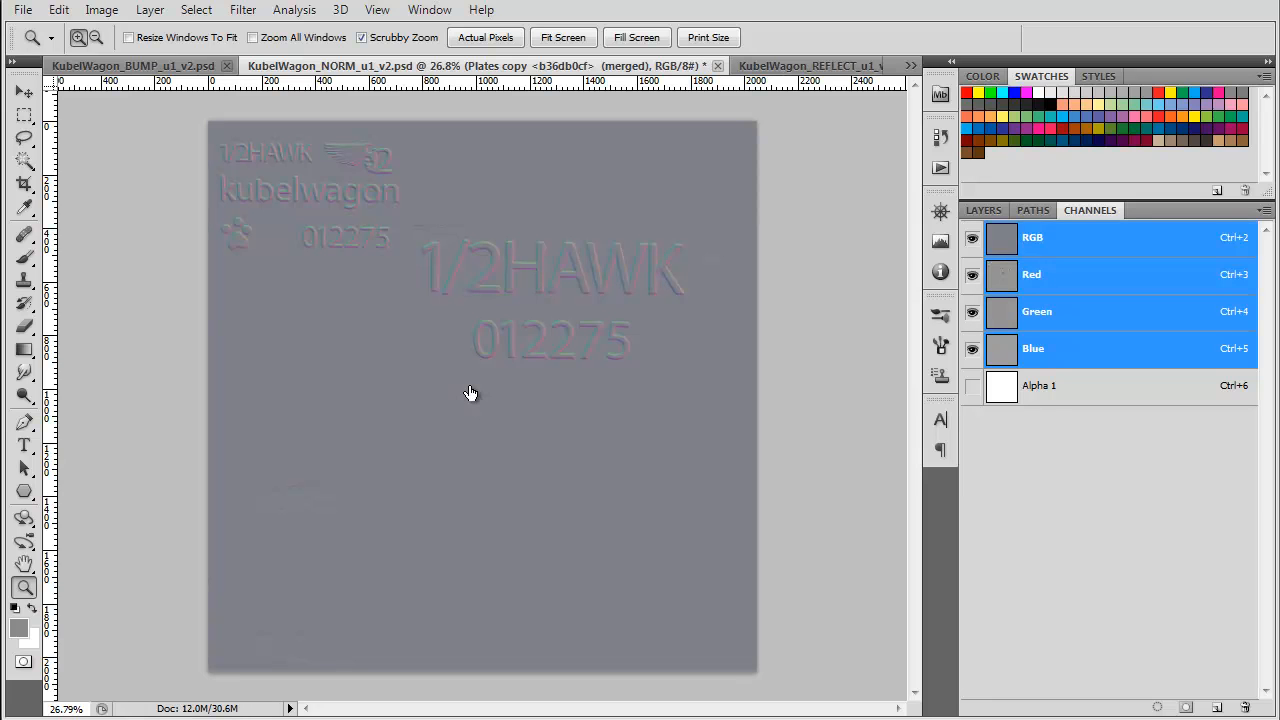
- Hide the upper merged Plates layer and fill the Green and Red channels of its copy beneath with white
key(F7)
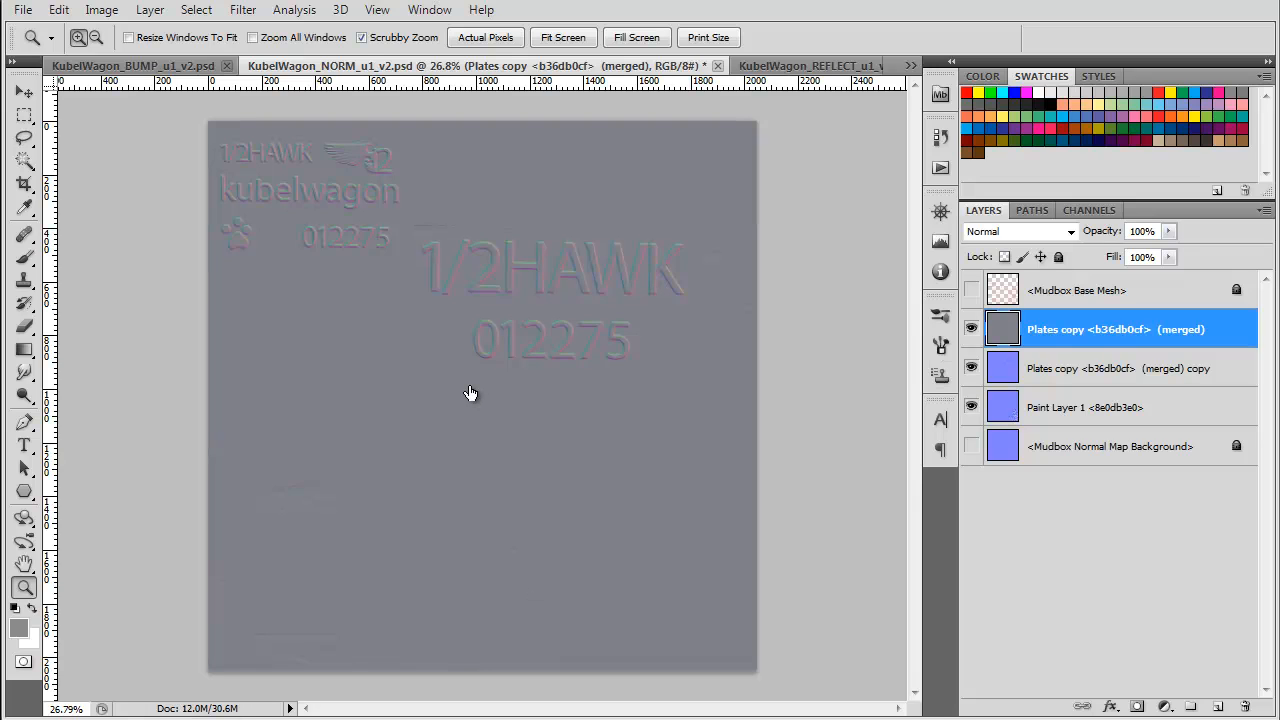
key(ctrl+comma)
key(alt+bracketleft)
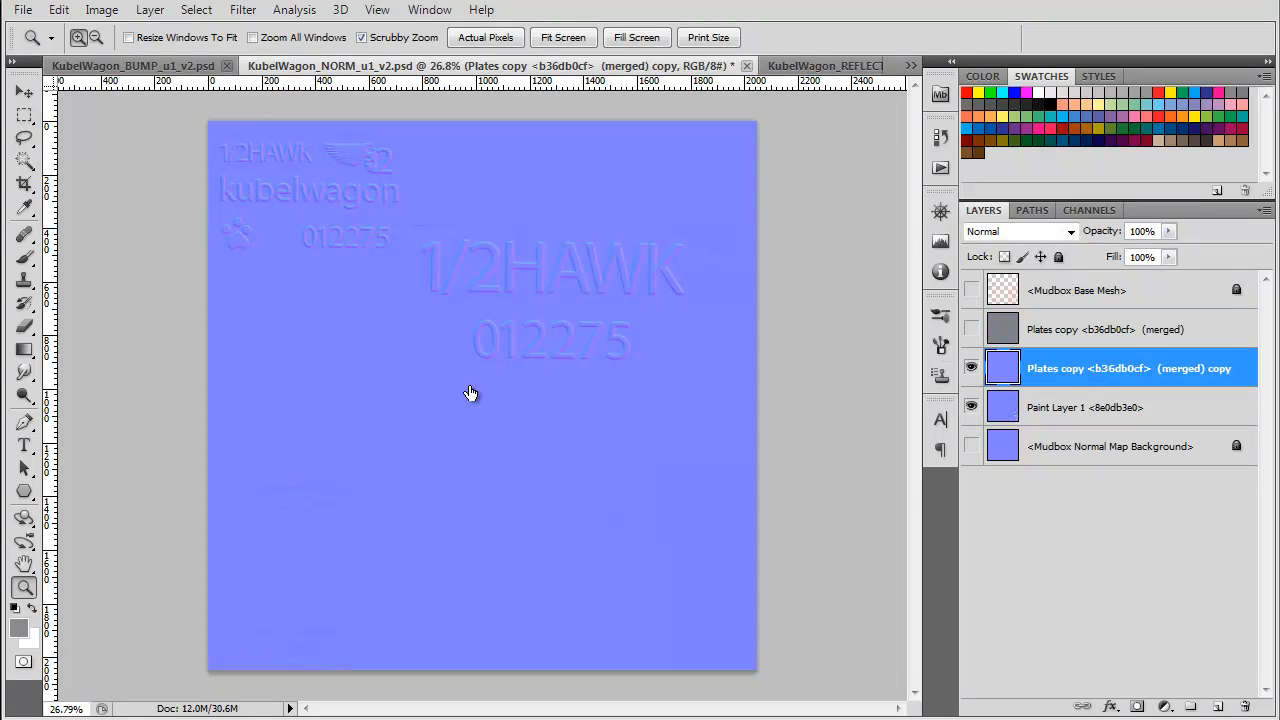
click(1089, 210)
key(ctrl+4)
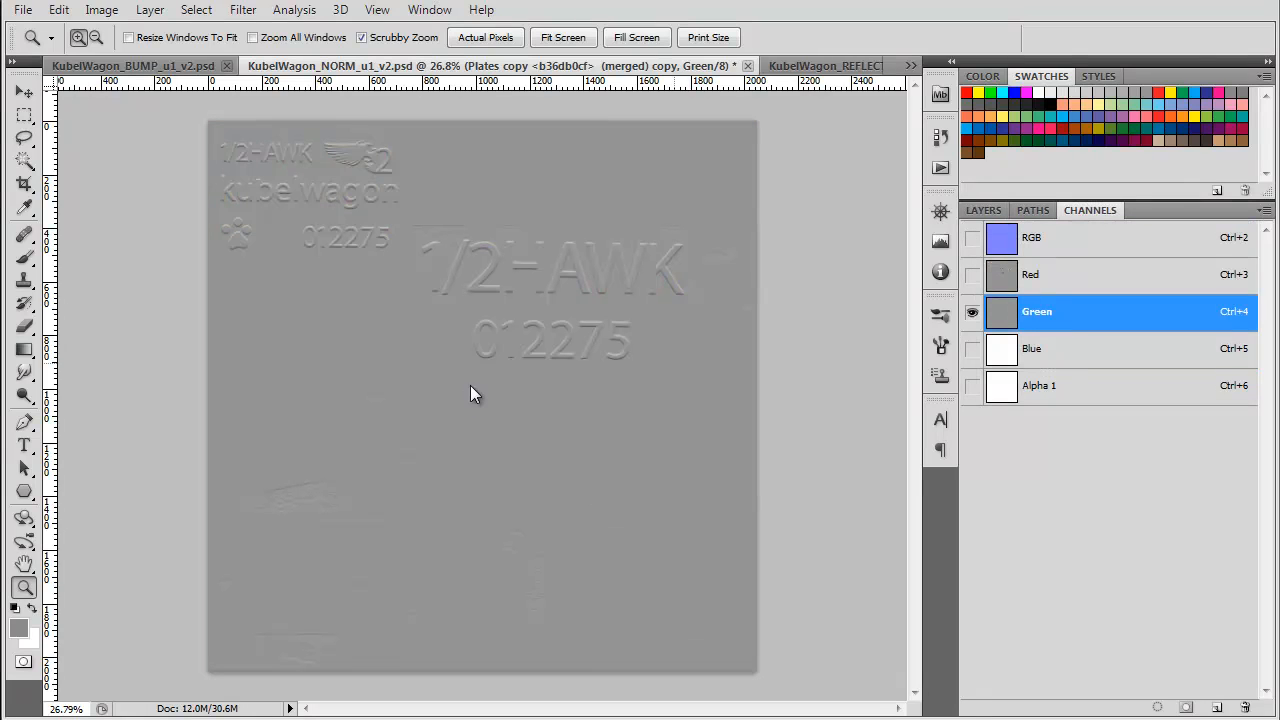
key(ctrl+BackSpace)
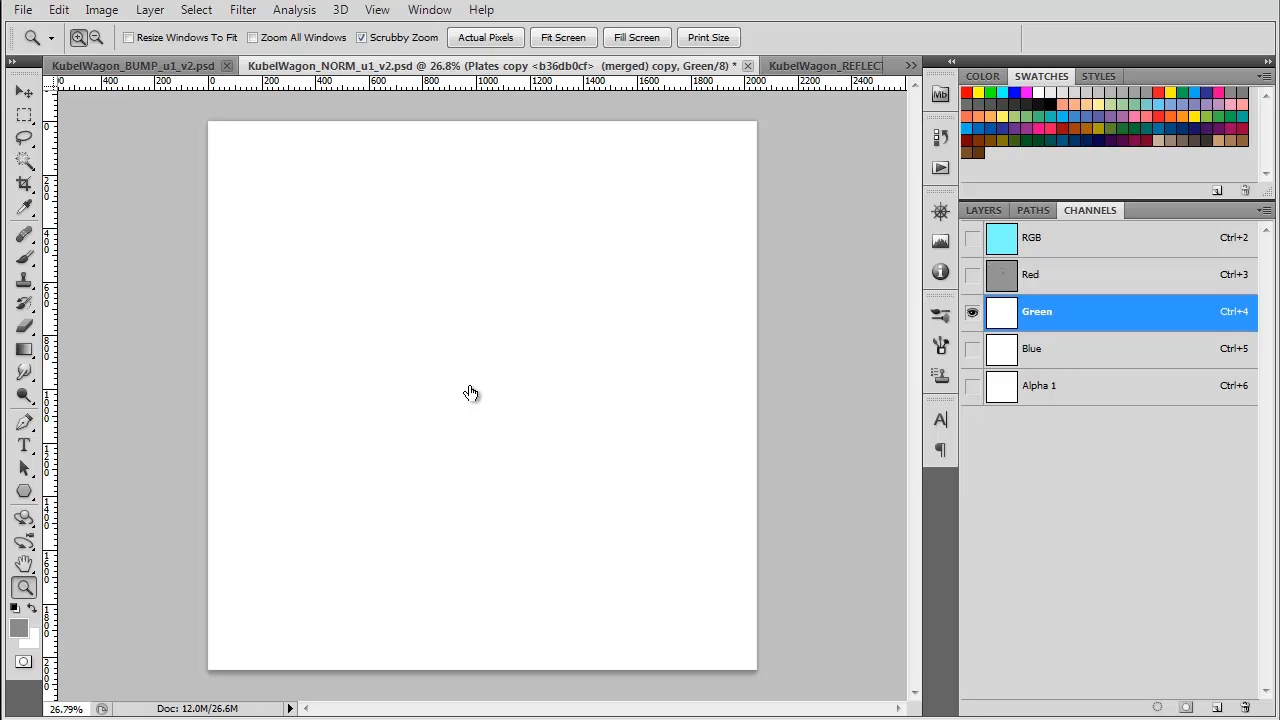
key(ctrl+3)
key(ctrl+BackSpace)
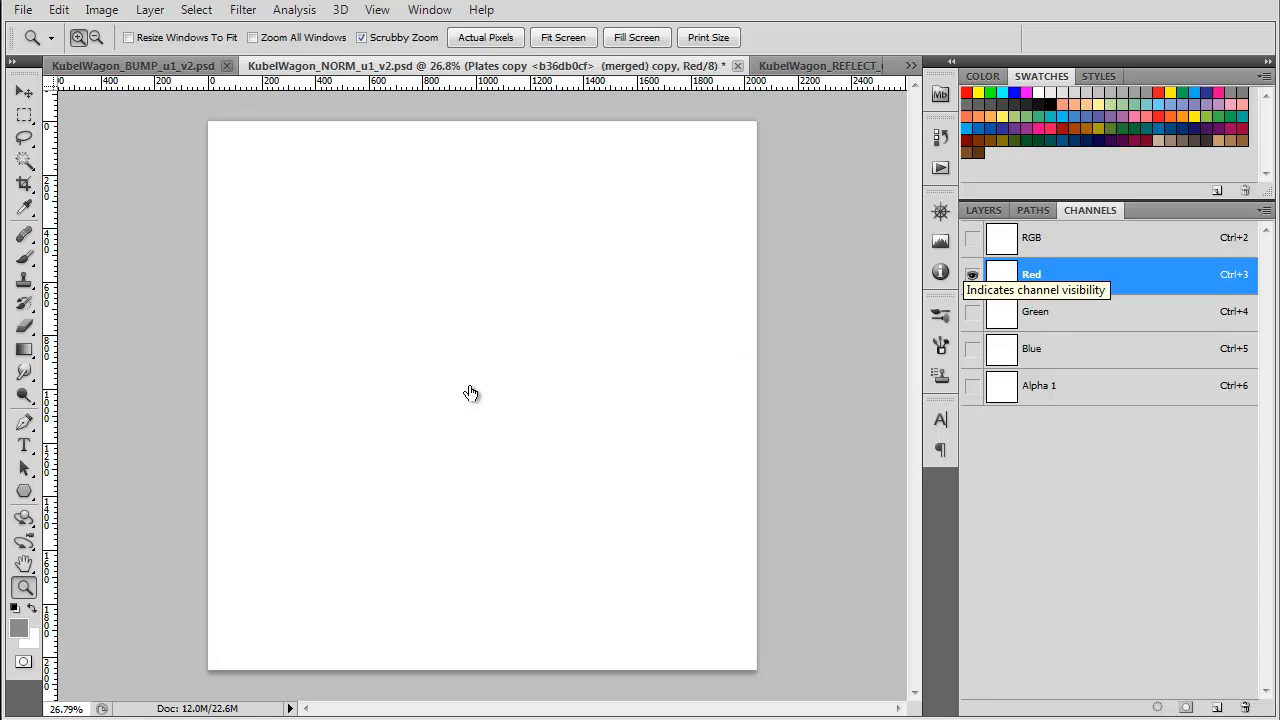
- Check the copy's Blue channel against its Red channel, restore the composite view, and set the copy's blend mode to Multiply
click(972, 349)
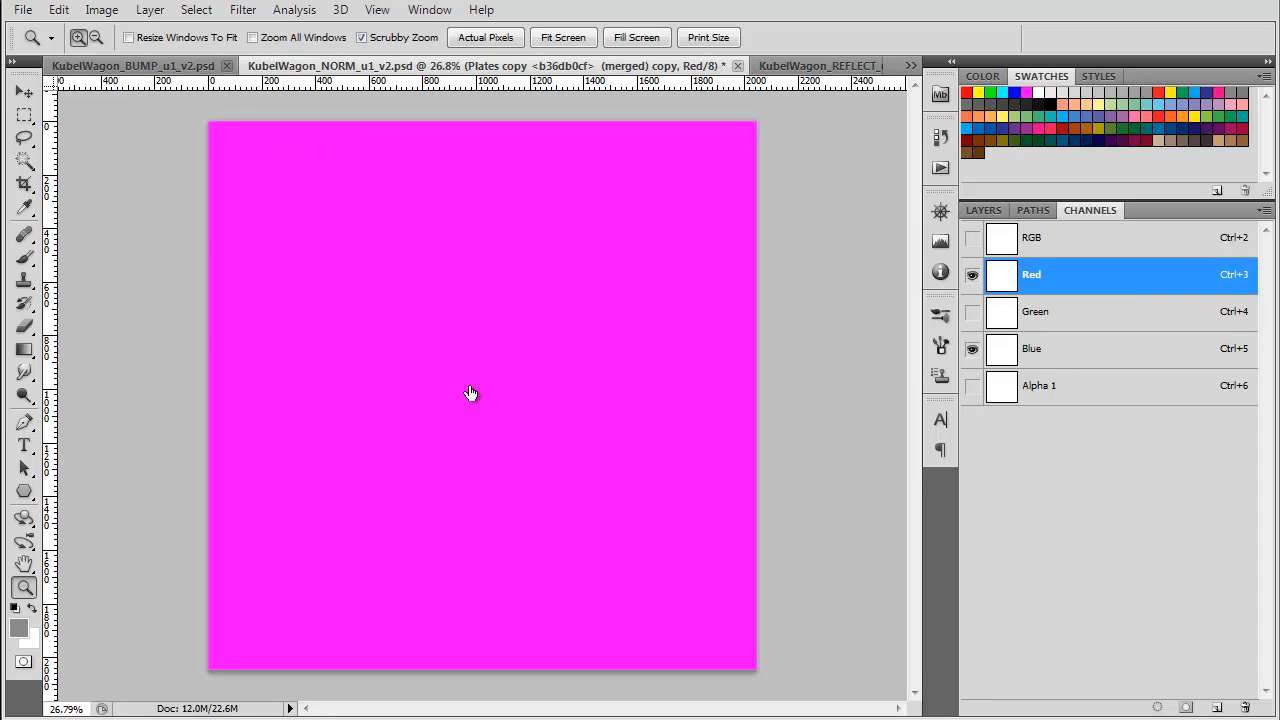
click(972, 275)
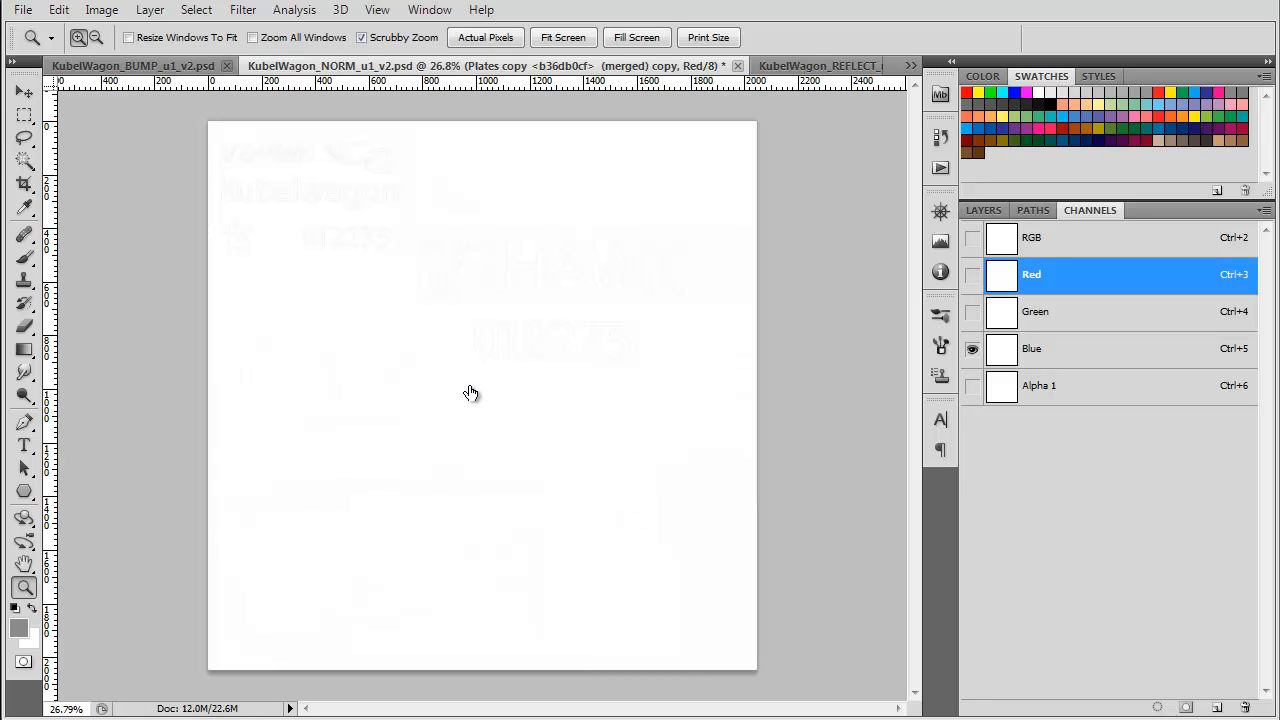
click(972, 238)
click(984, 210)
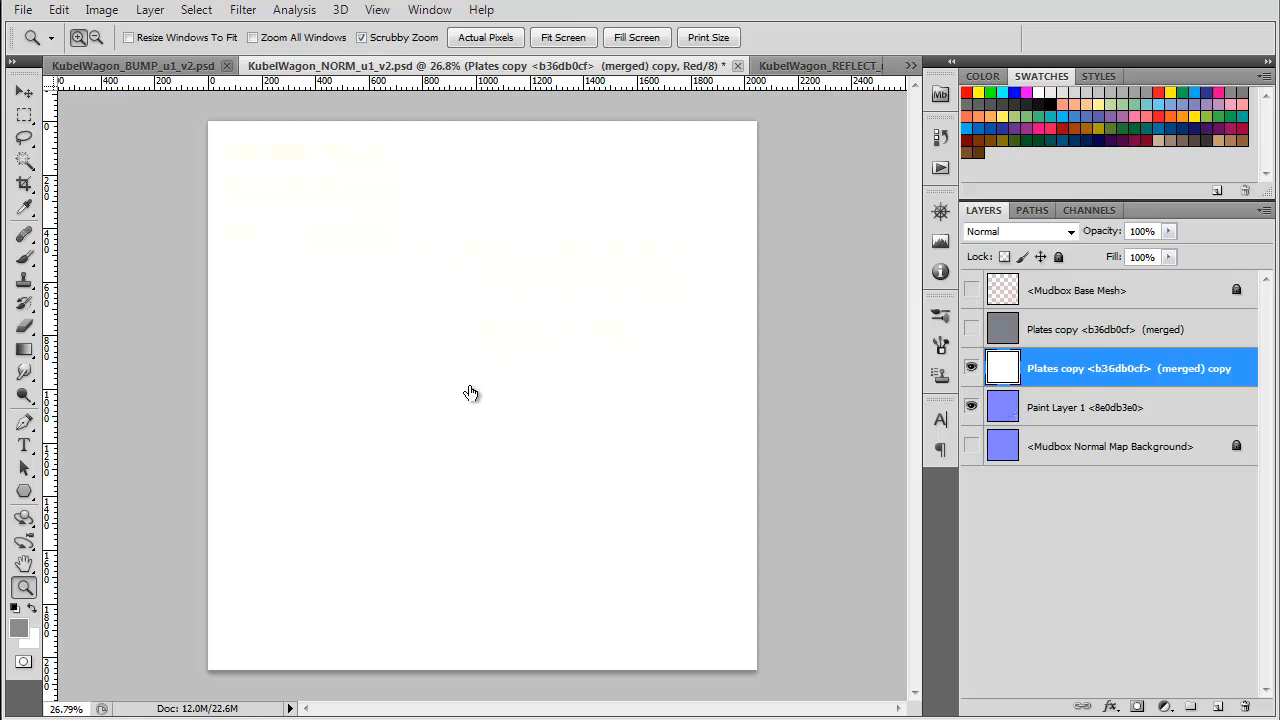
key(v)
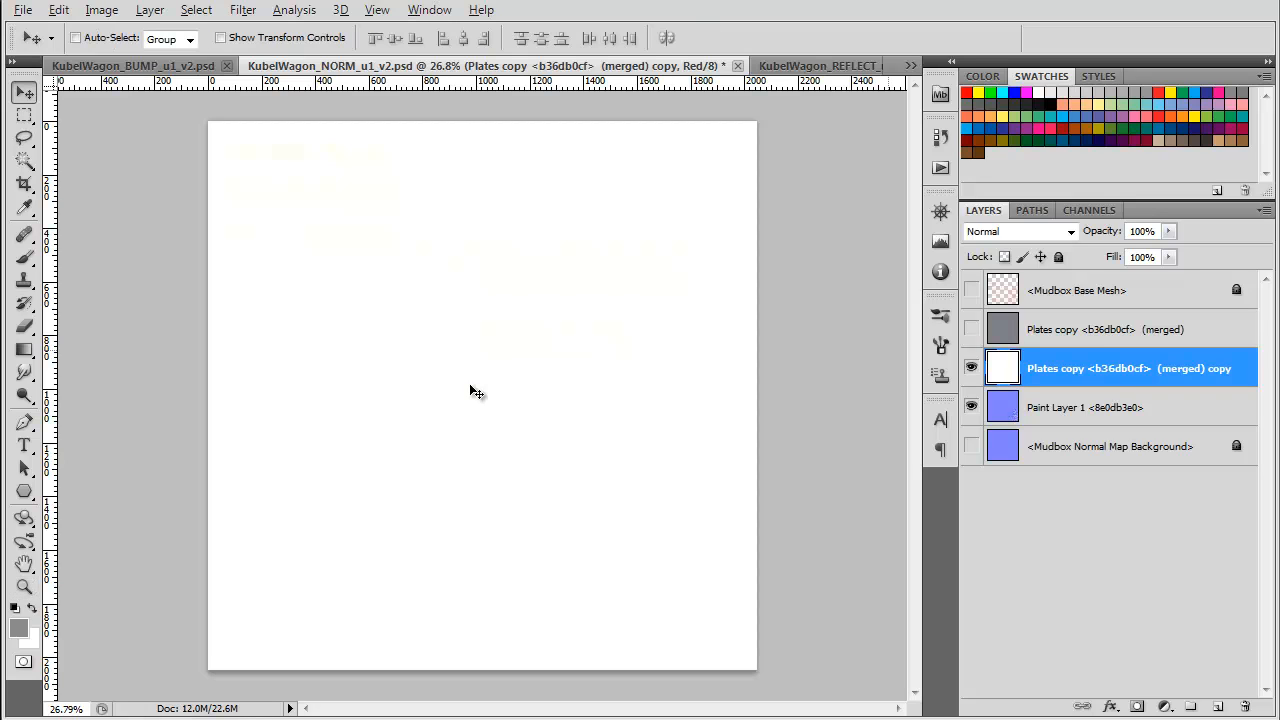
key(shift+alt+m)
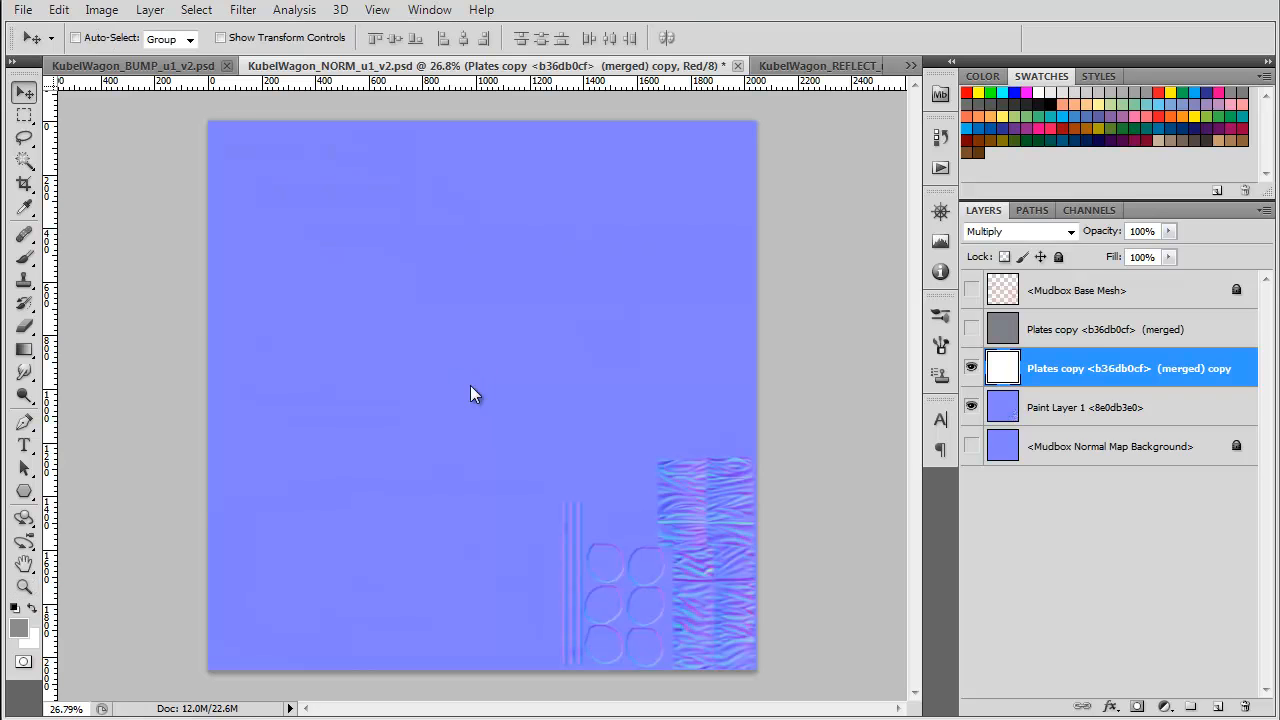
- Show the upper merged Plates layer again and set its blend mode to Overlay
key(z)
drag(470, 385, 462, 367)
click(1105, 329)
click(971, 329)
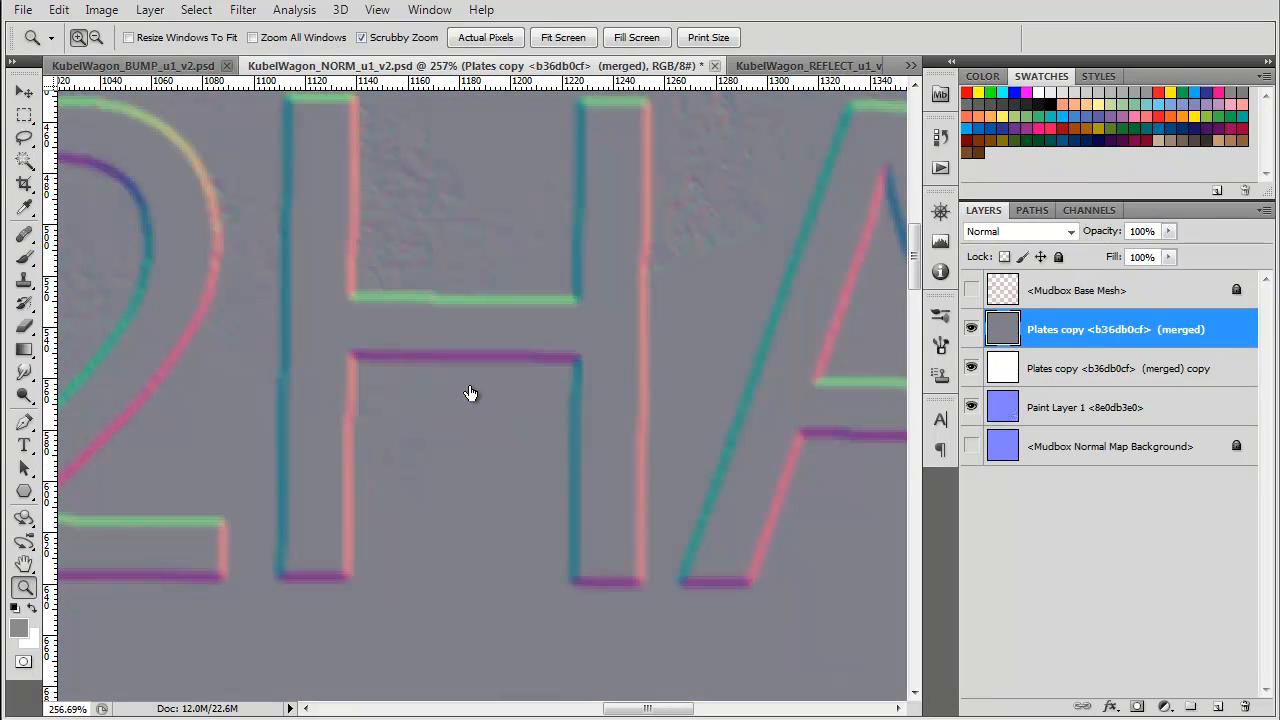
click(1071, 231)
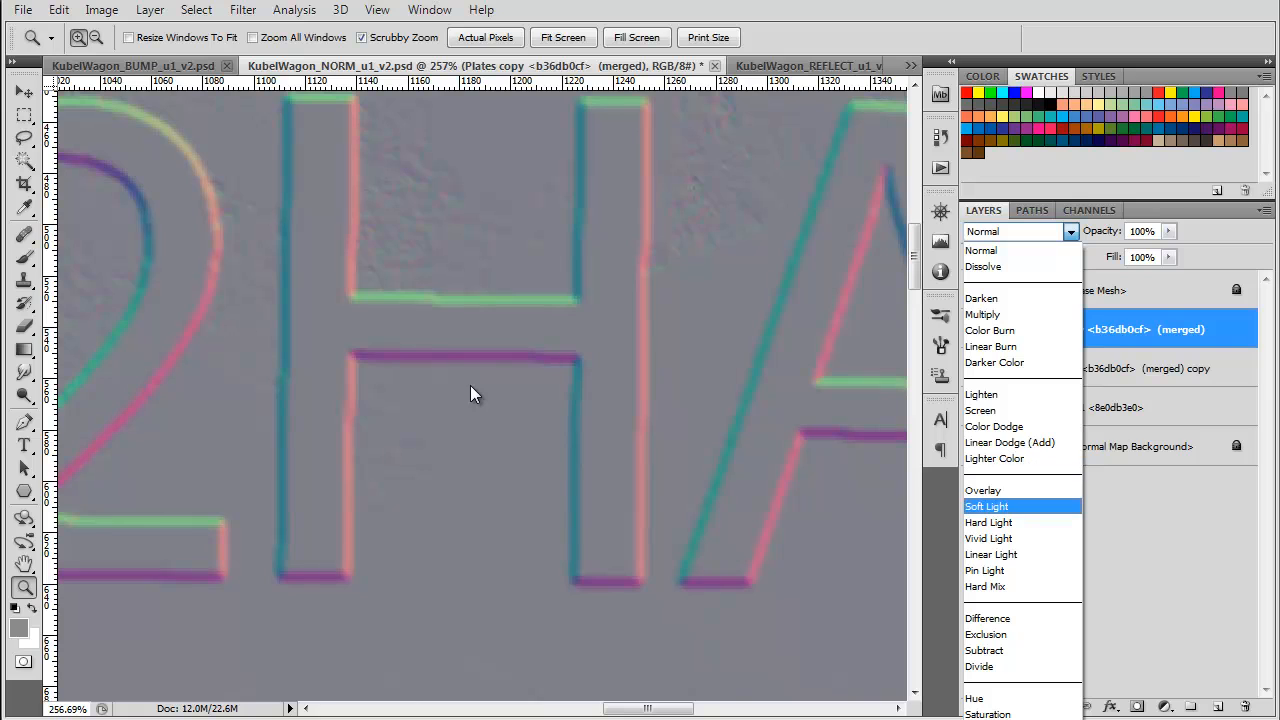
key(Up)
key(Return)
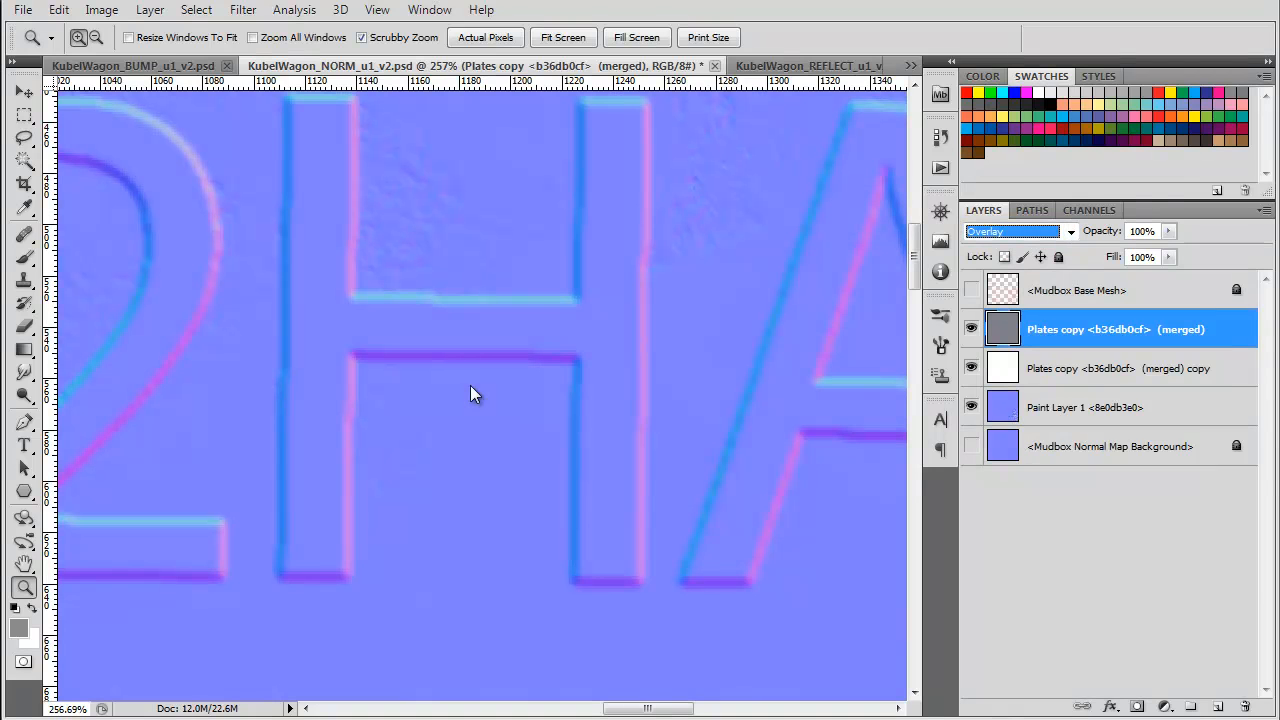
- Compare the raised lettering up close with the multiplied copy layer hidden and shown, ending on the whole texture
key(ctrl+minus)
key(ctrl+minus)
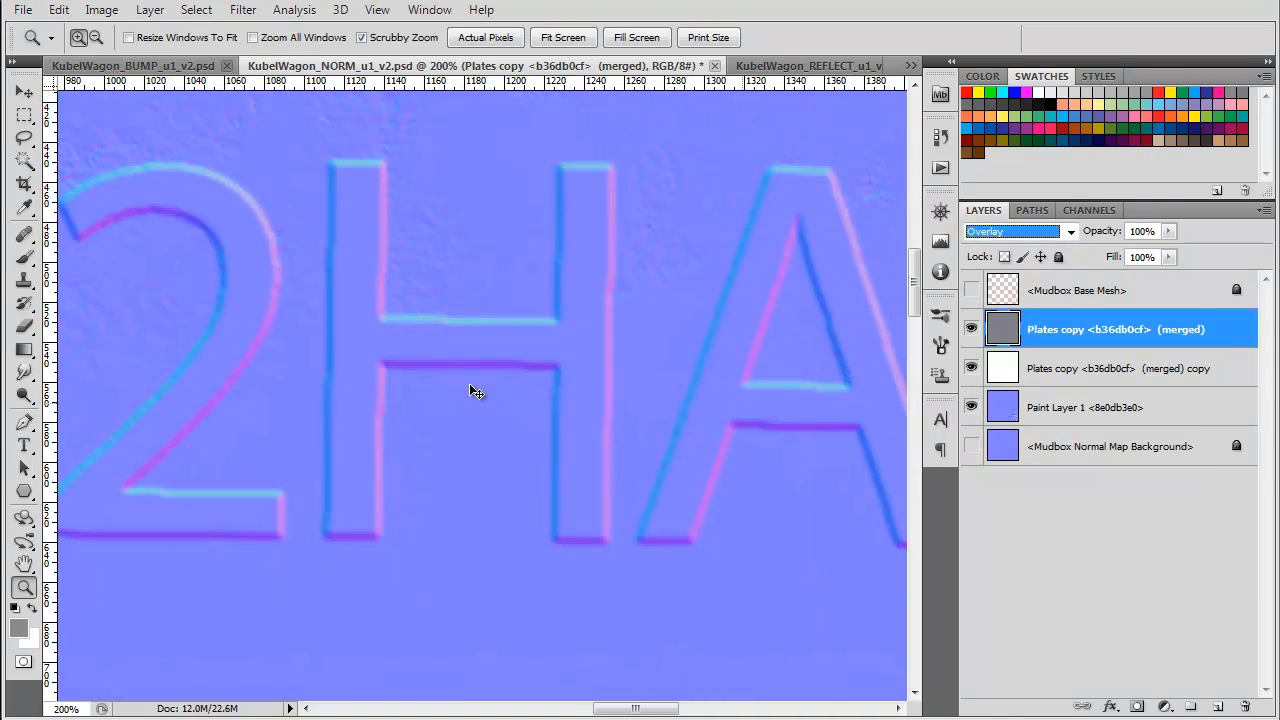
click(971, 368)
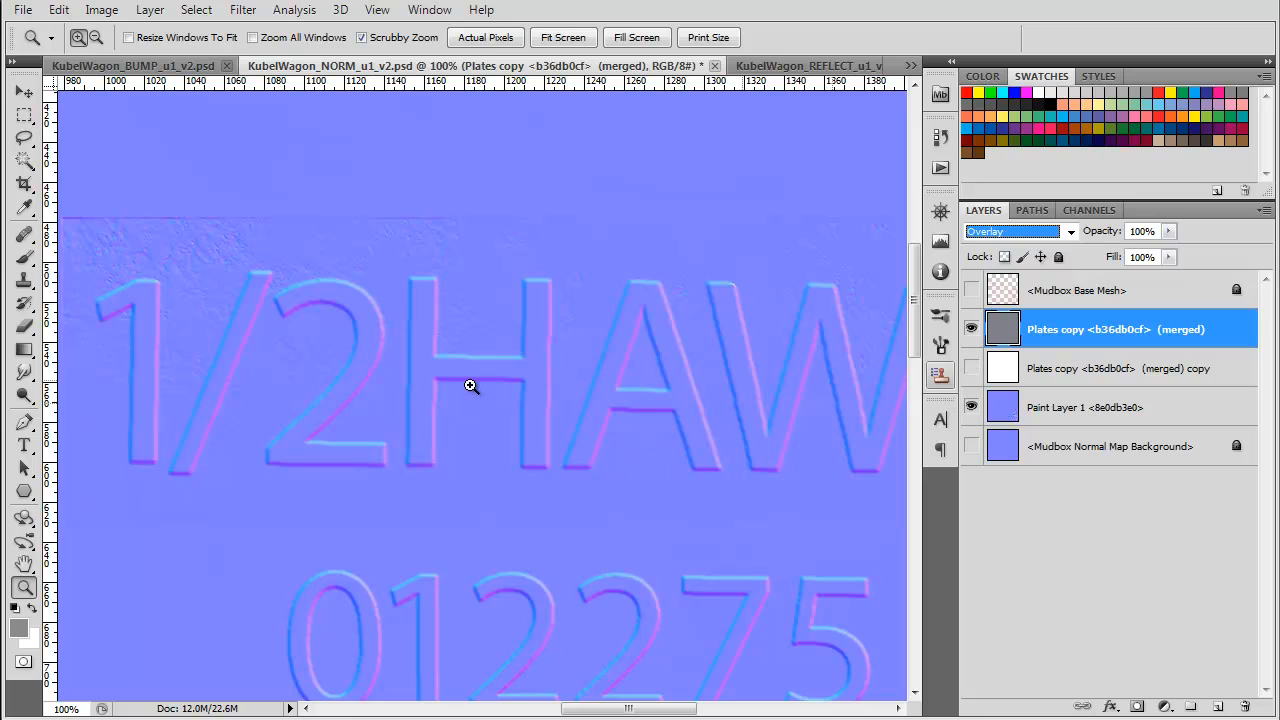
click(971, 368)
mouse_move(470, 385)
mouse_down()
mouse_move(500, 385)
mouse_move(470, 386)
mouse_up()
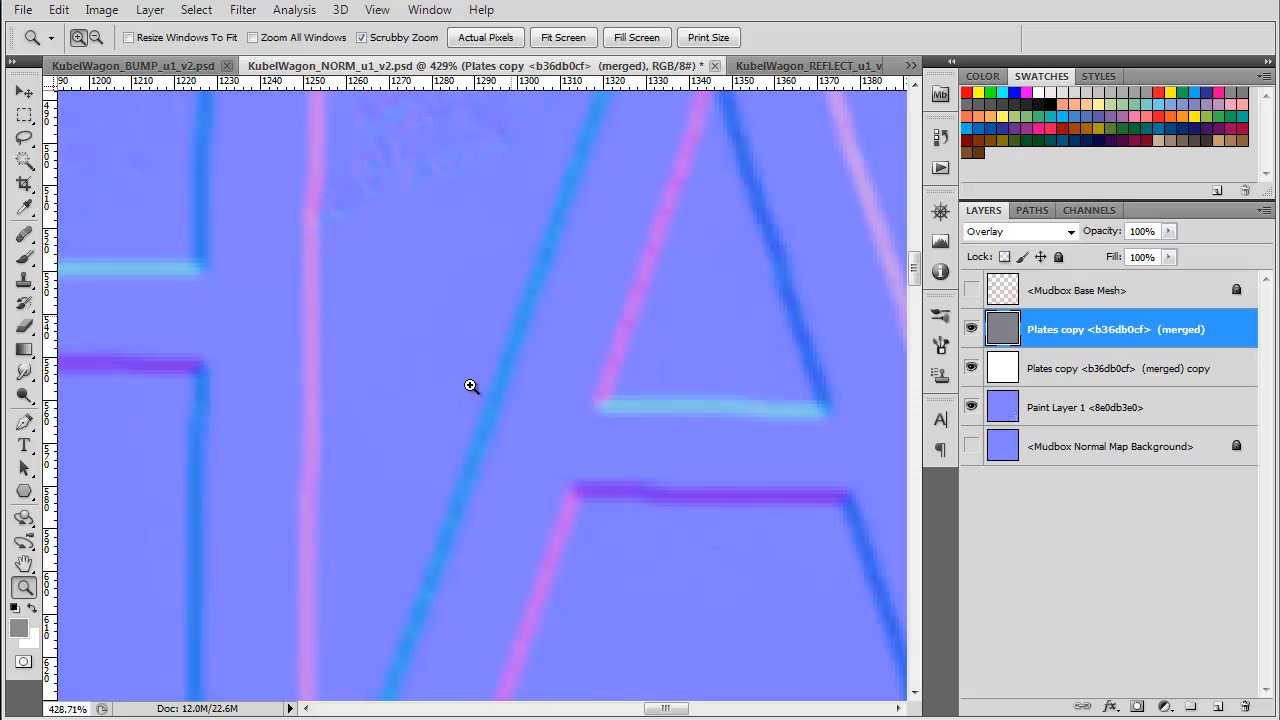
key(ctrl+0)
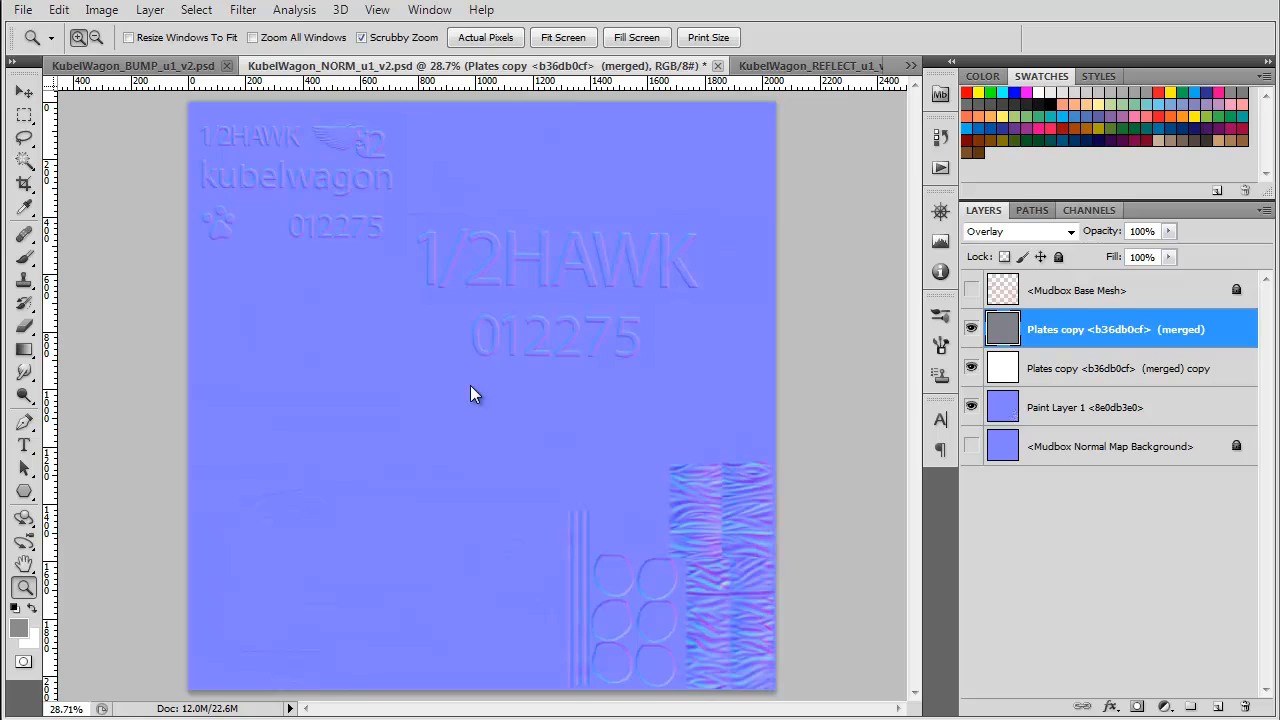
- Return the upper merged layer to Normal blending and inspect its gray Blue channel, then the composite
click(1089, 210)
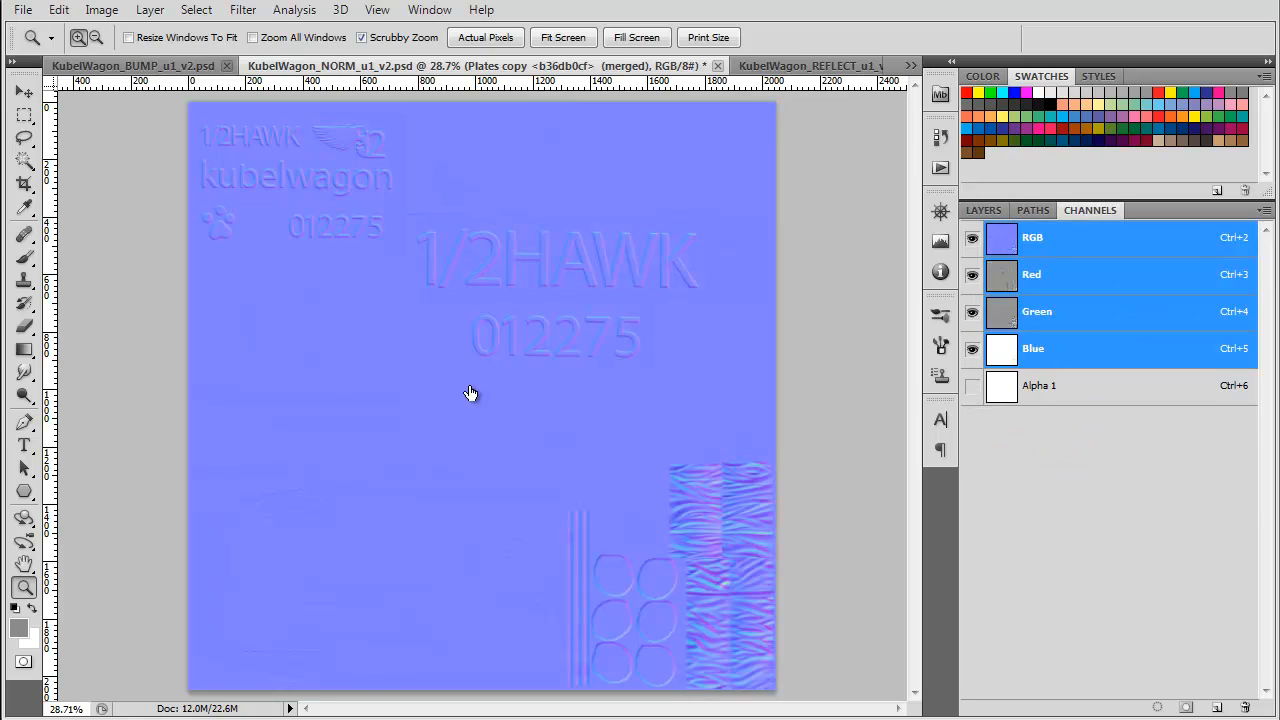
click(1033, 210)
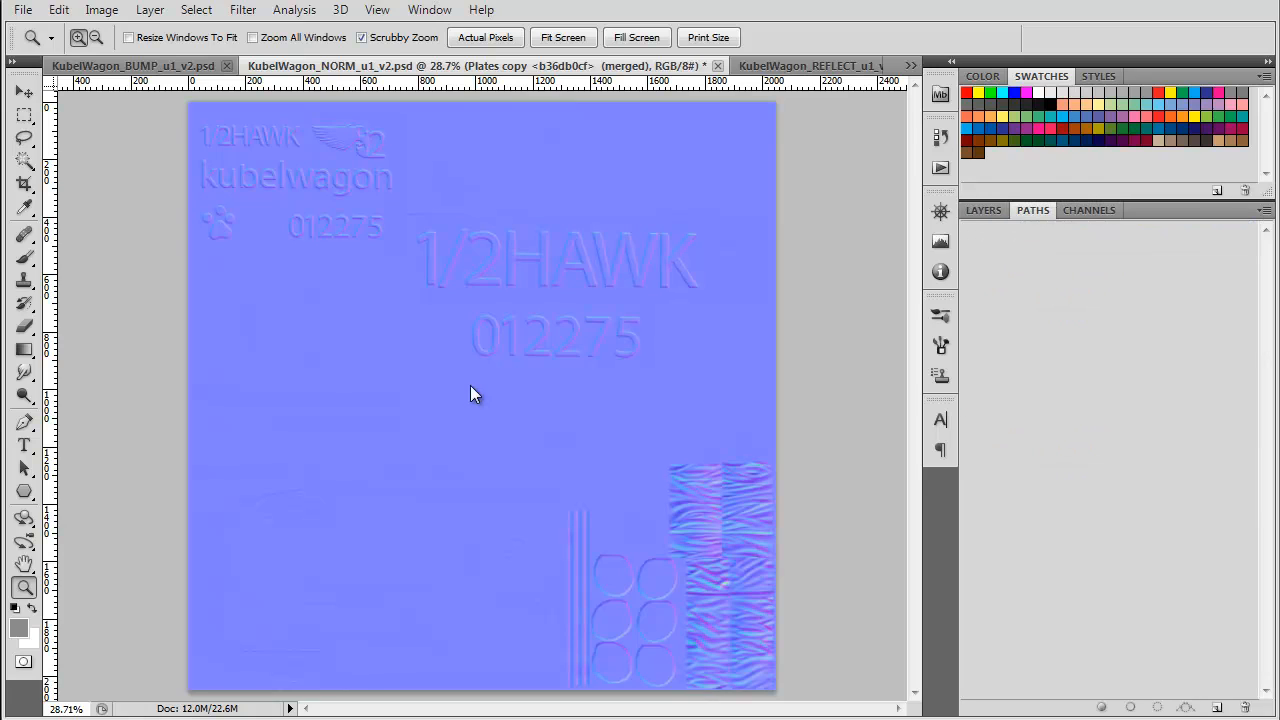
key(F7)
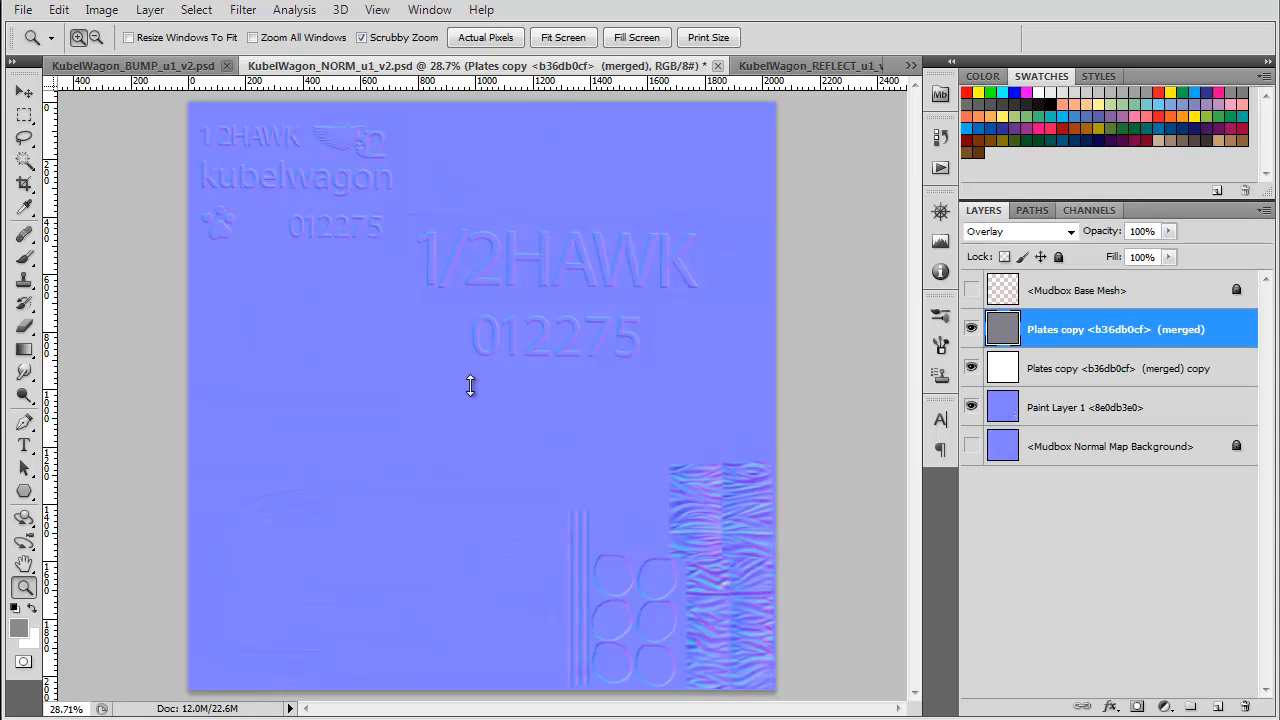
click(1070, 232)
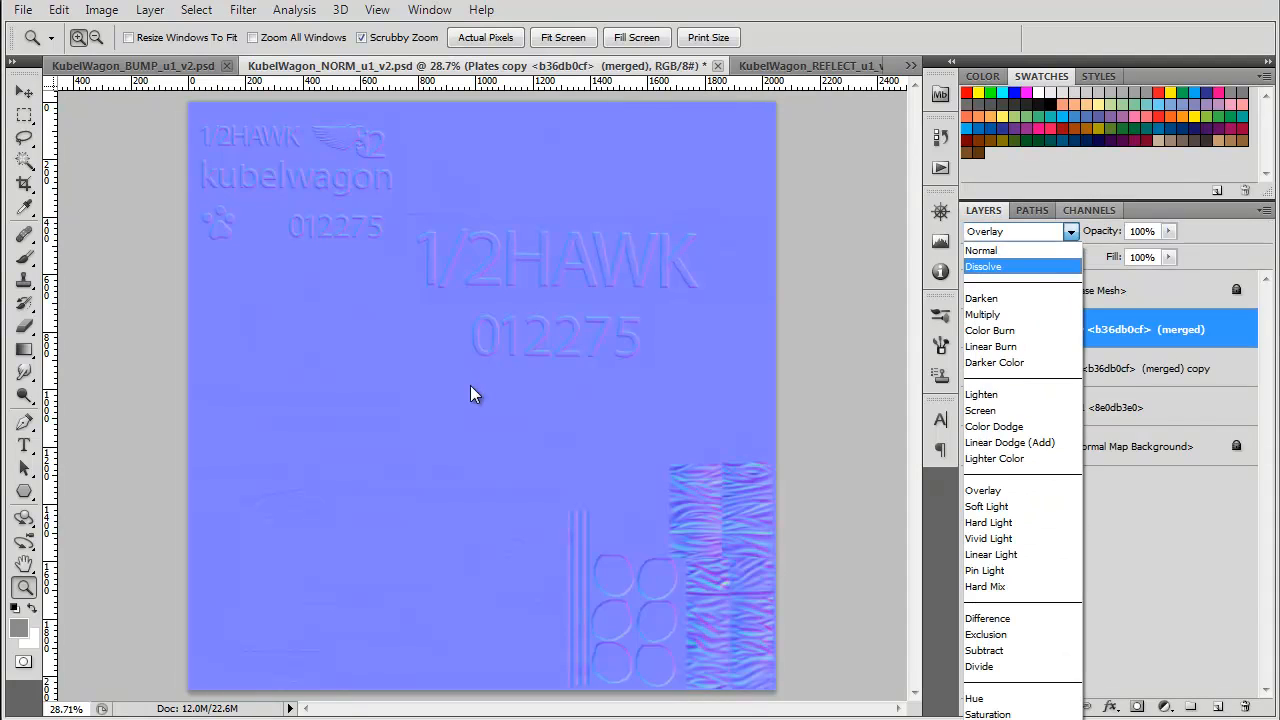
click(982, 251)
click(1089, 210)
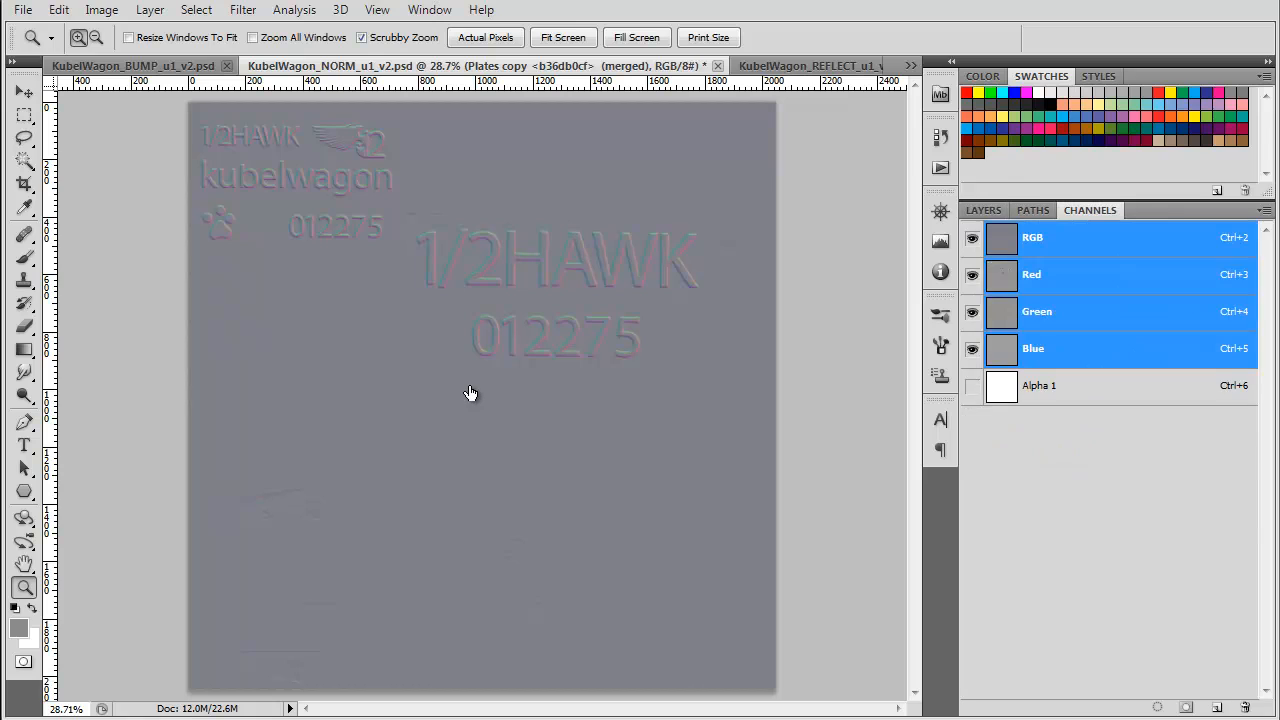
key(ctrl+5)
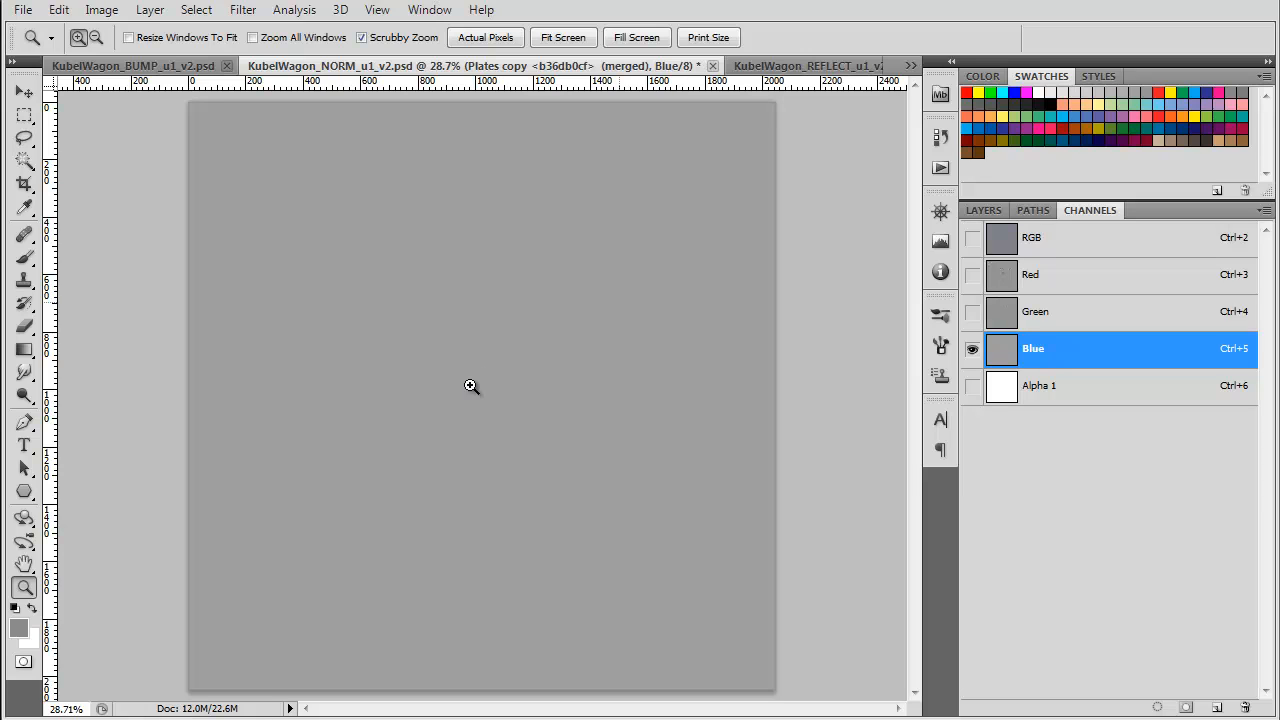
key(grave)
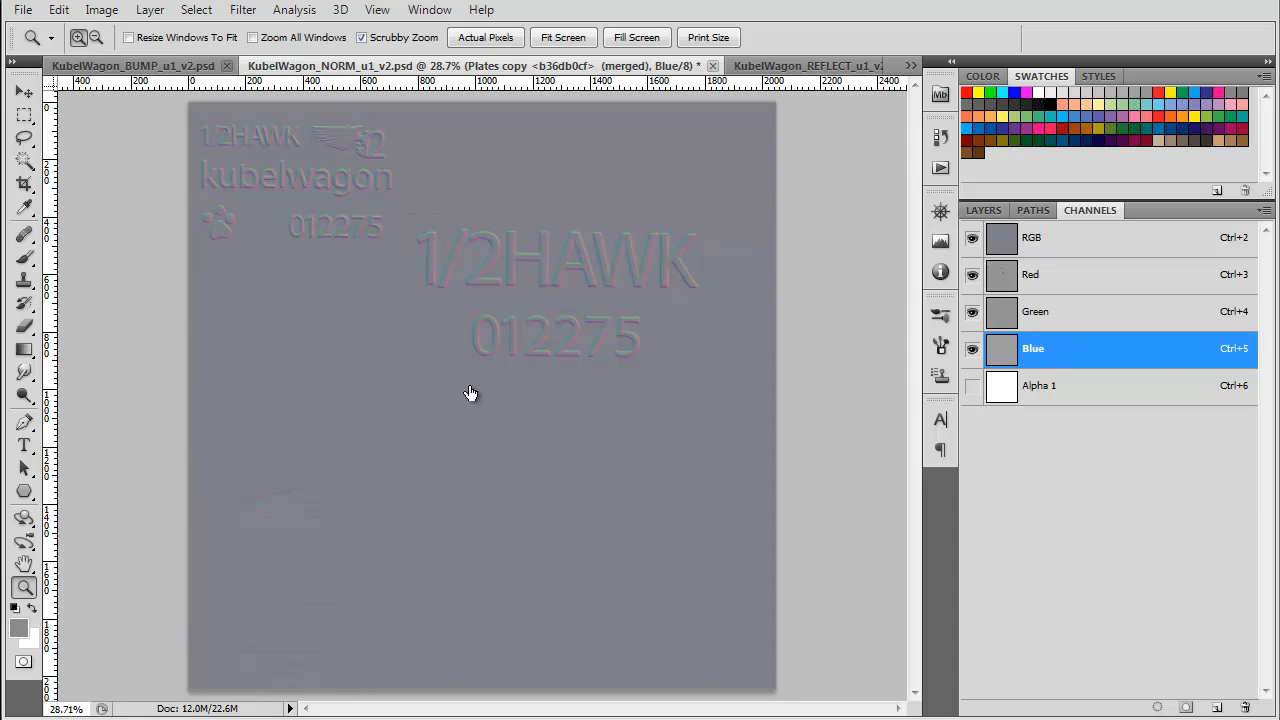
key(F7)
key(alt+bracketleft)
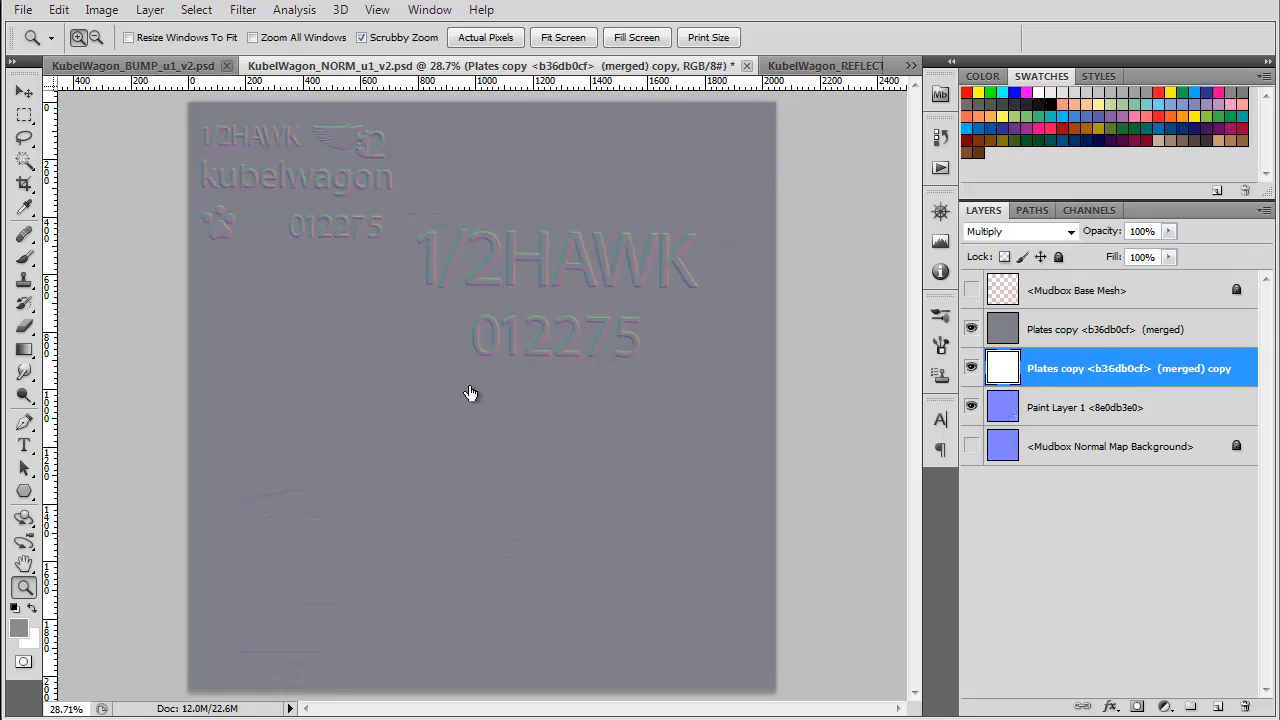
- Reselect the upper merged Plates layer and set its blend mode to Overlay
key(alt+bracketright)
key(alt+Down)
key(Down)
key(Down)
key(Down)
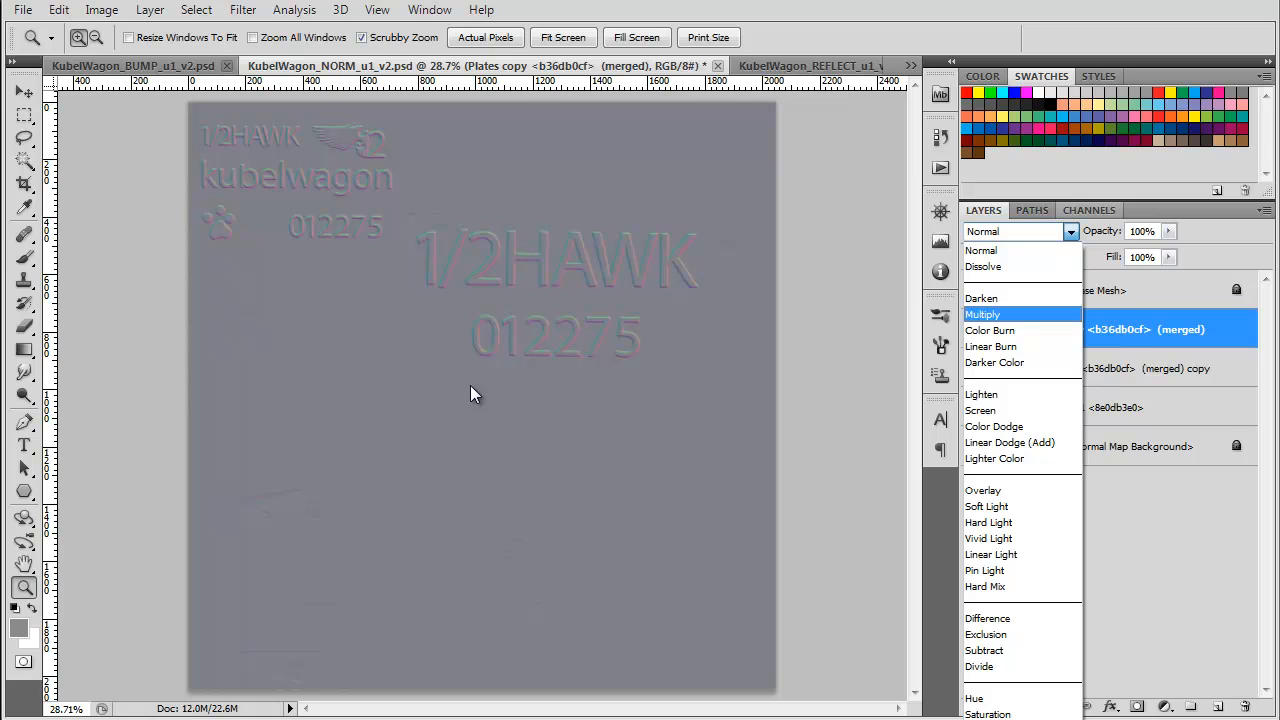
key(Down)
key(Down)
key(Down)
key(Down)
key(Down)
key(Down)
key(Down)
key(Down)
key(Down)
key(Down)
key(Down)
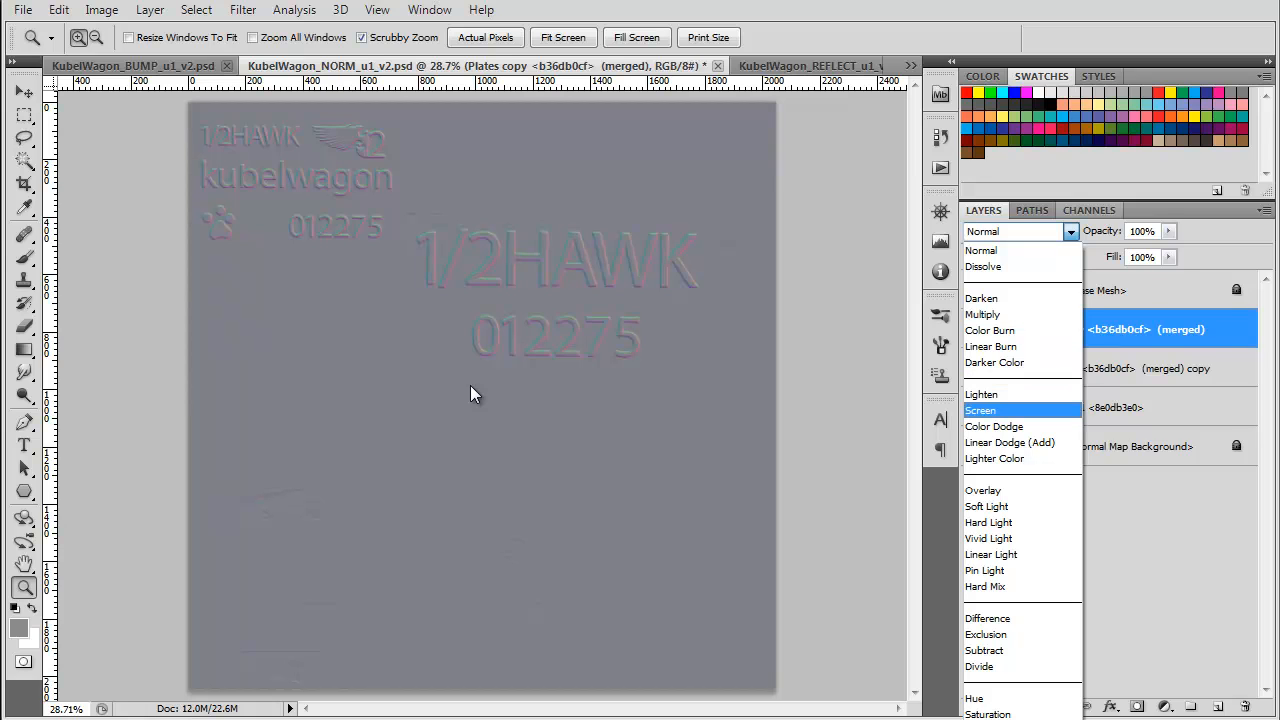
key(Up)
key(Up)
key(Return)
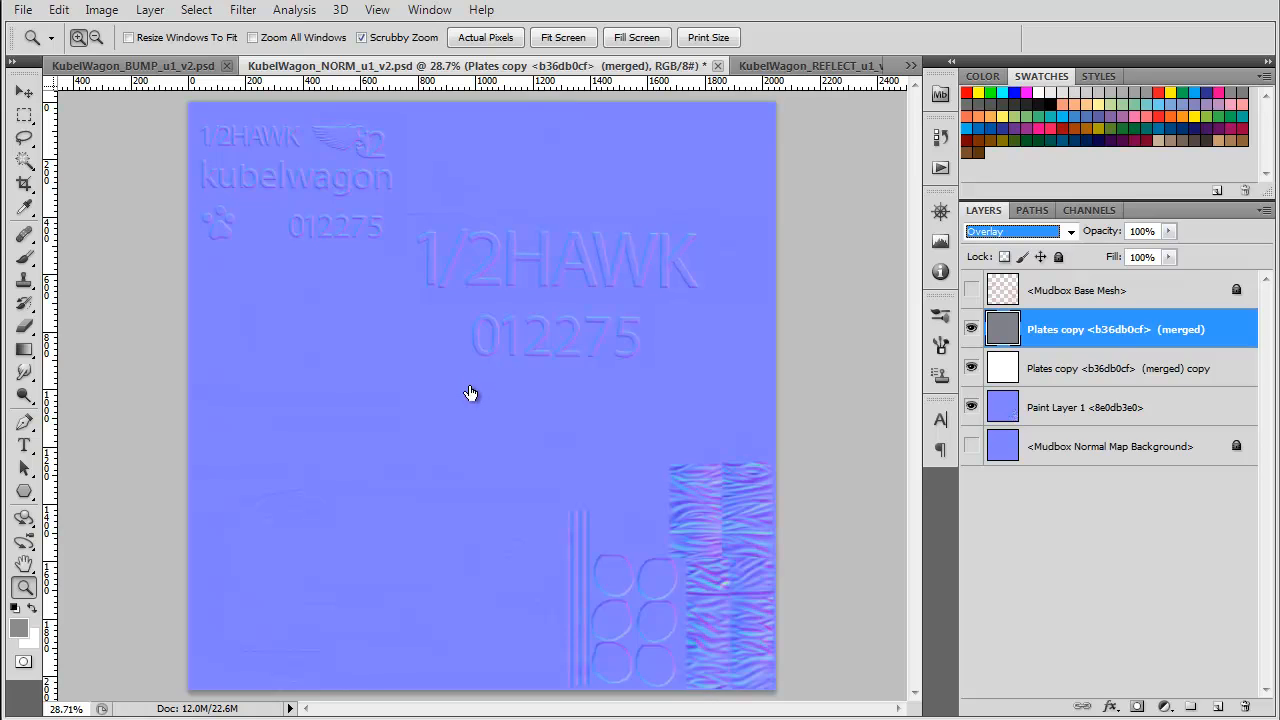
- Compare the combined normal map with the overlay layer and the multiplied copy each hidden and shown
key(alt+bracketleft)
click(971, 329)
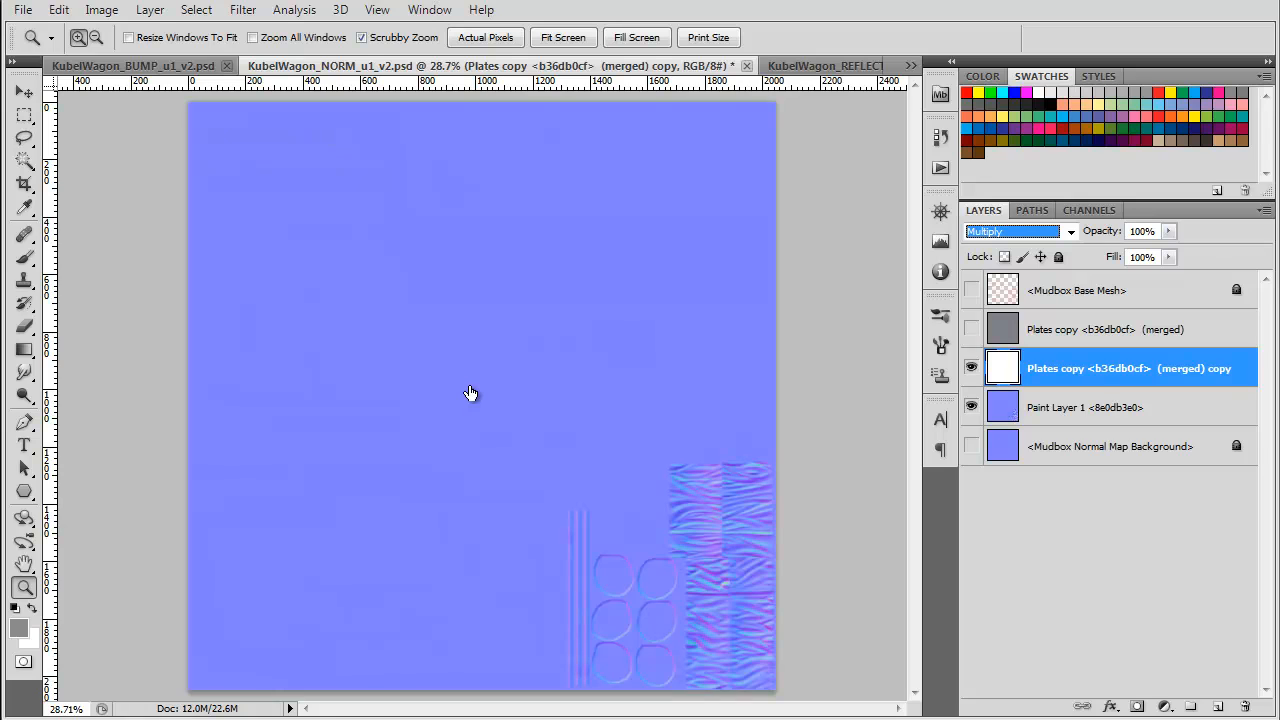
click(971, 329)
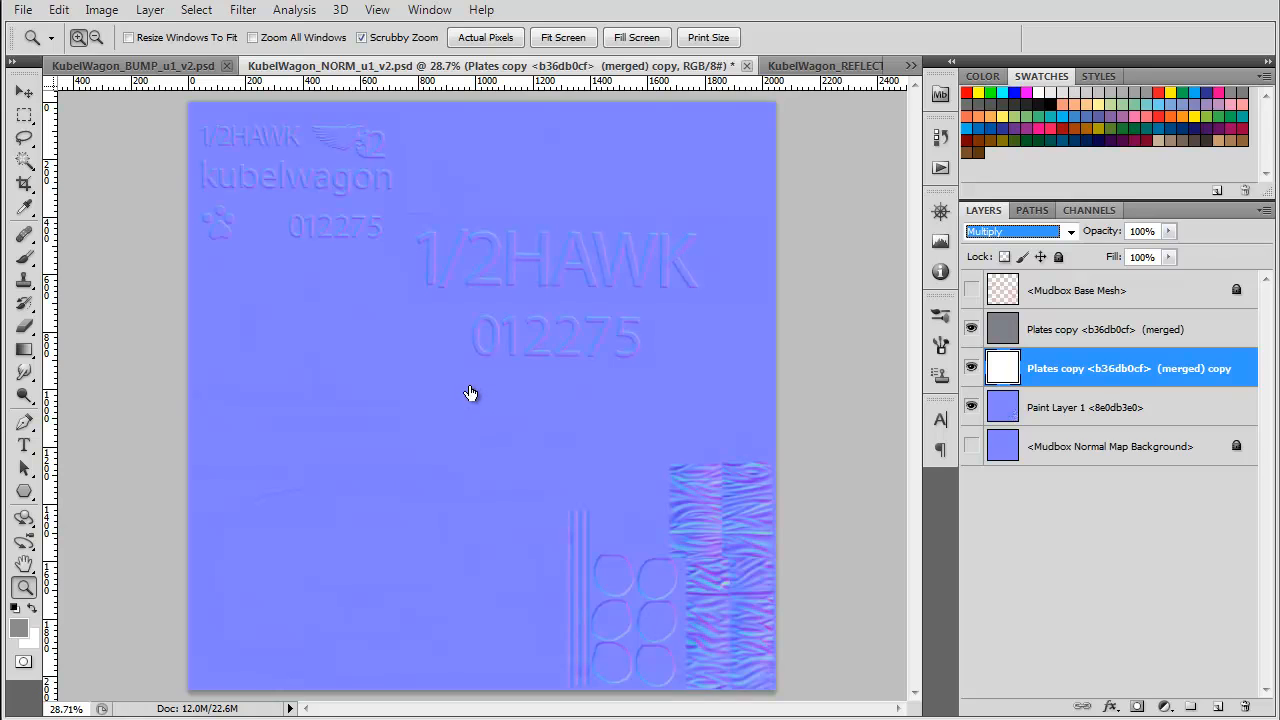
click(971, 368)
click(971, 368)
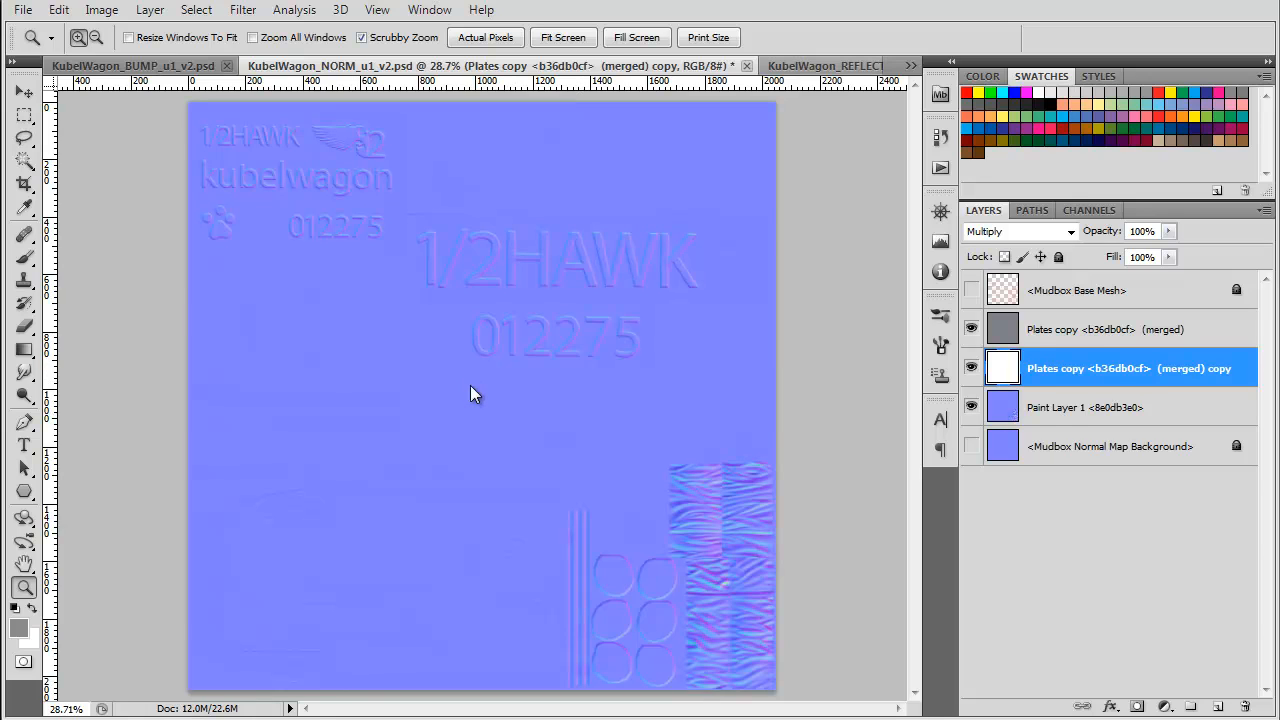
- In KubelWagon_REFLECT_u1_v2.psd, hide the Mudbox Base Mesh layer and fill the unlocked Reflection Mask Background with black
key(ctrl+Tab)
click(971, 289)
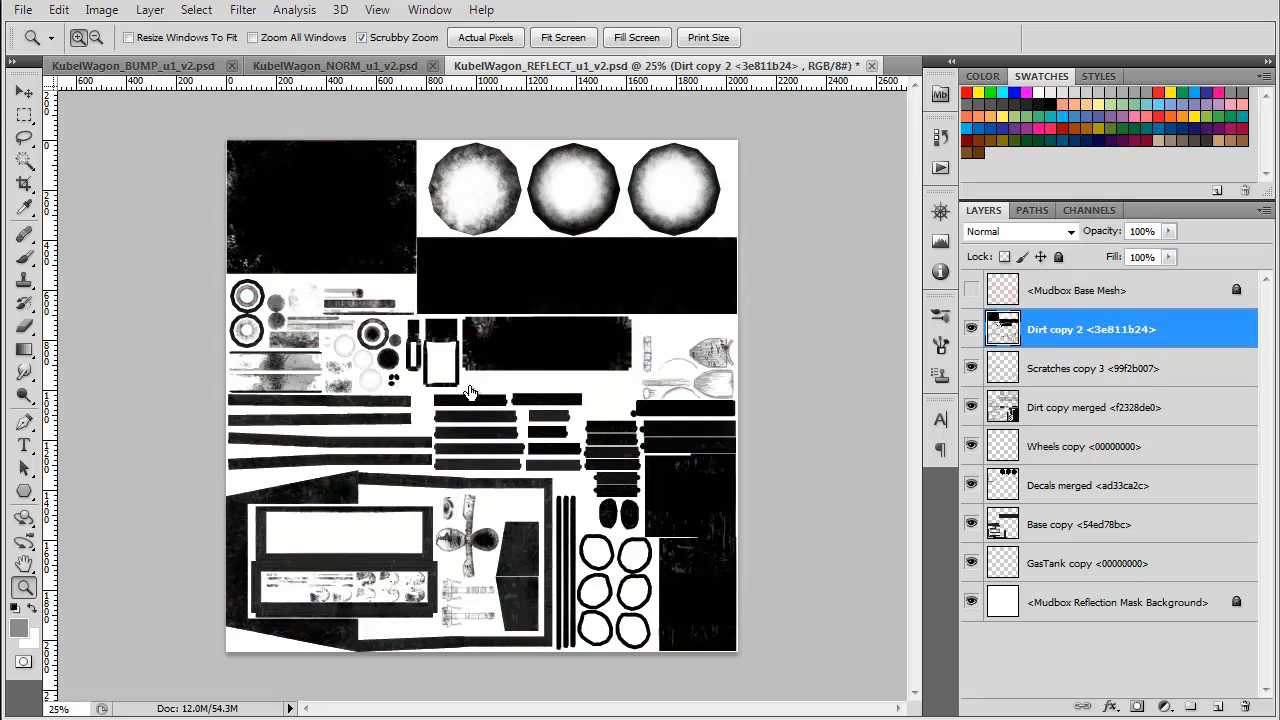
key(alt+comma)
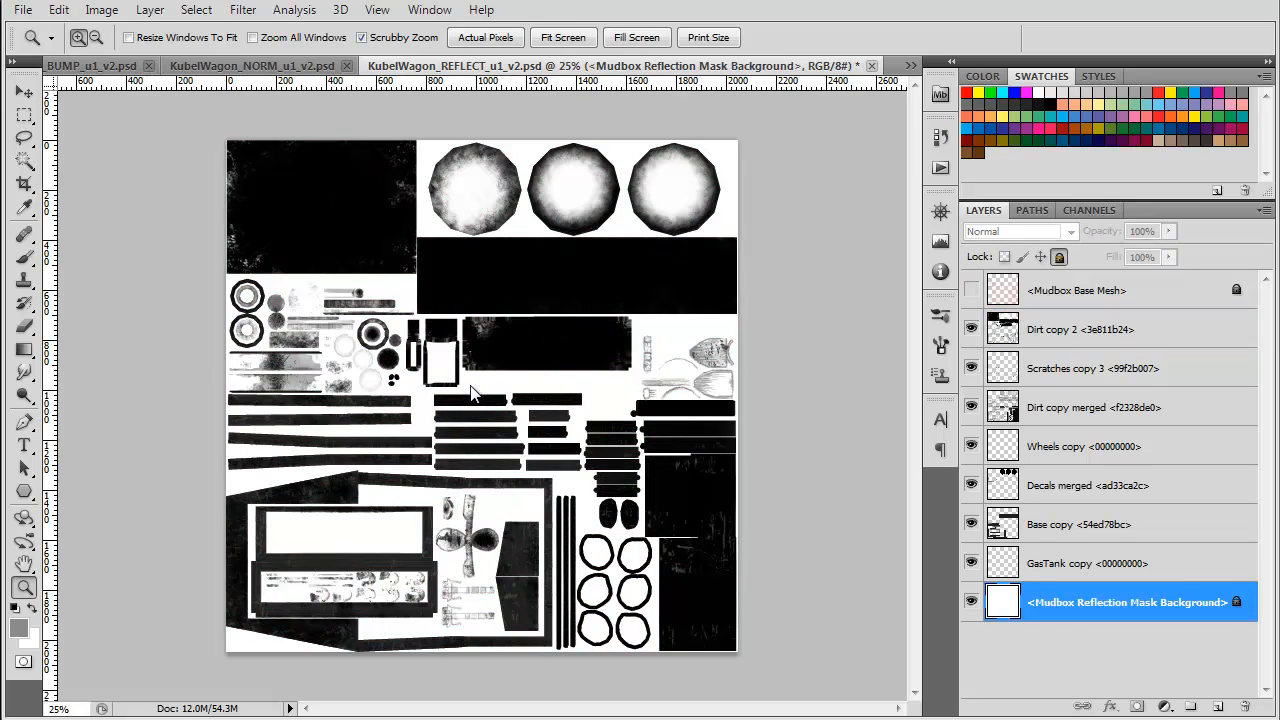
key(ctrl+slash)
key(d)
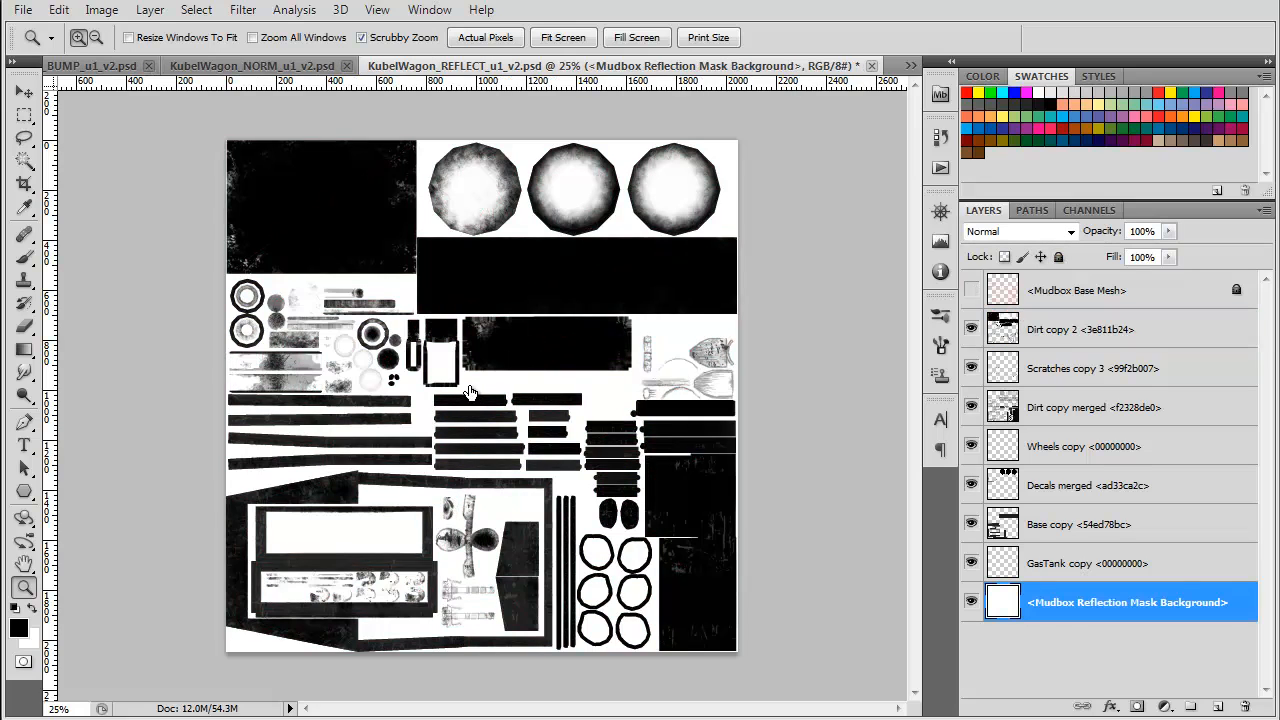
key(alt+BackSpace)
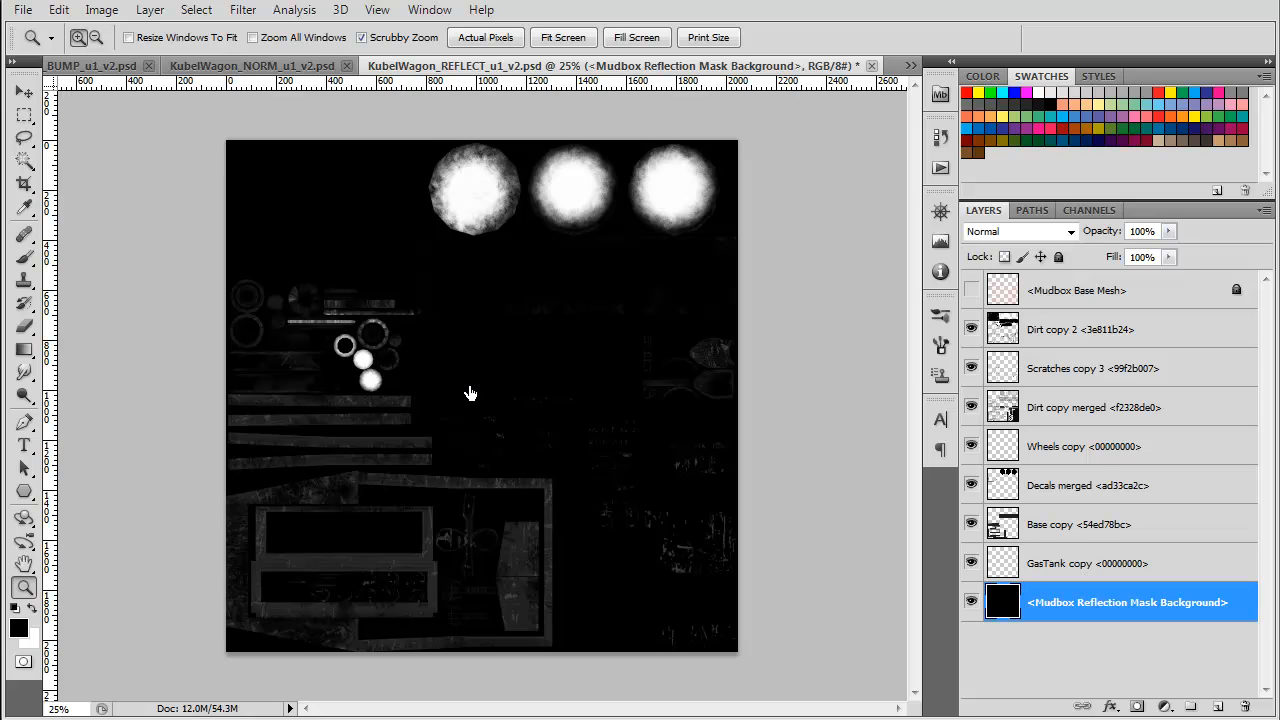
- Load the reflection mask's composite luminosity as a selection and transfer that selection outline to KubelWagon_NORM_u1_v2.psd
click(1089, 210)
key(ctrl+alt+2)
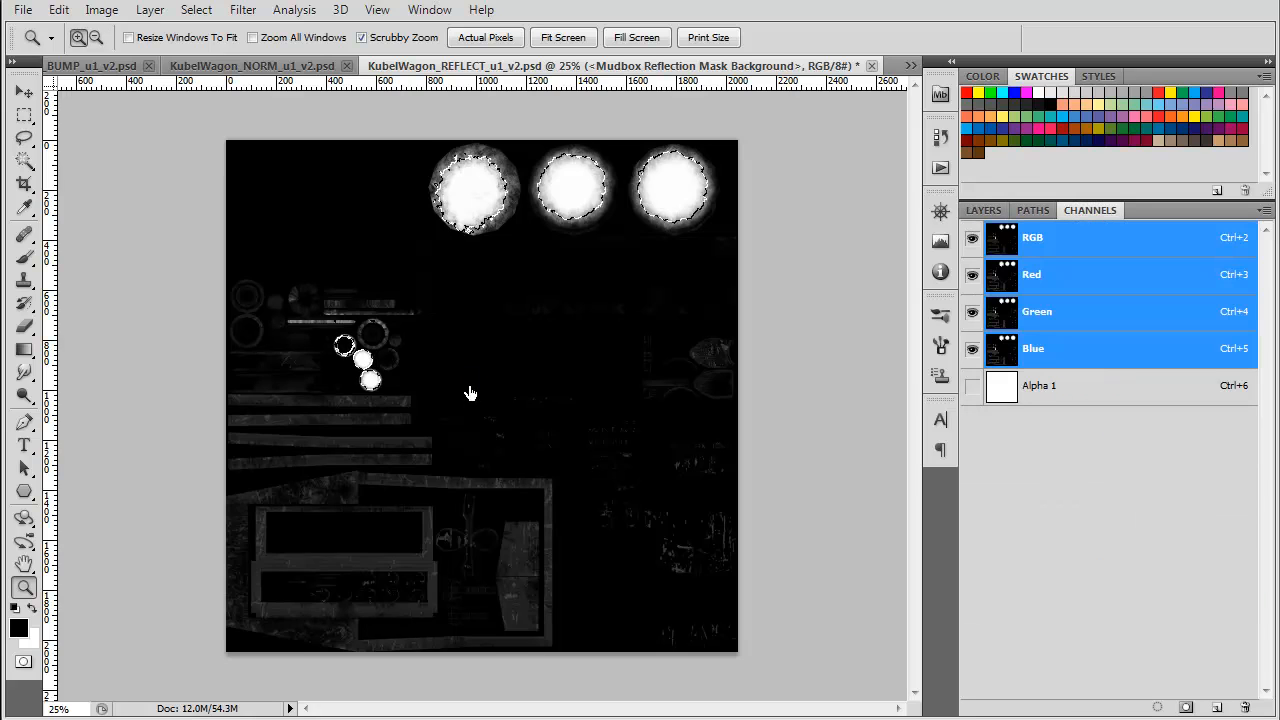
key(m)
mouse_move(476, 181)
mouse_down()
mouse_move(226, 67)
mouse_move(468, 388)
mouse_up()
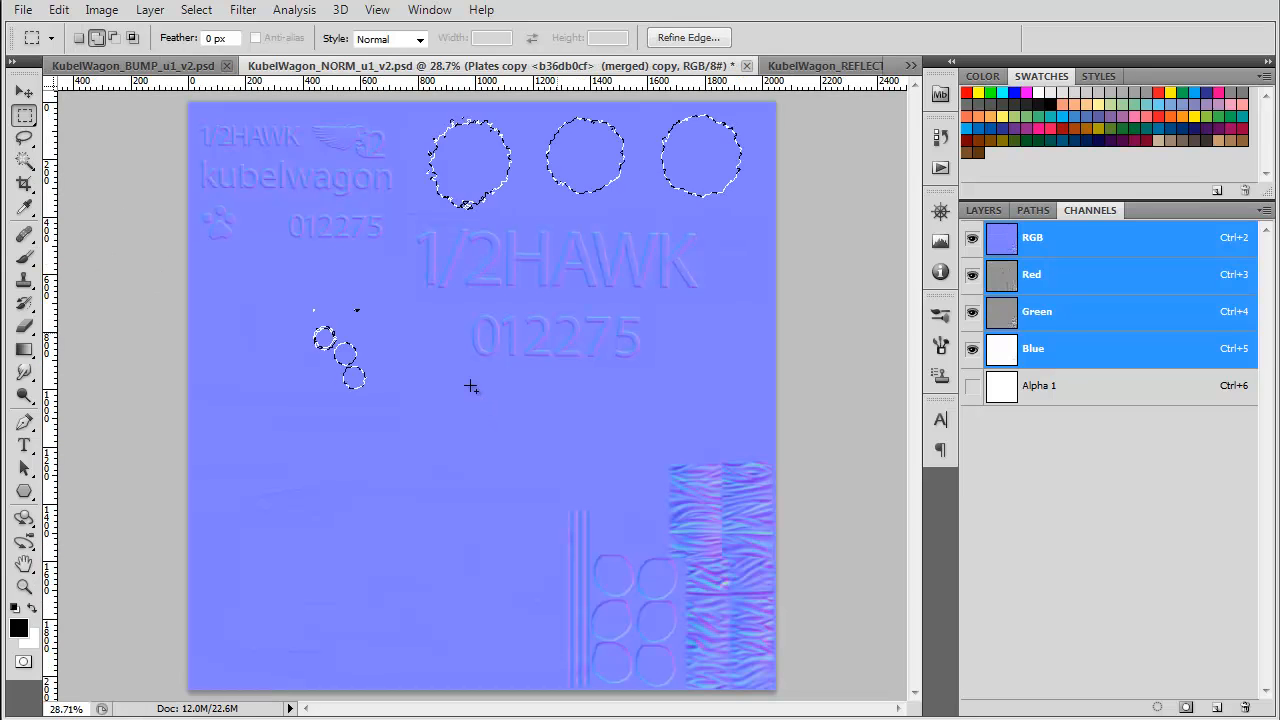
- Replace the white Alpha 1 channel in the normal map with one saved from the reflection selection, and deselect
key(ctrl+6)
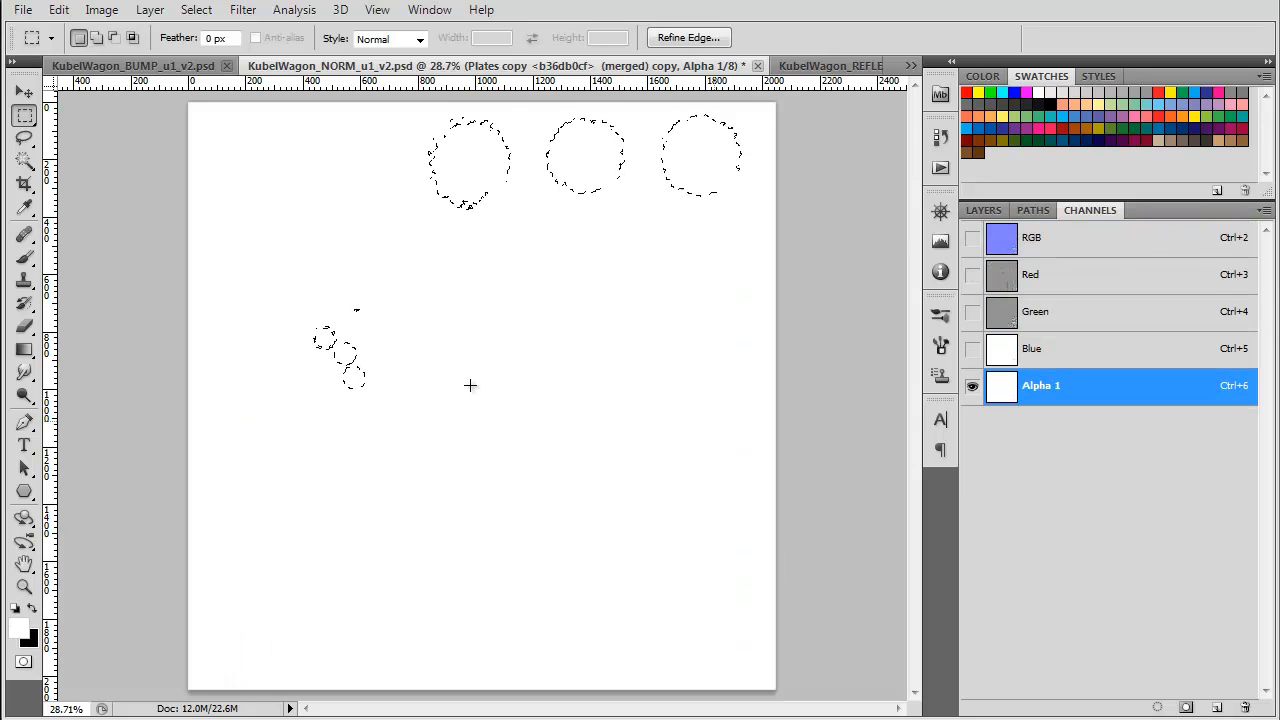
drag(1100, 386, 1245, 707)
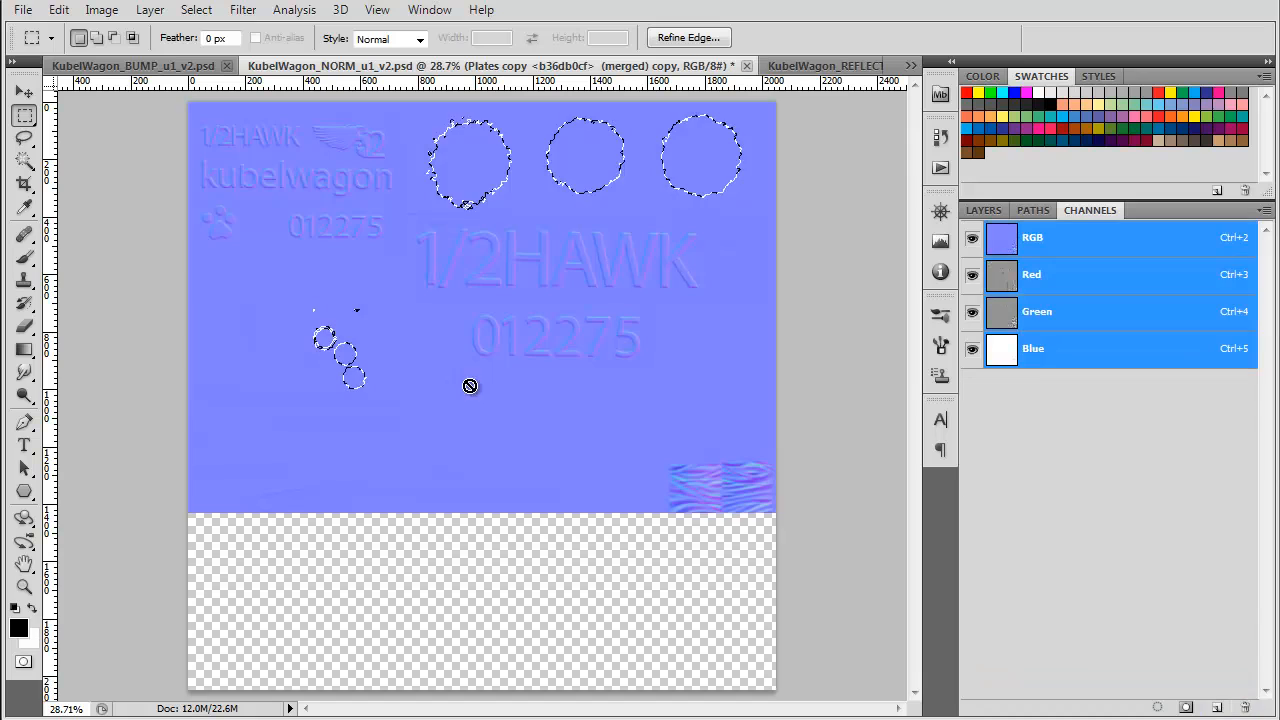
click(1186, 707)
key(ctrl+6)
key(x)
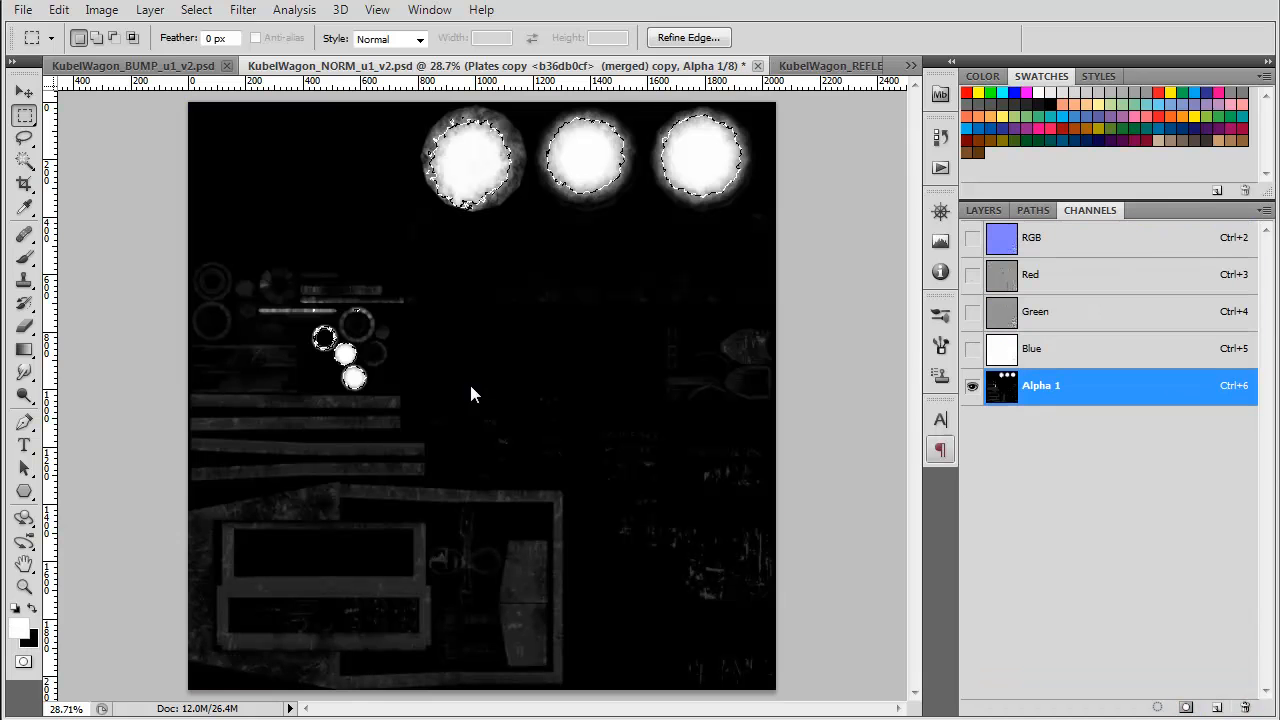
key(ctrl+d)
- Clear the selection in KubelWagon_REFLECT_u1_v2.psd and compare its reflection image with the normal map's Alpha 1 channel
key(ctrl+Tab)
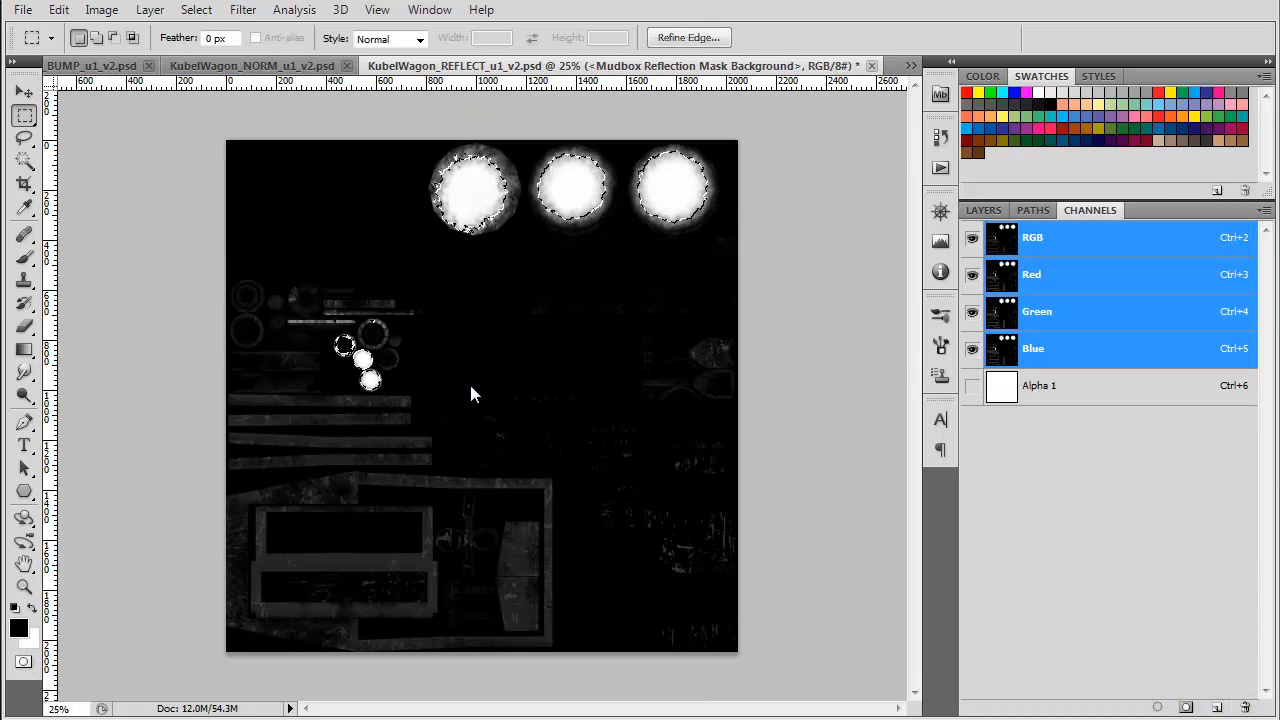
key(ctrl+alt+2)
key(ctrl+d)
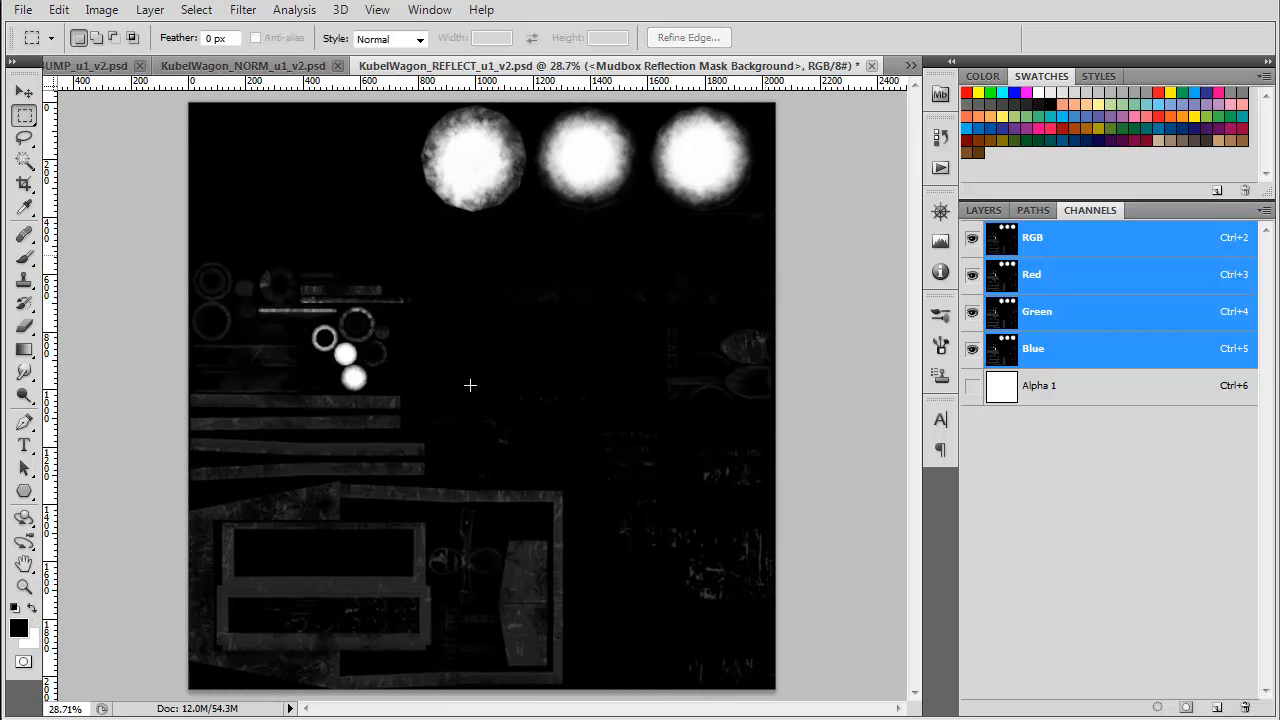
key(ctrl+shift+Tab)
key(x)
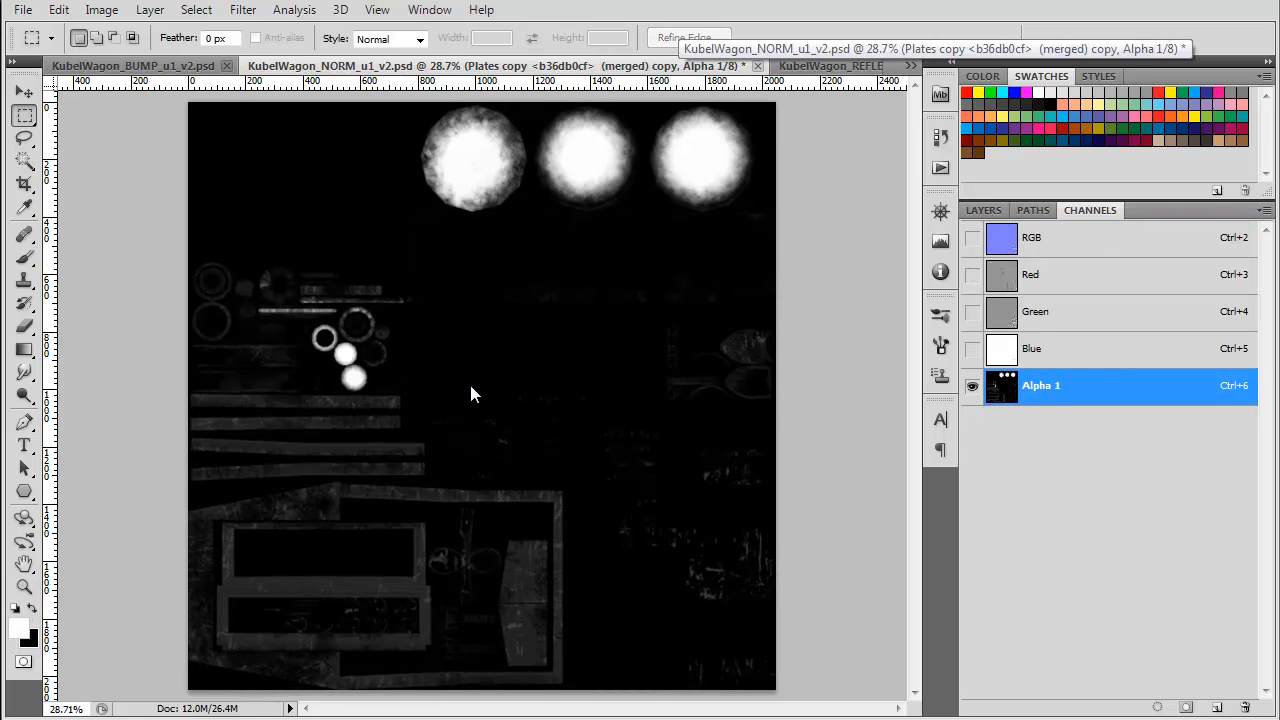
key(ctrl+Tab)
key(x)
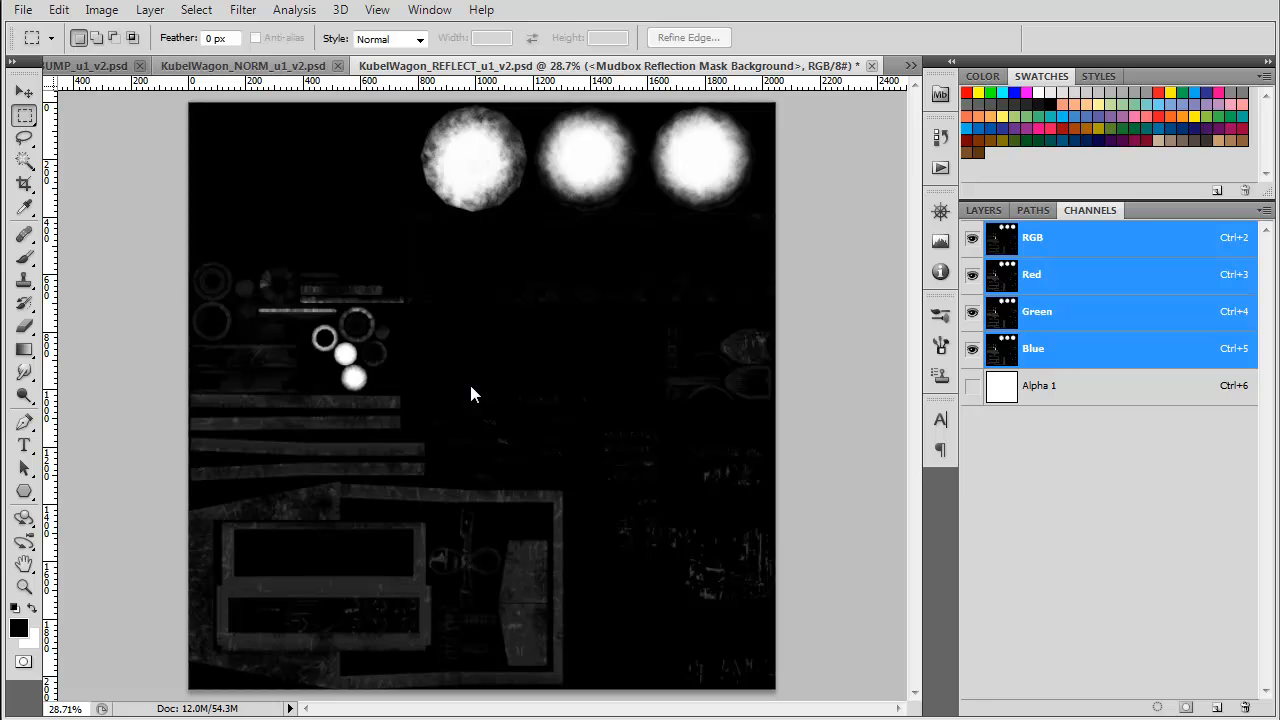
key(ctrl+shift+Tab)
key(x)
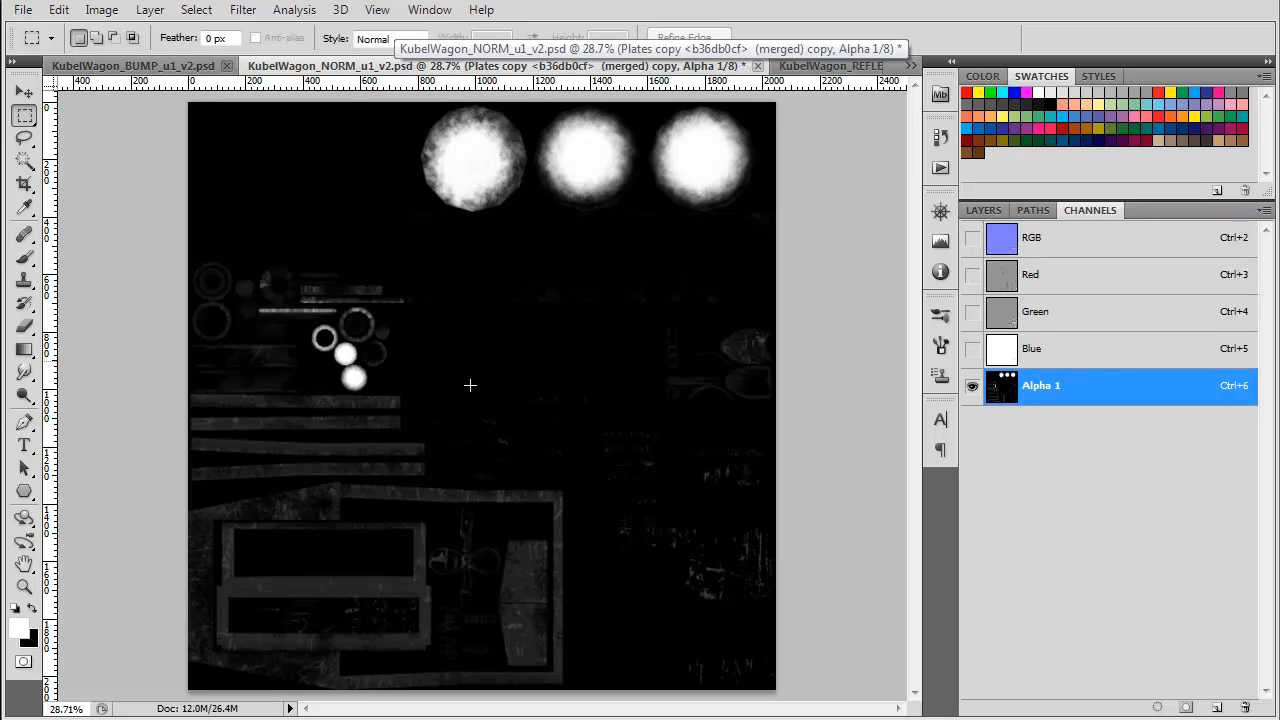
- Return to the RGB composite and save the normal map with its alpha channel as KubelWagon_NORM_u1_v2.tga in the KubelWagon_TEXTURES folder
key(ctrl+2)
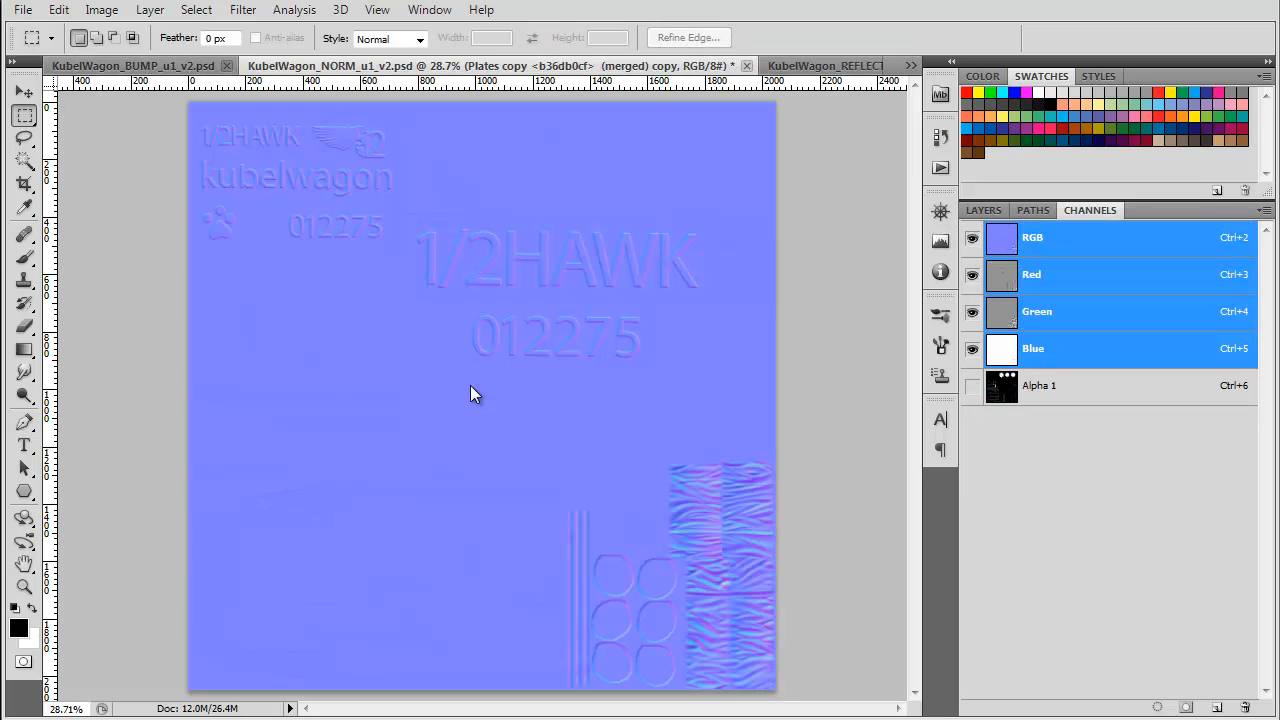
key(ctrl+shift+s)
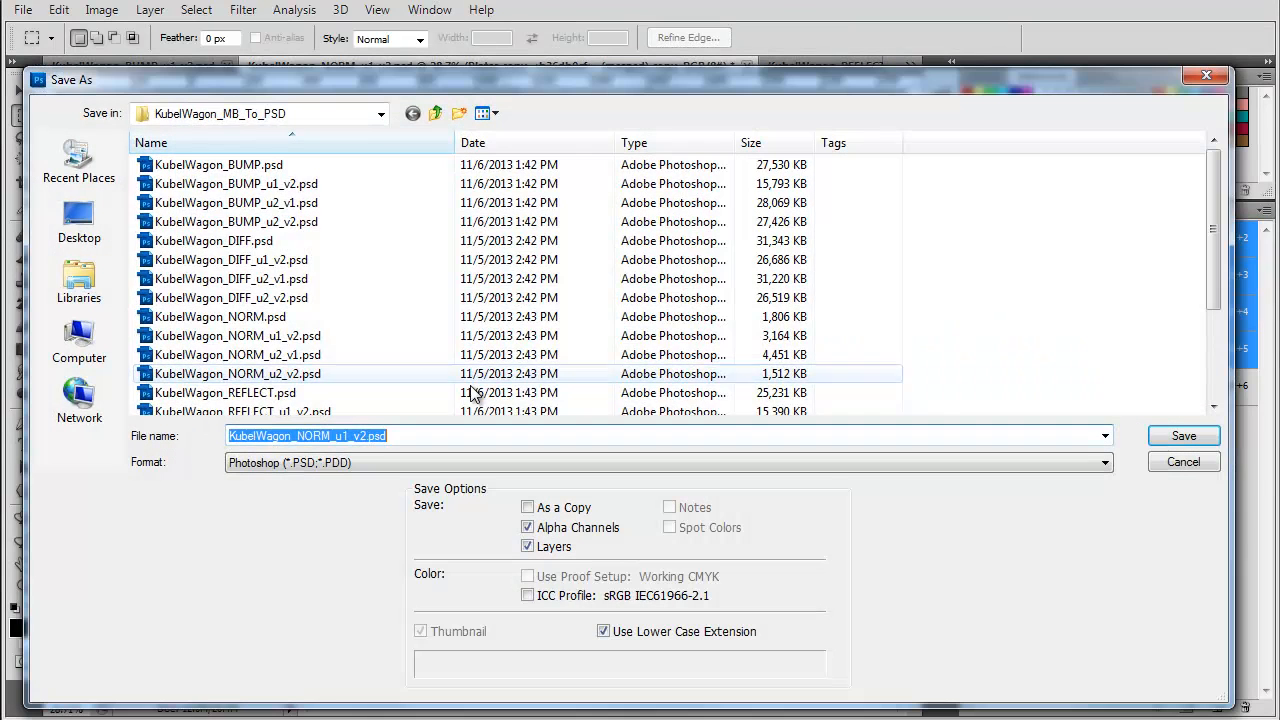
click(79, 161)
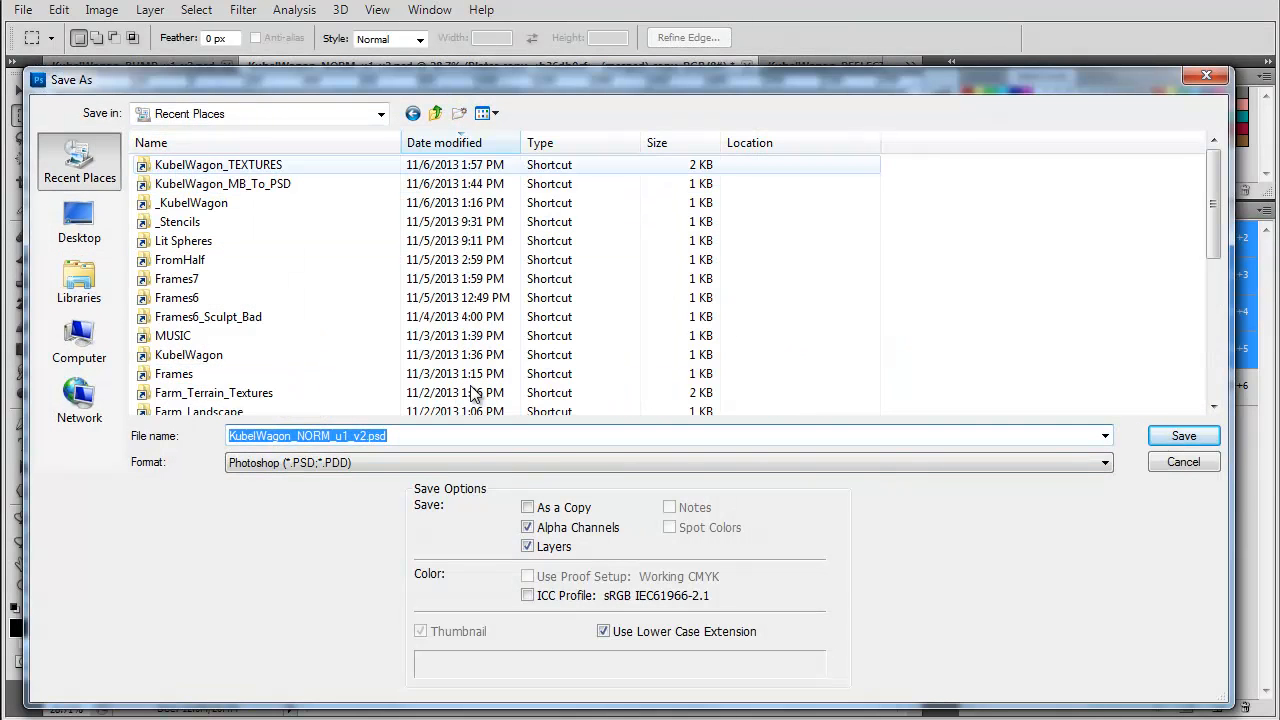
double_click(240, 165)
click(400, 463)
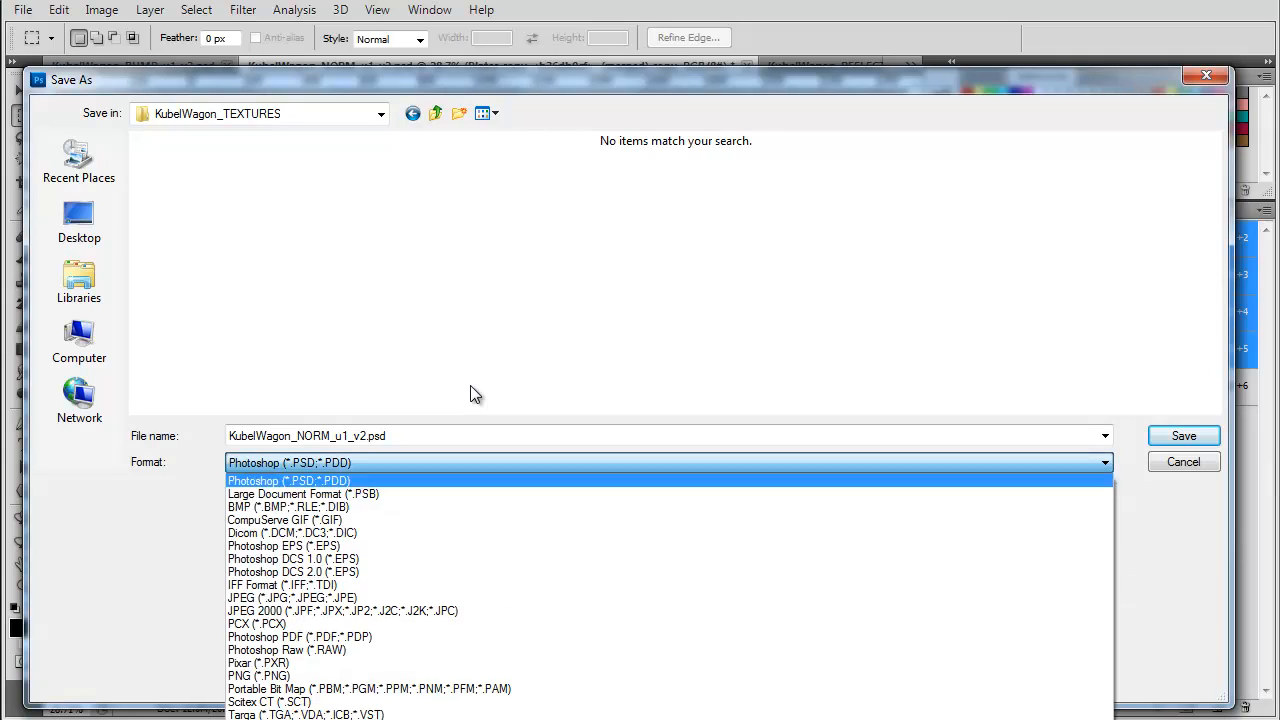
click(306, 714)
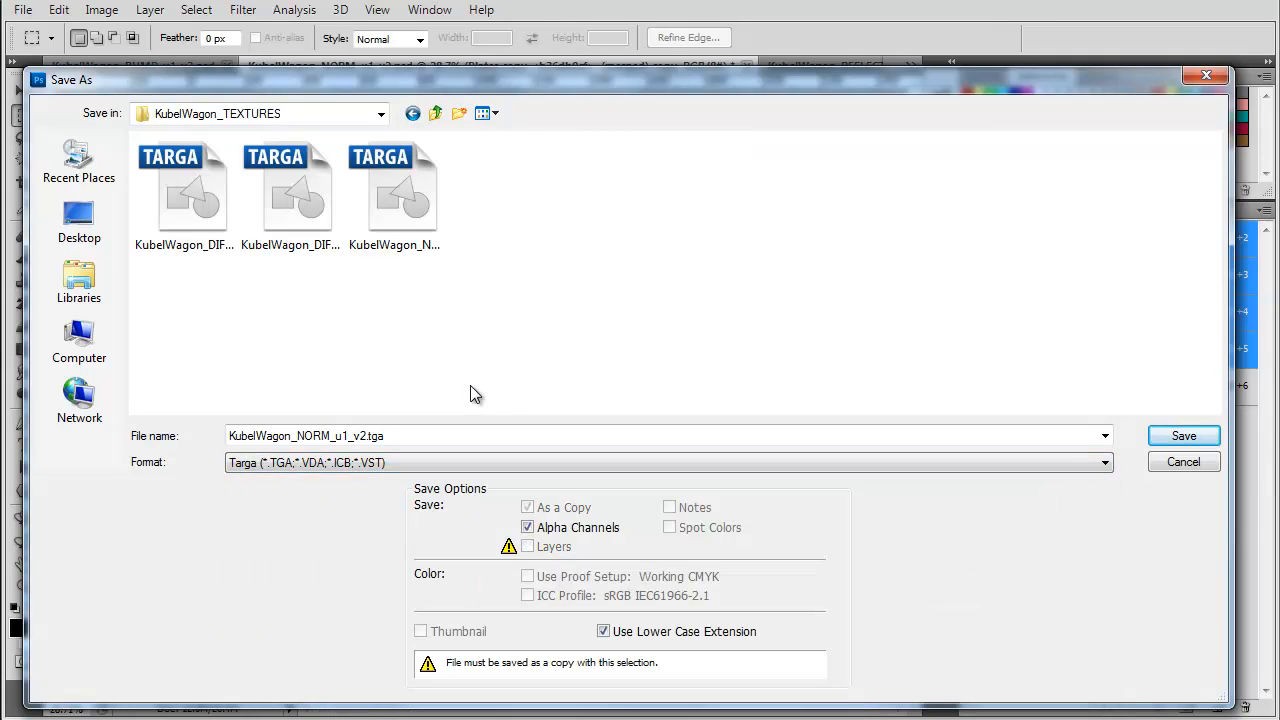
click(1184, 436)
click(1010, 286)
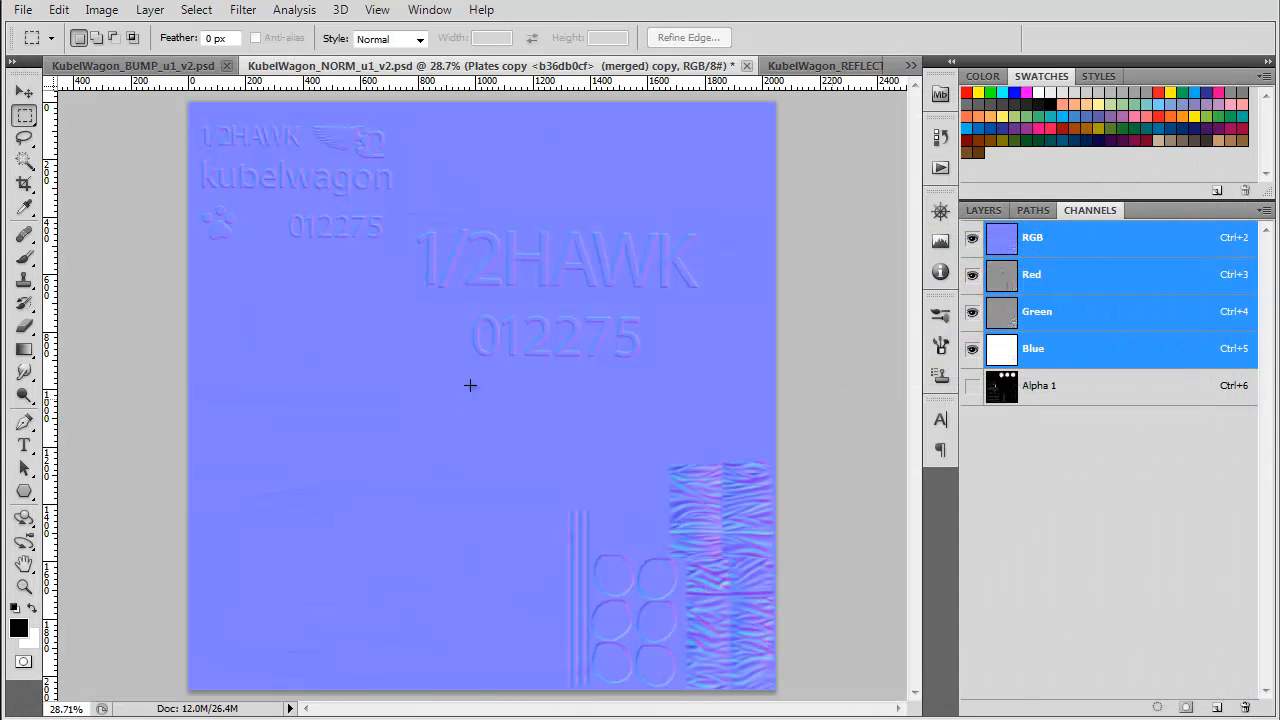
- Close the u1_v2 NORM, REFLECT and BUMP documents without saving changes
key(ctrl+w)
key(n)
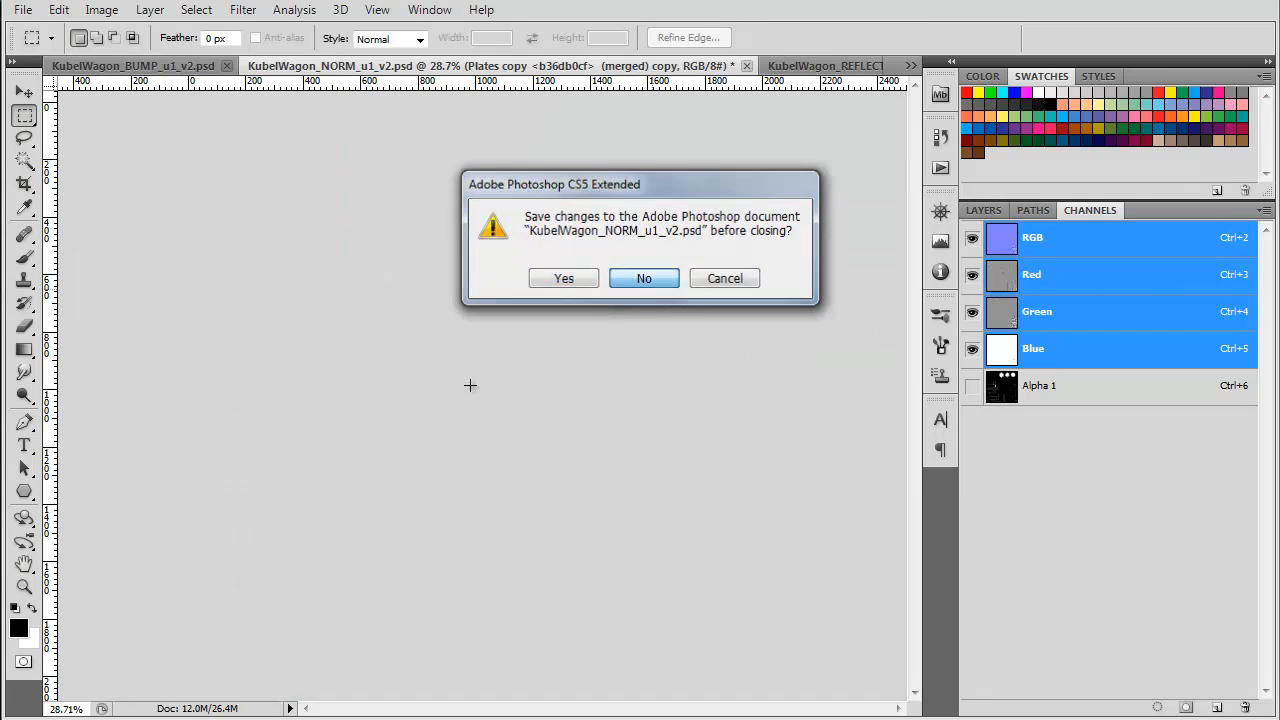
key(ctrl+w)
key(n)
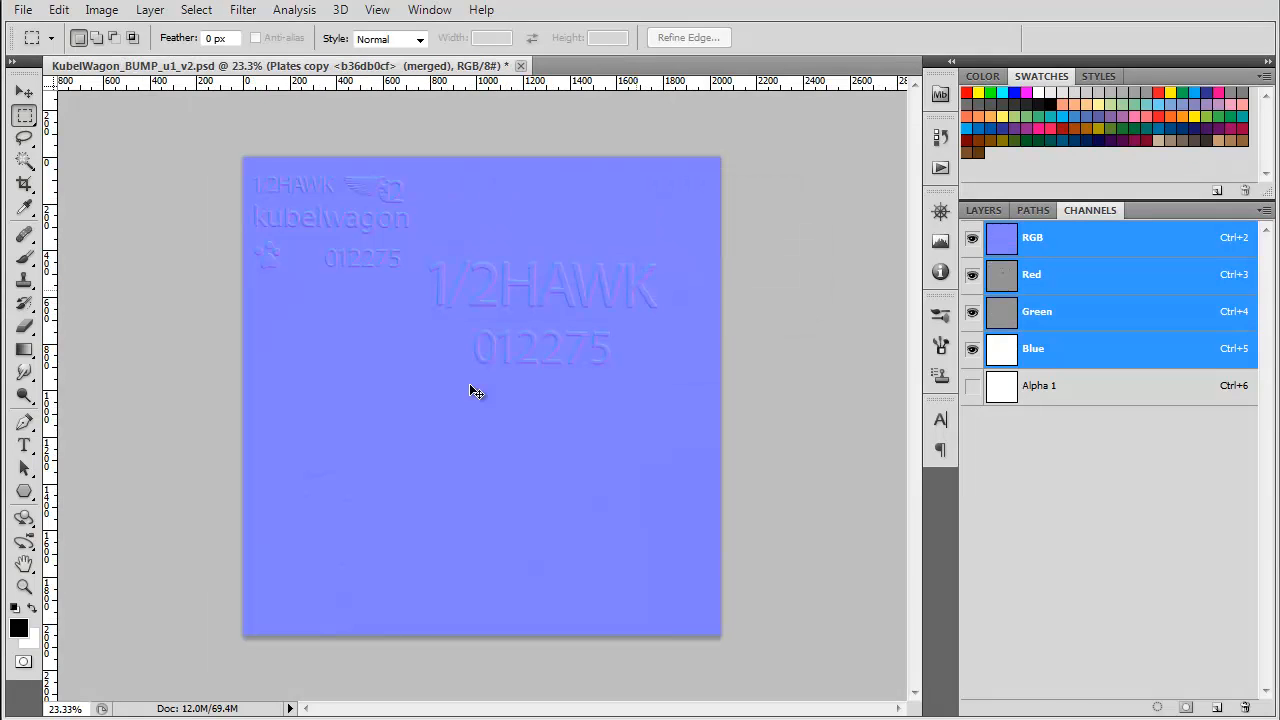
key(ctrl+w)
key(n)
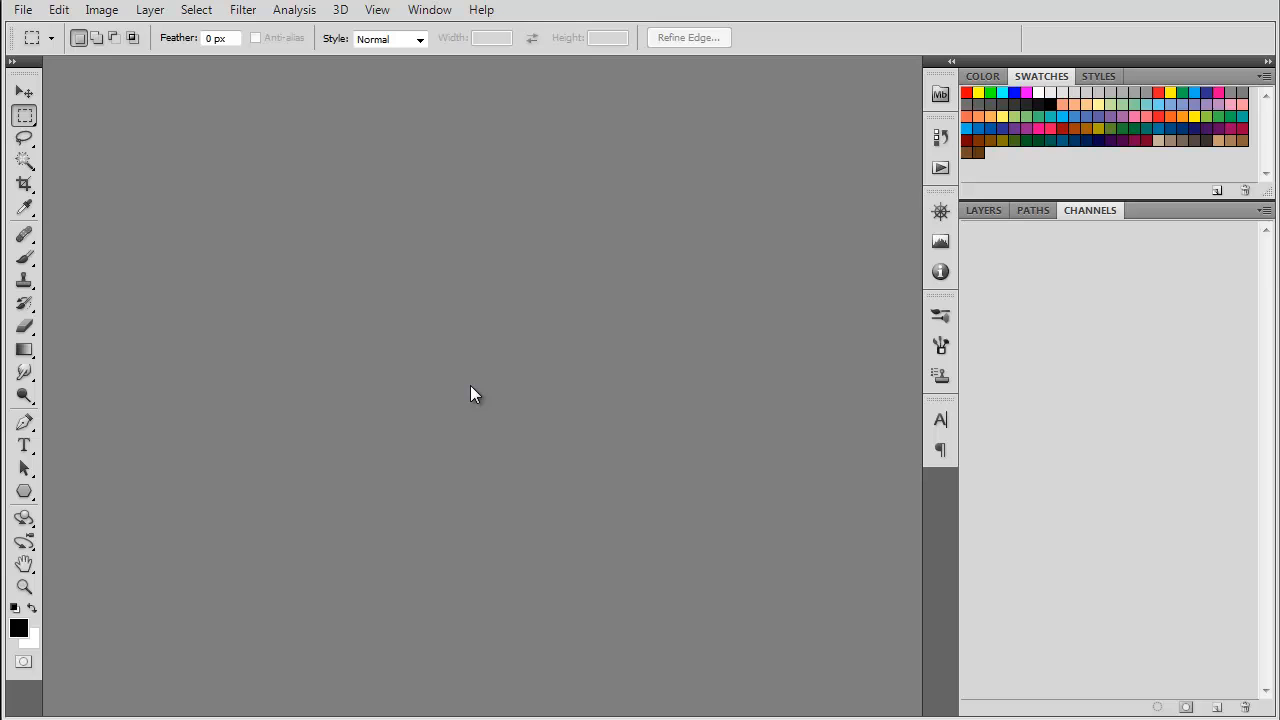
- Open the BUMP, DIFF, NORM, REFLECT and SPEC u2_v1 PSD files together from the KubelWagon_MB_To_PSD folder
key(ctrl+o)
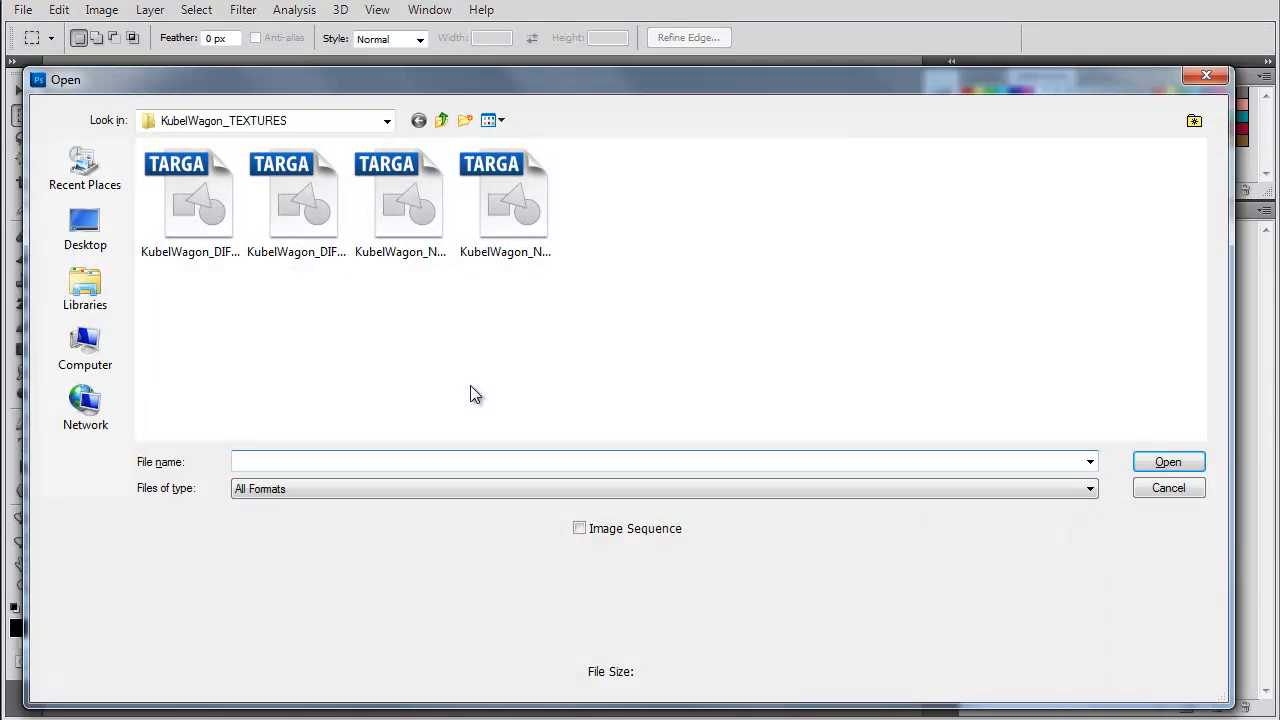
click(85, 168)
double_click(280, 190)
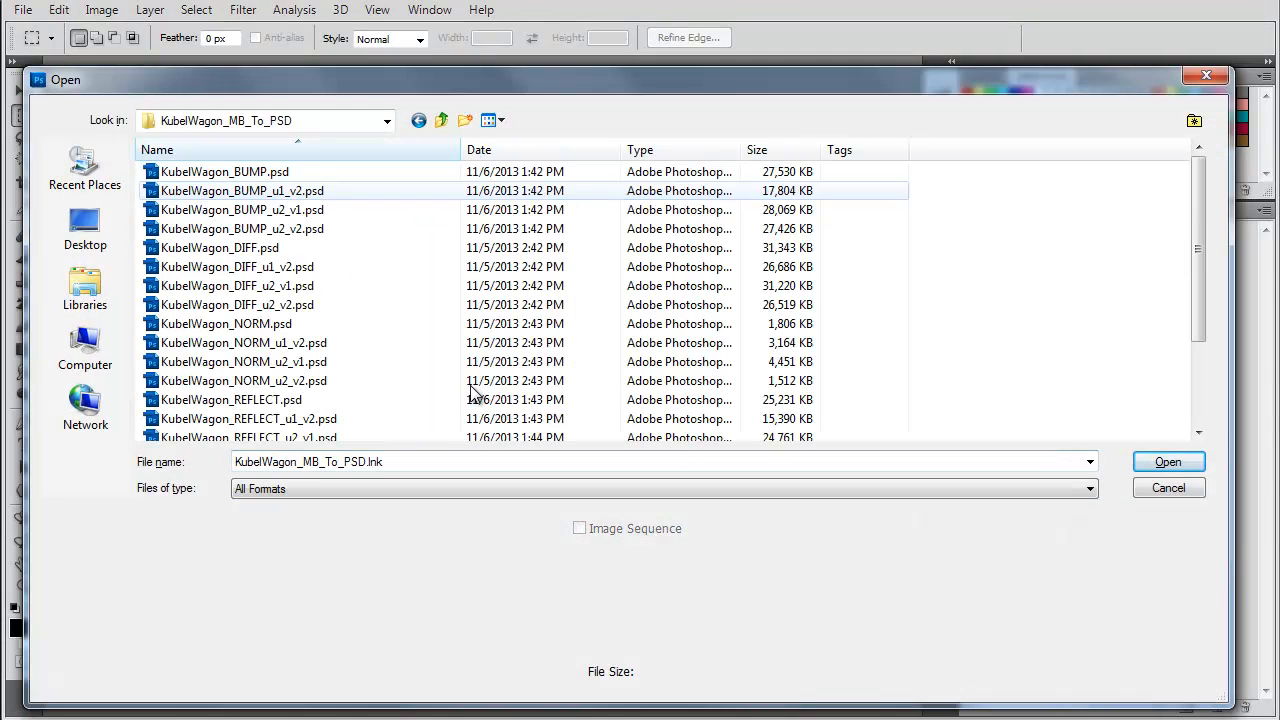
click(242, 209)
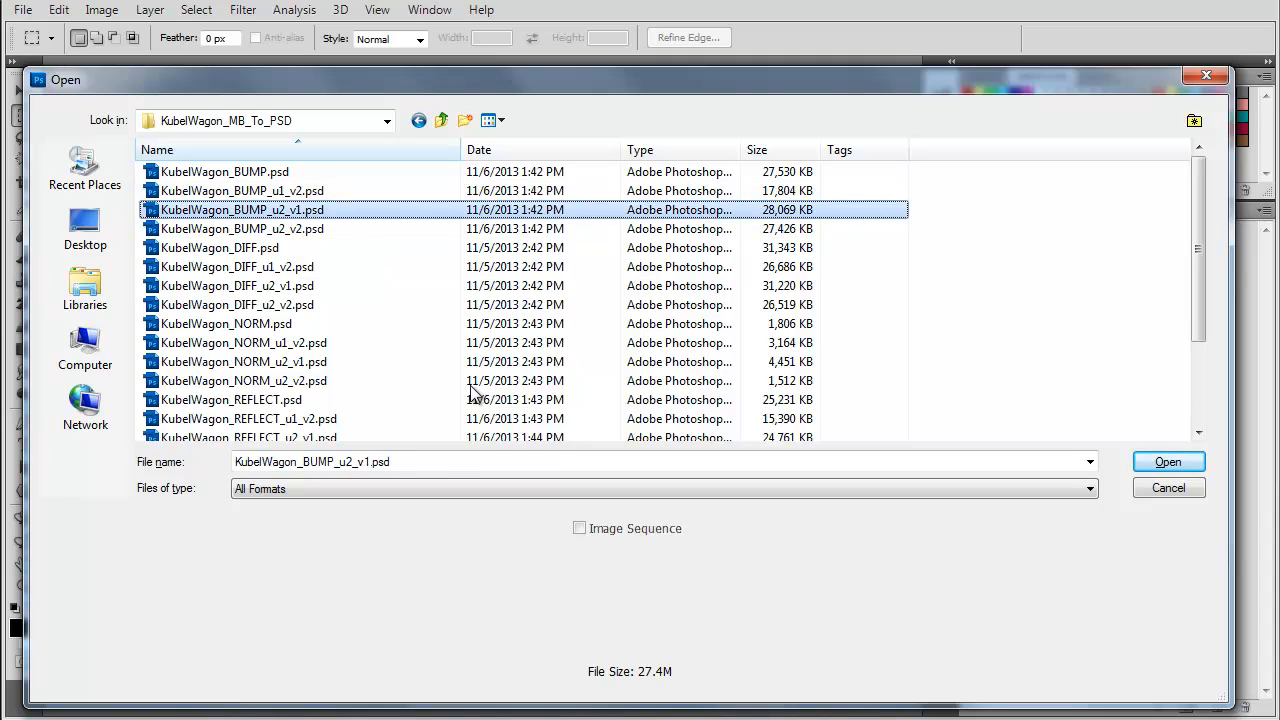
ctrl+click(237, 285)
ctrl+click(243, 361)
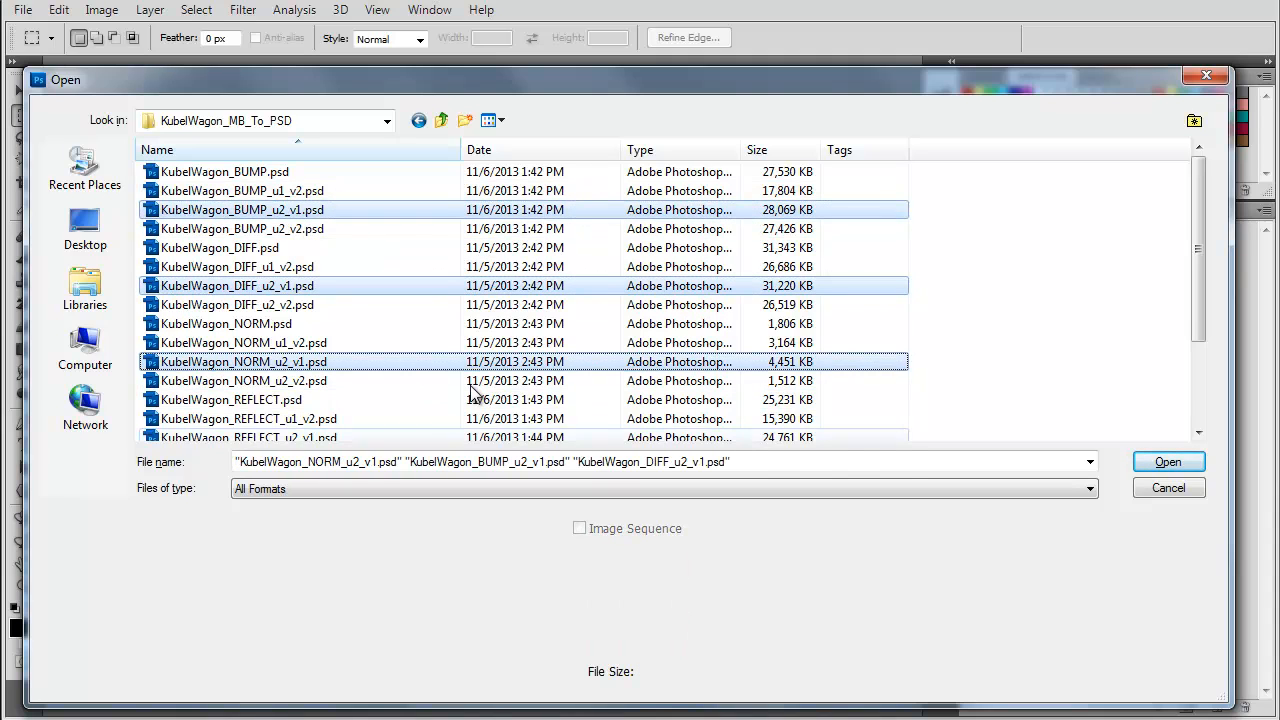
ctrl+click(248, 437)
scroll(474, 393, down, 2)
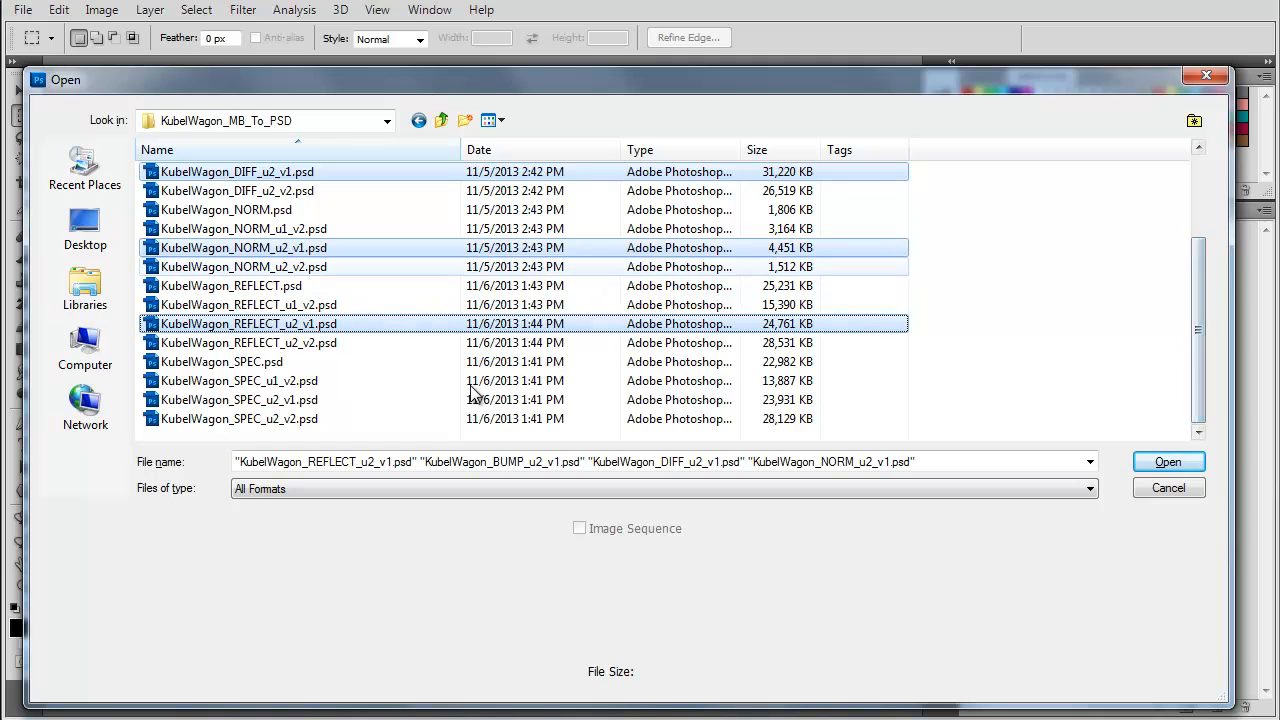
ctrl+click(472, 393)
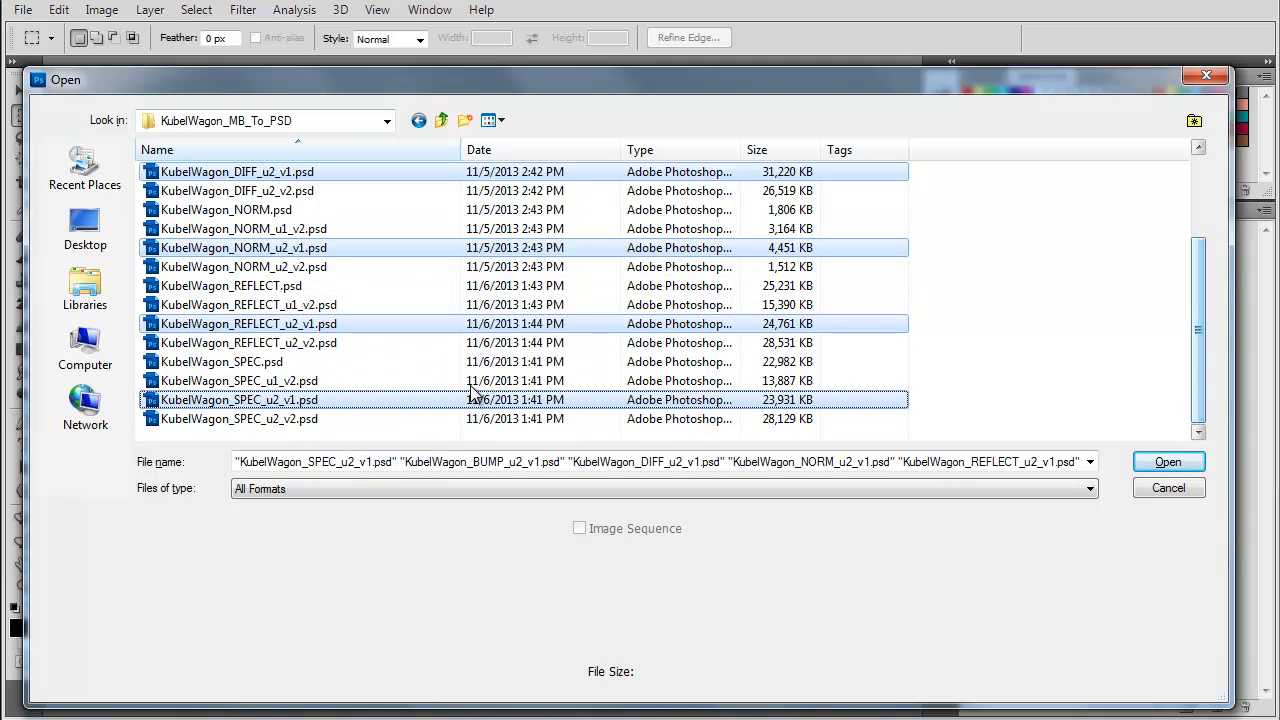
scroll(474, 393, up, 2)
scroll(474, 393, down, 2)
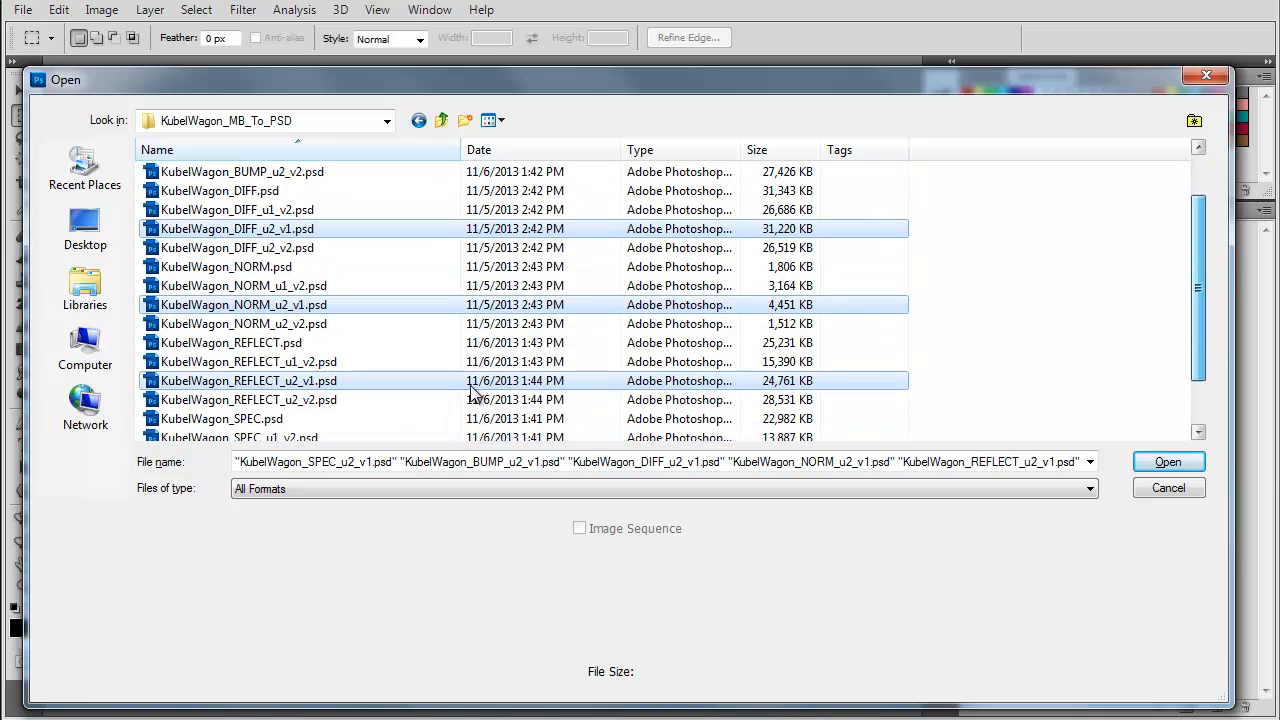
scroll(472, 393, up, 2)
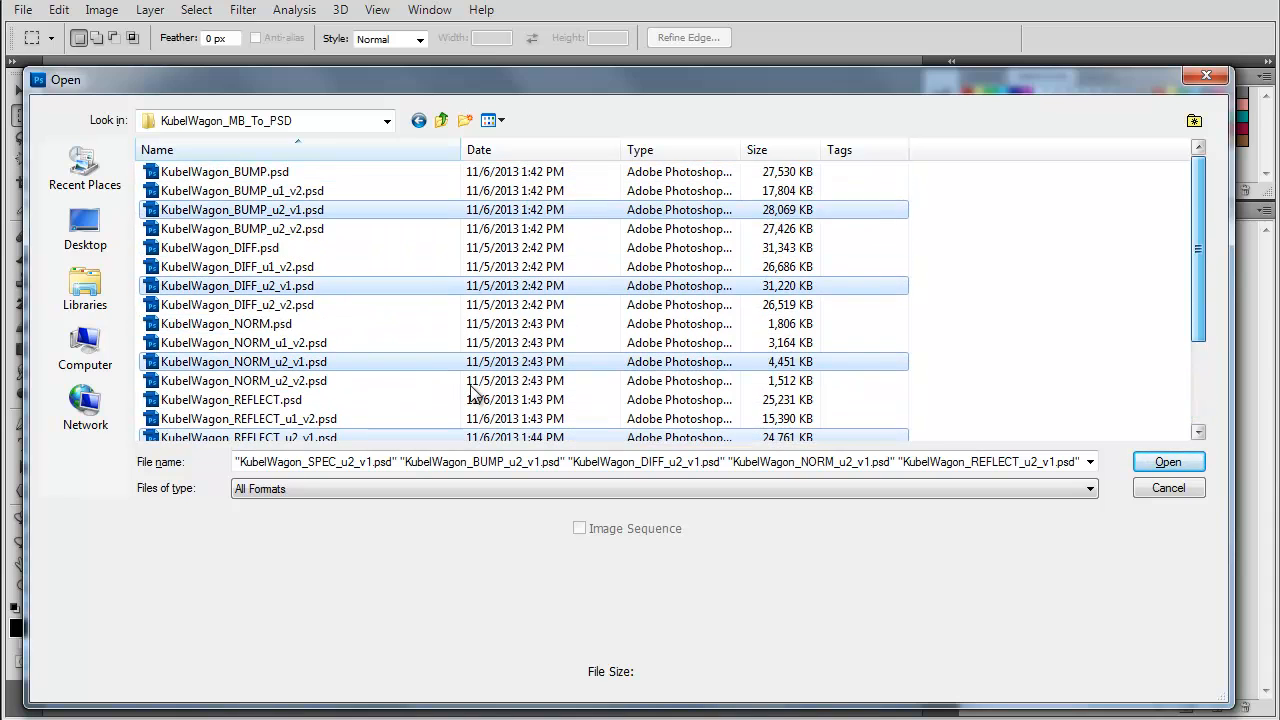
key(Return)
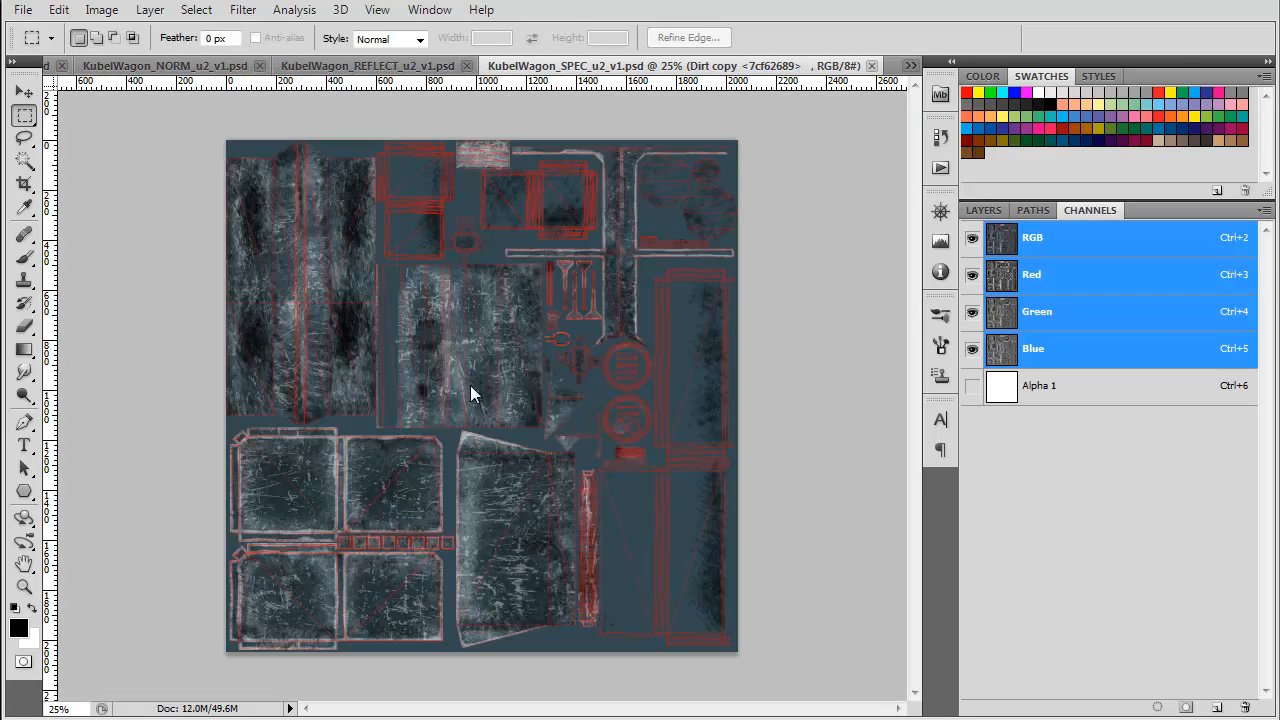
- In KubelWagon_DIFF_u2_v1.psd, hide the Mudbox Base Mesh layer and stamp the paint layers from Plates downward into a new merged layer
click(911, 66)
click(1050, 95)
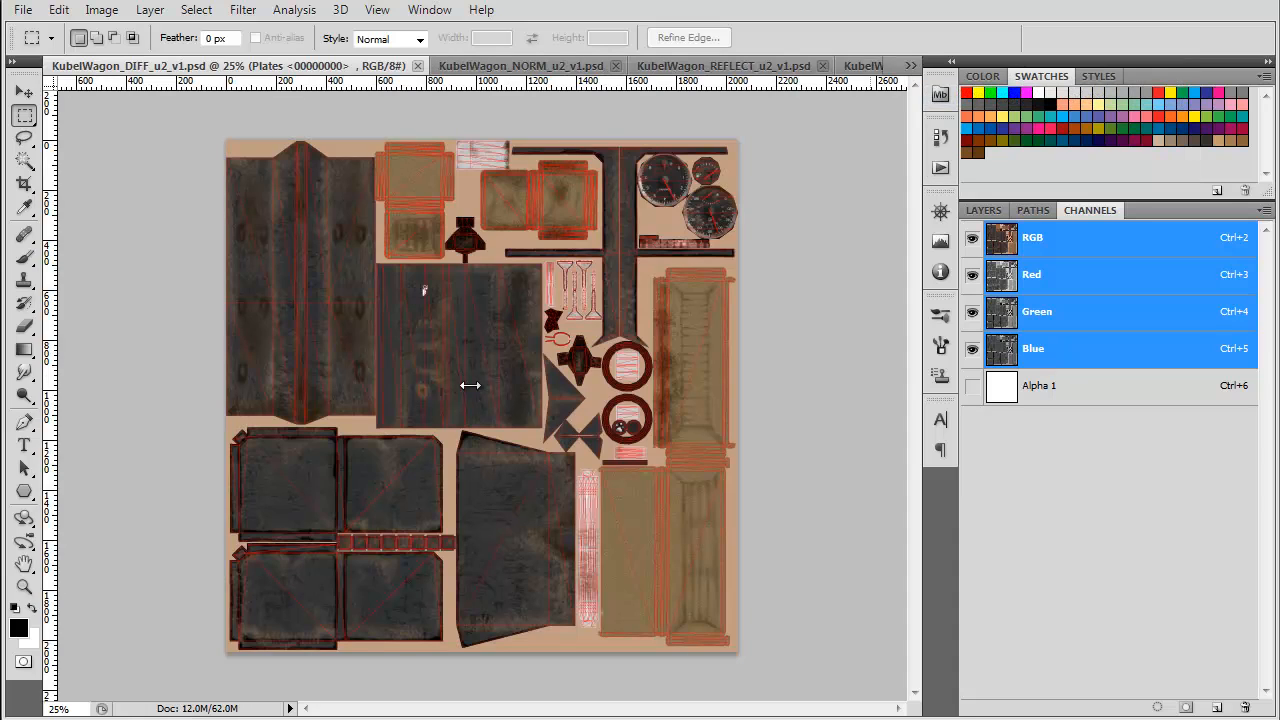
click(983, 210)
click(971, 290)
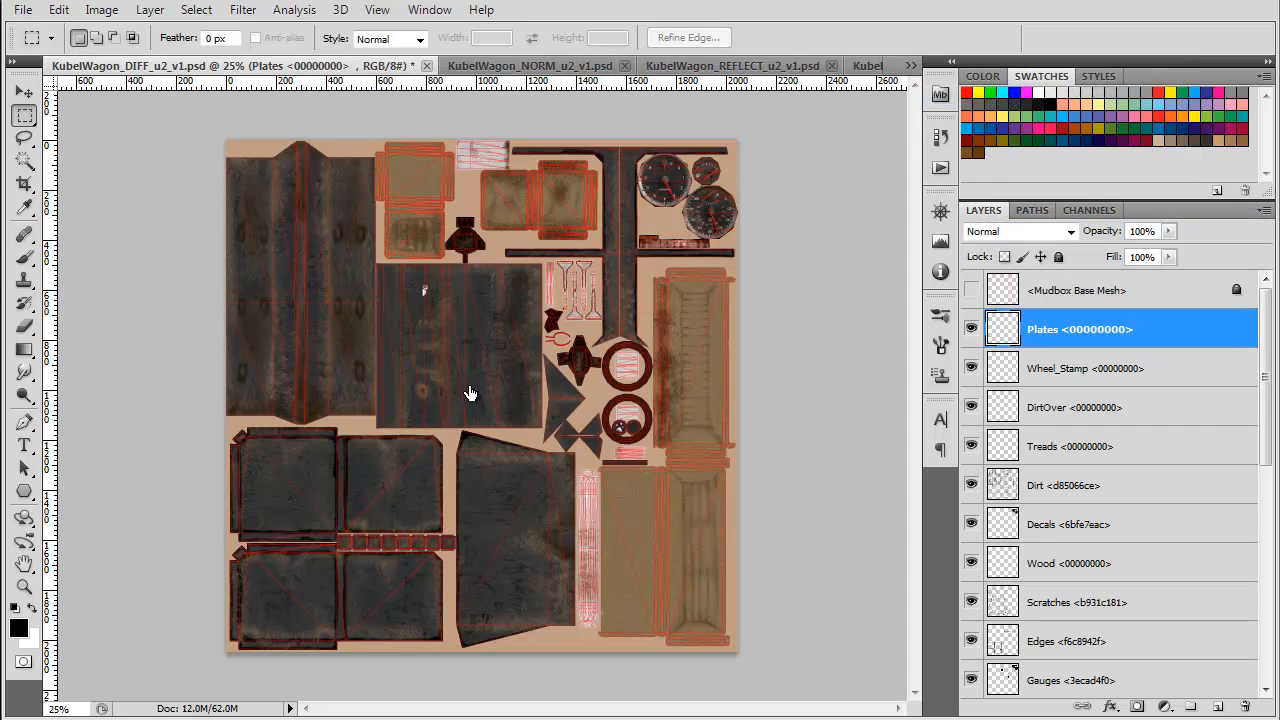
mouse_move(1265, 377)
mouse_down()
mouse_move(1265, 591)
mouse_move(1265, 373)
mouse_up()
shift+click(1110, 640)
key(ctrl+alt+e)
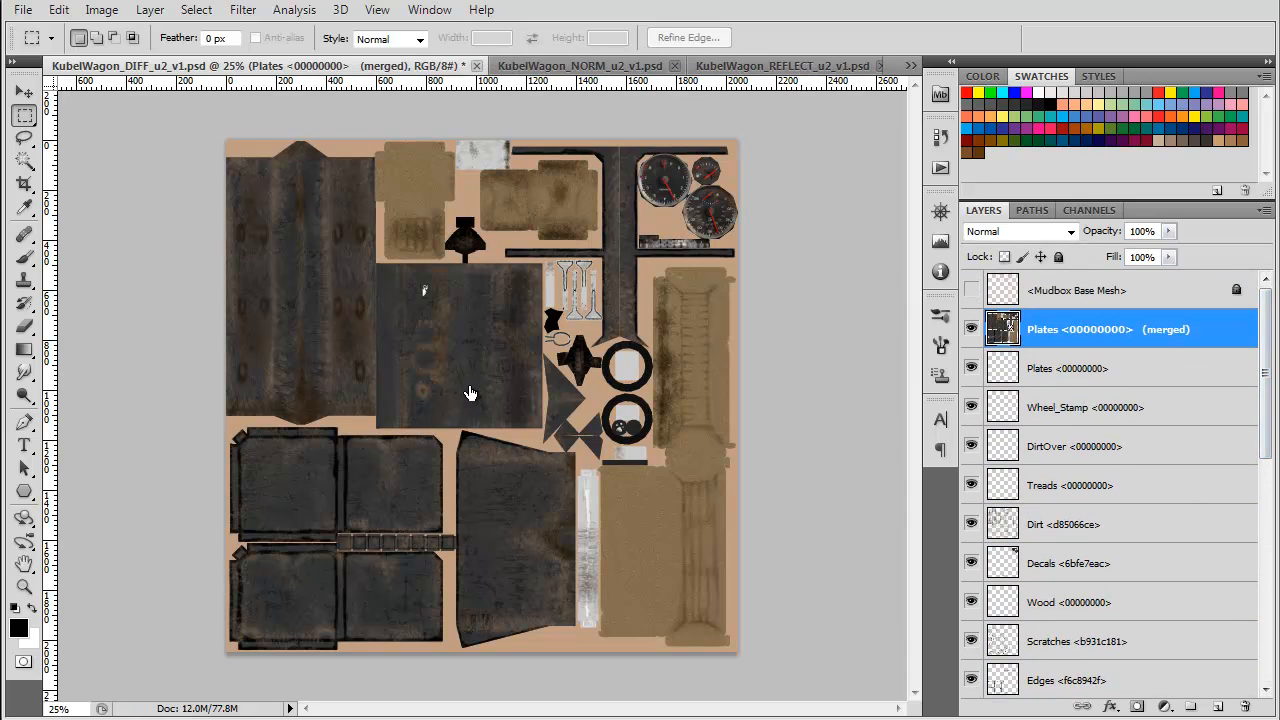
- Apply a Gaussian Blur with a radius of 8.0 pixels to the merged Plates layer
click(243, 10)
mouse_move(262, 191)
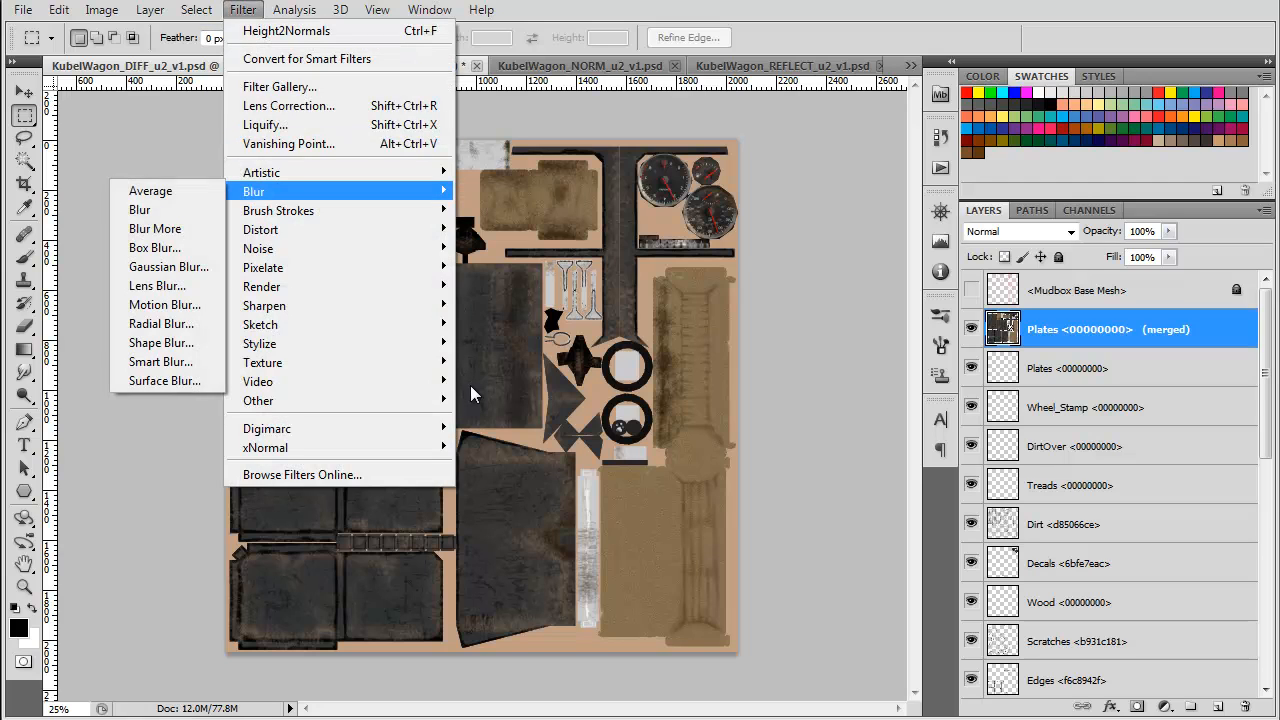
key(Return)
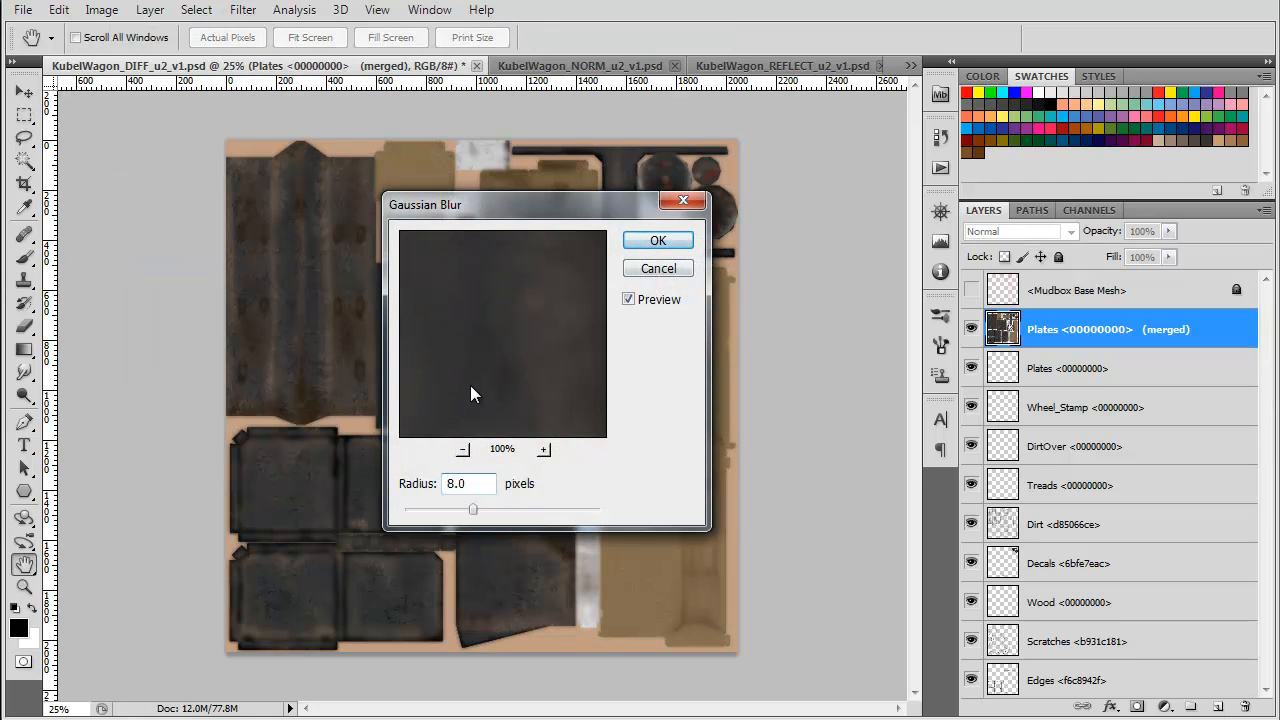
key(Return)
- Merge the blurred Plates layer with two duplicates of itself and move the result just above the Mudbox Diffuse Background
key(ctrl+j)
key(ctrl+j)
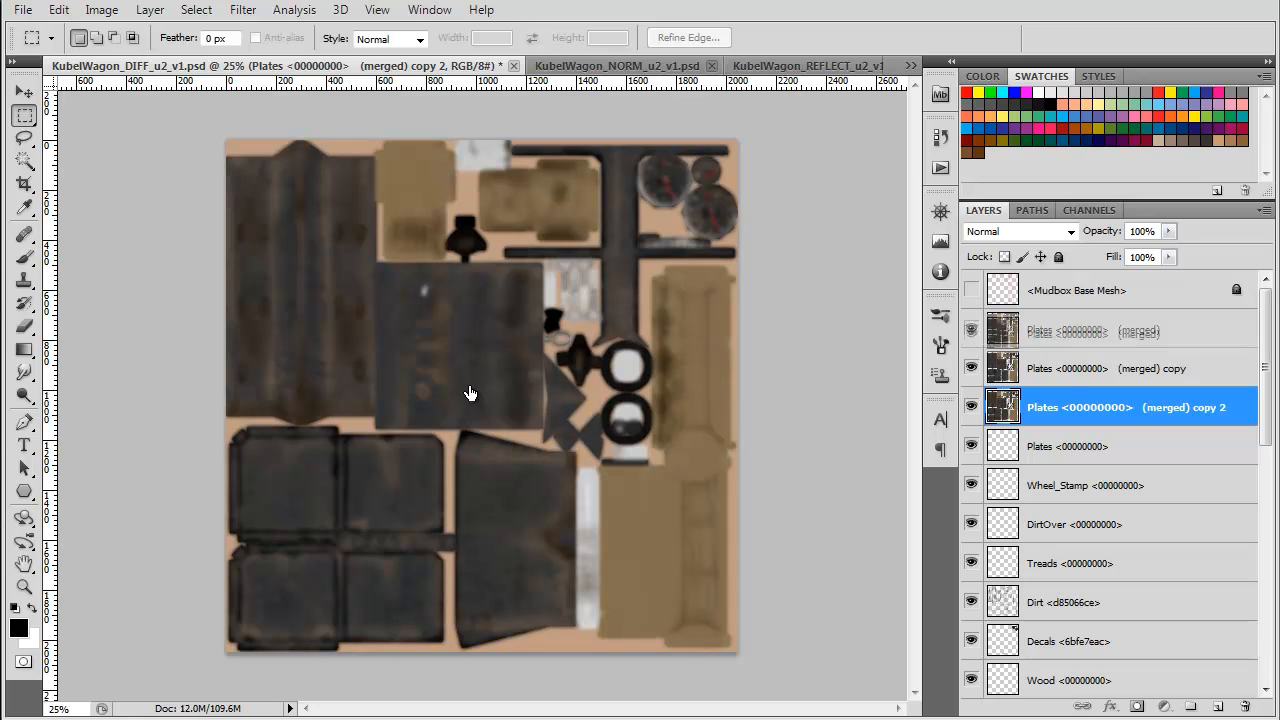
shift+click(1080, 329)
key(ctrl+e)
drag(1100, 329, 1100, 660)
click(1098, 679)
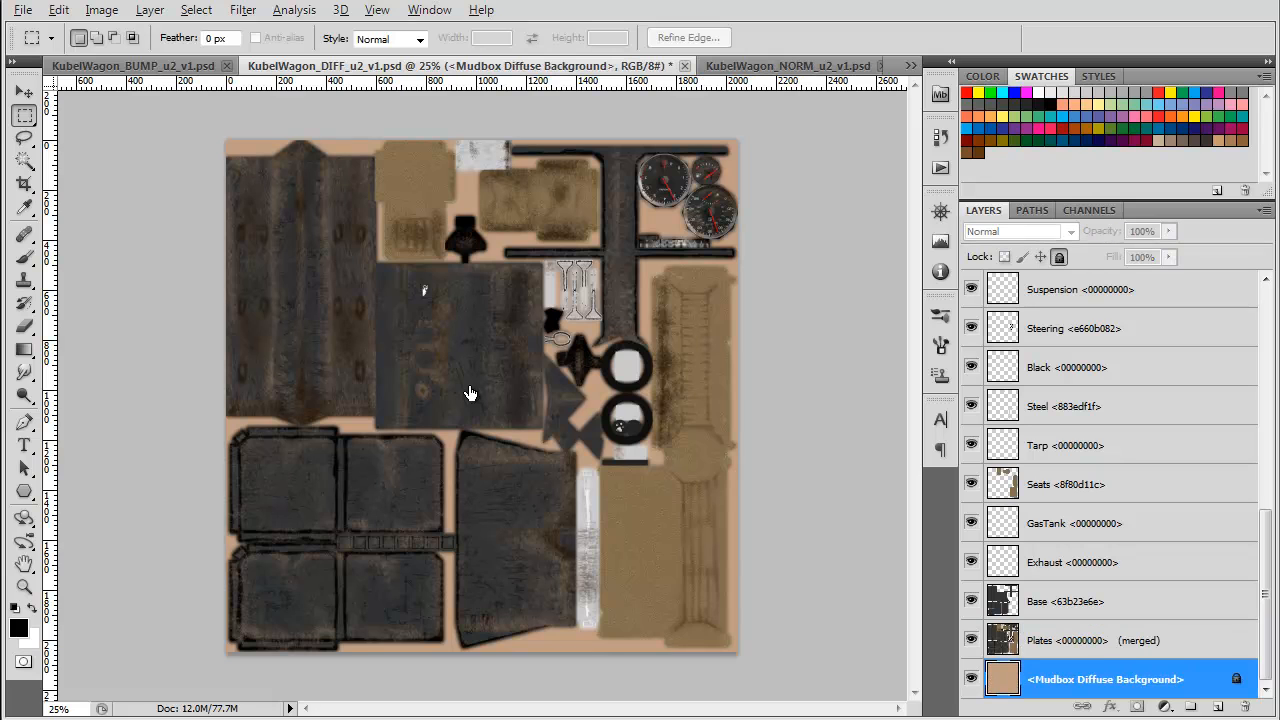
- Sample the dark grey of the Base layer, unlock the Mudbox Diffuse Background and fill it with that colour
alt+click(971, 601)
key(b)
alt+click(470, 394)
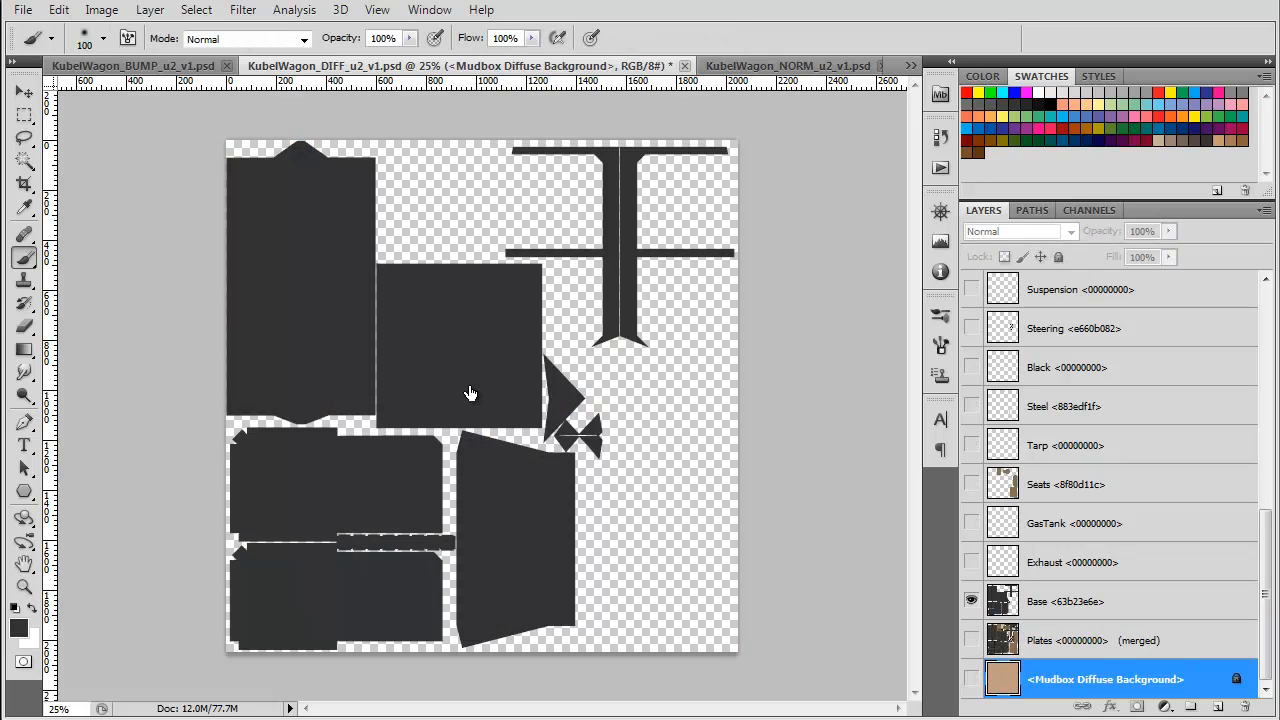
alt+click(971, 601)
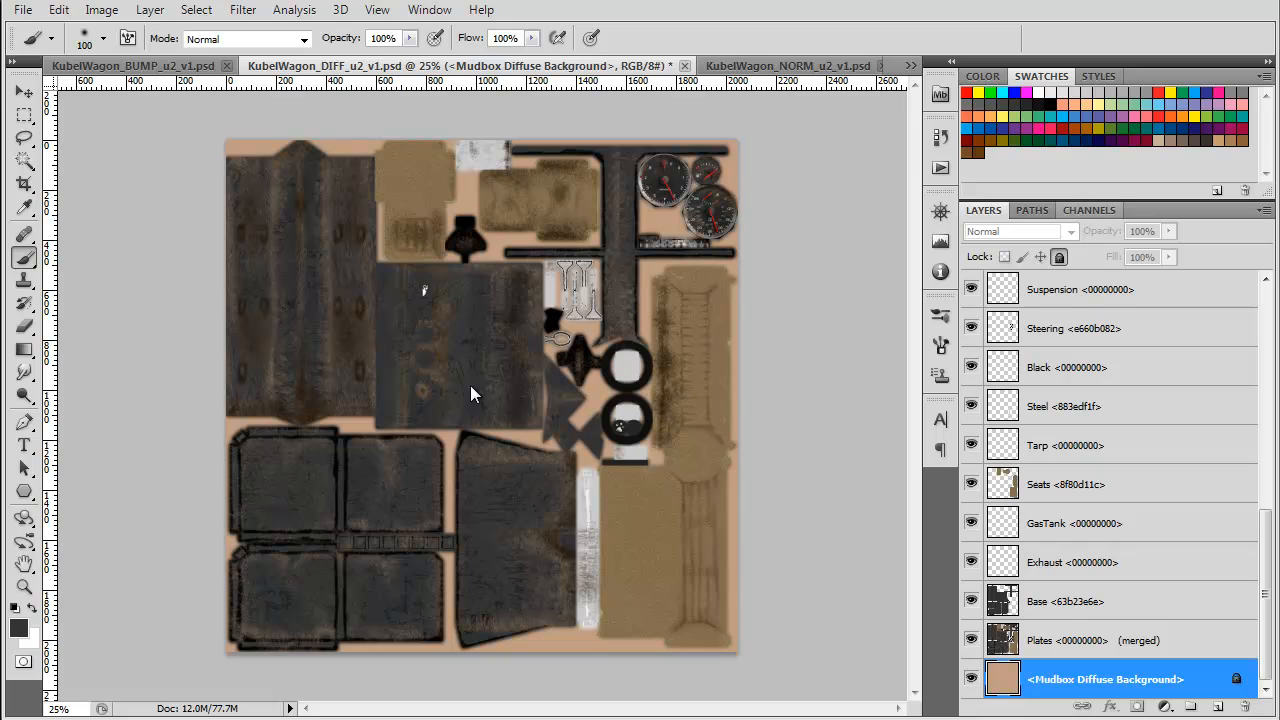
click(1059, 257)
key(alt+BackSpace)
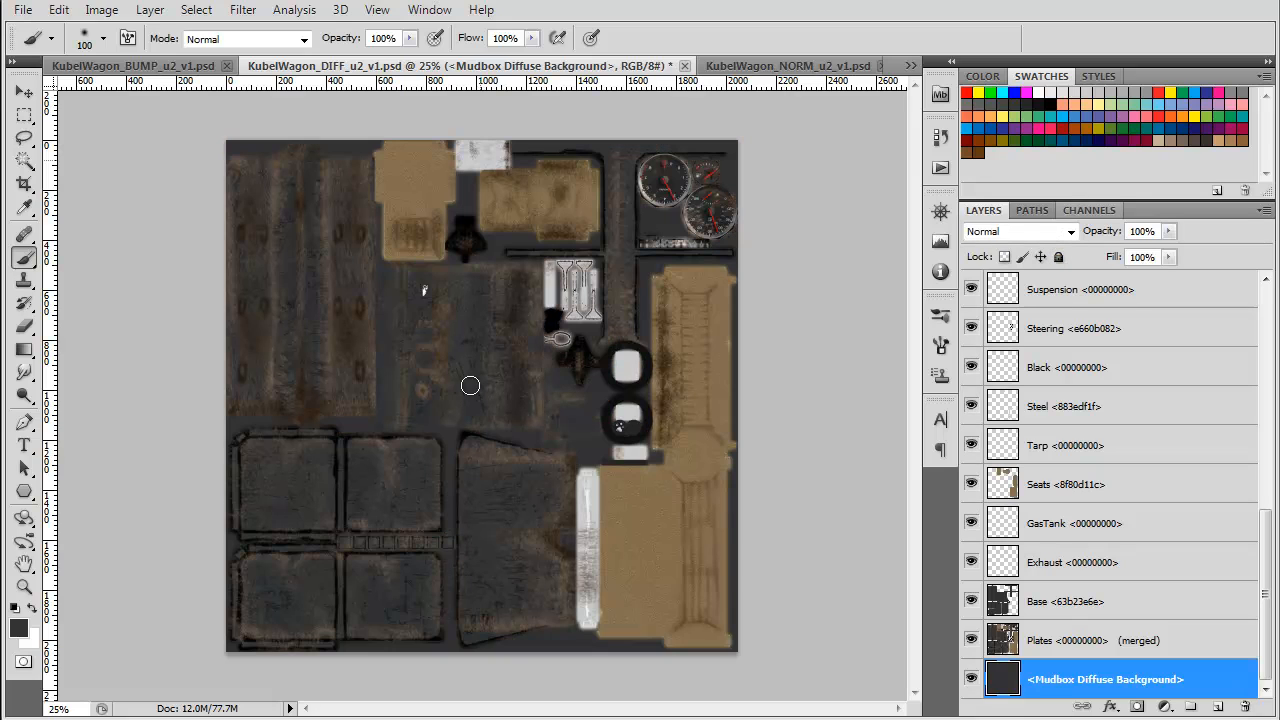
- In KubelWagon_SPEC_u2_v1.psd, unlock the Mudbox Specular Background layer and fill it with black
click(911, 65)
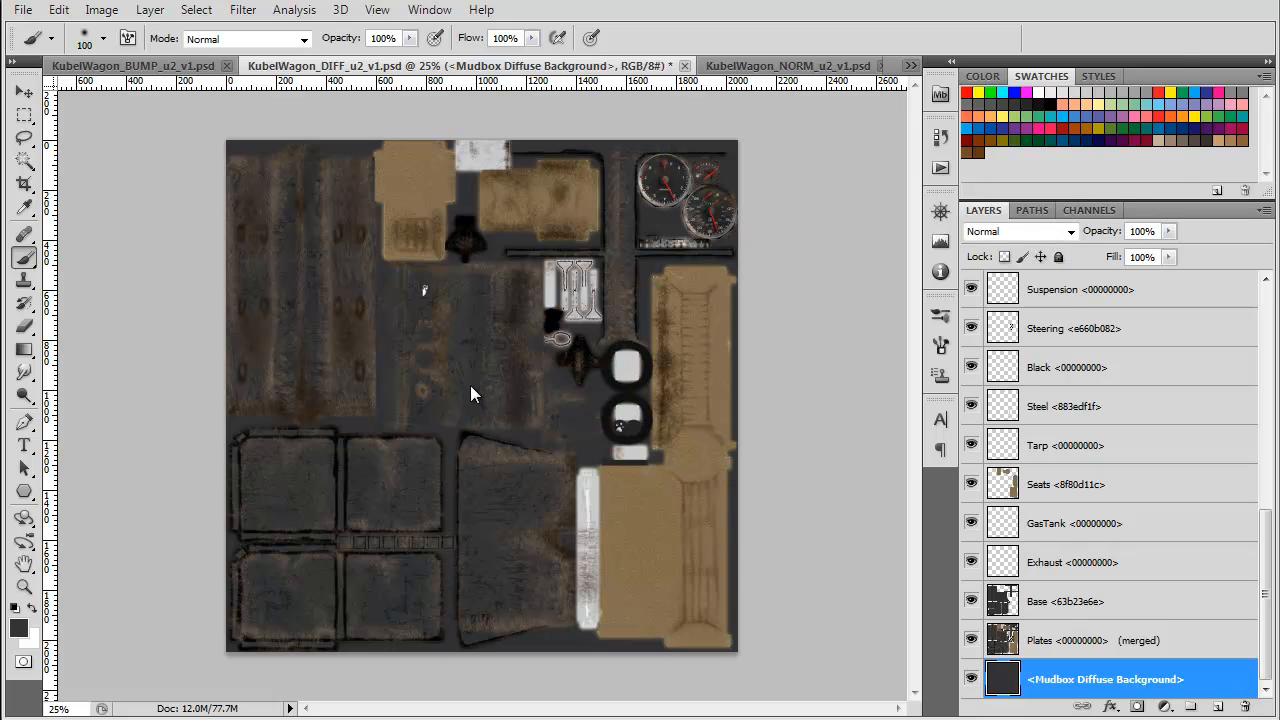
click(1033, 161)
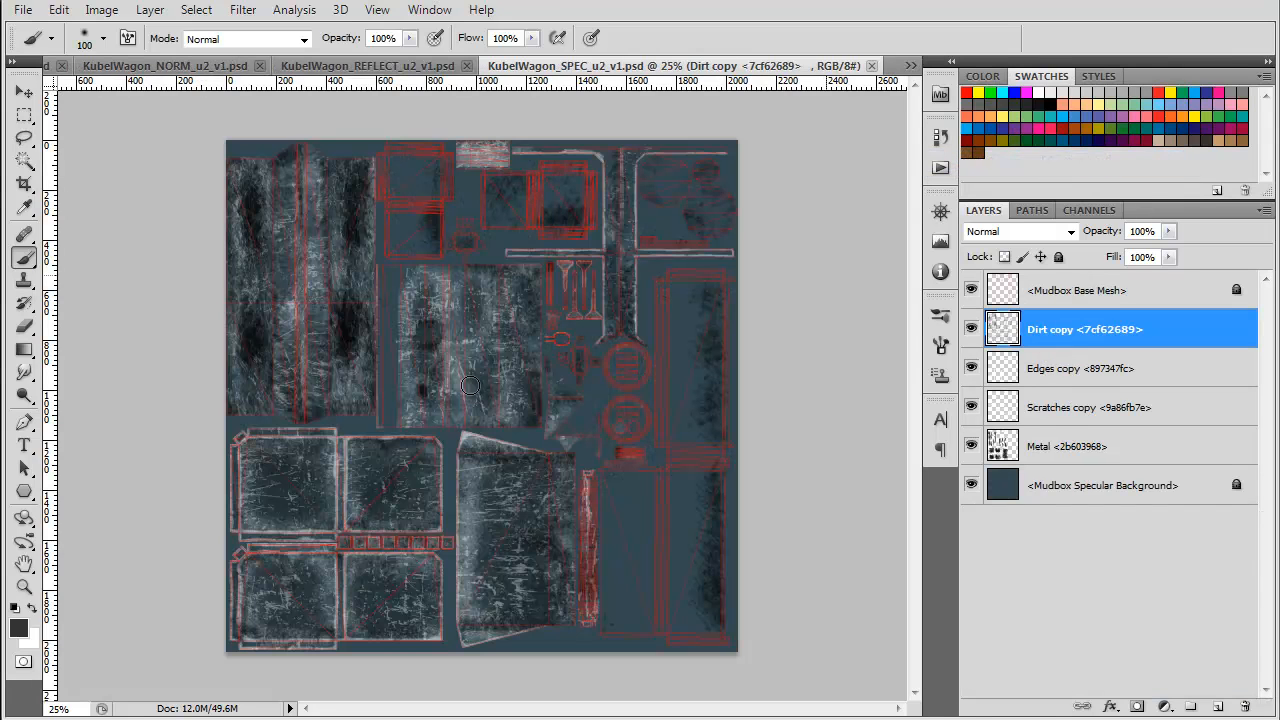
click(1102, 485)
click(1058, 257)
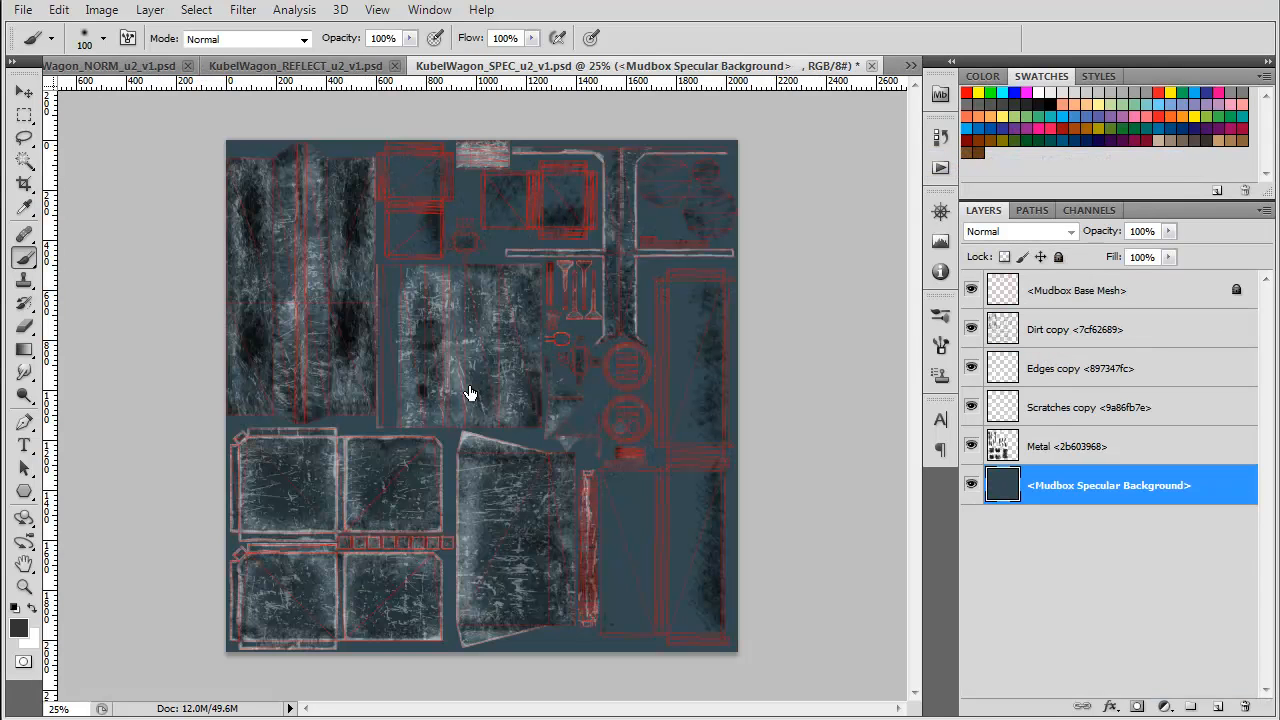
key(d)
key(alt+BackSpace)
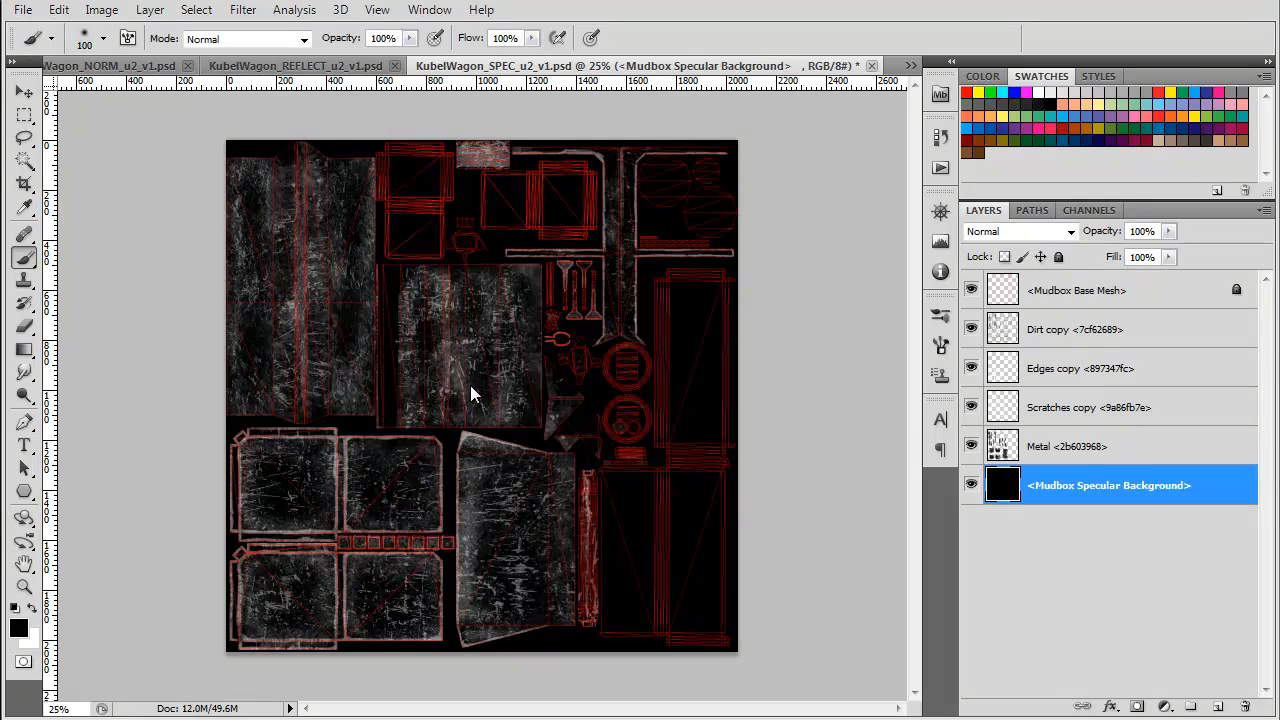
- Try a white fill on the Mudbox Specular Background, refill it with black and swap the foreground and background colours
key(i)
key(shift+BackSpace)
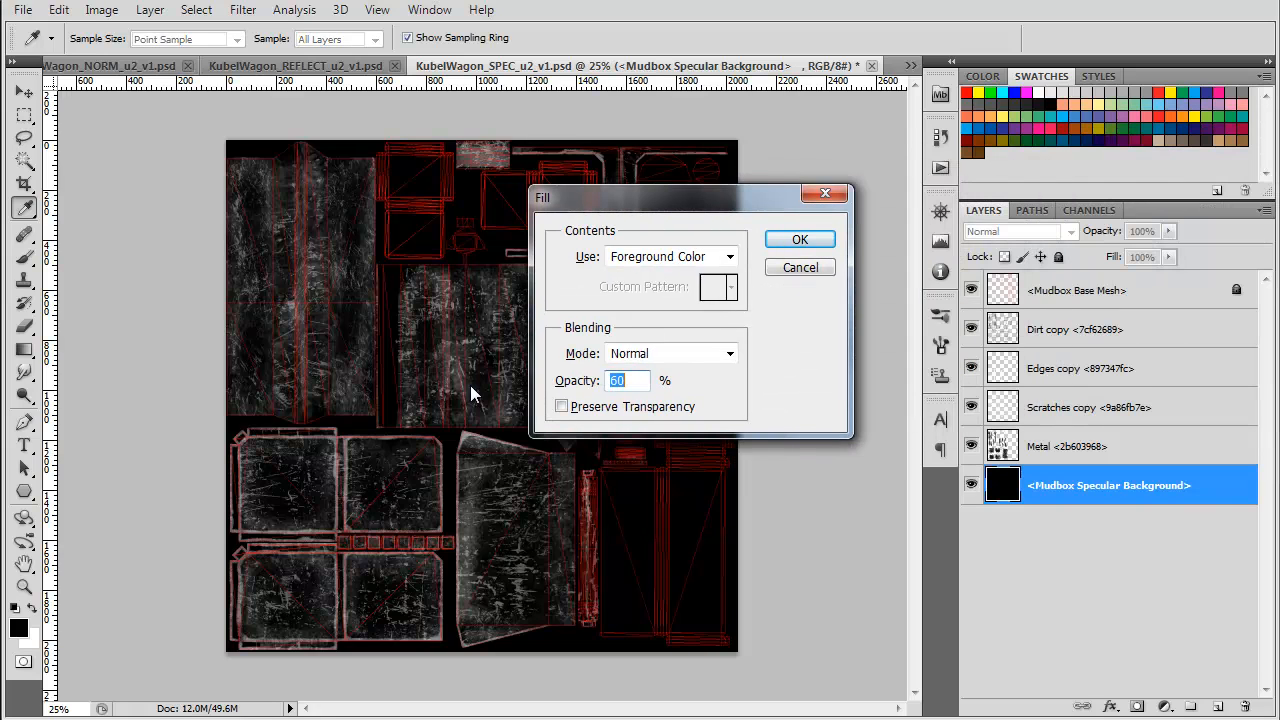
key(Return)
key(b)
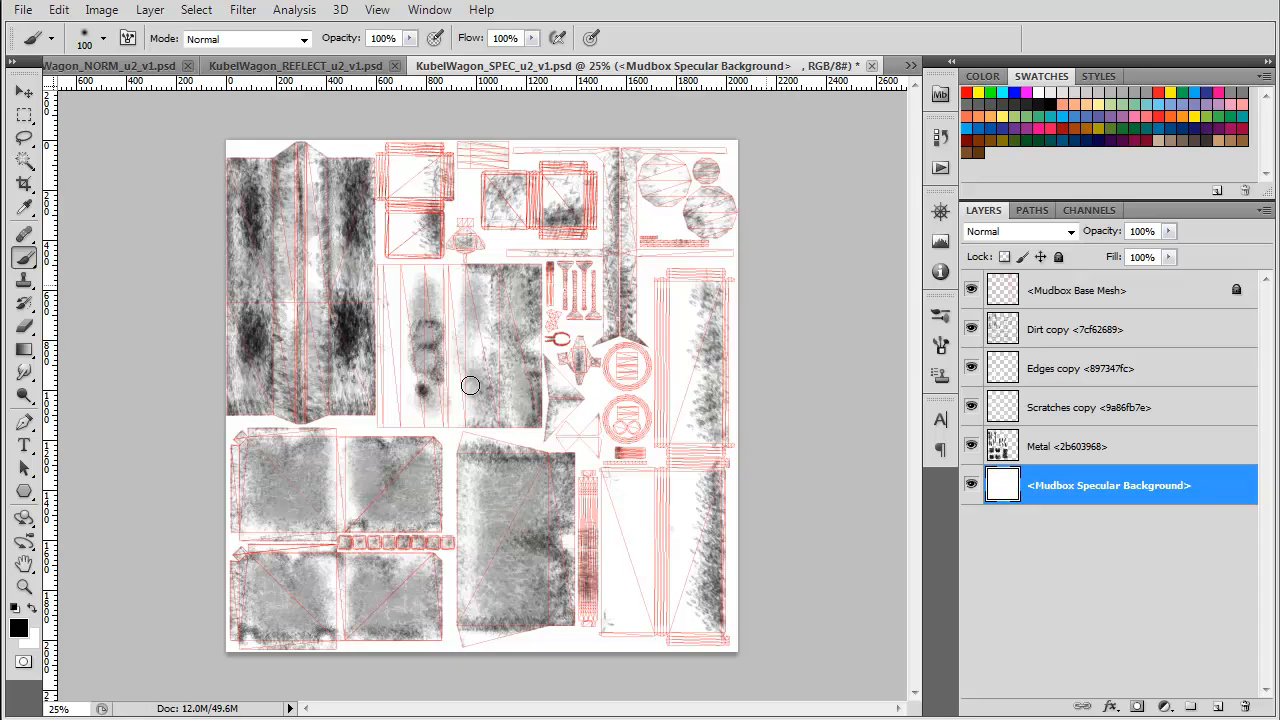
key(alt+BackSpace)
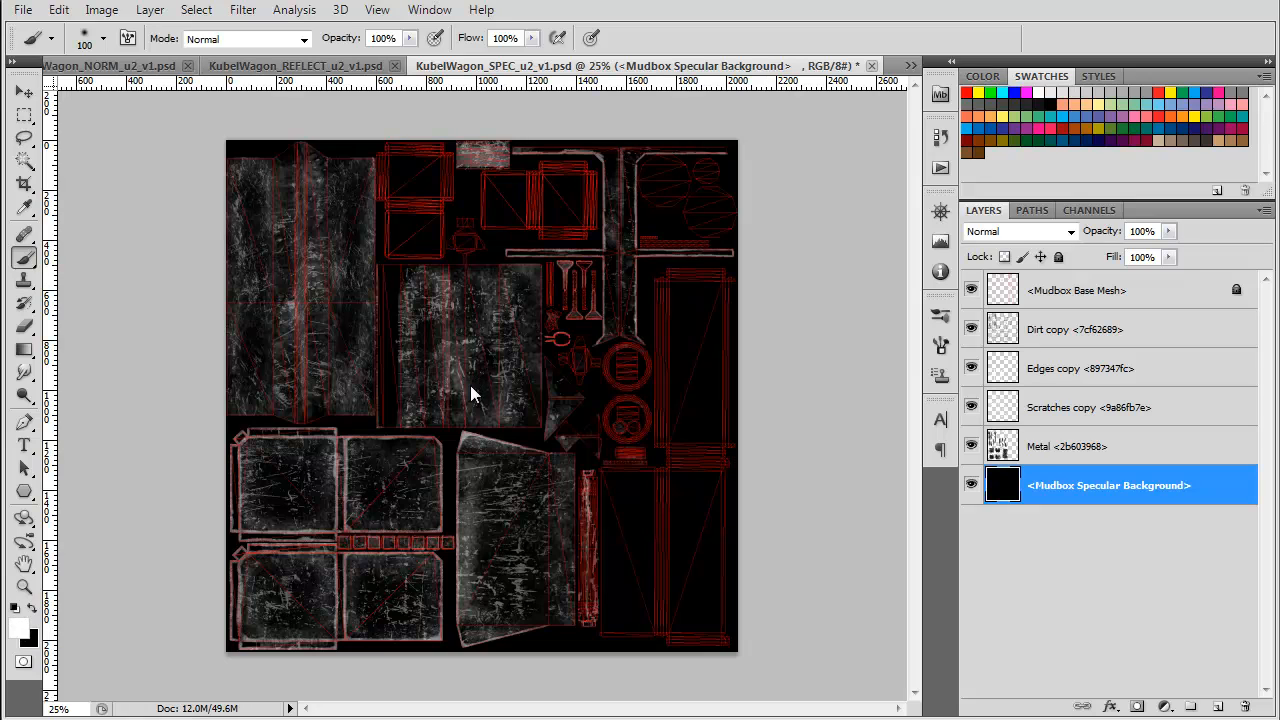
key(x)
key(x)
key(x)
key(x)
key(x)
key(x)
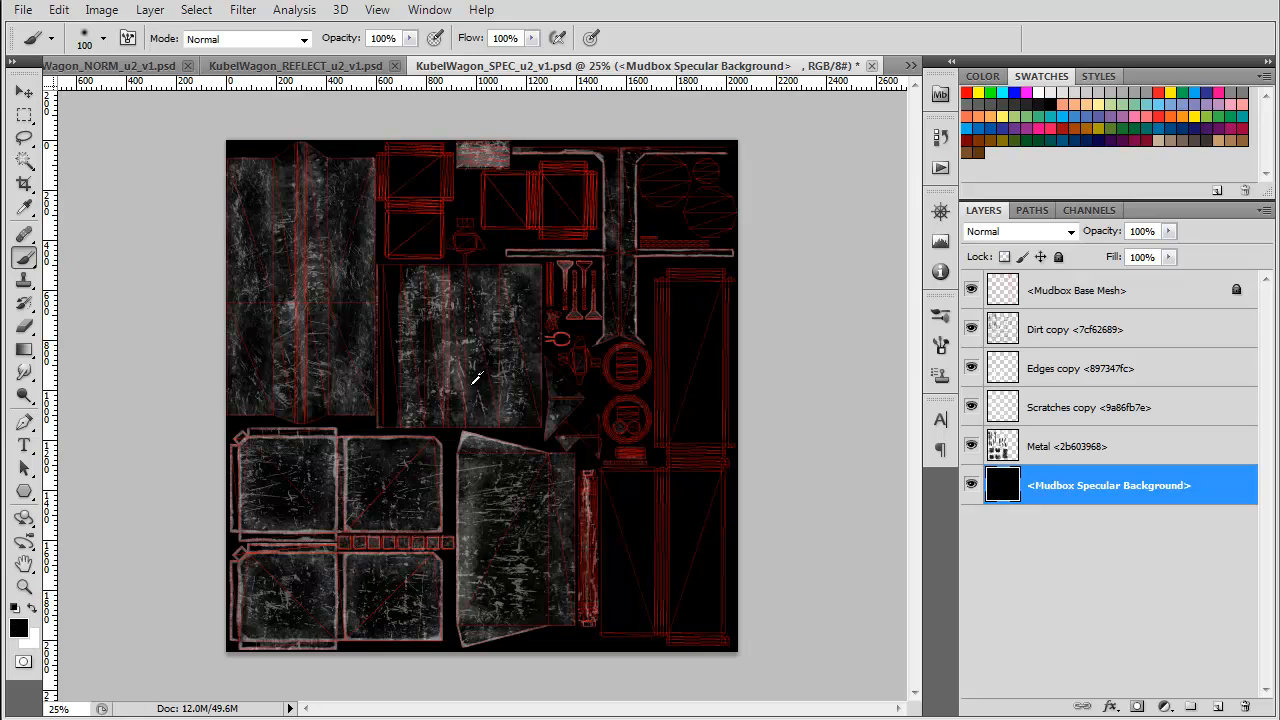
- Test red, green and 60% foreground-colour fills on the Mudbox Specular Background, and refill it with the default black
click(1182, 92)
key(x)
click(1158, 92)
key(alt+BackSpace)
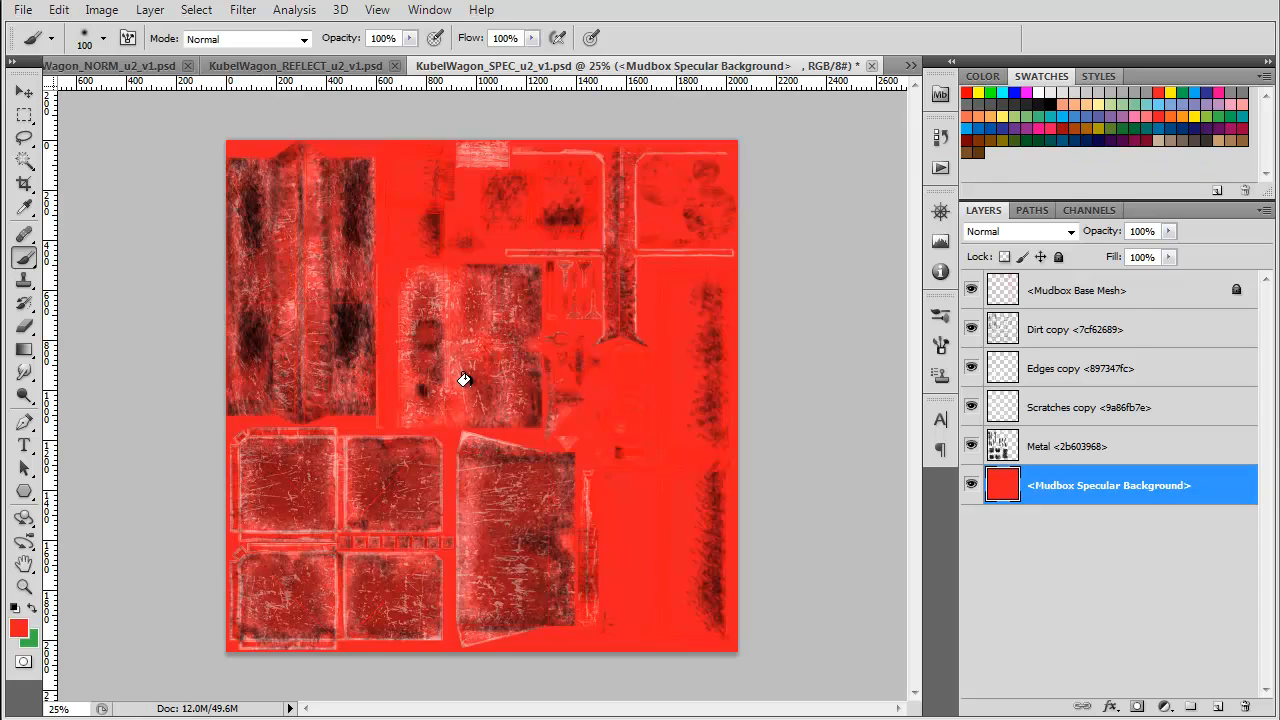
key(ctrl+BackSpace)
key(shift+BackSpace)
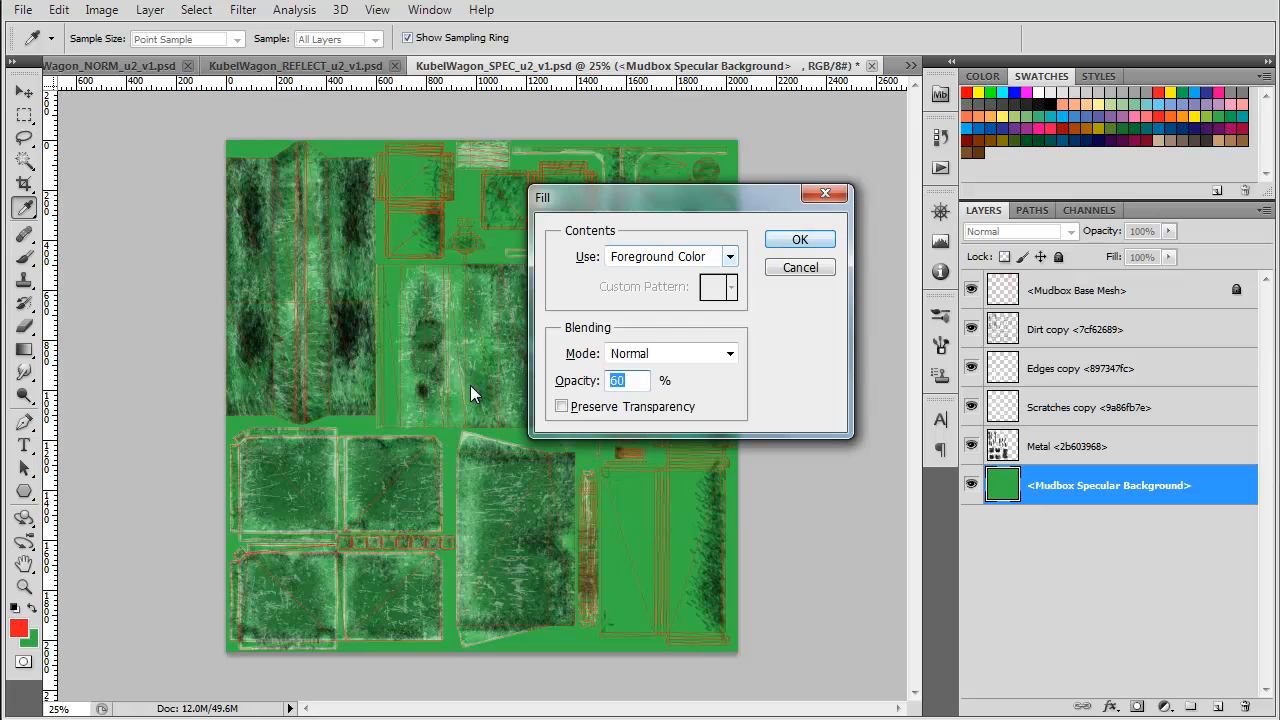
key(Return)
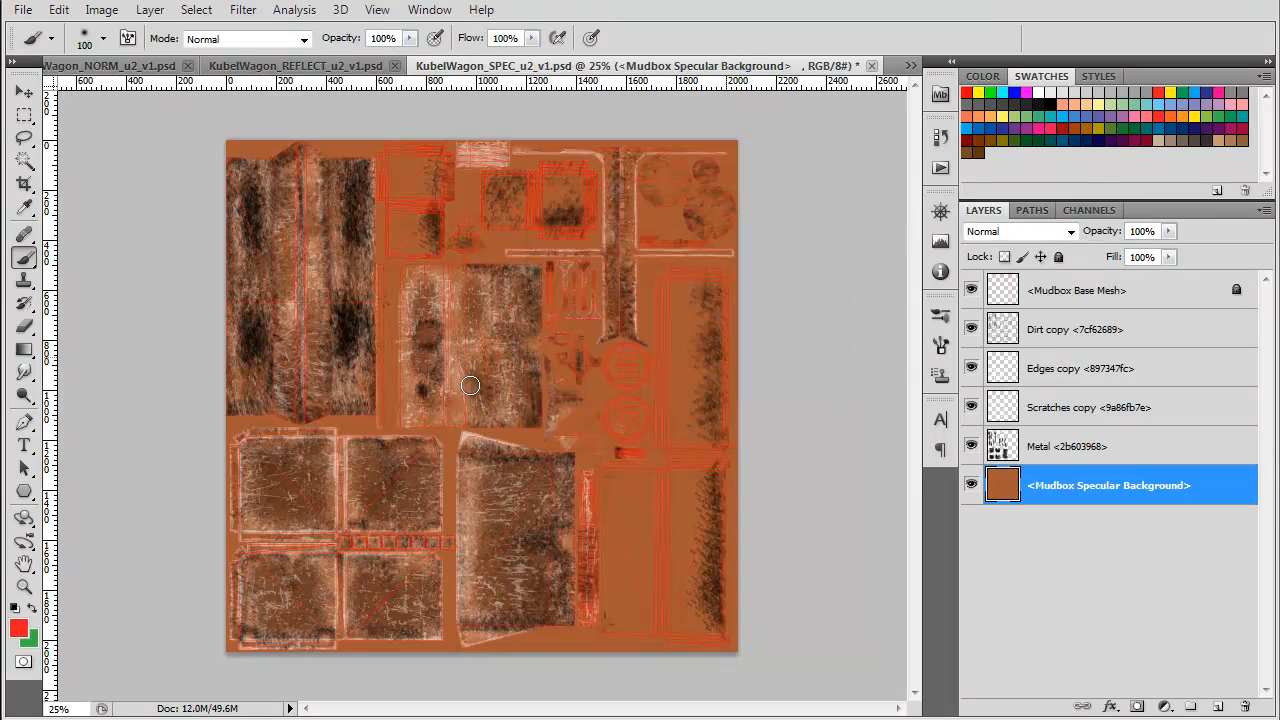
key(d)
key(alt+BackSpace)
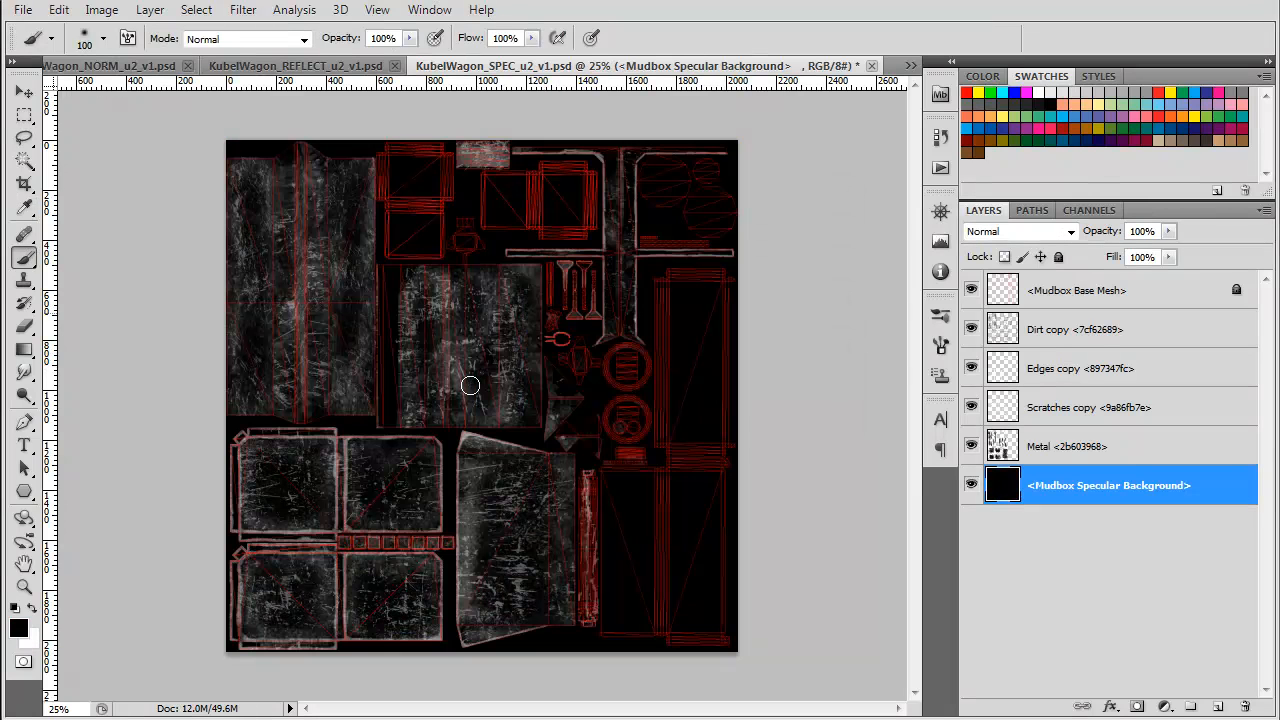
- Hide the Mudbox Base Mesh layer and copy the entire specular image merged from all visible layers
click(971, 290)
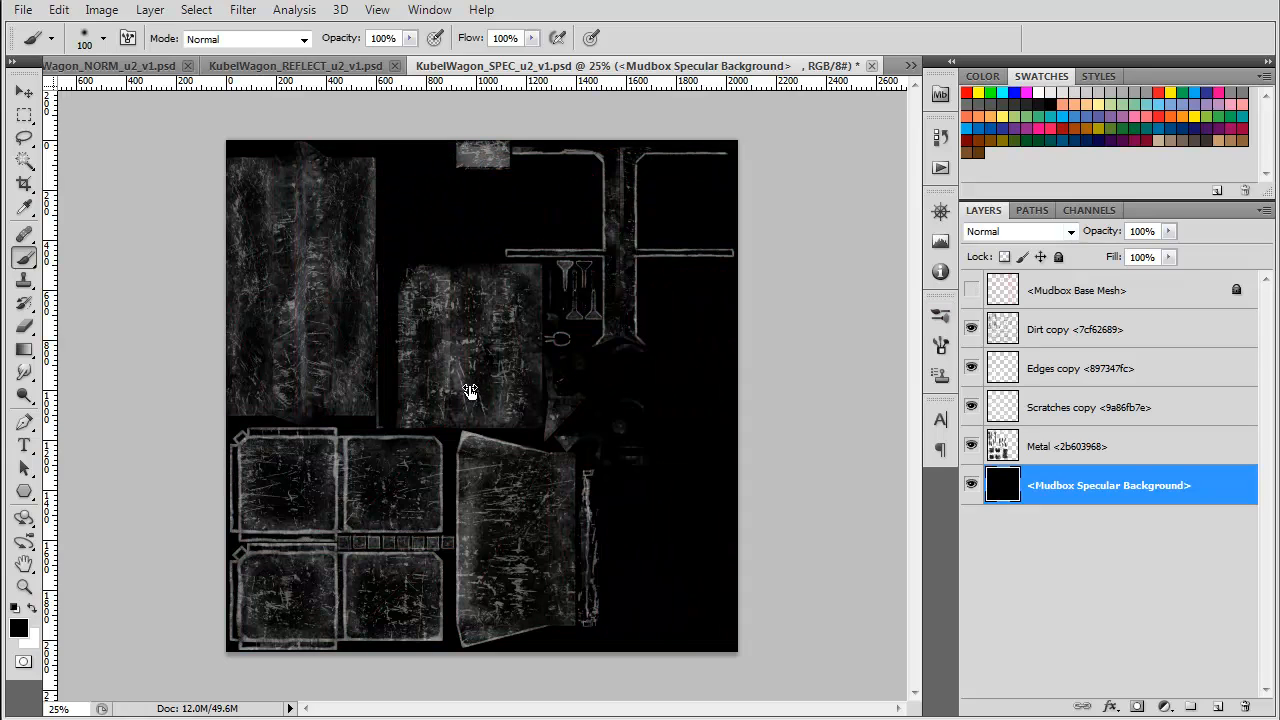
click(1089, 210)
ctrl+click(1001, 239)
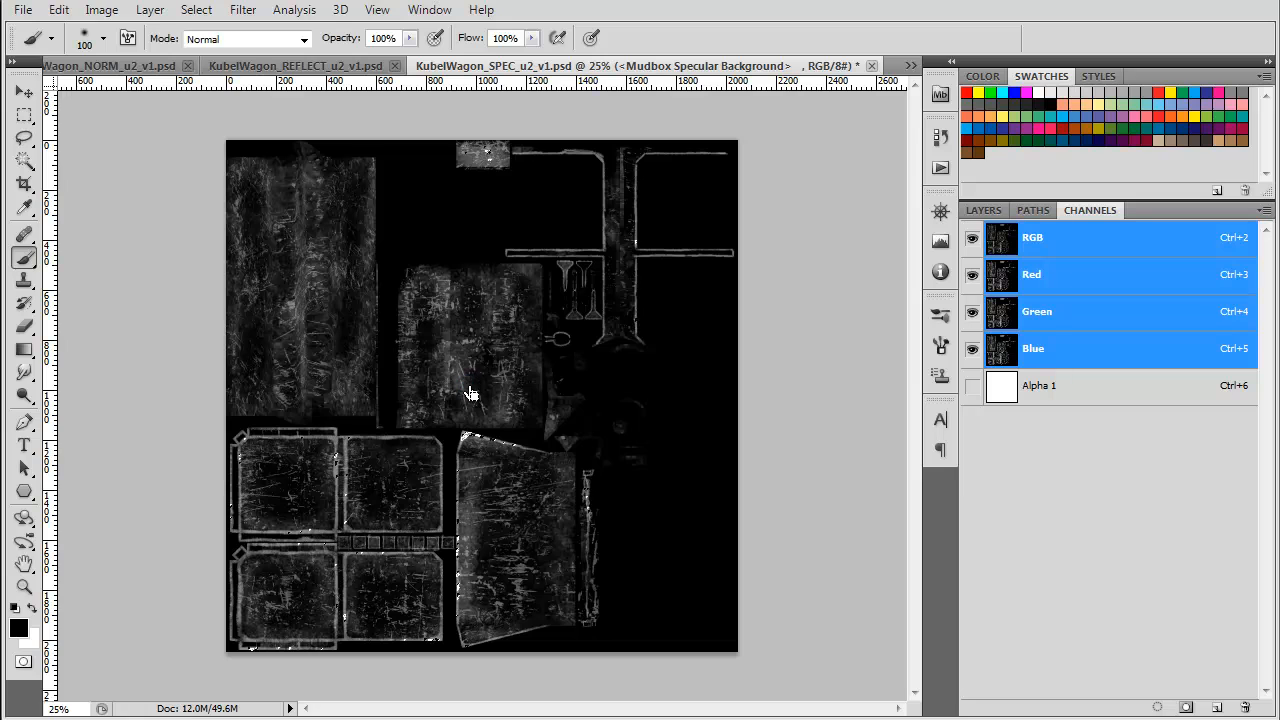
key(m)
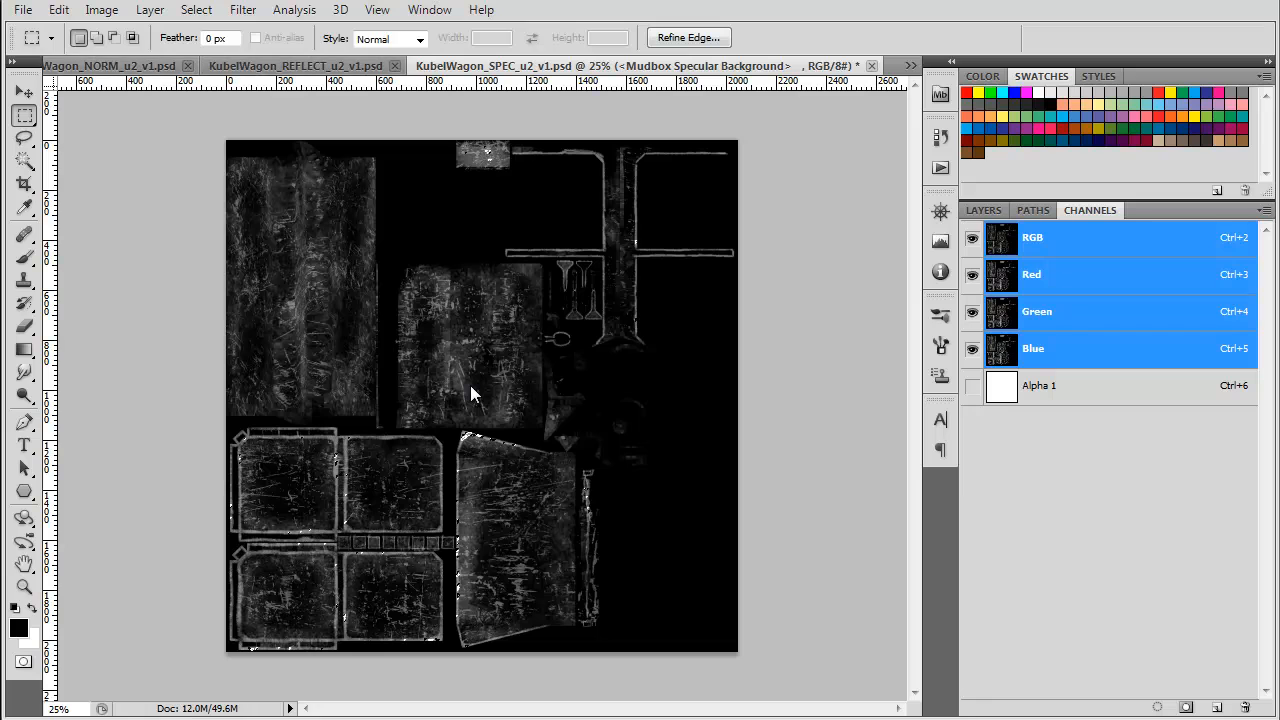
key(ctrl+a)
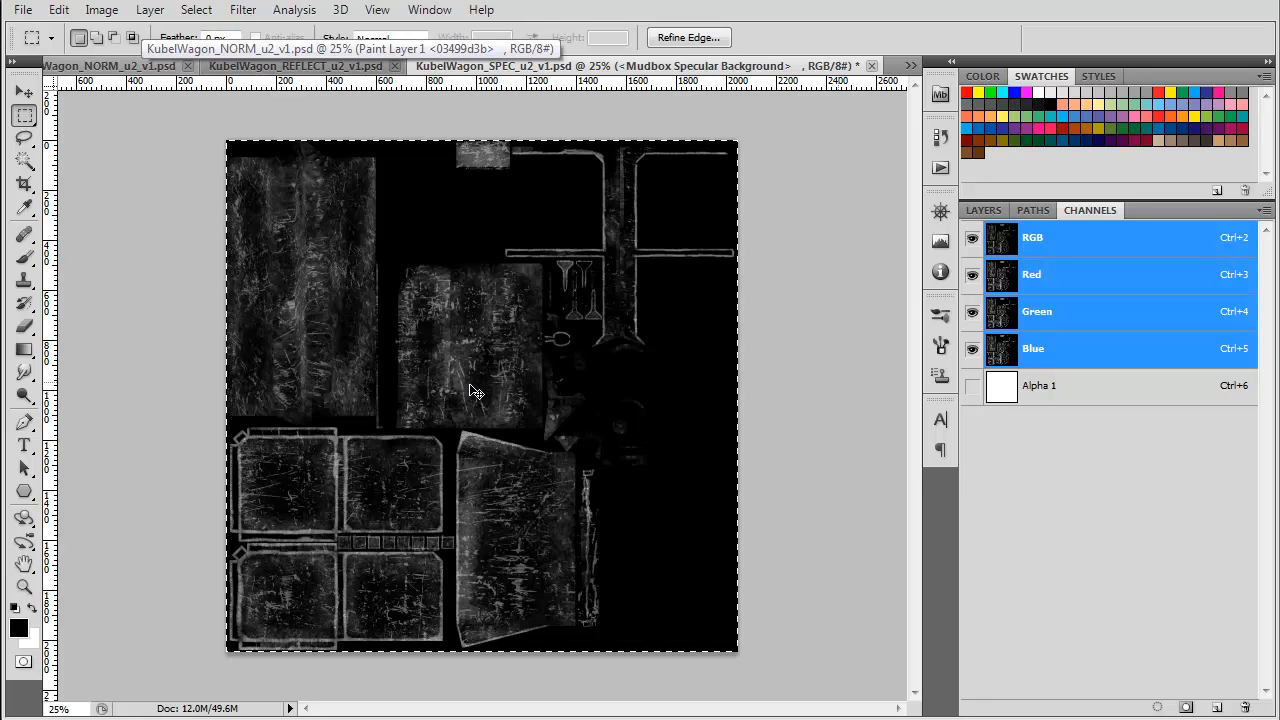
key(alt+e)
key(Down)
key(Down)
key(Down)
key(Down)
key(Down)
key(Down)
key(Down)
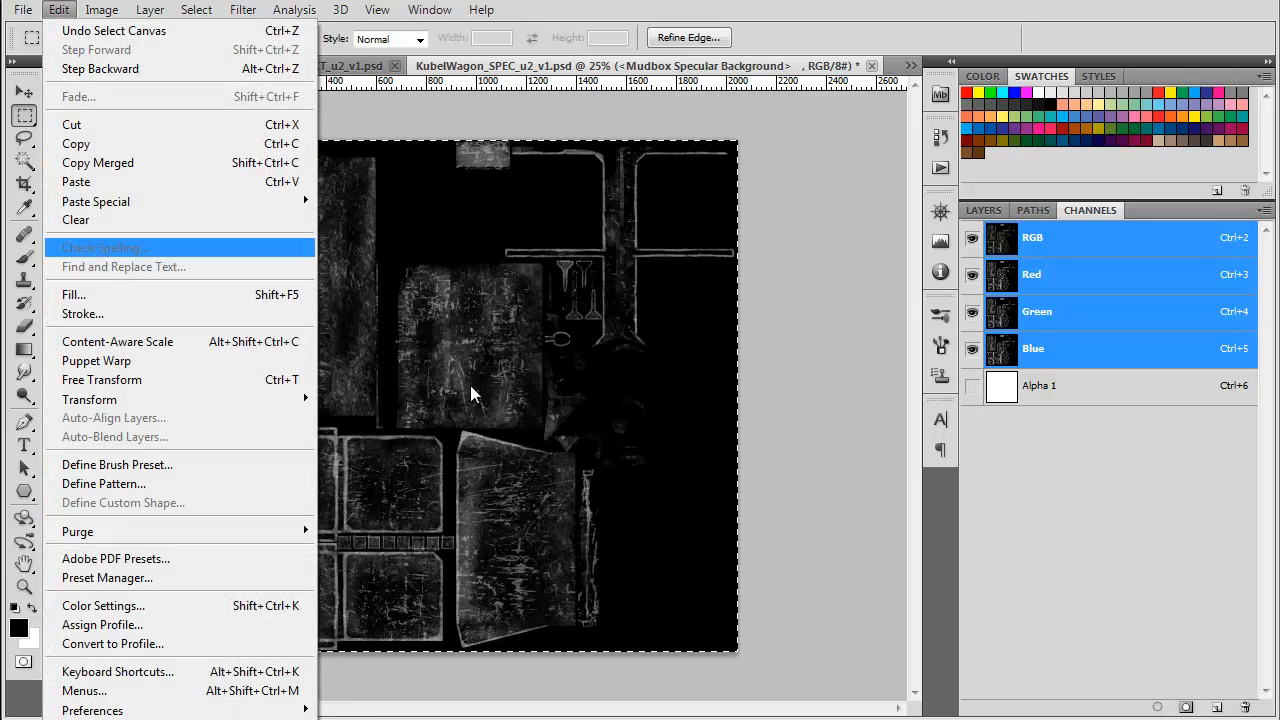
key(Up)
key(Up)
key(Up)
key(Up)
key(Return)
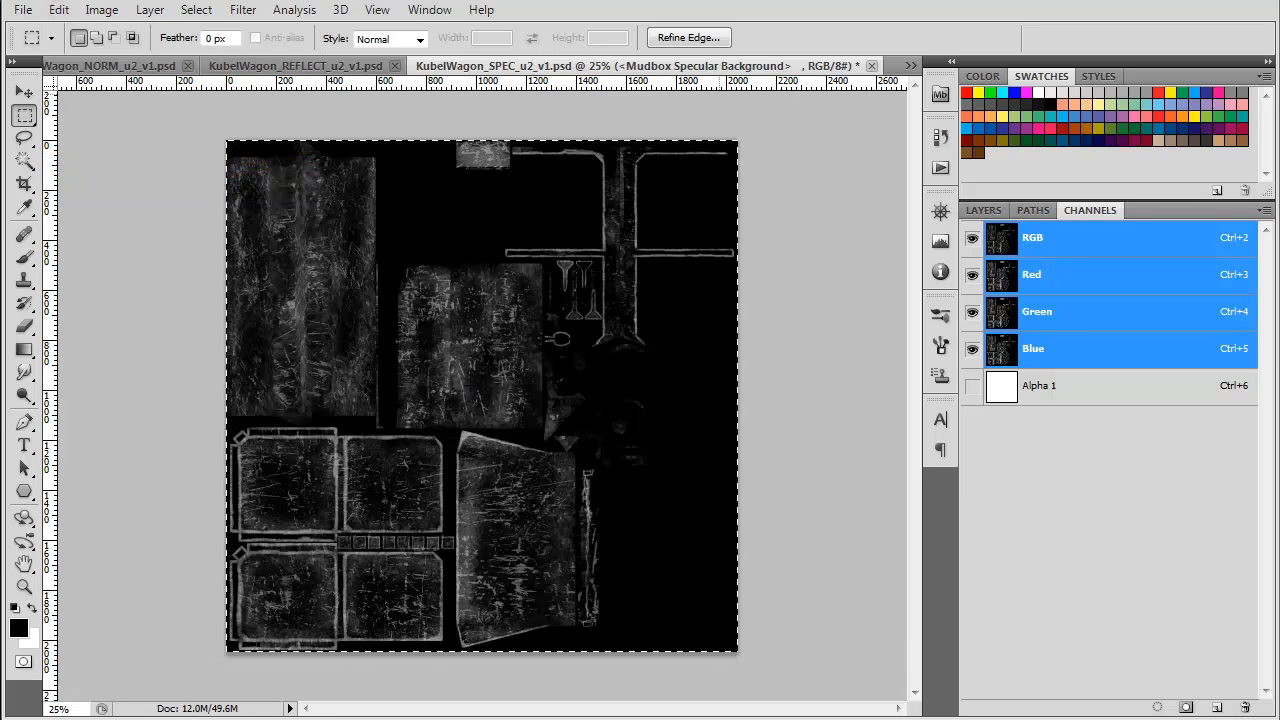
- In KubelWagon_DIFF_u2_v1.psd, fill the Alpha 1 channel with black, paste the copied specular image into it and return to the RGB layers
click(910, 66)
key(Up)
key(Up)
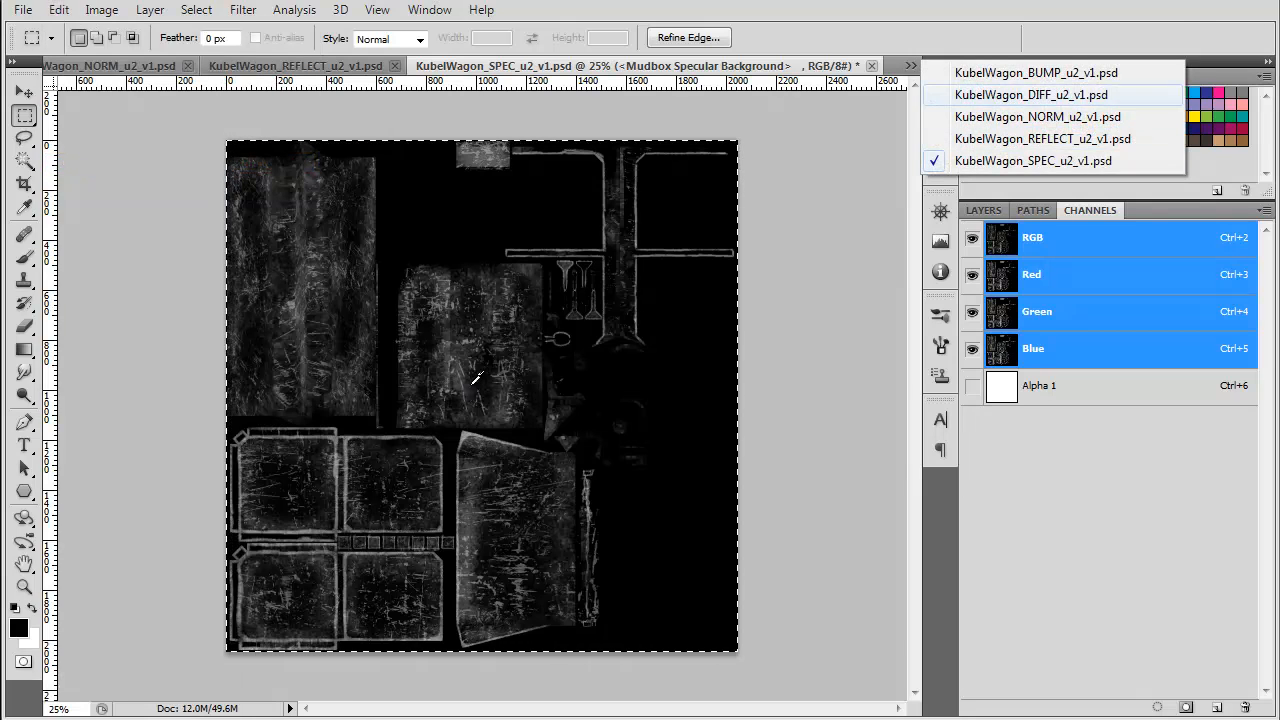
key(Return)
key(ctrl+6)
key(x)
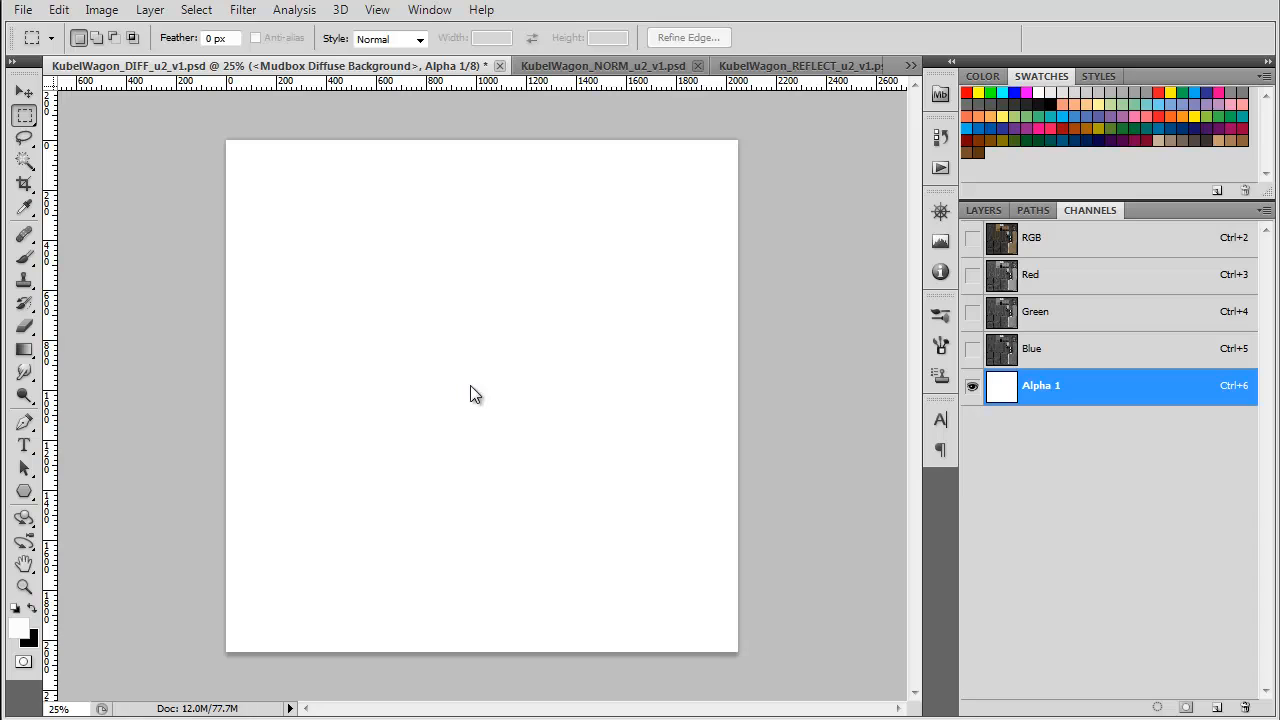
key(ctrl+BackSpace)
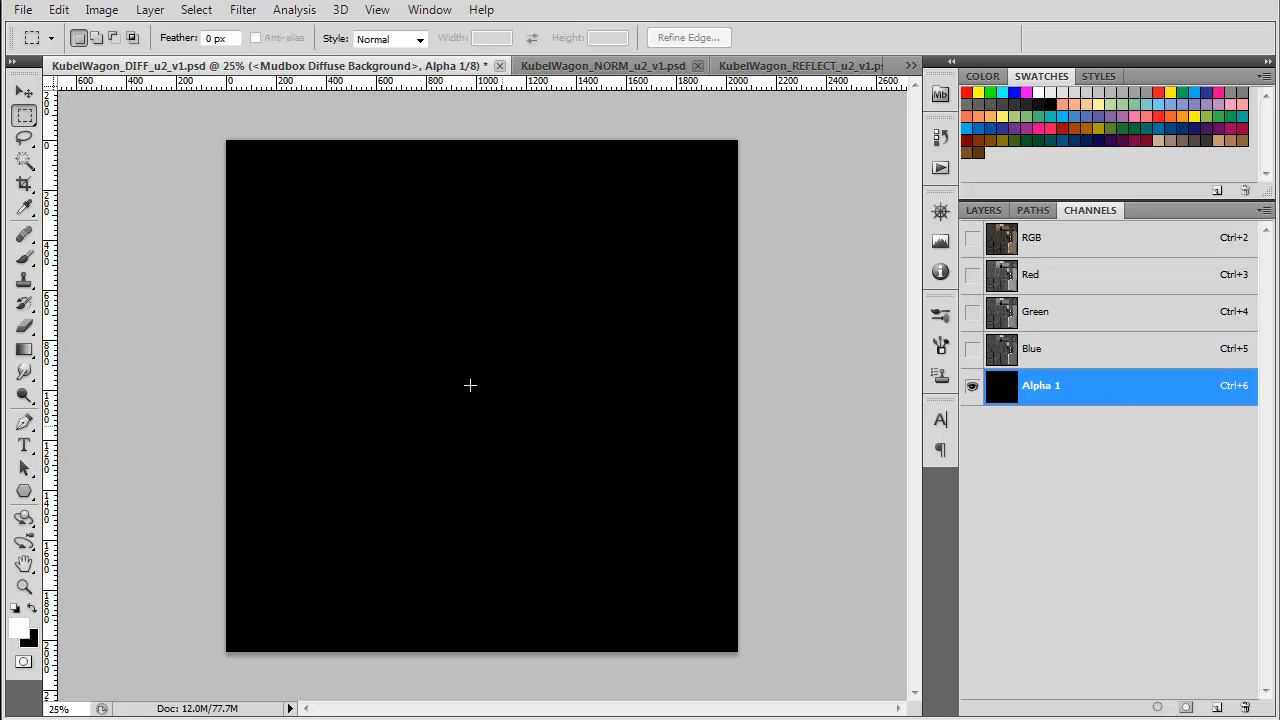
key(ctrl+a)
key(ctrl+v)
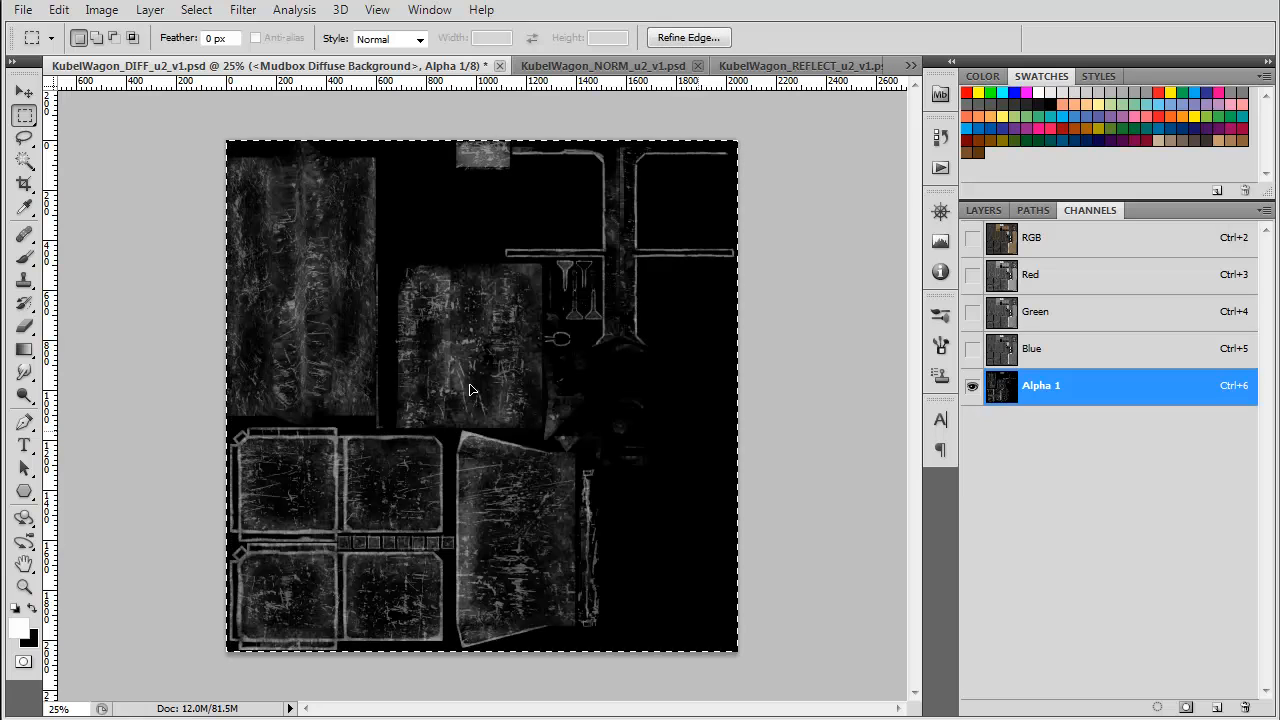
key(ctrl+d)
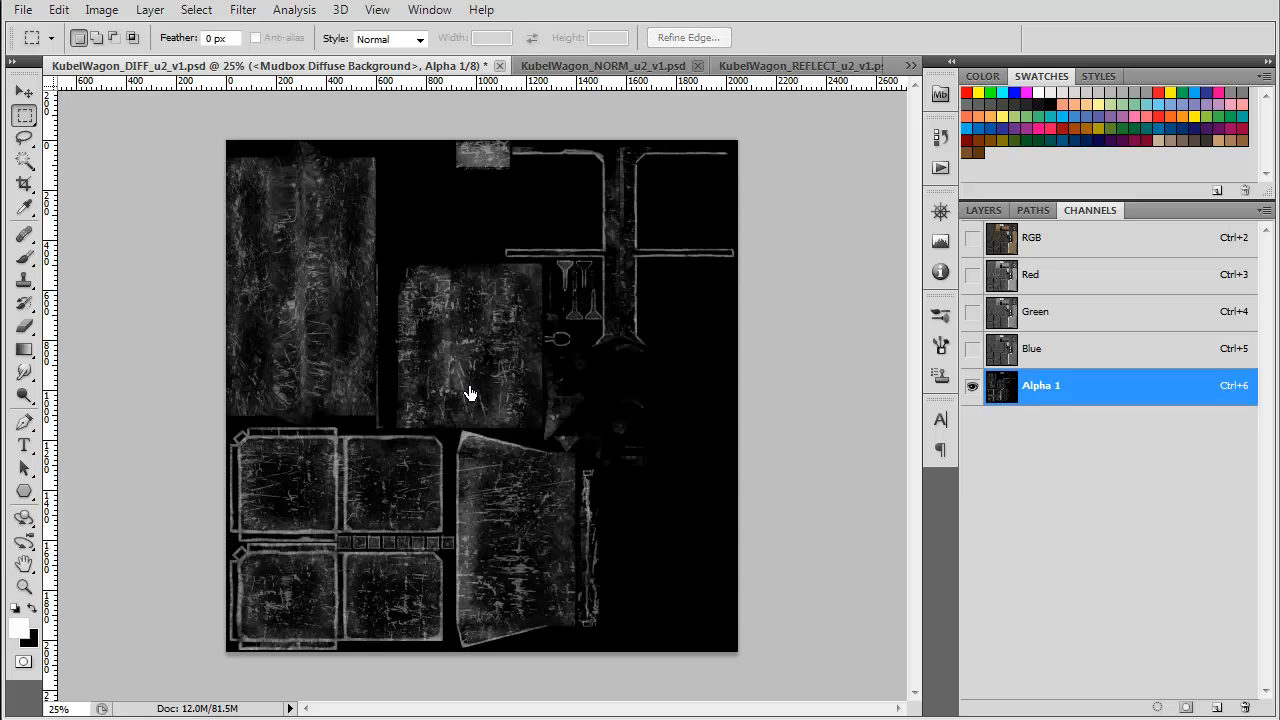
key(ctrl+2)
key(F7)
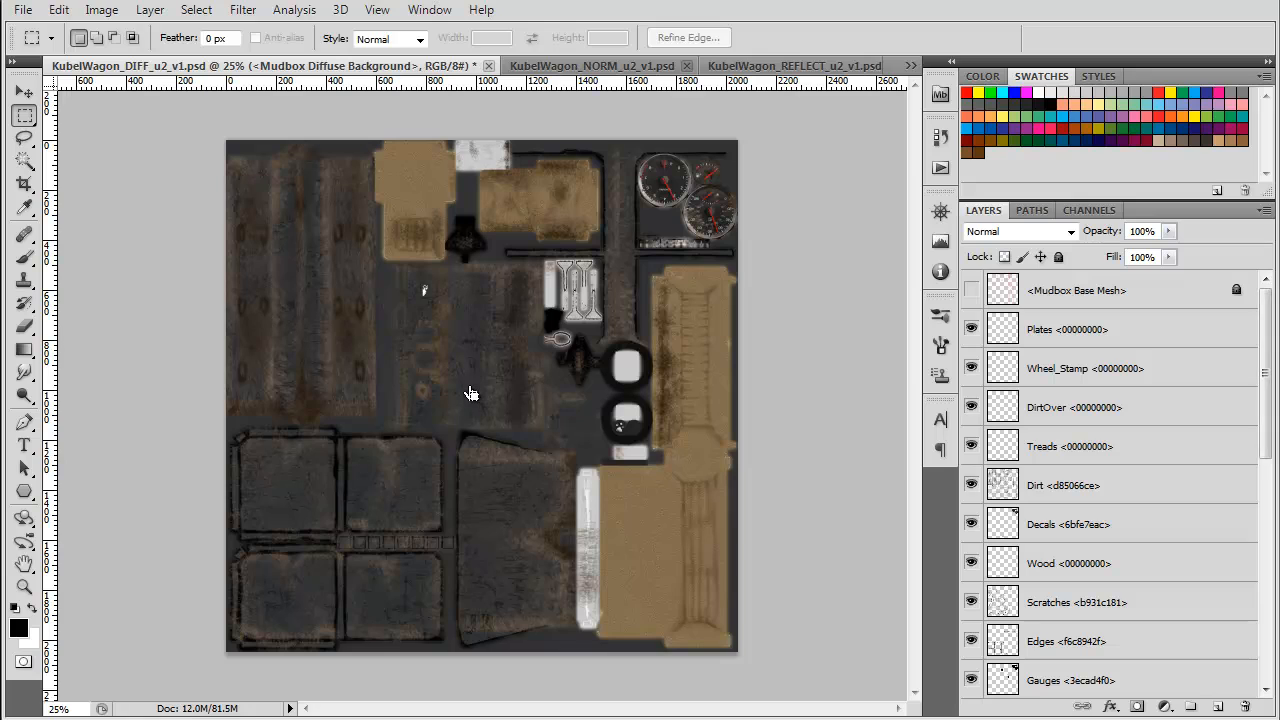
- Save a 32 bits/pixel Targa copy with alpha channels as KubelWagon_DIFF_u2_v1.tga in the KubelWagon_TEXTURES folder
key(ctrl+shift+s)
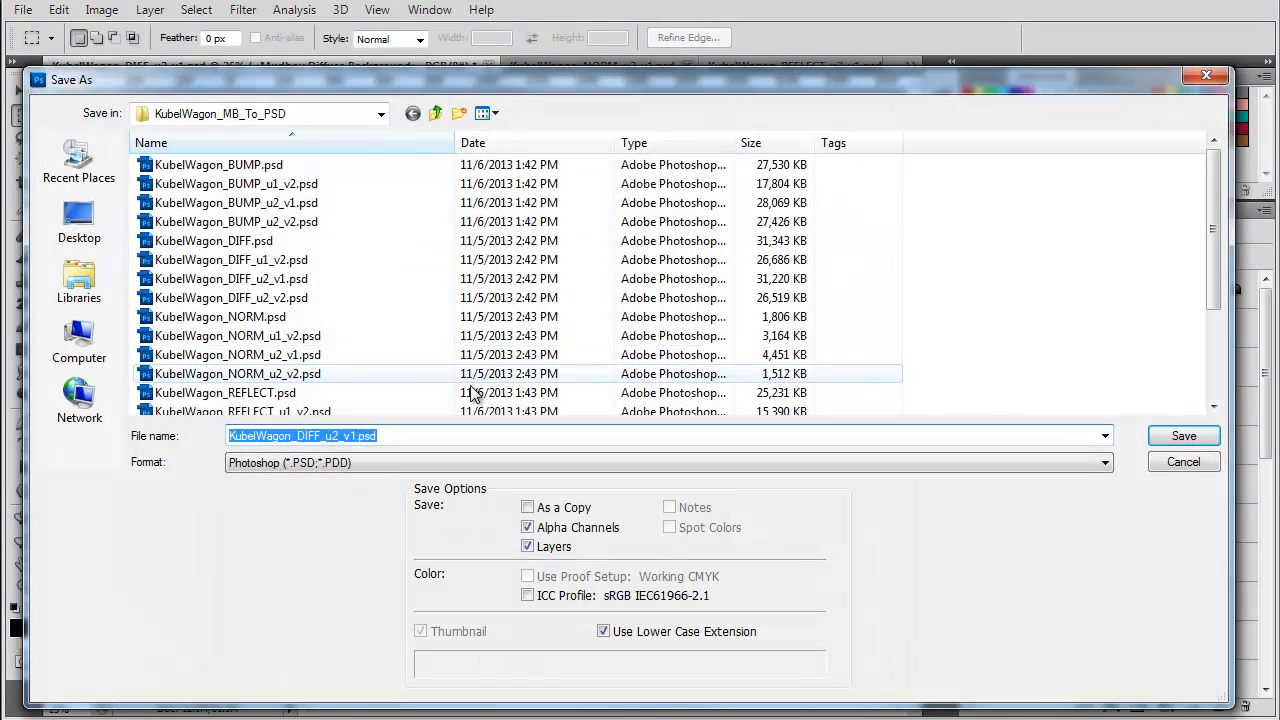
click(79, 162)
double_click(205, 165)
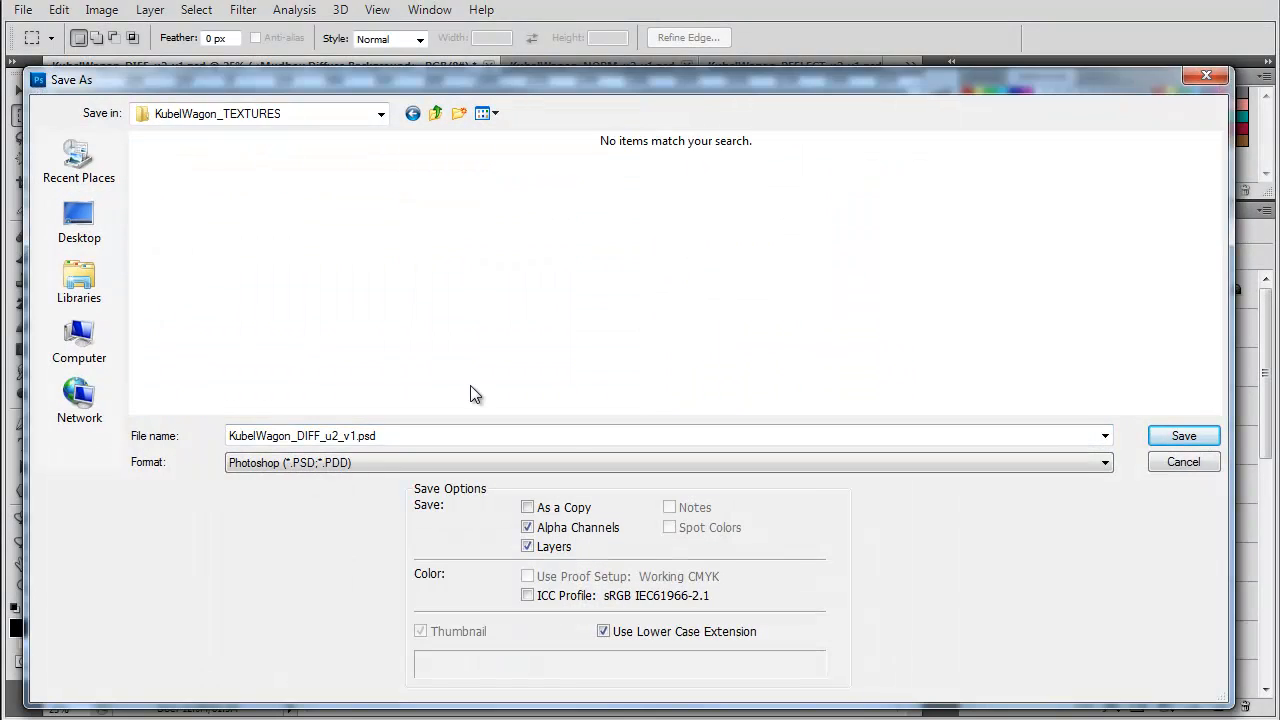
click(475, 462)
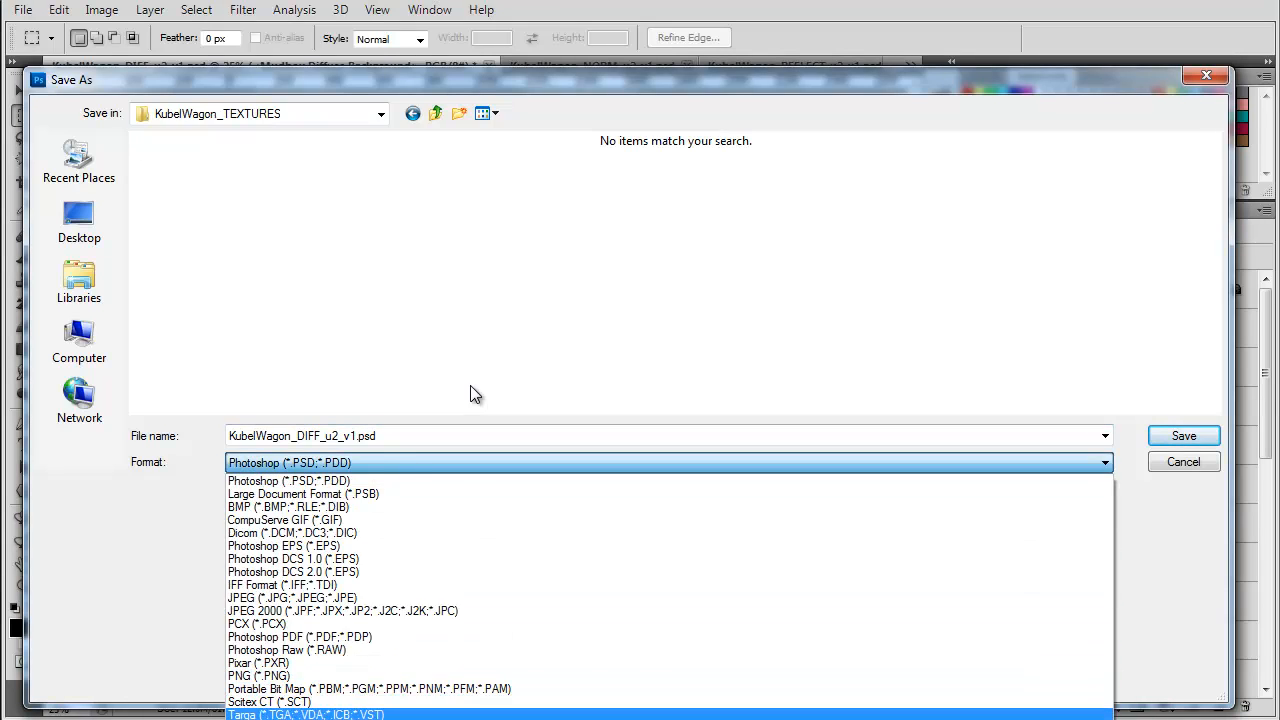
click(305, 714)
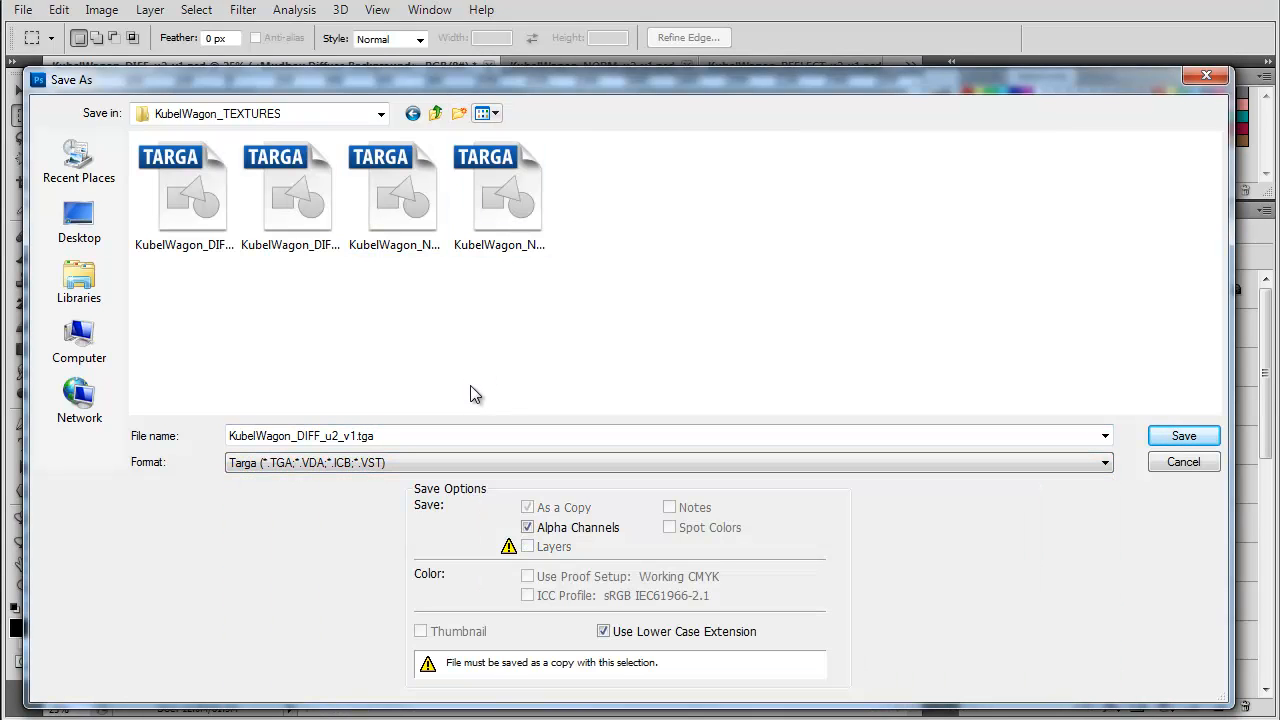
click(494, 113)
click(371, 247)
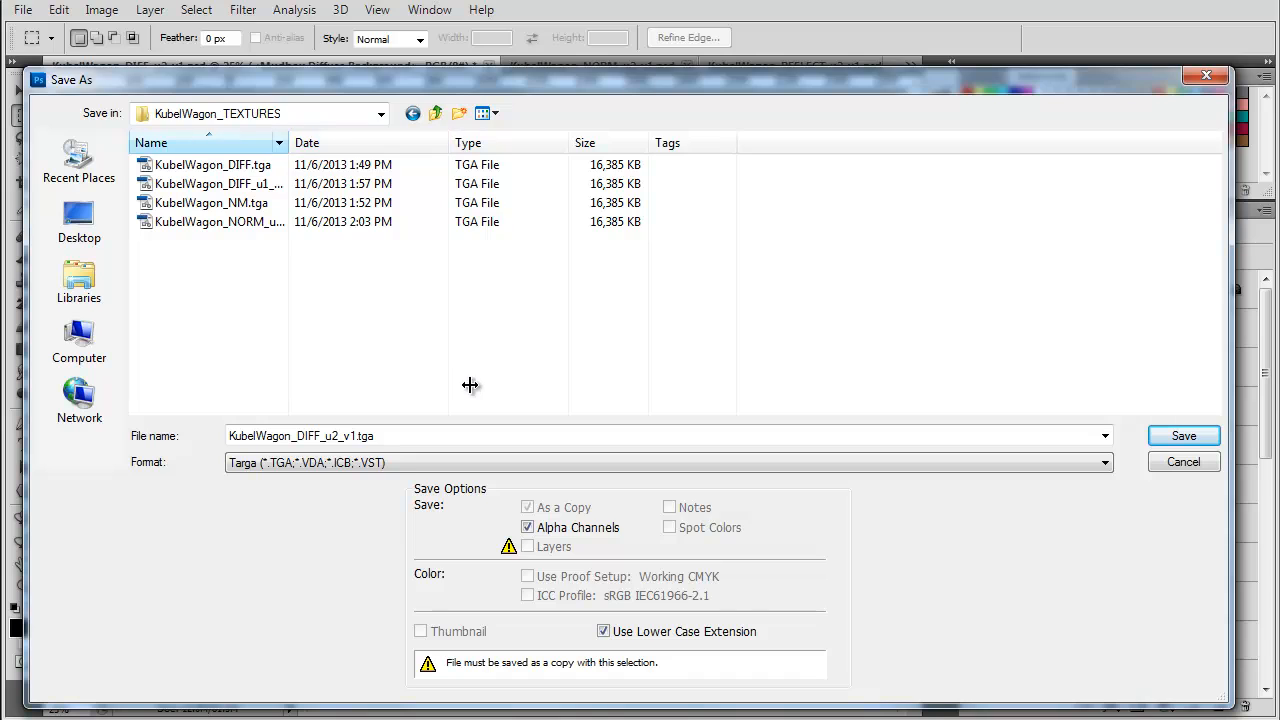
drag(288, 143, 398, 143)
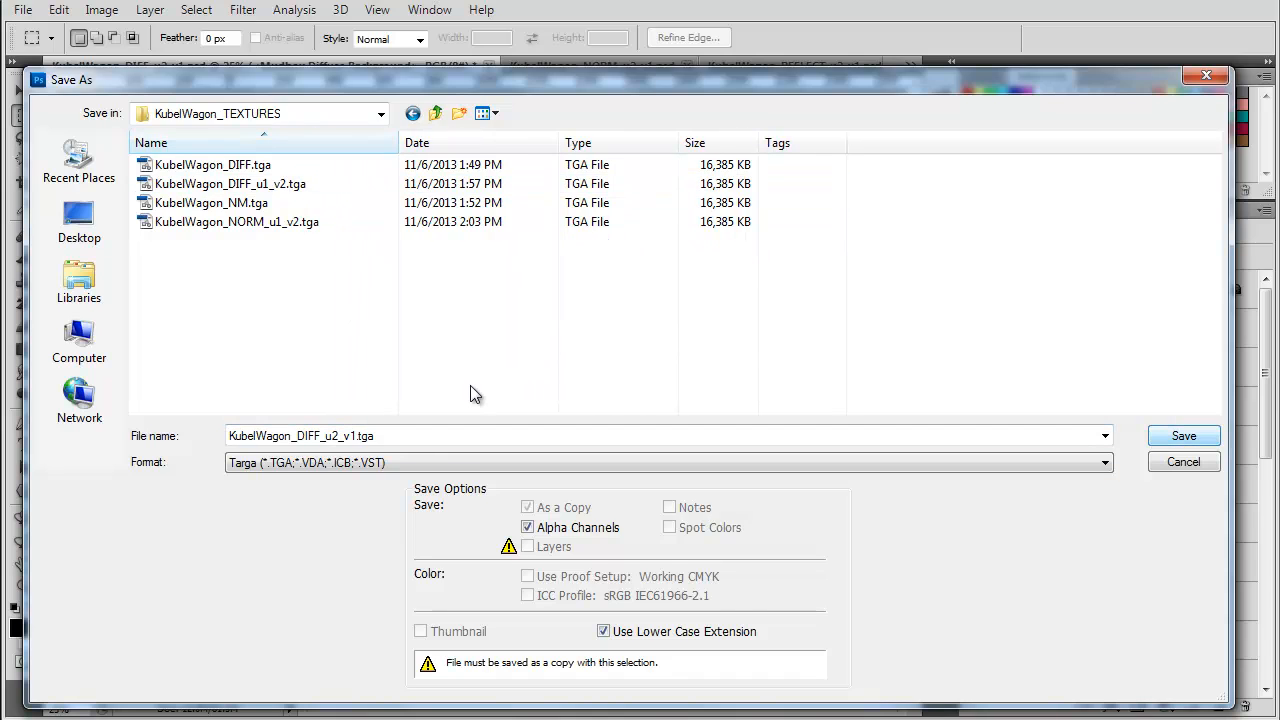
key(Return)
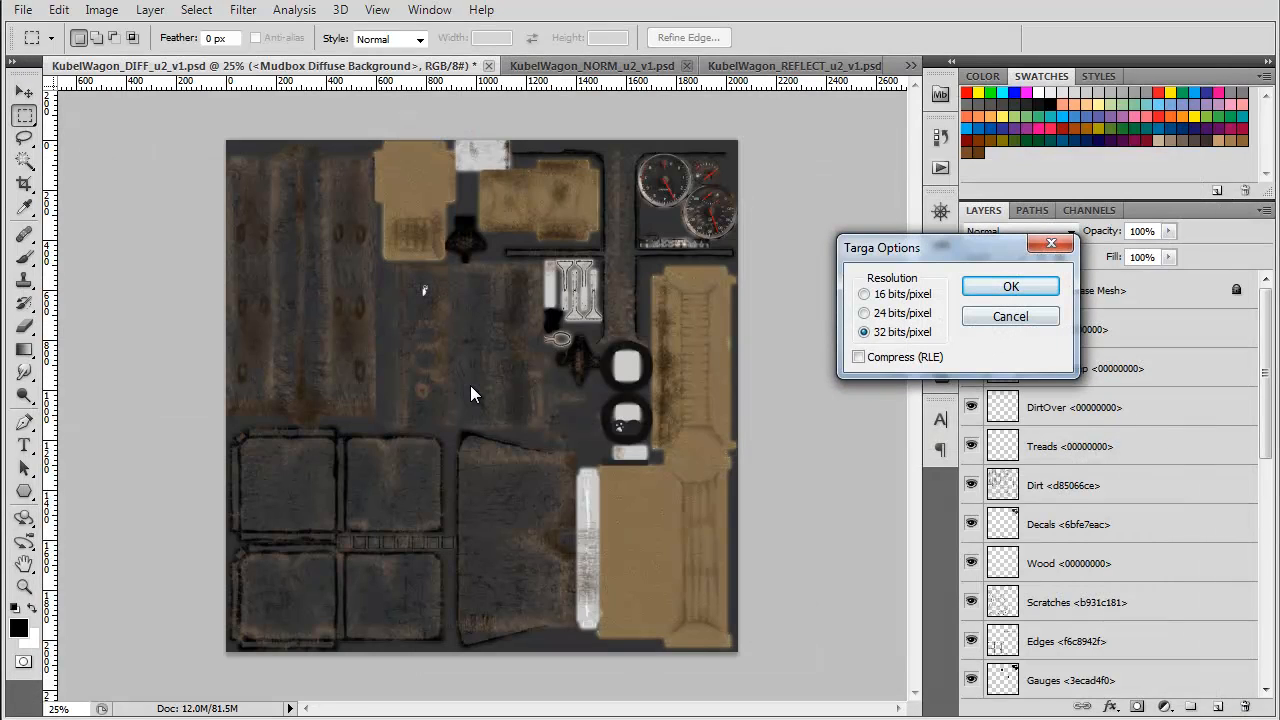
key(Return)
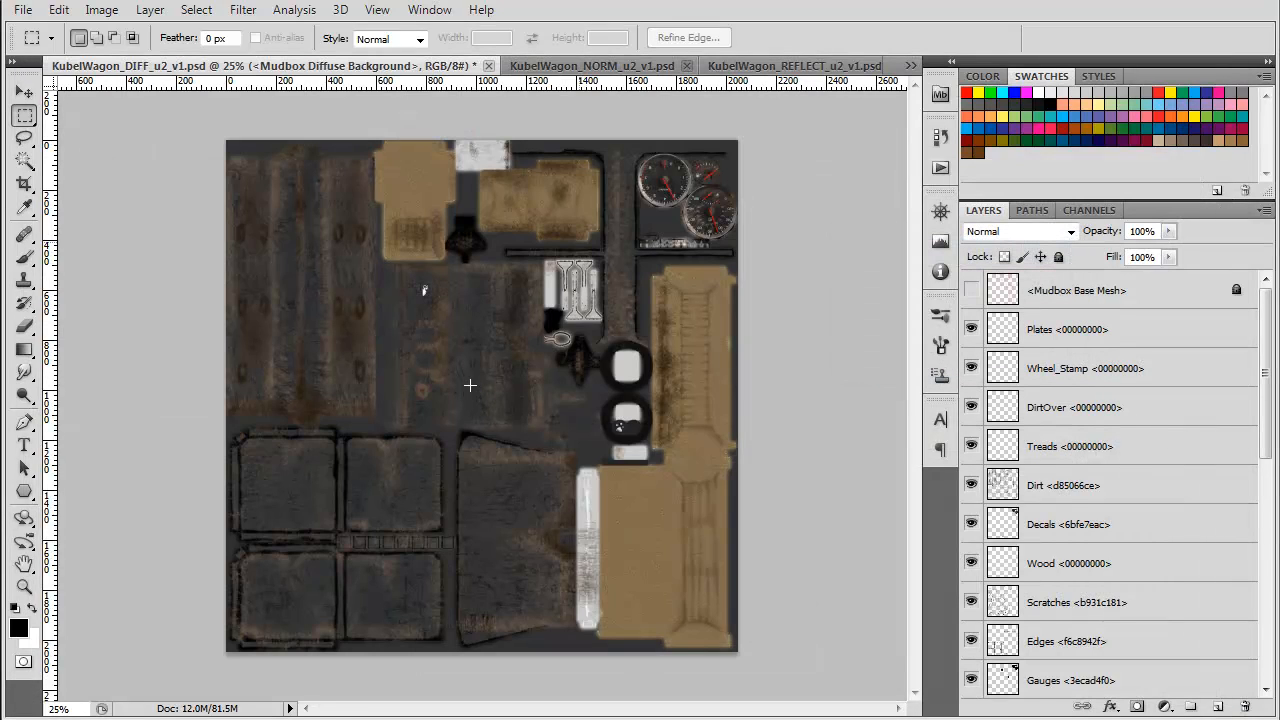
- Close KubelWagon_DIFF_u2_v1.psd and KubelWagon_SPEC_u2_v1.psd without saving their changes
key(ctrl+w)
key(n)
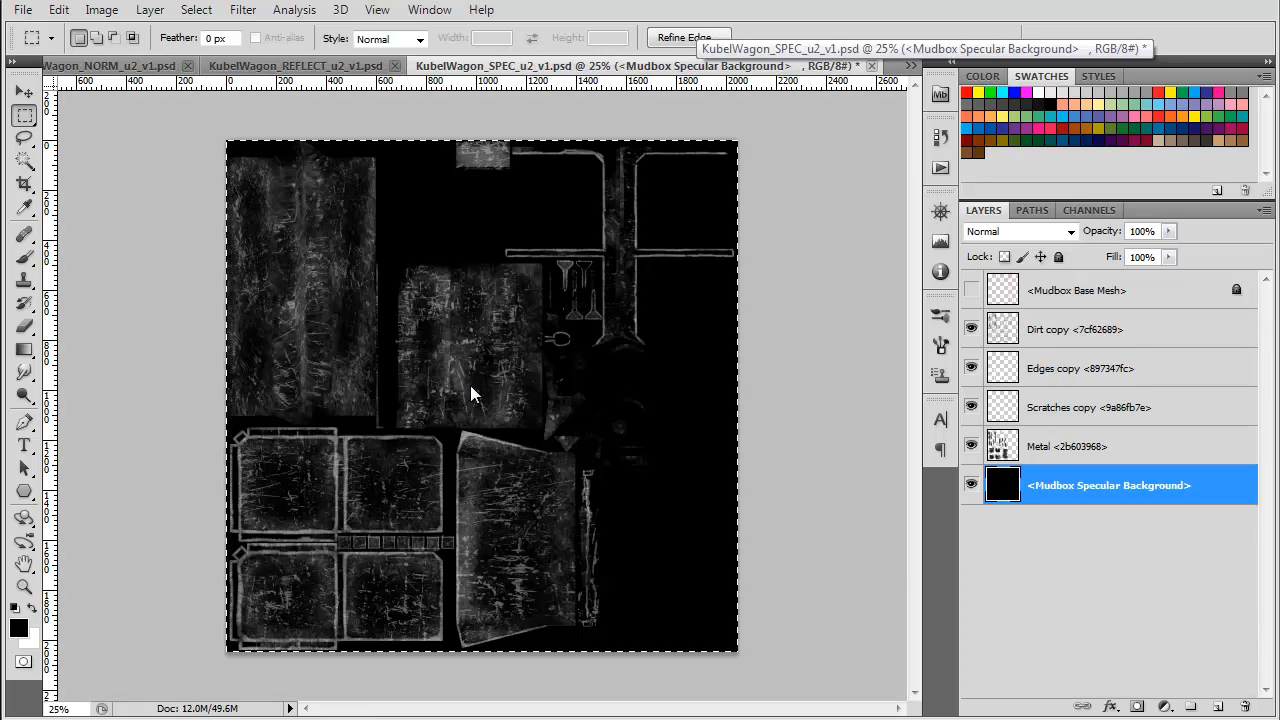
key(ctrl+d)
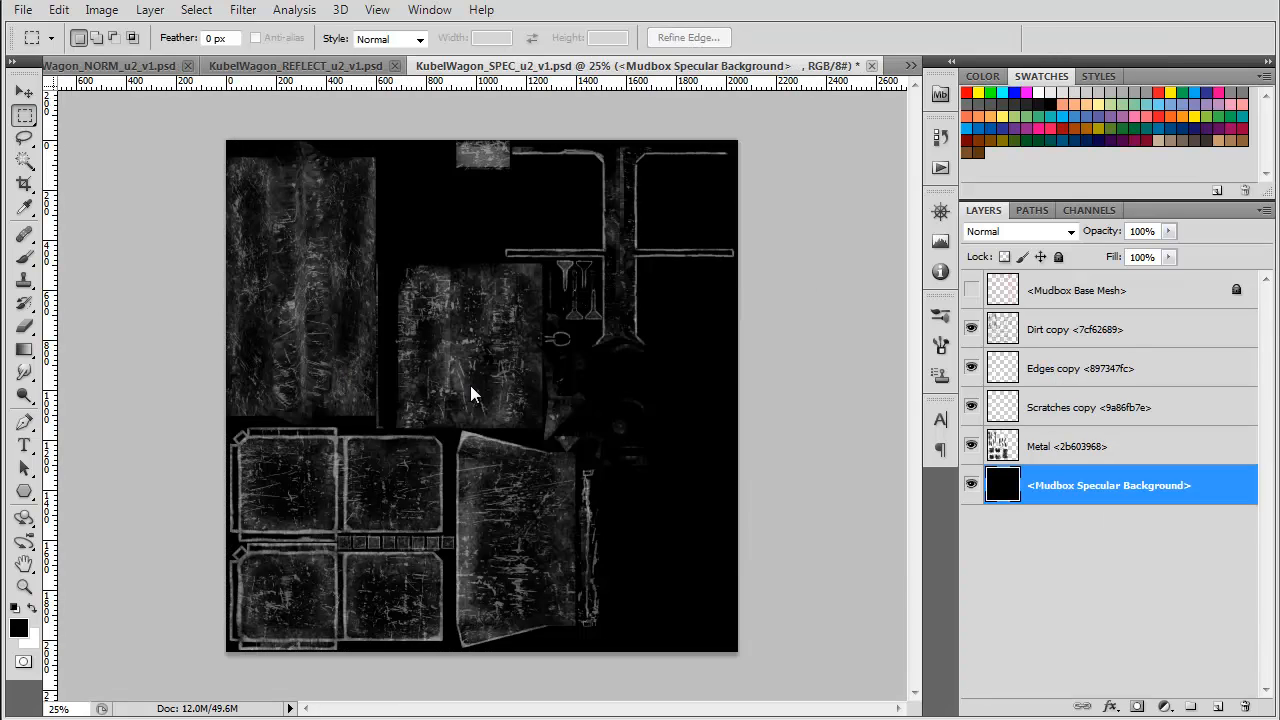
key(ctrl+w)
key(n)
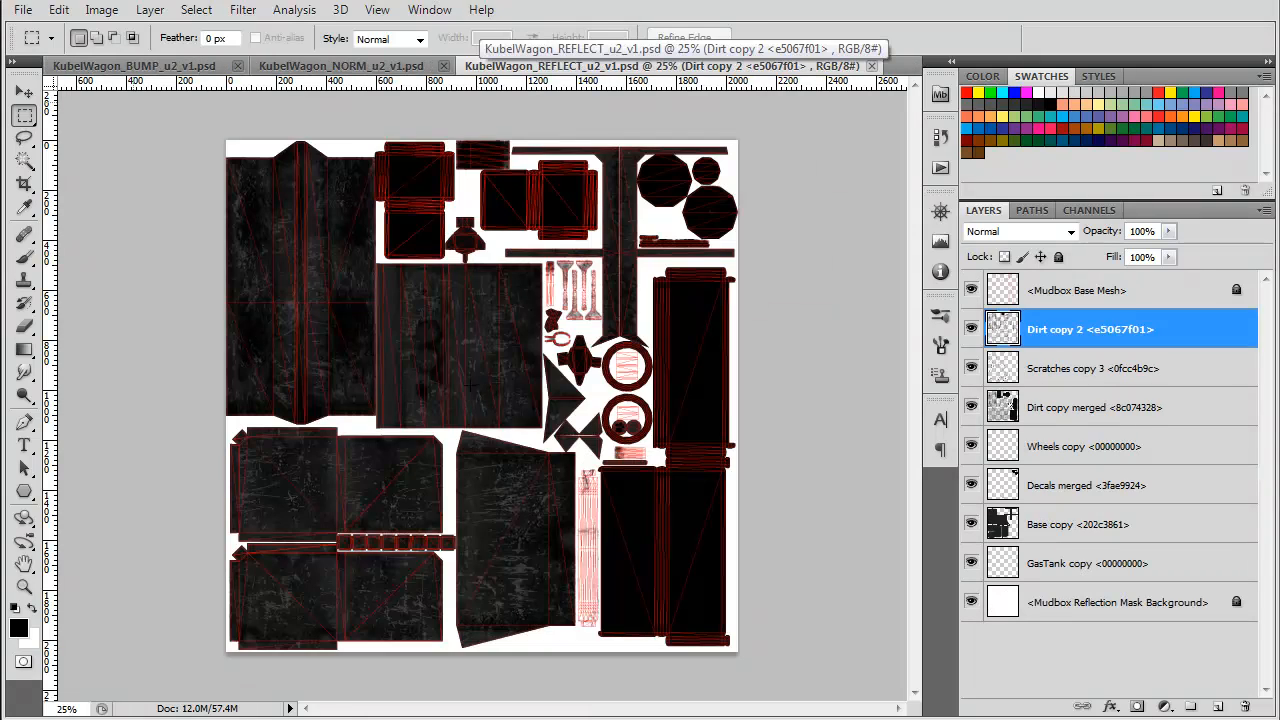
- In KubelWagon_BUMP_u2_v1.psd, hide the Mudbox Base Mesh layer and unlock the Mudbox Bump Map Background layer
key(ctrl+shift+Tab)
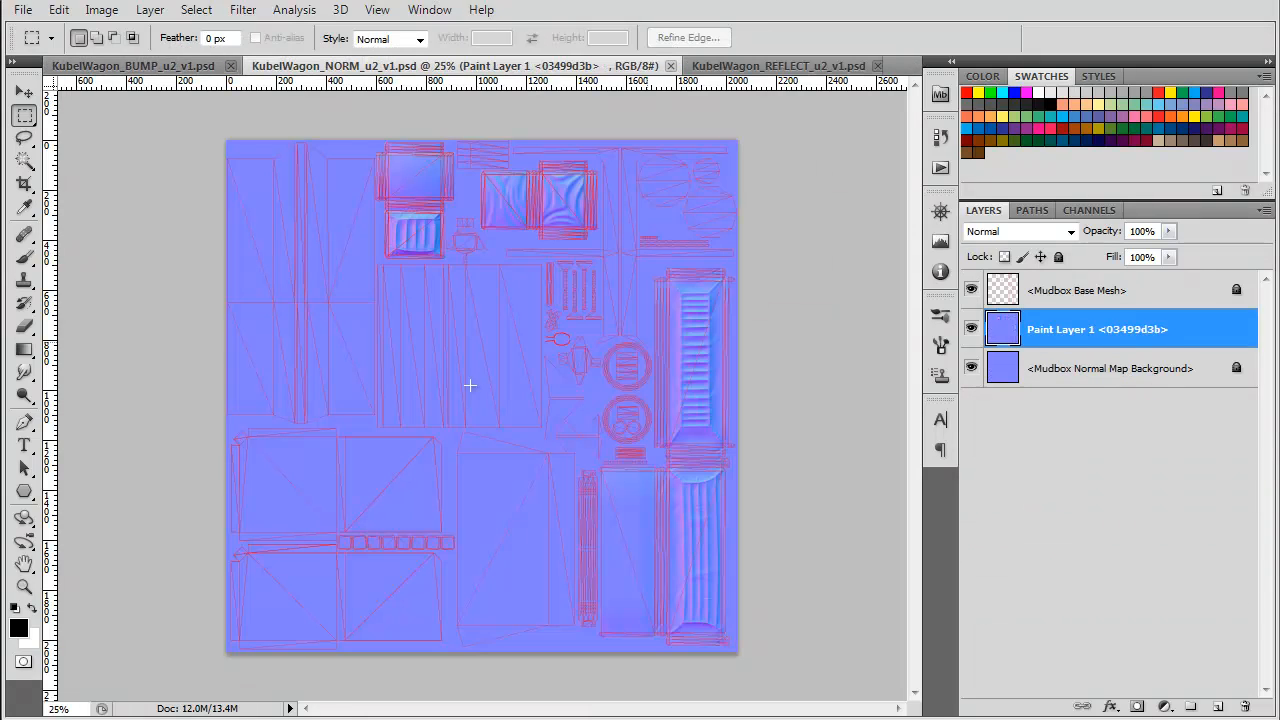
key(ctrl+shift+Tab)
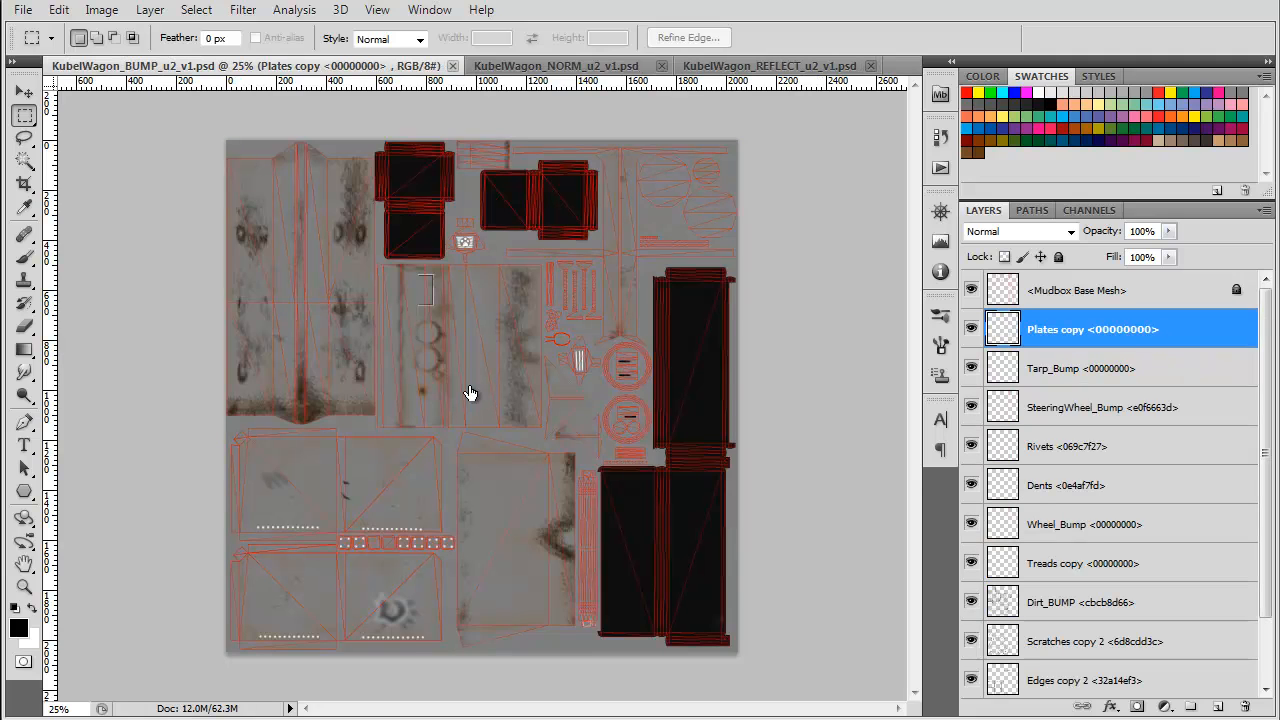
click(971, 290)
drag(1265, 450, 1265, 515)
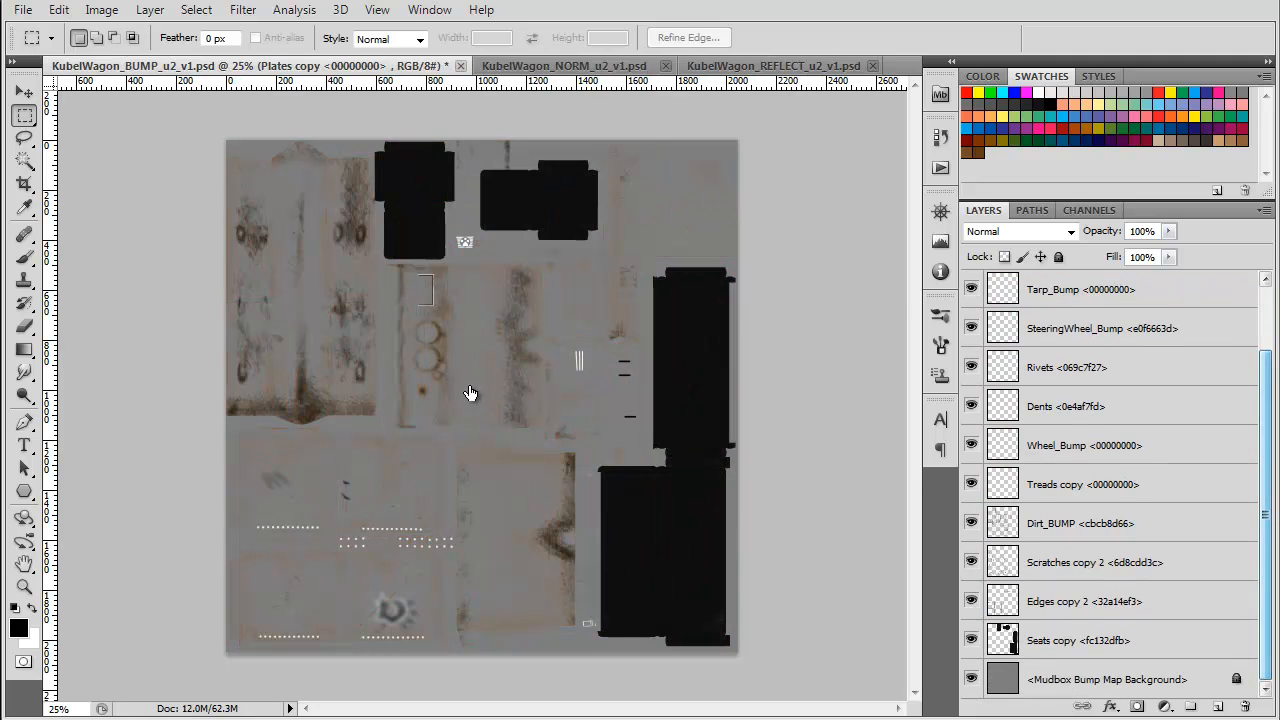
click(1113, 679)
click(1059, 257)
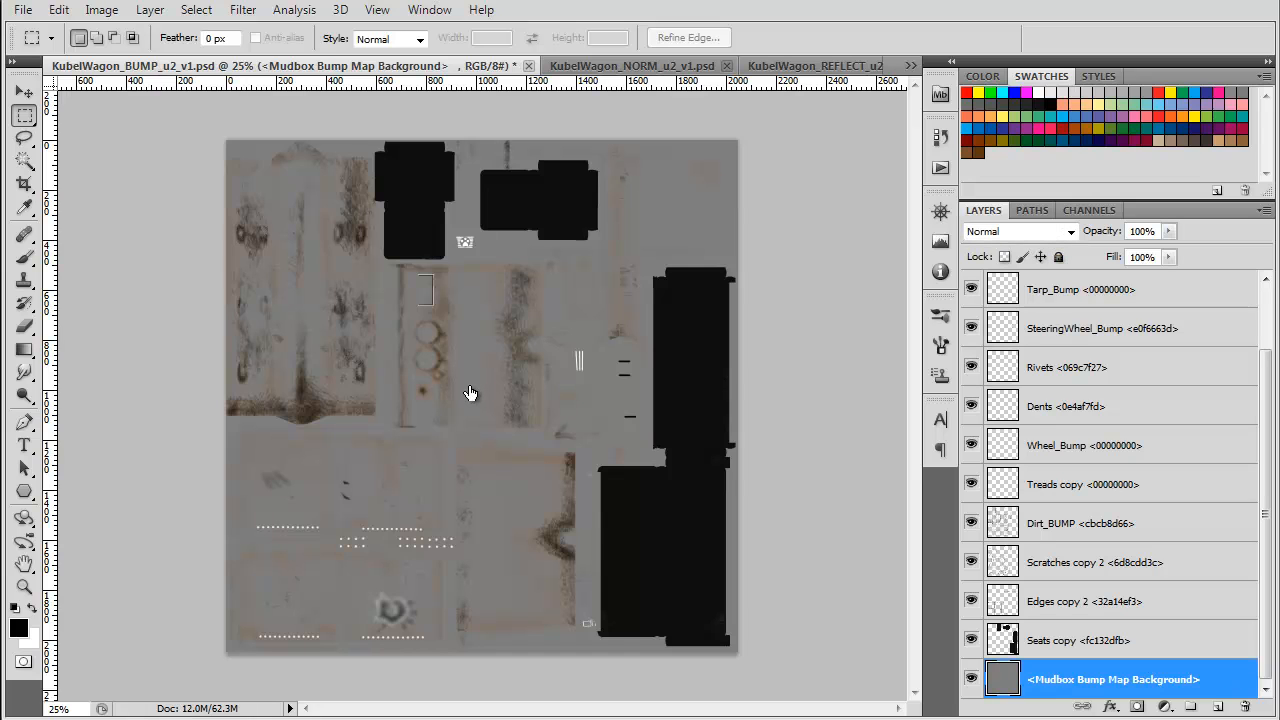
- Merge a copy of all layers from the Mudbox Bump Map Background up to Plates copy into a new layer
drag(1265, 515, 1265, 452)
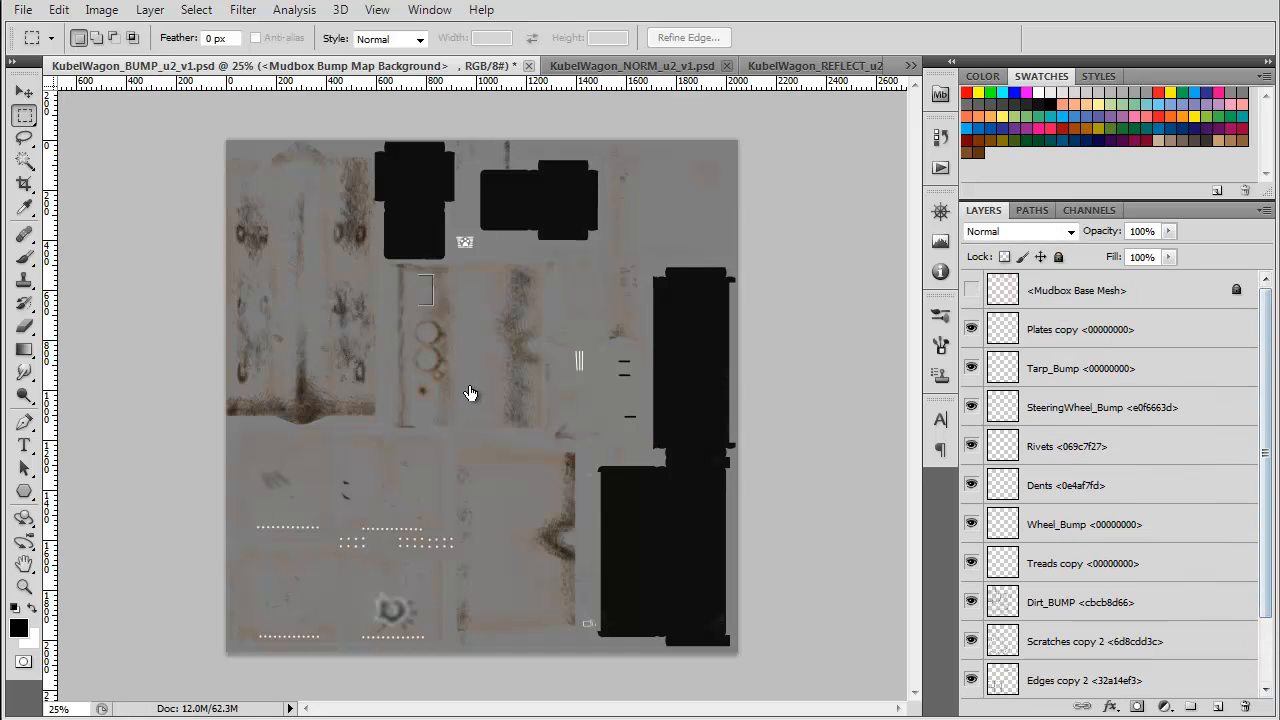
shift+click(1092, 329)
key(ctrl+alt+e)
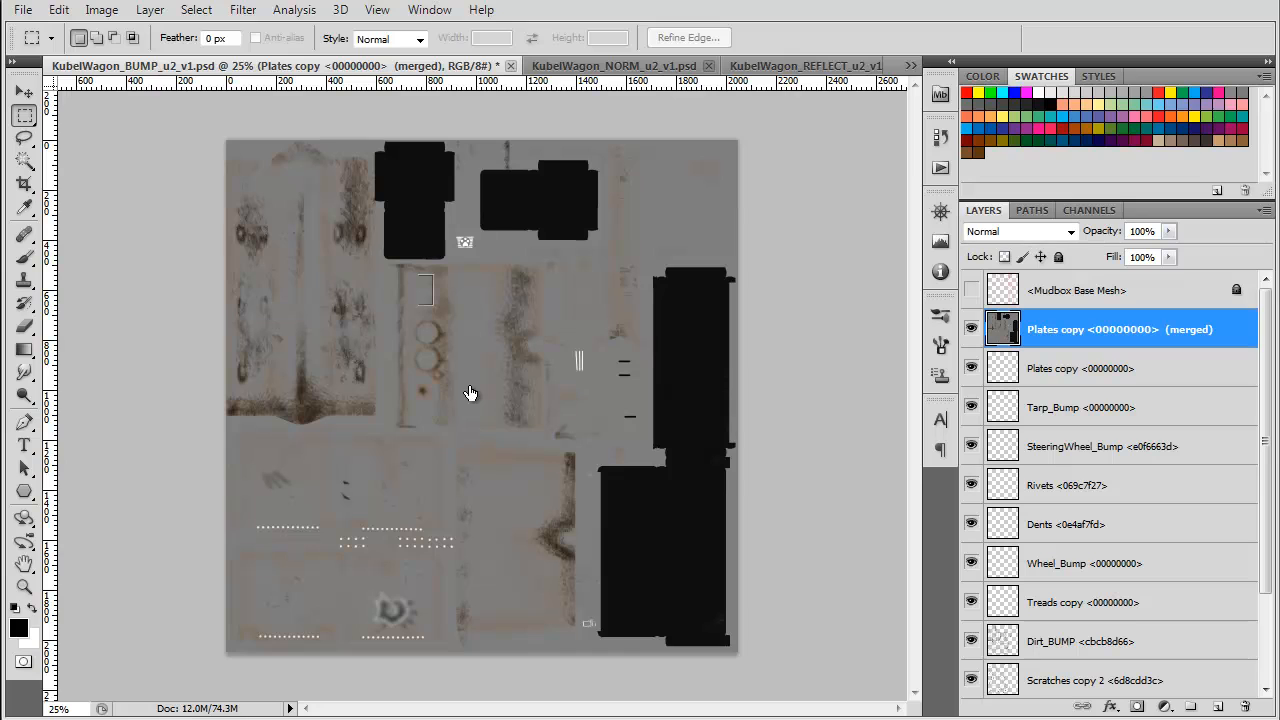
- Convert the merged bump layer with the xNormal height-to-normals filter, using the Gray scale source, smooth 0.400 and the 4SAMPLES method
click(243, 10)
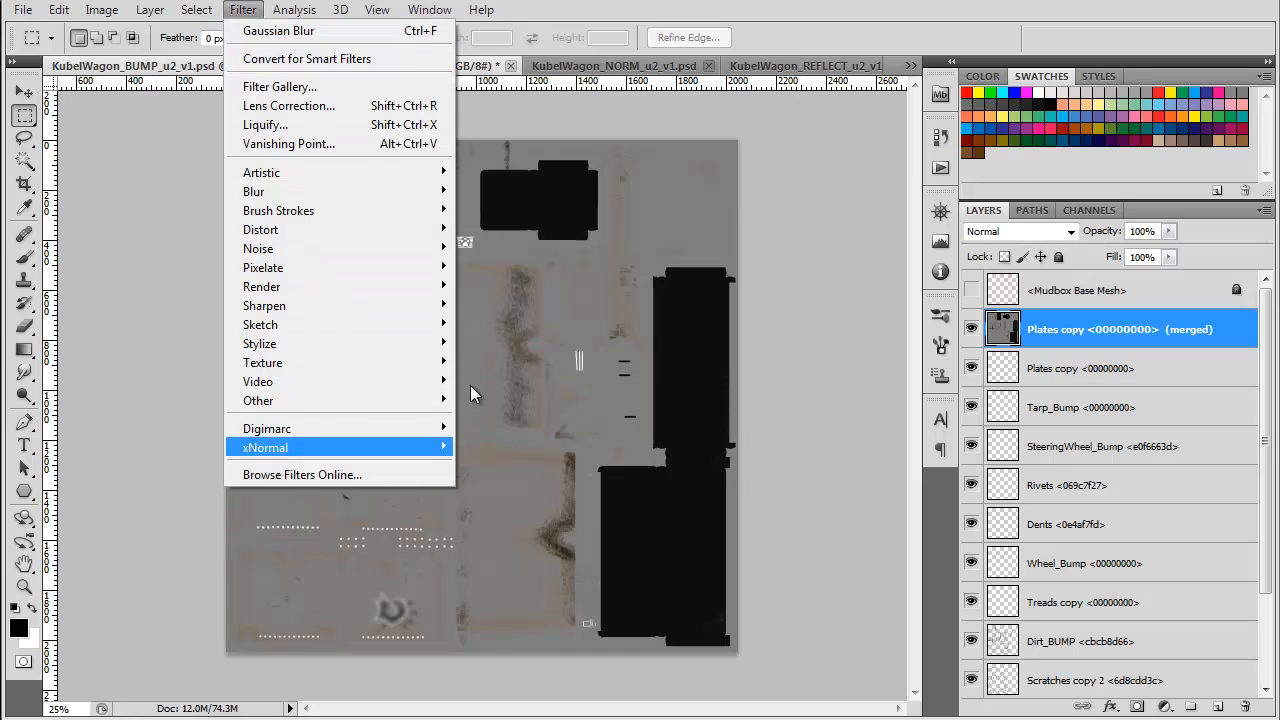
mouse_move(265, 448)
click(130, 466)
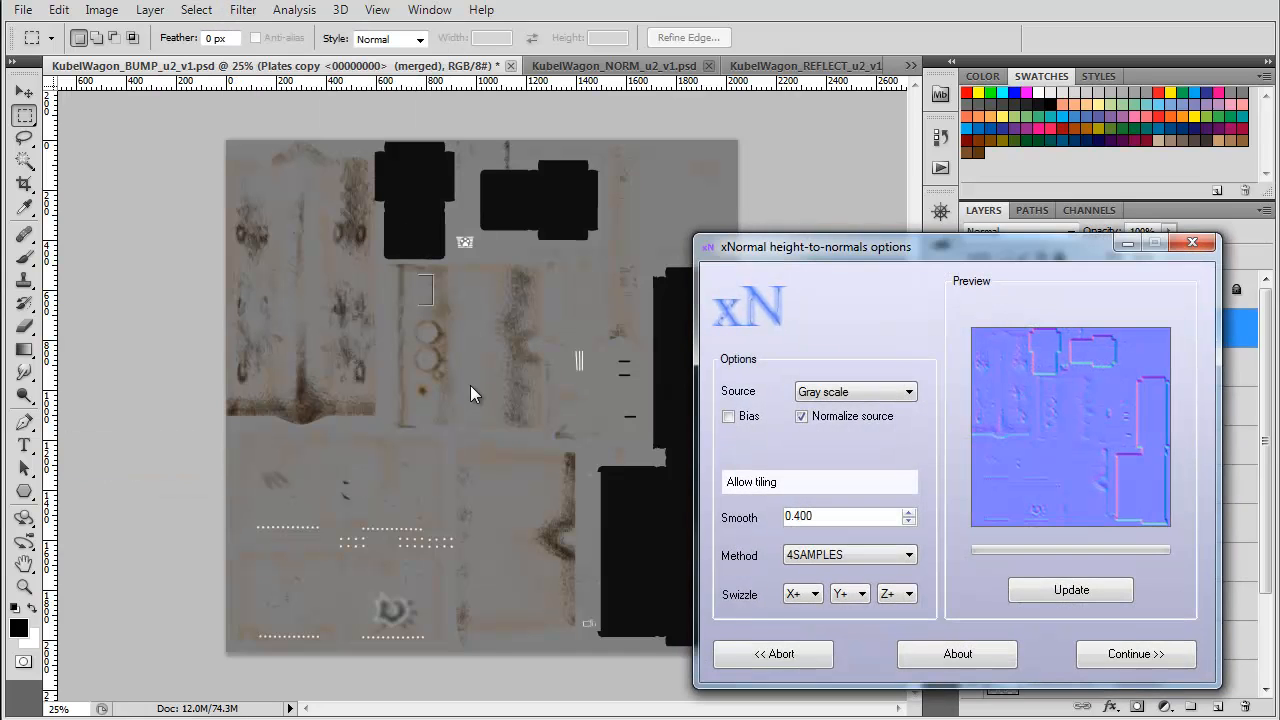
click(1136, 654)
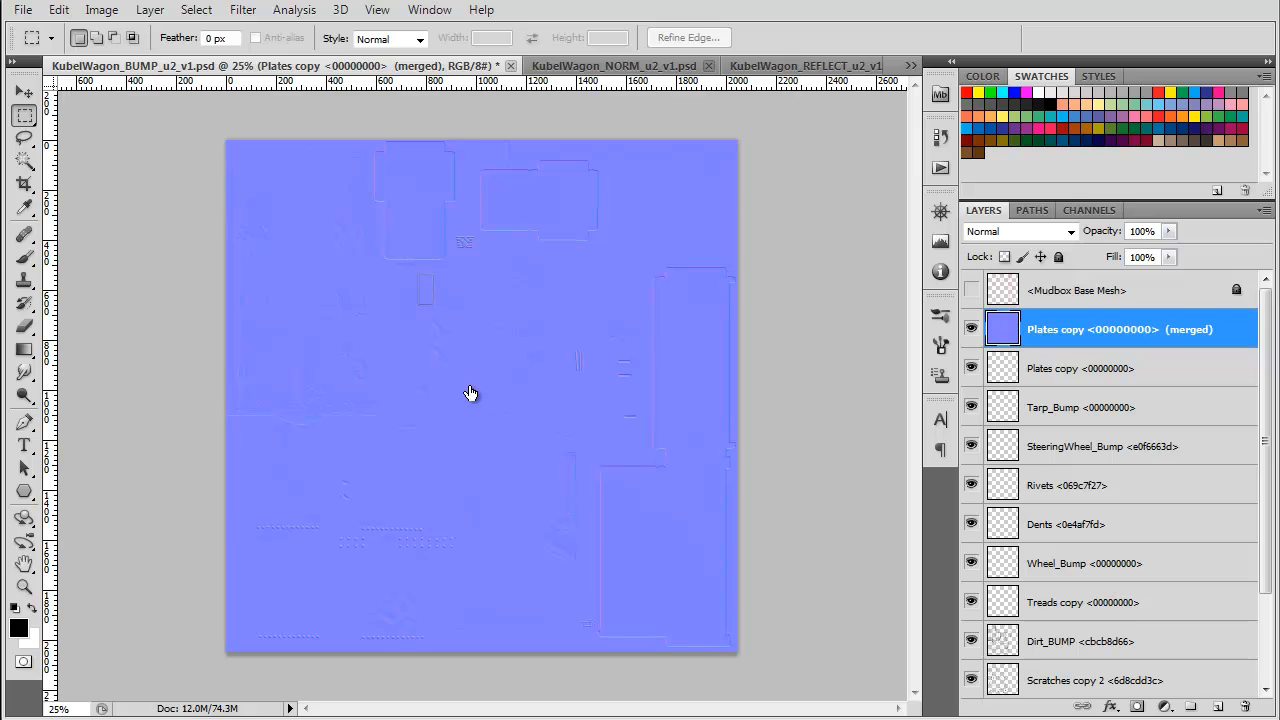
- Copy the converted layer into KubelWagon_NORM_u2_v1.psd, hide the Mudbox Base Mesh and place a duplicate of the converted layer beneath it
key(v)
mouse_move(471, 387)
mouse_down()
mouse_move(619, 131)
mouse_move(619, 66)
mouse_move(476, 392)
mouse_up()
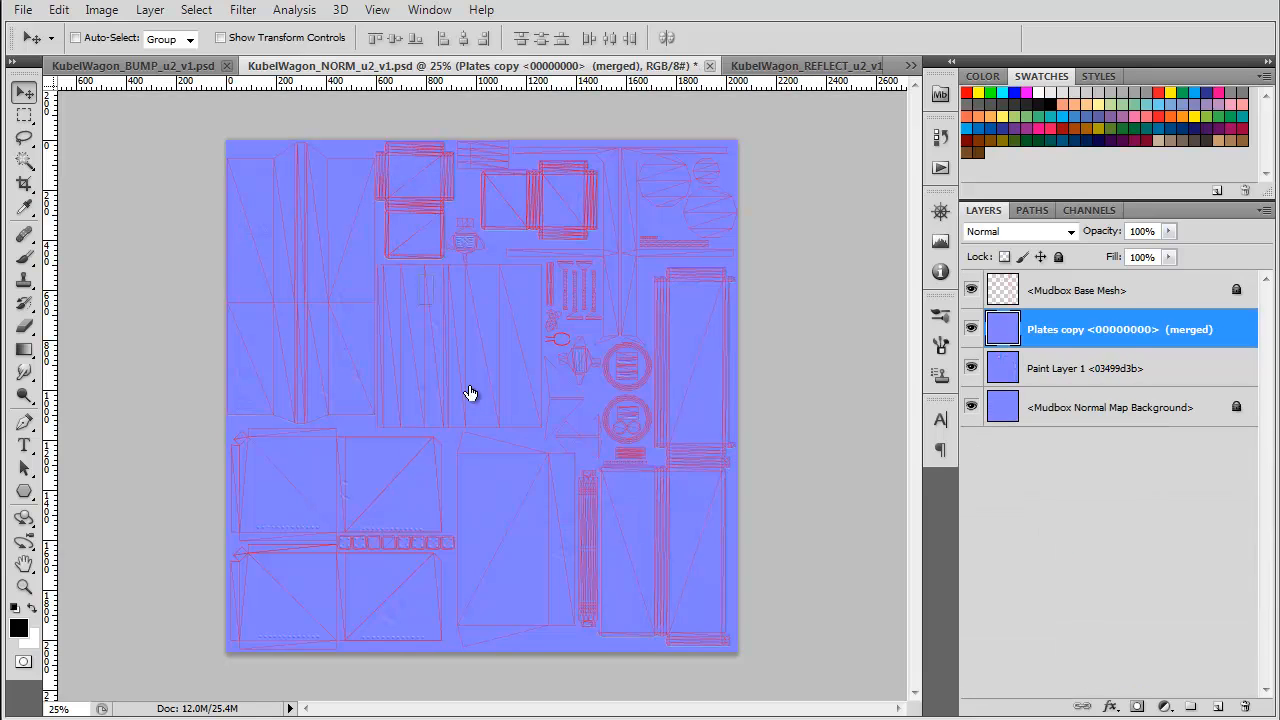
click(971, 290)
alt+drag(1118, 329, 1118, 350)
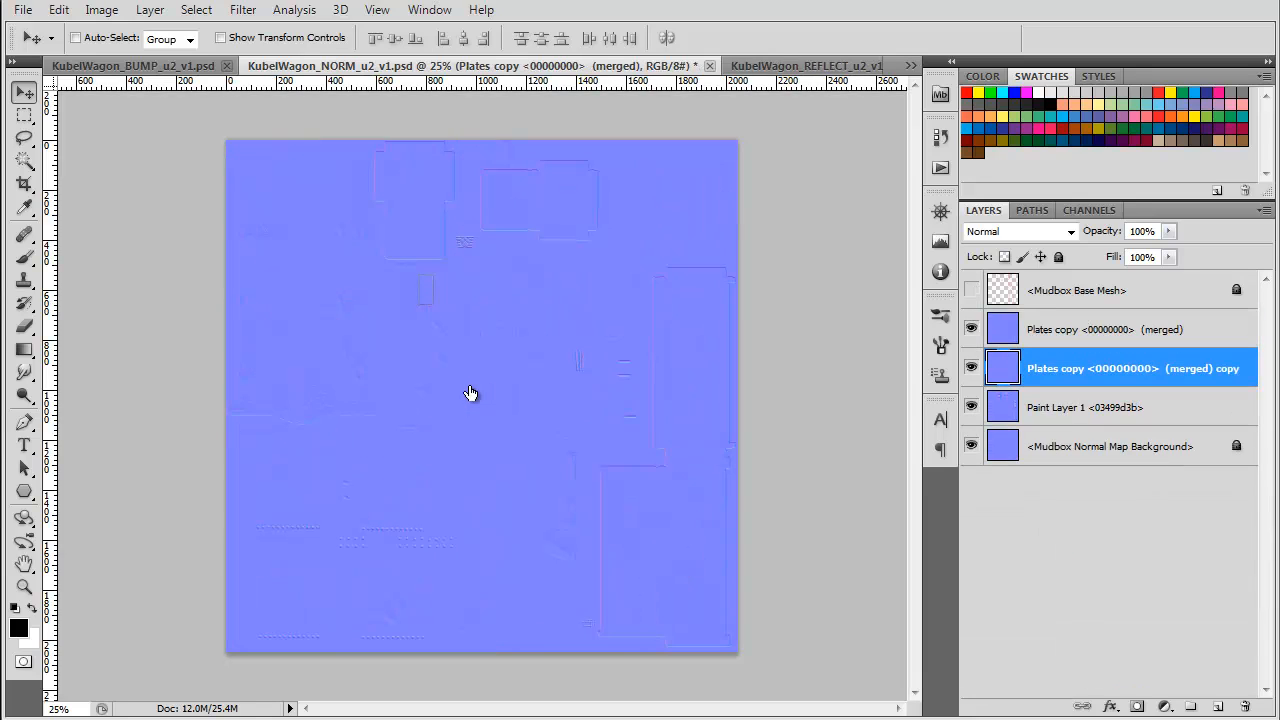
click(1118, 329)
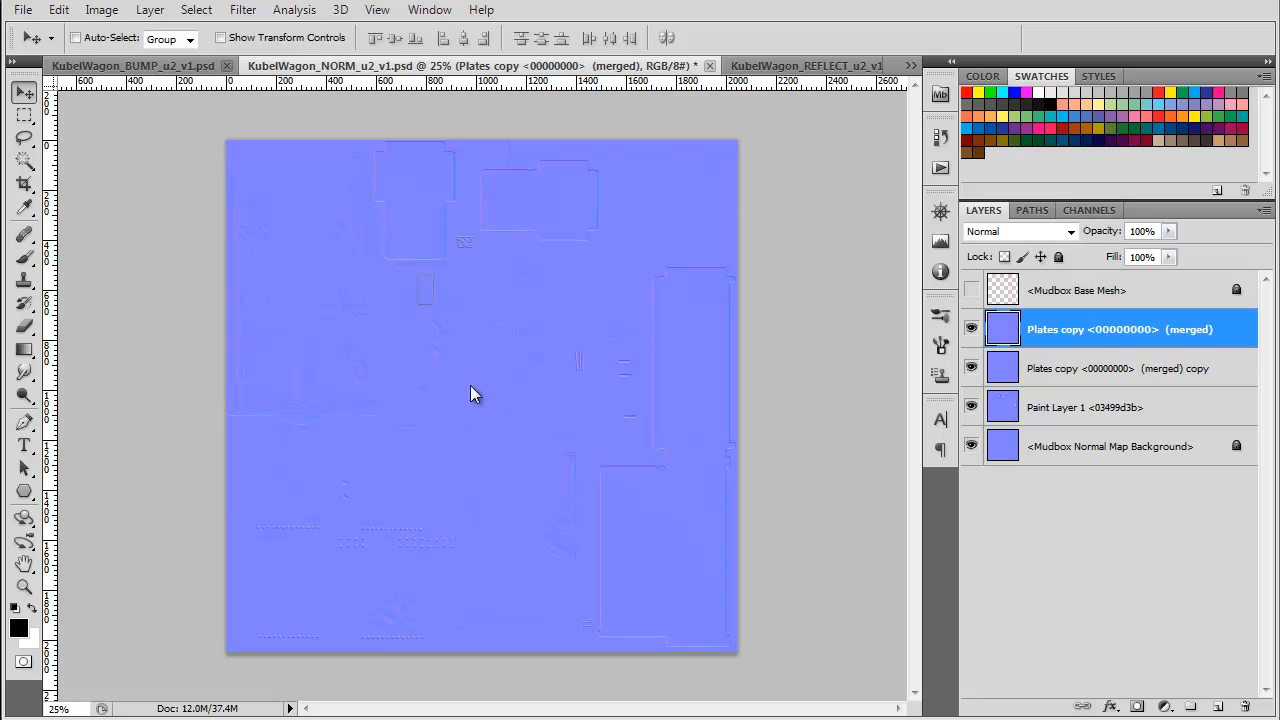
- Fill the Red and Green channels of the upper merged layer with white
click(1089, 210)
key(ctrl+4)
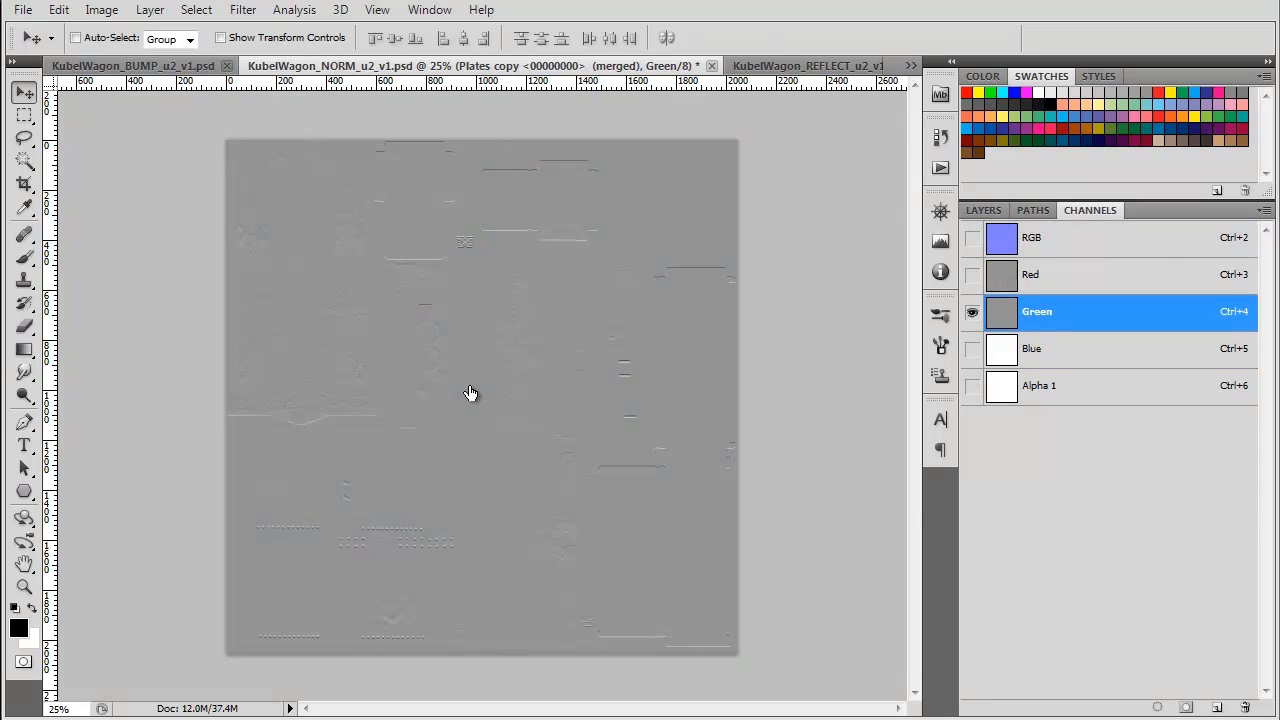
key(ctrl+3)
key(ctrl+BackSpace)
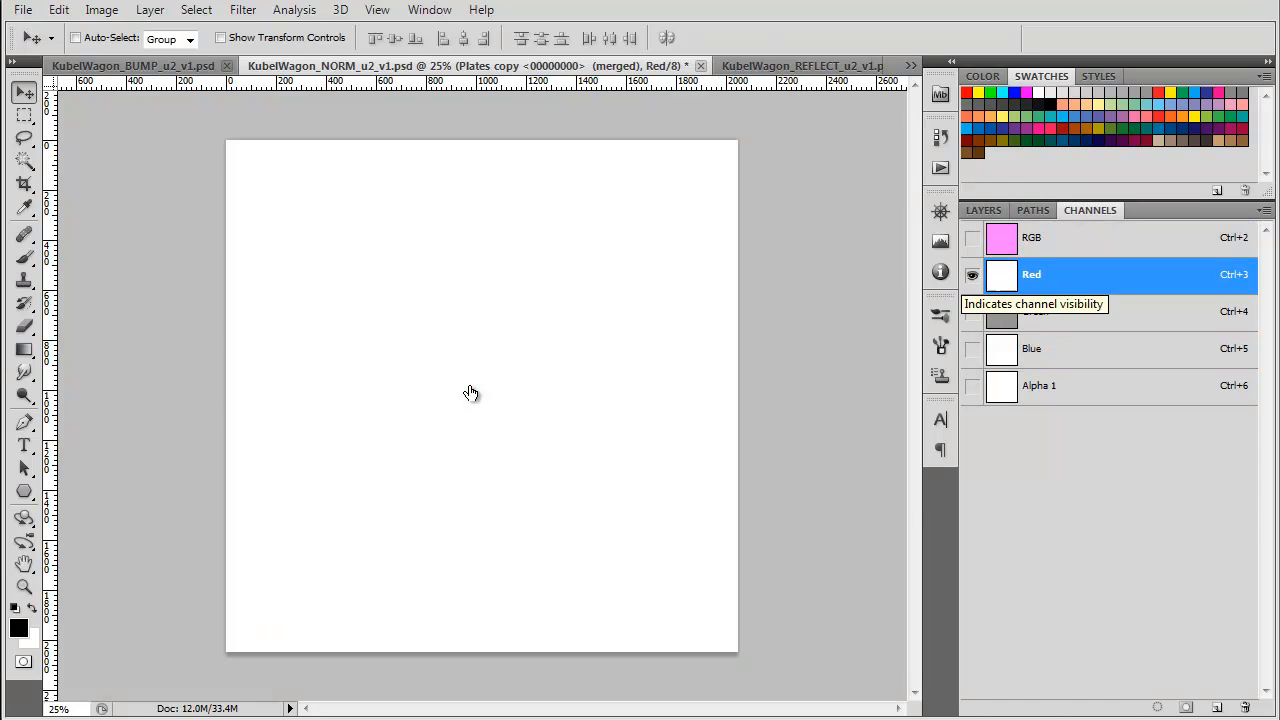
click(1000, 318)
key(ctrl+BackSpace)
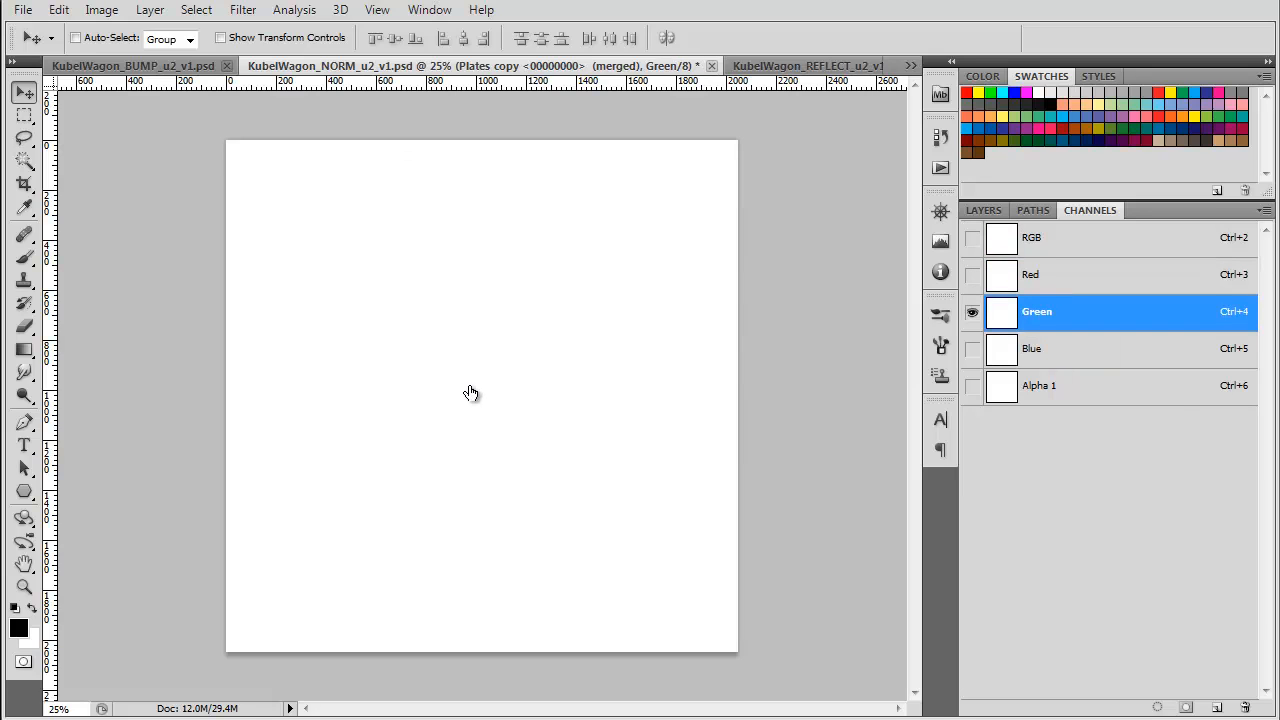
- Examine the Blue channel of the upper merged layer on its own at closer range, and return to the full RGB view
key(ctrl+2)
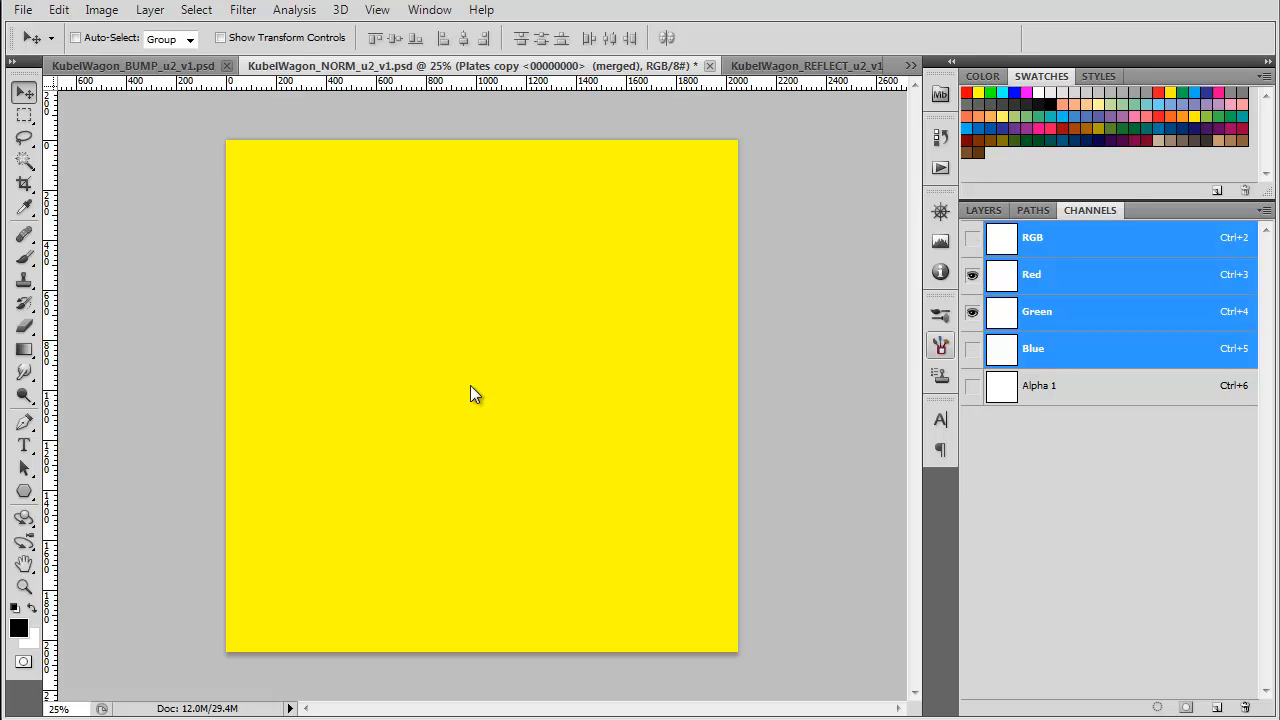
click(972, 275)
click(972, 349)
click(972, 312)
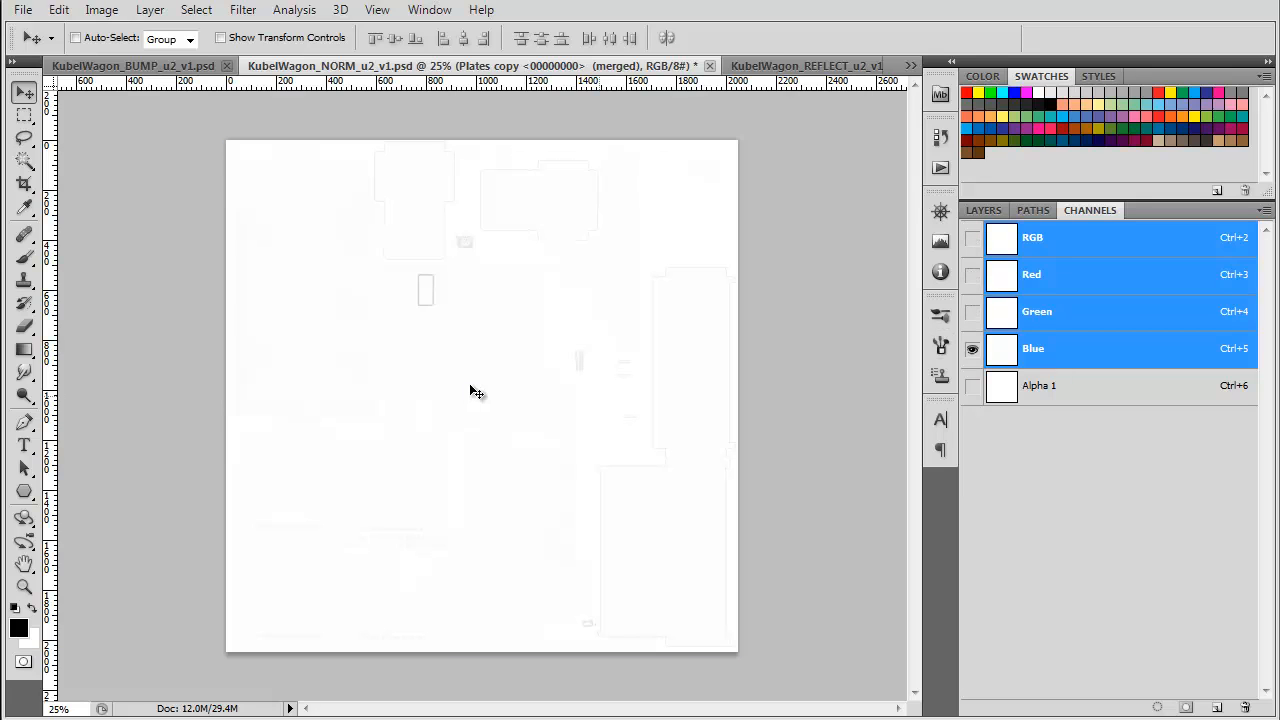
key(z)
click(471, 386)
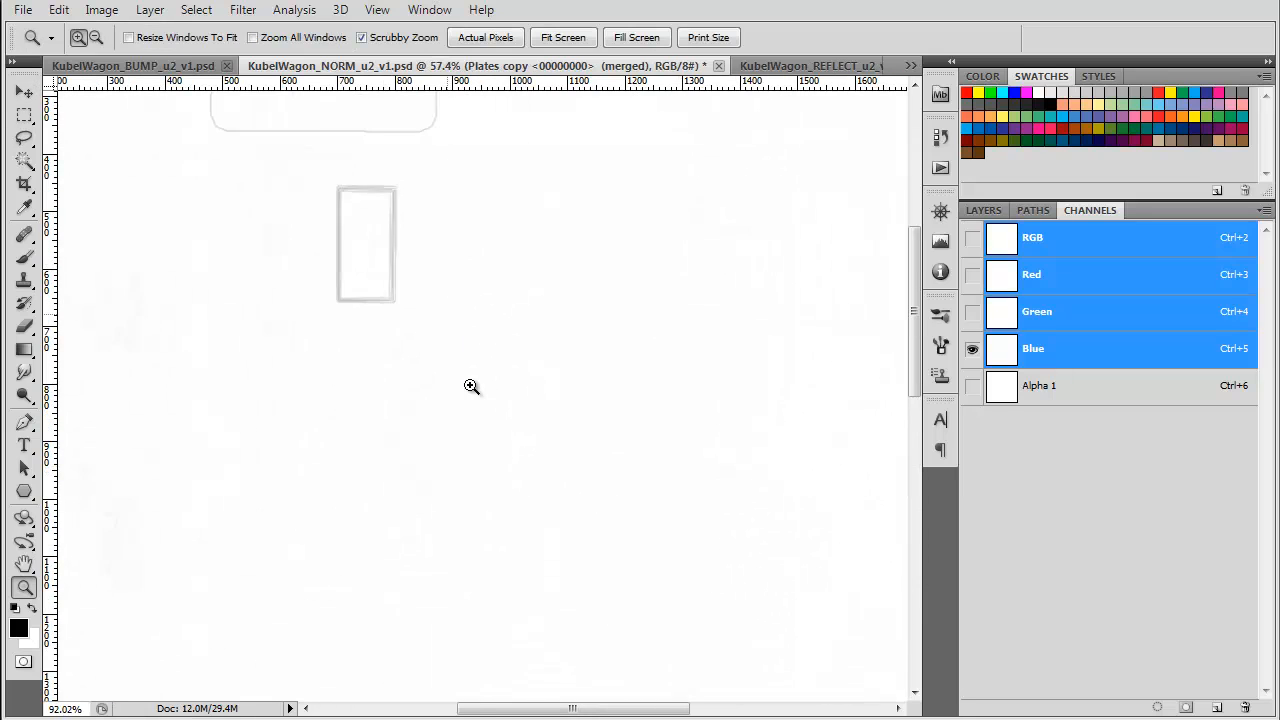
alt+click(471, 386)
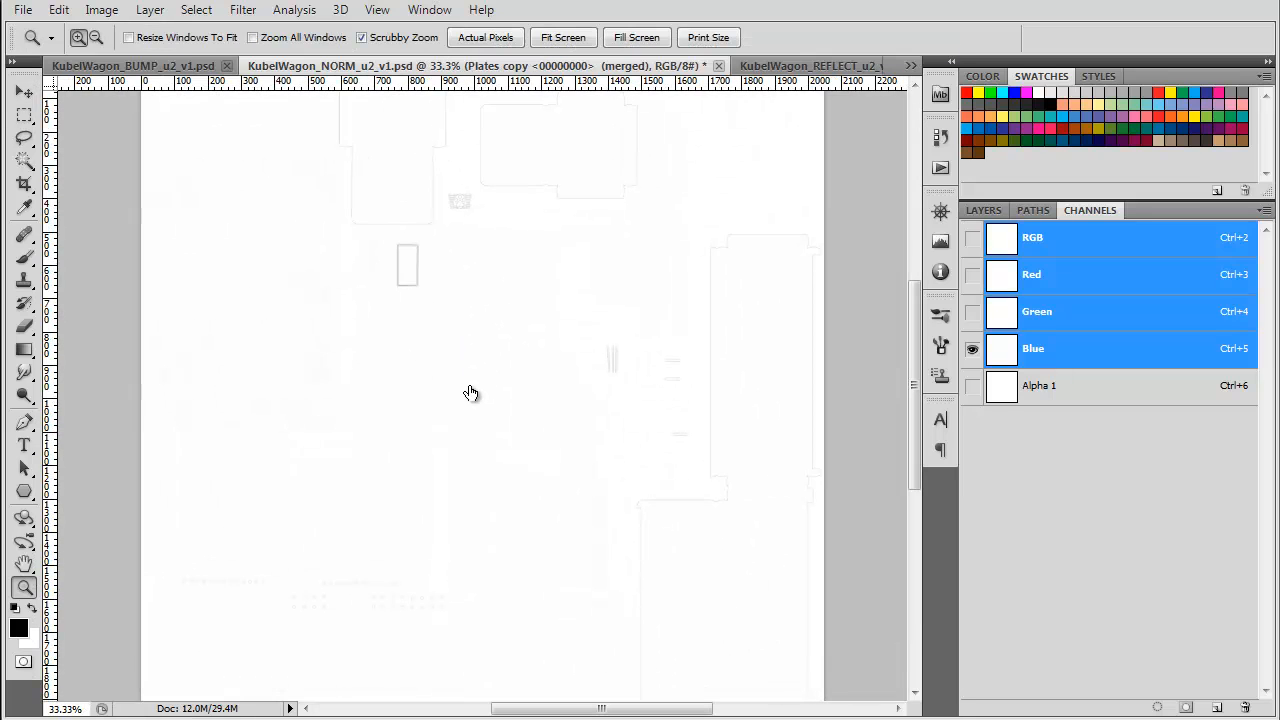
key(ctrl+2)
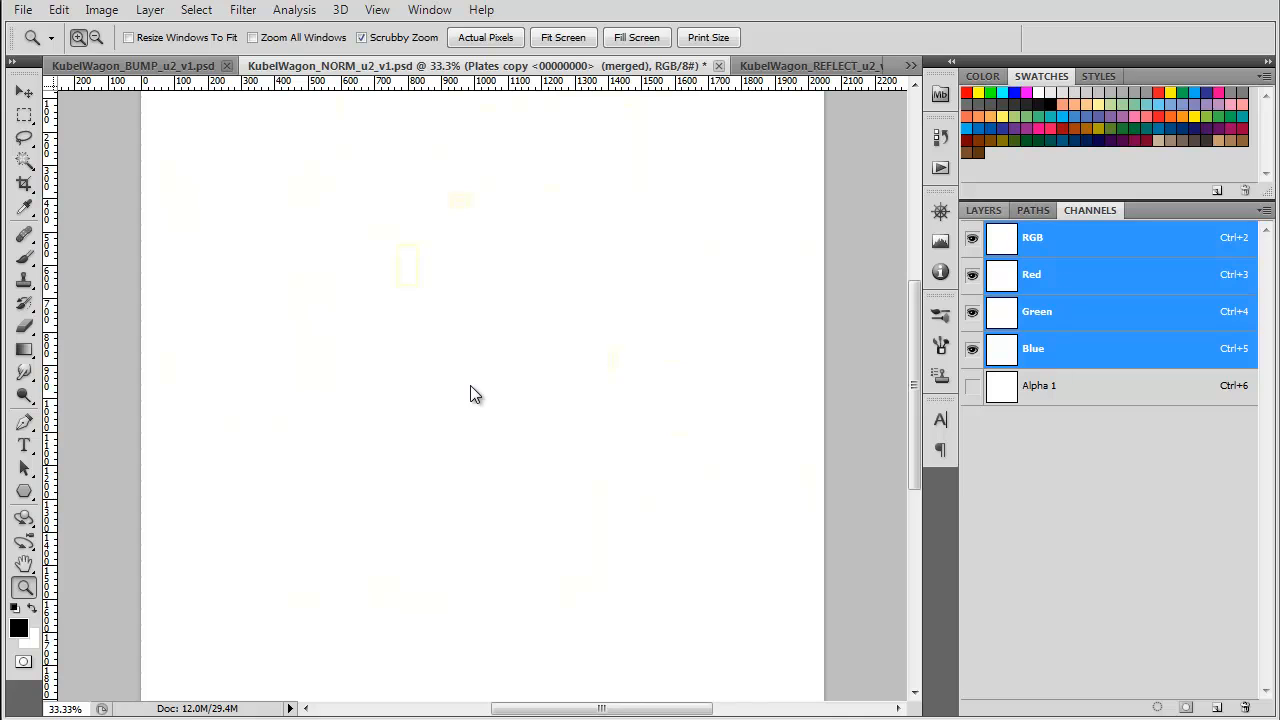
- Hide the upper merged layer, fill the Blue channel of its duplicate with mid-grey and return to the RGB view
key(F7)
key(ctrl+comma)
key(alt+bracketleft)
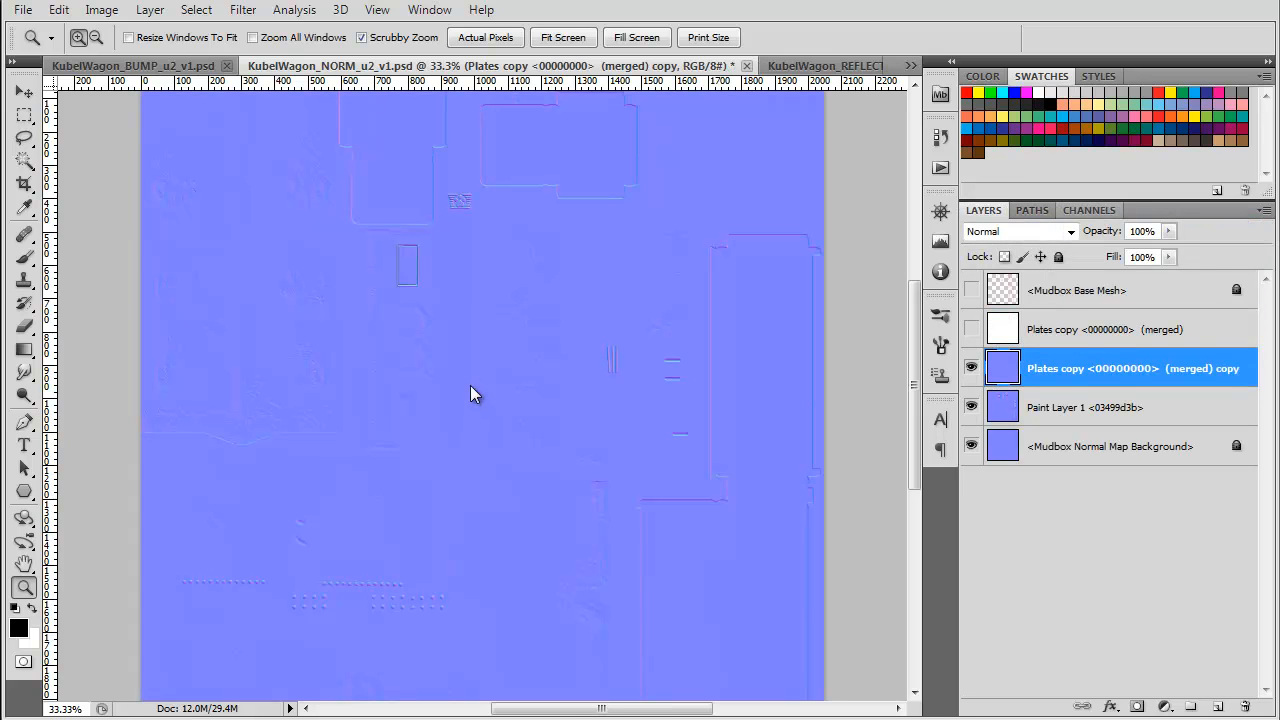
click(1089, 210)
key(ctrl+5)
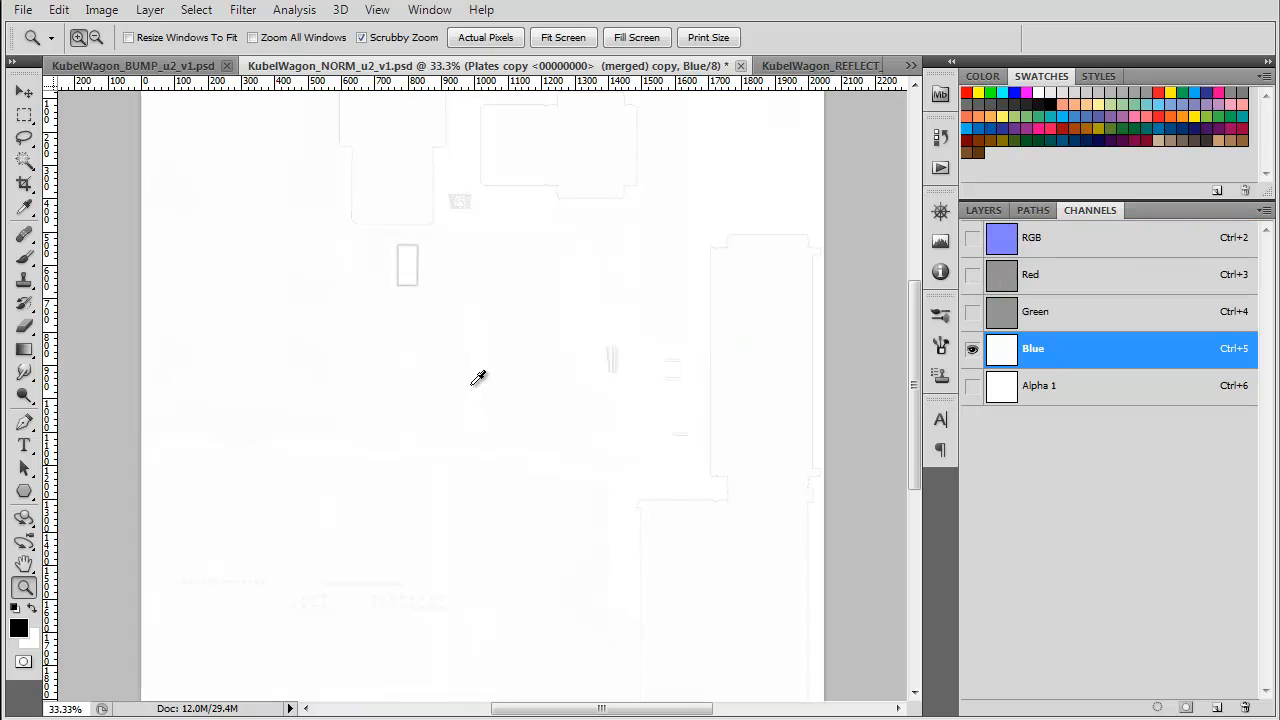
key(alt+BackSpace)
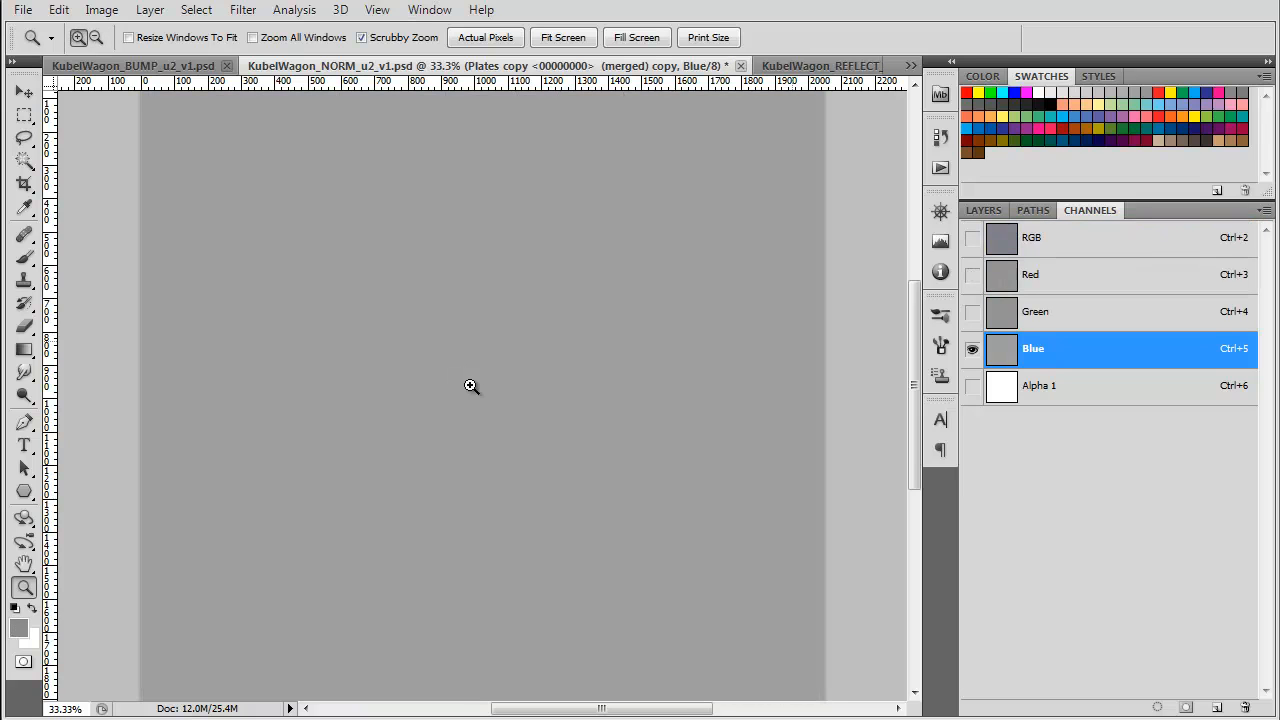
key(ctrl+2)
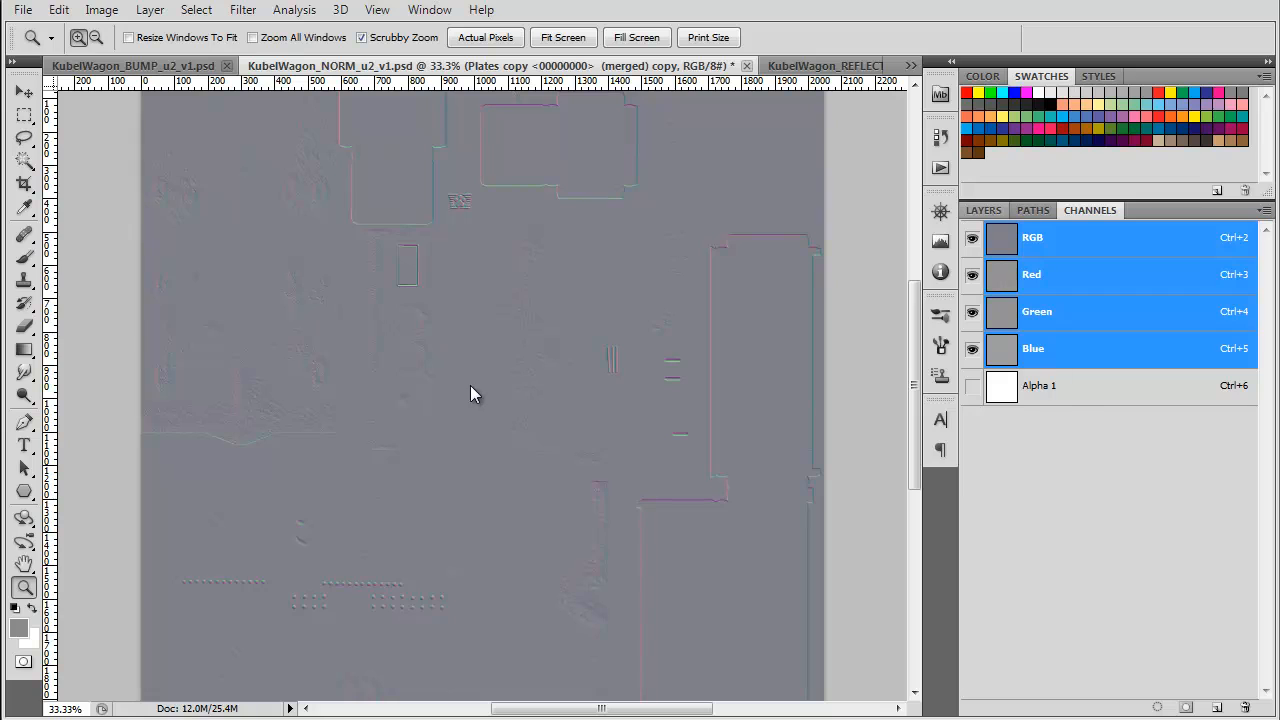
- Show the upper merged layer again and set it to Multiply, and set its grey duplicate beneath to Overlay
key(F7)
click(971, 329)
click(1119, 330)
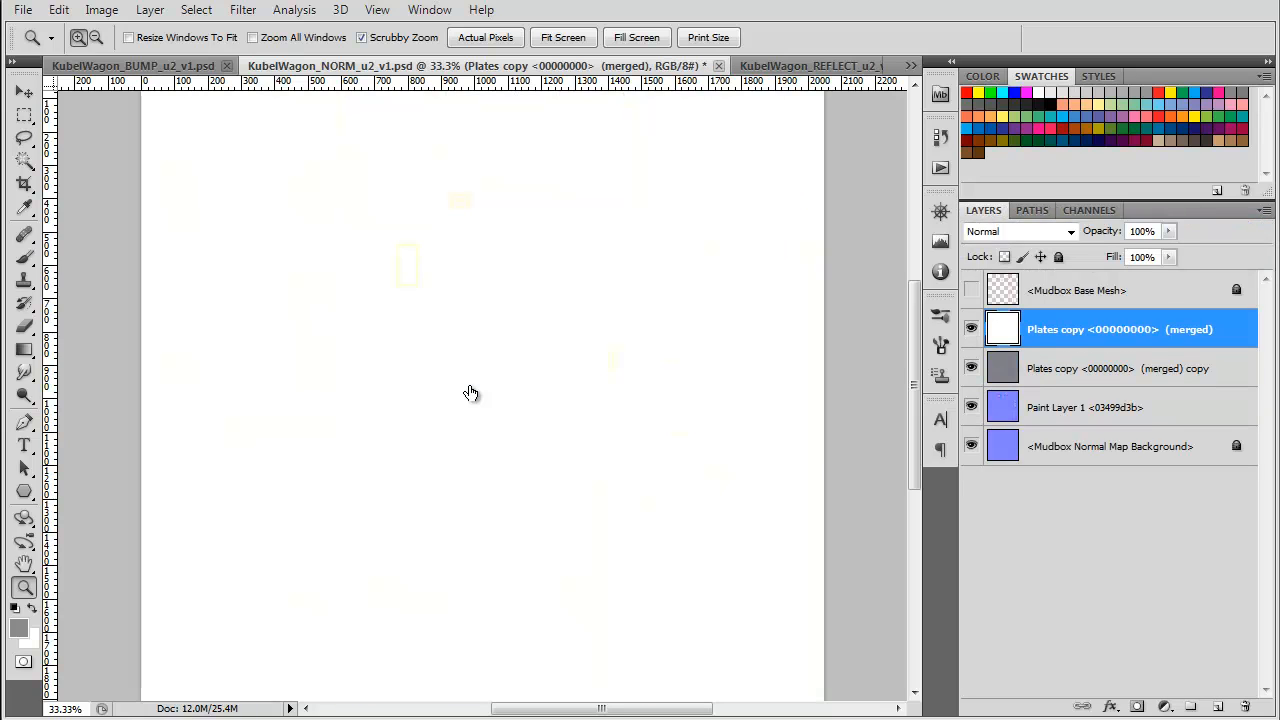
key(v)
key(shift+alt+m)
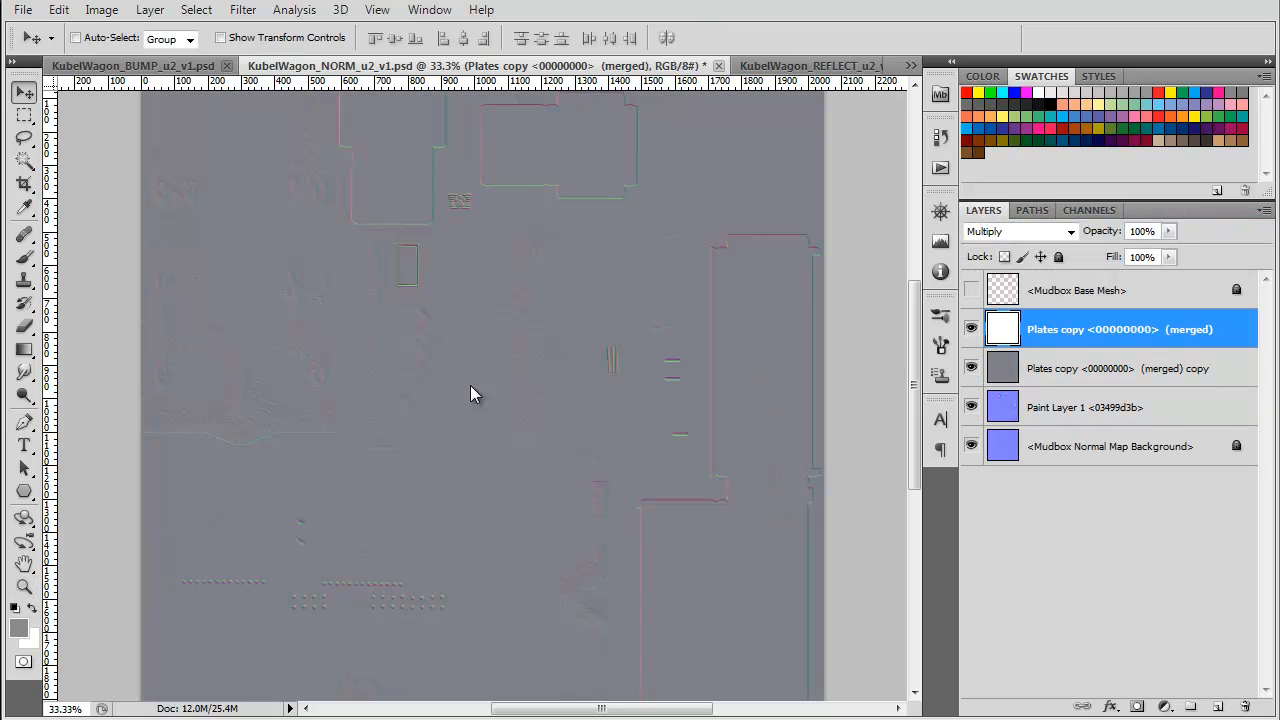
key(alt+bracketleft)
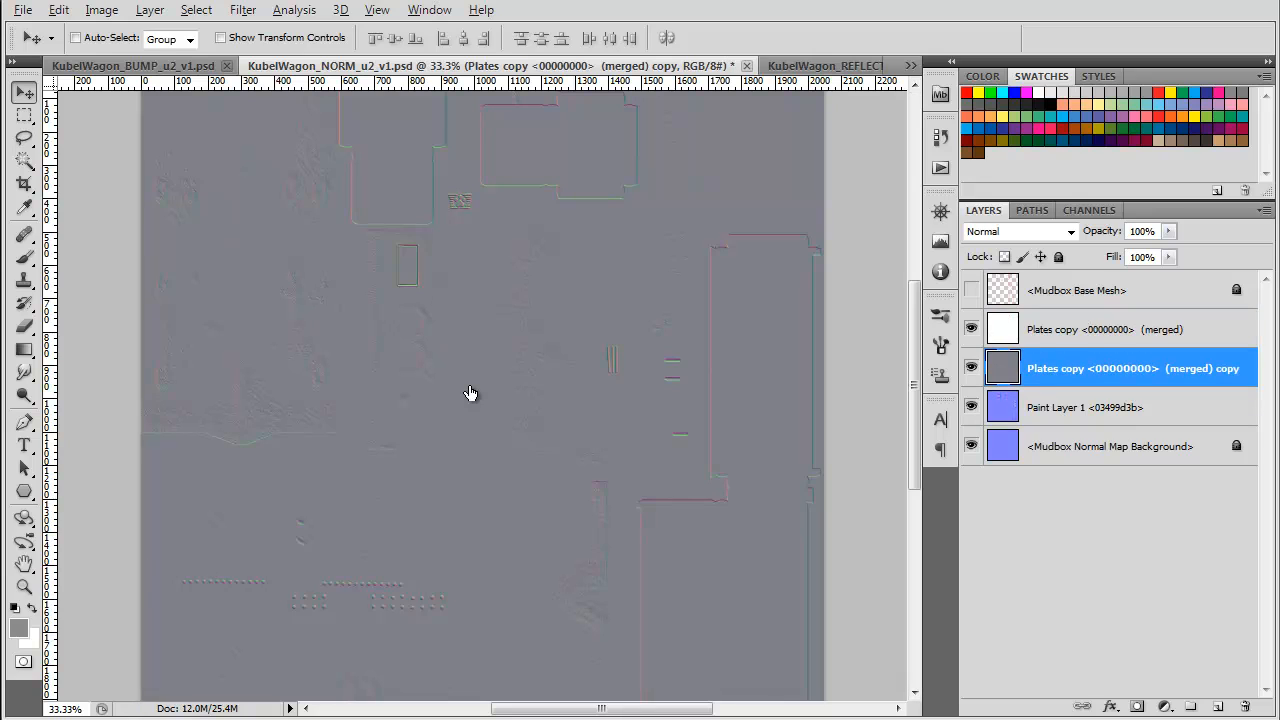
key(shift+alt+o)
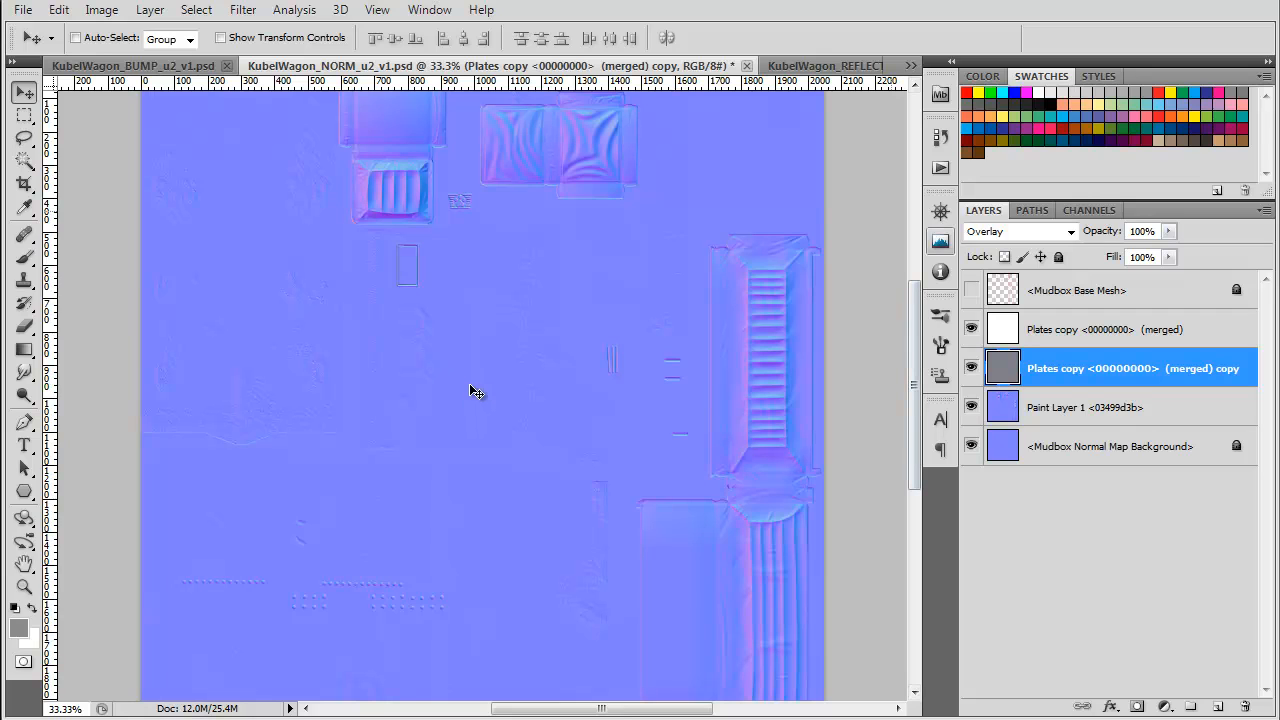
- Put the KubelWagon_REFLECT_u2_v1.psd mask into the normal map's Alpha 1 channel and save a 32 bits/pixel Targa copy with alpha channels as KubelWagon_NORM_u2_v1.tga
key(ctrl+Tab)
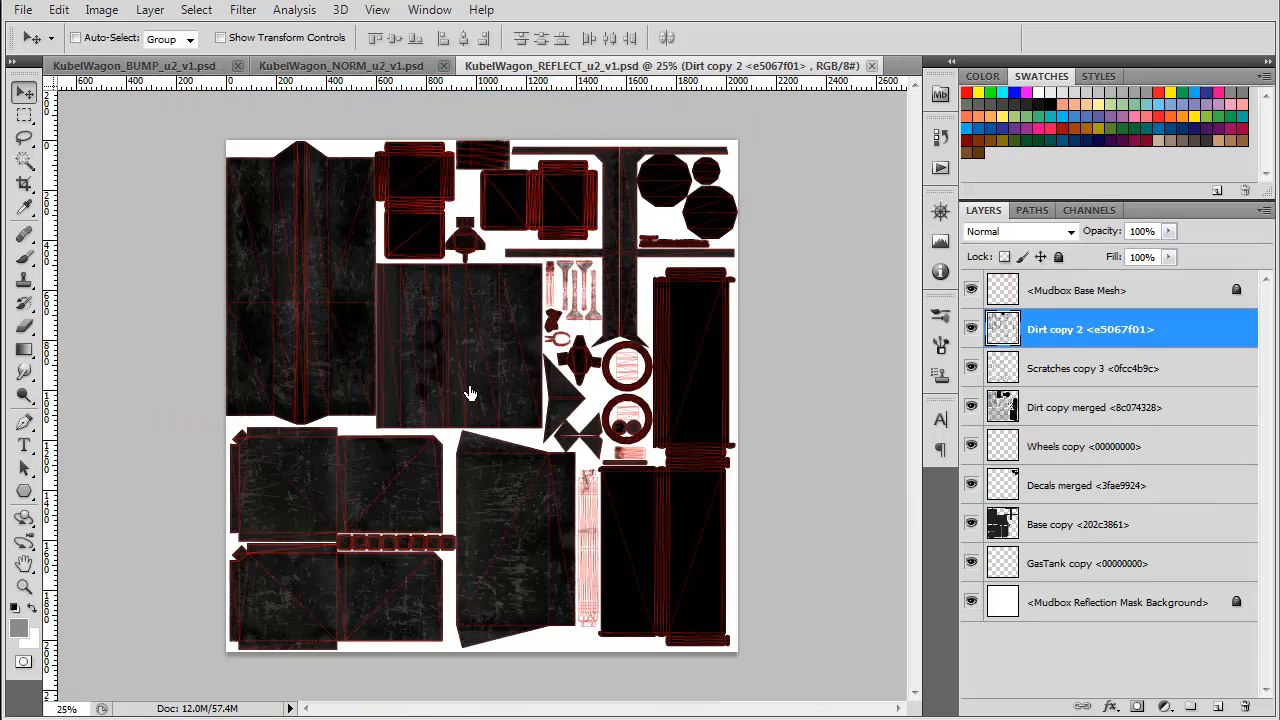
key(alt+comma)
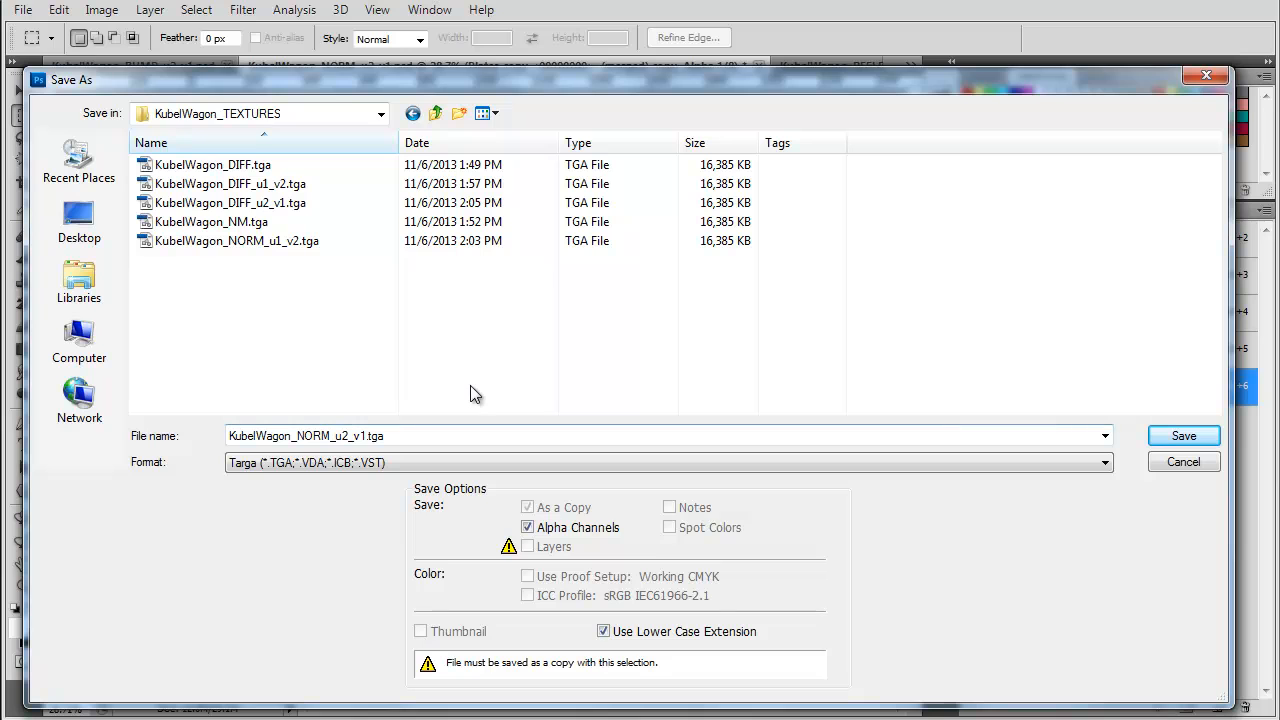
key(Return)
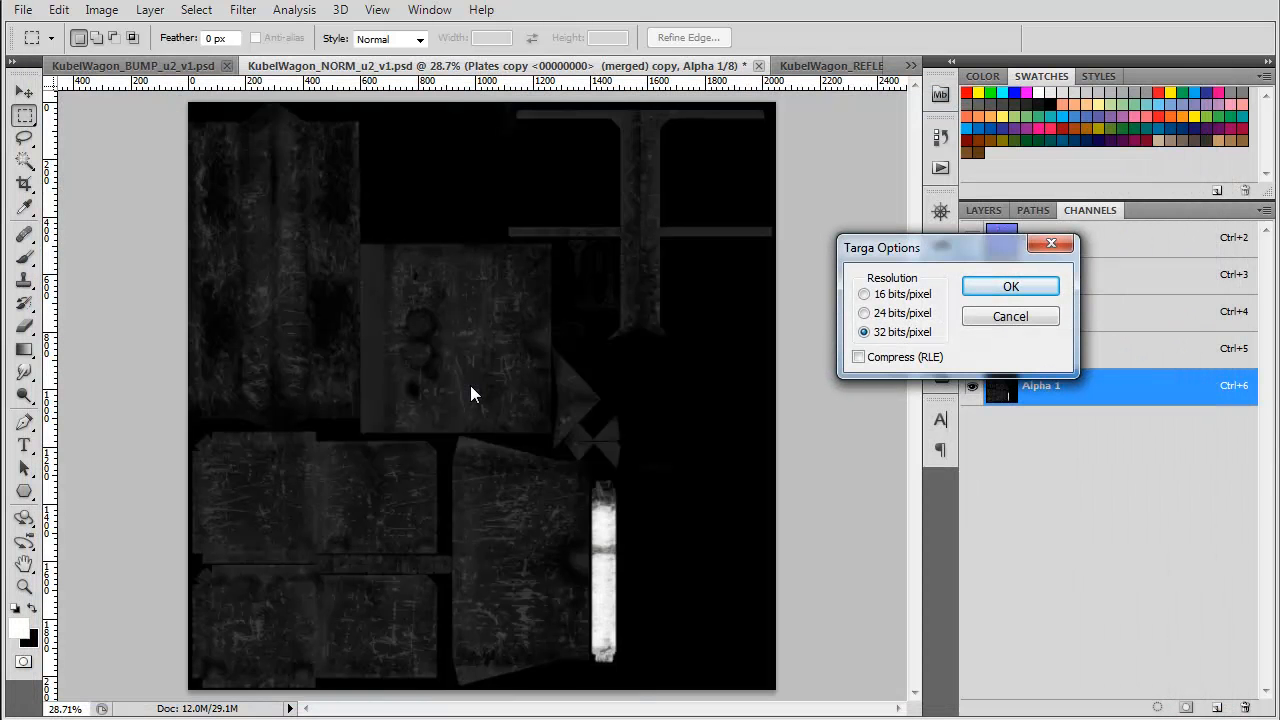
key(Return)
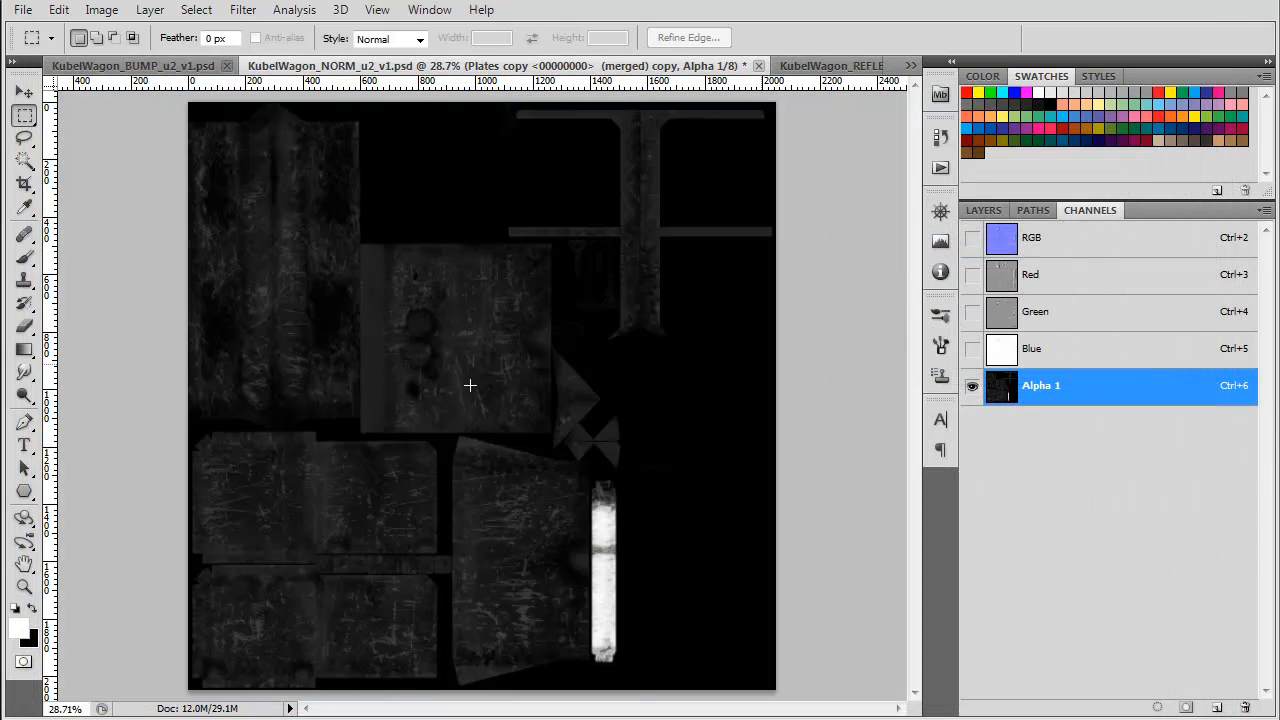
- Close all the open KubelWagon u2_v1 documents without saving their changes
key(ctrl+w)
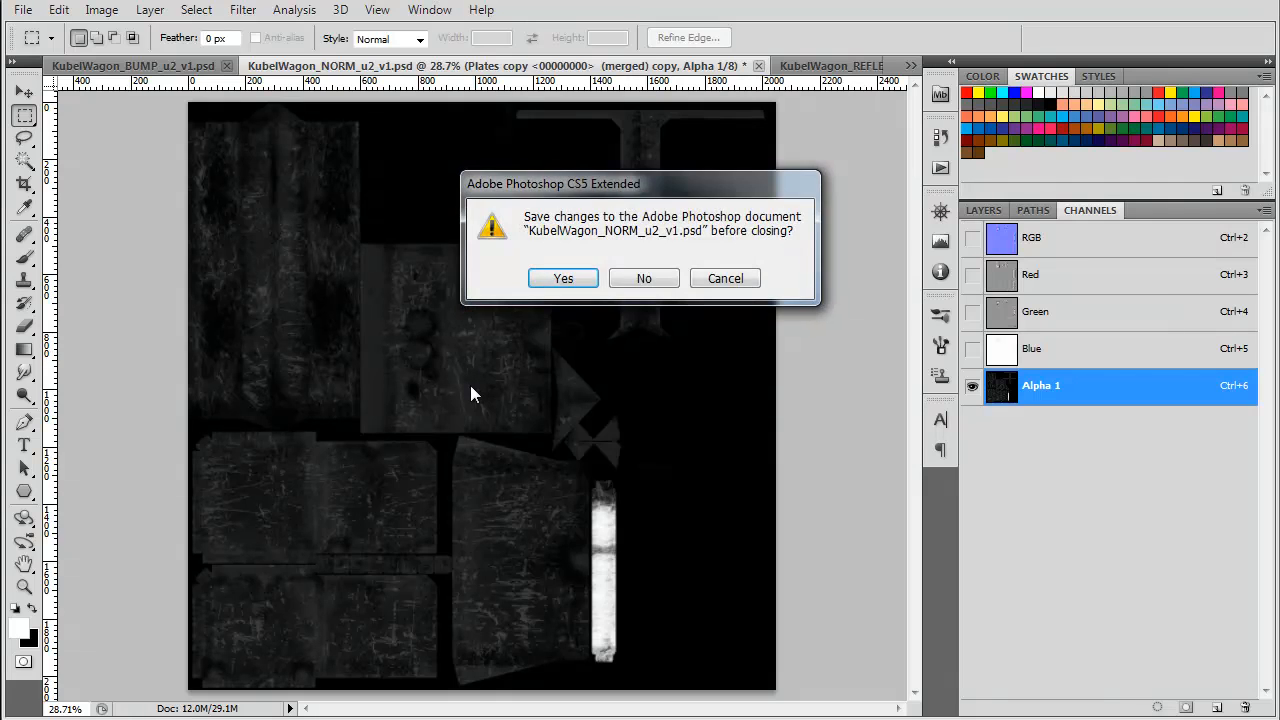
key(n)
key(ctrl+w)
key(n)
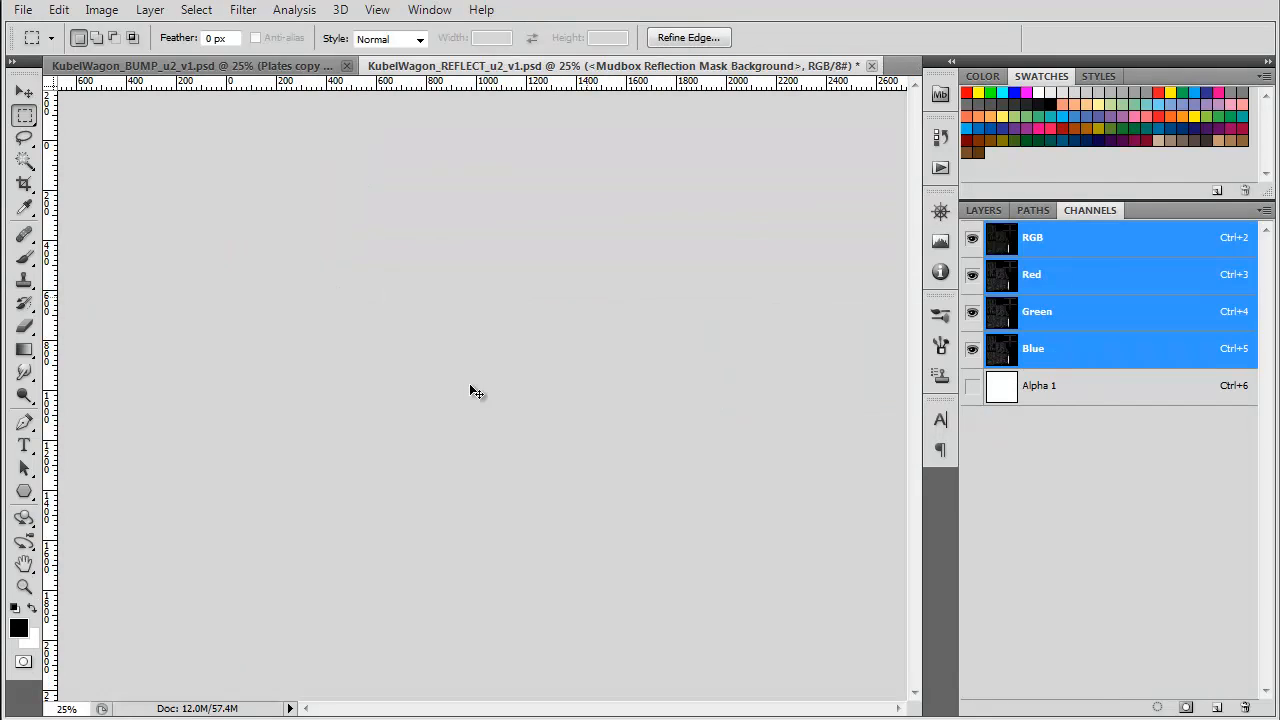
key(ctrl+w)
key(n)
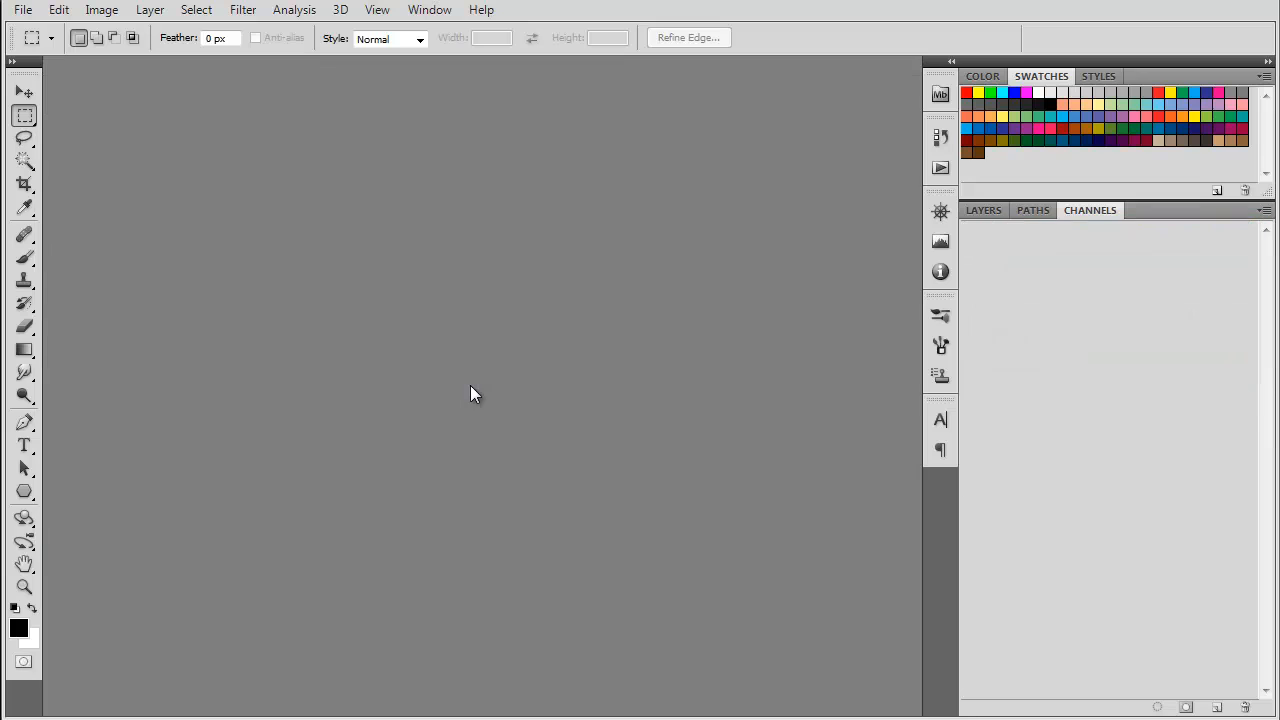
- Pick the BUMP, DIFF, NORM, REFLECT and SPEC u2_v2 PSD files in the KubelWagon_MB_To_PSD folder for opening
key(ctrl+o)
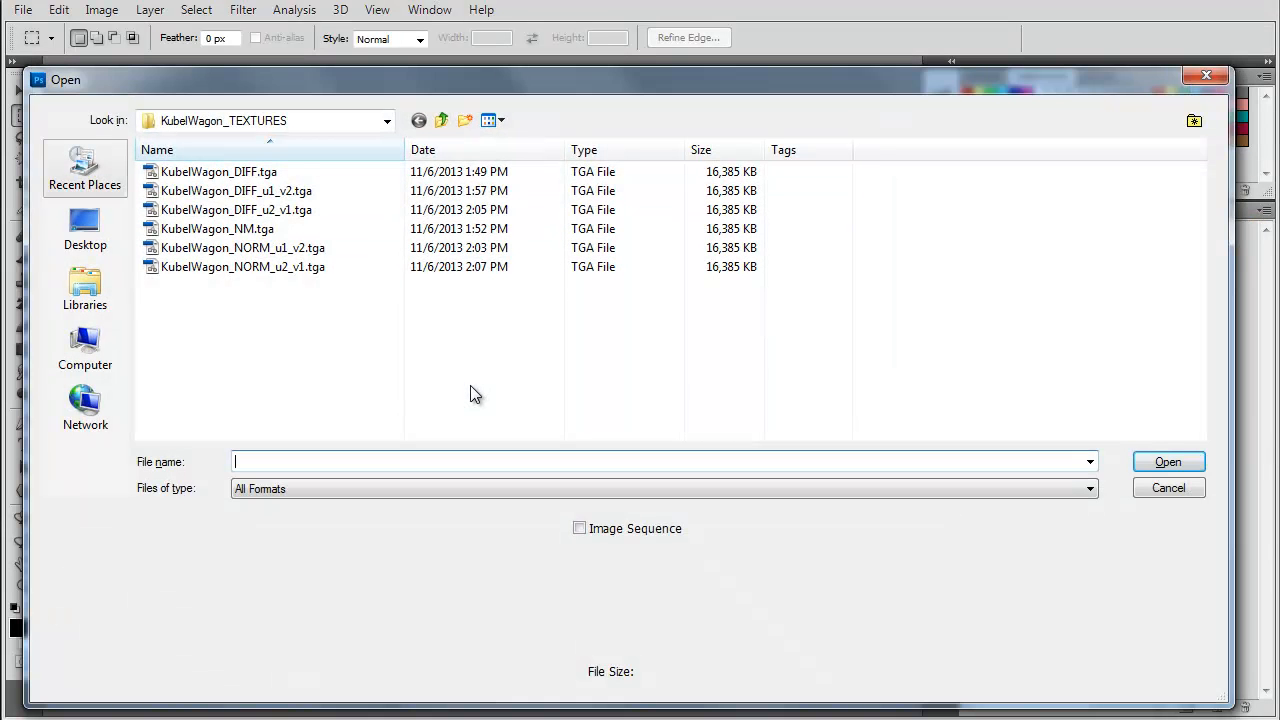
click(85, 170)
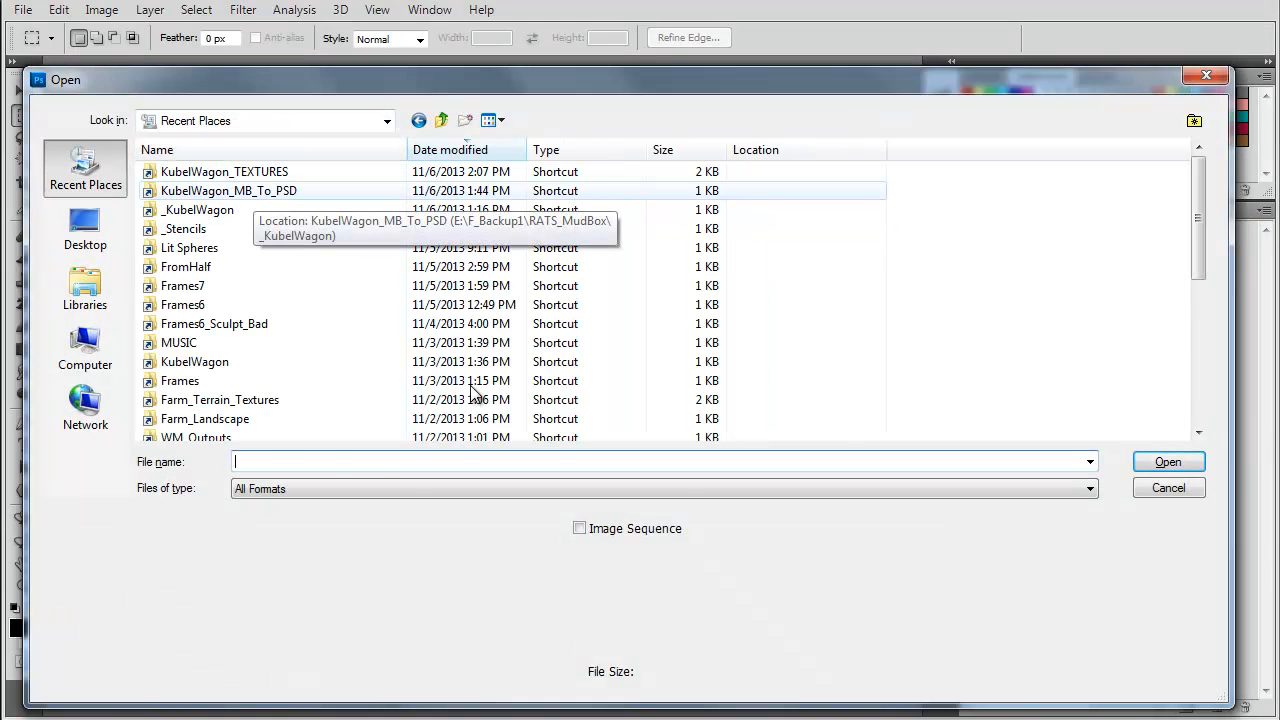
double_click(250, 190)
click(242, 228)
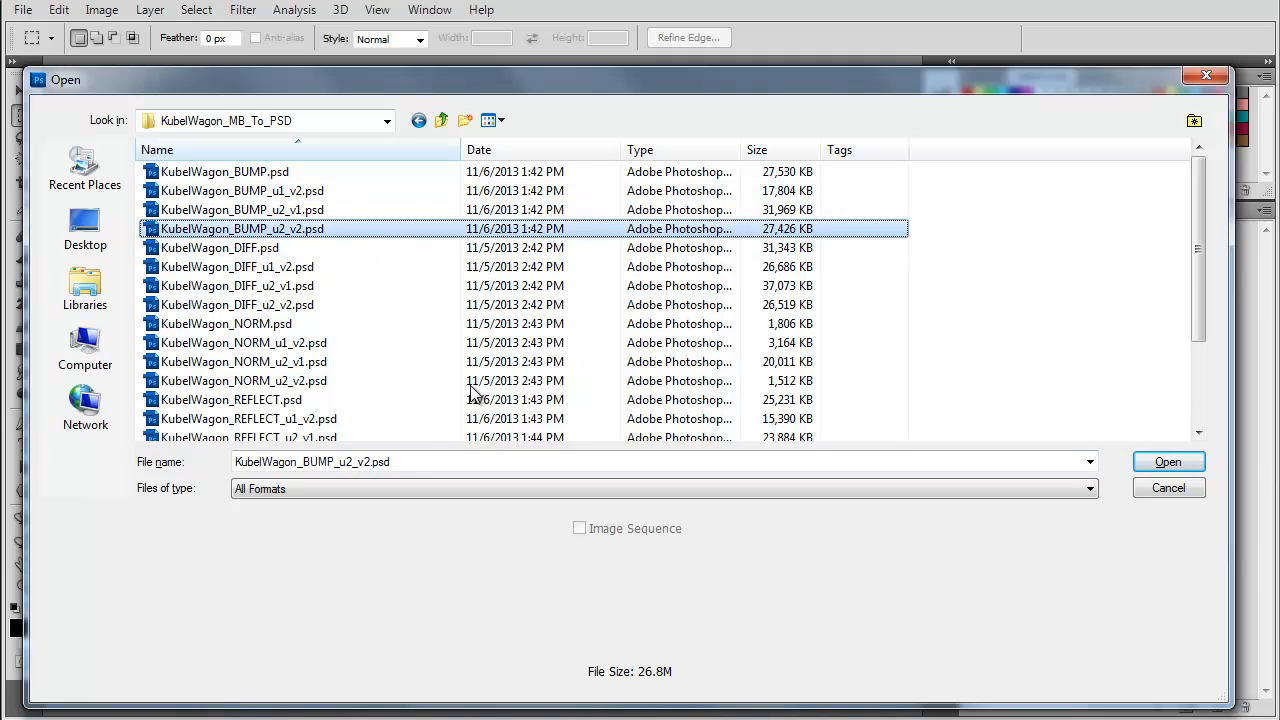
ctrl+click(471, 304)
ctrl+click(471, 381)
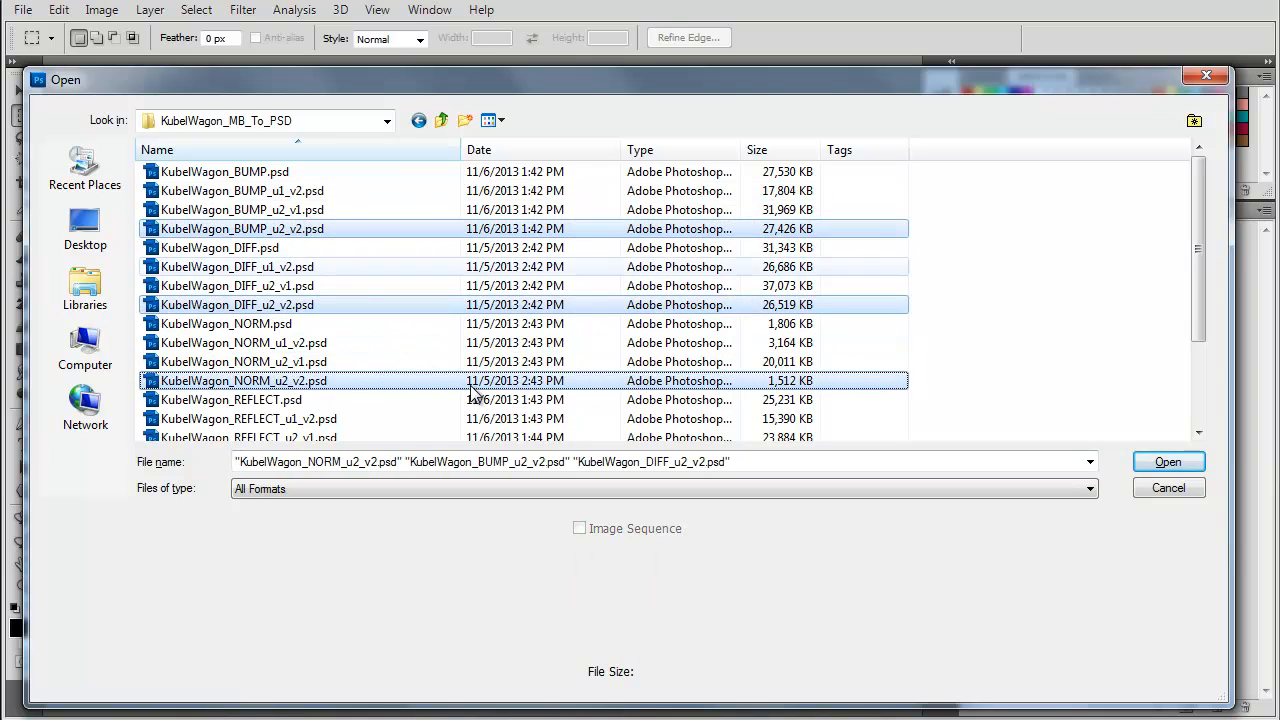
scroll(471, 390, down, 2)
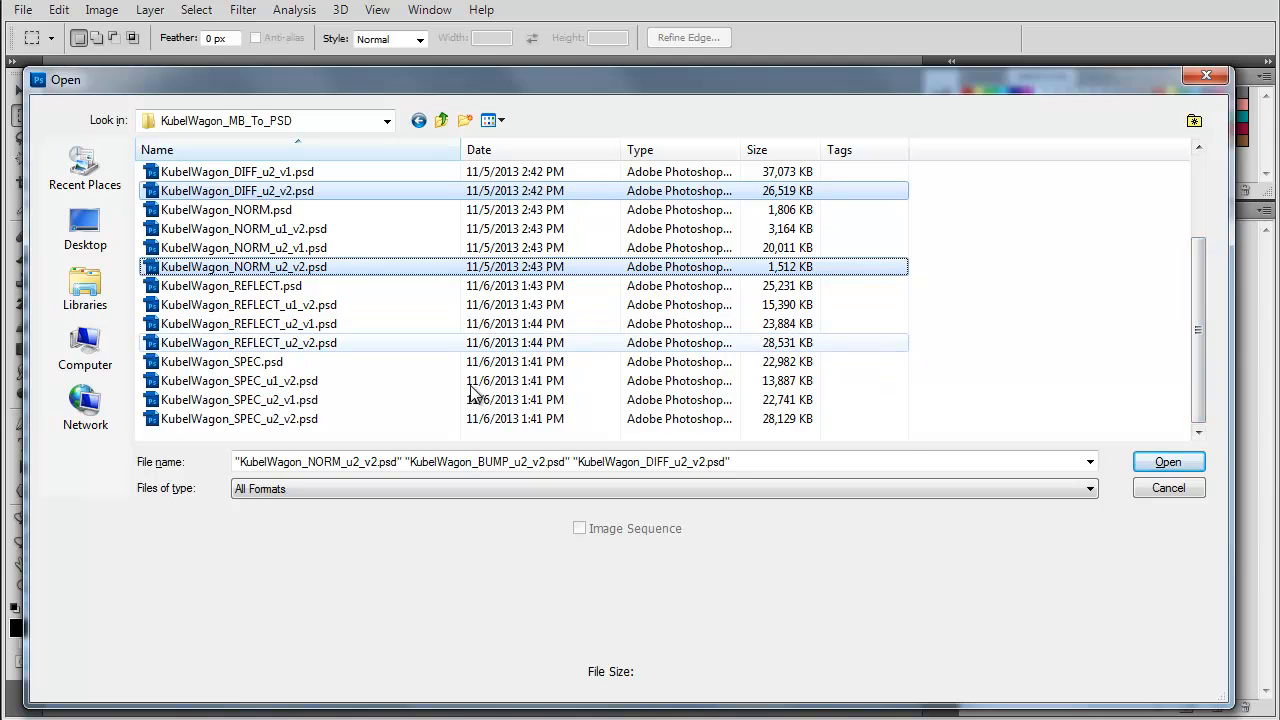
ctrl+click(471, 342)
ctrl+click(471, 418)
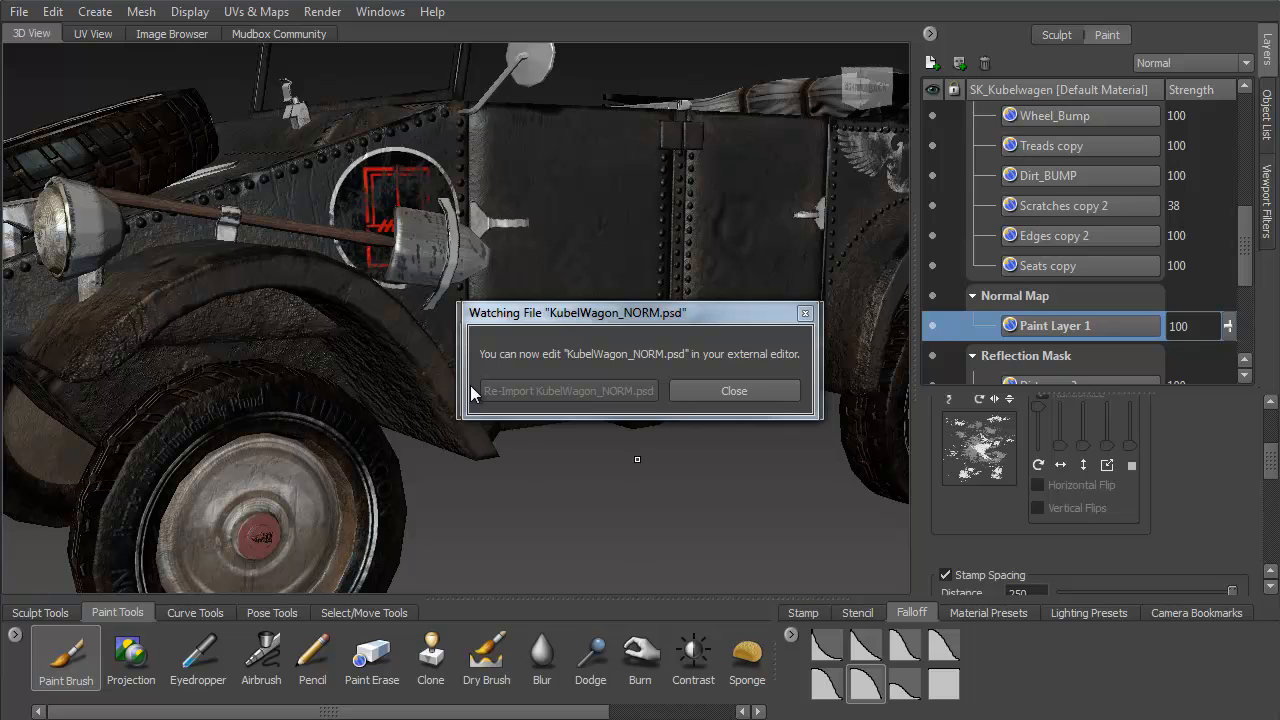
- Switch to Mudbox, dismiss the file-watching notices and look at the model's UV layout
click(728, 393)
click(728, 393)
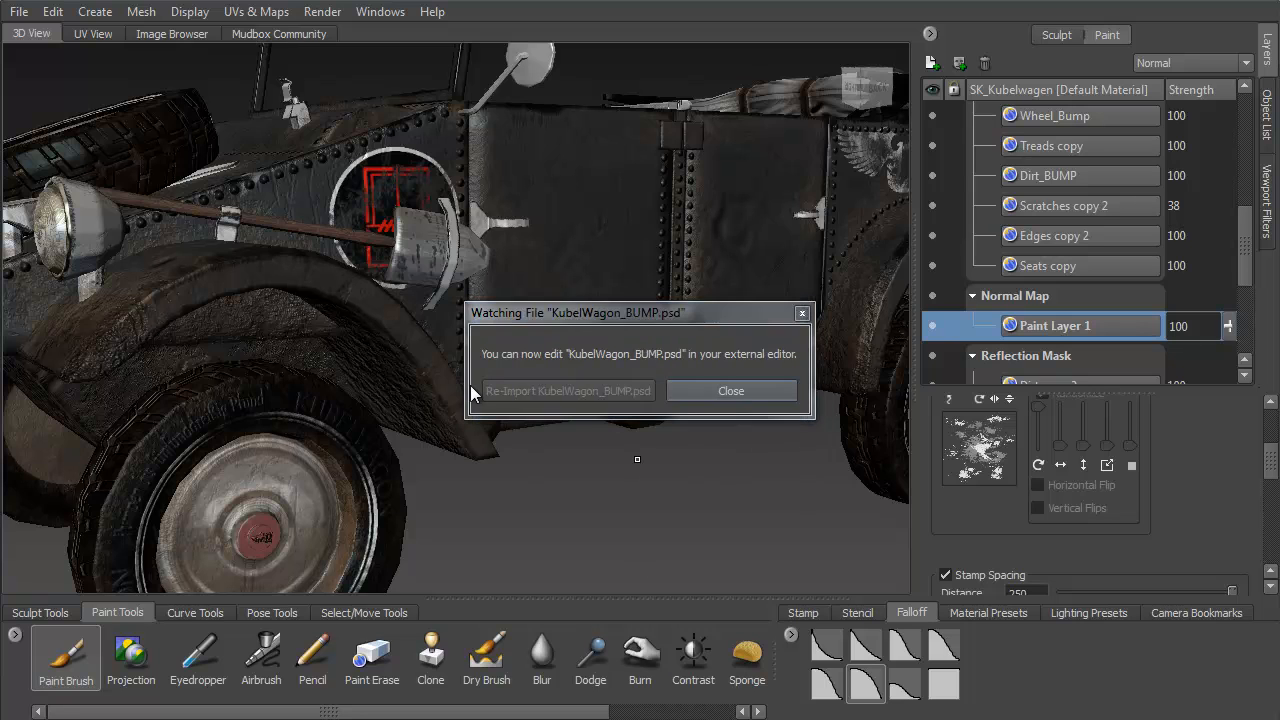
click(728, 393)
click(95, 35)
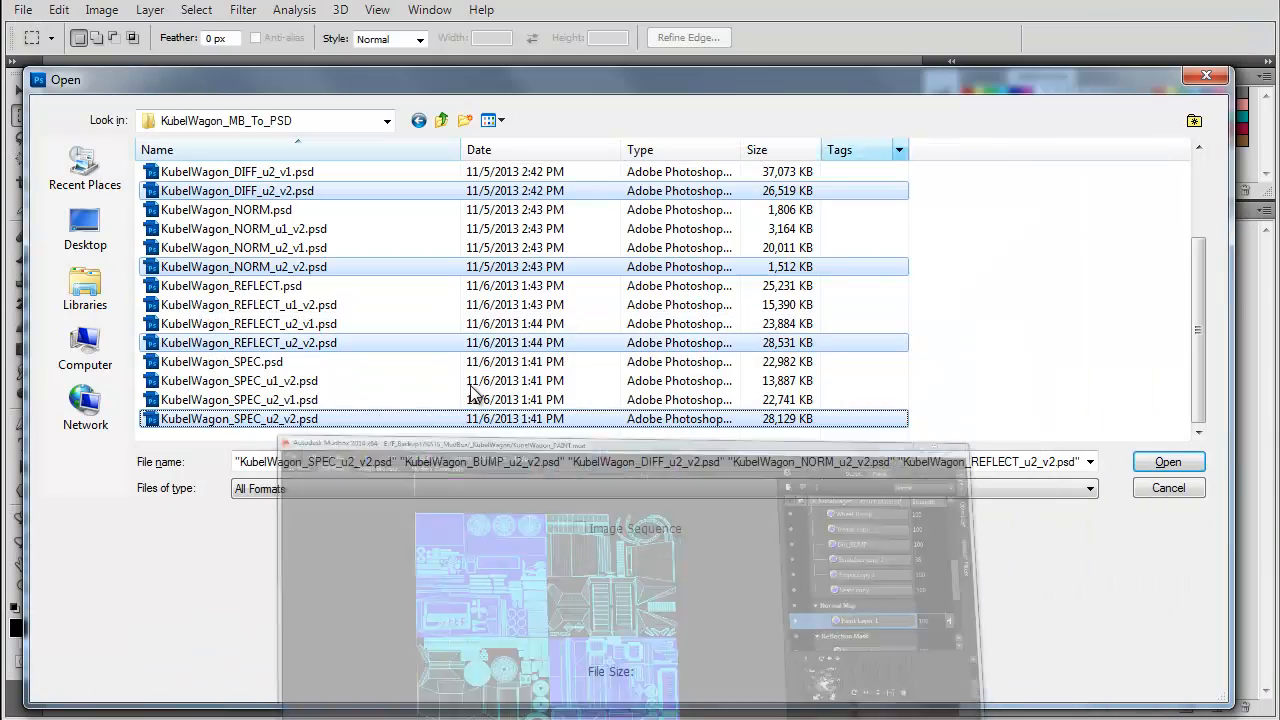
- Back in Photoshop, open the five picked u2_v2 files and bring KubelWagon_DIFF_u2_v2.psd to the front
ctrl+click(300, 418)
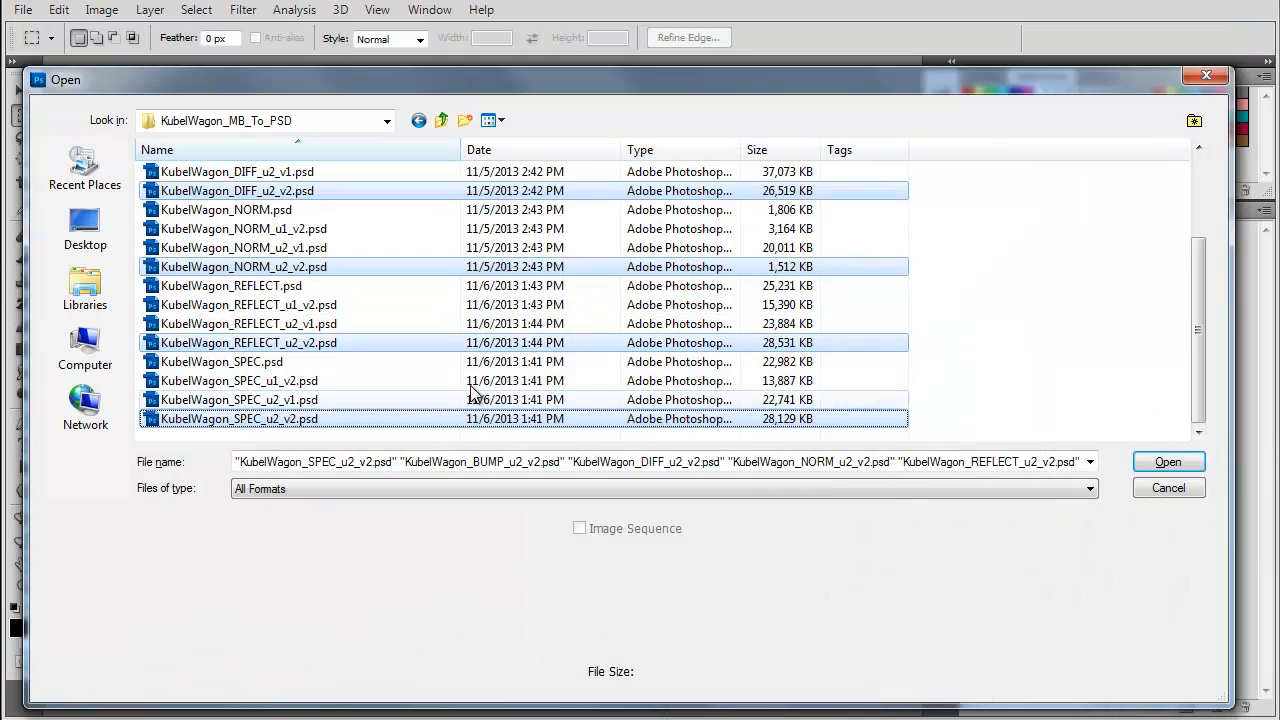
key(Return)
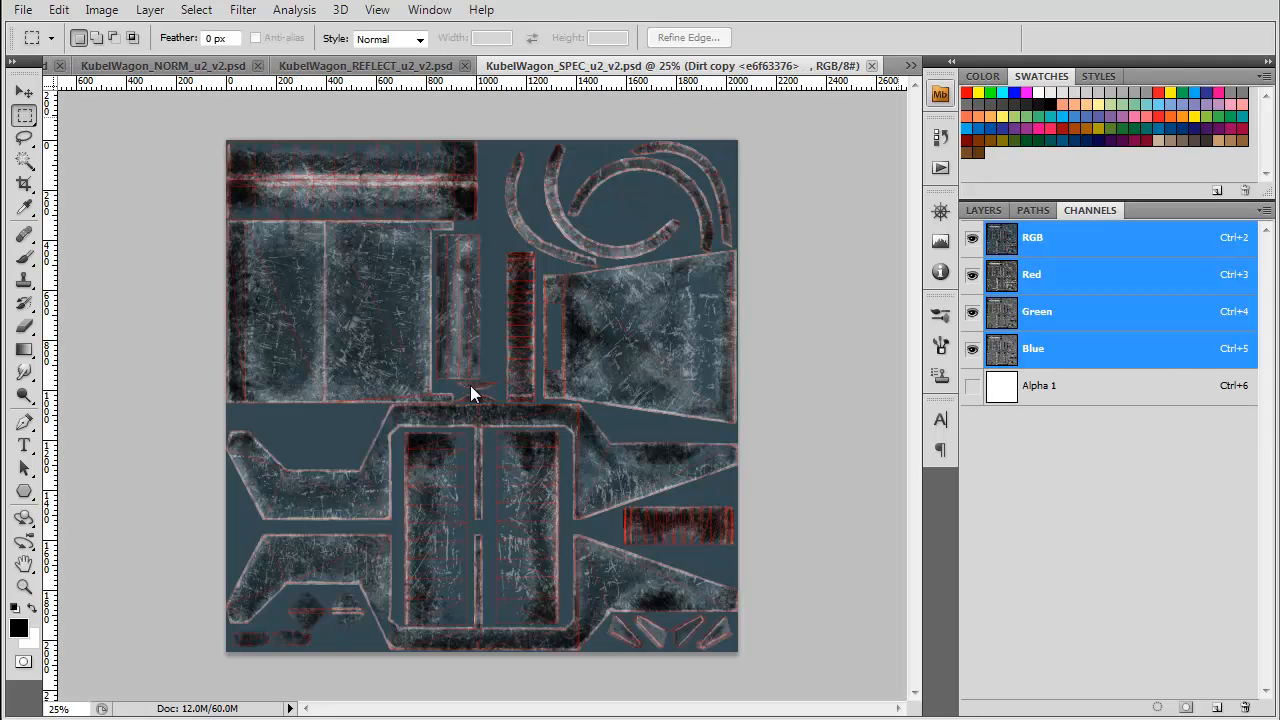
click(911, 66)
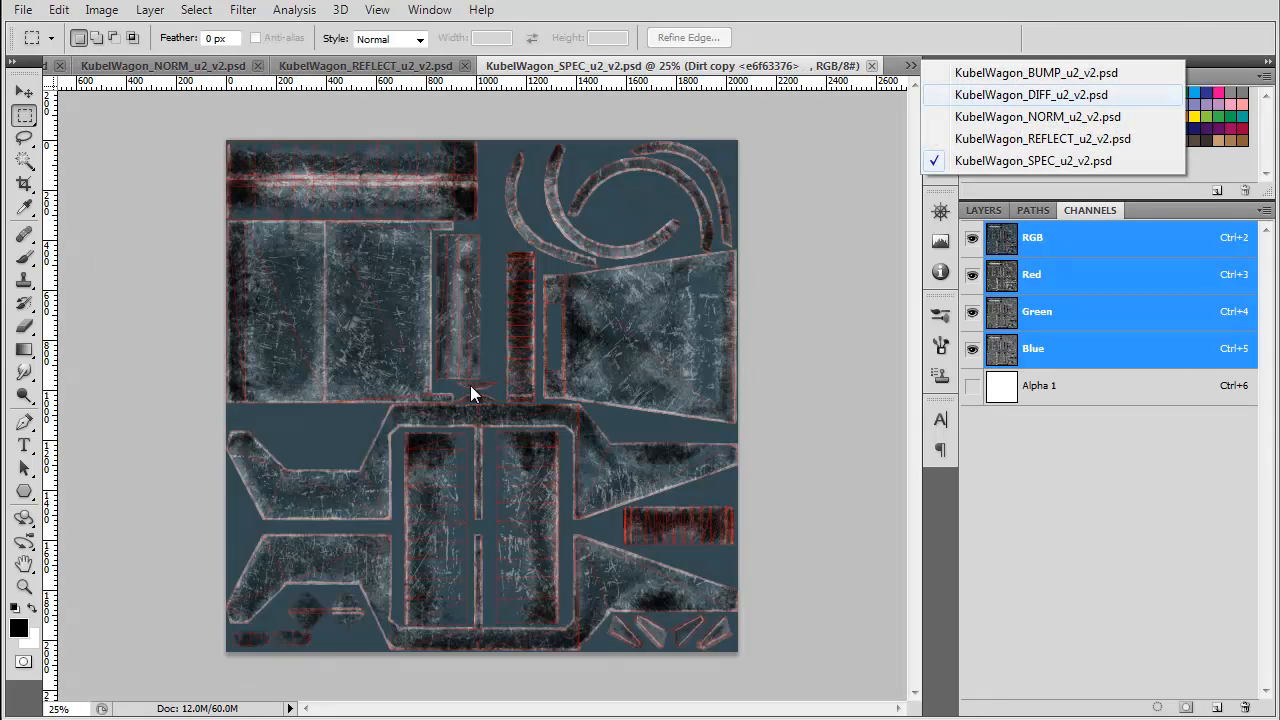
click(1031, 94)
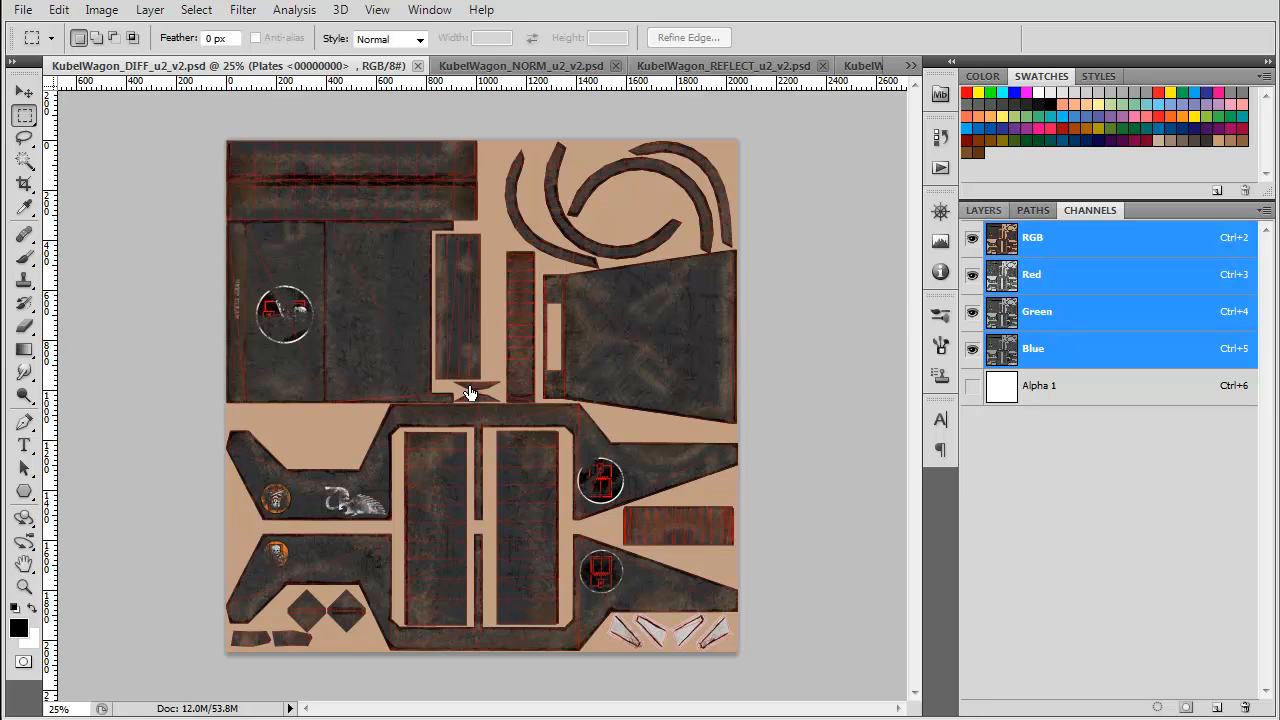
- Hide the <Mudbox Base Mesh> layer and stamp all the unlocked diffuse layers into a new merged layer
click(983, 211)
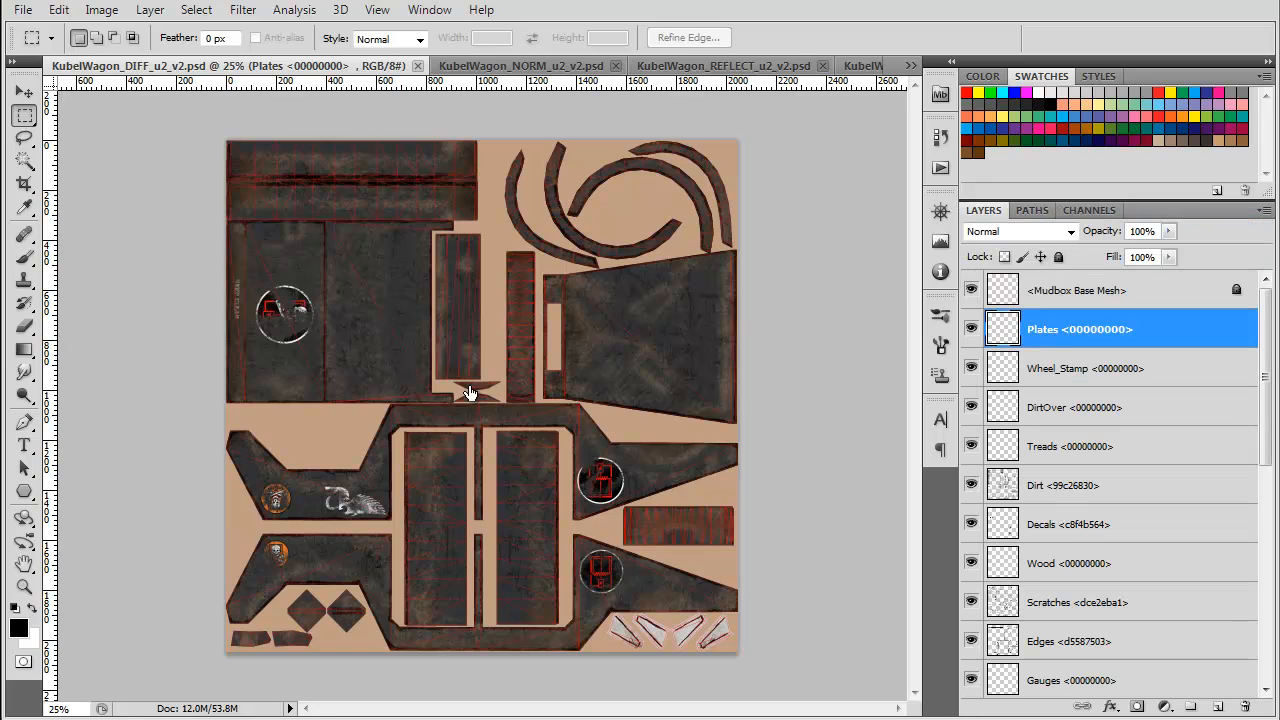
click(971, 290)
drag(1266, 374, 1266, 592)
key(ctrl+alt+a)
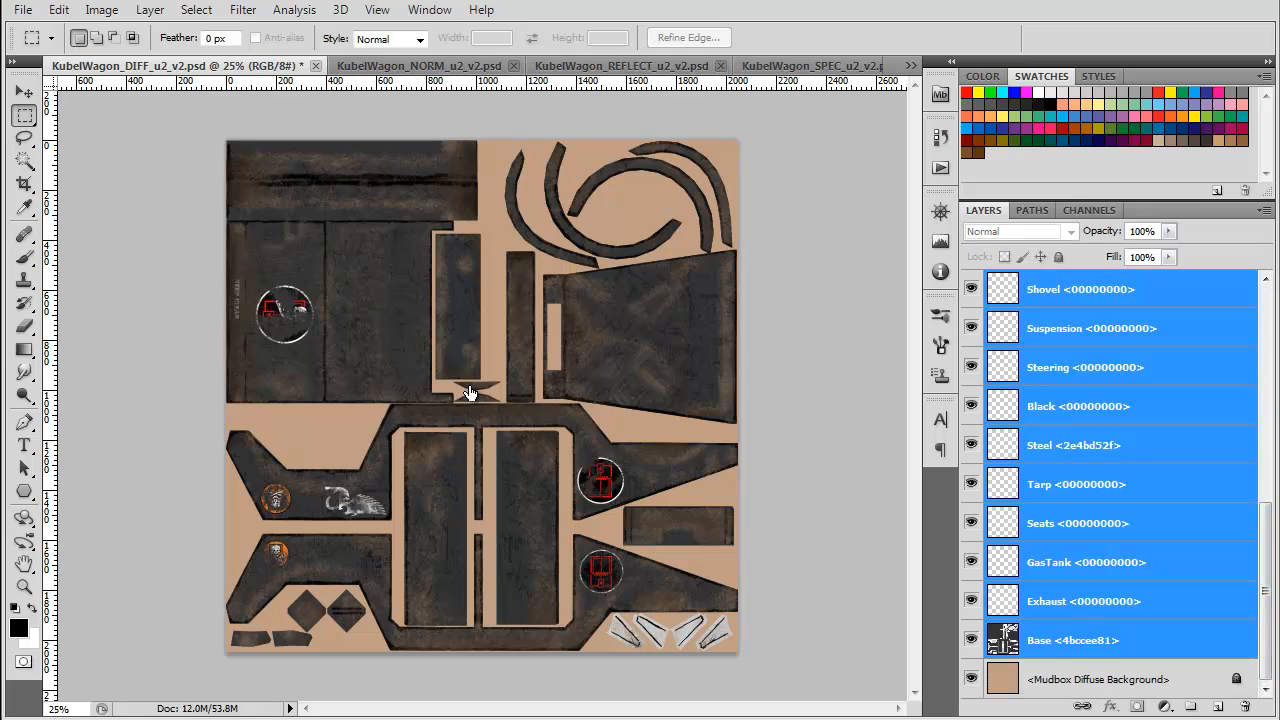
key(ctrl+alt+e)
drag(1266, 578, 1266, 370)
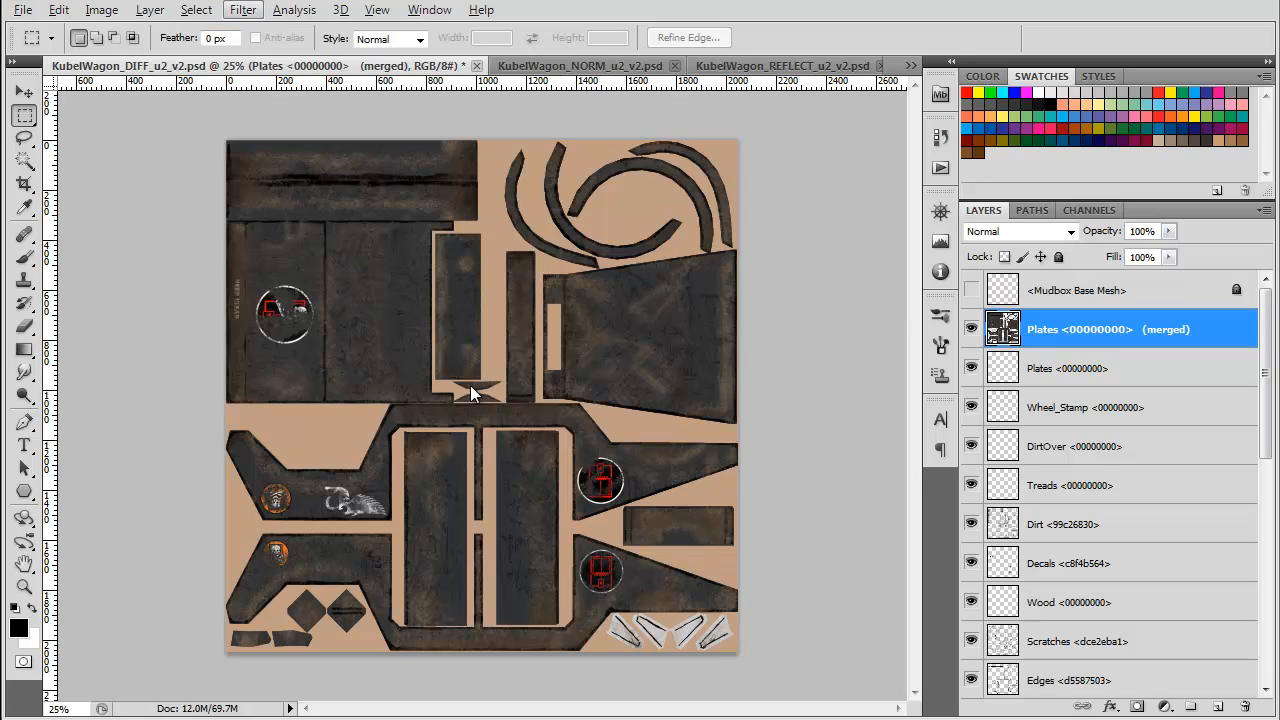
- Apply a Gaussian Blur with an 8.0 pixel radius to the merged diffuse layer
click(243, 10)
mouse_move(300, 191)
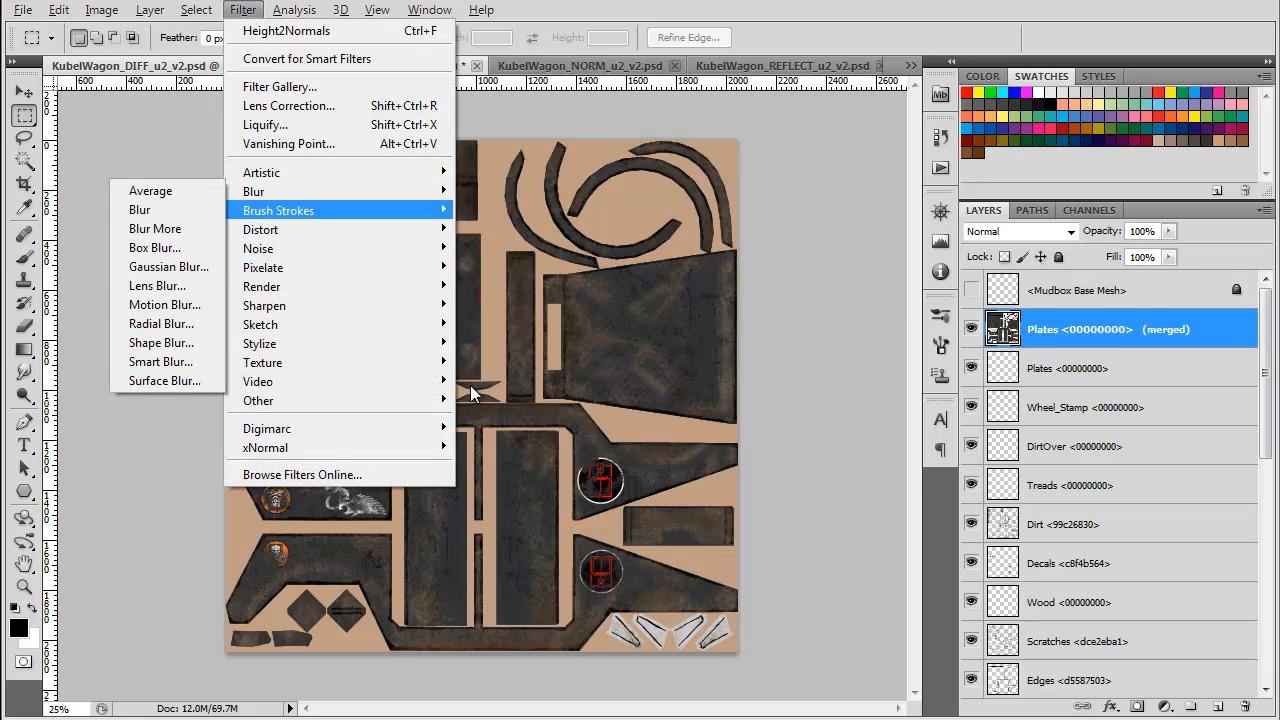
click(168, 266)
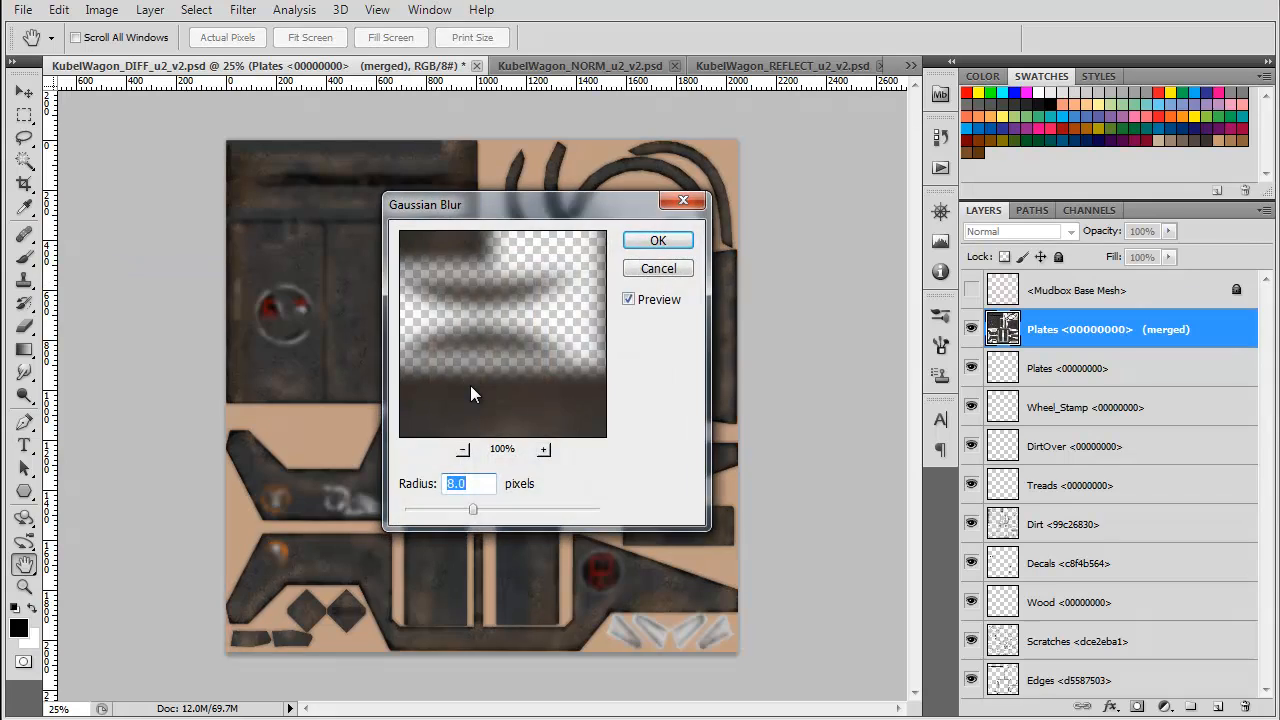
key(Return)
- Merge the blurred layer with duplicates of itself and move the result directly beneath the Base layer
key(ctrl+j)
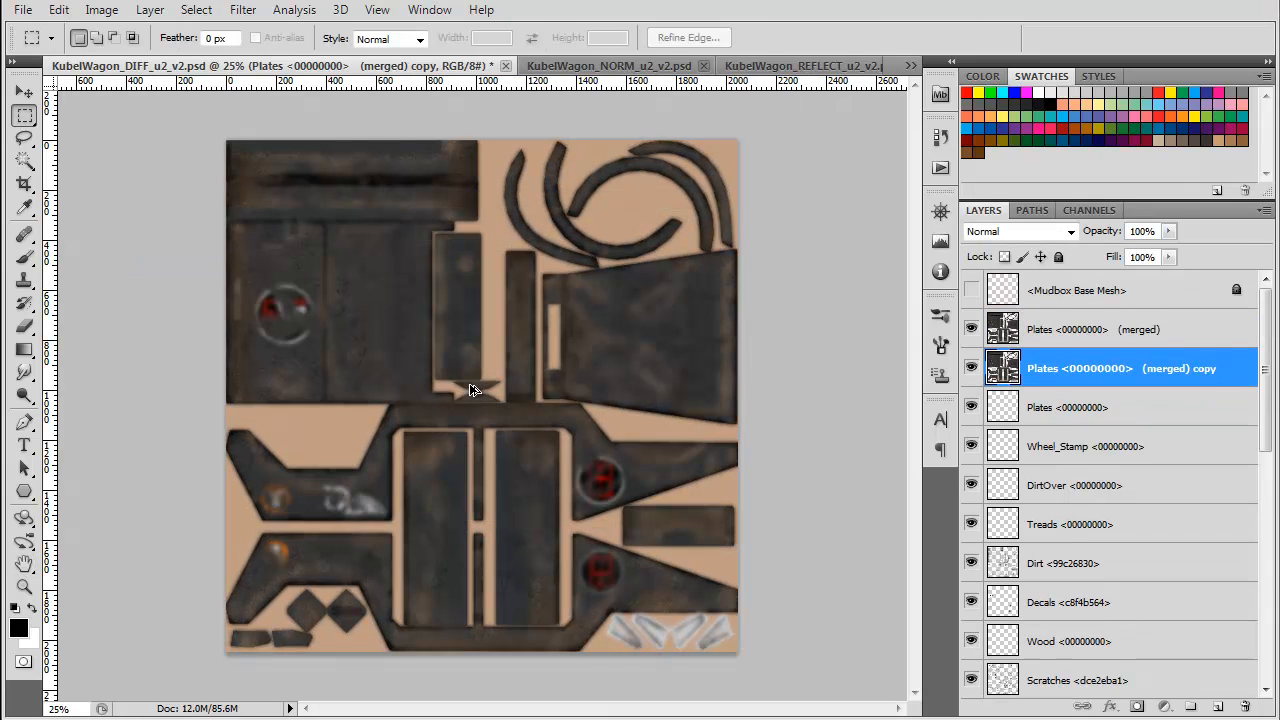
key(ctrl+j)
key(alt+shift+bracketright)
key(alt+shift+bracketright)
key(ctrl+e)
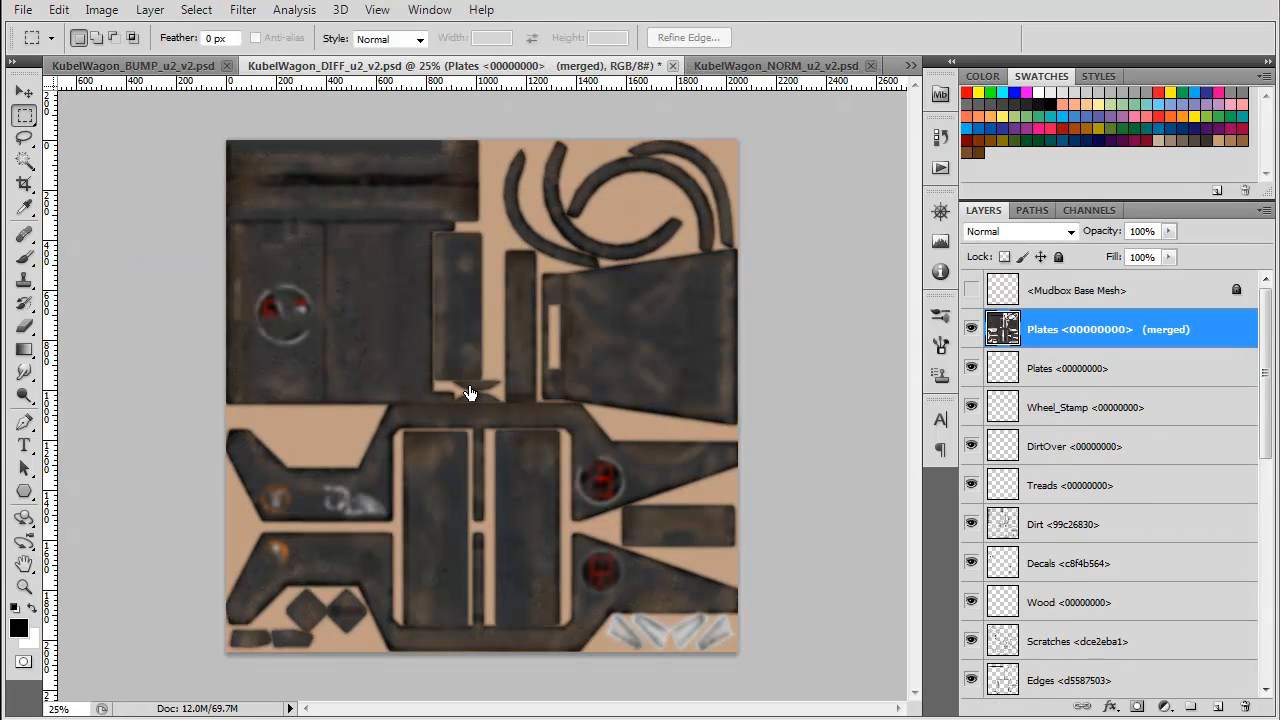
drag(1108, 329, 1108, 660)
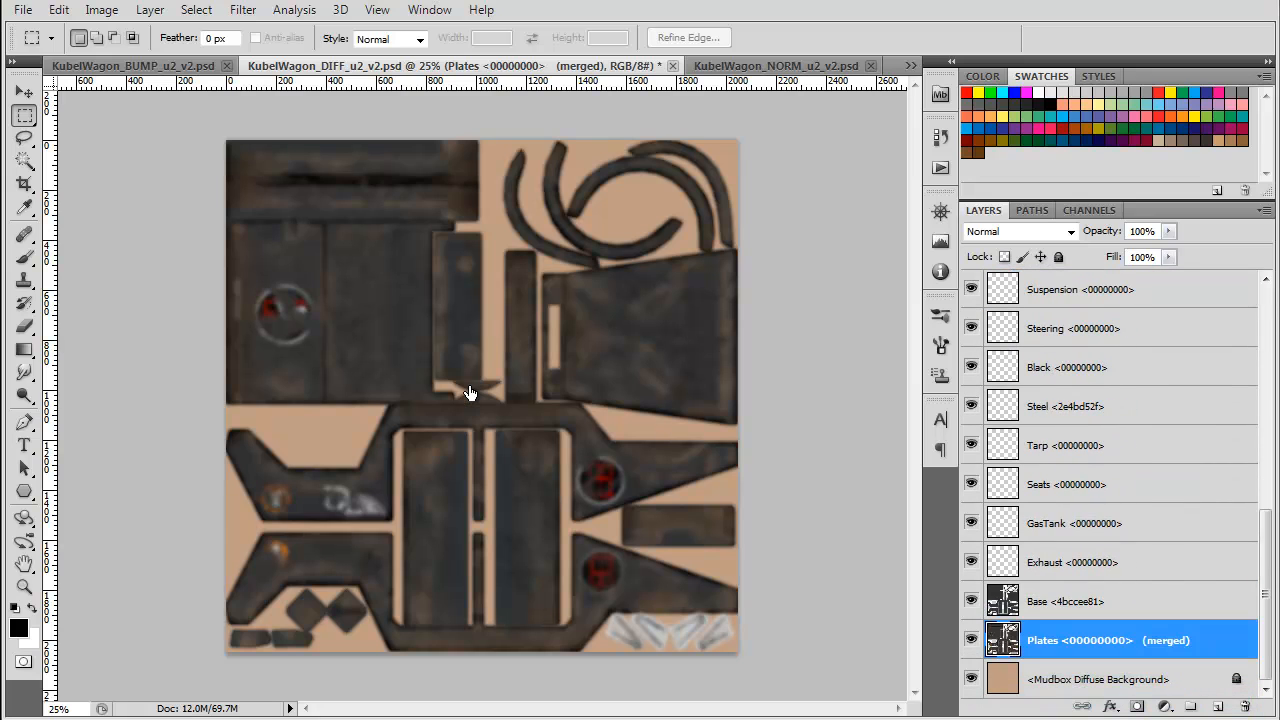
- Fill the <Mudbox Diffuse Background> layer with the dark grey sampled from the isolated Base layer, restoring the other layers' visibility
key(alt+bracketleft)
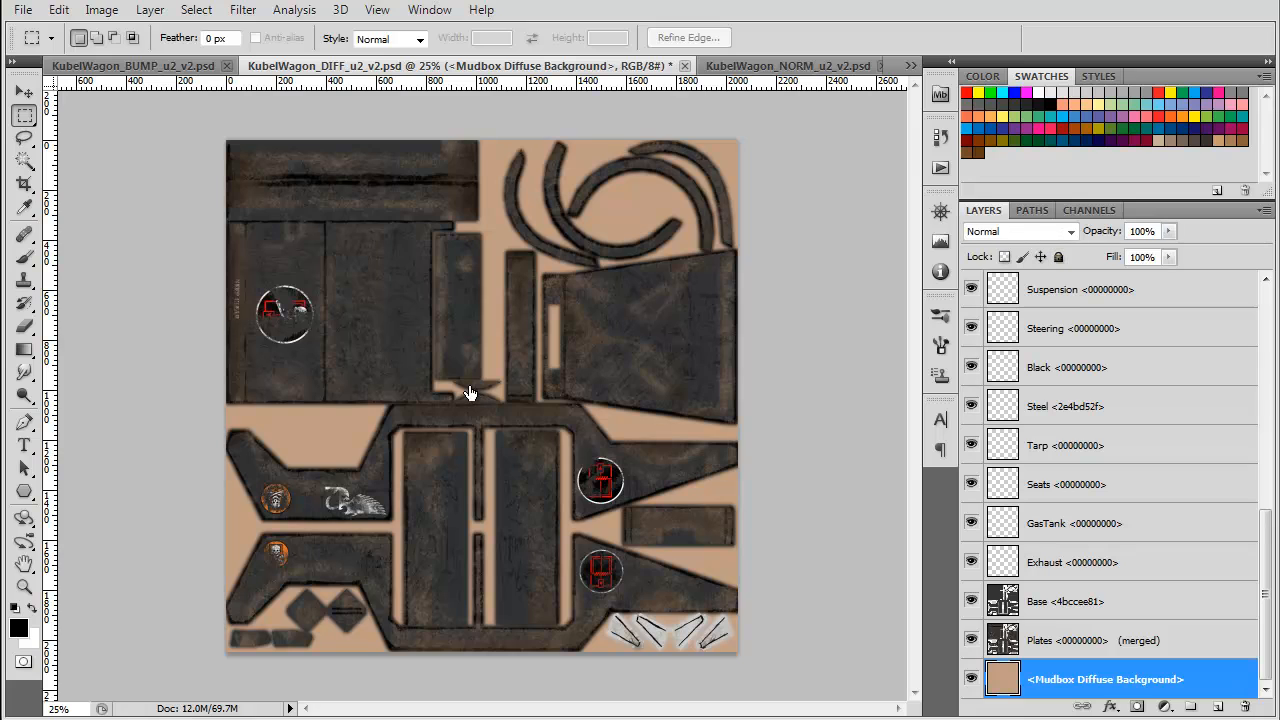
alt+click(971, 601)
key(b)
alt+click(661, 367)
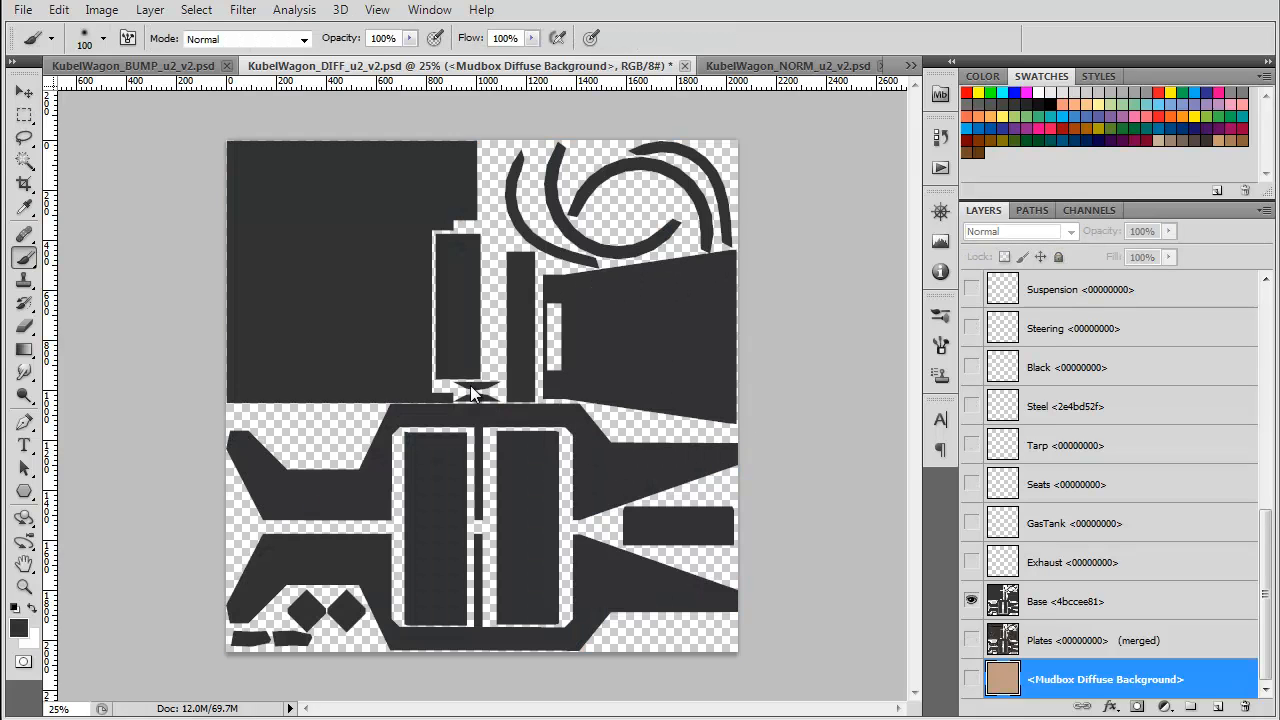
key(ctrl+z)
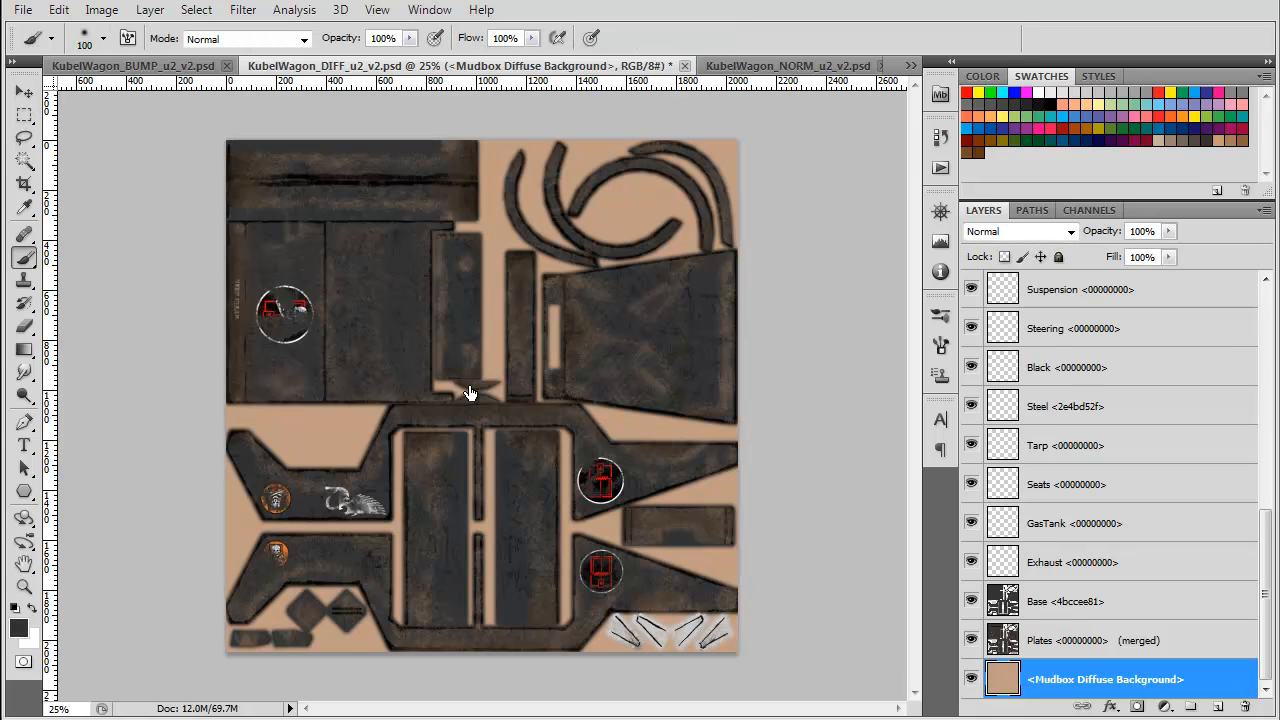
key(alt+BackSpace)
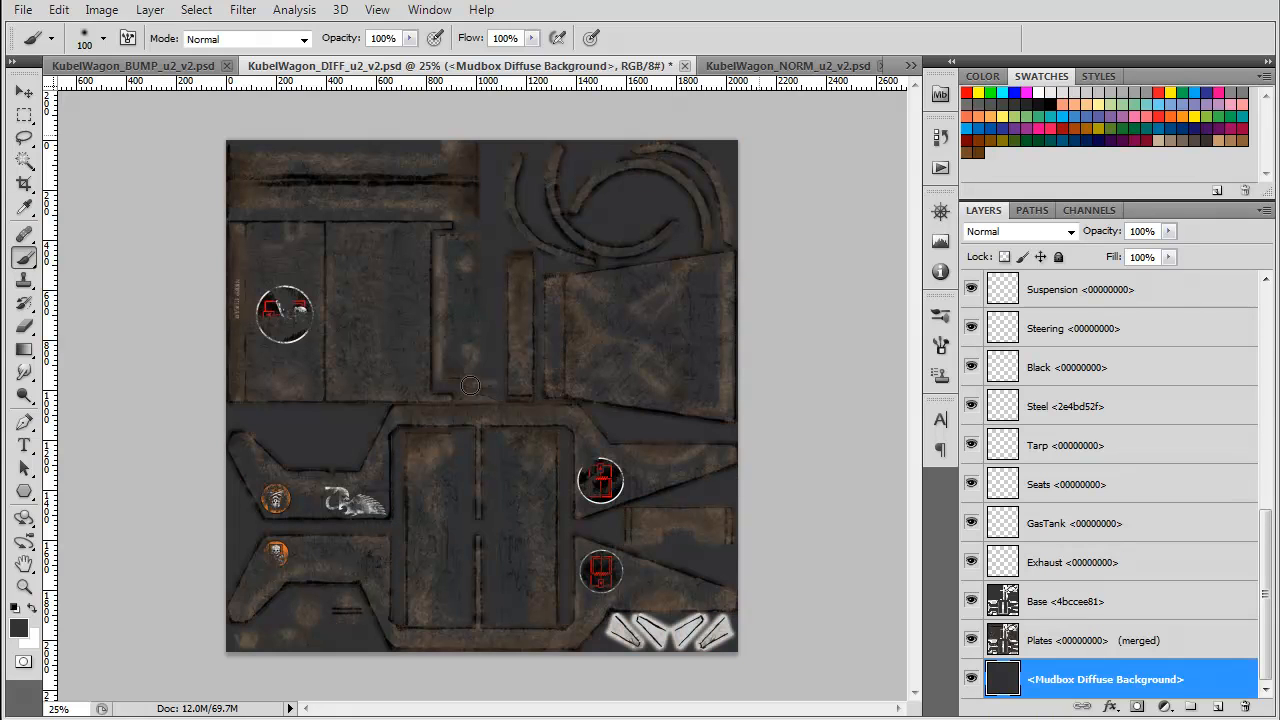
- In KubelWagon_SPEC_u2_v2.psd, hide the <Mudbox Base Mesh> layer, then unlock the <Mudbox Specular Background> layer and fill it with black
click(911, 66)
click(1034, 161)
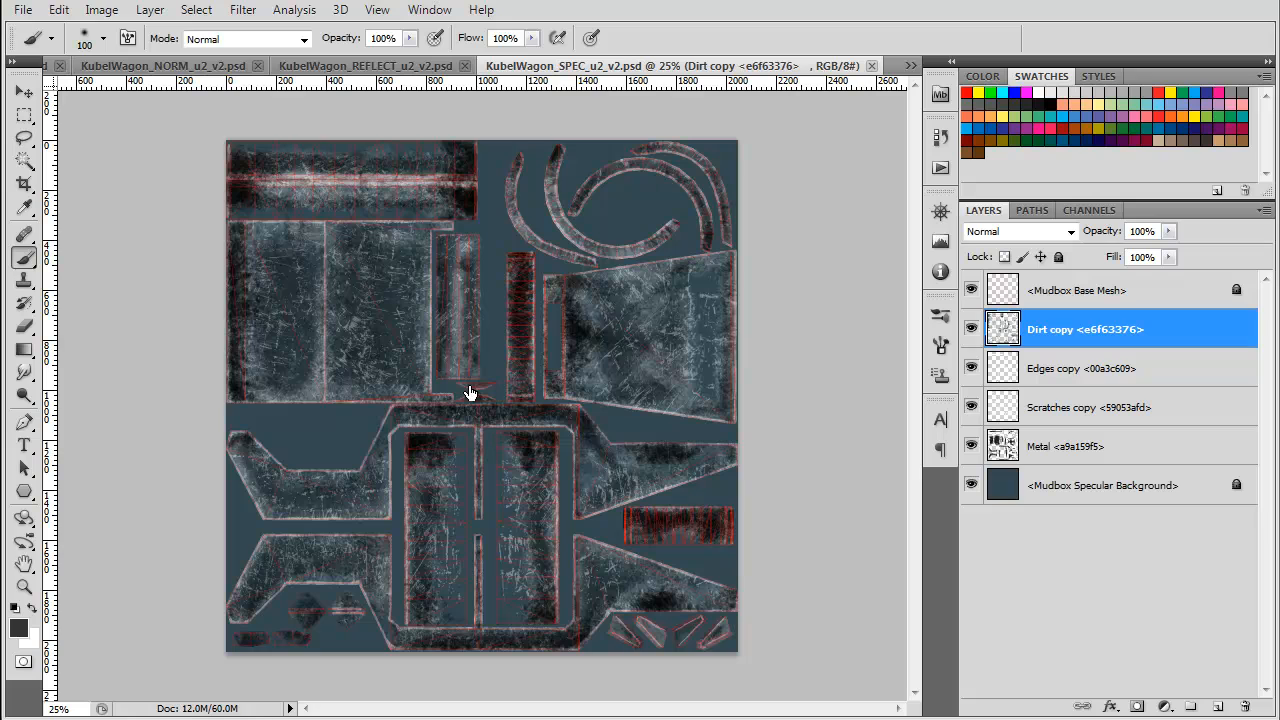
click(971, 290)
click(1102, 486)
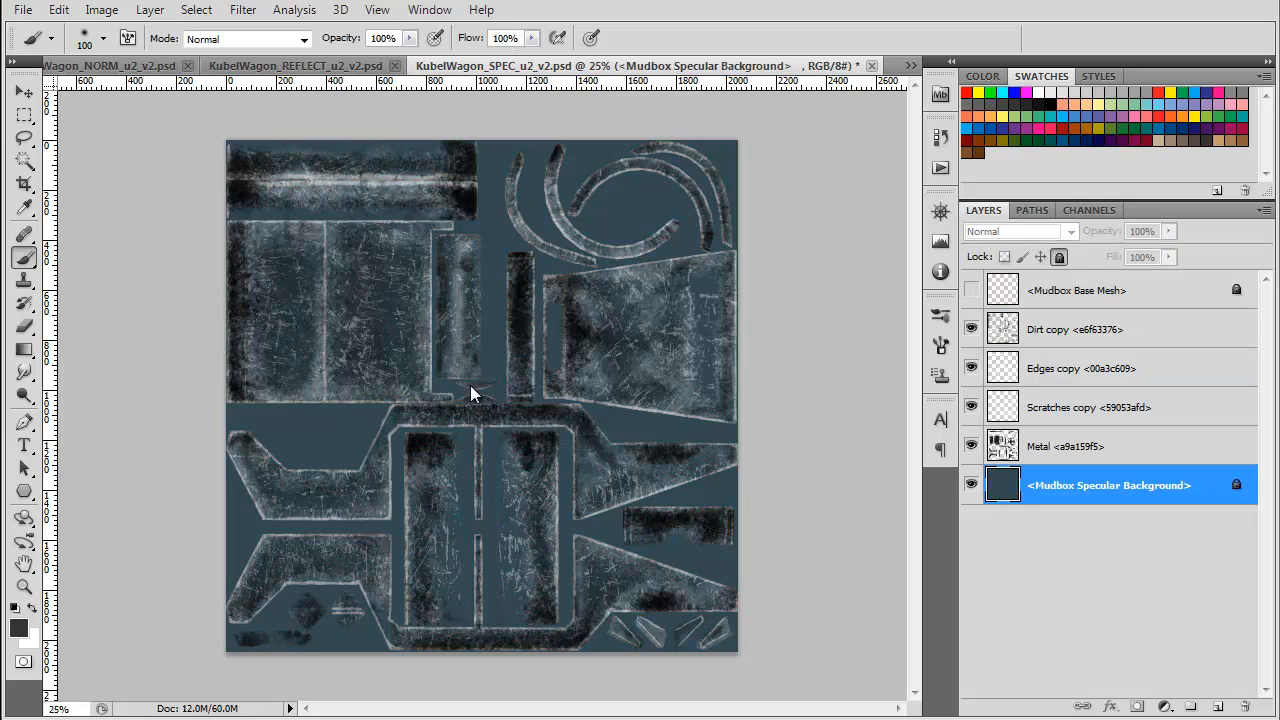
click(1059, 257)
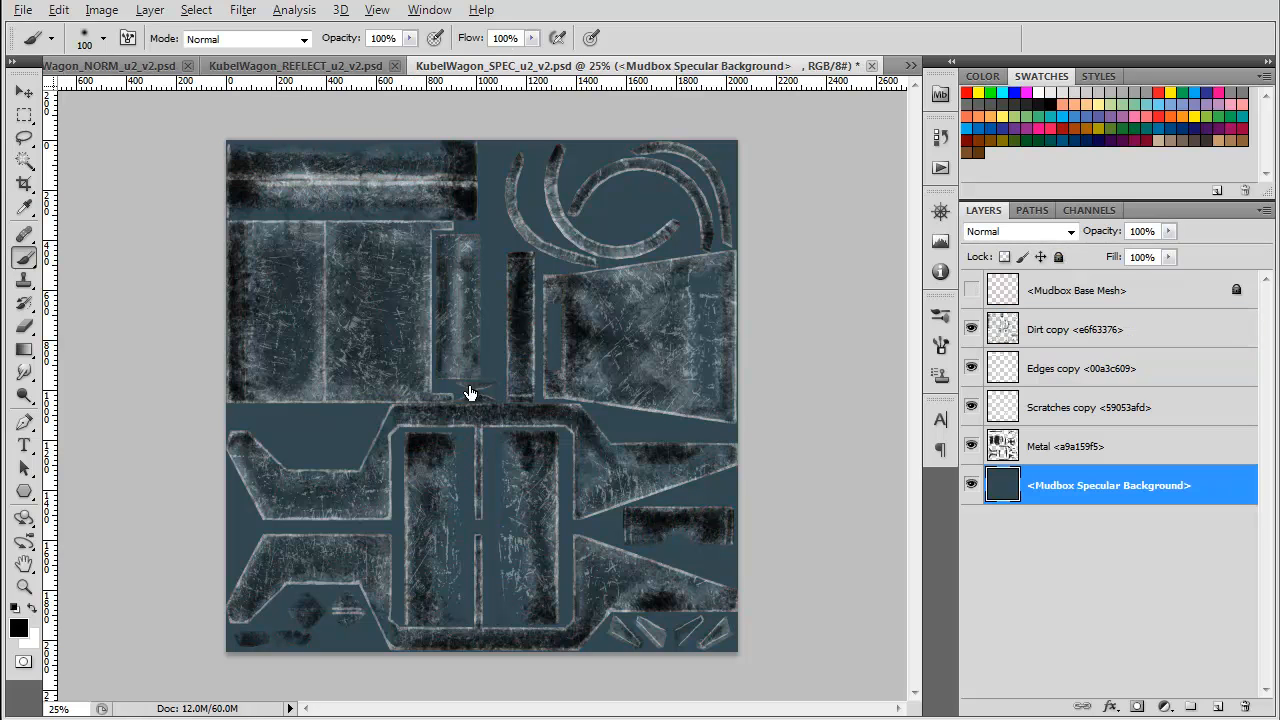
key(alt+BackSpace)
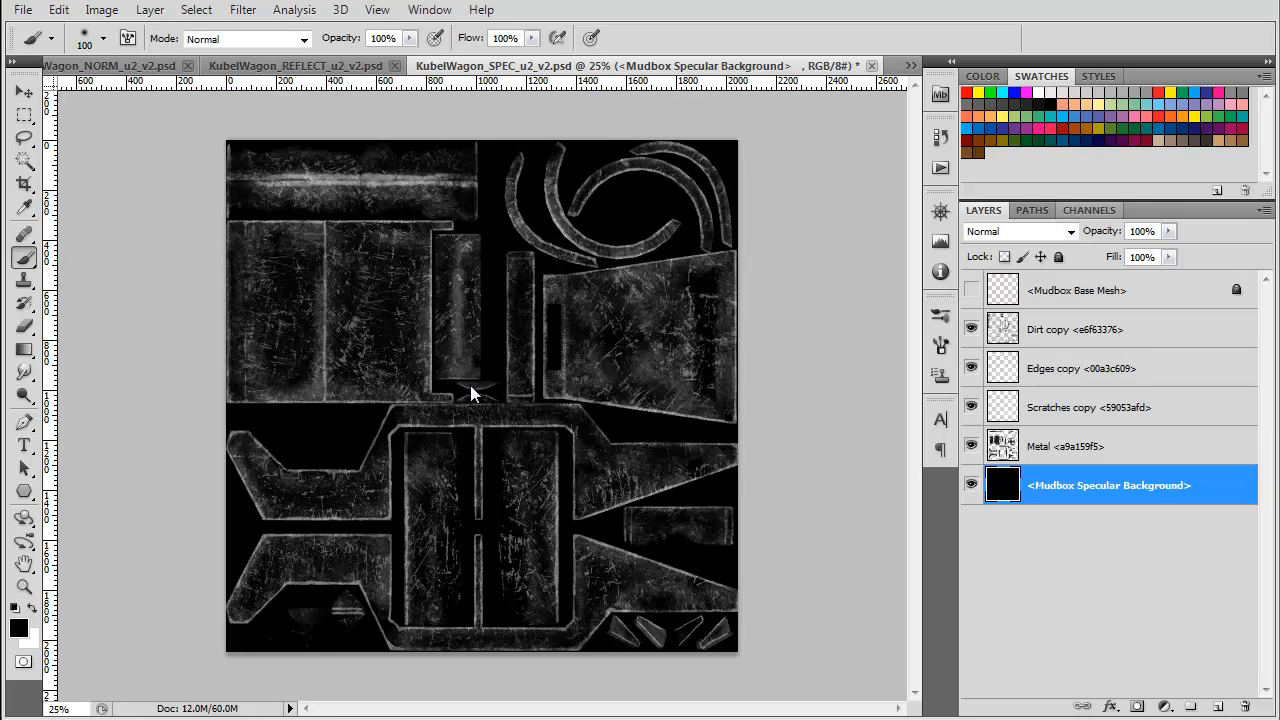
- Copy the merged specular image of KubelWagon_SPEC_u2_v2.psd into the Alpha 1 channel of KubelWagon_DIFF_u2_v2.psd
click(1089, 210)
key(ctrl+a)
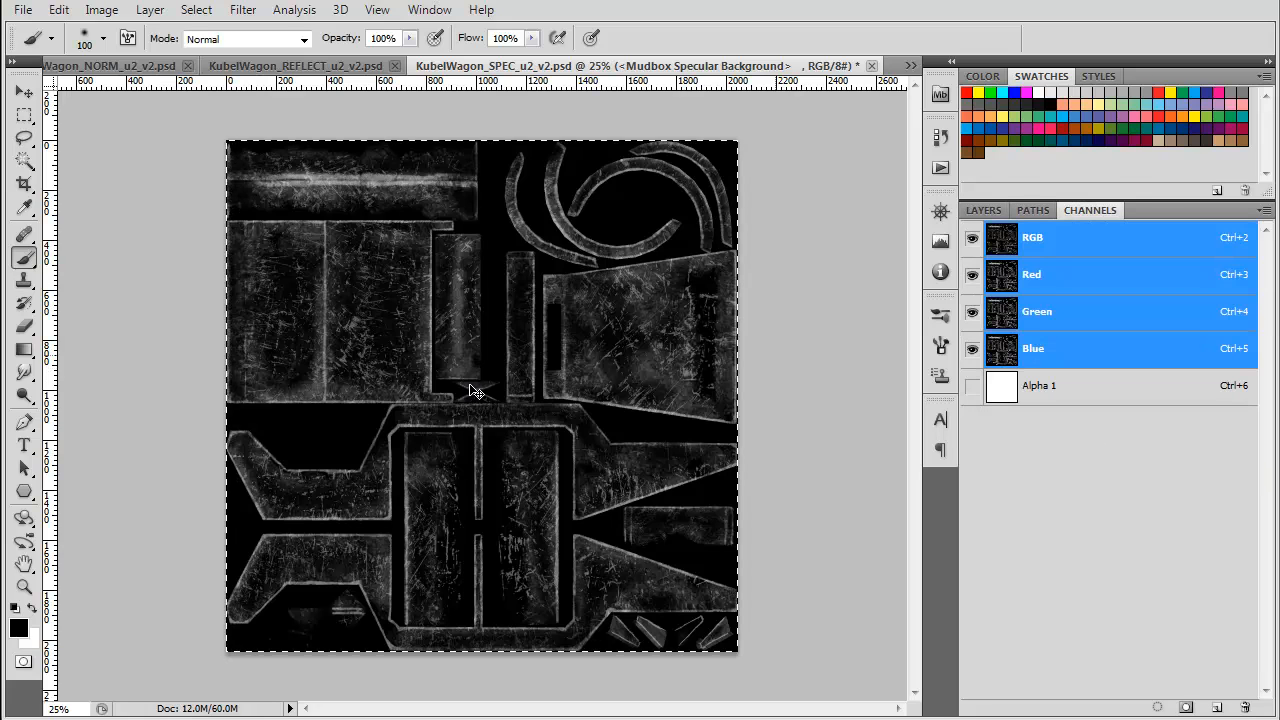
click(59, 10)
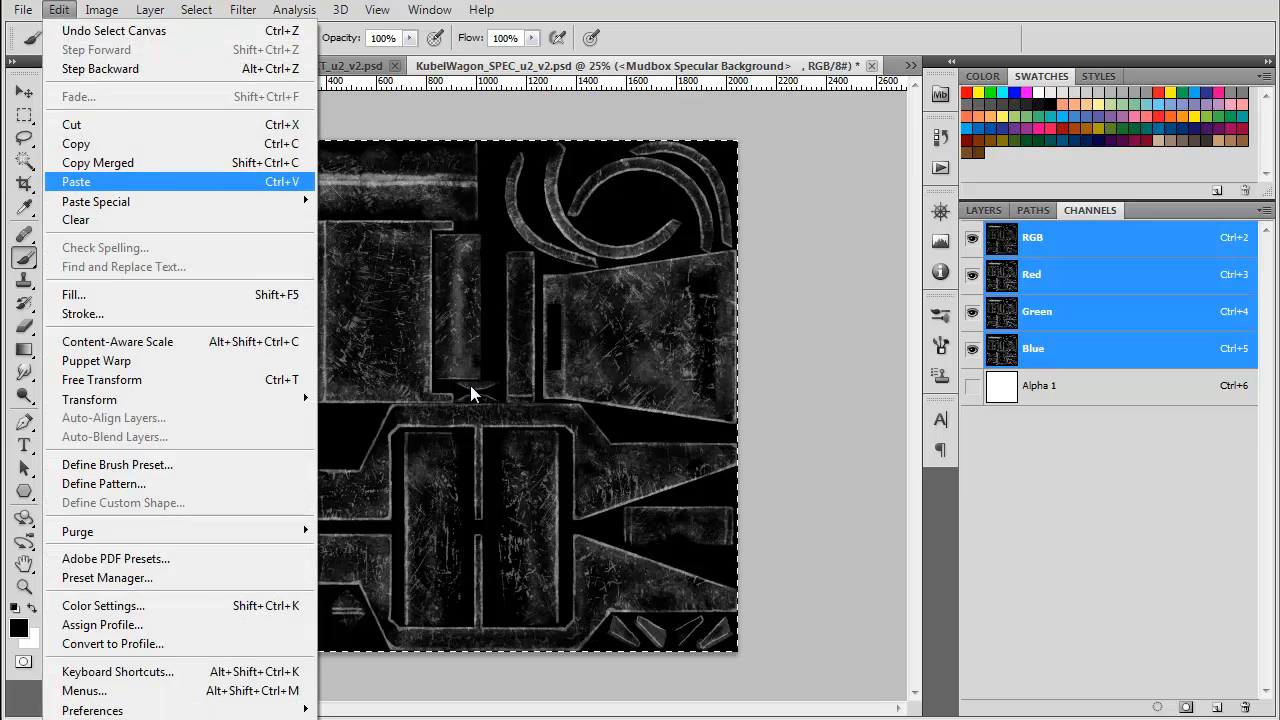
click(110, 163)
click(911, 65)
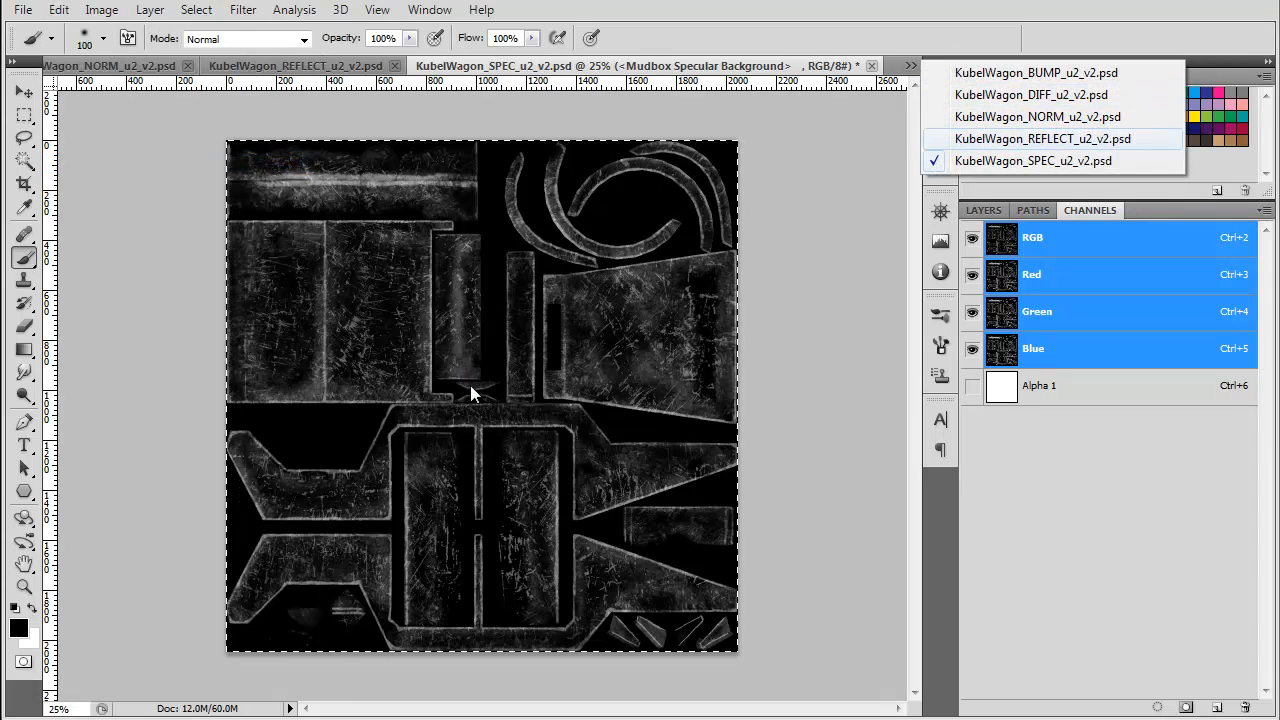
click(1031, 94)
key(ctrl+6)
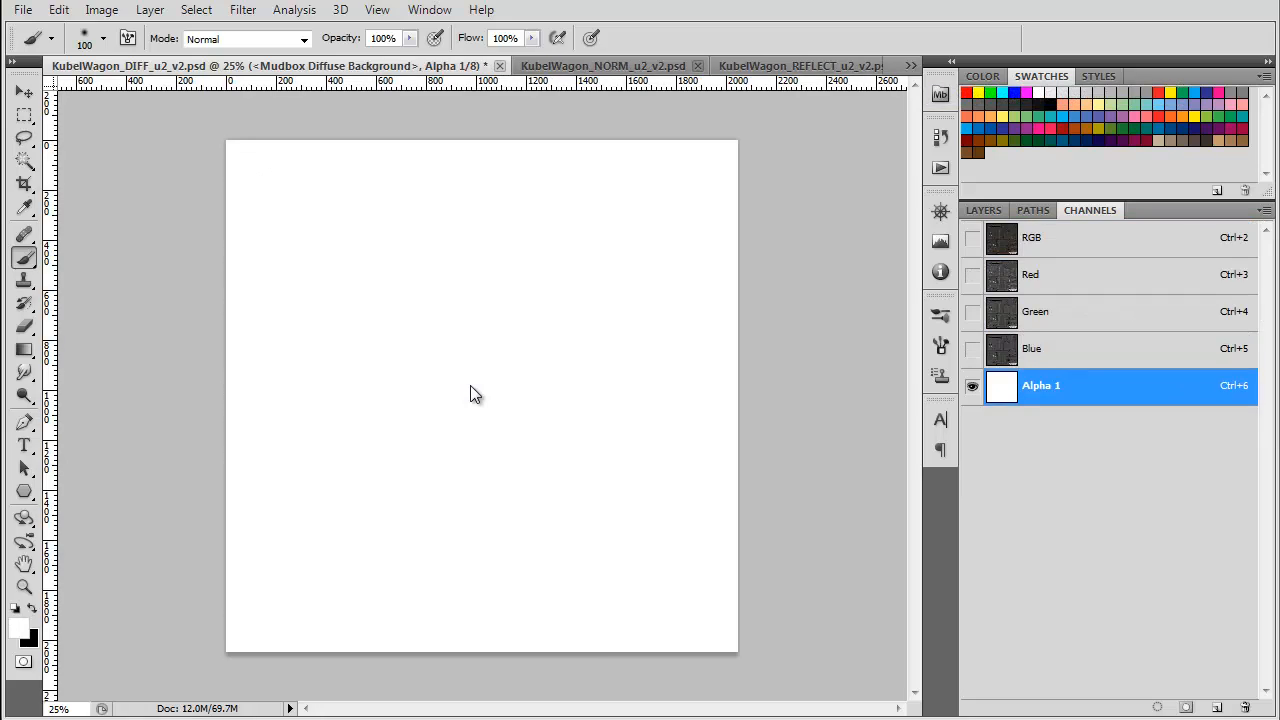
key(ctrl+v)
- Save the diffuse texture as KubelWagon_DIFF_u2_v2.tga in KubelWagon_TEXTURES, in Targa format with alpha channels at 32 bits/pixel
key(ctrl+shift+s)
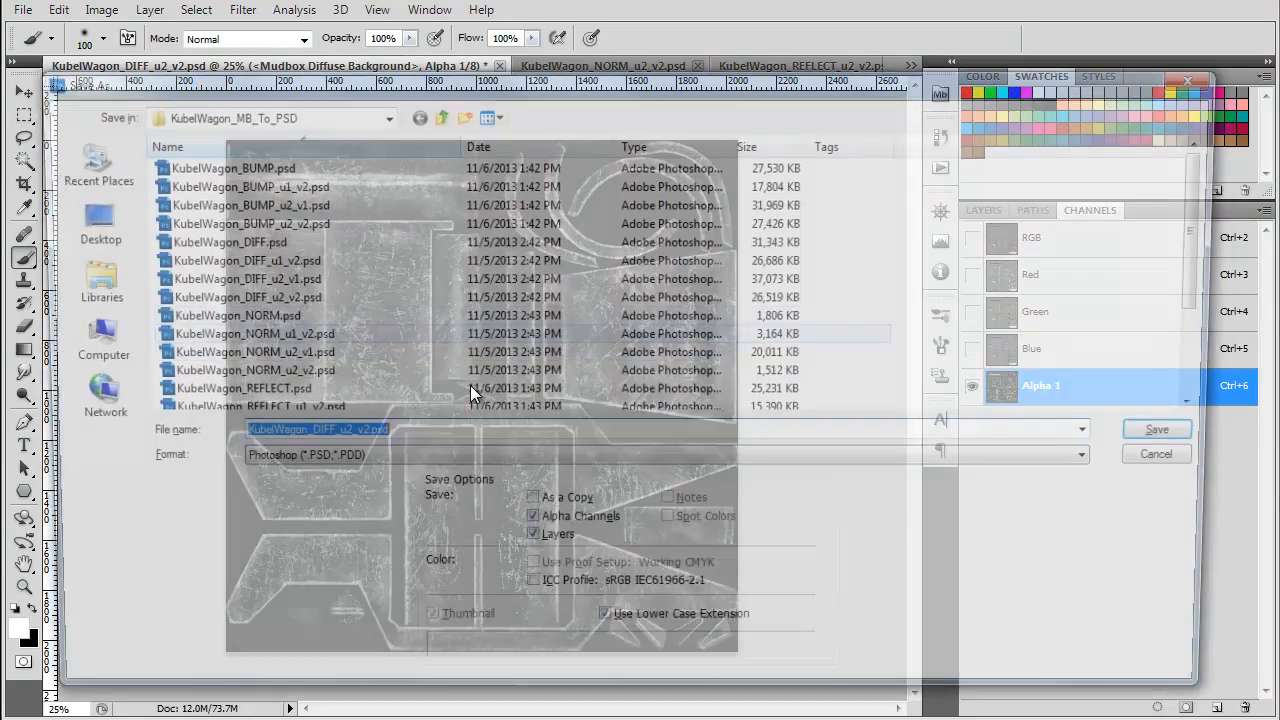
key(Tab)
key(Down)
key(Down)
key(Down)
key(Down)
key(Down)
key(Down)
key(Down)
key(Down)
key(Down)
key(Down)
key(Down)
key(Down)
key(Down)
key(Down)
key(Down)
key(Down)
key(Down)
key(Down)
click(305, 714)
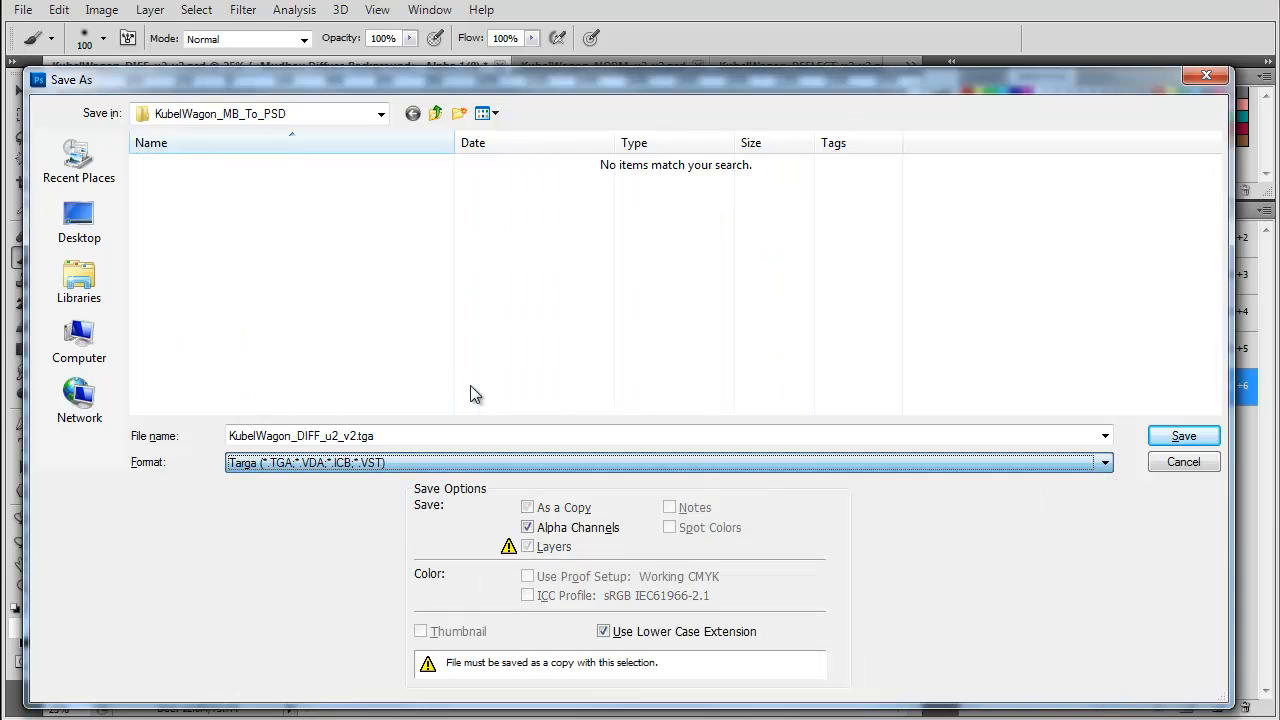
click(79, 162)
double_click(218, 165)
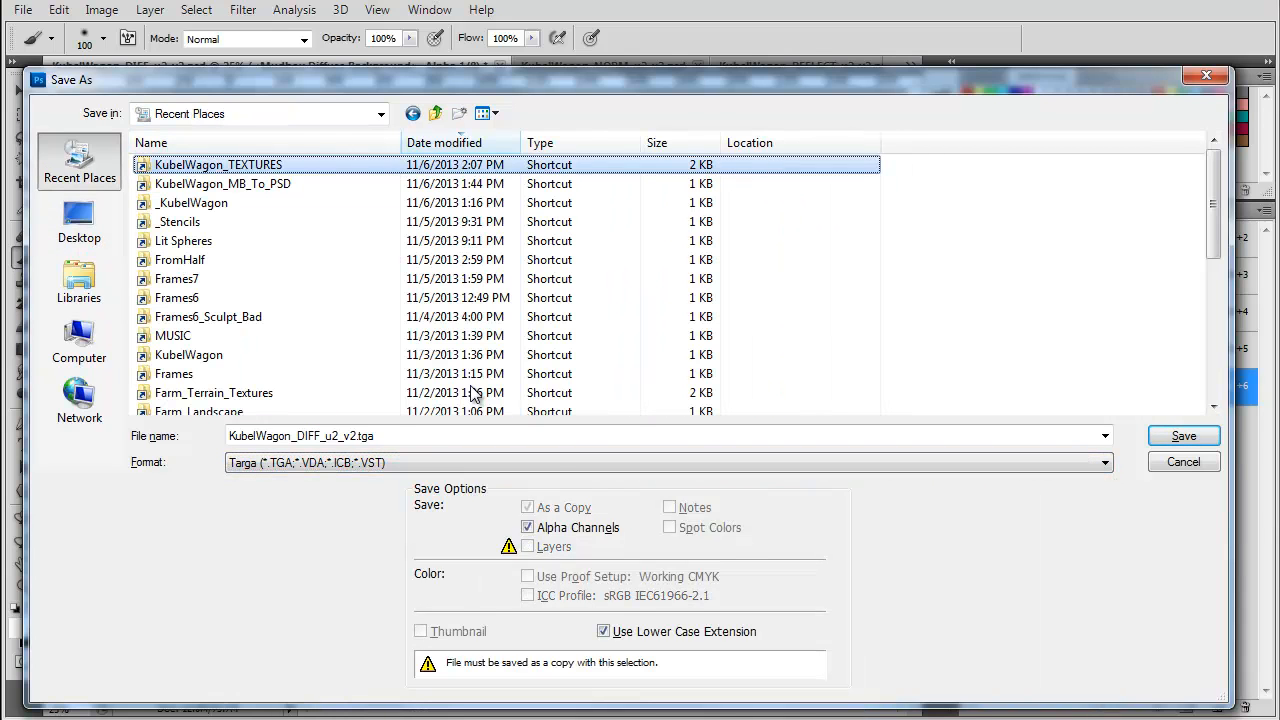
key(Return)
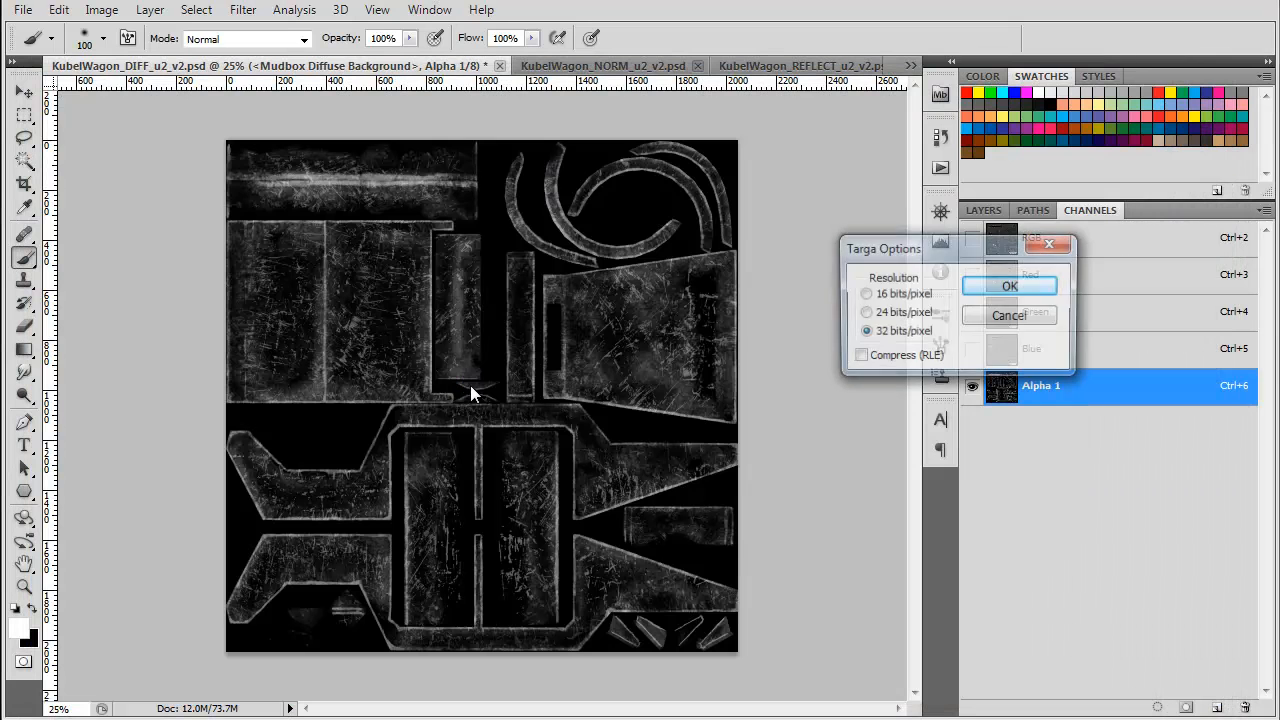
key(Return)
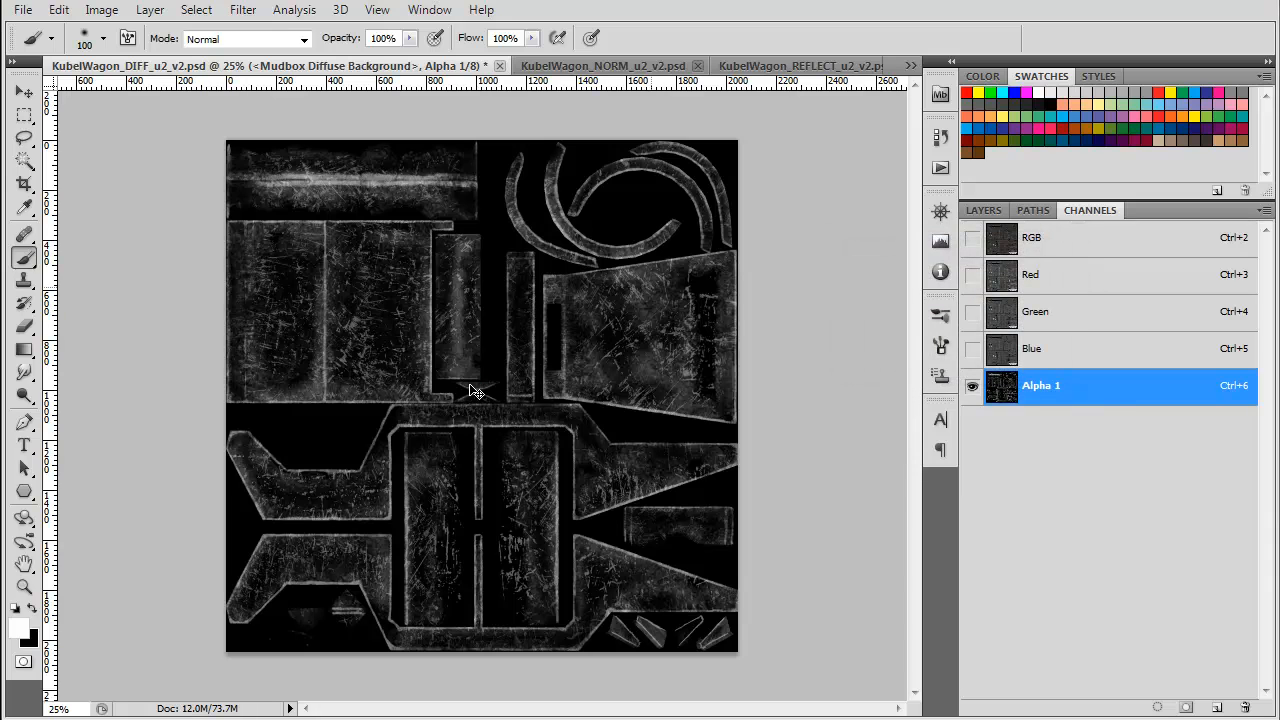
- Close KubelWagon_DIFF_u2_v2.psd and KubelWagon_SPEC_u2_v2.psd, saving their changes
key(ctrl+w)
key(Return)
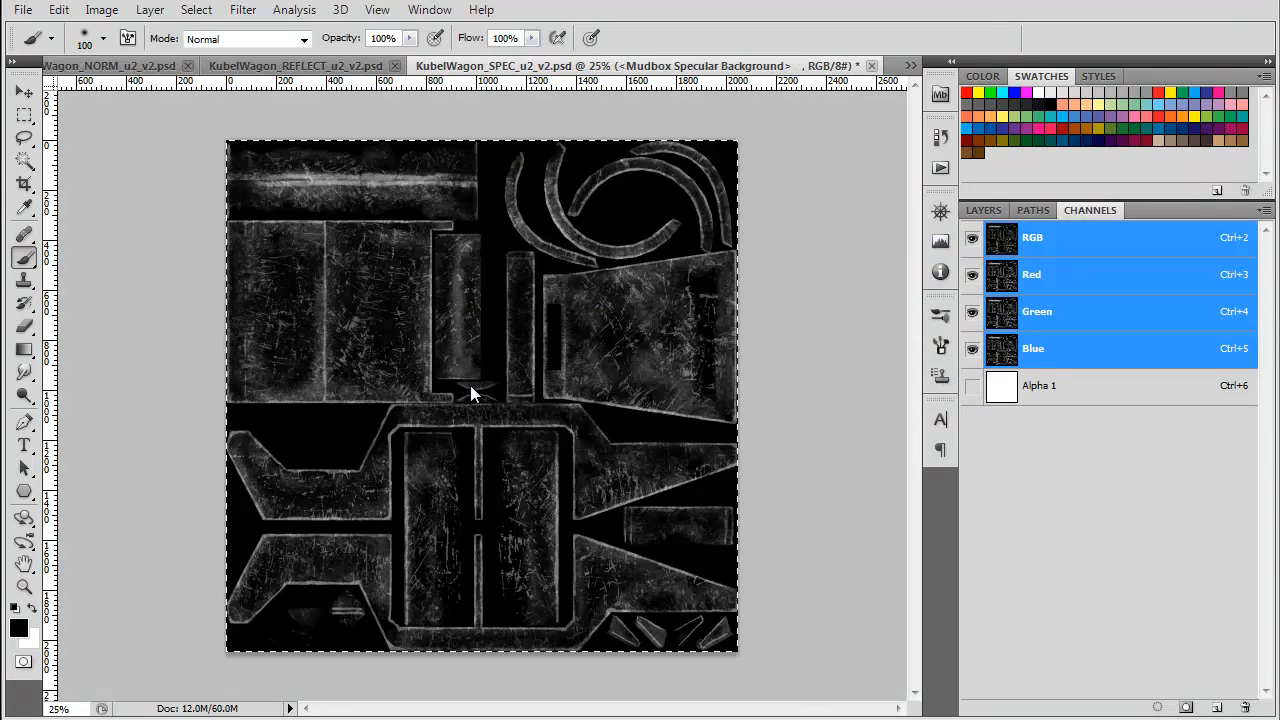
key(ctrl+w)
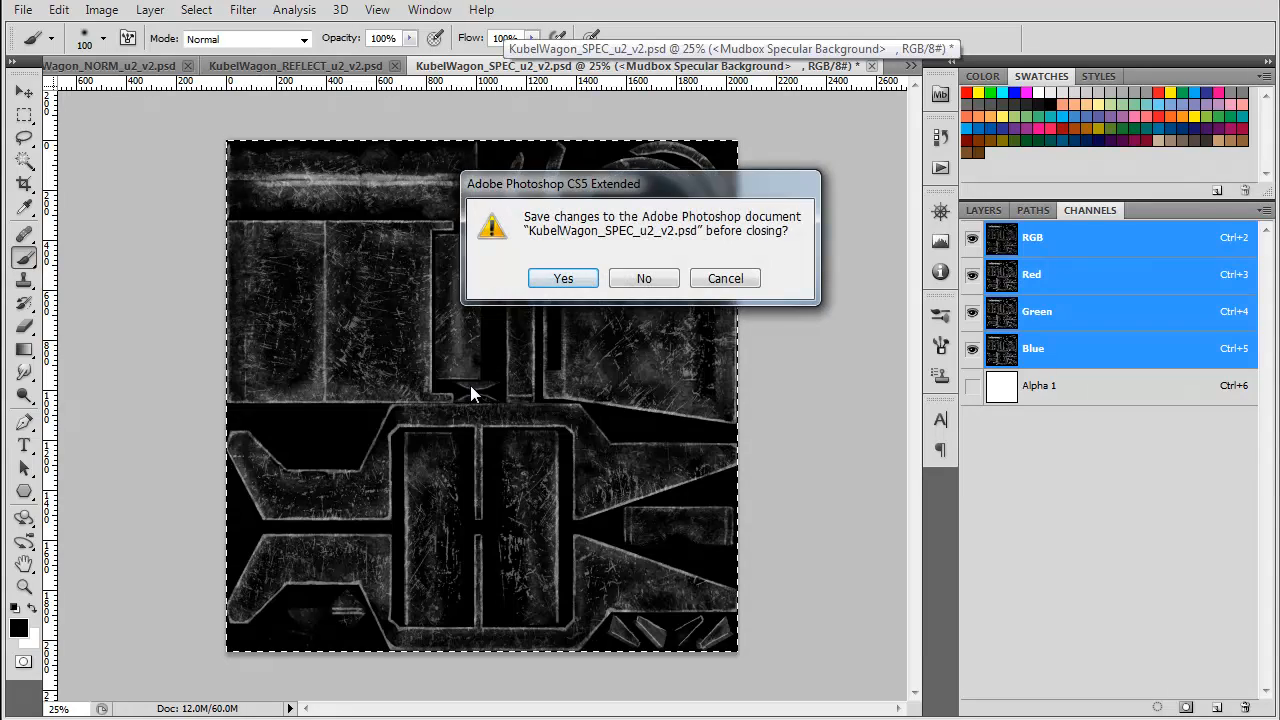
key(Return)
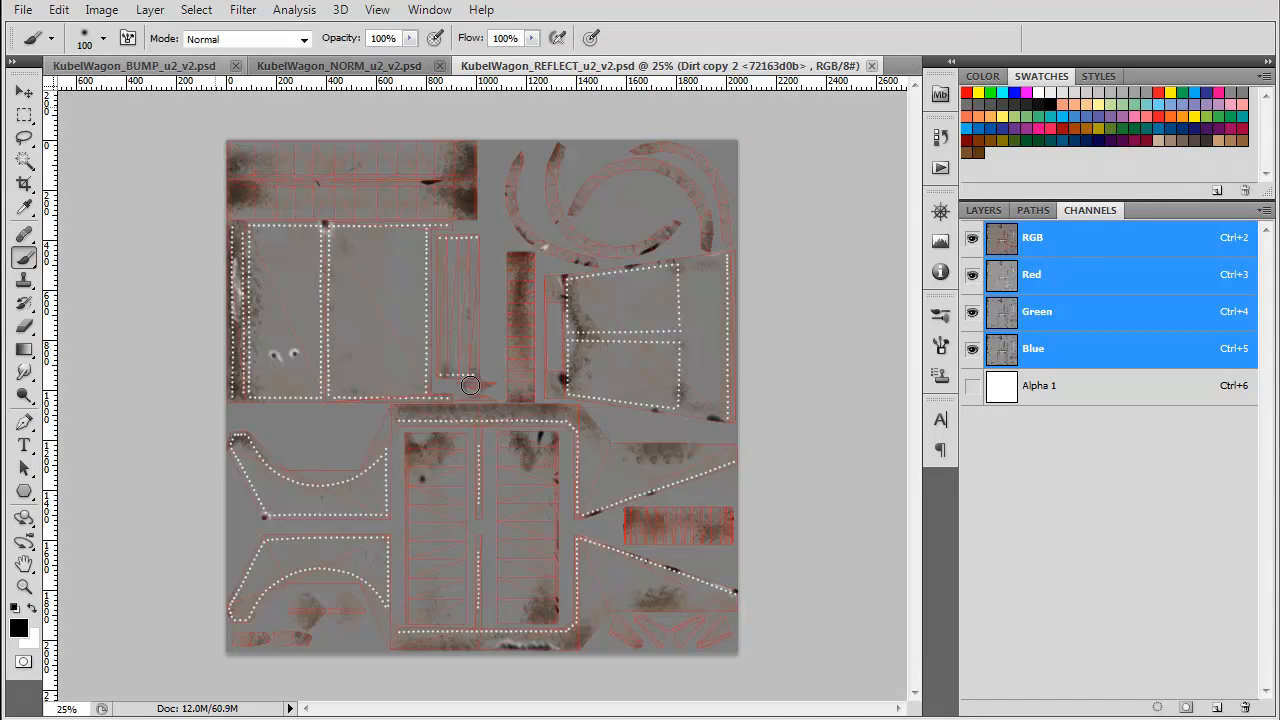
- In KubelWagon_BUMP_u2_v2.psd, hide the <Mudbox Base Mesh> layer and desaturate the Dirt_BUMP layer
key(ctrl+Tab)
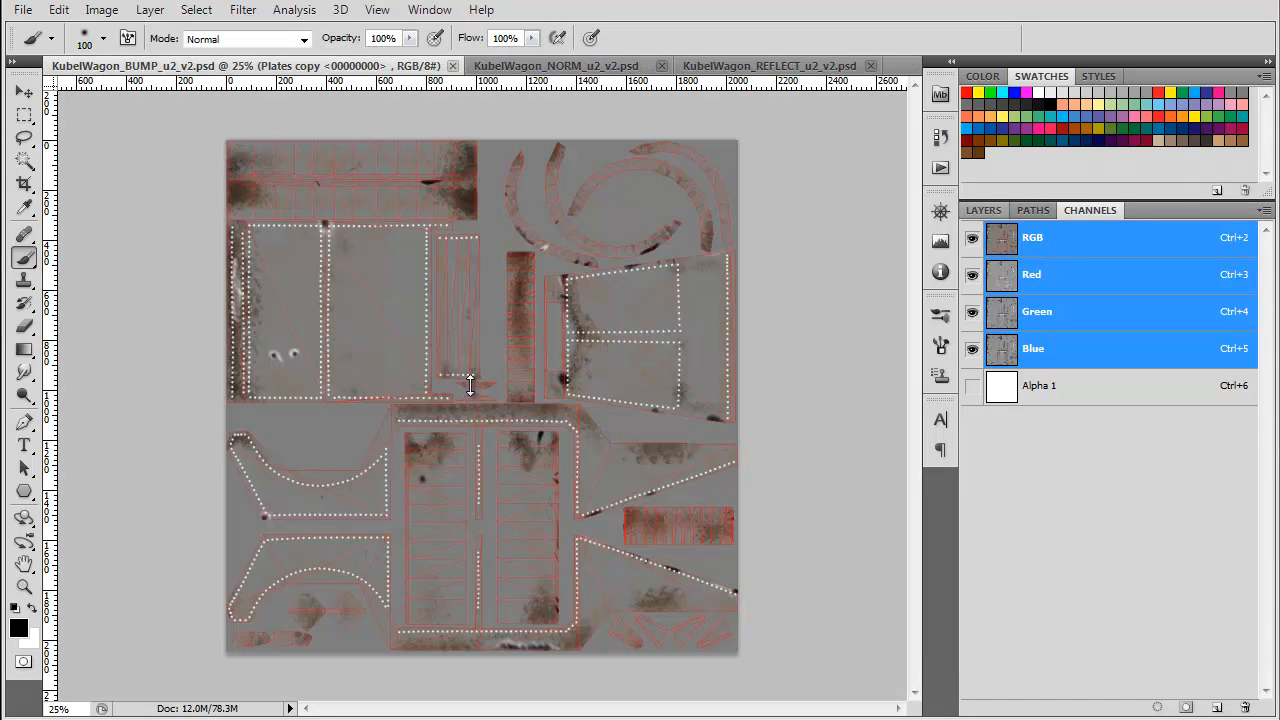
click(983, 210)
click(971, 290)
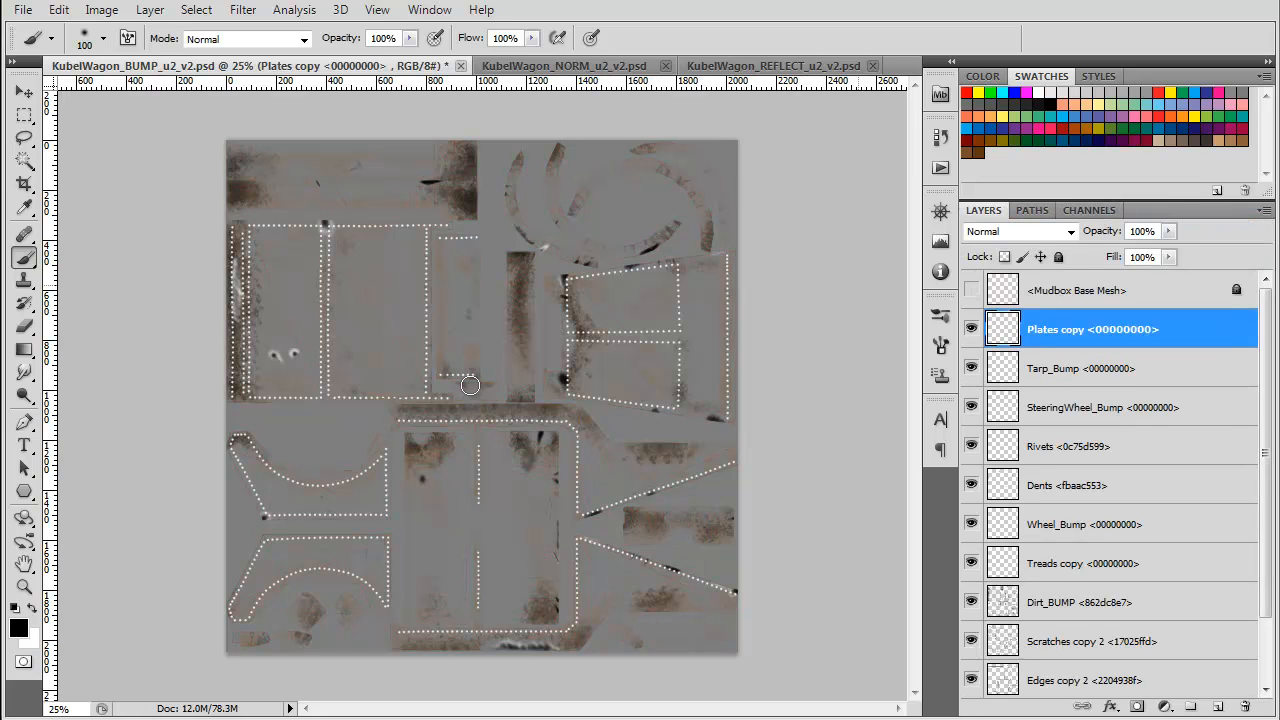
drag(1265, 453, 1265, 516)
click(1090, 523)
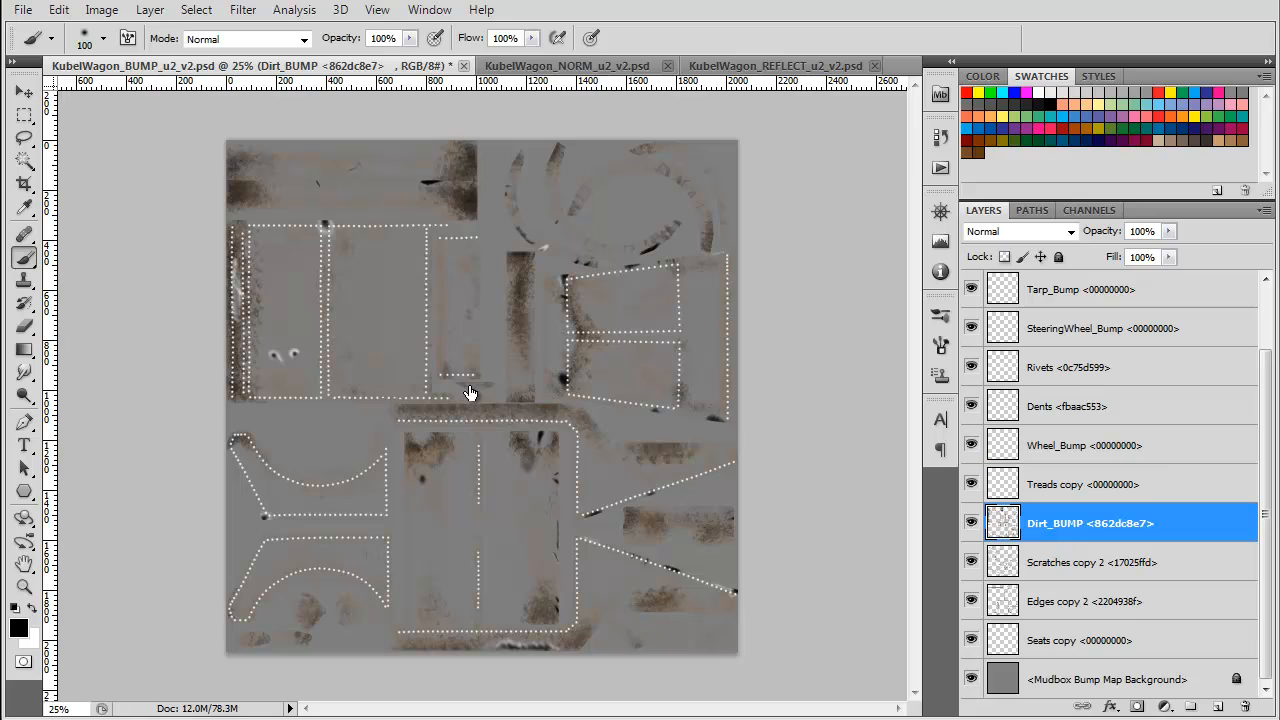
key(ctrl+shift+u)
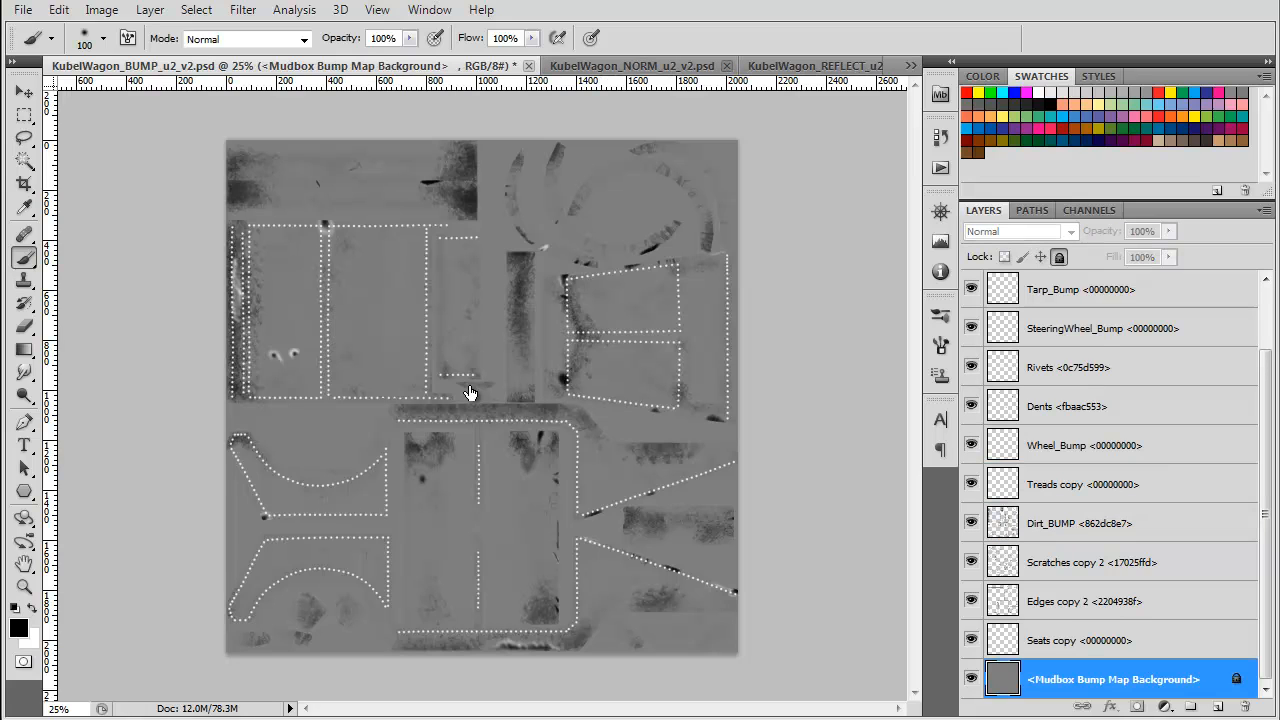
- Merge copies of all layers from <Mudbox Bump Map Background> up to Plates copy into a new layer
click(1107, 679)
drag(1265, 516, 1265, 456)
shift+click(1090, 329)
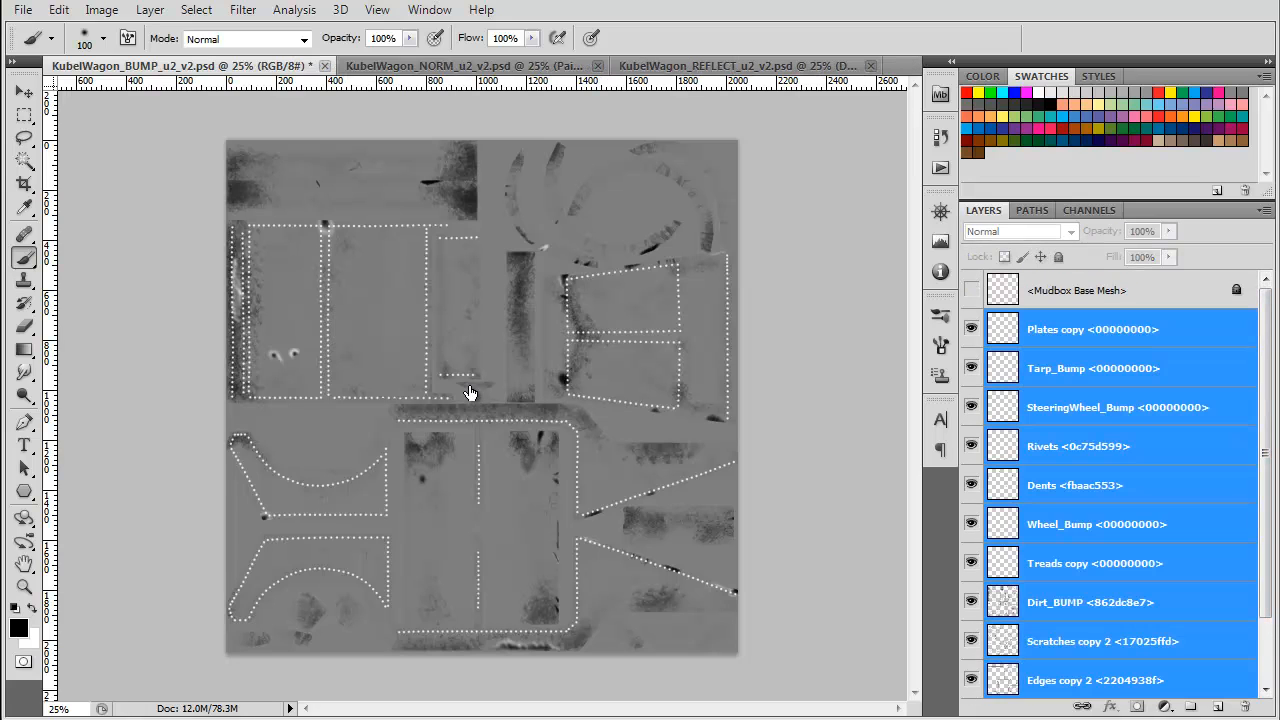
key(ctrl+alt+e)
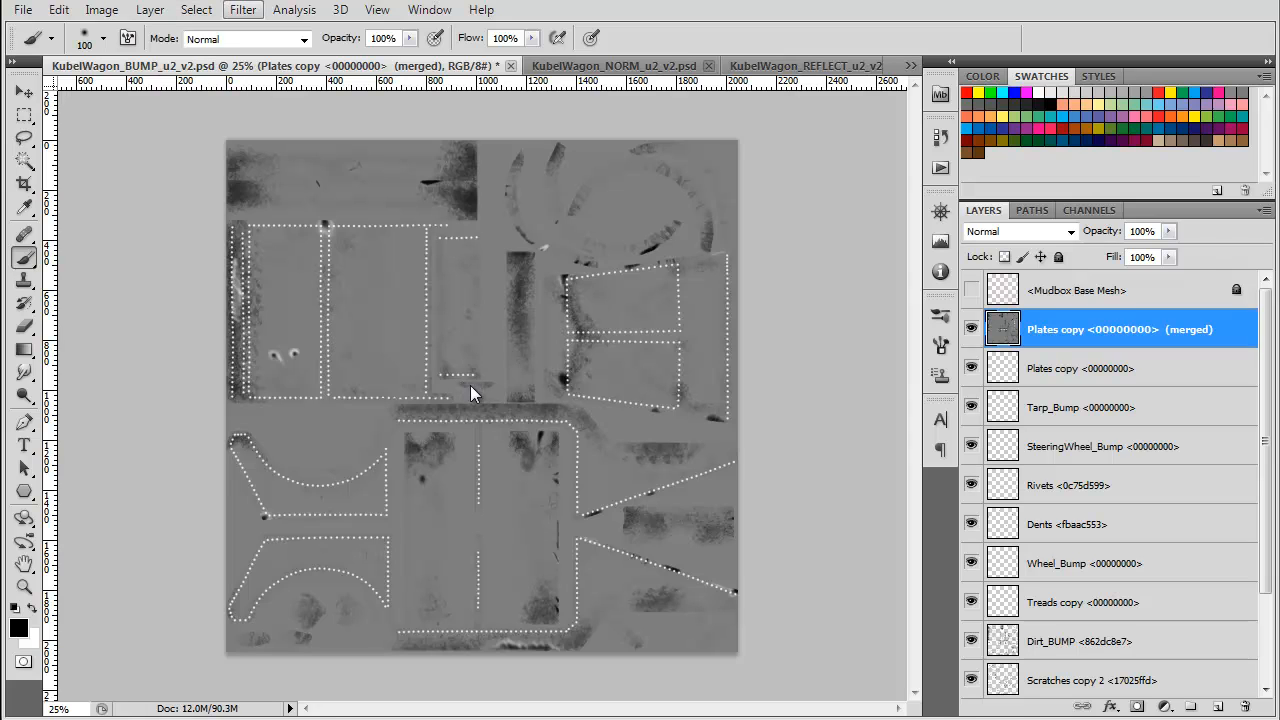
- Convert the merged bump layer to a normal map with xNormal Height2Normals, keeping the Gray scale source and 0.400 smoothing
click(243, 10)
mouse_move(265, 448)
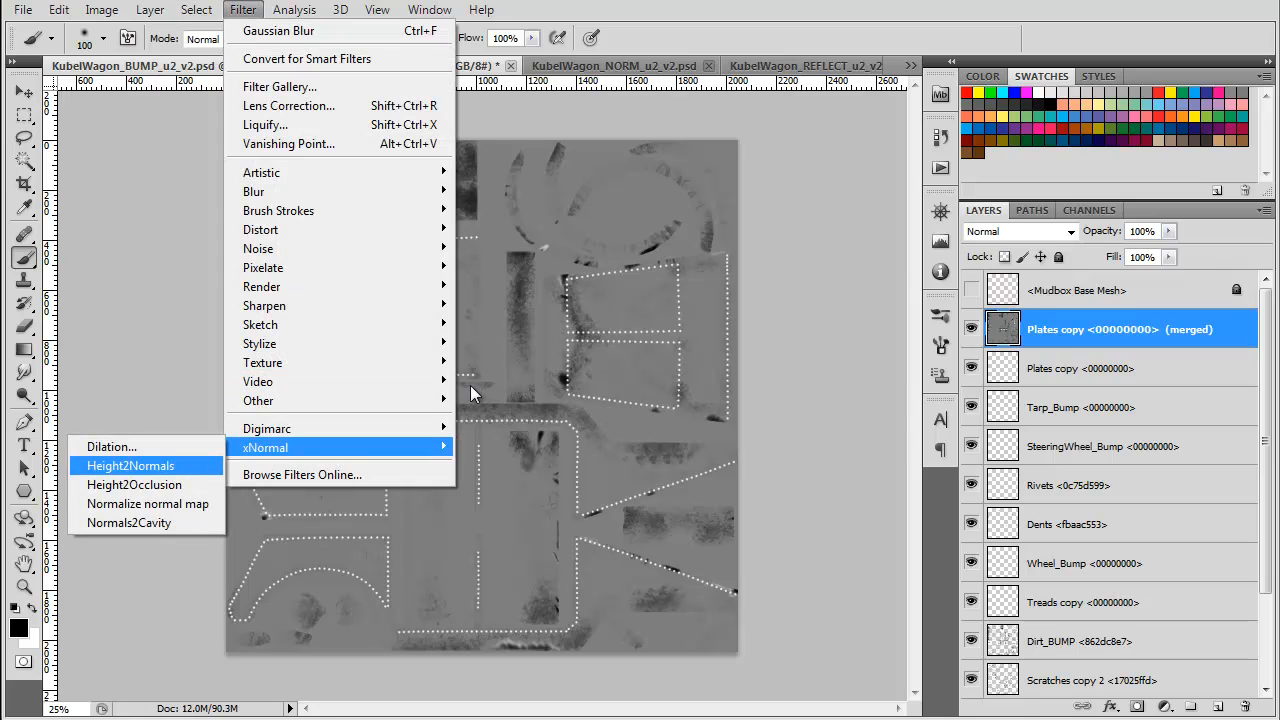
click(130, 465)
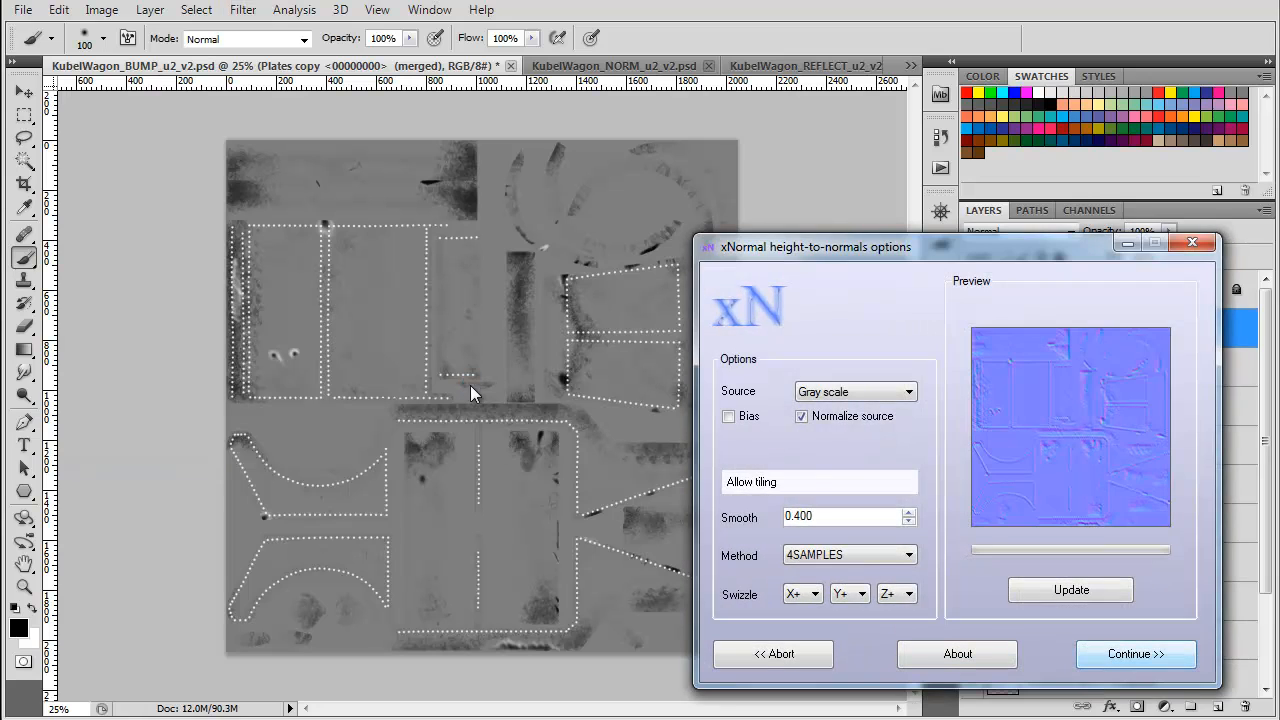
click(1136, 654)
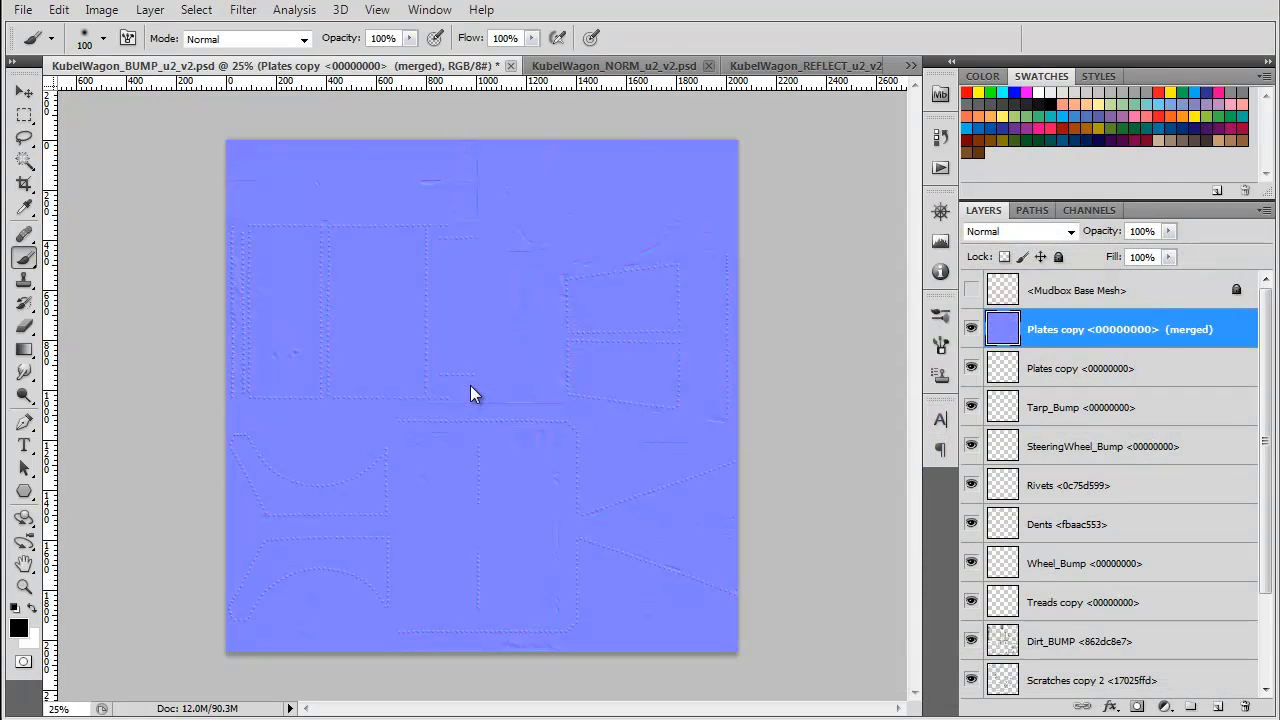
- Copy the converted layer into KubelWagon_NORM_u2_v2.psd, hide <Mudbox Base Mesh>, and compare the normals with and without the new layer
key(v)
mouse_move(471, 390)
mouse_down()
mouse_move(559, 136)
mouse_move(632, 134)
mouse_move(614, 66)
mouse_move(471, 393)
mouse_up()
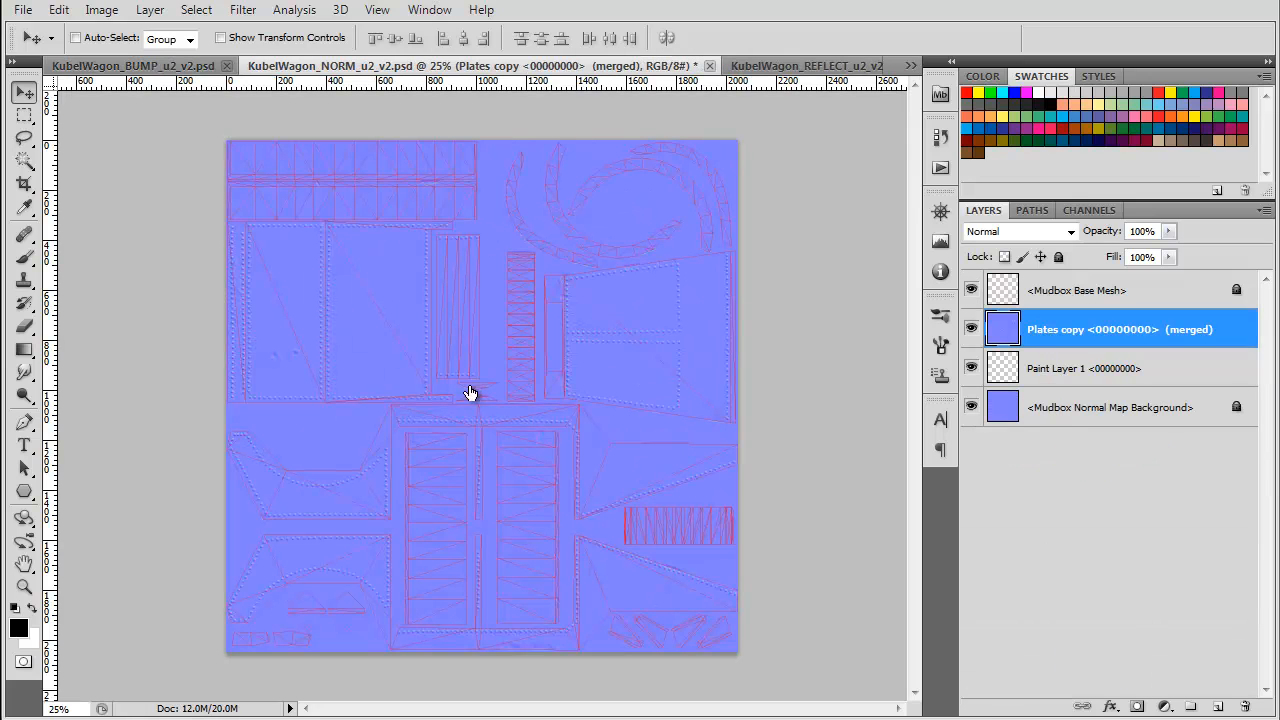
click(971, 290)
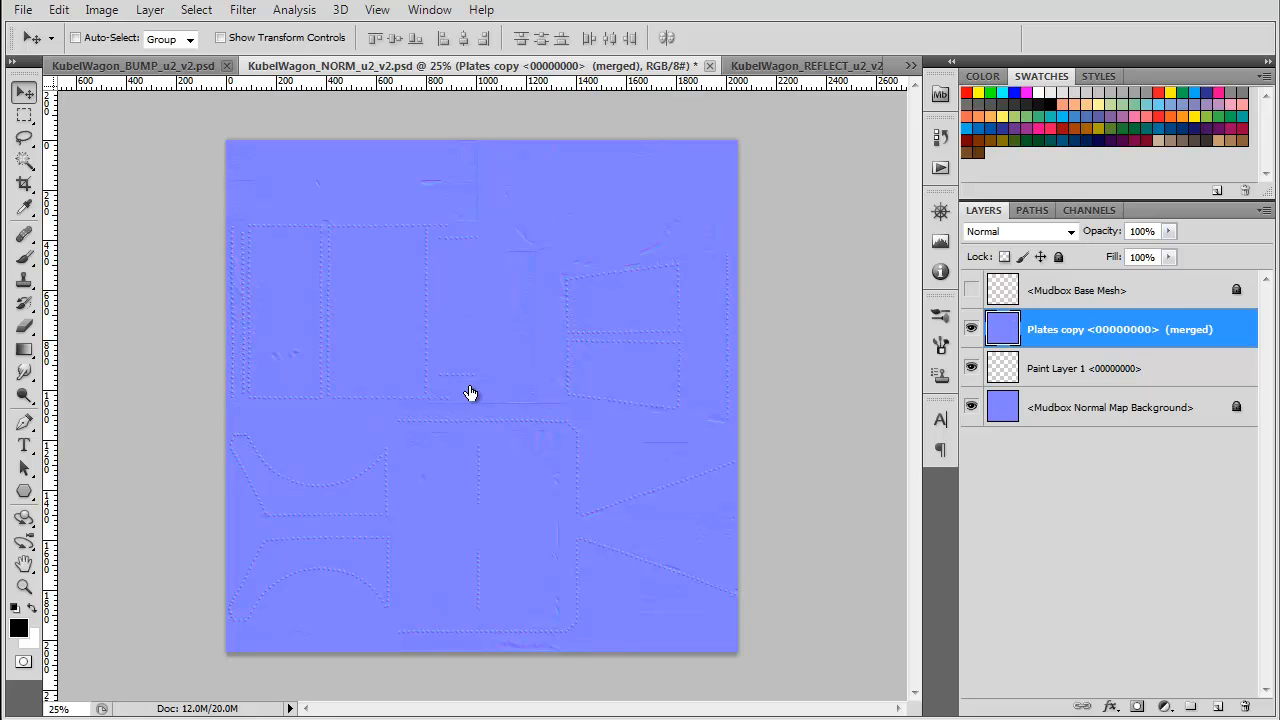
click(971, 329)
click(971, 329)
click(971, 329)
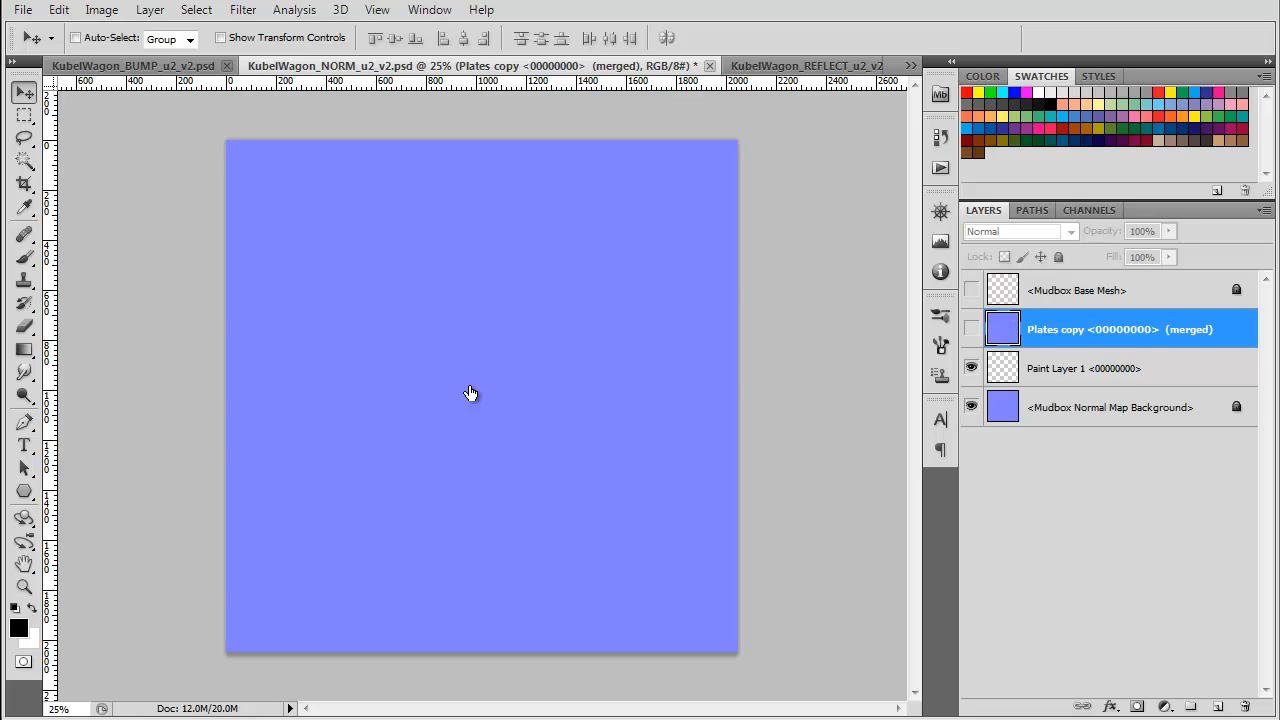
click(971, 329)
- In KubelWagon_REFLECT_u2_v2.psd, unlock the <Mudbox Reflection Mask Background> layer and fill it with black
key(ctrl+Tab)
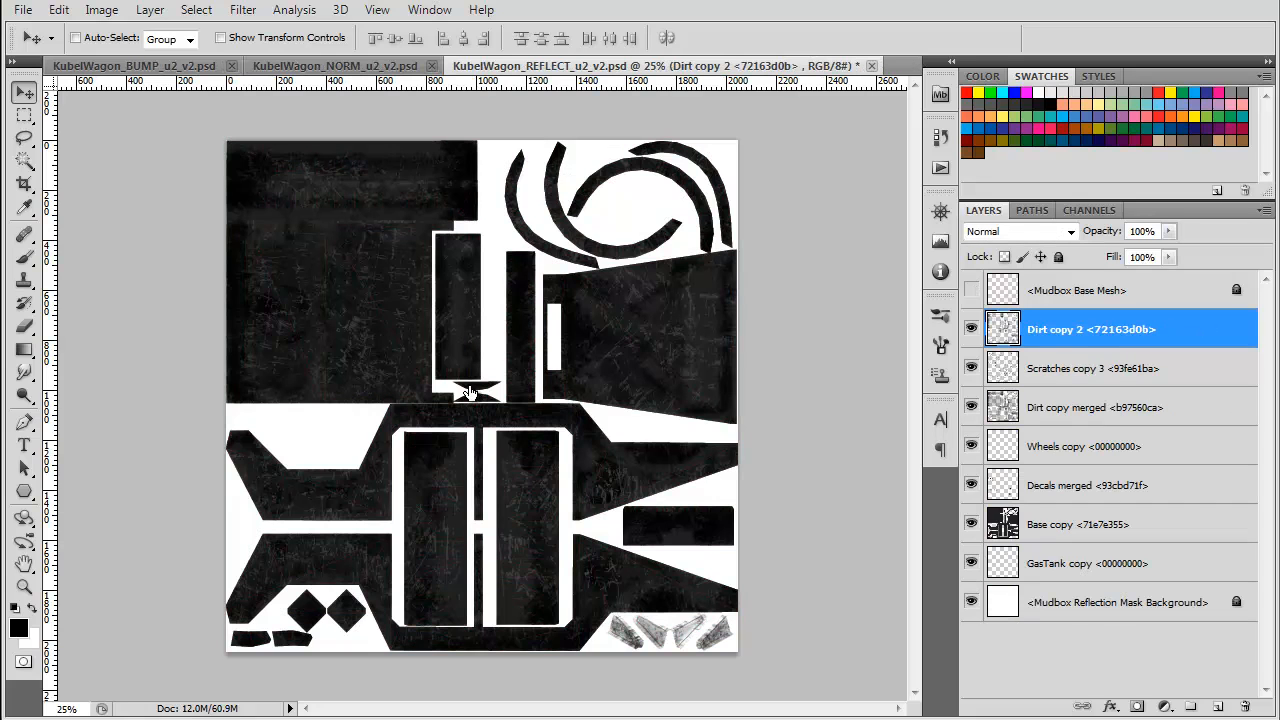
key(alt+comma)
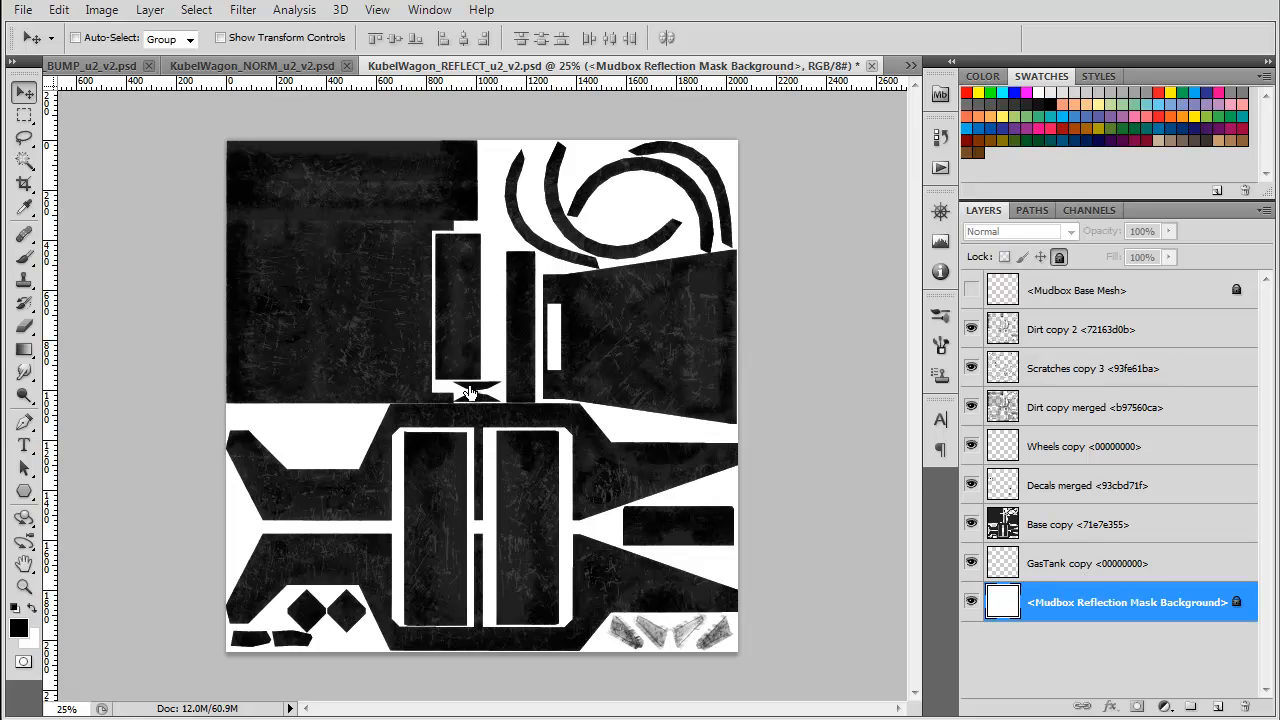
key(alt+BackSpace)
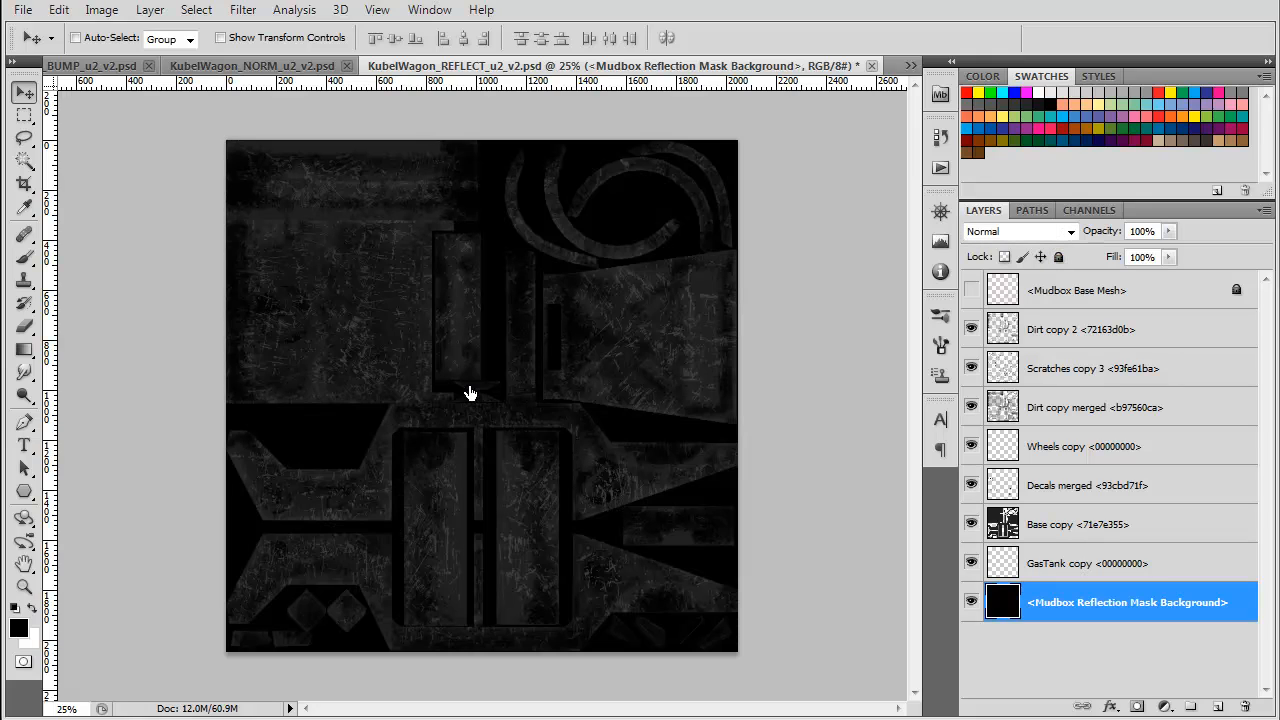
- Try to load the reflection image's RGB composite channel as a selection
click(1089, 210)
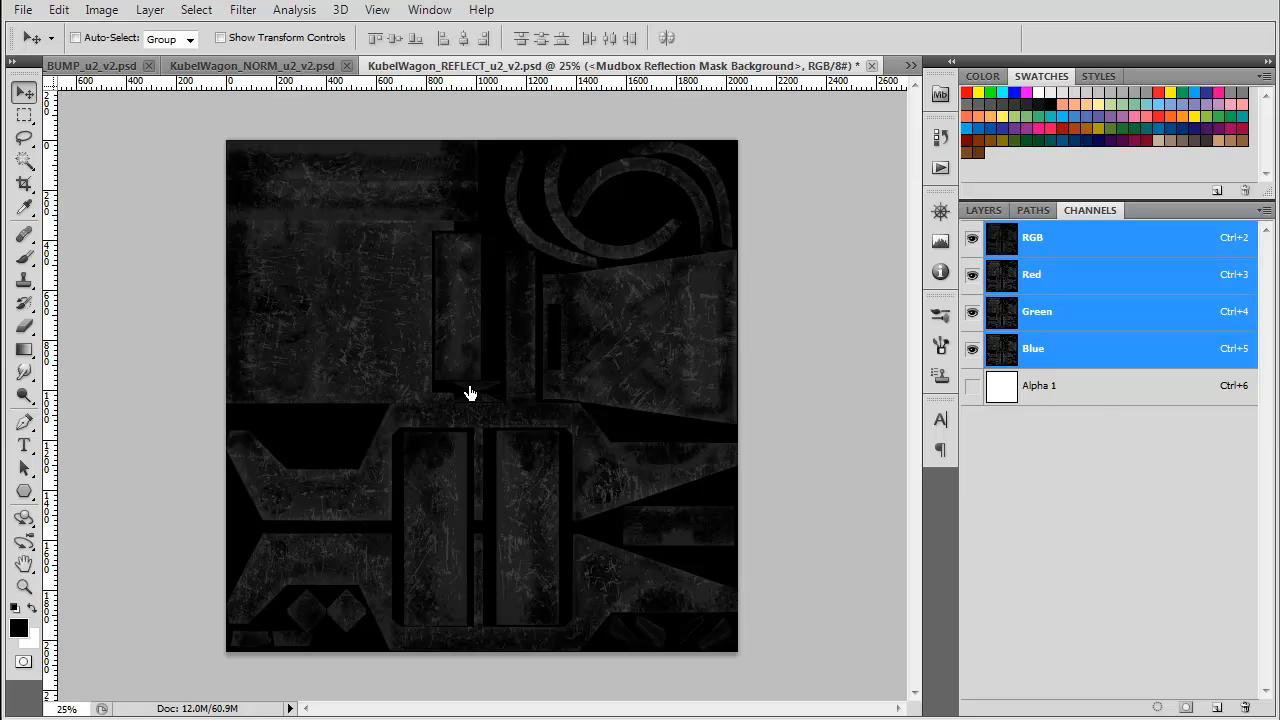
key(ctrl+alt+2)
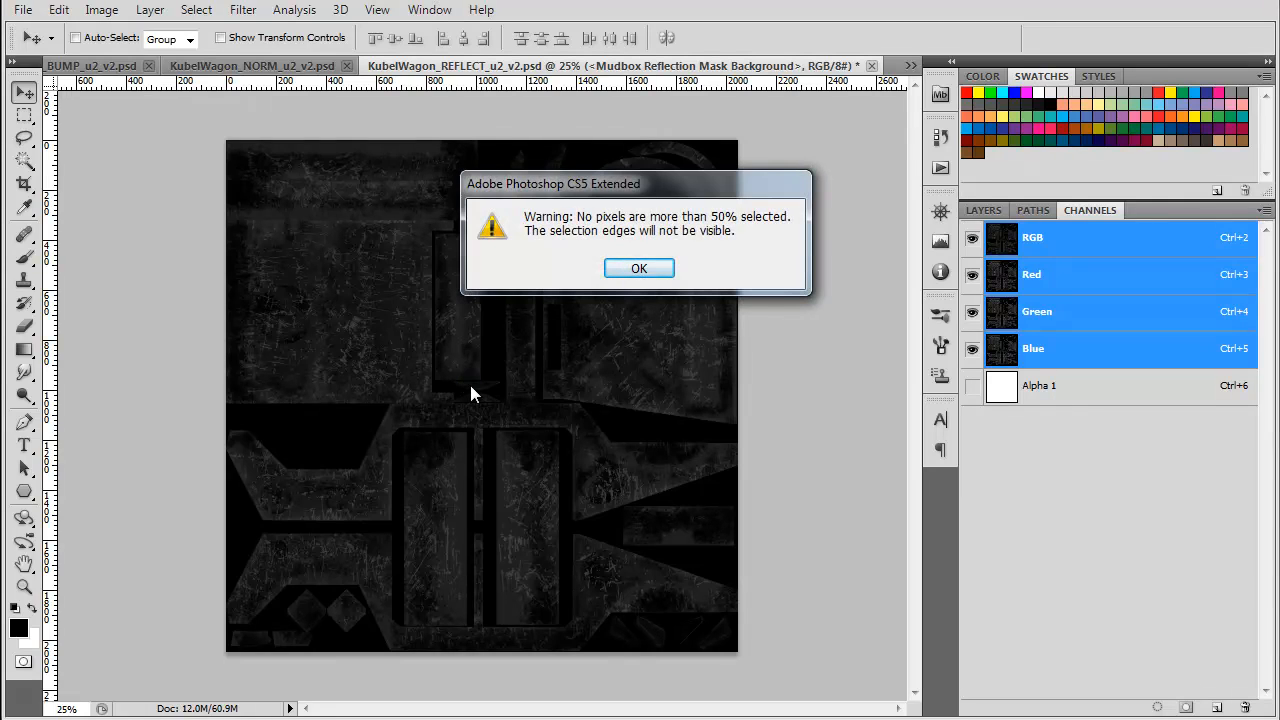
key(Return)
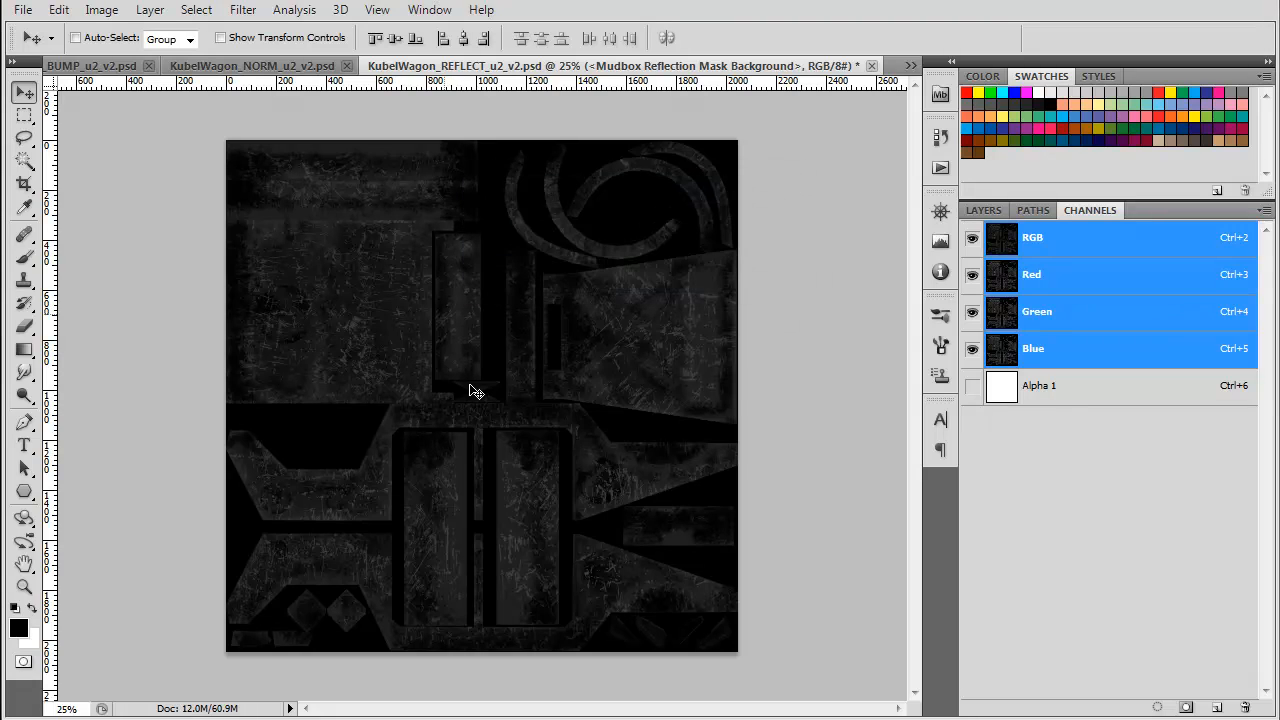
- Select the entire reflection canvas, then fill the Alpha 1 channel of KubelWagon_NORM_u2_v2.psd with black and deselect
key(m)
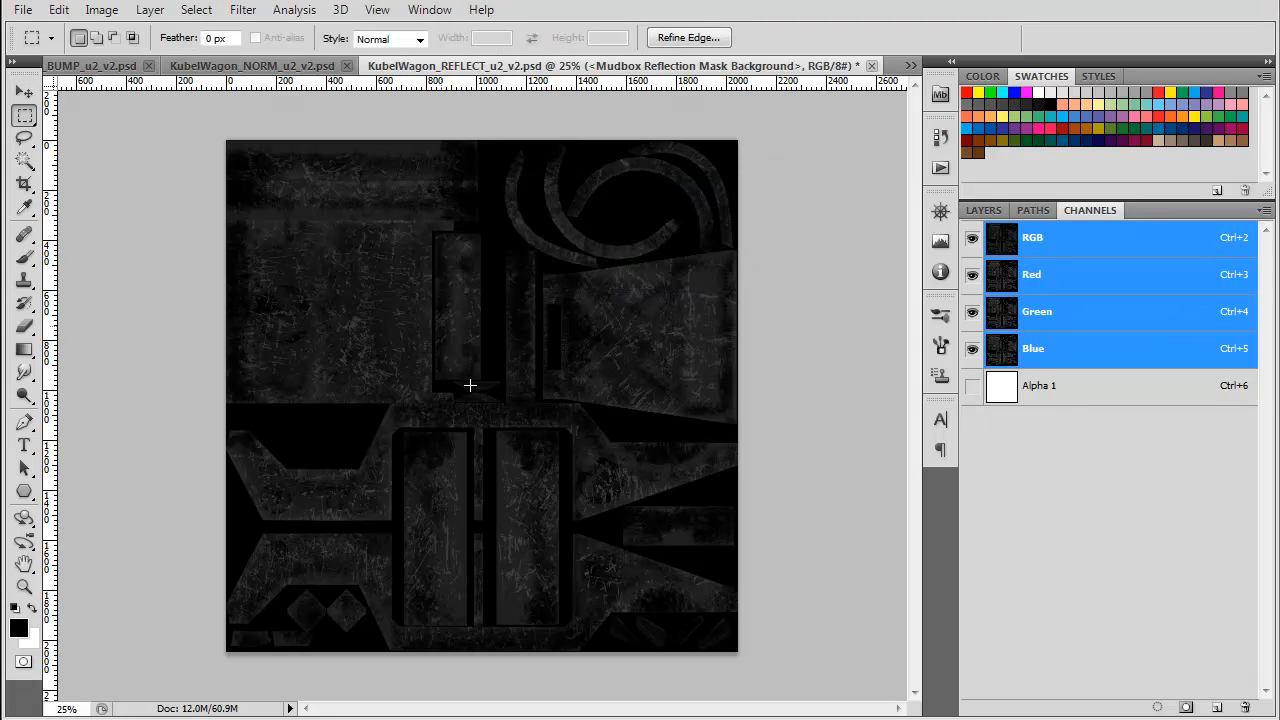
key(ctrl+a)
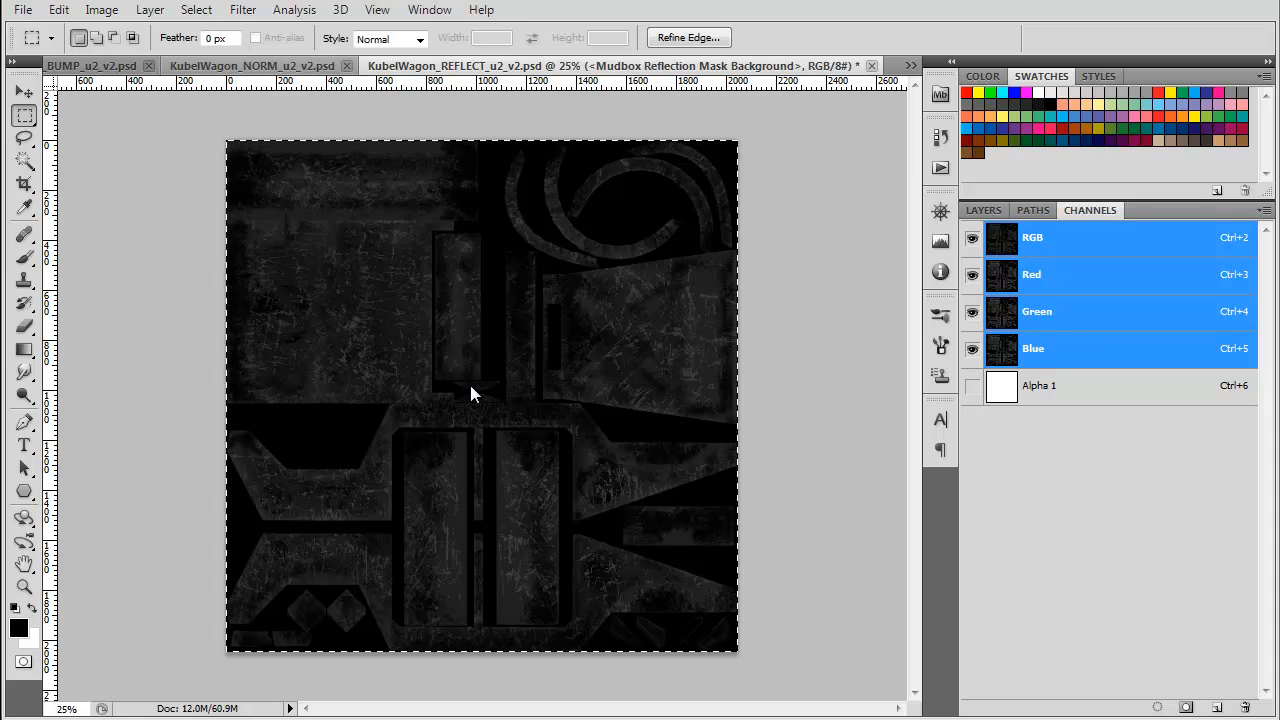
key(ctrl+shift+Tab)
key(ctrl+6)
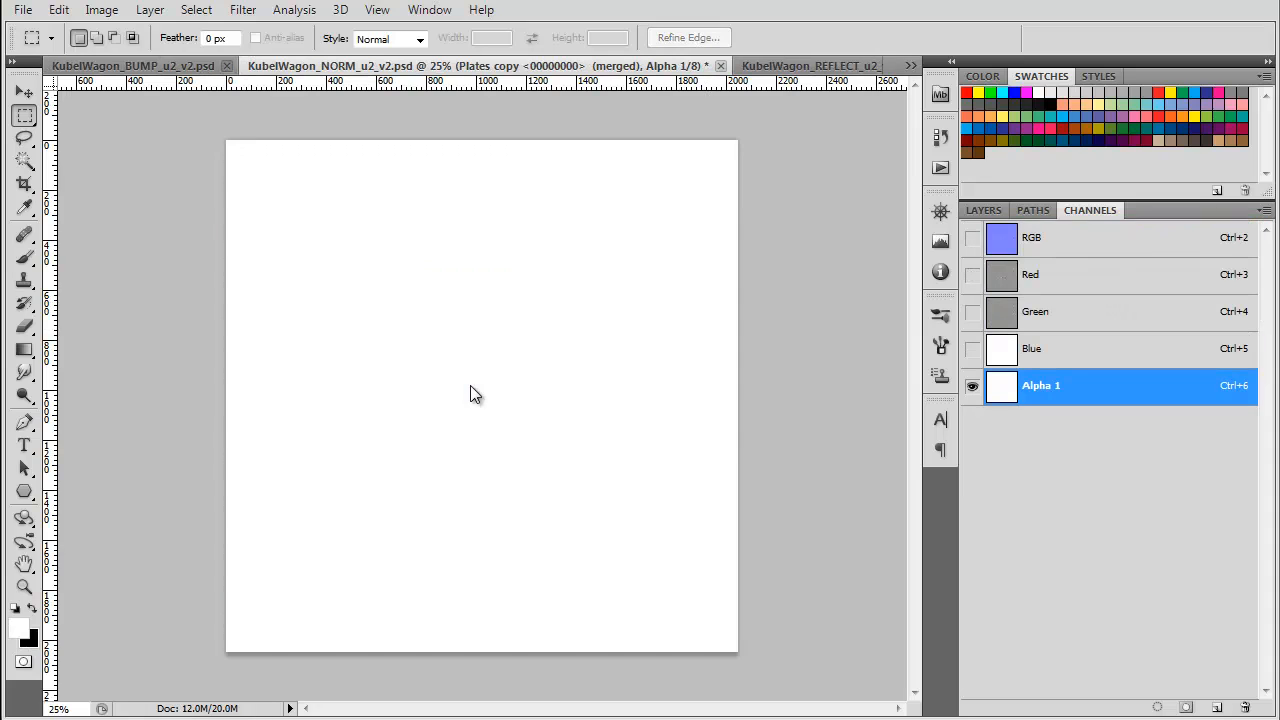
key(ctrl+a)
key(x)
key(Delete)
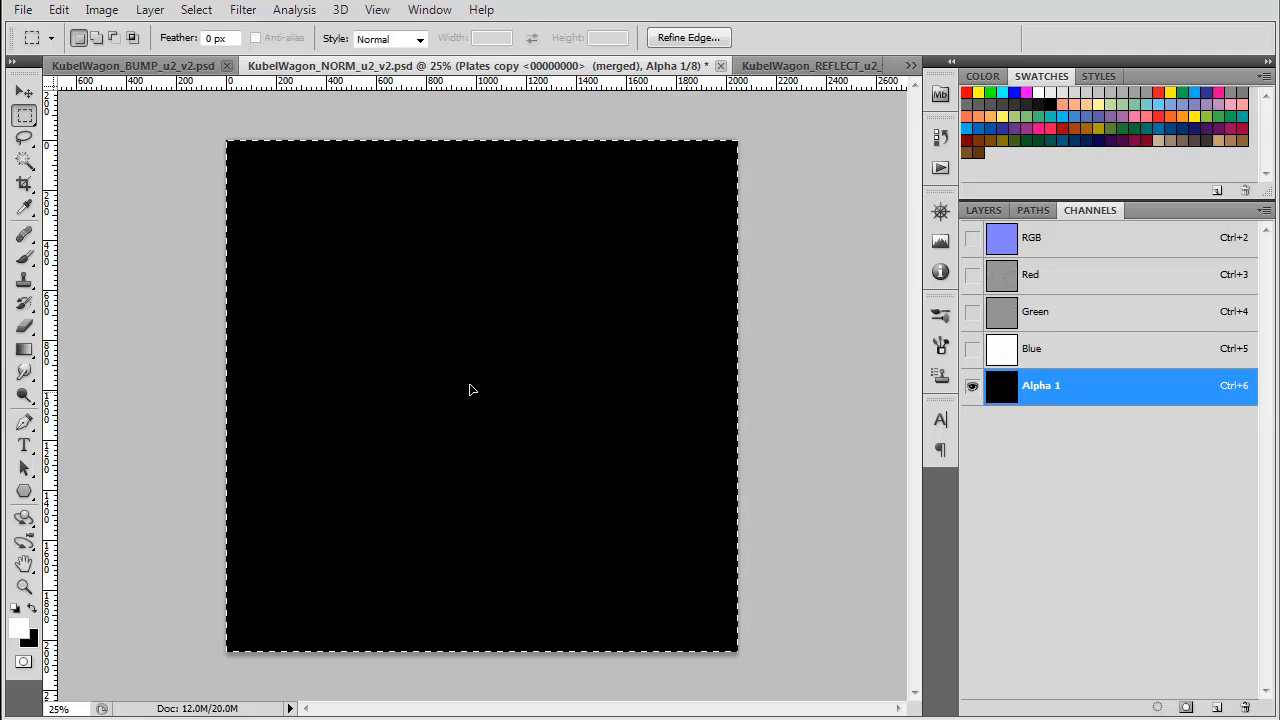
key(ctrl+d)
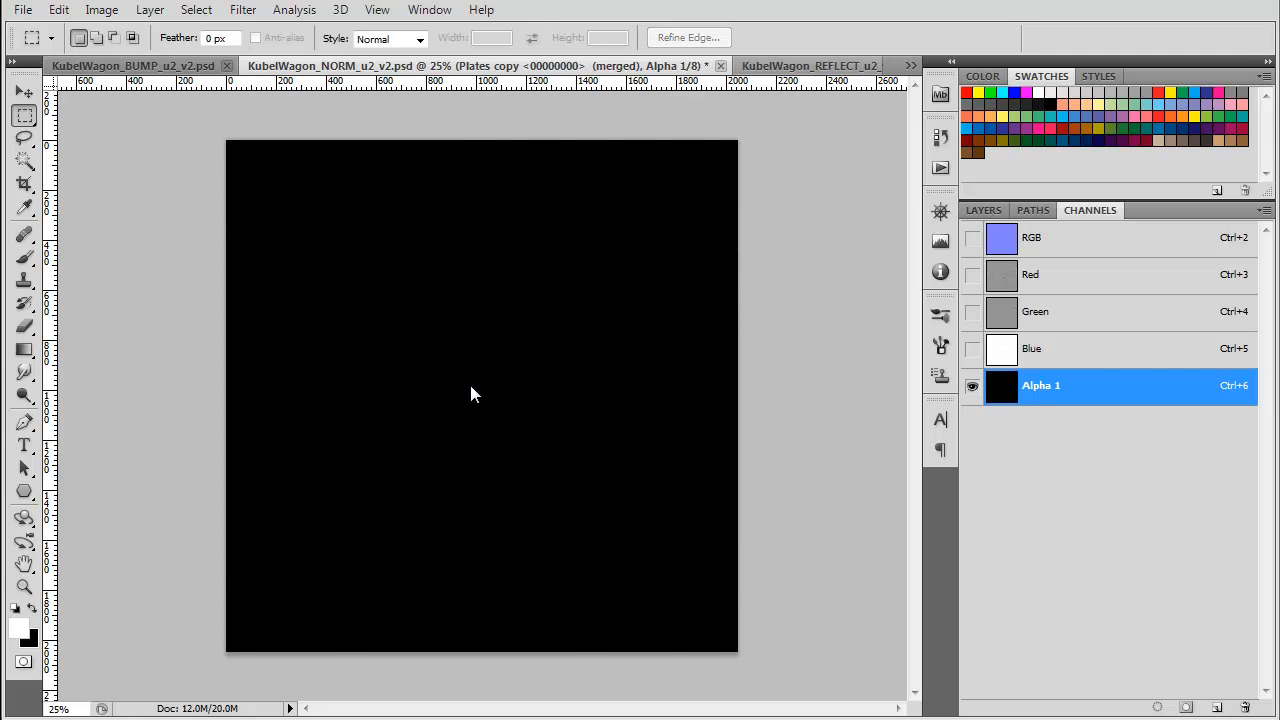
- Copy the merged KubelWagon_REFLECT_u2_v2 image into the Alpha 1 channel of KubelWagon_NORM_u2_v2.psd, deselect, and return to the RGB composite and its layers
key(ctrl+Tab)
click(59, 10)
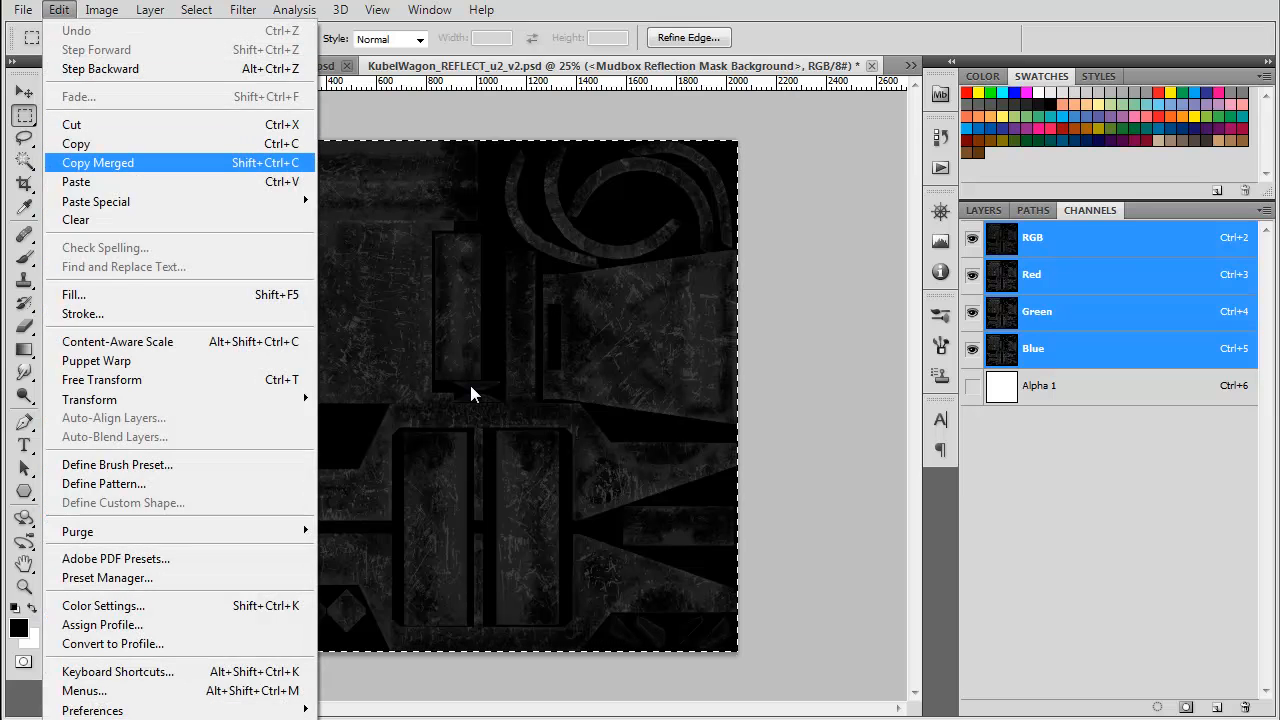
key(Return)
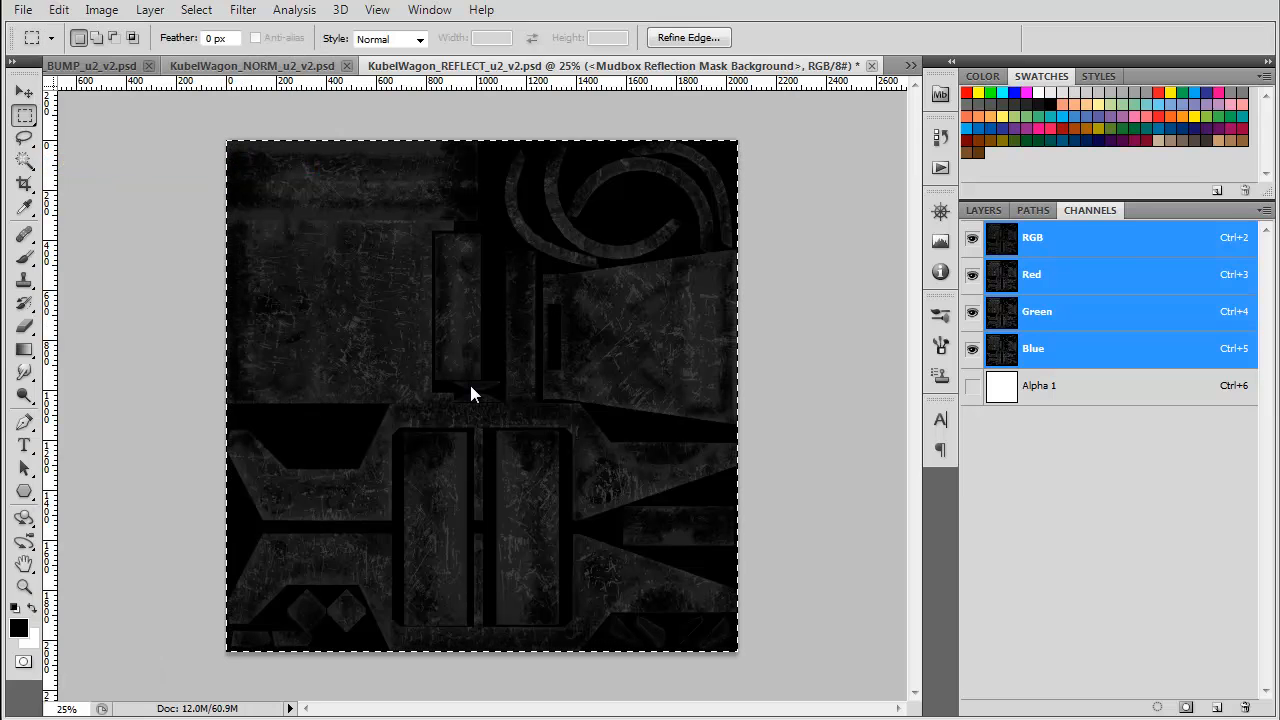
key(ctrl+shift+Tab)
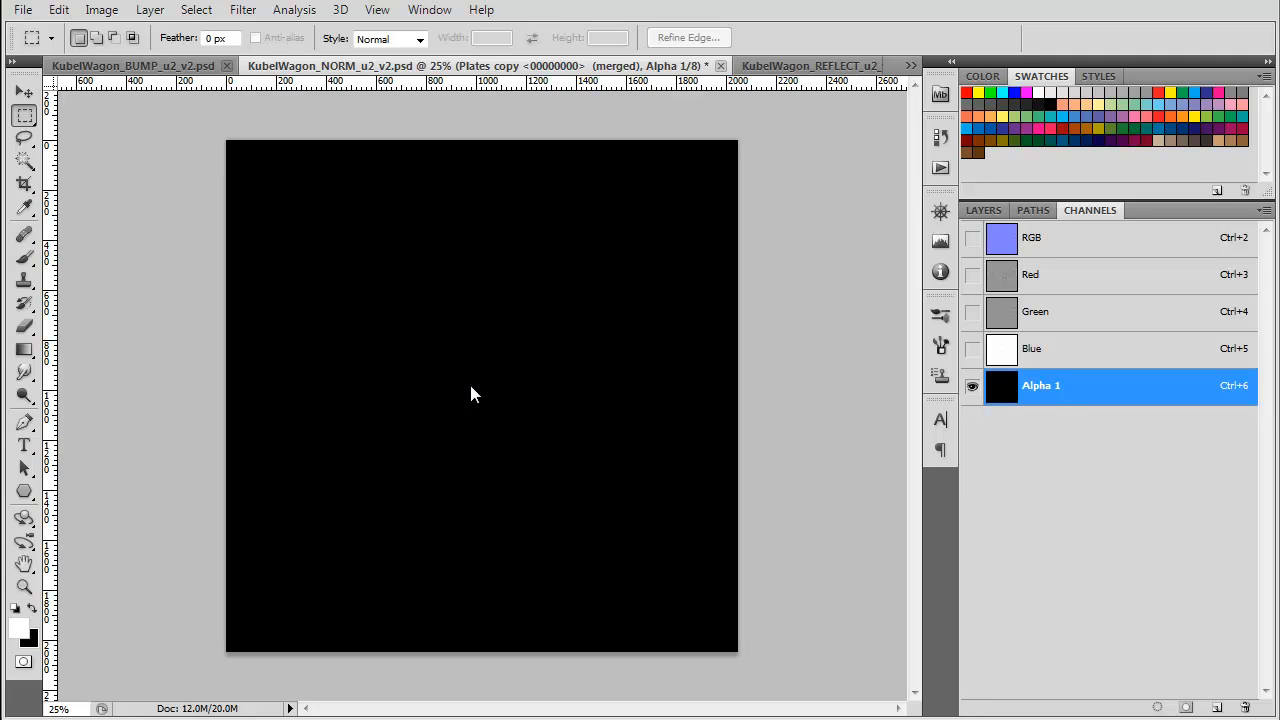
key(ctrl+v)
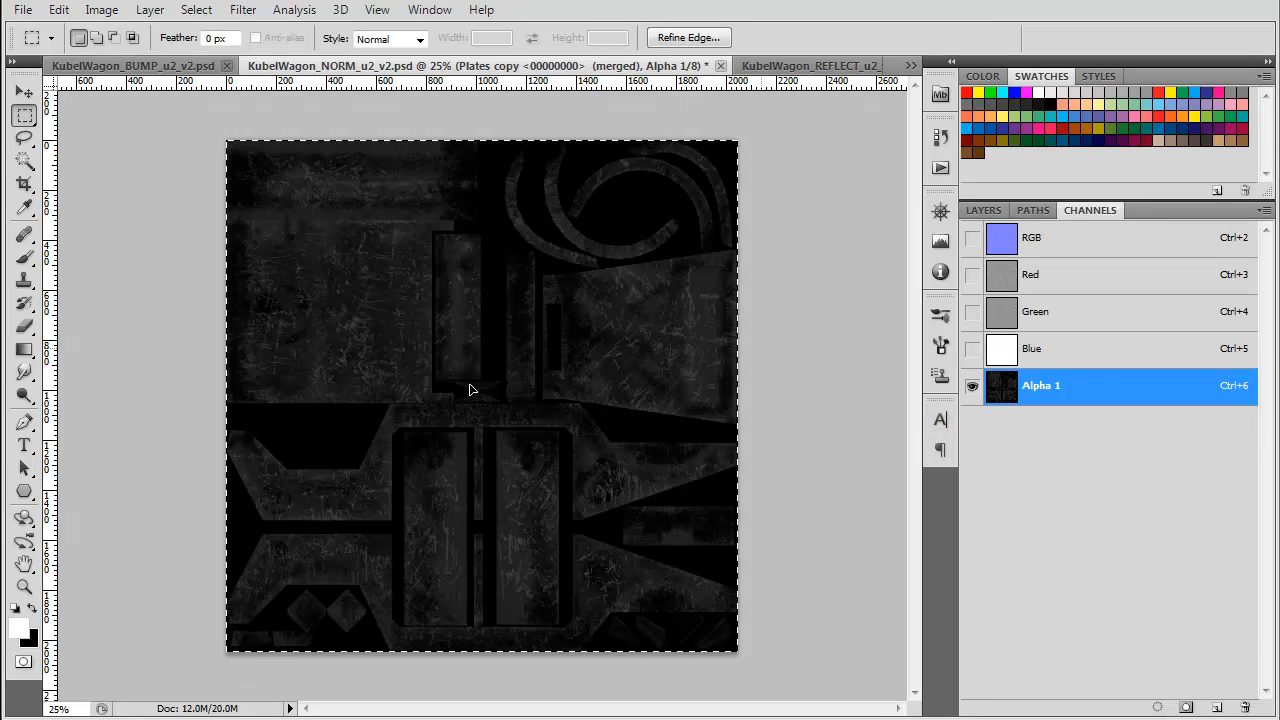
key(ctrl+d)
key(ctrl+2)
key(F7)
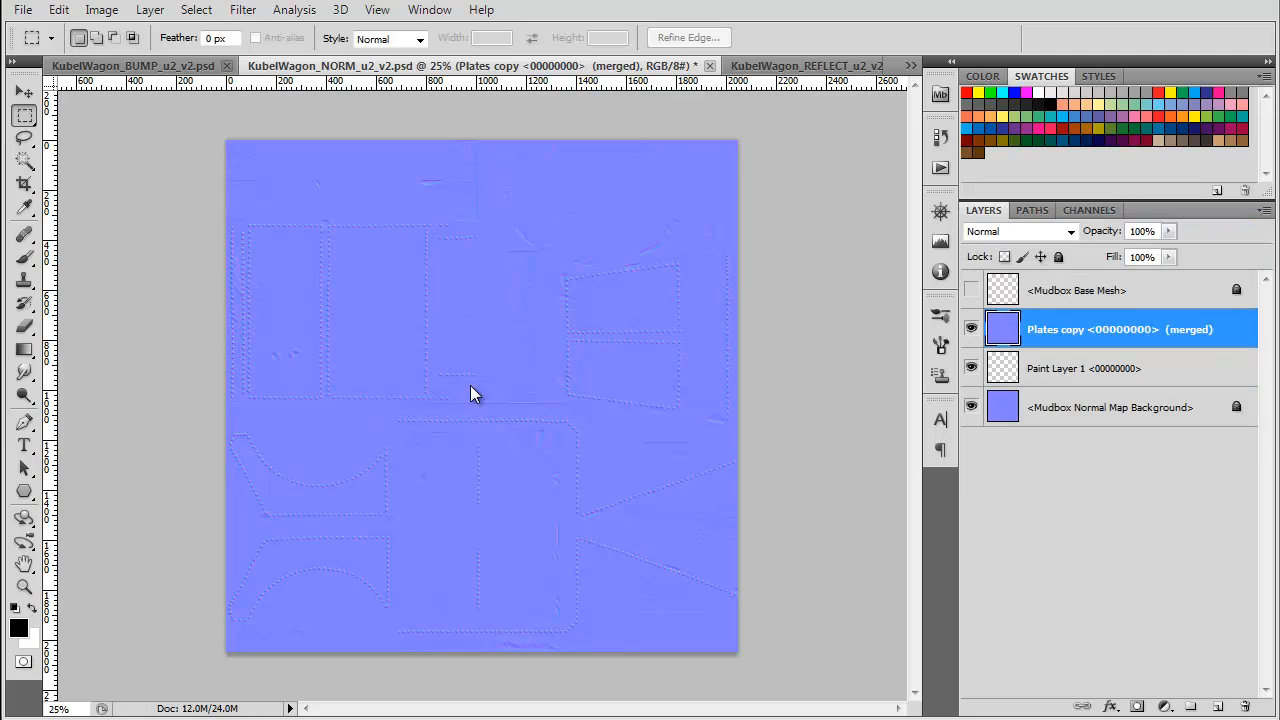
- Save a Targa copy as KubelWagon_NORM_u2_v2.tga in the KubelWagon_TEXTURES folder, with alpha channels at 32 bits/pixel
key(ctrl+shift+s)
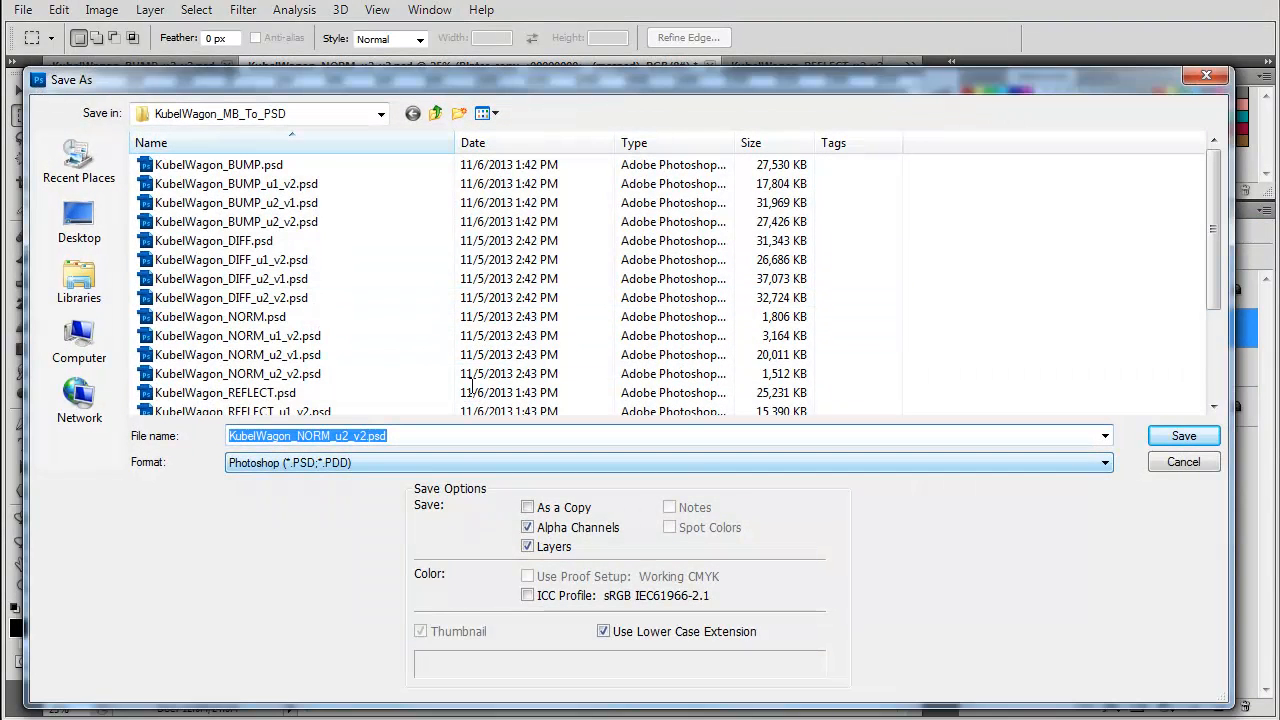
click(79, 160)
double_click(218, 165)
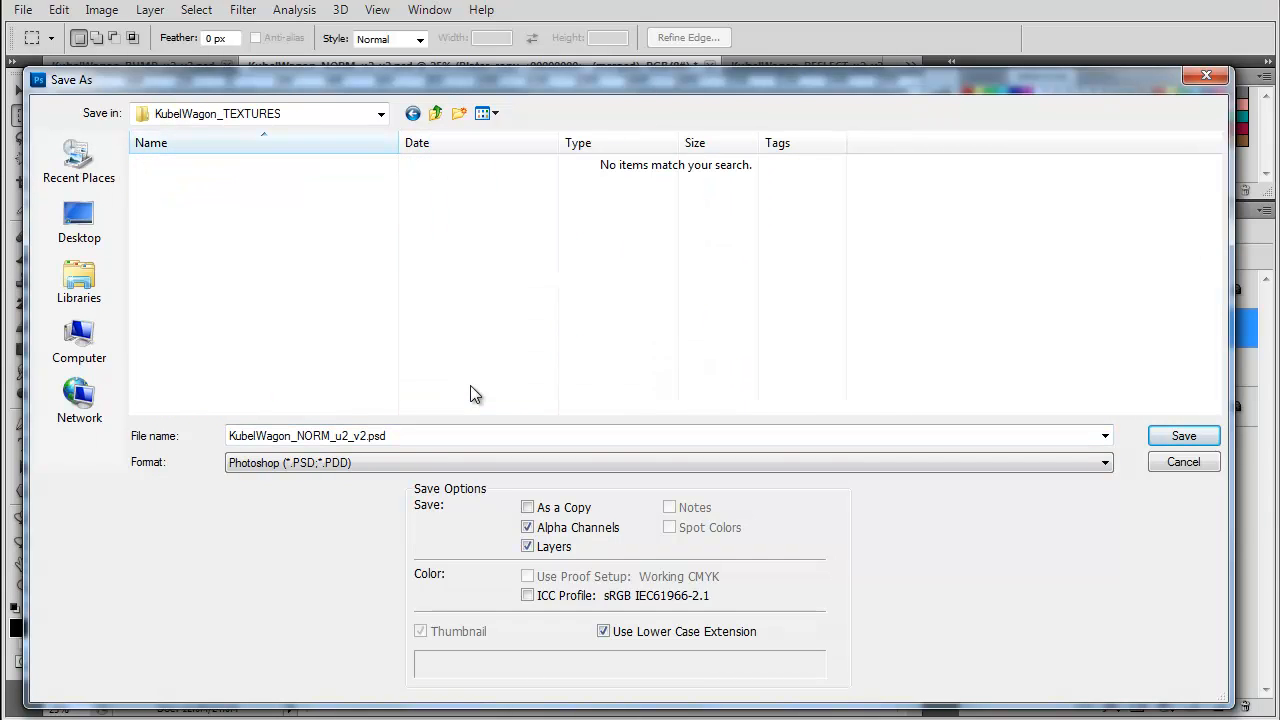
click(300, 463)
click(300, 713)
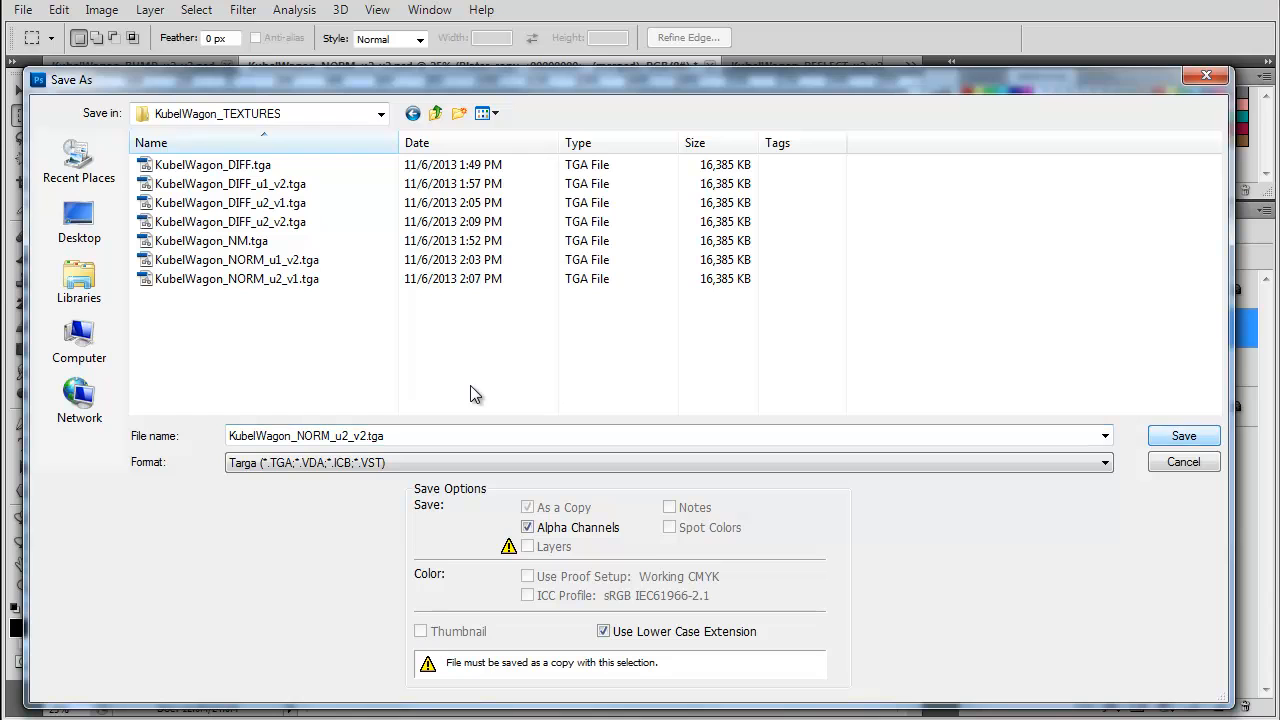
key(Return)
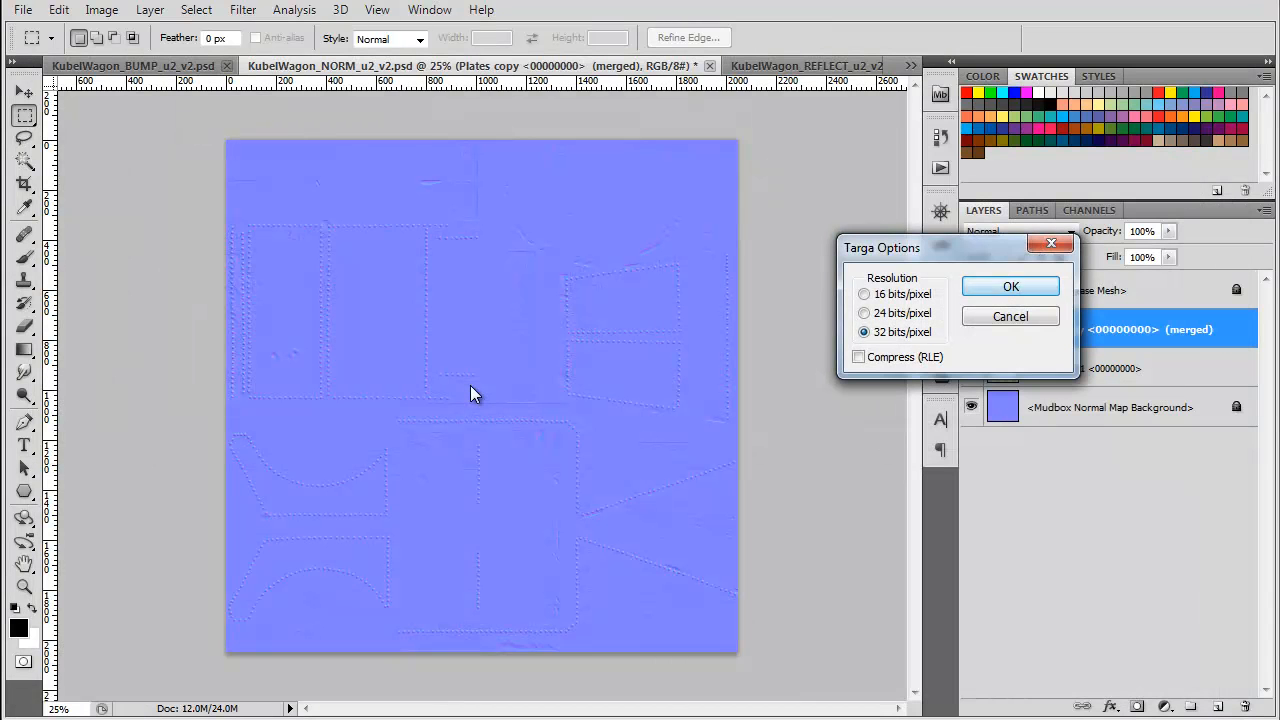
key(Return)
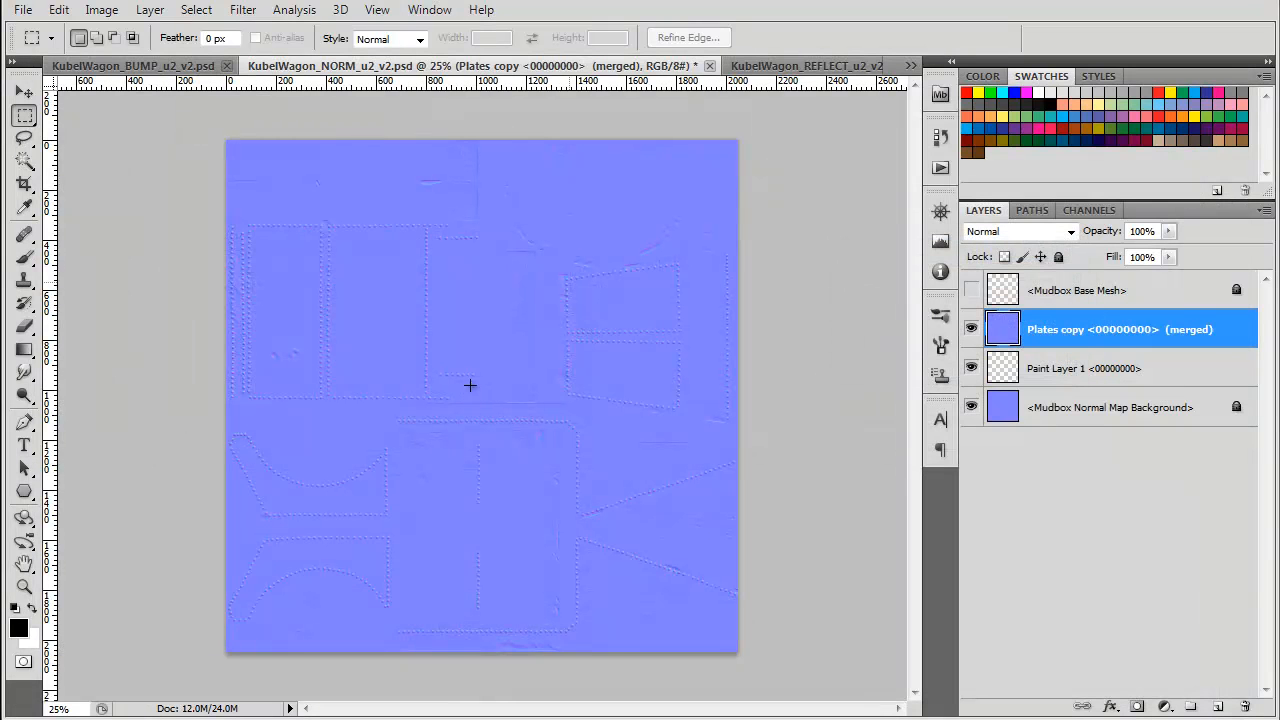
- Close the open KubelWagon normal, bump and reflection PSD documents
key(ctrl+w)
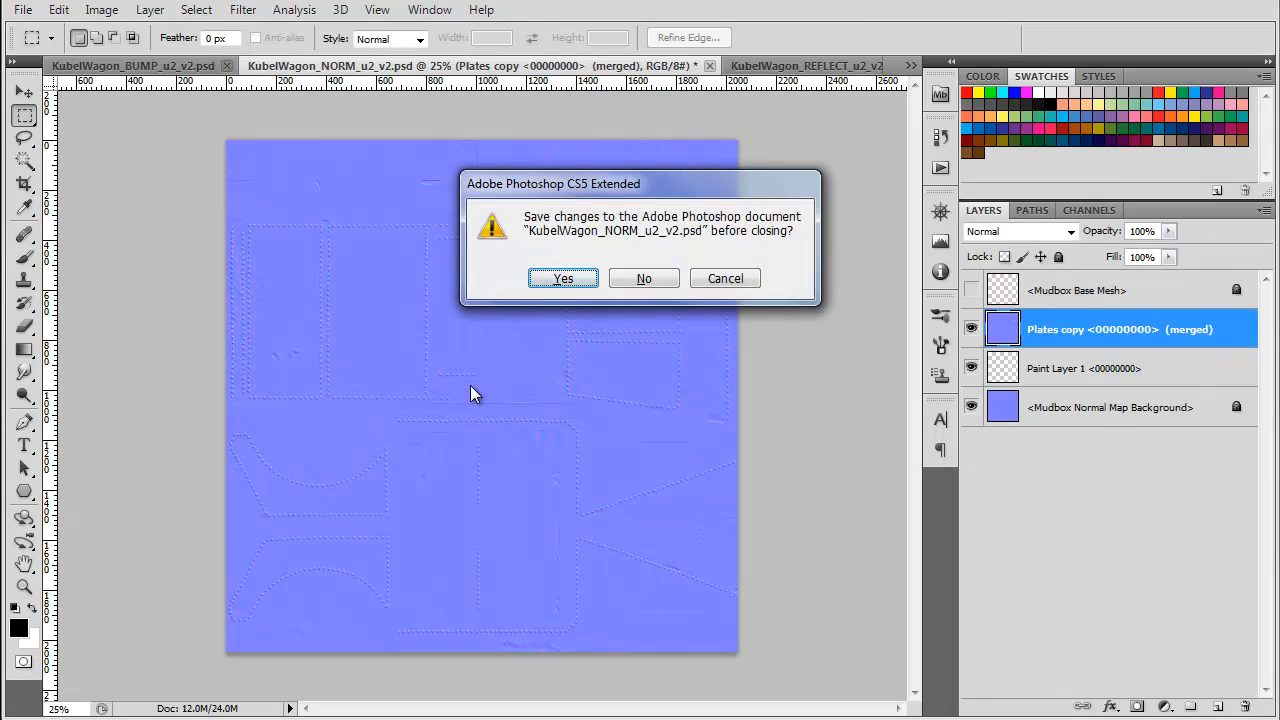
key(Return)
key(ctrl+w)
key(Return)
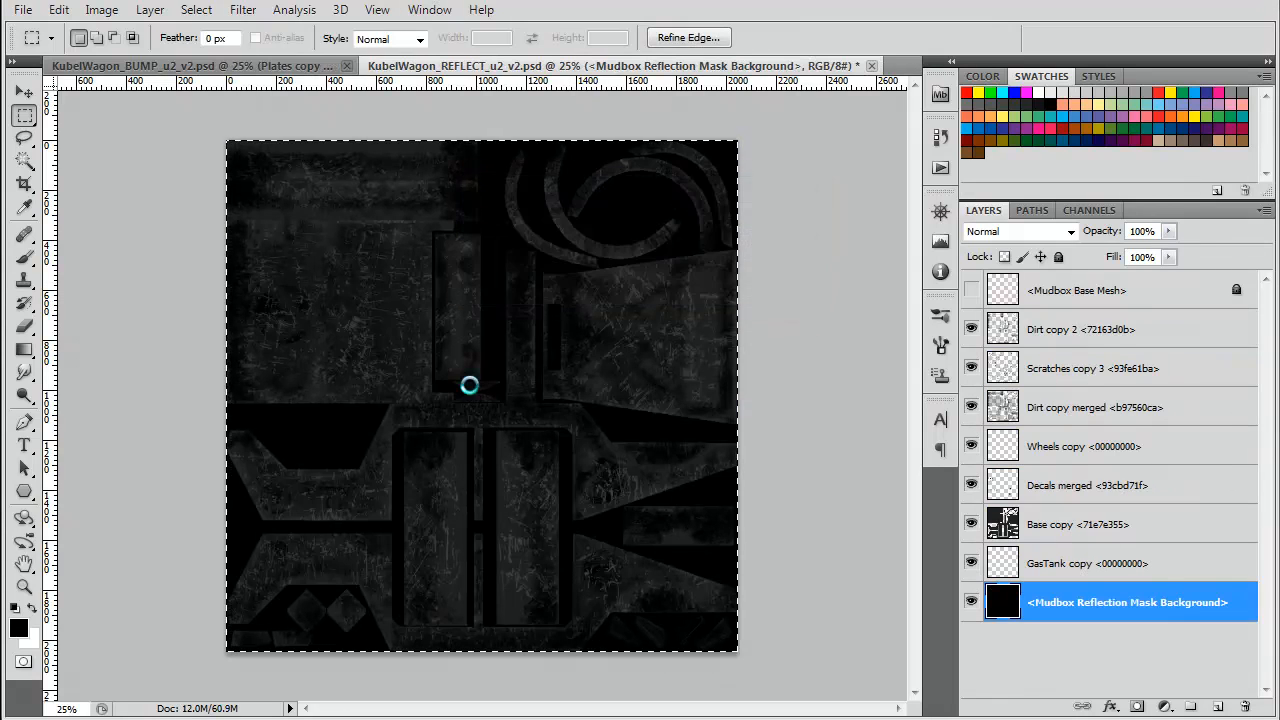
key(ctrl+w)
key(Return)
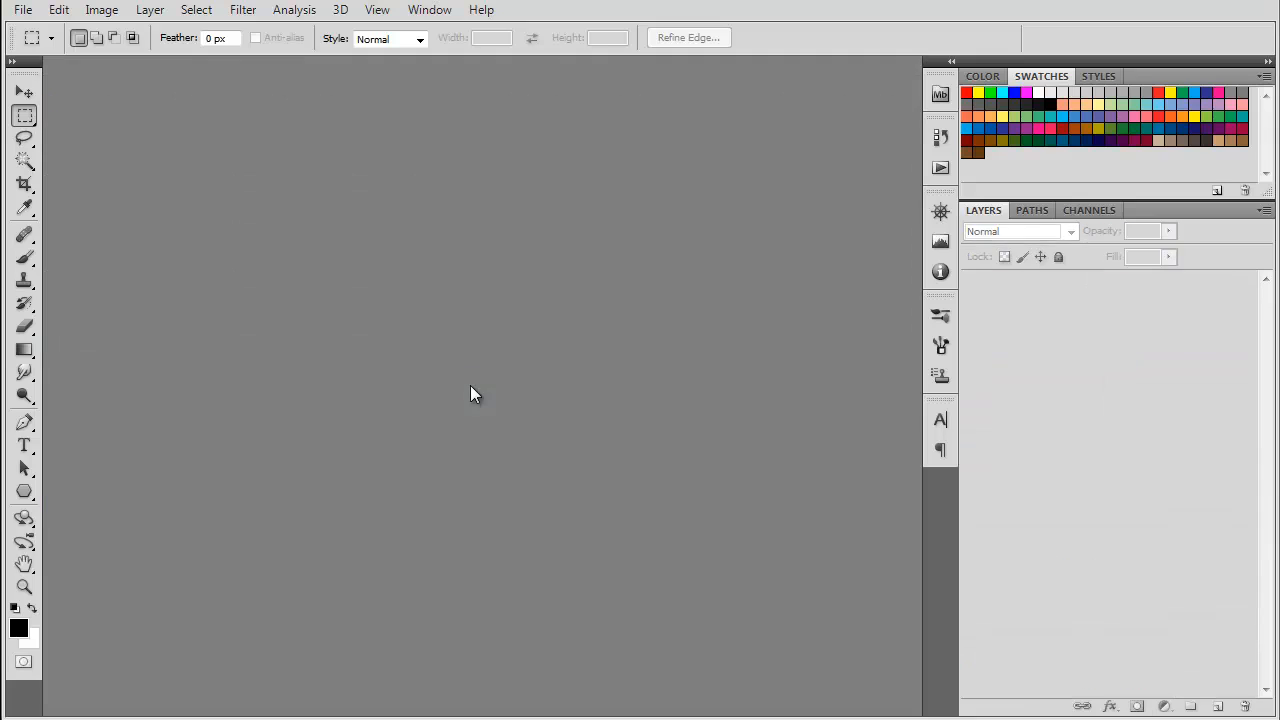
- Rename the file KubelWagon_NM.tga in the KubelWagon_TEXTURES folder to KubelWagon_NORM.tga
key(ctrl+o)
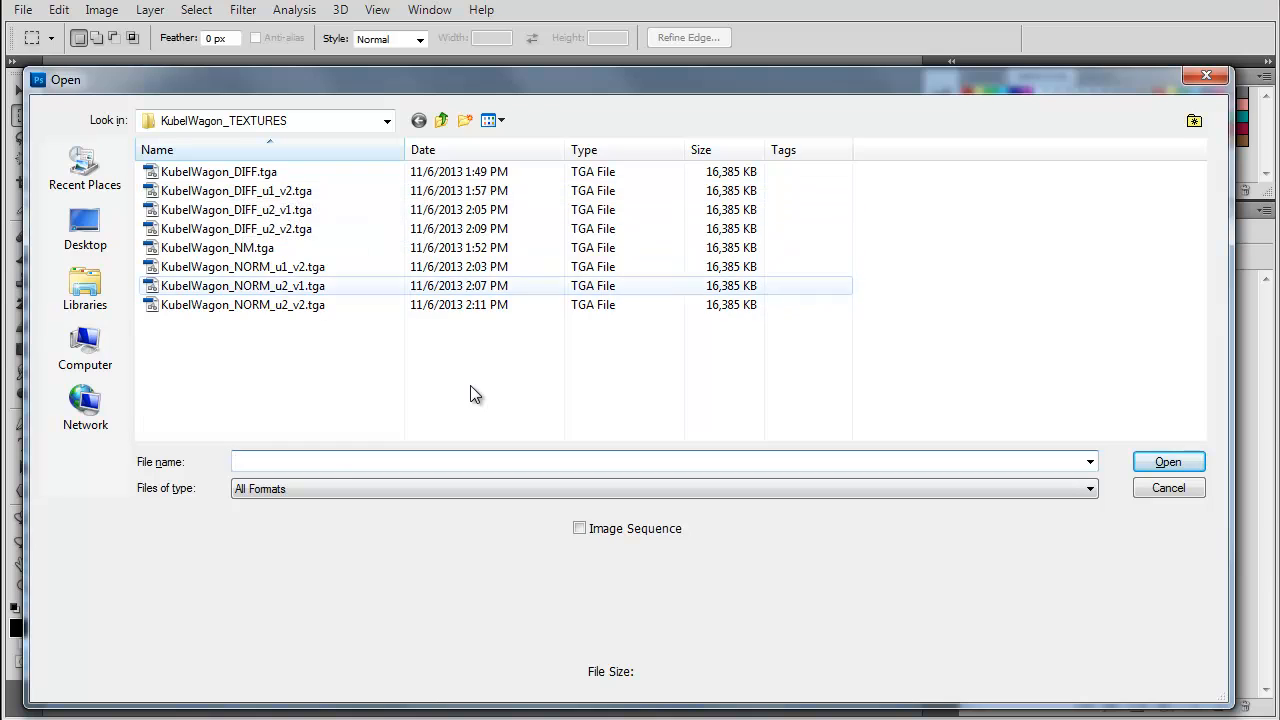
click(235, 248)
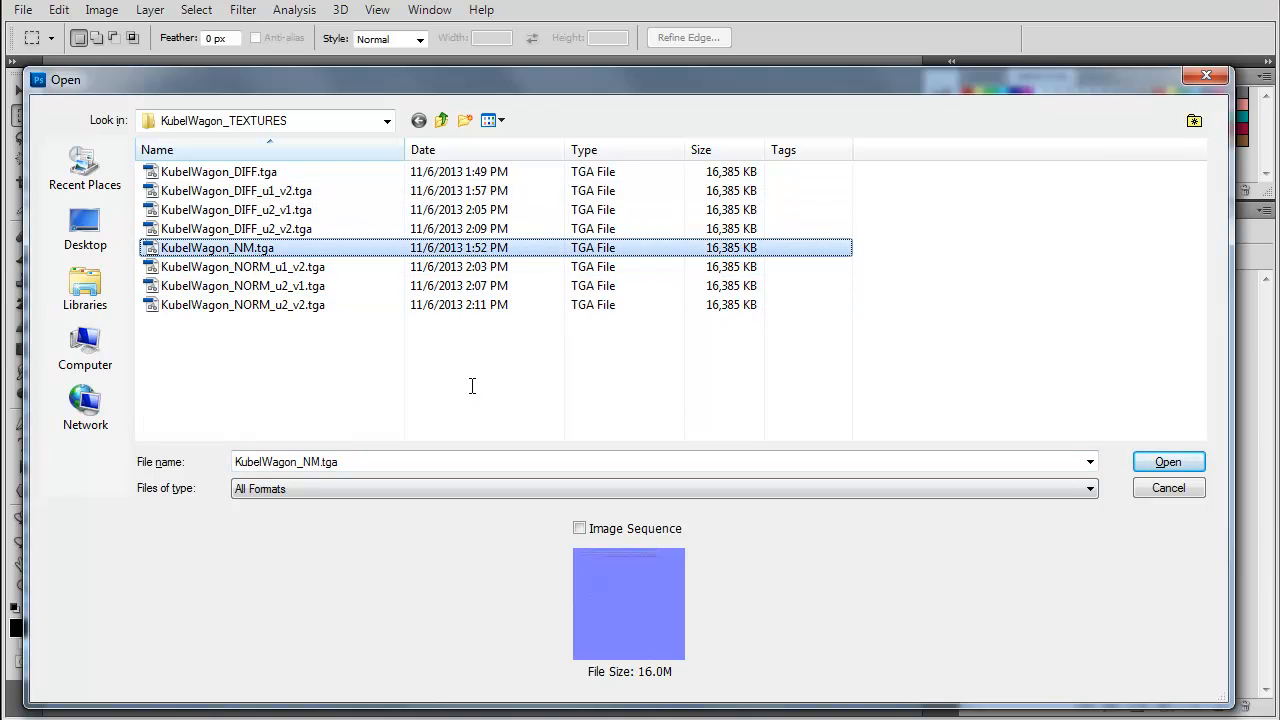
click(235, 248)
click(242, 248)
text(OR)
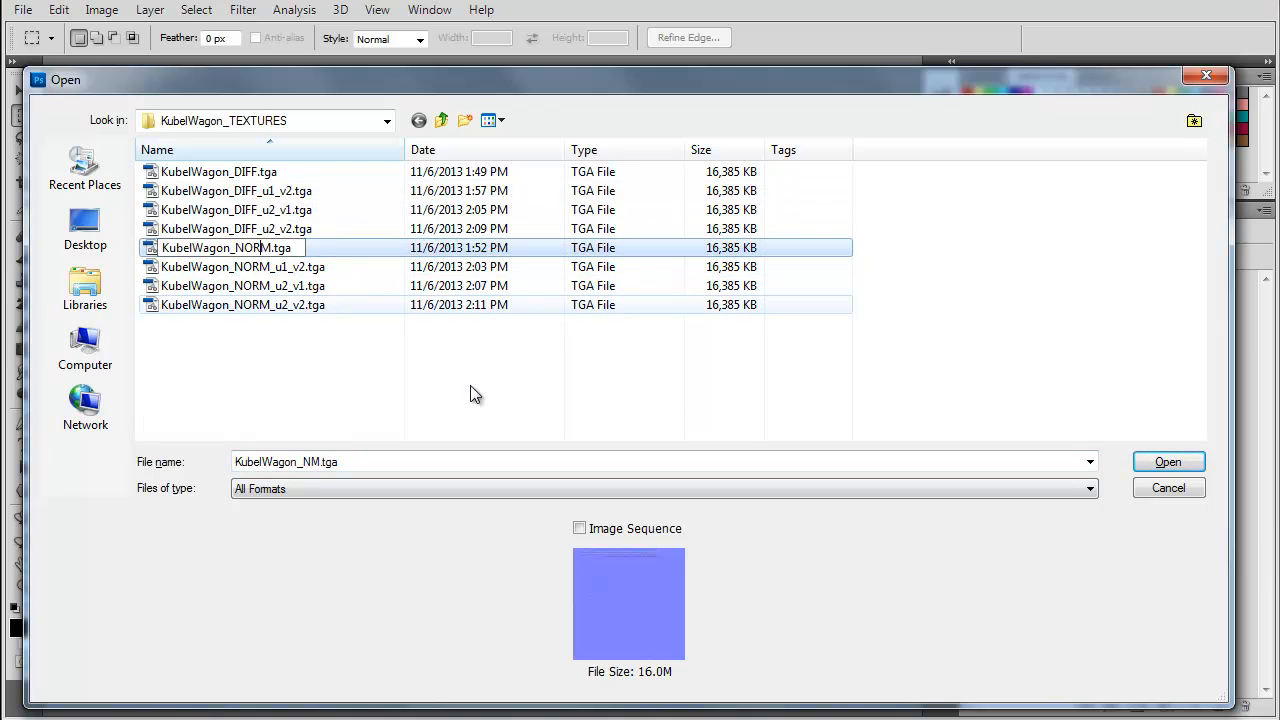
click(475, 394)
- Browse the exported textures, open KubelWagon_NORM_u2_v2.tga to check the saved normal map, and close it again
key(Up)
key(Up)
key(Up)
key(Up)
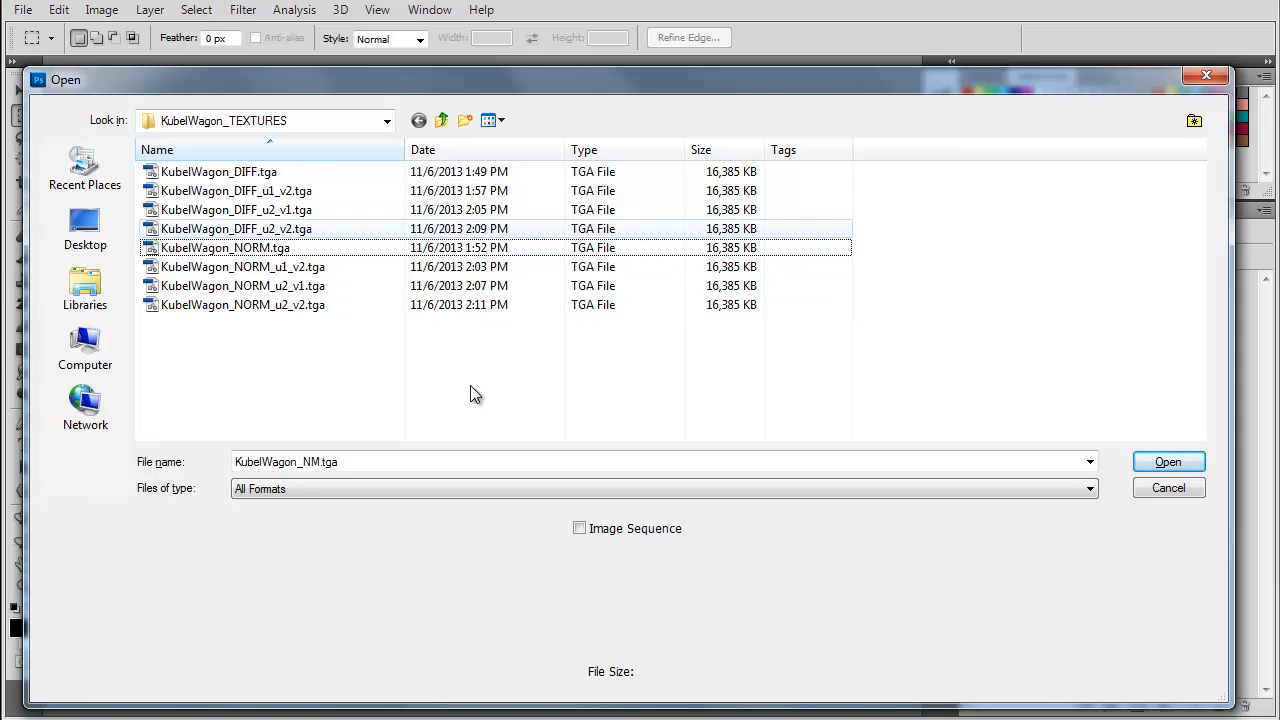
key(Down)
key(Down)
key(Down)
key(Down)
key(Down)
key(Down)
key(Down)
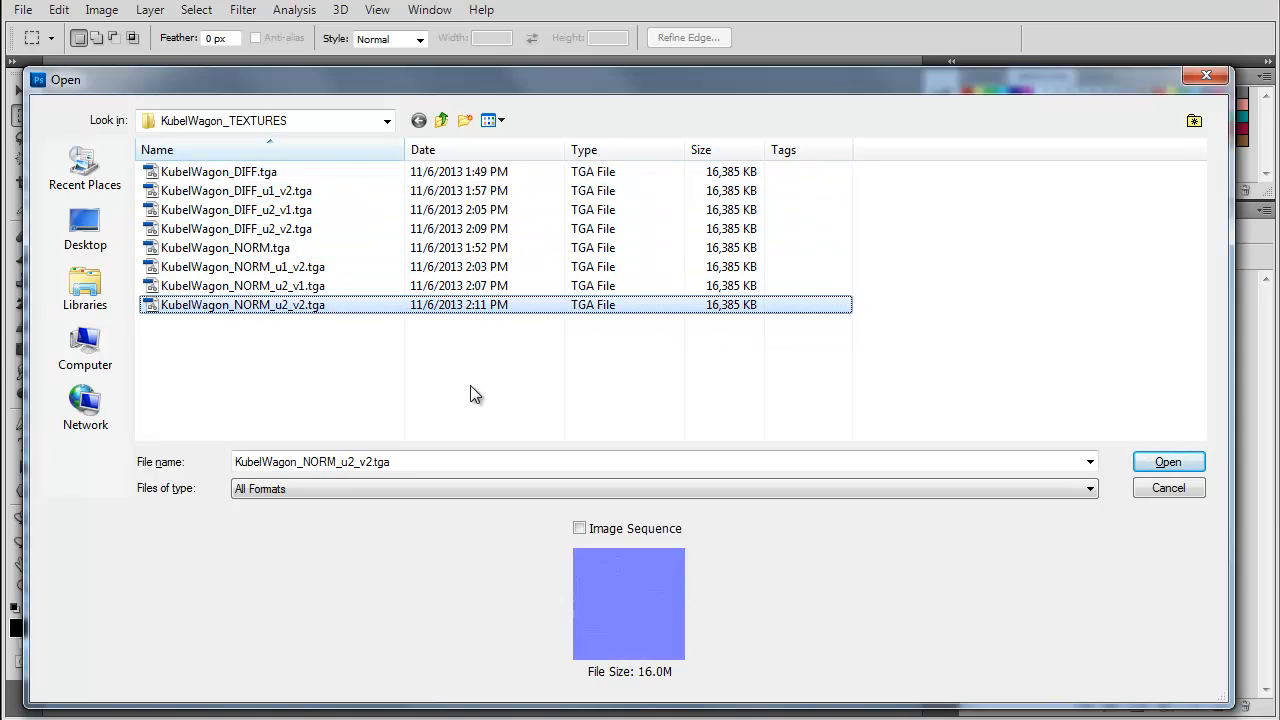
key(Return)
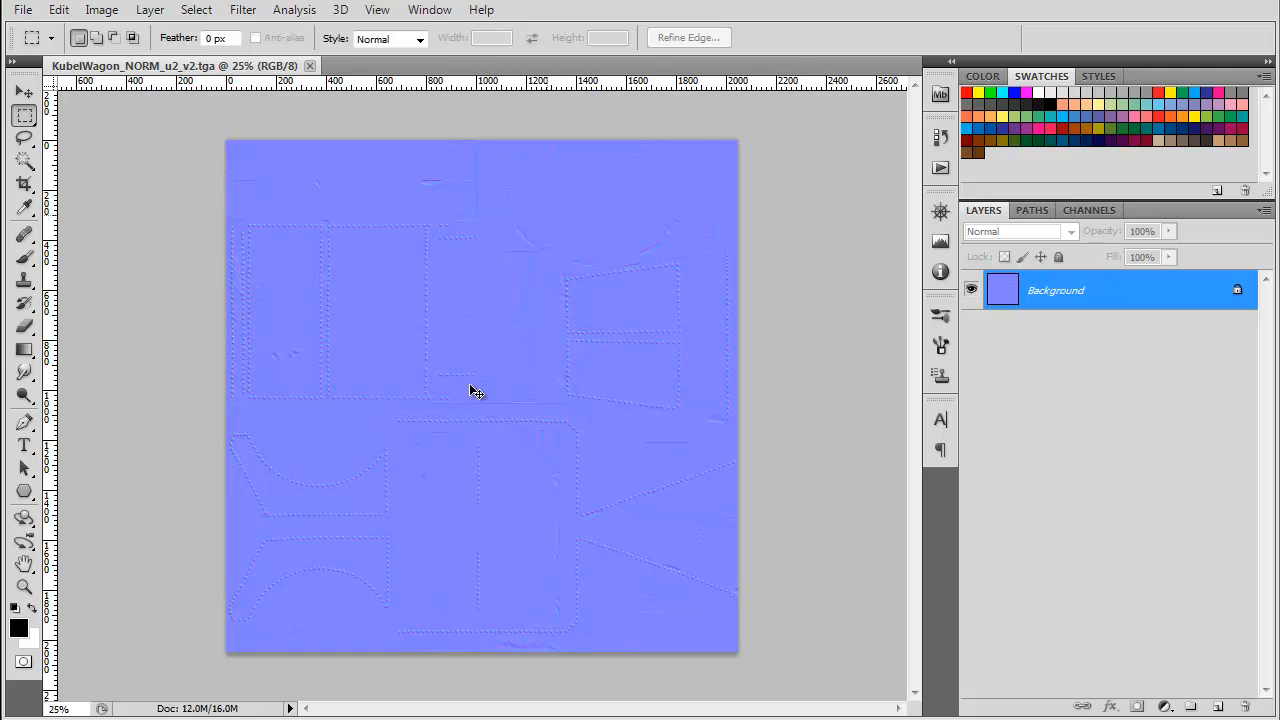
key(ctrl+w)
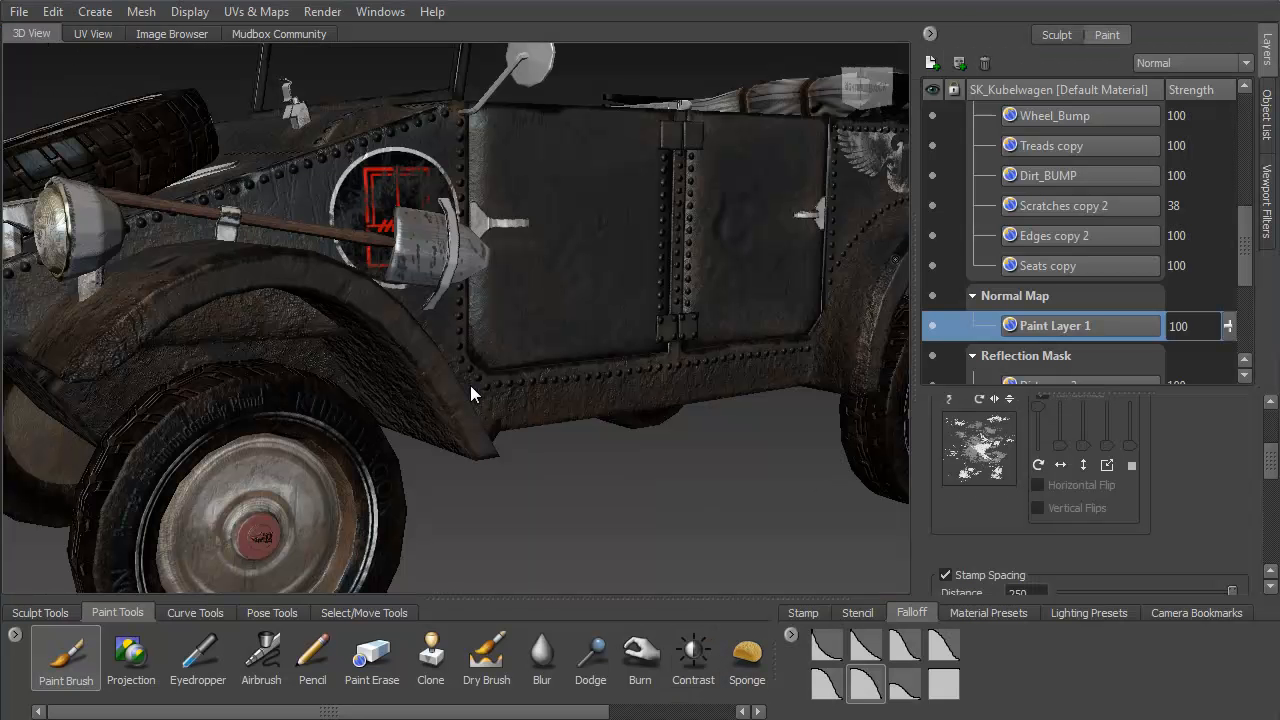
- Switch to Mudbox, expand the Diffuse layer group and review the Kubelwagen's paint layers
drag(1245, 245, 1245, 134)
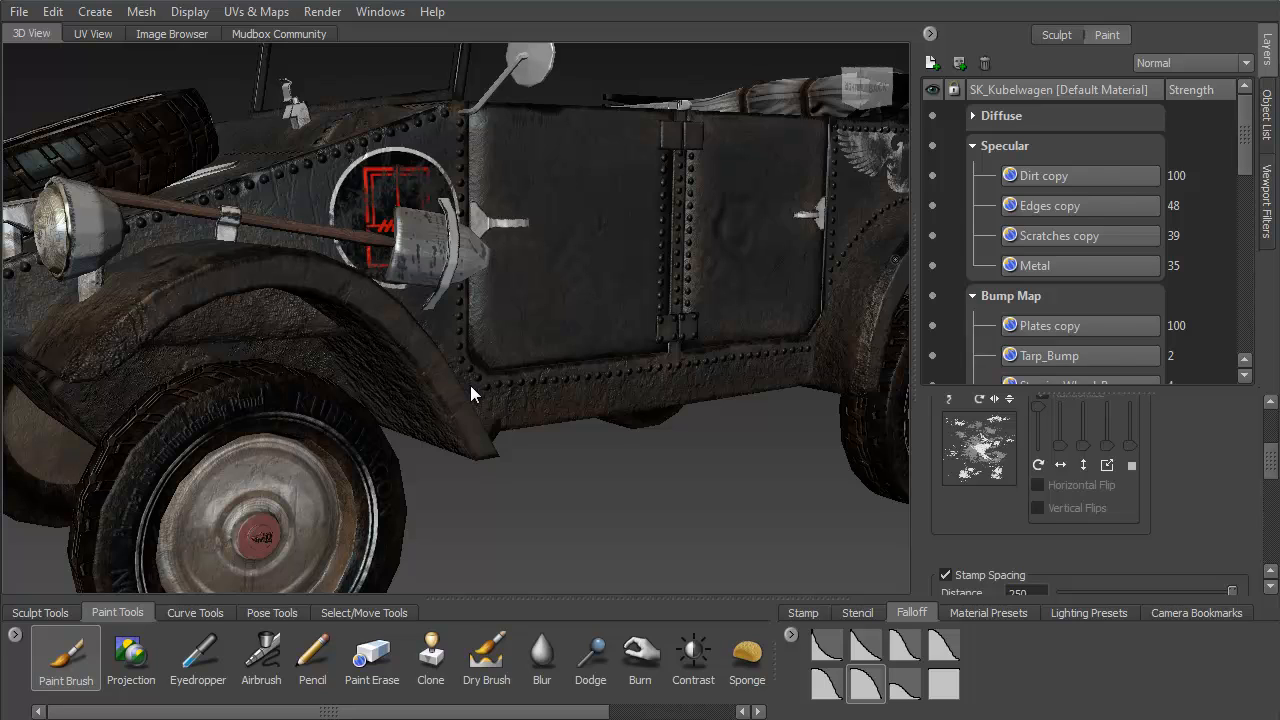
click(973, 116)
drag(1245, 118, 1245, 118)
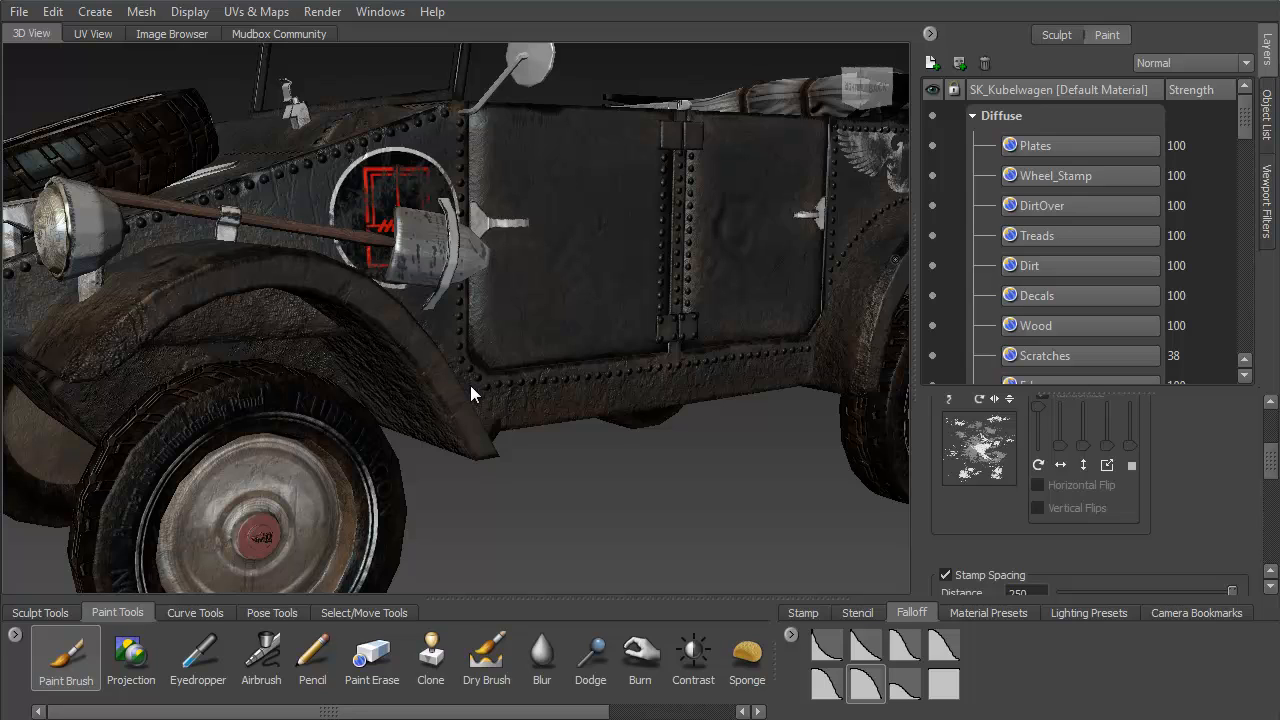
drag(1245, 118, 1245, 118)
- Start a new scene from the Plane starting point without saving the current scene
click(19, 12)
click(60, 32)
click(636, 389)
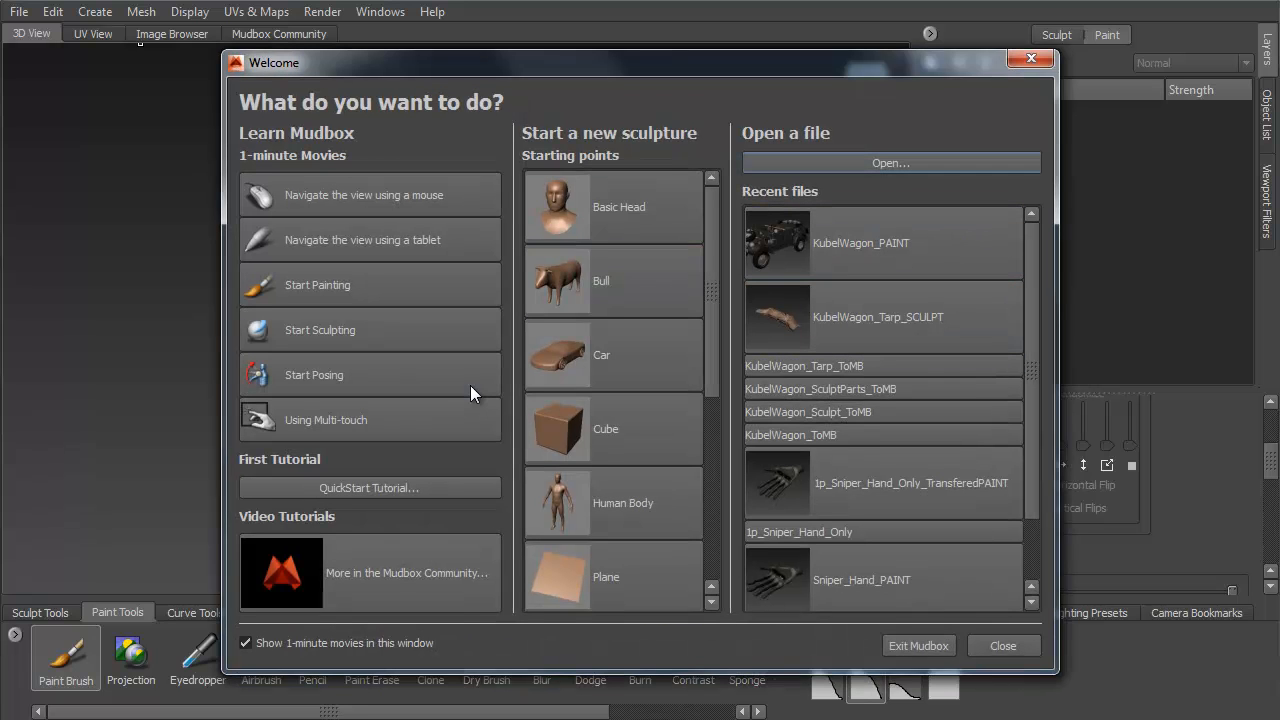
scroll(614, 390, down, 3)
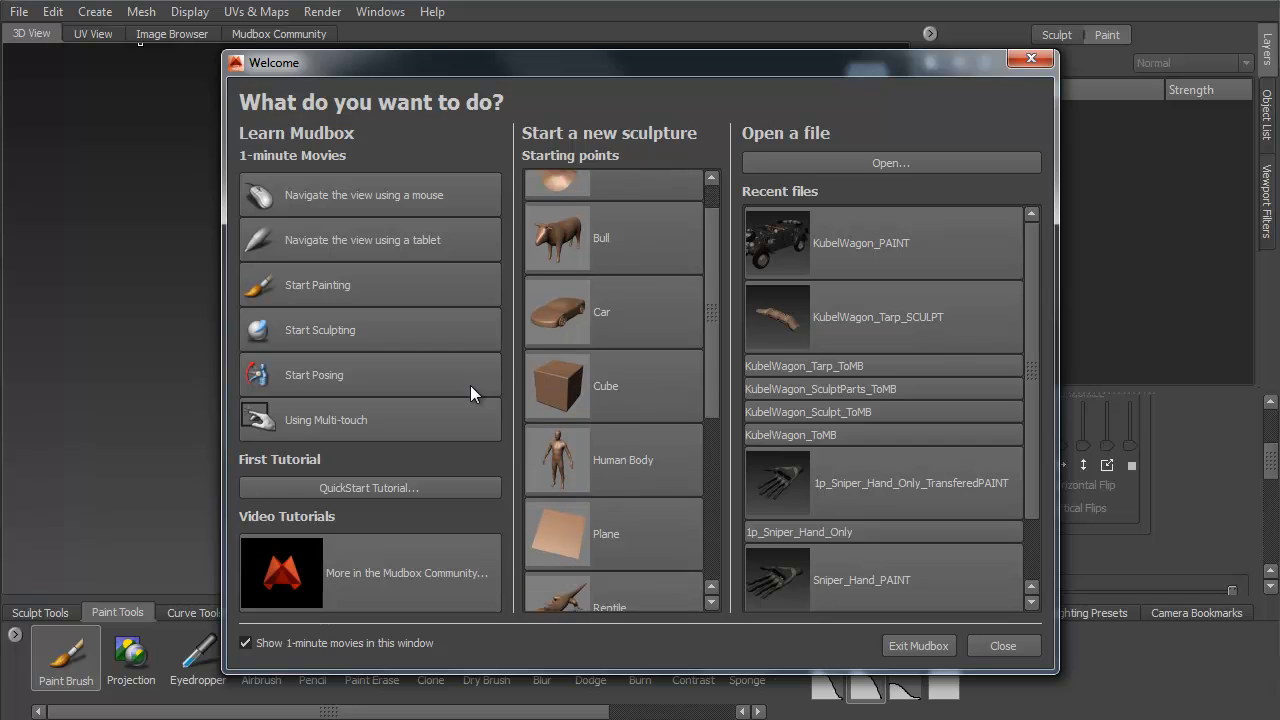
double_click(612, 346)
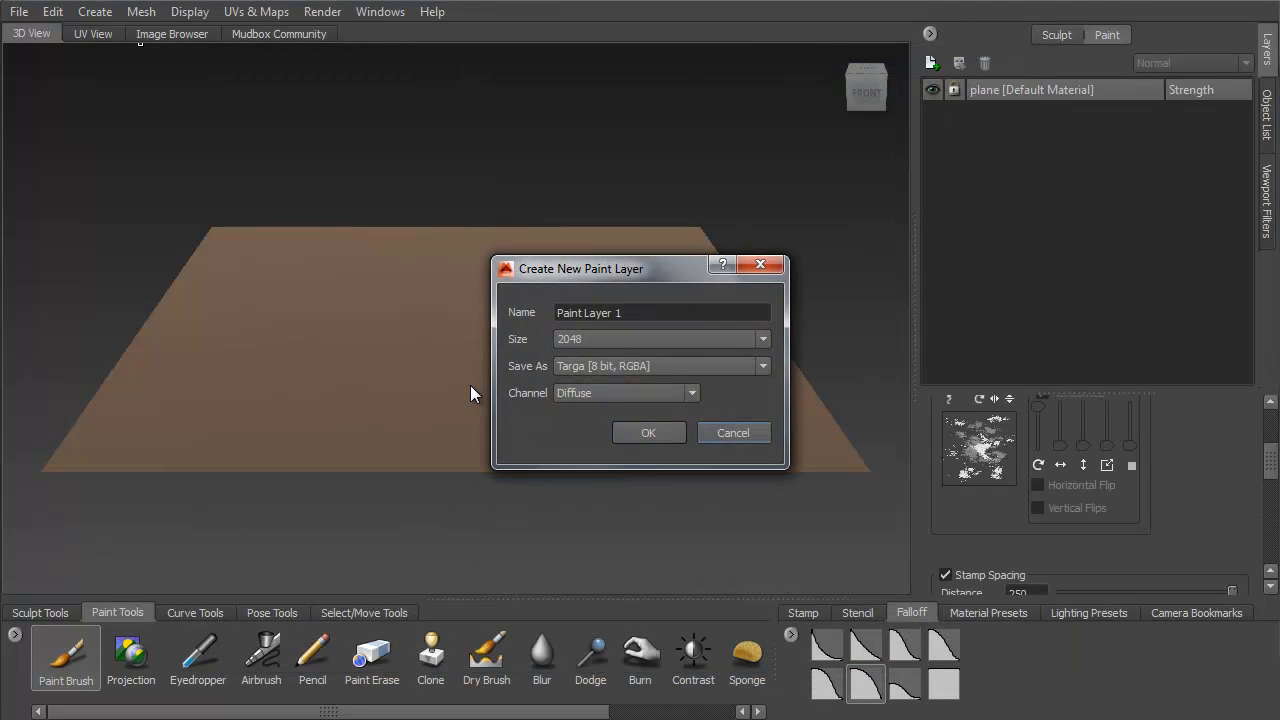
click(733, 433)
mouse_move(643, 345)
mouse_down()
mouse_move(594, 403)
mouse_move(605, 394)
mouse_up()
click(810, 394)
click(733, 433)
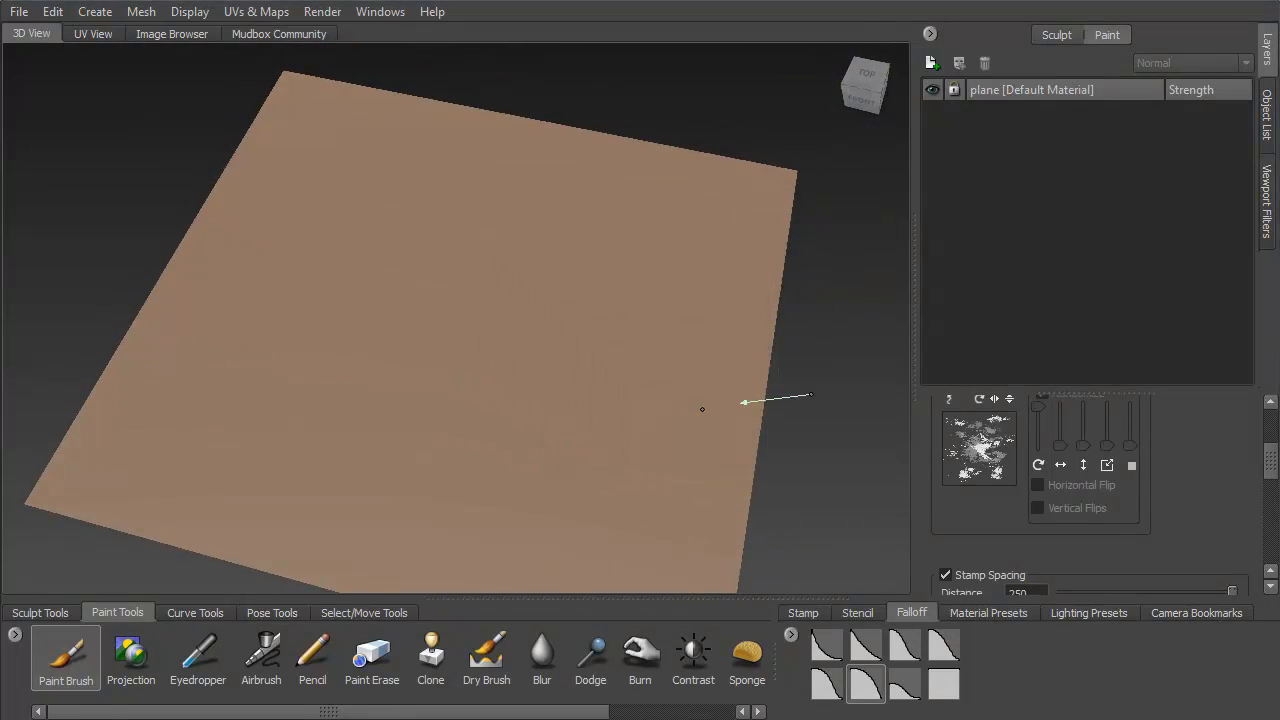
click(603, 326)
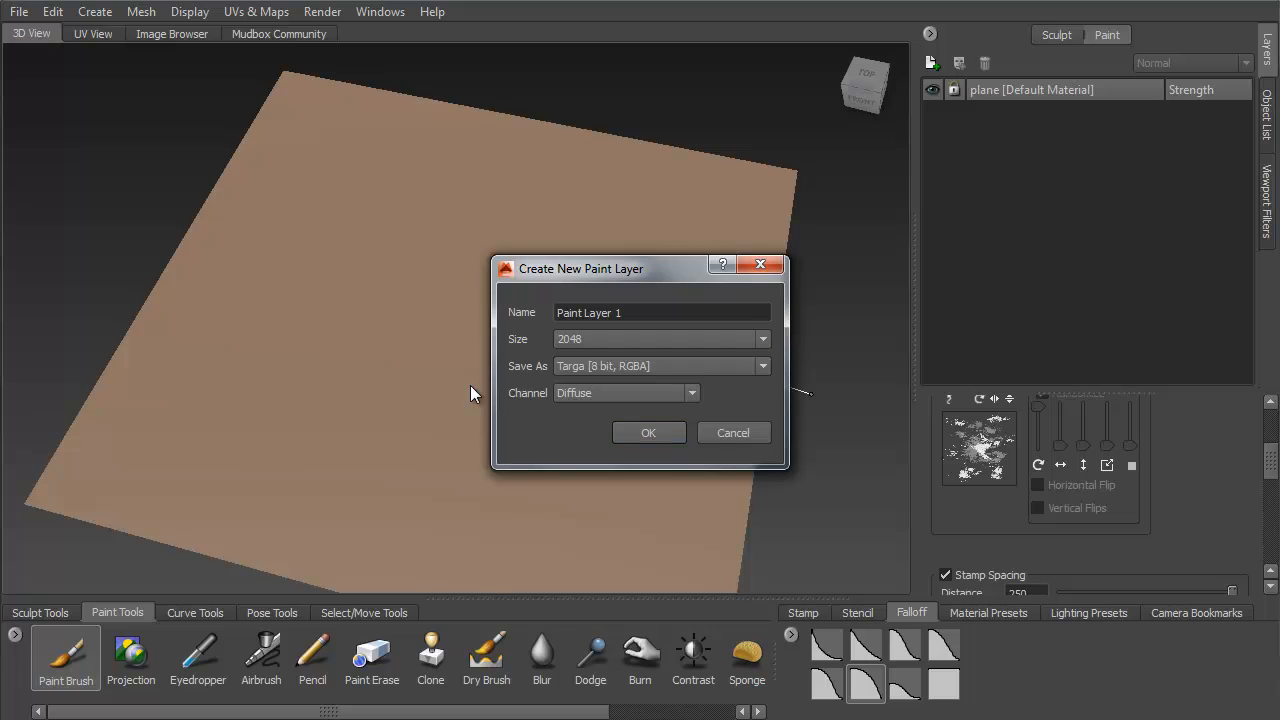
click(734, 432)
- Switch from the paint tools to the Sculpt tool and examine the plane from above
click(41, 613)
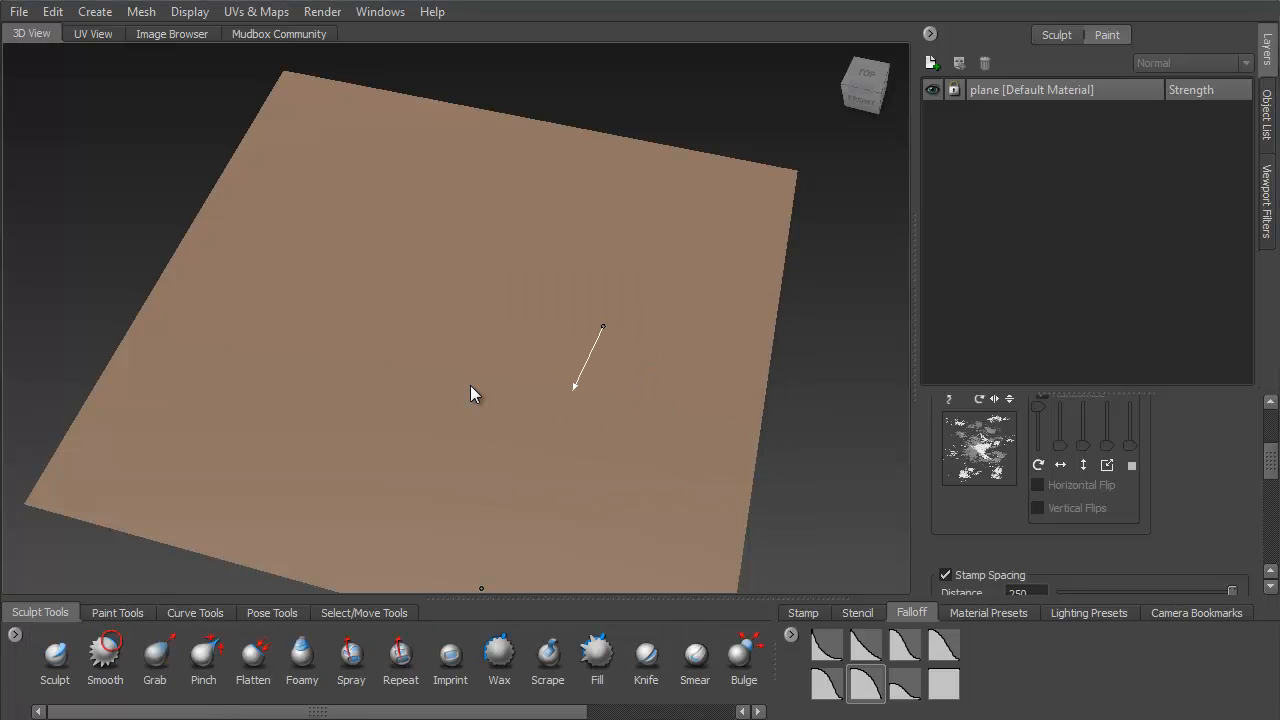
mouse_move(480, 356)
mouse_down()
mouse_move(487, 330)
mouse_move(630, 296)
mouse_move(642, 323)
mouse_up()
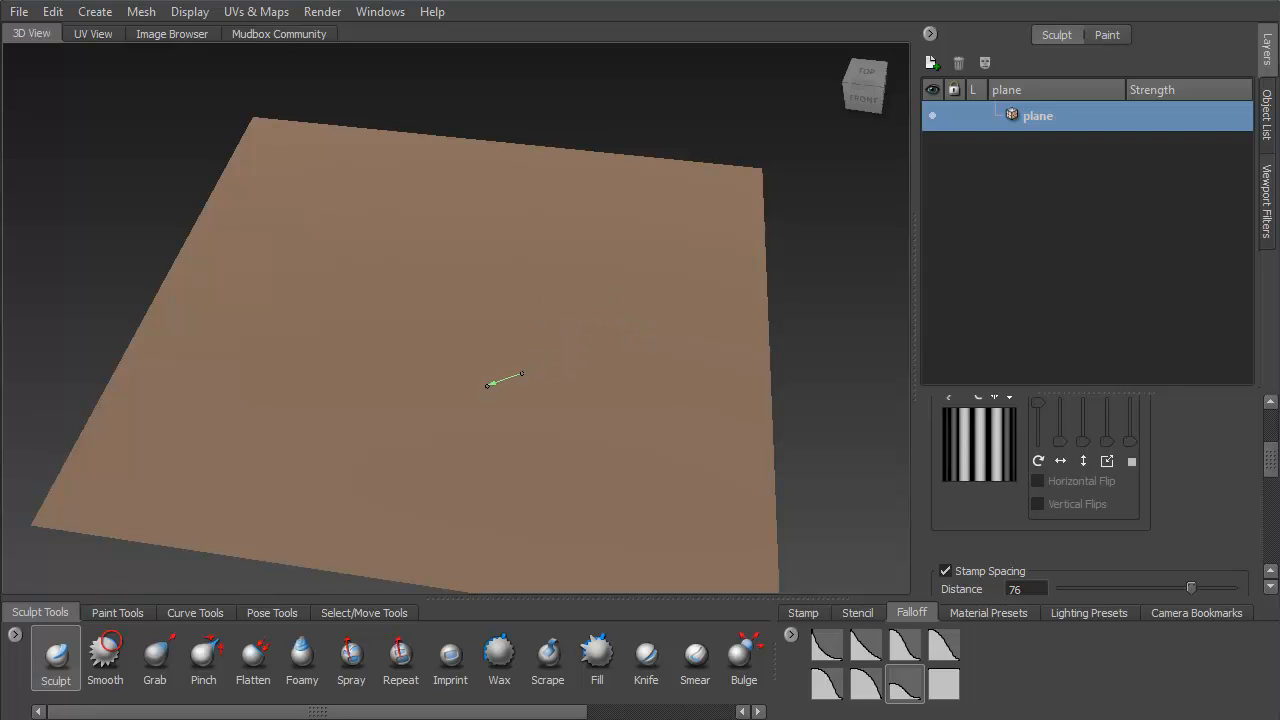
mouse_move(337, 331)
mouse_down()
mouse_move(394, 406)
mouse_move(394, 380)
mouse_move(342, 355)
mouse_up()
scroll(343, 355, down, 1)
- Start a new empty scene without saving the plane and dismiss the Welcome window
key(alt)
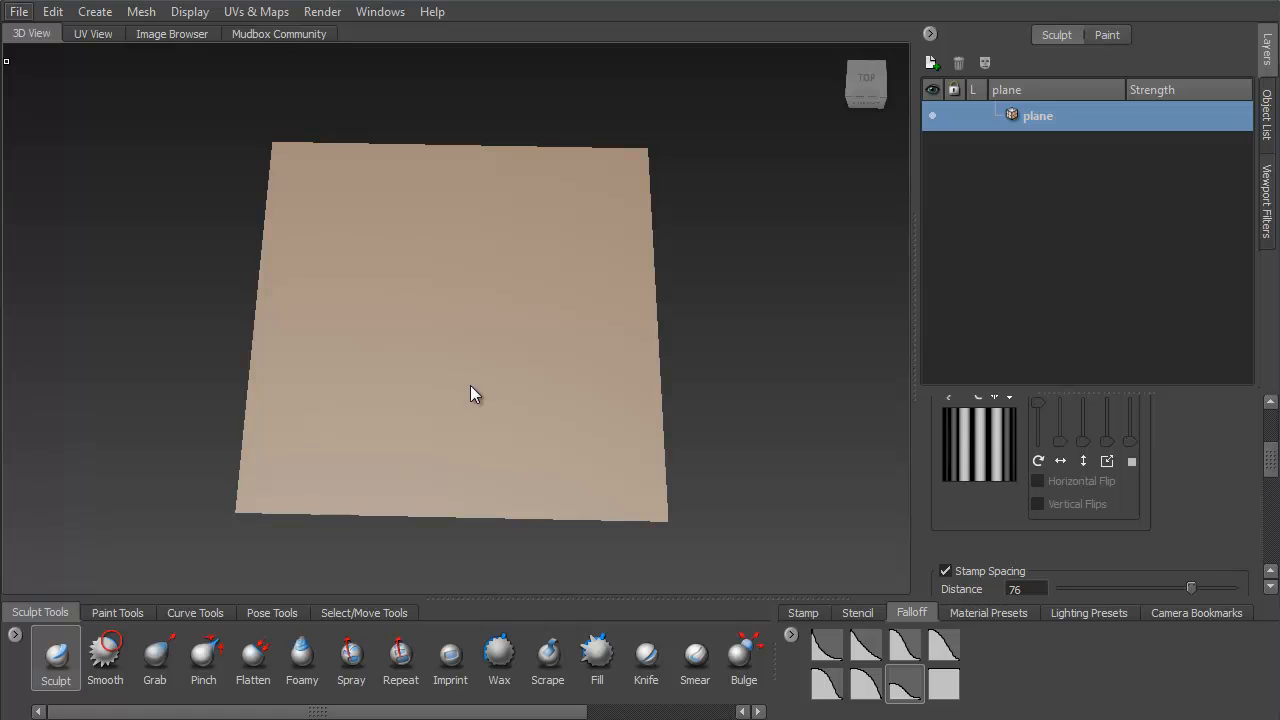
key(Right)
key(Down)
key(Left)
key(Return)
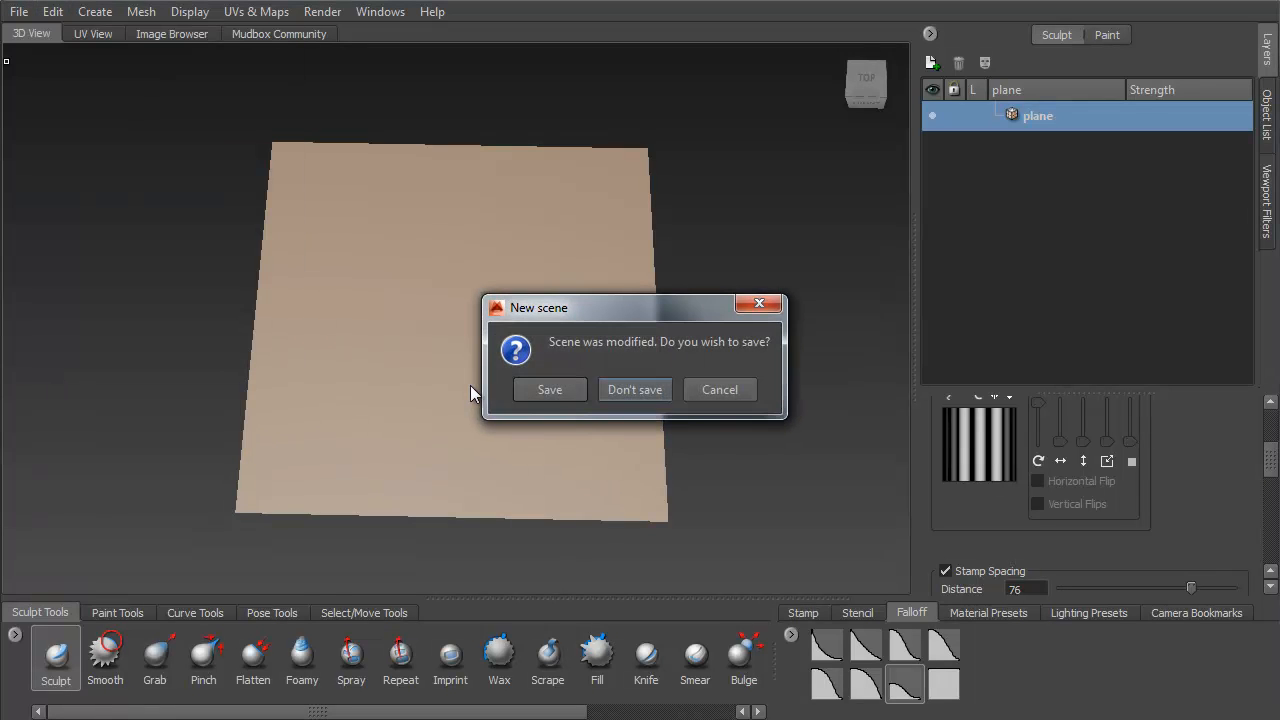
key(Escape)
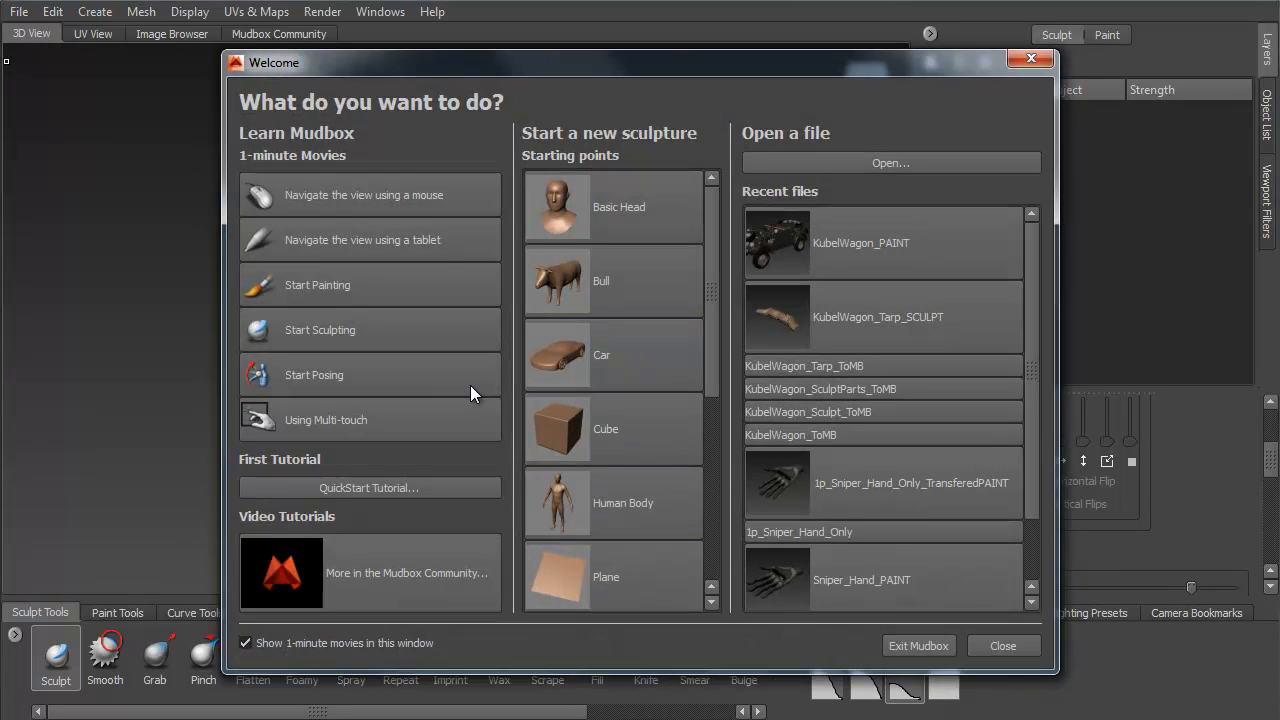
key(Escape)
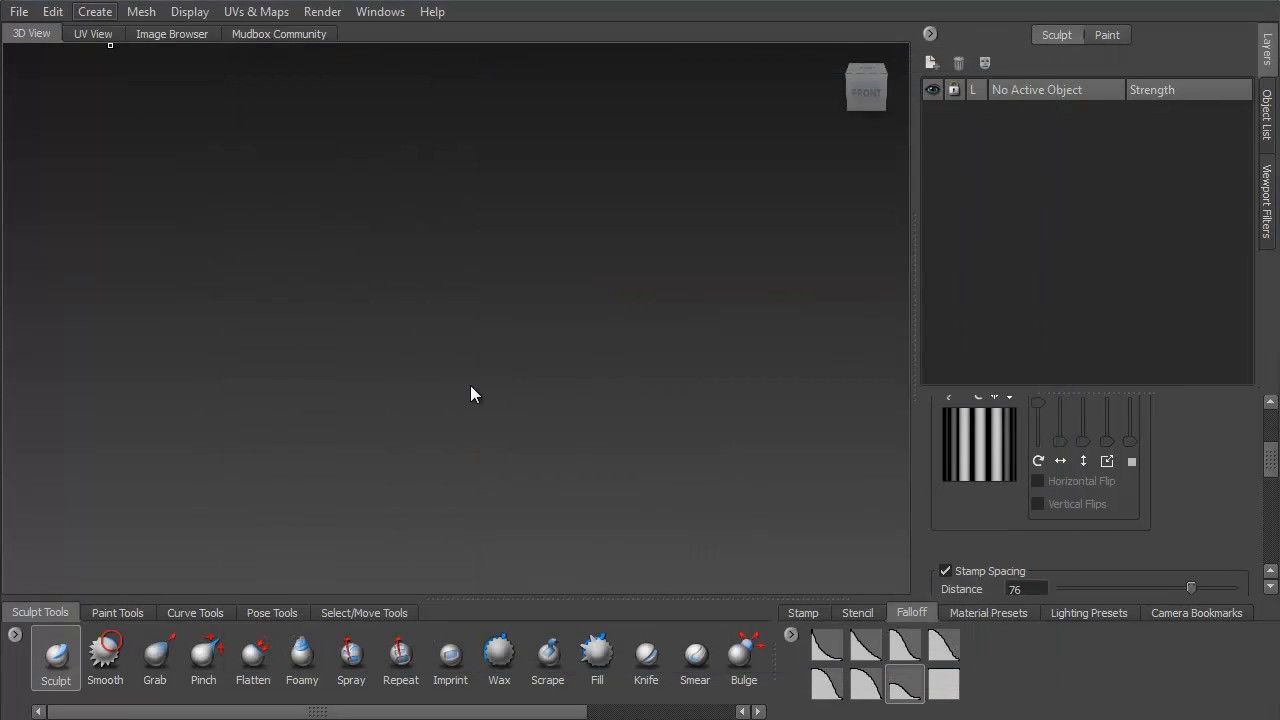
- Create a tiling plane of 4 by 4 quads in XY orientation with 3 by 3 repeats and a target for extraction
key(Down)
key(Up)
key(Return)
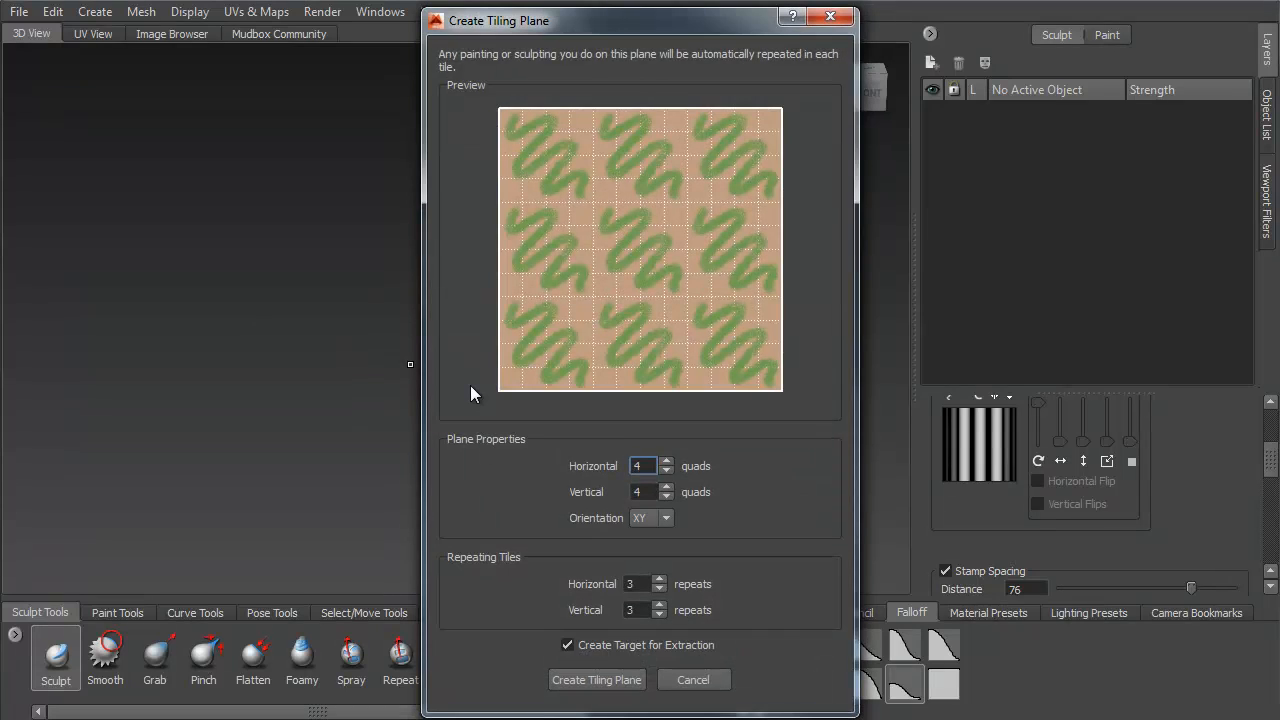
key(Return)
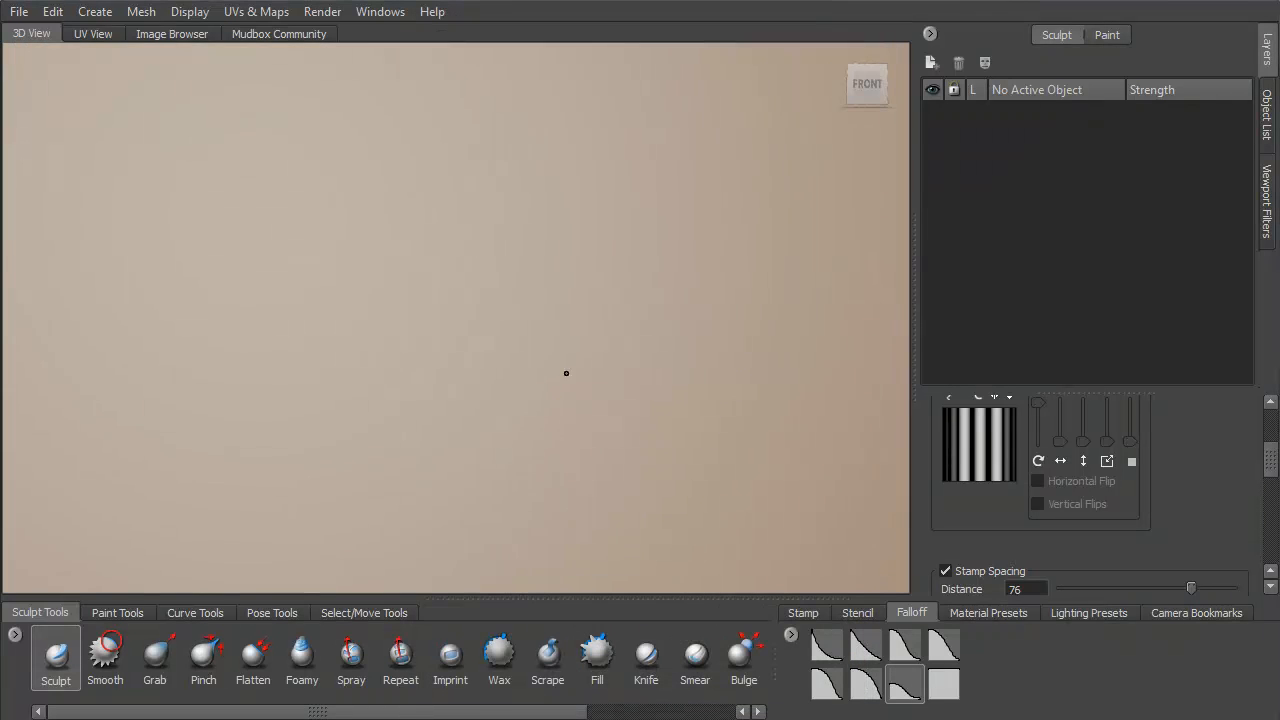
- Show the wireframe on the tiling plane with the whole plane framed and tilted in the view
scroll(566, 373, down, 5)
key(w)
drag(534, 363, 508, 381)
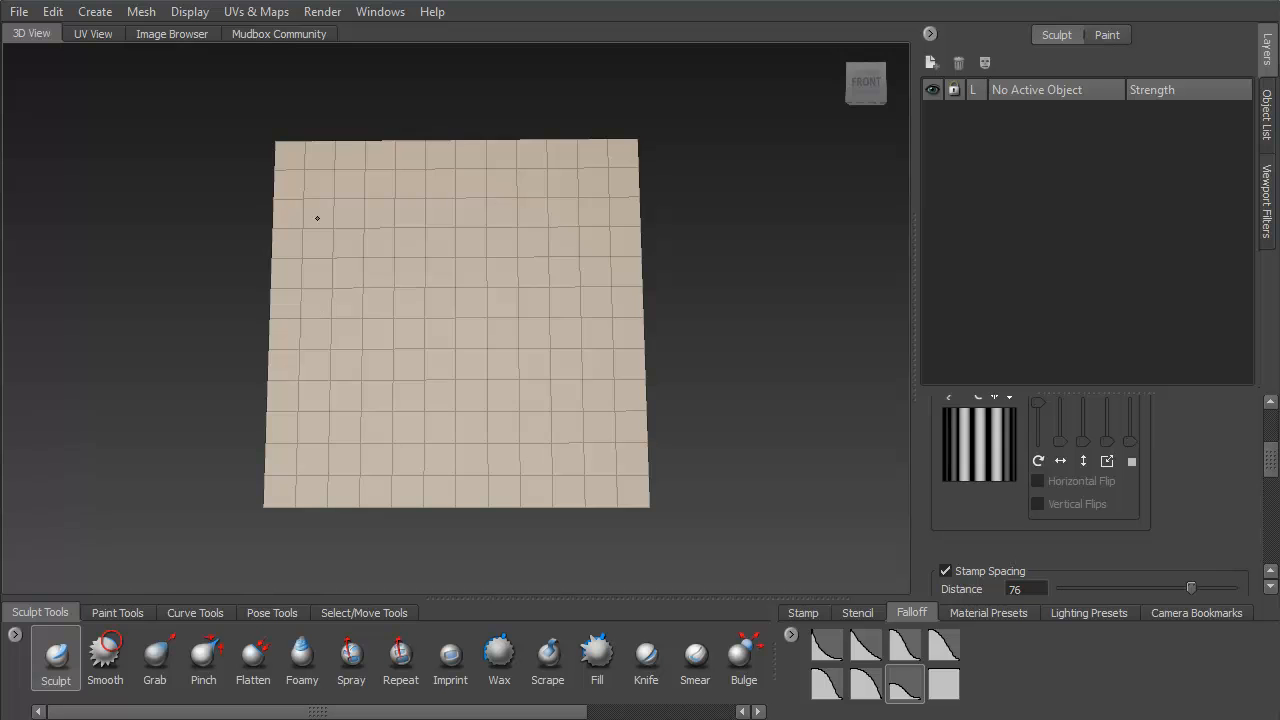
drag(446, 383, 438, 378)
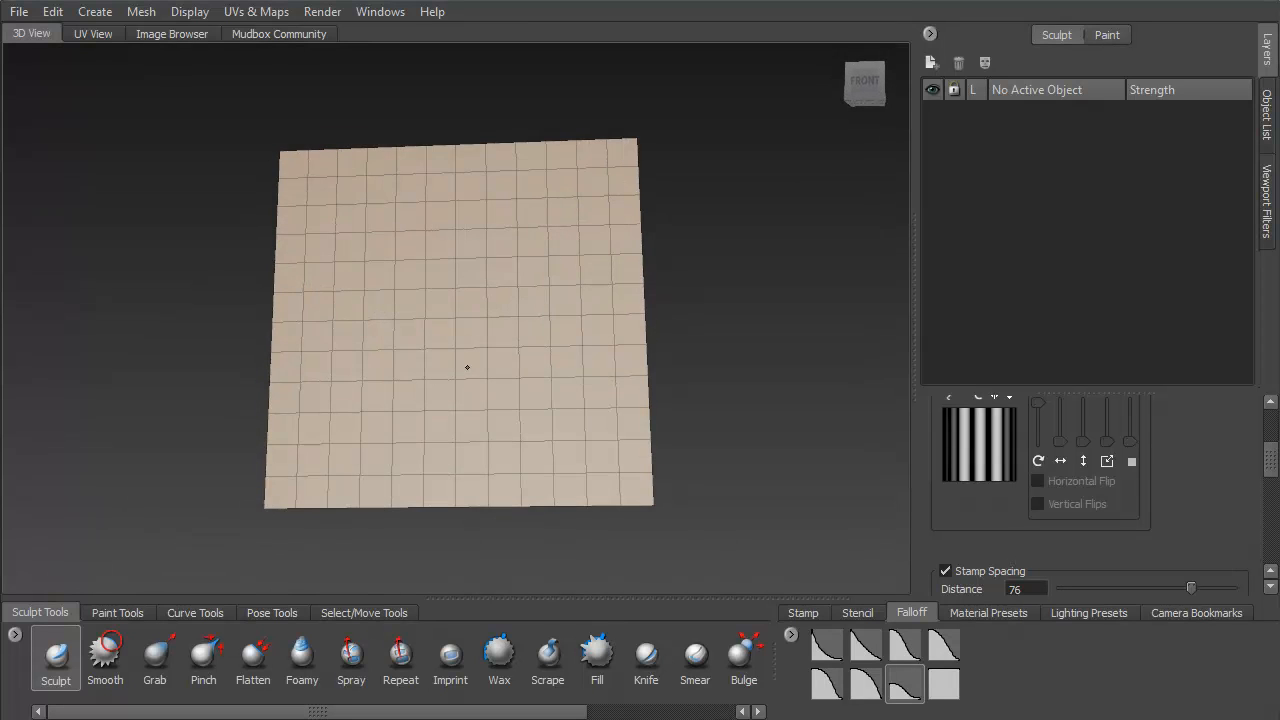
drag(374, 451, 471, 391)
- Try pulling the middle of the tiling plane with the Grab tool and undo the deformation
key(3)
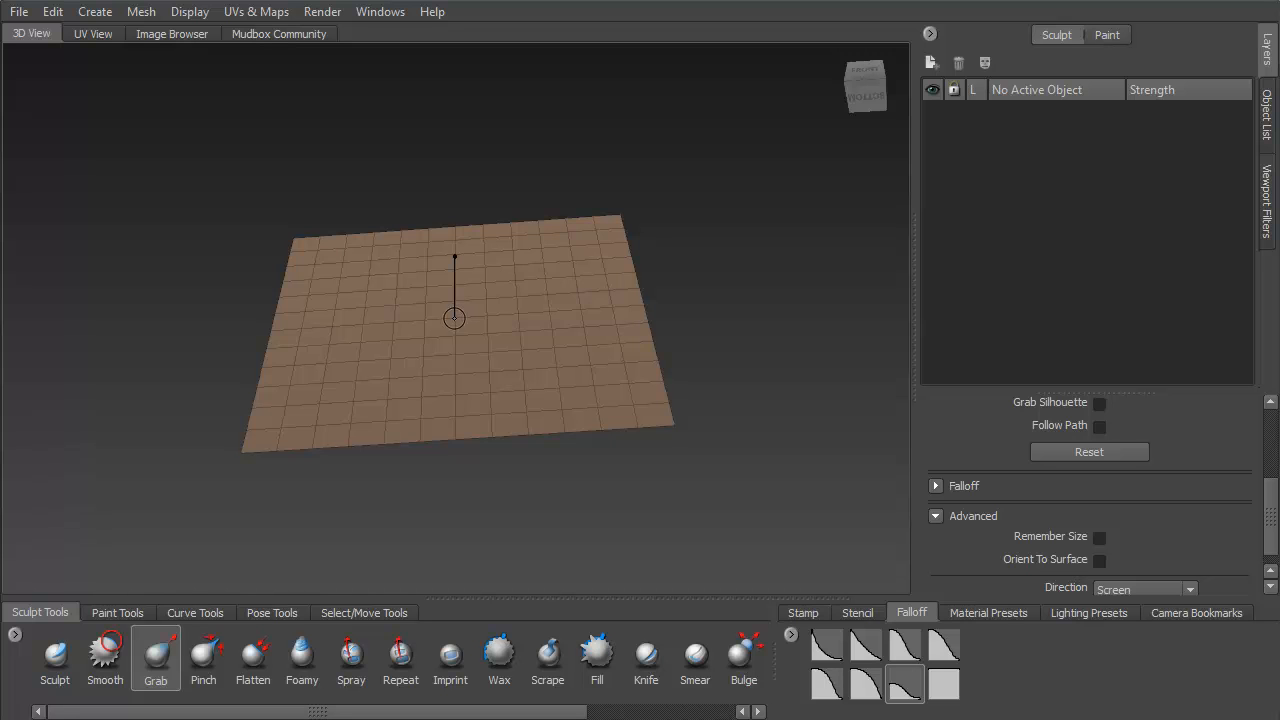
click(457, 322)
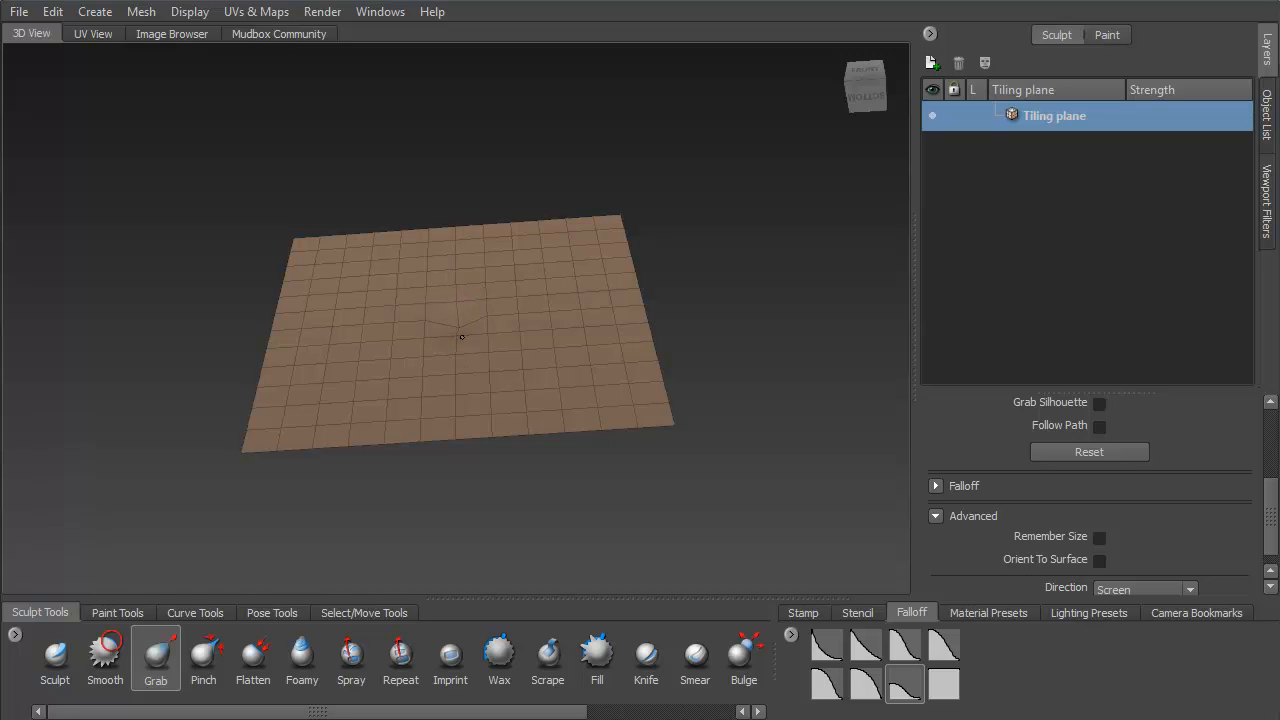
drag(462, 337, 463, 345)
mouse_move(547, 283)
mouse_down()
mouse_move(535, 272)
mouse_move(476, 378)
mouse_move(608, 300)
mouse_move(469, 363)
mouse_move(430, 340)
mouse_move(494, 354)
mouse_move(457, 223)
mouse_move(443, 266)
mouse_move(460, 305)
mouse_move(474, 229)
mouse_move(449, 489)
mouse_move(491, 334)
mouse_move(446, 260)
mouse_move(466, 249)
mouse_move(472, 324)
mouse_up()
key(ctrl+z)
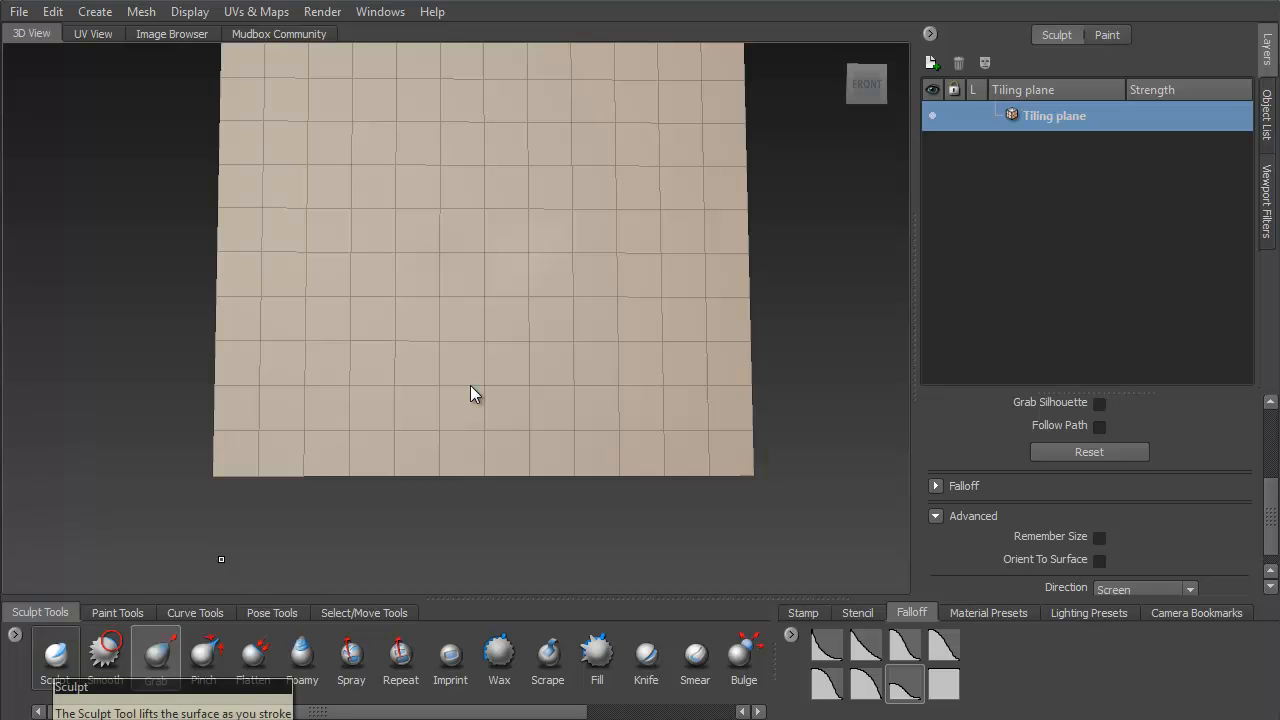
- Switch to the Sculpt tool and subdivide the tiling plane up to level 6
click(54, 658)
mouse_move(503, 354)
mouse_down()
mouse_move(490, 339)
mouse_move(504, 326)
mouse_up()
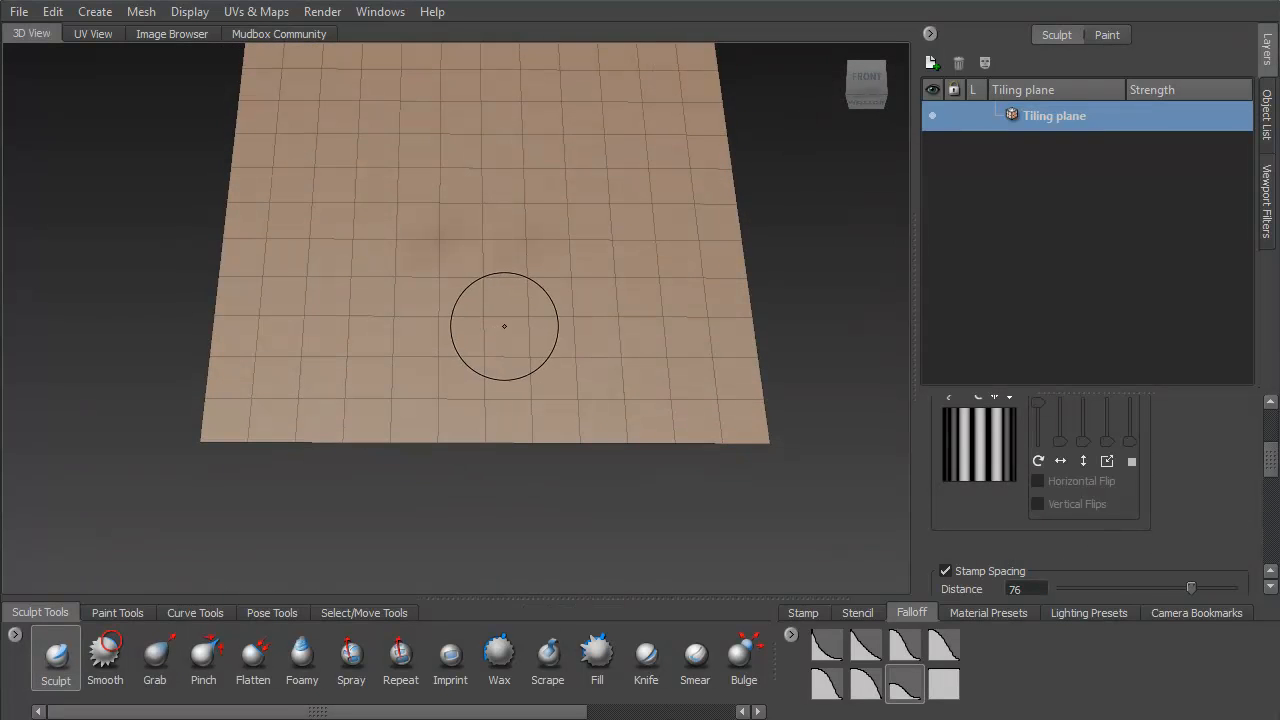
key(shift+d)
key(shift+d)
key(shift+d)
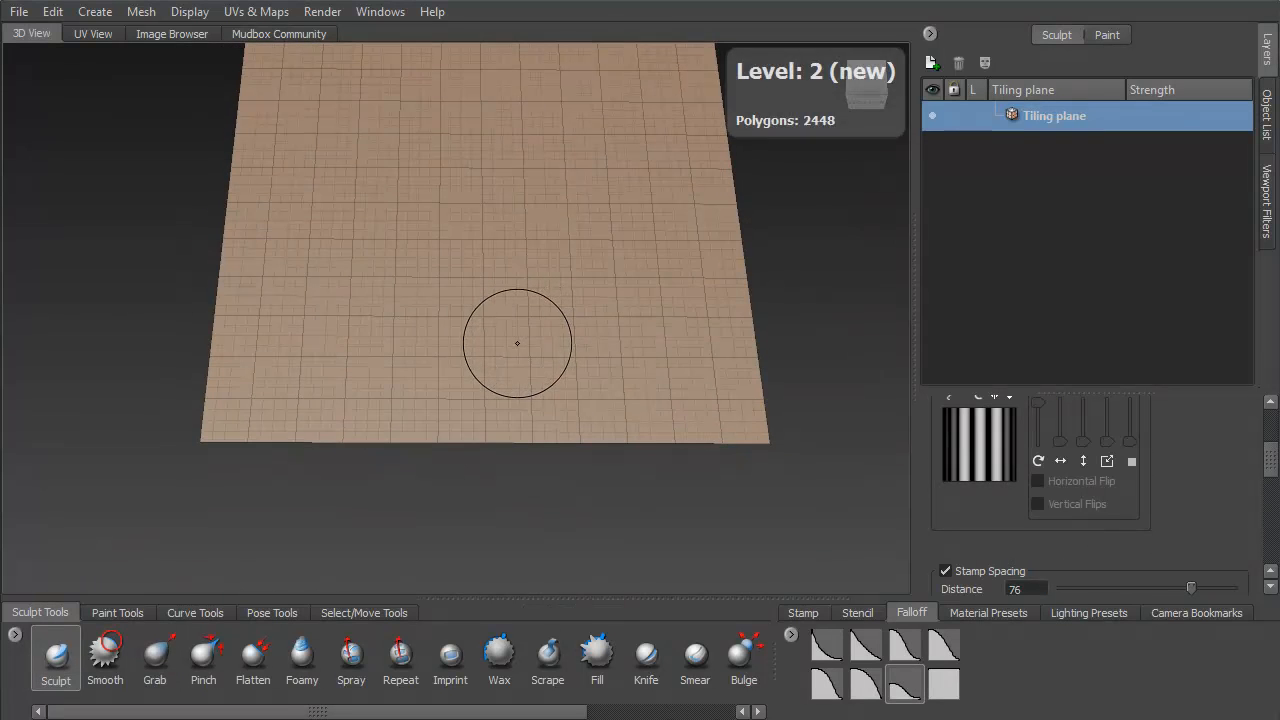
key(shift+d)
key(shift+d)
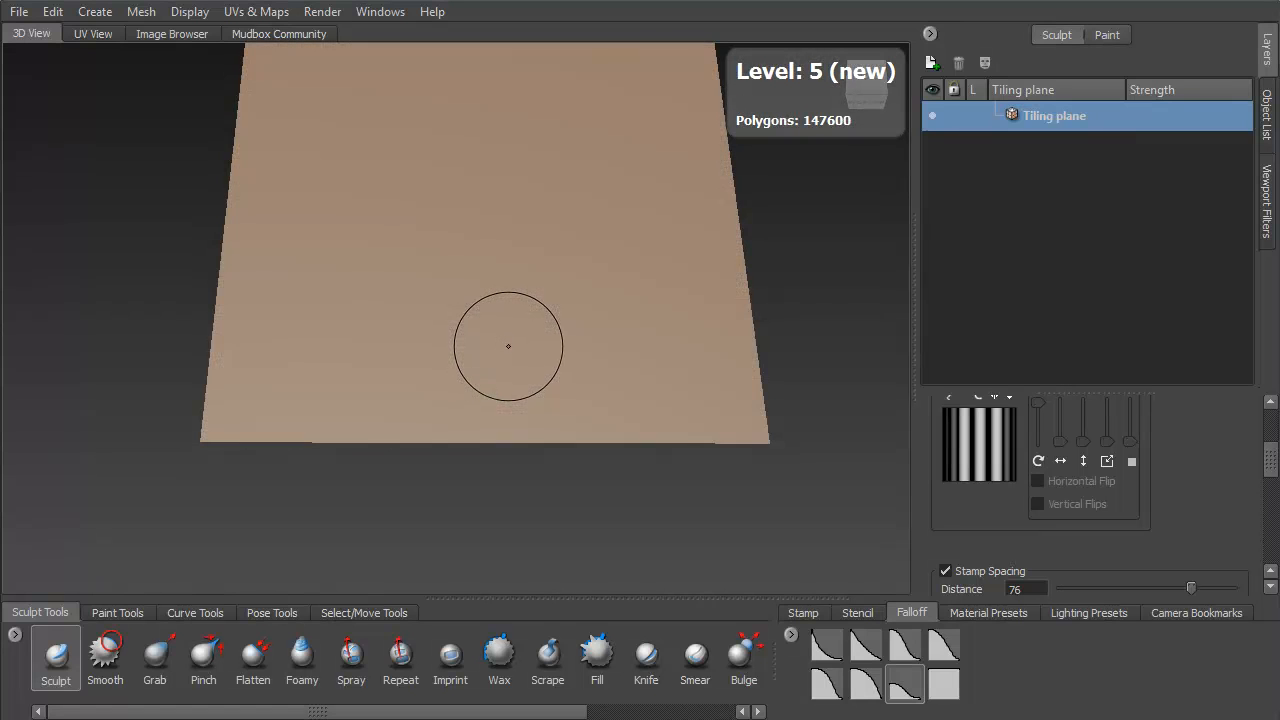
key(shift+d)
drag(509, 339, 489, 349)
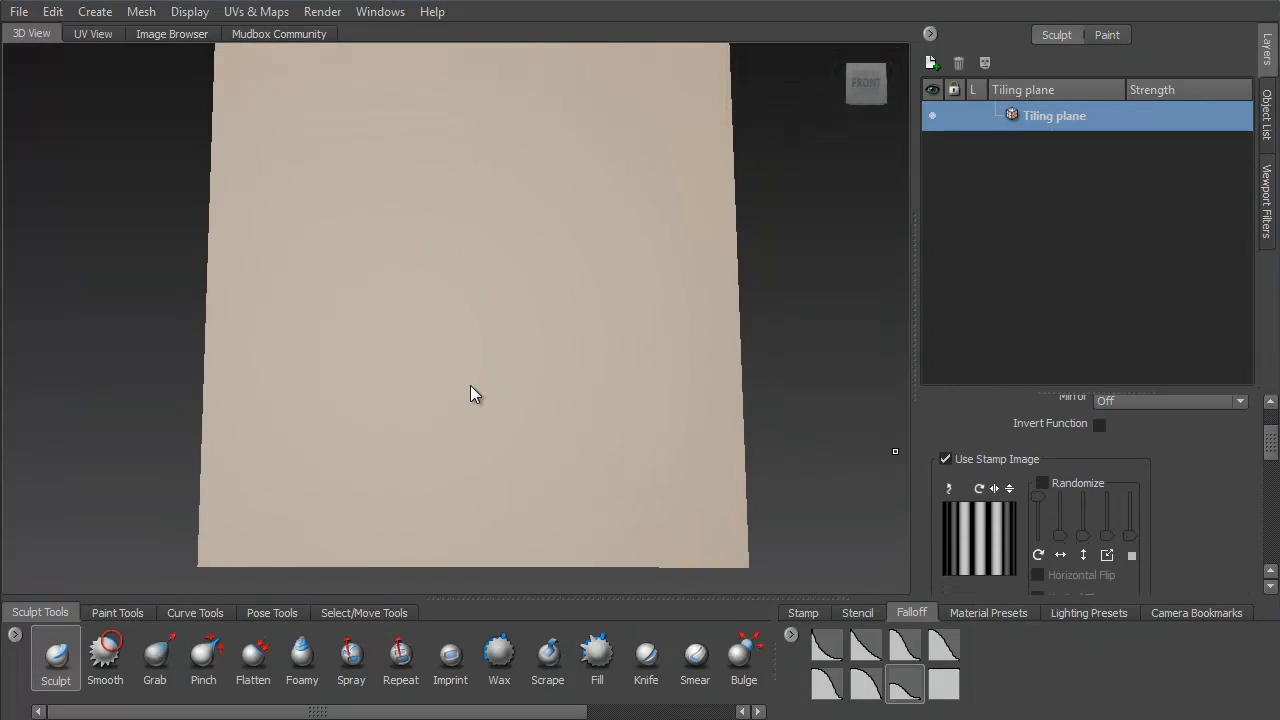
- Choose the blue-grey panel image as the Sculpt stamp and try diagonal strokes across the tiling plane
click(803, 613)
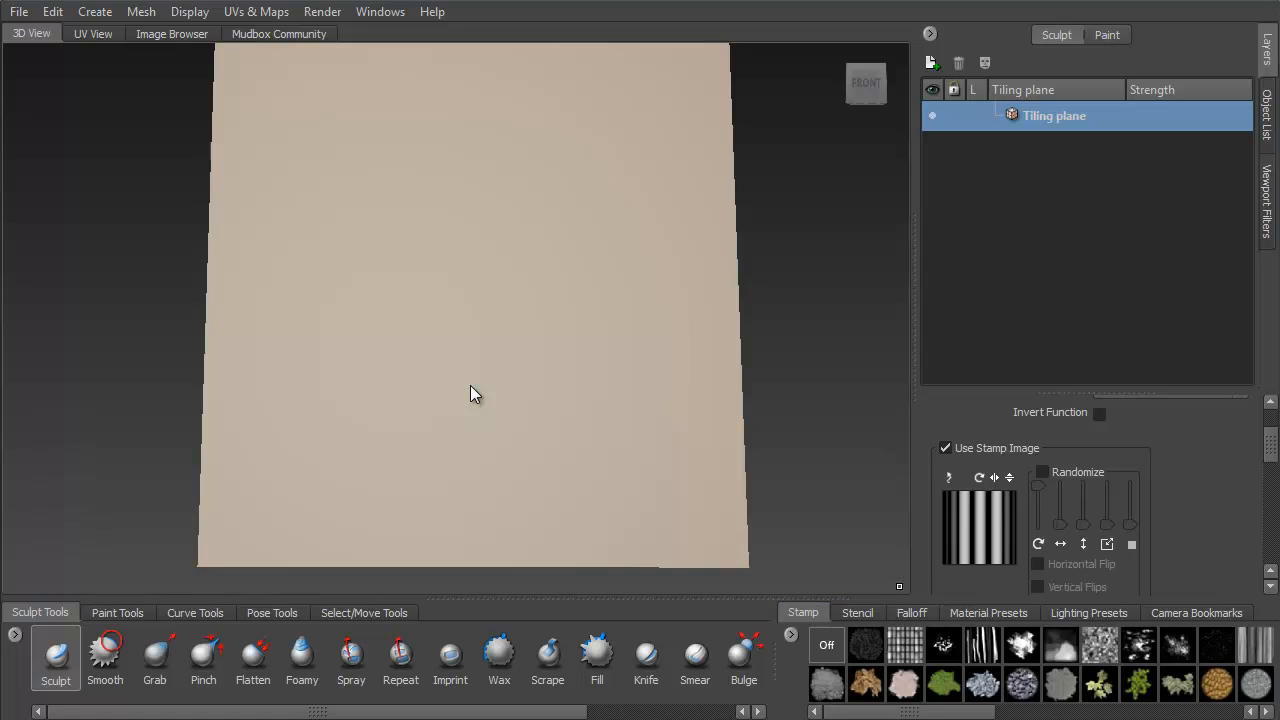
drag(930, 712, 1190, 712)
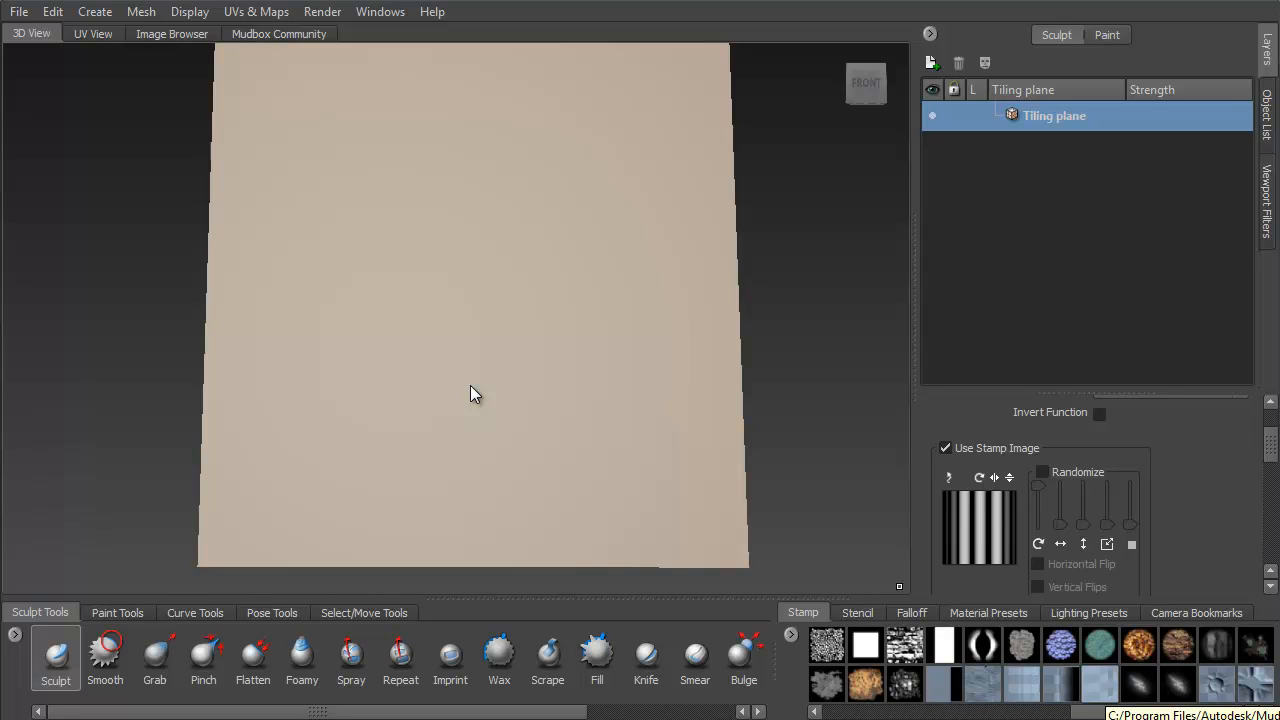
click(1100, 685)
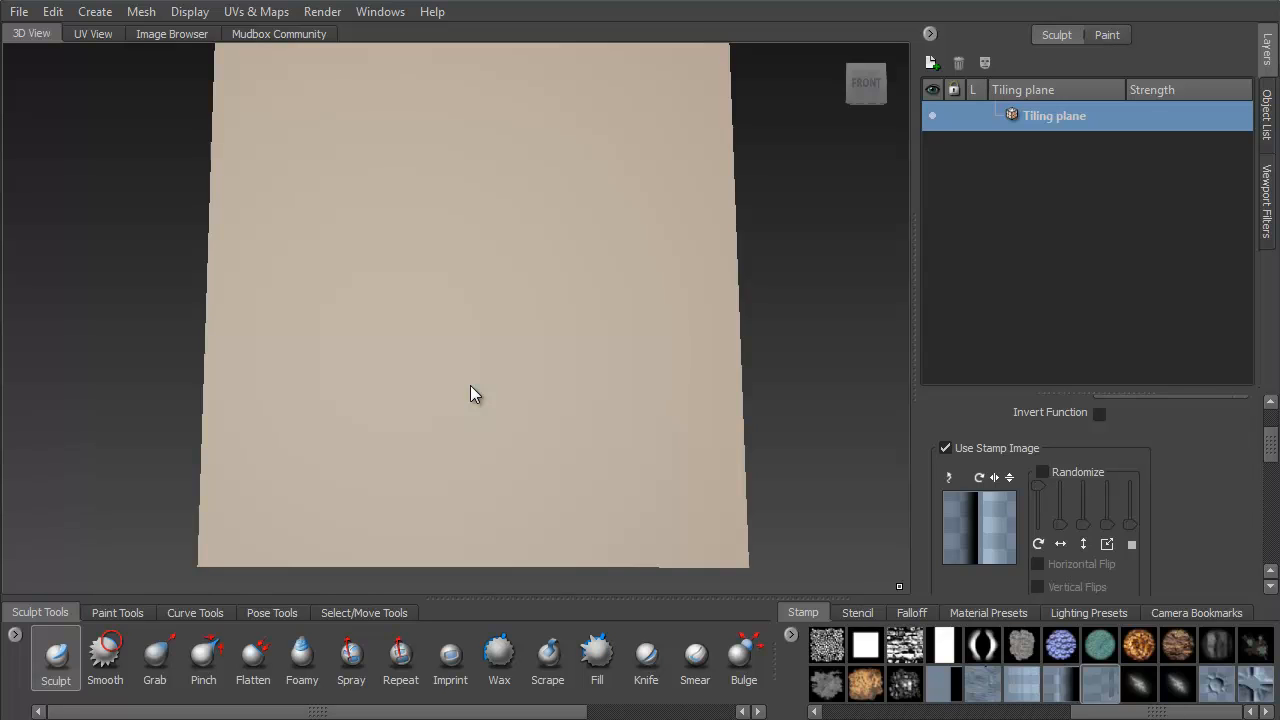
drag(546, 174, 502, 218)
mouse_move(471, 386)
mouse_down()
mouse_move(437, 323)
mouse_move(394, 357)
mouse_move(443, 310)
mouse_up()
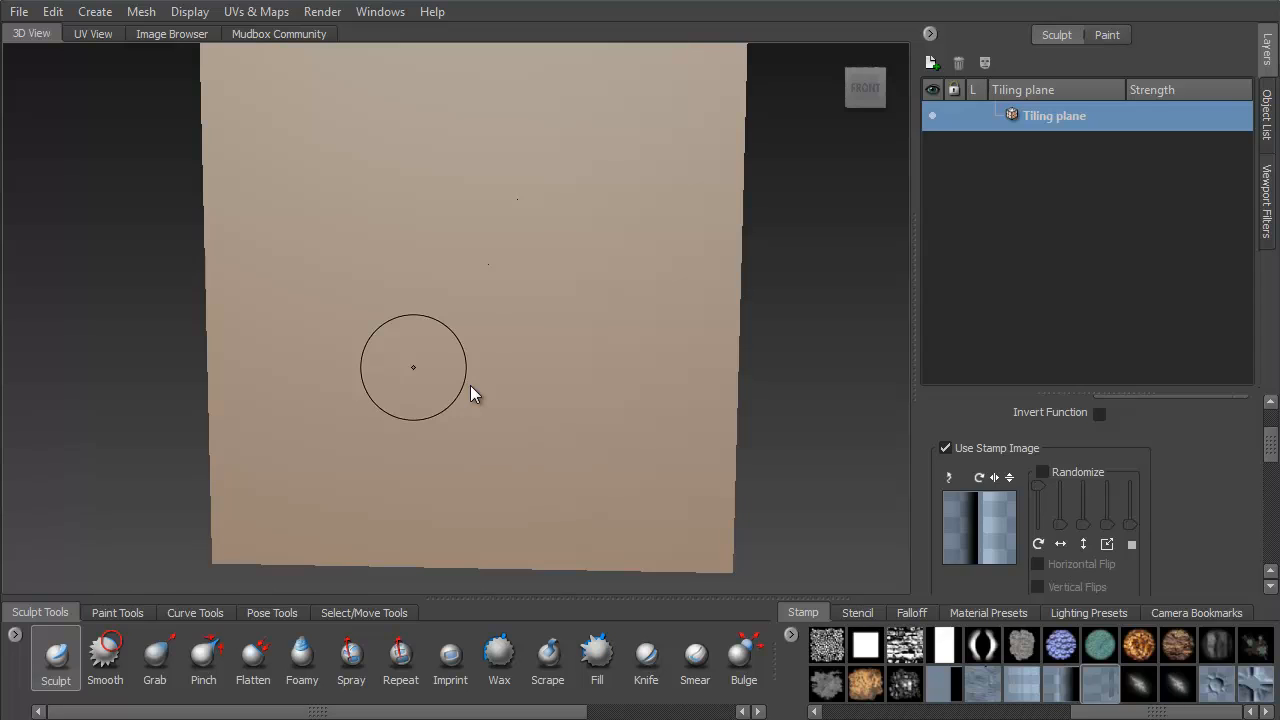
- Set the Sculpt brush strength to 15 and sculpt diagonal strokes down across the tiling plane
scroll(1122, 451, up, 2)
double_click(1122, 451)
text(15)
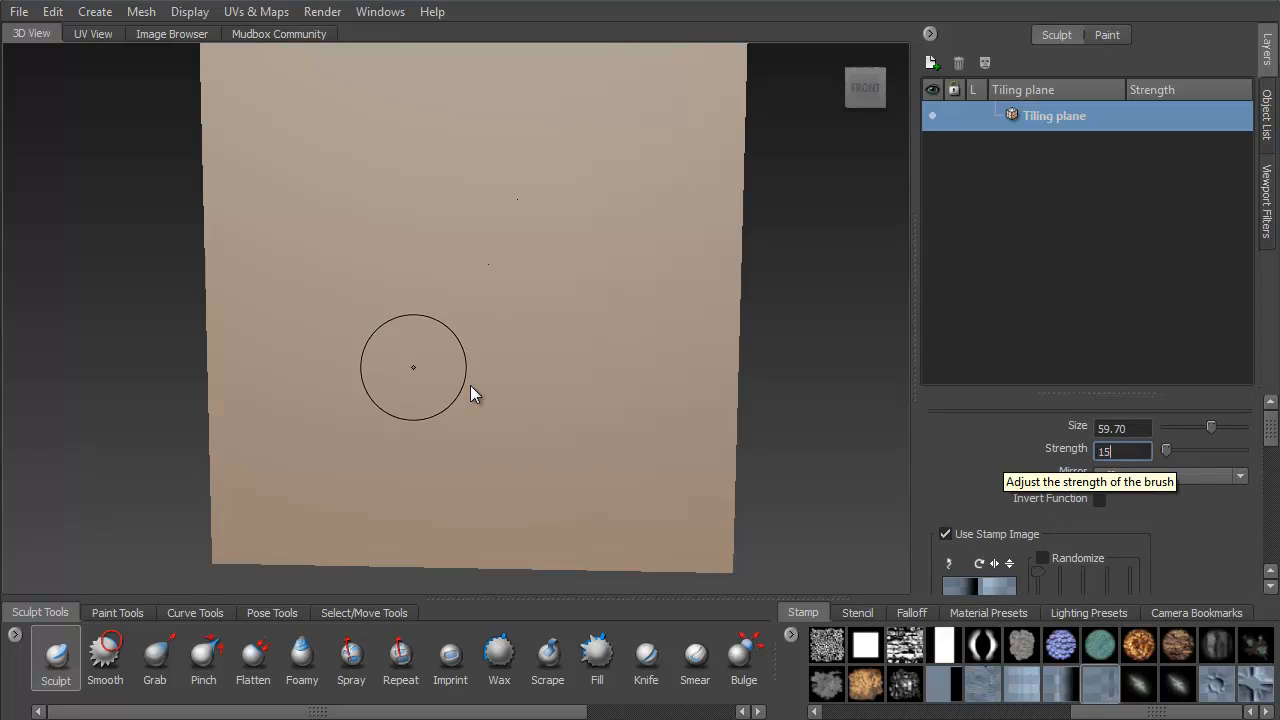
key(Return)
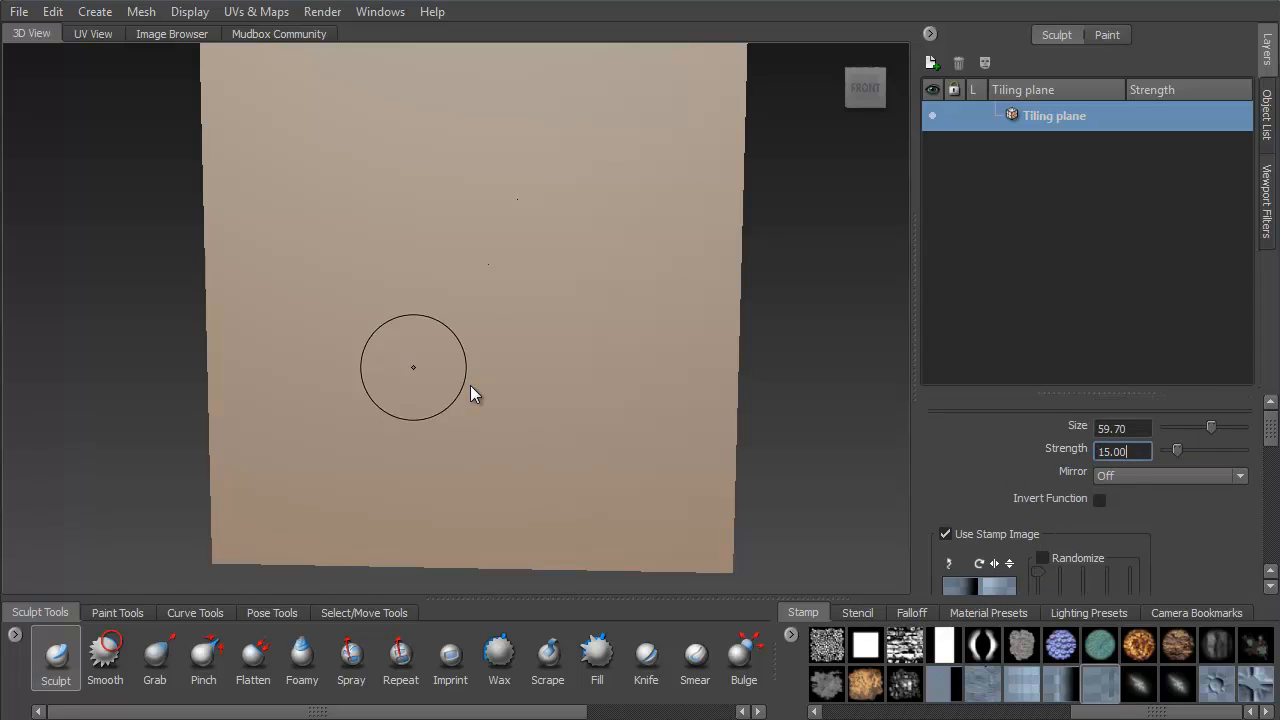
alt+drag(656, 434, 646, 400)
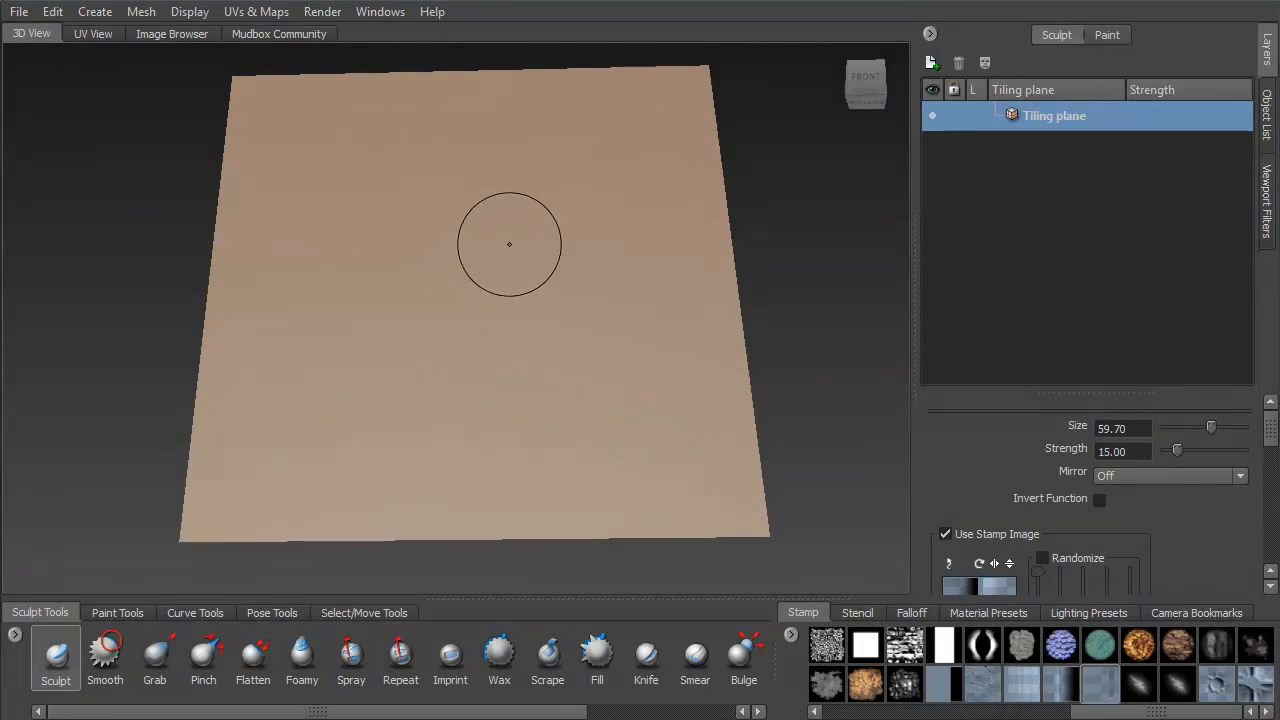
drag(534, 213, 511, 243)
drag(476, 289, 403, 370)
mouse_move(403, 370)
alt+mouse_down()
mouse_move(440, 397)
mouse_move(409, 417)
mouse_move(423, 434)
mouse_move(409, 410)
alt+mouse_up()
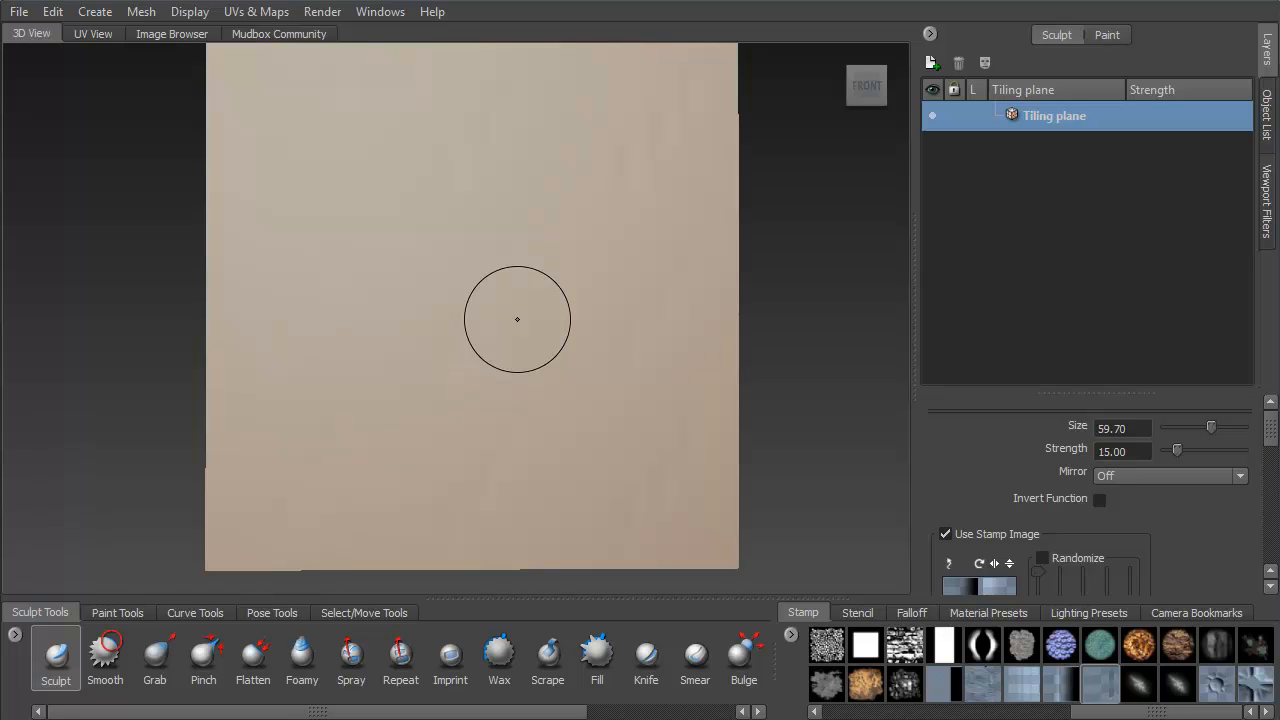
- Subdivide the tiling plane to level 7 and sculpt more diagonal stamped strokes across its middle
key(shift+d)
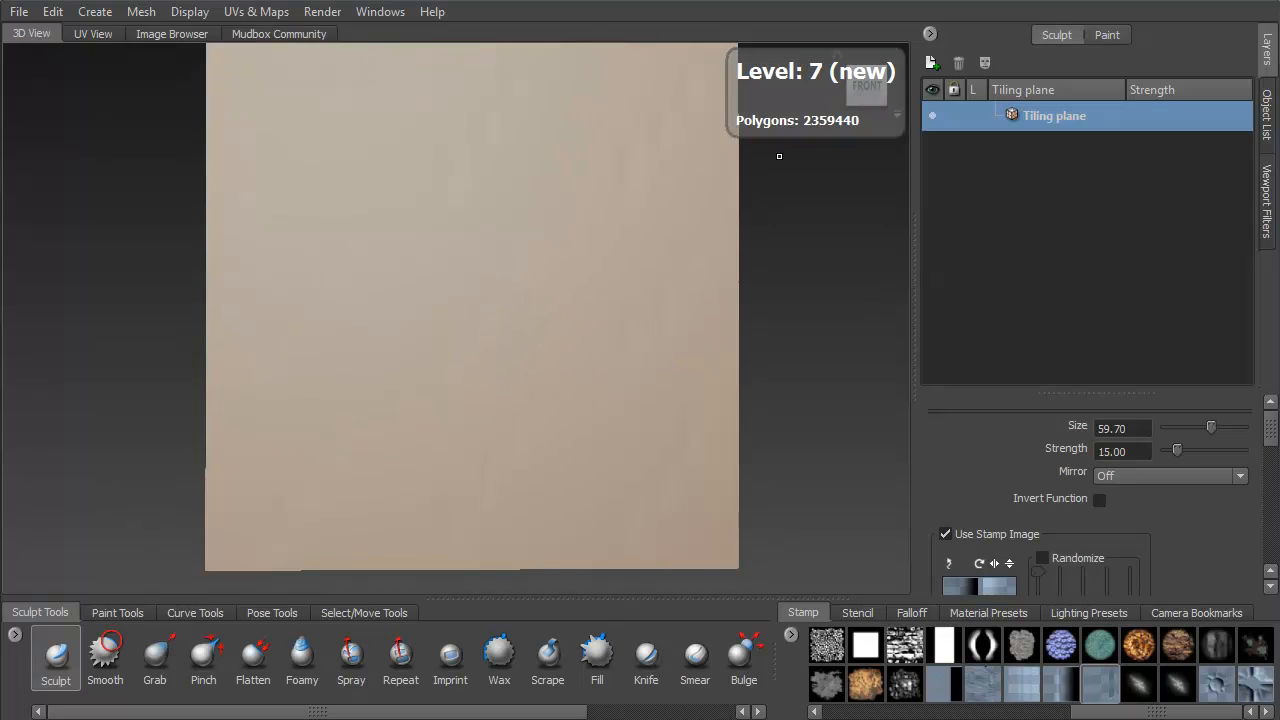
alt+drag(500, 342, 444, 289)
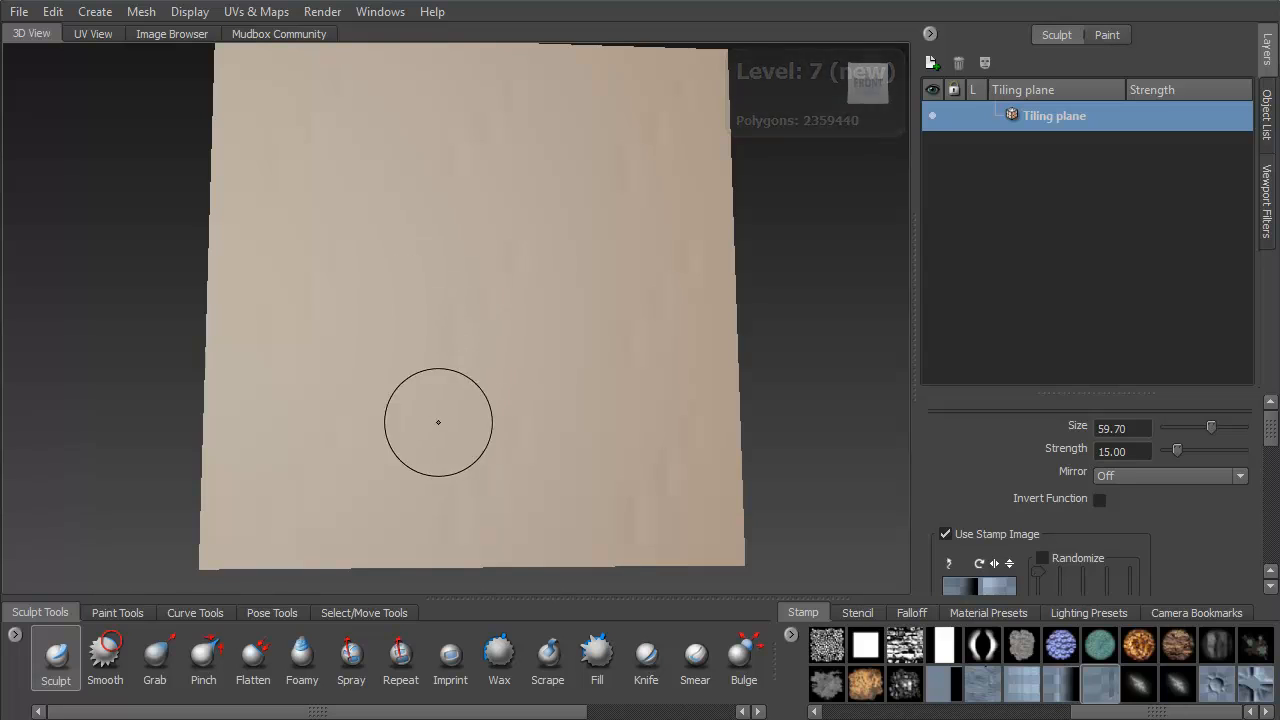
scroll(1090, 492, down, 10)
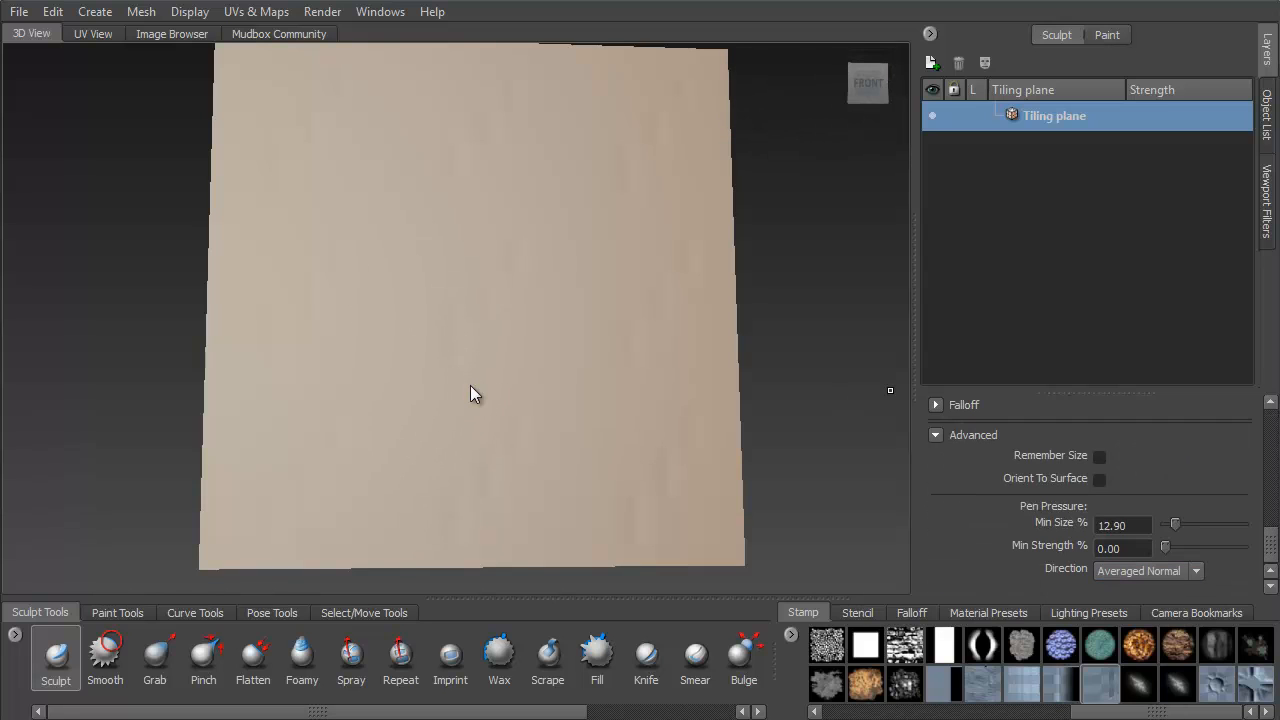
drag(502, 334, 506, 320)
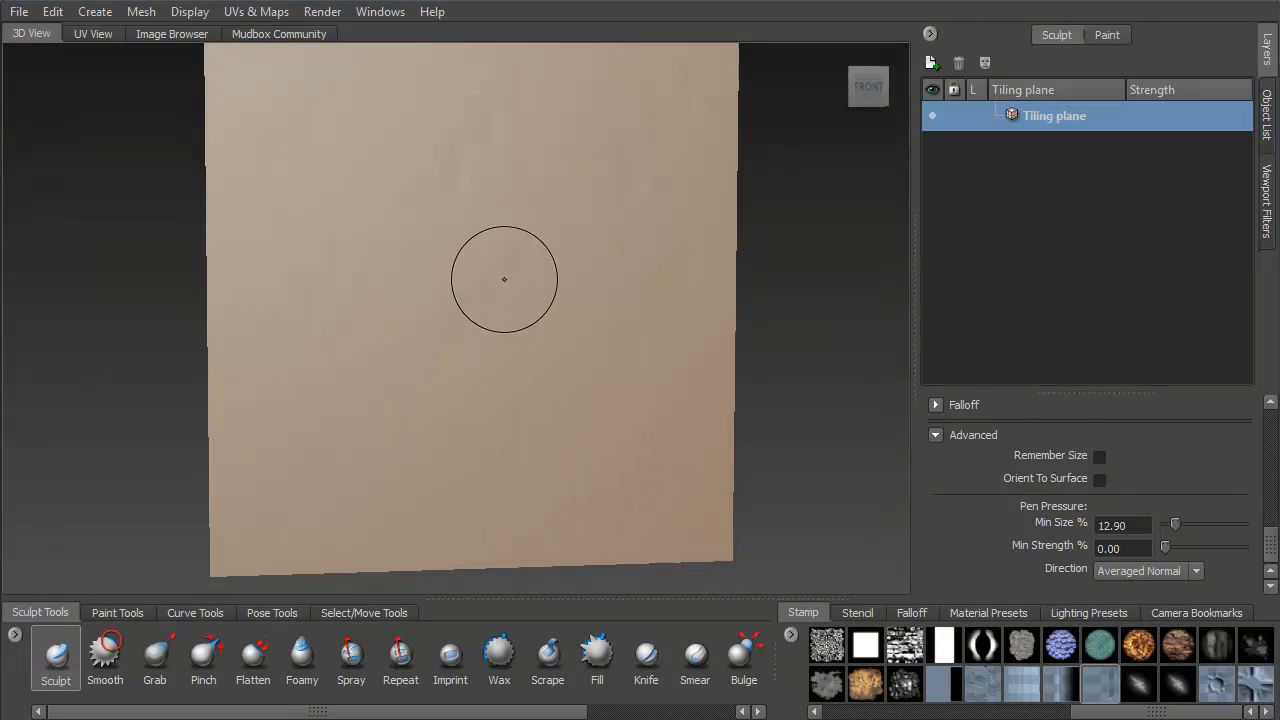
drag(505, 270, 500, 305)
mouse_move(479, 373)
mouse_down()
mouse_move(459, 417)
mouse_move(463, 398)
mouse_up()
drag(480, 349, 484, 333)
drag(501, 281, 489, 315)
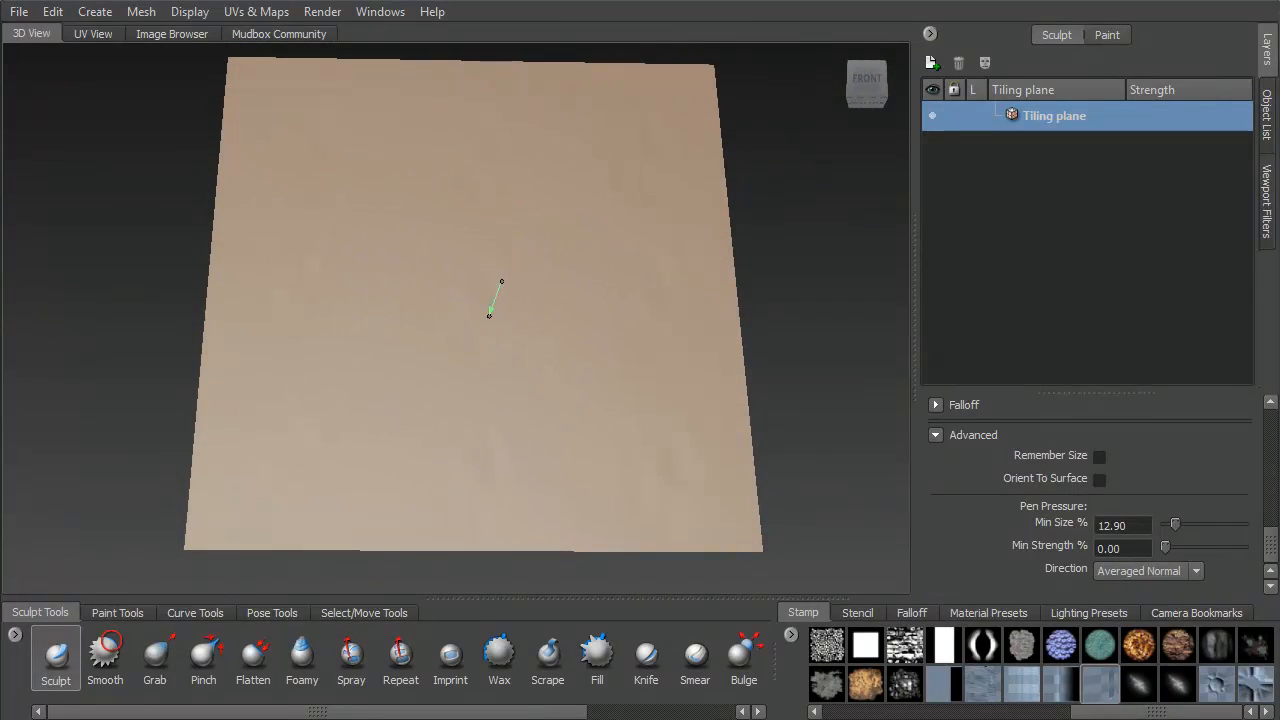
drag(386, 460, 358, 486)
mouse_move(492, 324)
mouse_down()
mouse_move(506, 300)
mouse_move(426, 340)
mouse_move(470, 331)
mouse_up()
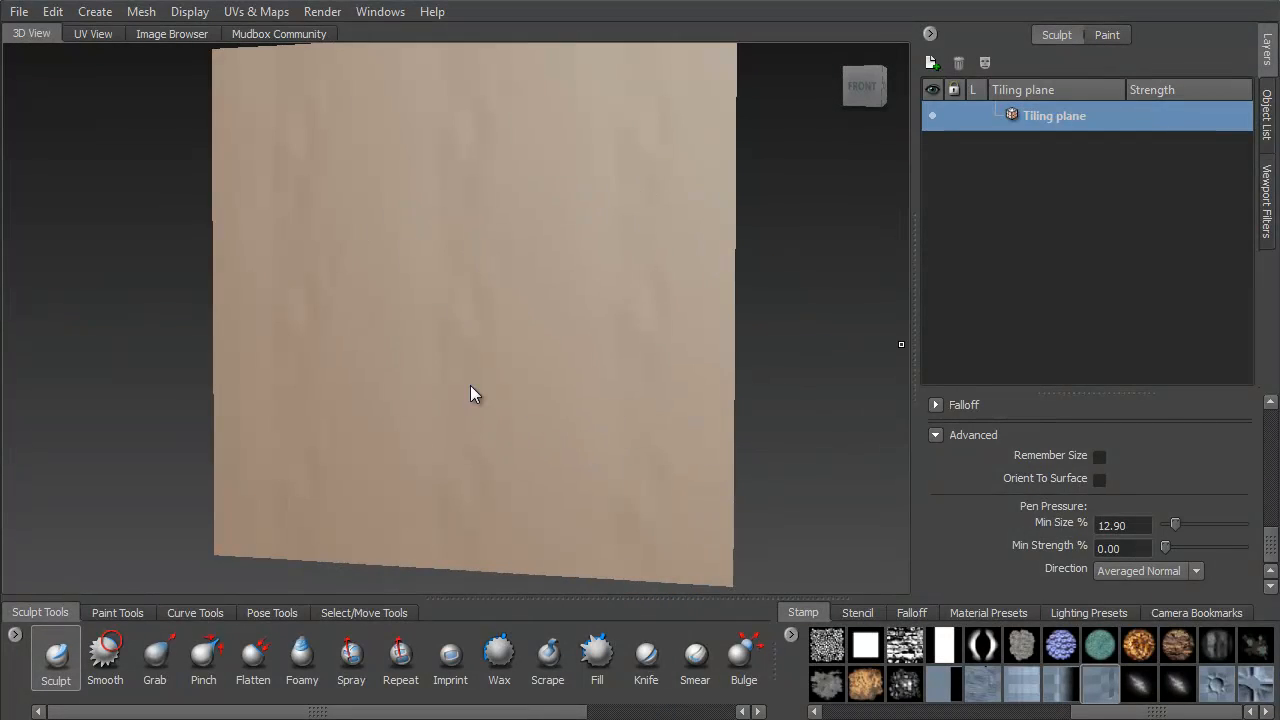
- Try a diagonal stroke using the flat, full-strength falloff for the brush and undo the stroke
mouse_move(1270, 545)
mouse_down()
mouse_move(1270, 508)
mouse_move(1270, 521)
mouse_up()
click(936, 545)
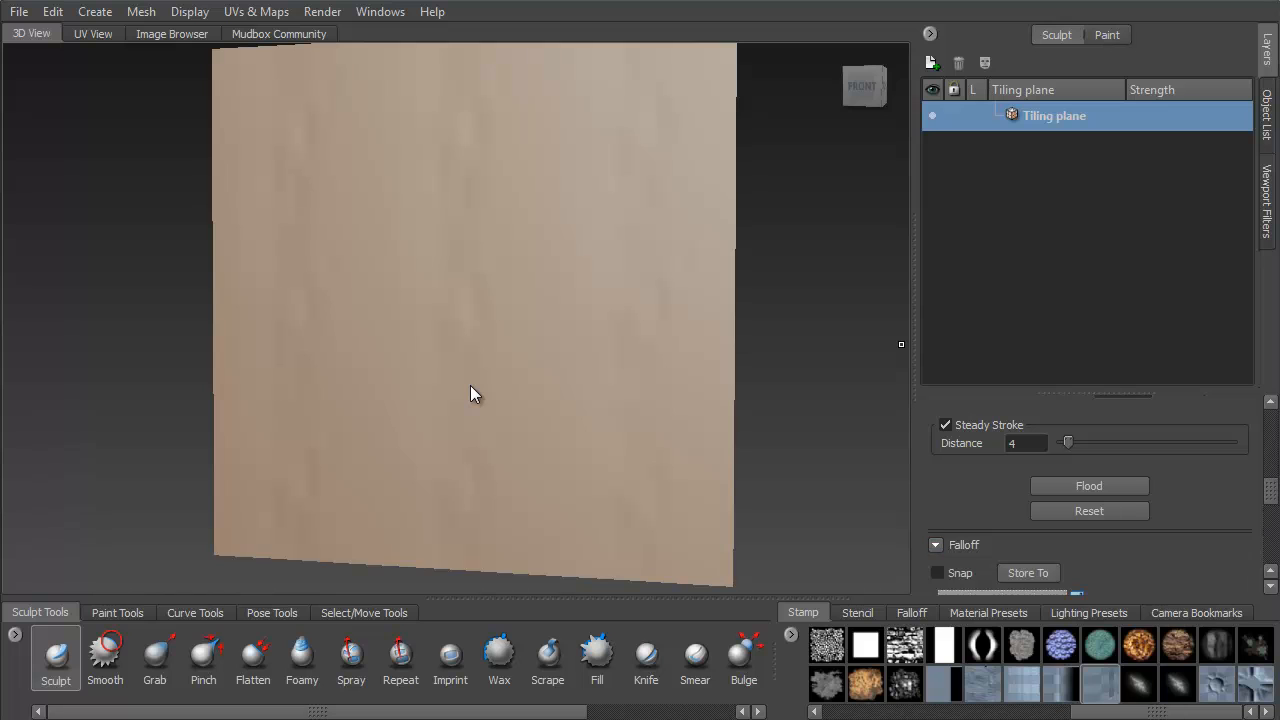
click(911, 612)
click(943, 684)
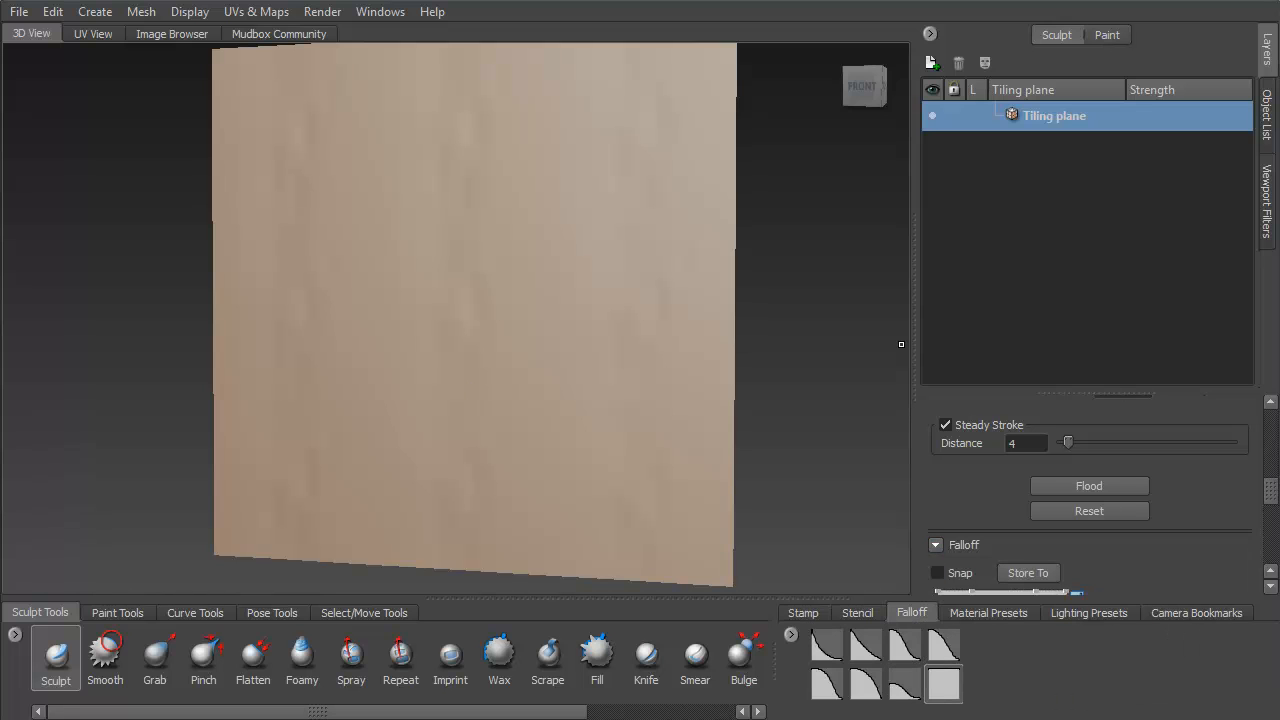
drag(472, 223, 465, 287)
drag(444, 386, 423, 463)
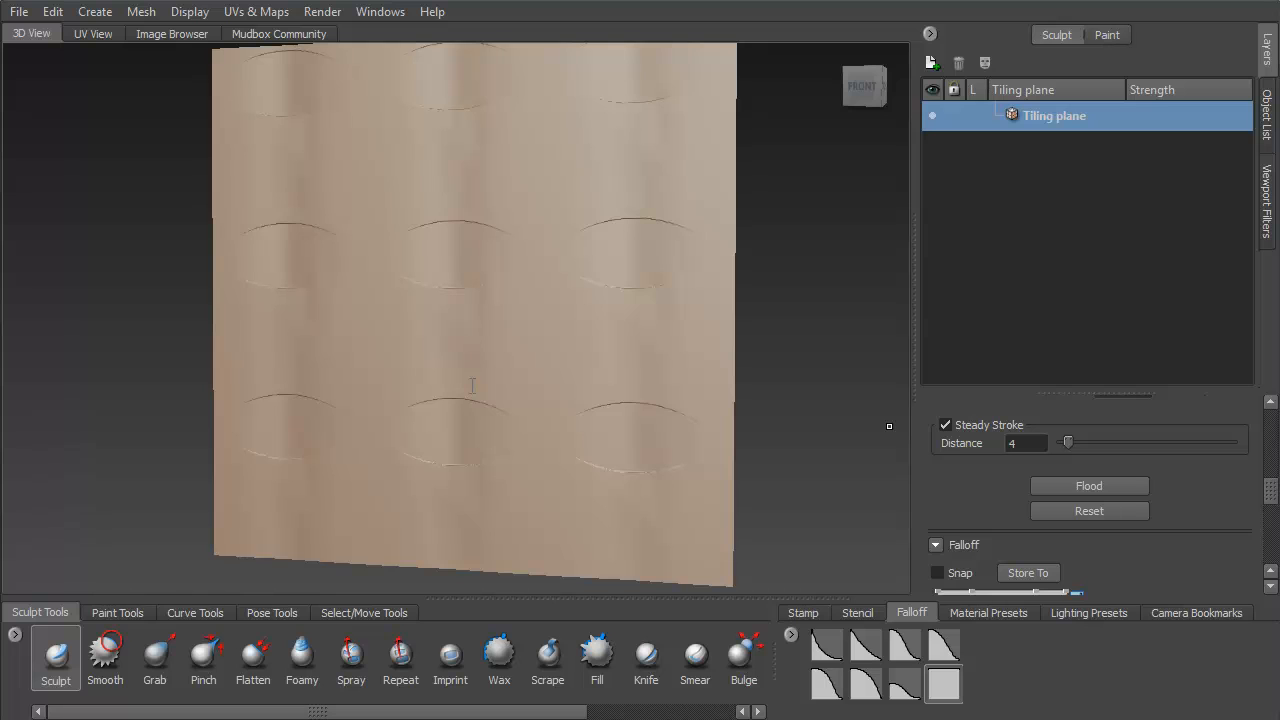
key(ctrl+z)
- Reduce the stamp spacing distance to 0, try a diagonal stroke on the plane and undo it
scroll(1090, 492, up, 8)
scroll(1090, 492, down, 3)
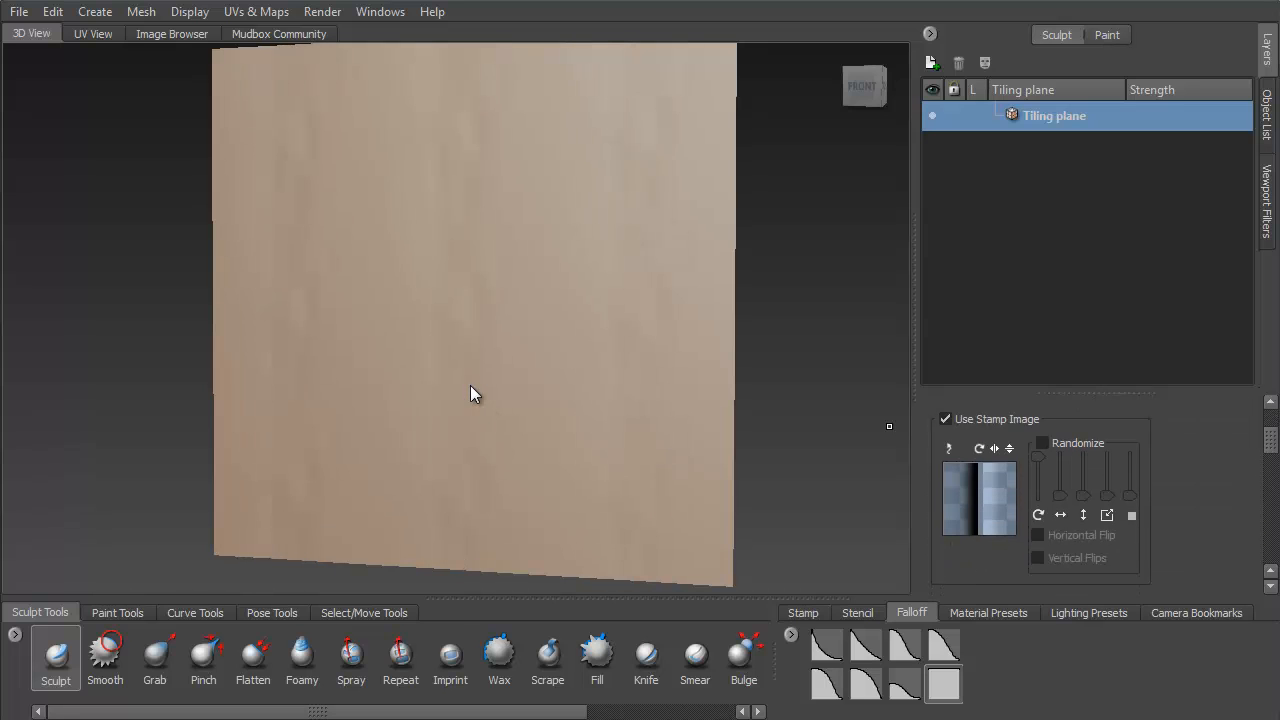
scroll(1090, 492, up, 2)
scroll(1090, 492, down, 4)
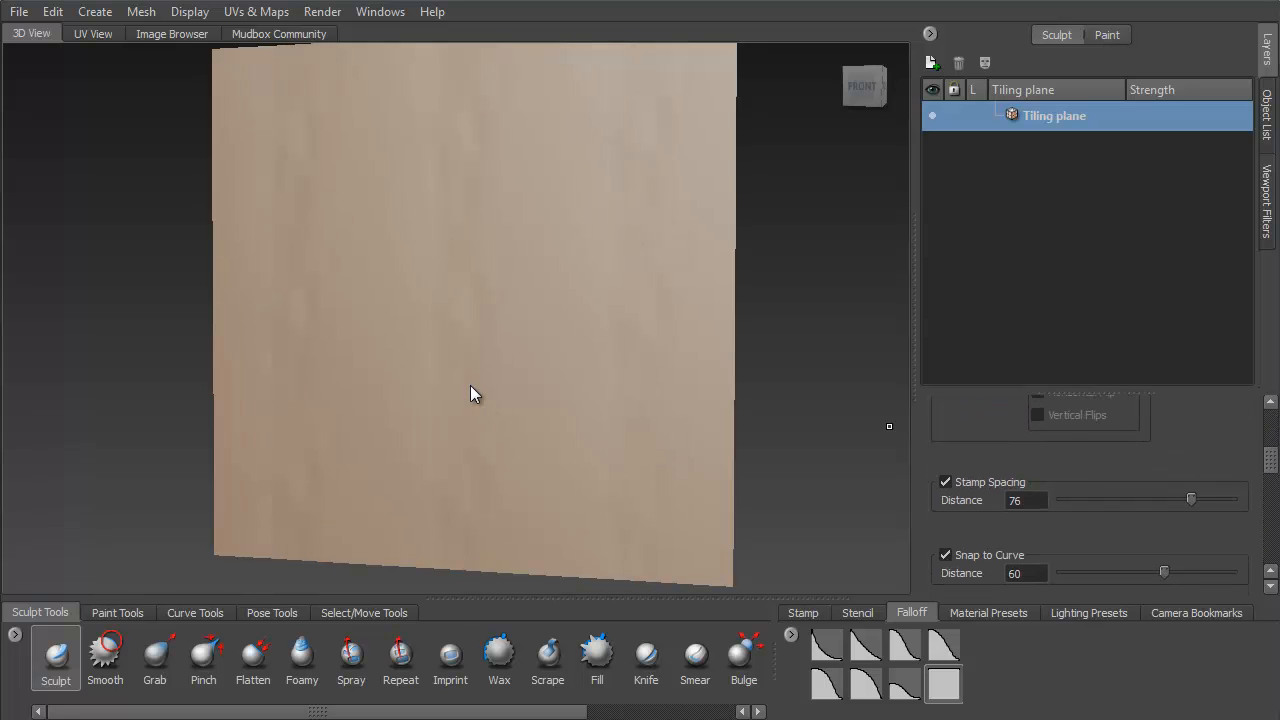
scroll(1090, 492, down, 1)
drag(1191, 456, 1071, 456)
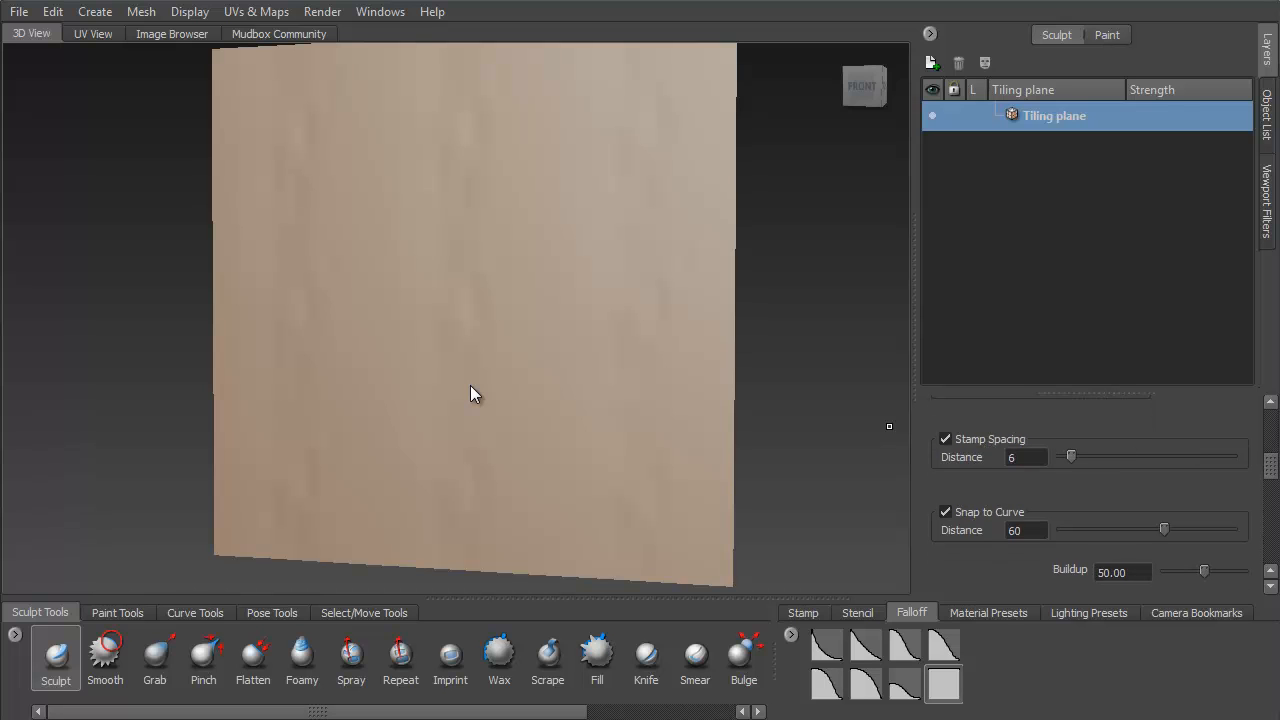
drag(505, 158, 442, 360)
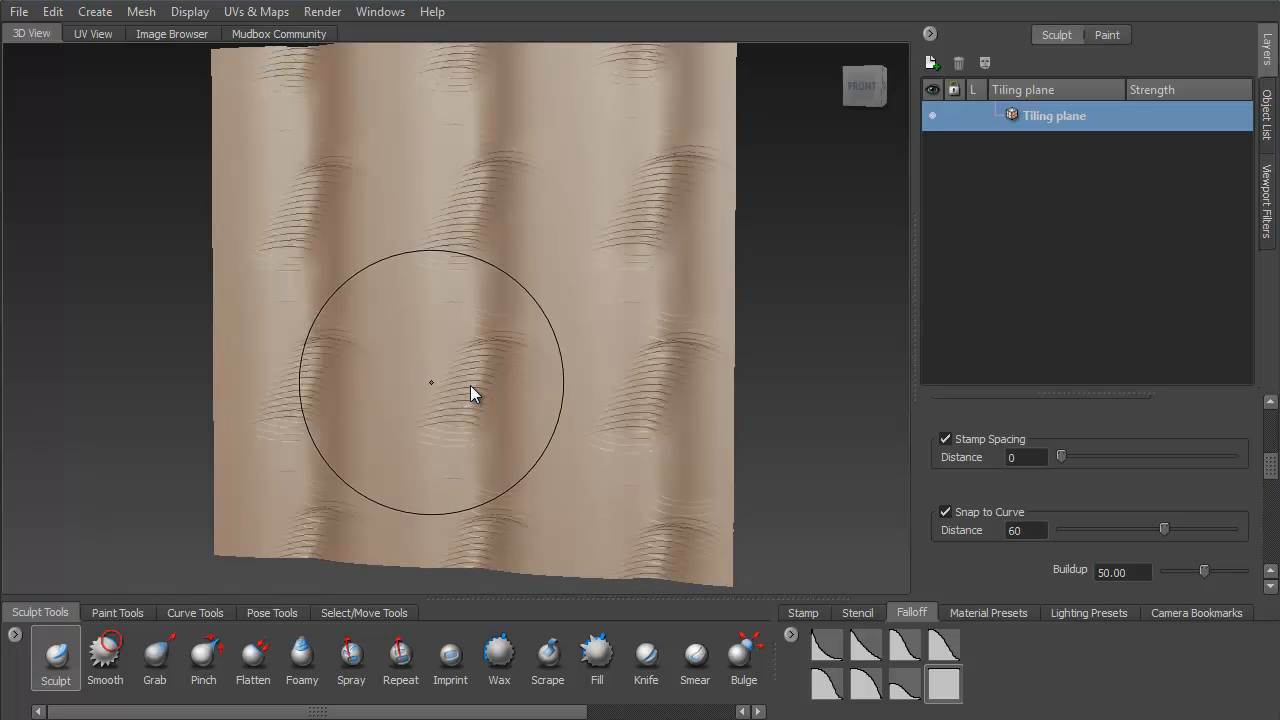
key(ctrl+z)
- Restore the low, smoothly curved falloff and sculpt long diagonal folds across the tiling plane
drag(523, 475, 560, 454)
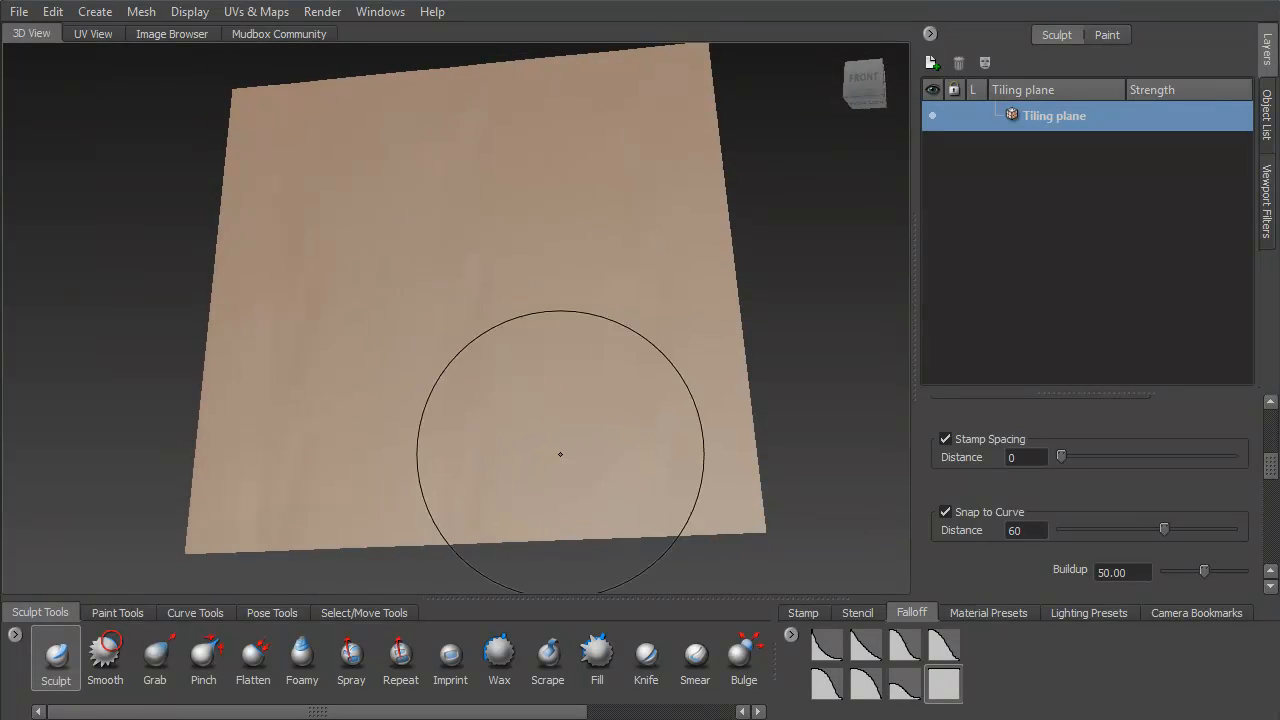
click(905, 684)
drag(483, 224, 465, 263)
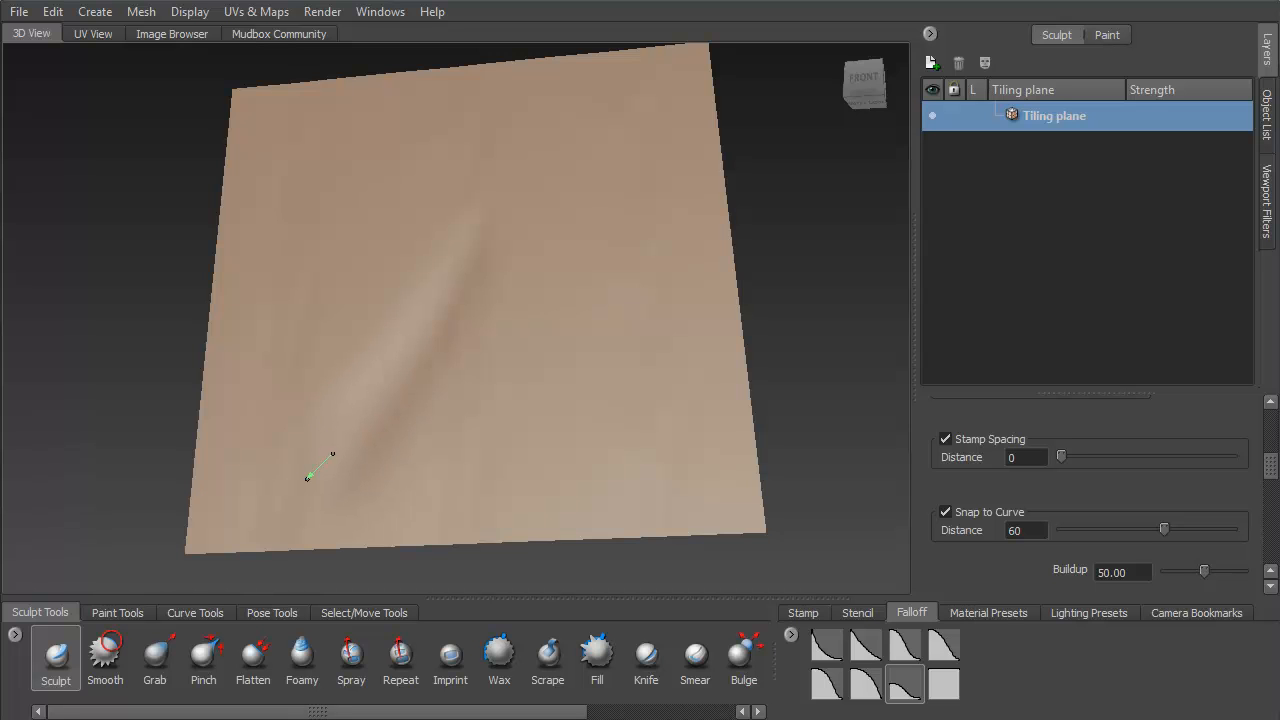
mouse_move(466, 309)
mouse_down()
mouse_move(480, 354)
mouse_move(431, 300)
mouse_move(510, 286)
mouse_up()
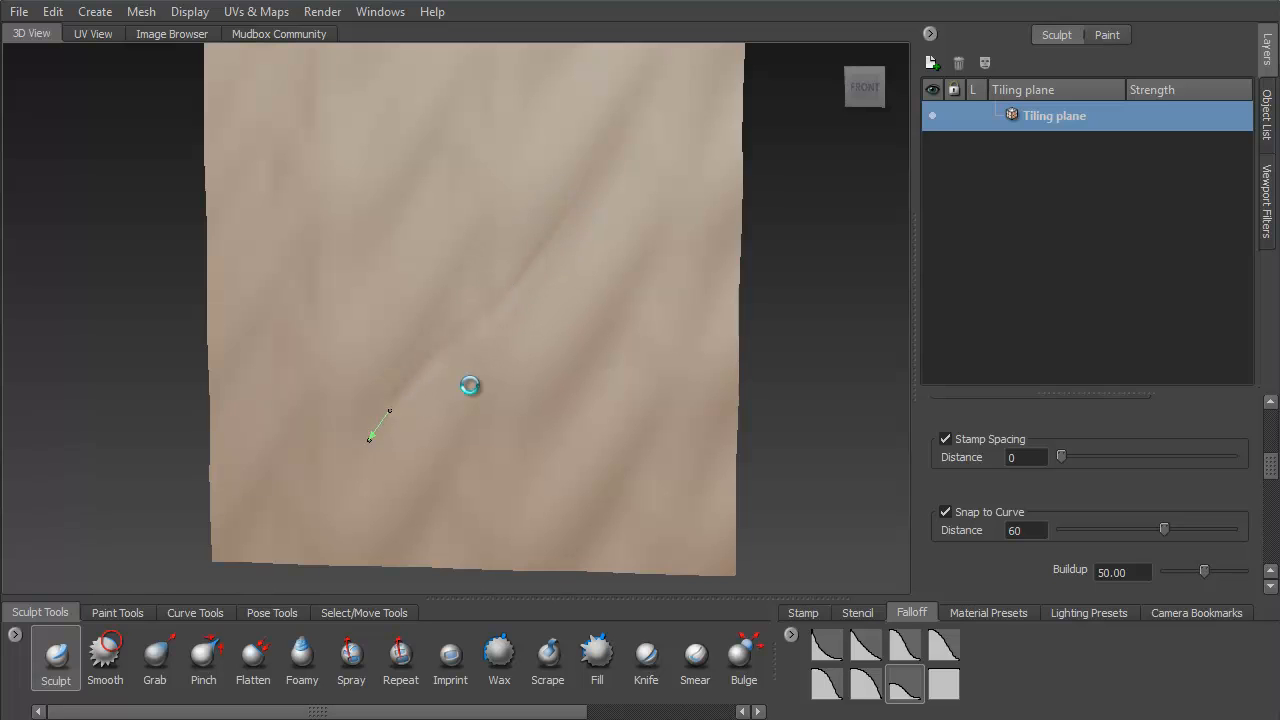
- Undo the last stroke and sculpt finer diagonal folds with a brush size of 35.68
key(ctrl+z)
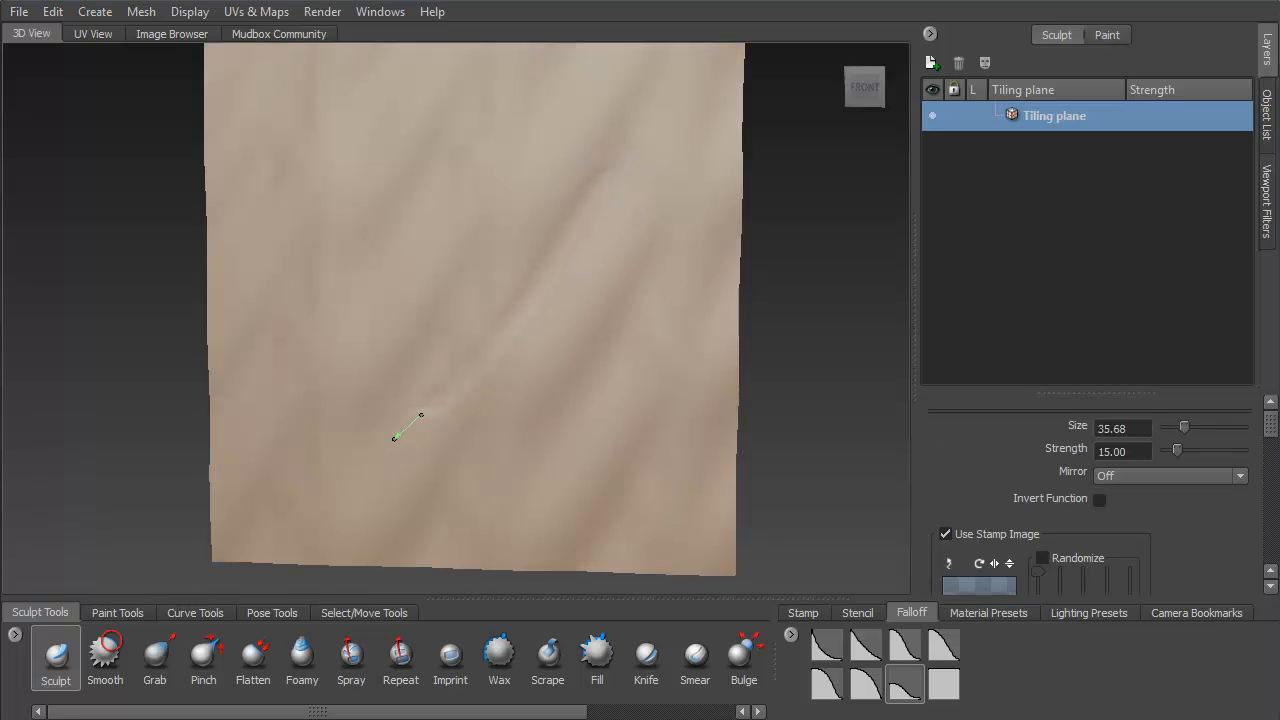
drag(394, 439, 395, 439)
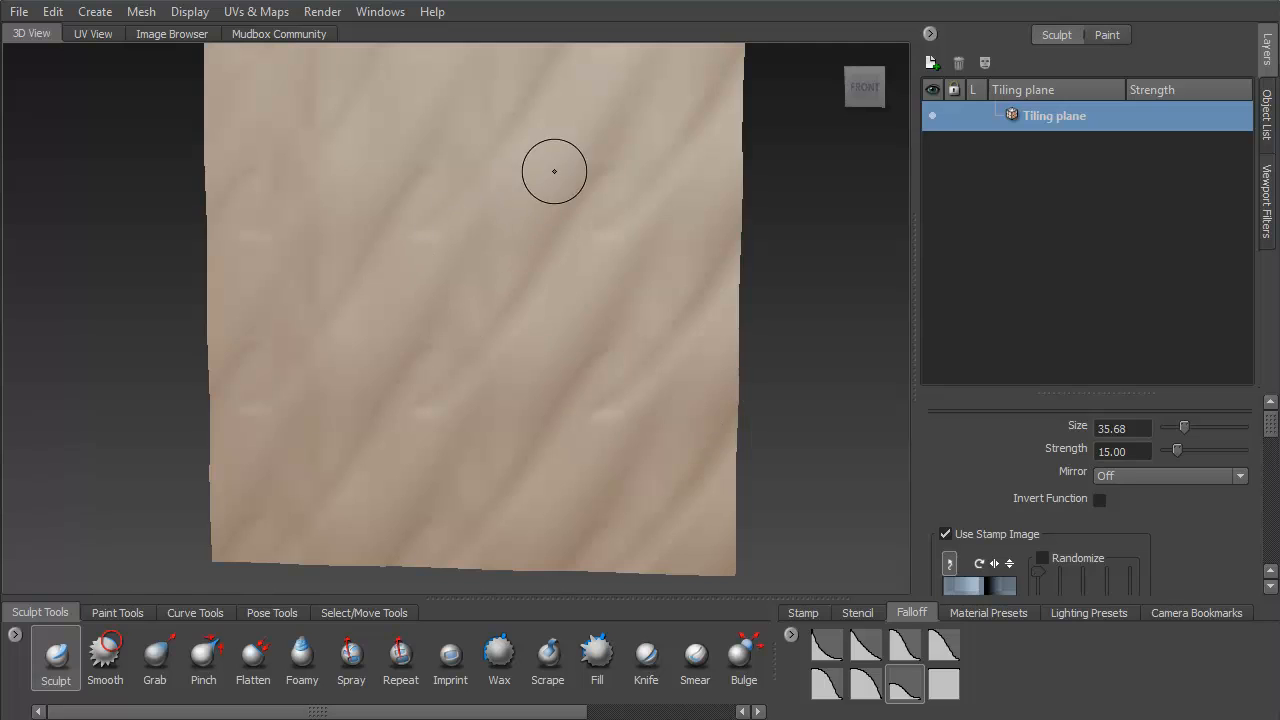
- Sculpt long, intersecting looped folds across the tiling plane with the 35.68 brush
drag(473, 266, 403, 322)
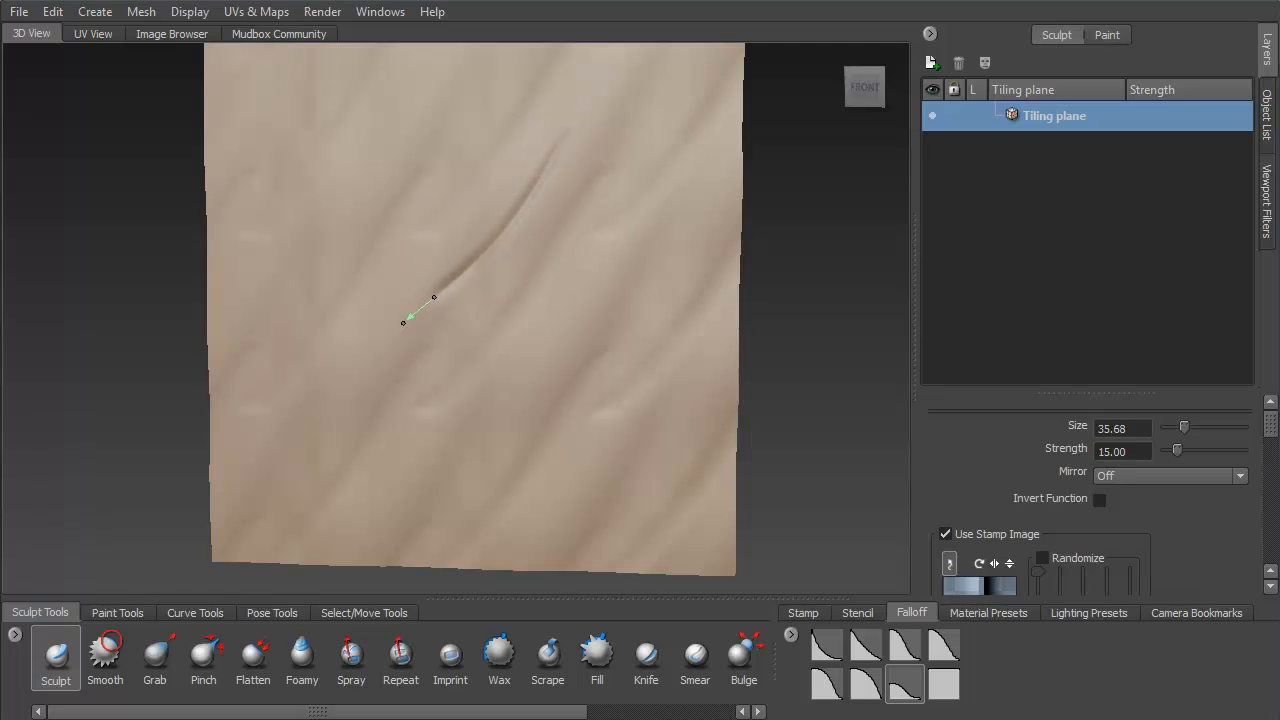
mouse_move(424, 456)
mouse_down()
mouse_move(474, 459)
mouse_move(517, 430)
mouse_up()
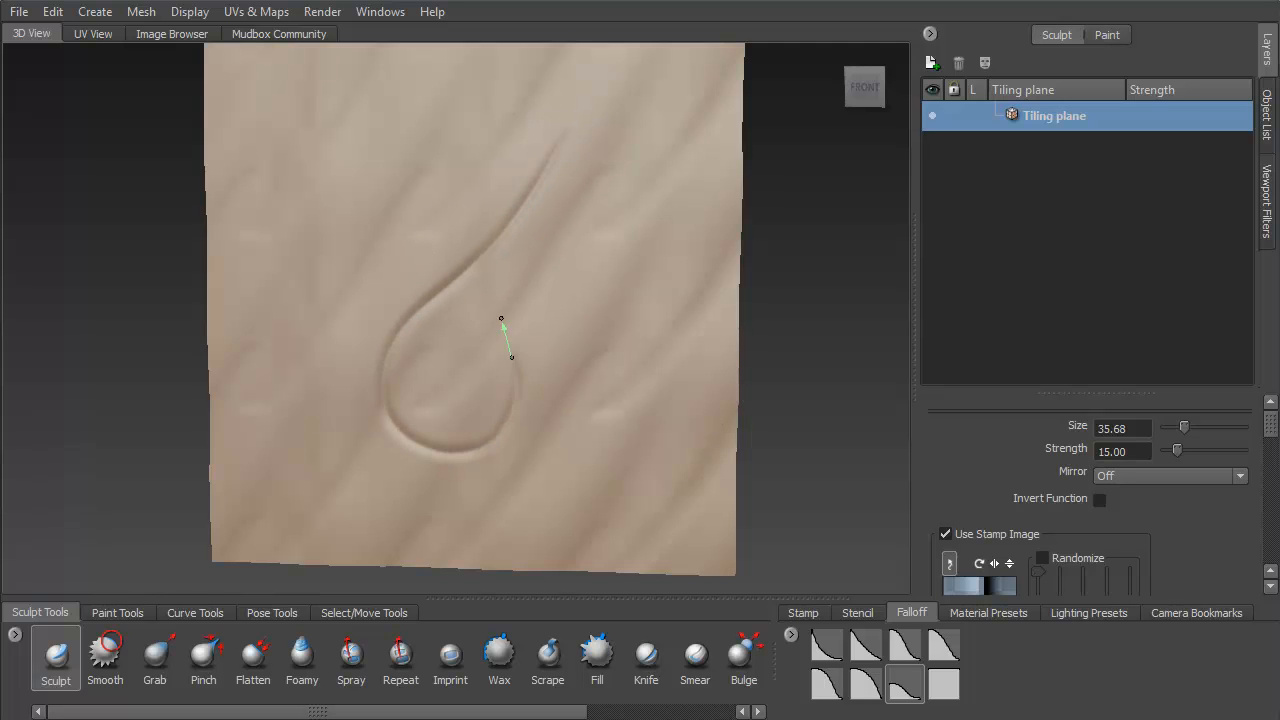
mouse_move(588, 253)
mouse_down()
mouse_move(638, 313)
mouse_move(602, 376)
mouse_move(540, 426)
mouse_move(534, 500)
mouse_move(592, 522)
mouse_move(638, 455)
mouse_up()
drag(489, 401, 507, 365)
drag(435, 257, 435, 534)
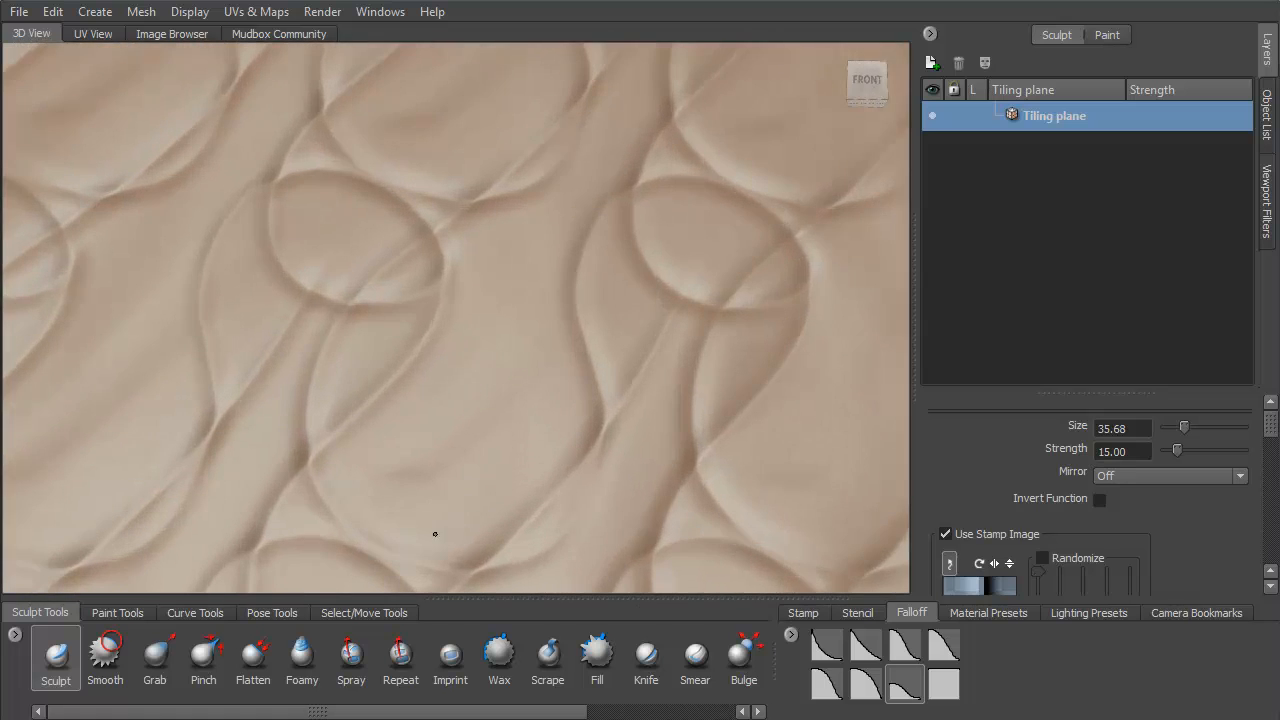
mouse_move(394, 374)
mouse_down()
mouse_move(366, 403)
mouse_move(386, 403)
mouse_up()
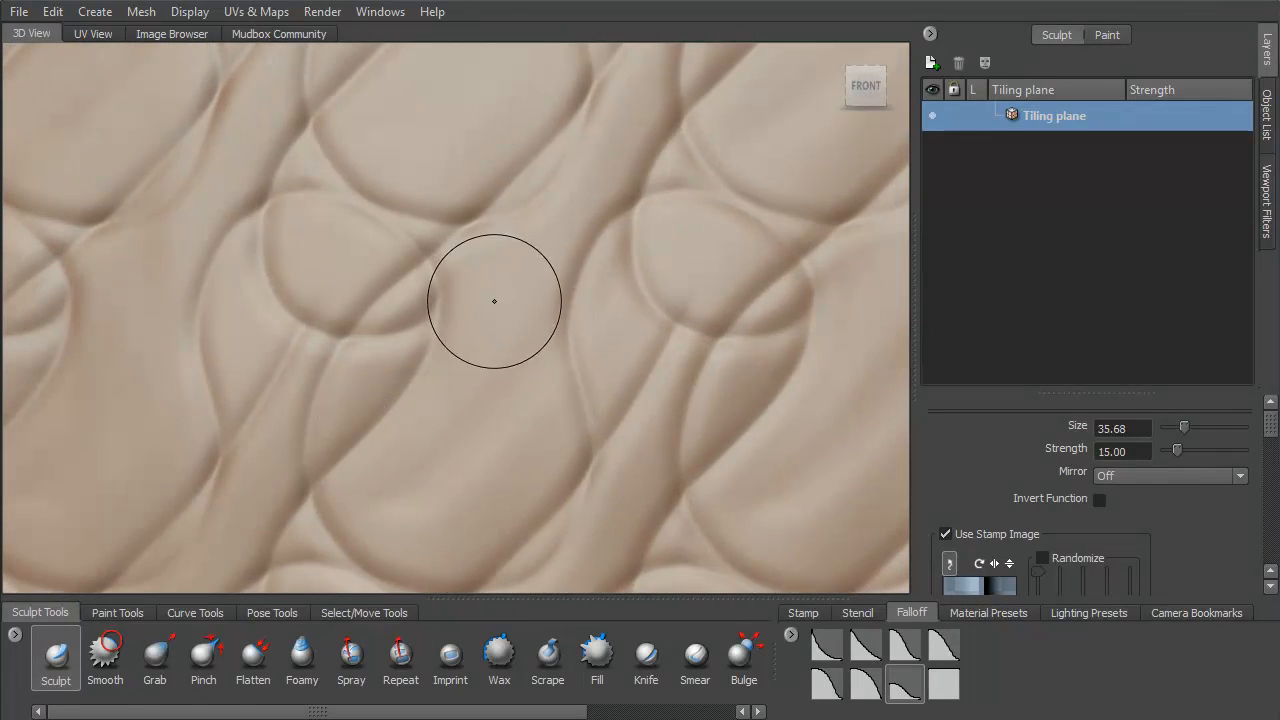
- Increase the brush size to 51.70 and sculpt broad curved folds that form a teardrop-shaped loop
drag(488, 315, 487, 284)
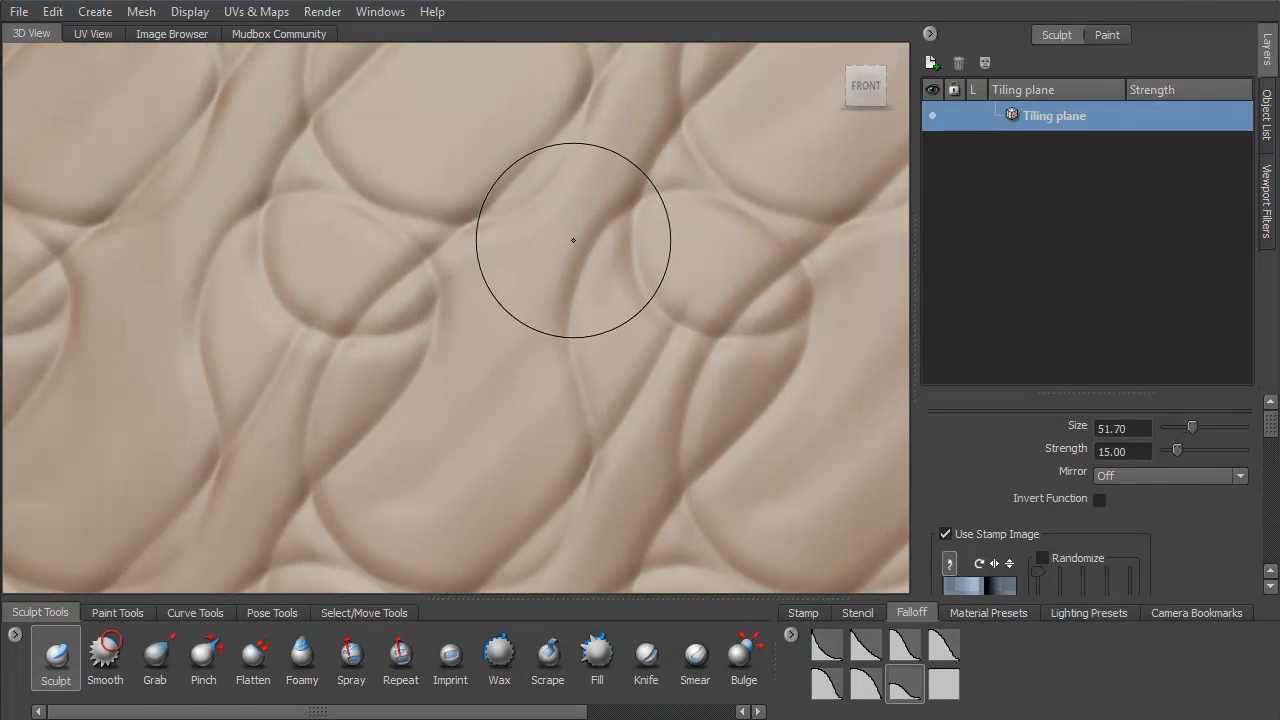
mouse_move(615, 92)
mouse_down()
mouse_move(615, 124)
mouse_move(584, 183)
mouse_move(467, 265)
mouse_up()
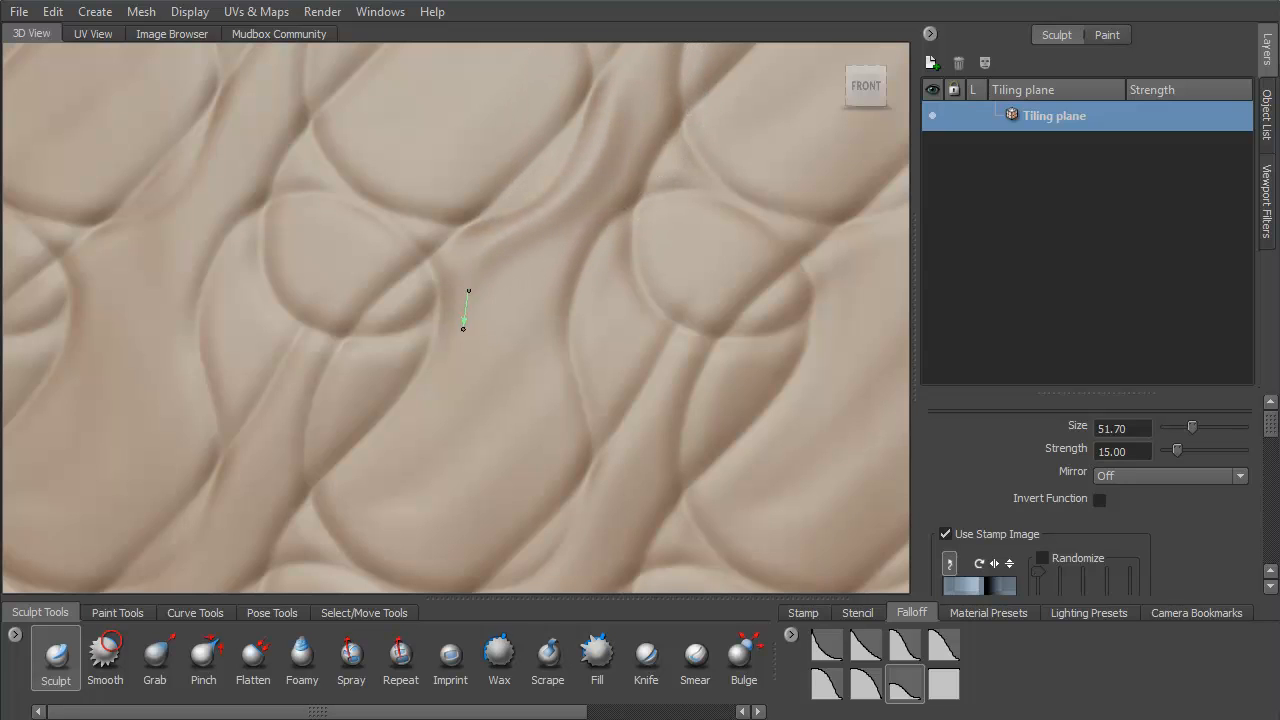
mouse_move(430, 399)
mouse_down()
mouse_move(346, 483)
mouse_move(355, 522)
mouse_move(394, 550)
mouse_move(454, 551)
mouse_move(504, 530)
mouse_move(539, 482)
mouse_move(549, 449)
mouse_move(536, 300)
mouse_move(654, 123)
mouse_up()
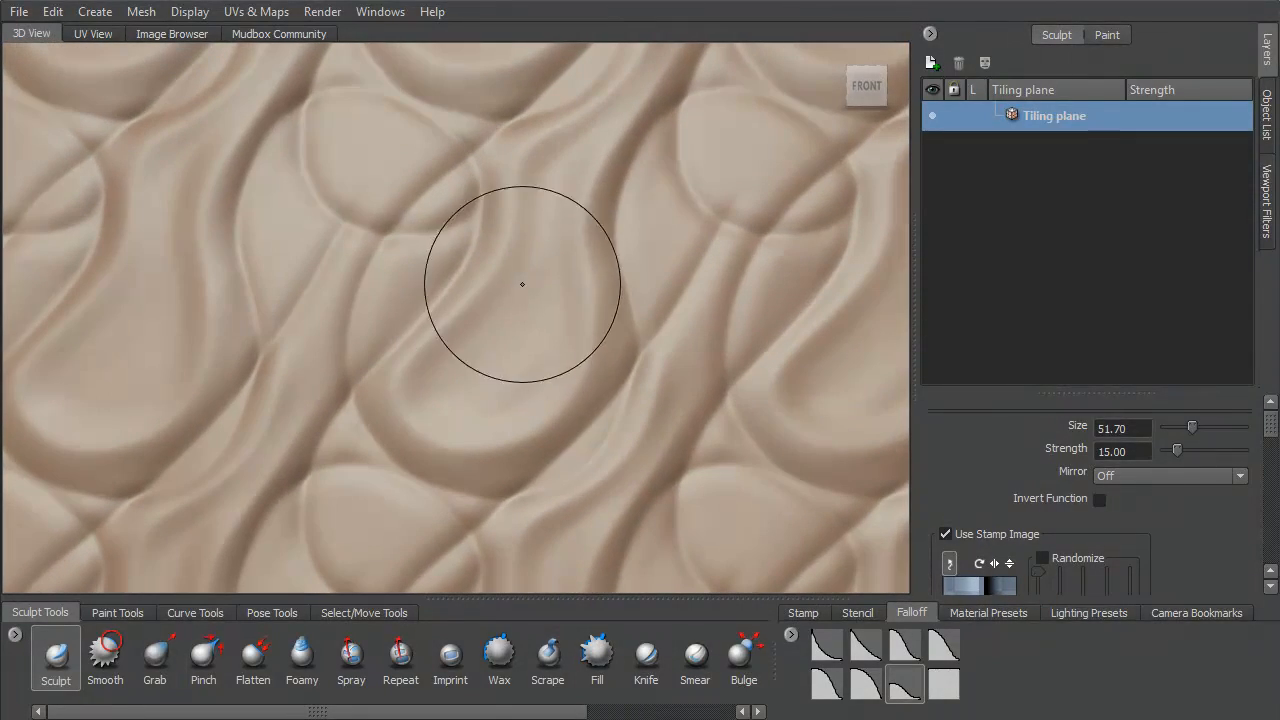
mouse_move(533, 204)
mouse_down()
mouse_move(535, 243)
mouse_move(466, 337)
mouse_move(397, 387)
mouse_up()
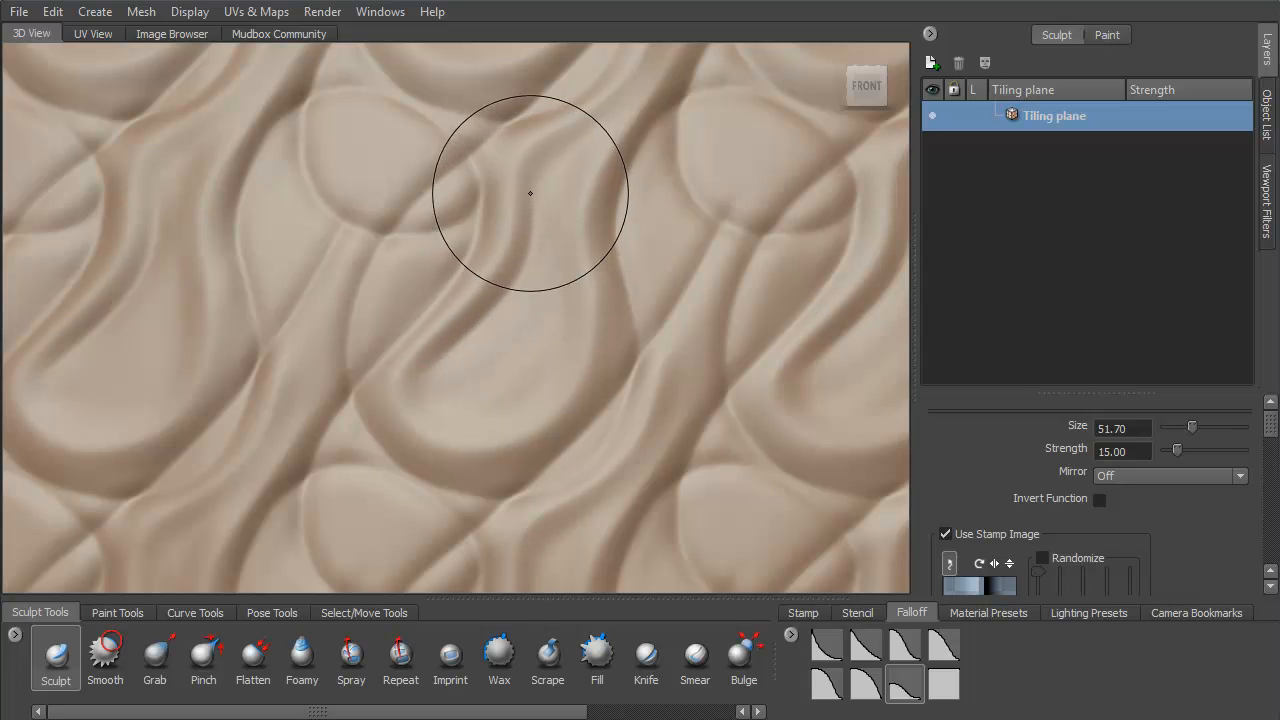
mouse_move(533, 204)
mouse_down()
mouse_move(517, 287)
mouse_move(388, 401)
mouse_move(529, 187)
mouse_move(528, 266)
mouse_move(504, 310)
mouse_move(381, 420)
mouse_up()
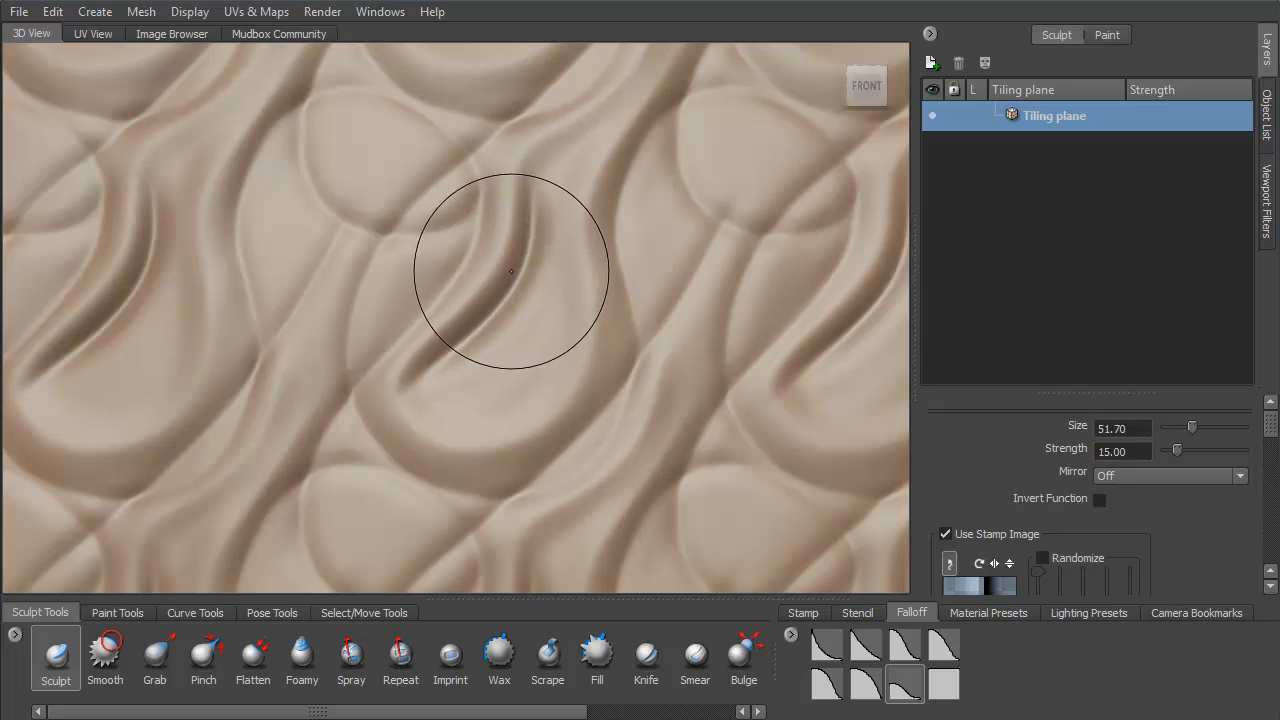
- Reduce the brush size to 24.52 and sculpt narrow creases along the inner edge of the teardrop loop
key(b)
mouse_move(515, 267)
mouse_down()
mouse_move(536, 203)
mouse_move(532, 240)
mouse_up()
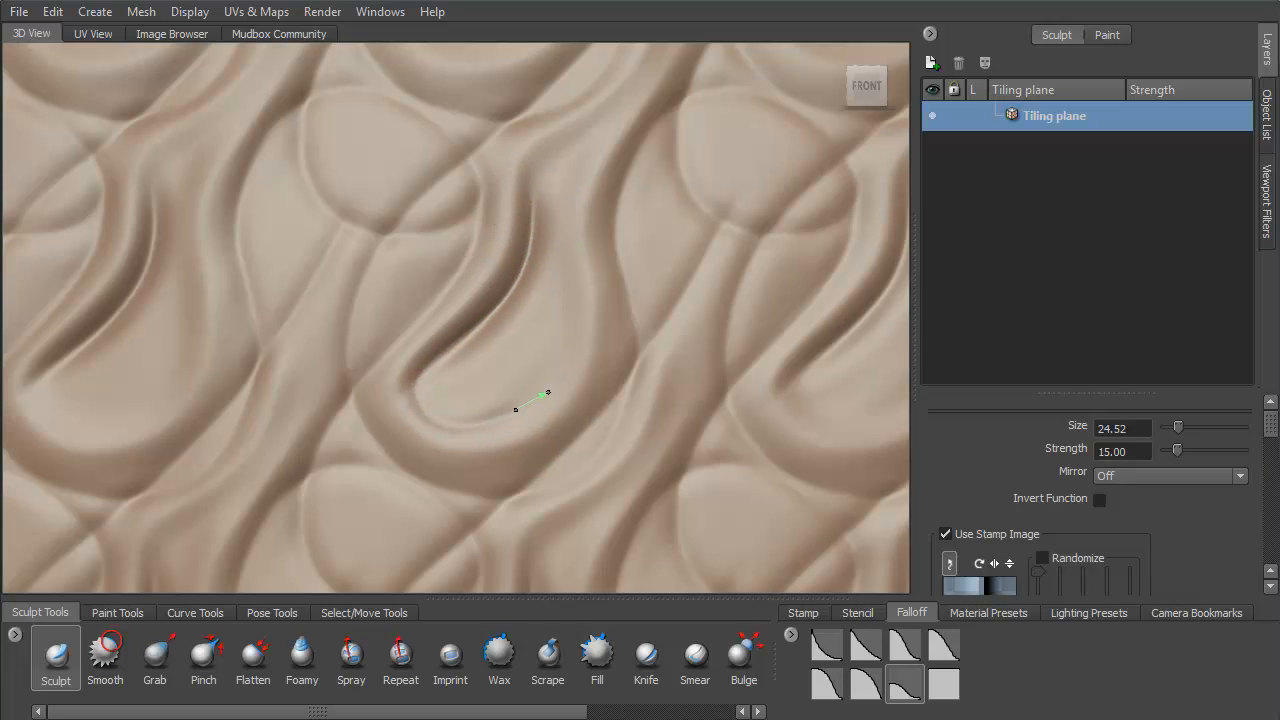
drag(559, 321, 568, 231)
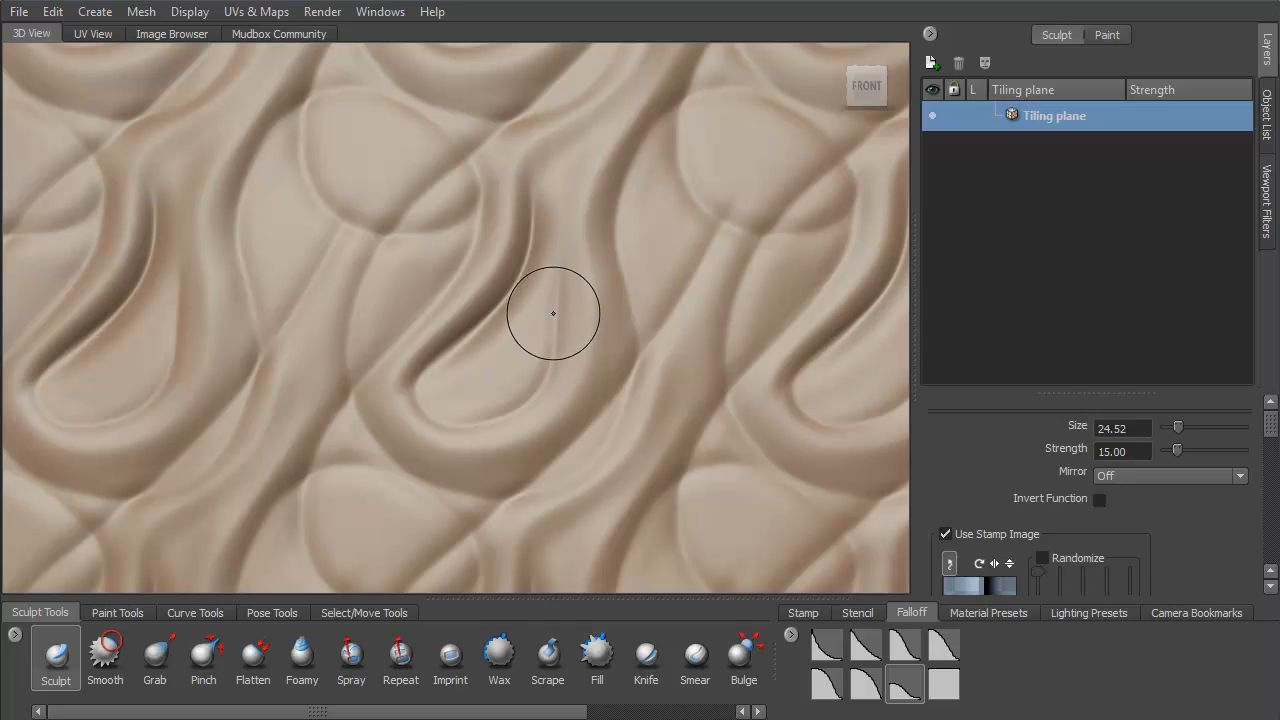
drag(551, 286, 549, 321)
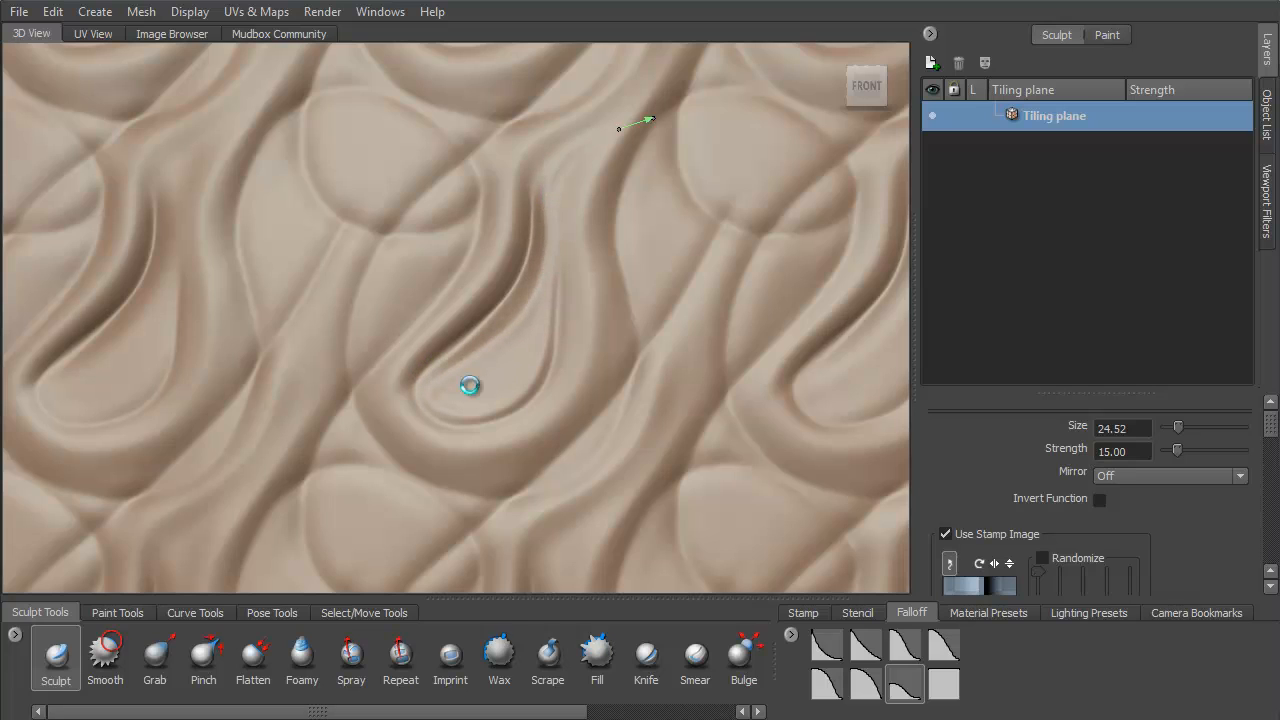
- Set the brush size to 45.89 and sculpt overlapping diagonal folds running down from the upper end of the teardrop loop
mouse_move(559, 381)
mouse_down()
mouse_move(463, 344)
mouse_move(552, 377)
mouse_move(468, 291)
mouse_move(486, 230)
mouse_up()
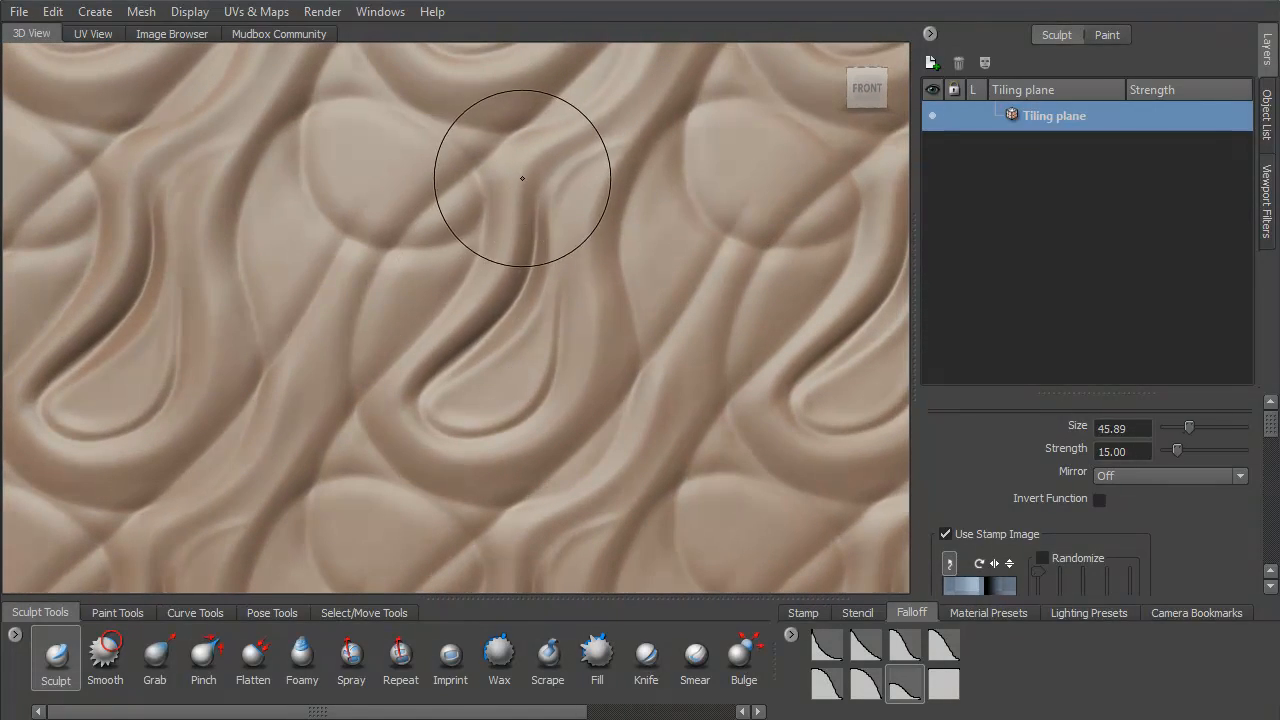
mouse_move(542, 149)
mouse_down()
mouse_move(442, 257)
mouse_move(324, 336)
mouse_move(530, 160)
mouse_move(435, 283)
mouse_move(413, 296)
mouse_move(534, 159)
mouse_move(441, 268)
mouse_up()
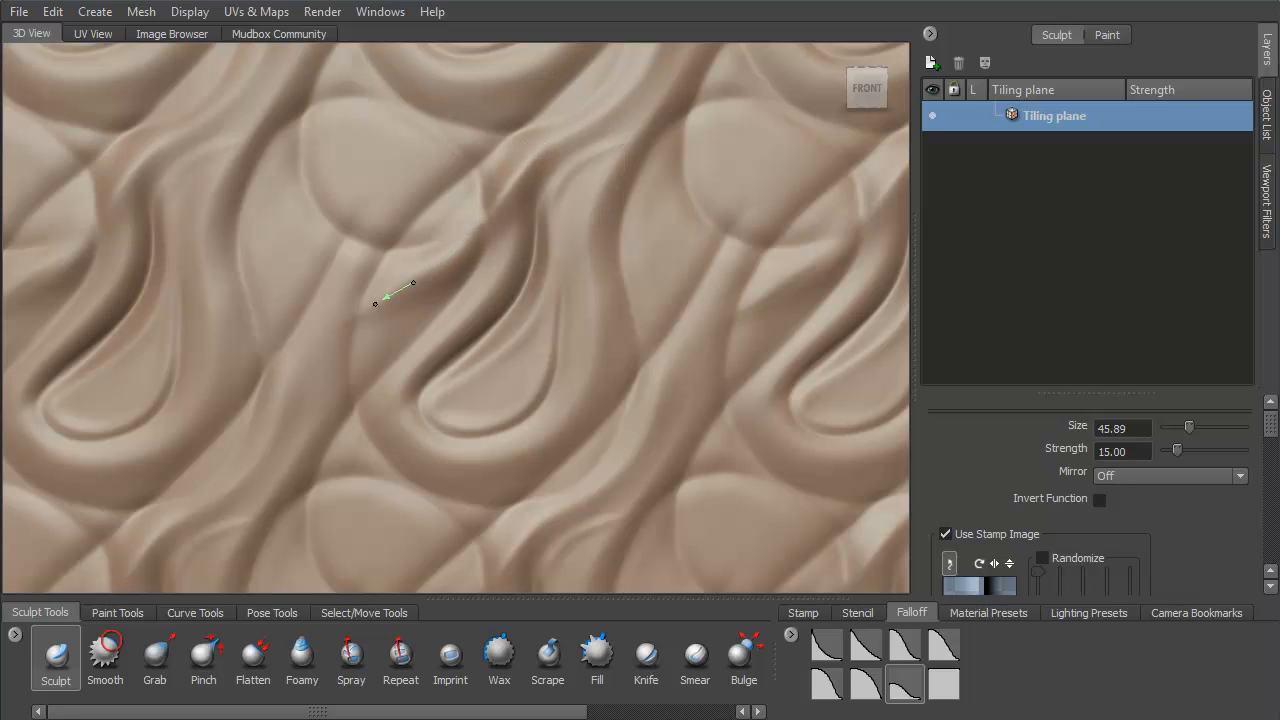
drag(375, 303, 375, 303)
drag(537, 143, 448, 250)
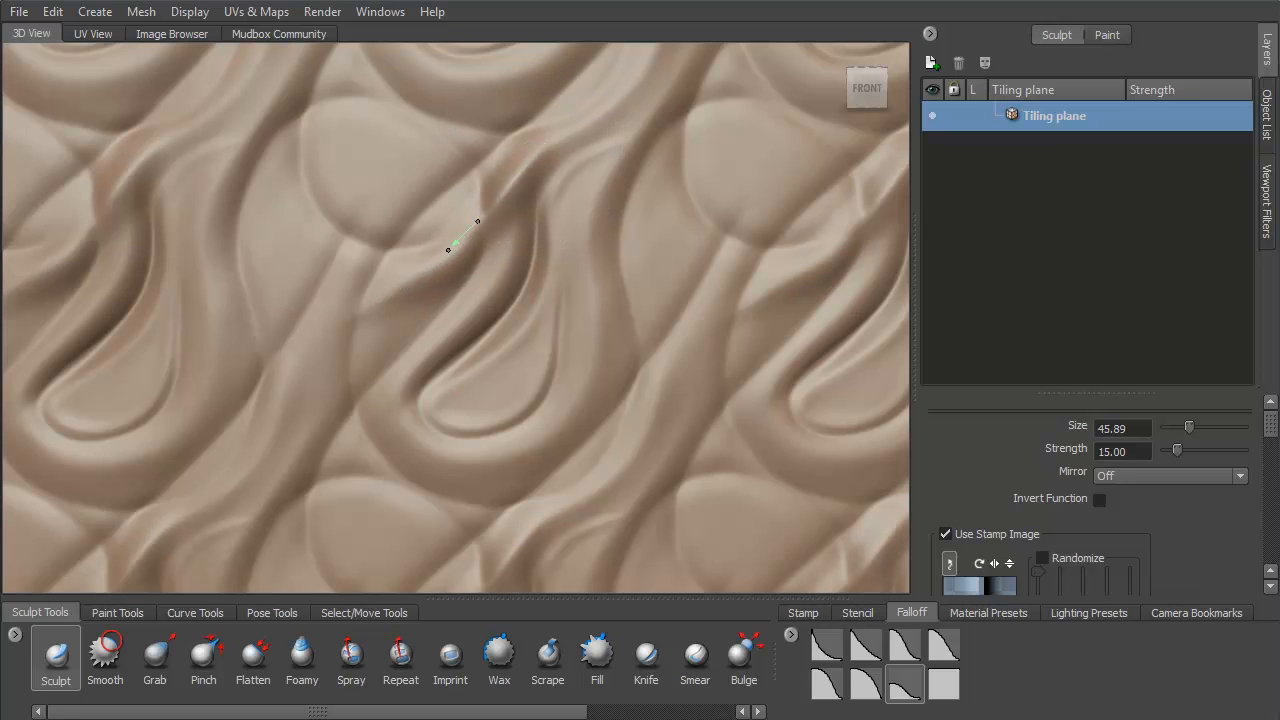
drag(387, 294, 264, 364)
mouse_move(500, 229)
mouse_down()
mouse_move(447, 293)
mouse_move(297, 350)
mouse_up()
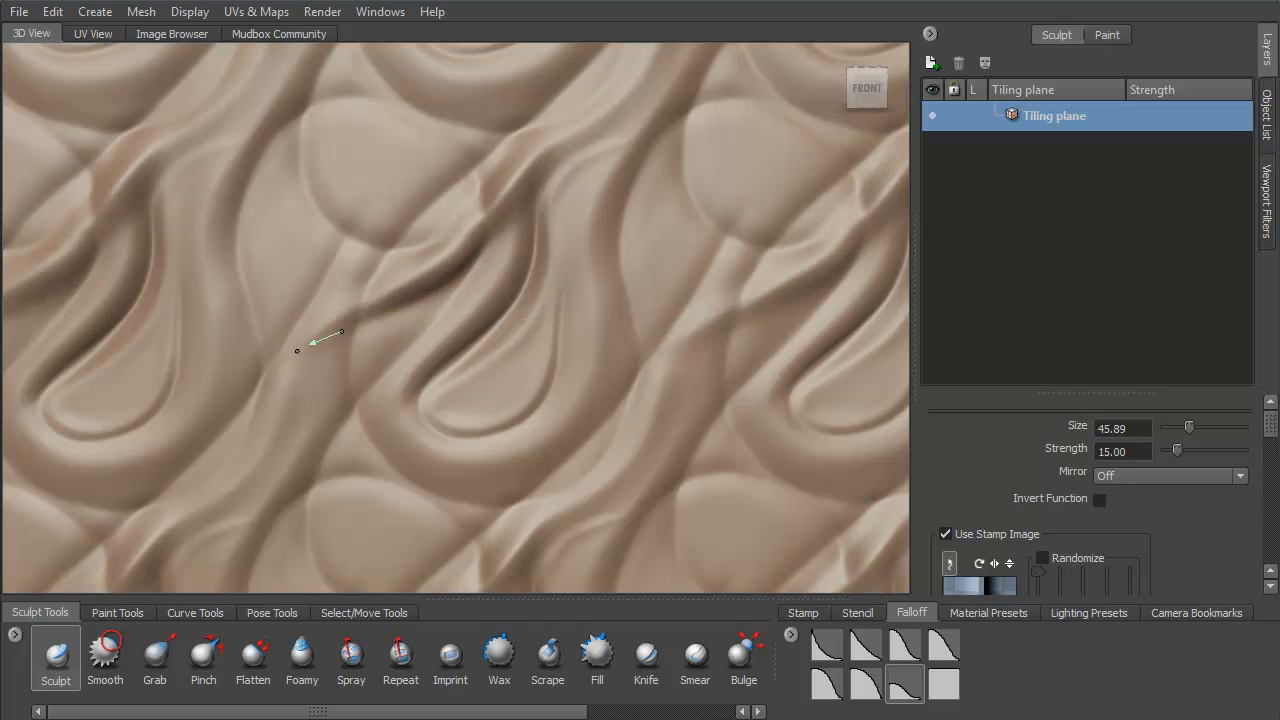
mouse_move(514, 129)
mouse_down()
mouse_move(387, 284)
mouse_move(291, 319)
mouse_move(546, 131)
mouse_move(405, 268)
mouse_move(323, 316)
mouse_up()
drag(549, 146, 320, 333)
drag(526, 166, 402, 304)
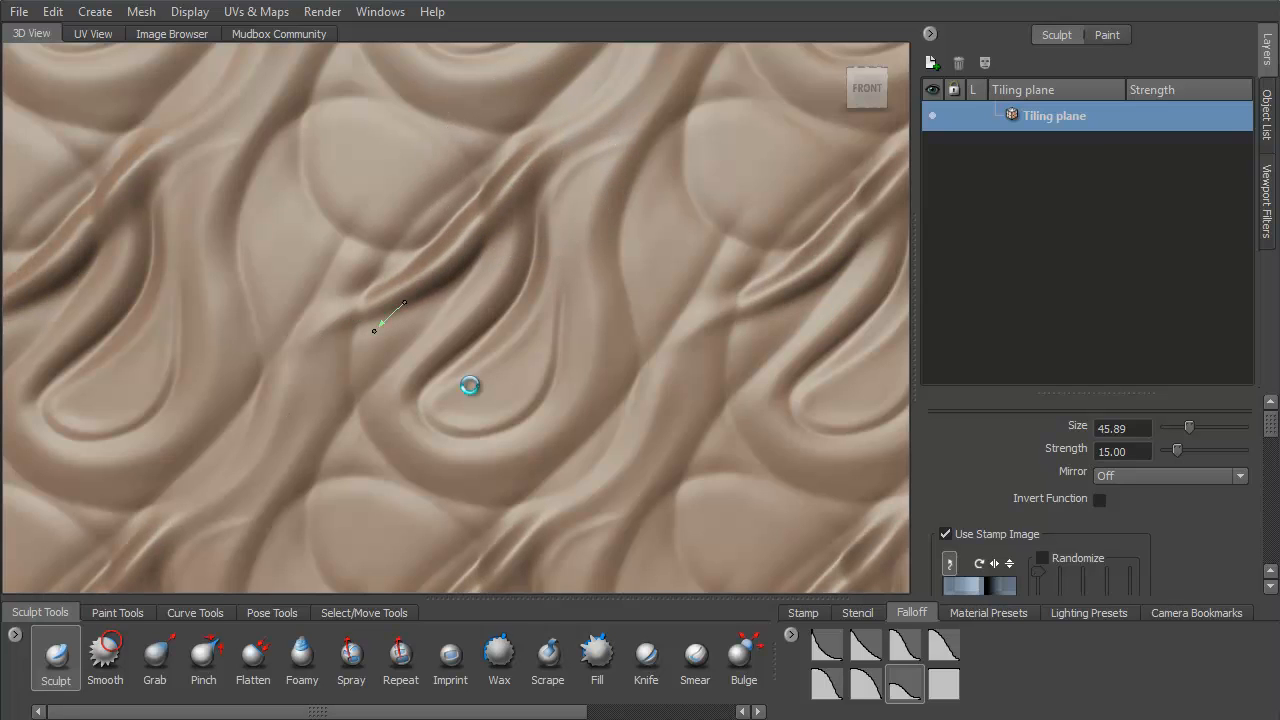
drag(520, 178, 515, 227)
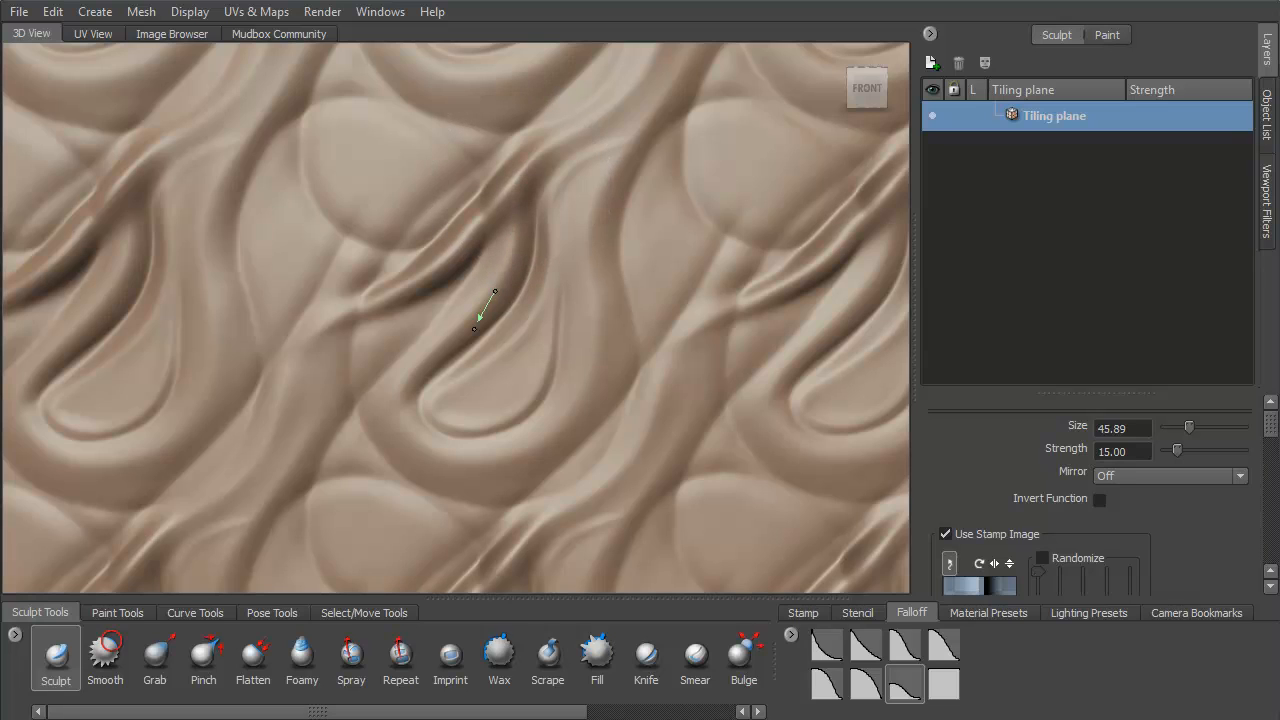
- Try the Wax tool on the teardrop folds, undo it, and try again below the loop with a brush size of 21.69
click(499, 656)
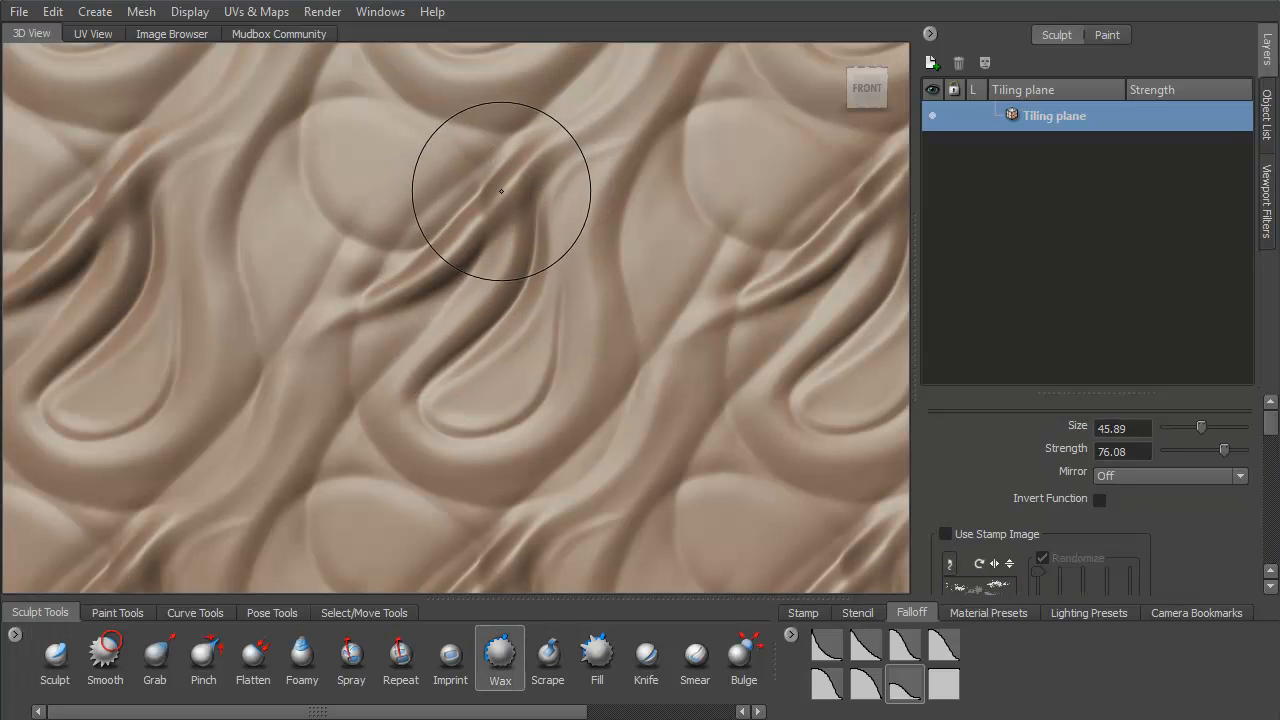
mouse_move(502, 190)
mouse_down()
mouse_move(444, 262)
mouse_move(509, 194)
mouse_move(515, 255)
mouse_move(460, 330)
mouse_move(515, 224)
mouse_move(501, 192)
mouse_up()
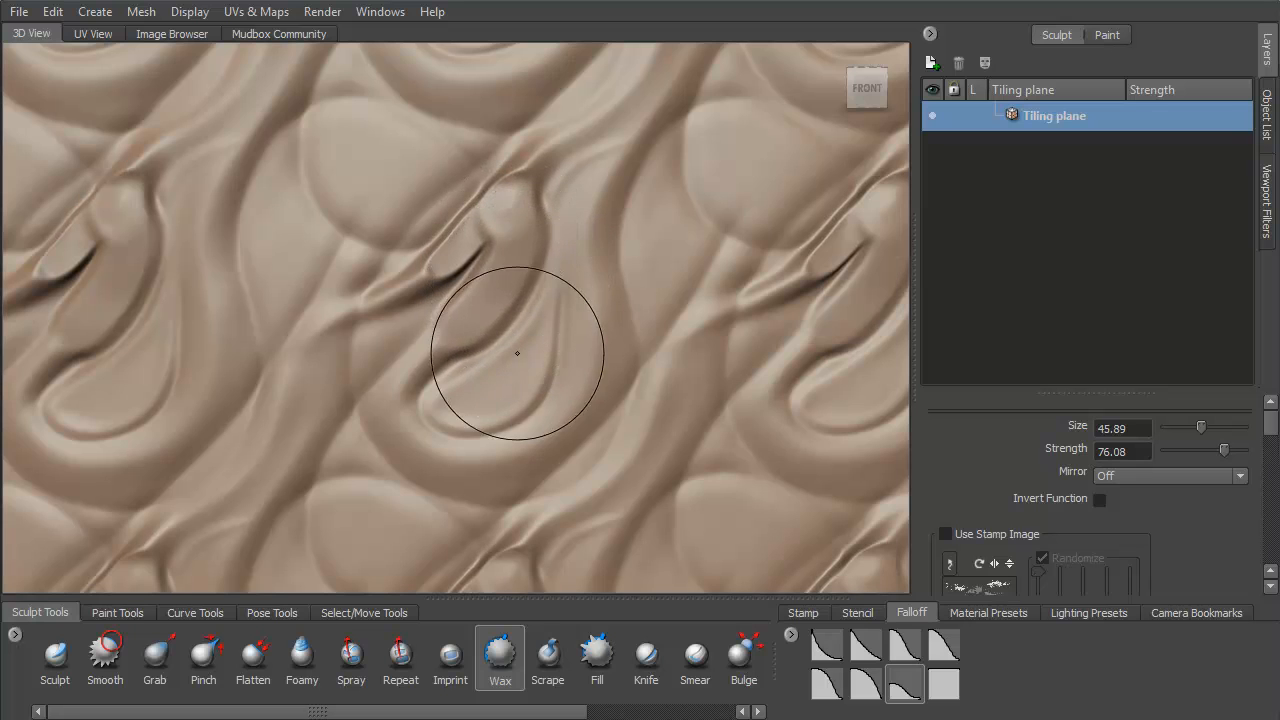
mouse_move(517, 353)
mouse_down()
mouse_move(466, 304)
mouse_move(514, 311)
mouse_up()
key(ctrl+z)
drag(464, 344, 443, 349)
key(b)
drag(488, 423, 438, 436)
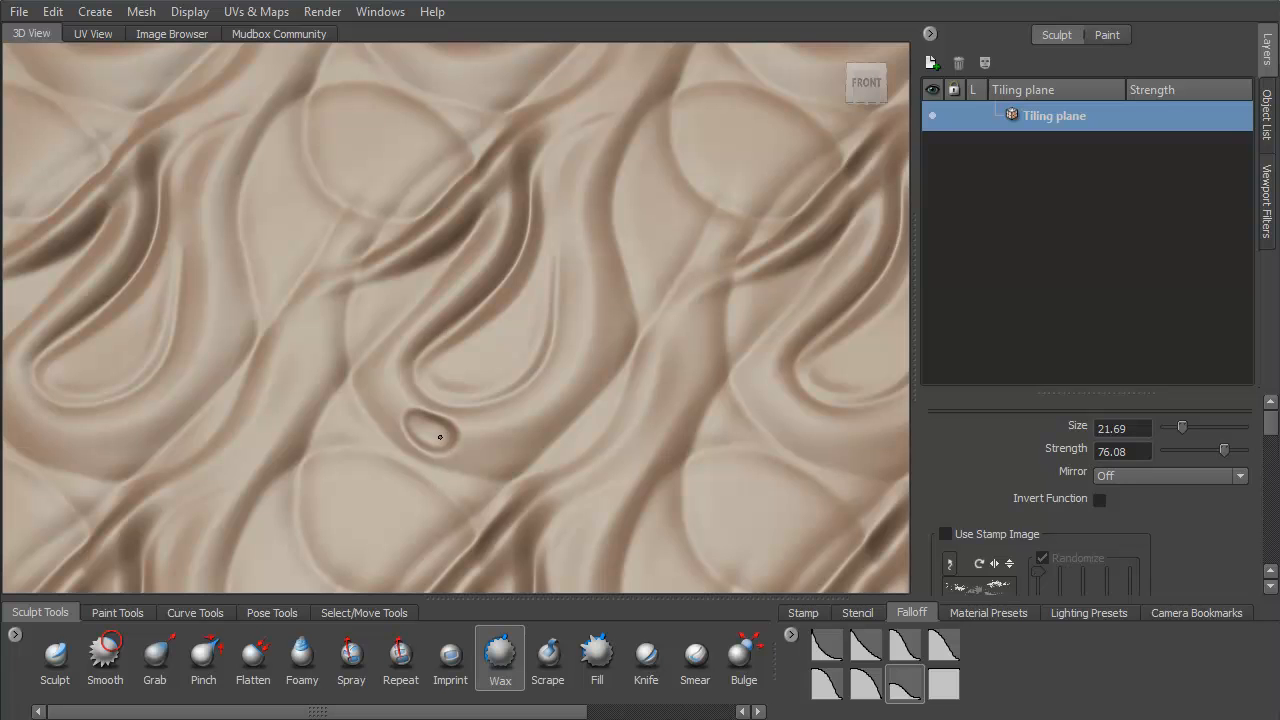
- Return to the Sculpt tool and sculpt fine creases around the teardrop loop with the 21.69 brush, keeping the stamp spacing distance at 0
key(1)
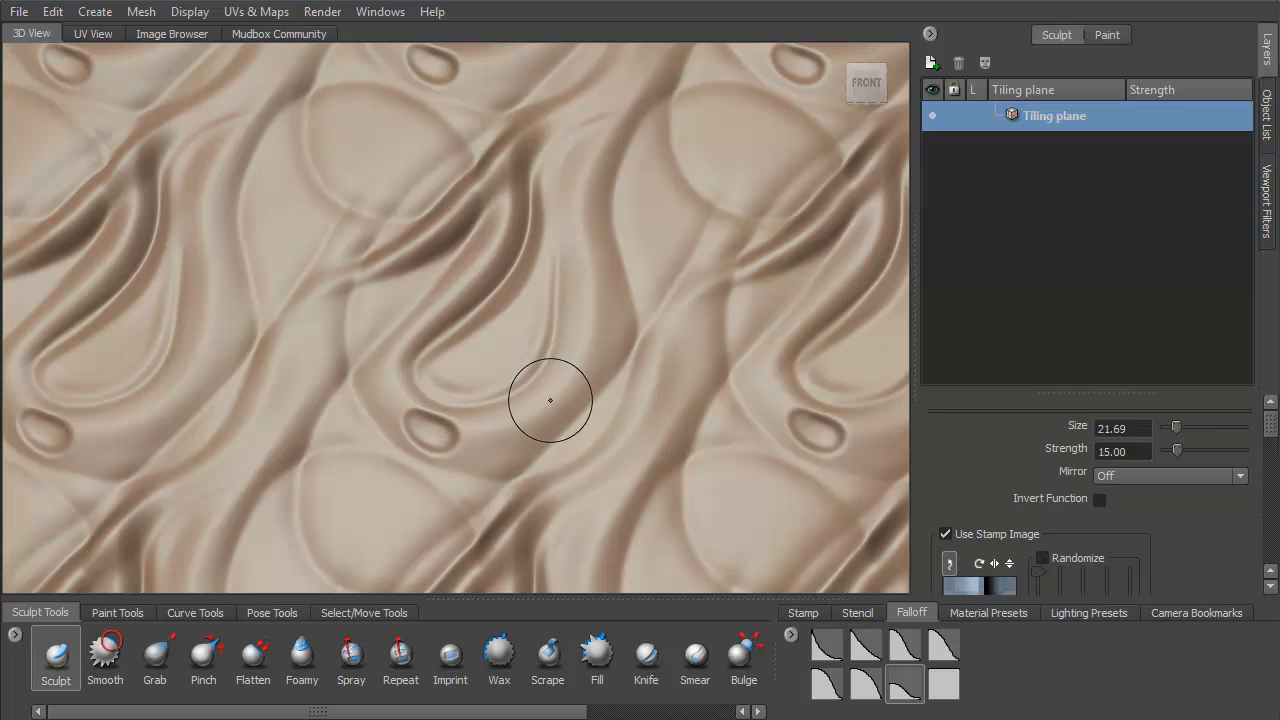
mouse_move(575, 350)
mouse_down()
mouse_move(543, 280)
mouse_move(586, 343)
mouse_up()
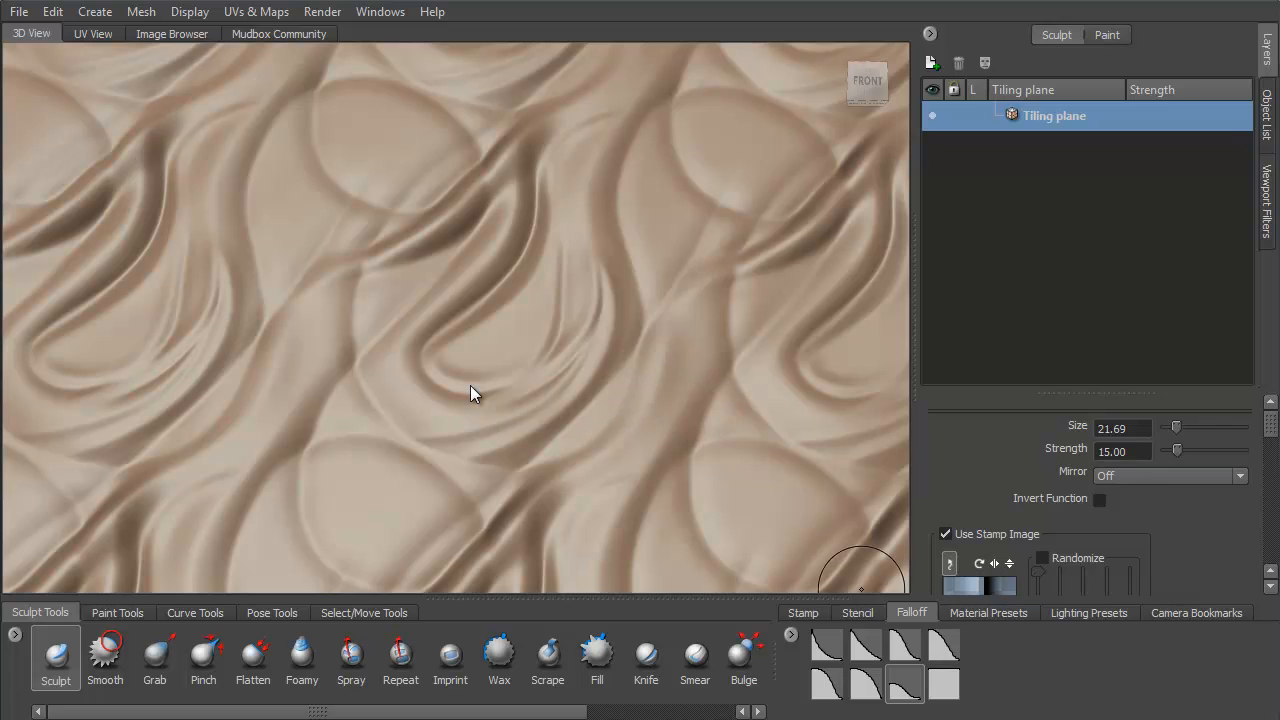
drag(1271, 425, 1271, 450)
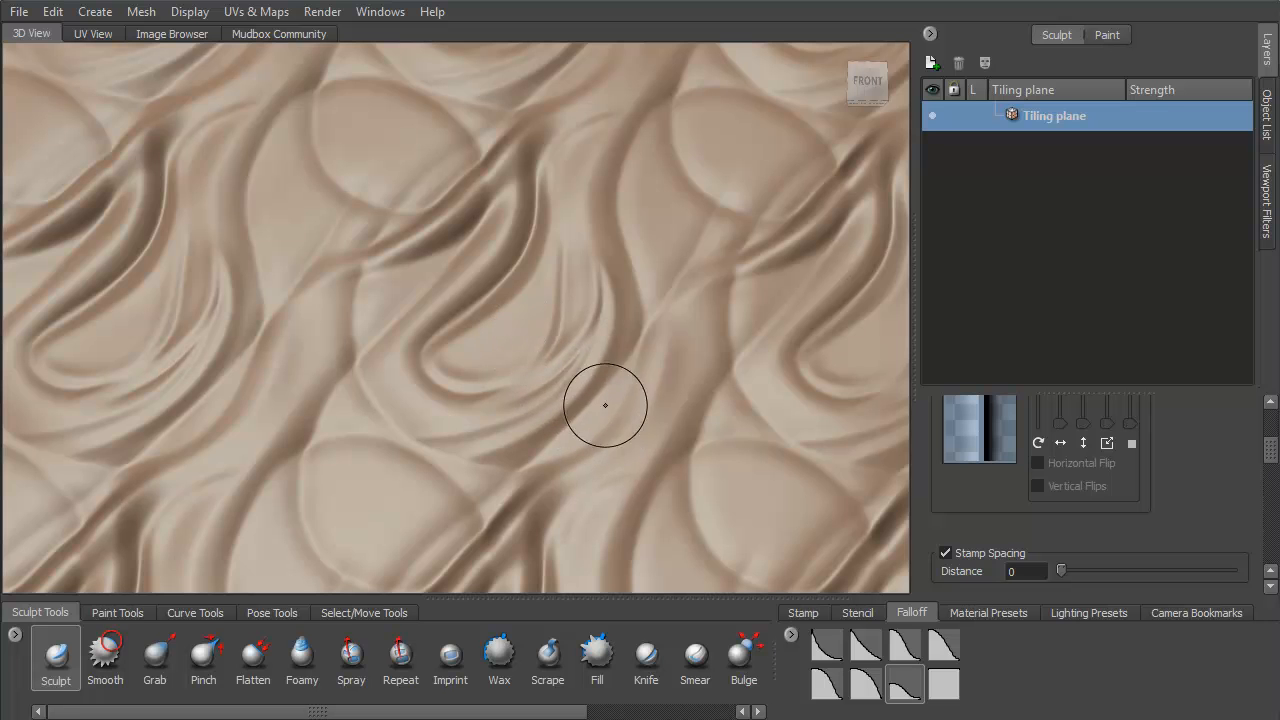
mouse_move(606, 406)
alt+mouse_down()
mouse_move(568, 431)
mouse_move(615, 422)
alt+mouse_up()
mouse_move(454, 480)
alt+mouse_down()
mouse_move(445, 285)
mouse_move(491, 349)
mouse_move(491, 337)
mouse_move(489, 351)
mouse_move(454, 361)
alt+mouse_up()
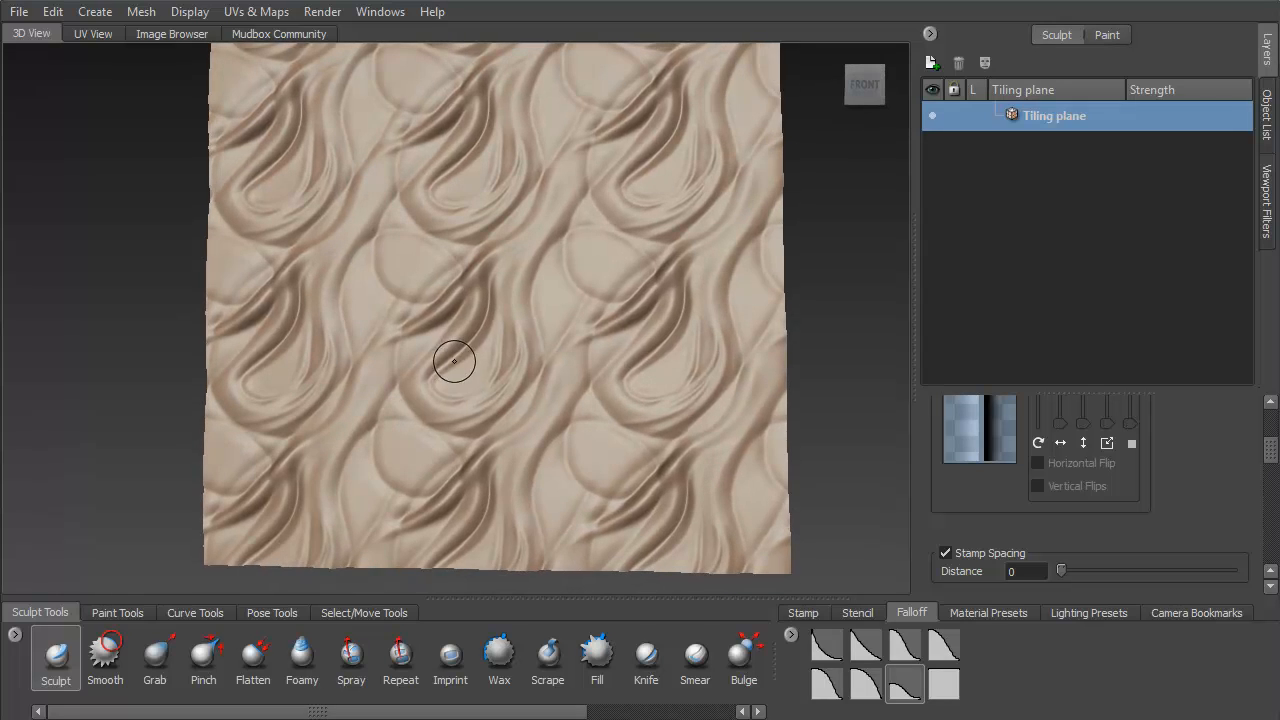
- Replace the tiling plane scene with the folded cloth model held by three straps
key(alt+f)
key(Return)
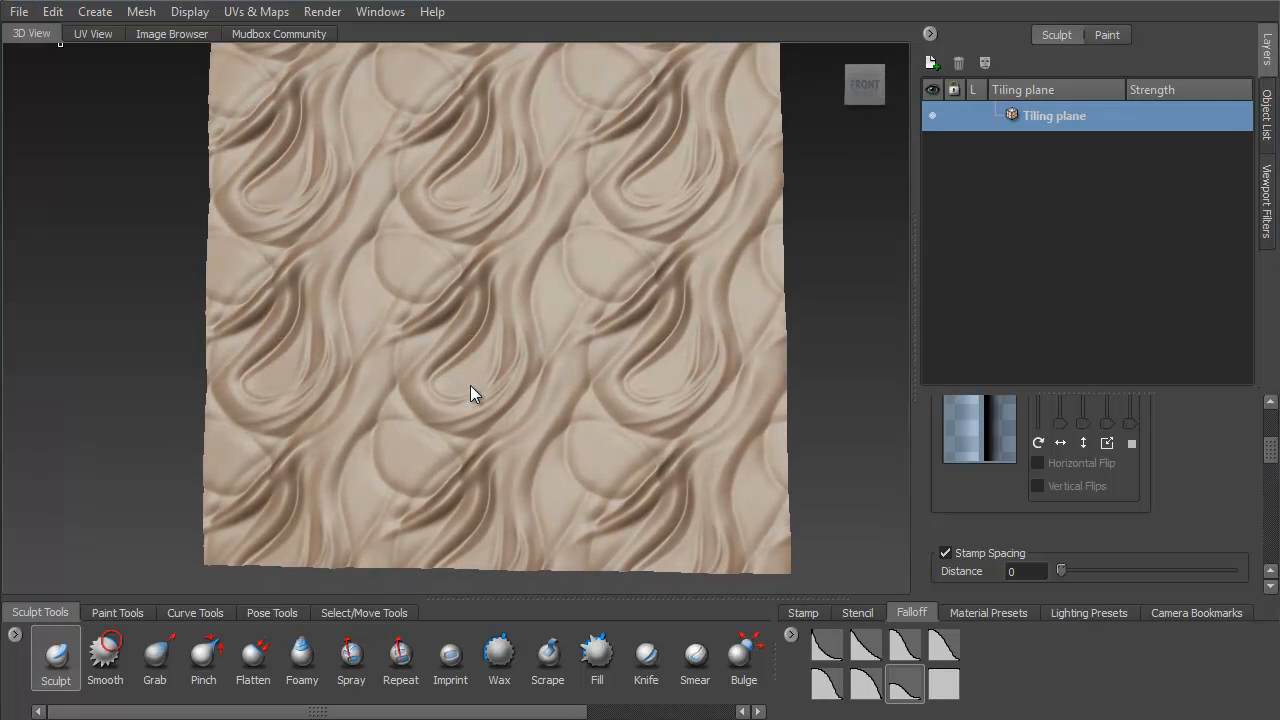
key(Escape)
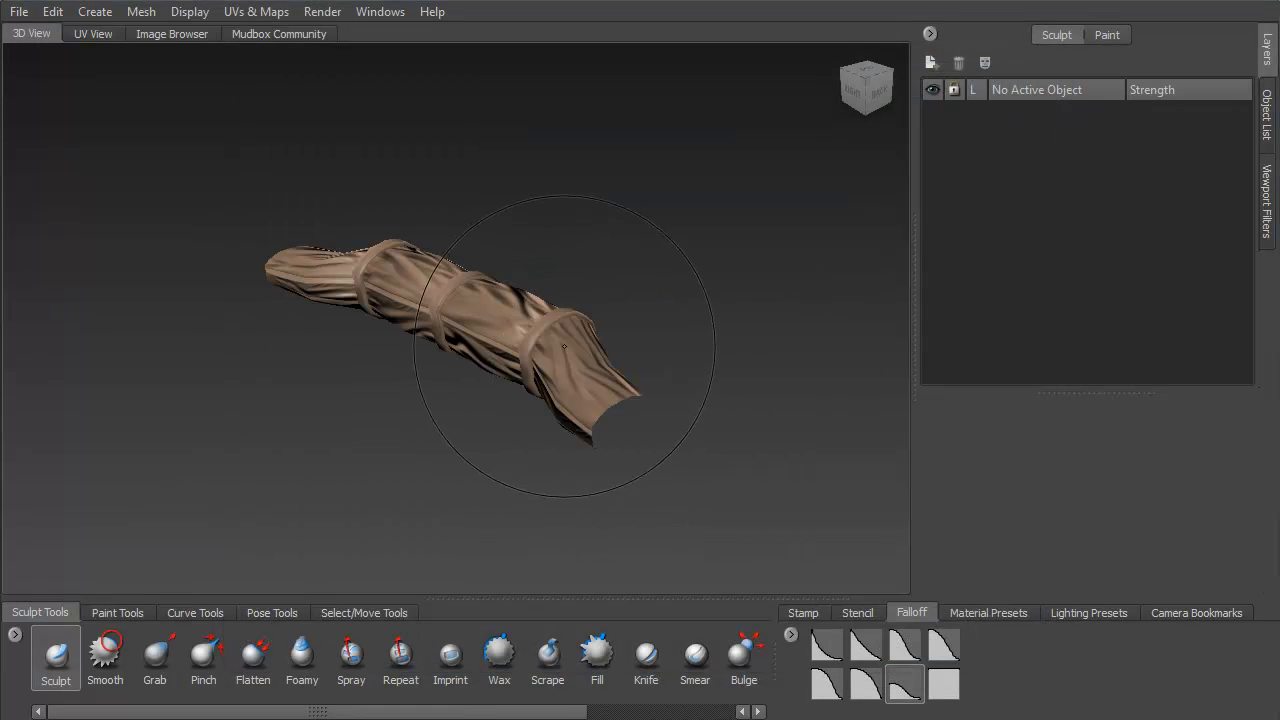
- Examine the sculpted folds on the strapped cloth model from several sides, including a close view around the middle strap
drag(570, 349, 225, 349)
scroll(225, 349, up, 10)
scroll(439, 381, down, 4)
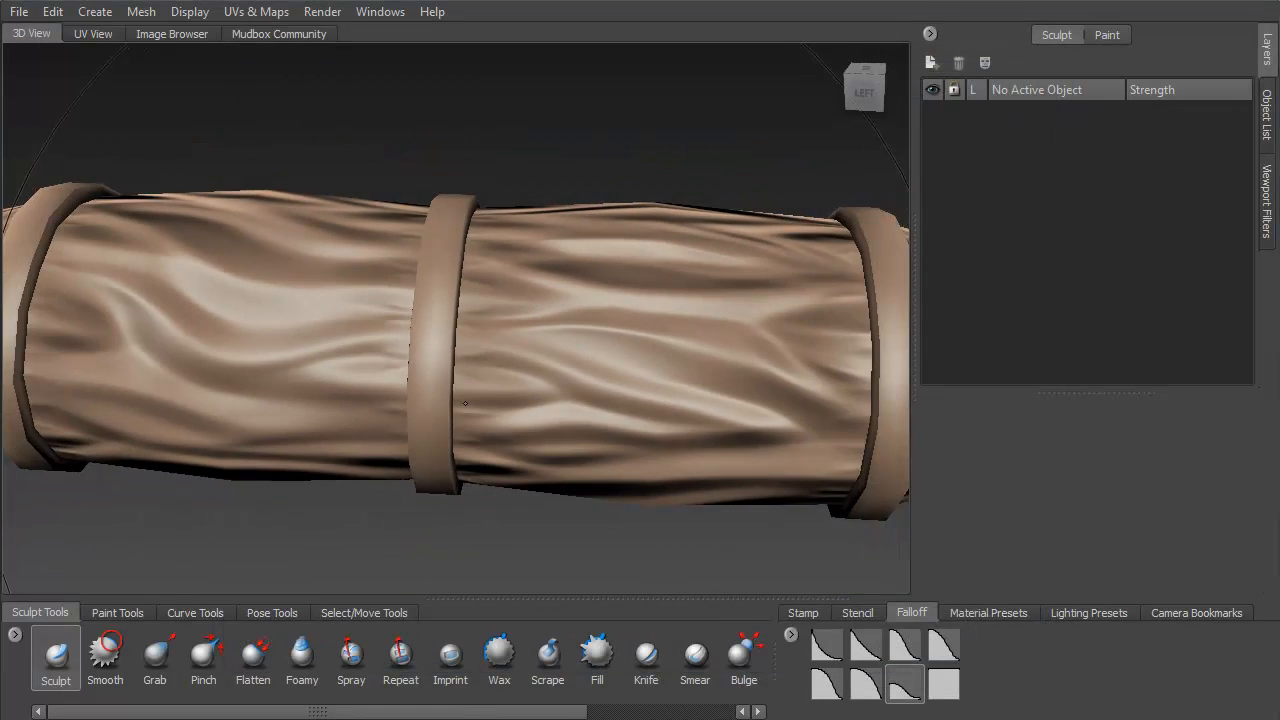
mouse_move(510, 381)
mouse_down()
mouse_move(439, 381)
mouse_move(423, 283)
mouse_move(540, 378)
mouse_move(128, 409)
mouse_move(337, 434)
mouse_move(253, 476)
mouse_move(651, 383)
mouse_move(431, 374)
mouse_move(443, 495)
mouse_move(584, 390)
mouse_move(760, 420)
mouse_move(751, 390)
mouse_move(606, 394)
mouse_move(357, 446)
mouse_move(429, 380)
mouse_up()
mouse_move(463, 404)
mouse_down()
mouse_move(509, 407)
mouse_move(481, 425)
mouse_move(477, 412)
mouse_move(507, 420)
mouse_move(519, 401)
mouse_move(529, 437)
mouse_move(629, 490)
mouse_move(568, 423)
mouse_move(491, 423)
mouse_move(590, 418)
mouse_move(625, 362)
mouse_up()
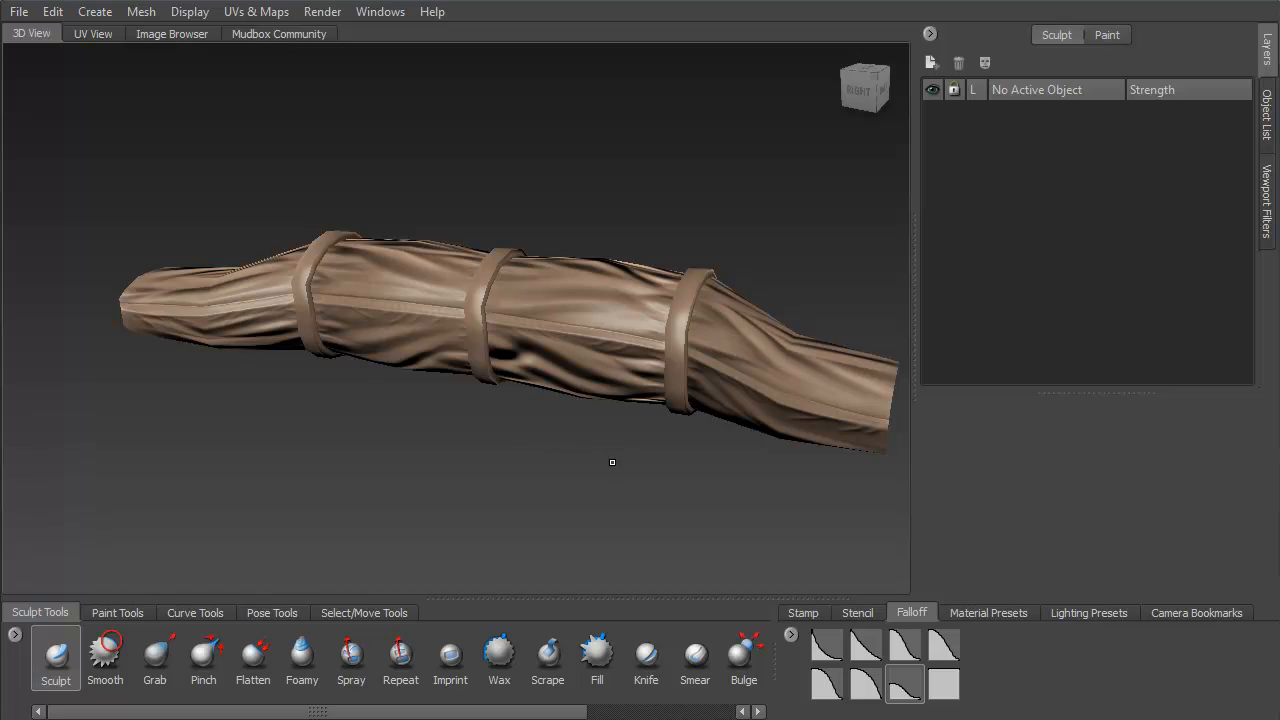
mouse_move(612, 461)
mouse_down()
mouse_move(547, 358)
mouse_move(590, 424)
mouse_move(575, 343)
mouse_move(528, 314)
mouse_move(566, 400)
mouse_move(435, 447)
mouse_move(500, 431)
mouse_move(508, 470)
mouse_up()
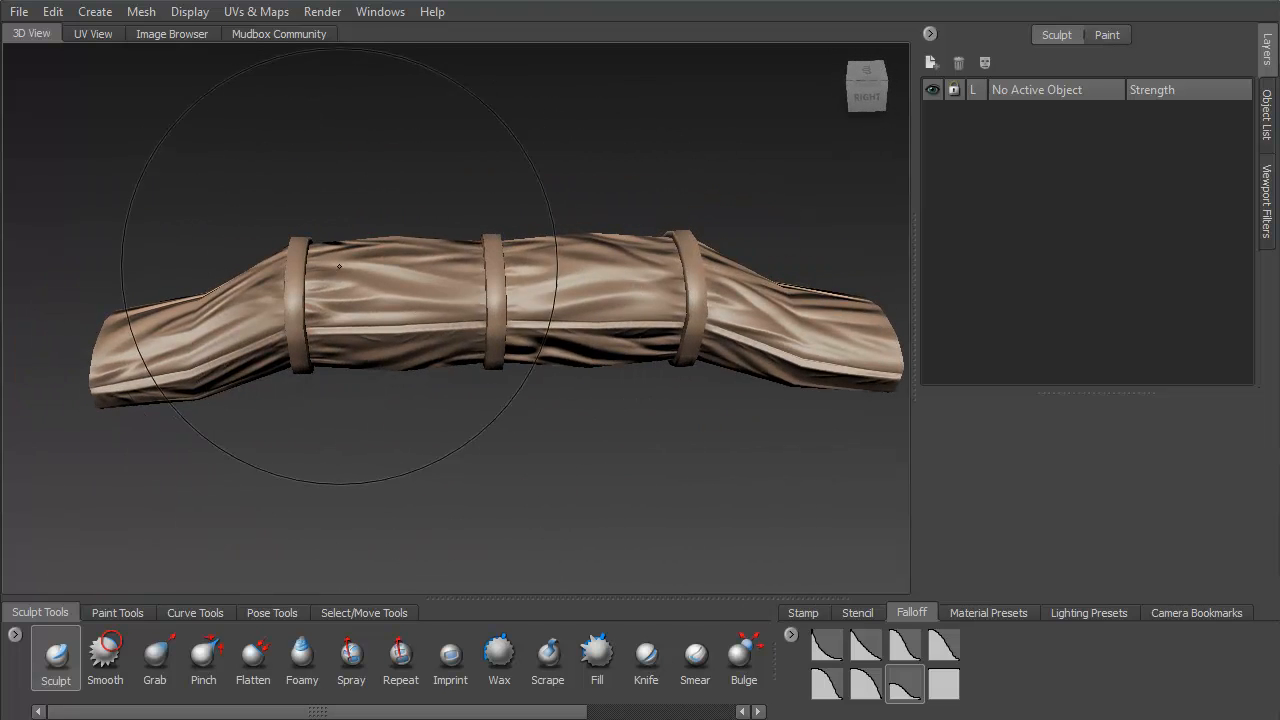
drag(560, 310, 591, 343)
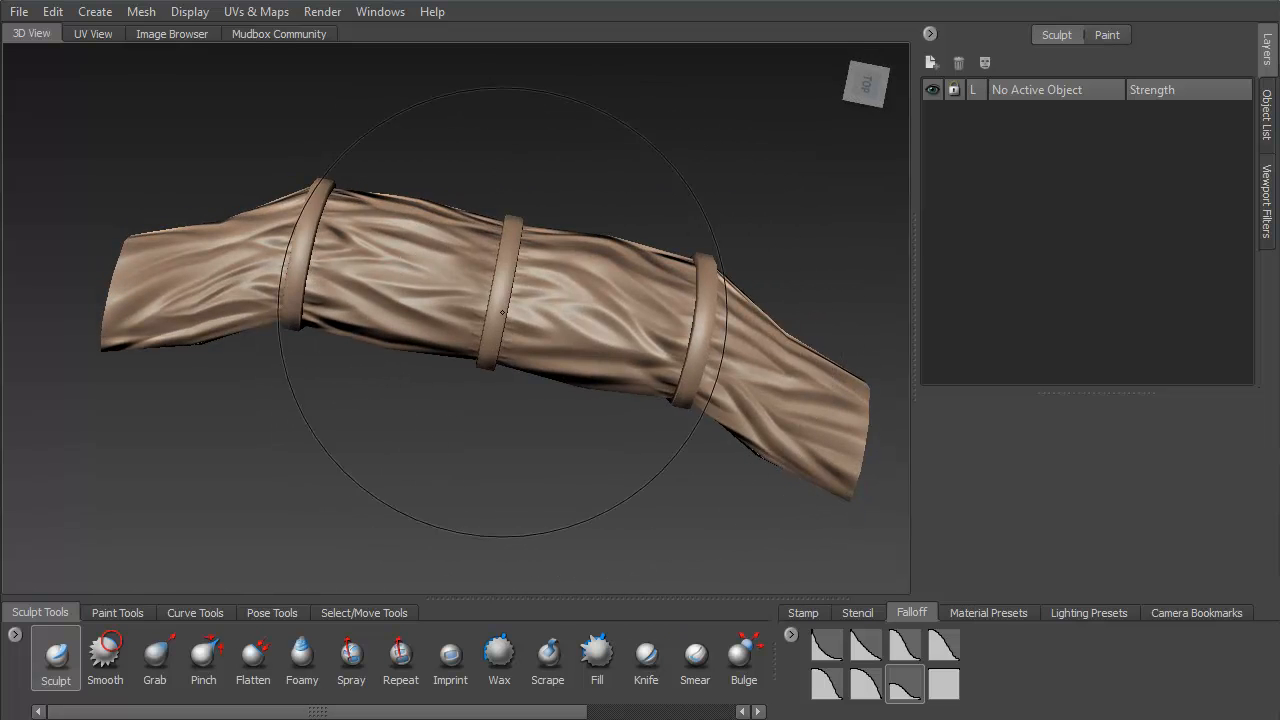
drag(492, 347, 522, 266)
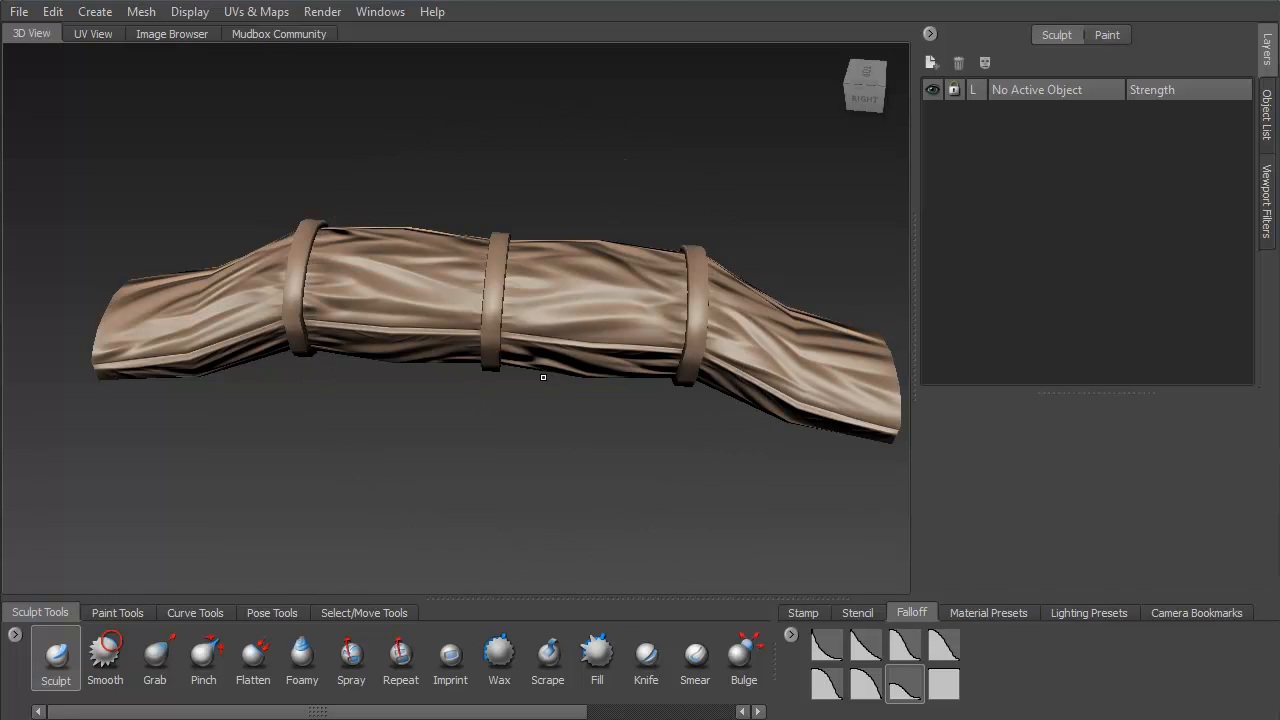
drag(543, 377, 474, 394)
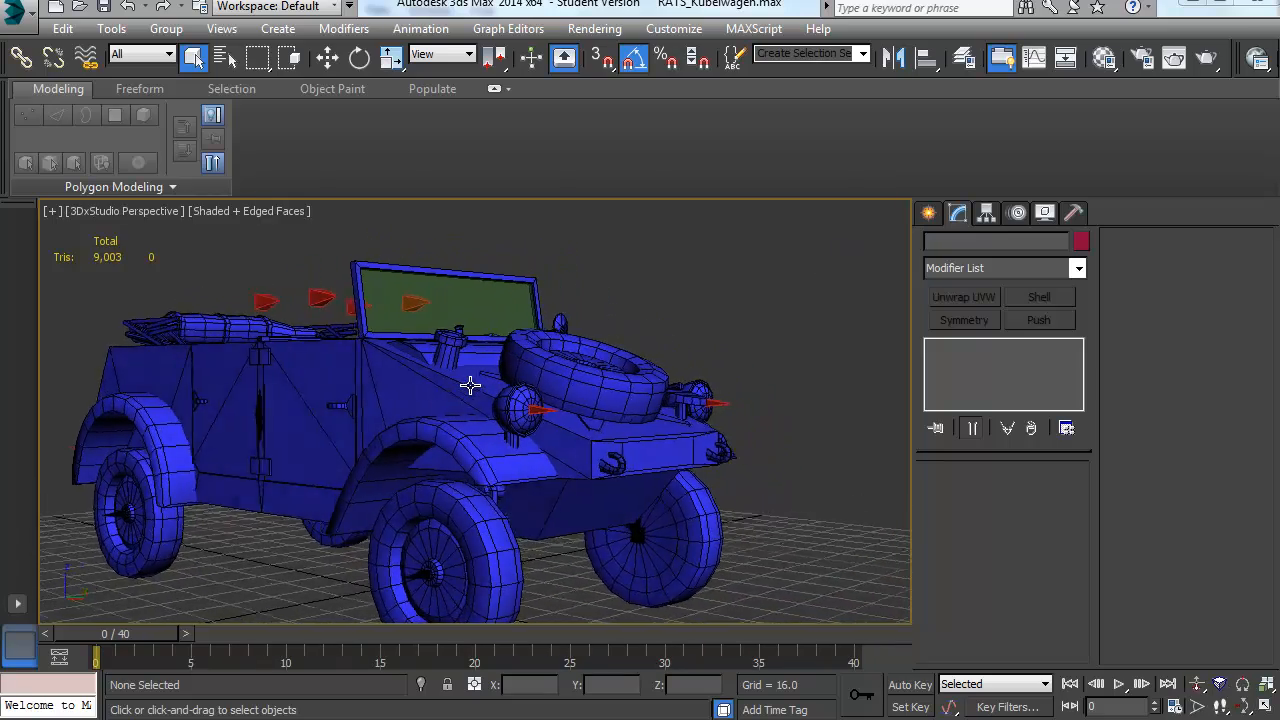
- Switch to 3ds Max, select the SK_Kubelwagen model and activate the lower Unwrap UVW modifier in its stack
click(470, 385)
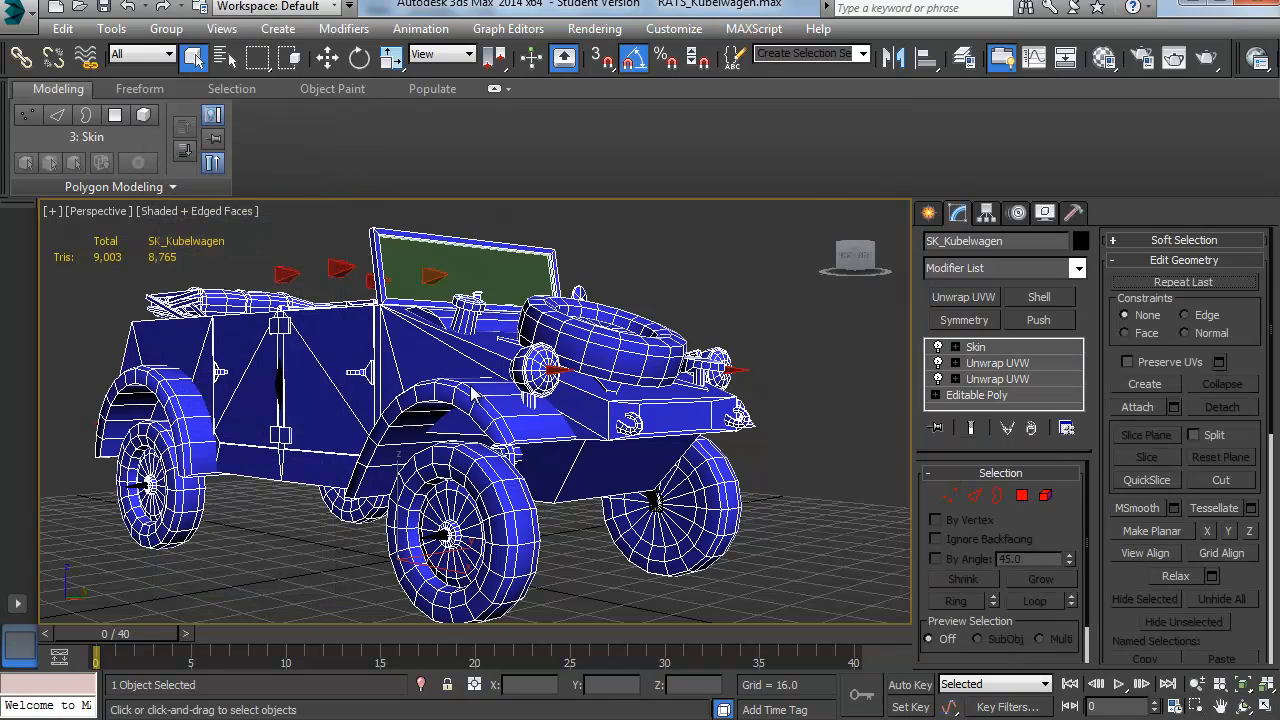
key(Up)
key(Up)
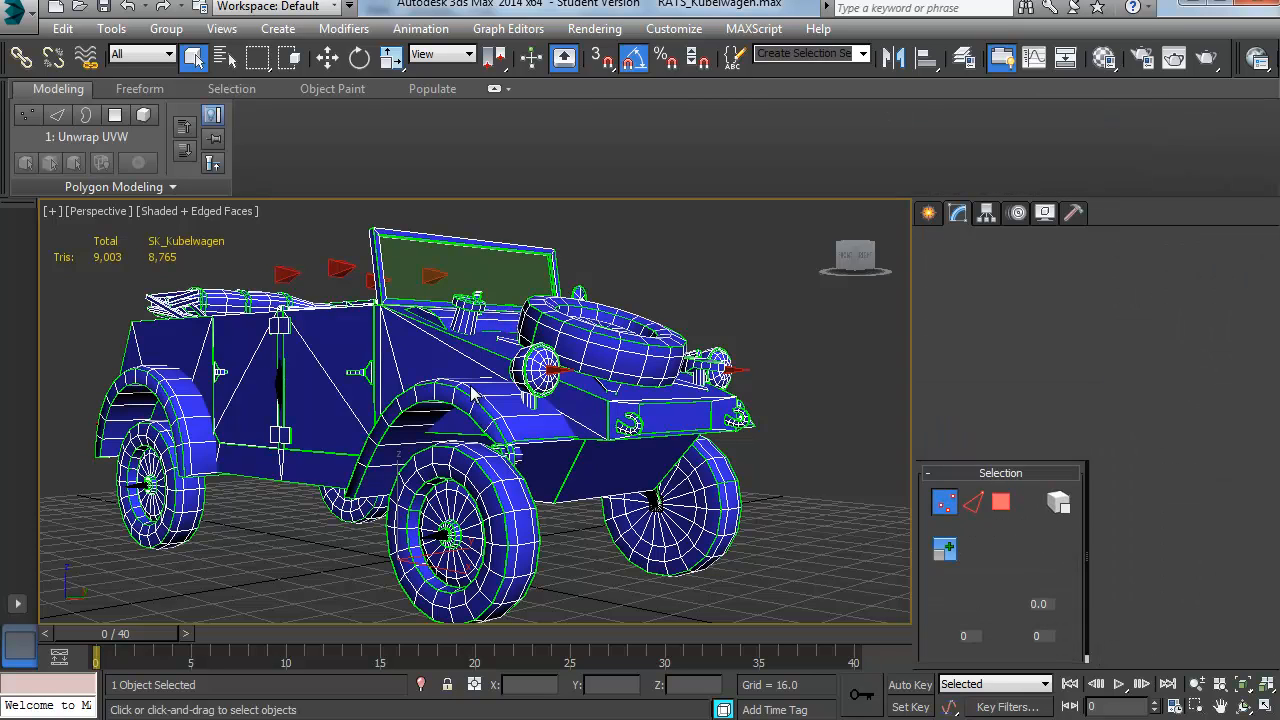
- Compare the map channel settings of the upper and lower Unwrap UVW modifiers on SK_Kubelwagen
key(Up)
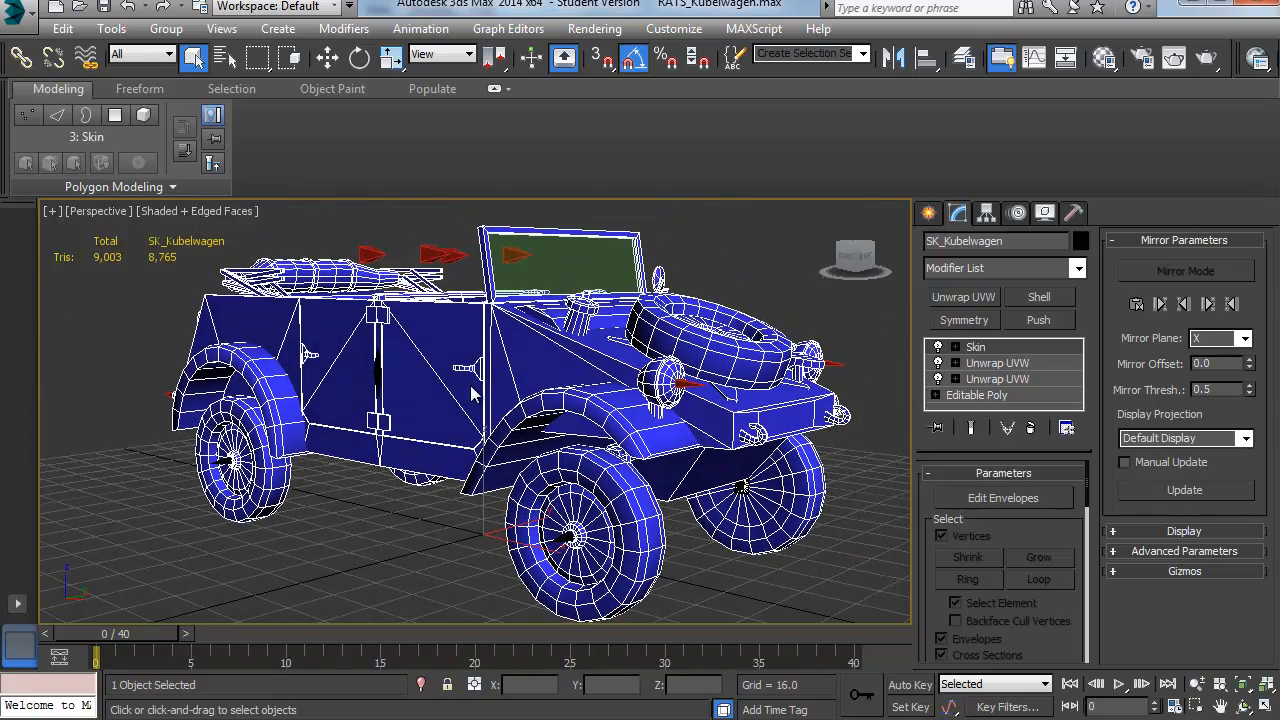
click(997, 379)
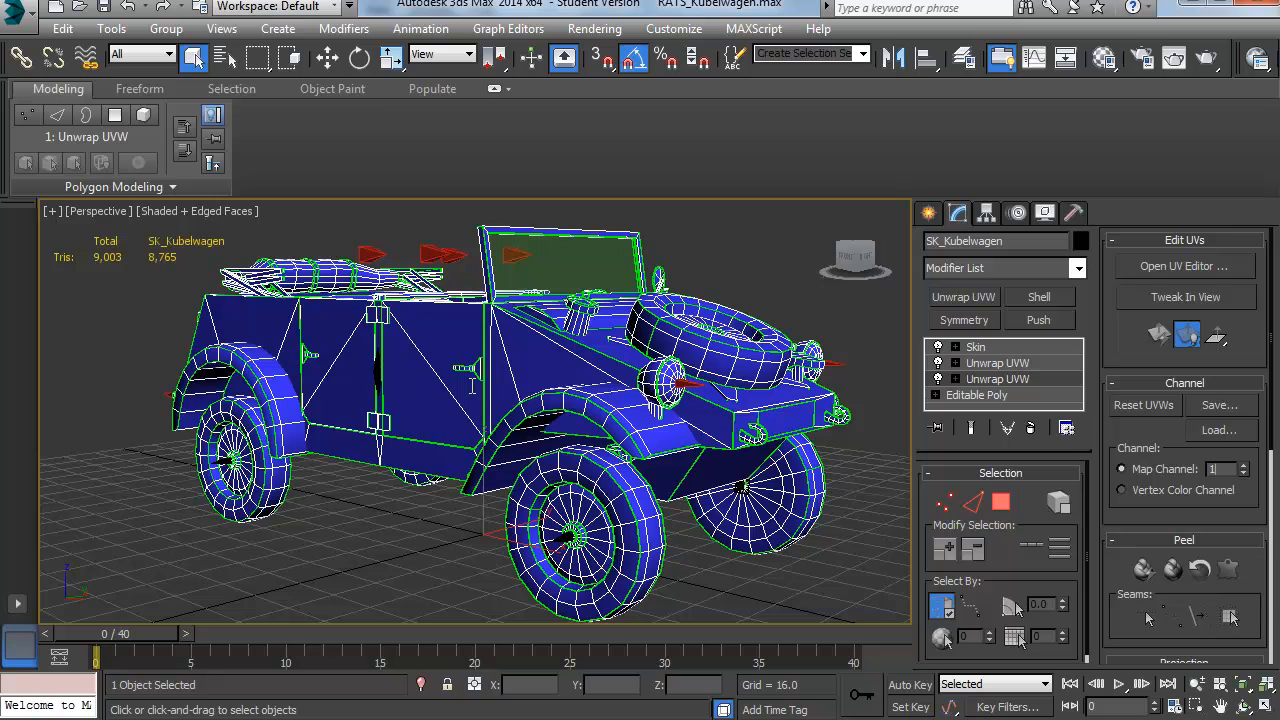
text(2)
key(Return)
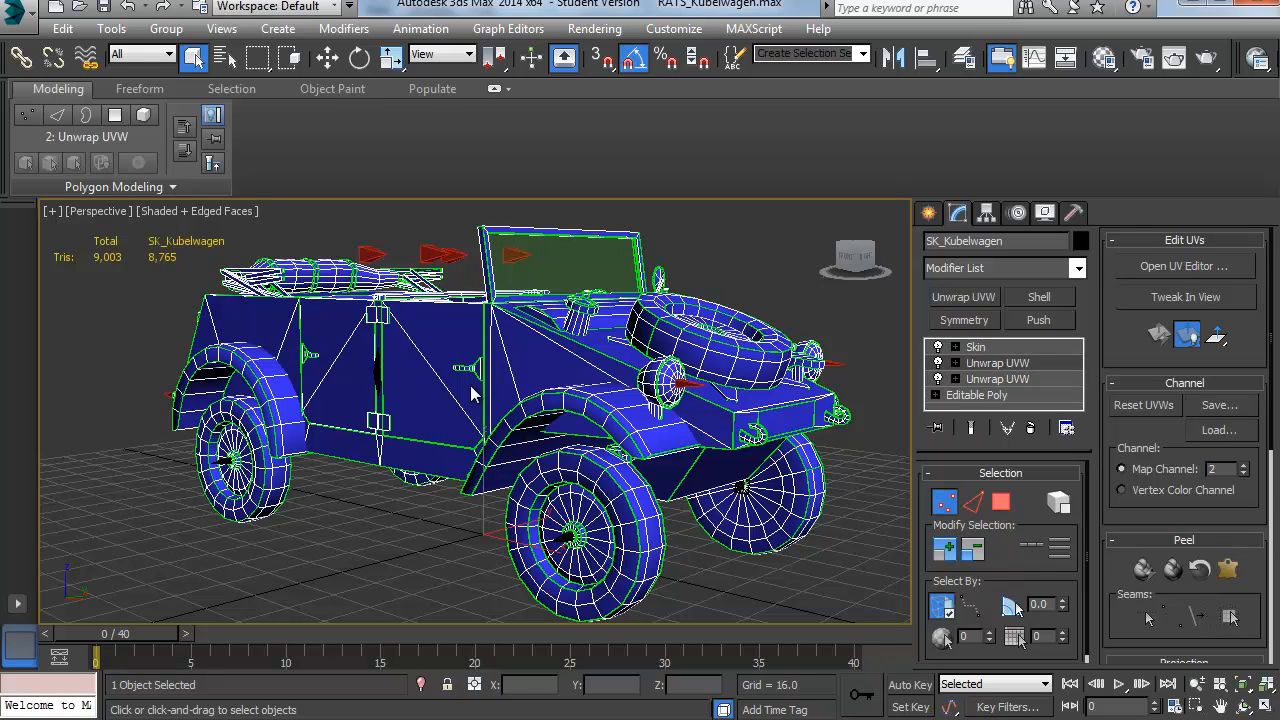
key(Down)
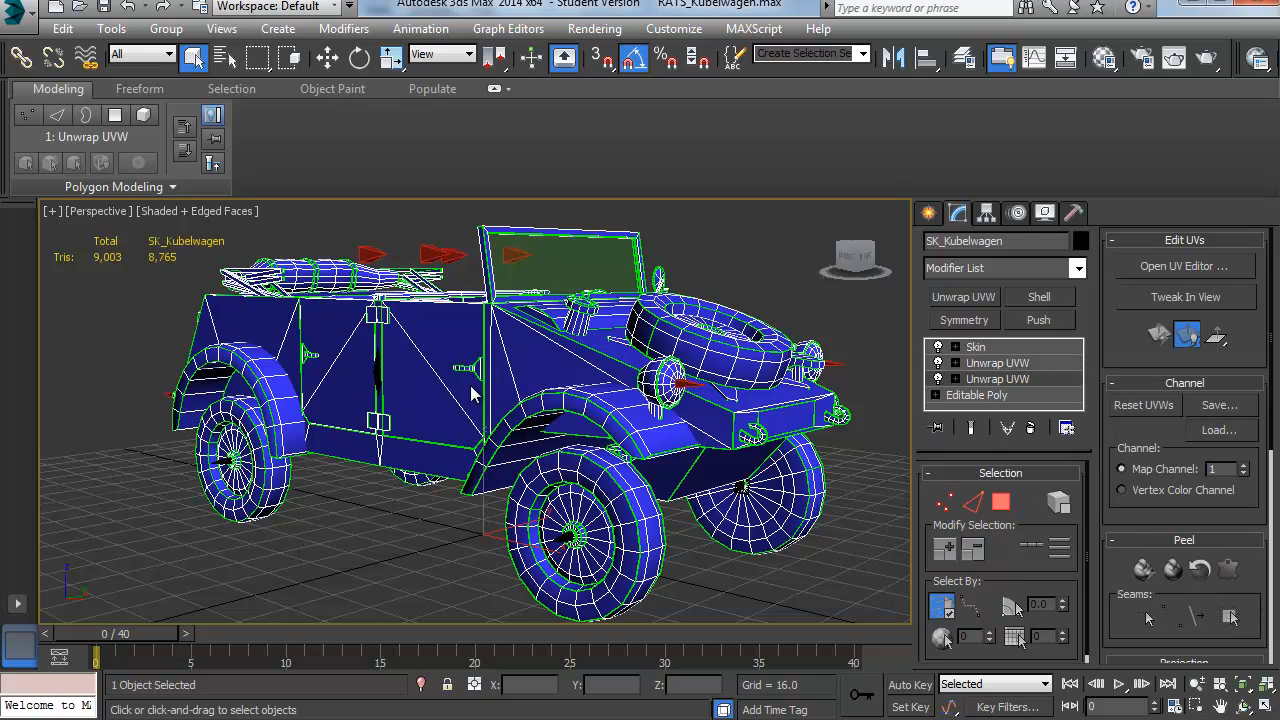
- Examine the lower Unwrap UVW modifier's channel 1 layout across its four UV tiles in the UV editor, and close the editor
key(ctrl+e)
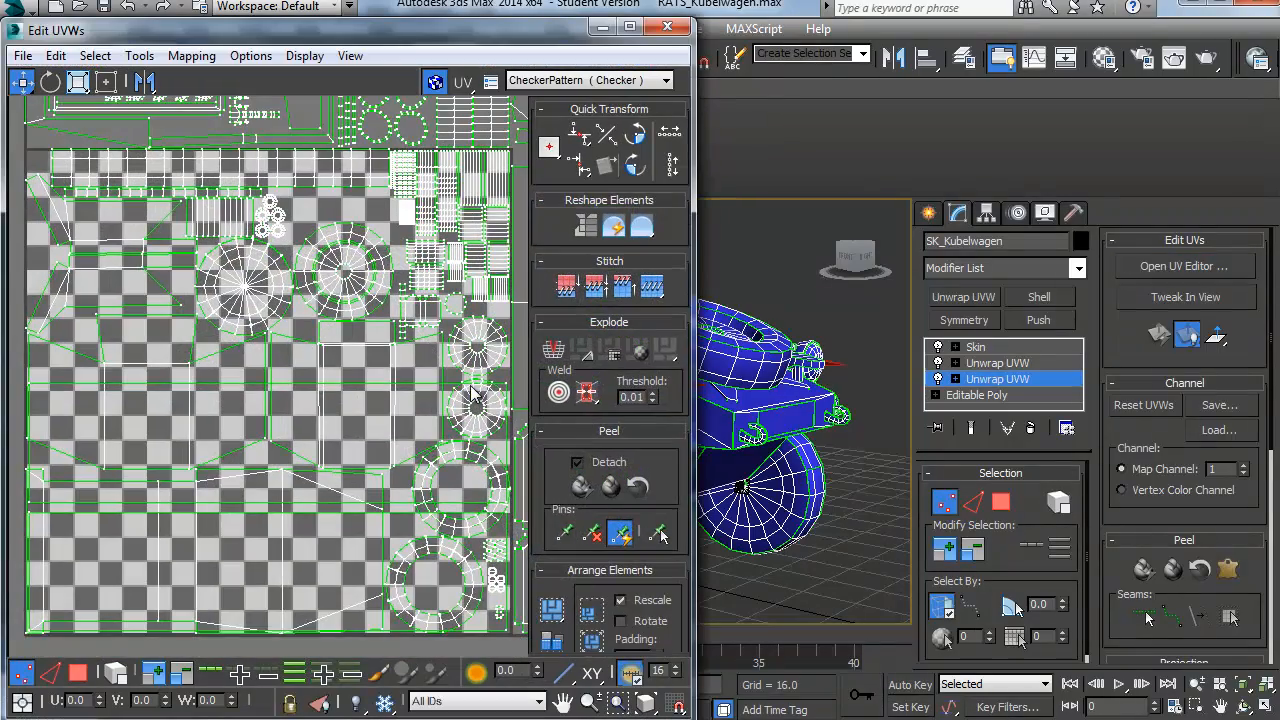
drag(520, 382, 470, 385)
scroll(473, 393, down, 5)
scroll(471, 386, up, 3)
scroll(470, 385, down, 5)
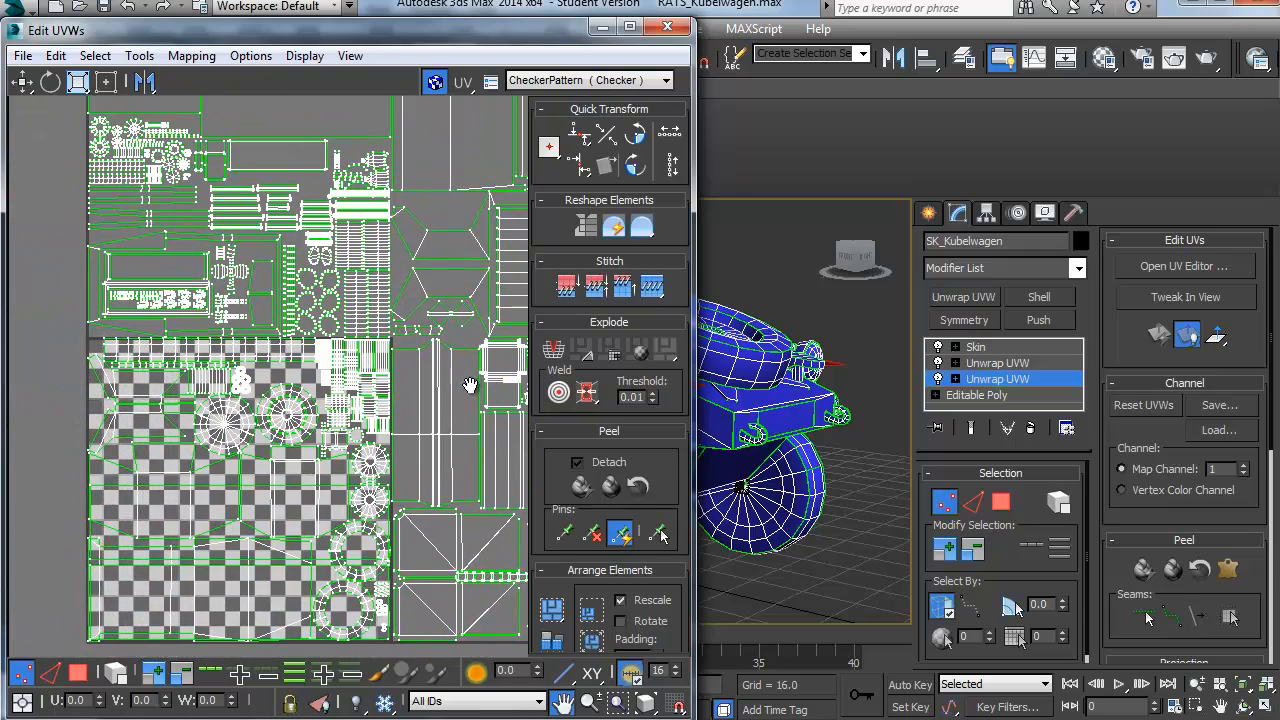
right_click(471, 385)
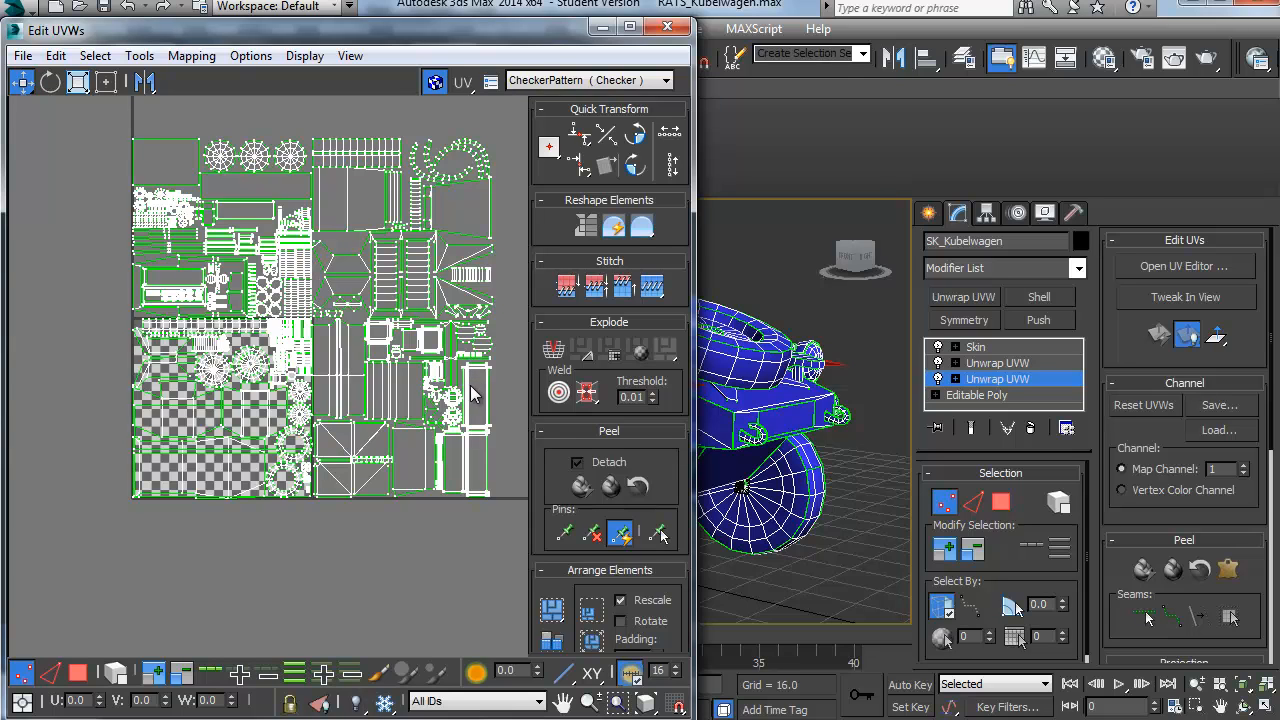
scroll(470, 393, up, 5)
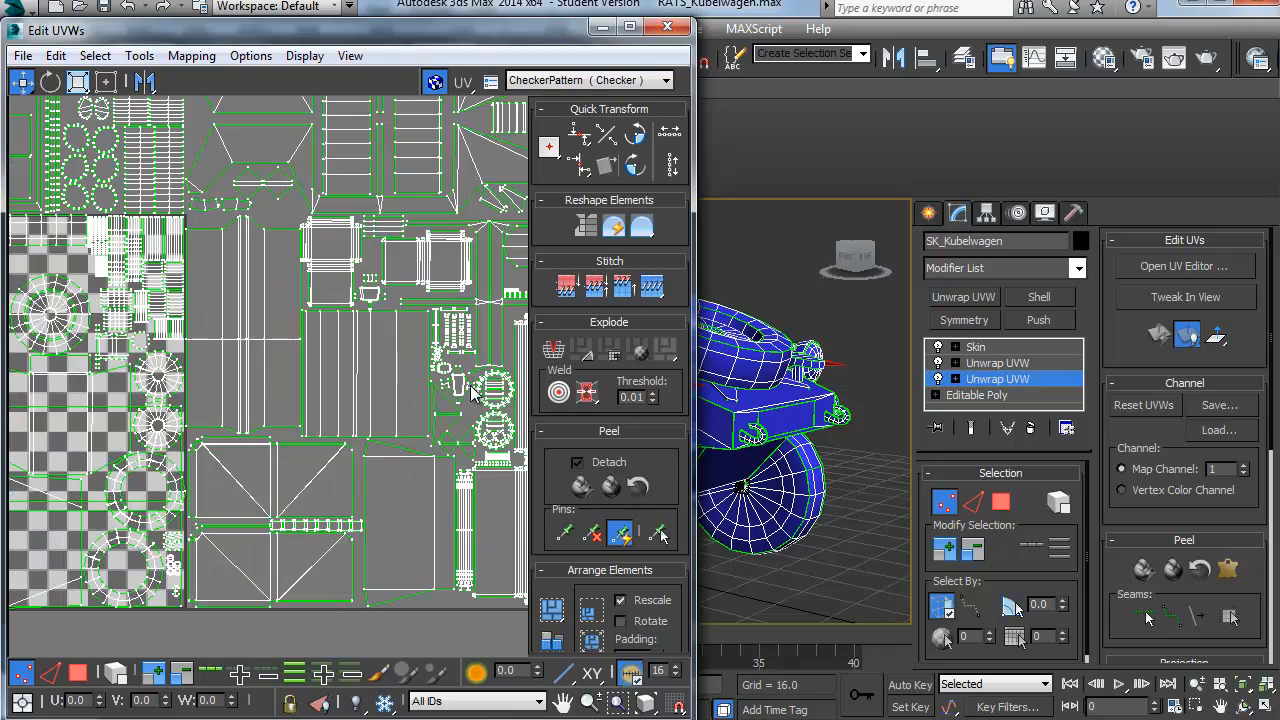
scroll(471, 389, up, 5)
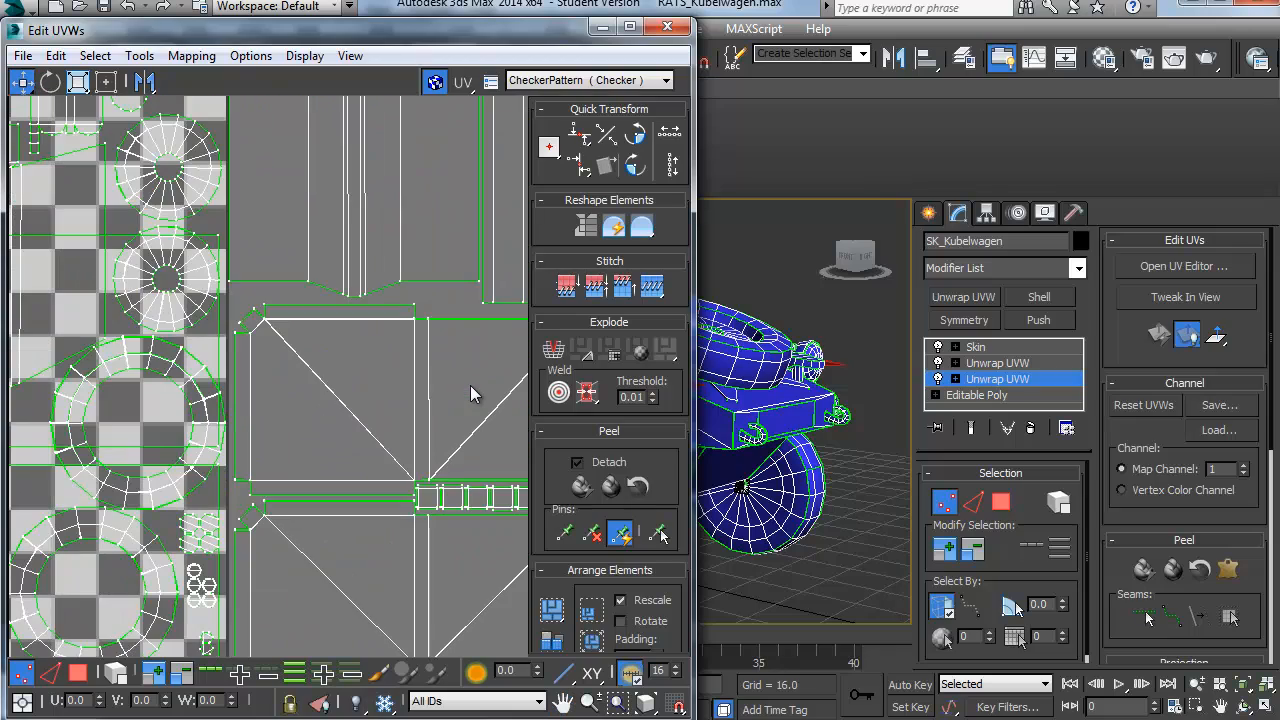
scroll(470, 393, down, 8)
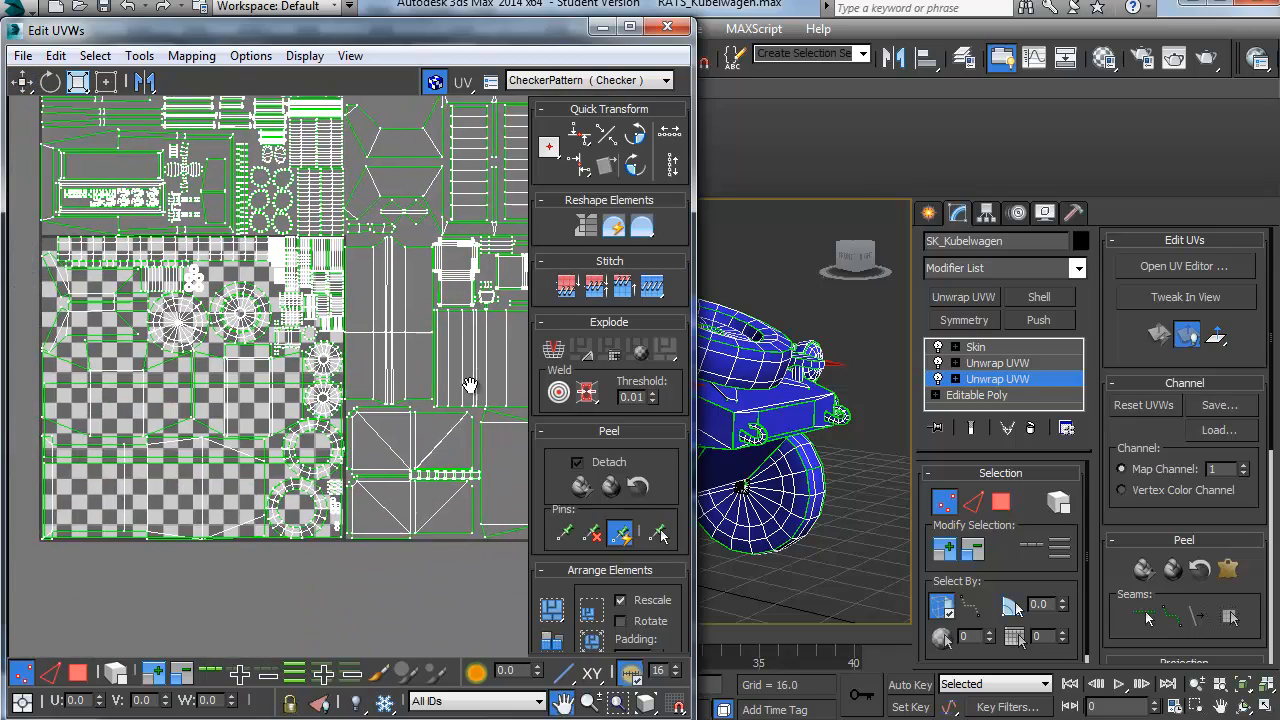
drag(470, 386, 474, 393)
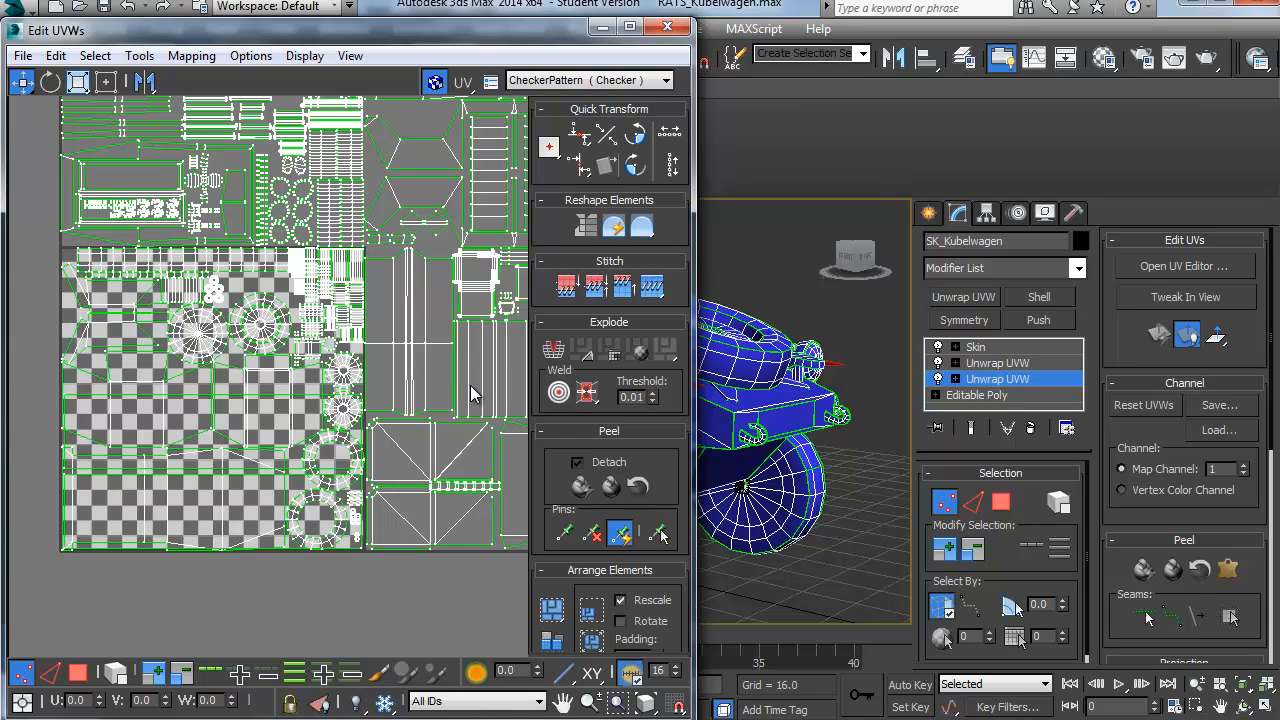
scroll(471, 390, down, 5)
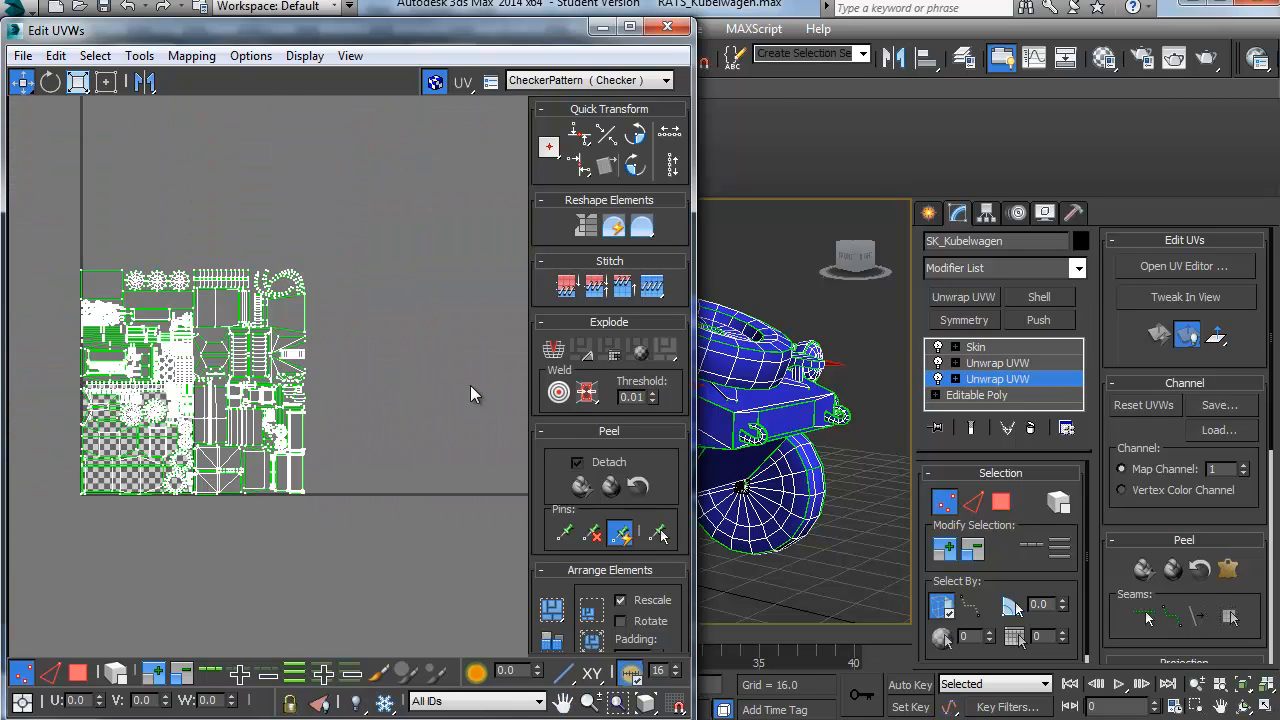
scroll(474, 393, up, 5)
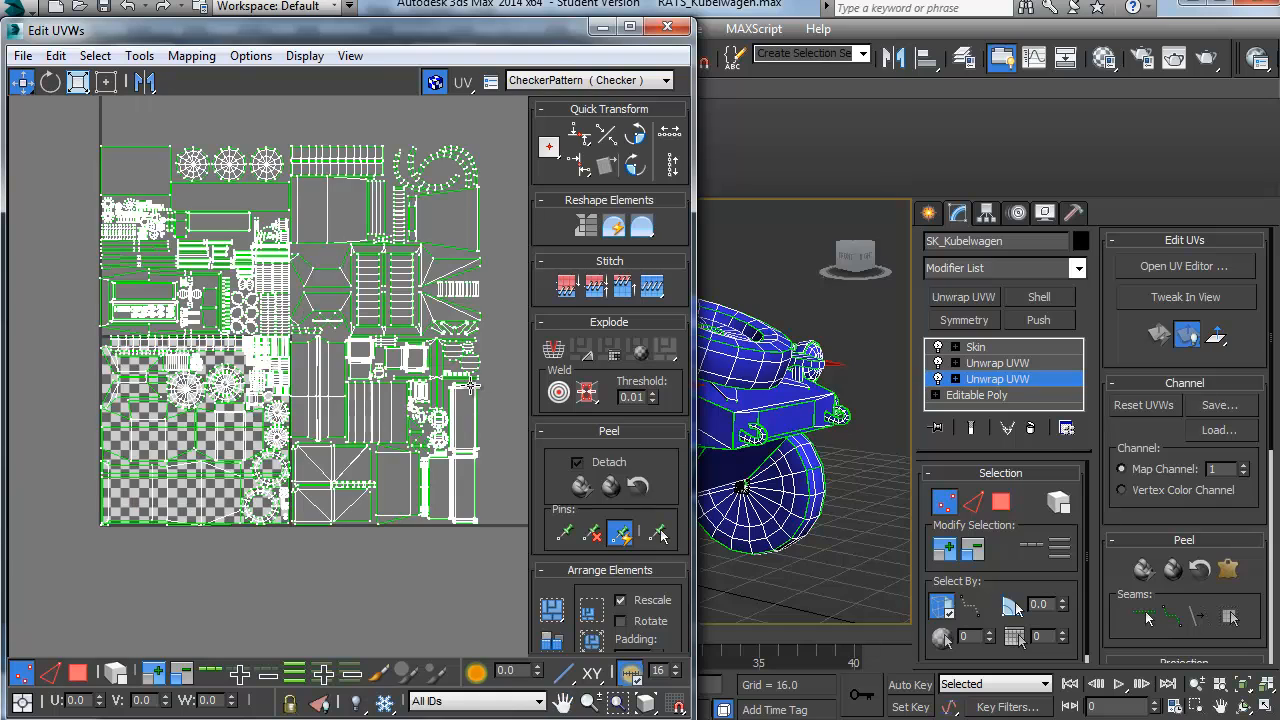
drag(470, 386, 470, 386)
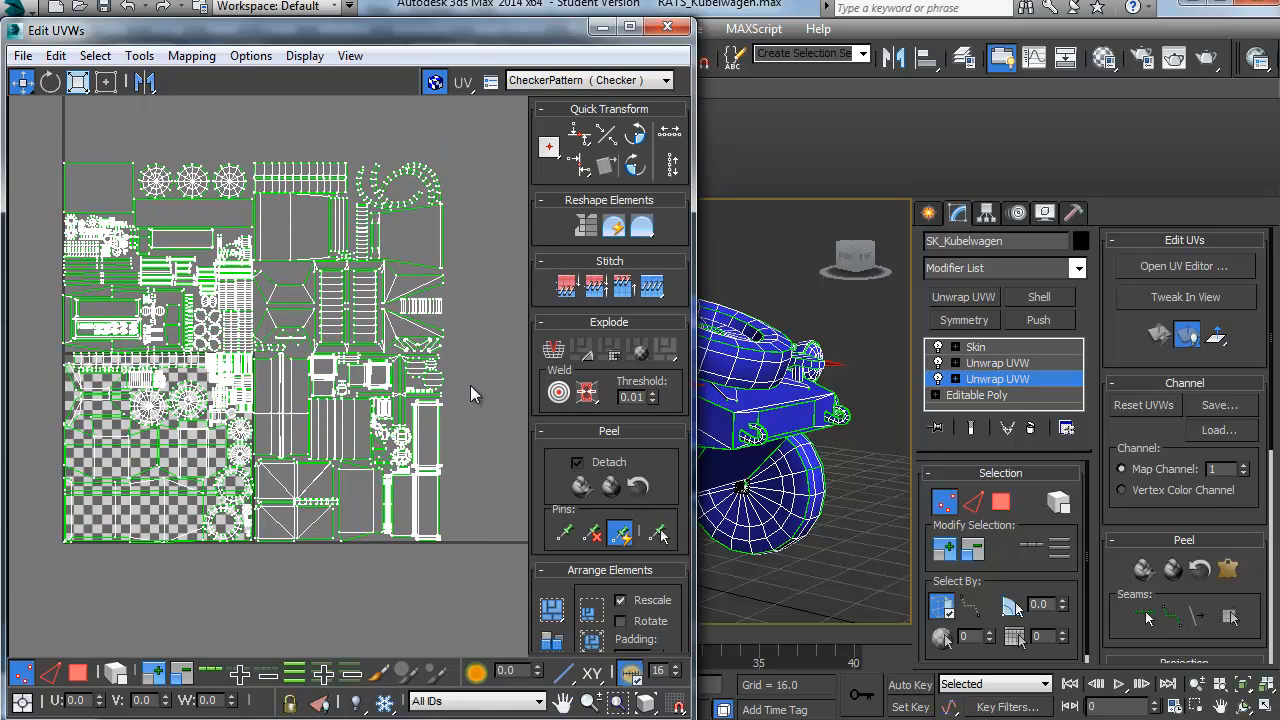
key(alt+F4)
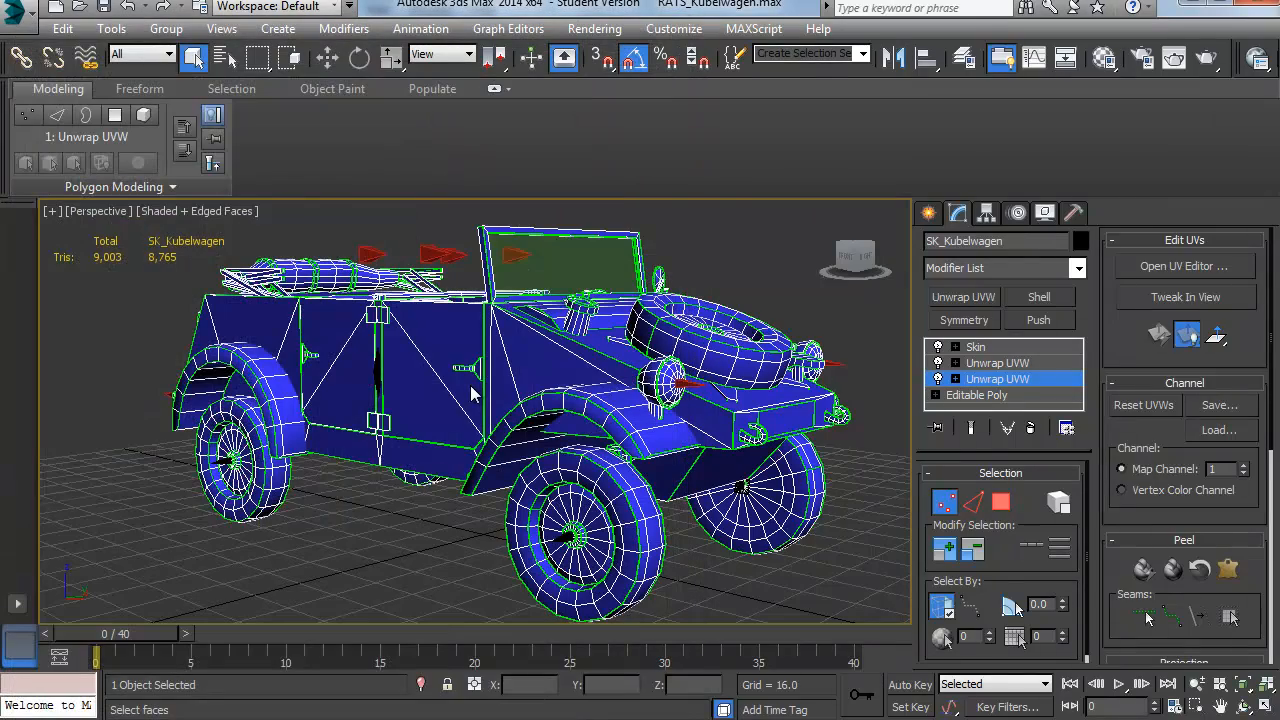
- Open the upper Unwrap UVW modifier's channel 2 layout in the UV editor and hide the checker map behind it
key(Up)
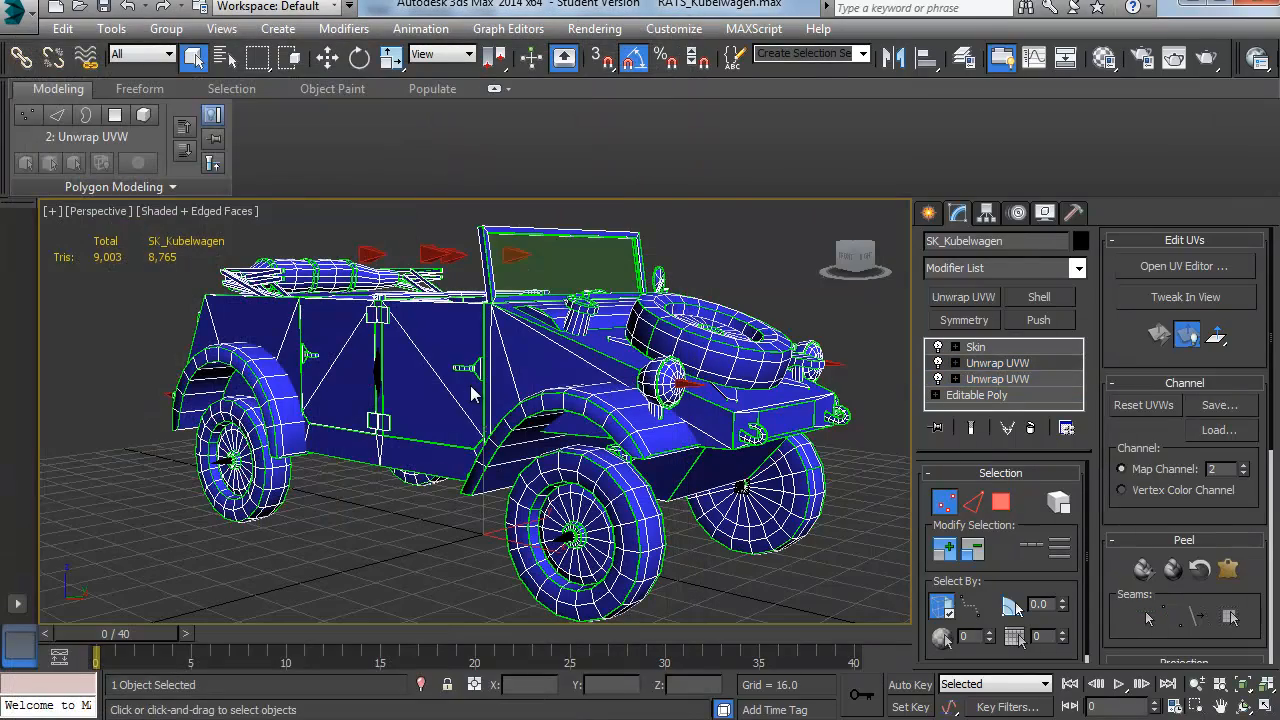
key(ctrl+e)
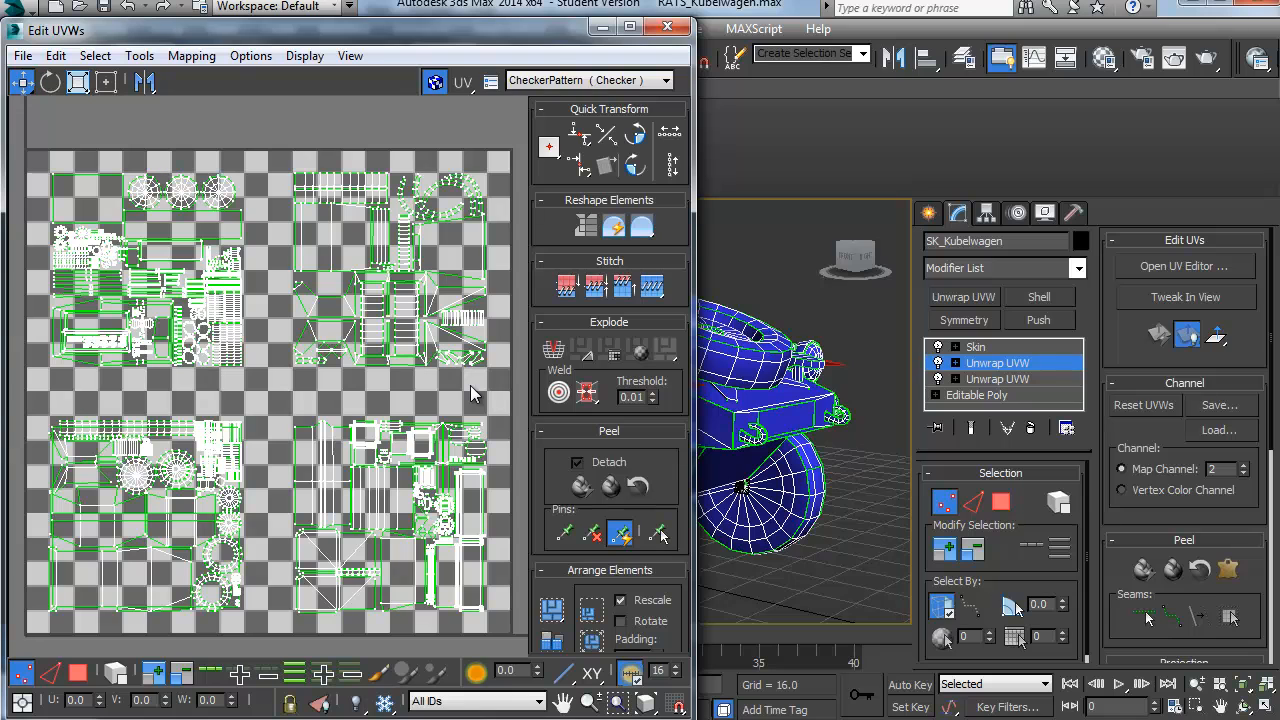
mouse_move(471, 386)
mouse_down()
mouse_move(505, 350)
mouse_move(471, 386)
mouse_up()
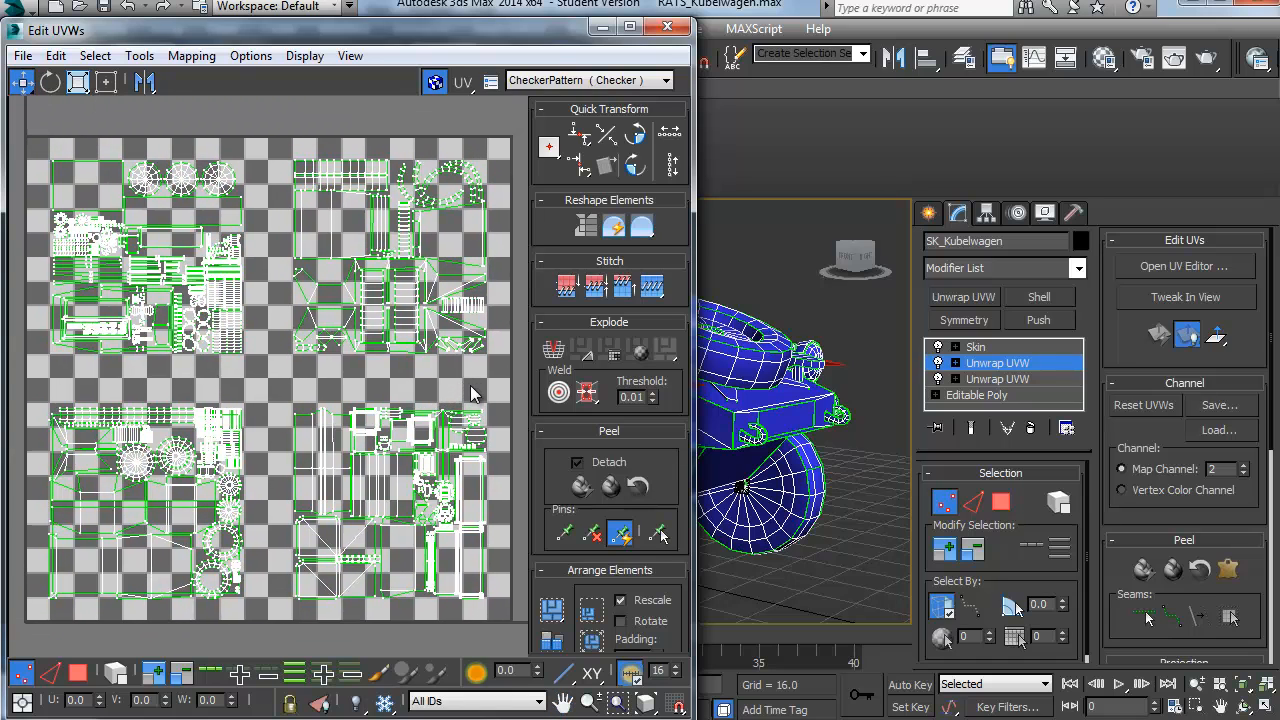
click(350, 56)
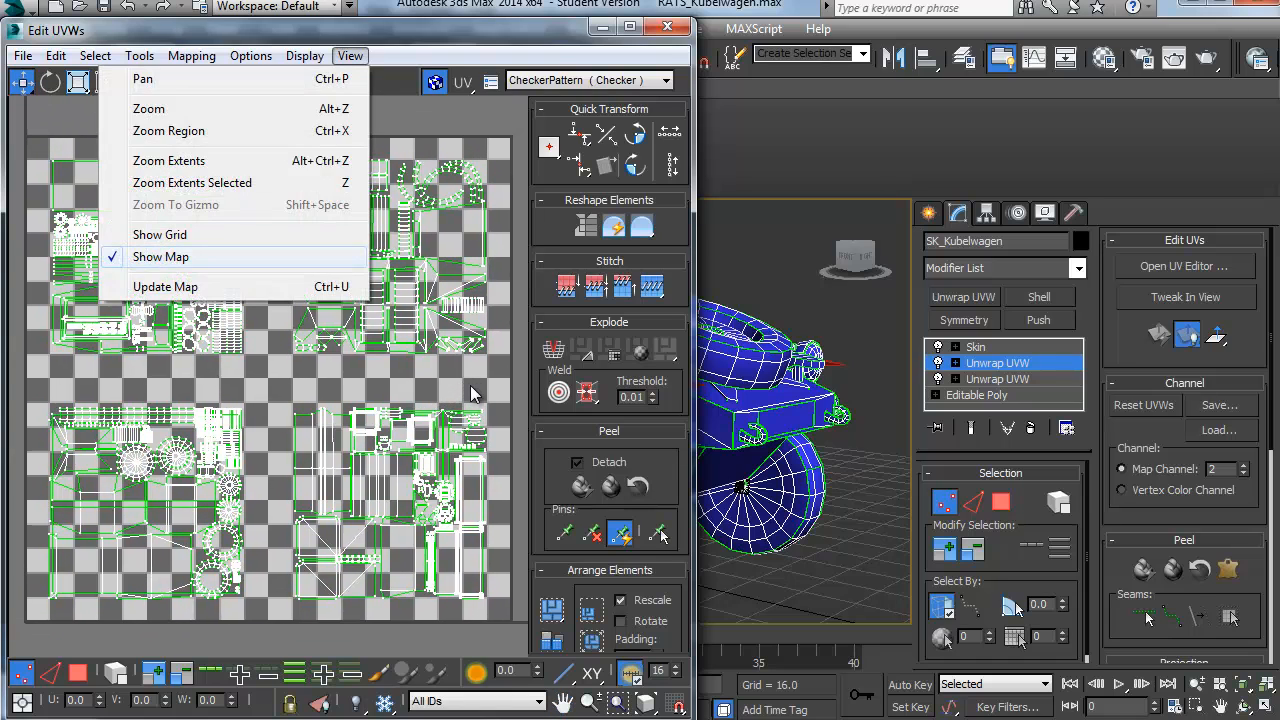
click(180, 257)
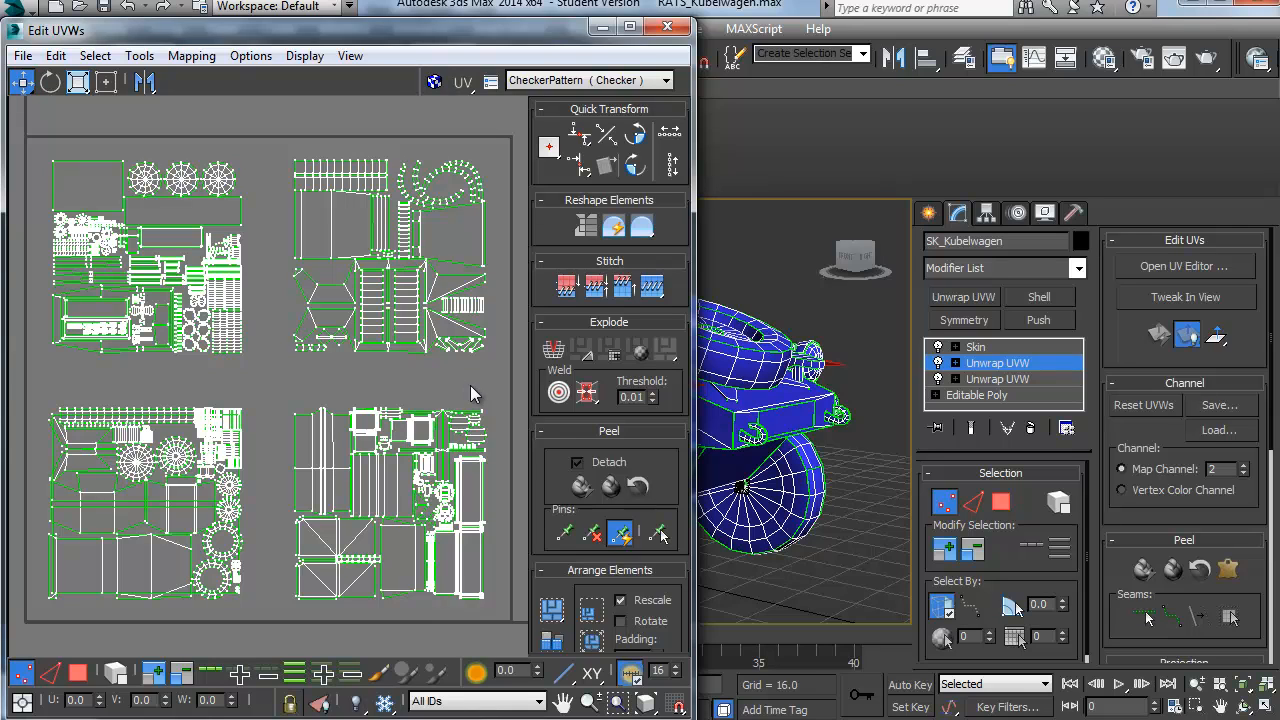
- Switch to Photoshop and browse from the KubelWagon_TEXTURES folder to the general TEXTURES folder for opening an image
key(alt+Tab)
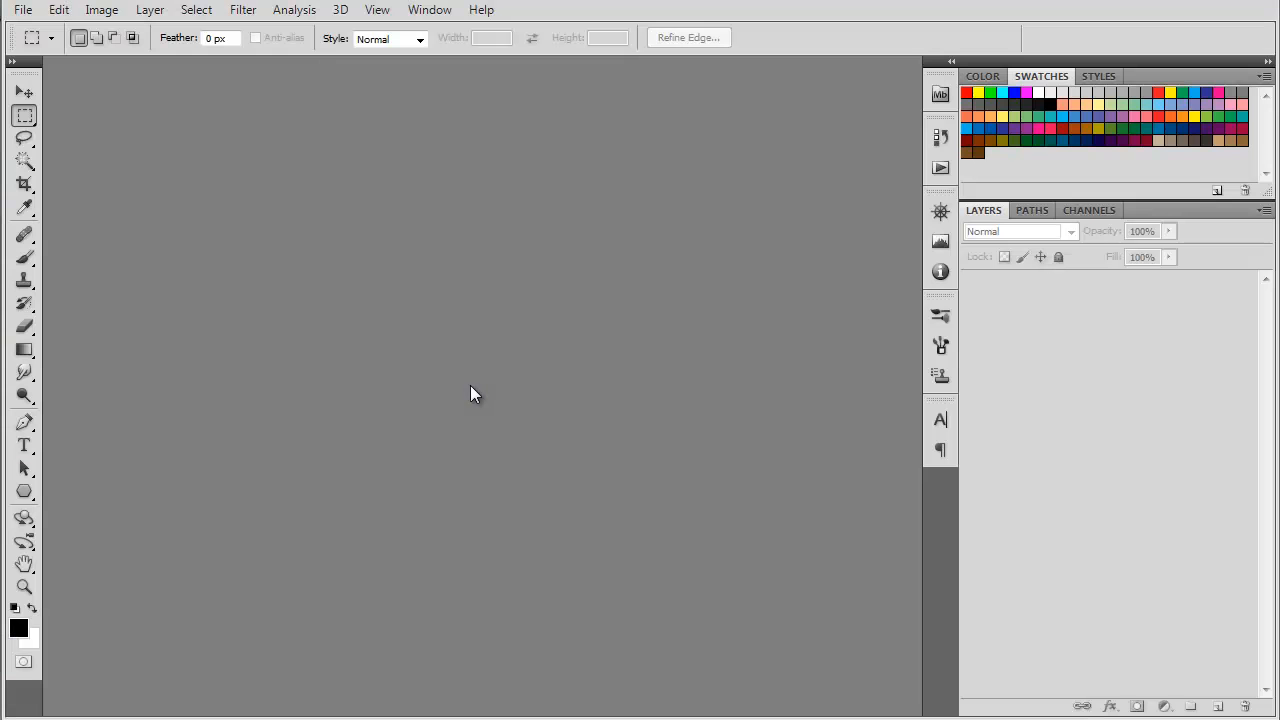
key(ctrl+o)
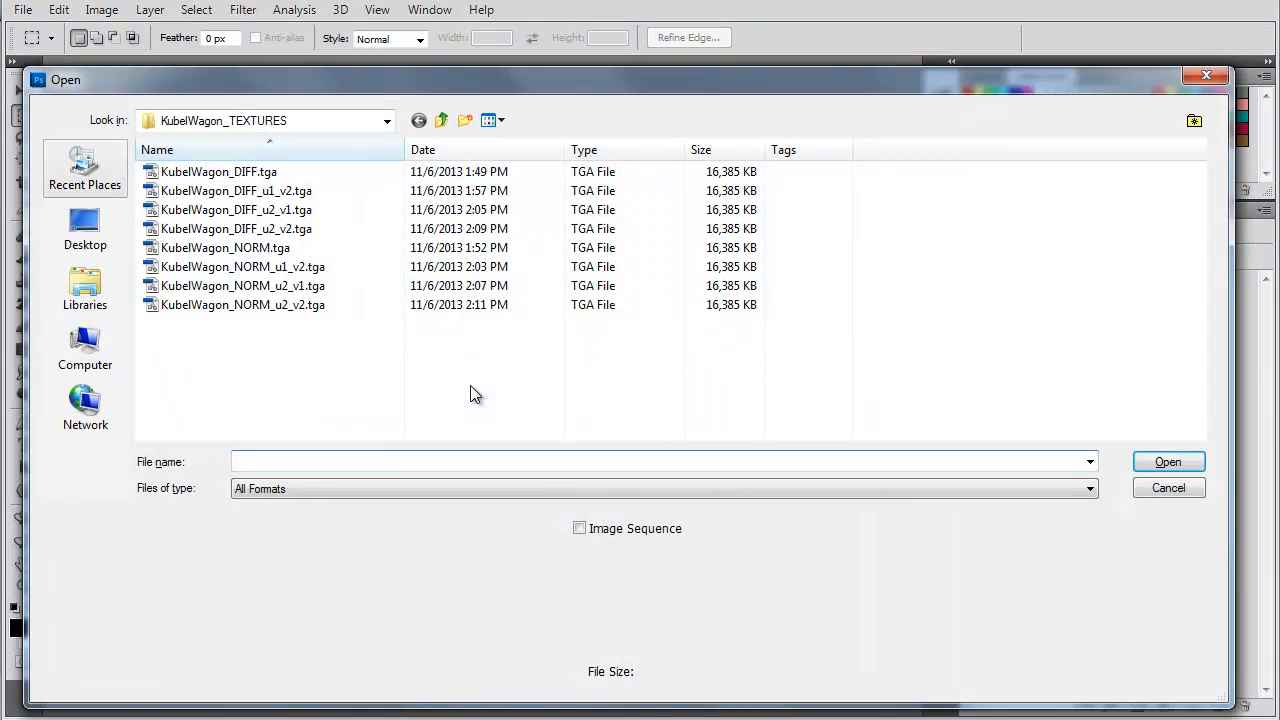
key(BackSpace)
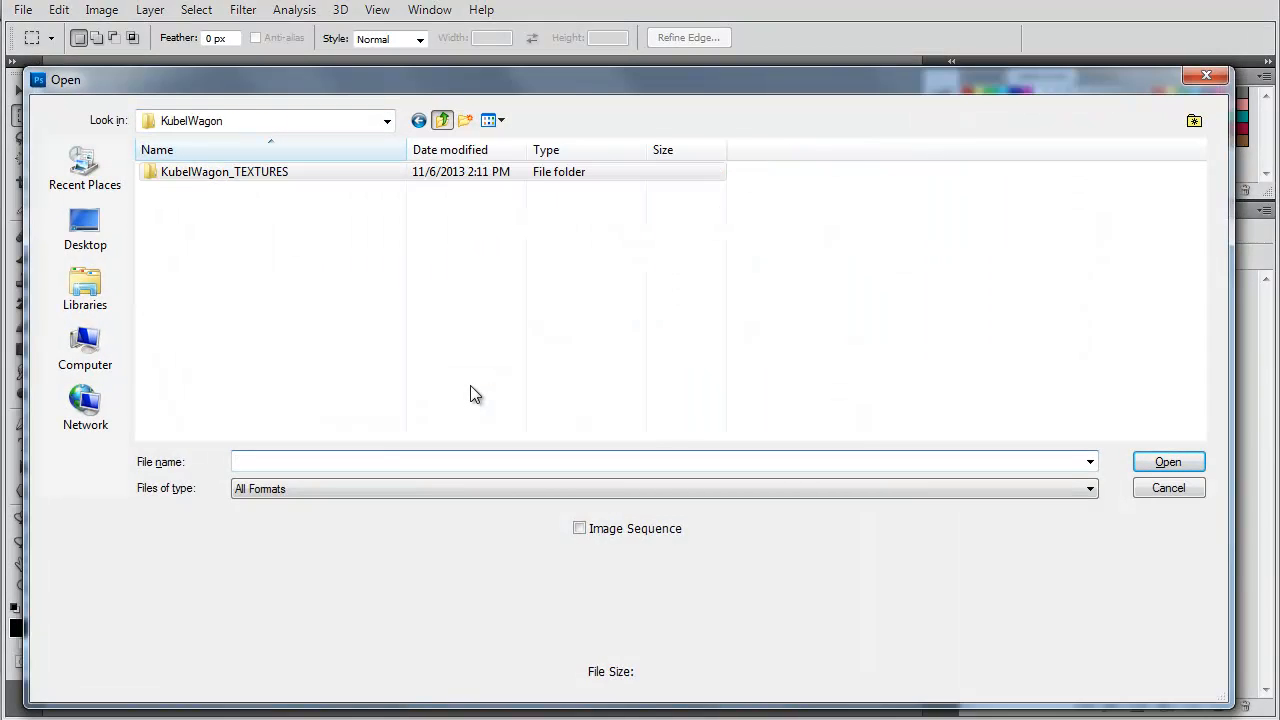
key(BackSpace)
key(BackSpace)
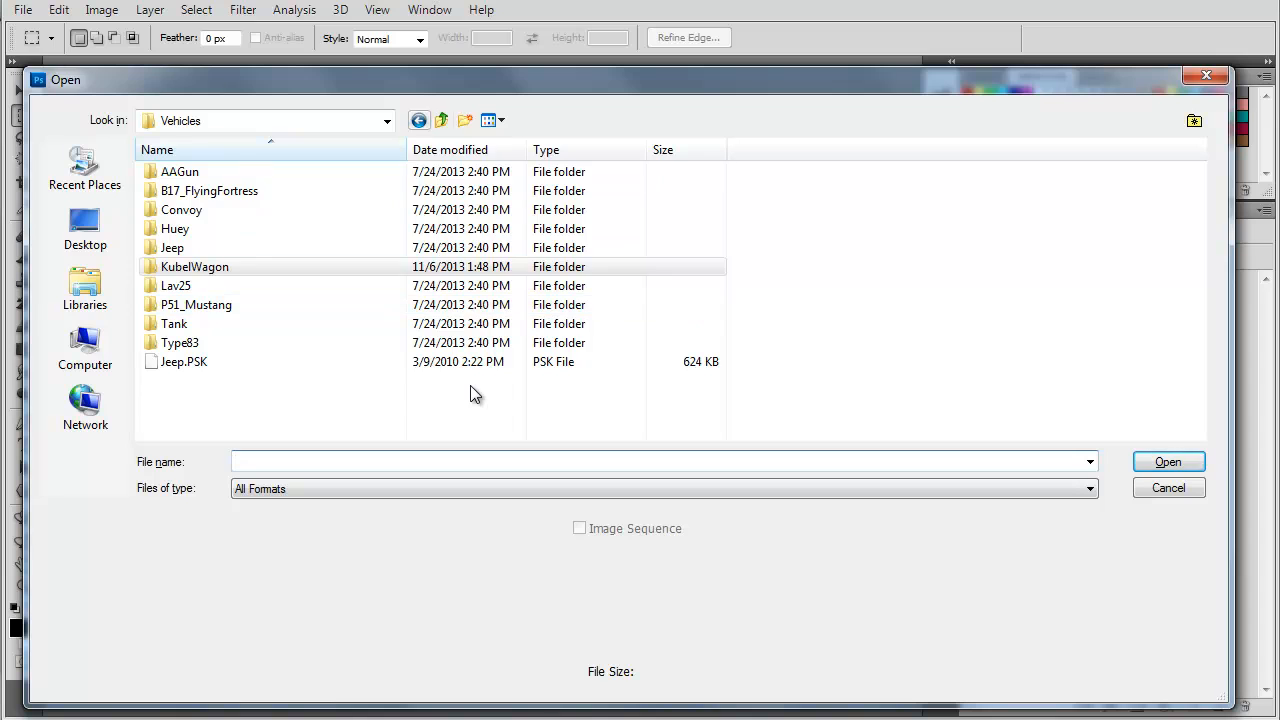
key(Down)
key(Down)
key(Down)
key(Return)
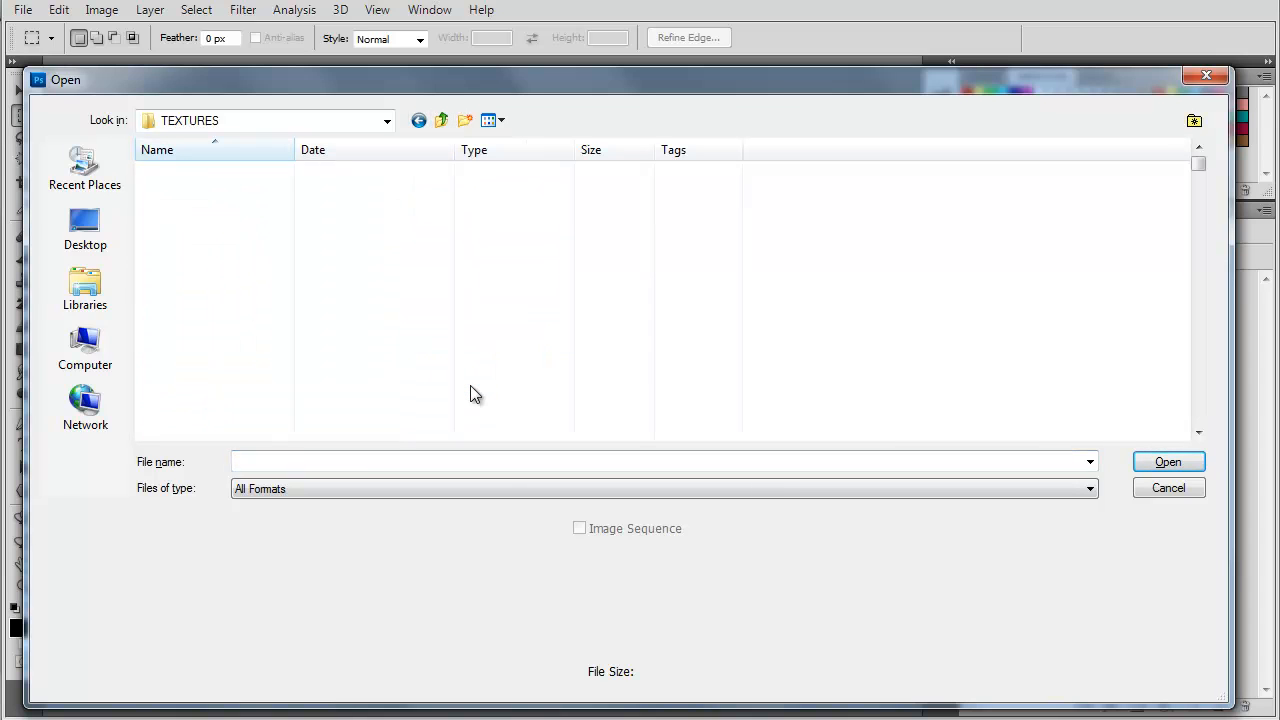
- Find and open the mask texture Mask_PUNY.TGA from the TEXTURES folder
click(472, 387)
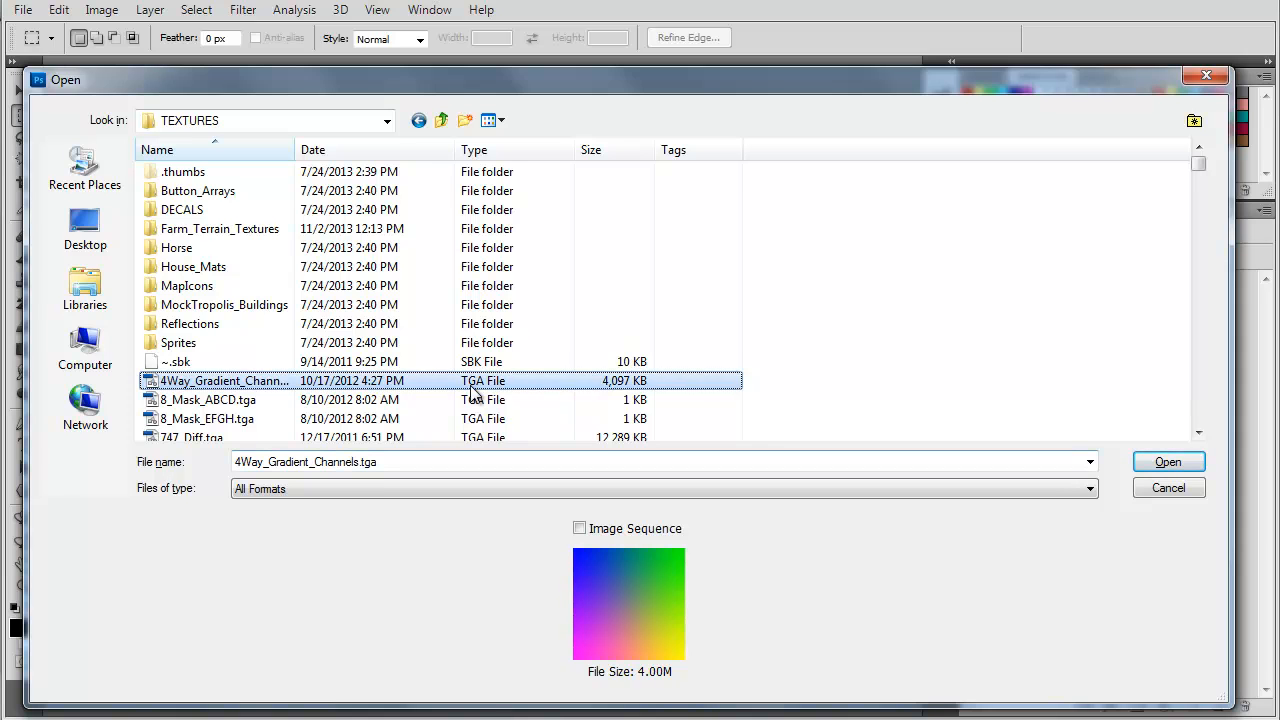
scroll(473, 392, down, 2)
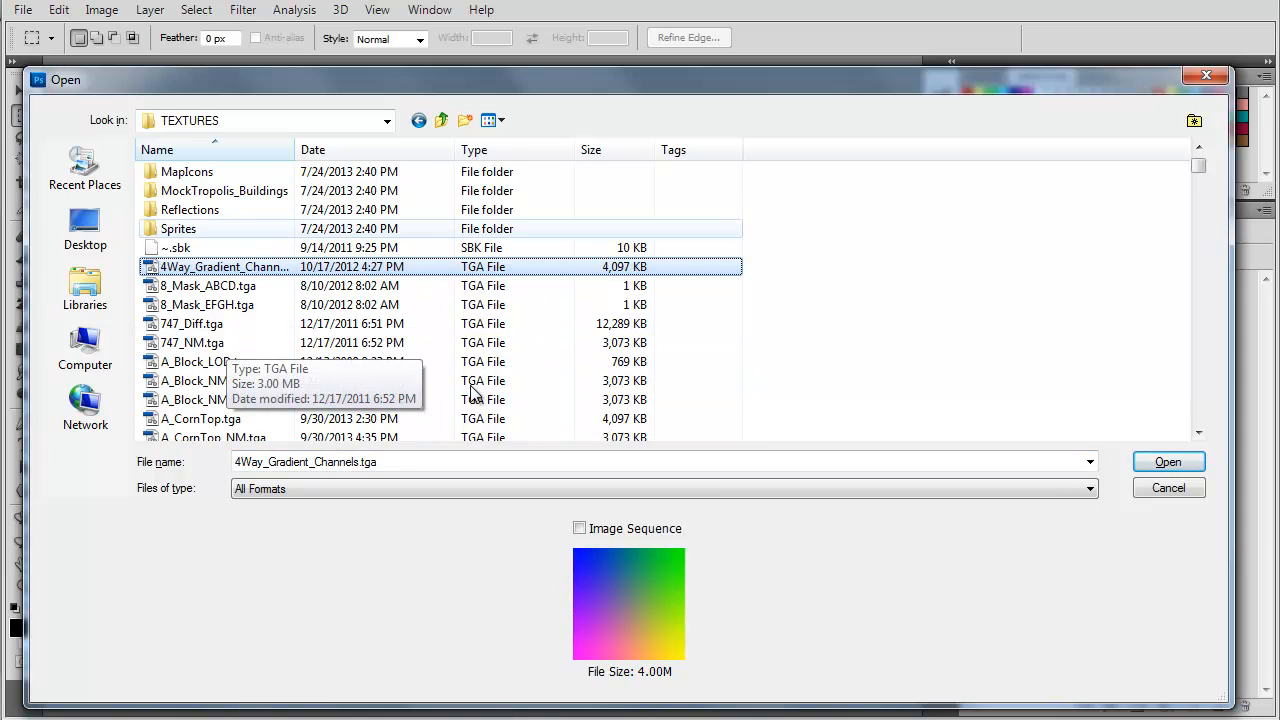
text(mask)
key(Down)
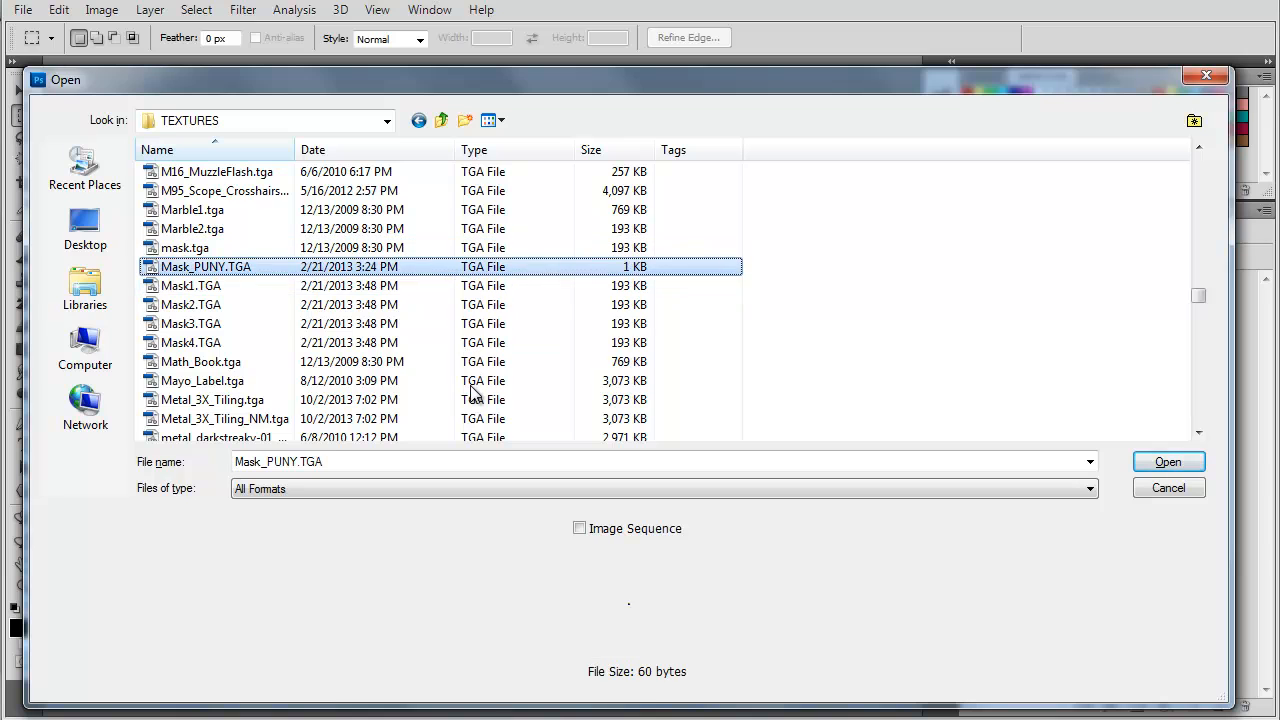
key(Return)
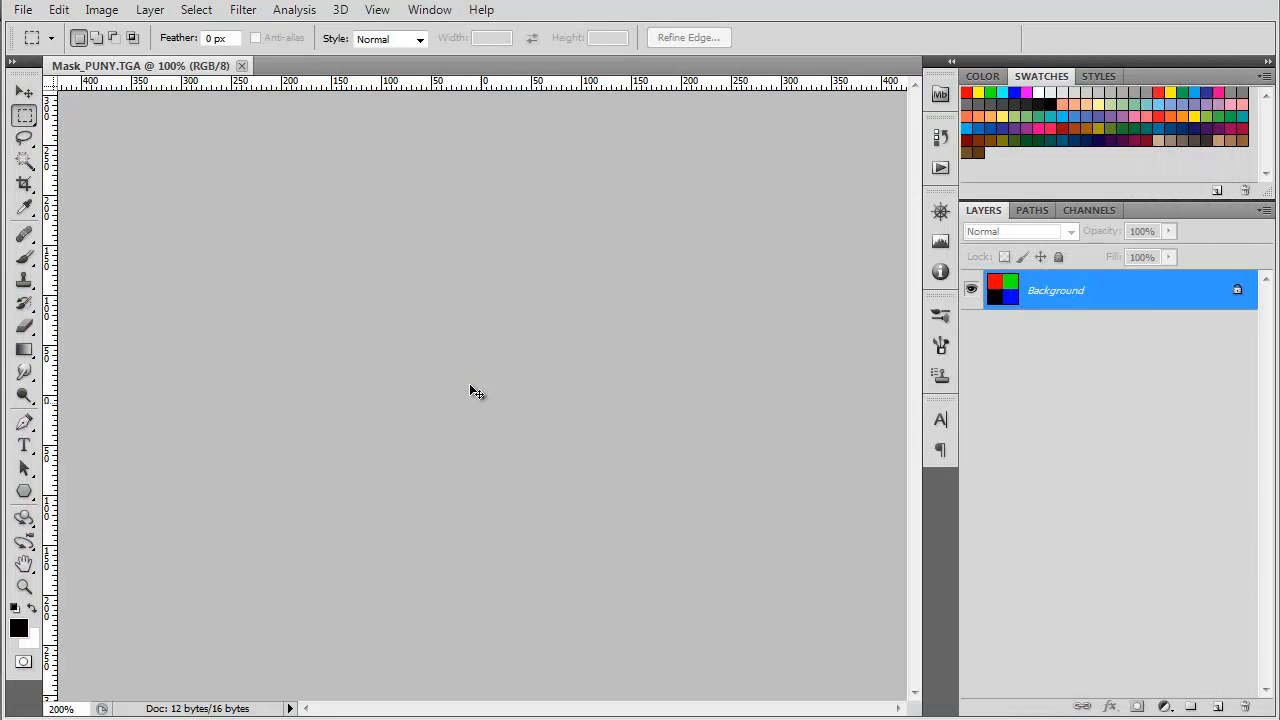
- Check the pixel dimensions of the magnified mask in the Image Size dialog and close it without changes
key(ctrl+plus)
key(ctrl+plus)
key(ctrl+plus)
key(ctrl+plus)
key(ctrl+plus)
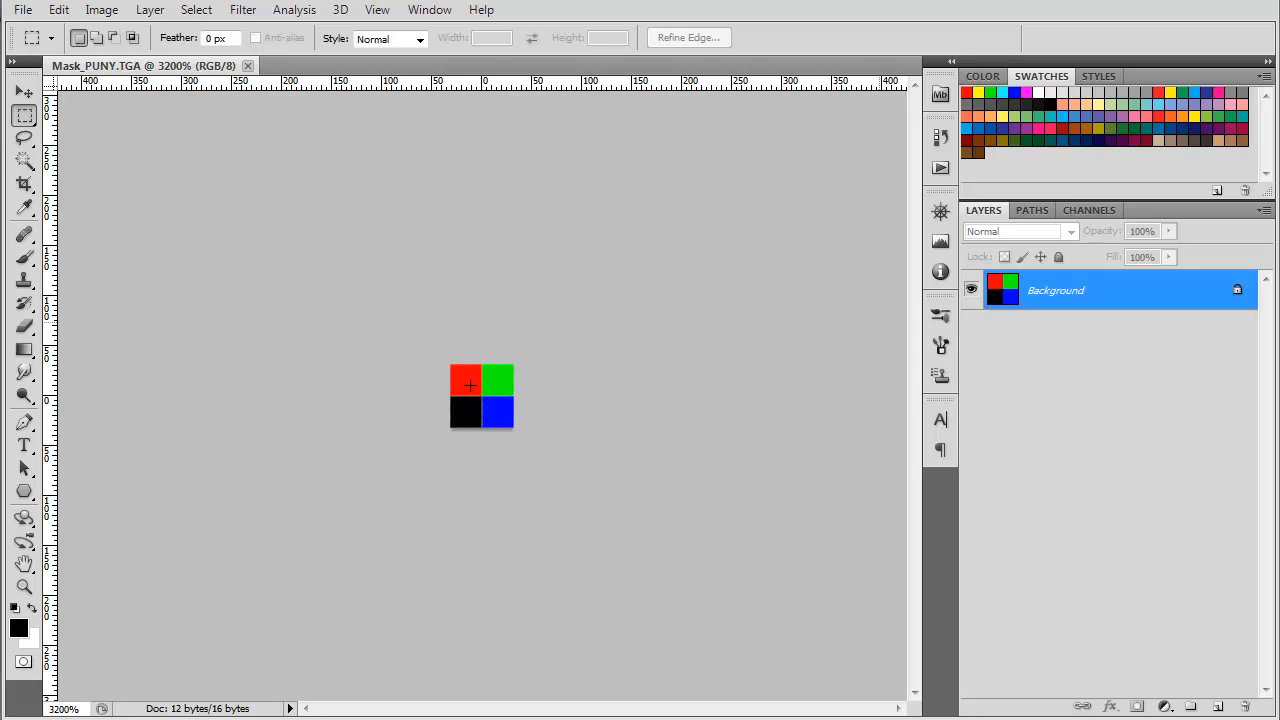
key(alt)
key(Right)
key(Right)
key(Down)
key(Down)
key(Down)
key(Down)
key(Down)
key(Down)
key(Down)
key(Down)
key(Down)
key(Down)
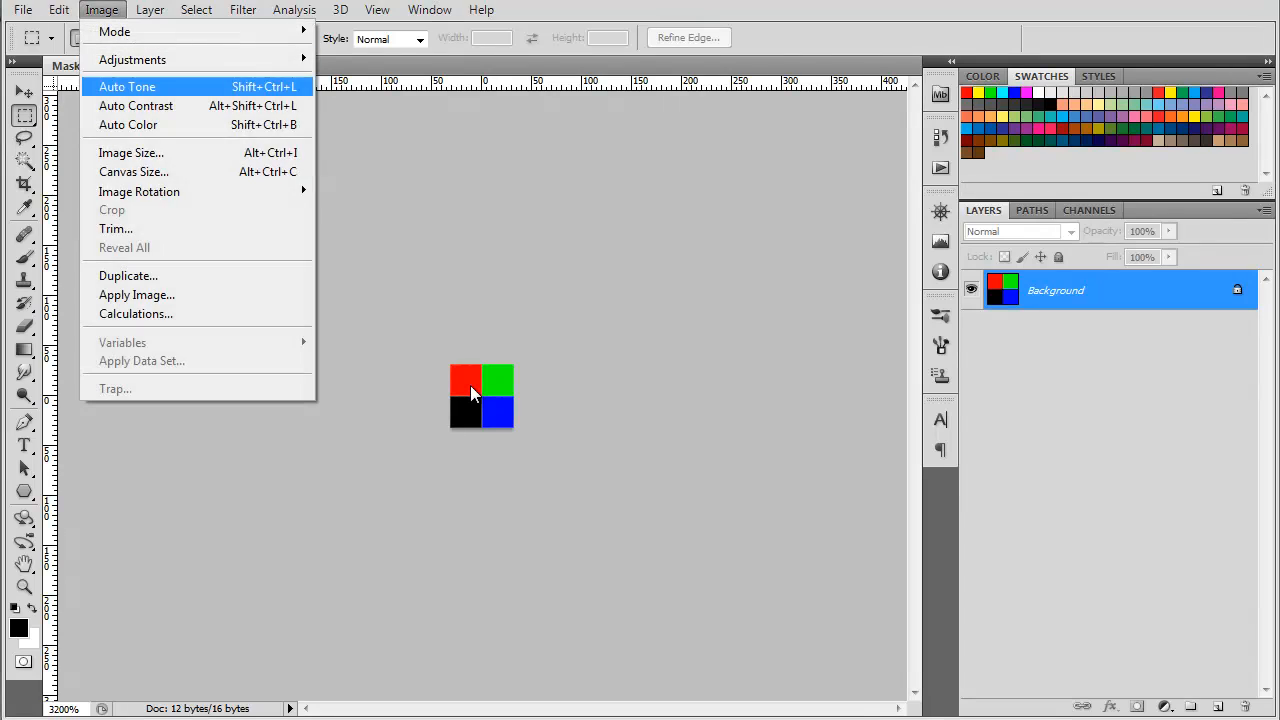
key(Up)
key(Up)
key(Up)
key(Up)
key(Down)
key(Return)
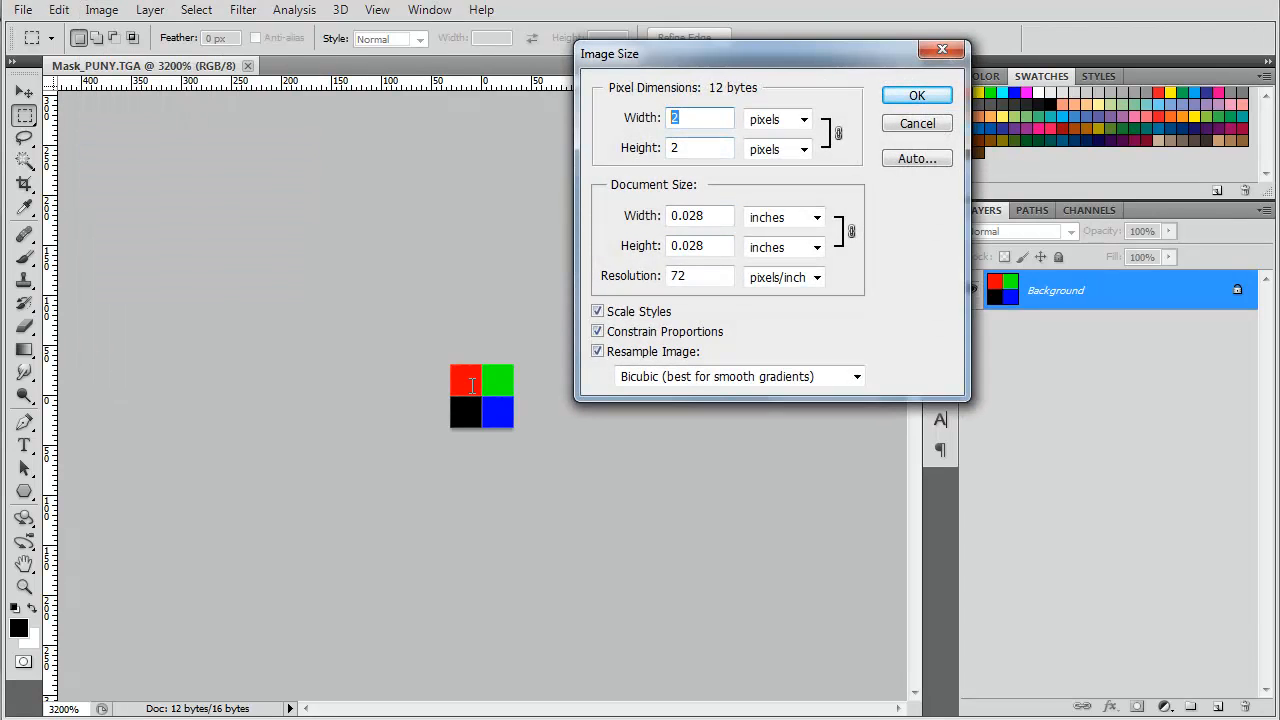
key(Tab)
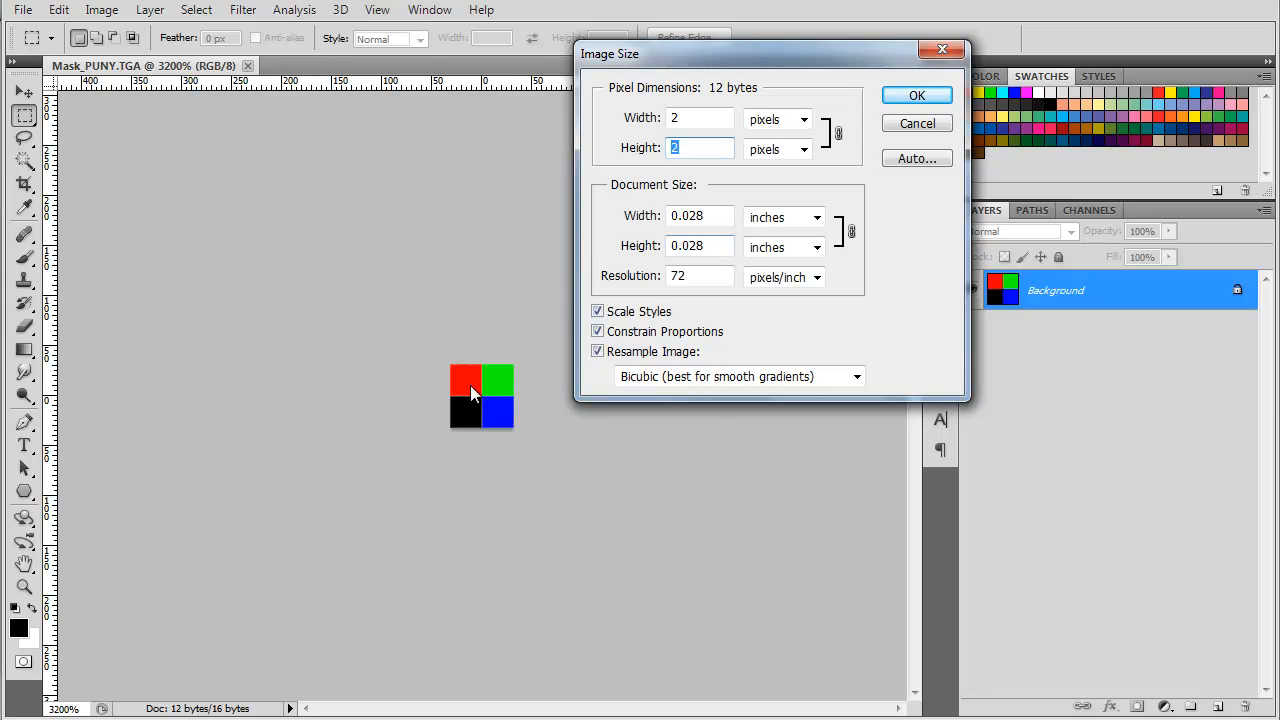
key(Escape)
- View the Red, Green, Blue and Alpha 1 channels of the mask one at a time, returning to Red
click(1089, 210)
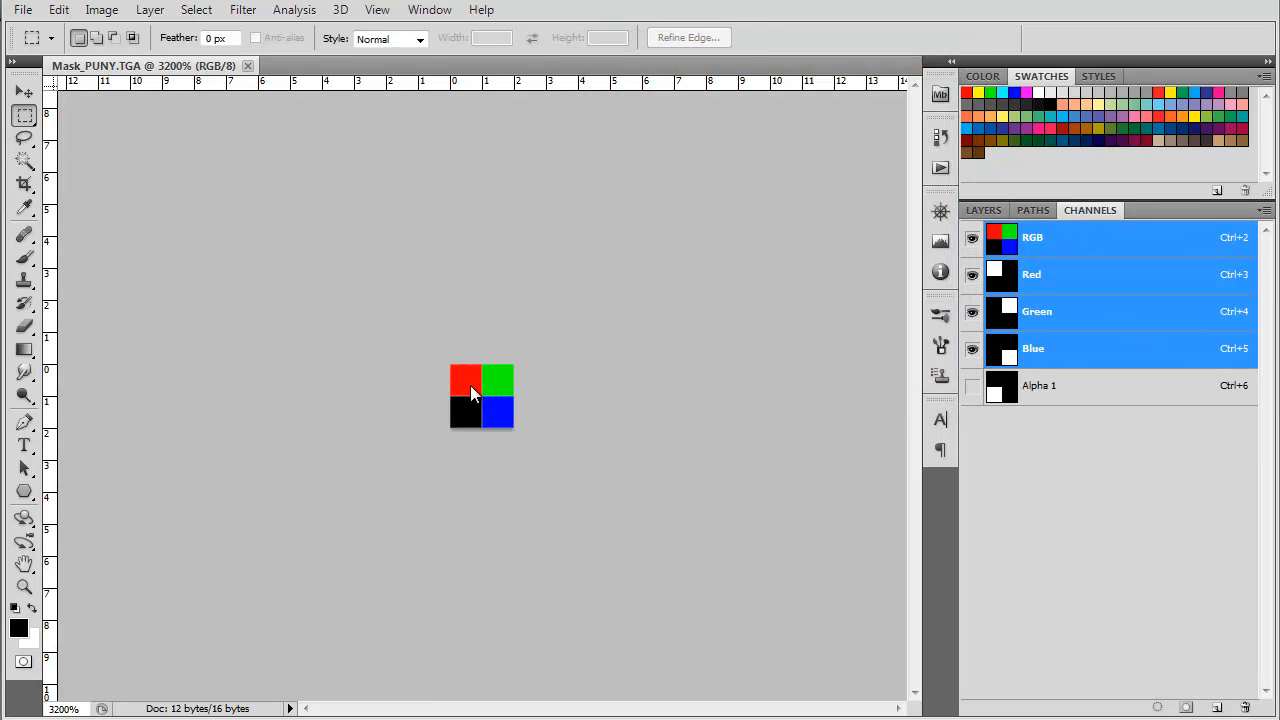
key(ctrl+3)
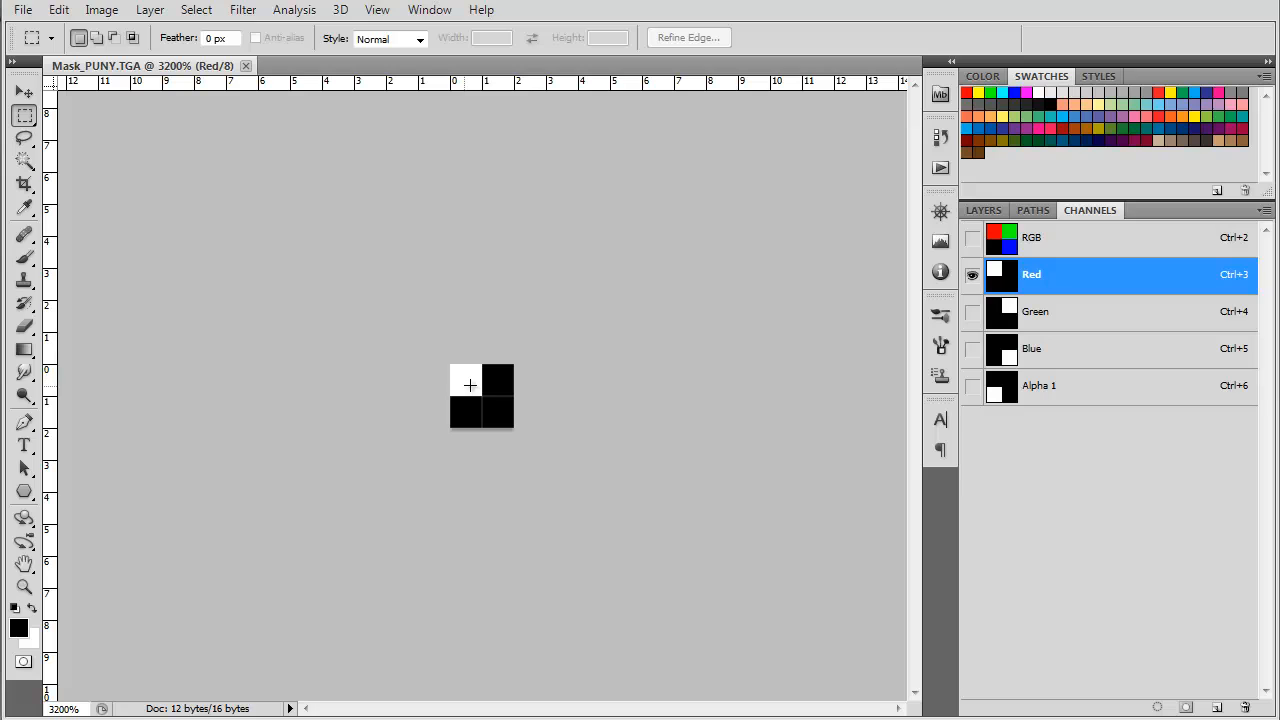
key(ctrl+4)
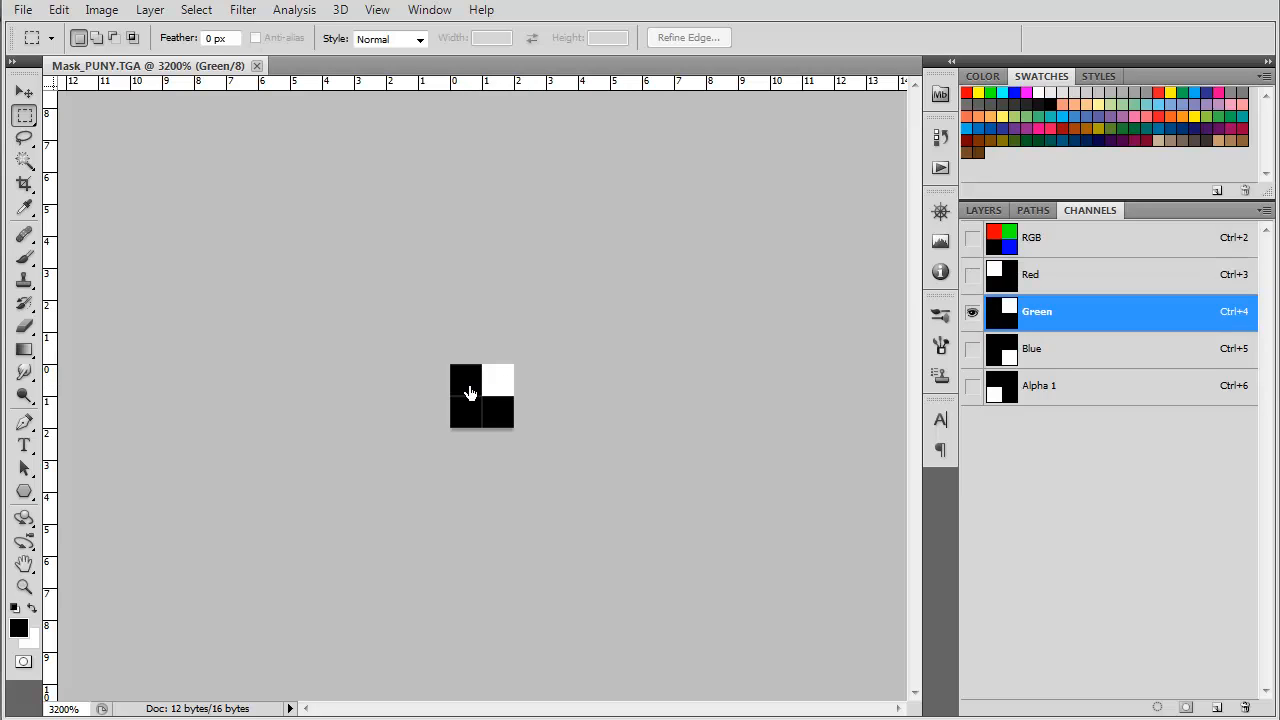
key(ctrl+5)
key(ctrl+6)
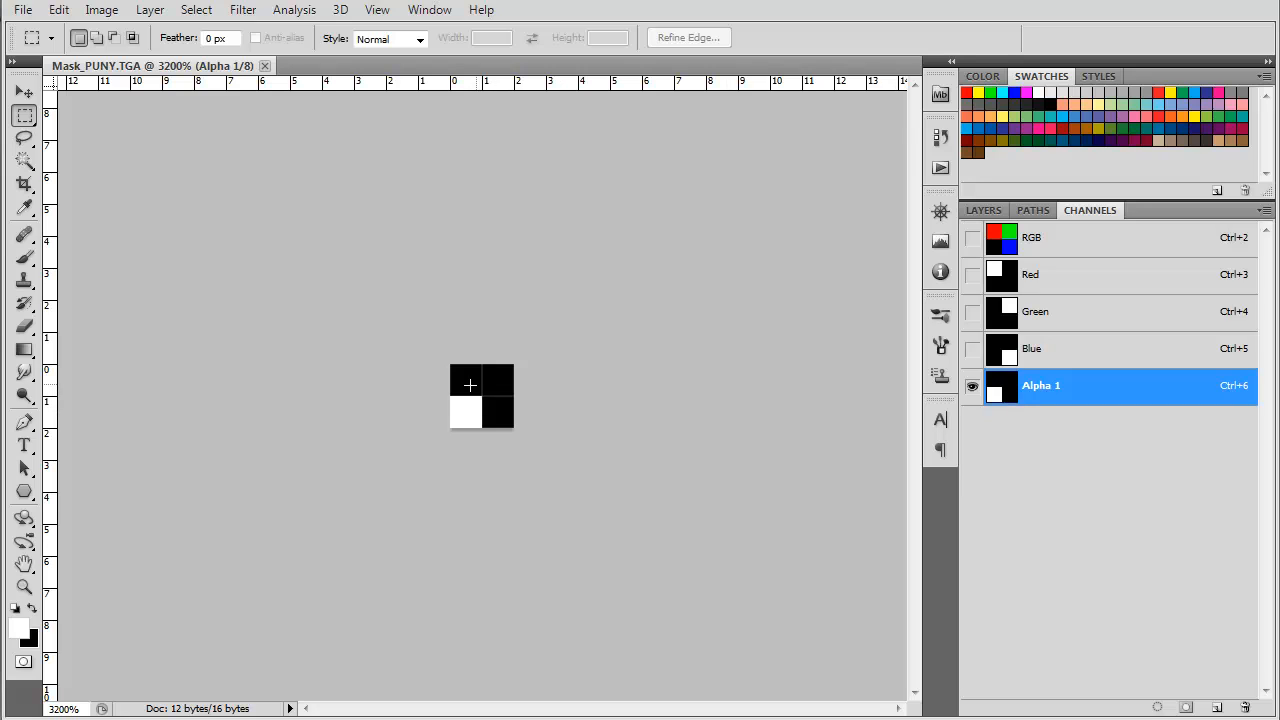
key(ctrl+3)
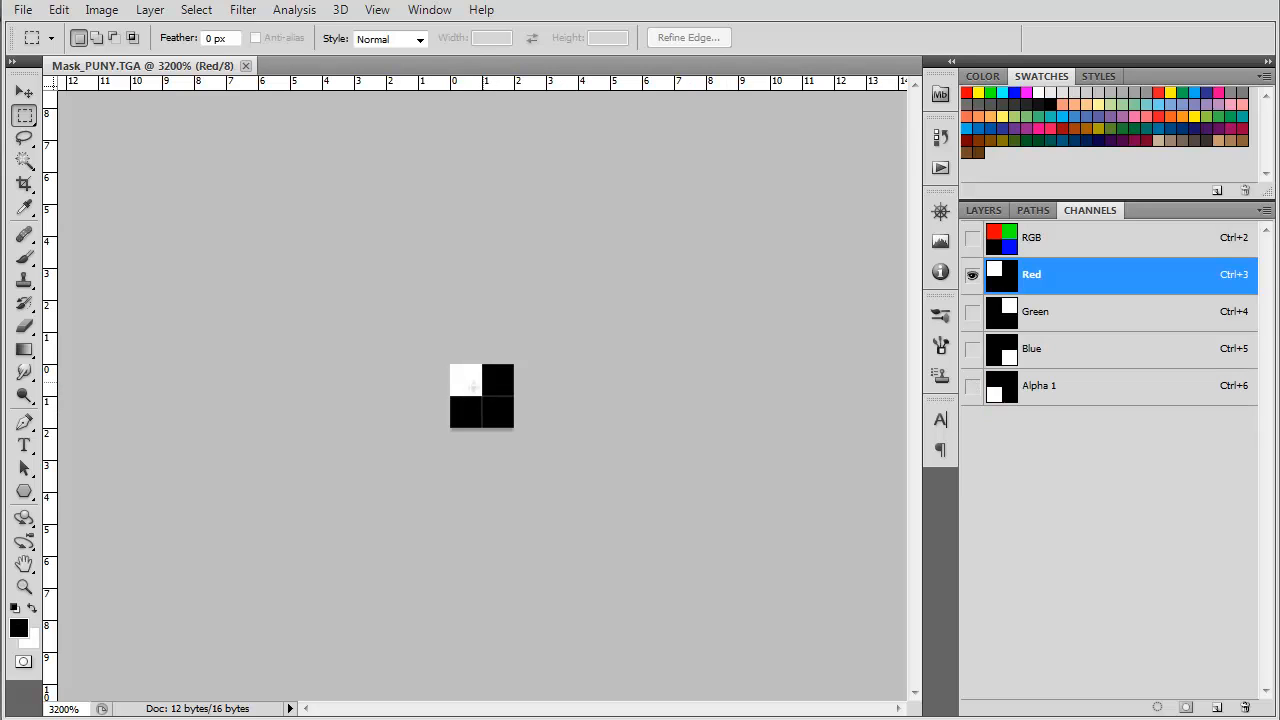
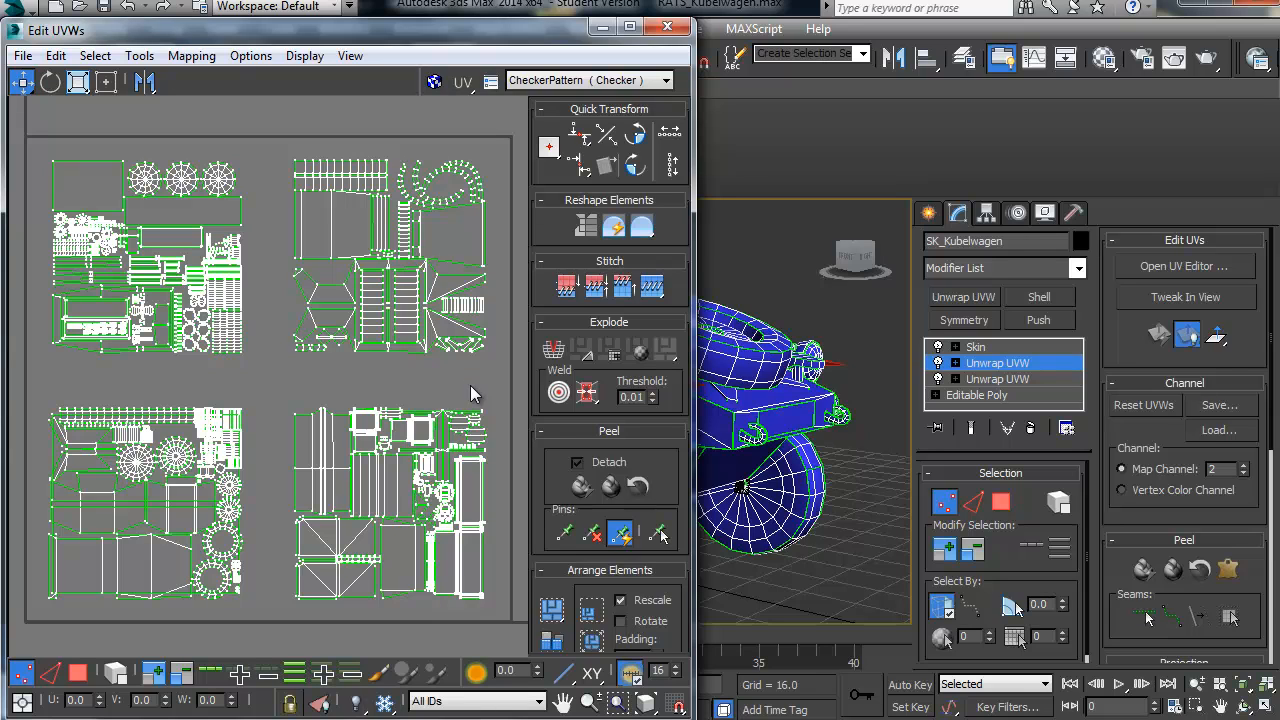
- Switch to 3ds Max, show the grid behind the four UV tiles in the UV editor, and minimize the editor window
key(alt+v)
key(Up)
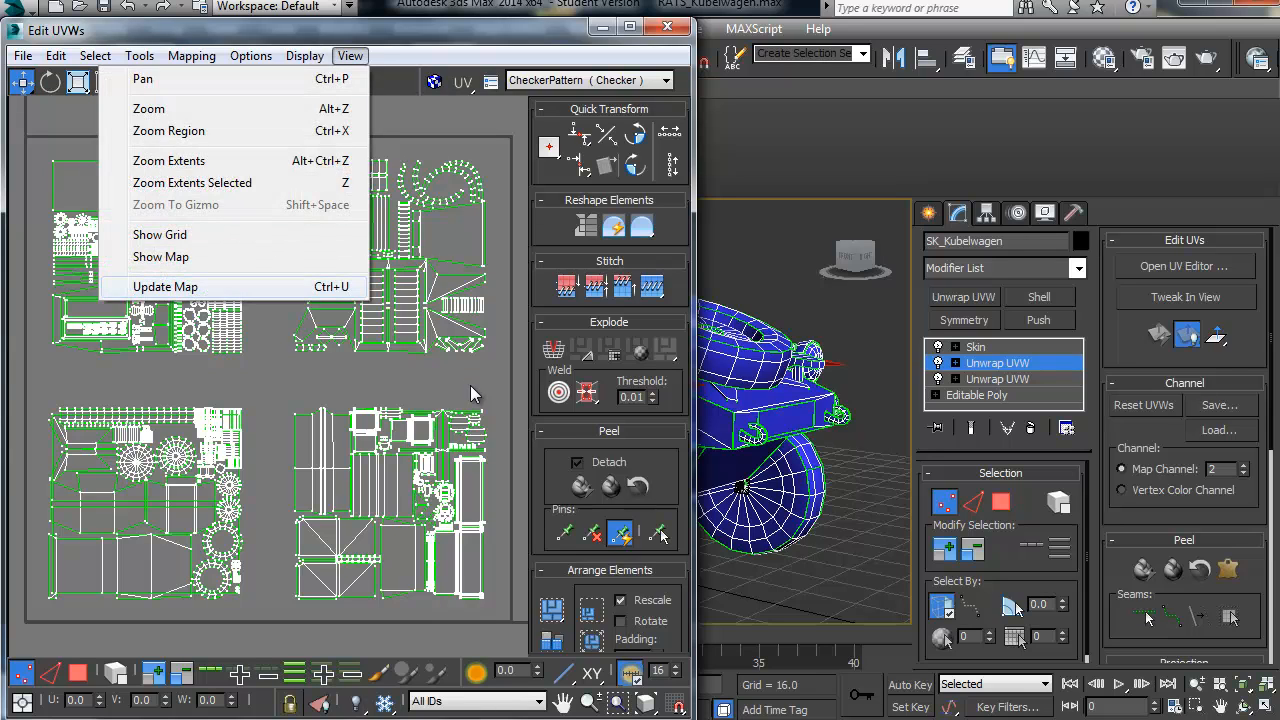
key(Up)
key(Up)
key(Return)
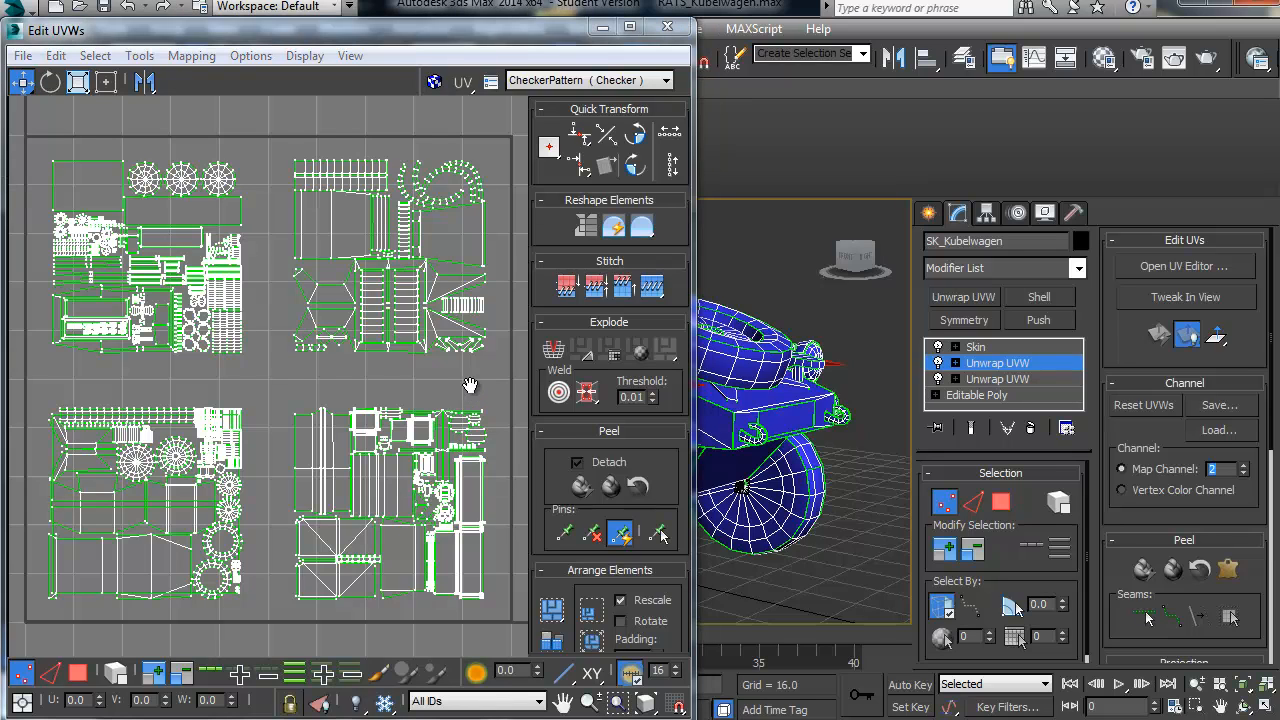
mouse_move(330, 30)
mouse_down()
mouse_move(349, 28)
mouse_move(343, 14)
mouse_up()
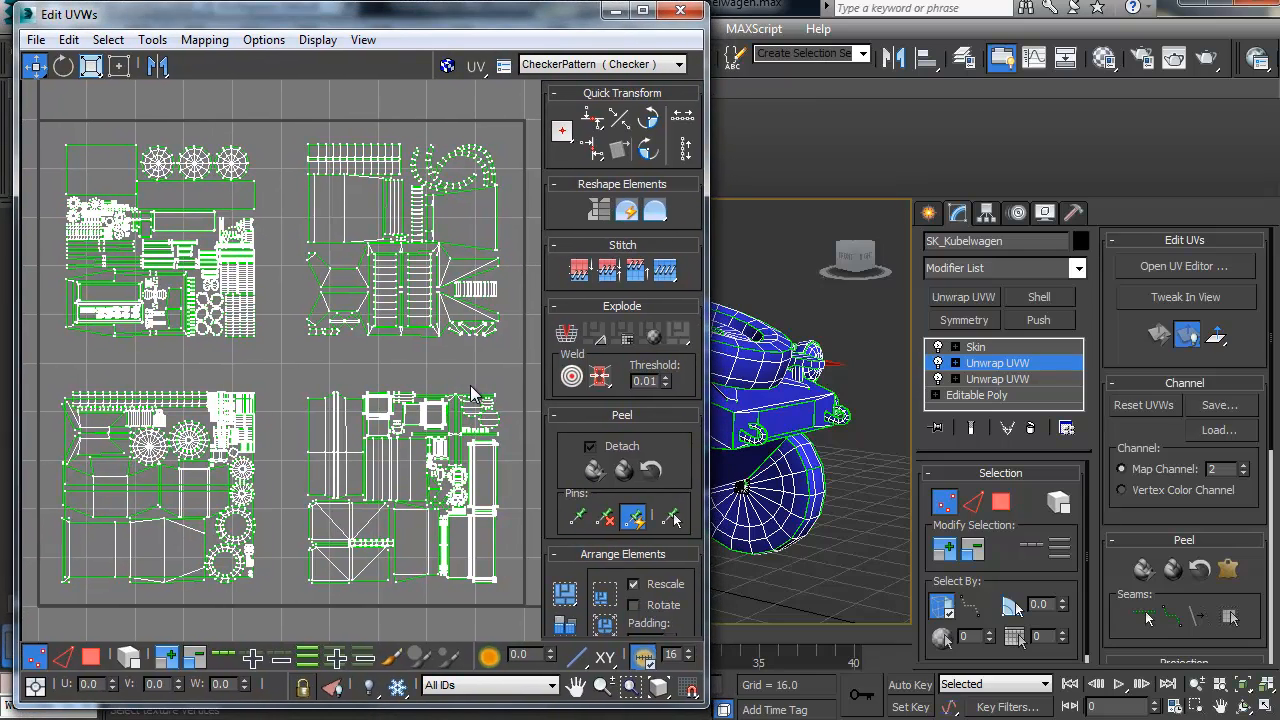
click(615, 10)
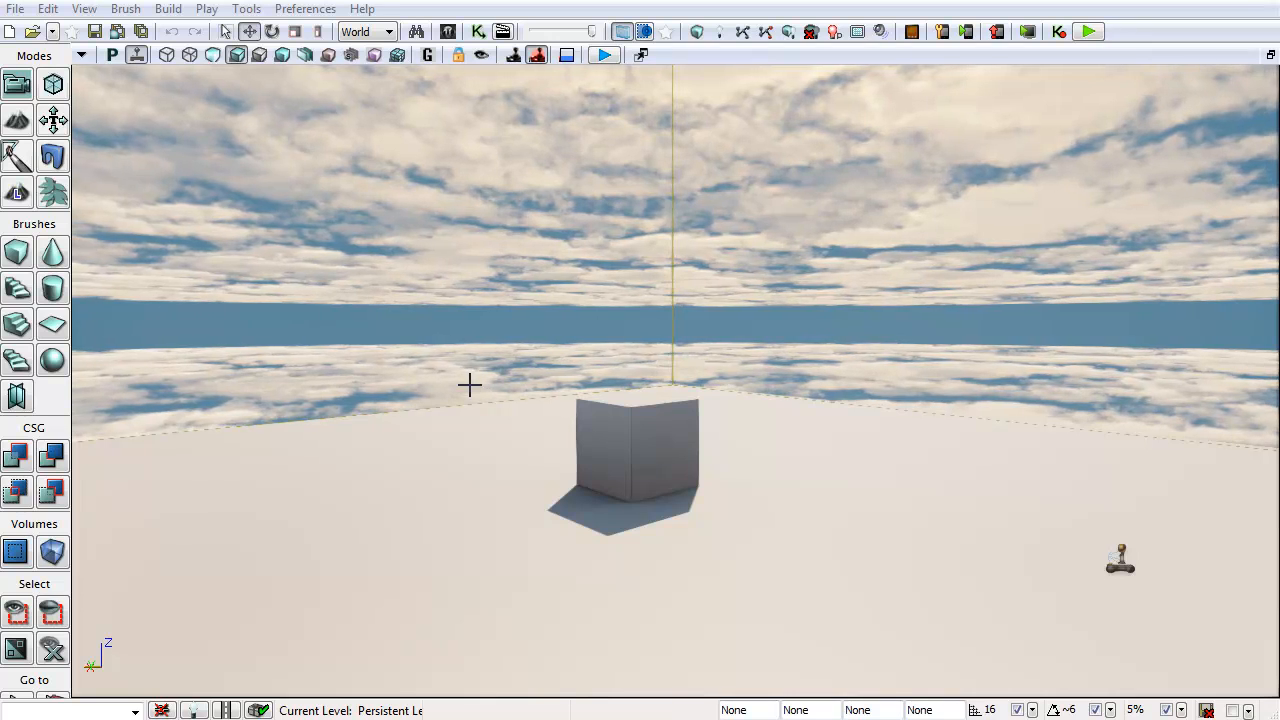
- Switch to UDK, open the SK_Kubelwagen skeletal mesh from the Content Browser, and inspect its body and glass materials up close
mouse_move(470, 385)
mouse_down()
mouse_move(490, 402)
mouse_move(471, 386)
mouse_up()
key(ctrl+shift+f)
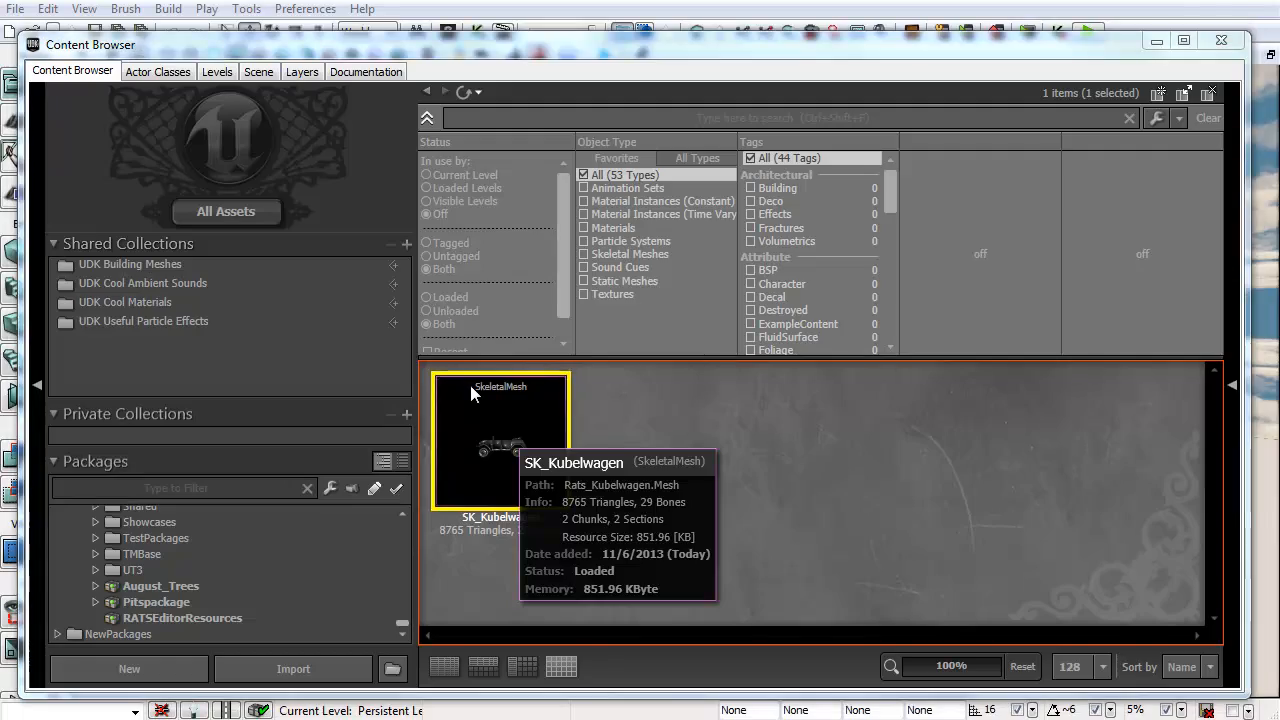
double_click(472, 393)
drag(472, 393, 472, 393)
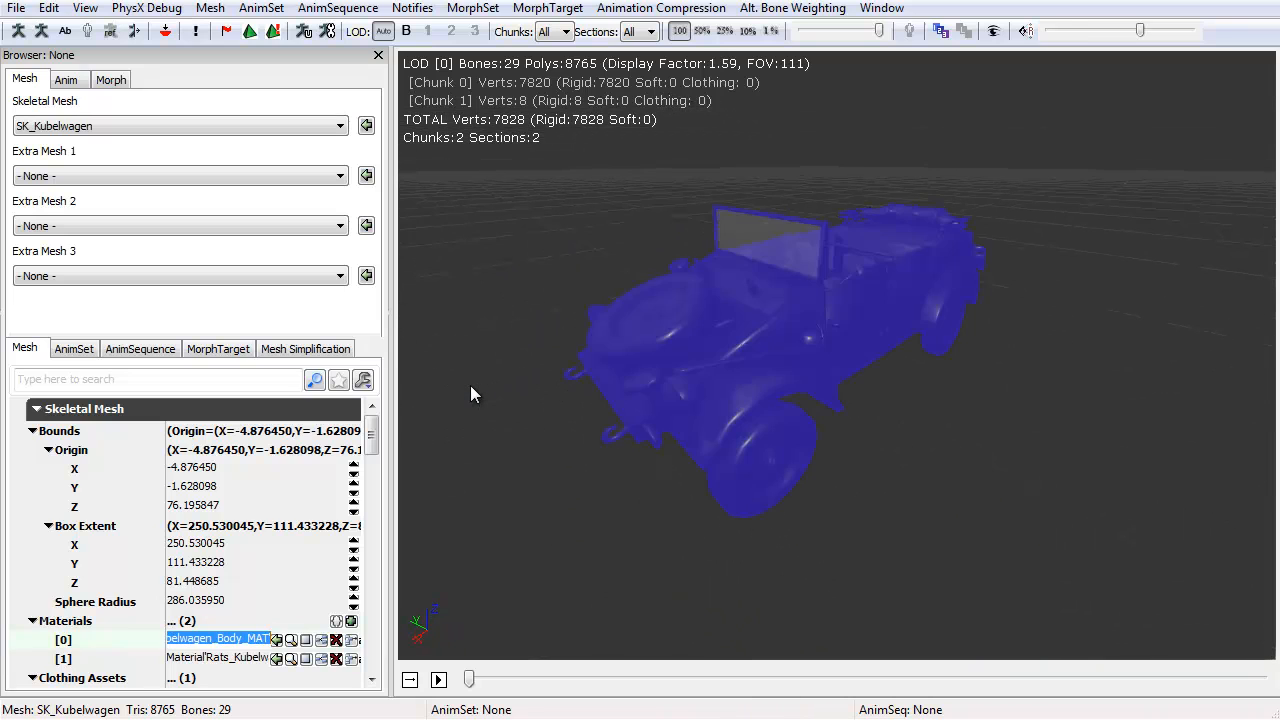
drag(472, 393, 472, 393)
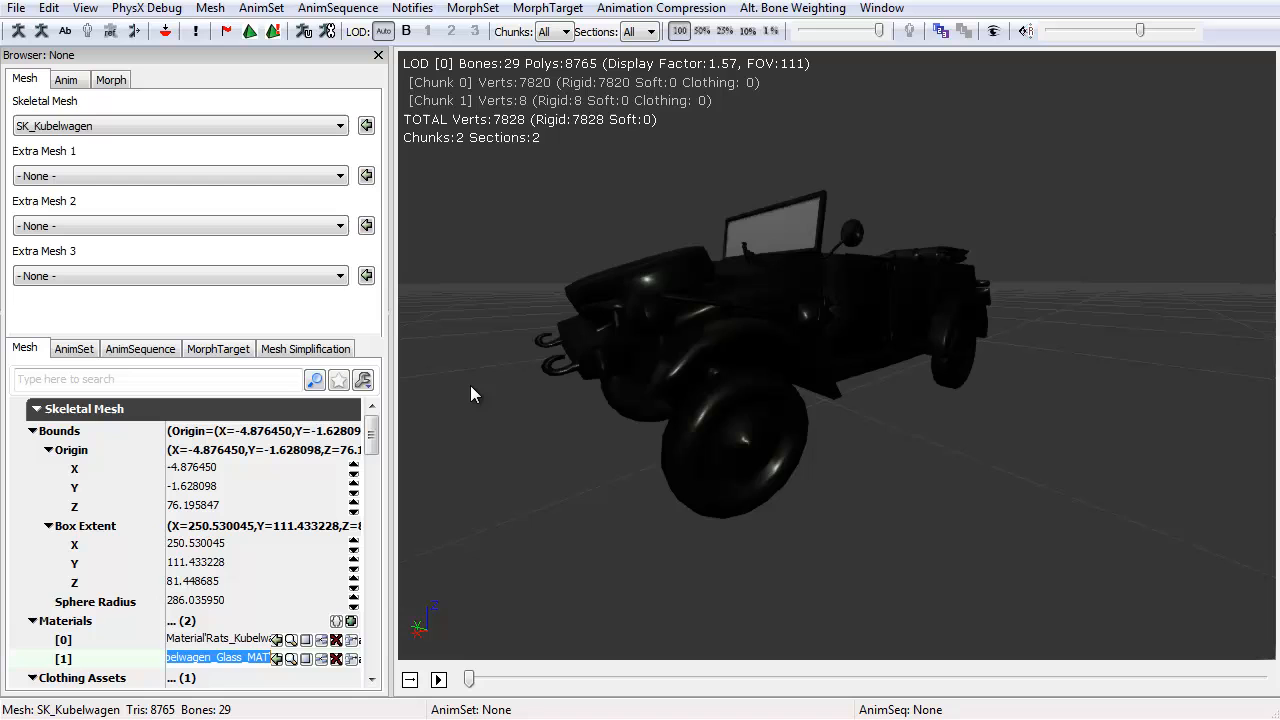
drag(472, 393, 472, 393)
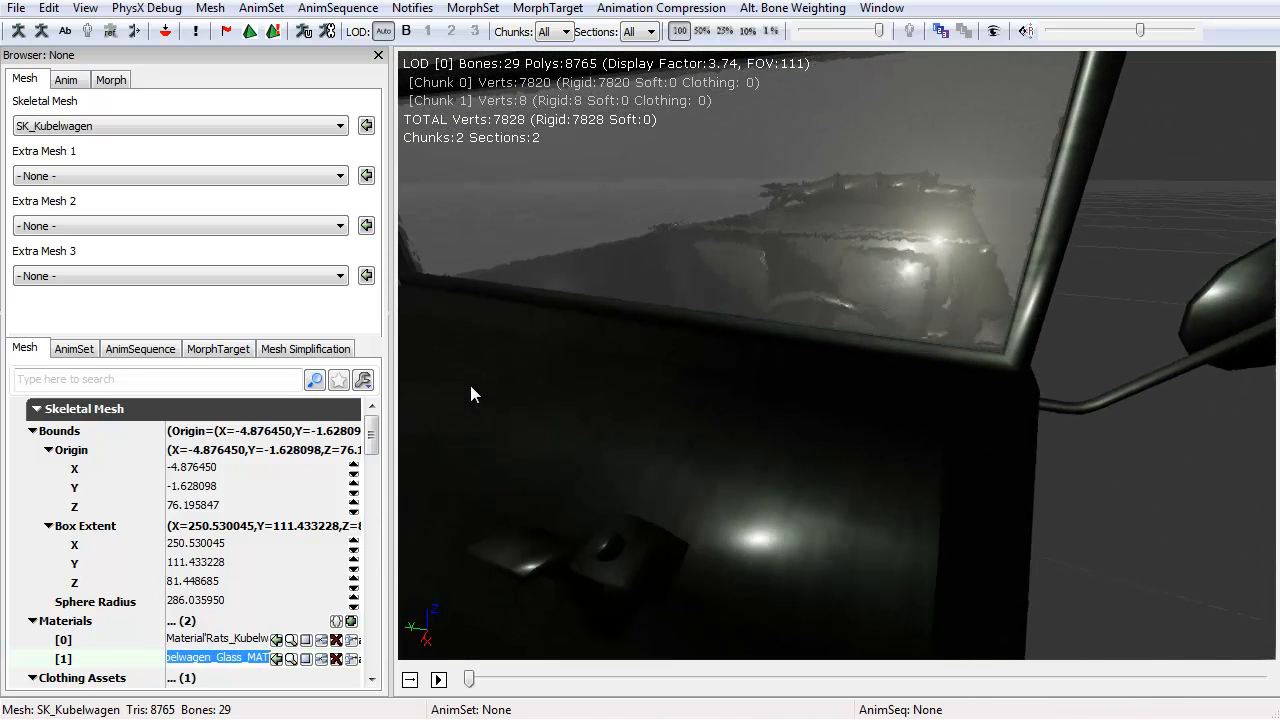
drag(472, 393, 472, 394)
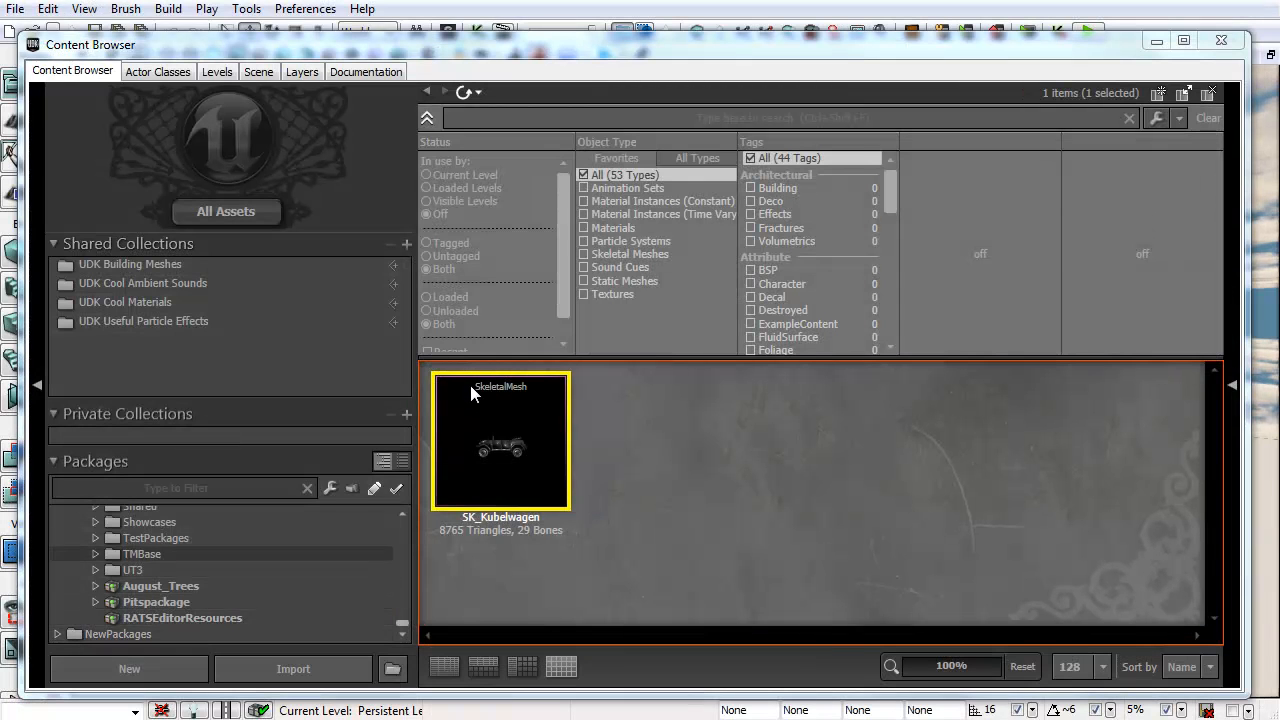
- Start an import into the Mesh group of the Rats_Kubelwagen package and browse to the KubelWagon_TEXTURES folder
right_click(480, 450)
click(472, 394)
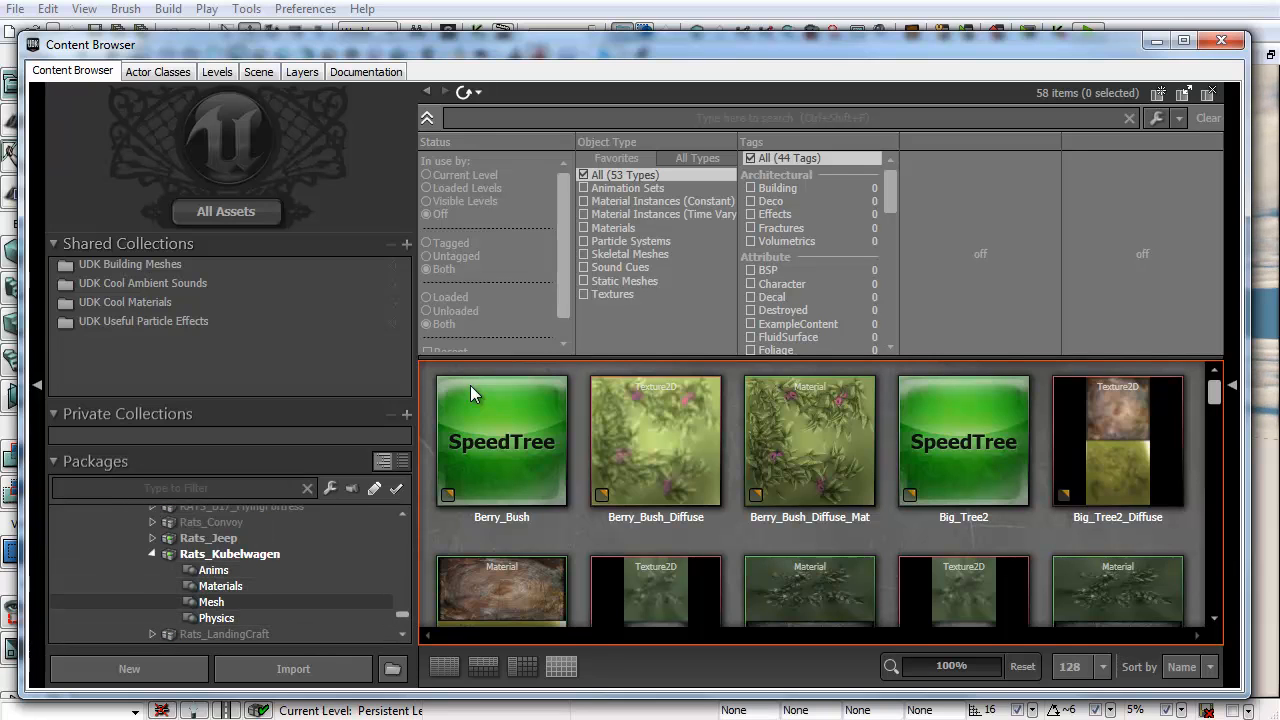
click(211, 602)
click(293, 669)
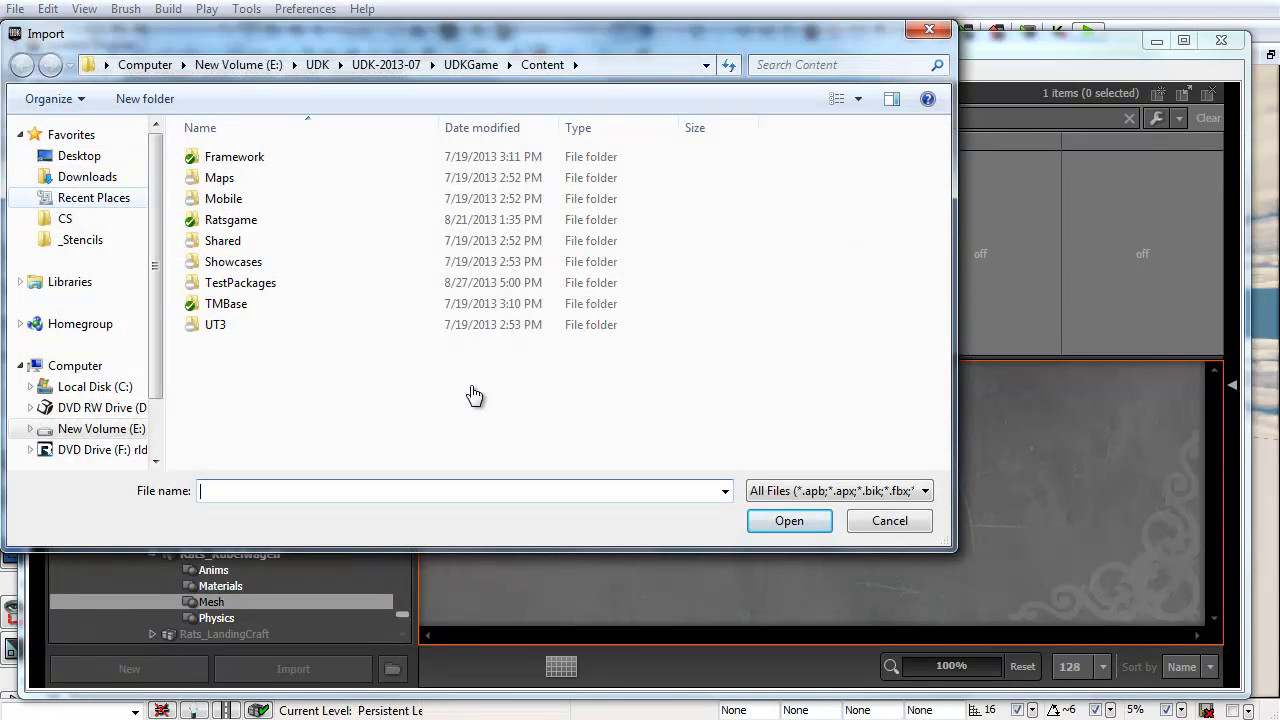
click(94, 198)
double_click(268, 177)
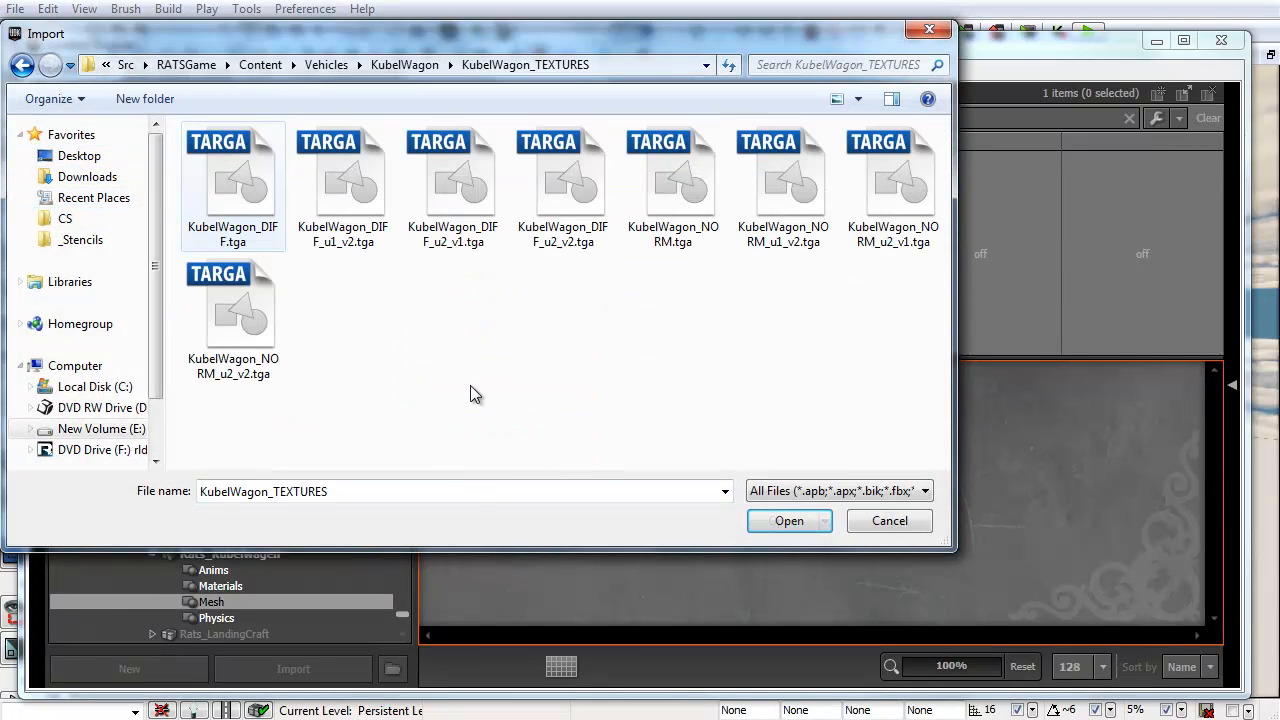
- Show the texture files as a list and choose the four KubelWagon_DIFF TGA files for import
click(857, 98)
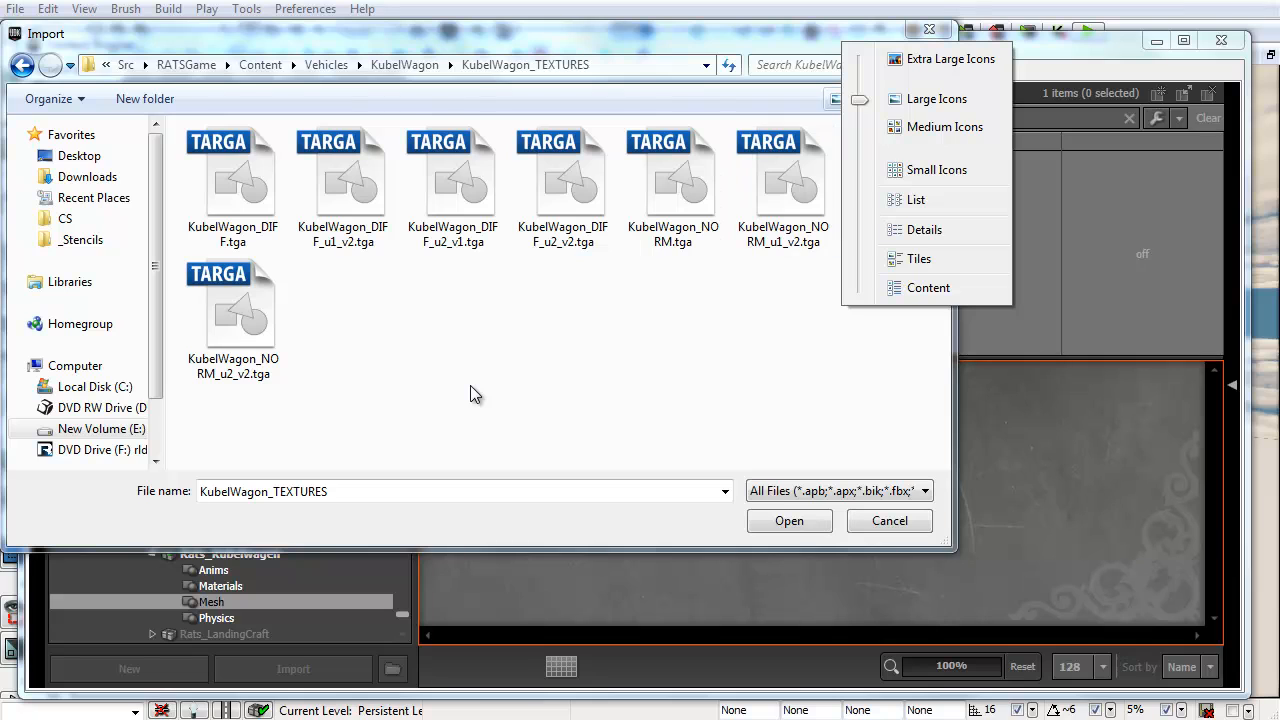
click(915, 200)
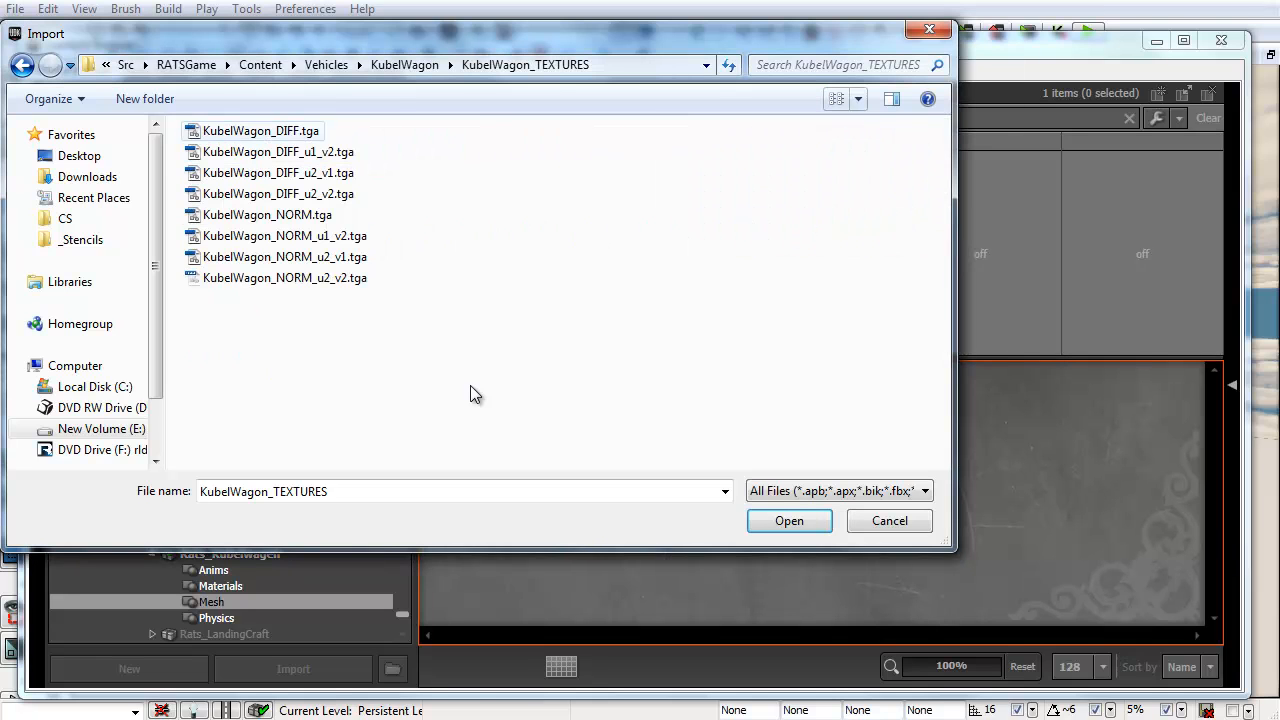
click(260, 131)
shift+click(278, 193)
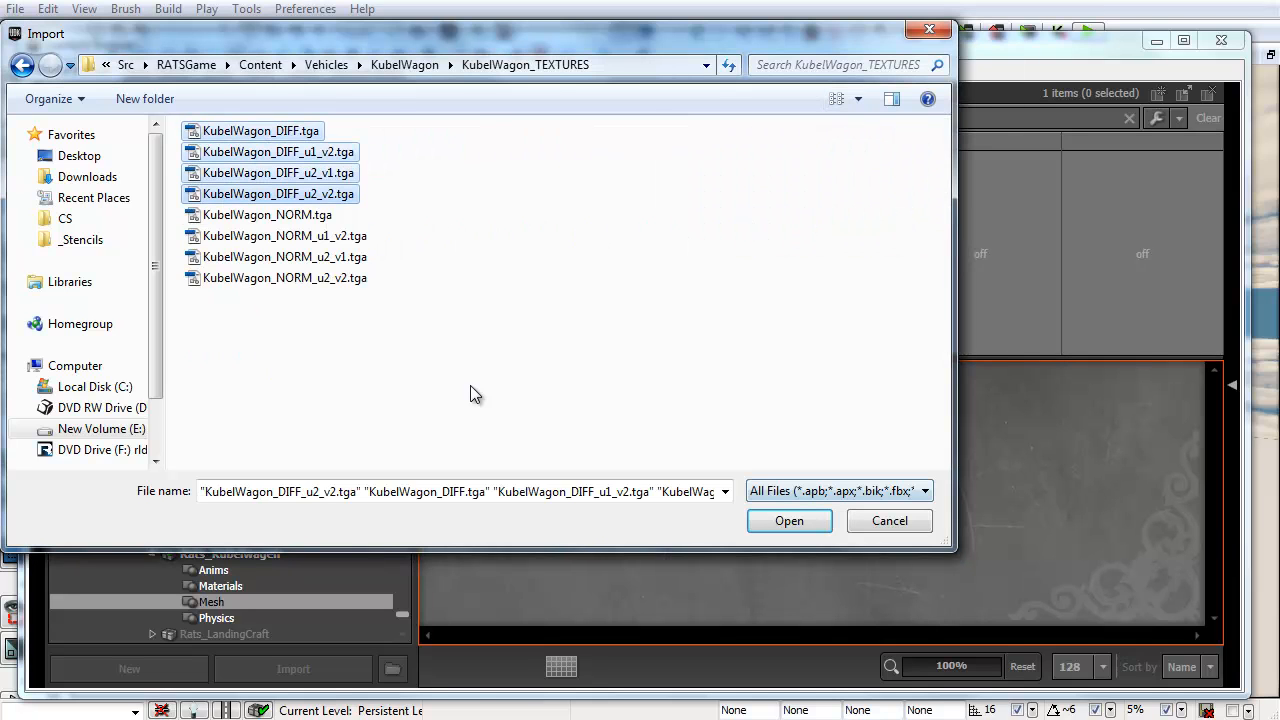
key(Return)
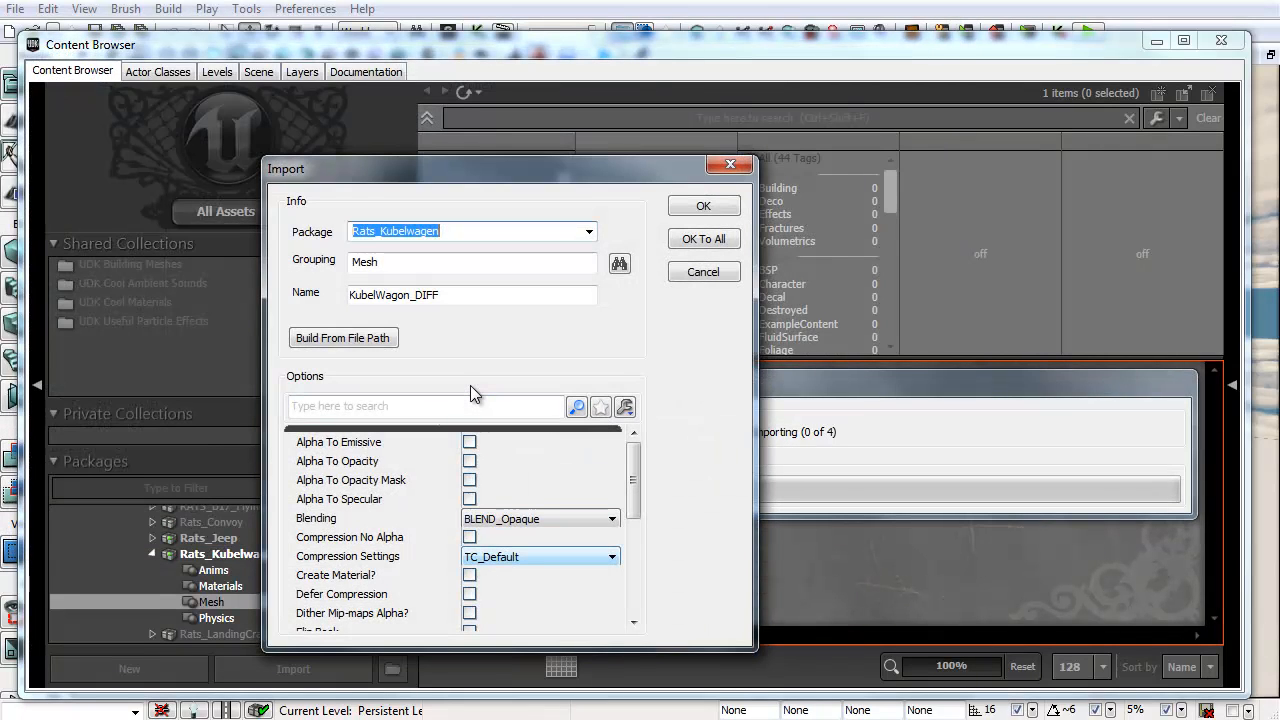
- Set the import grouping to Textures and import all four diffuse textures with the default options
key(Tab)
text(T)
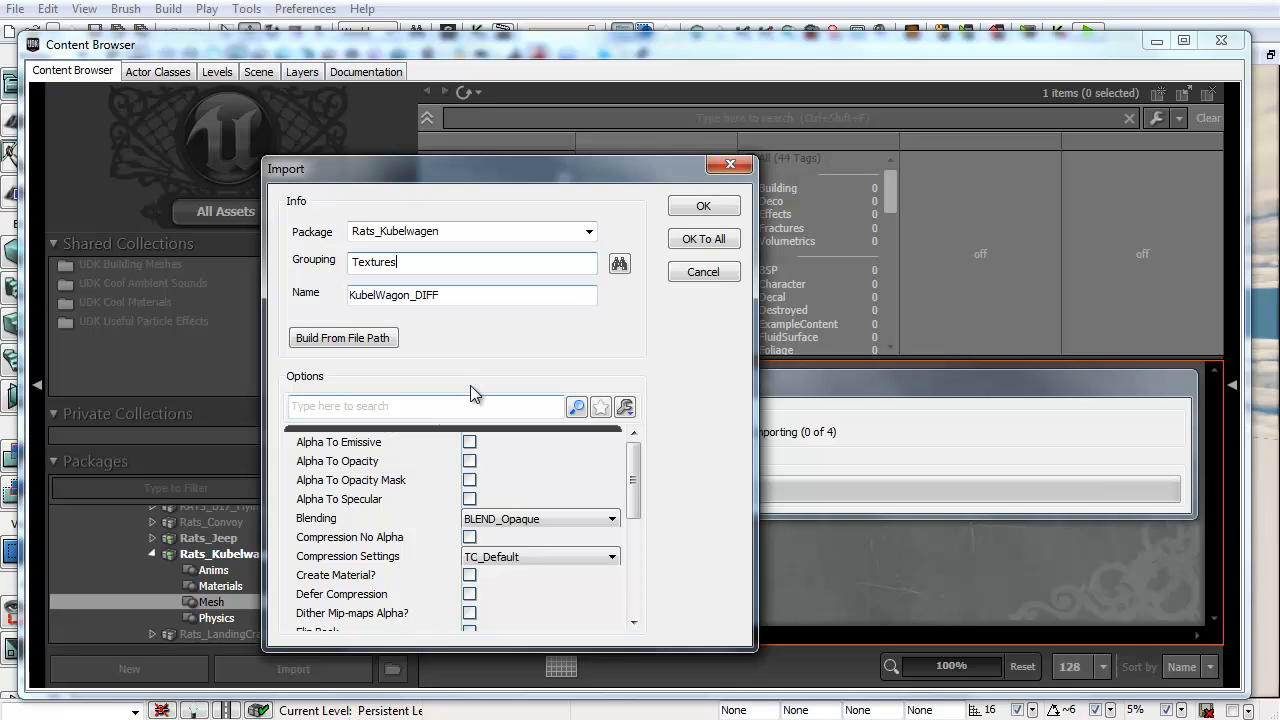
scroll(473, 393, down, 5)
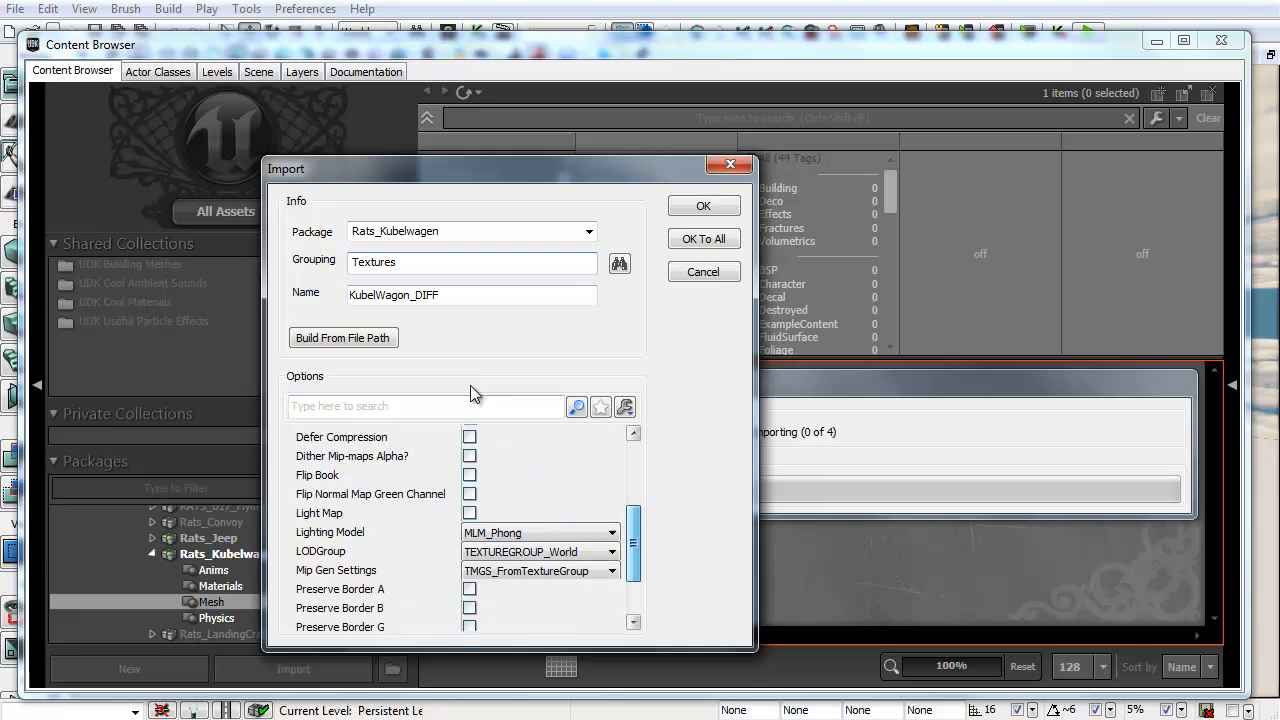
scroll(473, 393, up, 5)
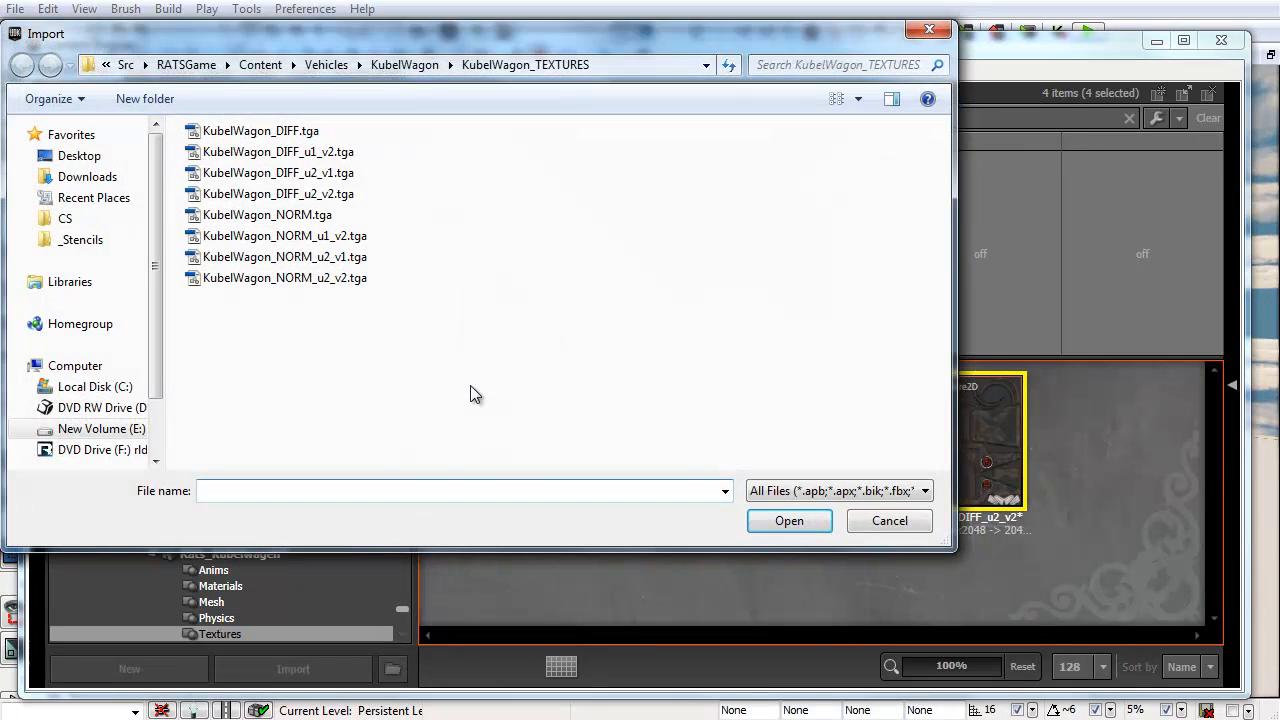
- Import the four KubelWagon_NORM TGA files into the Textures group with compression settings set to TC_NormalmapAlpha
click(267, 214)
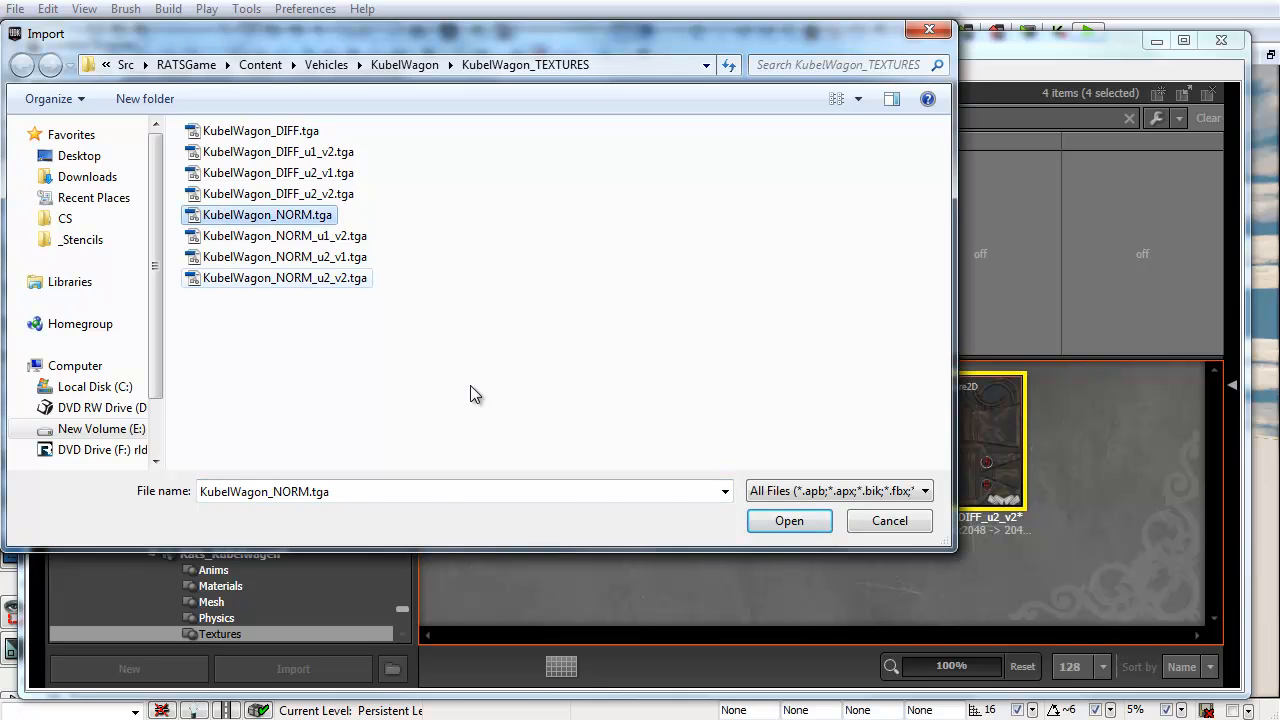
key(shift+End)
key(Return)
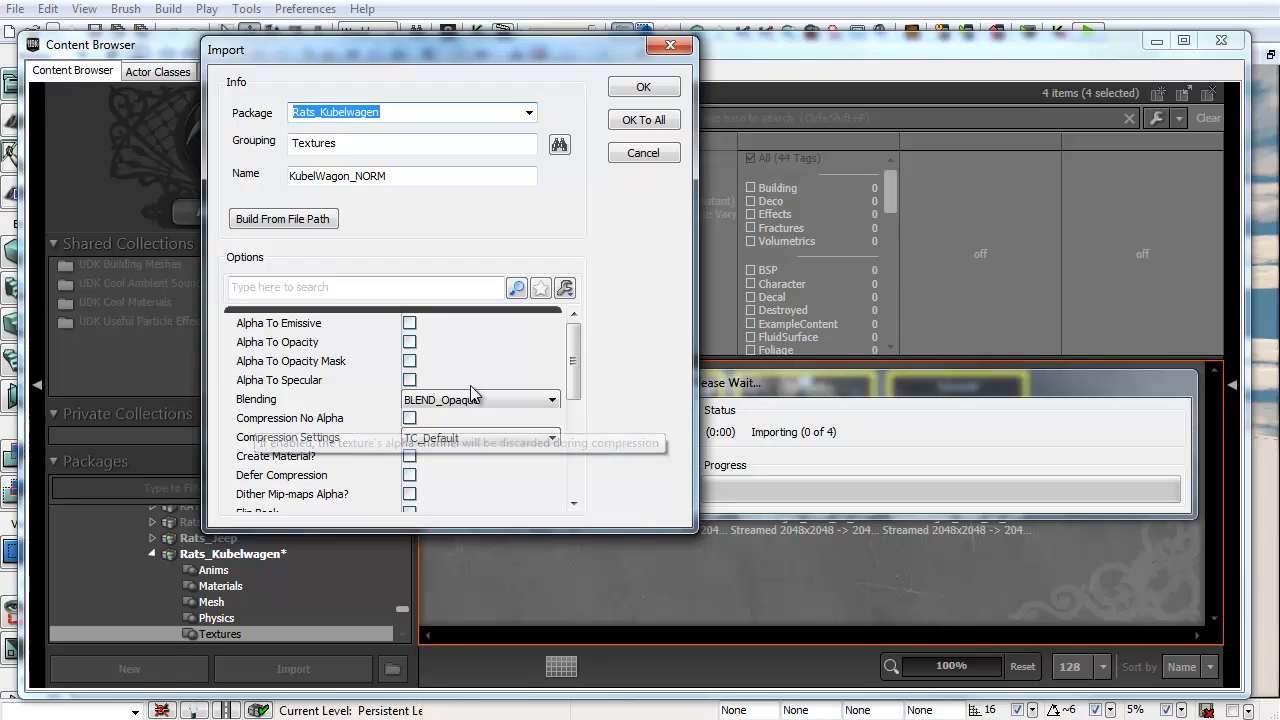
click(481, 438)
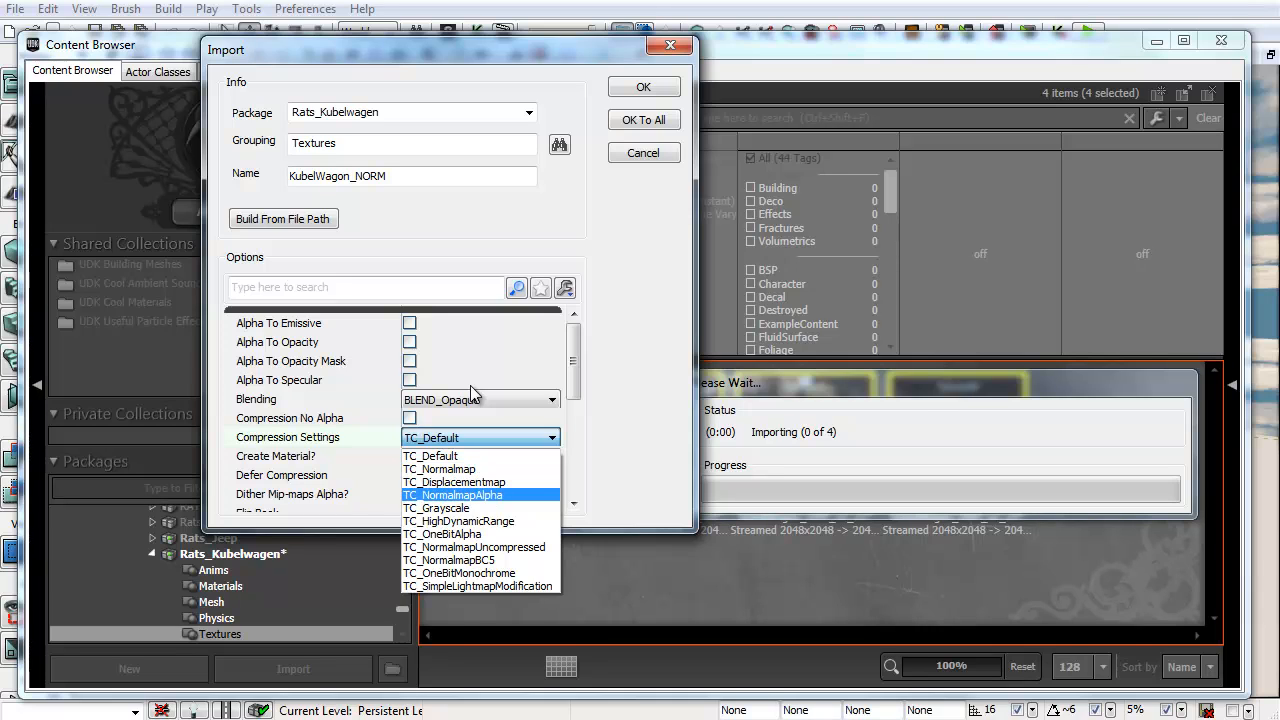
key(Return)
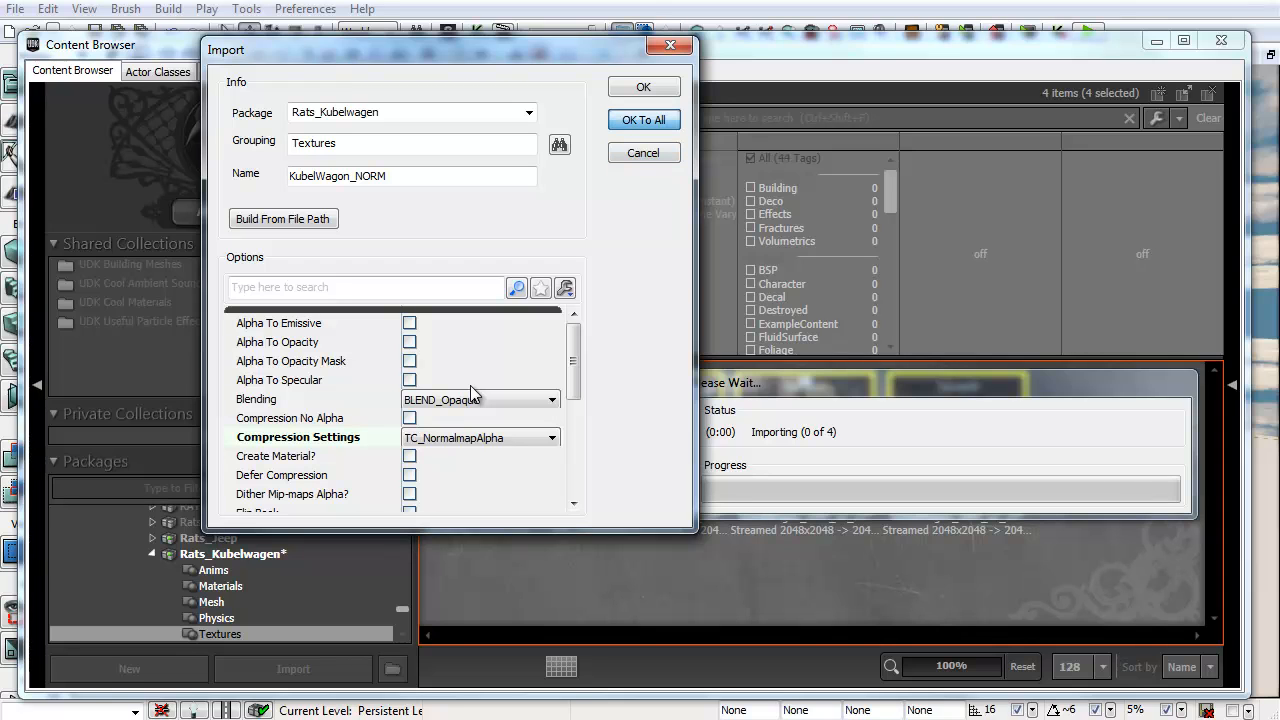
key(Return)
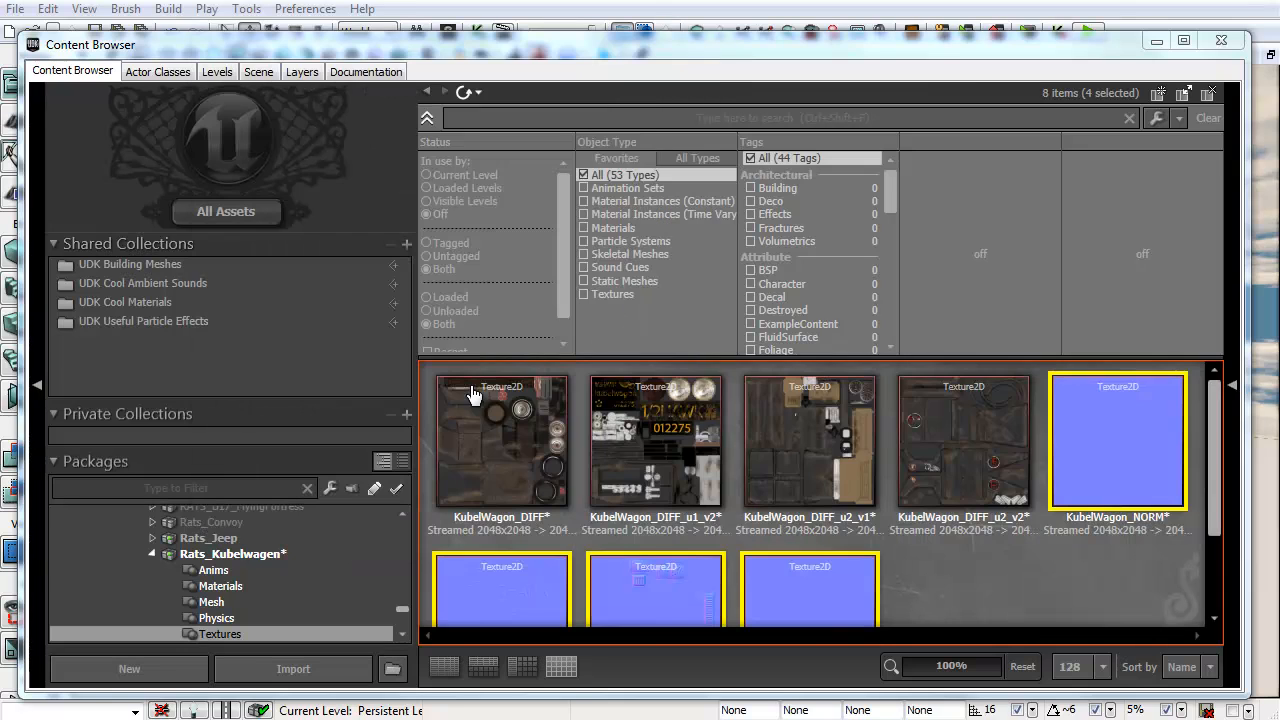
- Look over the imported textures and open the KubelWagon_NORM texture's properties, placing that window where its settings are readable
scroll(473, 394, down, 3)
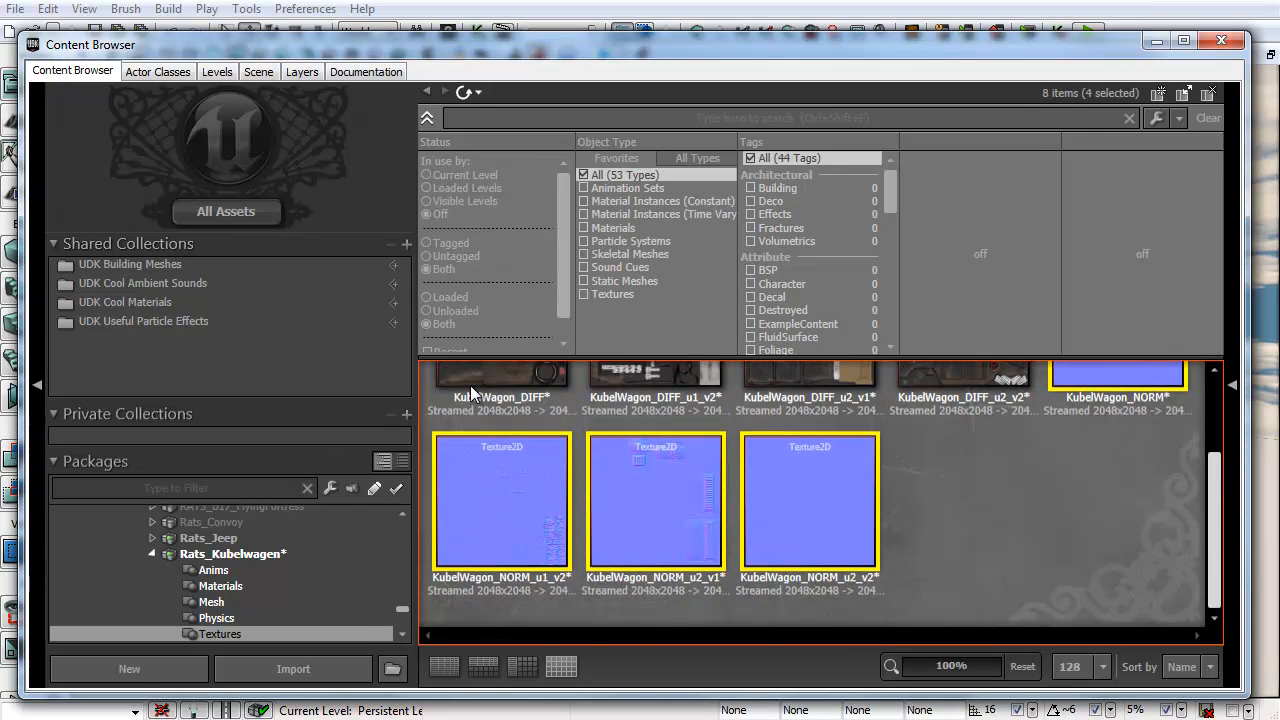
scroll(473, 394, up, 3)
scroll(473, 394, down, 1)
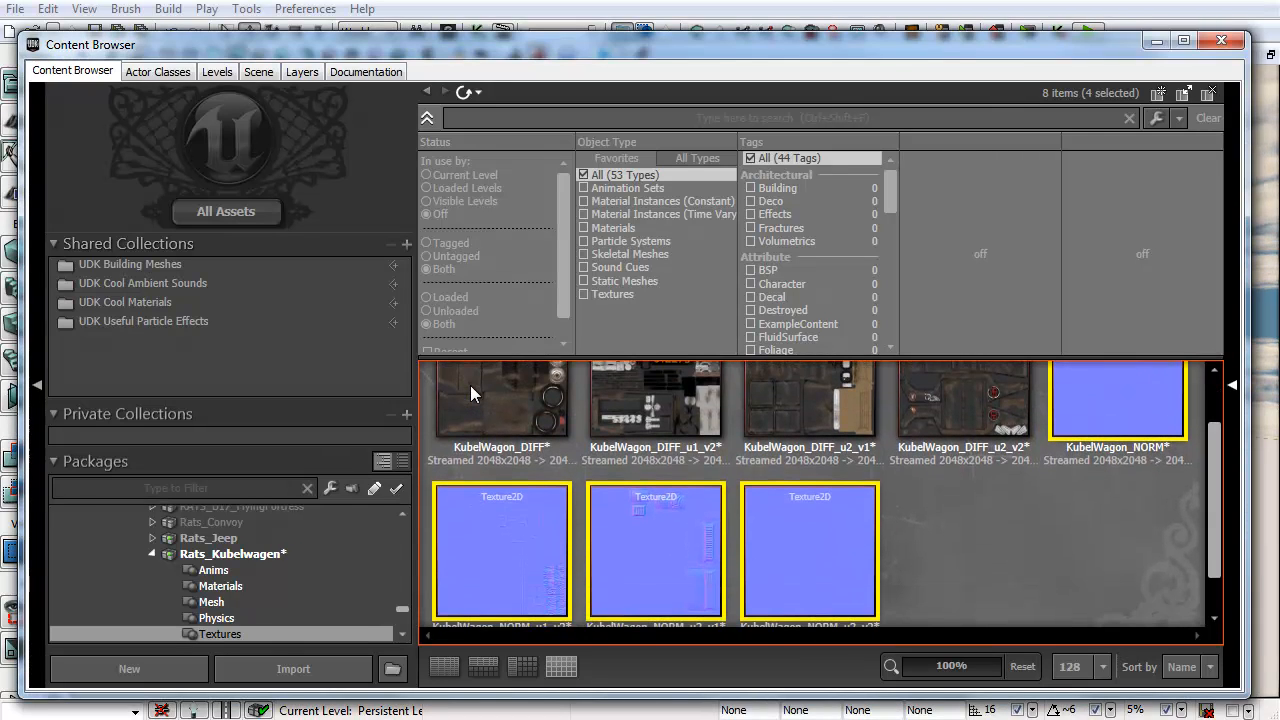
drag(1214, 490, 1214, 454)
click(1196, 452)
double_click(1116, 431)
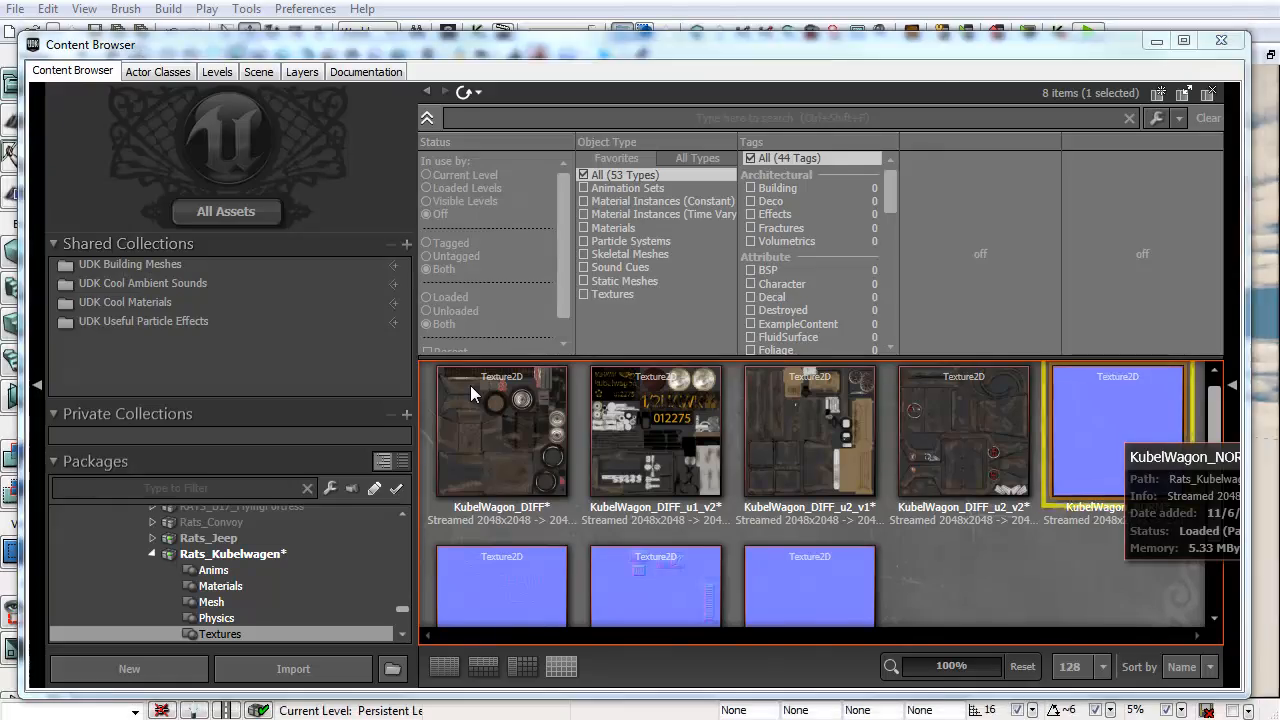
key(super+Down)
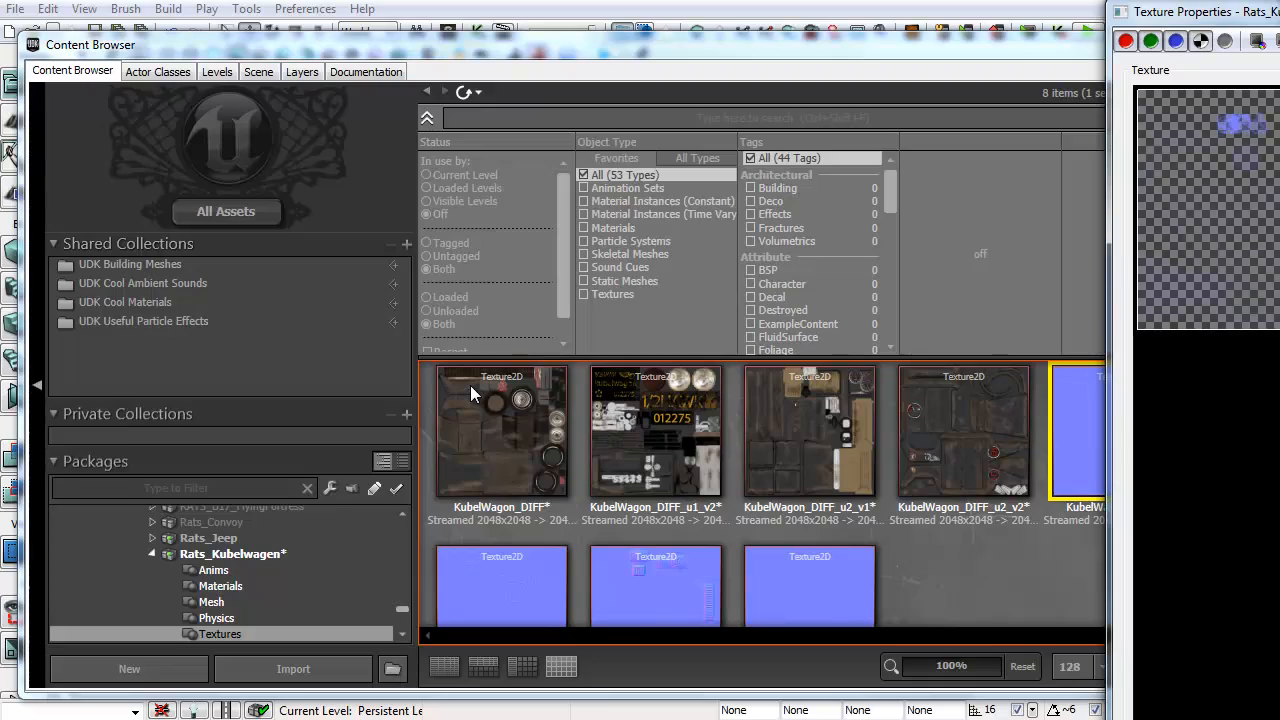
drag(1240, 12, 131, 7)
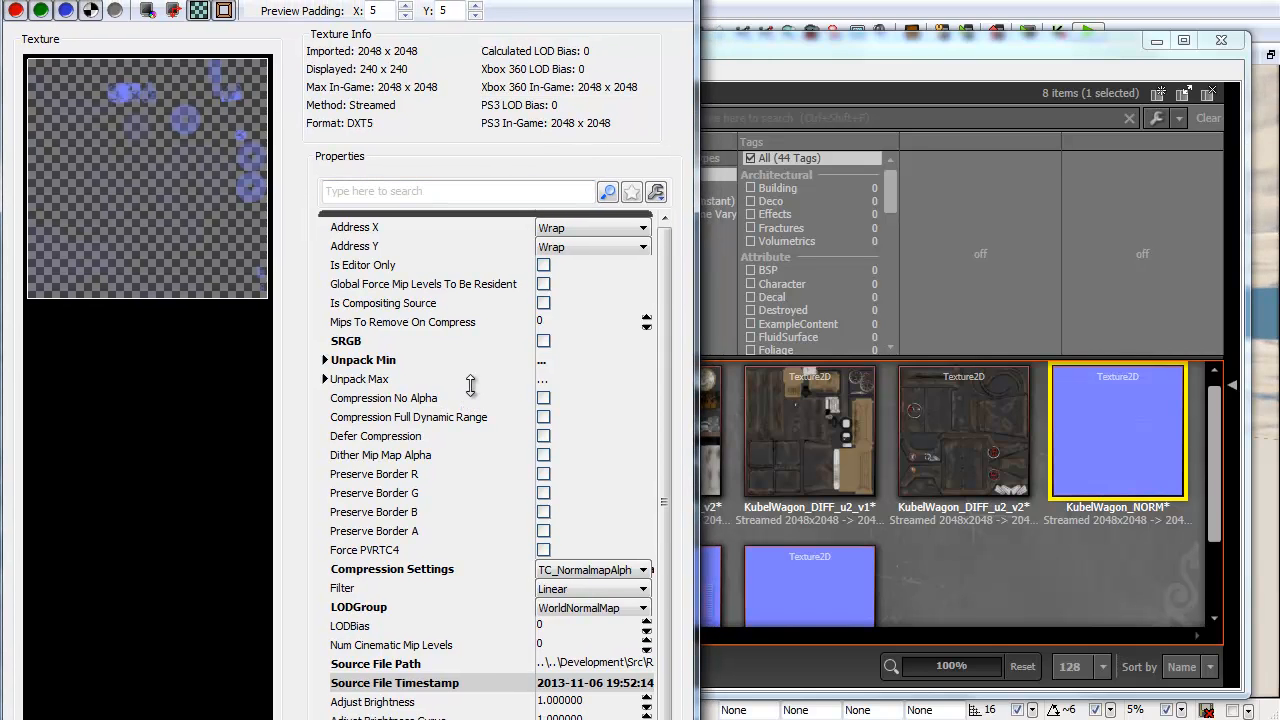
- Enlarge the texture properties window and isolate the alpha channel of KubelWagon_NORM in the preview
drag(699, 719, 1264, 709)
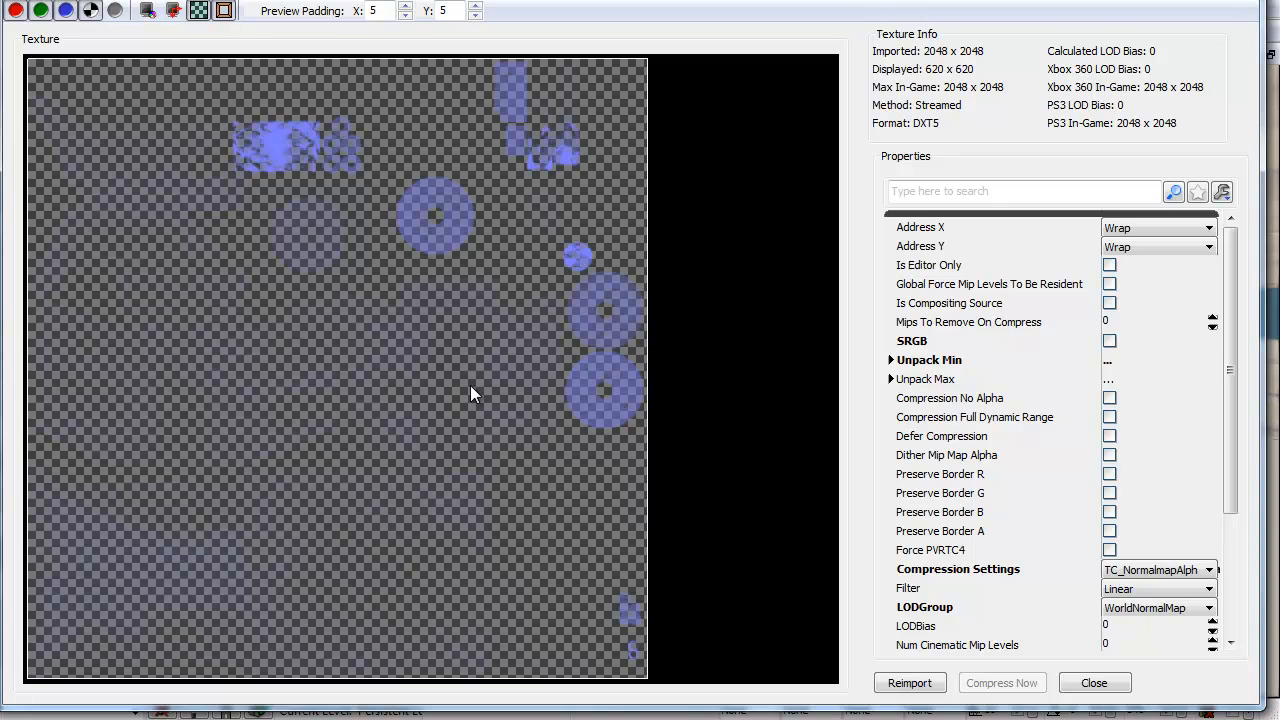
click(90, 10)
click(65, 10)
click(40, 10)
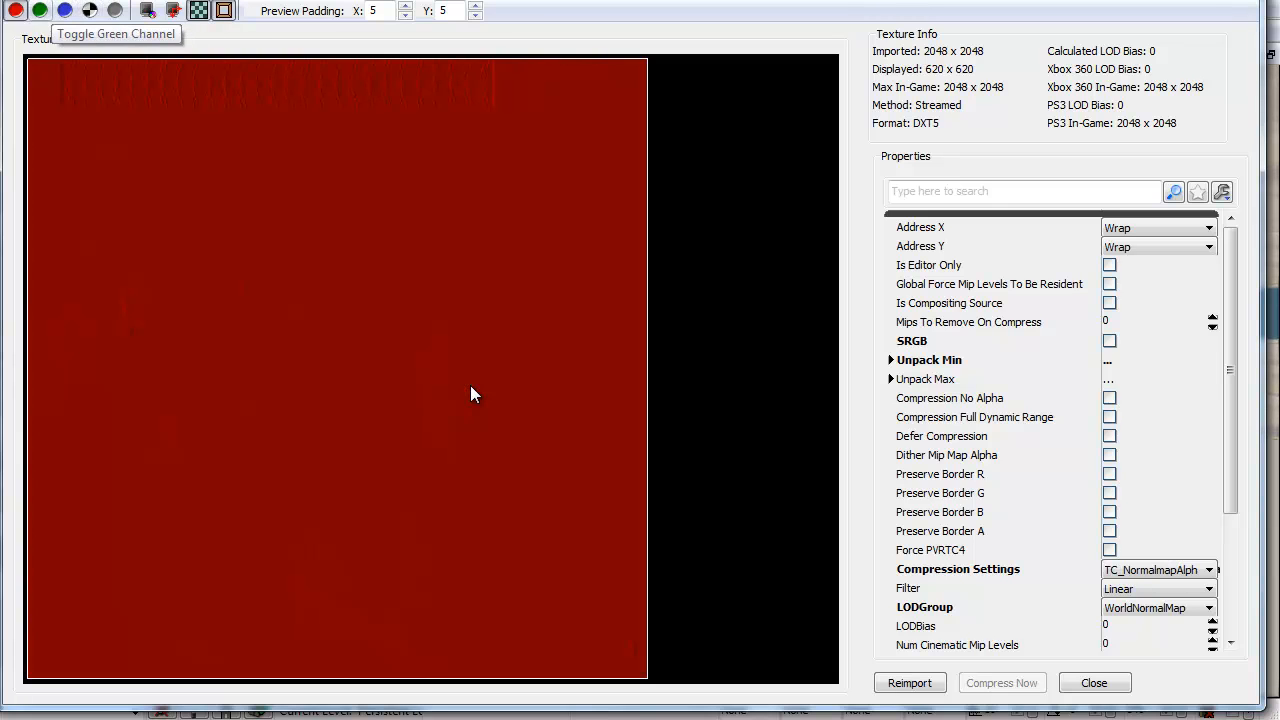
click(15, 10)
click(90, 10)
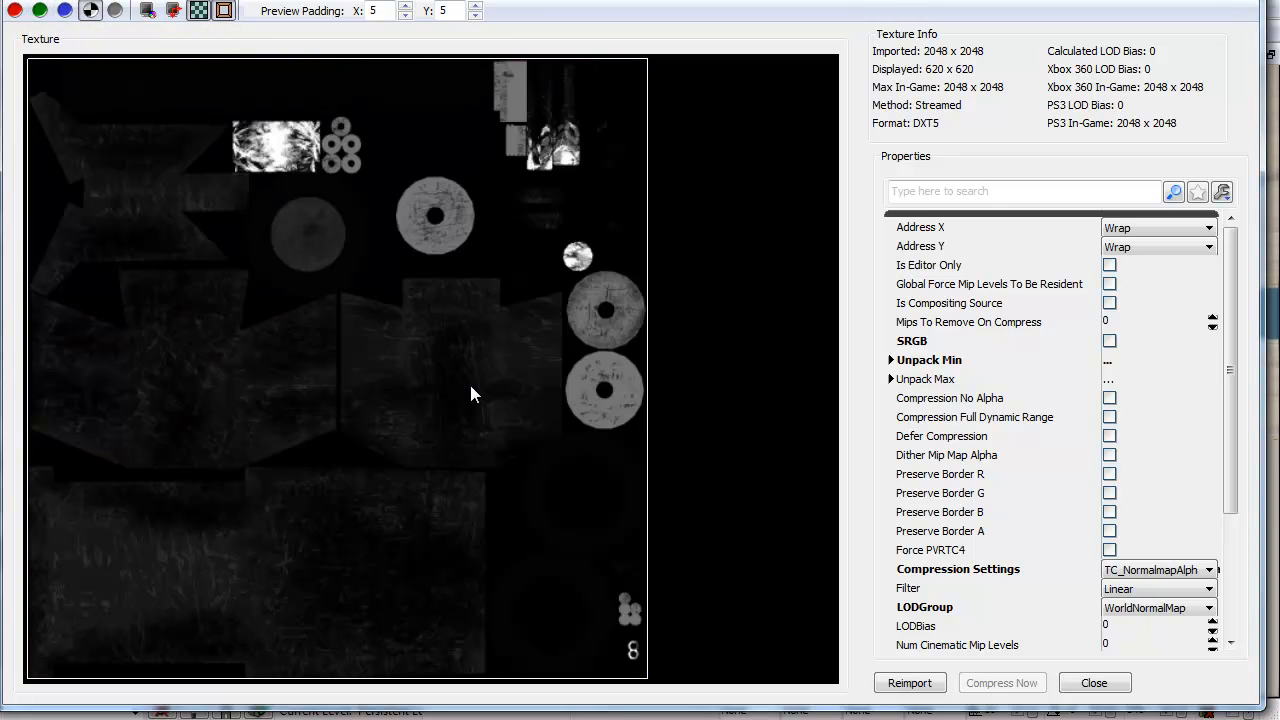
- Compare the normal map's colour channels with its alpha channel once more and close the texture properties
click(90, 10)
click(65, 10)
click(40, 10)
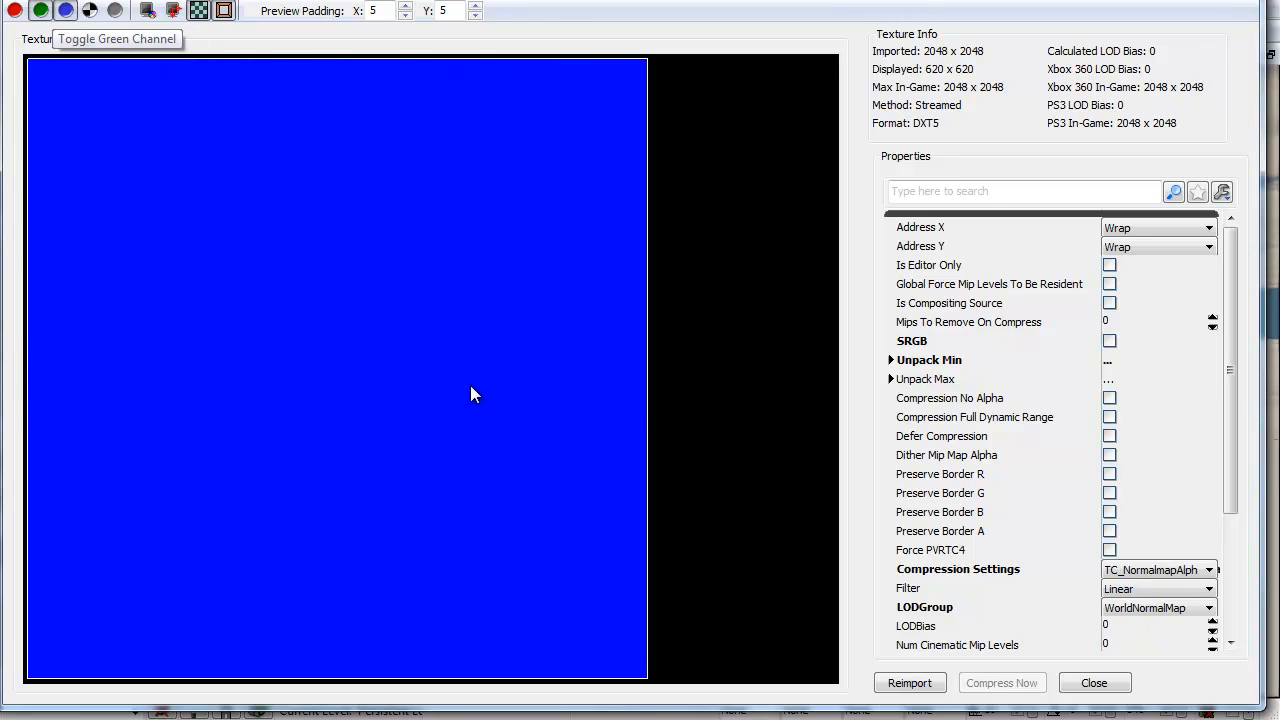
click(15, 10)
click(90, 10)
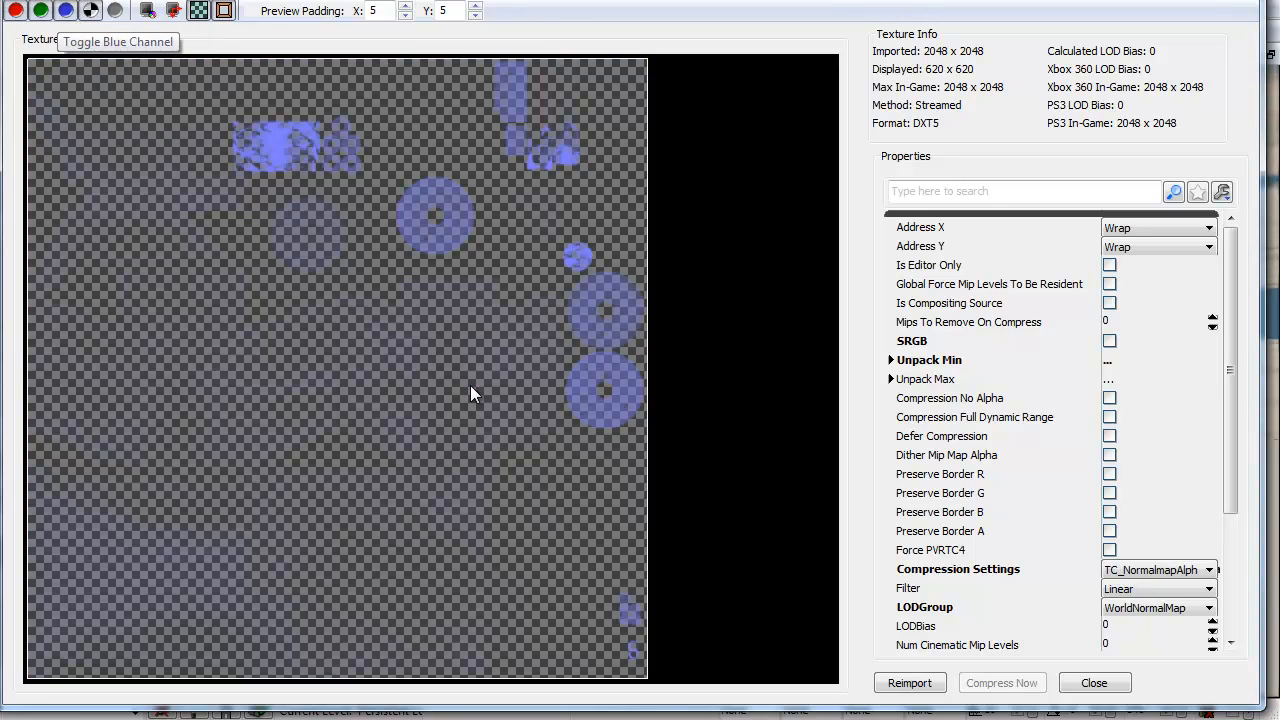
click(65, 10)
click(40, 10)
click(15, 10)
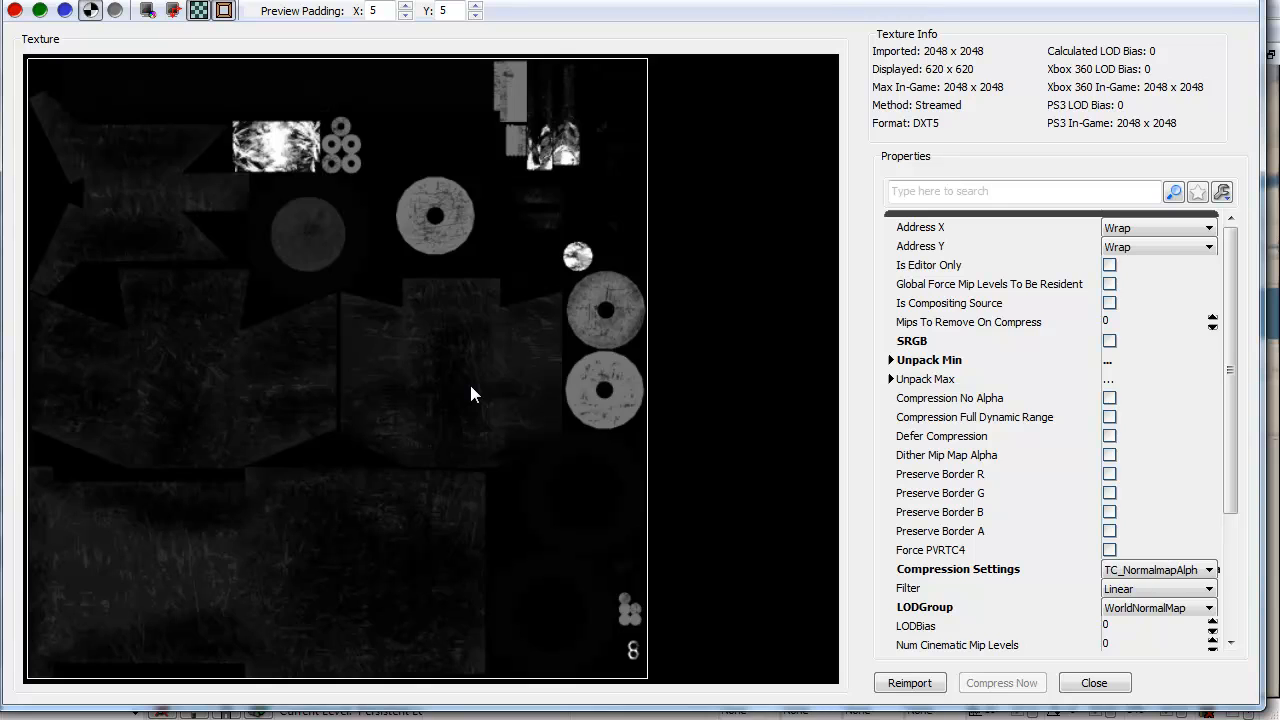
click(1094, 683)
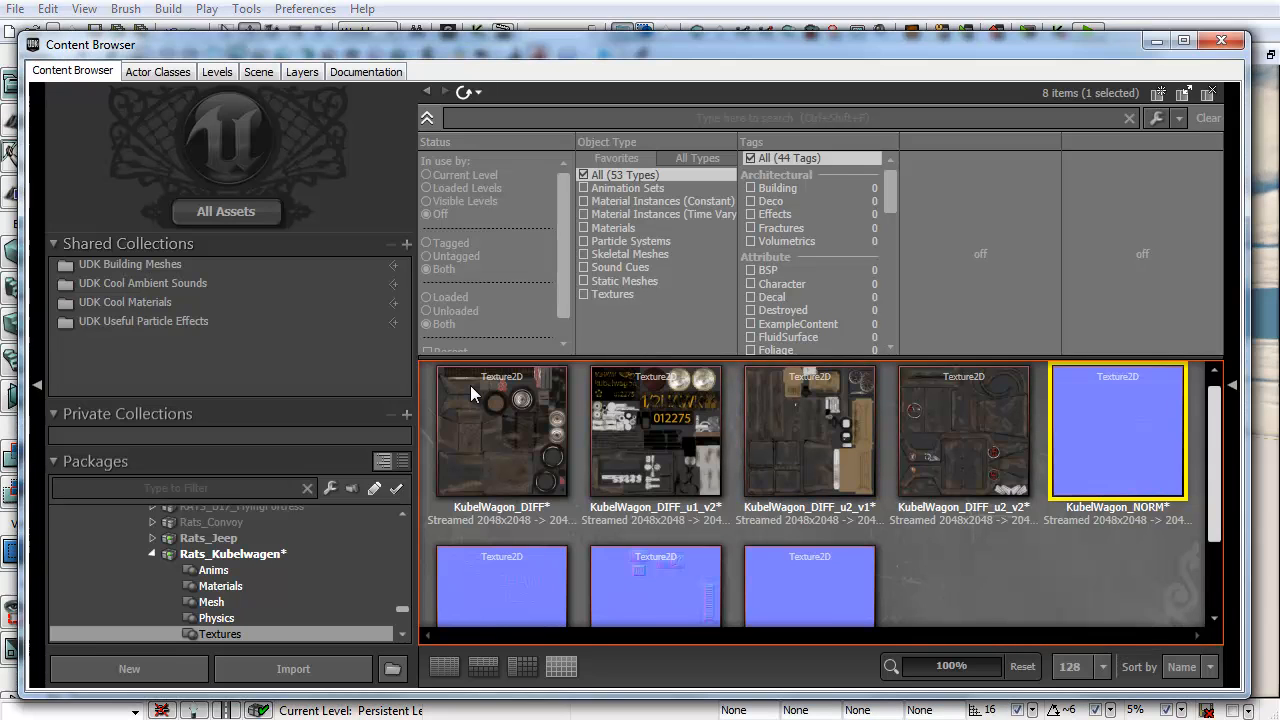
- Look over the imported diffuse and normal textures in the Rats_Kubelwagen Textures group
scroll(471, 393, down, 3)
scroll(471, 393, up, 3)
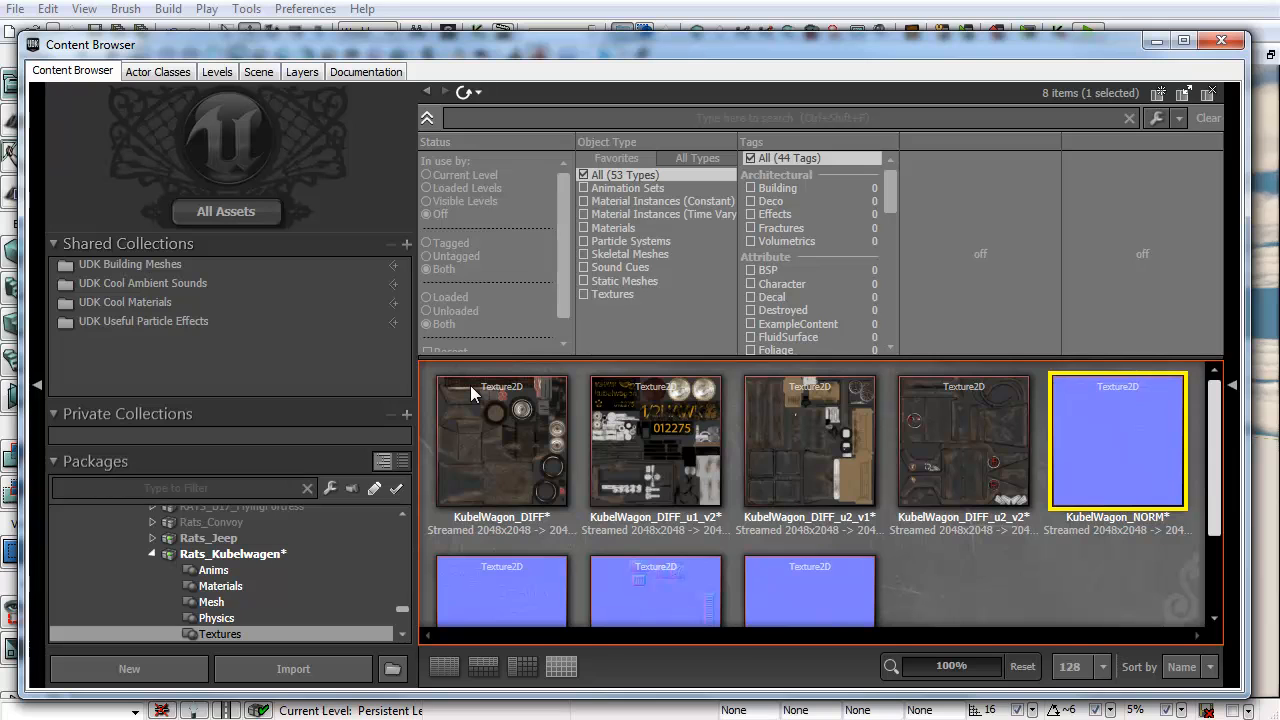
scroll(471, 393, down, 3)
scroll(471, 393, up, 3)
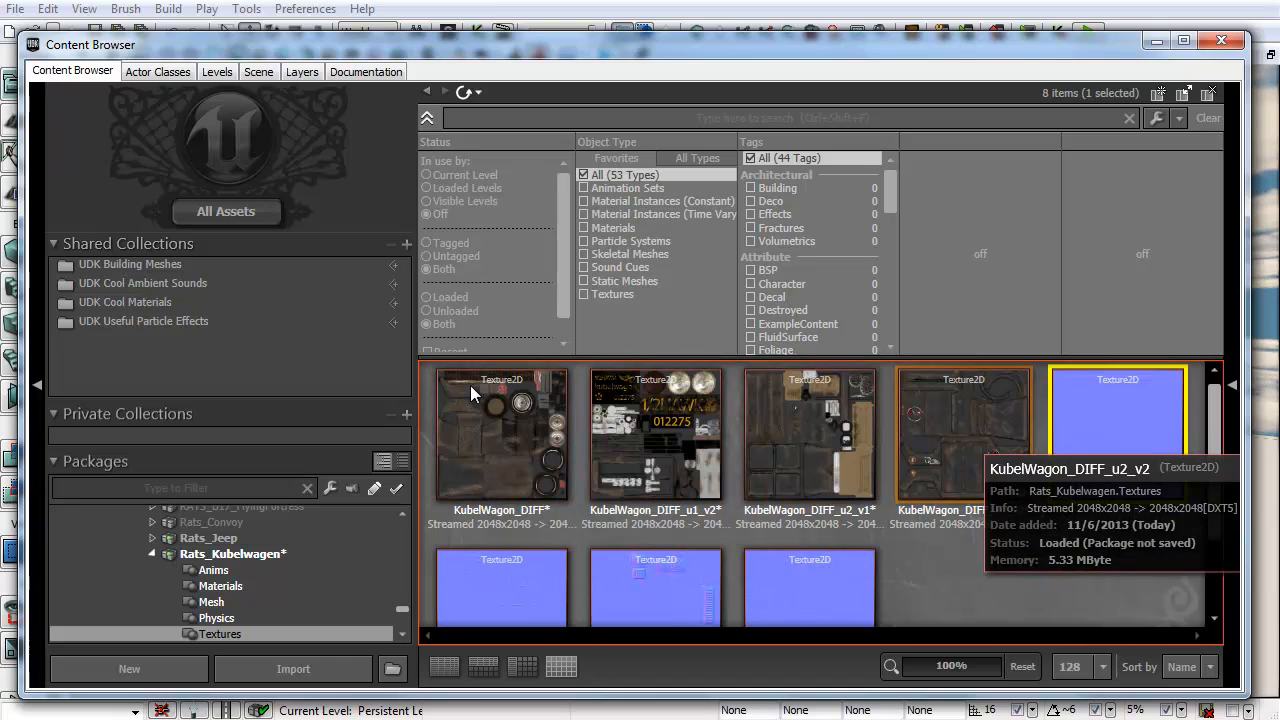
scroll(471, 393, down, 3)
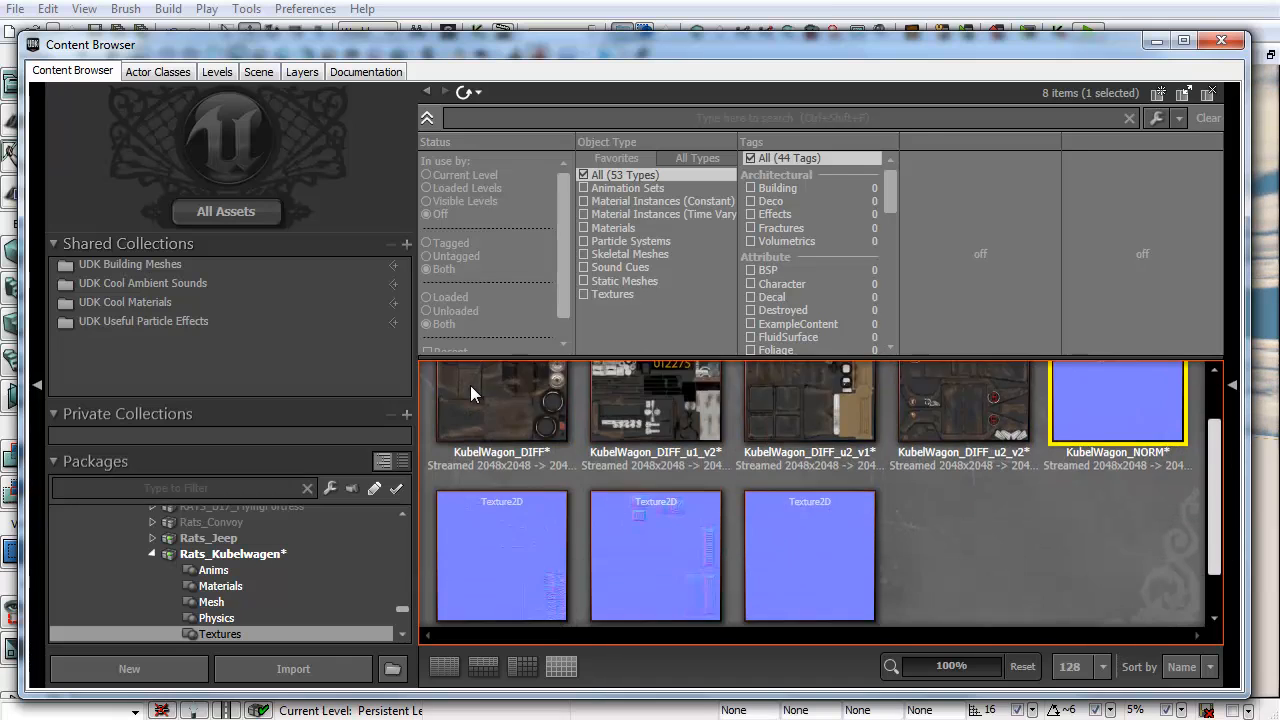
scroll(471, 393, up, 3)
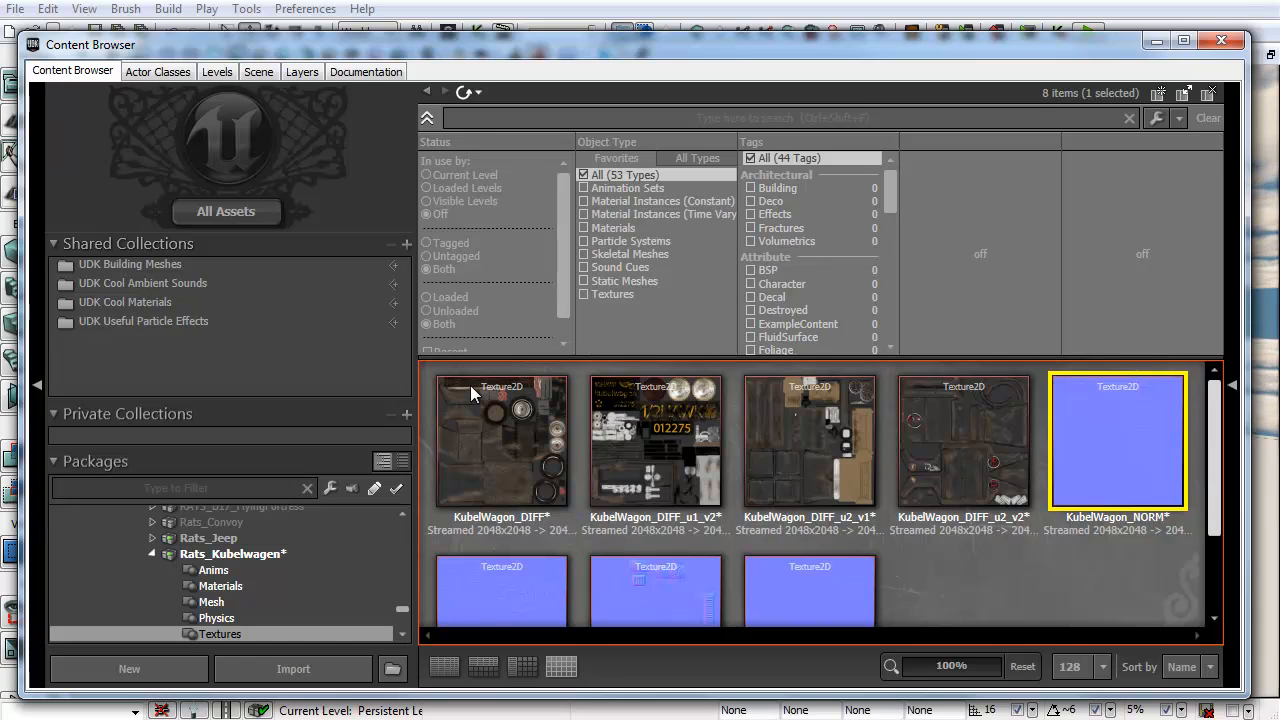
scroll(471, 393, down, 2)
scroll(471, 393, up, 1)
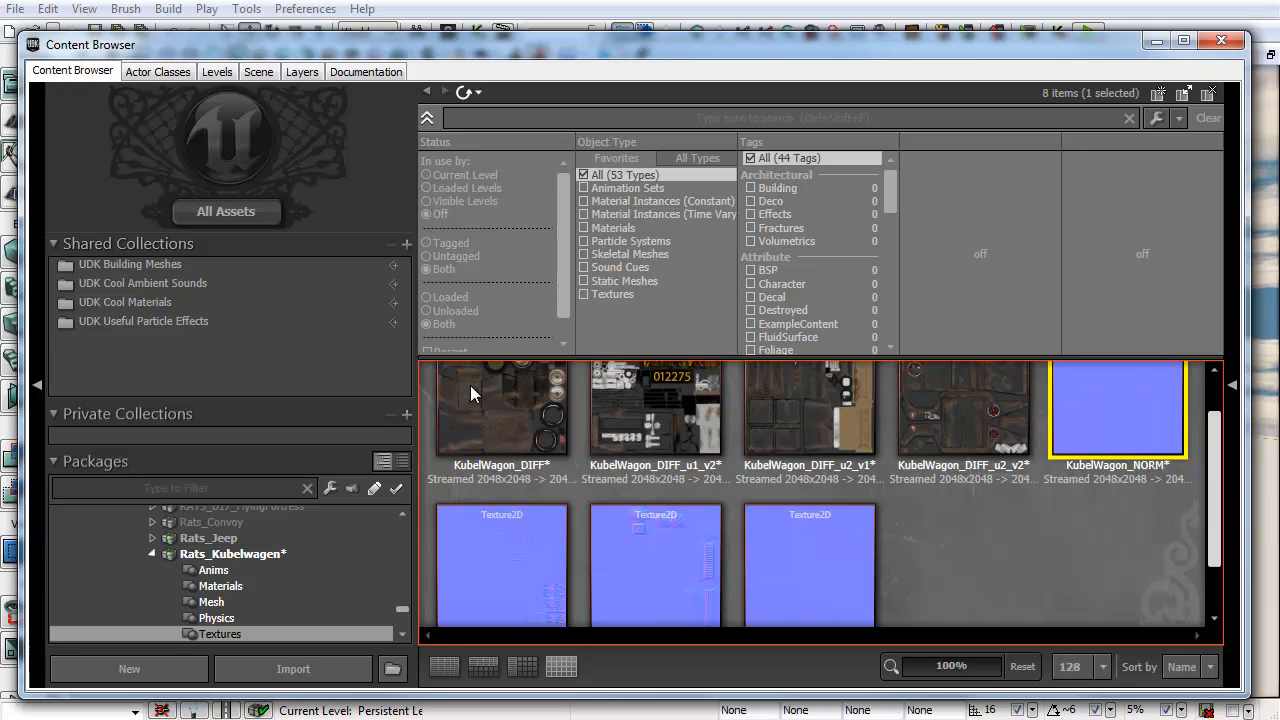
scroll(471, 393, up, 1)
scroll(471, 393, down, 2)
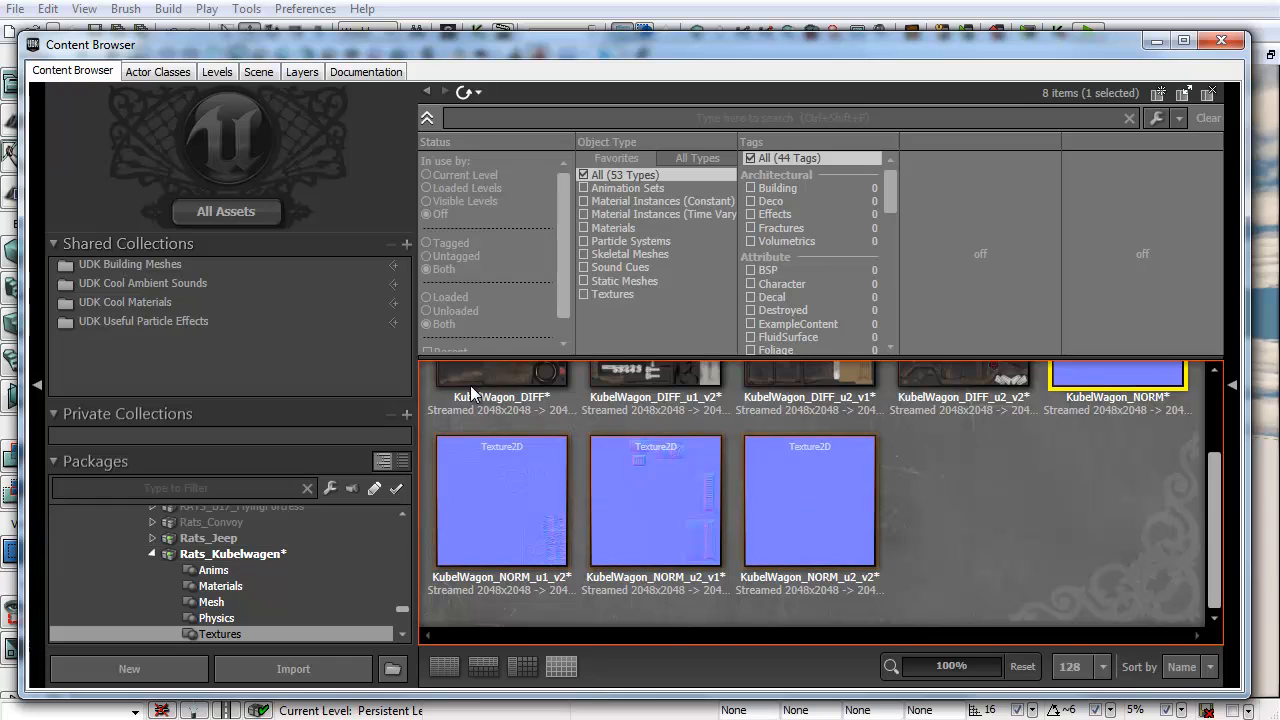
scroll(471, 393, up, 2)
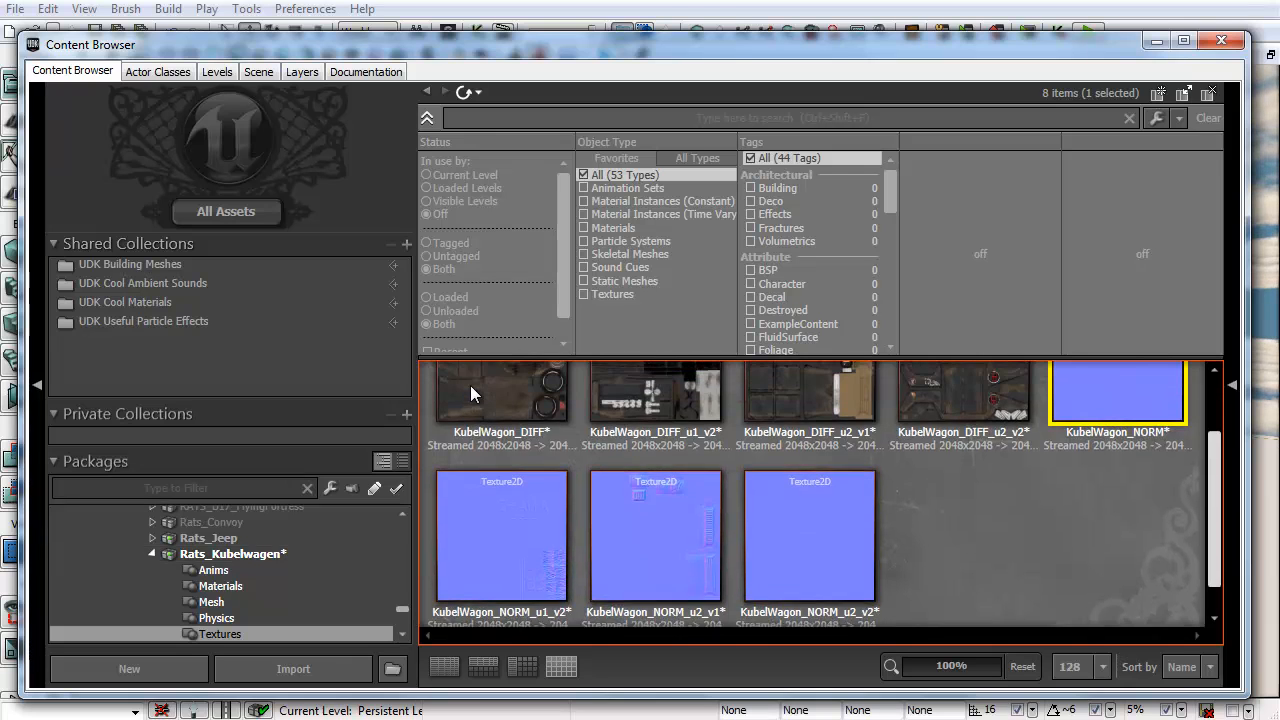
- Save the Rats_Kubelwagen package
click(233, 554)
right_click(240, 555)
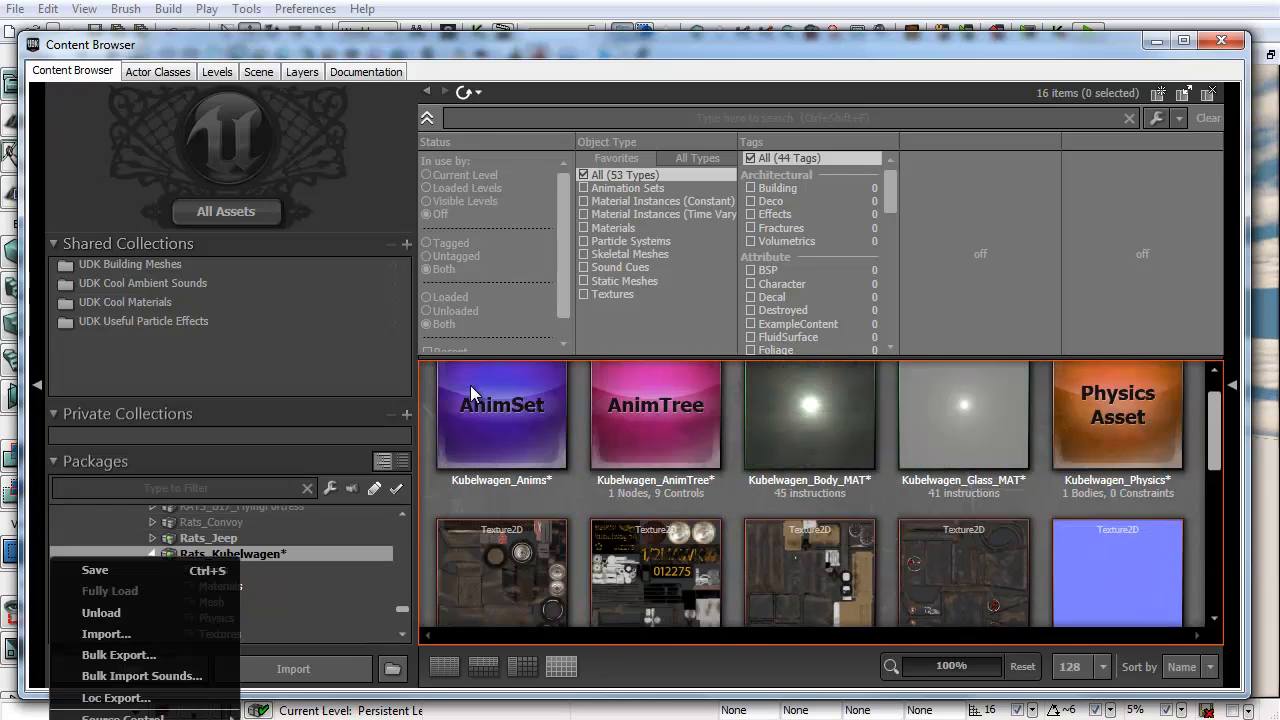
click(150, 570)
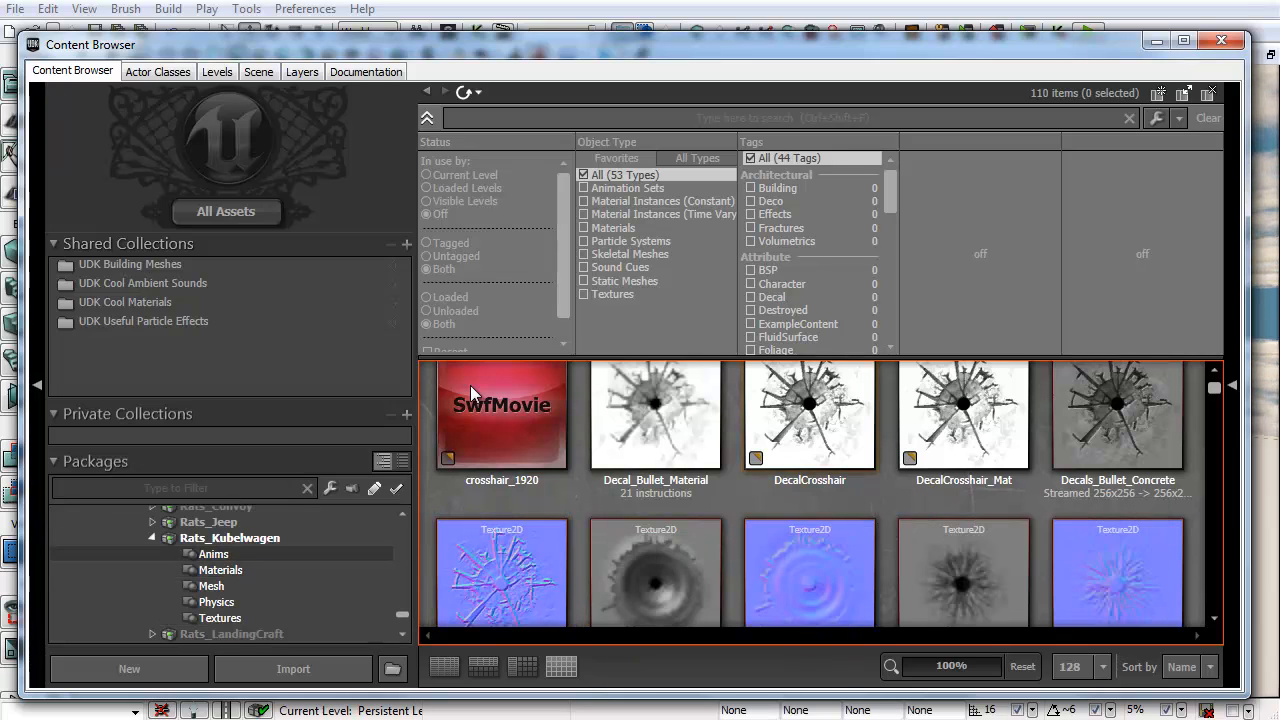
- Check the contents of the saved package's Textures group
click(220, 618)
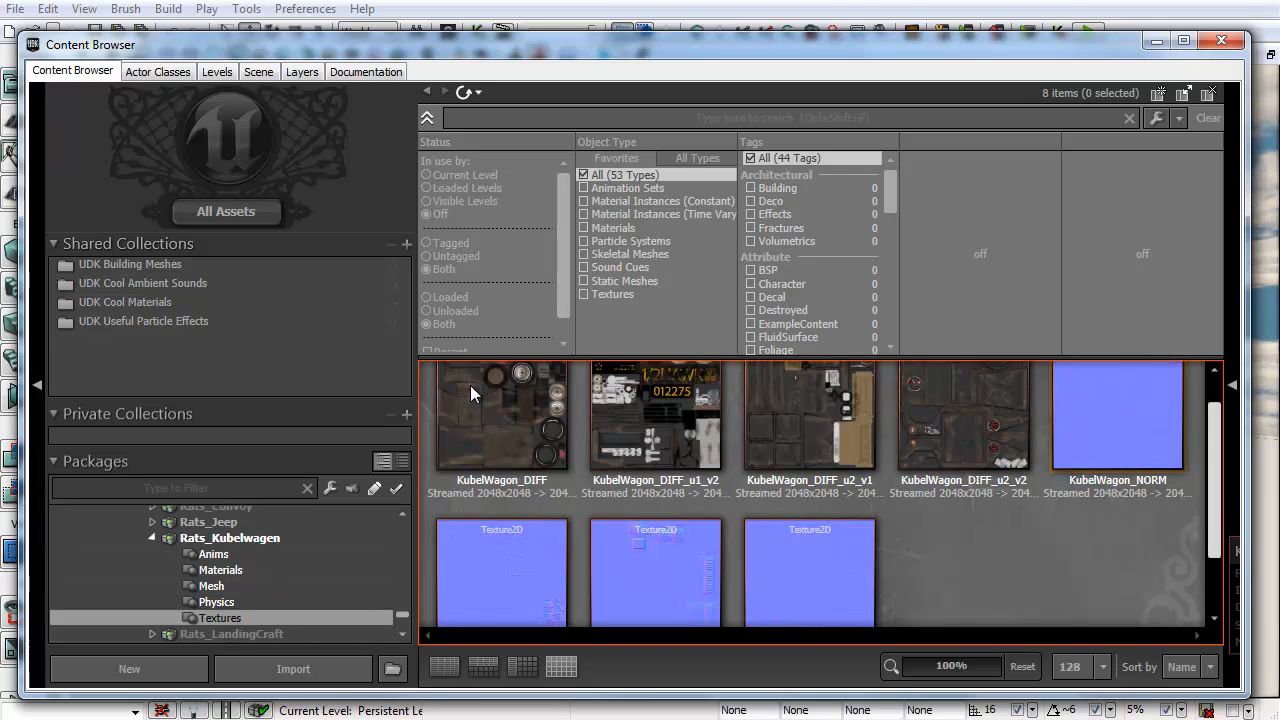
scroll(472, 393, down, 2)
scroll(472, 393, up, 2)
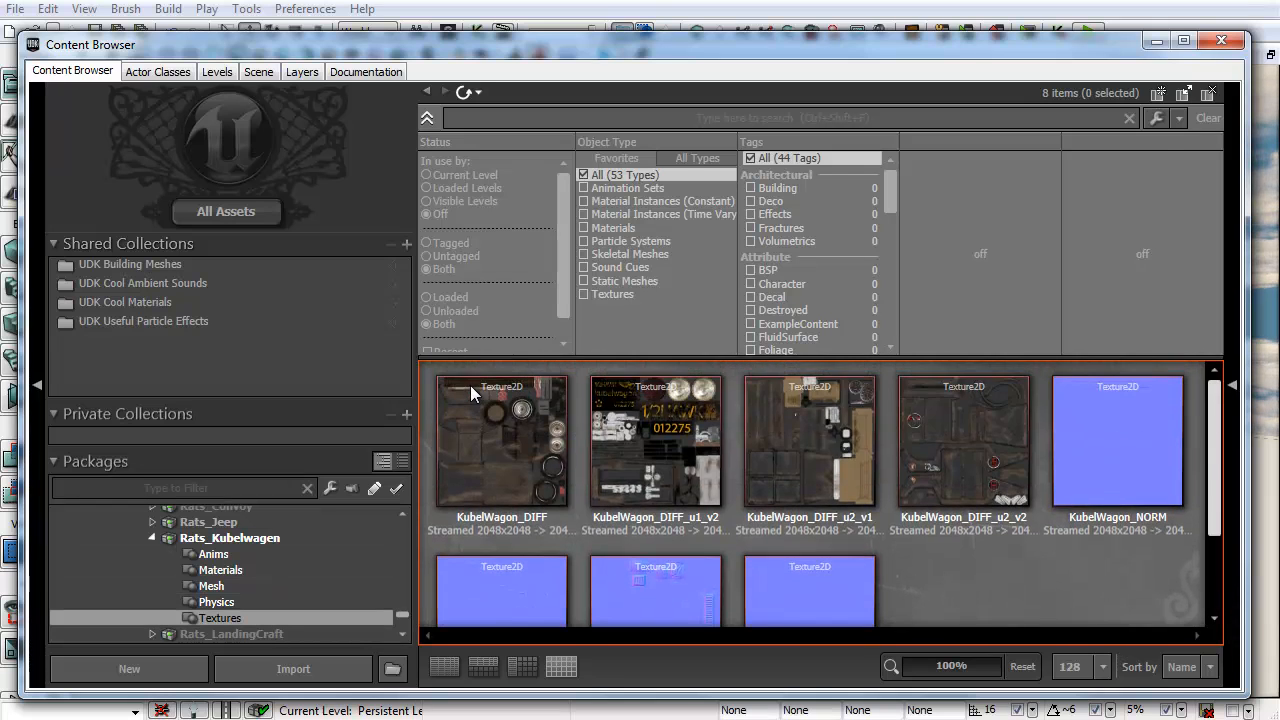
scroll(472, 393, down, 2)
scroll(472, 393, up, 2)
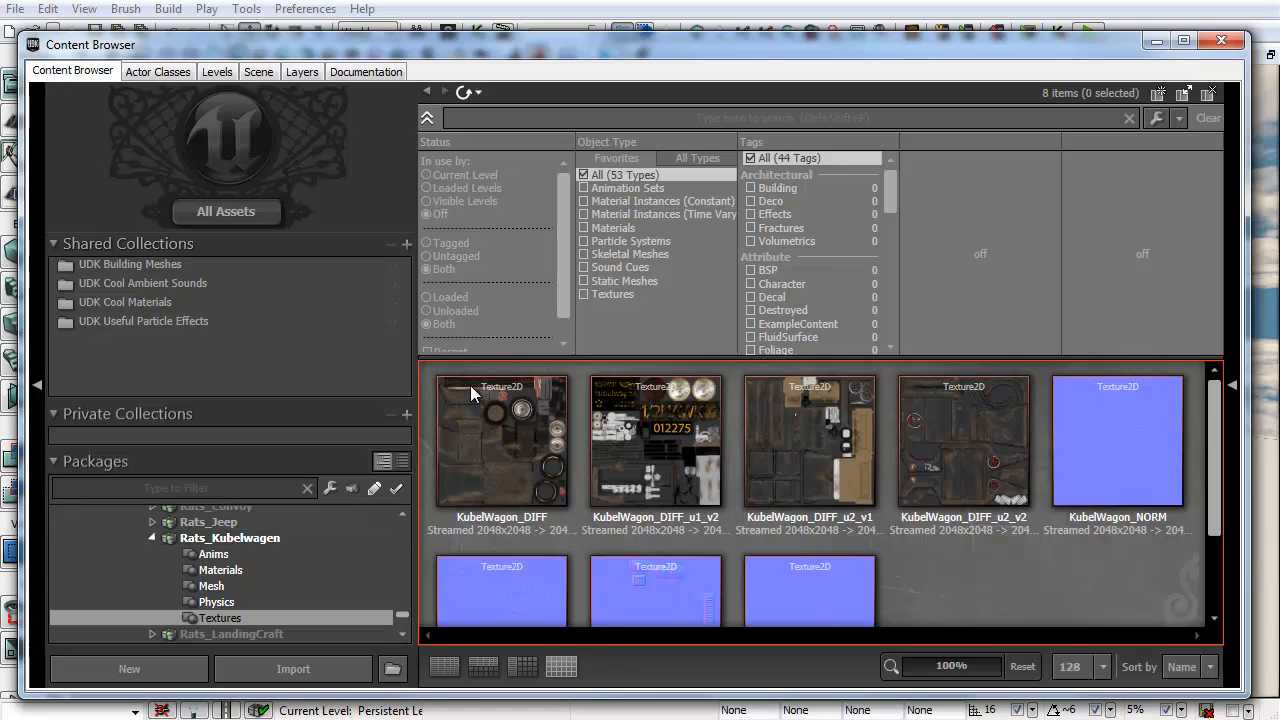
- Collapse the Shared Collections section to give the package list more room around Rats_Kubelwagen
drag(470, 385, 470, 385)
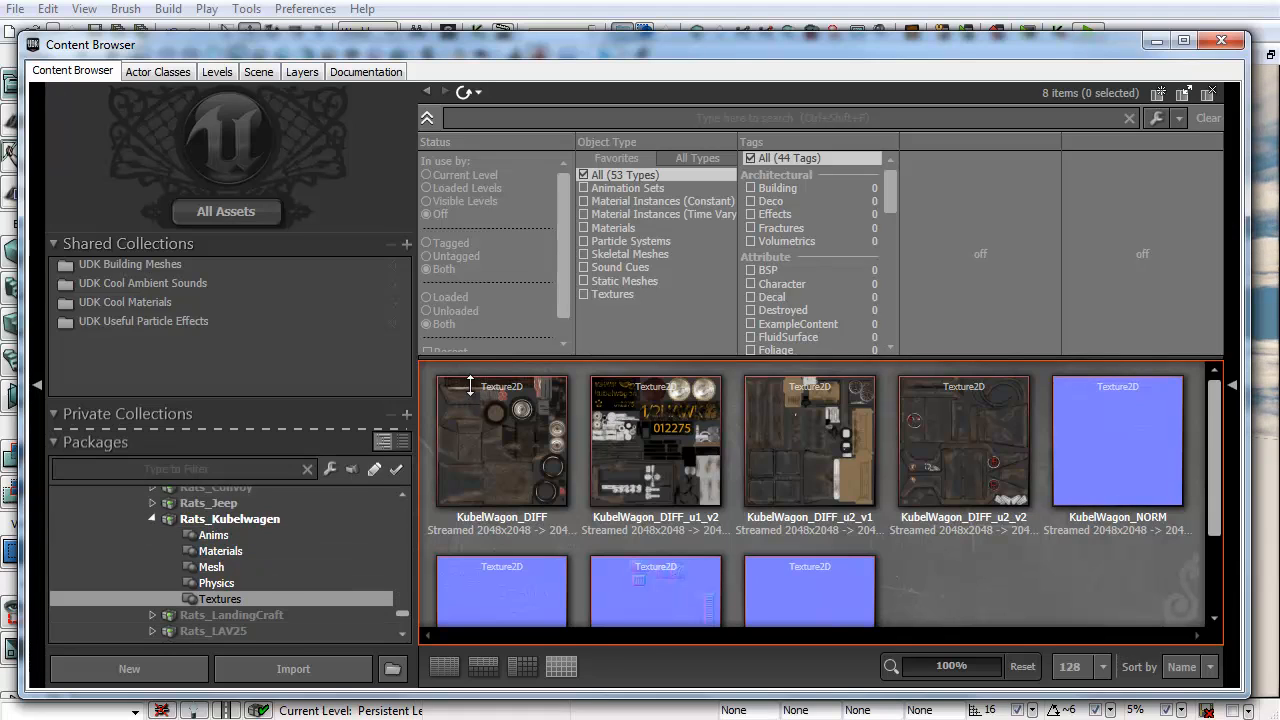
click(406, 244)
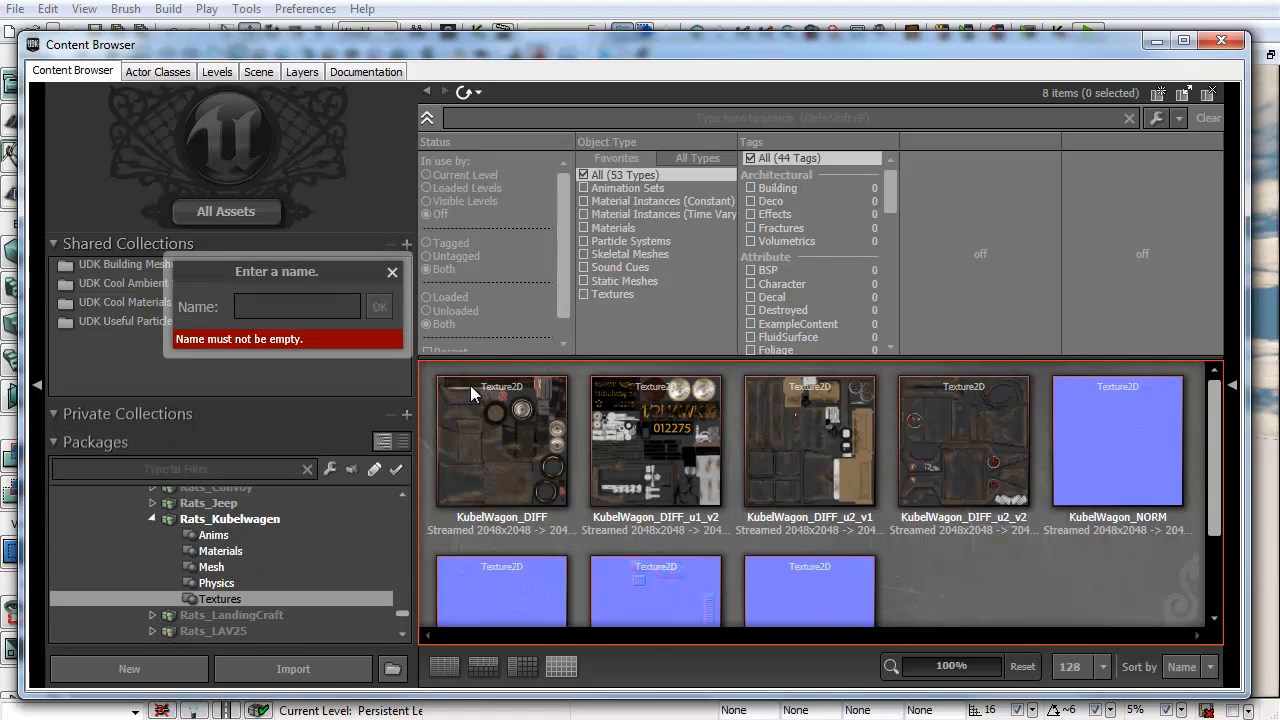
click(227, 212)
click(54, 244)
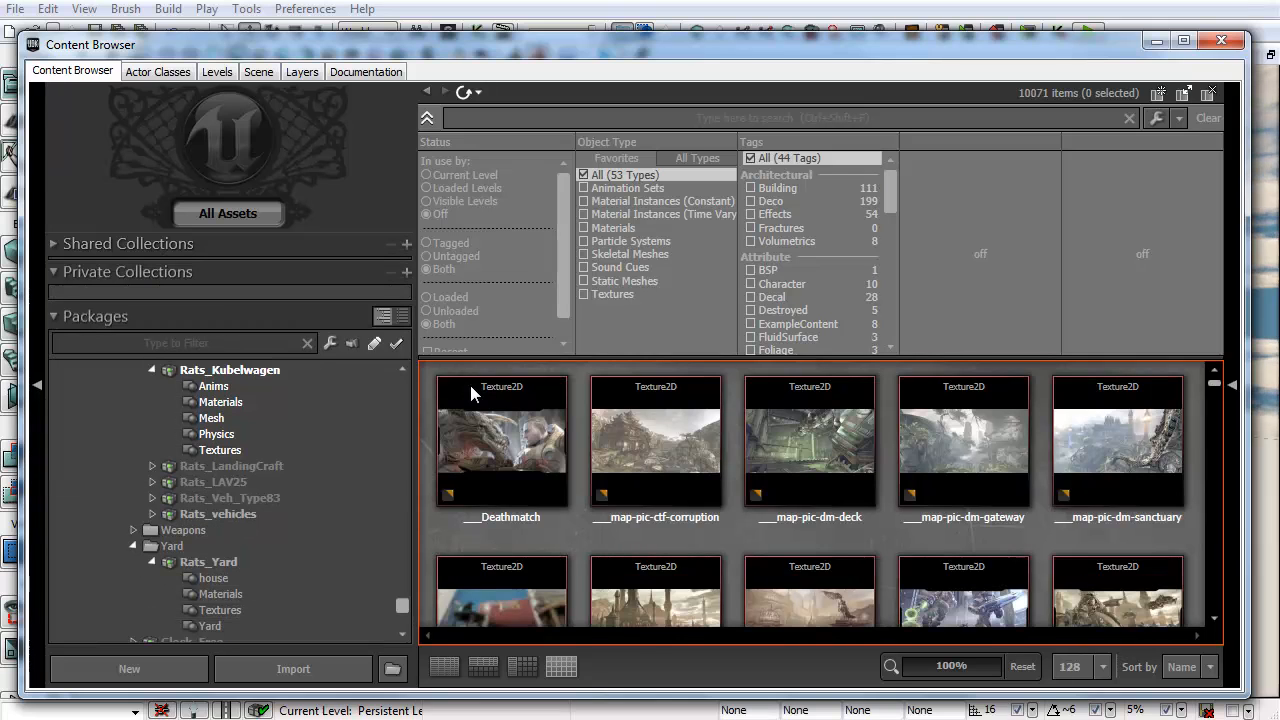
scroll(225, 500, up, 15)
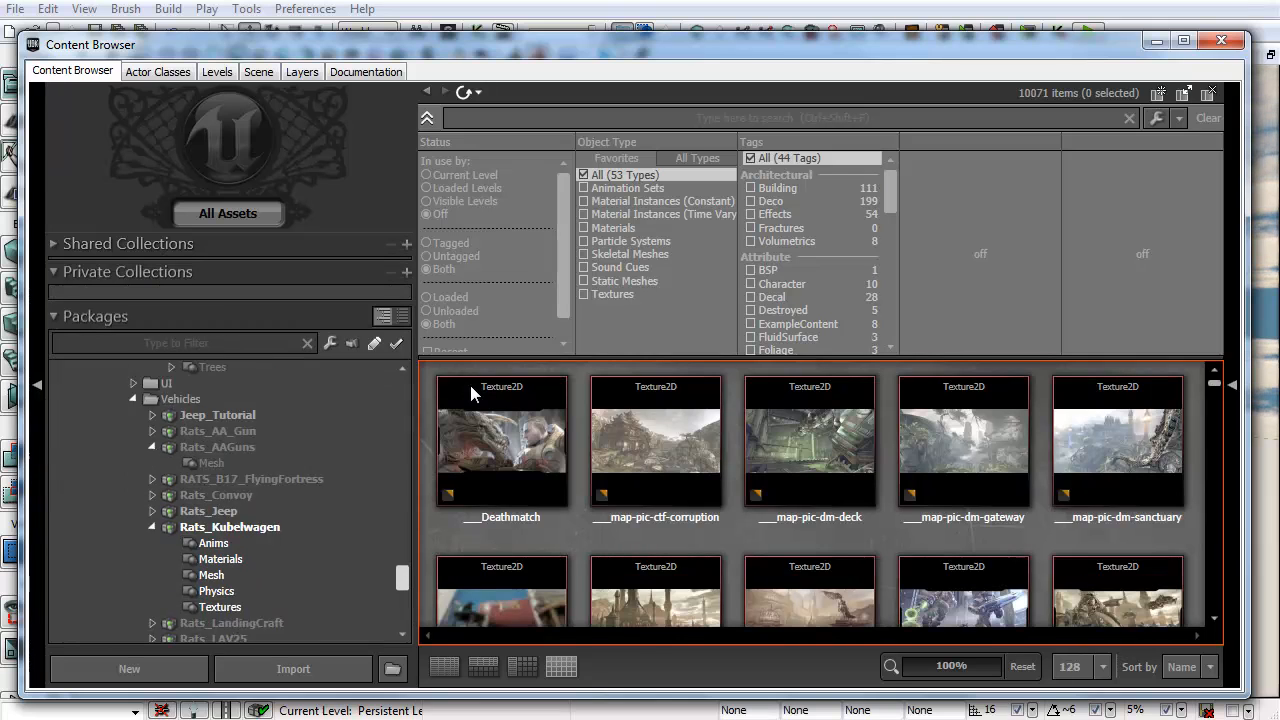
mouse_move(402, 416)
mouse_down()
mouse_move(402, 385)
mouse_move(402, 590)
mouse_up()
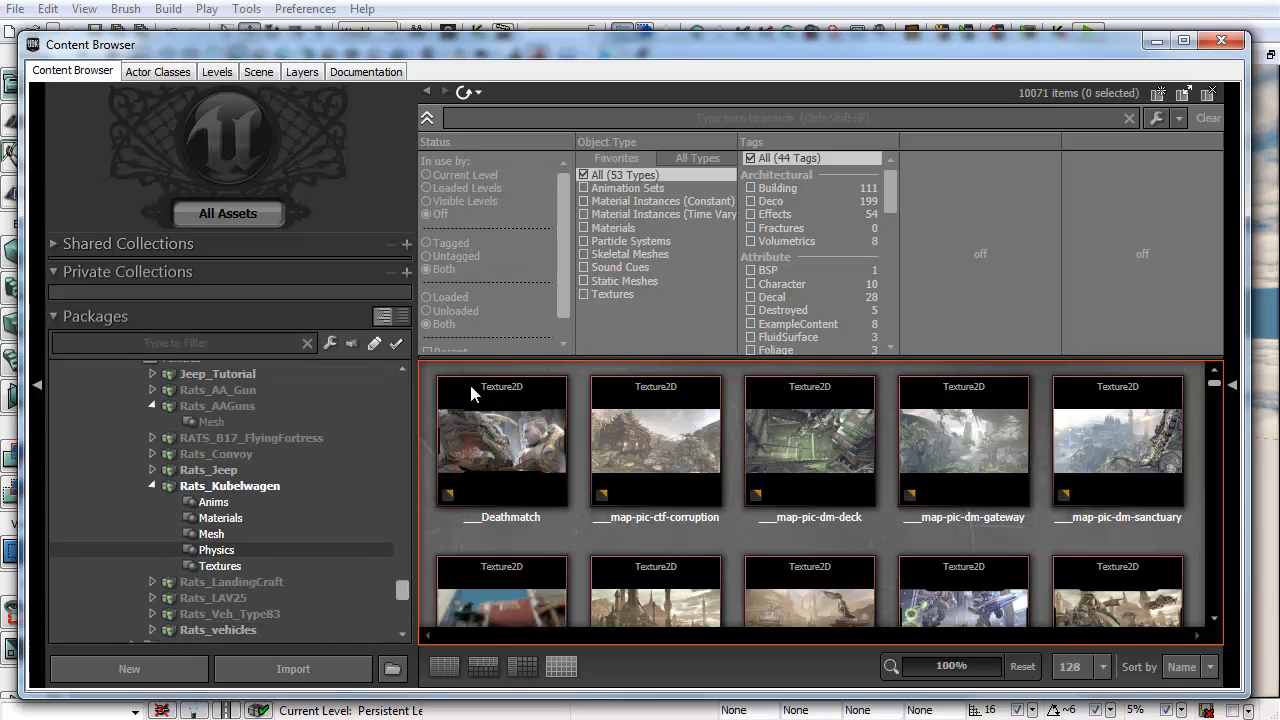
- Open the Kubelwagen_Body_MAT material from the package's Materials group for editing
click(215, 566)
click(220, 518)
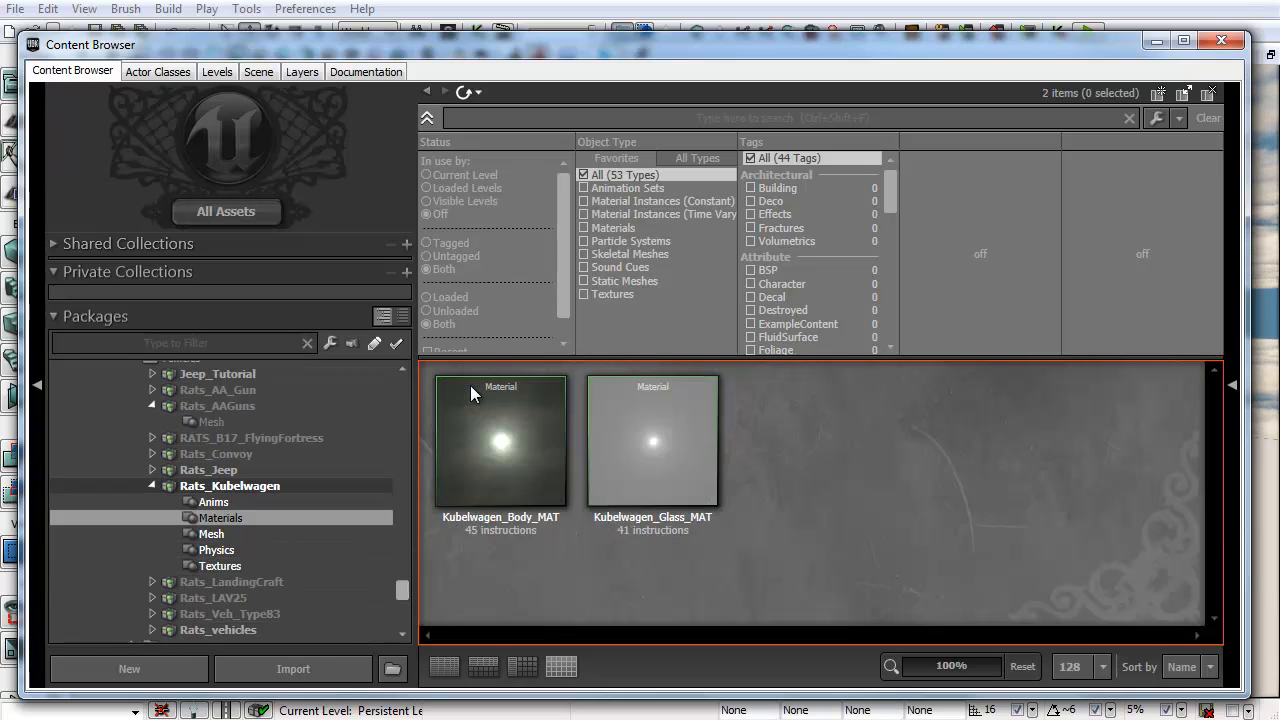
click(500, 440)
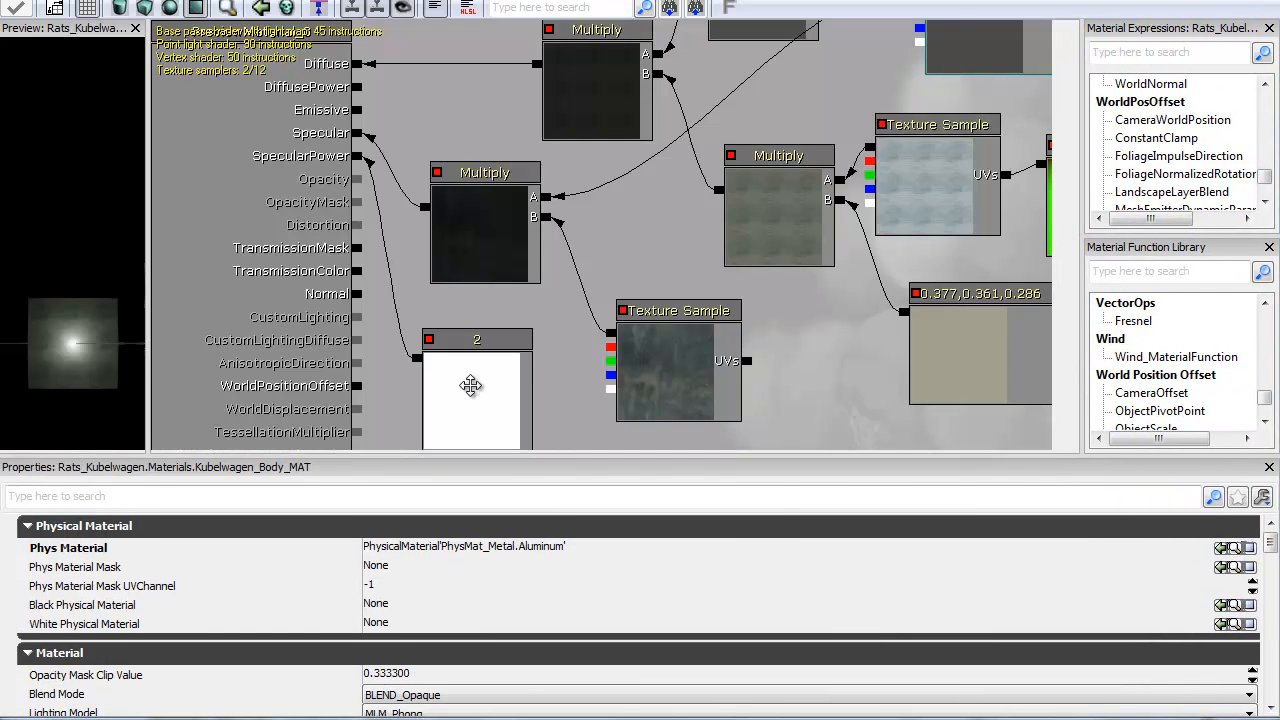
- Delete all expression nodes of the body material's network except the Called From Code group
scroll(472, 390, down, 5)
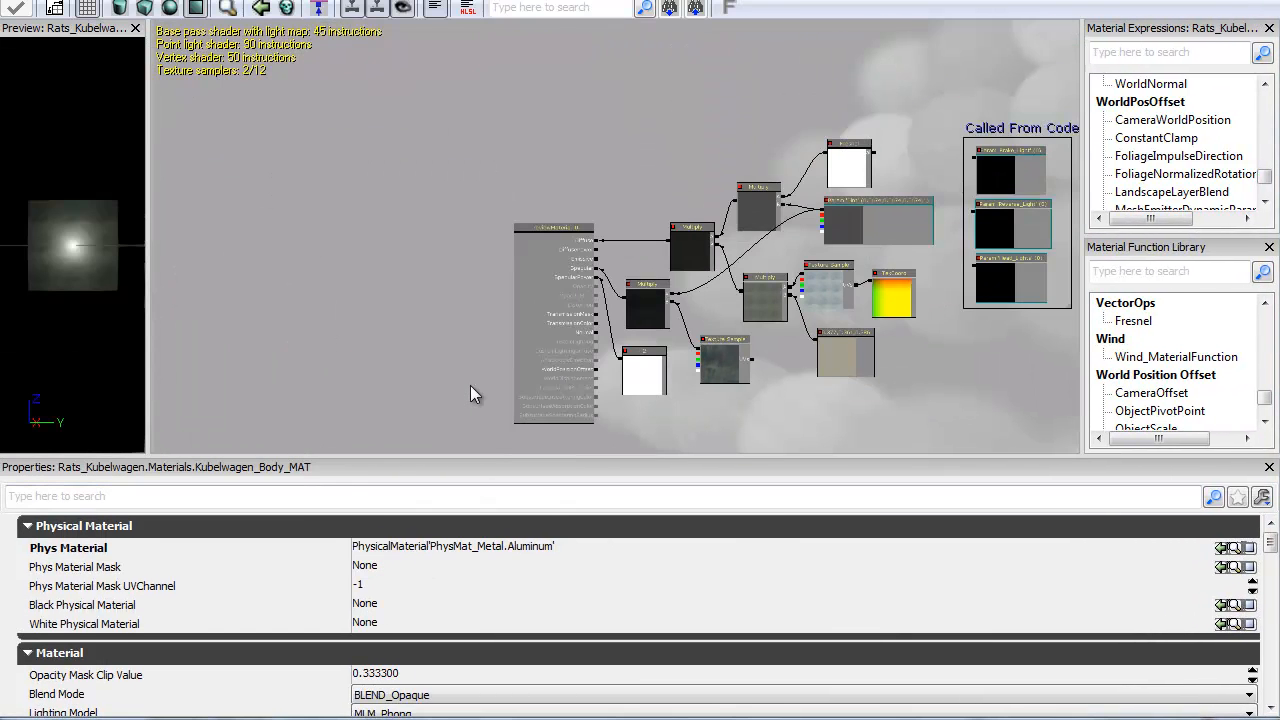
drag(471, 390, 377, 372)
scroll(471, 390, up, 3)
drag(471, 390, 588, 395)
scroll(471, 391, up, 2)
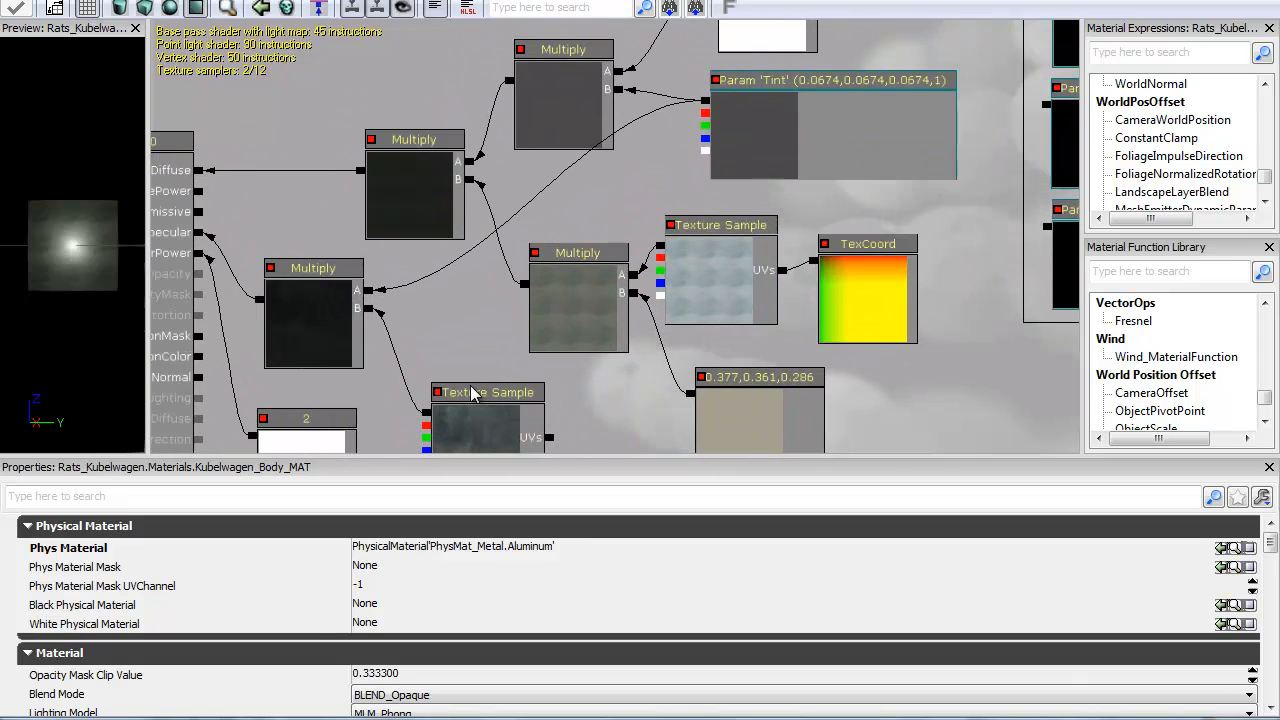
scroll(472, 392, down, 2)
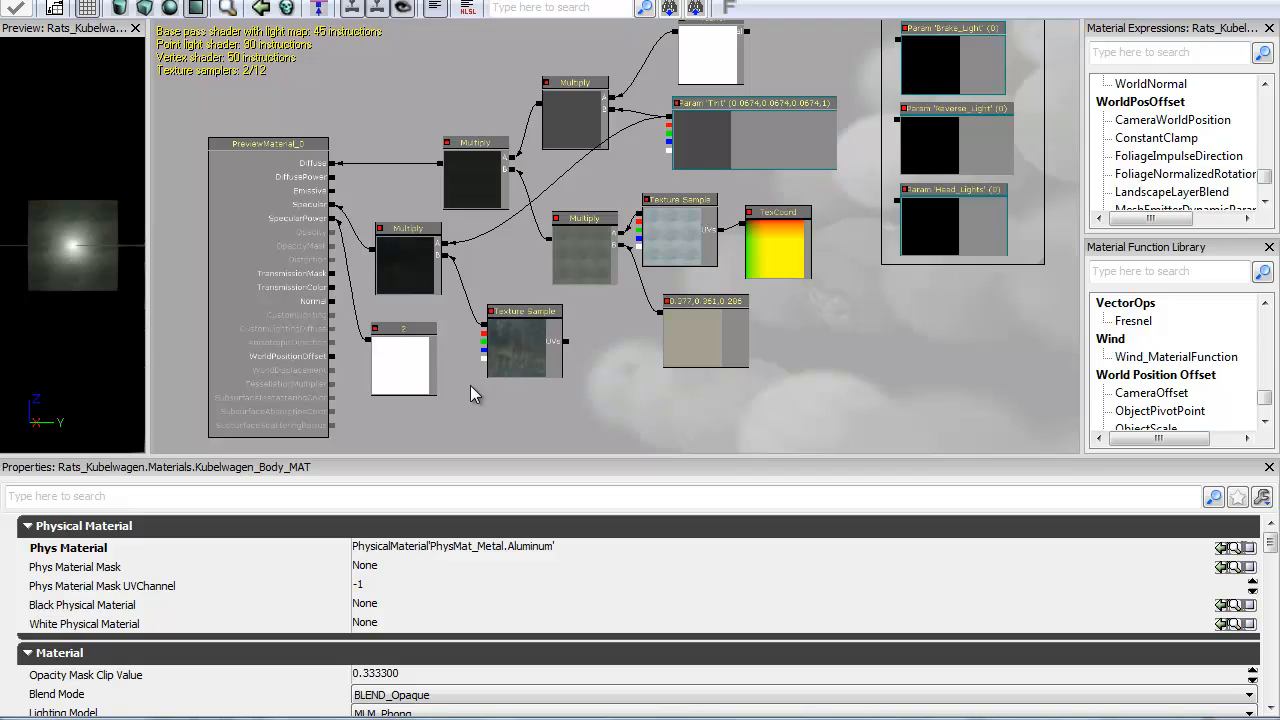
mouse_move(374, 52)
mouse_down()
mouse_move(734, 357)
mouse_move(823, 397)
mouse_up()
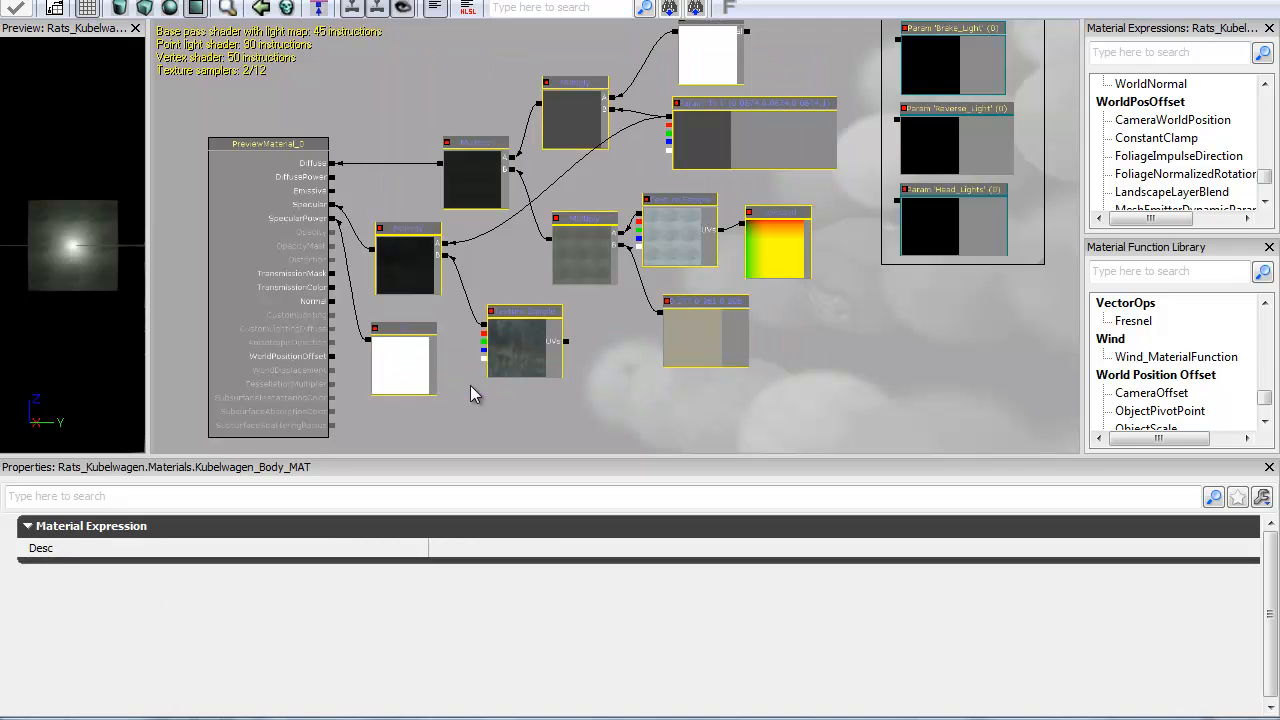
key(Delete)
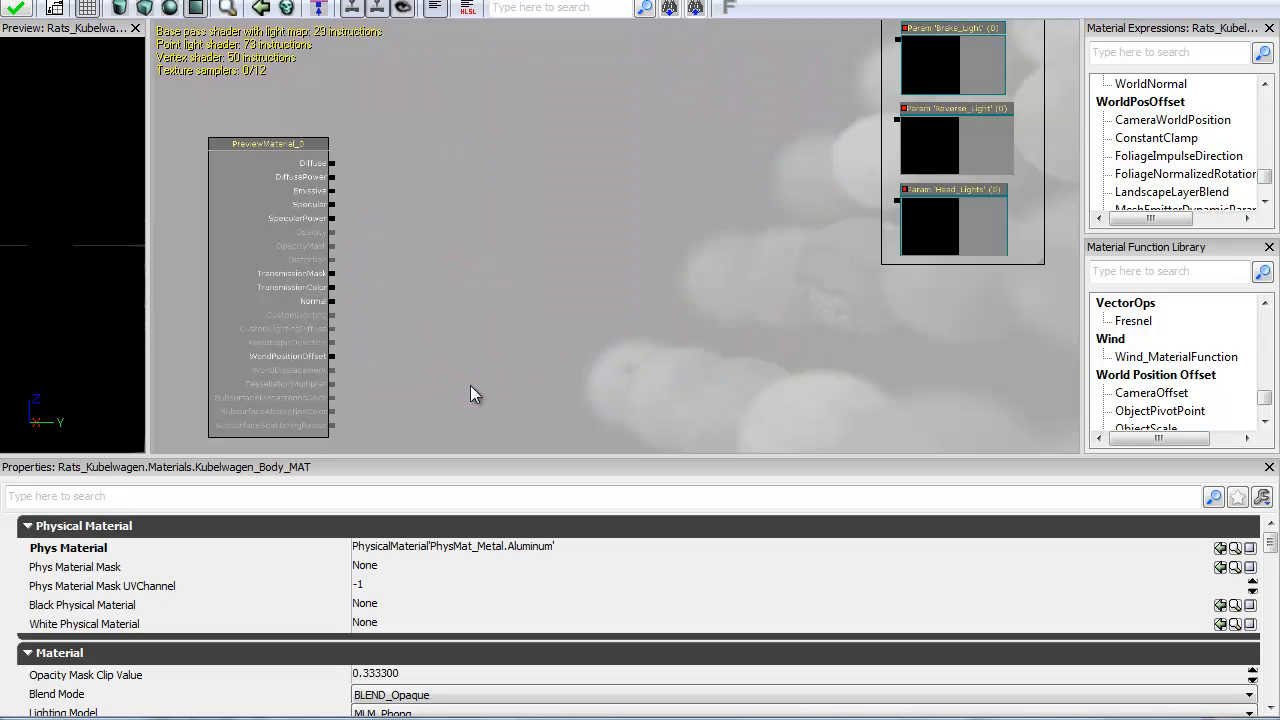
- Move the Called From Code group with its three light parameters to the left of the PreviewMaterial node and widen the material preview
drag(637, 93, 865, 387)
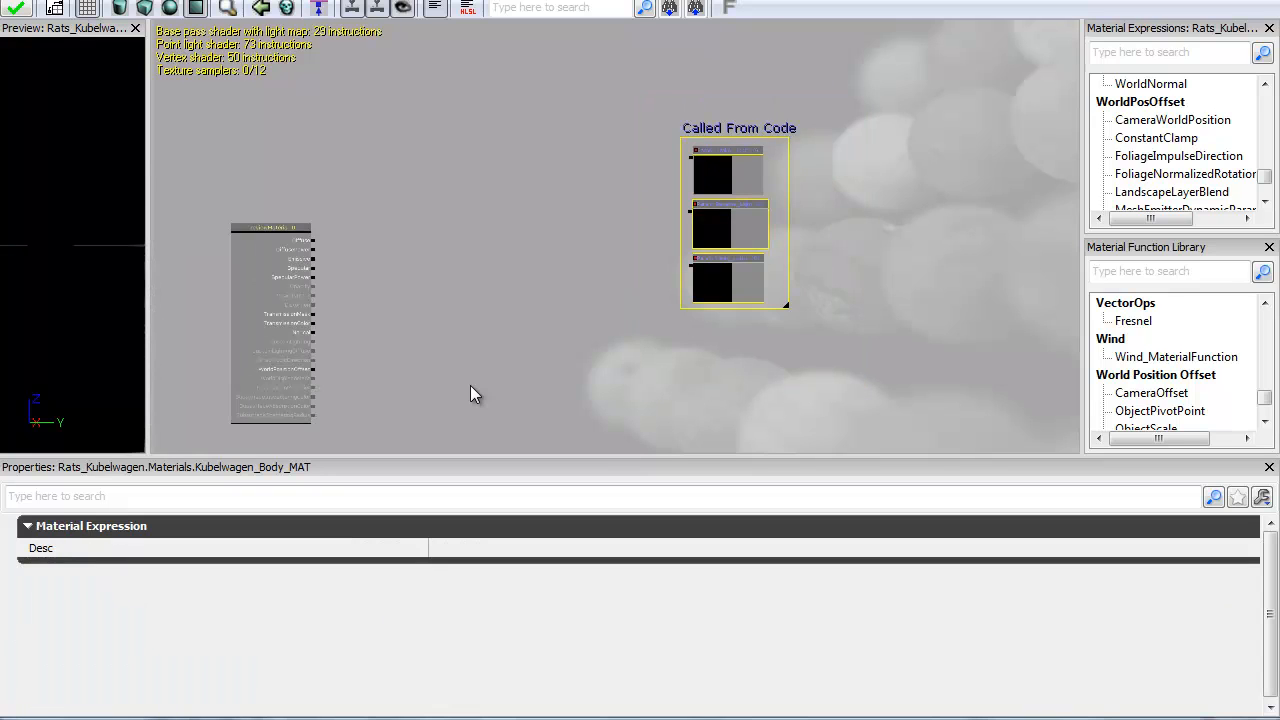
mouse_move(735, 223)
mouse_down()
mouse_move(993, 321)
mouse_move(153, 315)
mouse_move(294, 322)
mouse_move(276, 314)
mouse_up()
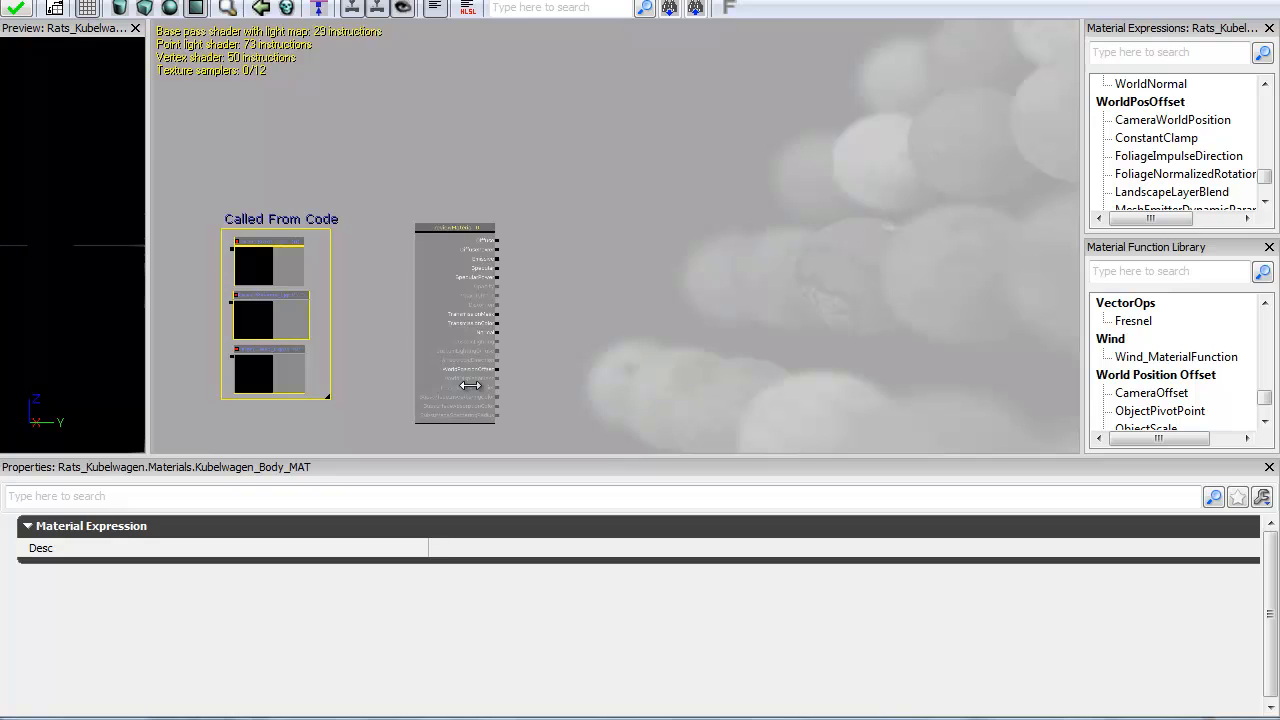
drag(470, 385, 471, 386)
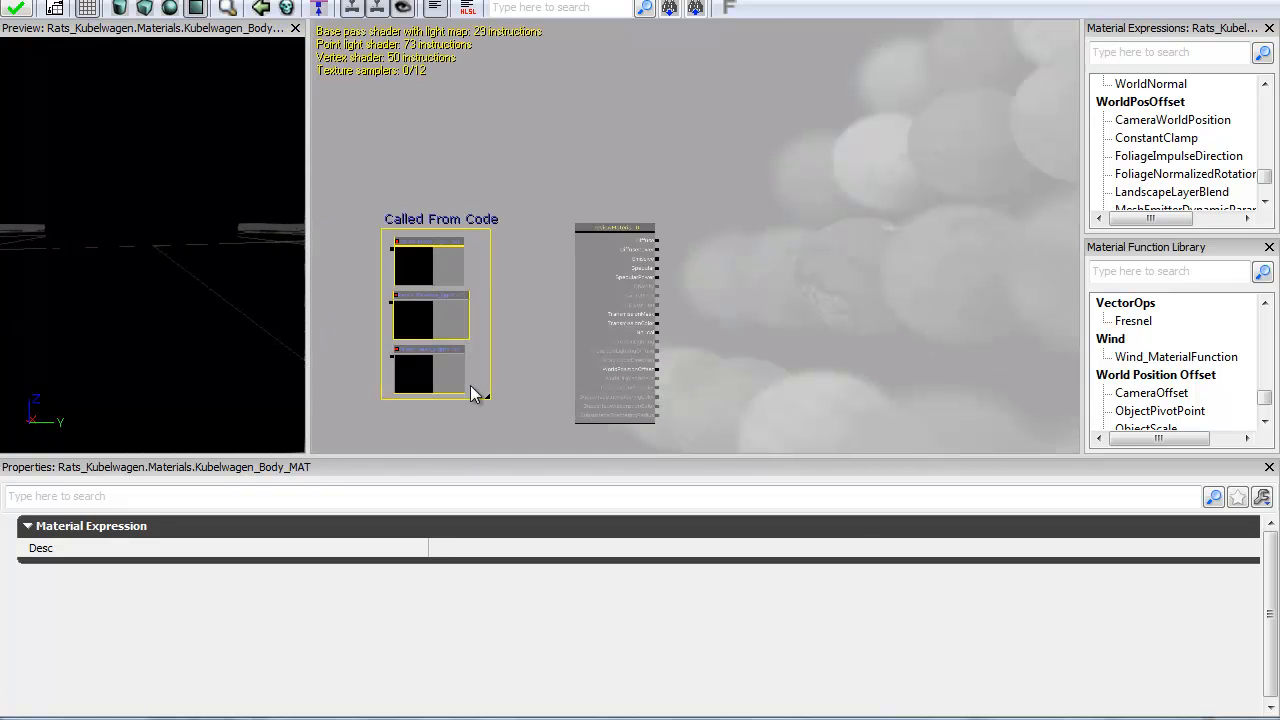
click(474, 393)
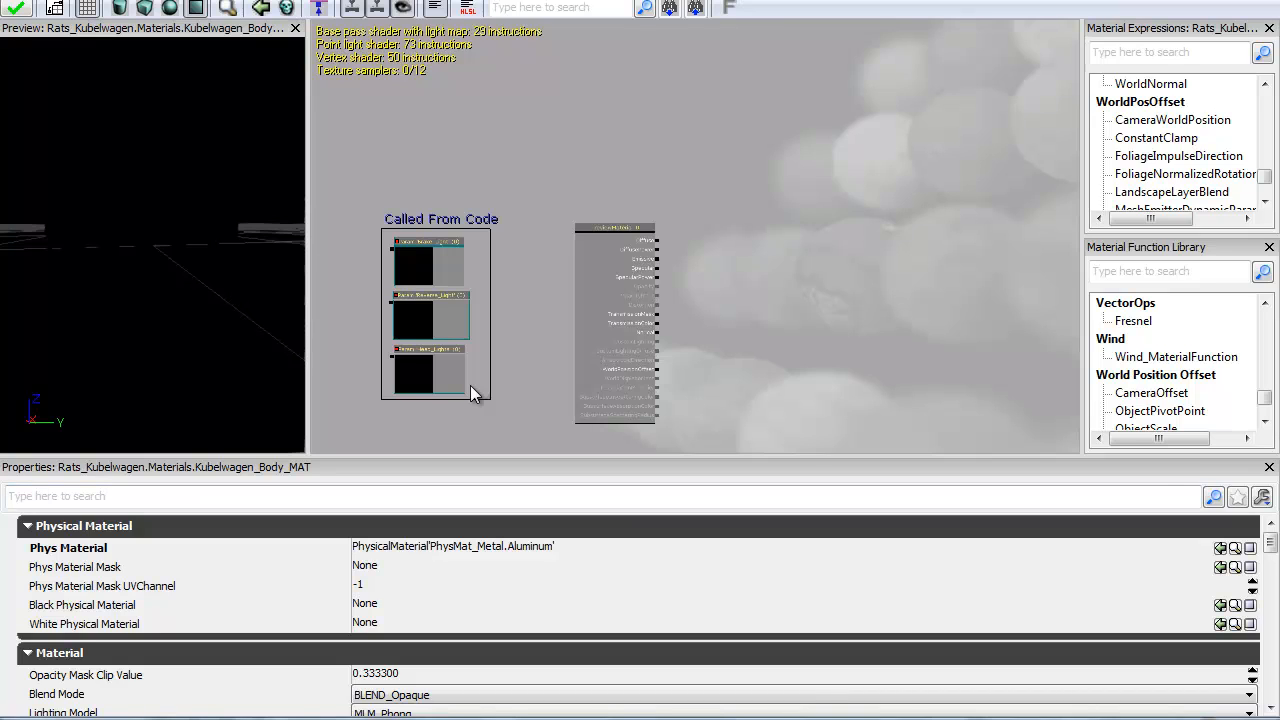
- Review the body material's properties down to the Usage section with its Used With Skeletal Mesh option
click(137, 607)
scroll(137, 609, down, 8)
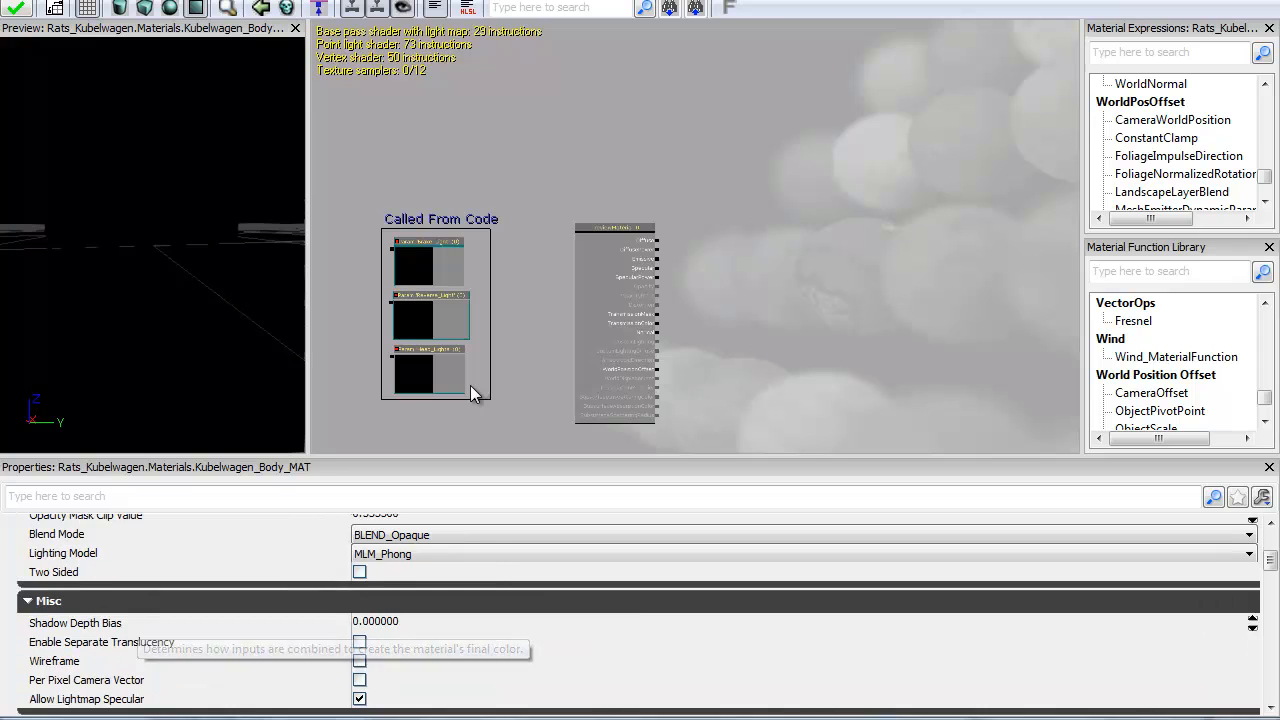
scroll(137, 609, down, 7)
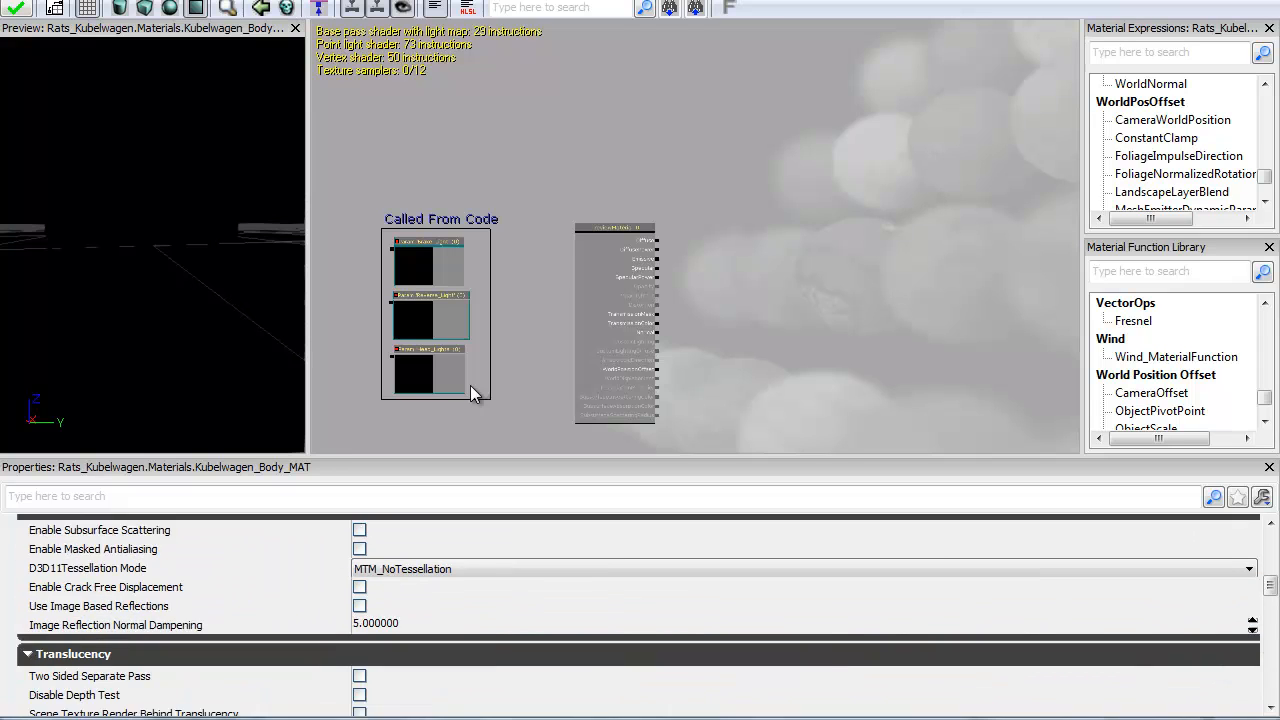
scroll(474, 393, down, 5)
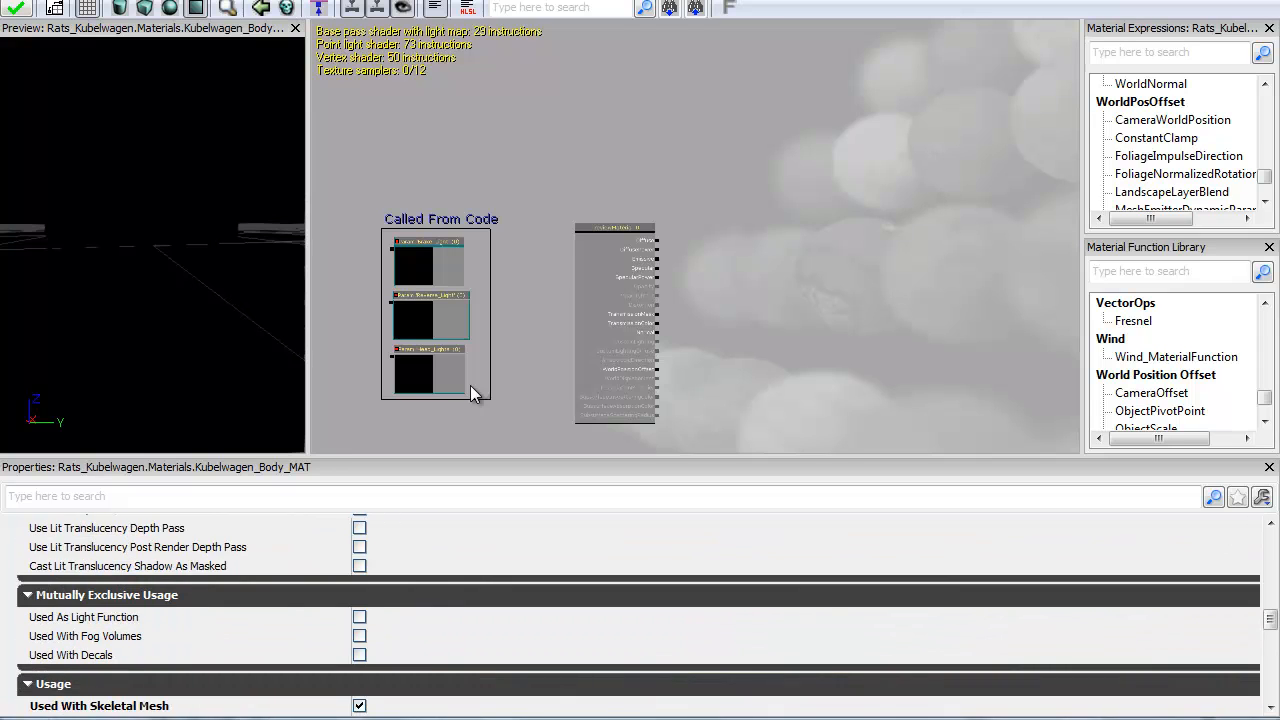
scroll(474, 393, down, 2)
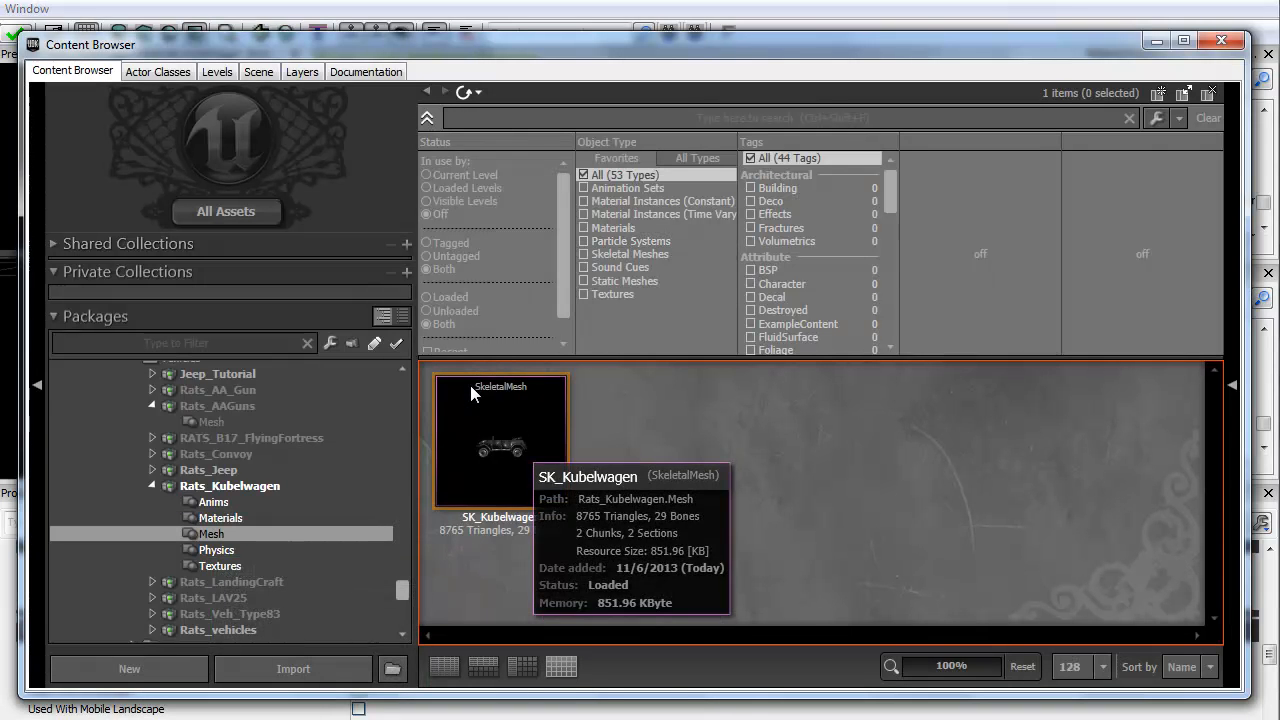
- Select the SK_Kubelwagen skeletal mesh in the Content Browser and use it as the material editor's preview mesh
click(473, 393)
drag(473, 44, 477, 85)
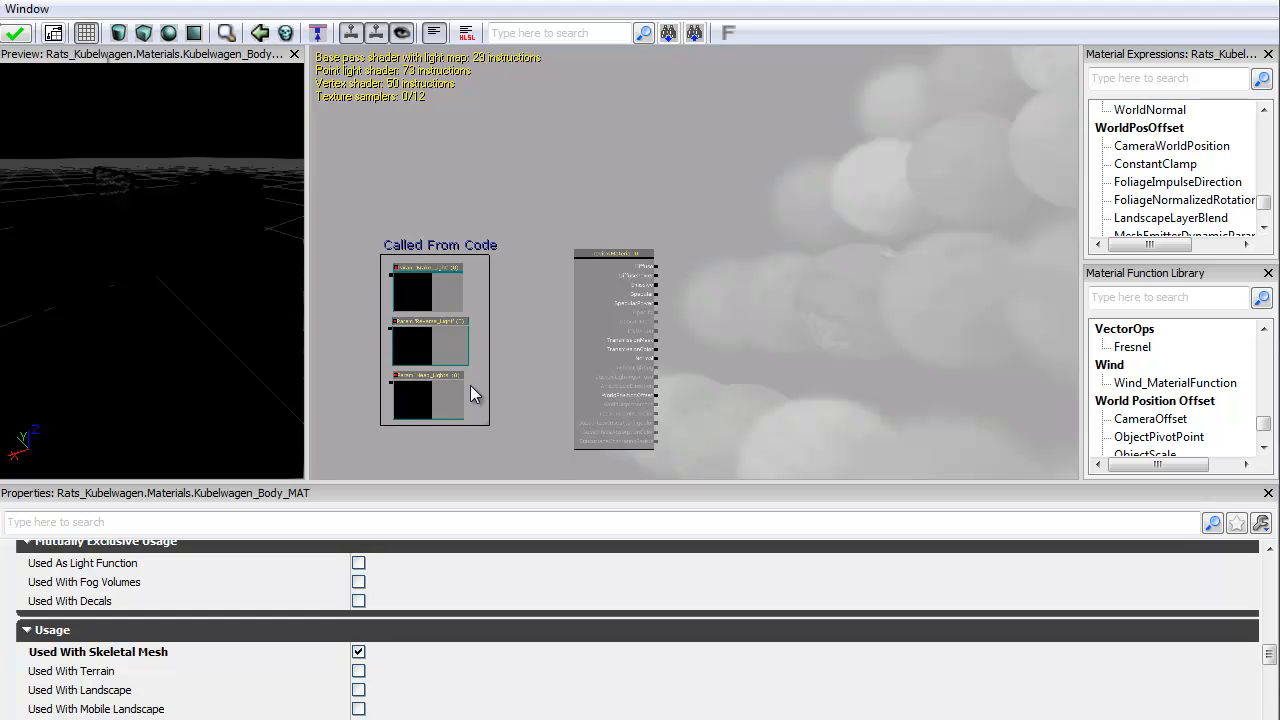
key(alt+w)
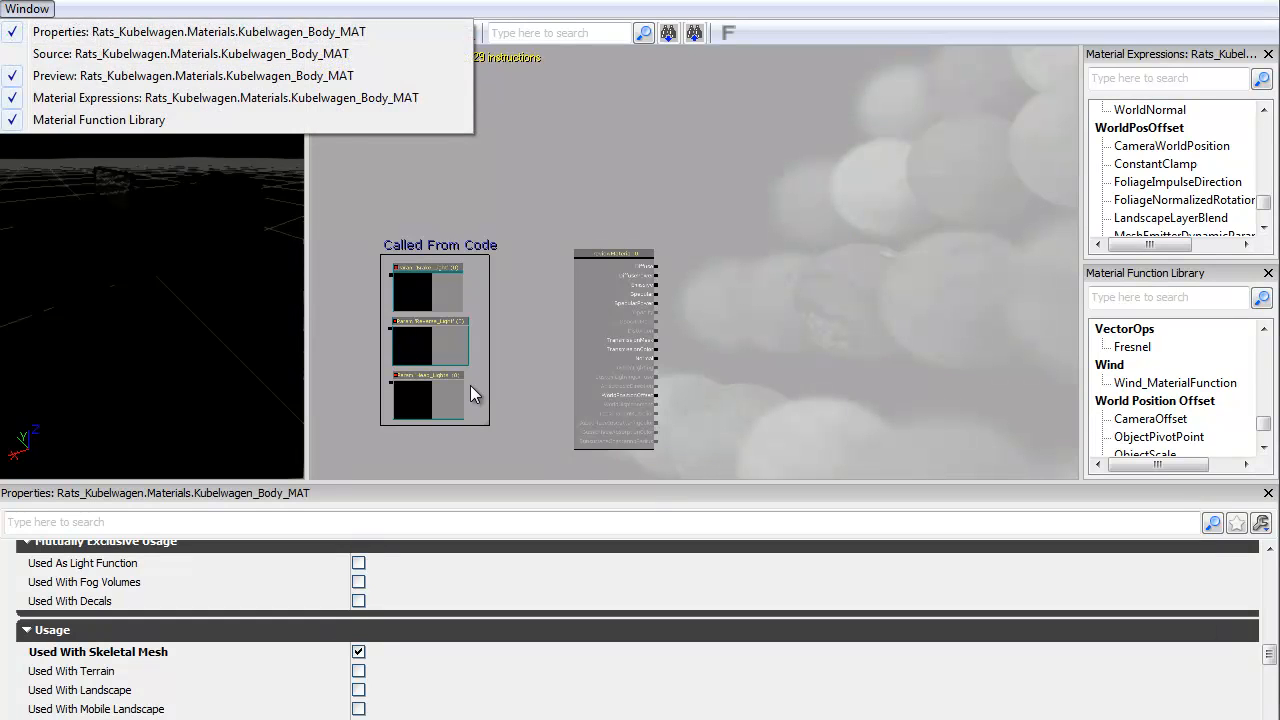
key(Escape)
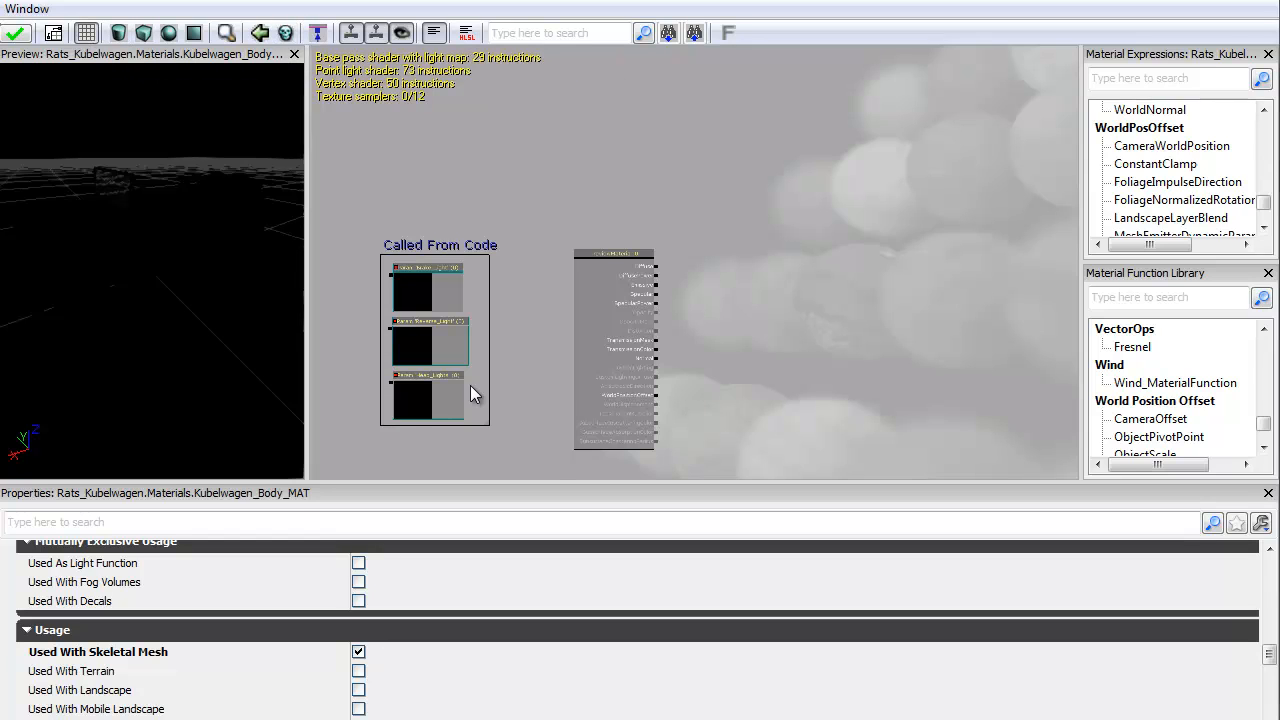
- Add a Constant node with R set to 0.8, connect it to the Diffuse input, and widen the material preview
drag(471, 387, 469, 368)
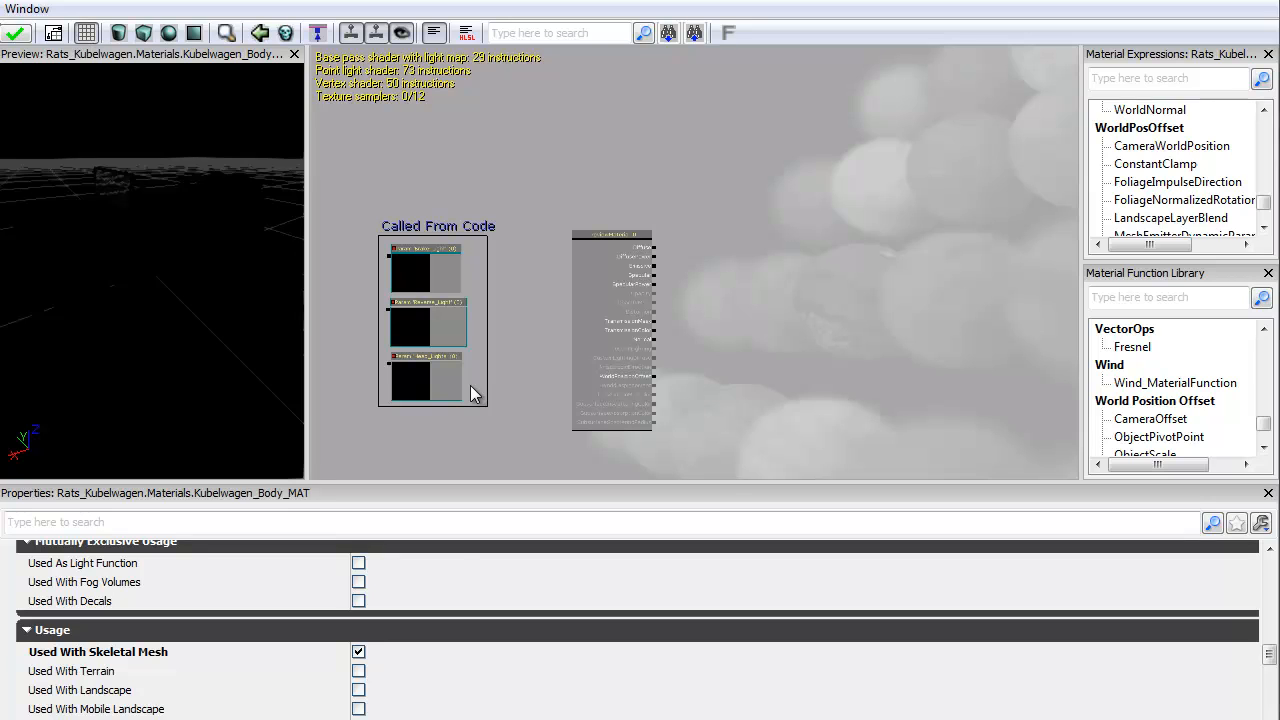
key(1)
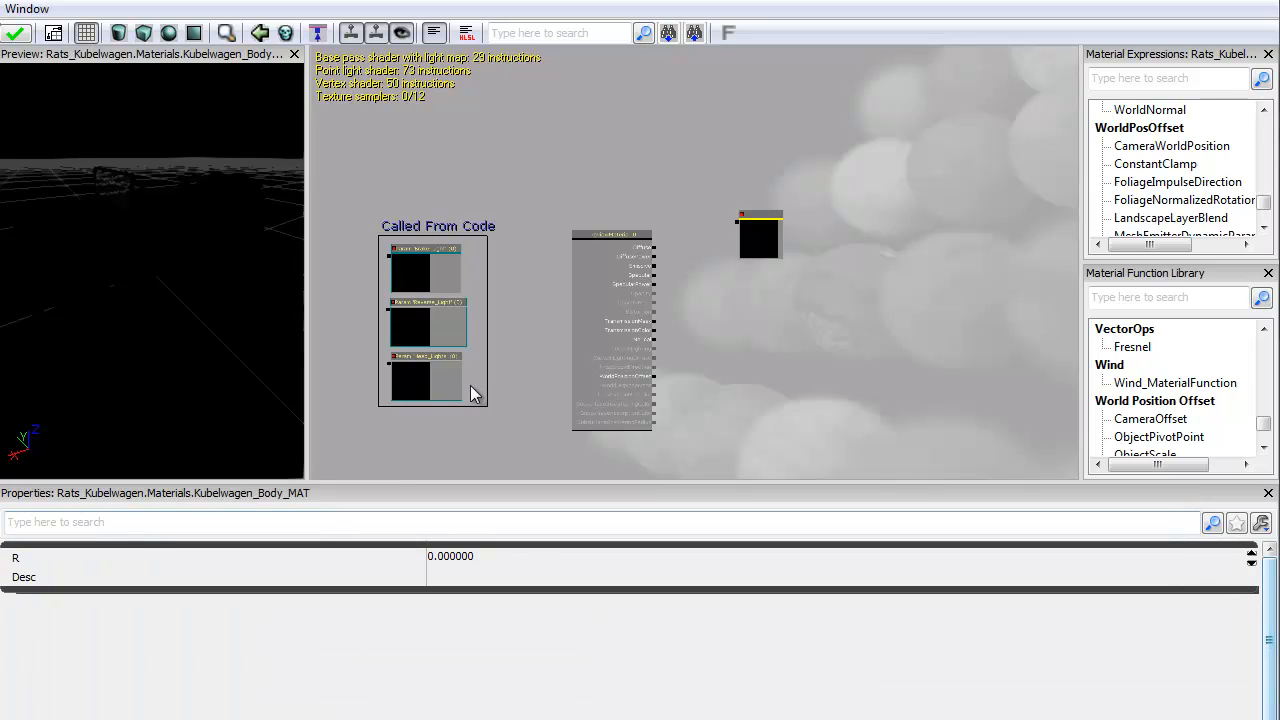
click(451, 556)
text(.)
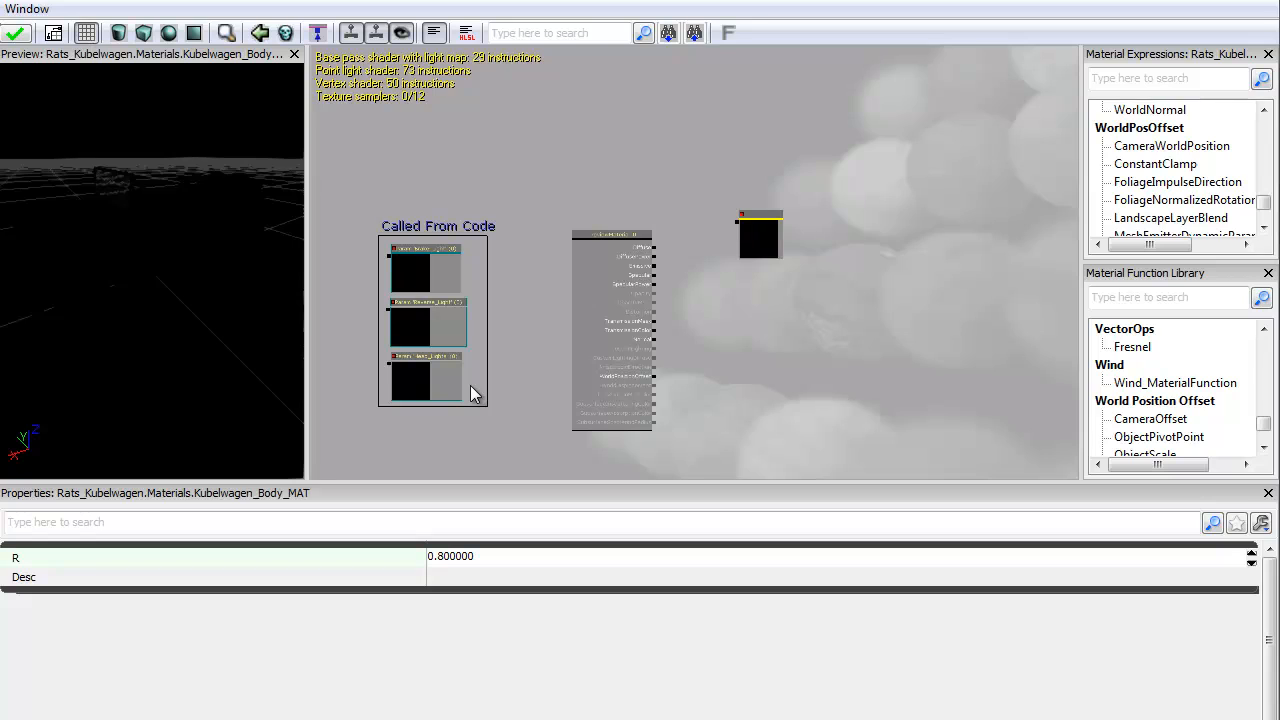
key(Return)
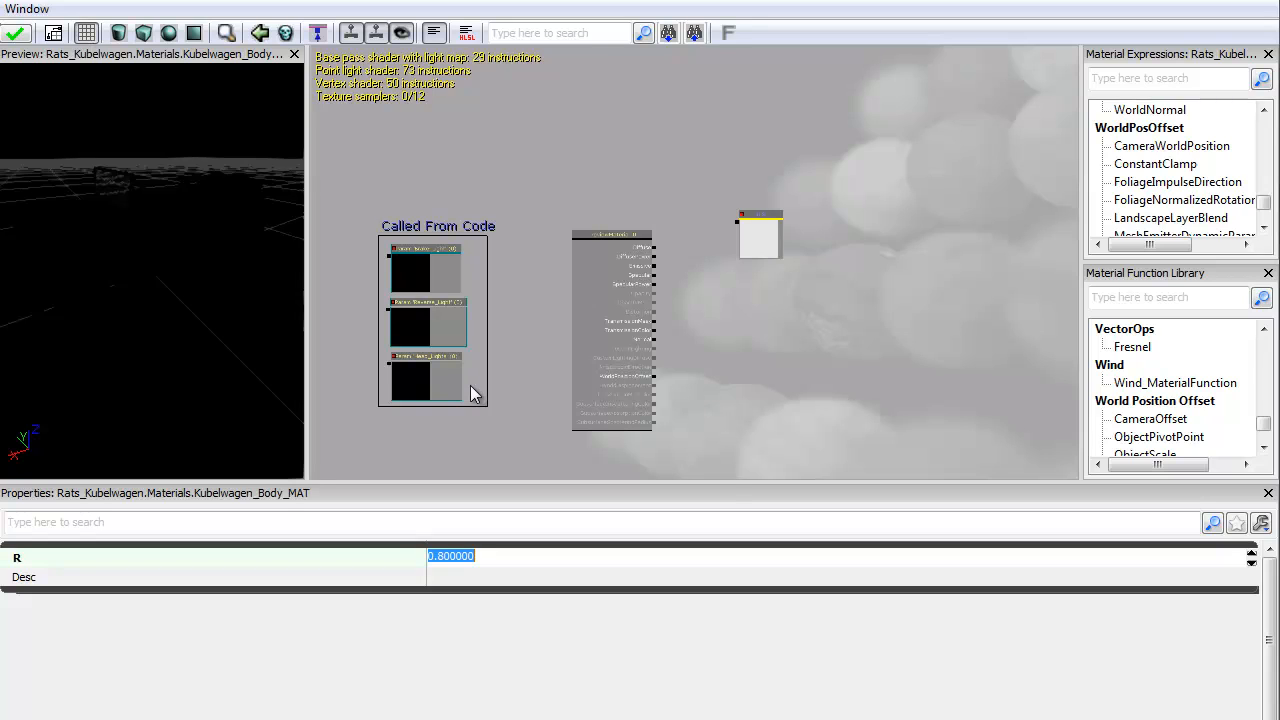
scroll(472, 393, up, 5)
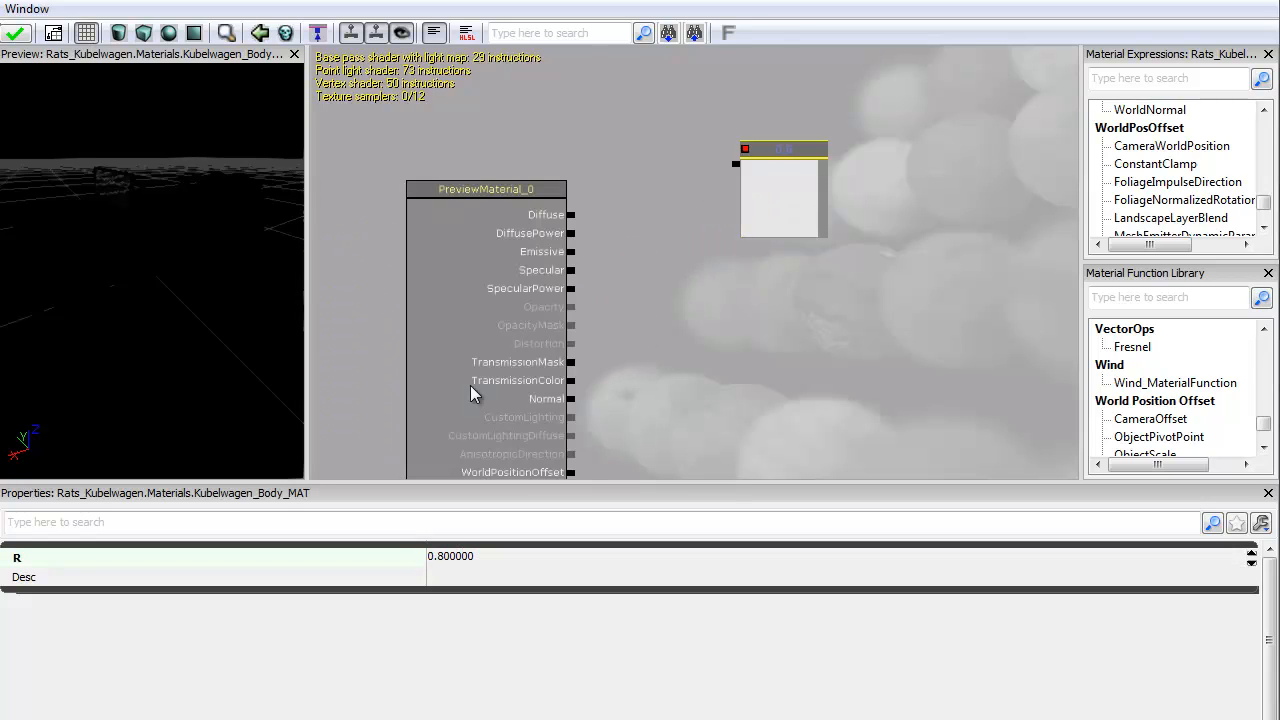
drag(571, 215, 734, 177)
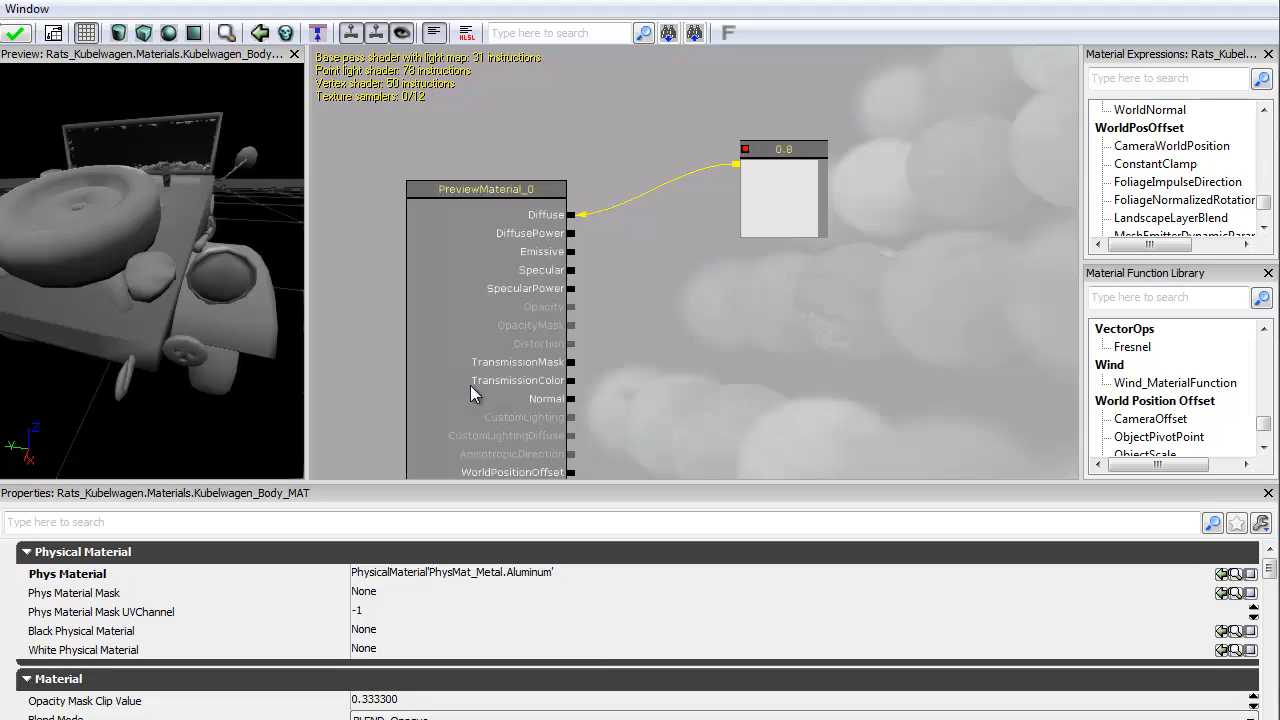
drag(306, 385, 361, 385)
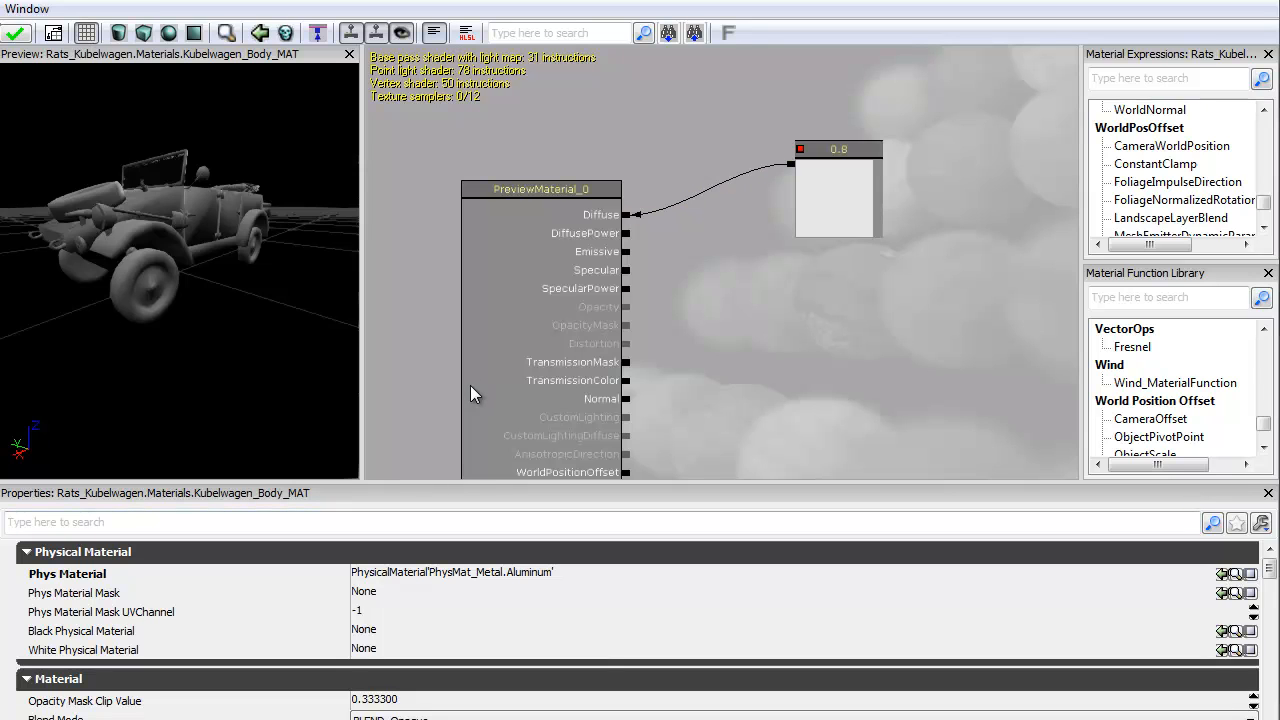
- Narrow the Content Browser so the material graph stays accessible beside it, and show the Textures group of Rats_Kubelwagen
drag(471, 386, 265, 262)
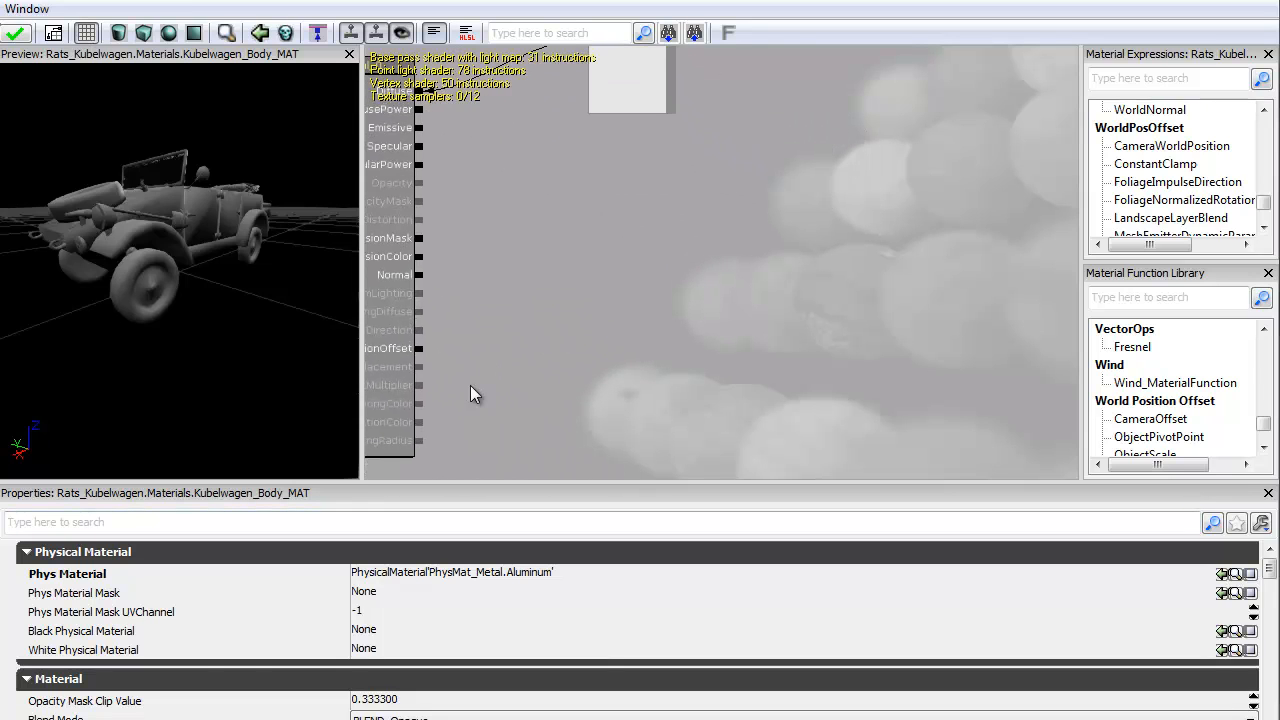
key(ctrl+shift+f)
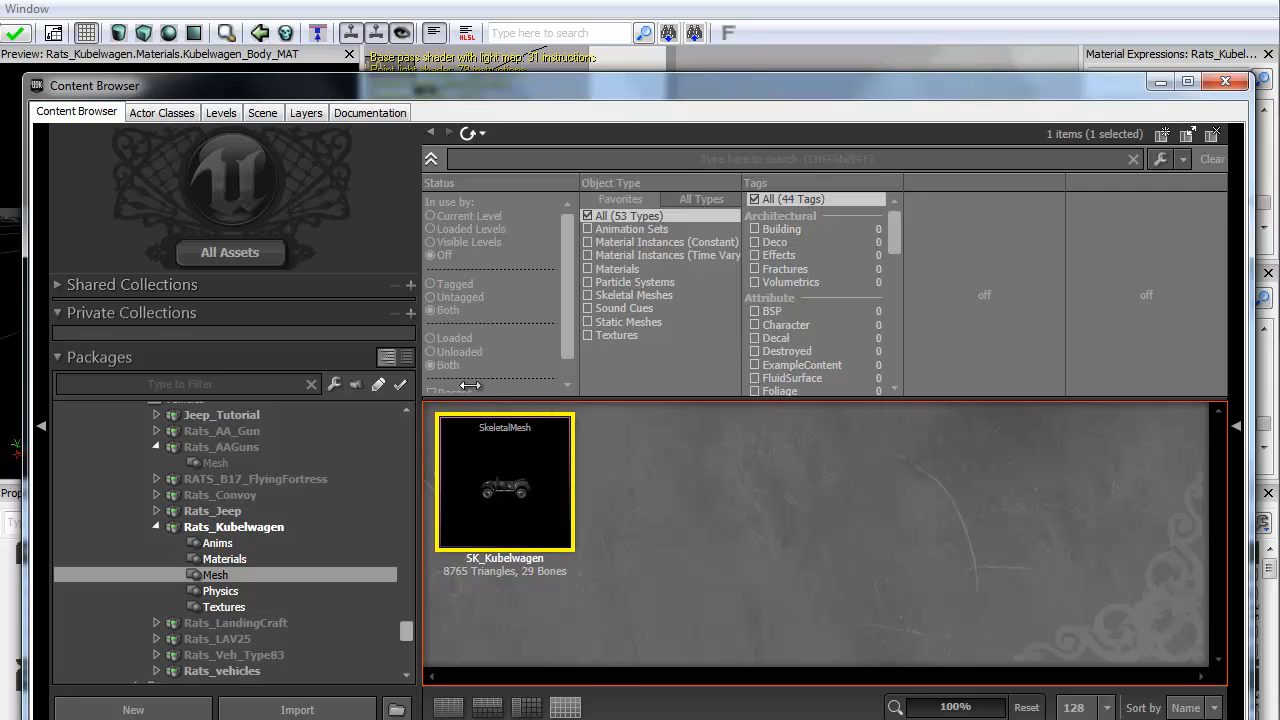
drag(25, 385, 470, 386)
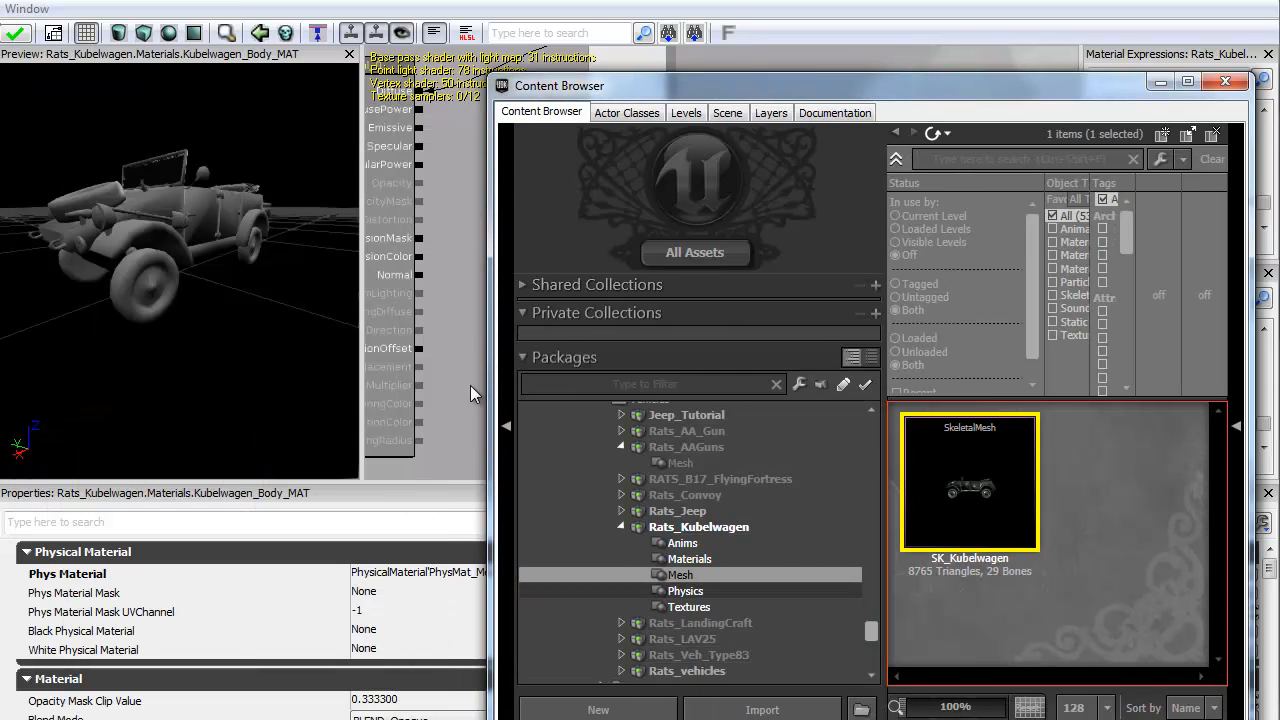
key(Down)
key(Down)
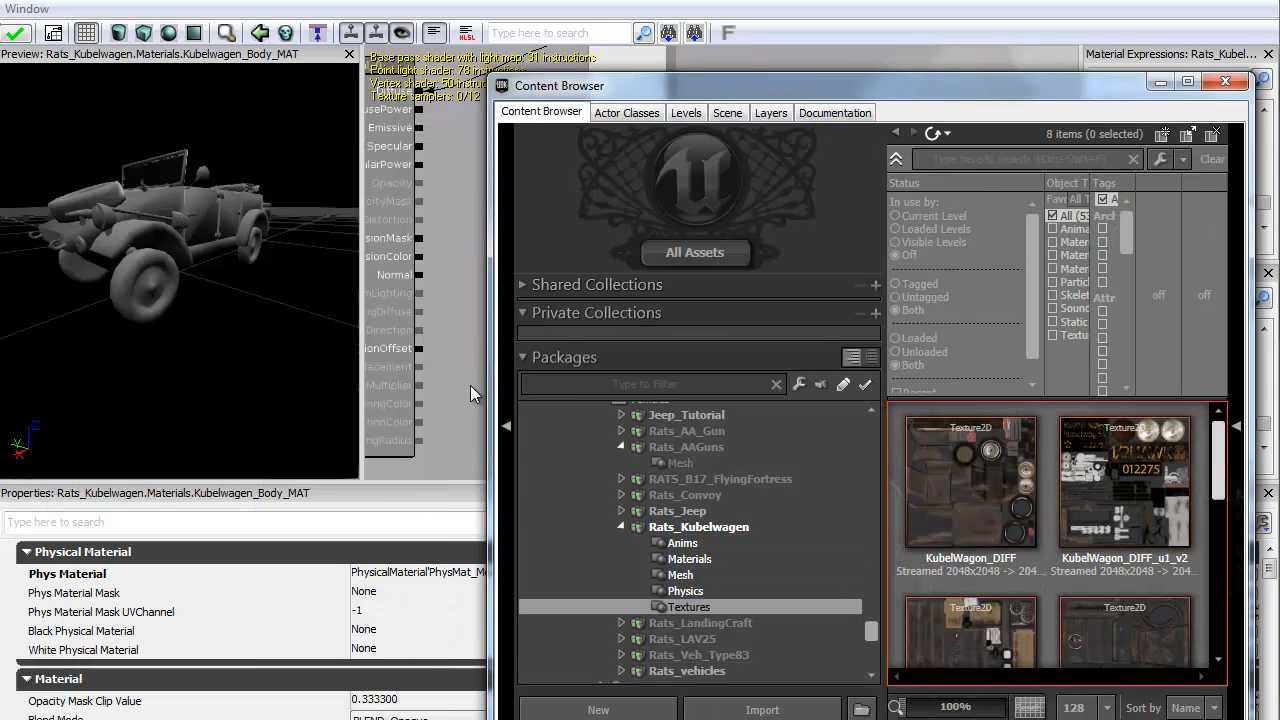
- Add the KubelWagon_DIFF, KubelWagon_DIFF_u1_v2, KubelWagon_DIFF_u2_v1 and KubelWagon_DIFF_u2_v2 textures to the material graph as texture samples
drag(1218, 460, 1218, 471)
click(980, 489)
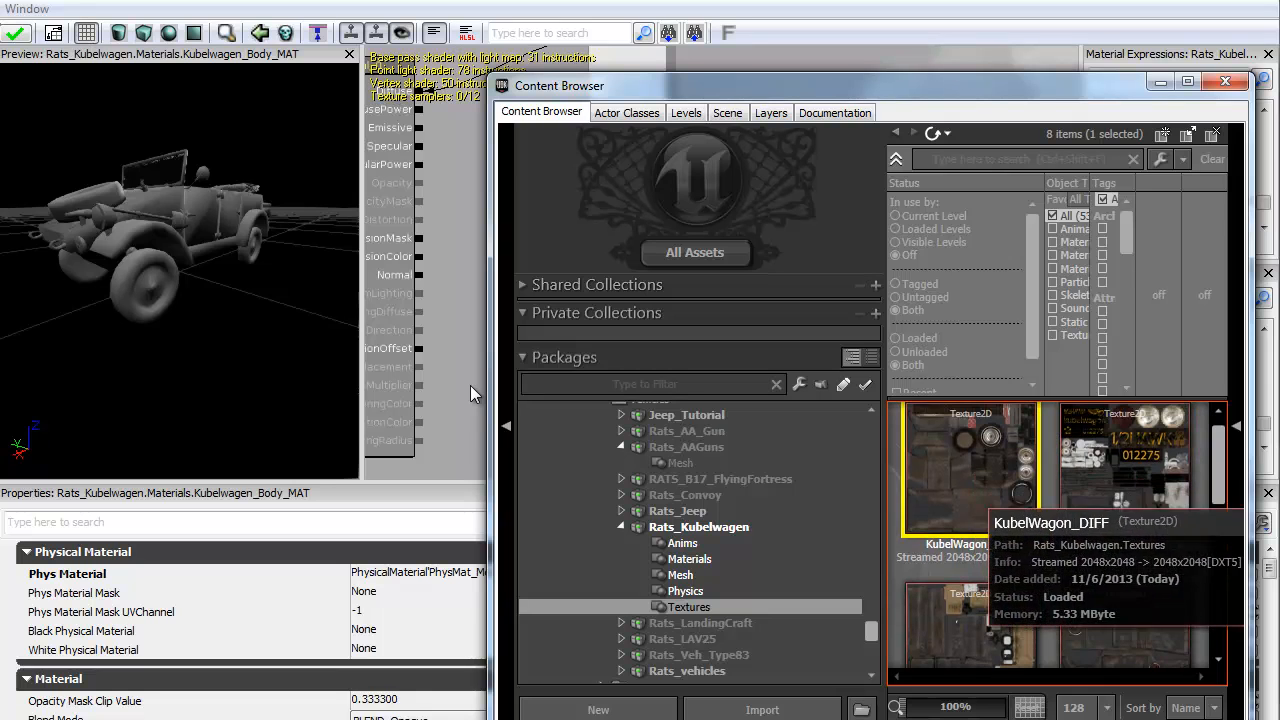
drag(980, 489, 470, 394)
drag(1124, 478, 470, 394)
drag(978, 628, 470, 394)
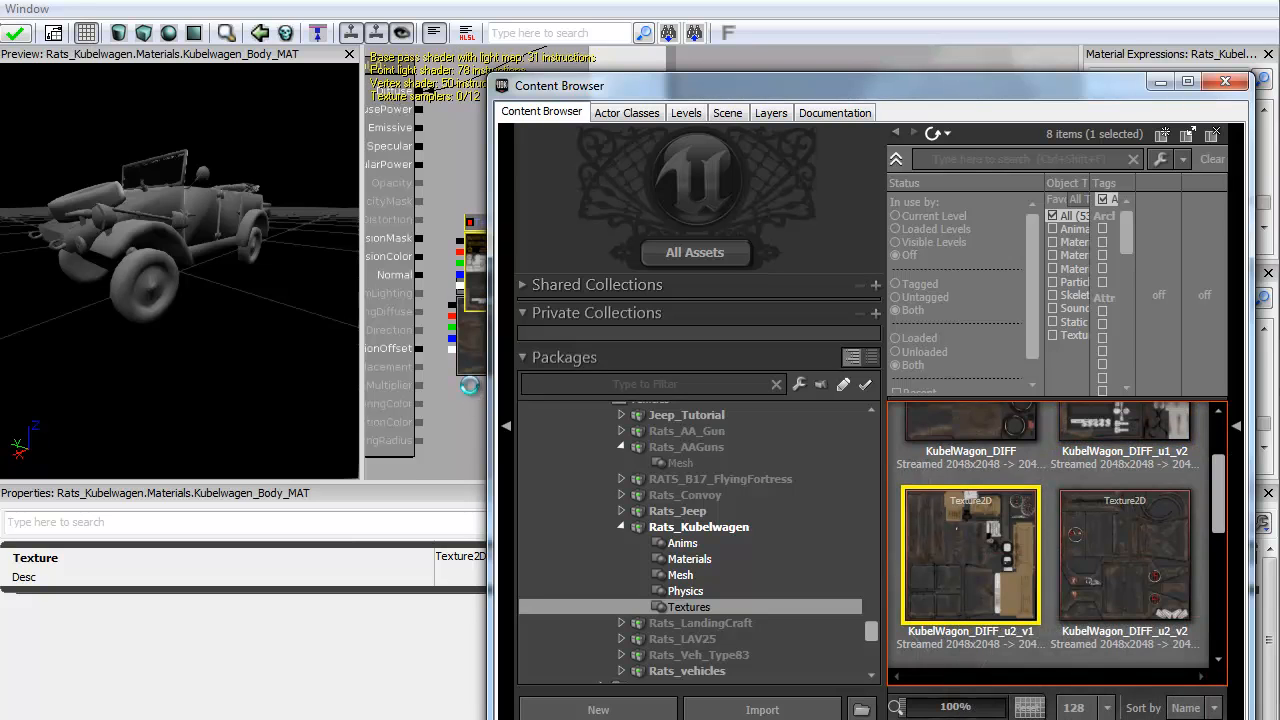
drag(1148, 556, 470, 394)
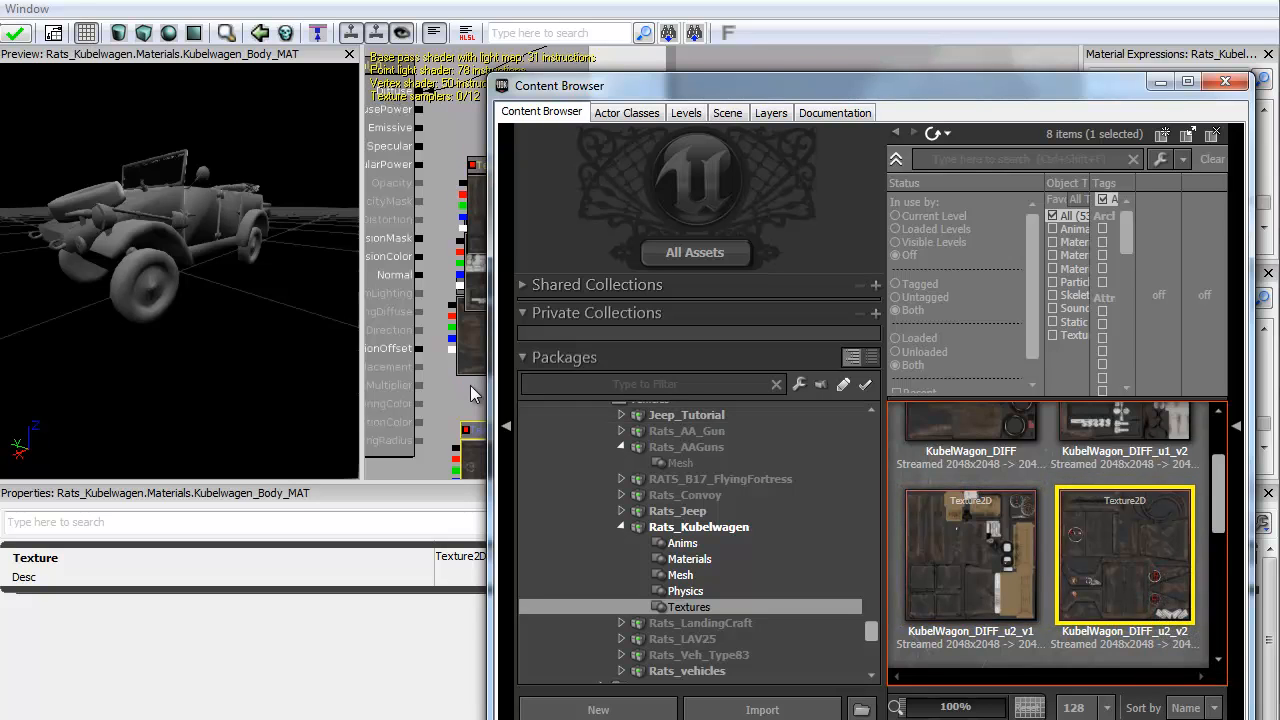
- Separate the overlapping texture samples and stack KubelWagon_DIFF_u1_v2 above KubelWagon_DIFF to the right of the PreviewMaterial node
click(470, 394)
scroll(470, 394, up, 3)
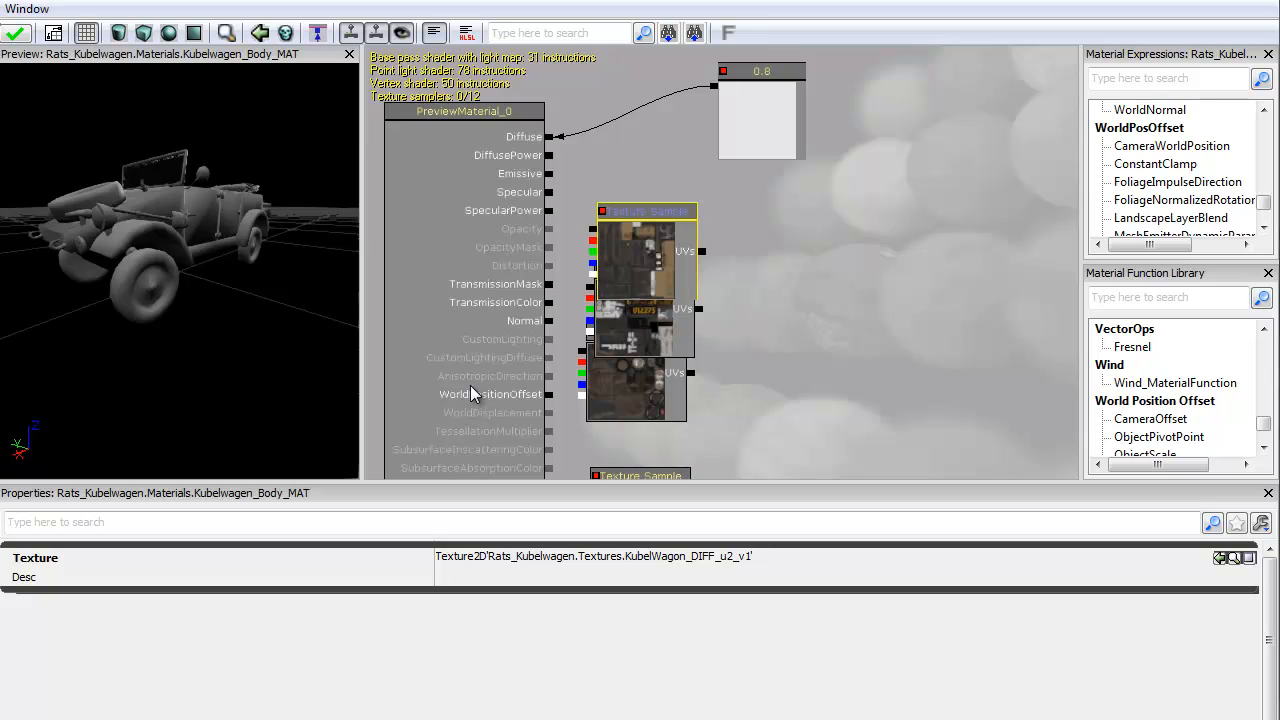
mouse_move(645, 250)
mouse_down()
mouse_move(805, 284)
mouse_move(897, 267)
mouse_move(878, 288)
mouse_up()
drag(645, 300, 880, 386)
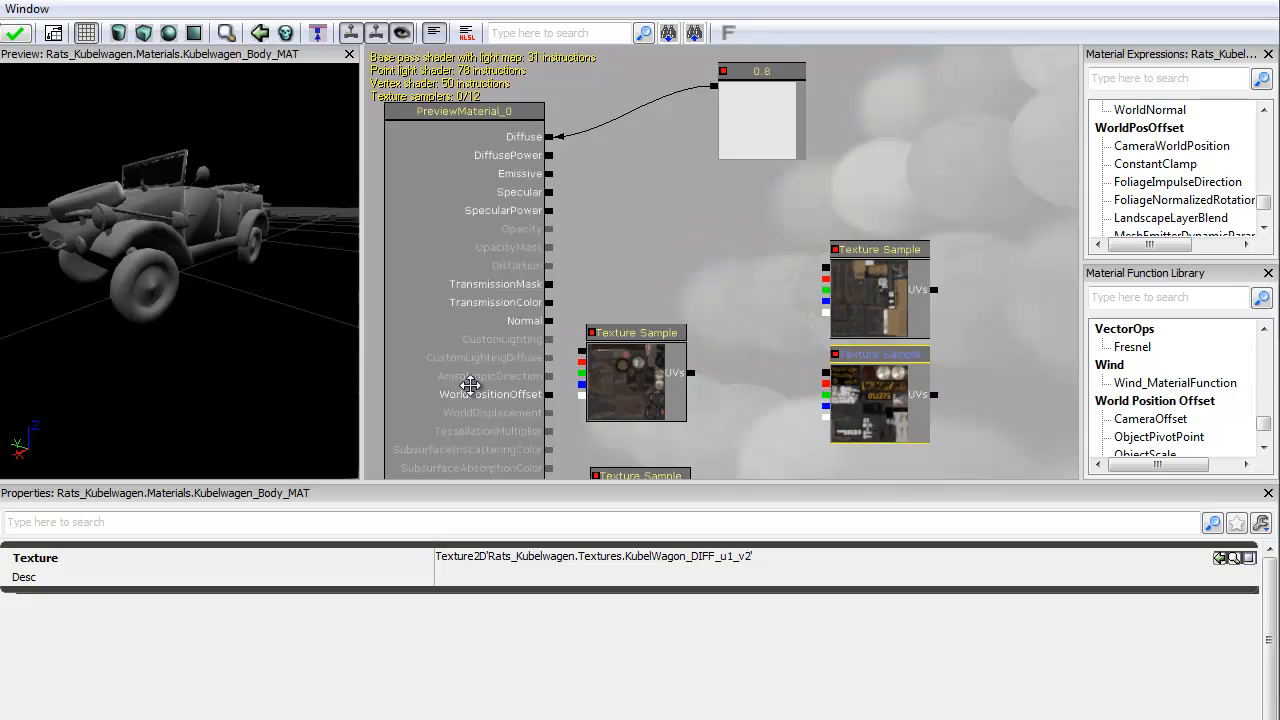
click(876, 290)
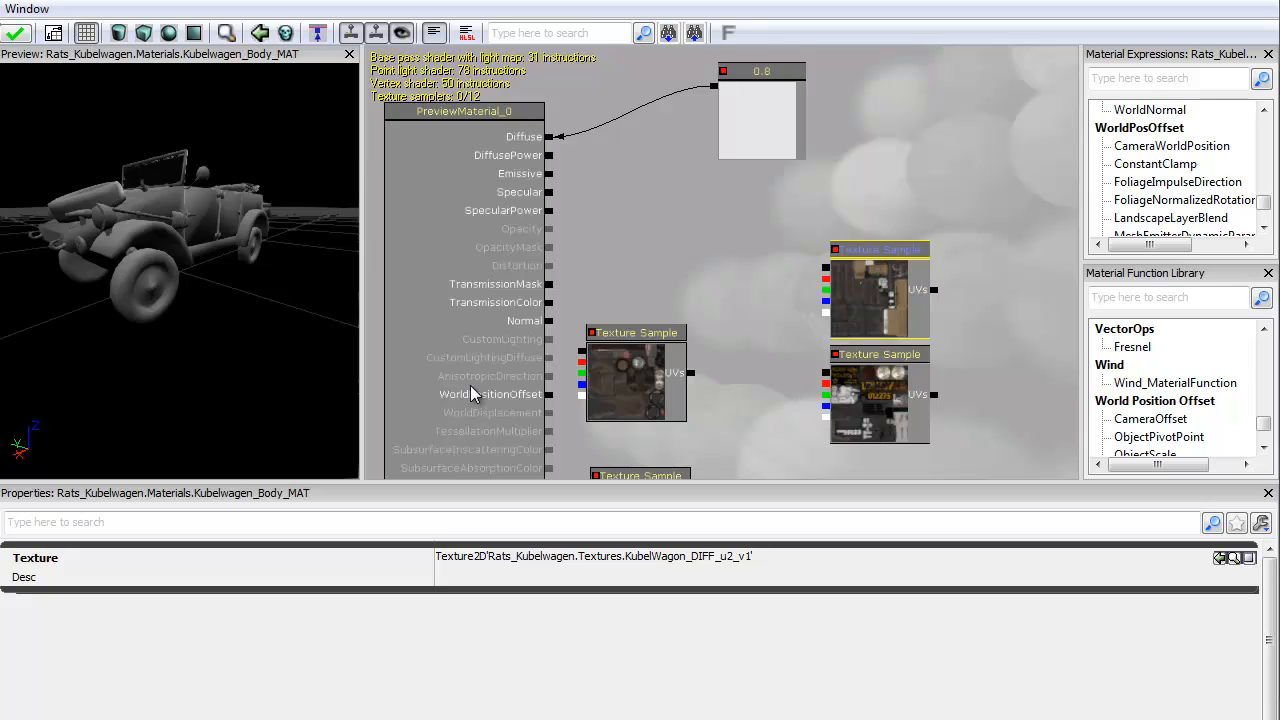
click(876, 395)
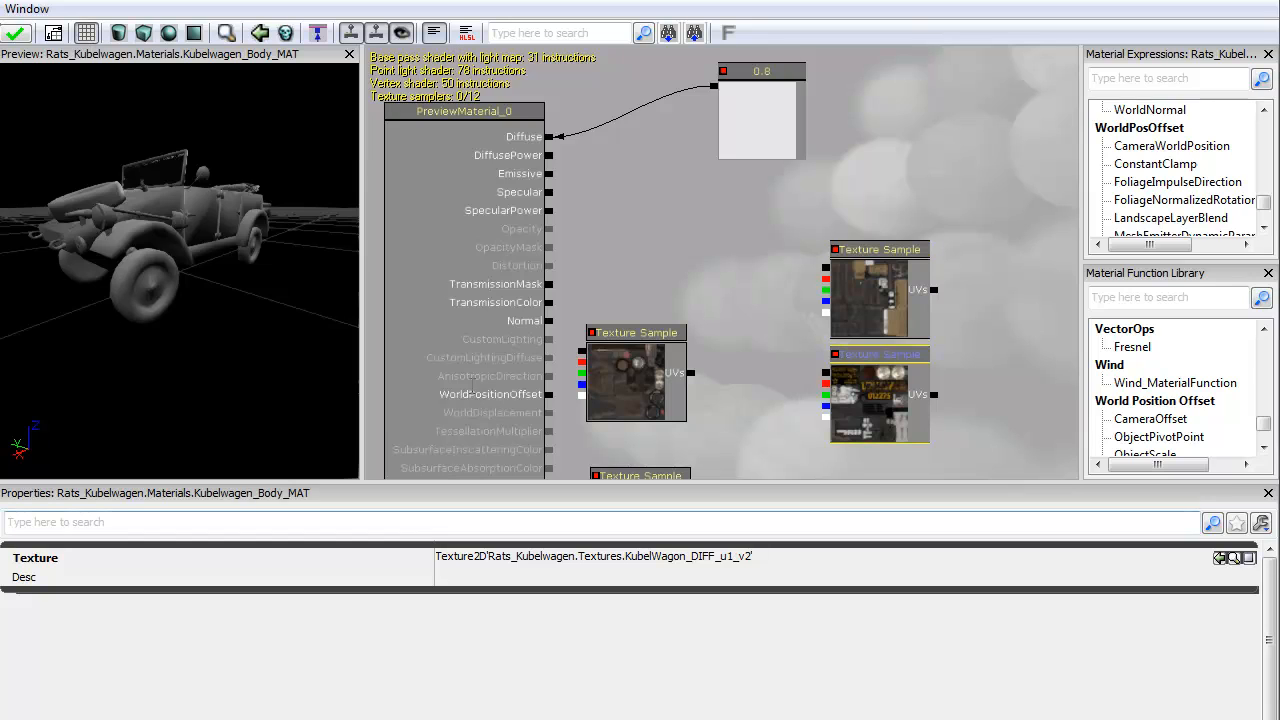
drag(876, 395, 751, 291)
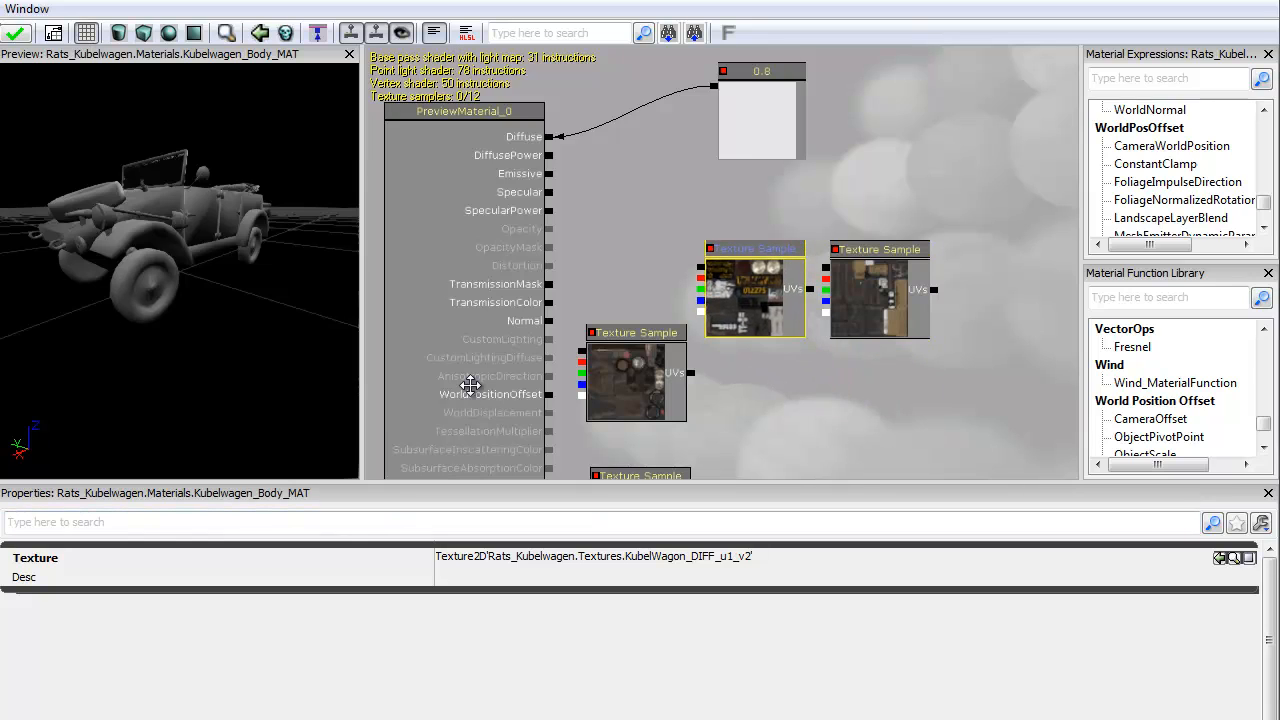
click(632, 380)
drag(632, 380, 755, 354)
- Stack KubelWagon_DIFF_u2_v2 above KubelWagon_DIFF_u2_v1 beside the first column to form a two-by-two grid matching the UV tiles
click(642, 452)
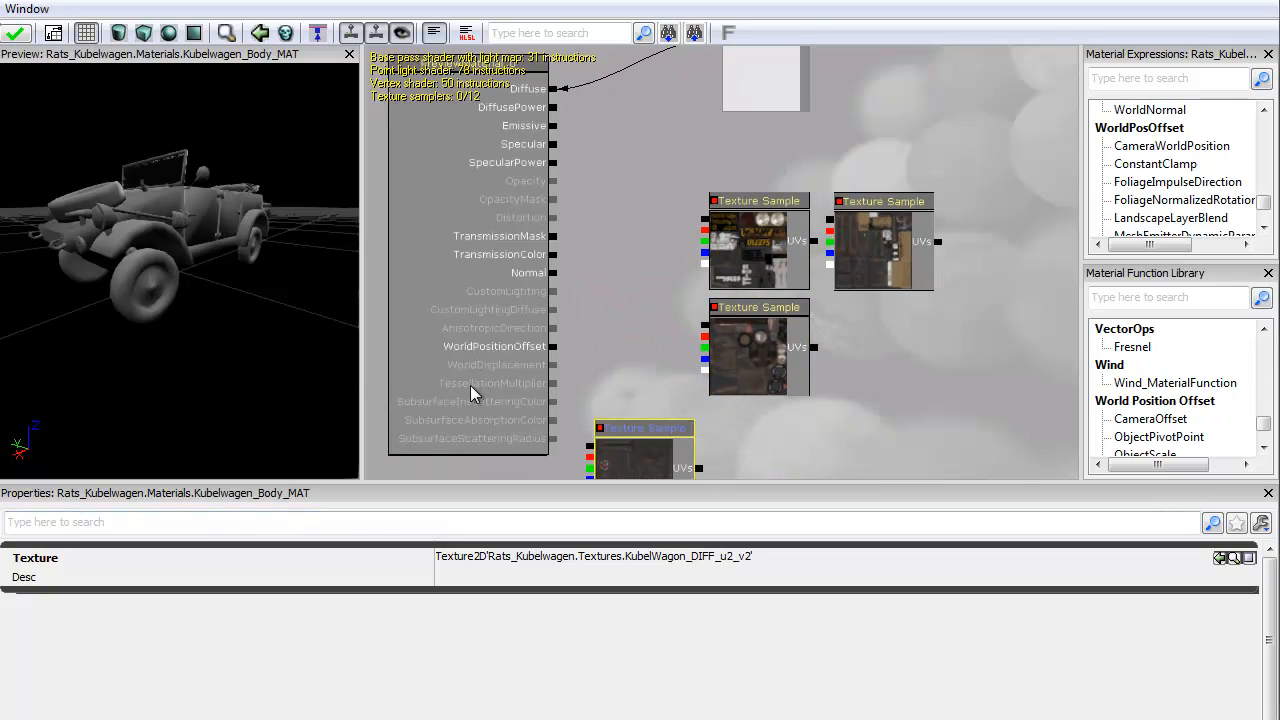
drag(642, 452, 920, 157)
click(880, 256)
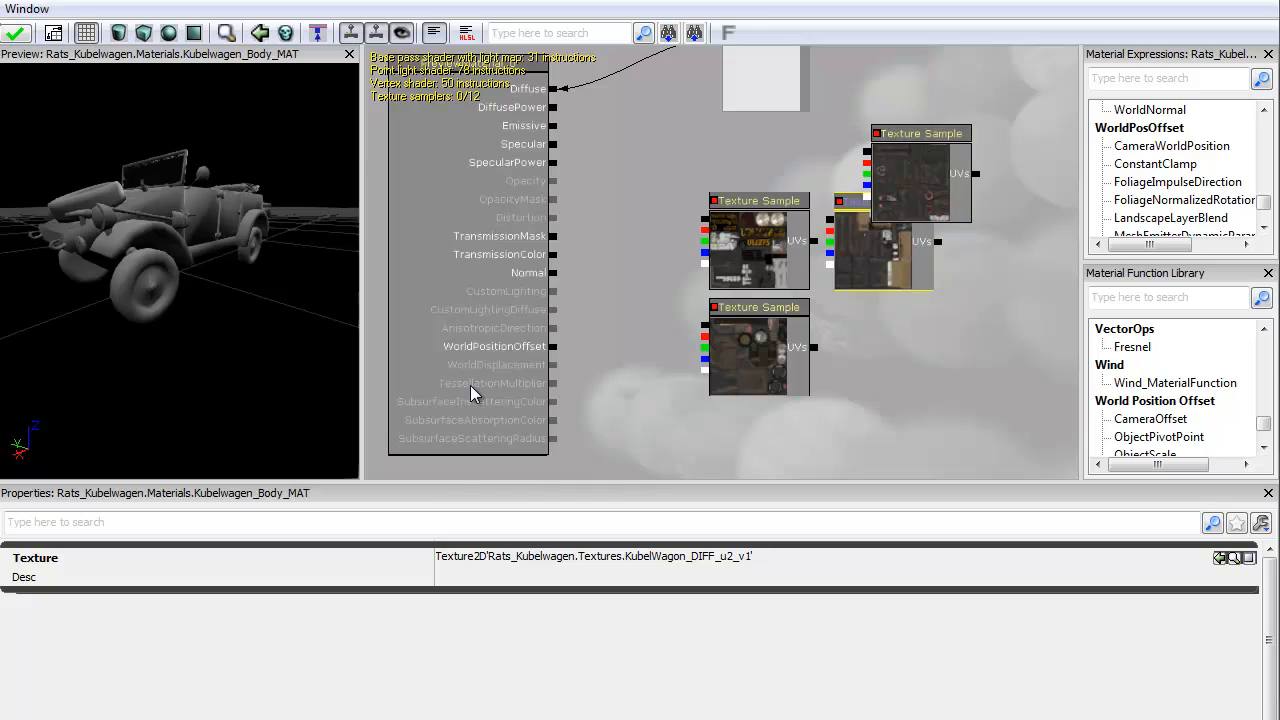
mouse_move(880, 256)
mouse_down()
mouse_move(876, 349)
mouse_move(901, 363)
mouse_up()
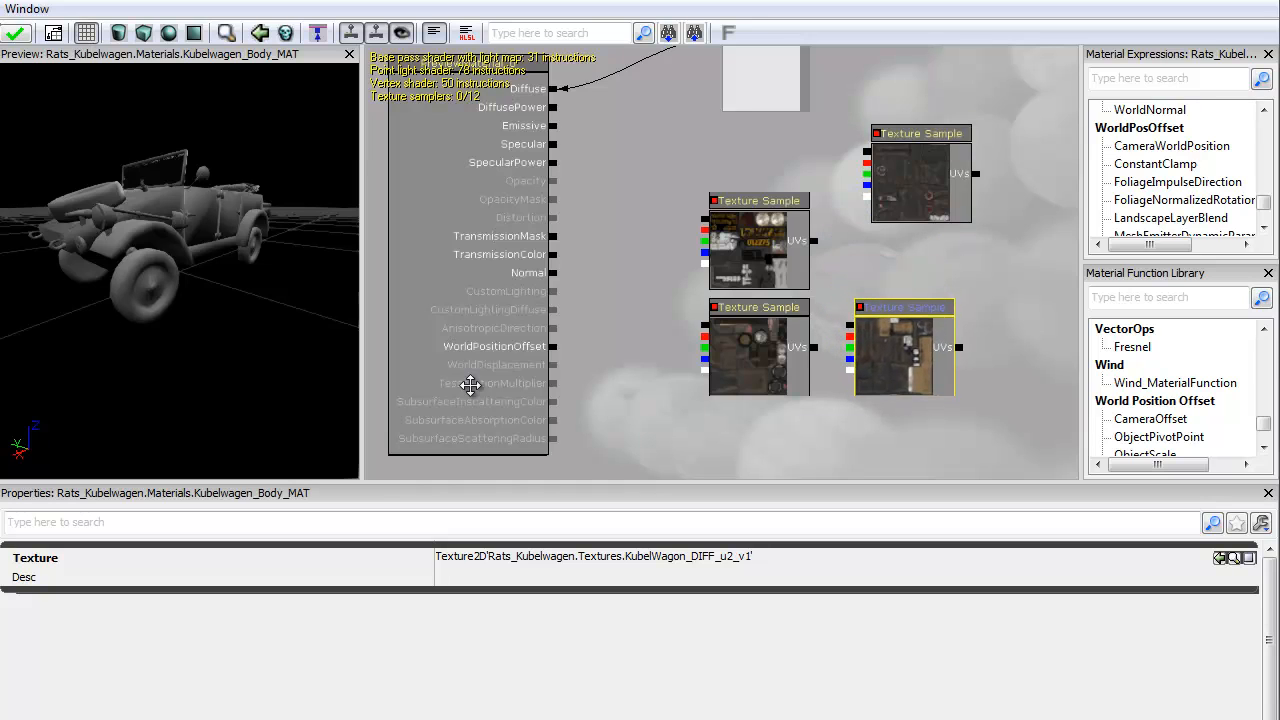
drag(920, 175, 904, 242)
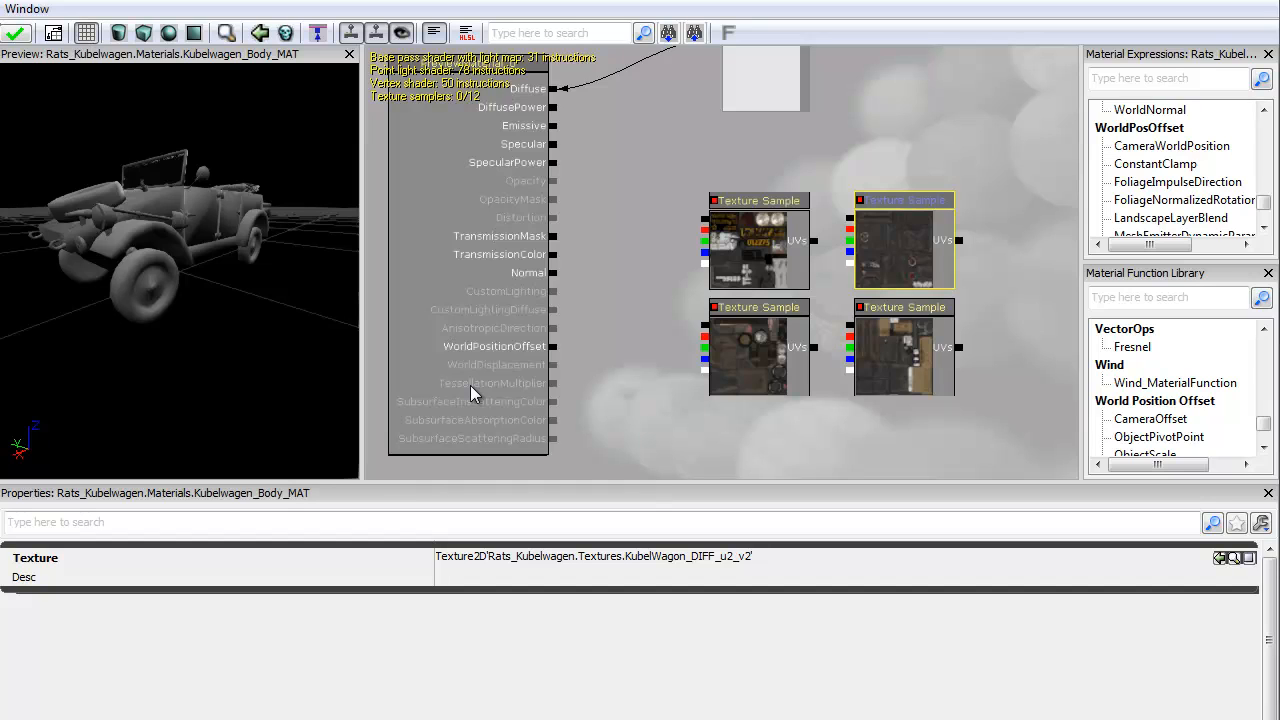
mouse_move(471, 386)
mouse_down()
mouse_move(483, 432)
mouse_move(452, 399)
mouse_up()
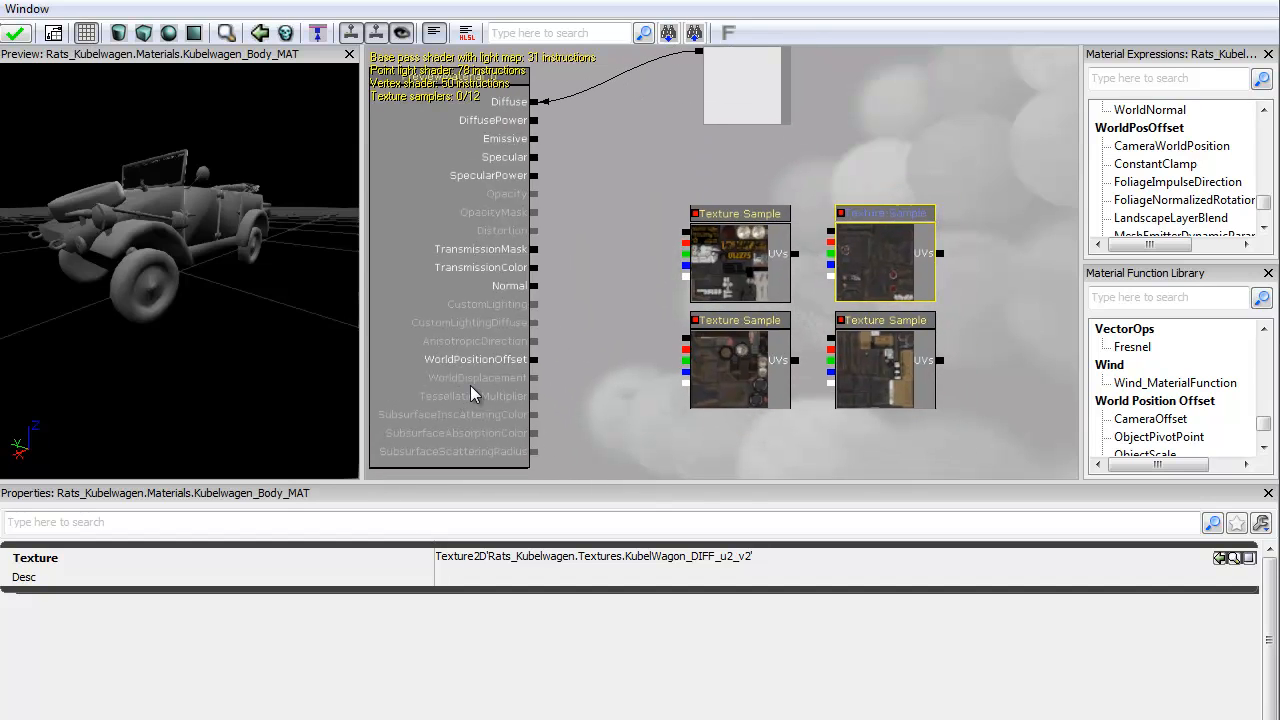
- Open the SK_Kubelwagen skeletal mesh from the package's Mesh group and display UV set 0, followed by UV set 1
key(alt+Tab)
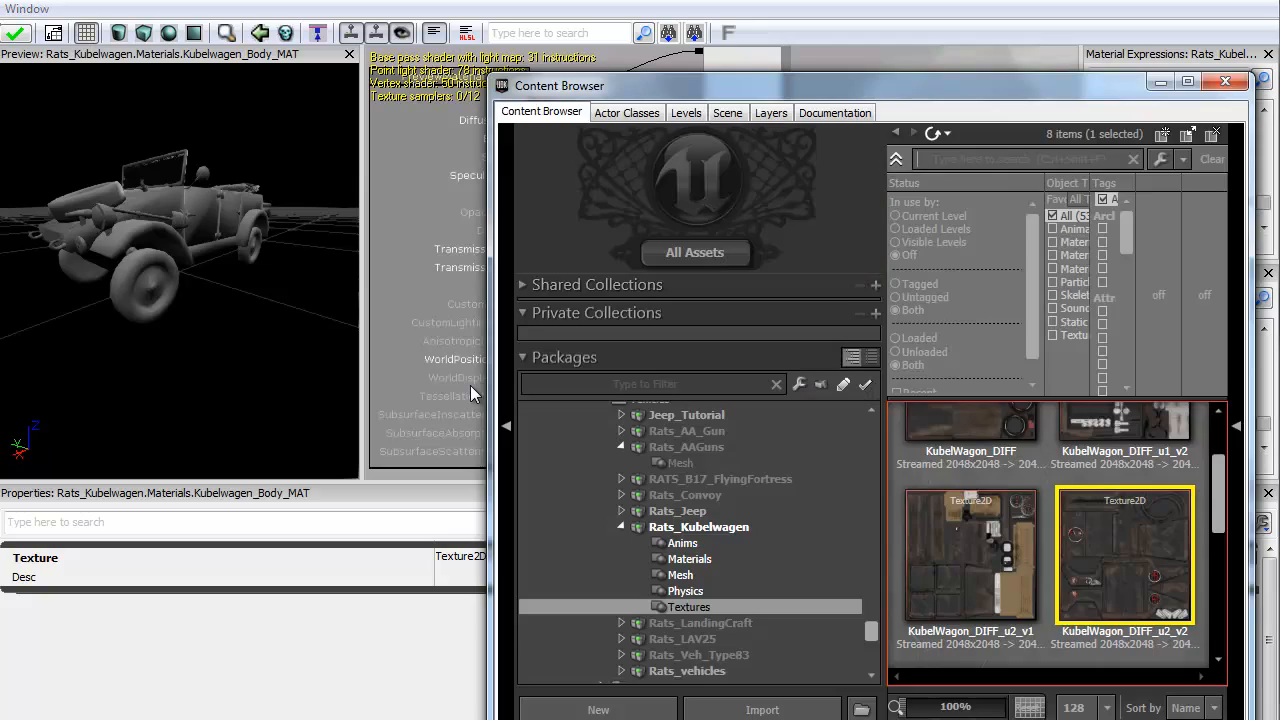
click(680, 575)
double_click(969, 487)
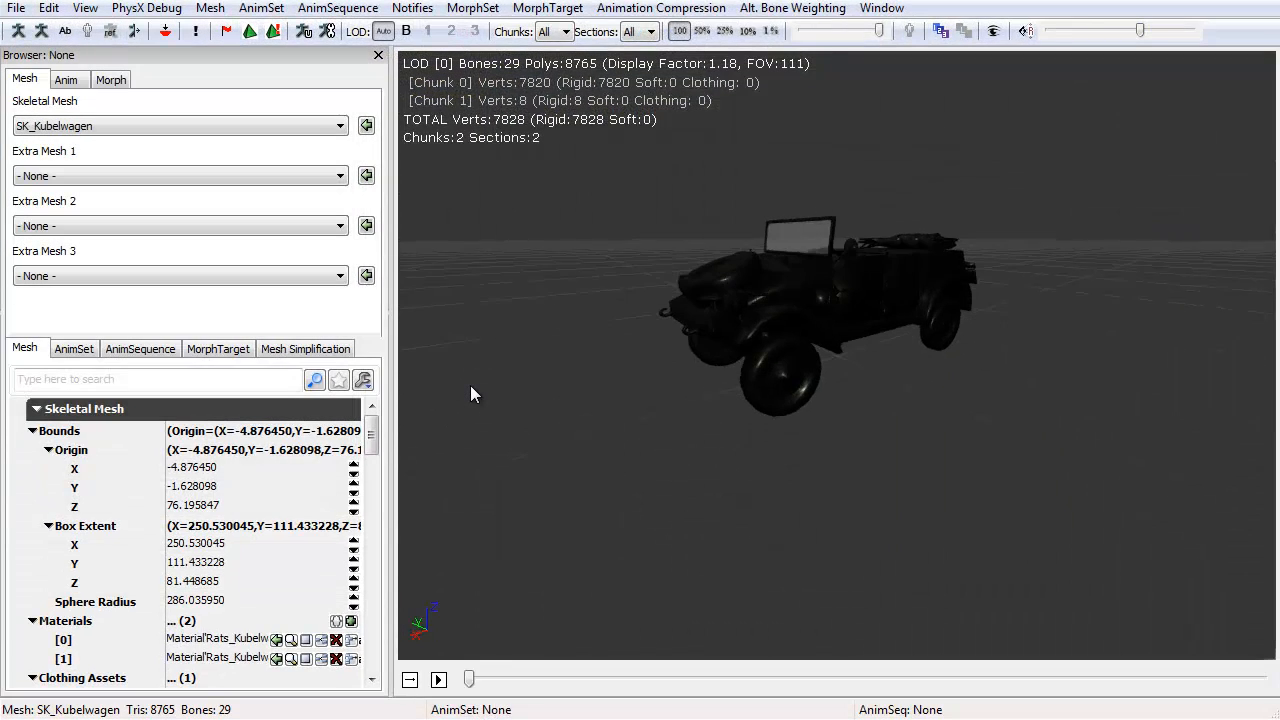
drag(475, 394, 475, 394)
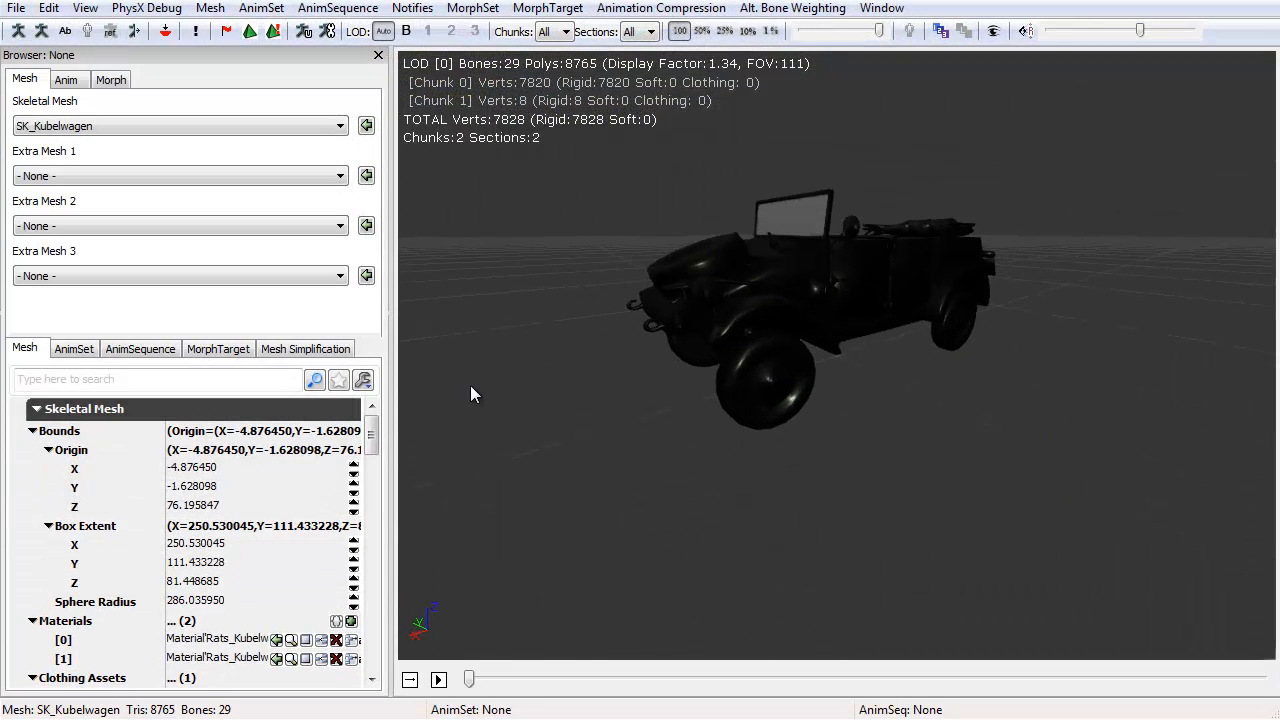
click(85, 8)
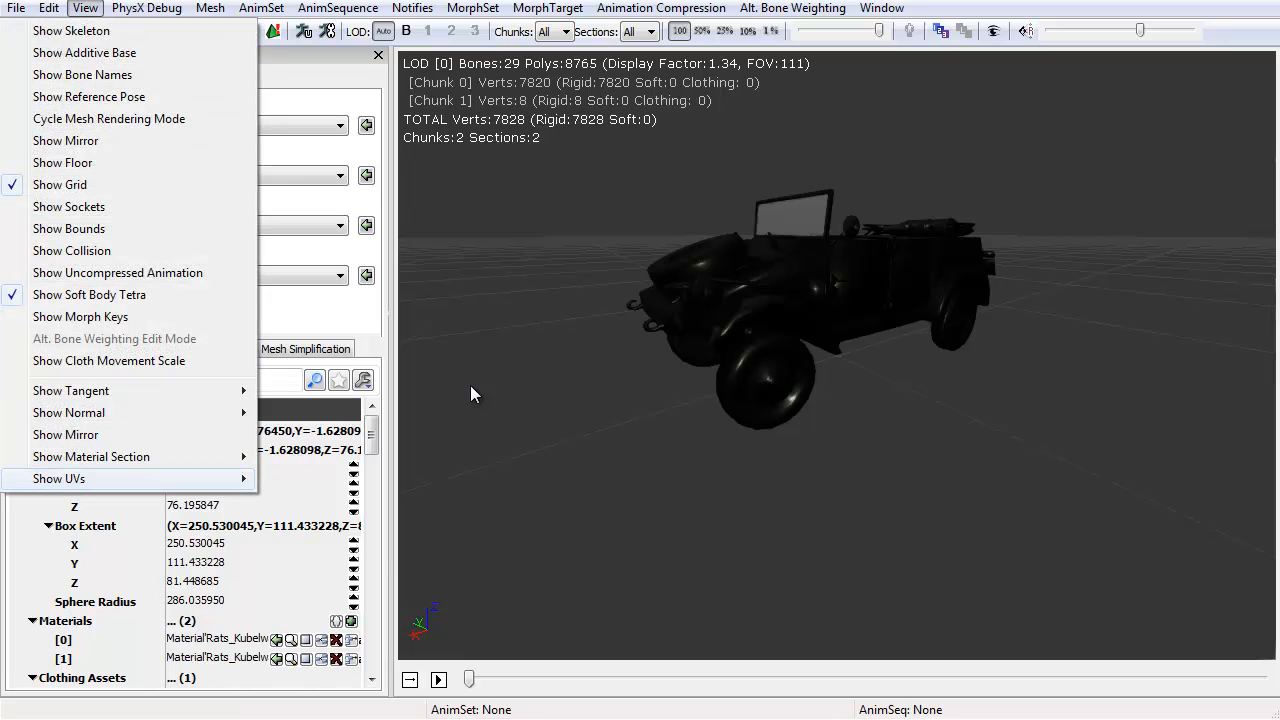
mouse_move(140, 478)
click(285, 478)
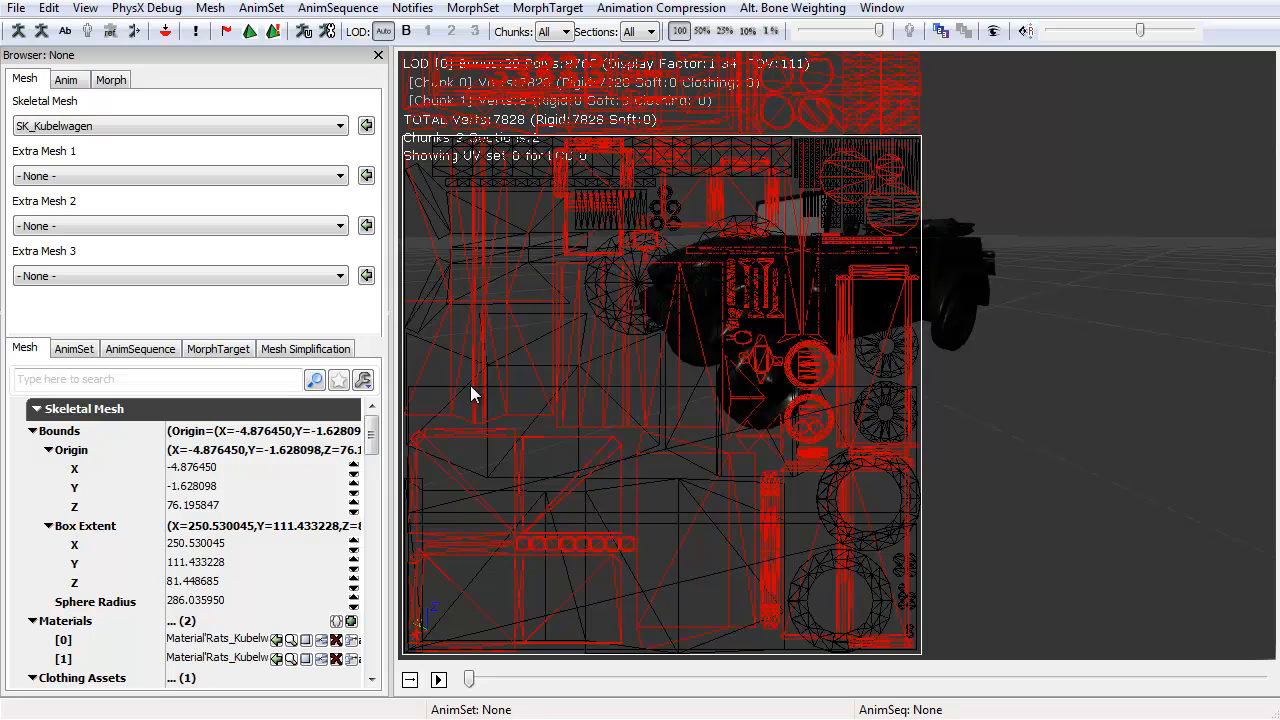
click(85, 8)
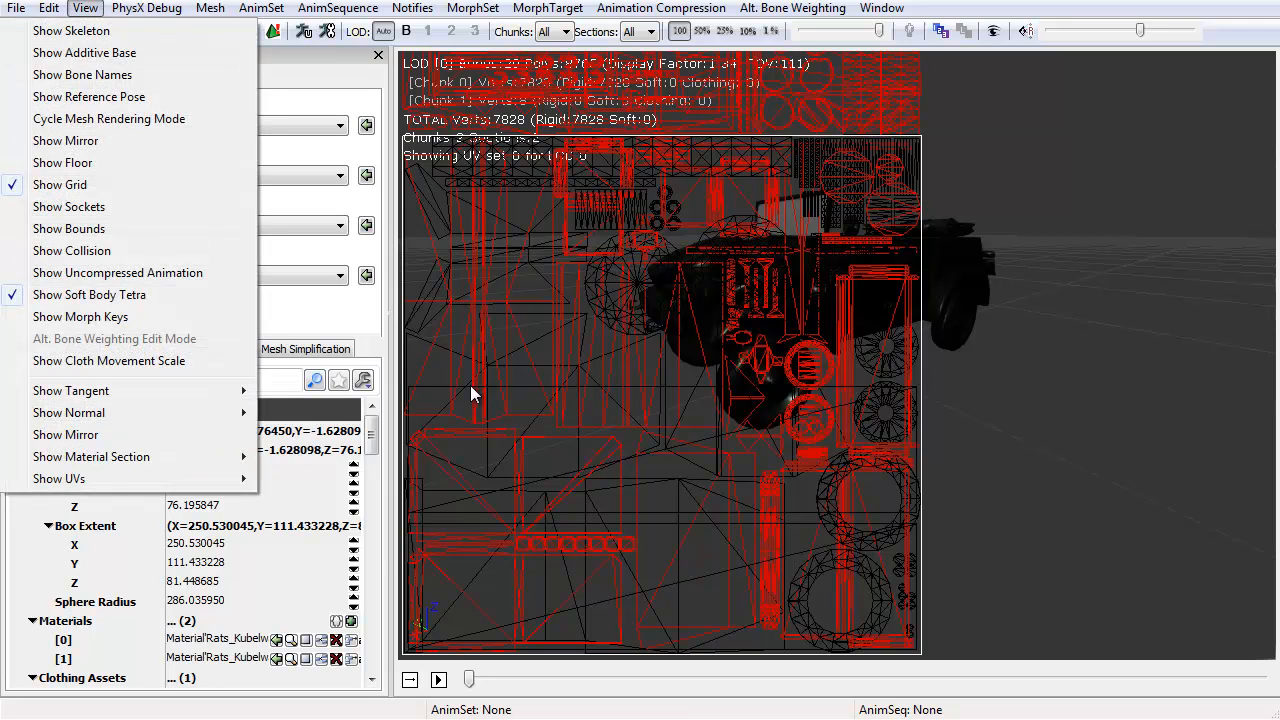
mouse_move(140, 478)
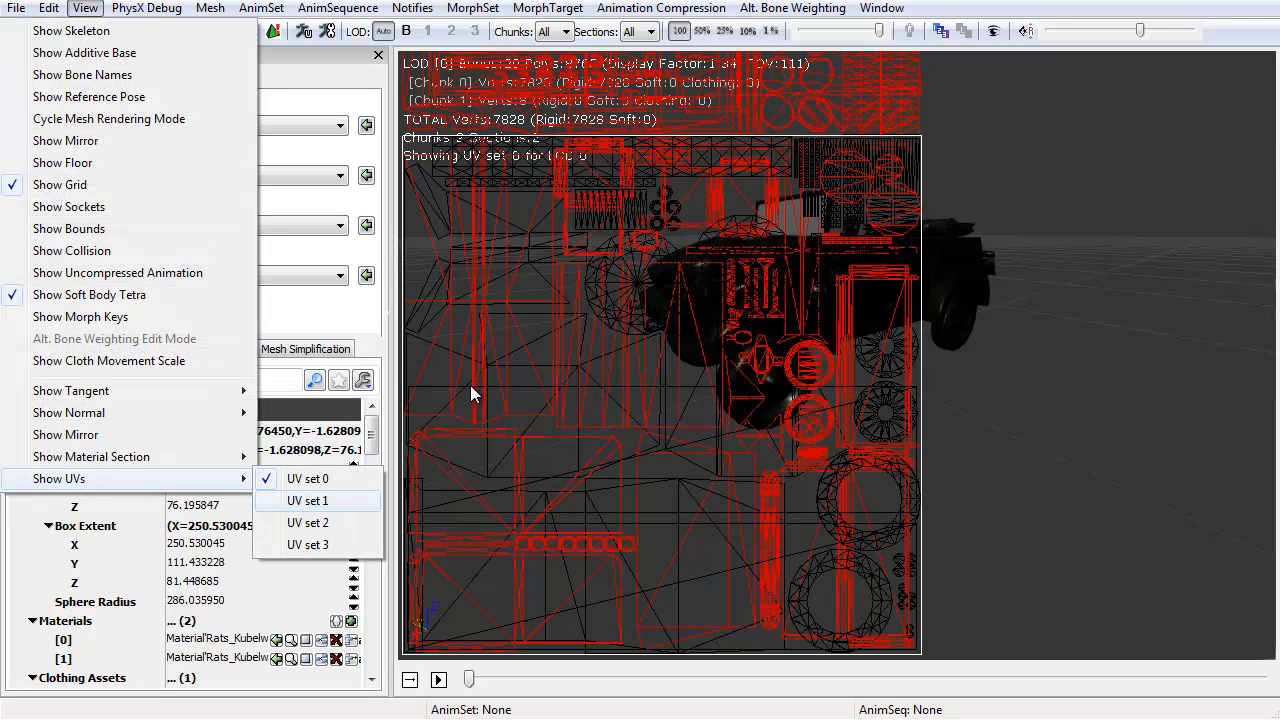
click(307, 500)
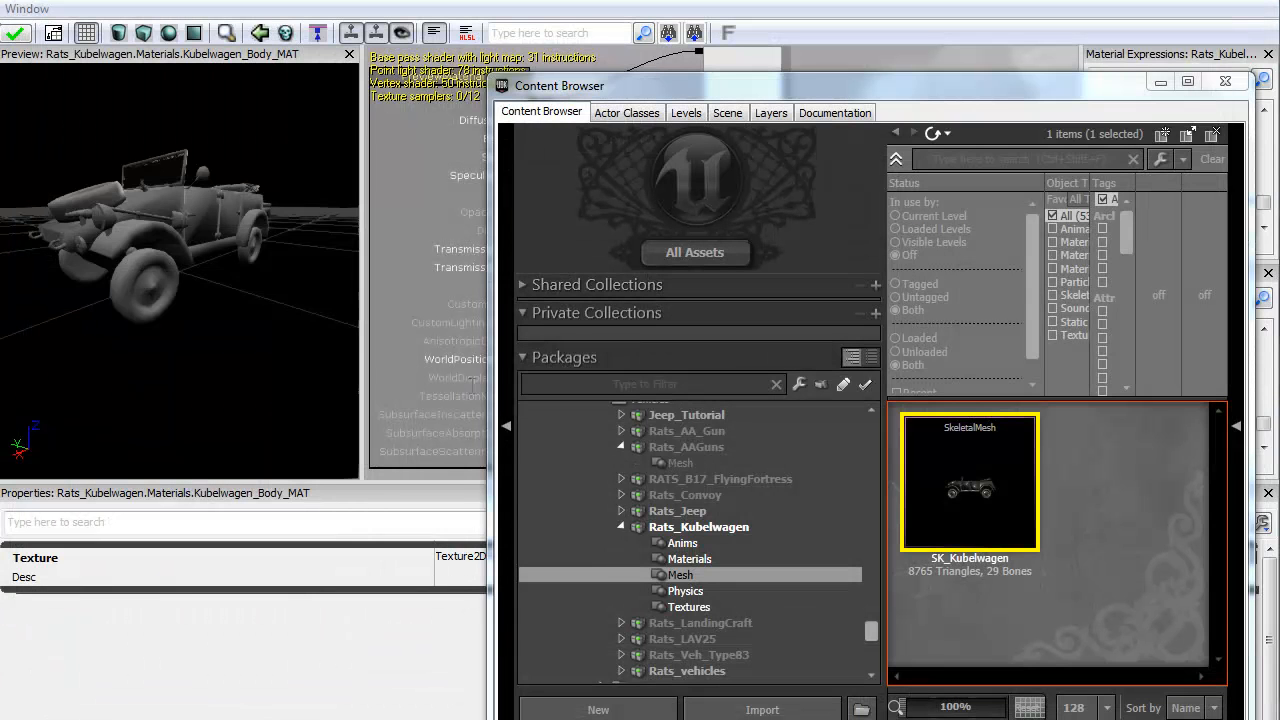
- Search the Content Browser for "puny" and open the Mask_PUNY texture's properties
mouse_move(800, 86)
mouse_down()
mouse_move(741, 84)
mouse_move(689, 55)
mouse_up()
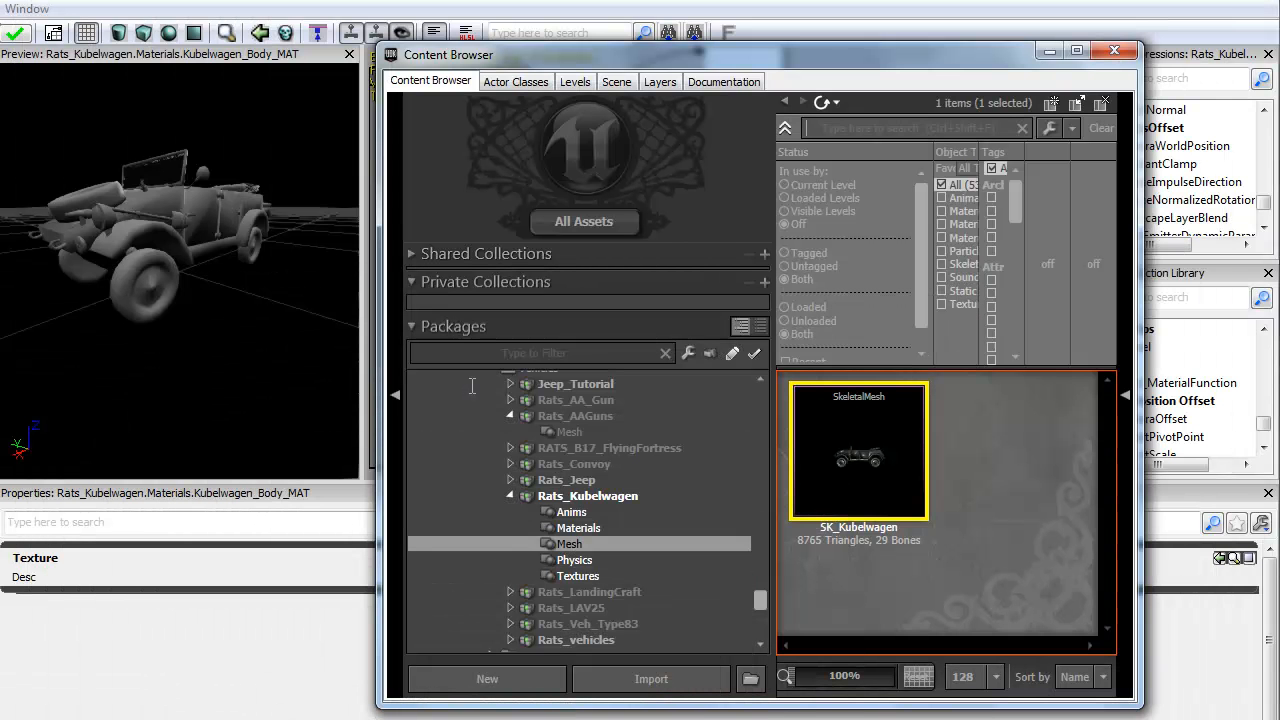
text(puny)
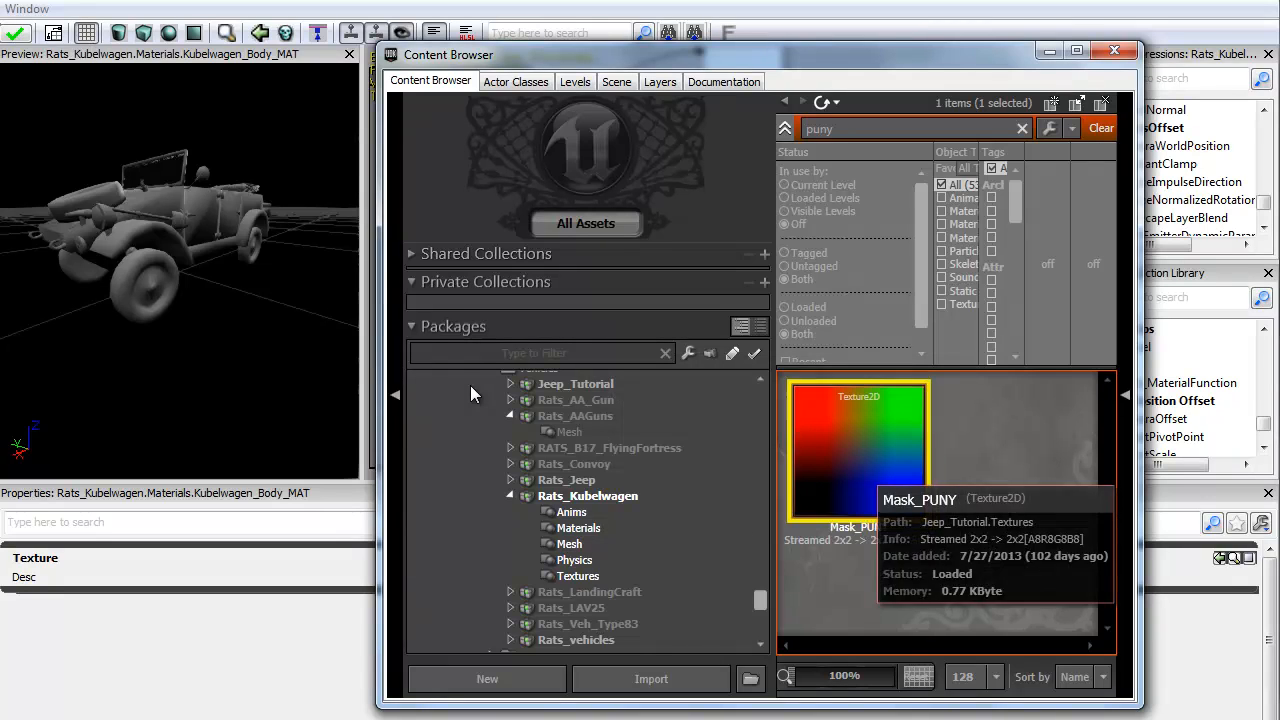
drag(760, 55, 599, 43)
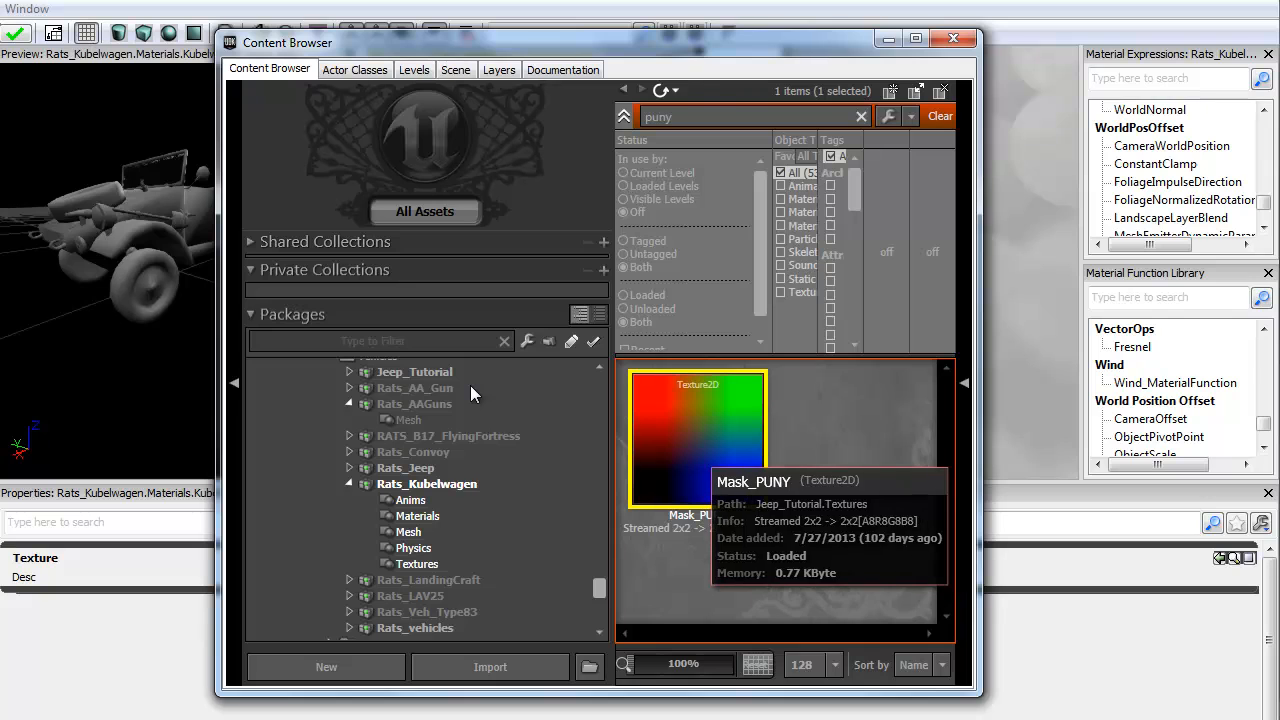
double_click(704, 444)
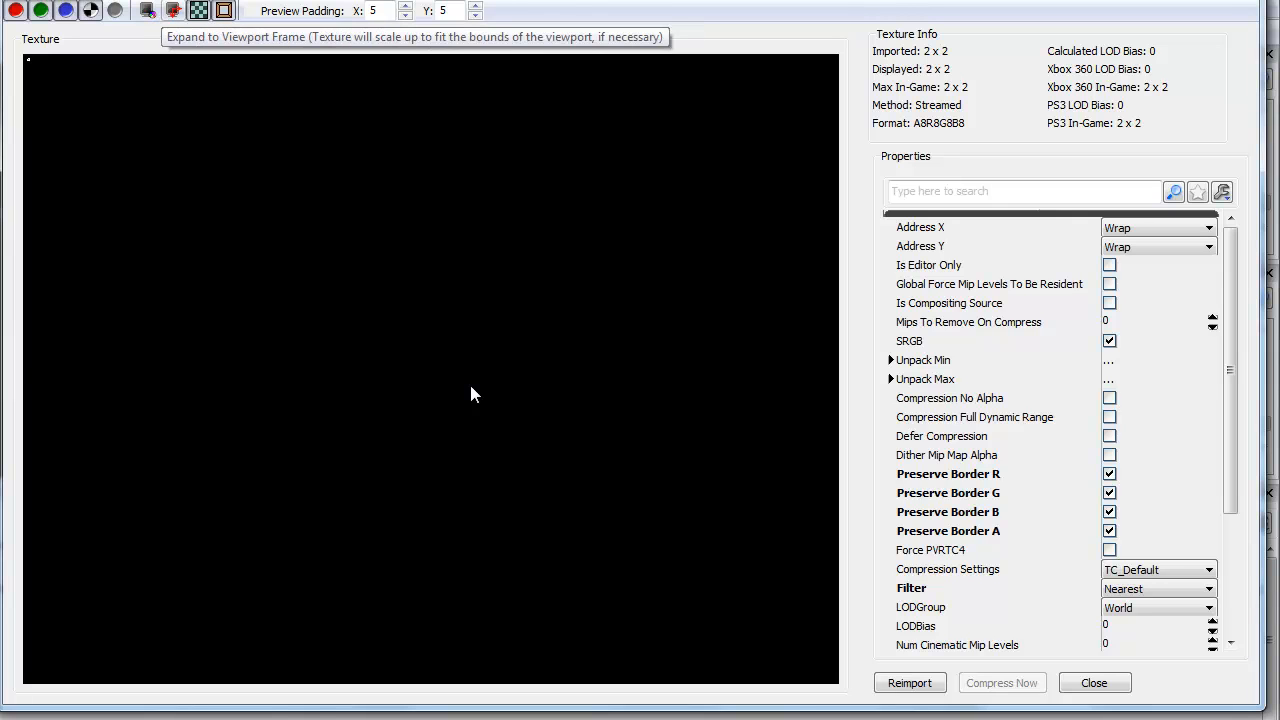
- Expand the Mask_PUNY preview to the viewport frame, hide alpha, and examine the red, green and blue channels one at a time
click(173, 10)
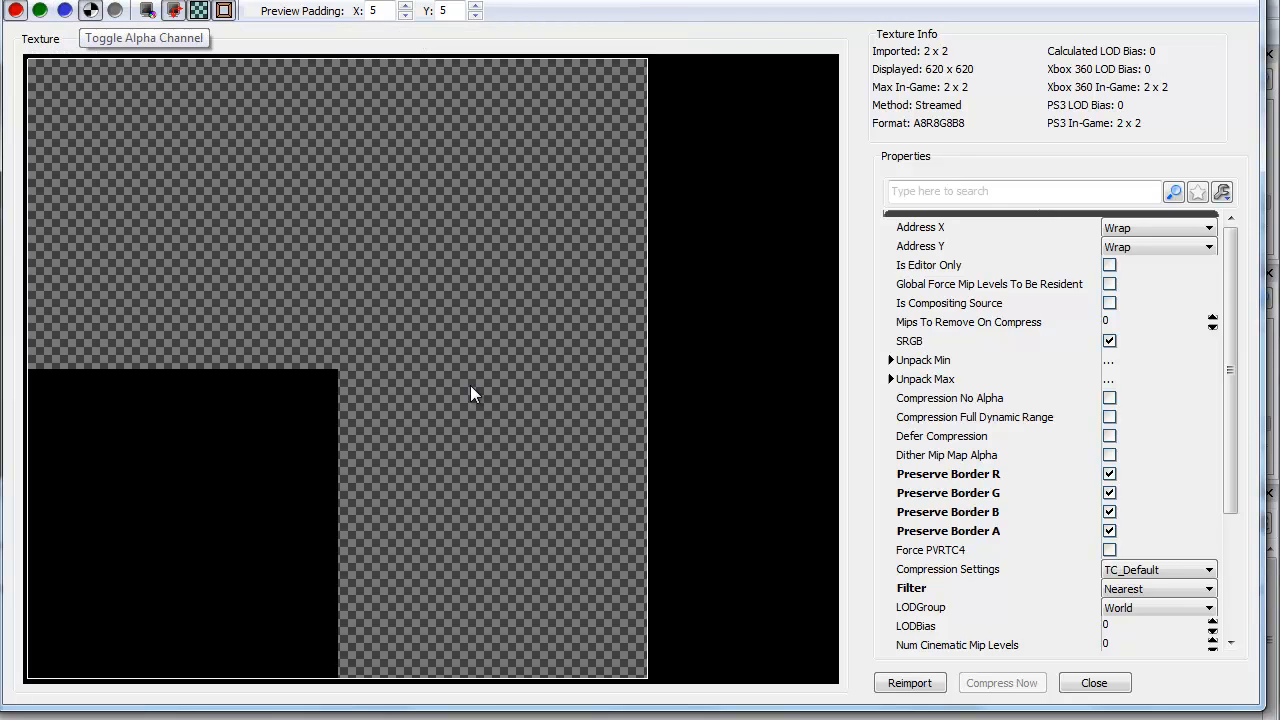
click(90, 10)
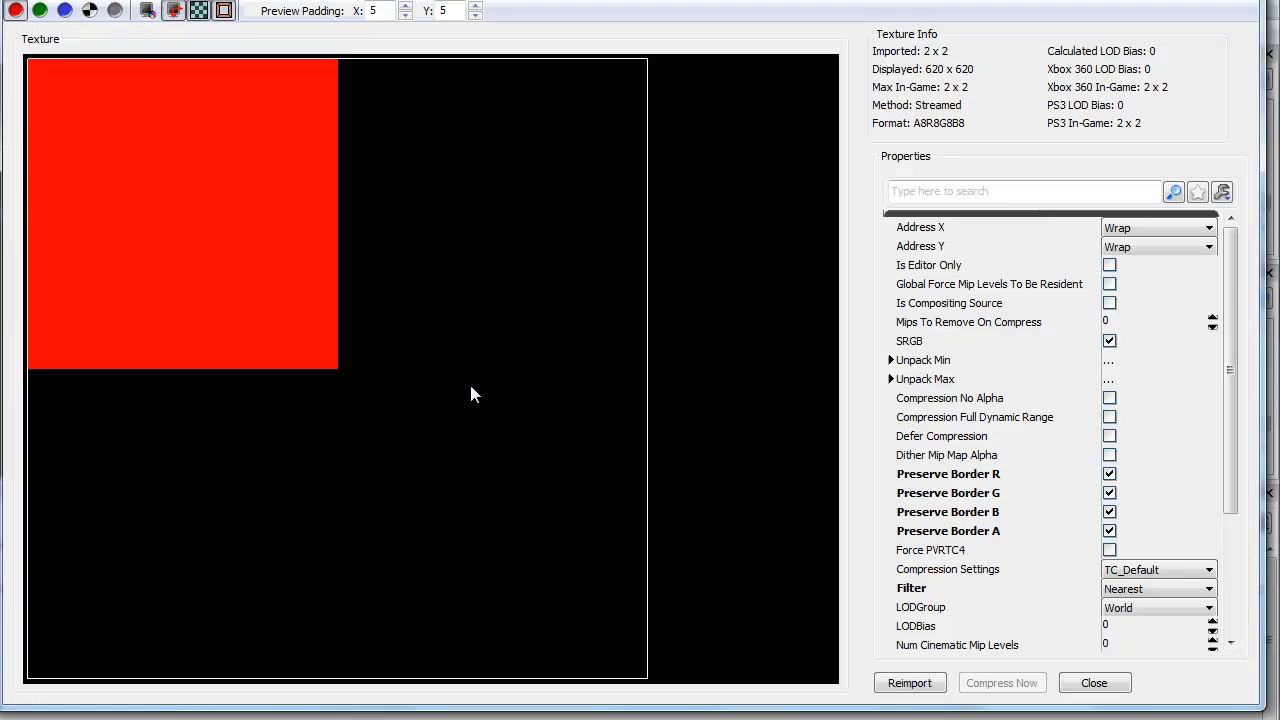
click(15, 10)
click(40, 10)
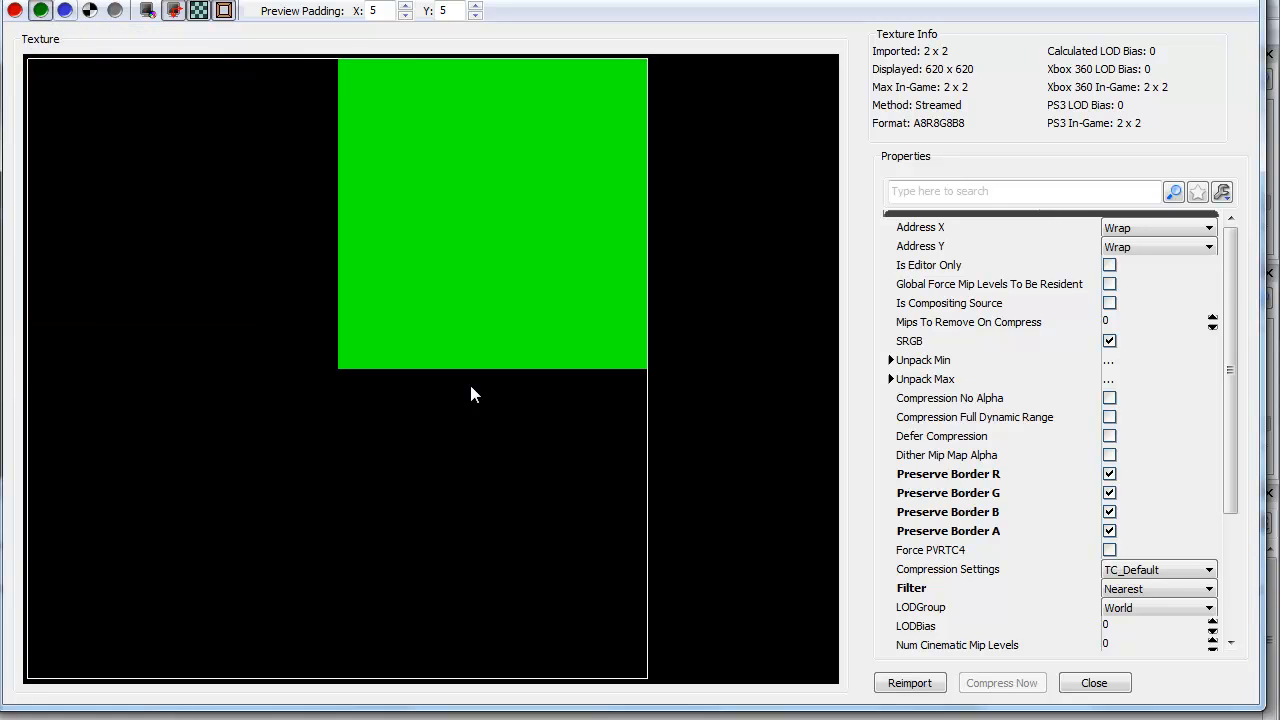
click(40, 10)
click(65, 10)
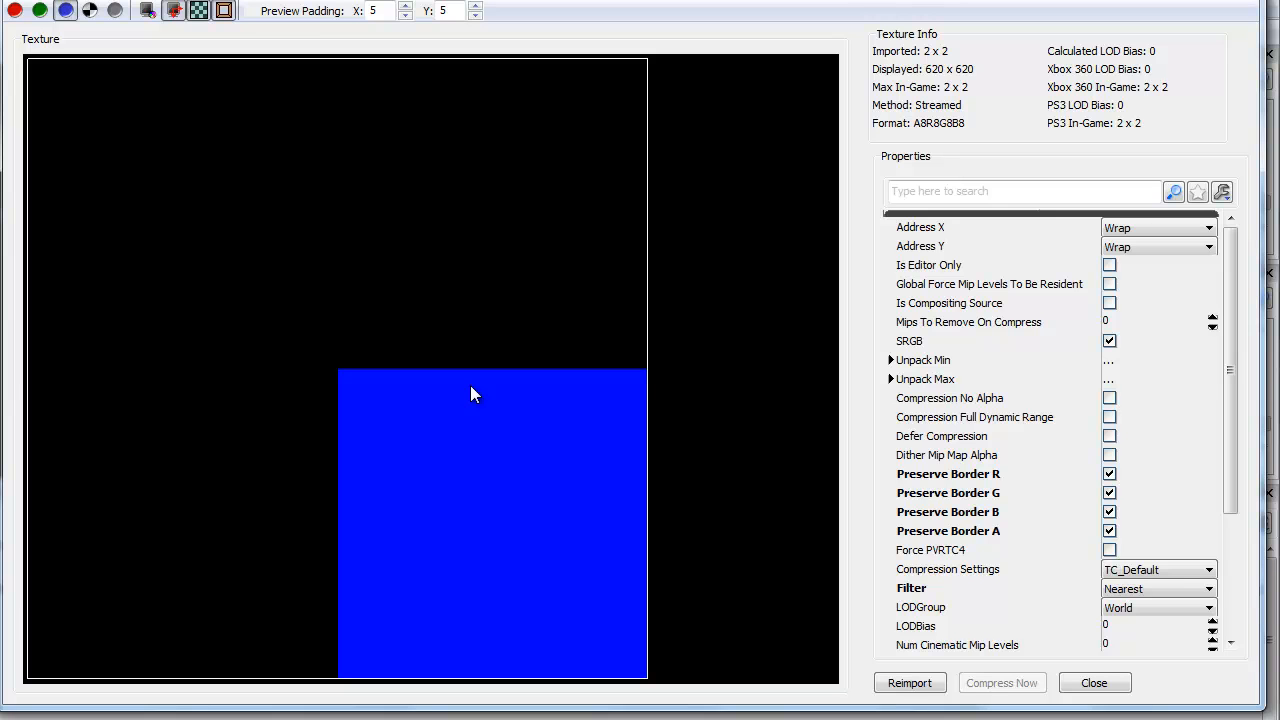
drag(700, 0, 695, 0)
- Set Mask_PUNY's Filter to Linear and display its red, green and blue channels together without alpha
drag(1210, 368, 1210, 457)
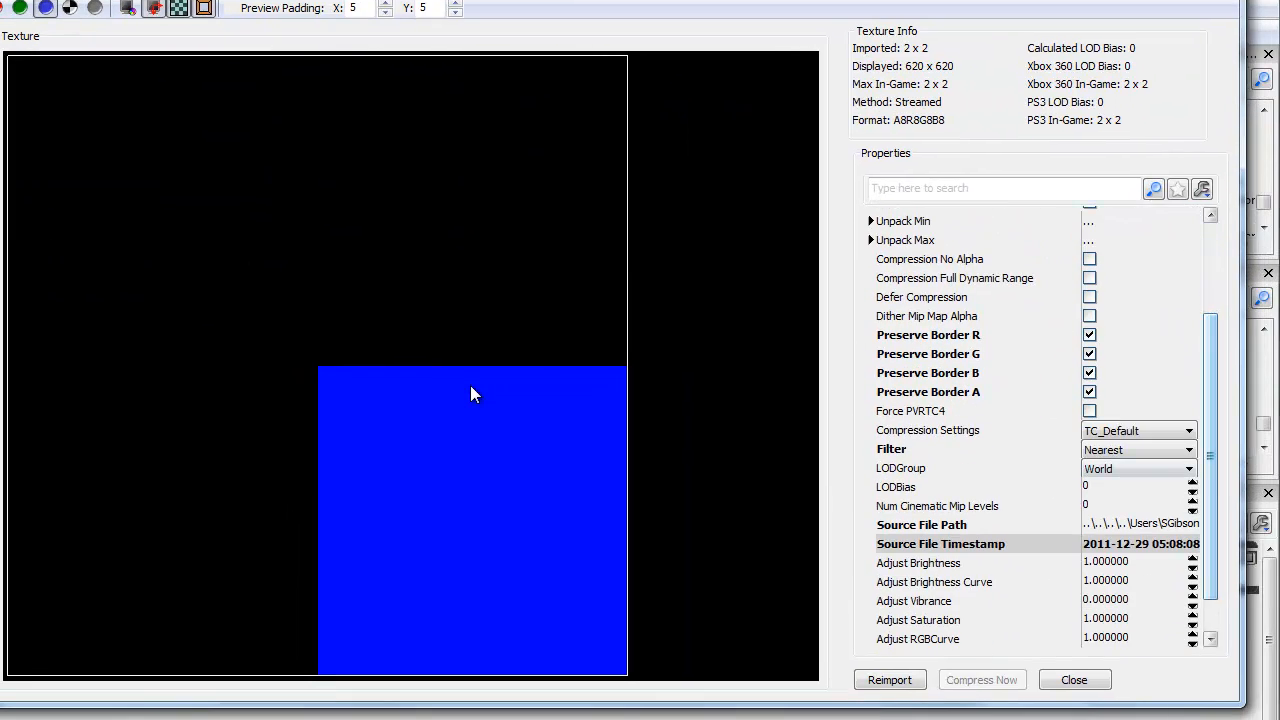
click(1140, 450)
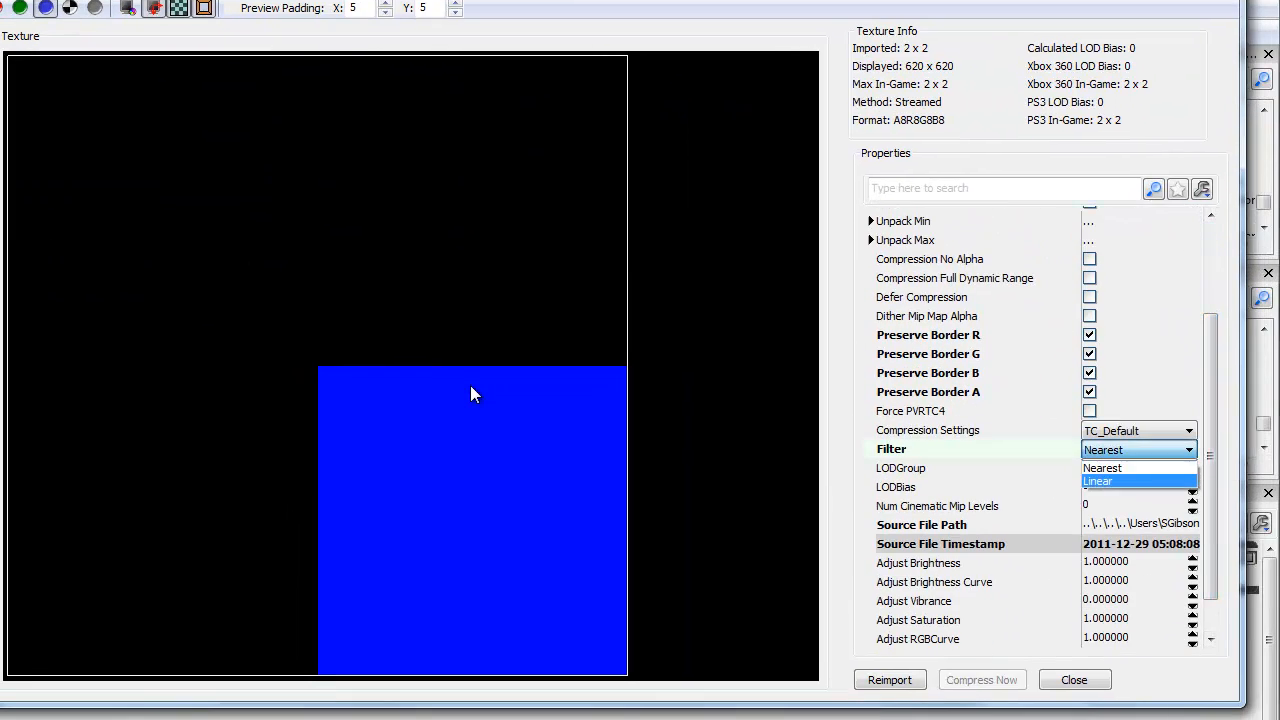
click(1110, 481)
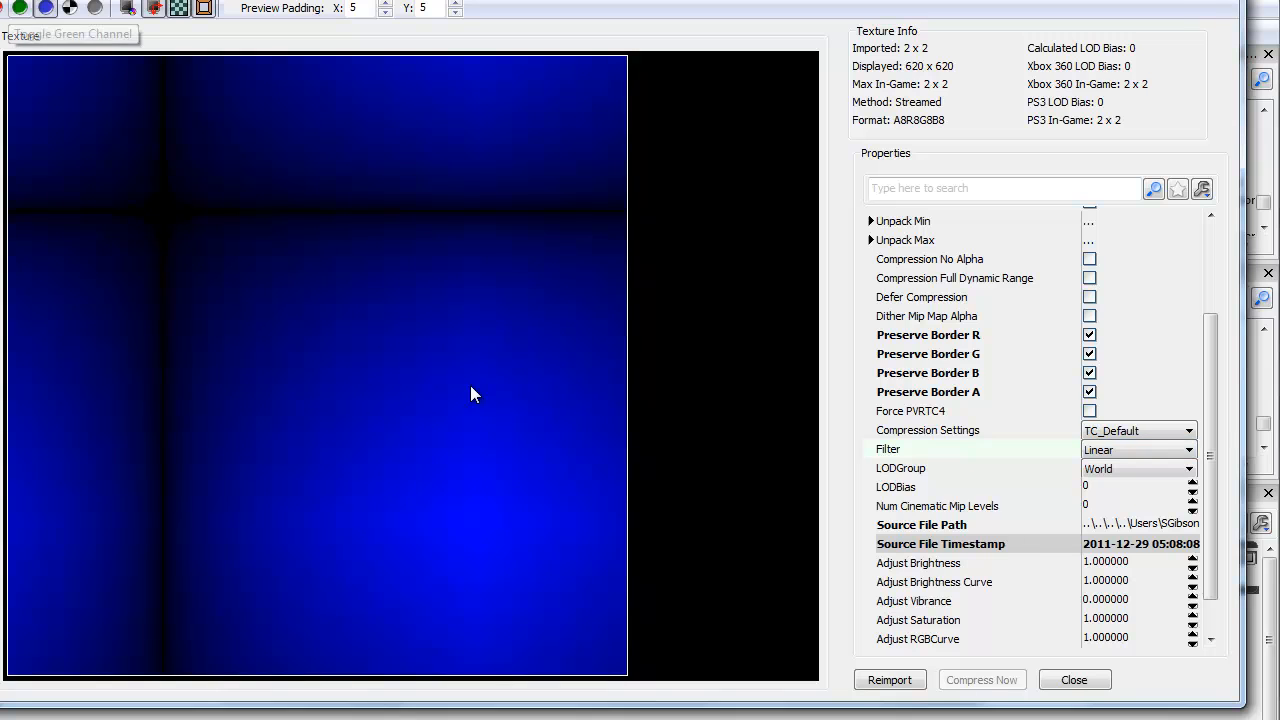
click(3, 7)
click(20, 7)
click(70, 7)
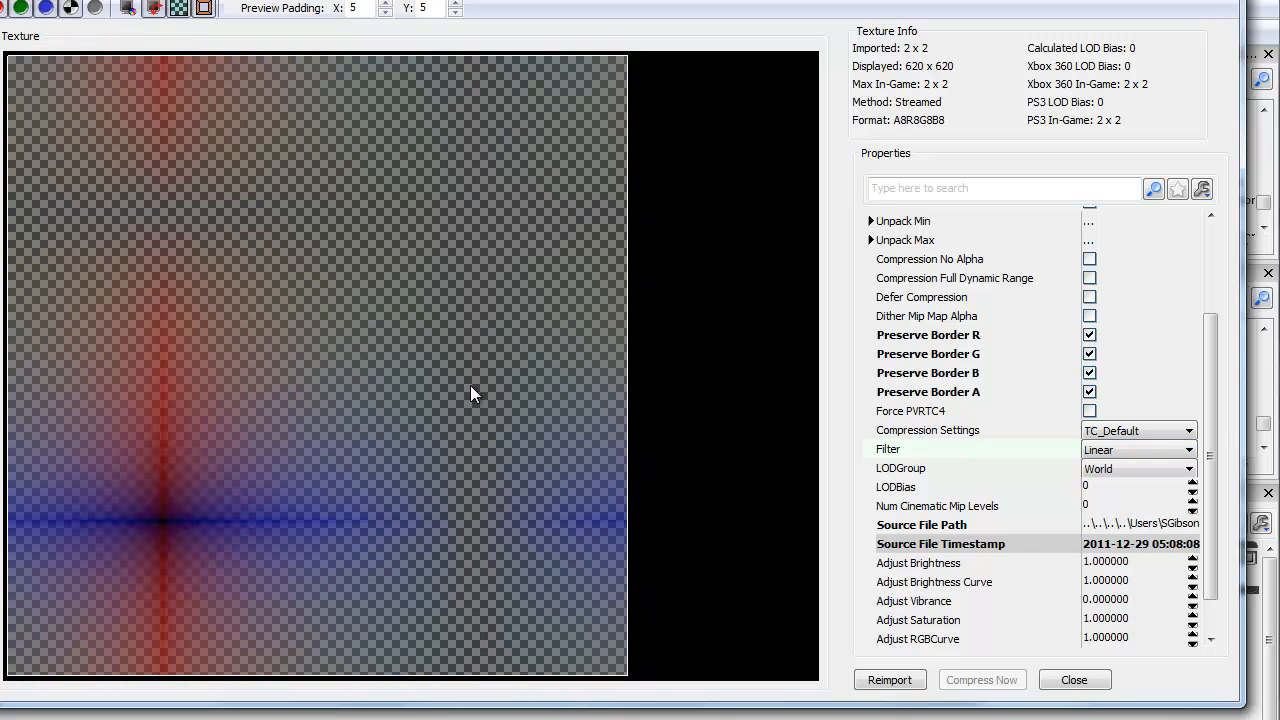
click(70, 7)
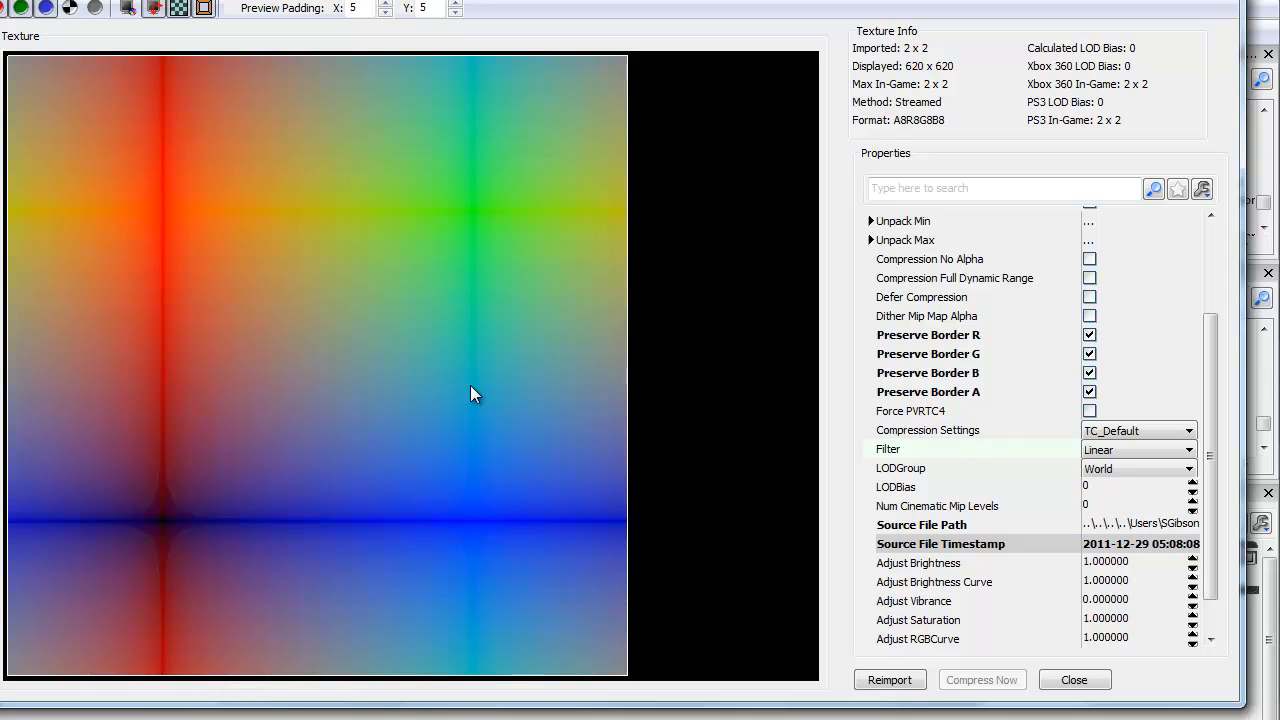
- Set Mask_PUNY's Filter to Nearest, isolate the red channel, and leave the texture properties
click(1150, 450)
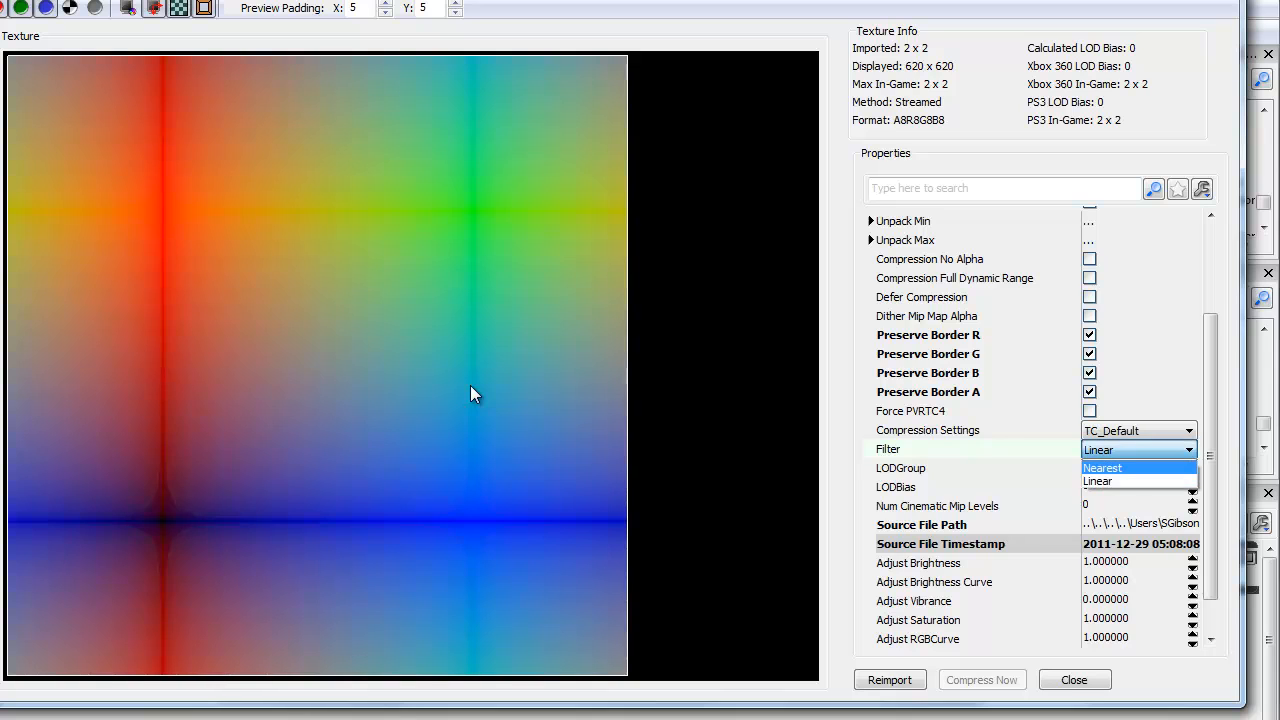
click(1102, 468)
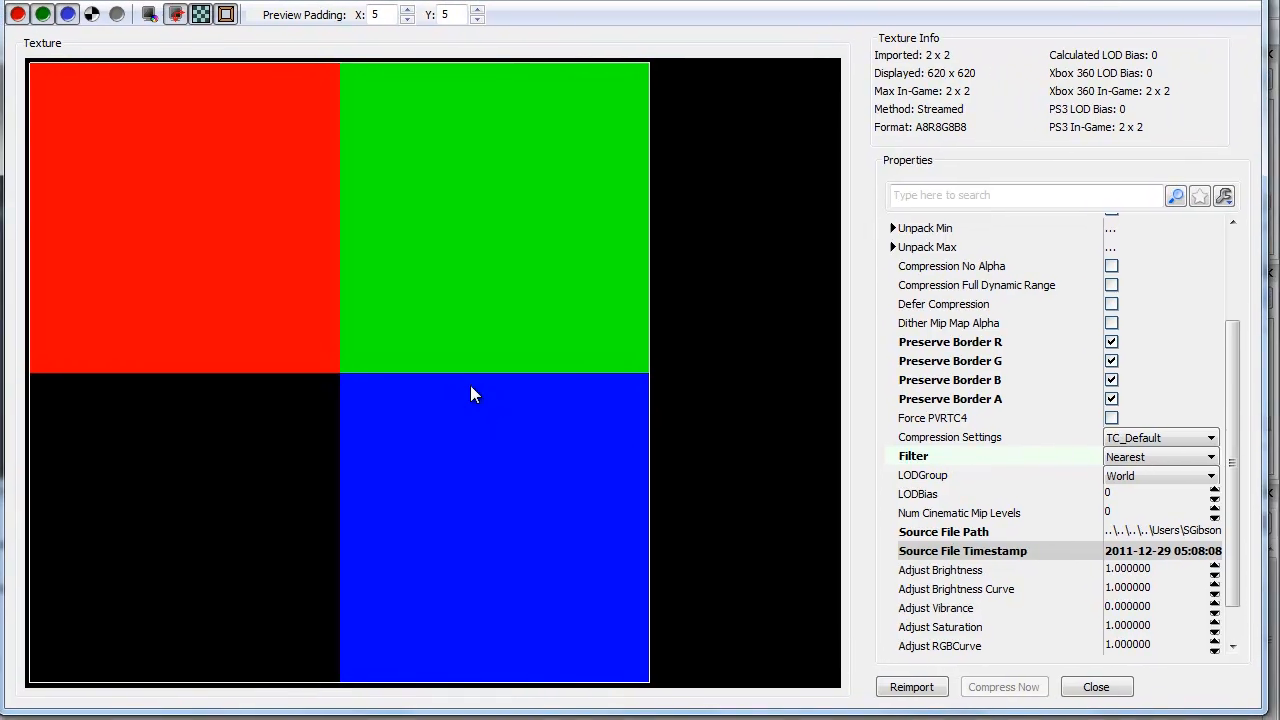
click(44, 12)
click(69, 12)
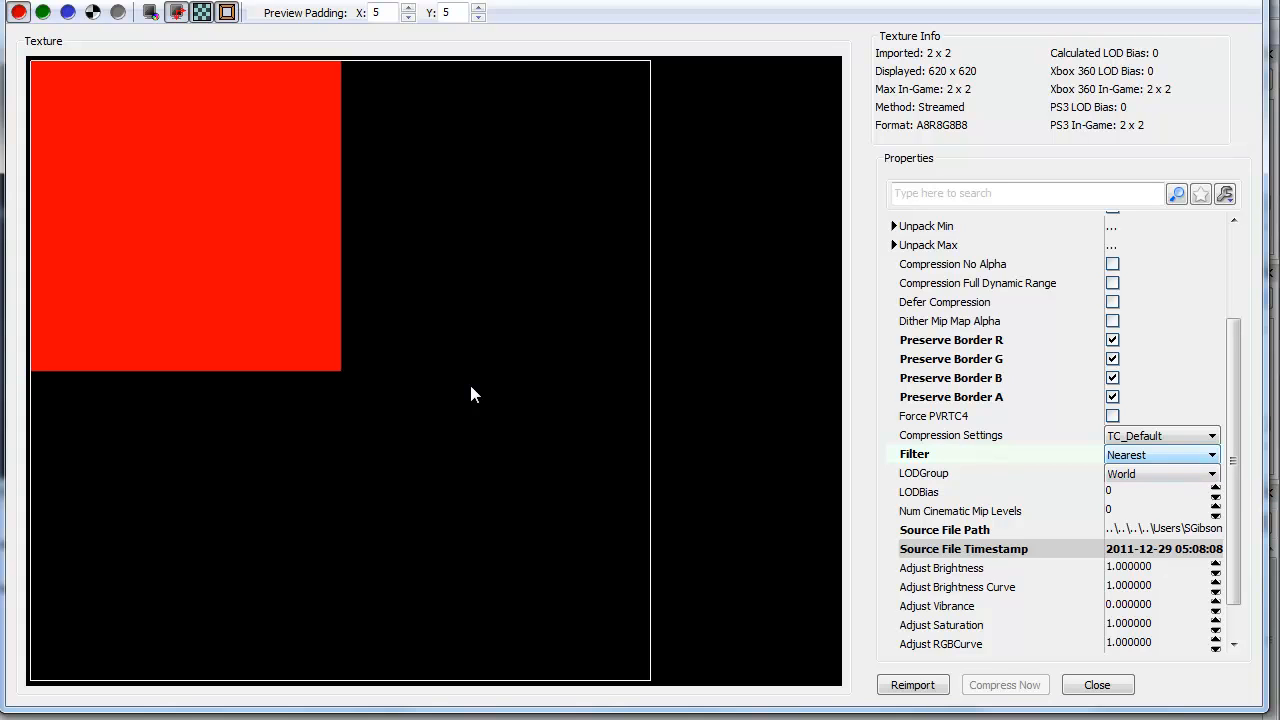
click(1162, 455)
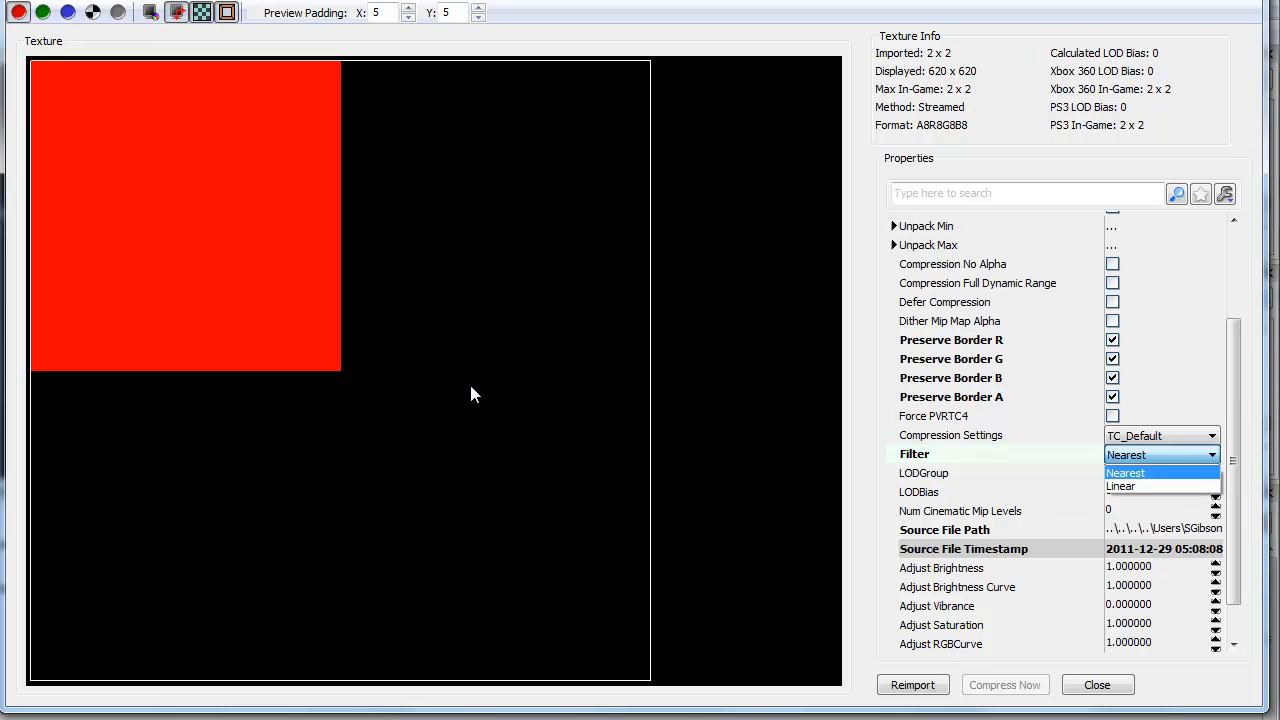
key(Return)
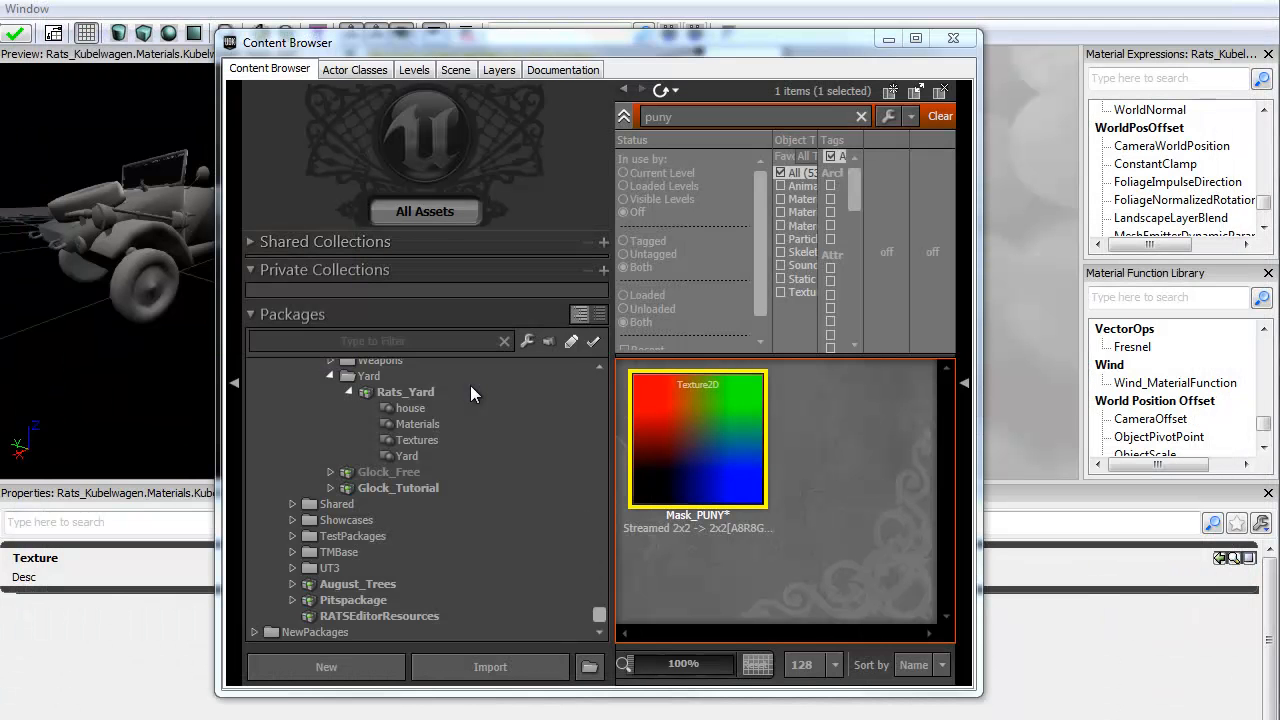
- Add Mask_PUNY to the material graph as a texture sample and position it above the two-by-two diffuse grid, beside the 0.8 constant
mouse_move(714, 418)
mouse_down()
mouse_move(471, 394)
mouse_move(1012, 245)
mouse_up()
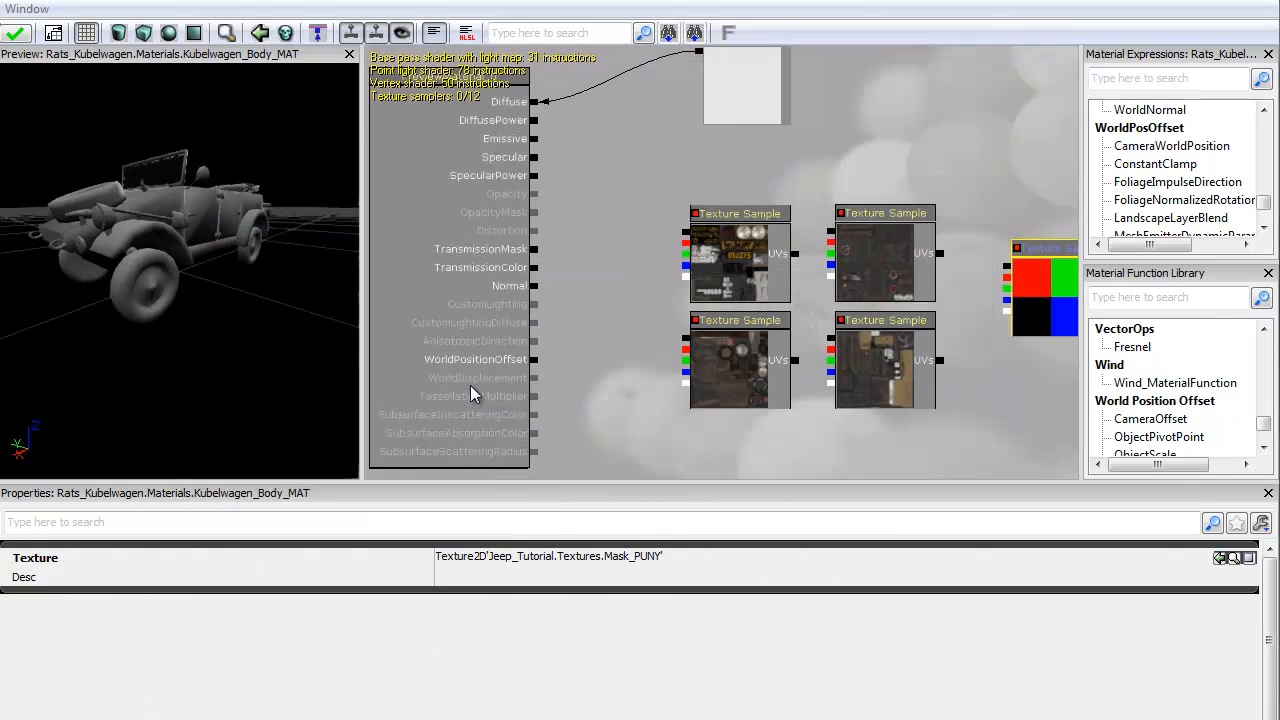
drag(471, 394, 357, 397)
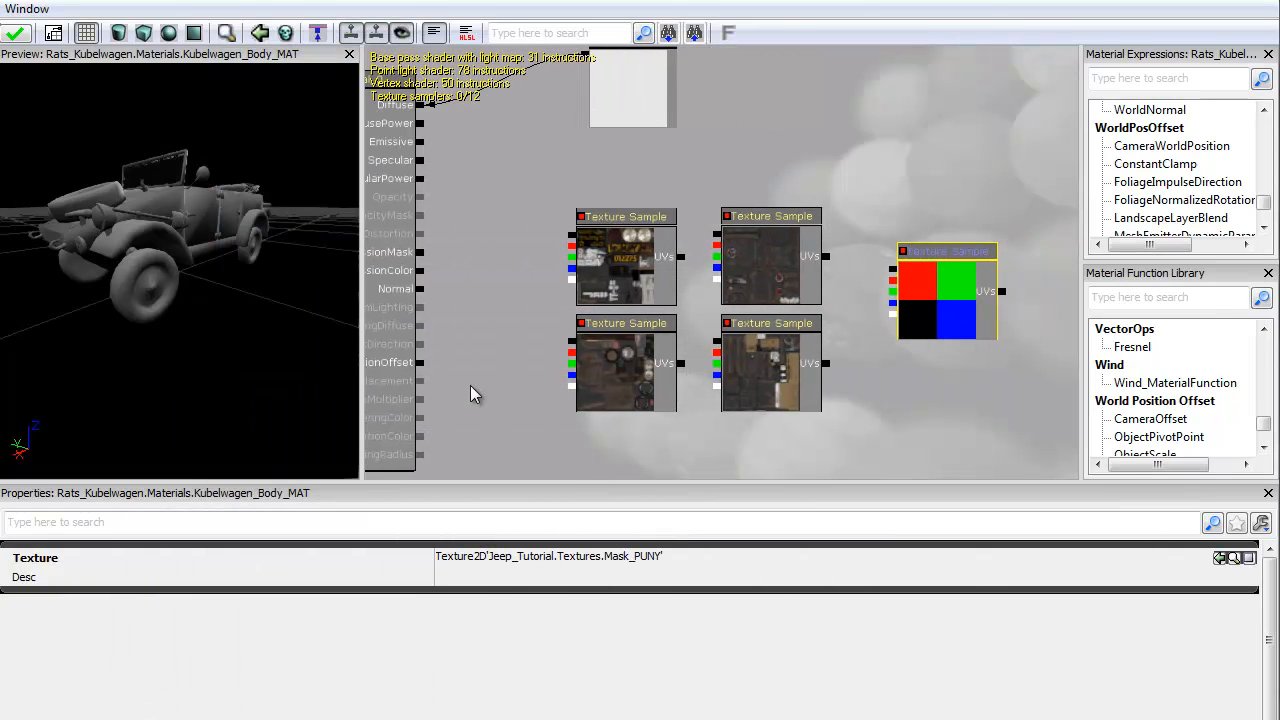
drag(471, 387, 558, 414)
scroll(471, 387, down, 1)
mouse_move(471, 387)
mouse_down()
mouse_move(462, 394)
mouse_move(474, 393)
mouse_up()
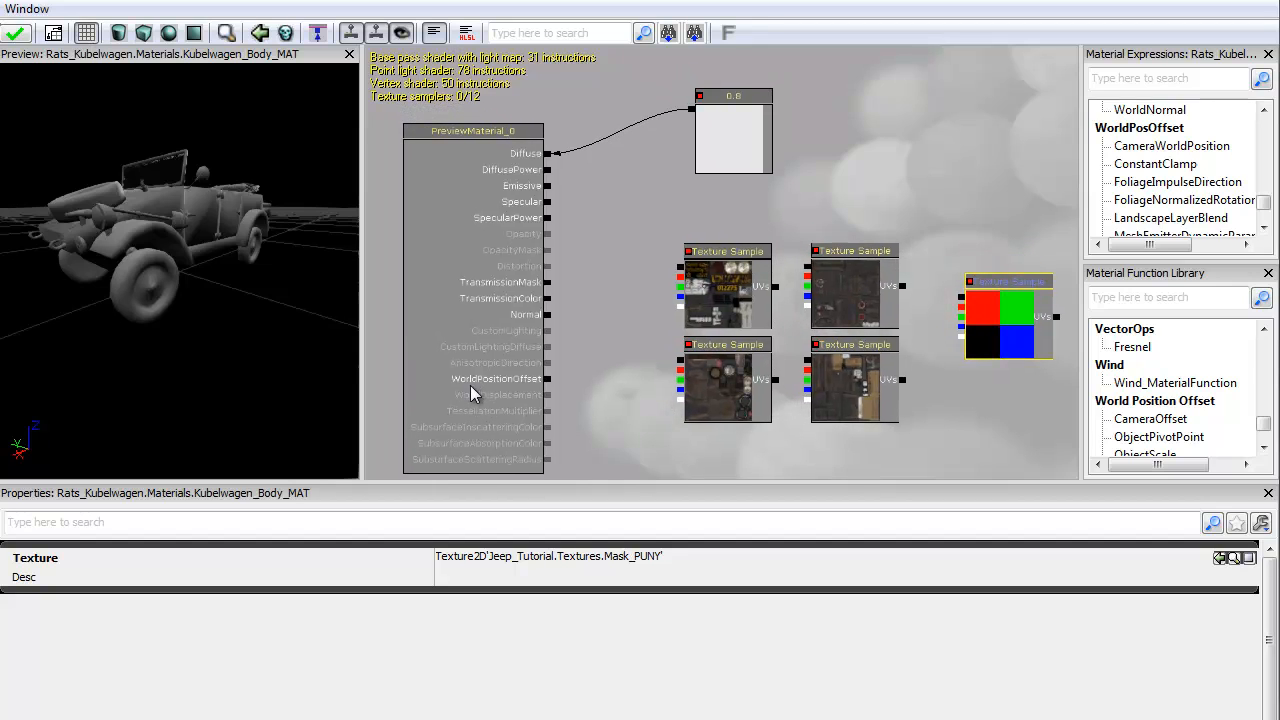
drag(1000, 324, 862, 175)
- Disconnect the 0.8 constant from the material's Diffuse input
click(732, 138)
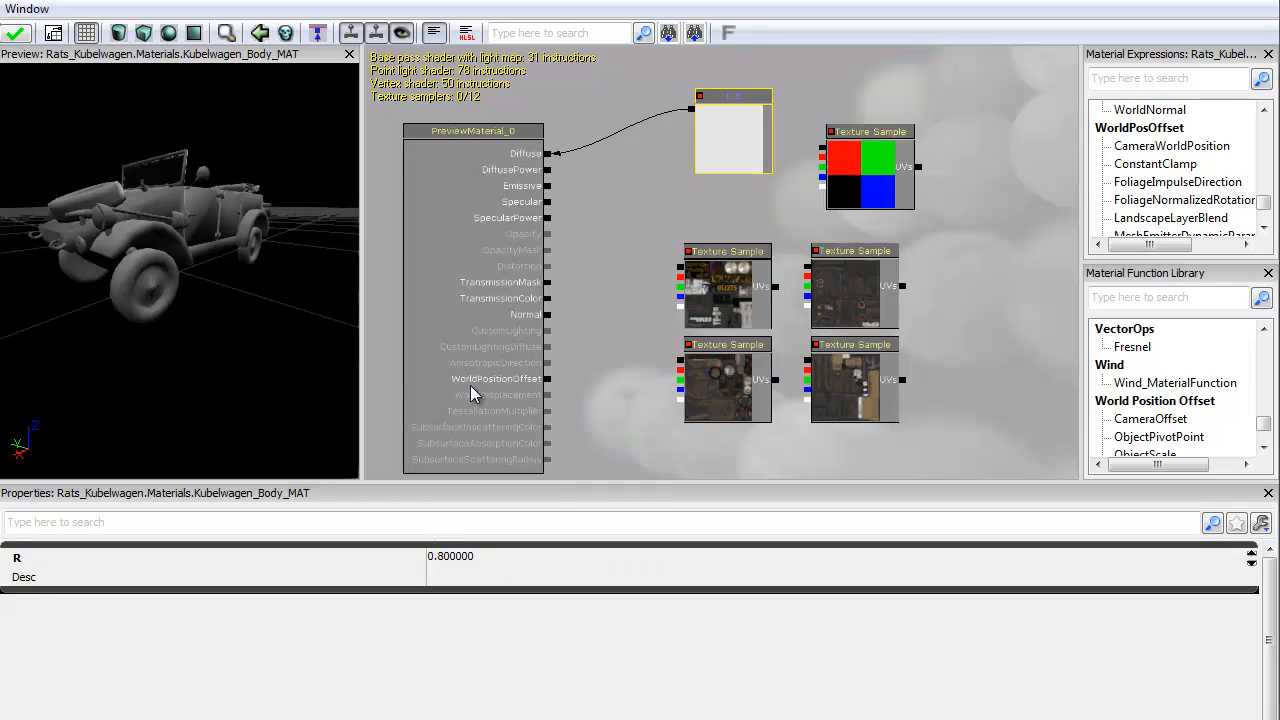
click(691, 109)
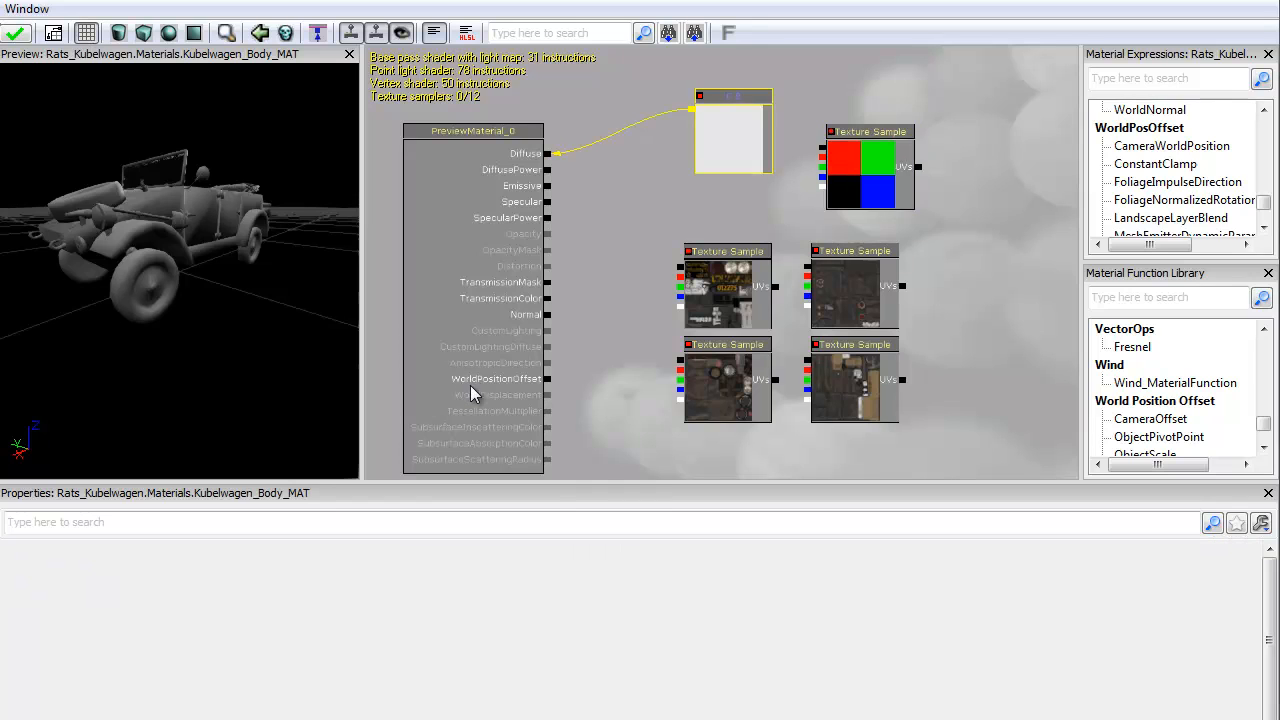
alt+click(691, 109)
drag(585, 185, 686, 135)
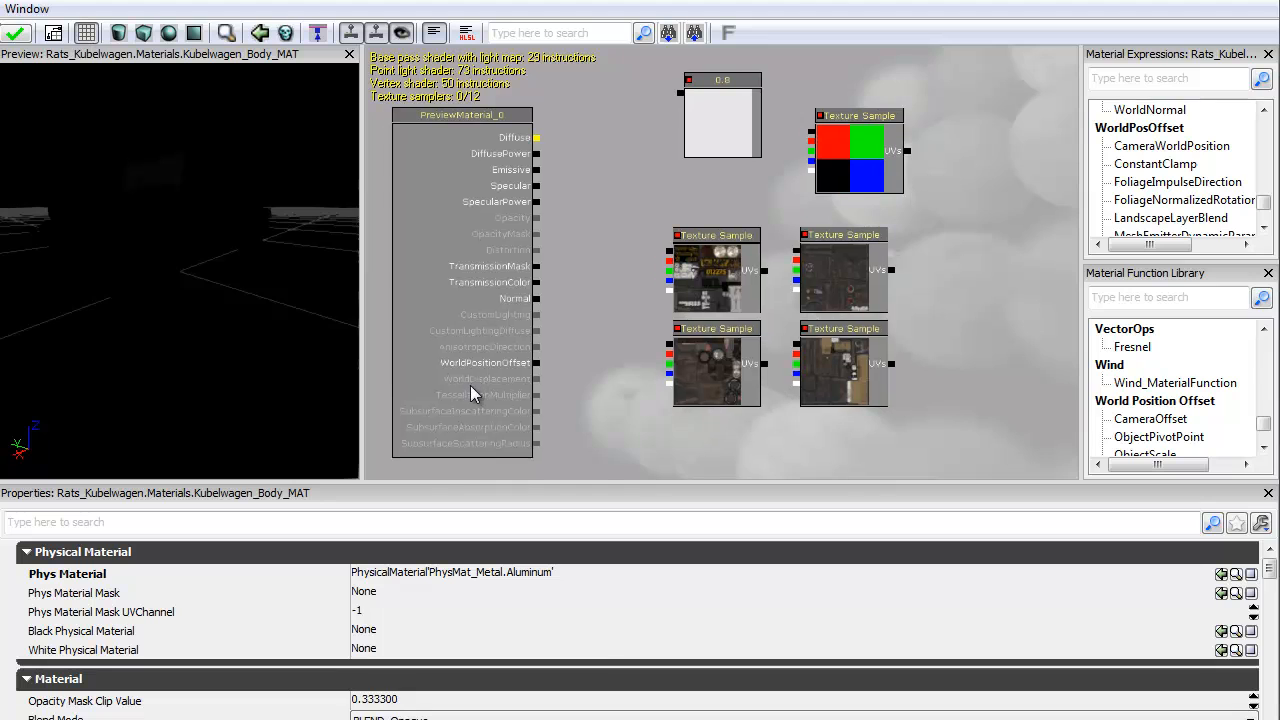
- Connect the Mask_PUNY sample's RGB output to Diffuse and widen the mesh preview to inspect the mask colours on the vehicle
drag(536, 137, 811, 131)
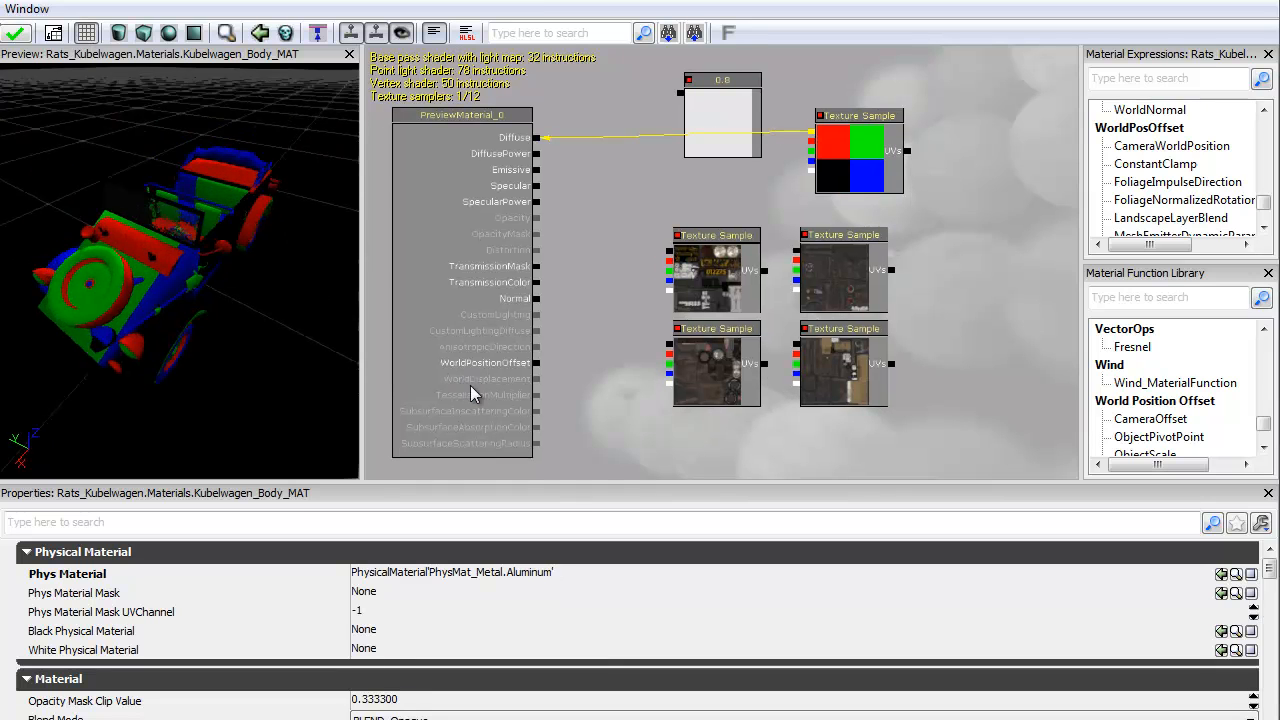
mouse_move(200, 270)
mouse_down()
mouse_move(205, 210)
mouse_move(290, 255)
mouse_move(215, 265)
mouse_move(265, 275)
mouse_move(300, 260)
mouse_move(205, 255)
mouse_move(255, 225)
mouse_move(300, 252)
mouse_move(511, 270)
mouse_up()
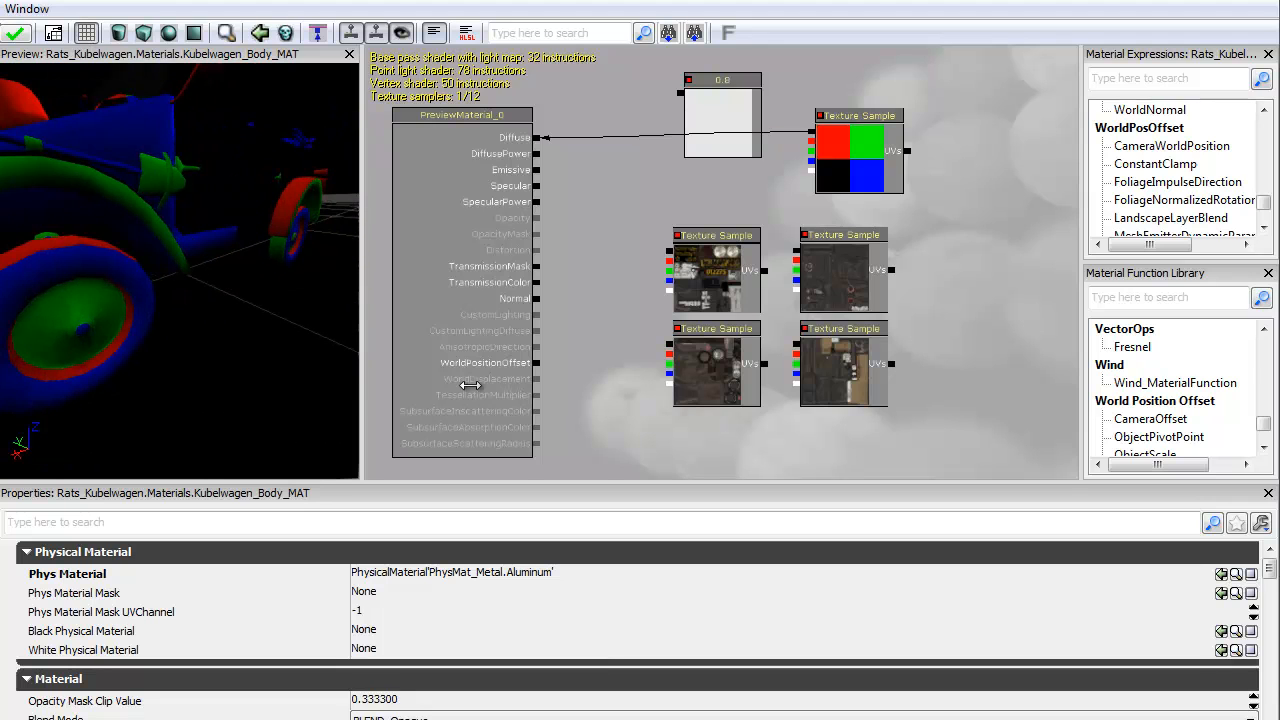
drag(255, 270, 275, 335)
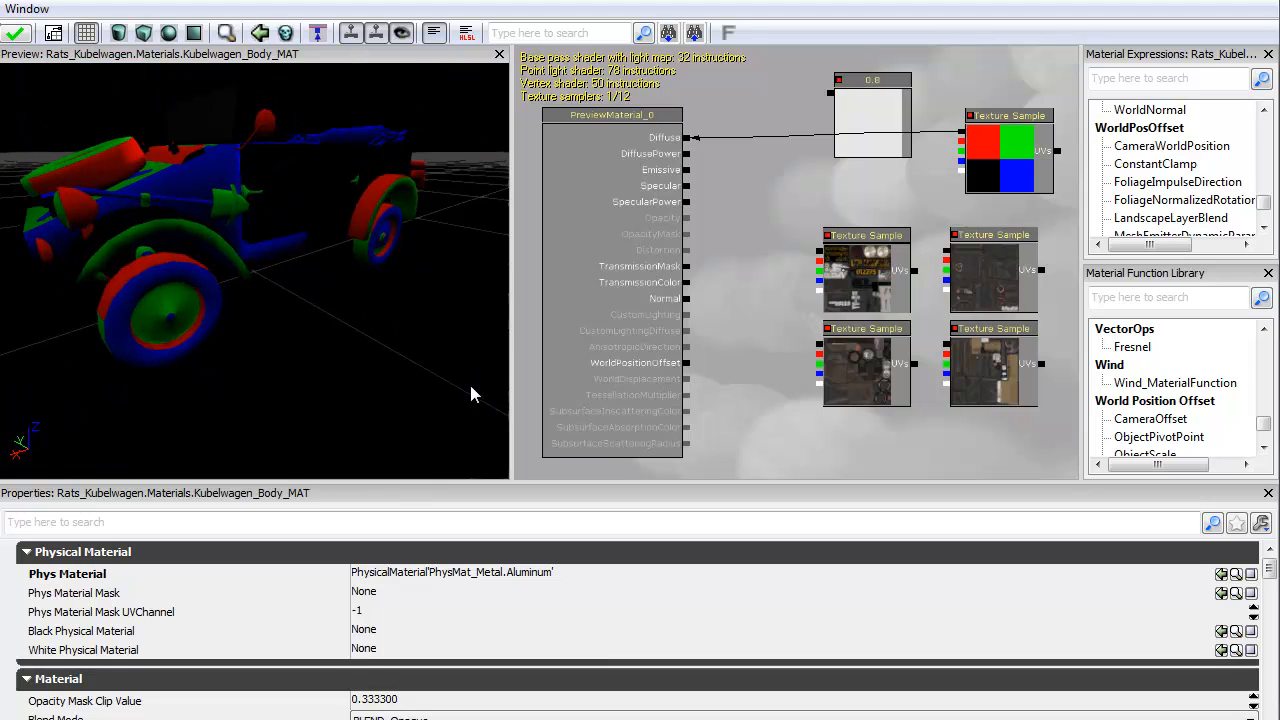
- Add a TextureCoordinate expression beside the Mask_PUNY sample and connect it to the sample's UVs input
drag(471, 387, 555, 412)
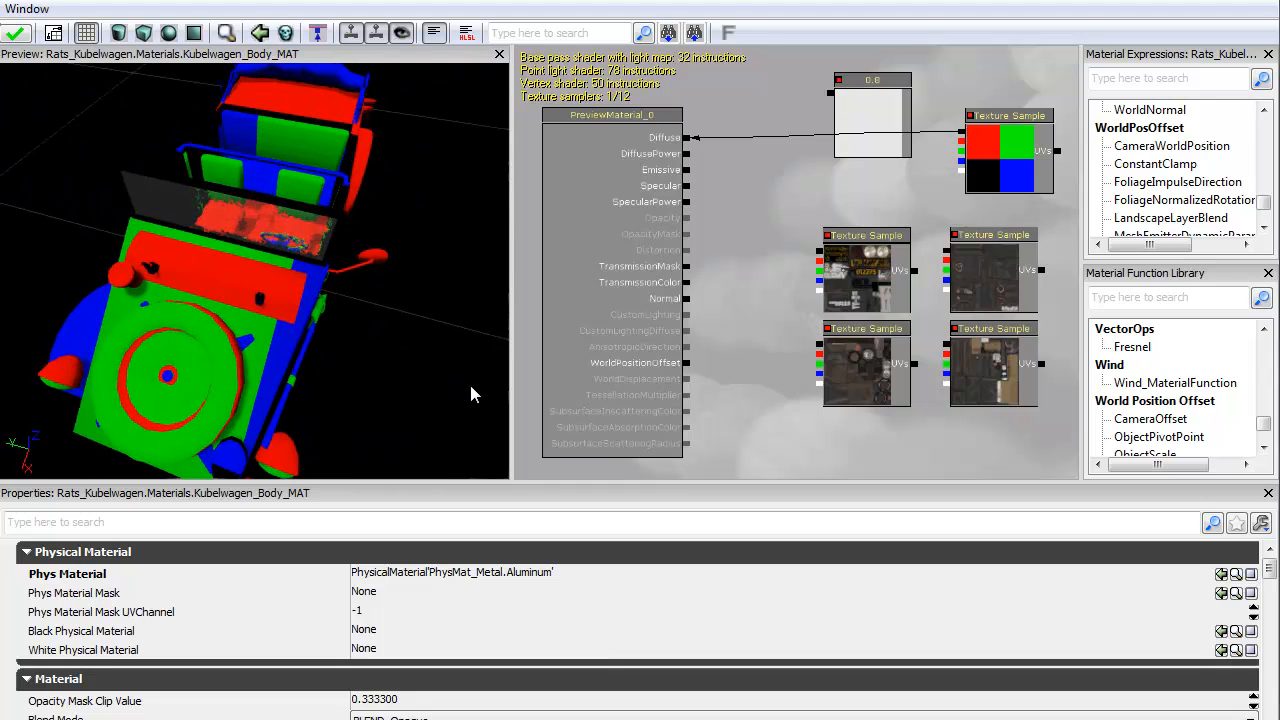
drag(750, 300, 657, 307)
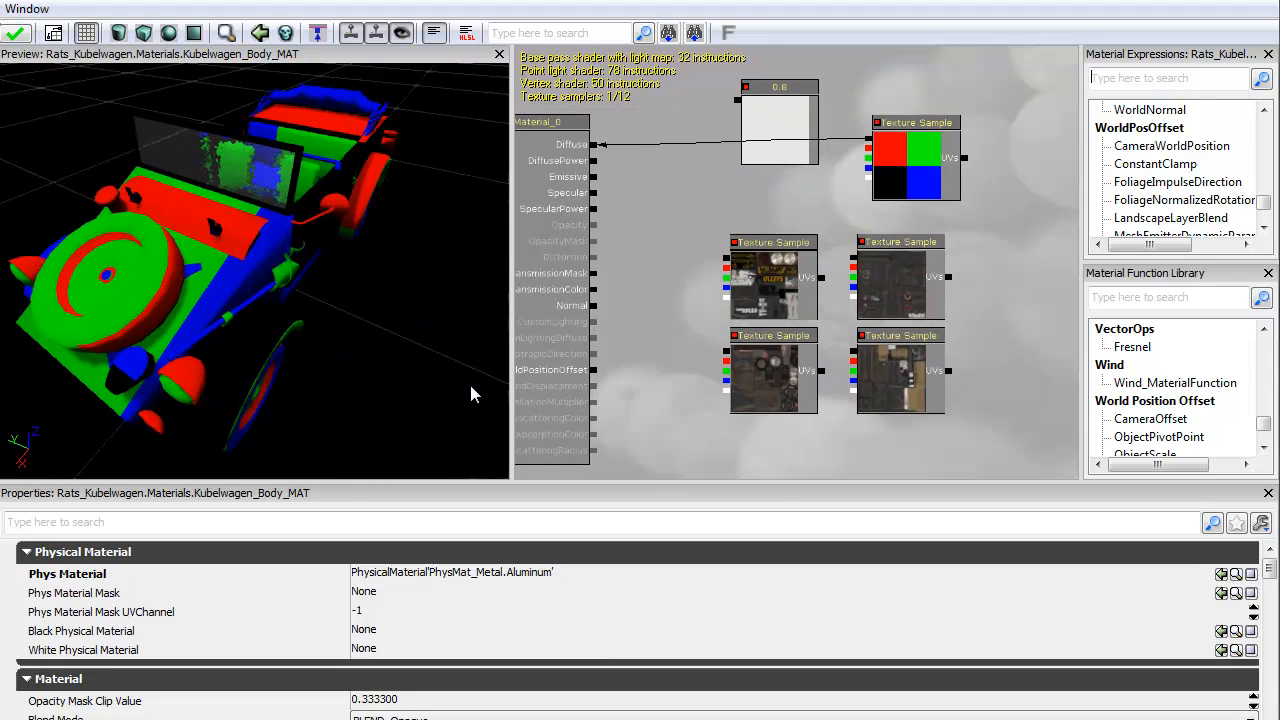
text(coo)
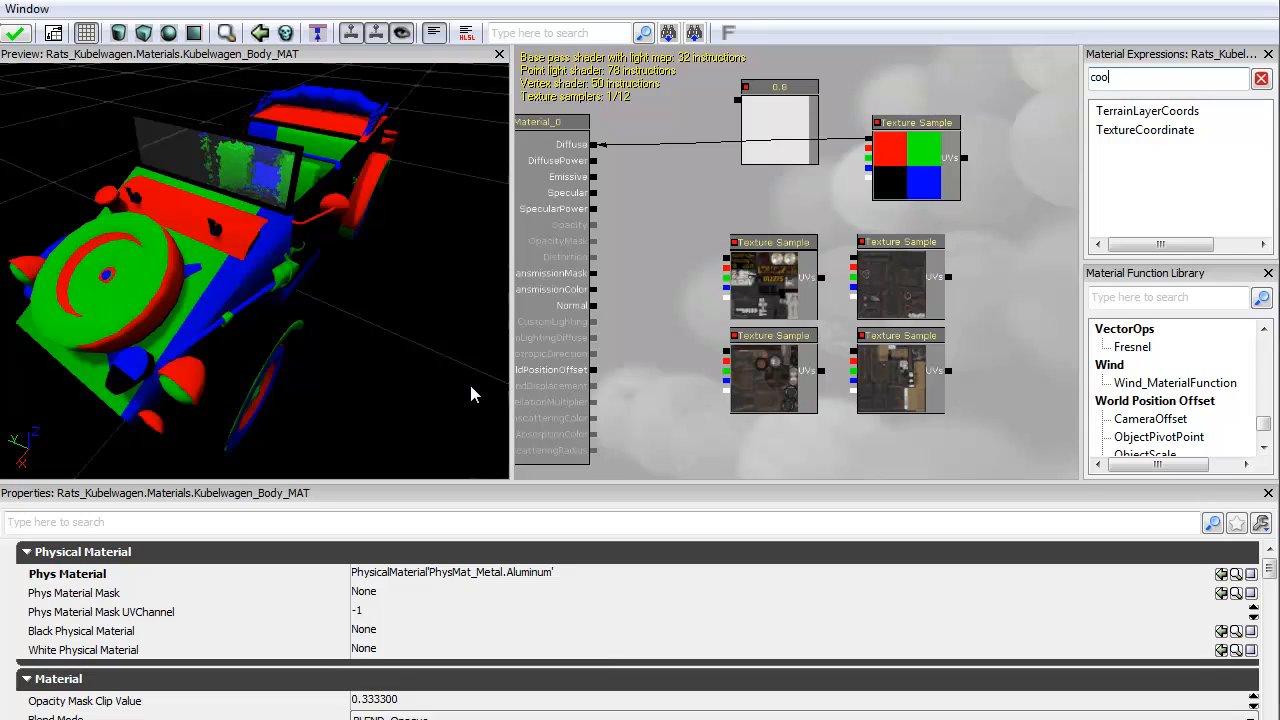
click(1145, 130)
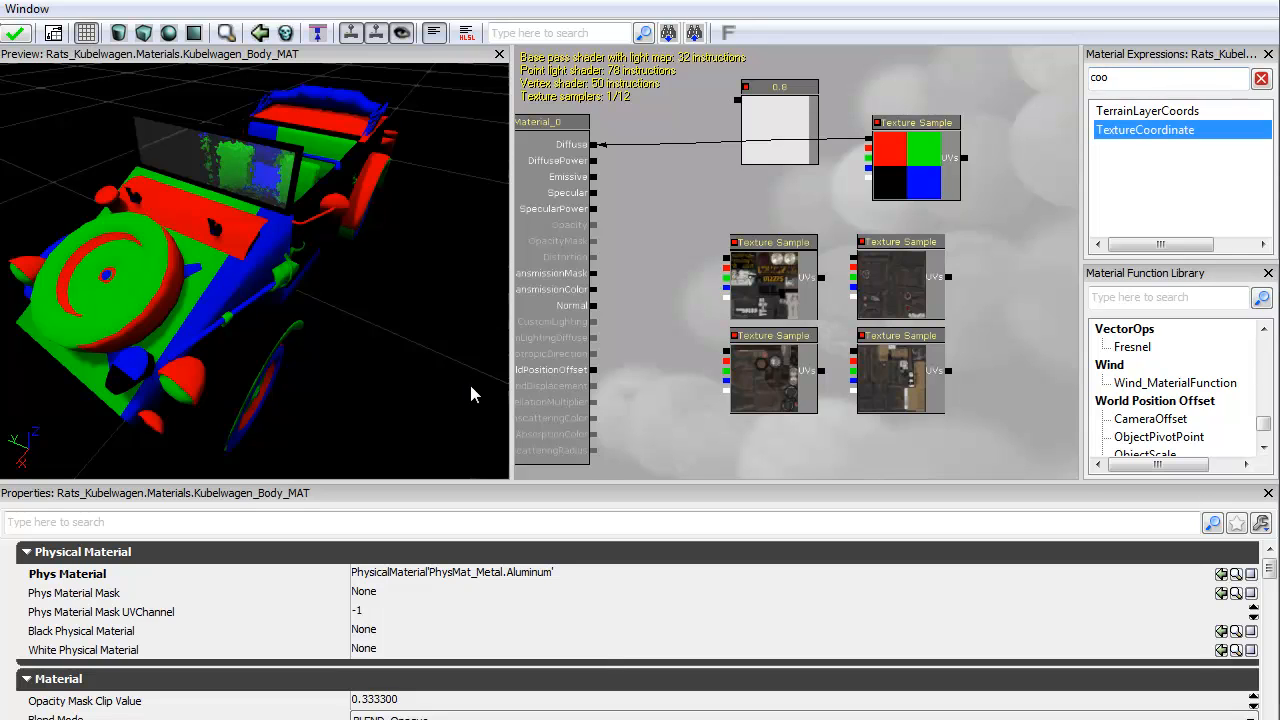
mouse_move(1145, 130)
mouse_down()
mouse_move(1010, 165)
mouse_move(1012, 135)
mouse_up()
drag(1010, 290, 889, 280)
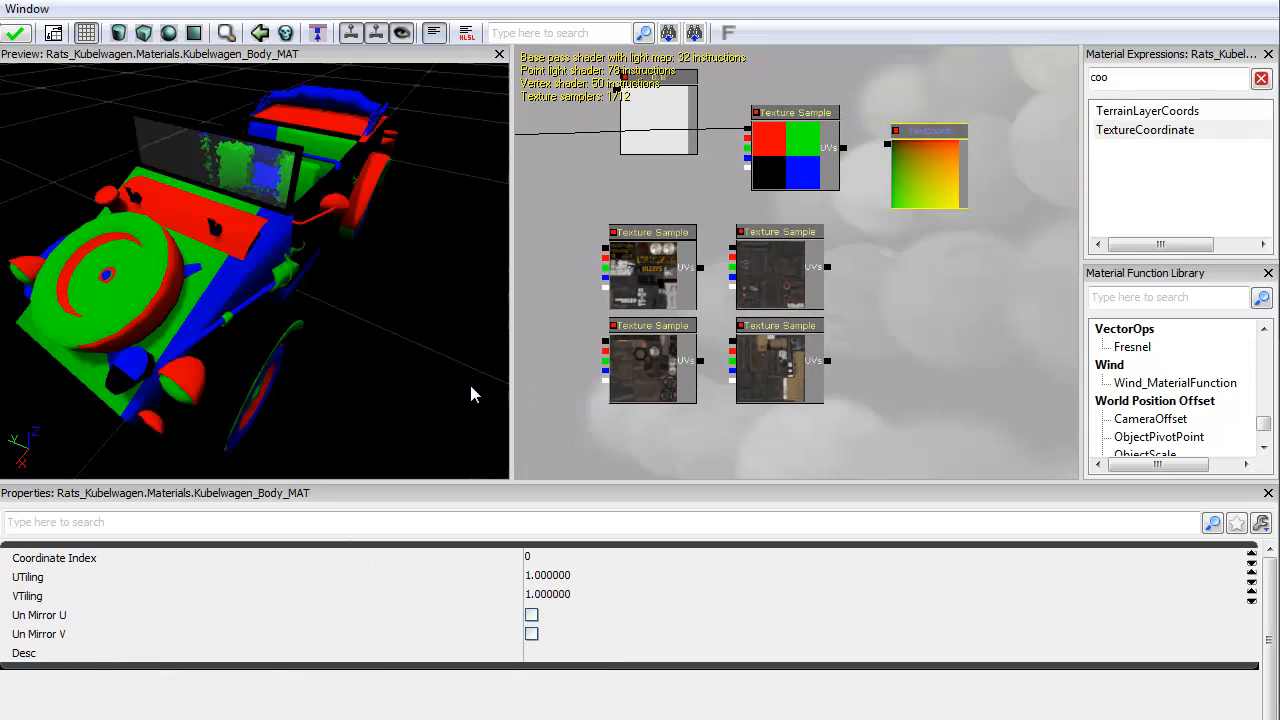
drag(843, 148, 887, 144)
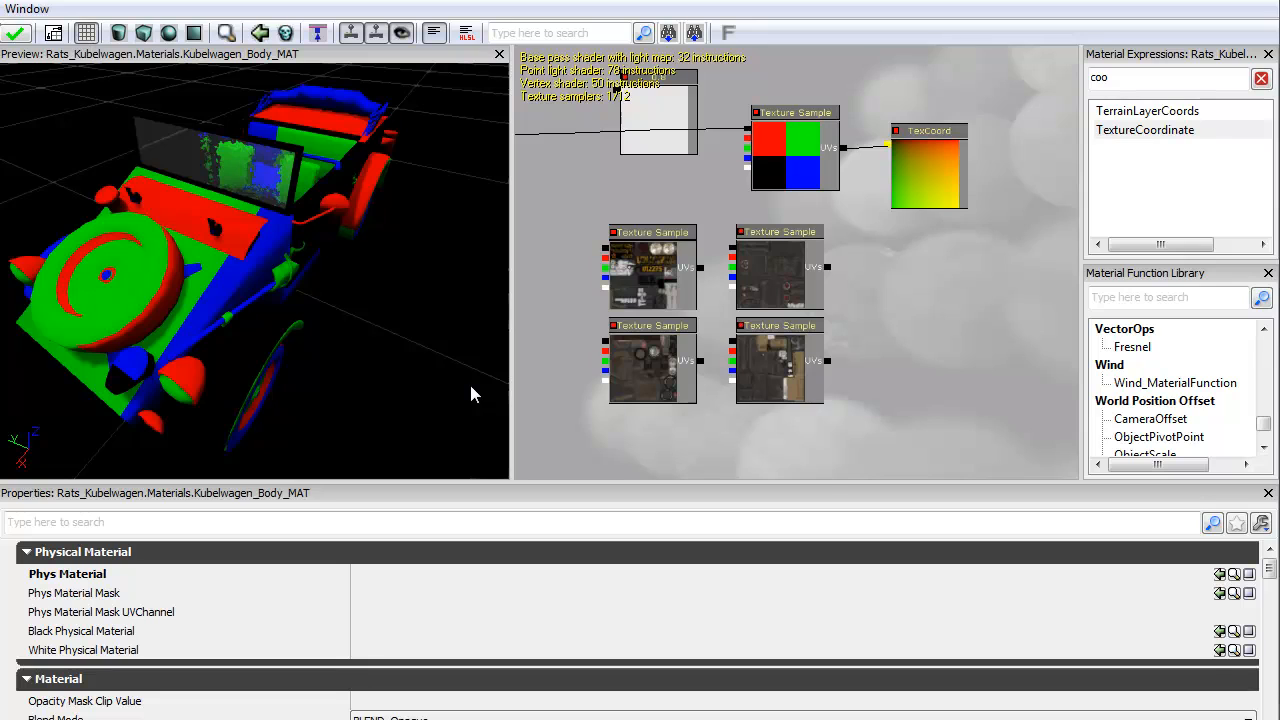
- Set the TexCoord node's Coordinate Index to 1 and inspect the mask colours around the vehicle
click(925, 168)
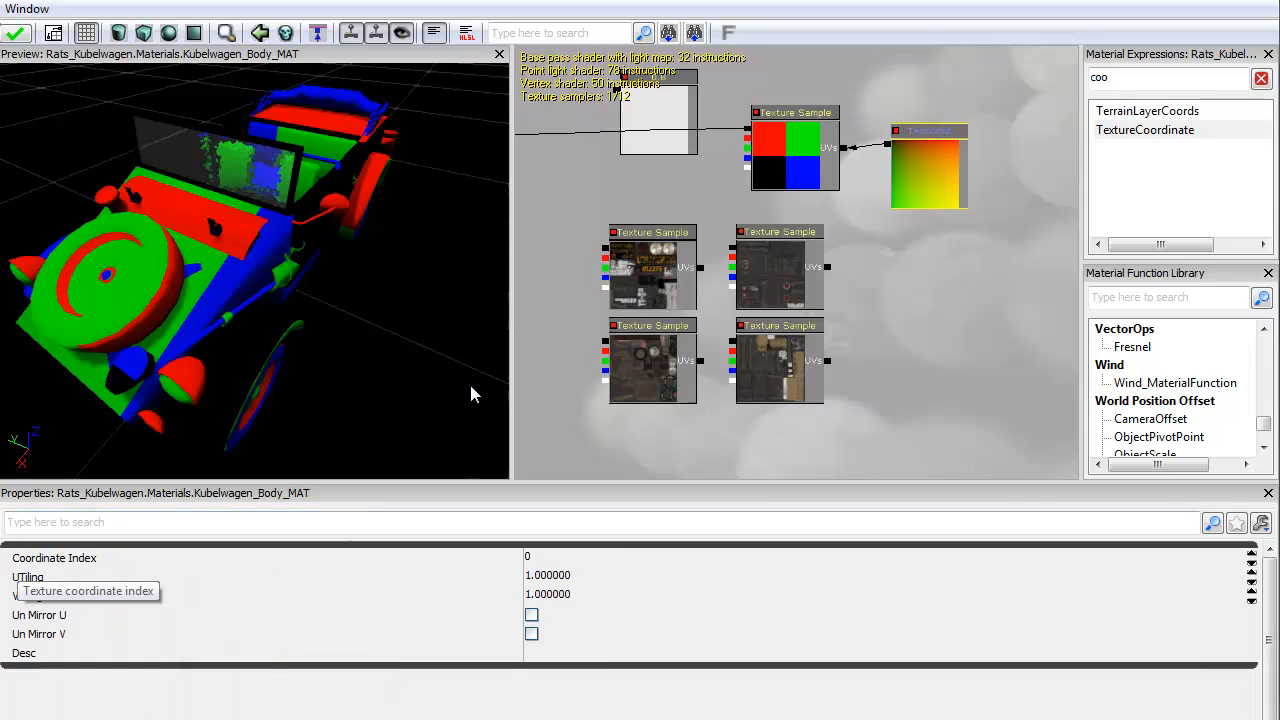
click(54, 558)
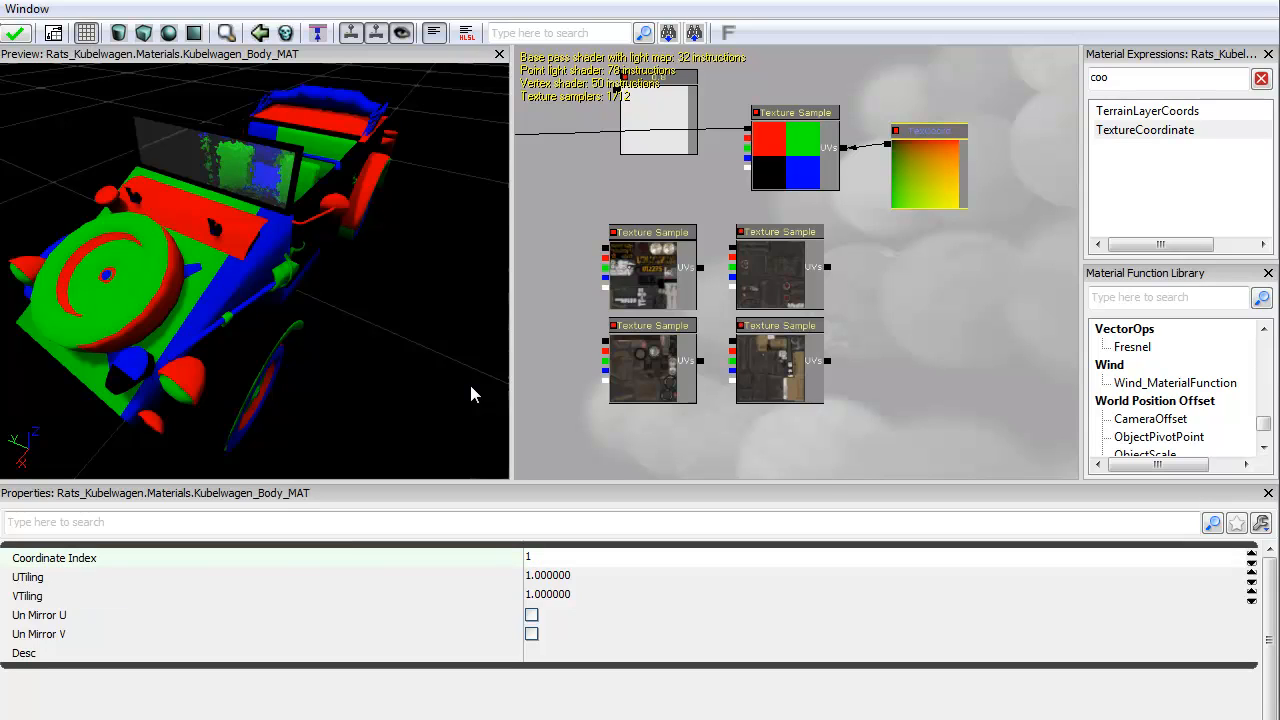
key(Return)
mouse_move(472, 389)
mouse_down()
mouse_move(400, 350)
mouse_move(560, 400)
mouse_move(630, 395)
mouse_move(630, 430)
mouse_move(630, 395)
mouse_move(425, 394)
mouse_move(355, 410)
mouse_move(325, 400)
mouse_move(510, 405)
mouse_move(440, 400)
mouse_move(370, 425)
mouse_up()
drag(474, 395, 415, 365)
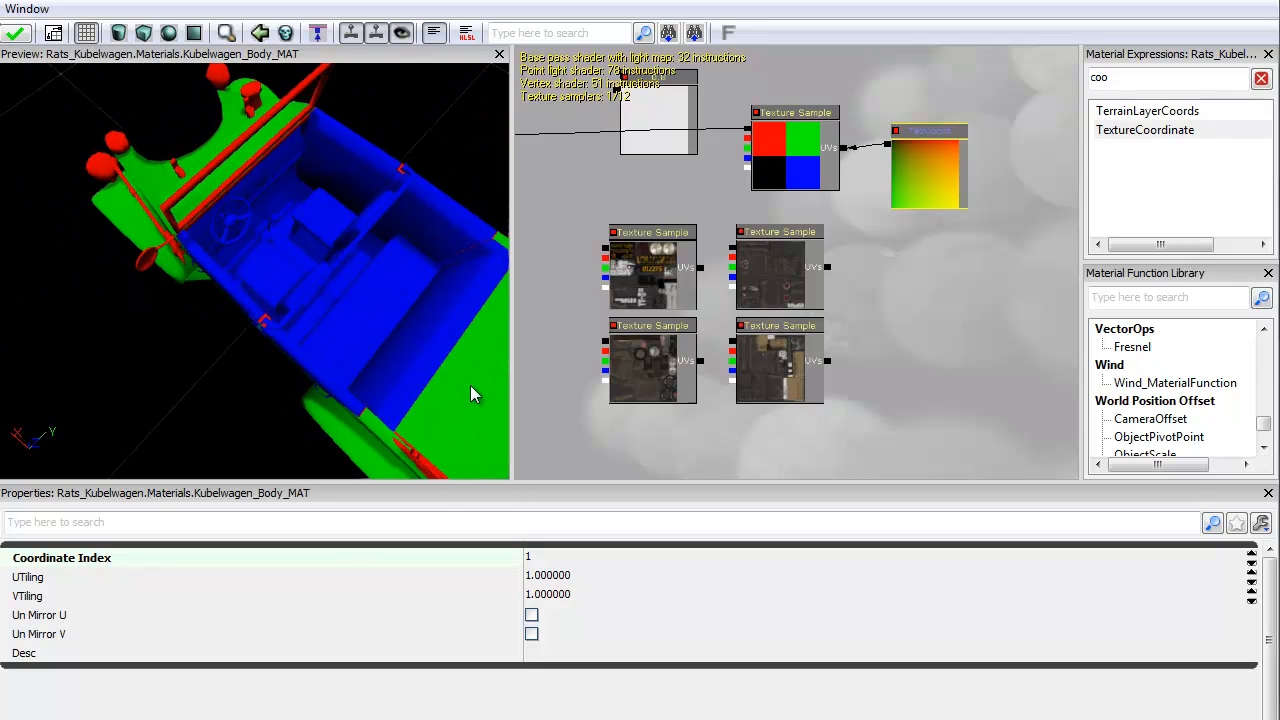
mouse_move(474, 395)
mouse_down()
mouse_move(445, 390)
mouse_move(535, 362)
mouse_up()
drag(474, 395, 565, 405)
mouse_move(474, 395)
mouse_down()
mouse_move(595, 380)
mouse_move(500, 393)
mouse_move(525, 392)
mouse_up()
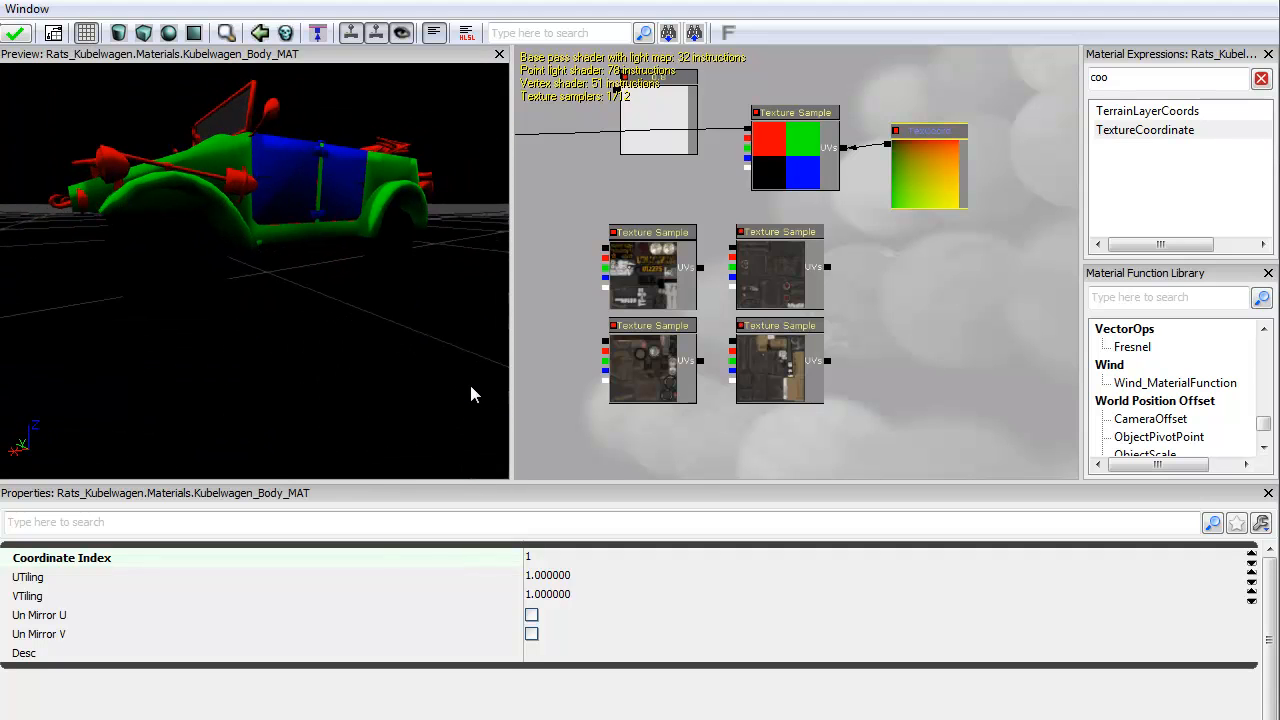
drag(870, 330, 1025, 341)
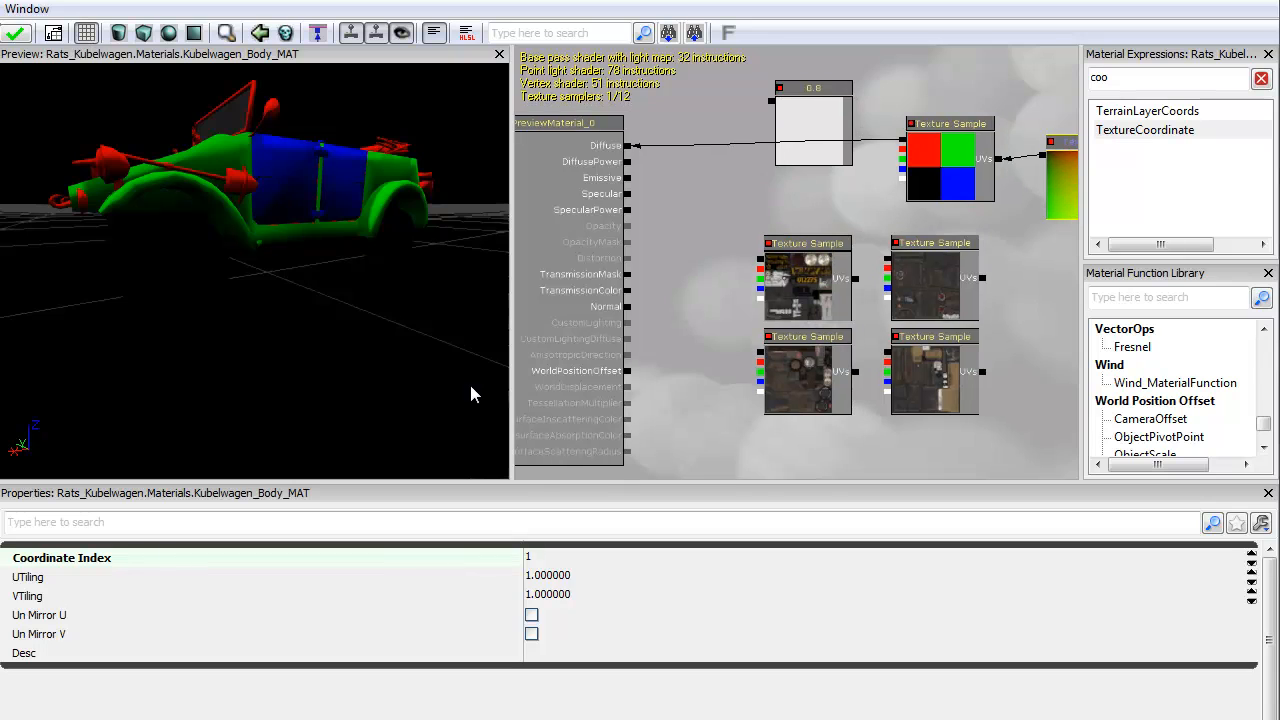
- Preview Mask_PUNY's alpha and blue channels in turn through the material's Diffuse input, and reconnect its RGB output
drag(474, 395, 494, 390)
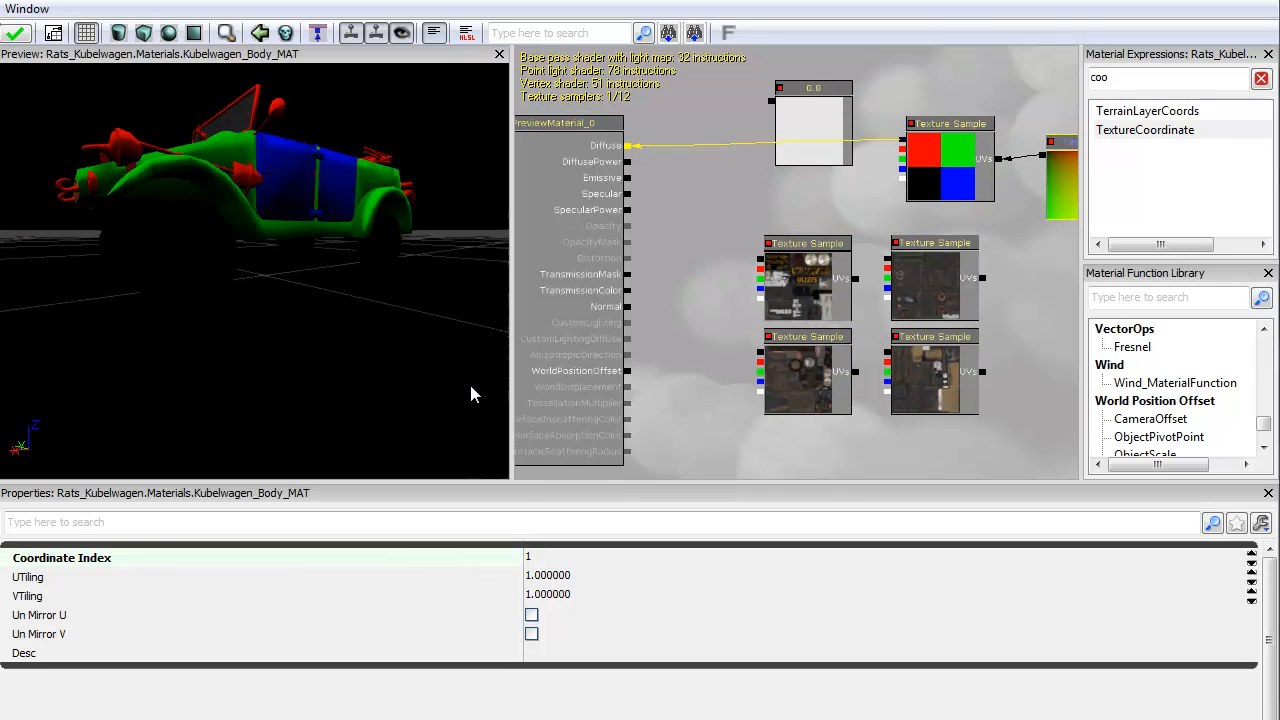
drag(628, 146, 904, 177)
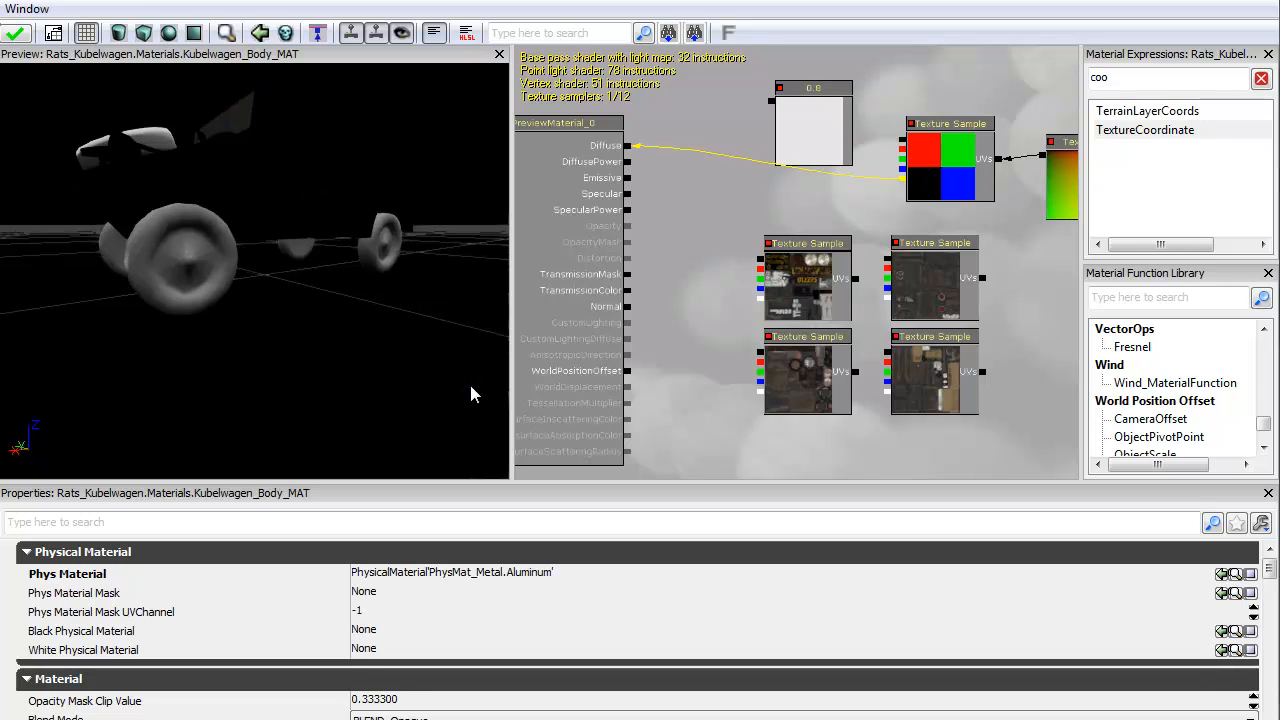
mouse_move(474, 395)
mouse_down()
mouse_move(490, 405)
mouse_move(474, 395)
mouse_up()
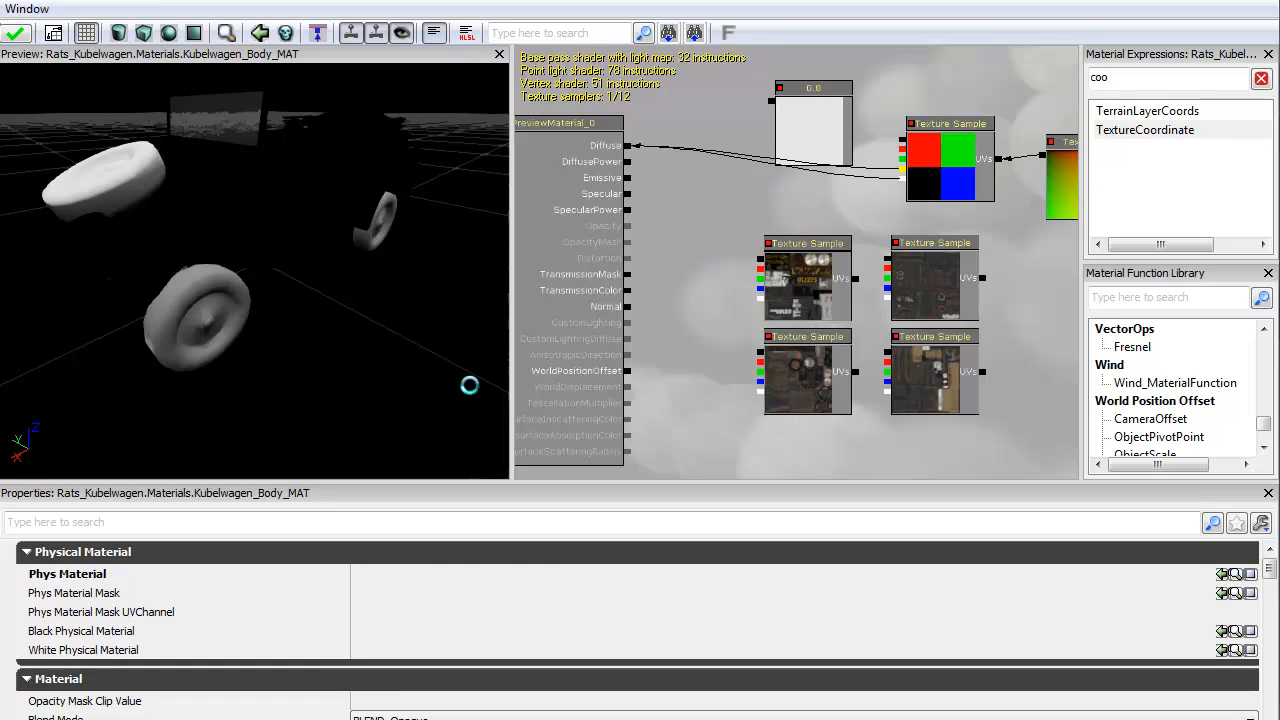
drag(474, 395, 474, 395)
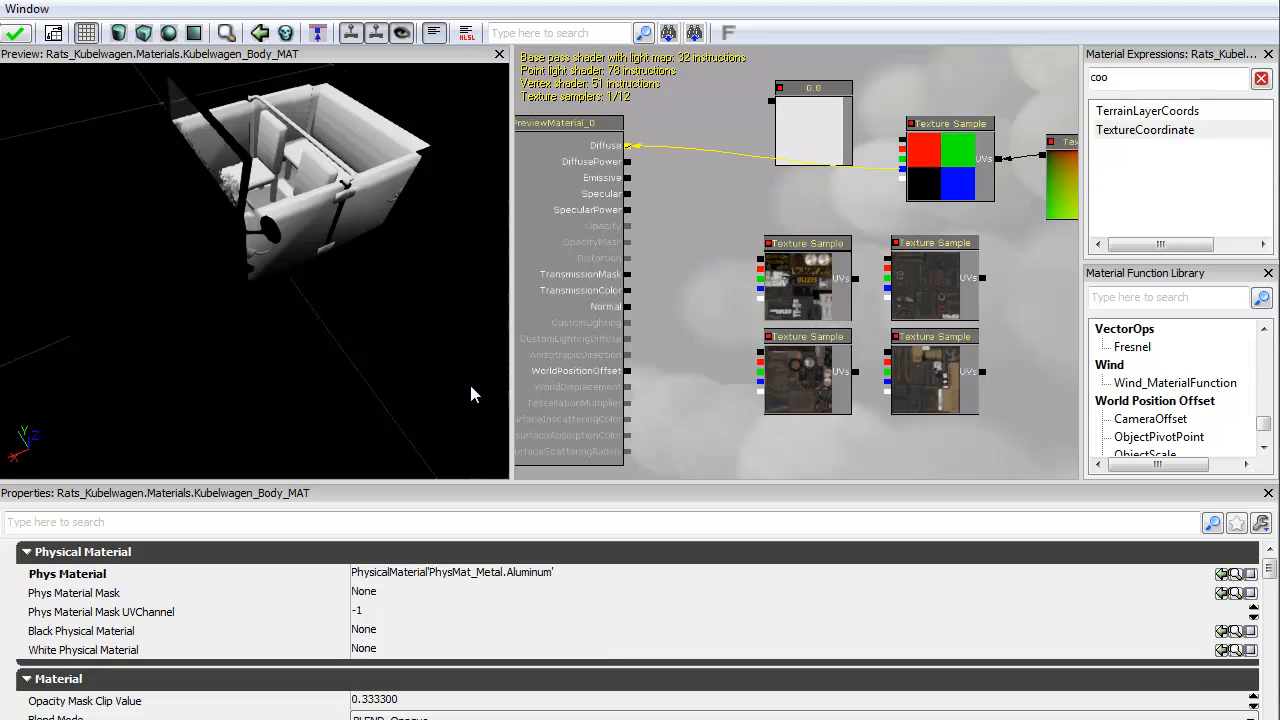
drag(628, 146, 903, 138)
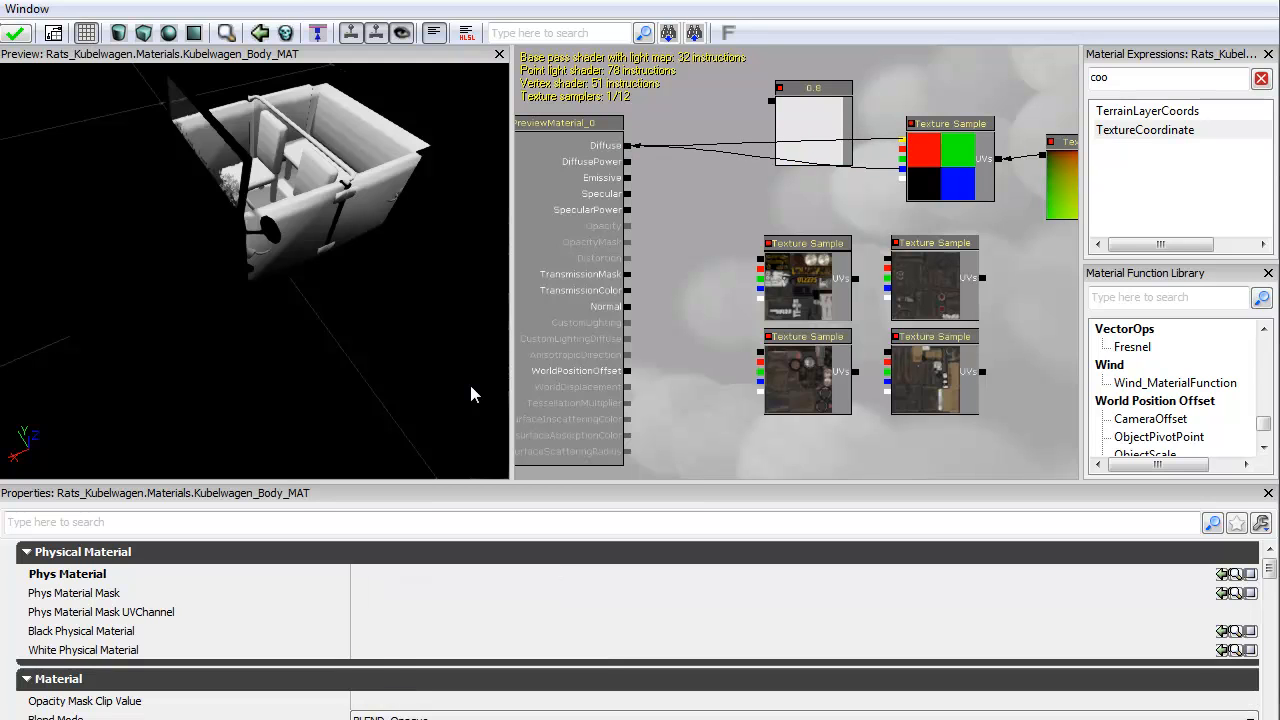
drag(471, 387, 471, 387)
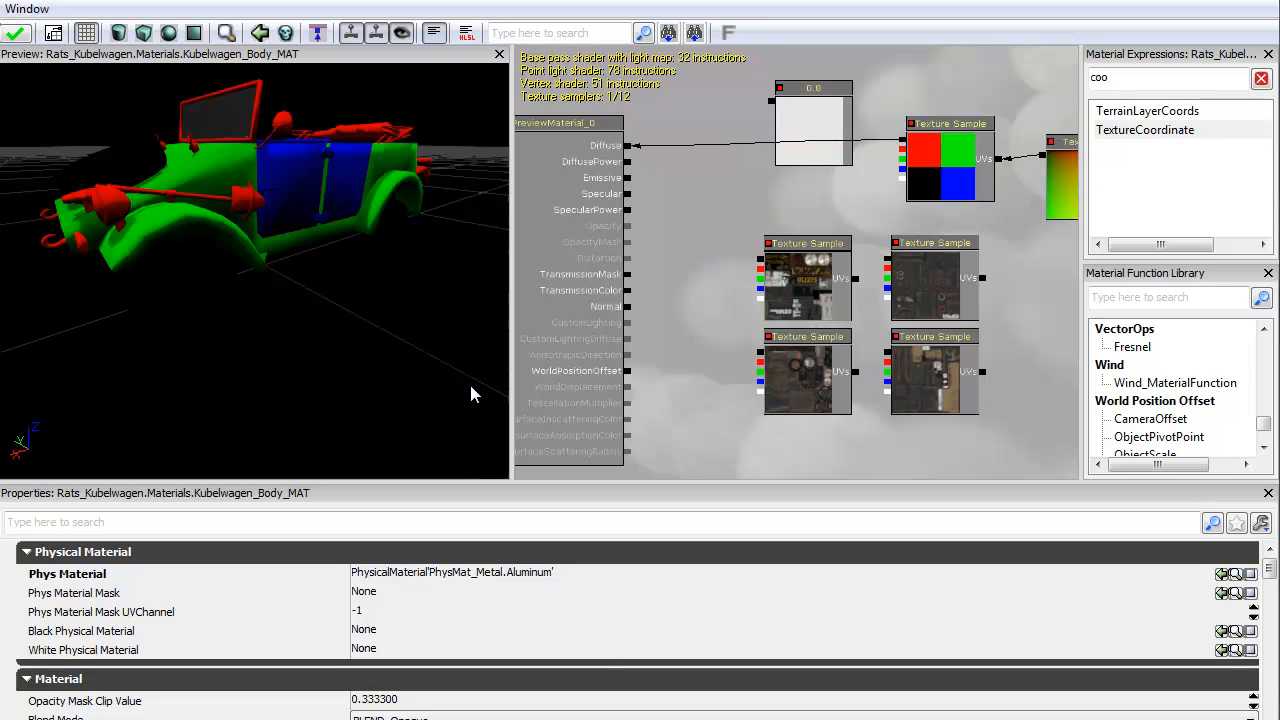
- Connect the upper-row yellow-marked diffuse sample's RGB output to Diffuse and inspect it on the vehicle
drag(628, 146, 761, 259)
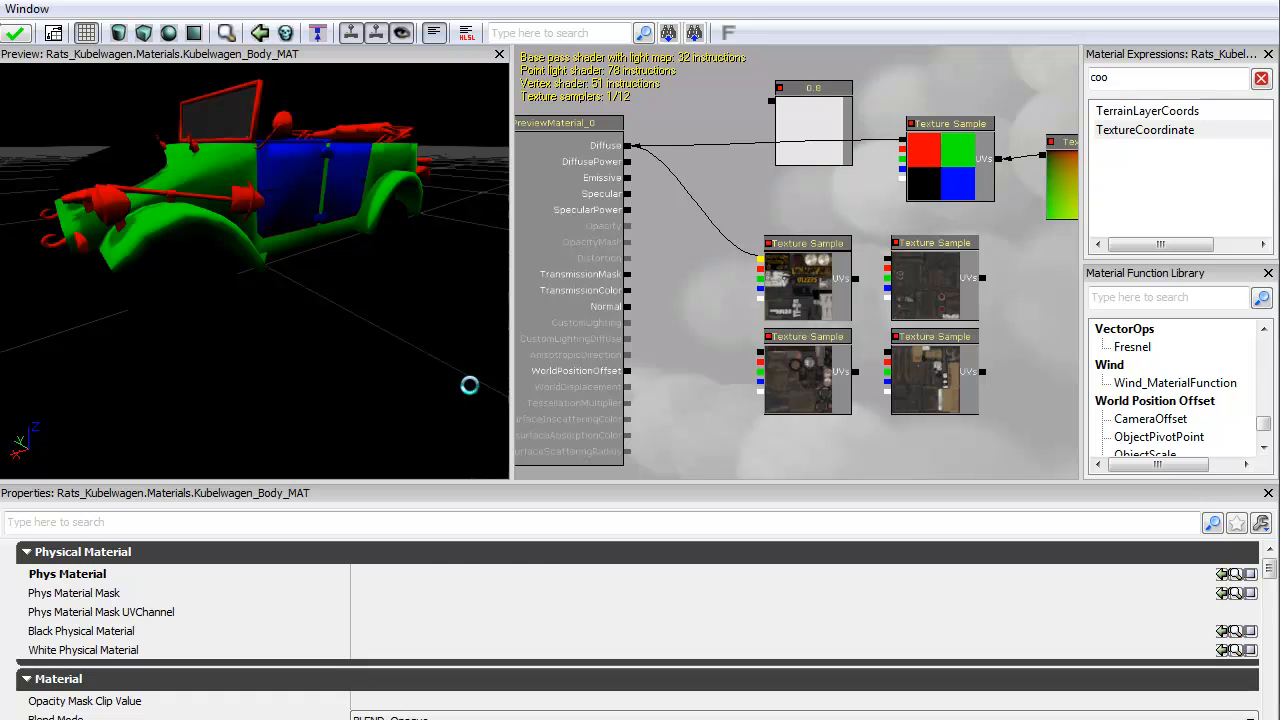
drag(471, 394, 473, 394)
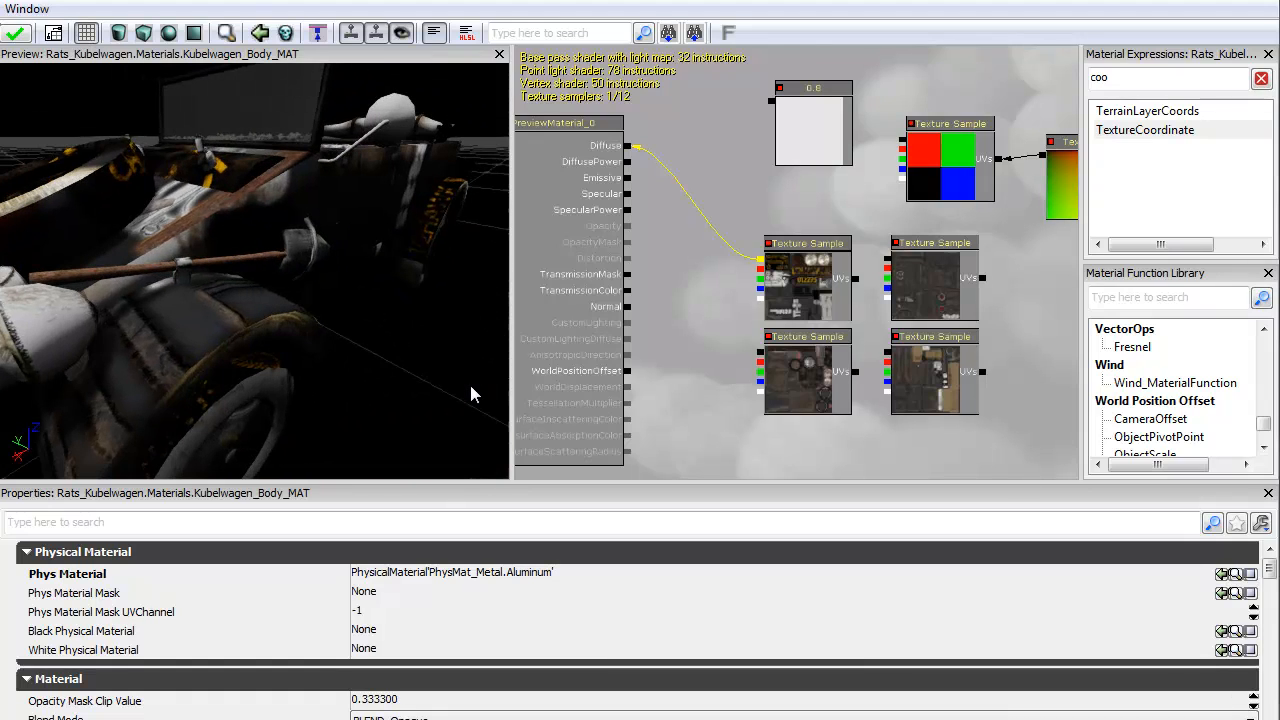
scroll(471, 387, down, 5)
- Move the Mask_PUNY sample and its TexCoord node together farther away from the material node to free up graph space
drag(883, 275, 820, 248)
scroll(820, 248, down, 1)
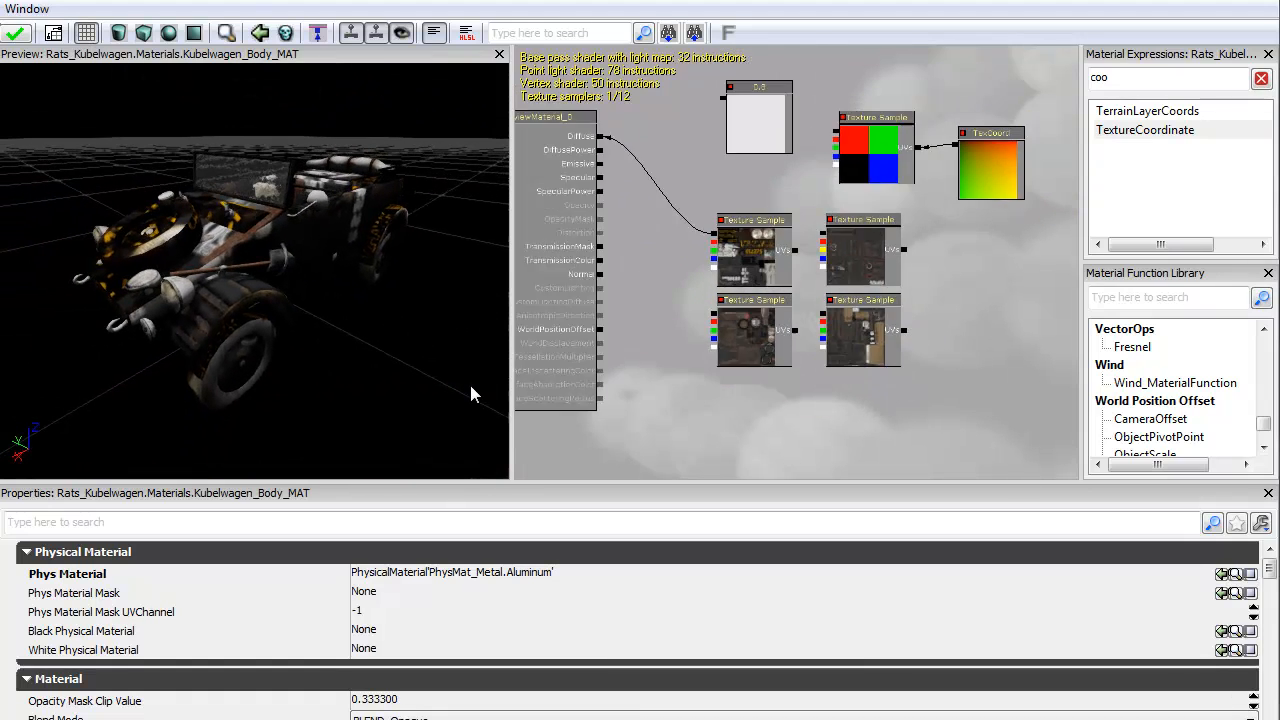
scroll(805, 257, down, 1)
click(867, 168)
ctrl+click(958, 182)
drag(945, 182, 1078, 174)
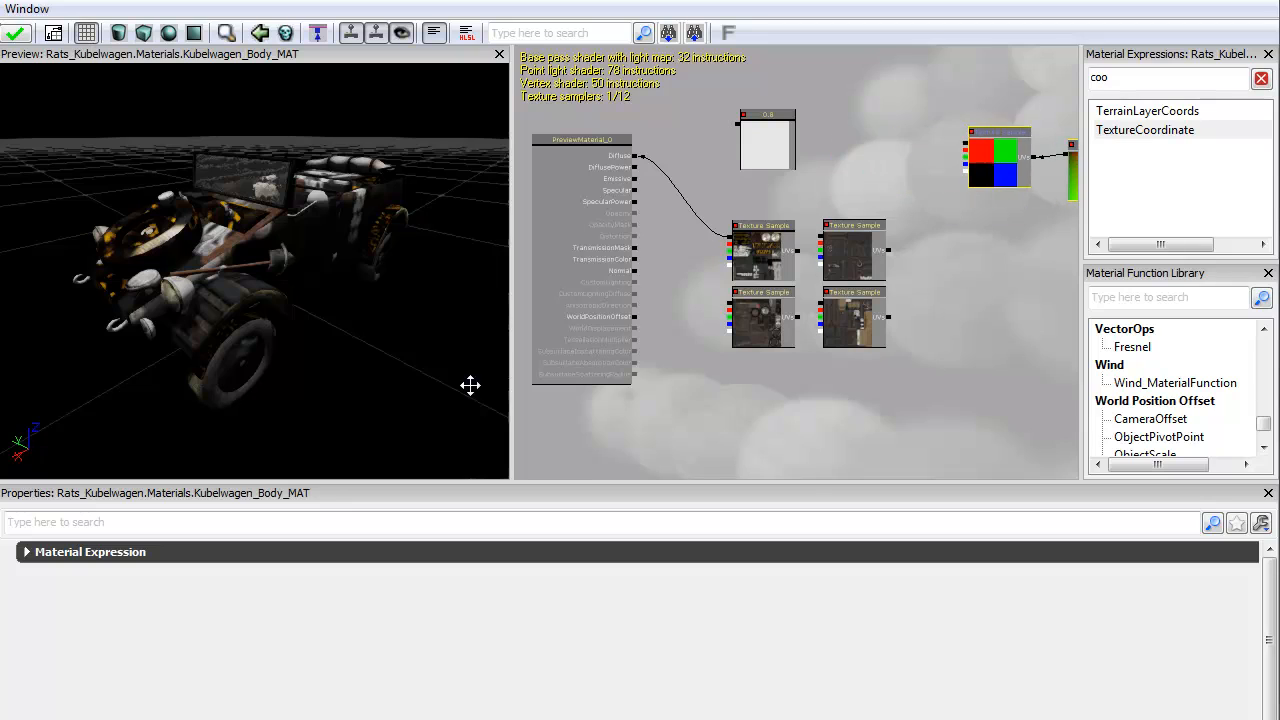
click(935, 250)
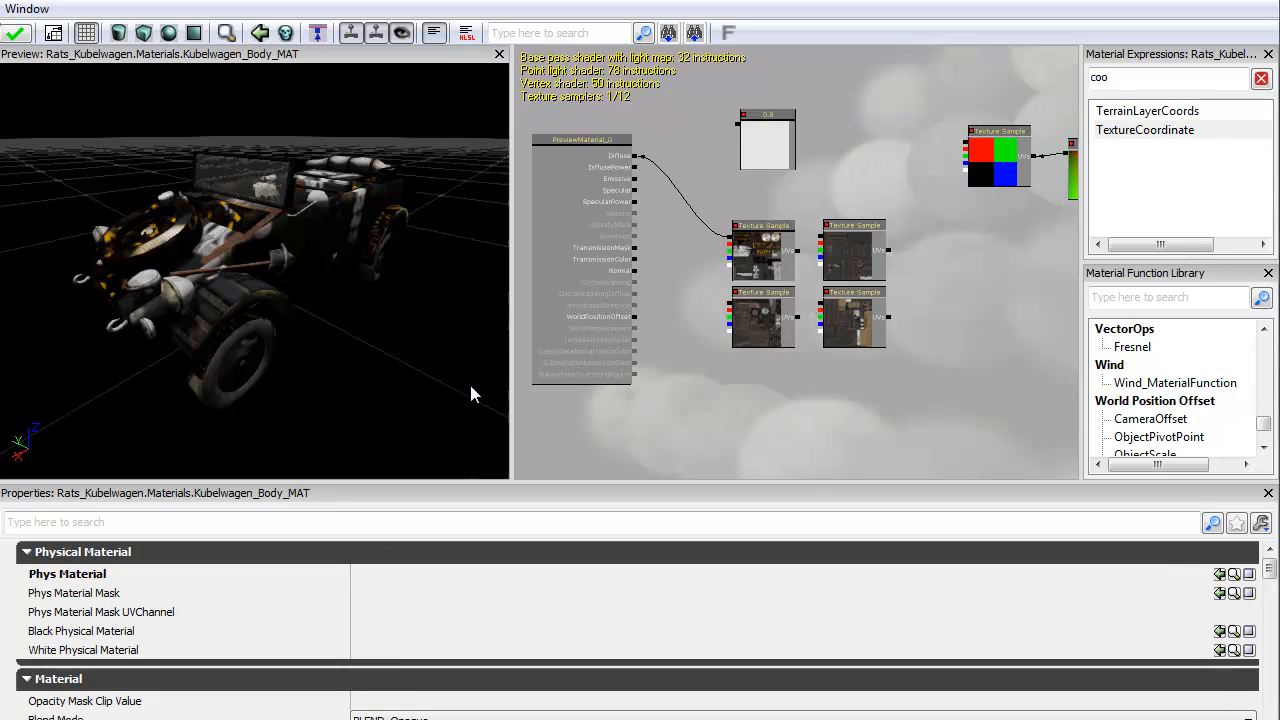
- Add a Lerp node below the two-by-two diffuse grid
key(l)
click(761, 393)
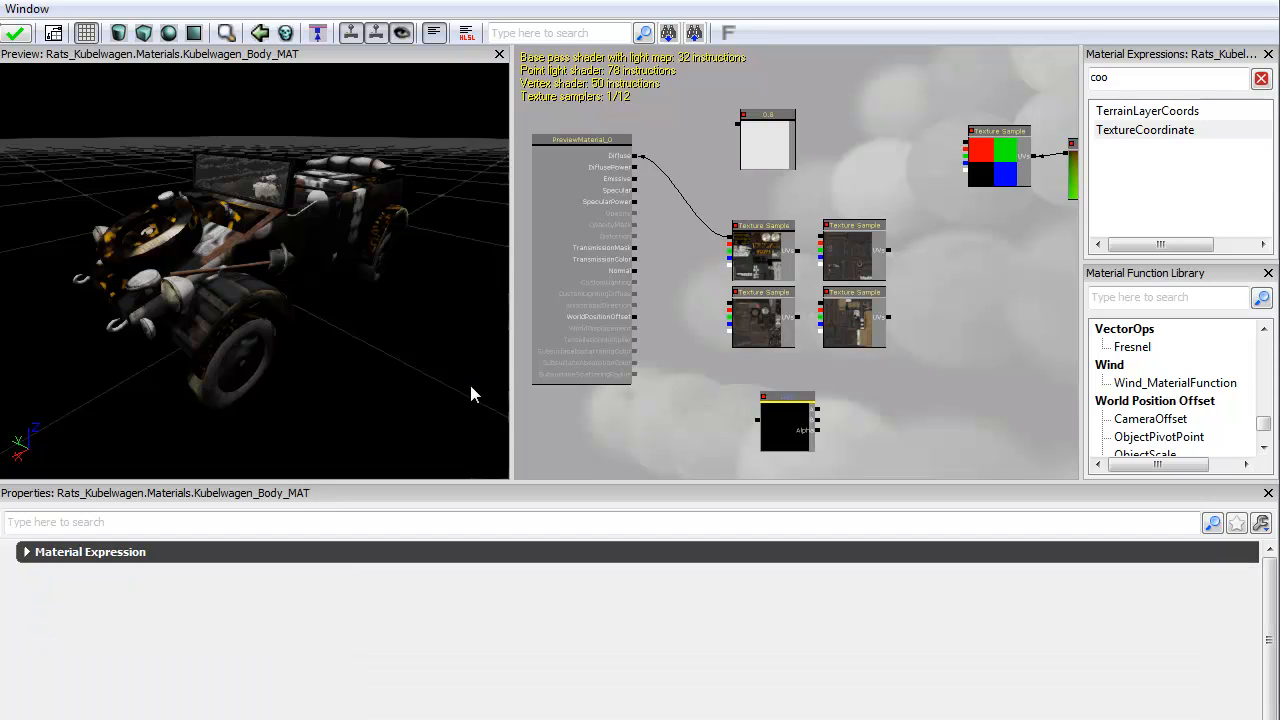
mouse_move(730, 383)
mouse_down()
mouse_move(754, 403)
mouse_move(733, 350)
mouse_move(761, 430)
mouse_up()
scroll(754, 403, up, 1)
scroll(471, 394, up, 3)
drag(471, 394, 515, 392)
drag(740, 415, 700, 432)
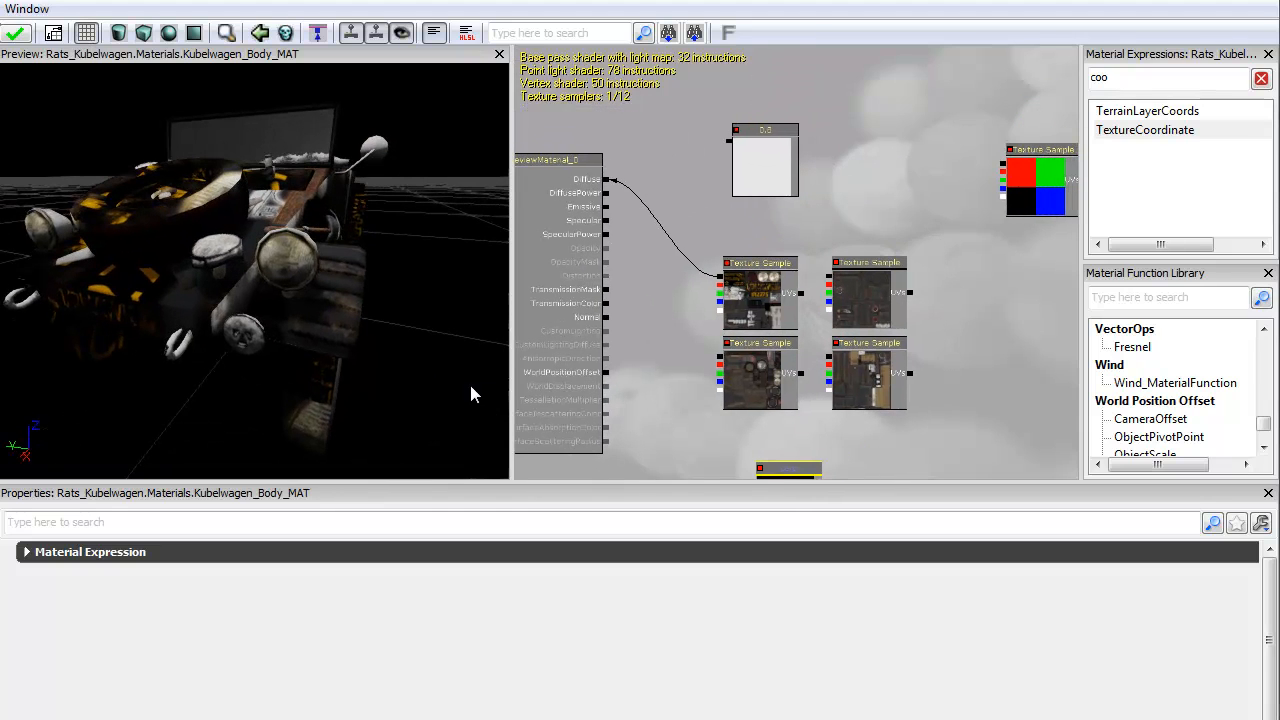
- Reconnect Mask_PUNY's RGB output to Diffuse and inspect the mask areas at the vehicle's front
drag(606, 179, 1003, 163)
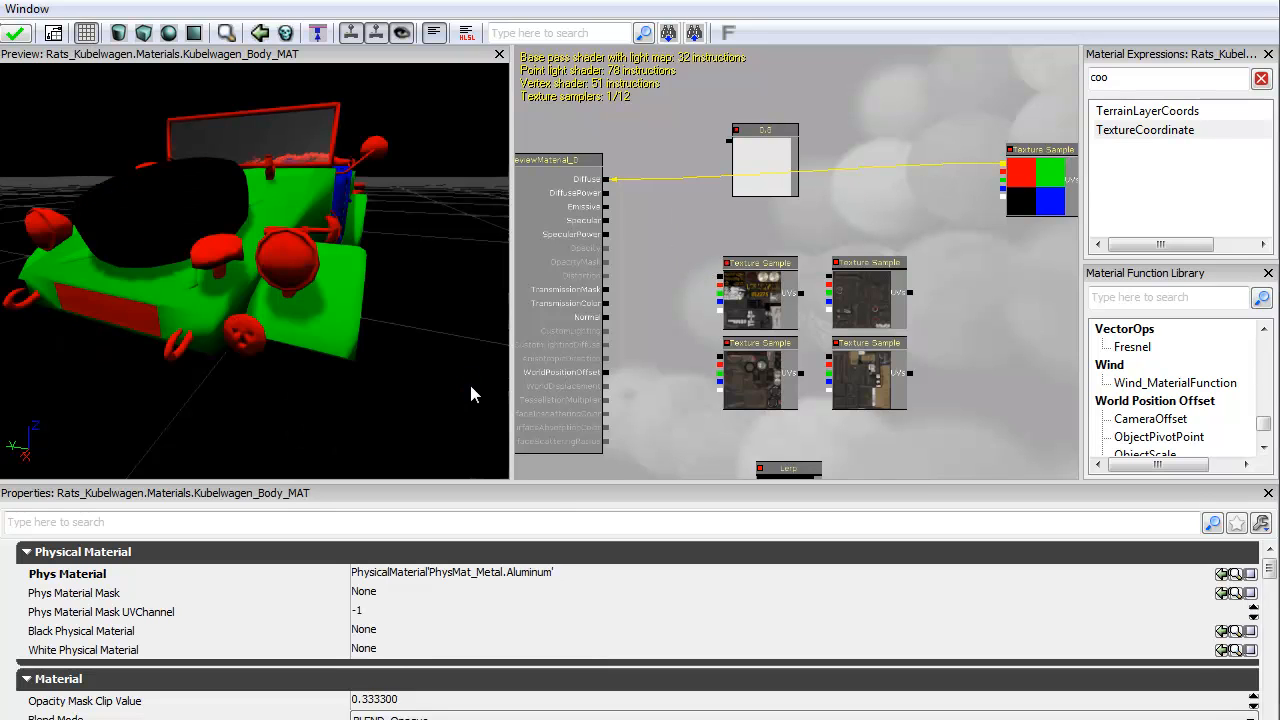
drag(471, 386, 325, 382)
mouse_move(1037, 187)
mouse_down()
mouse_move(960, 183)
mouse_move(1012, 143)
mouse_move(1035, 143)
mouse_up()
mouse_move(665, 250)
mouse_down()
mouse_move(720, 277)
mouse_move(758, 273)
mouse_up()
drag(471, 394, 505, 398)
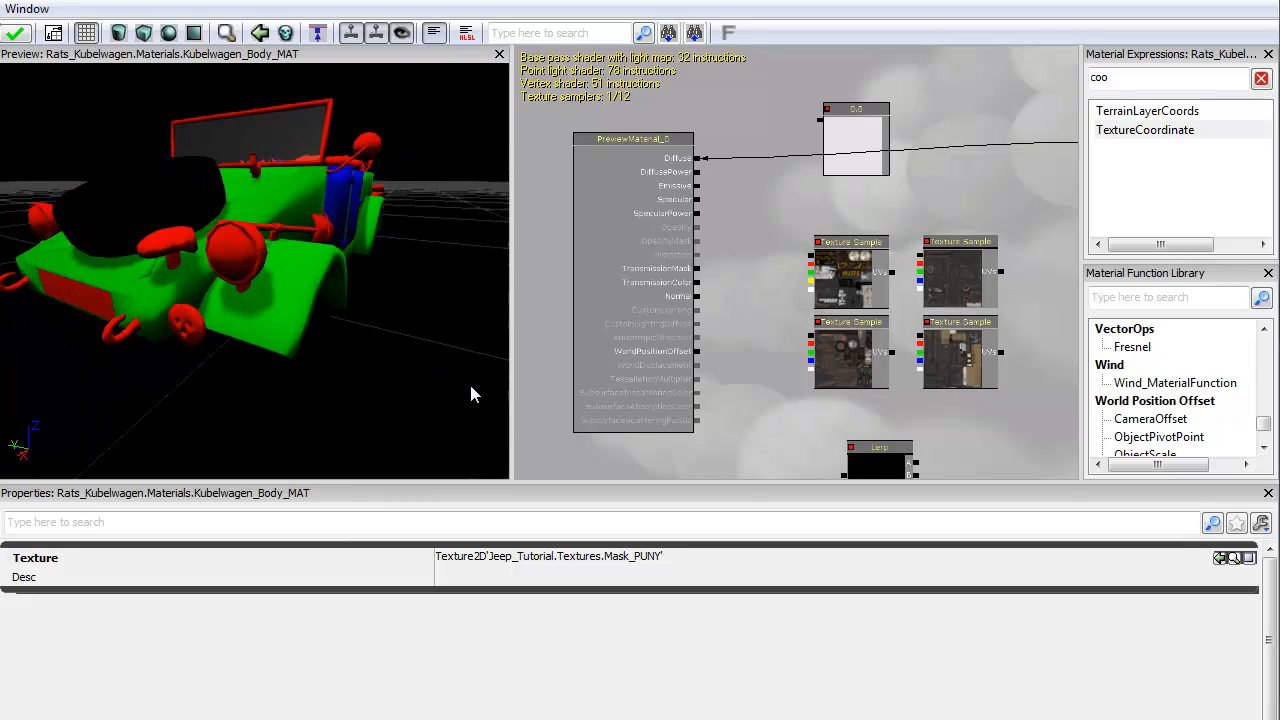
- Preview the KubelWagon_DIFF_u2_v2 sample on the vehicle through Diffuse, and restore Mask_PUNY's RGB connection
click(850, 265)
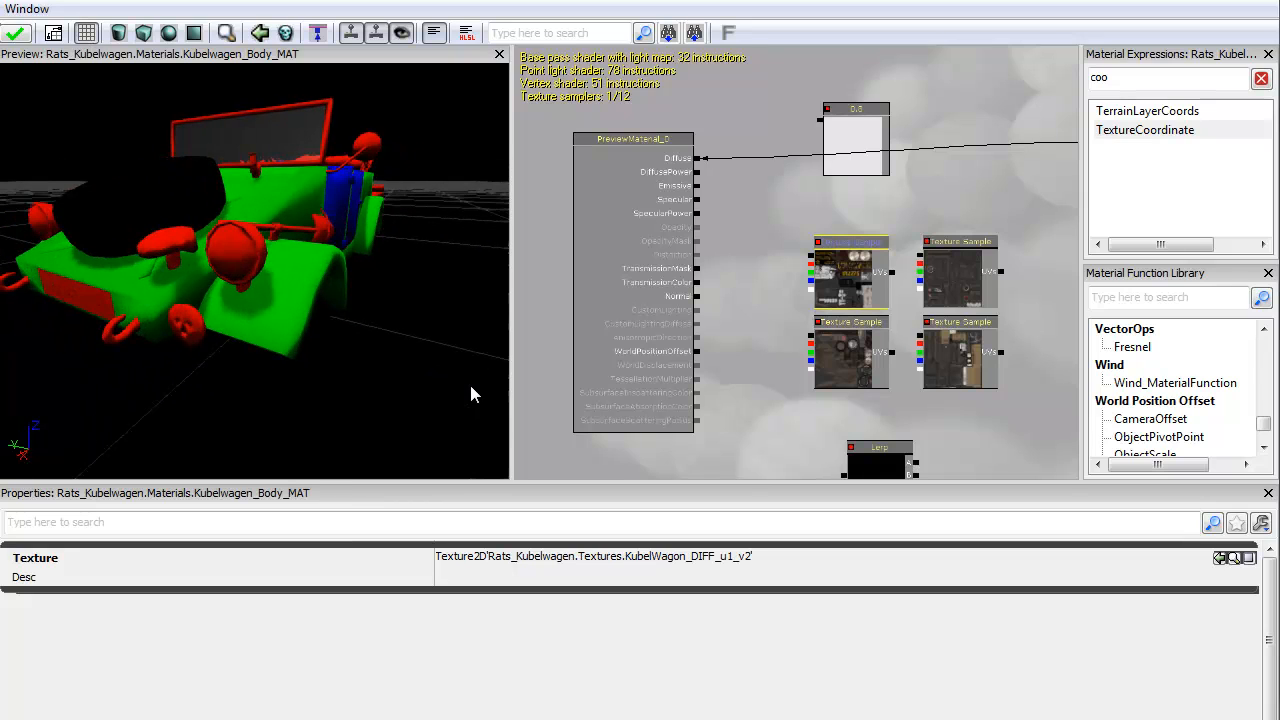
drag(770, 220, 697, 235)
click(882, 288)
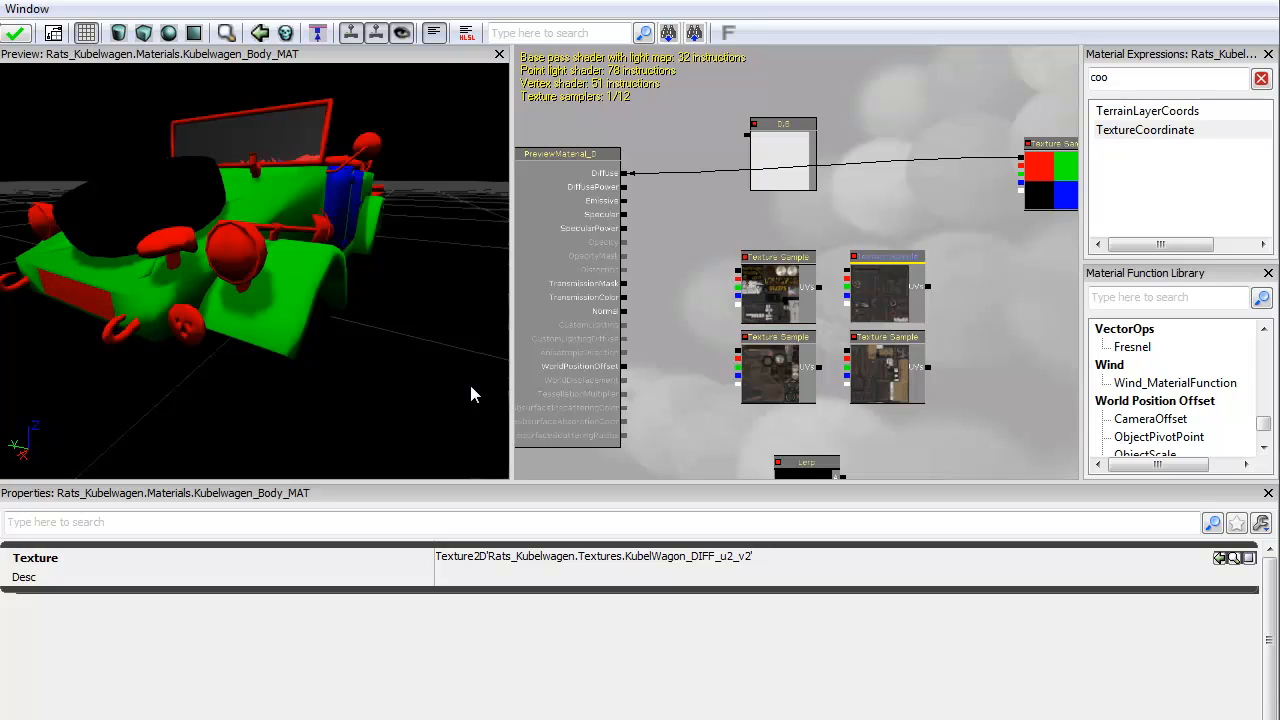
drag(624, 173, 848, 267)
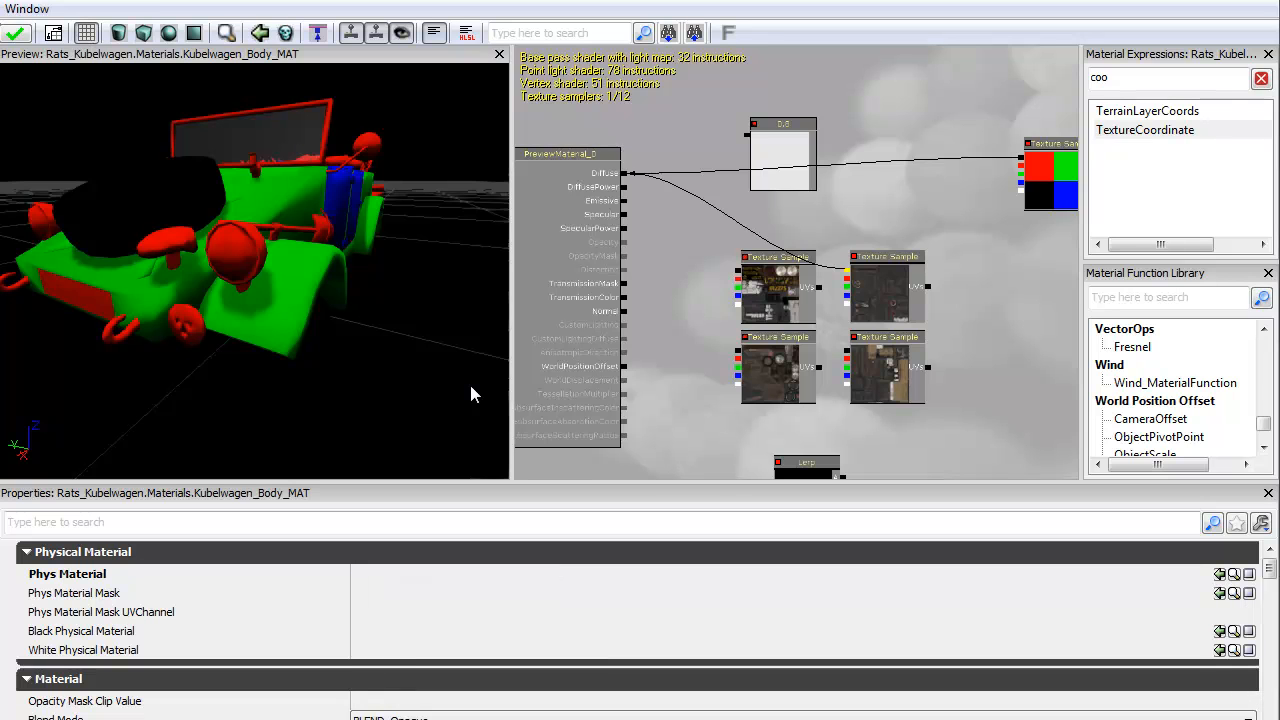
mouse_move(474, 394)
mouse_down()
mouse_move(490, 440)
mouse_move(462, 388)
mouse_move(422, 360)
mouse_move(422, 310)
mouse_move(474, 394)
mouse_up()
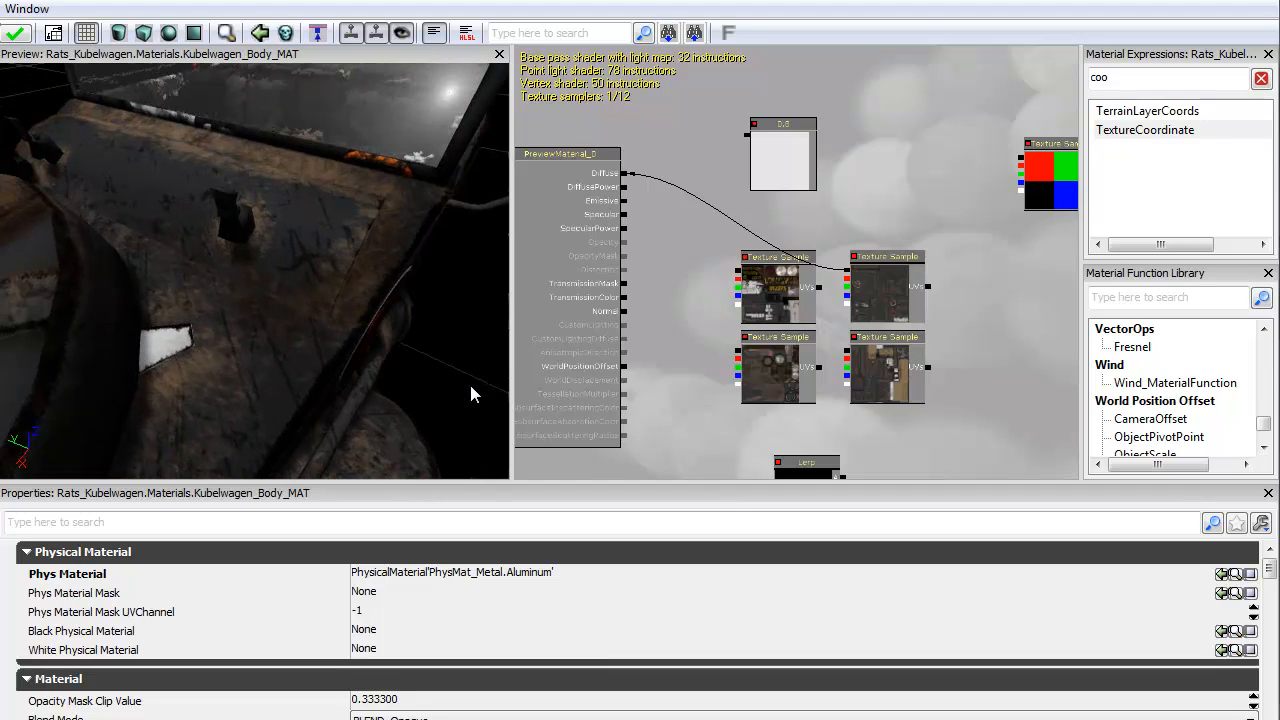
mouse_move(624, 173)
mouse_down()
mouse_move(938, 174)
mouse_move(1020, 157)
mouse_up()
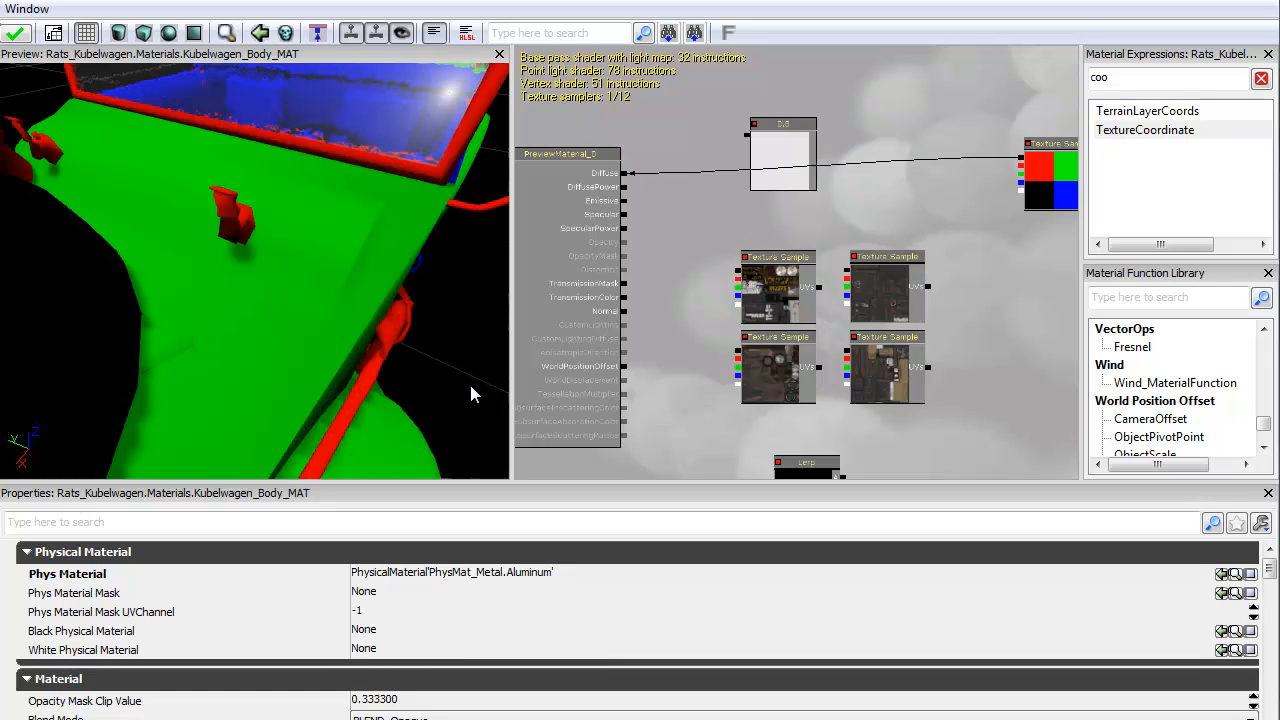
- Move the Lerp node between the material node and the diffuse texture grid
drag(782, 160, 798, 113)
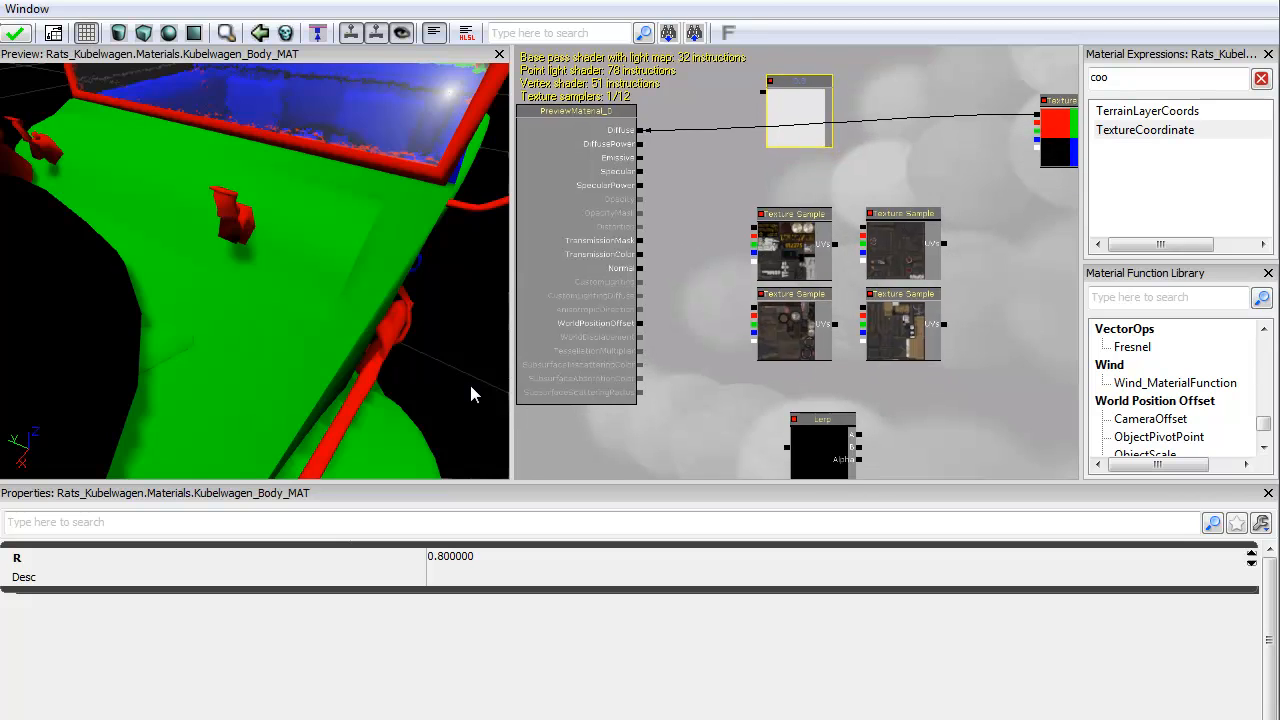
click(820, 445)
mouse_move(820, 445)
mouse_down()
mouse_move(708, 291)
mouse_move(690, 209)
mouse_up()
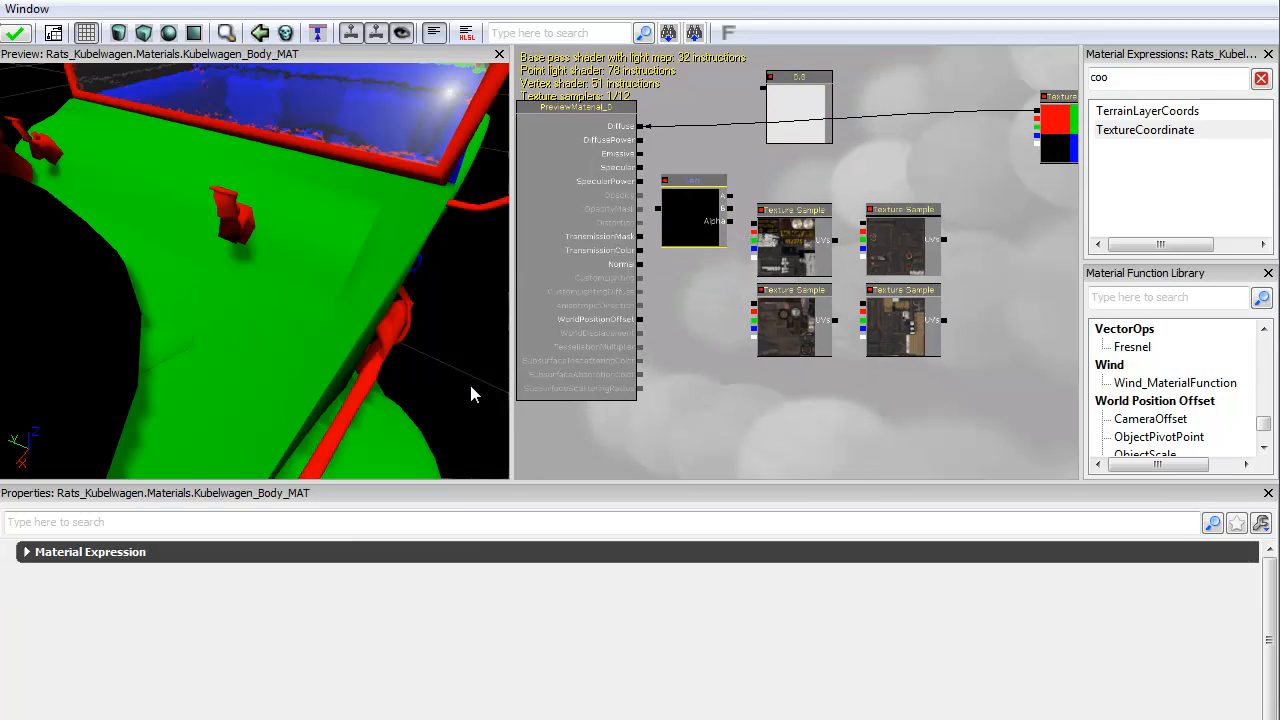
- Move the diffuse texture grid lower in the graph and place a duplicate of its four samples beside the Lerp node
drag(850, 214, 840, 256)
scroll(850, 256, down, 3)
scroll(888, 360, up, 2)
mouse_move(888, 360)
mouse_down()
mouse_move(850, 349)
mouse_move(734, 250)
mouse_move(691, 381)
mouse_up()
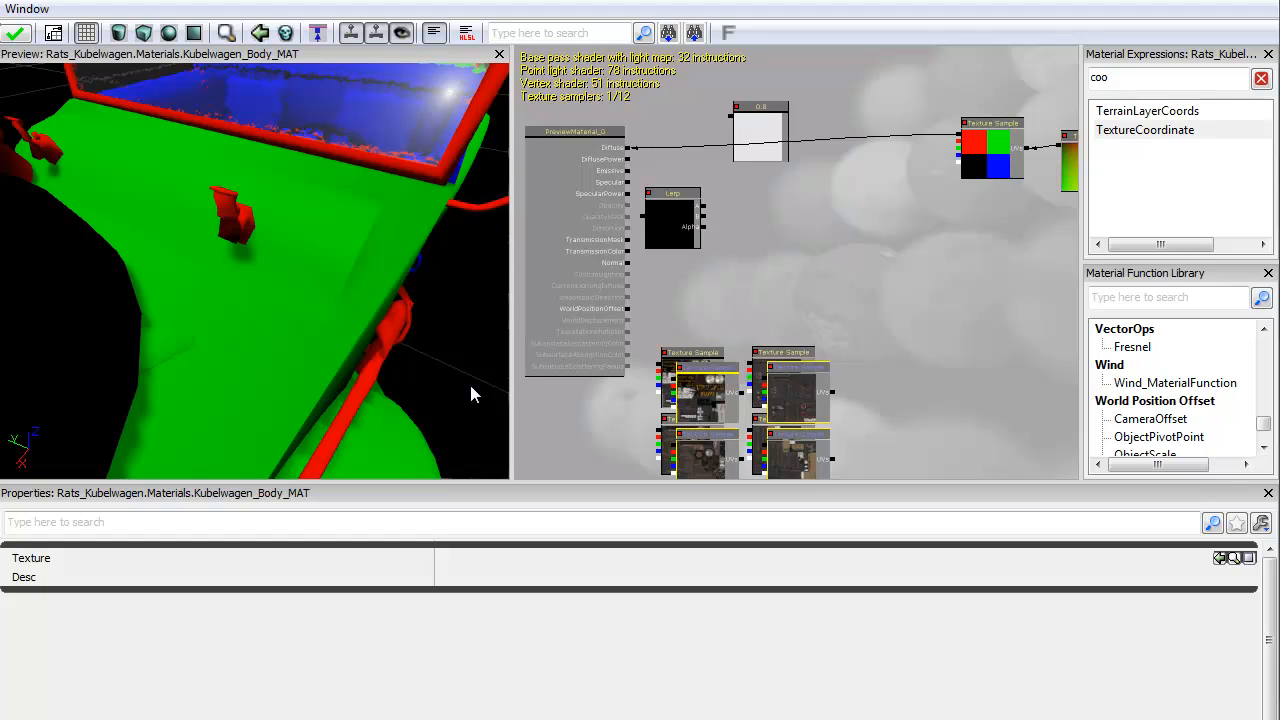
mouse_move(706, 396)
mouse_down()
mouse_move(818, 231)
mouse_move(787, 232)
mouse_up()
drag(708, 271, 702, 345)
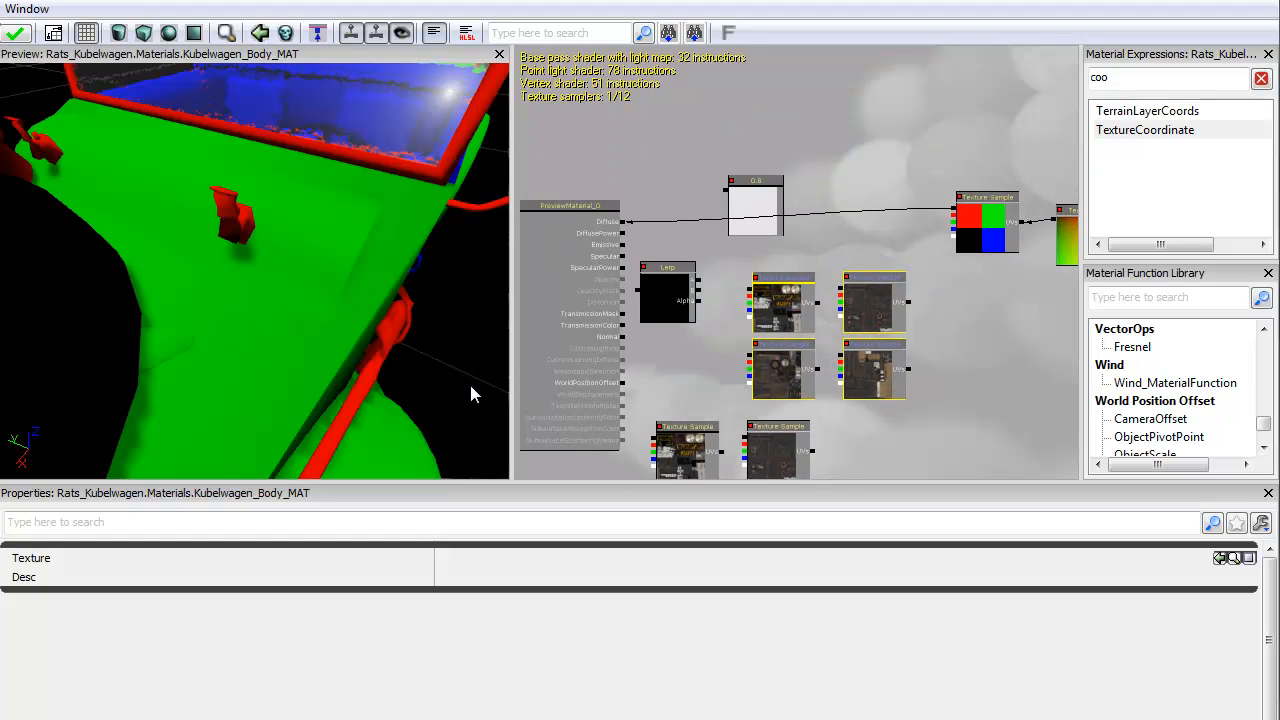
scroll(702, 345, up, 3)
drag(841, 435, 807, 378)
scroll(807, 370, down, 3)
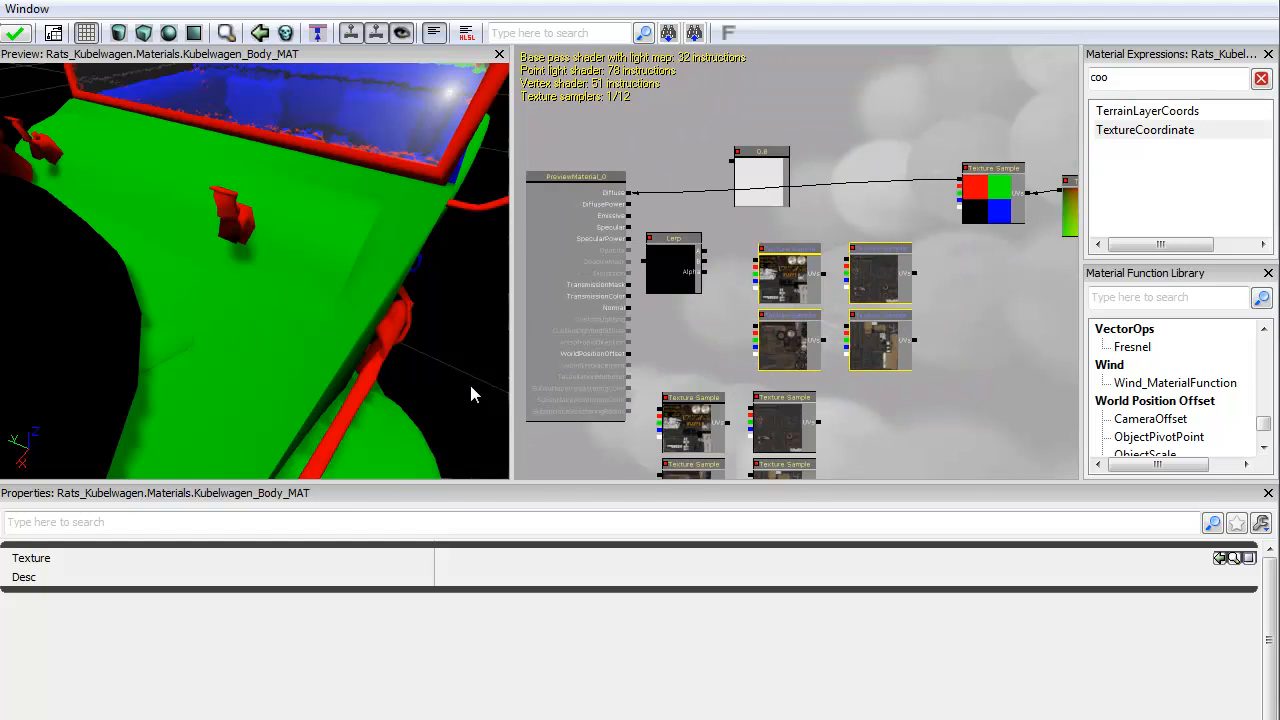
- Move the 0.8 constant and Lerp nodes clear and stack the four upper KubelWagon texture samples in one column
drag(762, 180, 590, 93)
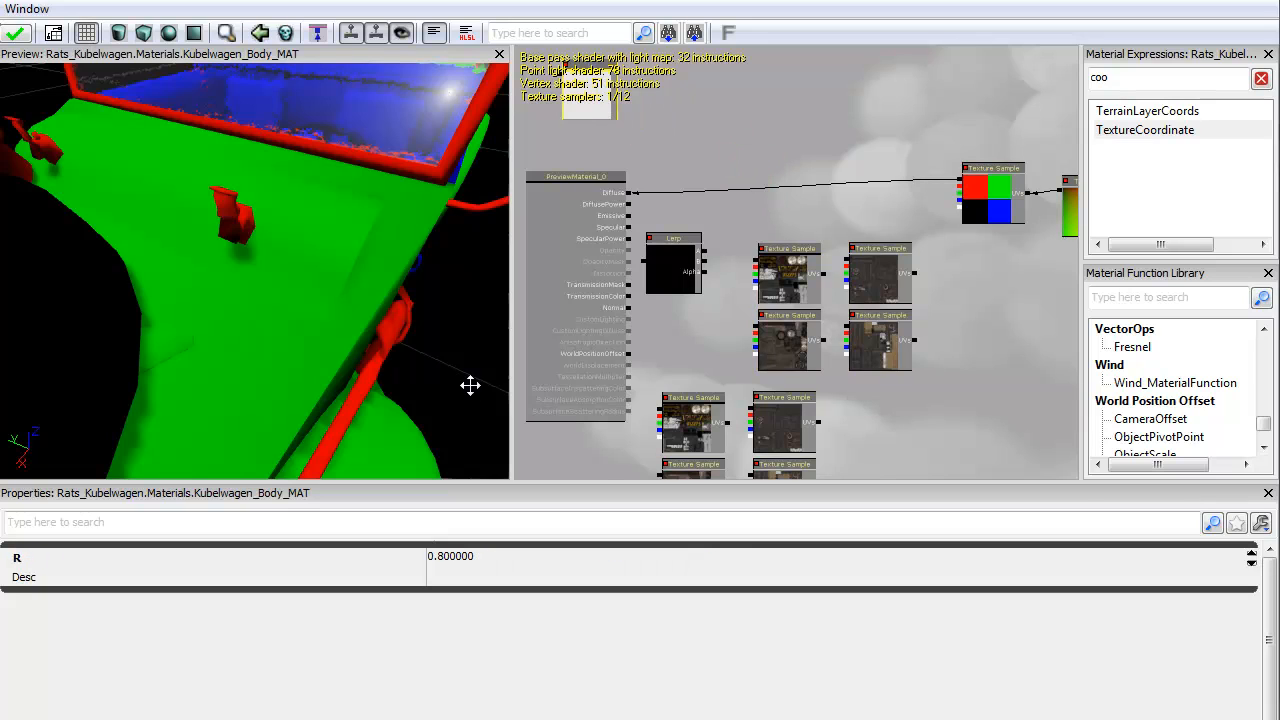
mouse_move(880, 275)
mouse_down()
mouse_move(787, 205)
mouse_move(783, 15)
mouse_move(791, 205)
mouse_up()
click(880, 340)
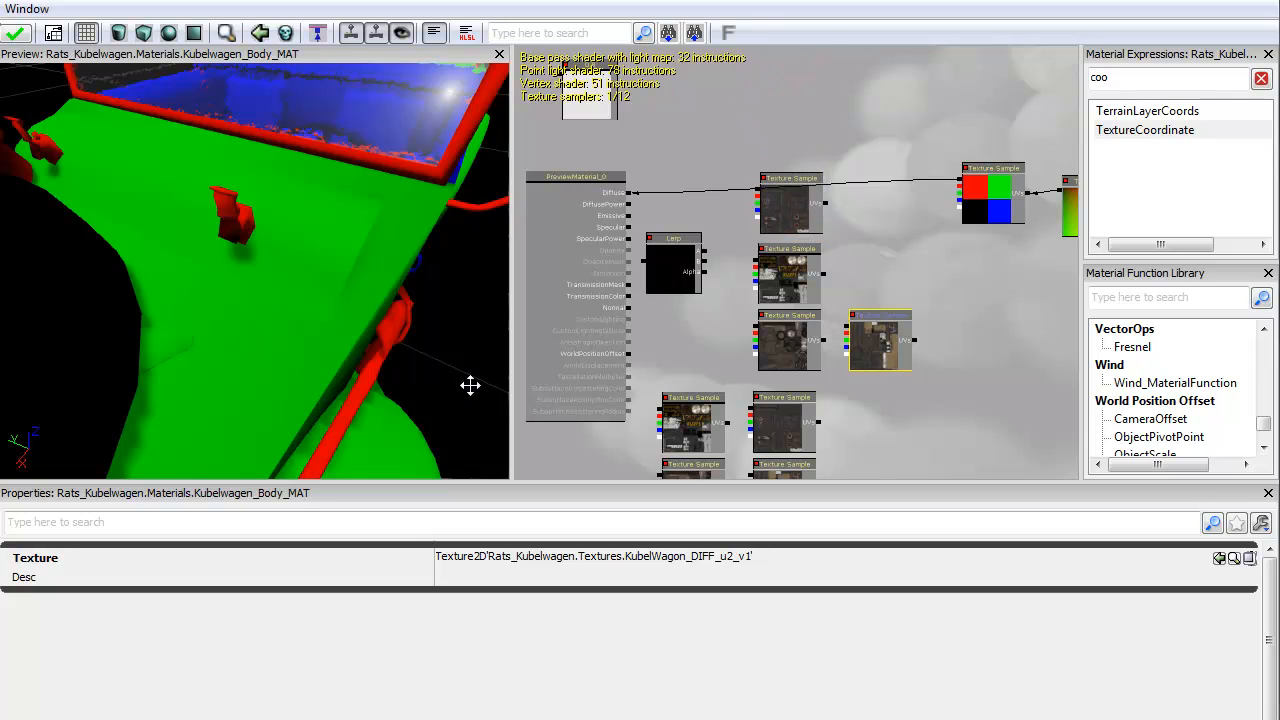
mouse_move(880, 340)
mouse_down()
mouse_move(790, 103)
mouse_move(845, 349)
mouse_move(829, 294)
mouse_move(842, 293)
mouse_up()
drag(671, 265, 697, 142)
drag(745, 230, 743, 256)
scroll(760, 260, up, 1)
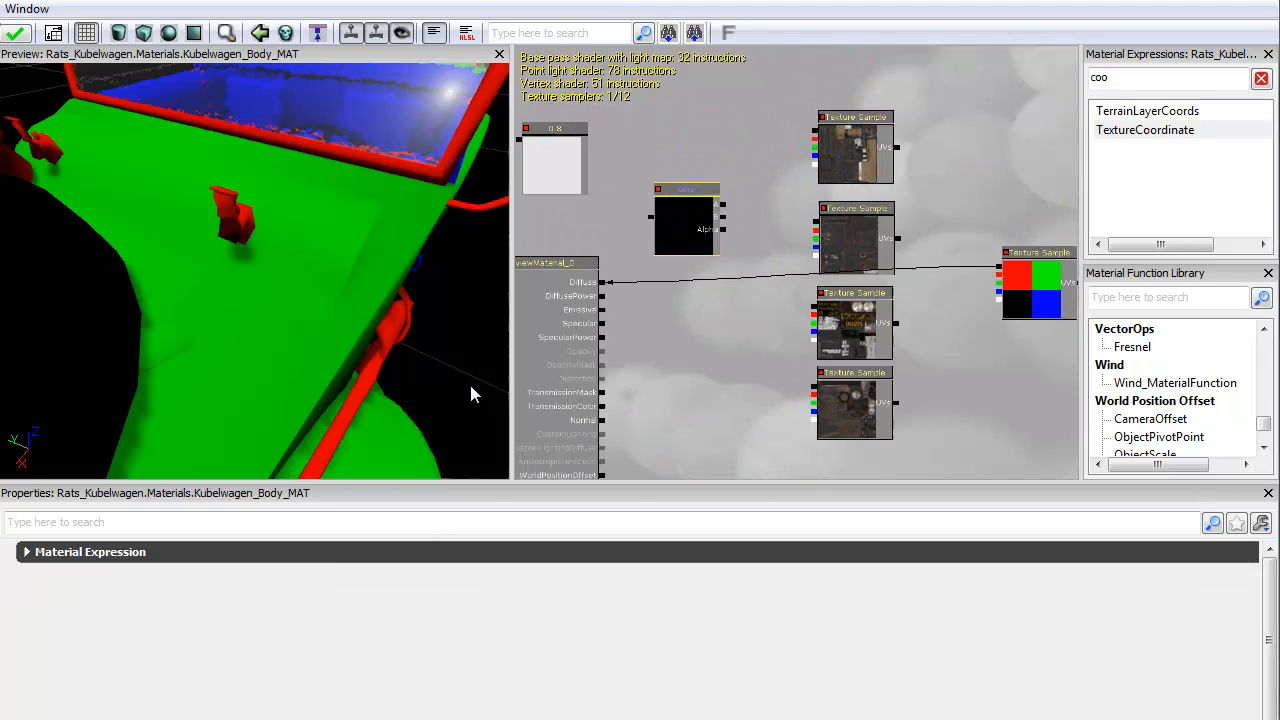
drag(471, 394, 471, 394)
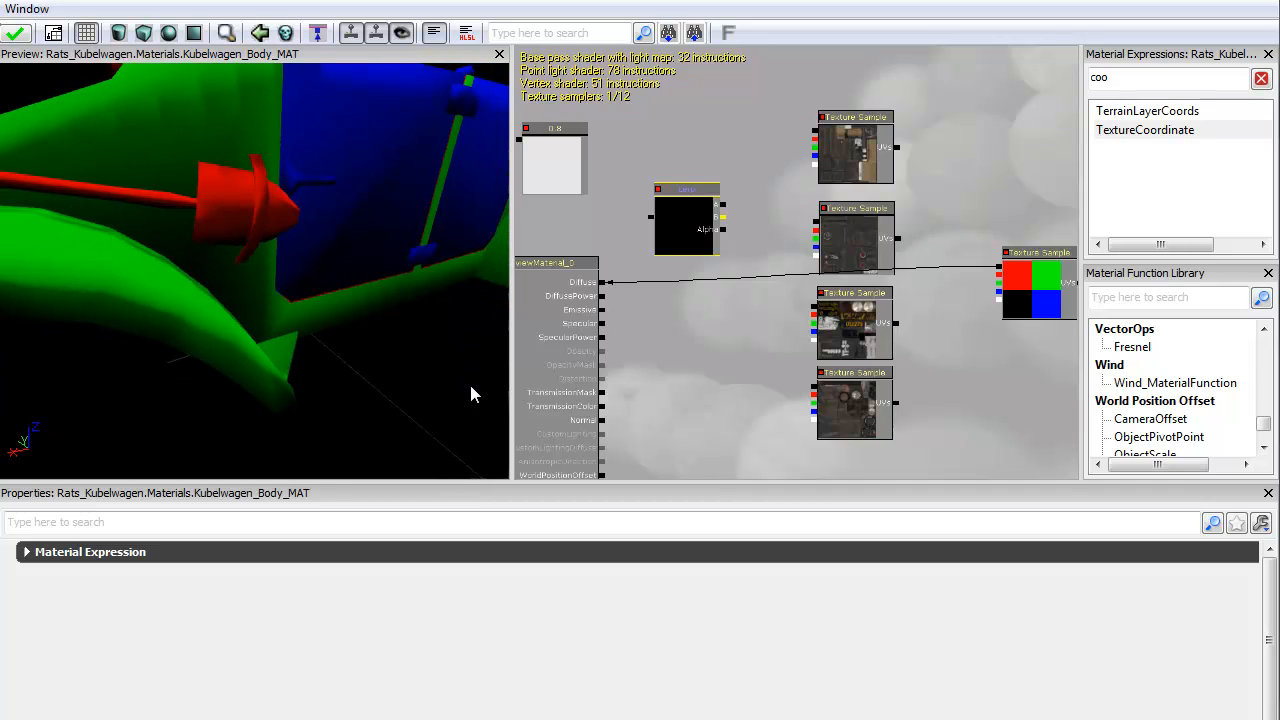
mouse_move(745, 260)
mouse_down()
mouse_move(736, 173)
mouse_move(729, 251)
mouse_move(651, 231)
mouse_move(700, 242)
mouse_up()
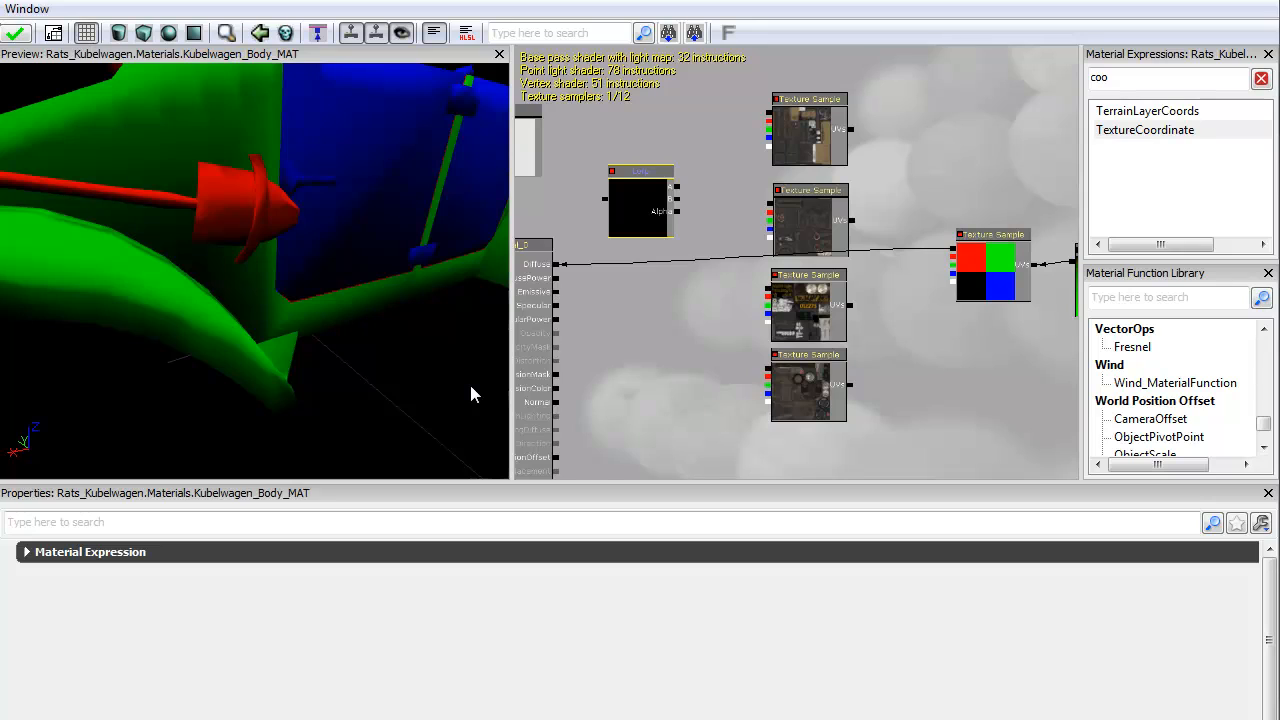
- Wire KubelWagon_DIFF_u1_v2 to the Lerp's A, KubelWagon_DIFF_u2_v2 to B, and the mask texture's green channel to Alpha
drag(638, 207, 673, 194)
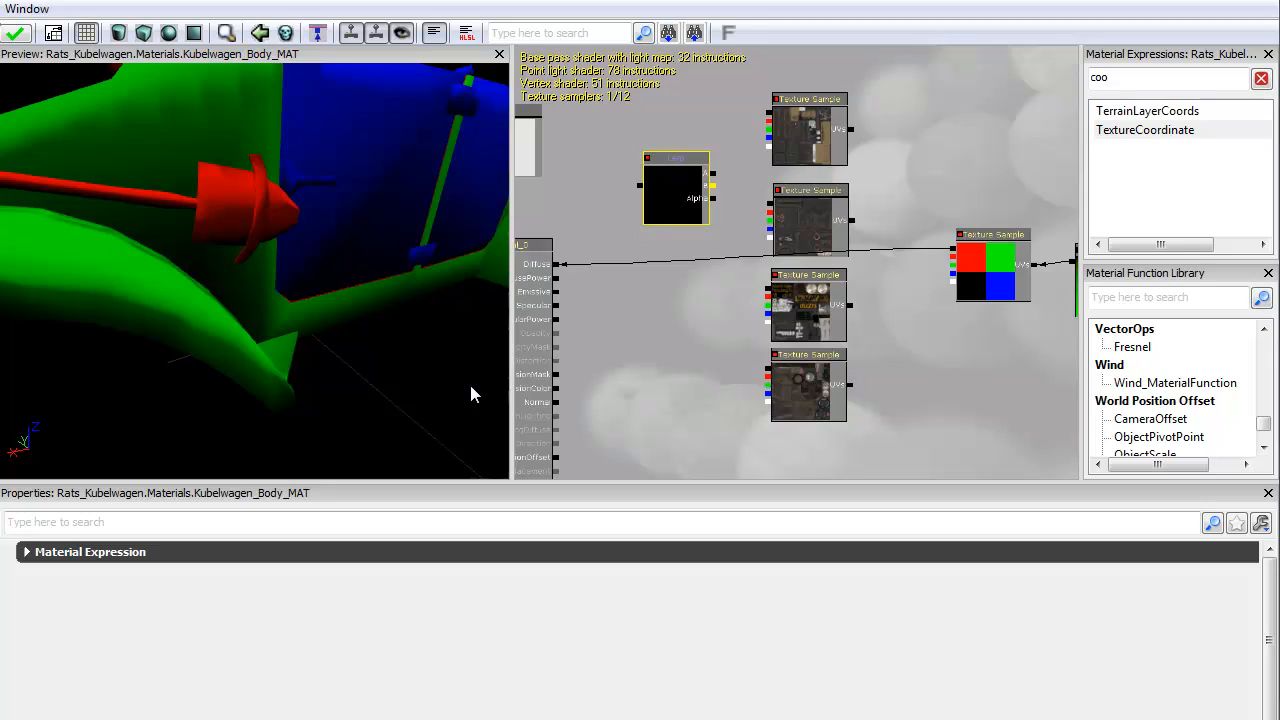
drag(712, 186, 770, 204)
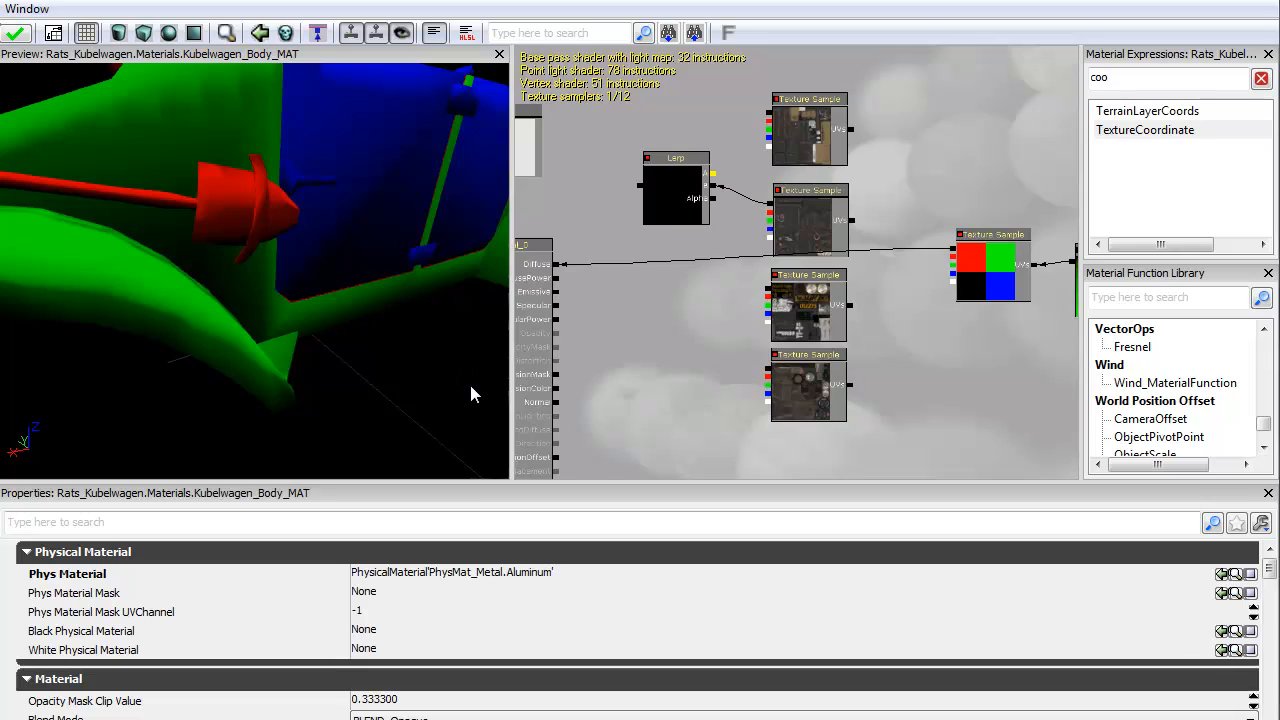
drag(757, 248, 768, 288)
drag(713, 198, 953, 265)
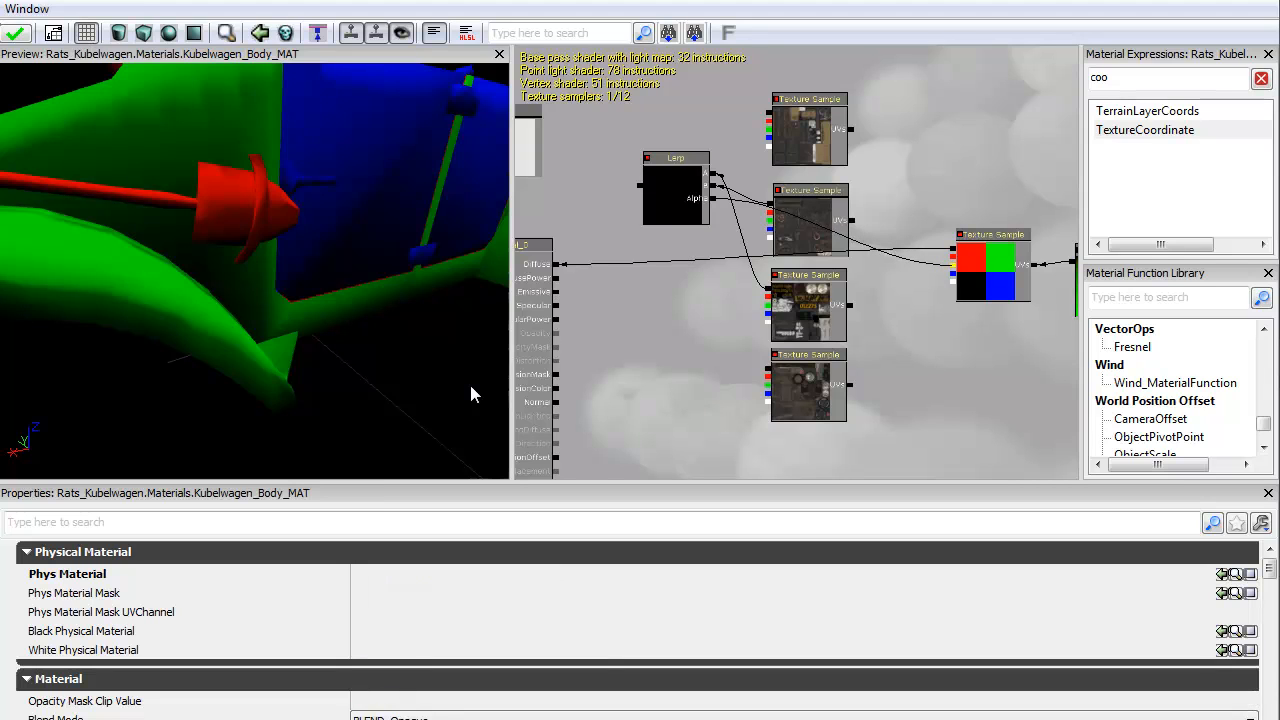
scroll(680, 243, up, 4)
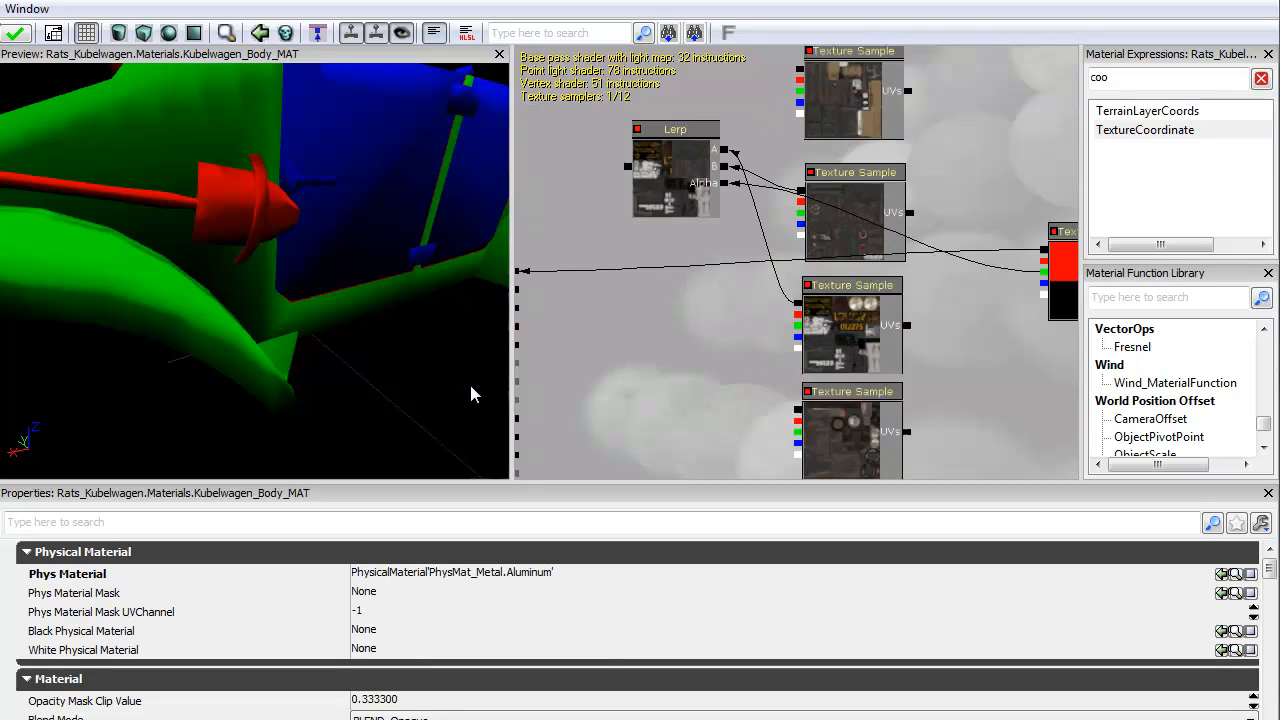
- Connect the Lerp output to the material's Diffuse in place of the mask texture and check the blend on the vehicle preview
drag(680, 243, 761, 332)
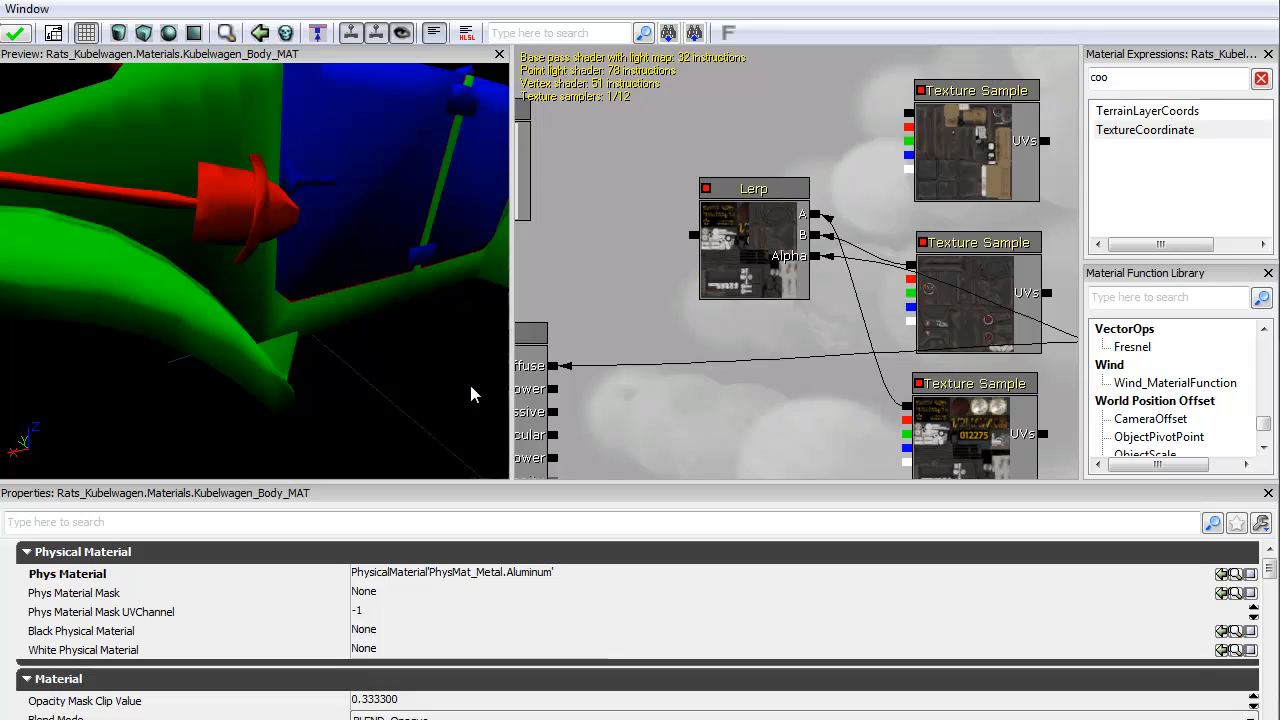
drag(471, 387, 566, 283)
drag(688, 230, 652, 265)
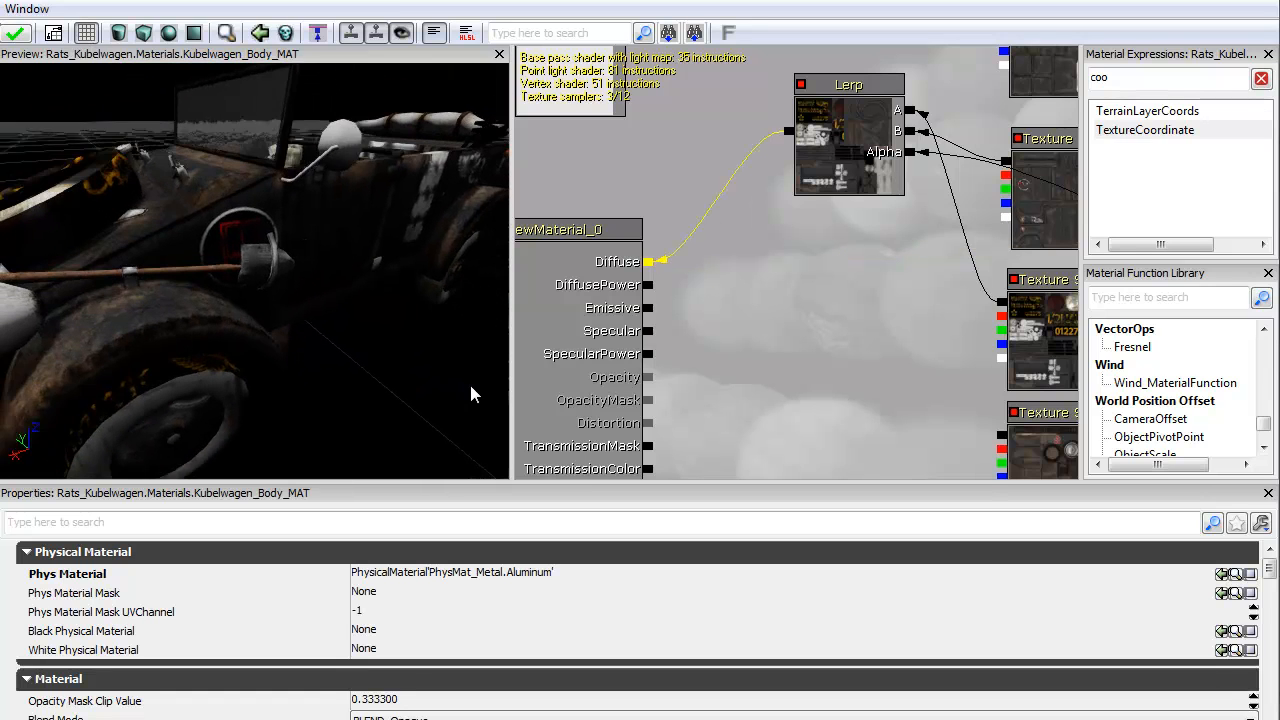
mouse_move(471, 393)
mouse_down()
mouse_move(470, 352)
mouse_move(471, 393)
mouse_up()
drag(800, 330, 721, 350)
drag(471, 393, 471, 393)
- Move the KubelWagon_DIFF_u2_v1, u2_v2 and u1_v2 texture samples upward, leaving a gap above the KubelWagon_DIFF sample
drag(825, 349, 670, 312)
scroll(670, 312, down, 2)
scroll(670, 312, down, 3)
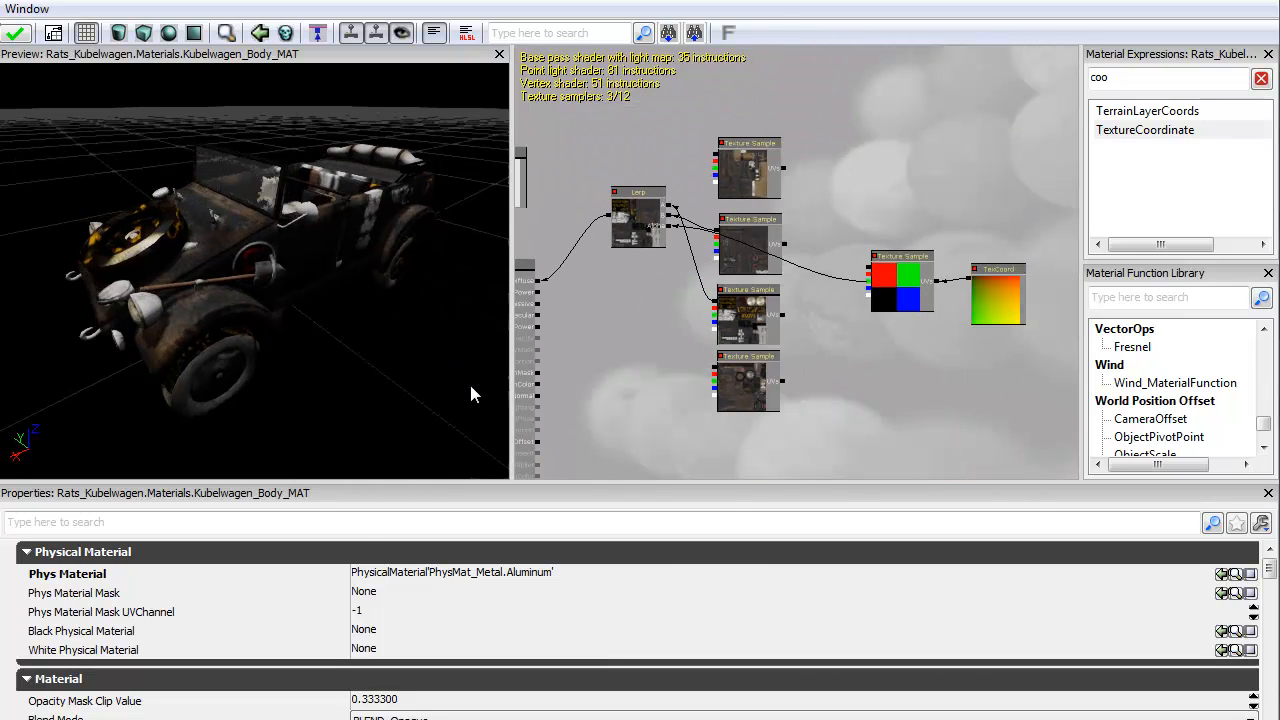
drag(745, 168, 745, 126)
drag(746, 244, 747, 193)
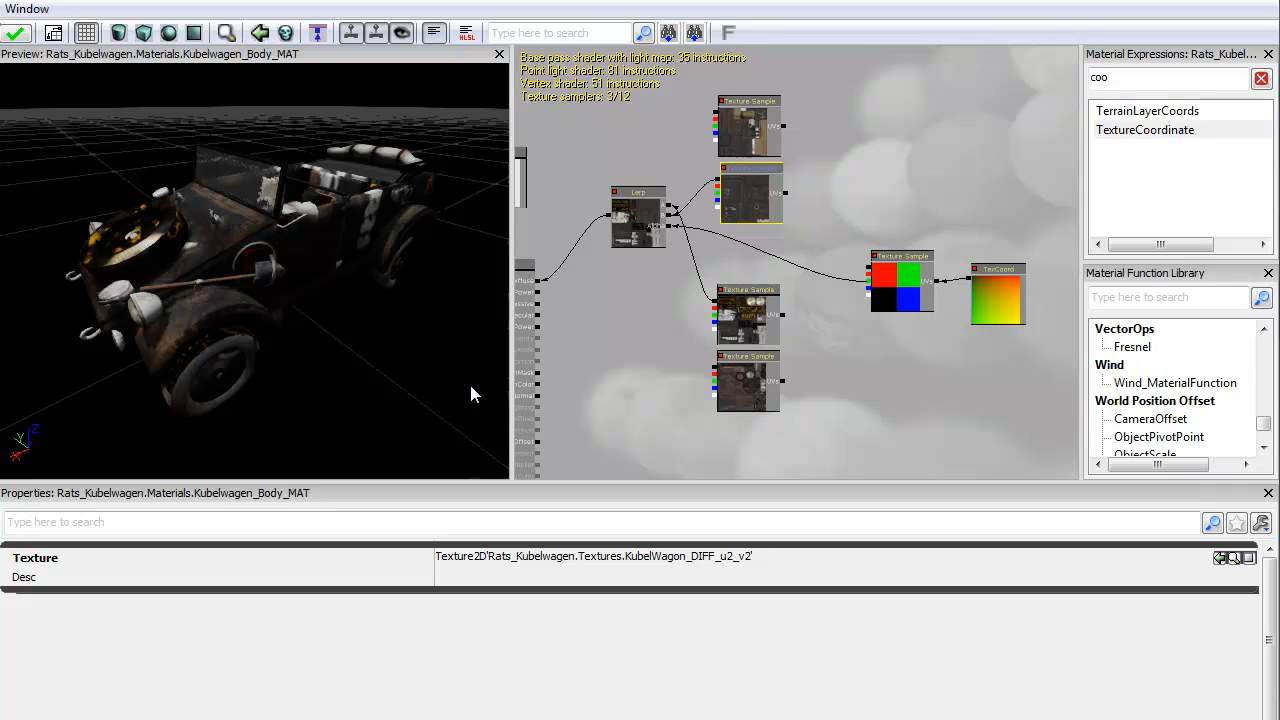
drag(747, 316, 751, 268)
drag(815, 335, 868, 321)
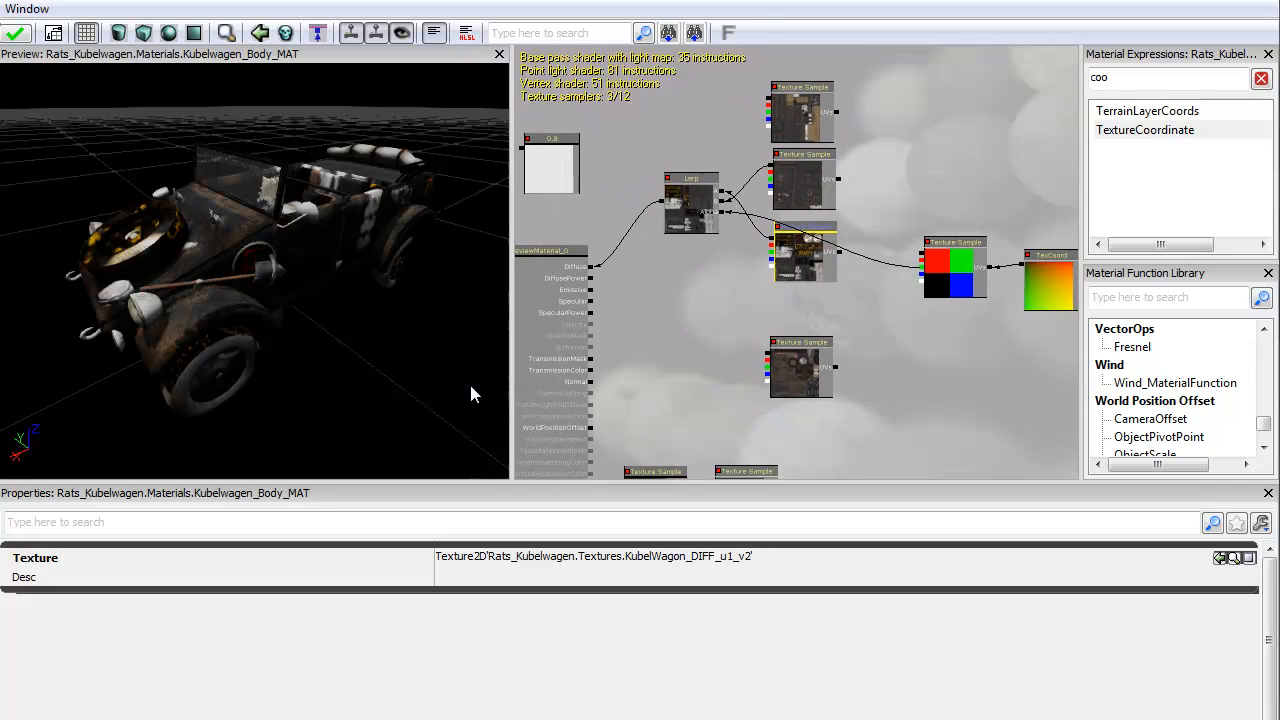
scroll(700, 285, up, 2)
- Move the KubelWagon_DIFF sample closer to the material node, connect it to Diffuse in place of the Lerp, and inspect the vehicle
click(800, 370)
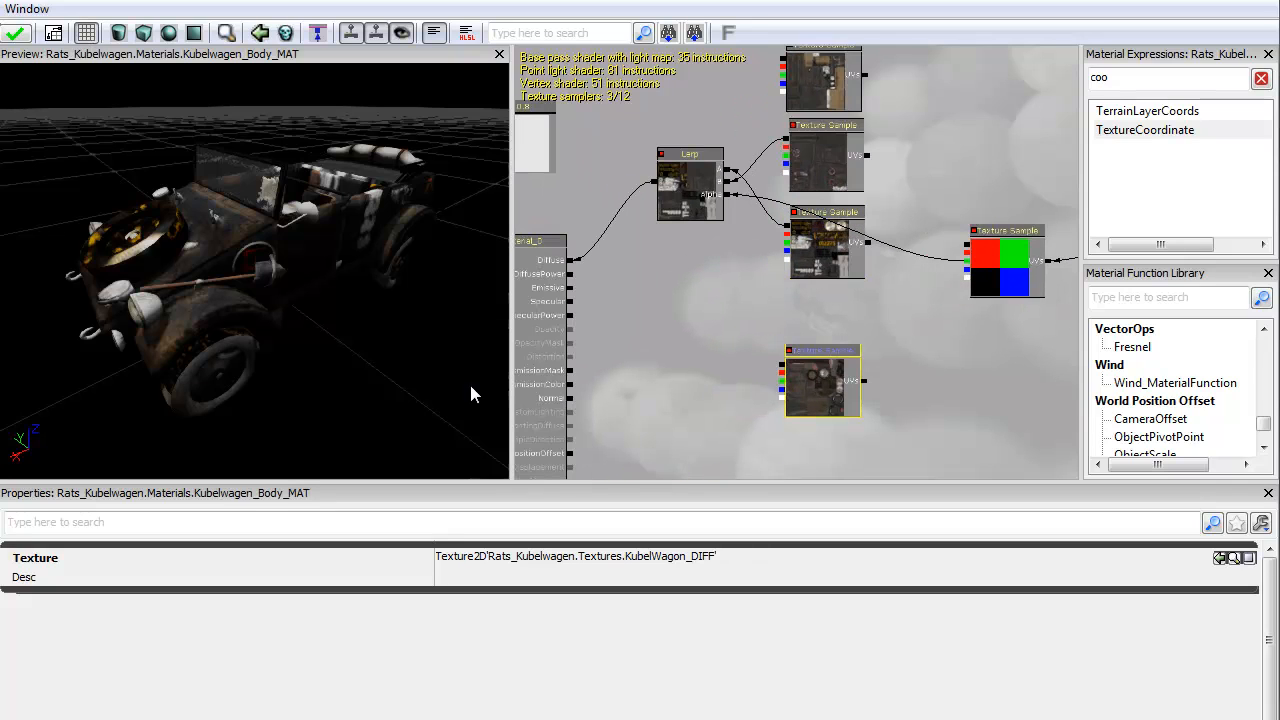
drag(822, 385, 734, 321)
drag(570, 260, 694, 301)
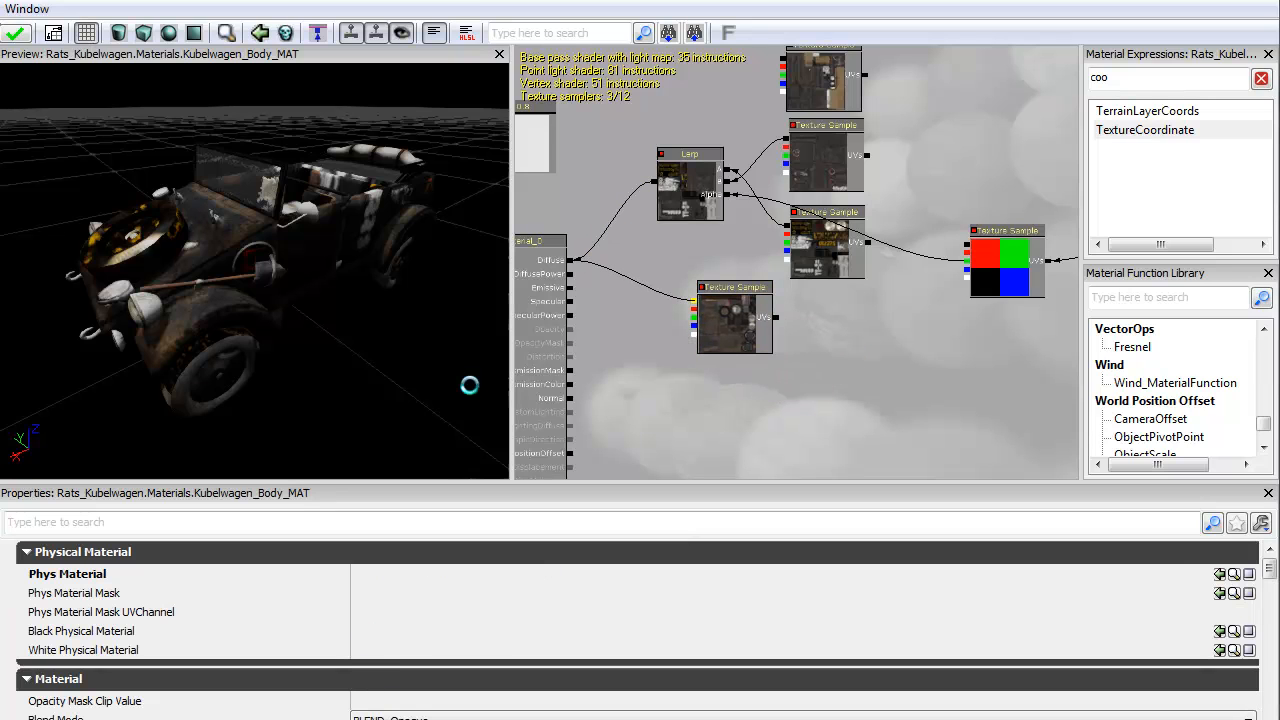
drag(470, 385, 471, 394)
scroll(471, 387, up, 5)
scroll(471, 387, down, 5)
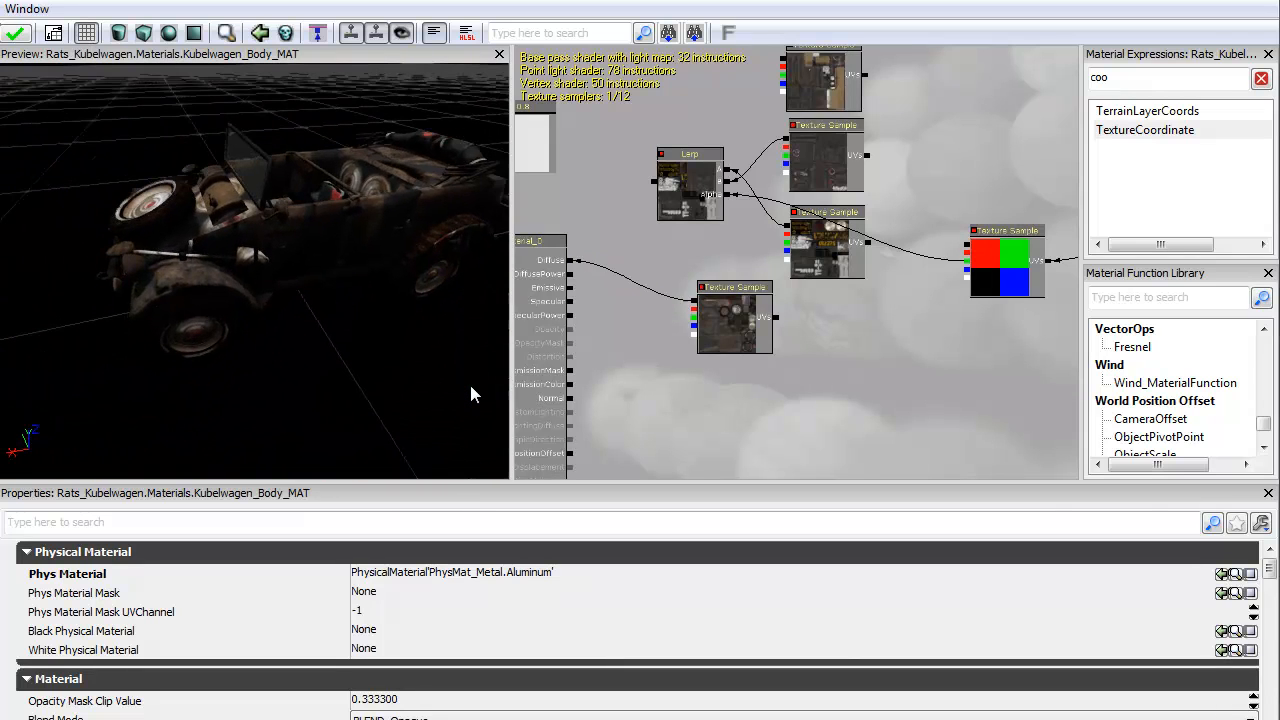
- Reconnect the mask texture's RGB output to Diffuse in place of KubelWagon_DIFF and view the mask colours on the vehicle
drag(571, 260, 966, 245)
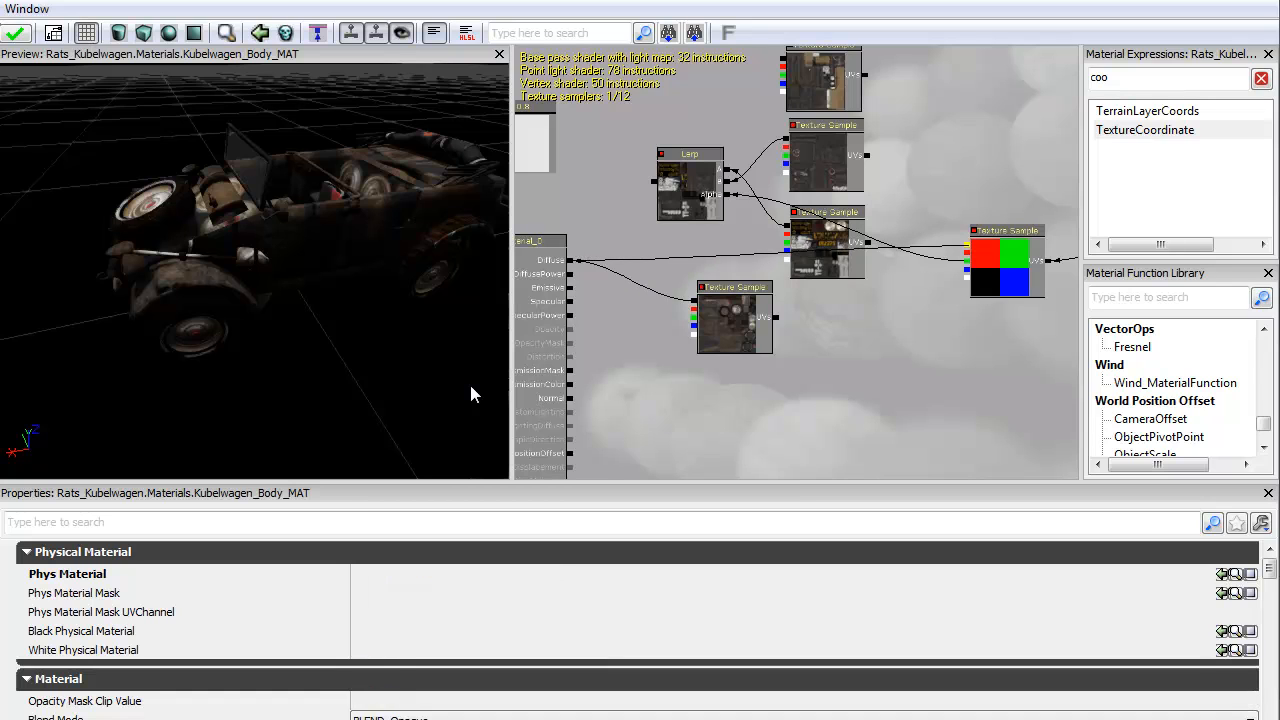
drag(471, 394, 471, 394)
drag(640, 390, 620, 428)
- Place the KubelWagon_DIFF sample above the two blended texture samples and set KubelWagon_DIFF_u2_v1 aside, farther from the material node
click(711, 360)
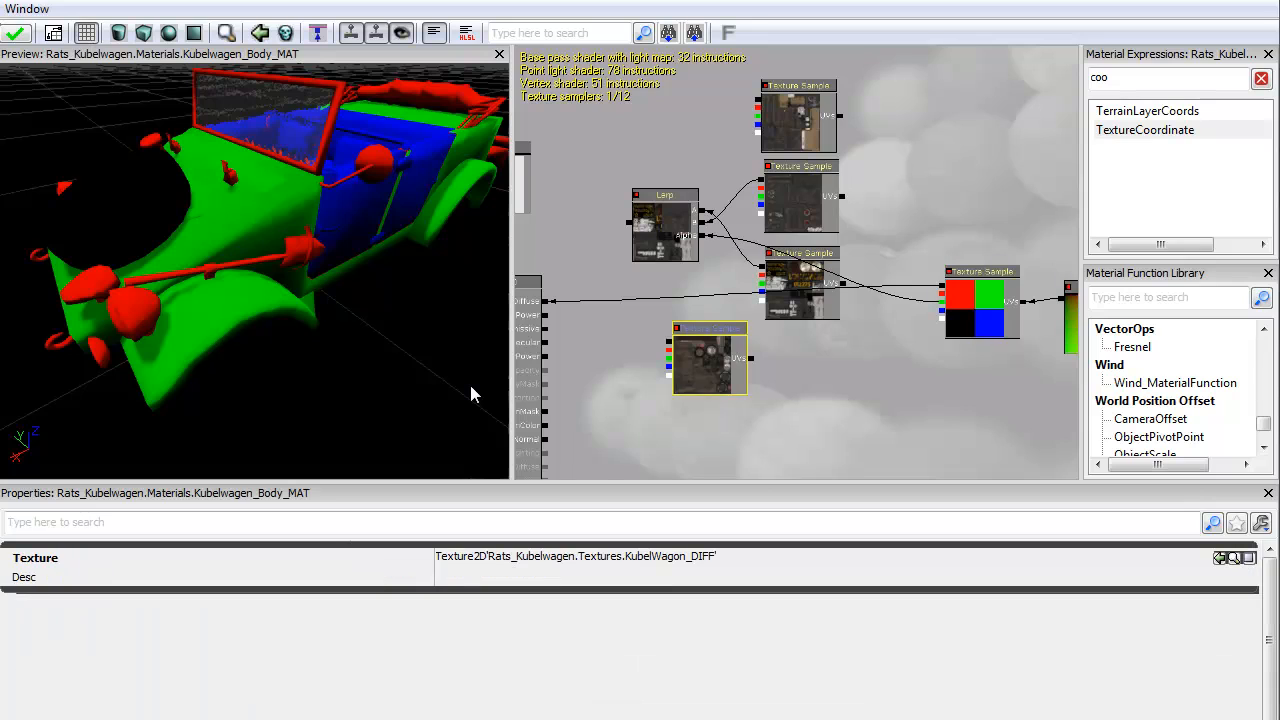
drag(829, 404, 843, 447)
scroll(843, 447, down, 3)
drag(762, 418, 780, 196)
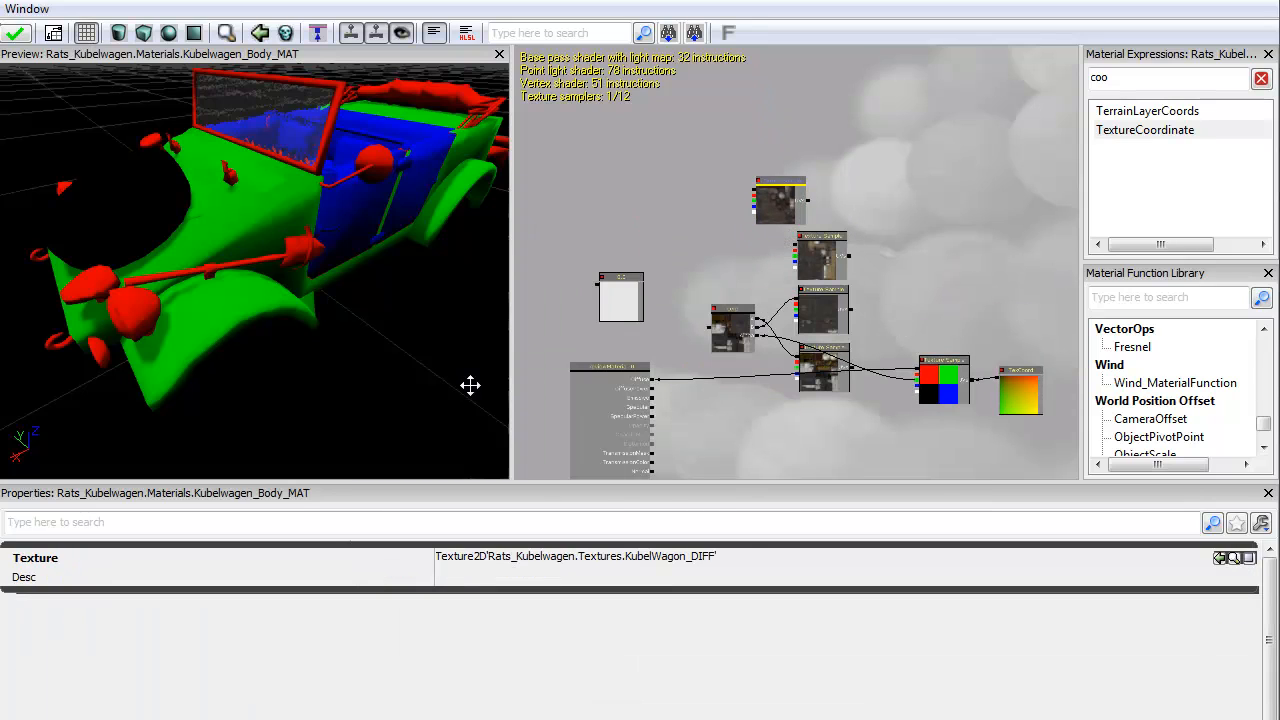
drag(822, 255, 955, 190)
click(780, 196)
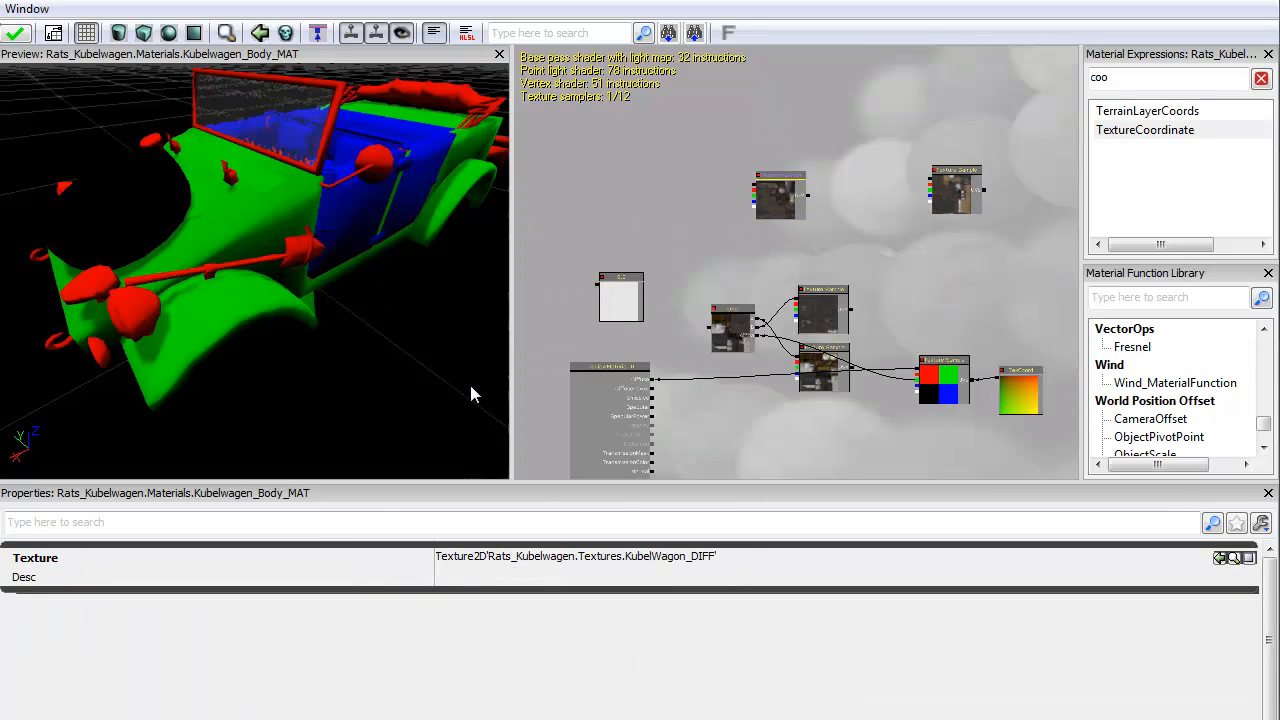
mouse_move(780, 196)
mouse_down()
mouse_move(814, 237)
mouse_move(869, 192)
mouse_up()
scroll(750, 288, up, 2)
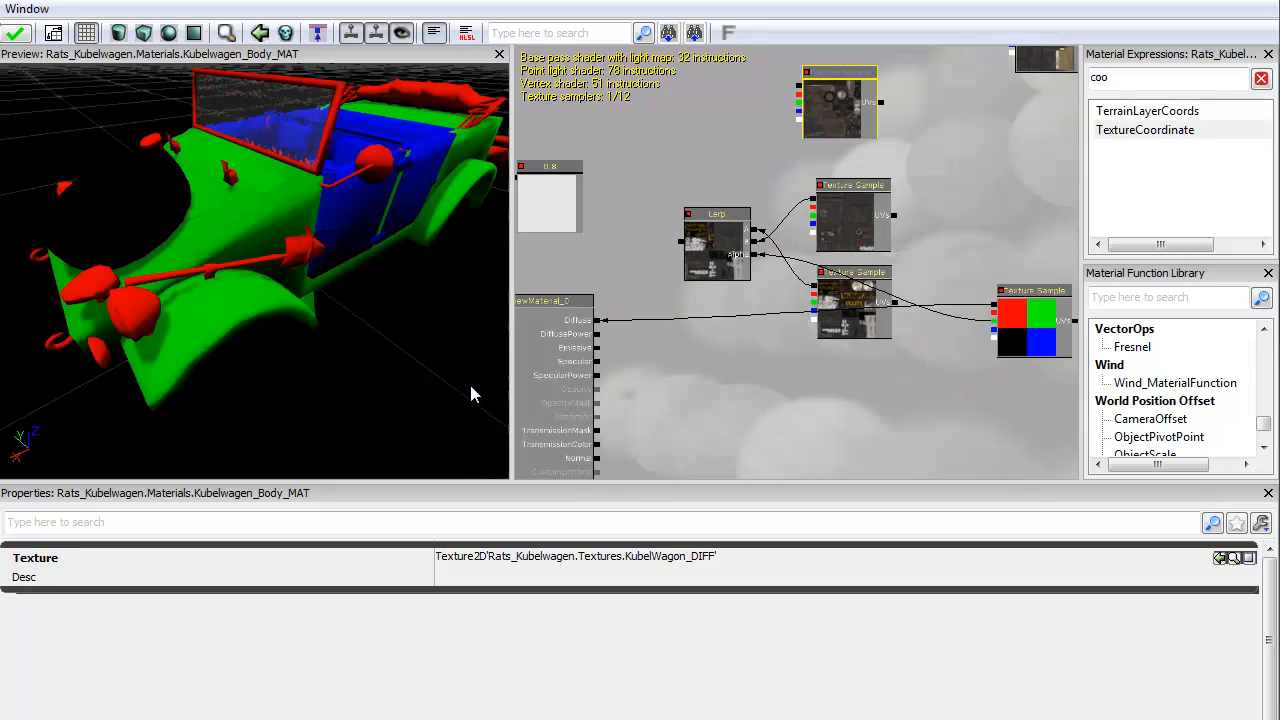
drag(750, 320, 751, 356)
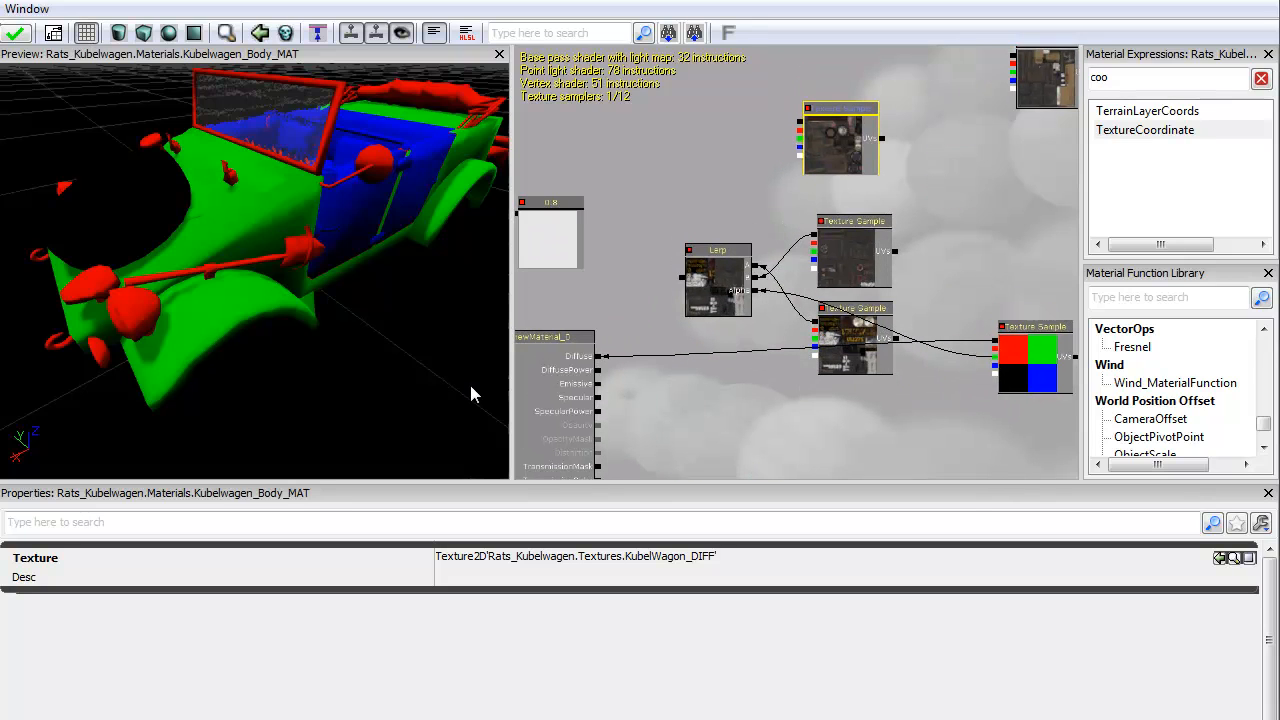
- Add a second Lerp with the first Lerp as A, KubelWagon_DIFF as B and the mask texture driving Alpha, and connect it to Diffuse
click(751, 356)
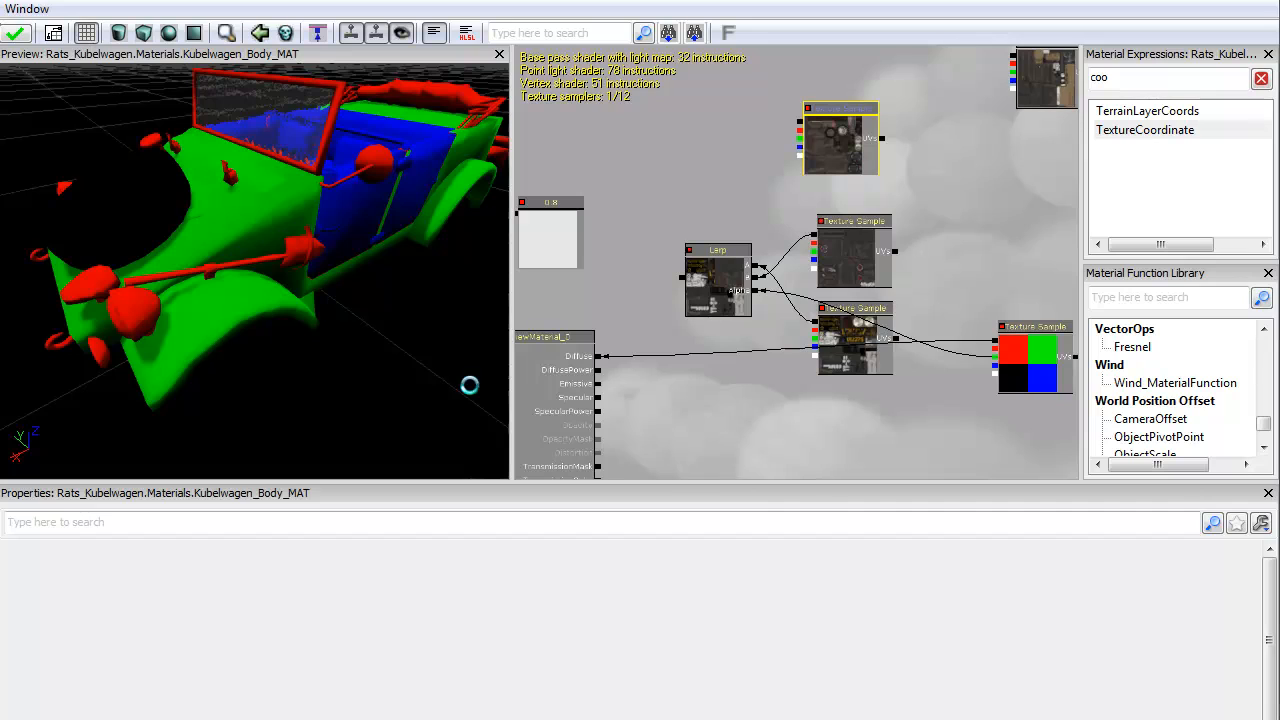
drag(683, 168, 800, 121)
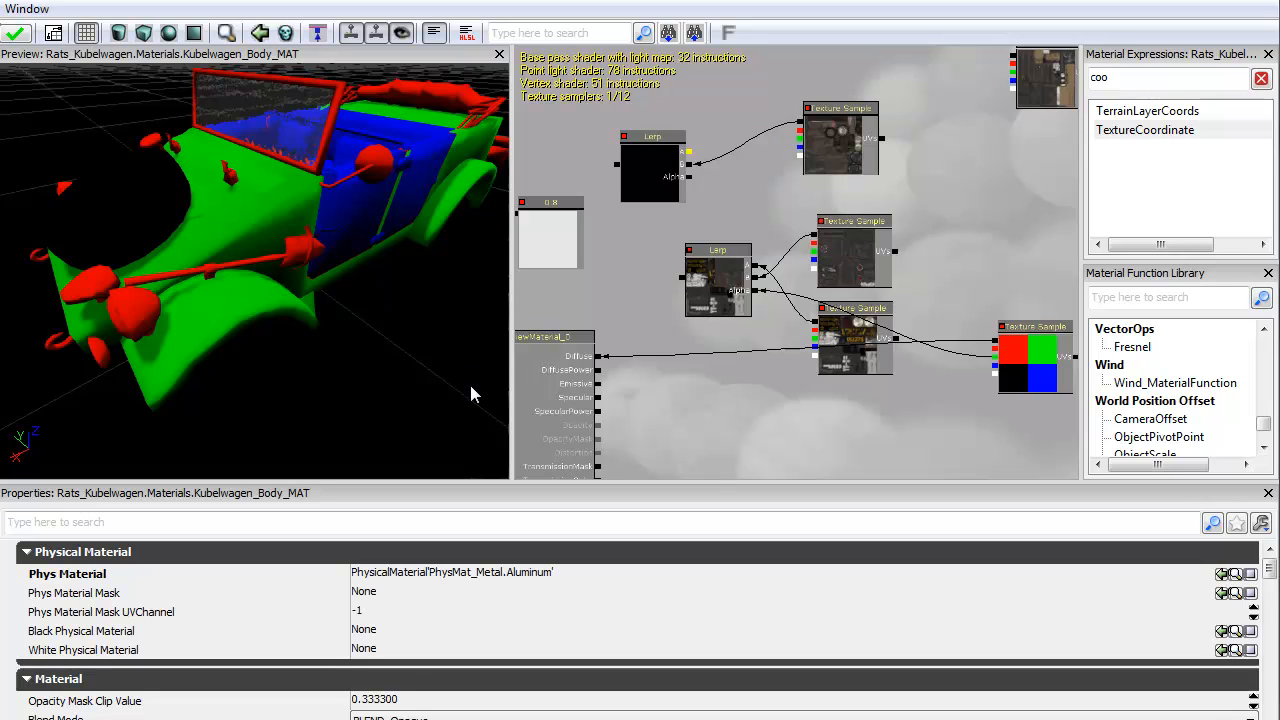
drag(754, 203, 682, 277)
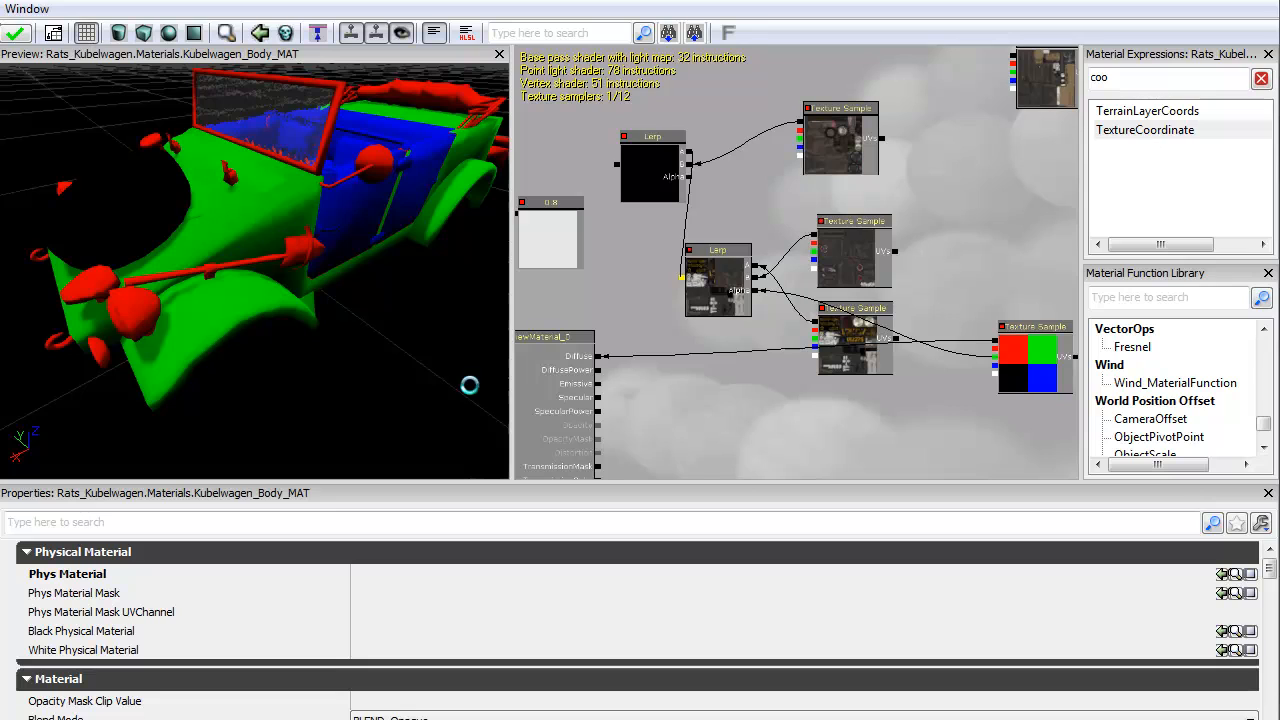
drag(730, 191, 998, 367)
click(1000, 367)
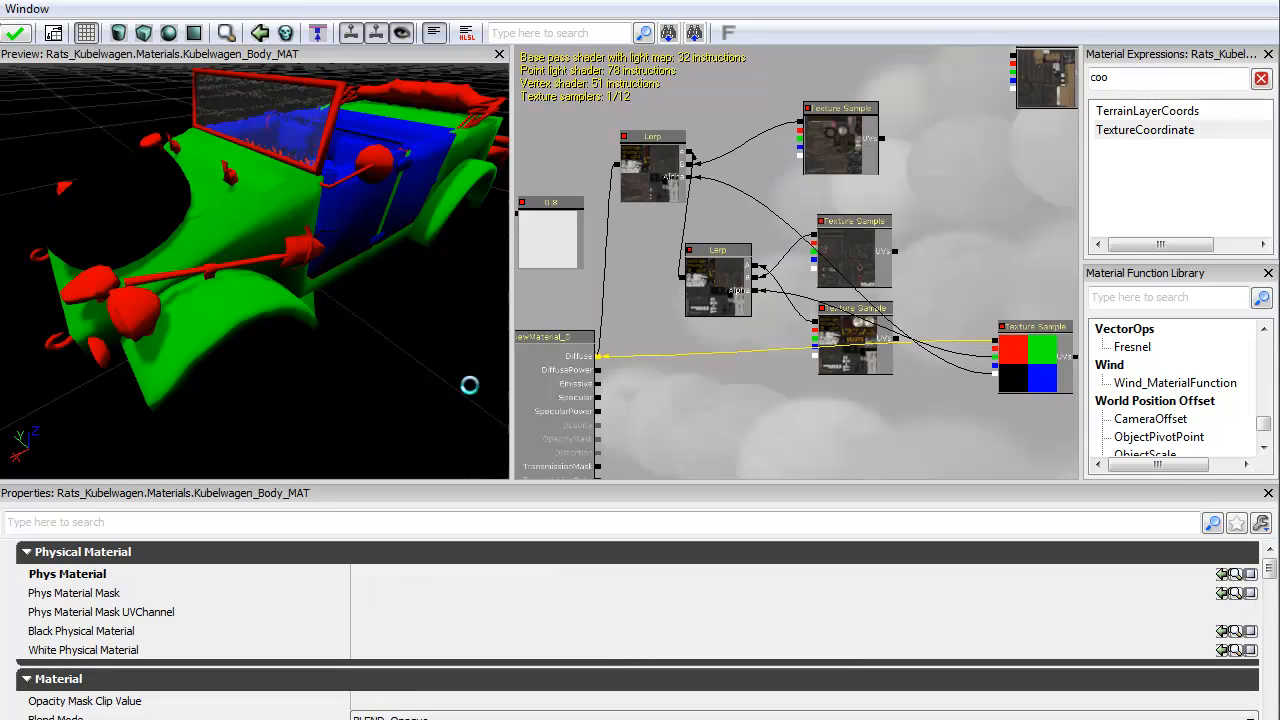
drag(471, 394, 471, 394)
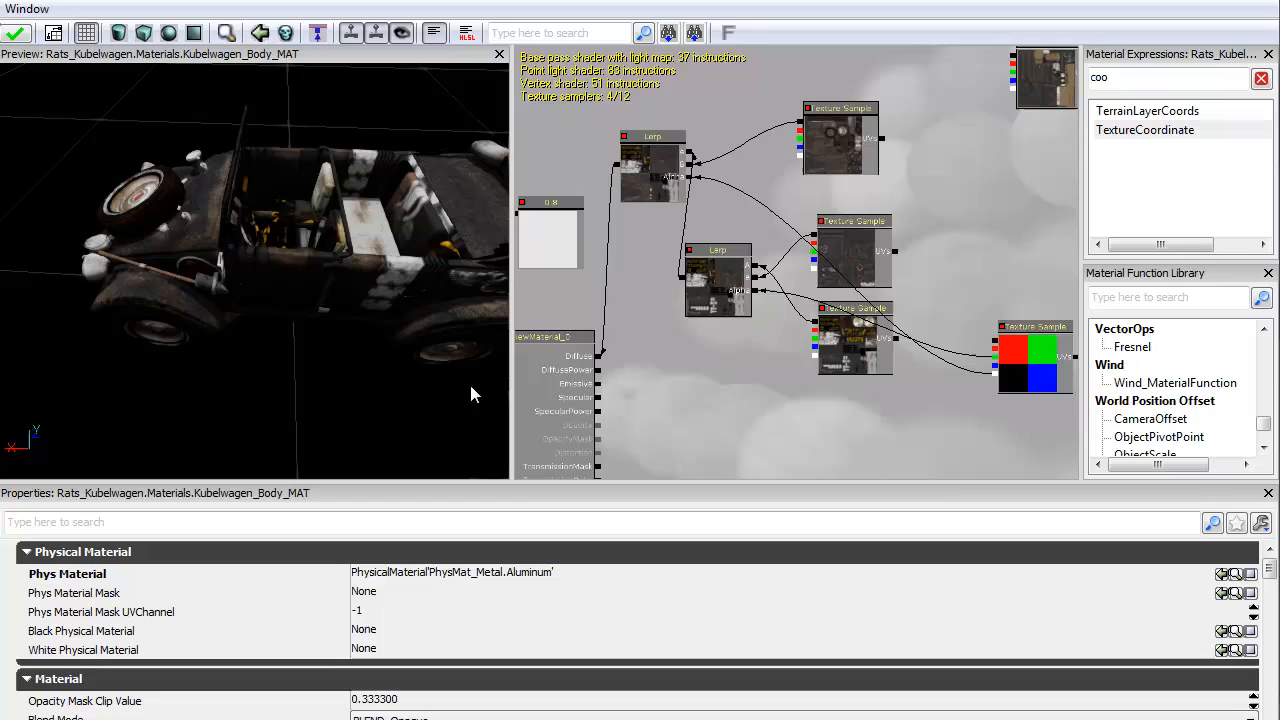
- Rearrange the second Lerp, the KubelWagon_DIFF sample and their connected nodes to make room for another Lerp
drag(791, 395, 742, 417)
scroll(742, 417, down, 4)
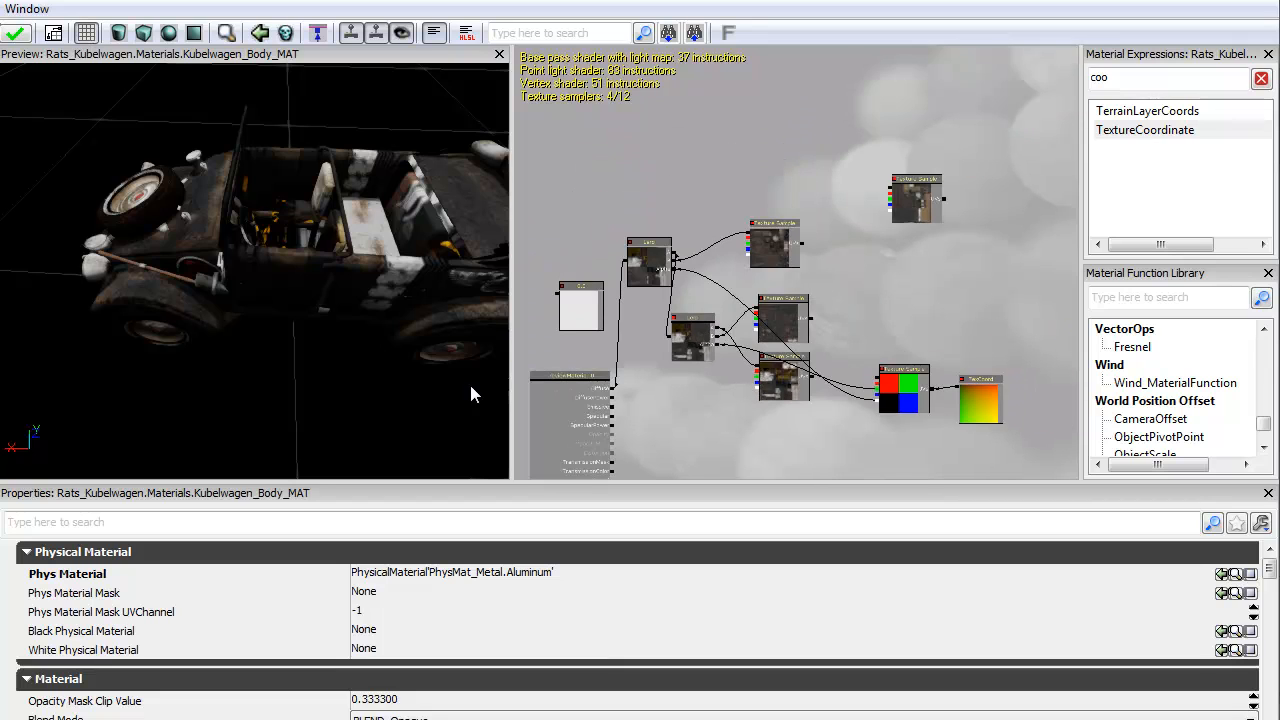
drag(649, 262, 637, 284)
drag(775, 245, 779, 261)
drag(630, 225, 1059, 427)
scroll(723, 402, up, 2)
- Add a third Lerp before the second one and align the KubelWagon_DIFF_u2_v1 sample above the texture column
click(723, 402)
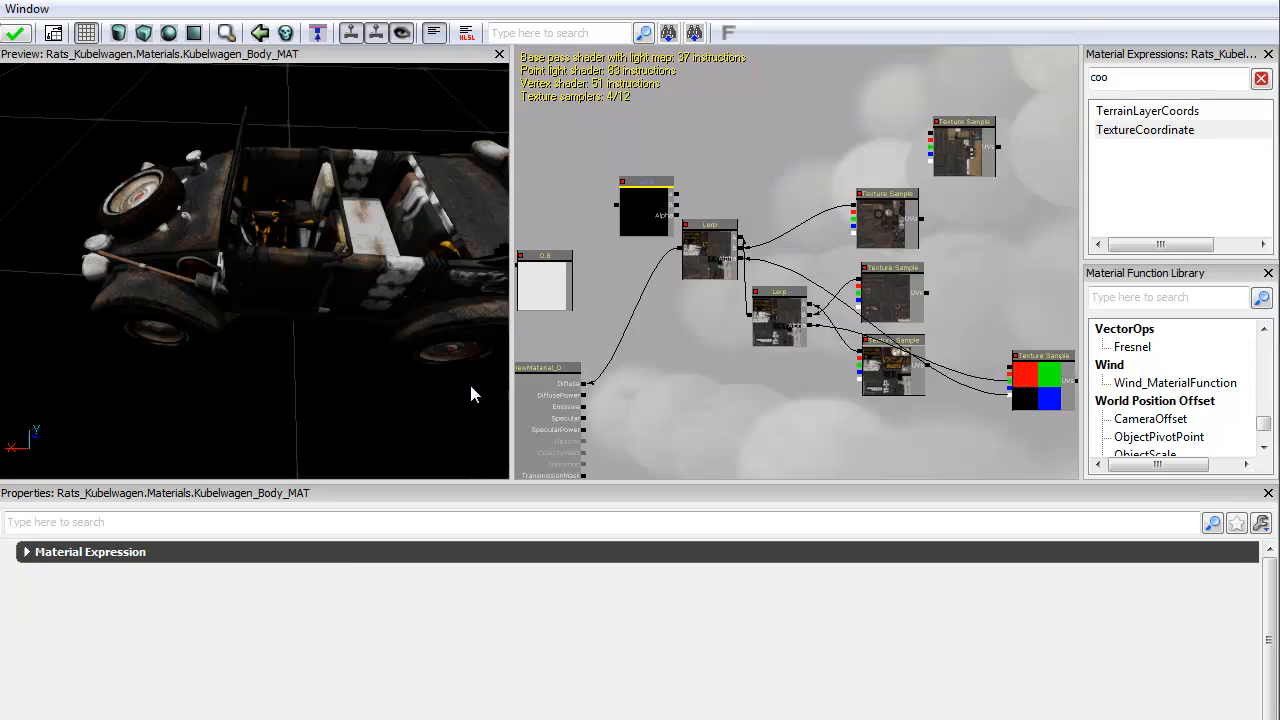
drag(471, 386, 470, 385)
drag(962, 150, 885, 144)
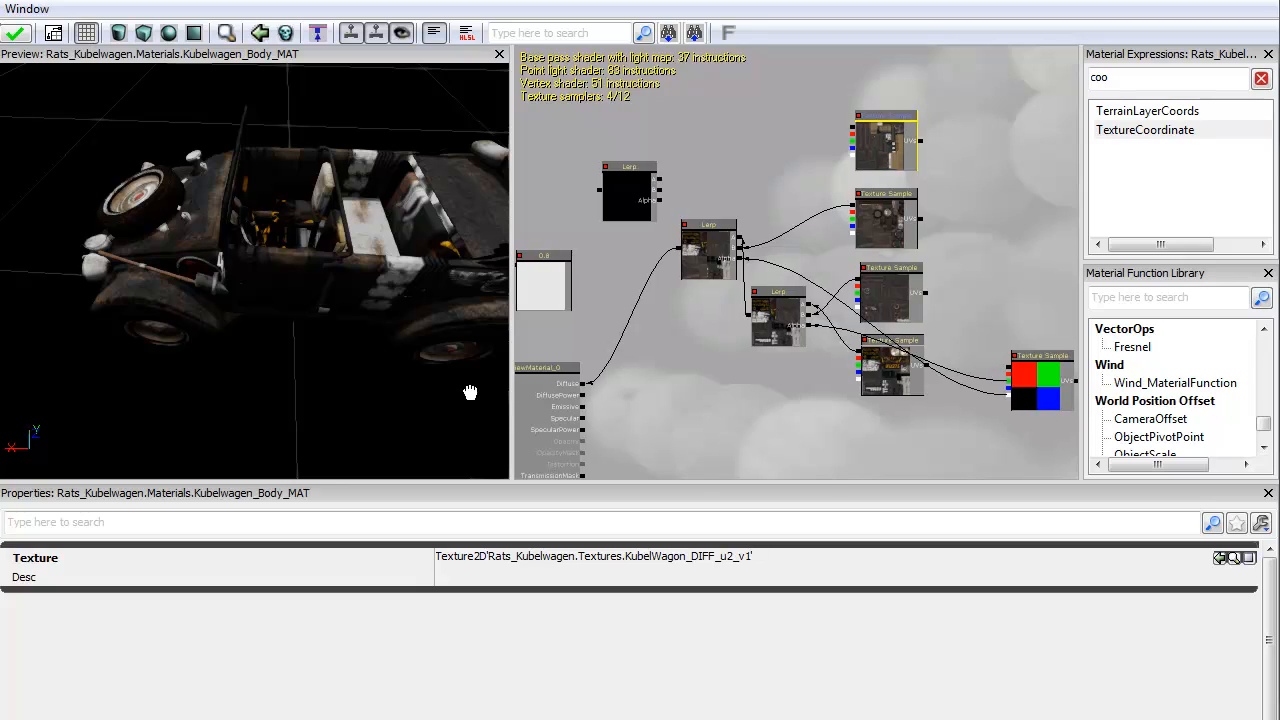
- Wire the third Lerp with the second Lerp as A, KubelWagon_DIFF_u2_v1 as B and the mask as Alpha, and connect it to Diffuse
click(629, 190)
drag(660, 190, 853, 128)
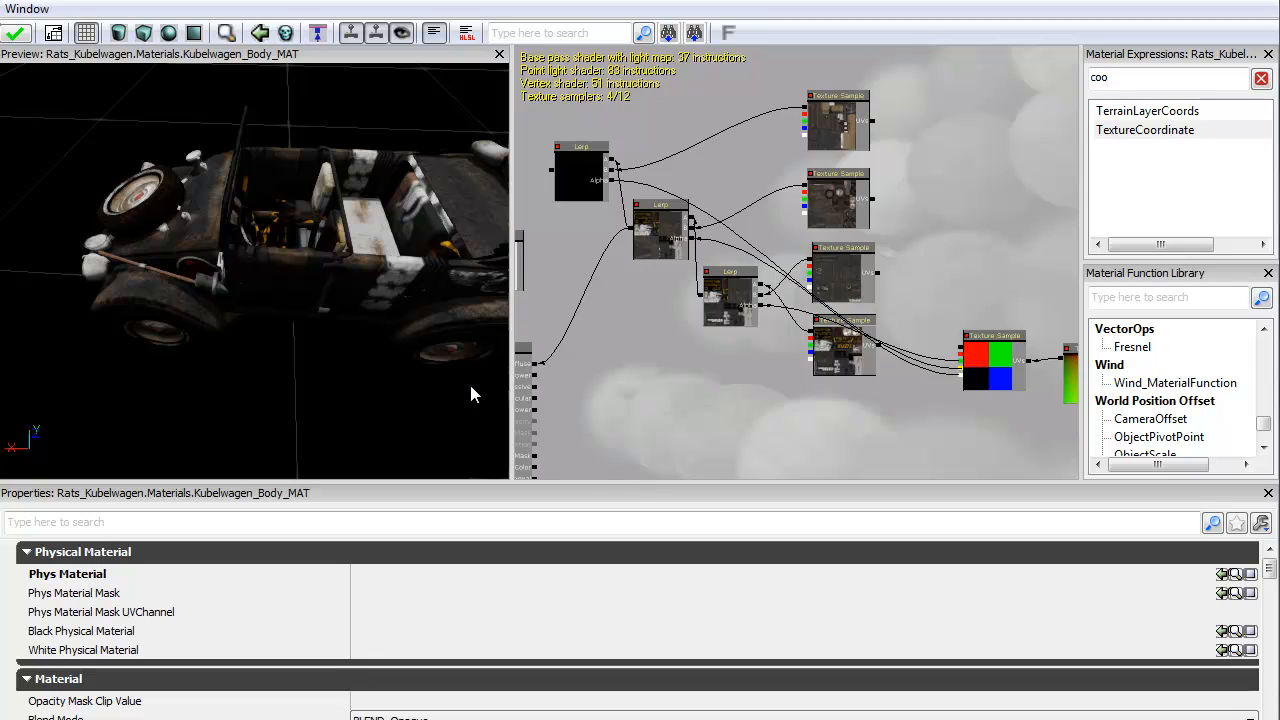
drag(720, 400, 839, 388)
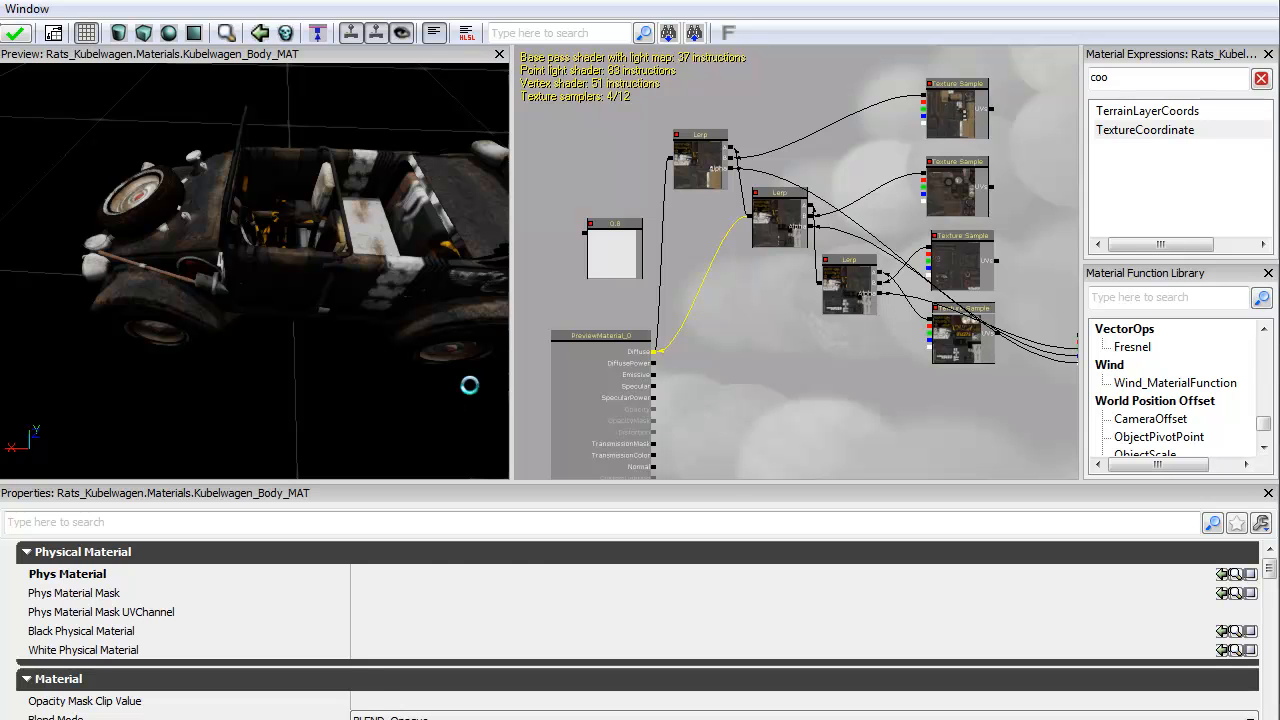
drag(471, 387, 471, 393)
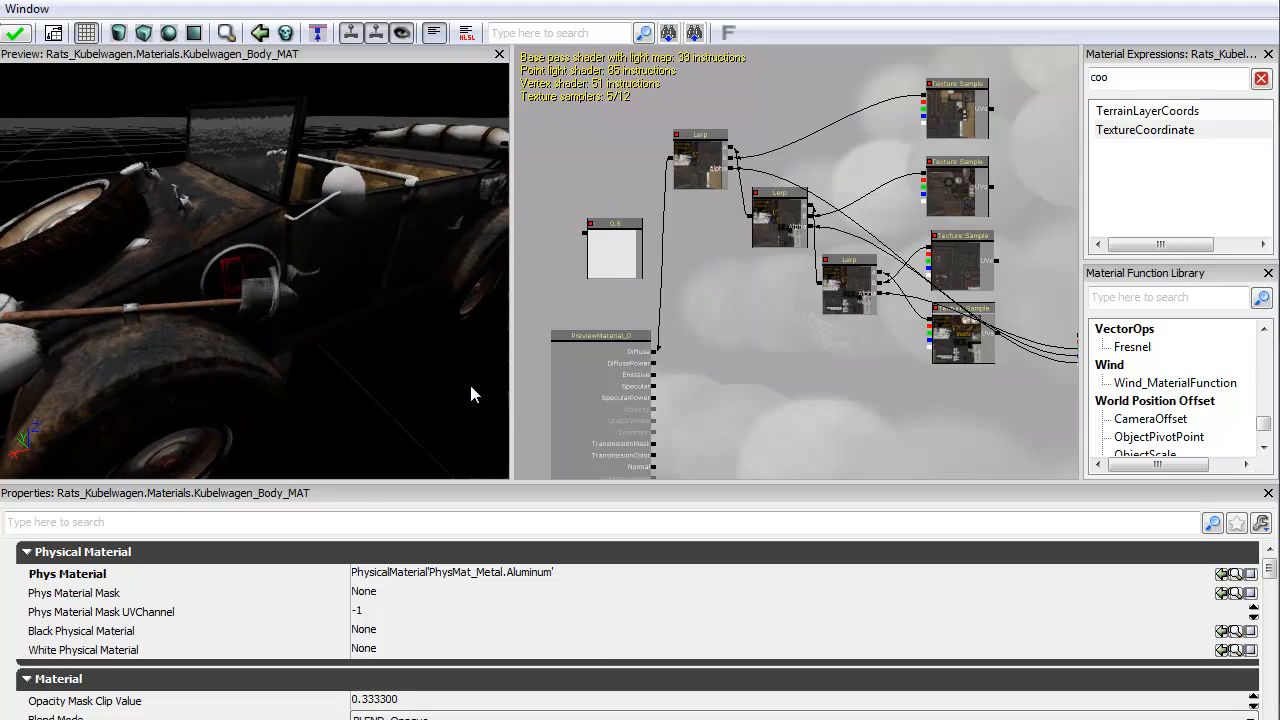
drag(629, 403, 470, 393)
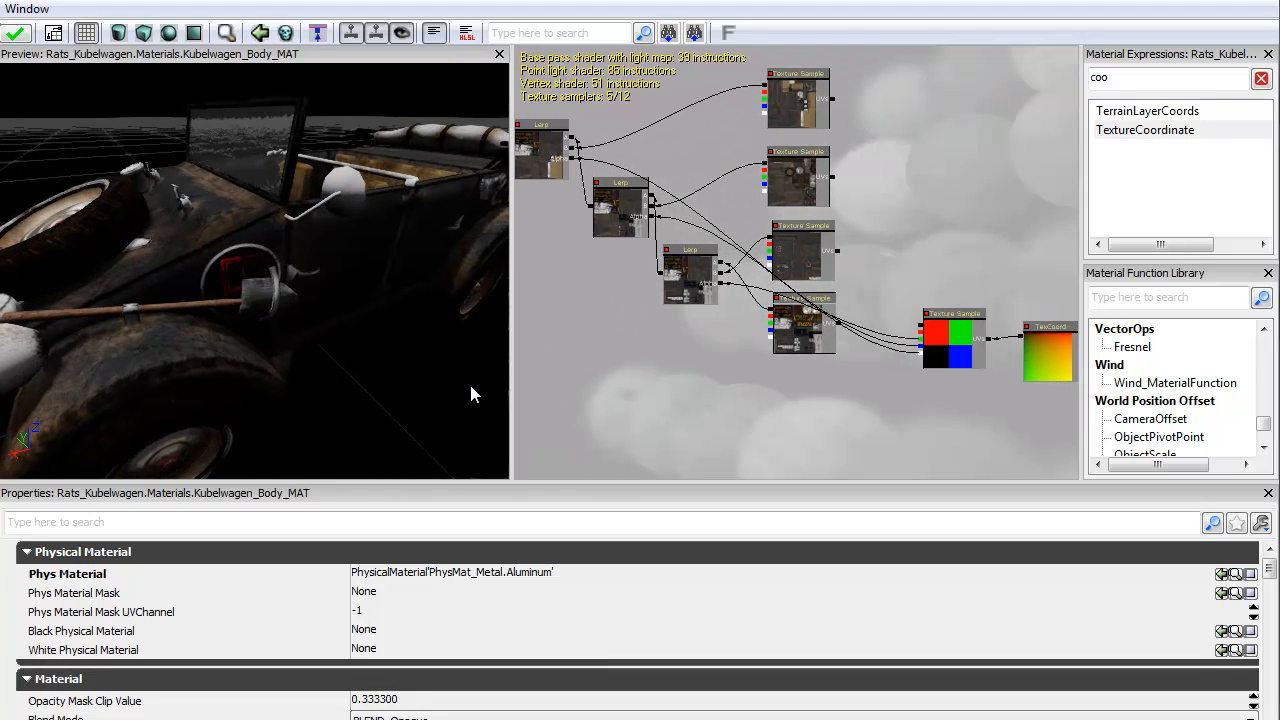
- Inspect the blended body material on the preview model and check each sample's assigned texture and the TexCoord settings
mouse_move(1050, 420)
mouse_down()
mouse_move(930, 330)
mouse_move(926, 150)
mouse_move(980, 208)
mouse_up()
mouse_move(470, 393)
mouse_down()
mouse_move(610, 395)
mouse_move(430, 395)
mouse_move(430, 430)
mouse_up()
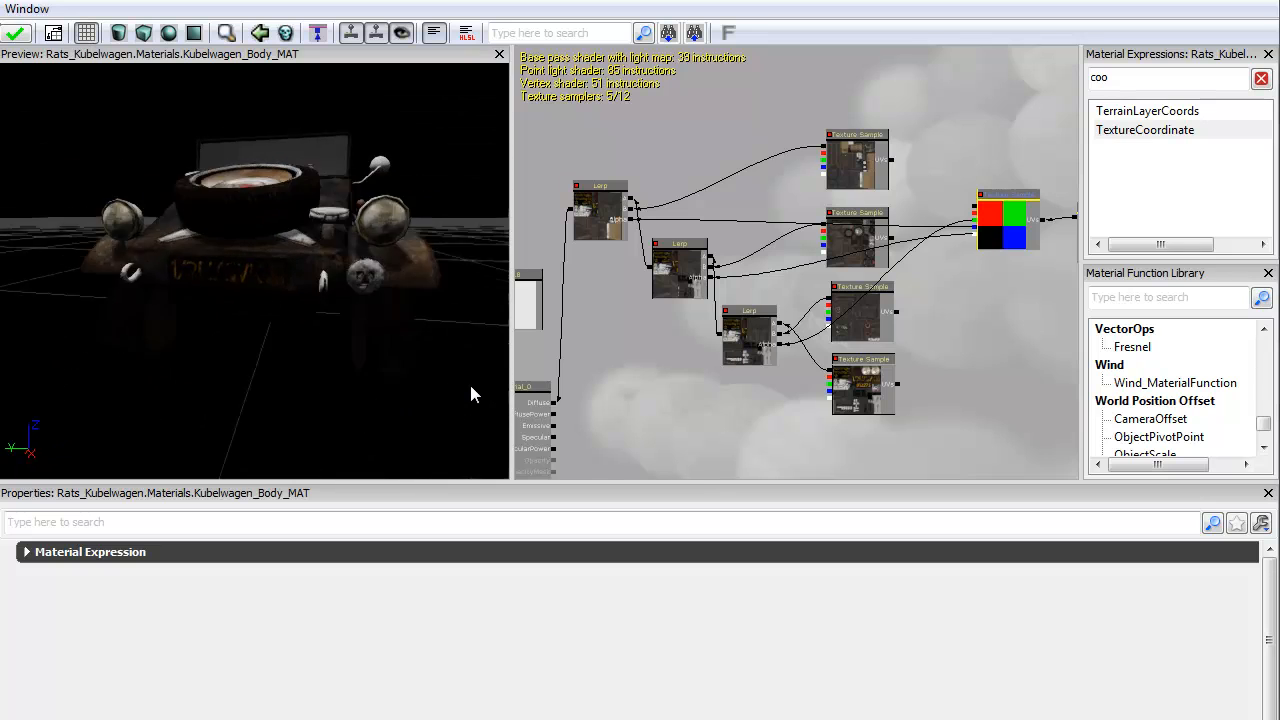
click(856, 162)
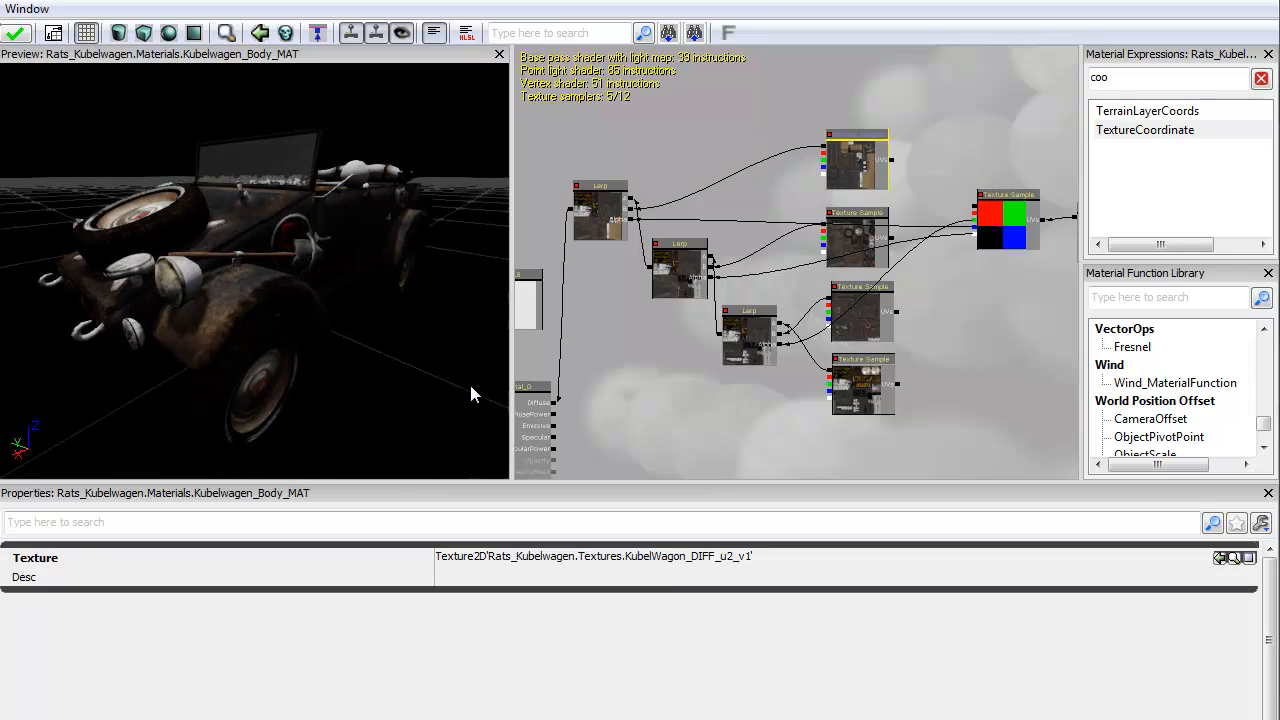
click(856, 240)
click(860, 314)
click(861, 386)
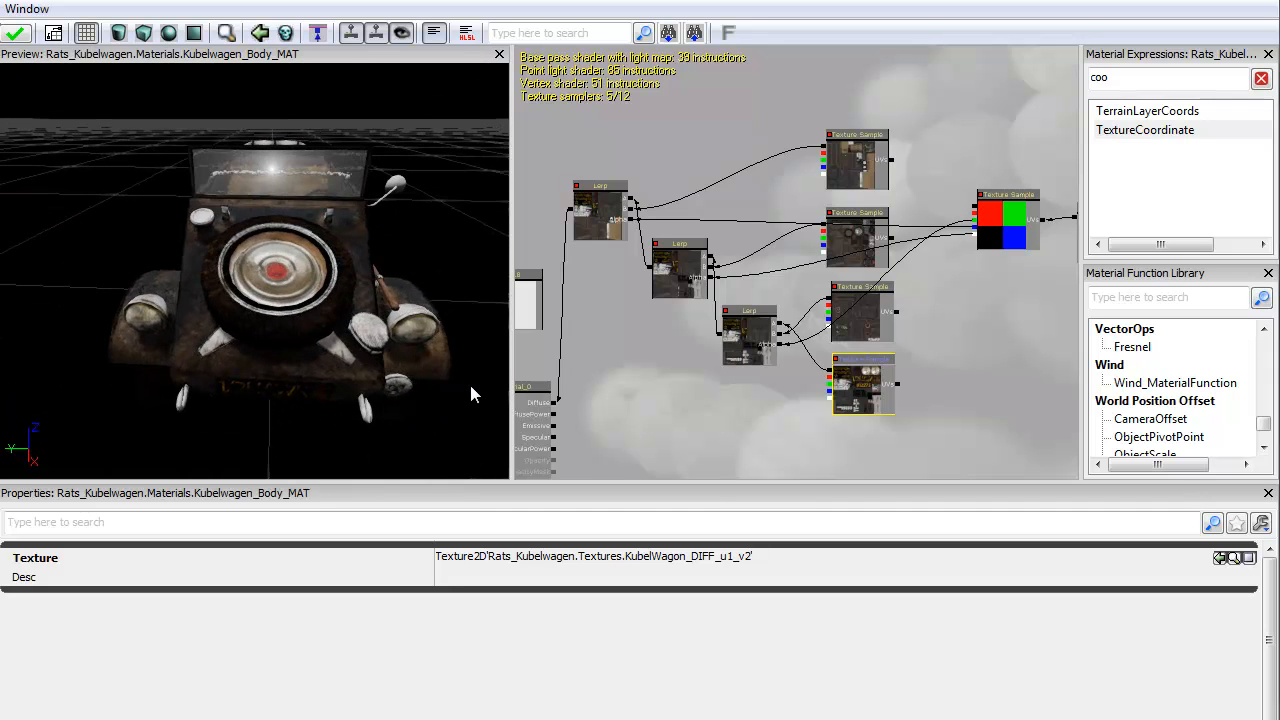
mouse_move(950, 340)
mouse_down()
mouse_move(848, 338)
mouse_move(868, 344)
mouse_up()
click(1021, 242)
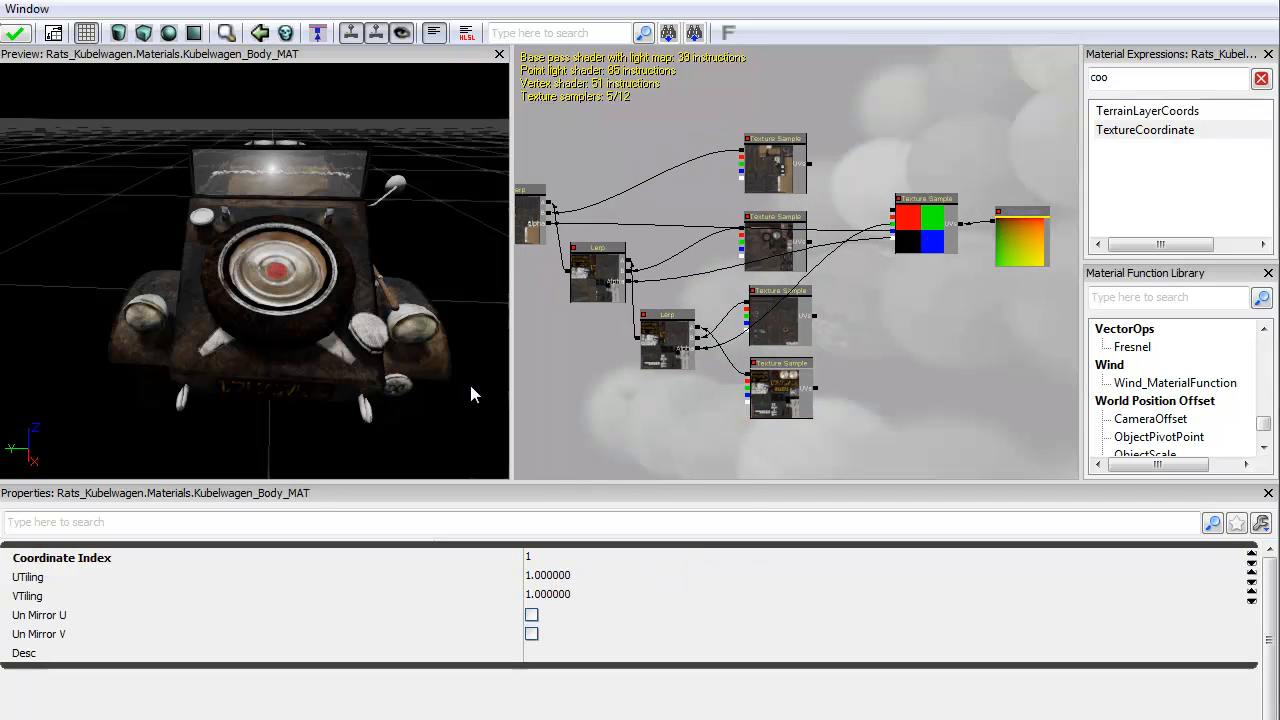
drag(1021, 242, 1026, 220)
mouse_move(471, 394)
mouse_down()
mouse_move(400, 420)
mouse_move(320, 390)
mouse_move(530, 394)
mouse_move(570, 376)
mouse_move(560, 404)
mouse_move(455, 404)
mouse_move(475, 390)
mouse_move(475, 360)
mouse_move(471, 394)
mouse_up()
drag(690, 430, 729, 414)
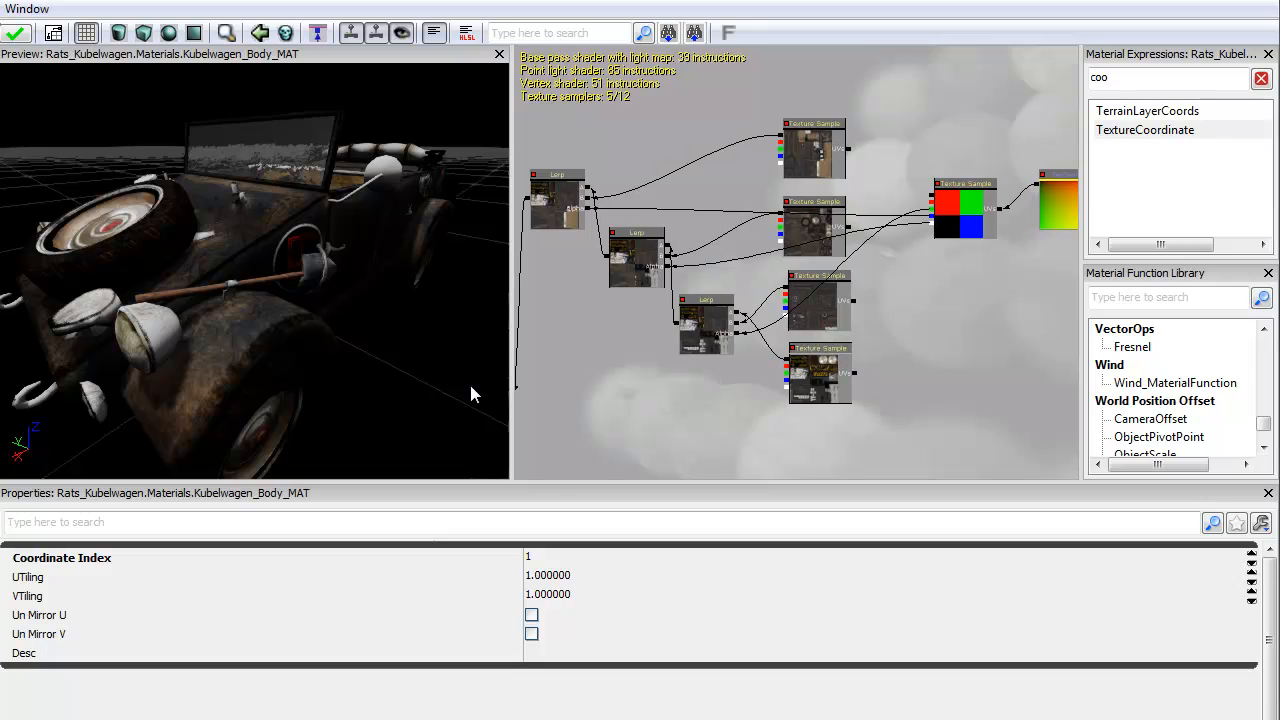
click(820, 378)
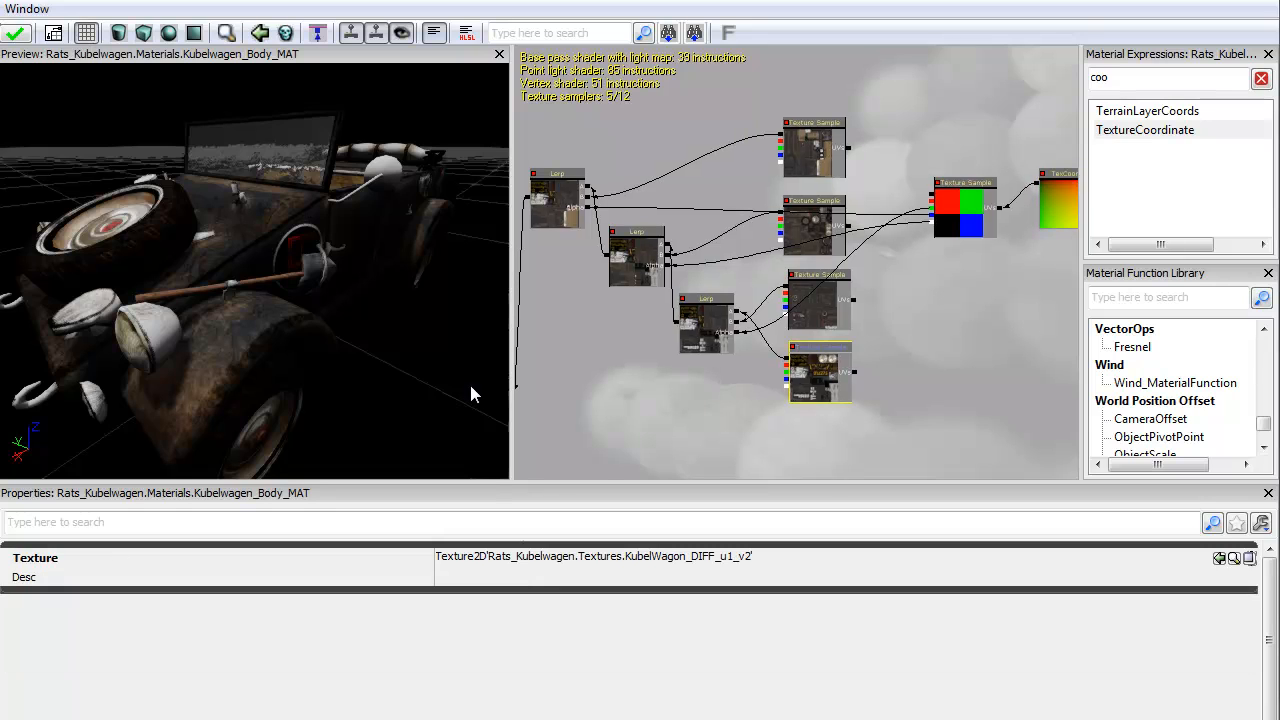
drag(471, 394, 471, 394)
- Move the unconnected constant node above the mask texture and bring the TexCoord node closer beside the mask
scroll(471, 394, down, 2)
click(550, 291)
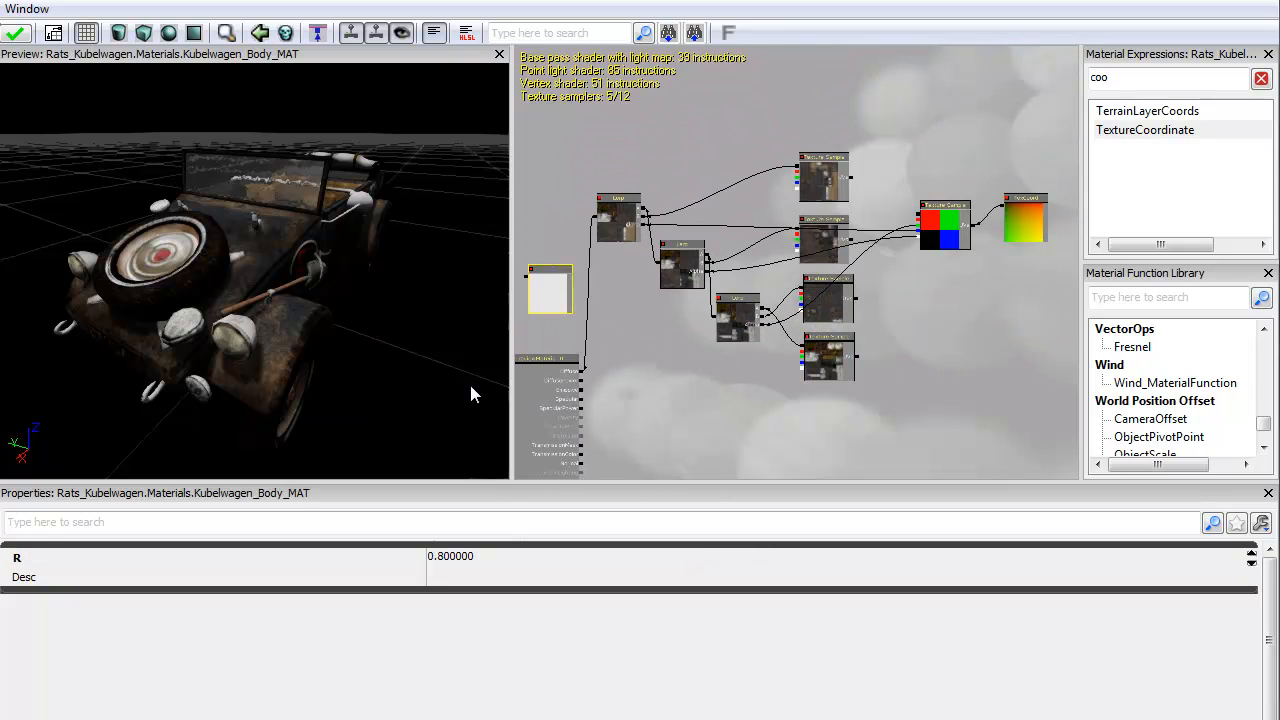
drag(550, 291, 938, 104)
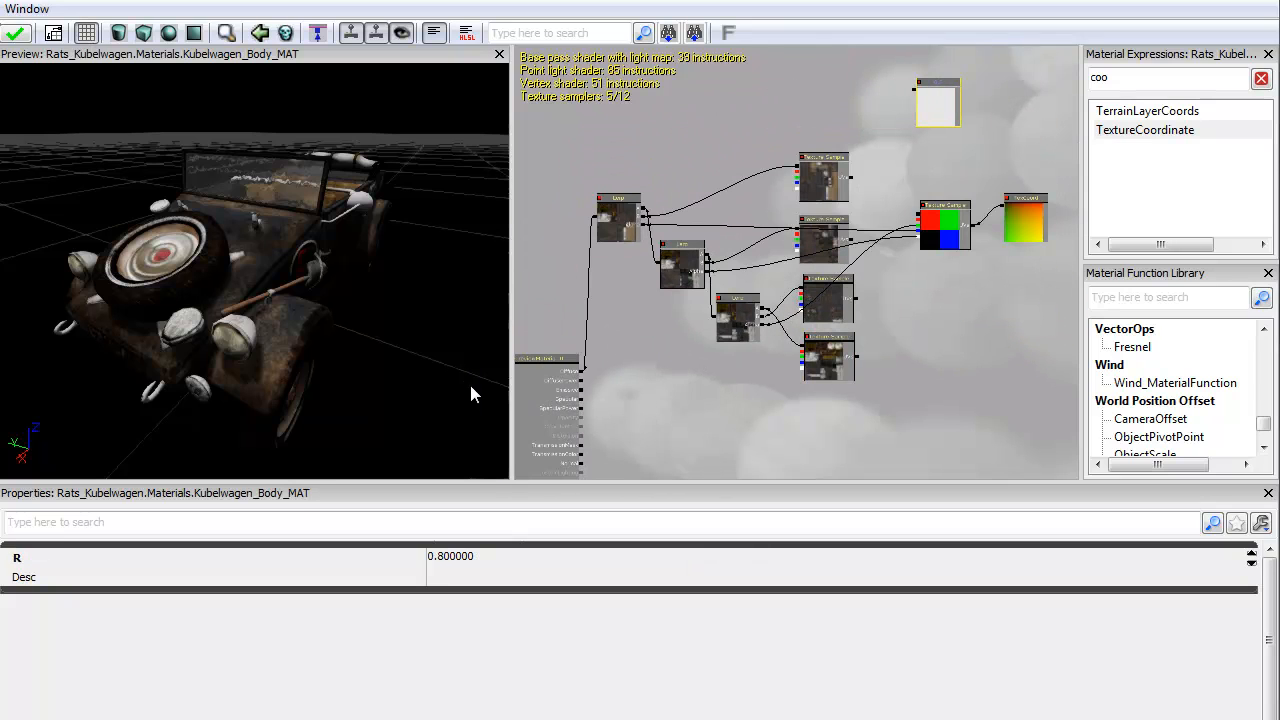
drag(1024, 220, 1012, 226)
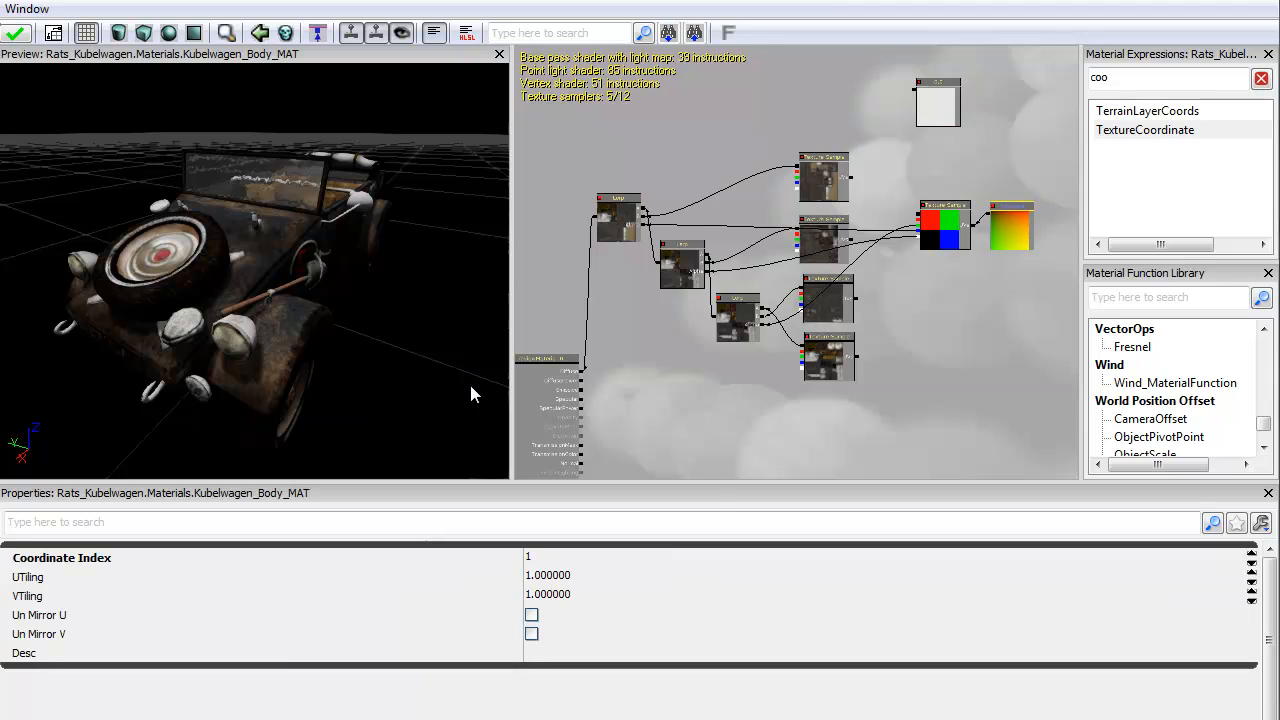
- Shift the entire diffuse blend network down as one group, including its Lerps, samples, mask and TexCoord
drag(599, 154, 1049, 377)
drag(880, 300, 944, 373)
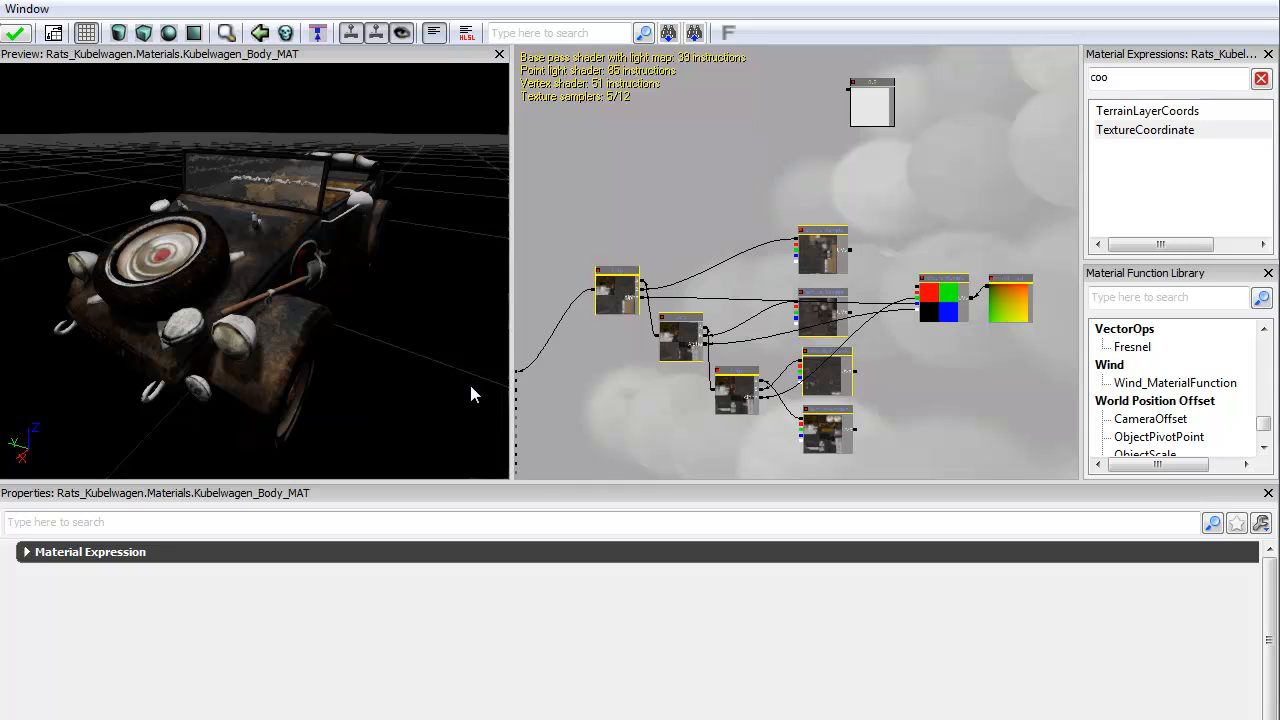
drag(255, 270, 268, 182)
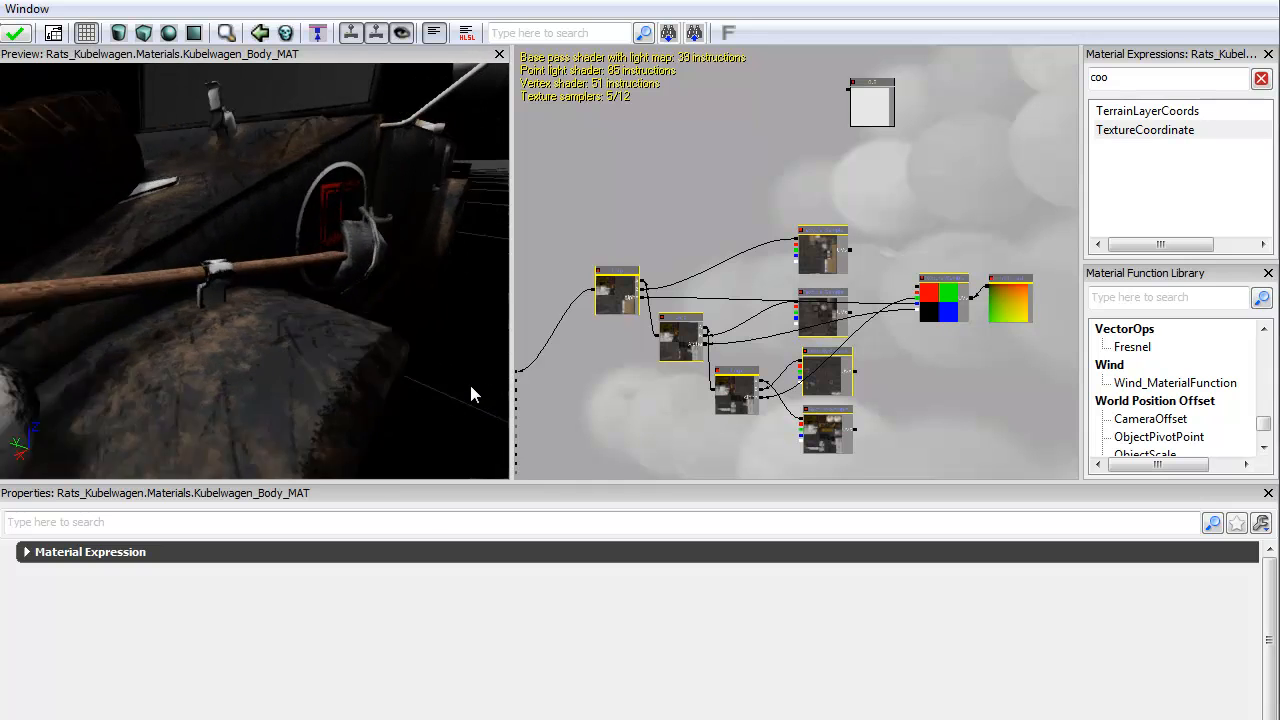
drag(471, 387, 436, 393)
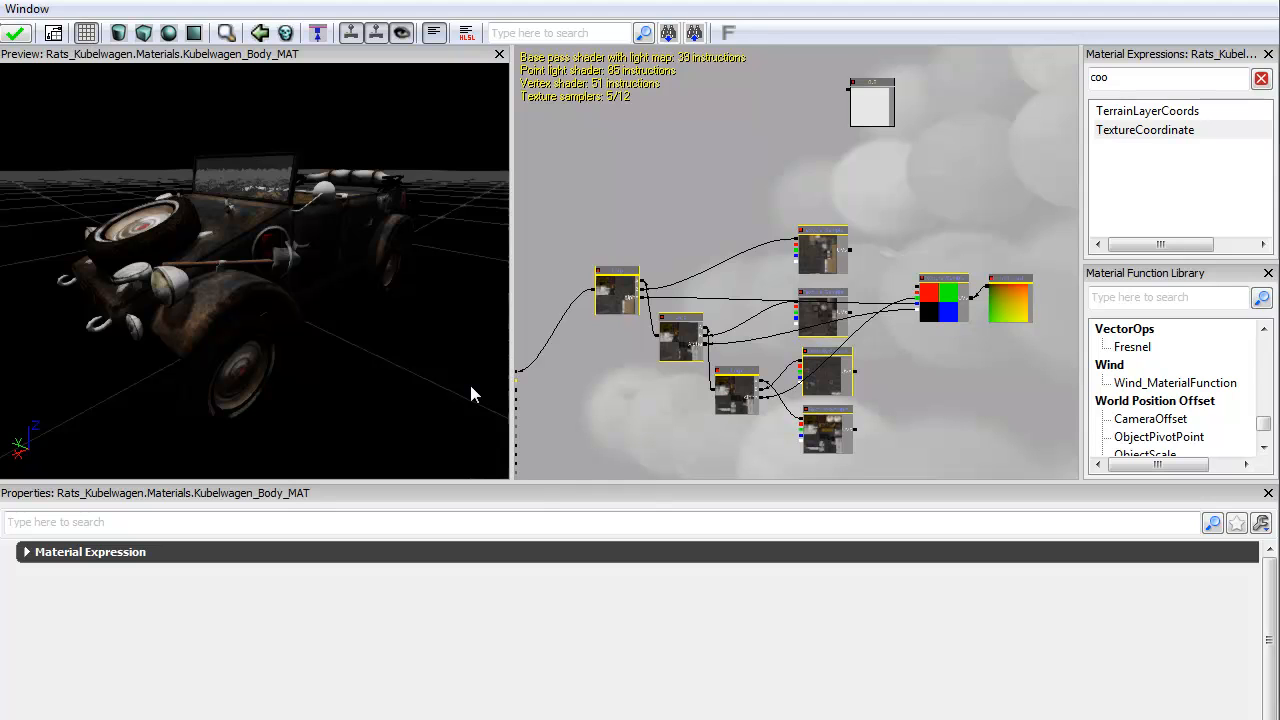
- Move the four unconnected texture samples as a group further down, away from the diffuse blend network
drag(680, 430, 674, 330)
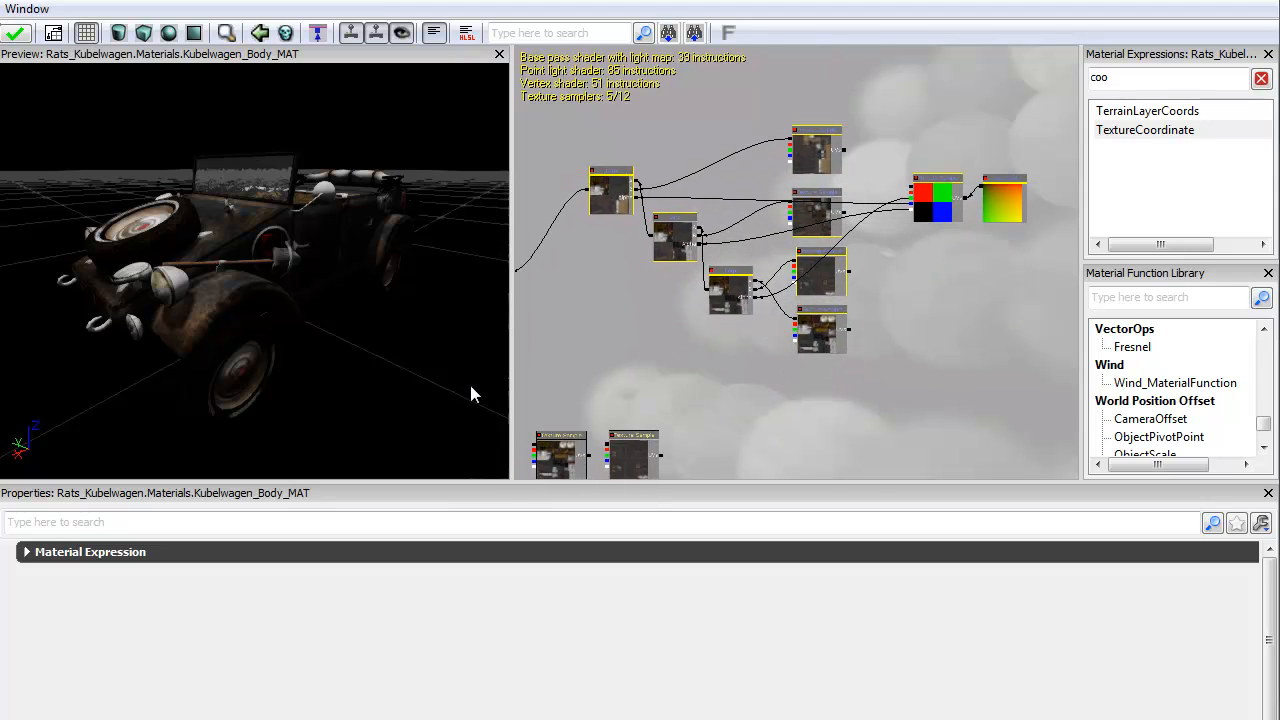
drag(680, 400, 756, 243)
drag(620, 240, 733, 400)
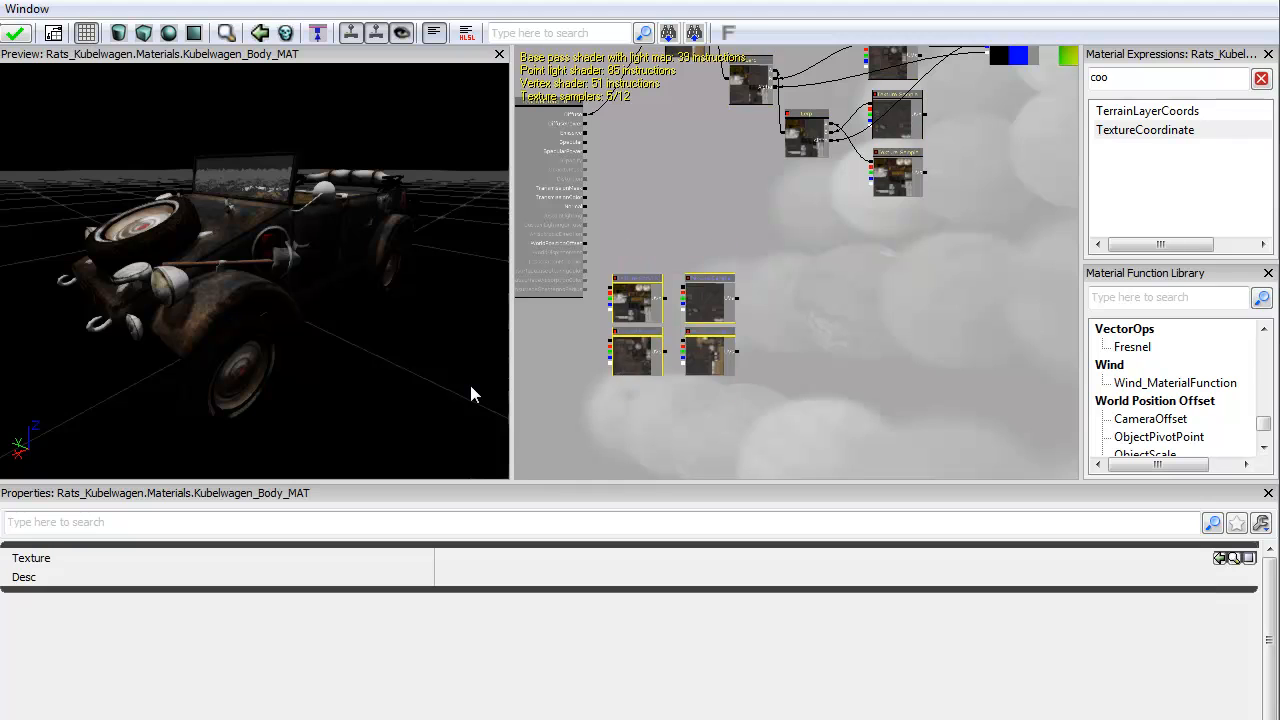
drag(636, 300, 561, 399)
drag(680, 250, 651, 420)
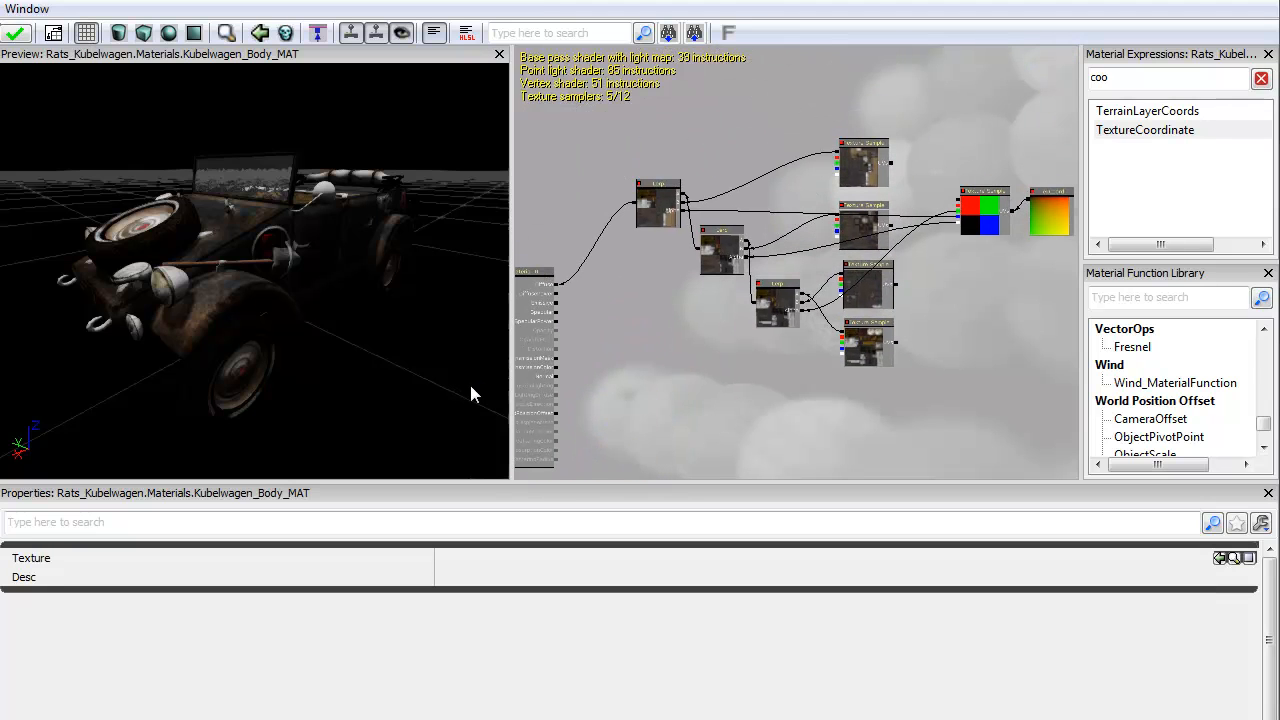
- Duplicate the complete diffuse blend network with its Lerps, texture samples, mask and TexCoord, and place the copy below the original
drag(471, 387, 550, 410)
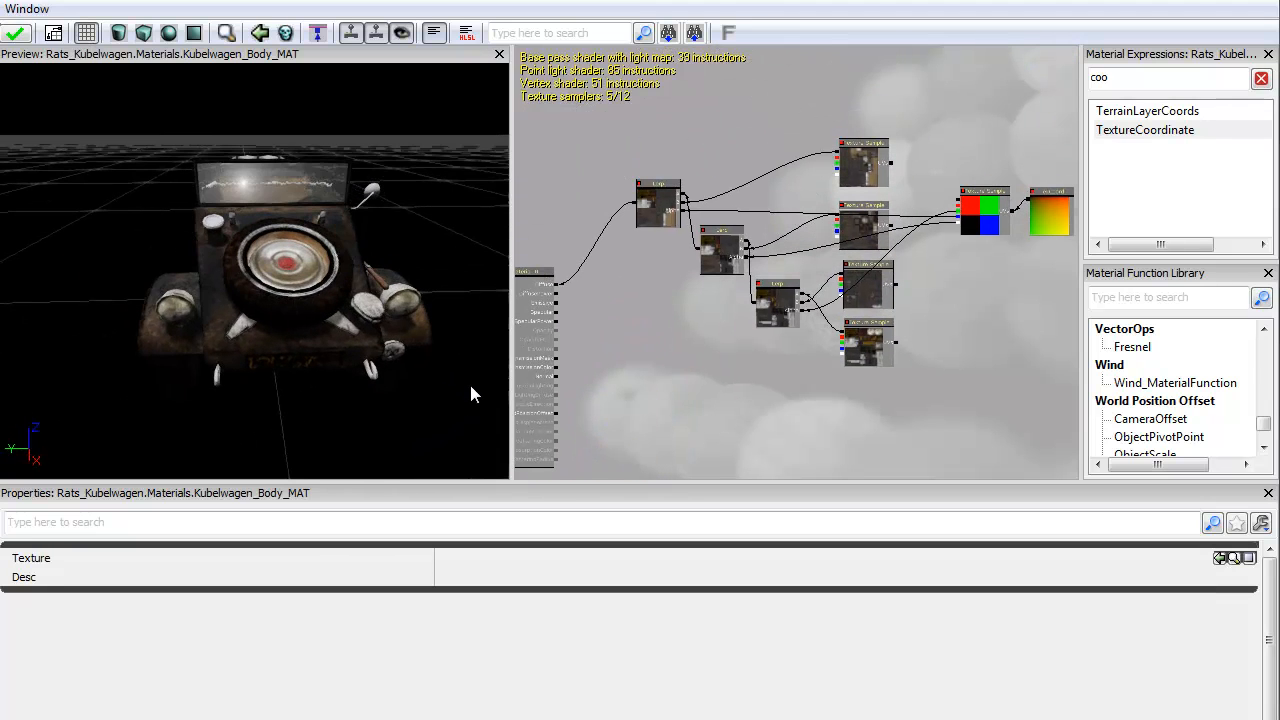
scroll(471, 387, down, 1)
scroll(471, 387, up, 5)
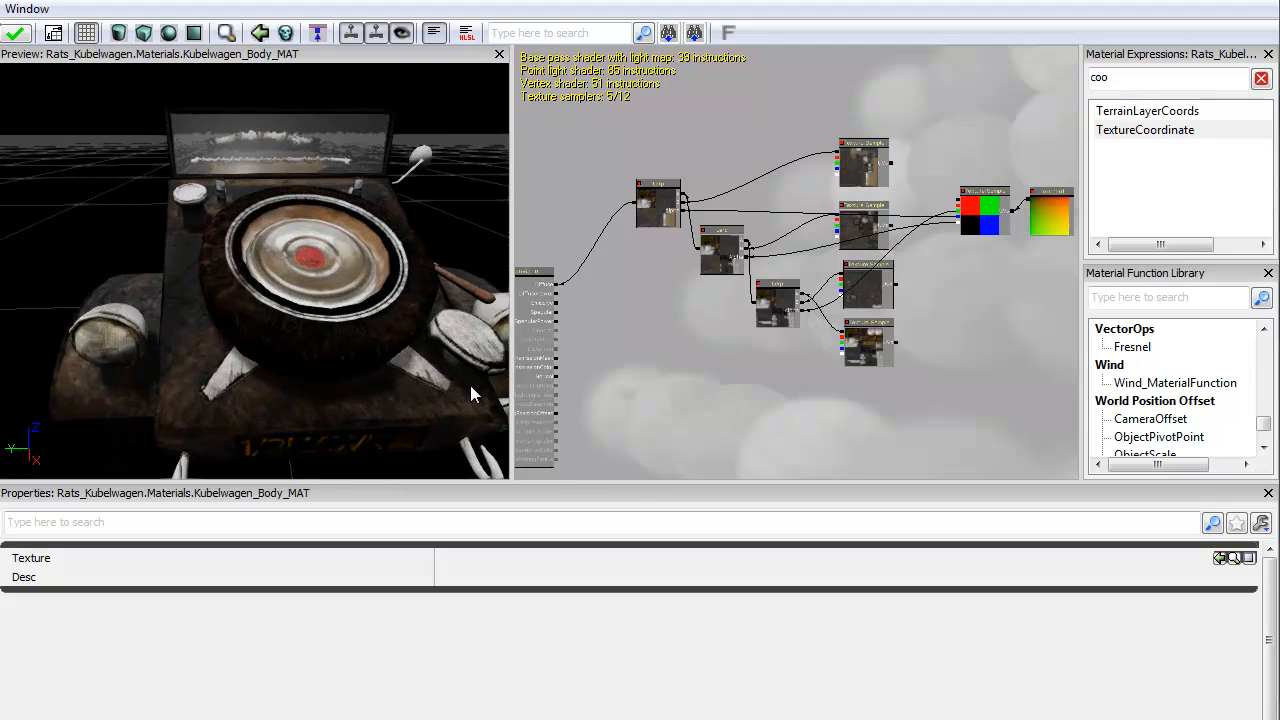
drag(471, 394, 338, 398)
drag(952, 384, 845, 365)
scroll(845, 365, down, 5)
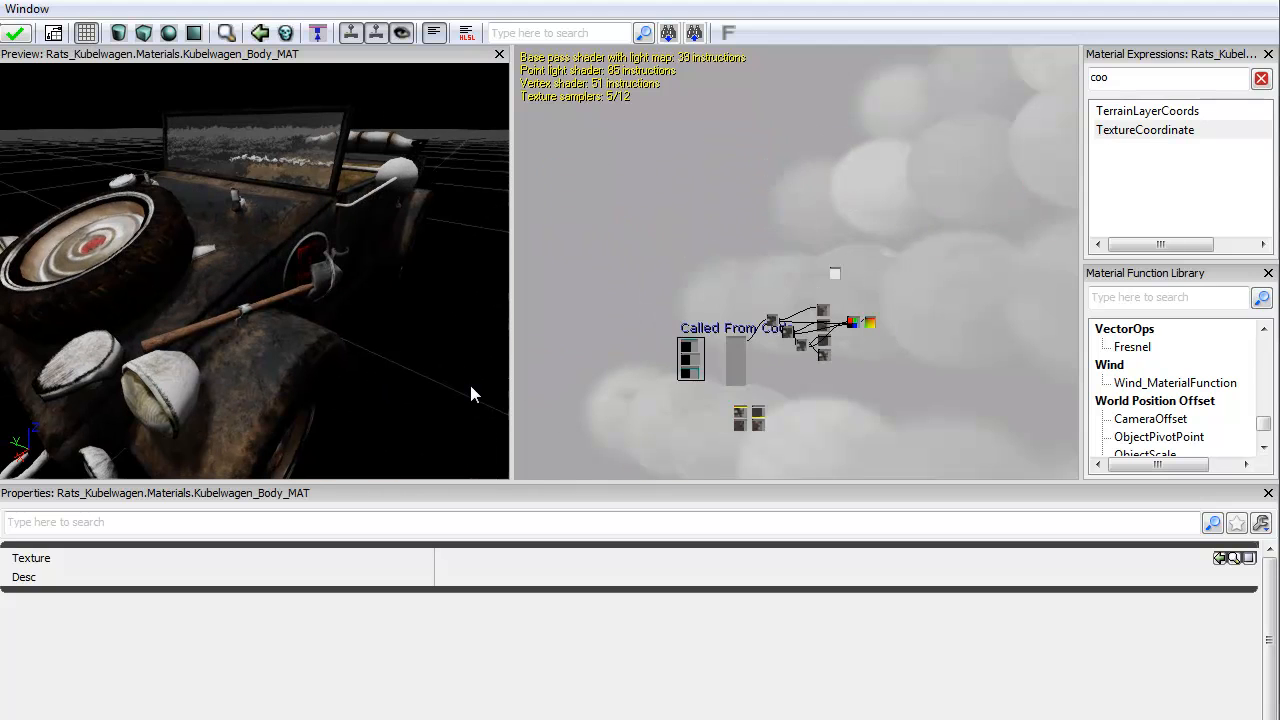
scroll(835, 380, up, 5)
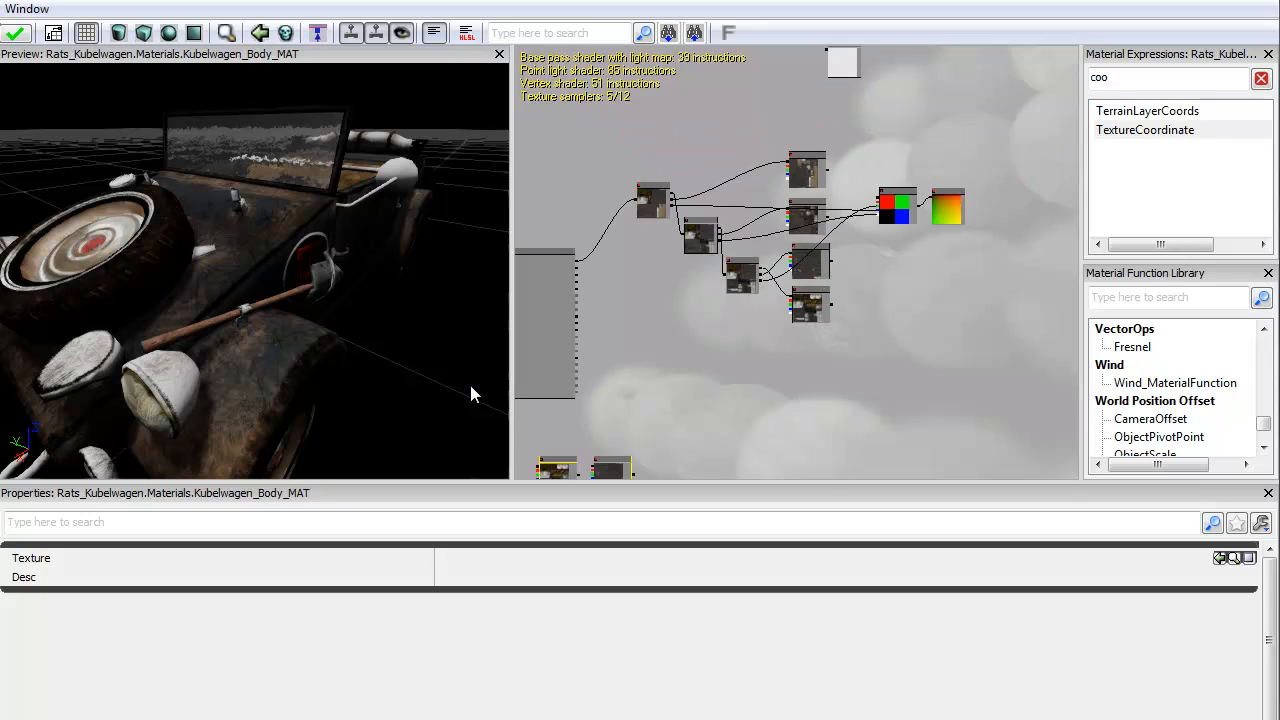
drag(626, 140, 920, 340)
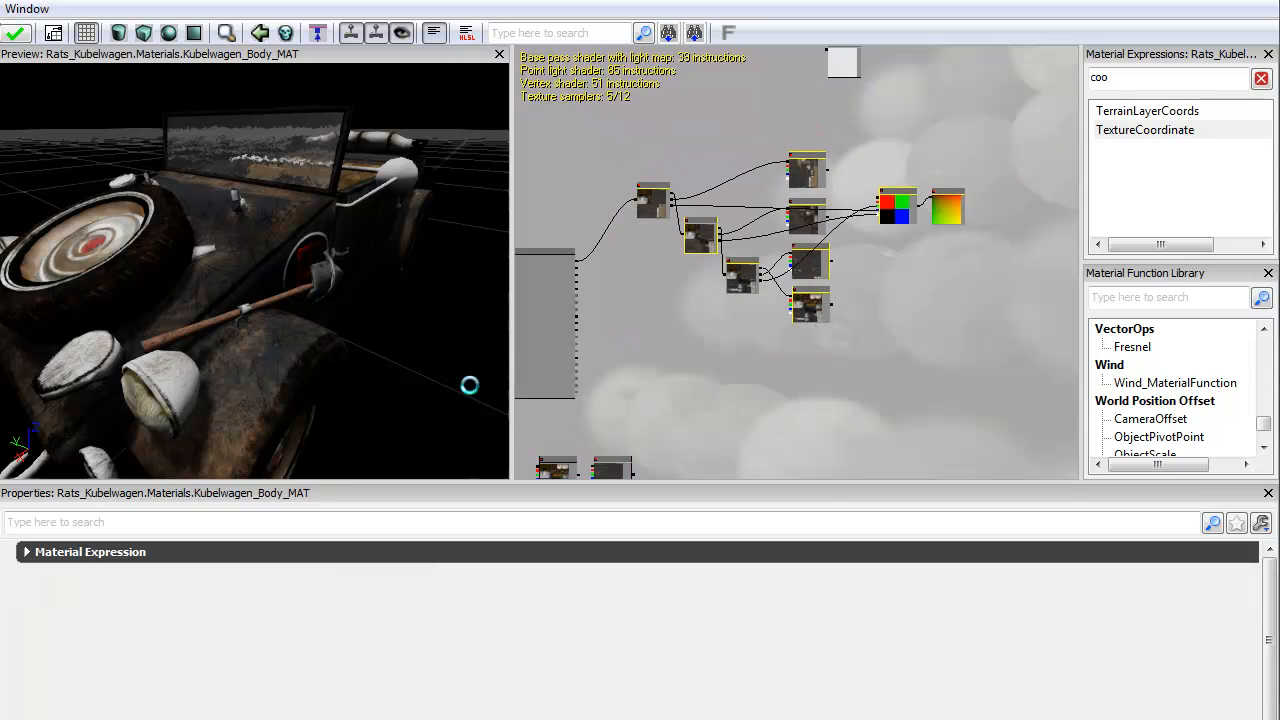
key(ctrl+w)
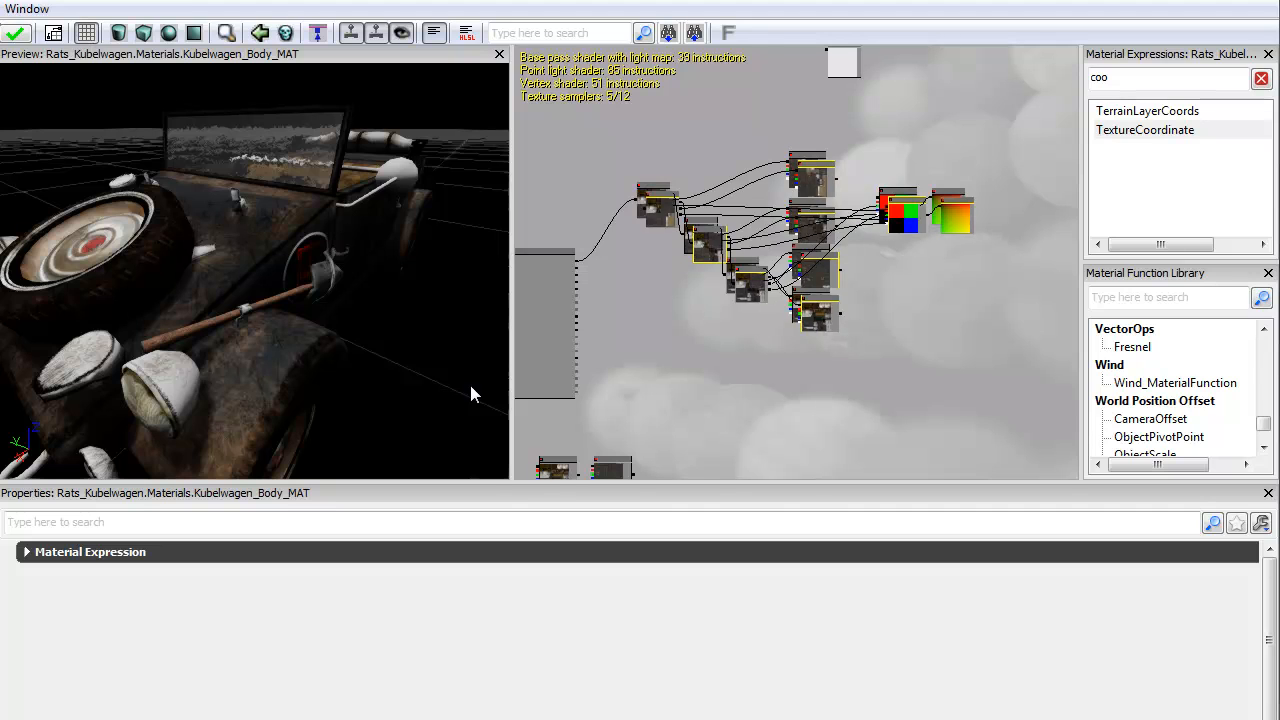
drag(820, 304, 834, 464)
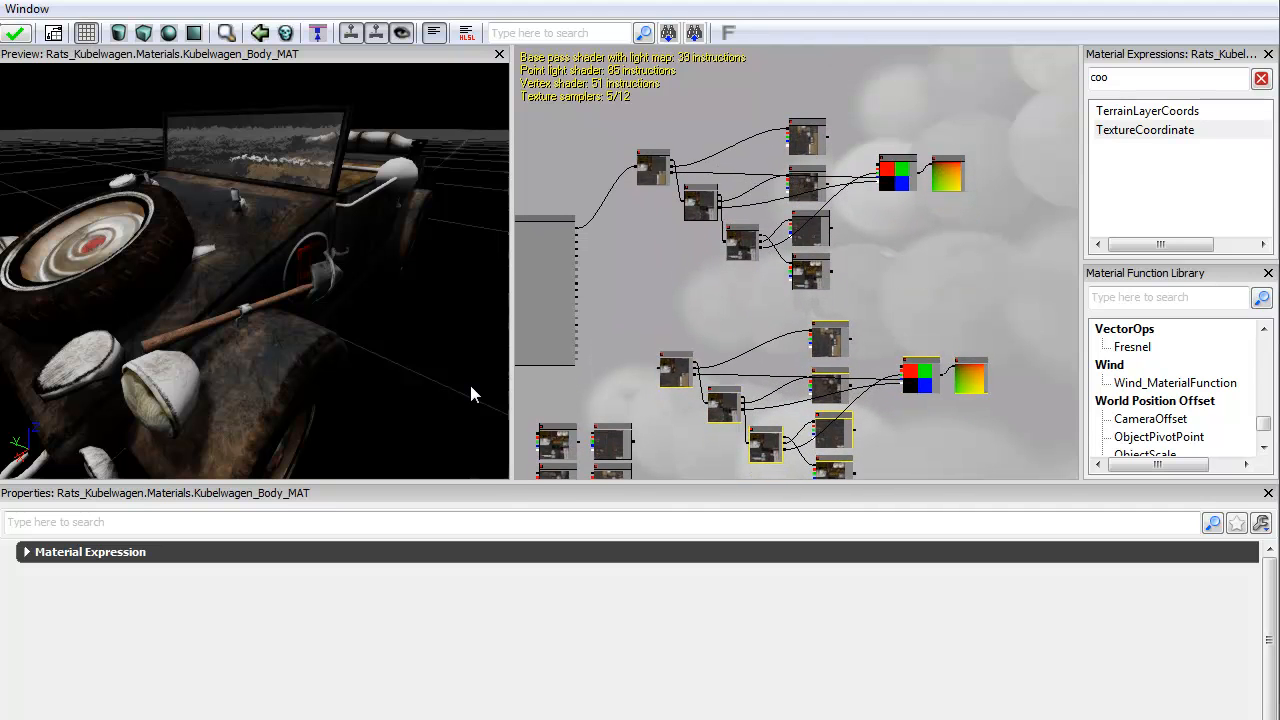
- Enclose the original blend network in a new comment box labelled DIFF
drag(606, 106, 1004, 296)
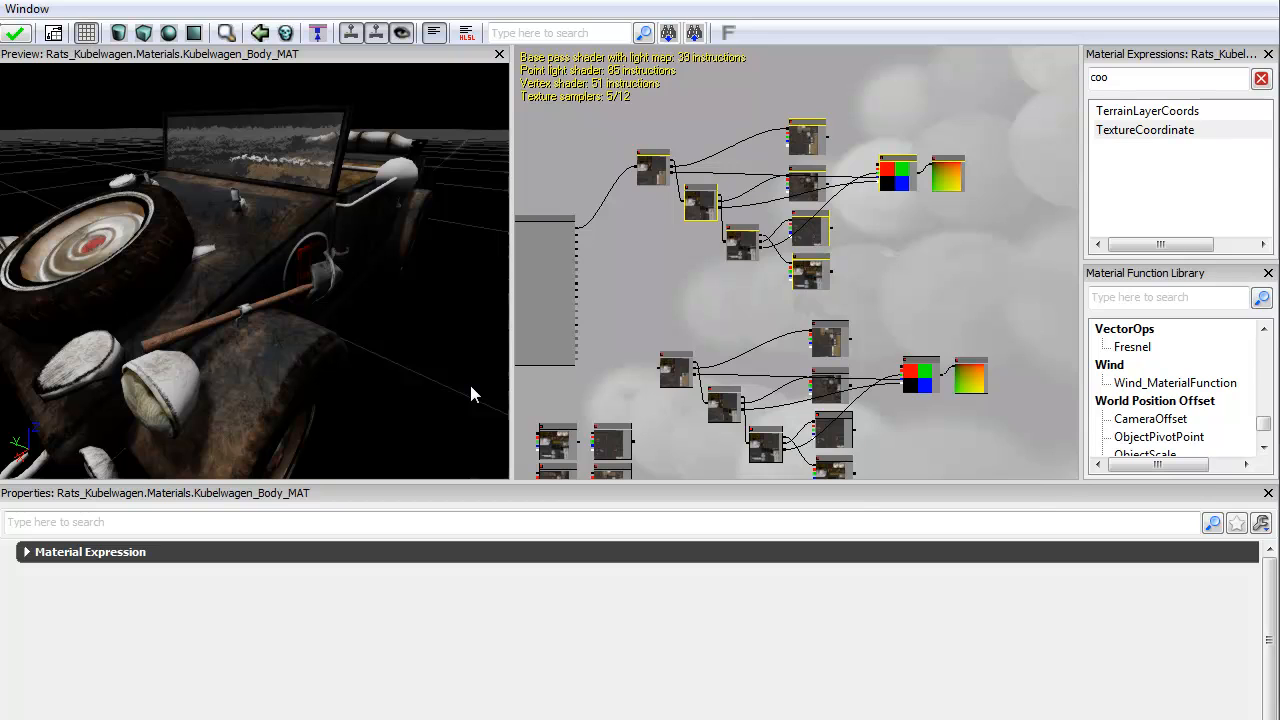
right_click(863, 196)
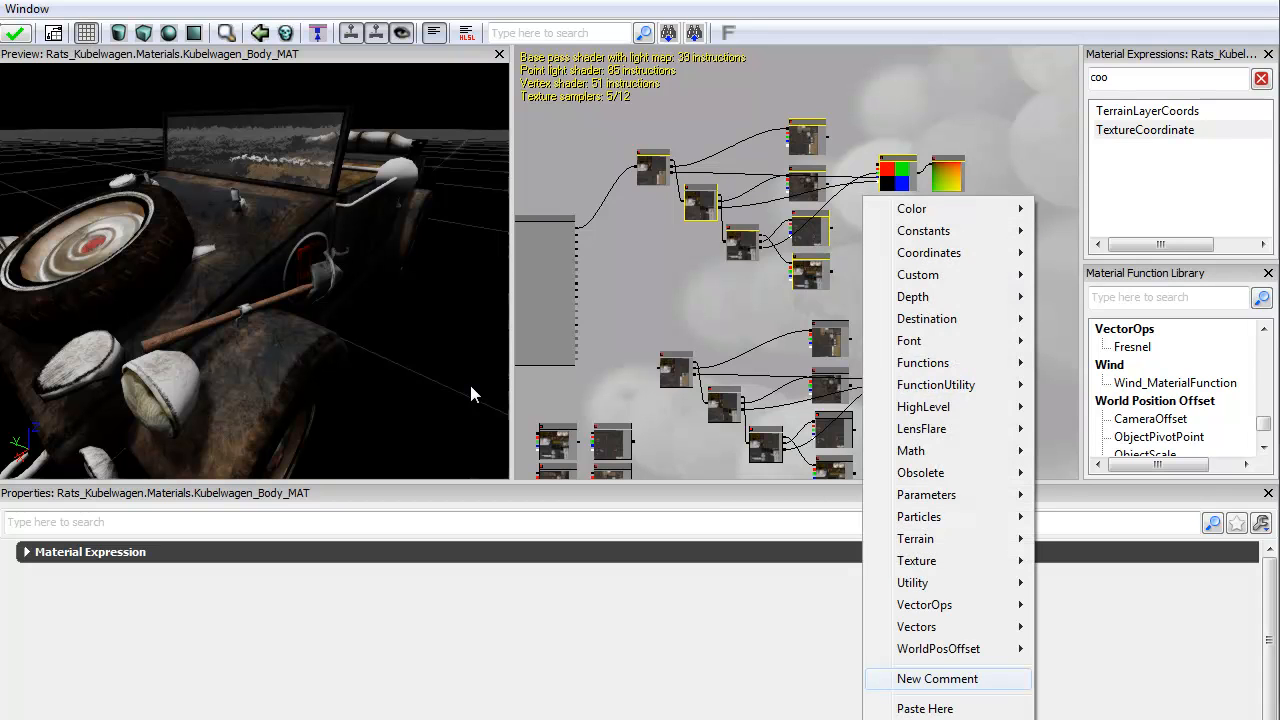
click(937, 679)
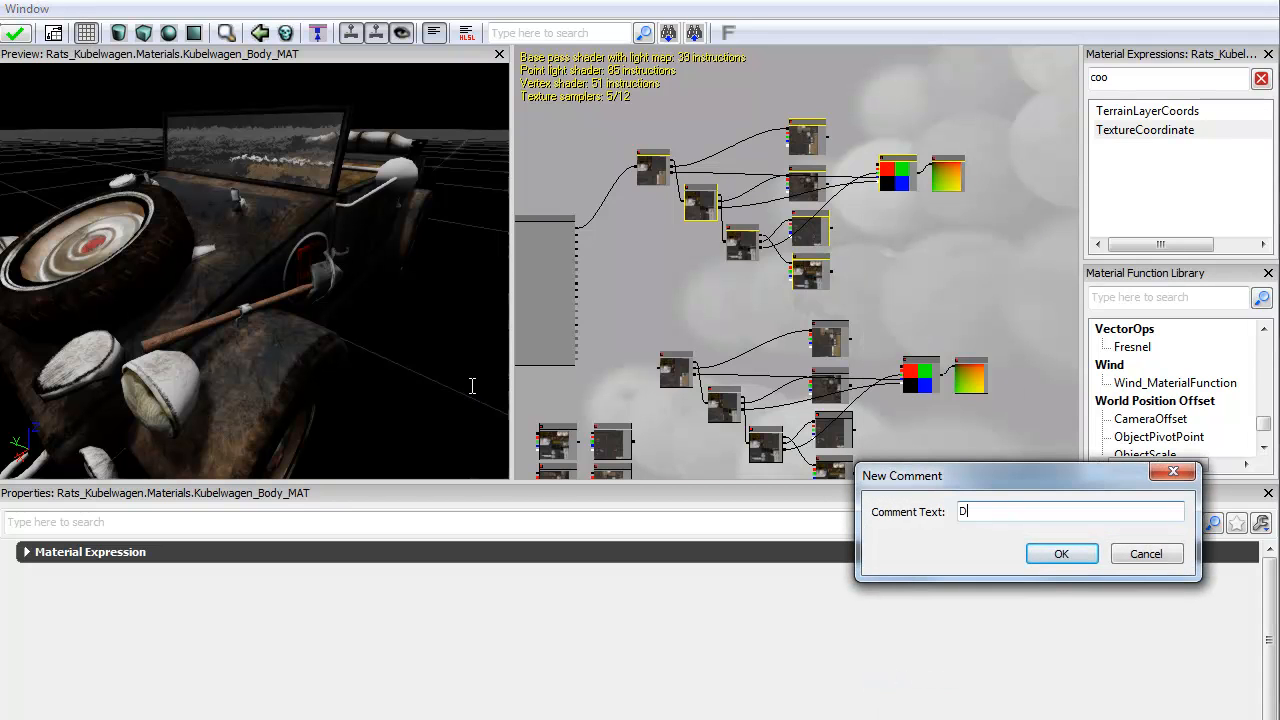
key(Return)
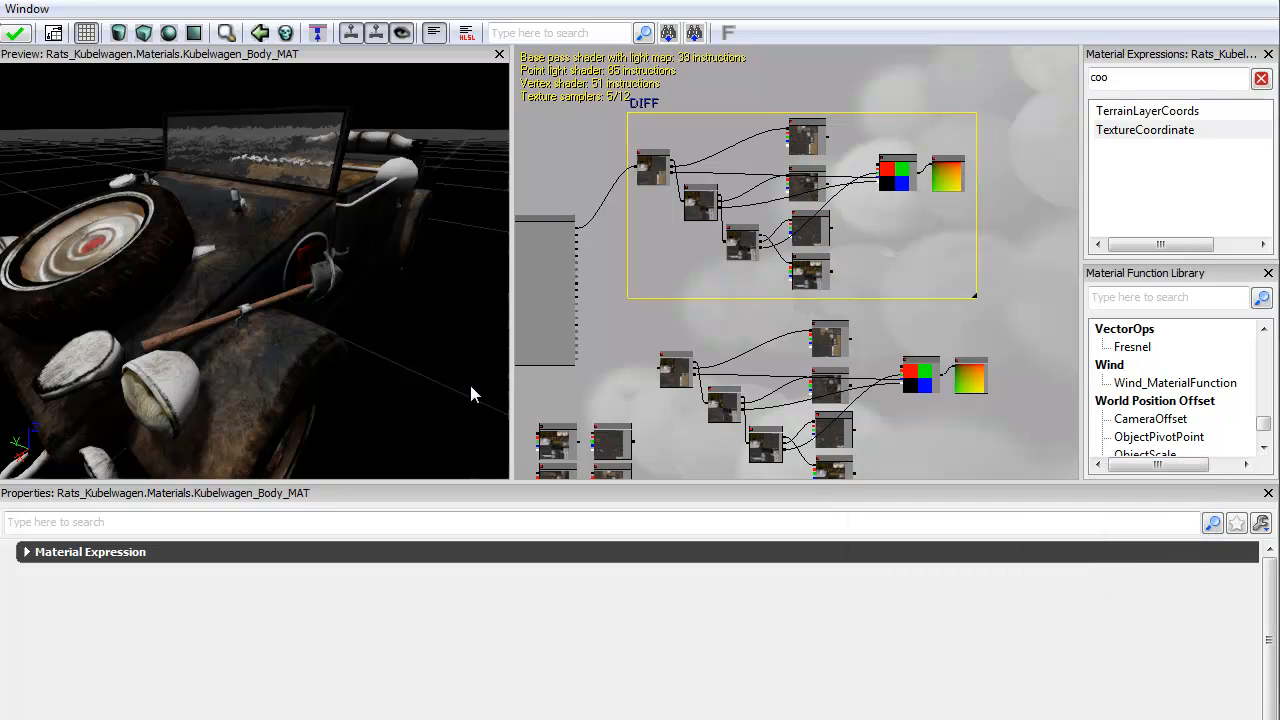
- Move the DIFF comment group up and away from the copied network, and place the constant node above the material node
drag(644, 103, 775, 311)
scroll(775, 311, down, 1)
scroll(671, 237, down, 1)
drag(671, 237, 789, 262)
click(759, 290)
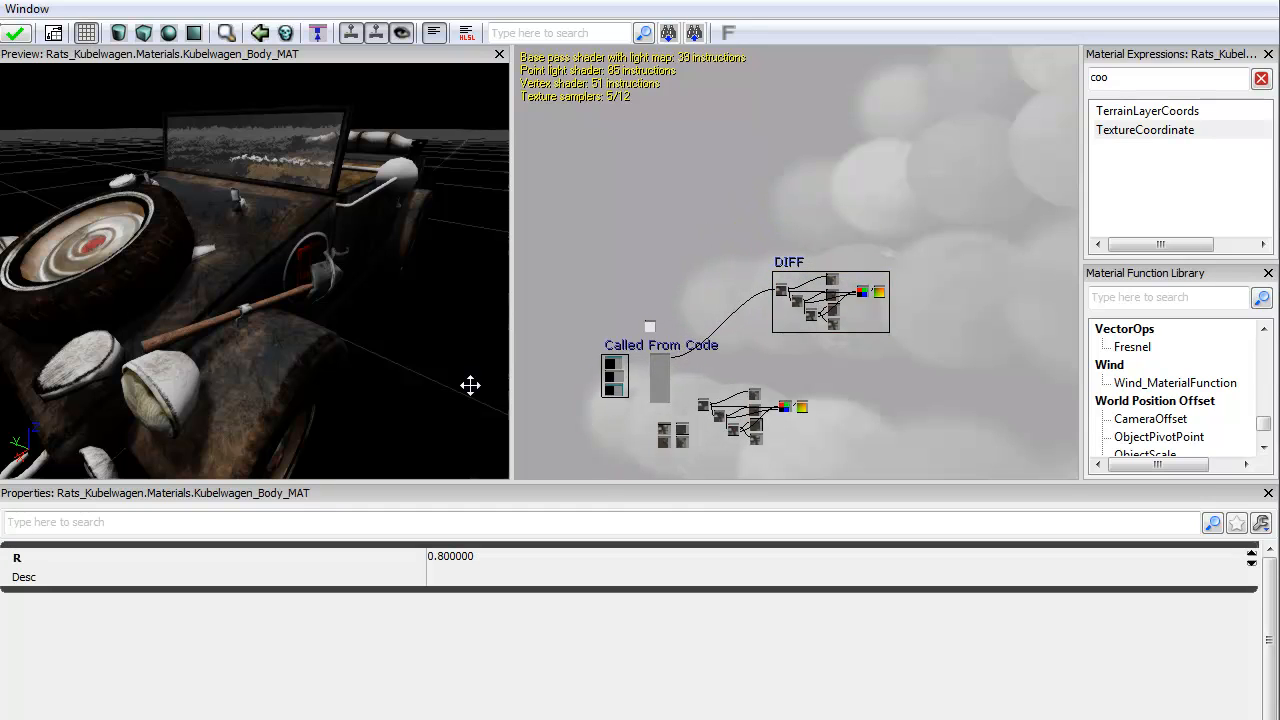
- Move the duplicated blend network up, closer to the material node's inputs
drag(471, 393, 471, 319)
scroll(471, 393, up, 2)
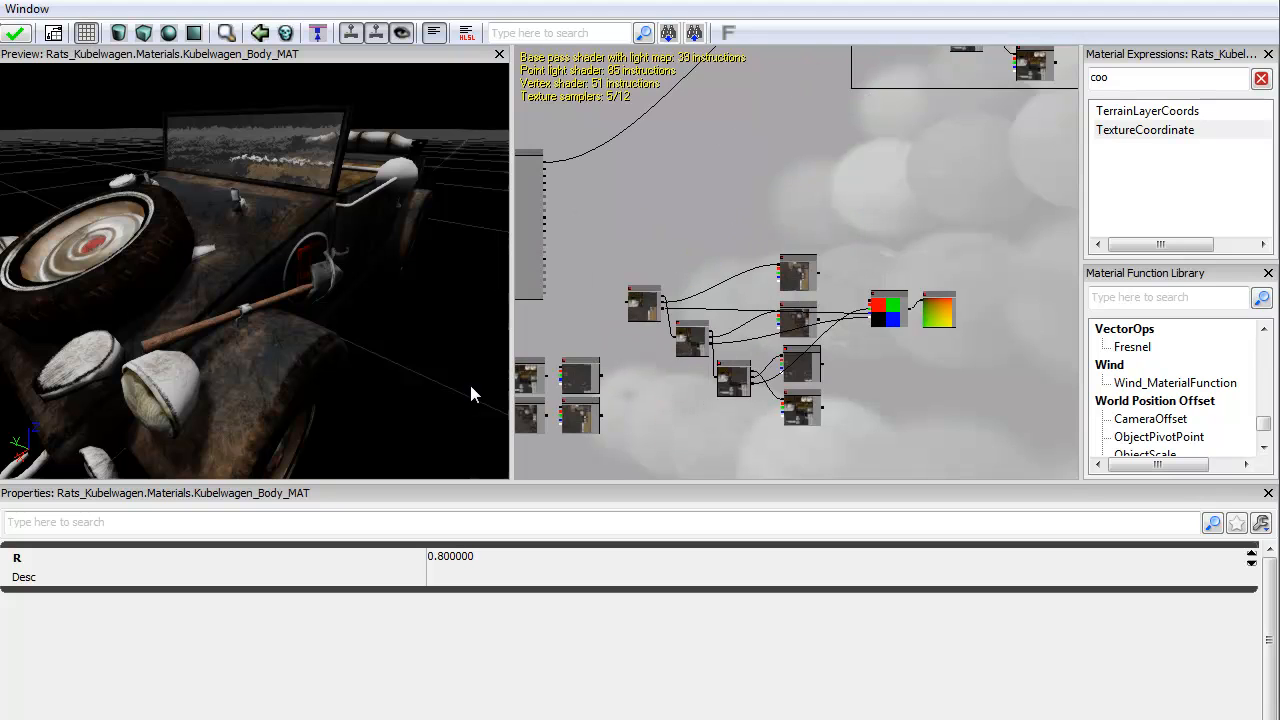
mouse_move(620, 257)
mouse_down()
mouse_move(620, 232)
mouse_move(950, 428)
mouse_move(942, 330)
mouse_up()
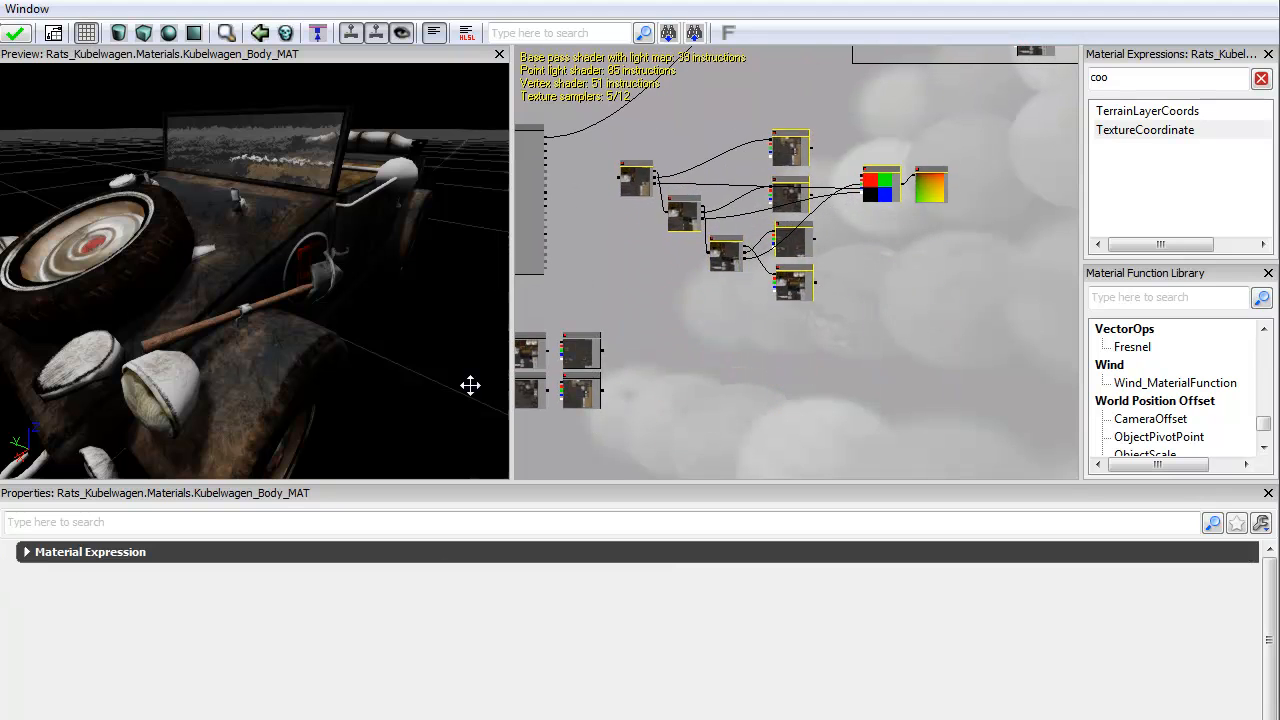
- In the copied network, connect the alpha channel of the KubelWagon_DIFF_u1_v2 sample to input A of the last Lerp
scroll(471, 390, up, 4)
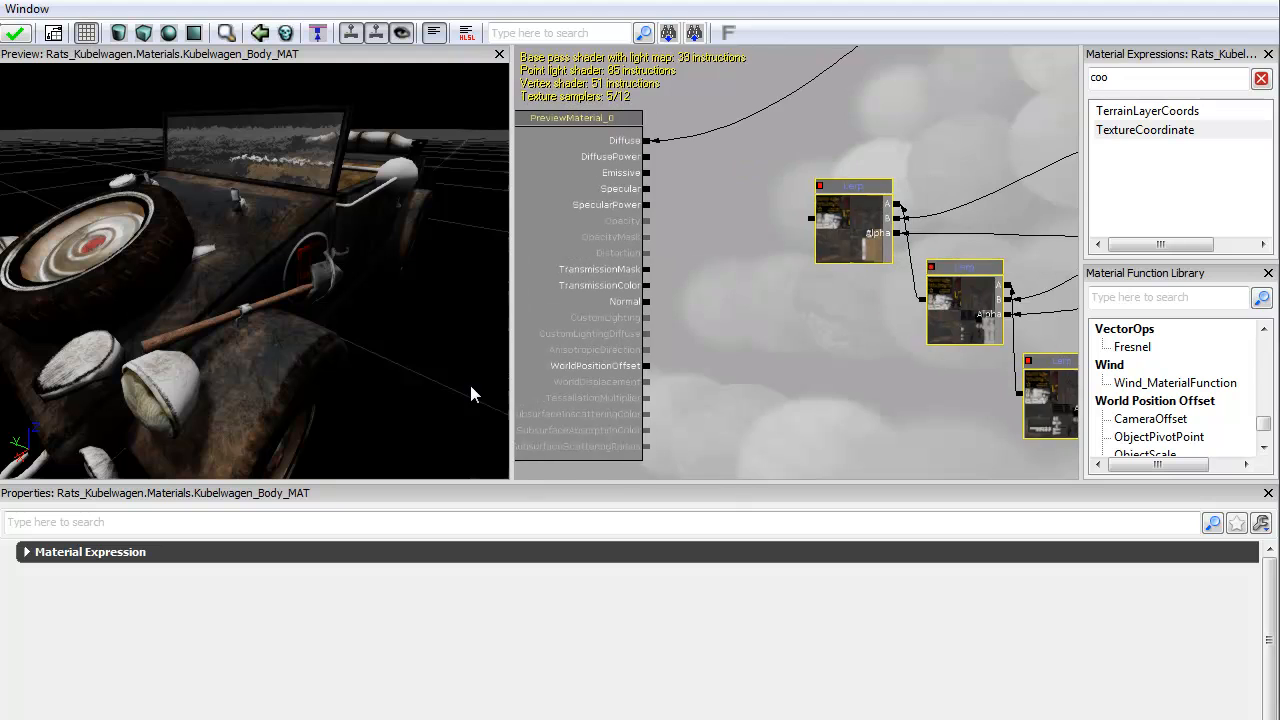
mouse_move(471, 393)
mouse_down()
mouse_move(236, 313)
mouse_move(182, 312)
mouse_up()
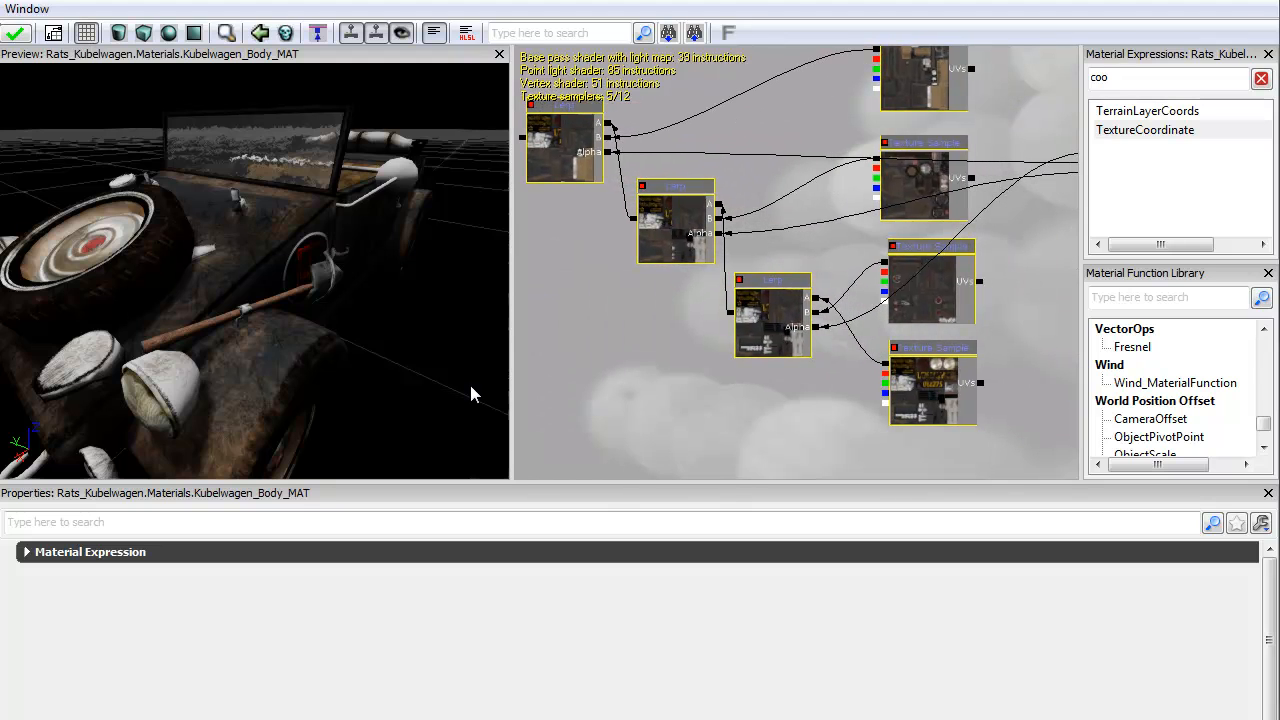
drag(816, 298, 885, 363)
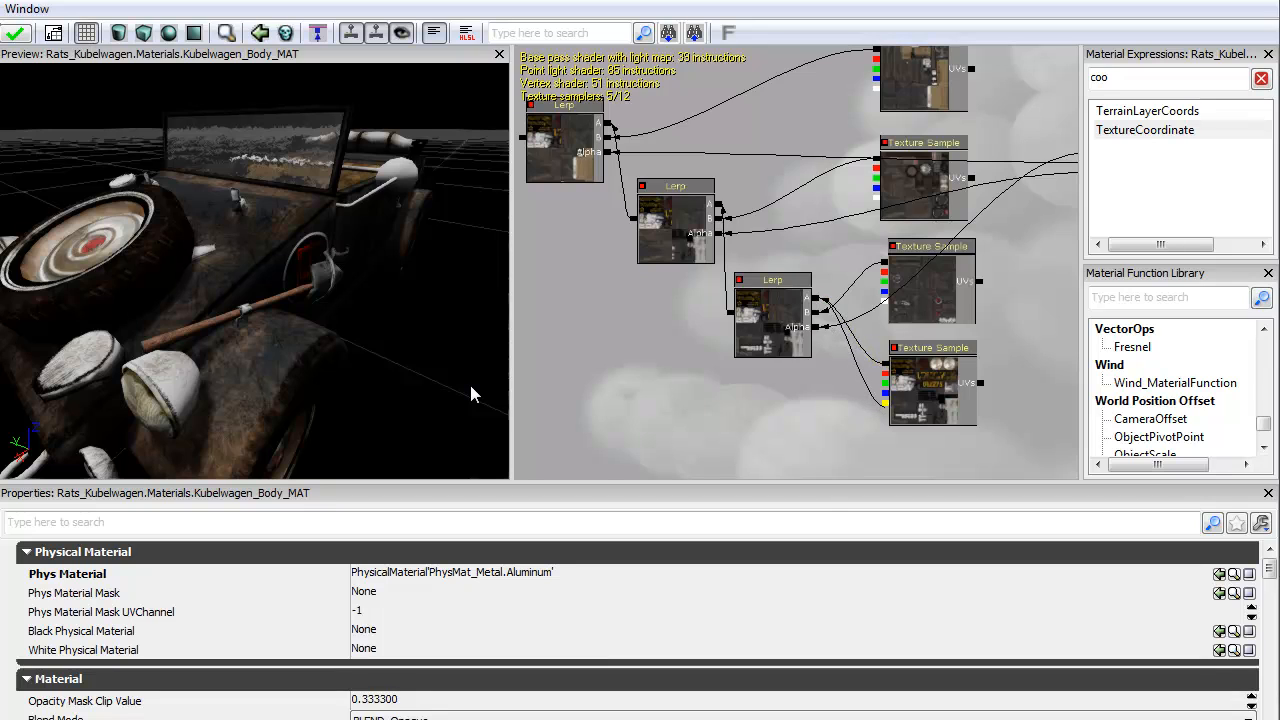
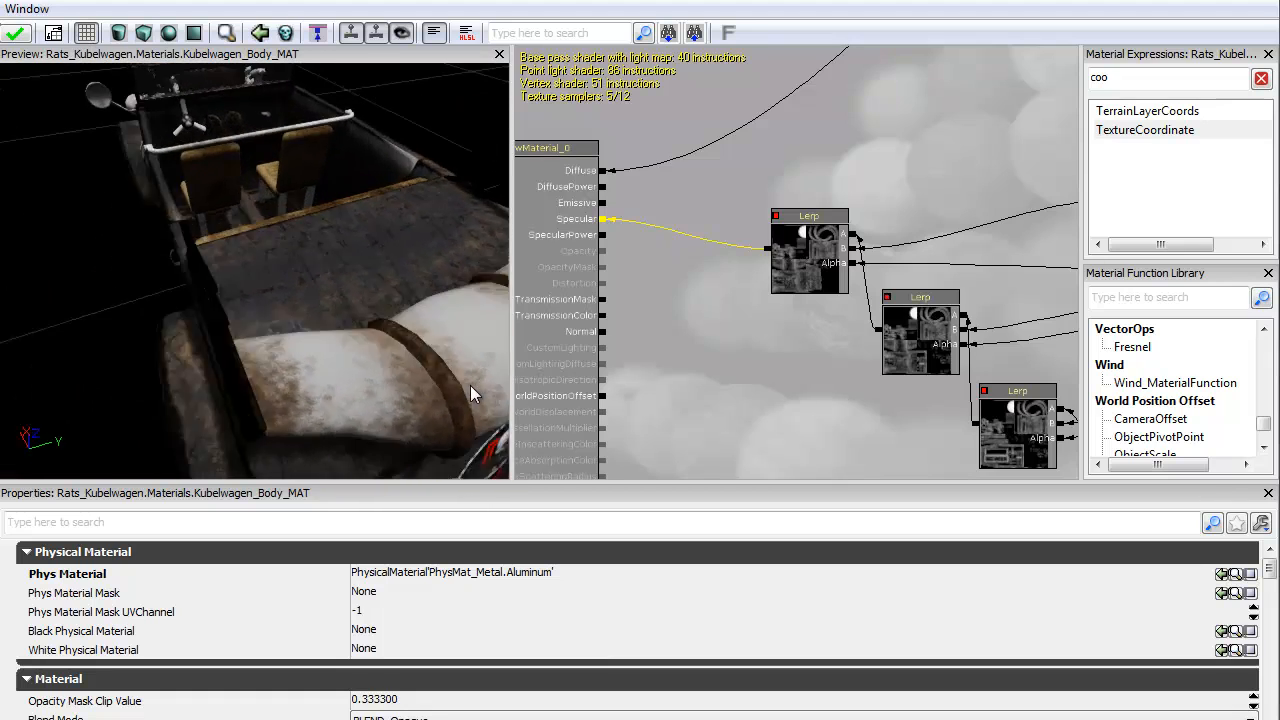
- Enclose the specular blend network in a comment box labelled SPEC and align it beneath the DIFF comment
drag(818, 468, 640, 430)
scroll(710, 360, down, 5)
scroll(954, 381, down, 3)
drag(774, 422, 1022, 306)
right_click(958, 364)
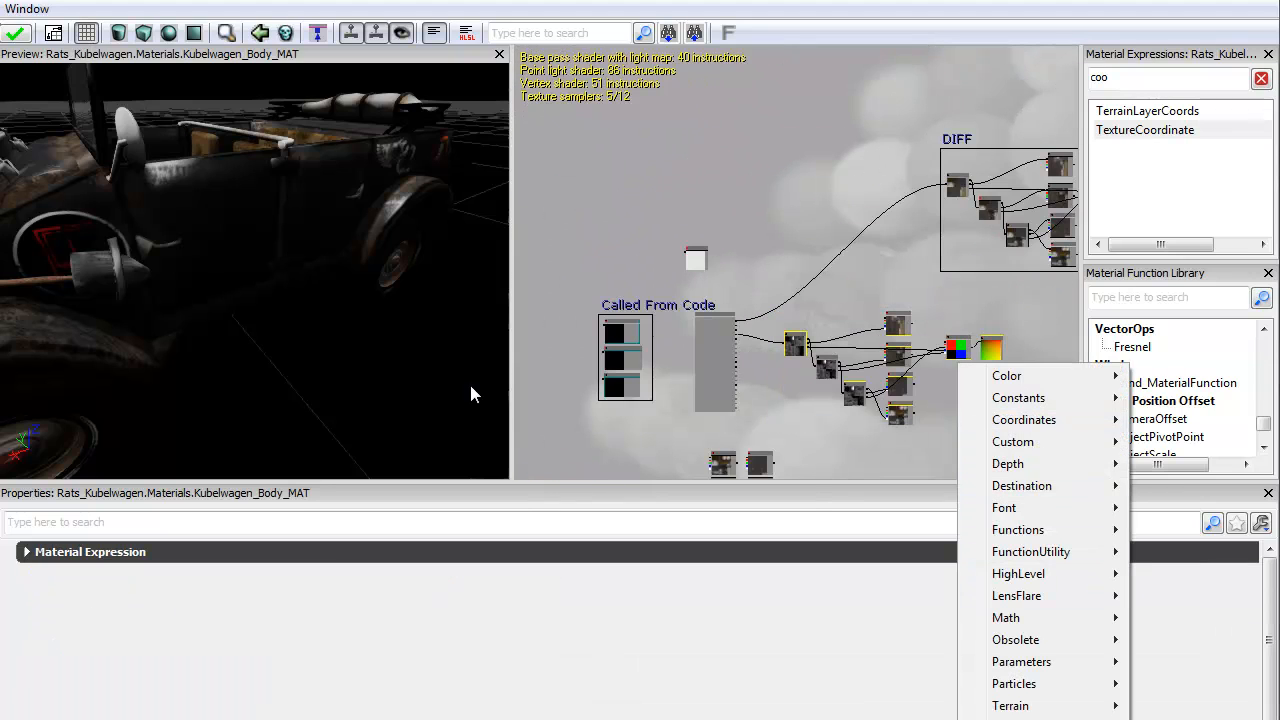
click(1022, 718)
text(SPEC)
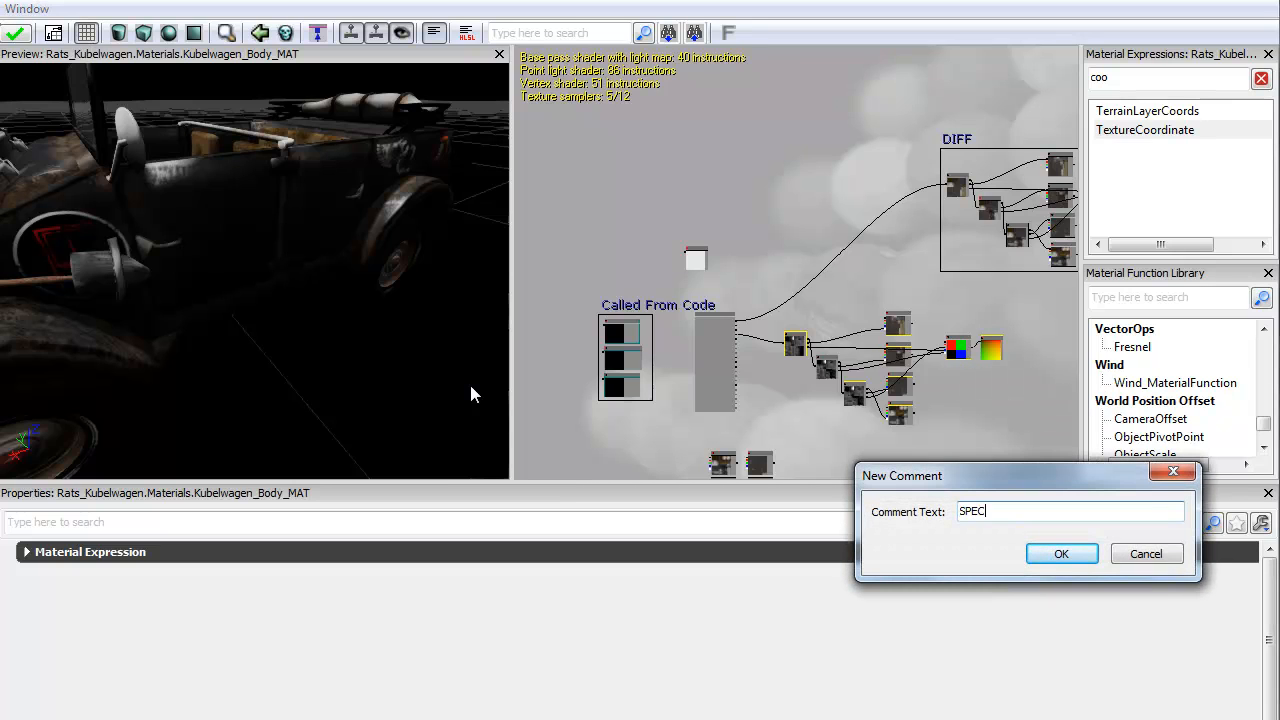
key(Return)
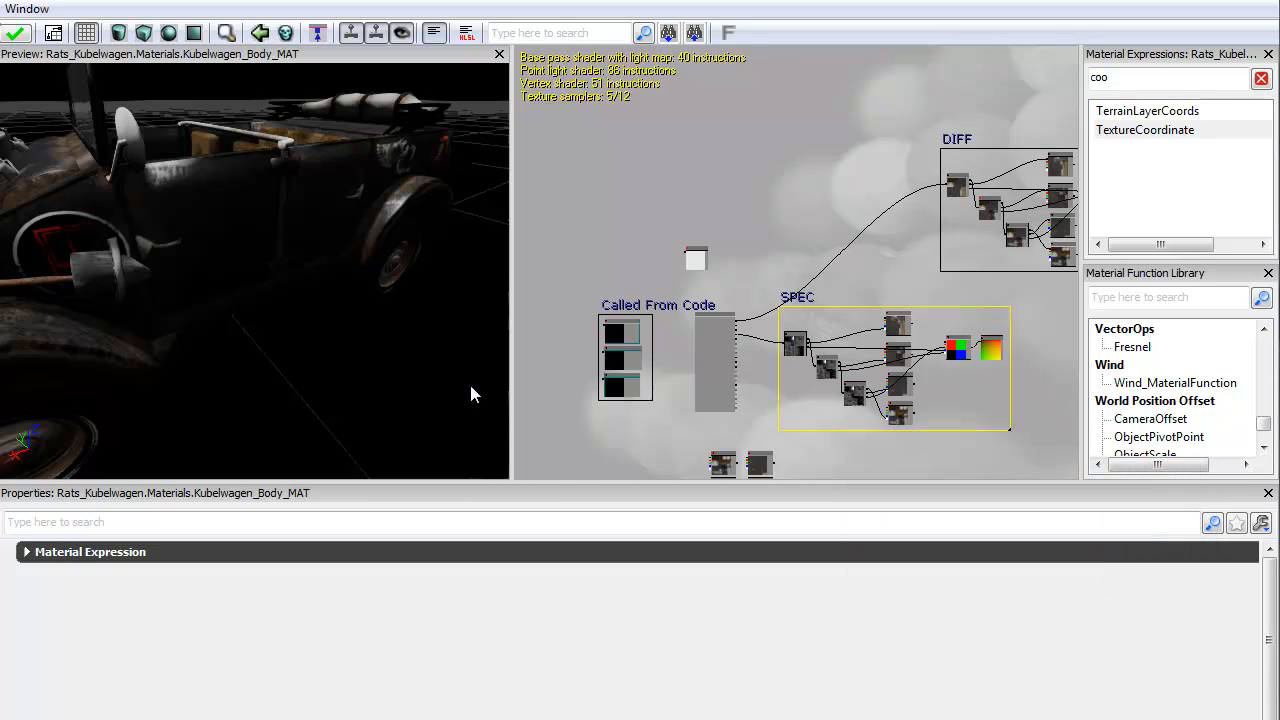
drag(890, 262, 787, 228)
drag(694, 263, 853, 255)
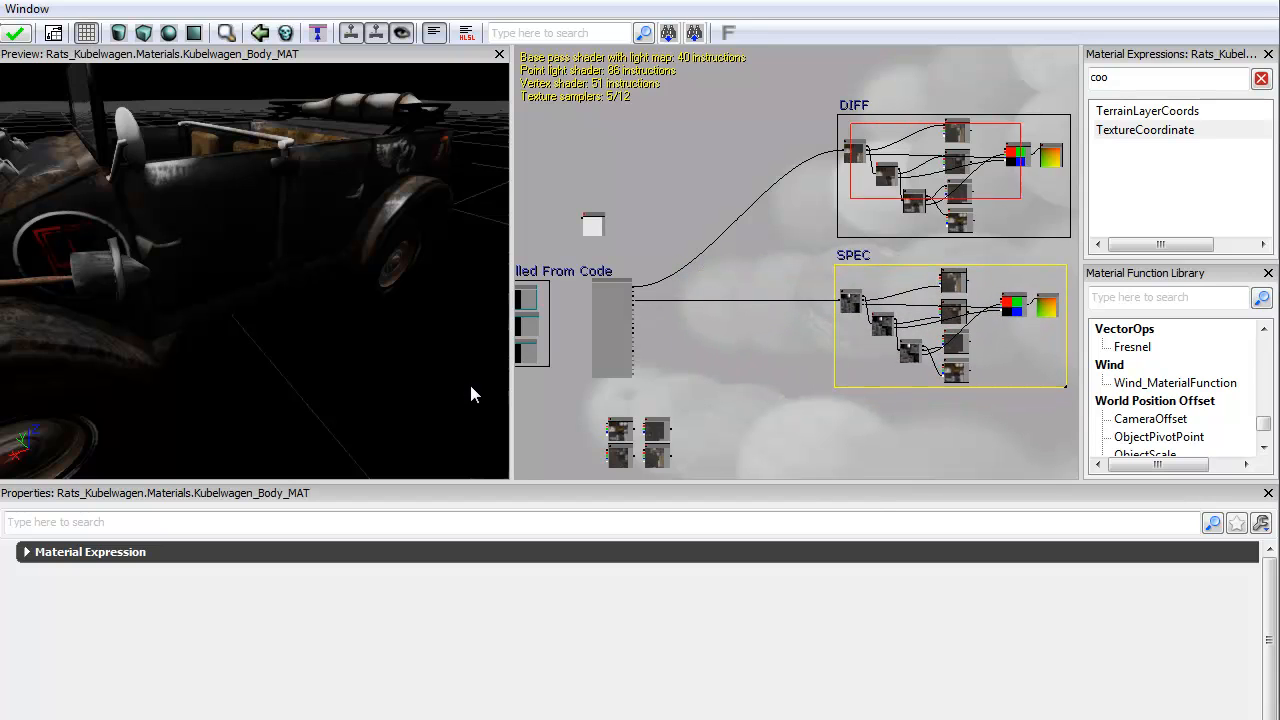
- Duplicate the Lerp and texture network inside the DIFF comment and place the copy below the SPEC group
drag(1020, 197, 1040, 224)
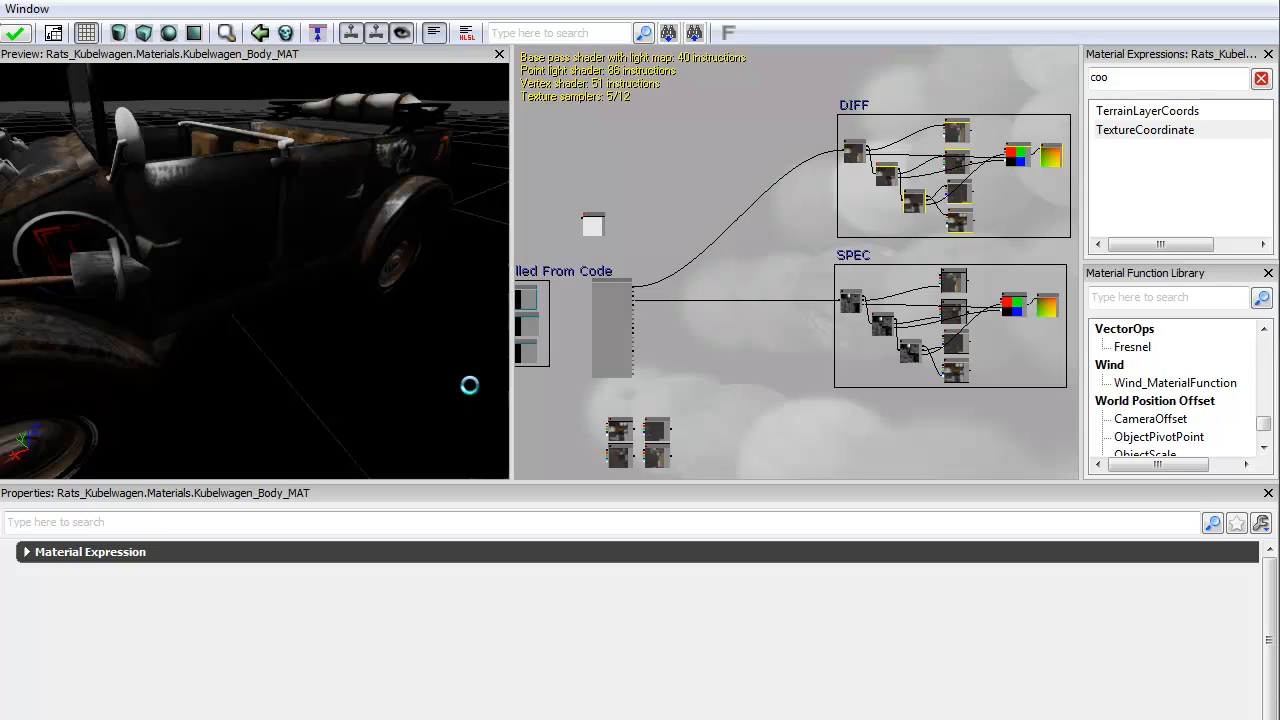
key(ctrl+w)
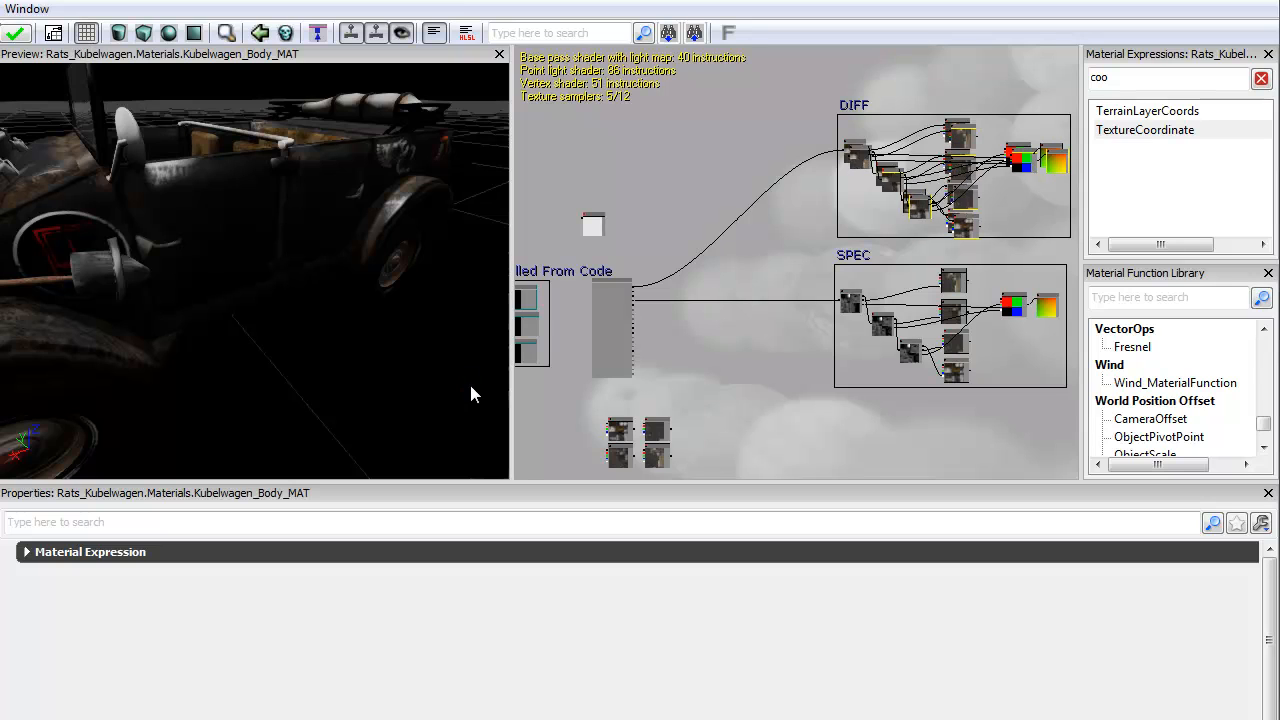
drag(964, 222, 782, 476)
- Connect the output of the first Lerp in the new copy to the material's Normal input
mouse_move(780, 455)
mouse_down()
mouse_move(913, 450)
mouse_move(901, 378)
mouse_up()
mouse_move(754, 379)
mouse_down()
mouse_move(742, 382)
mouse_move(780, 382)
mouse_move(884, 490)
mouse_up()
scroll(780, 382, up, 2)
mouse_move(668, 217)
mouse_down()
mouse_move(684, 284)
mouse_move(730, 323)
mouse_up()
scroll(684, 284, up, 3)
drag(687, 236, 892, 365)
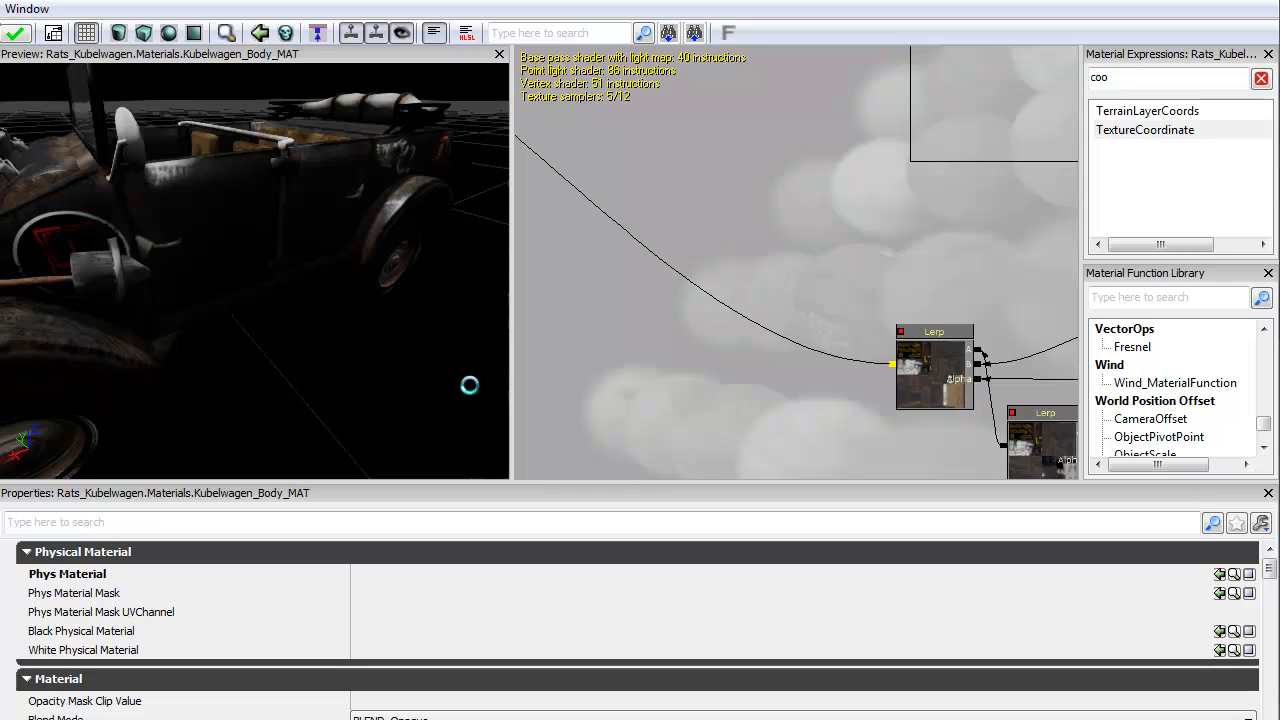
drag(471, 386, 471, 386)
- In the copied network, change the lowest texture sample's texture to KubelWagon_NORM_u1_v2
drag(900, 320, 609, 172)
drag(860, 300, 755, 206)
click(905, 372)
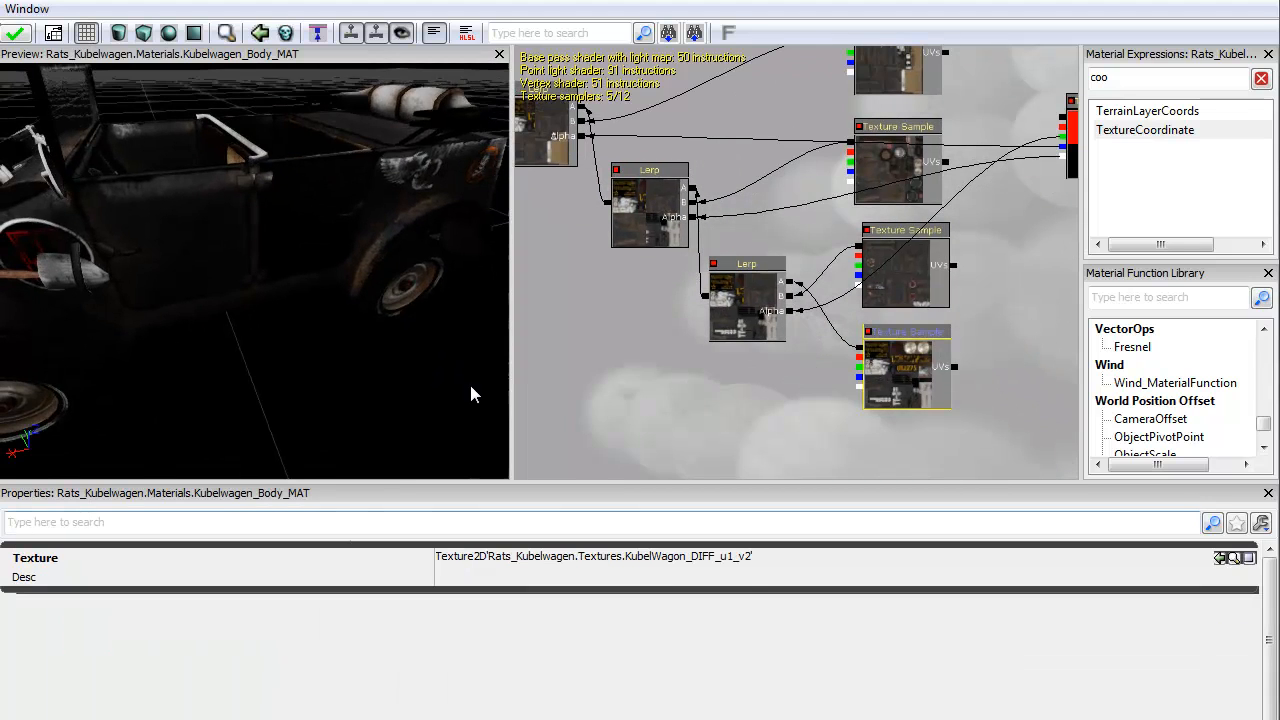
click(699, 556)
click(699, 556)
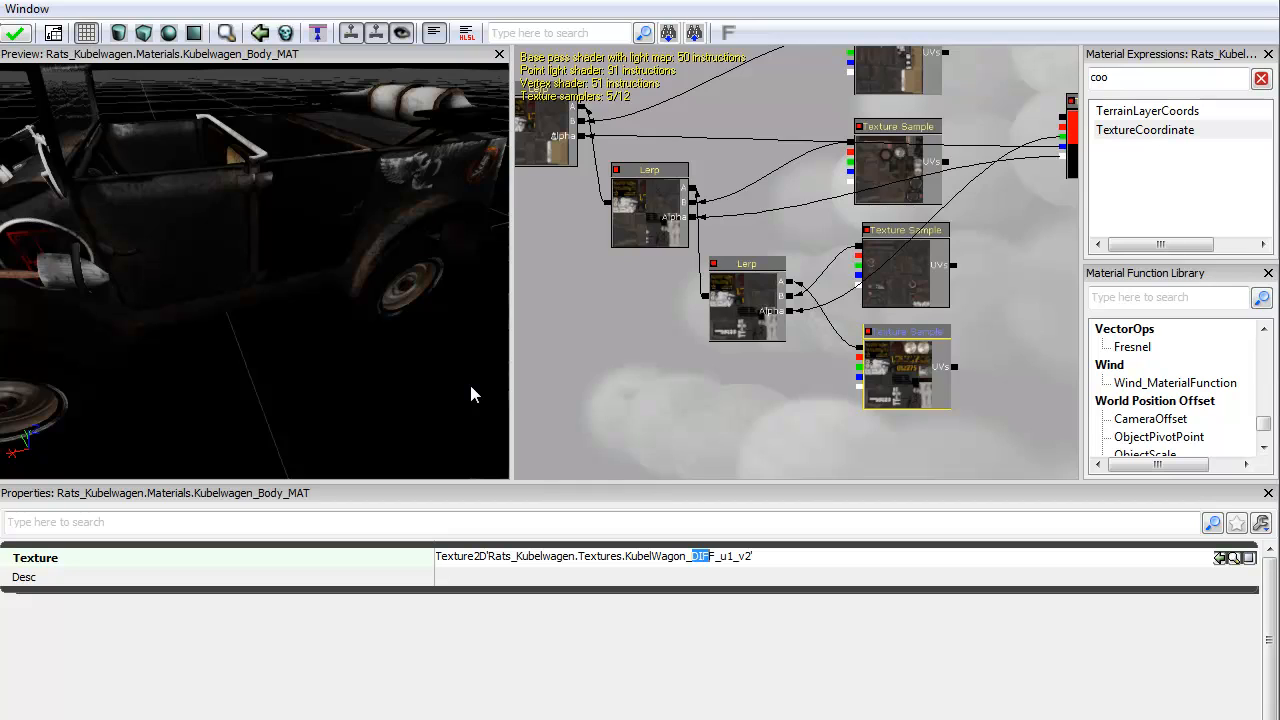
text(NORM)
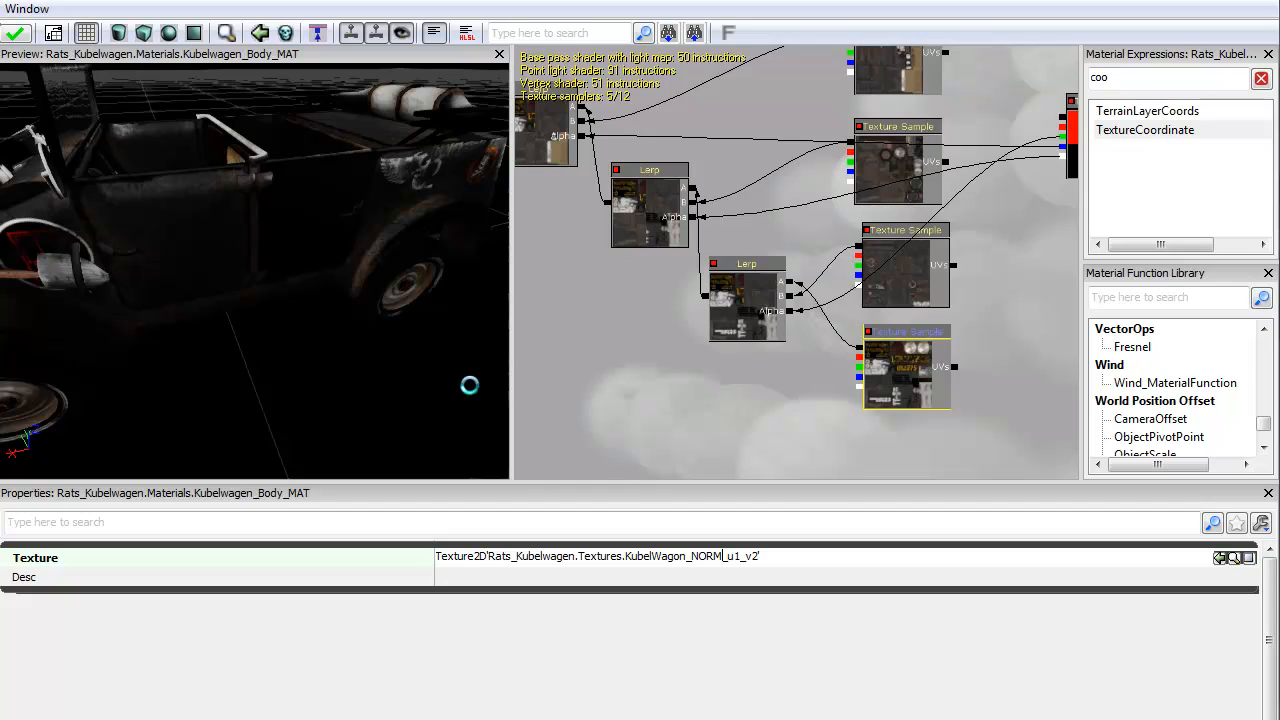
- Change the copied KubelWagon_DIFF_u2_v2 sample's texture to KubelWagon_NORM_u2_v2
click(905, 272)
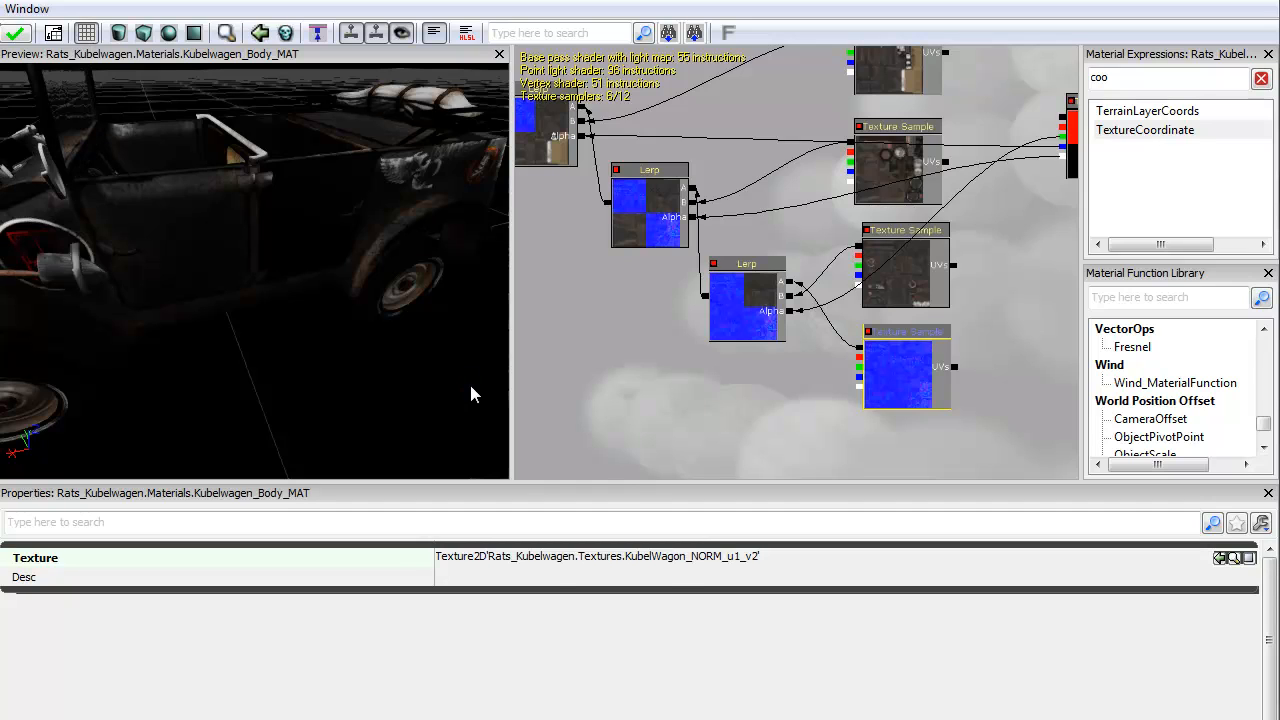
click(692, 556)
click(692, 556)
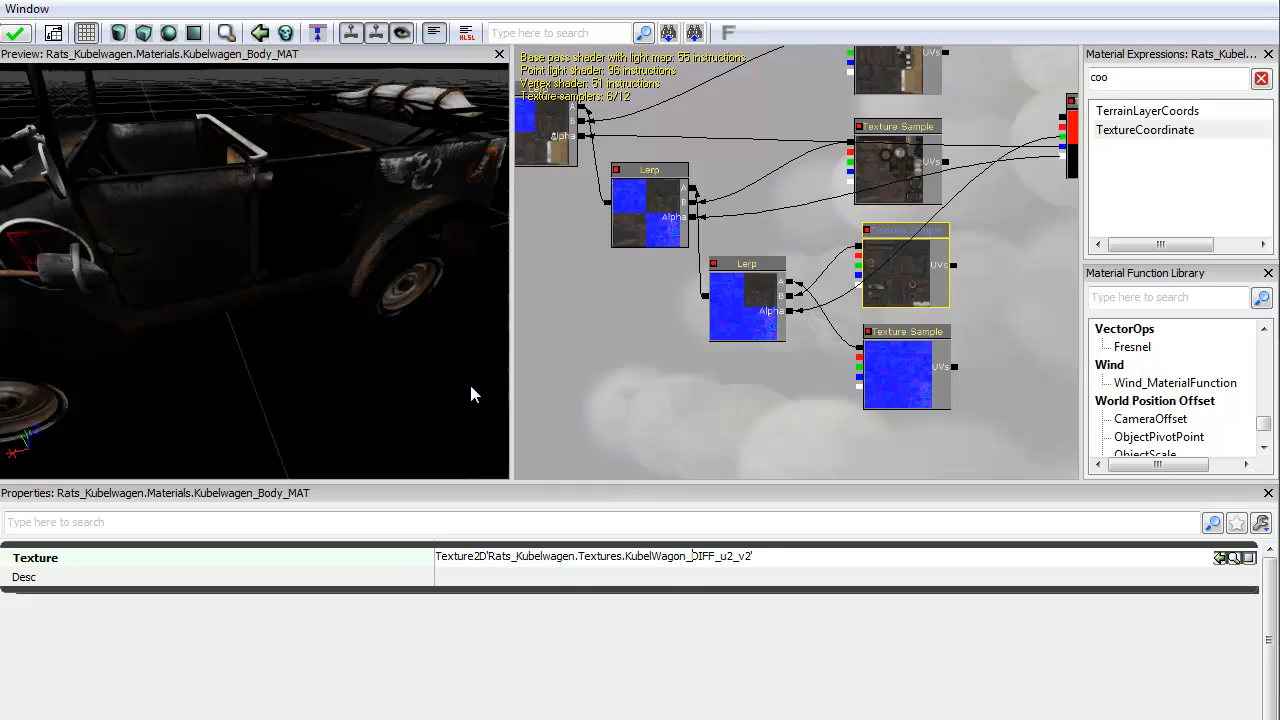
key(shift+Right)
key(shift+Right)
key(shift+Right)
key(shift+Right)
text(NORM)
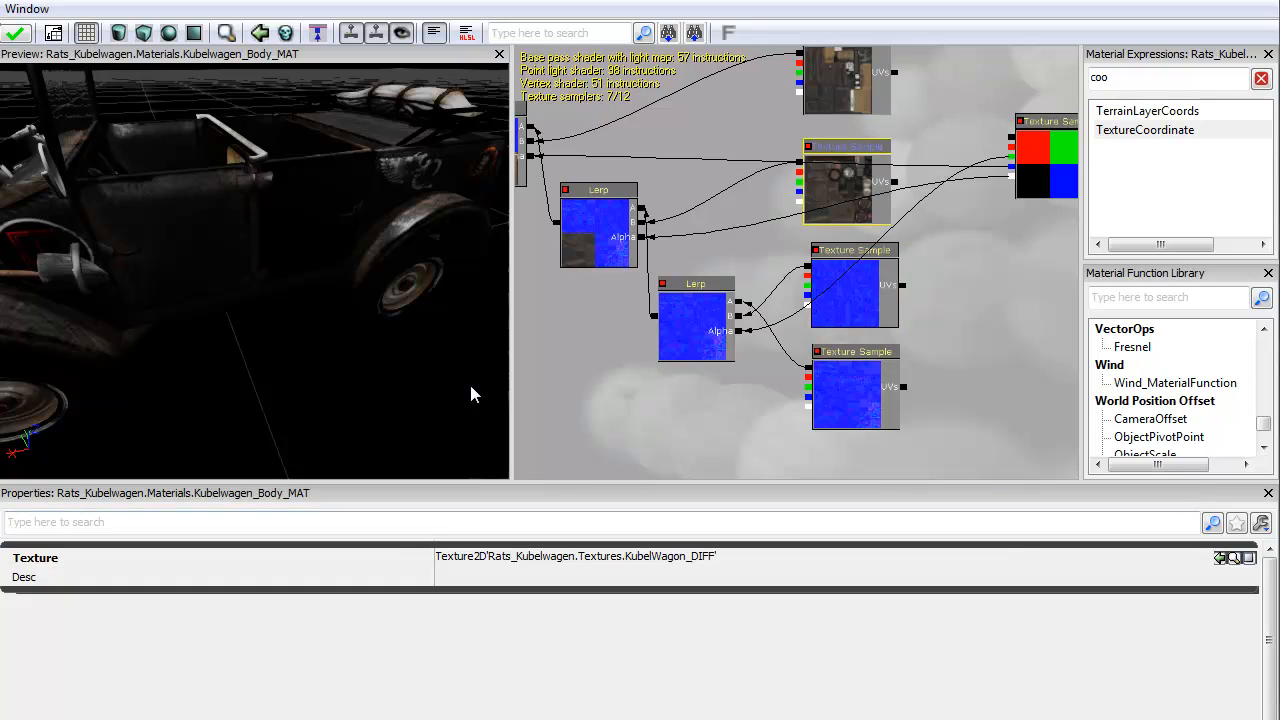
- Replace the texture of the copied KubelWagon_DIFF sample with KubelWagon_NORM
key(Tab)
drag(692, 556, 709, 556)
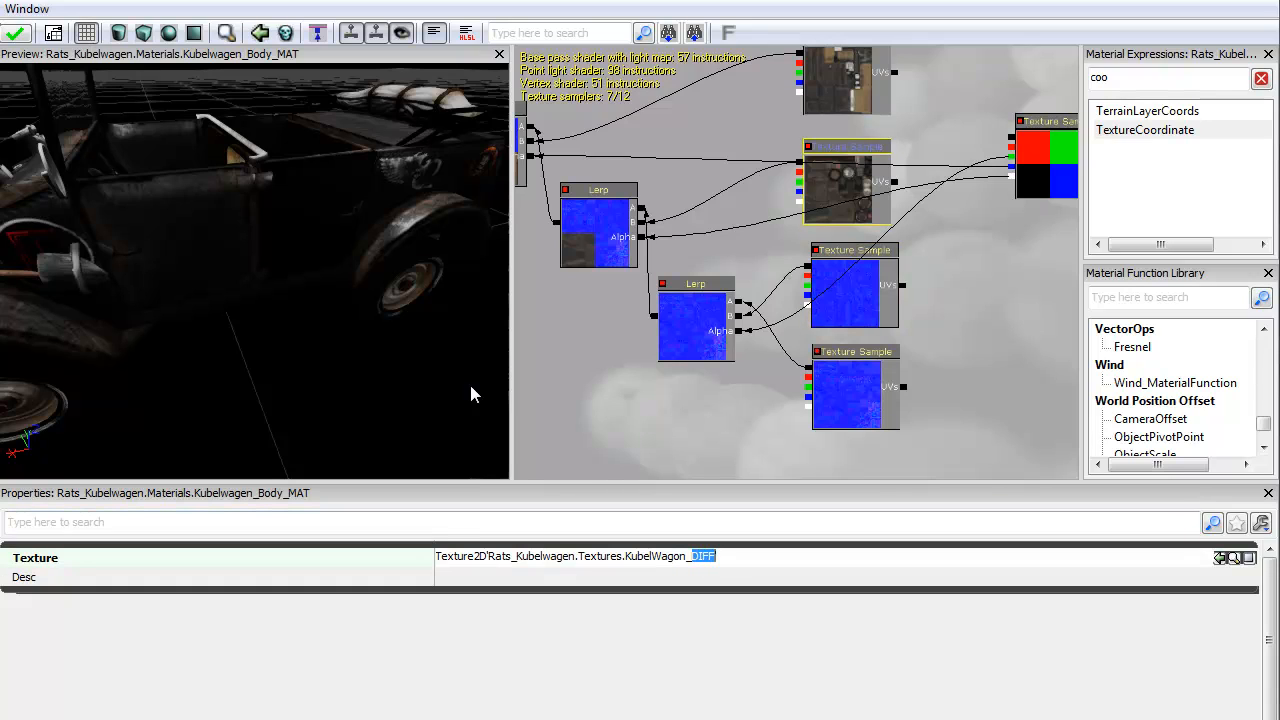
text(NORM)
key(Return)
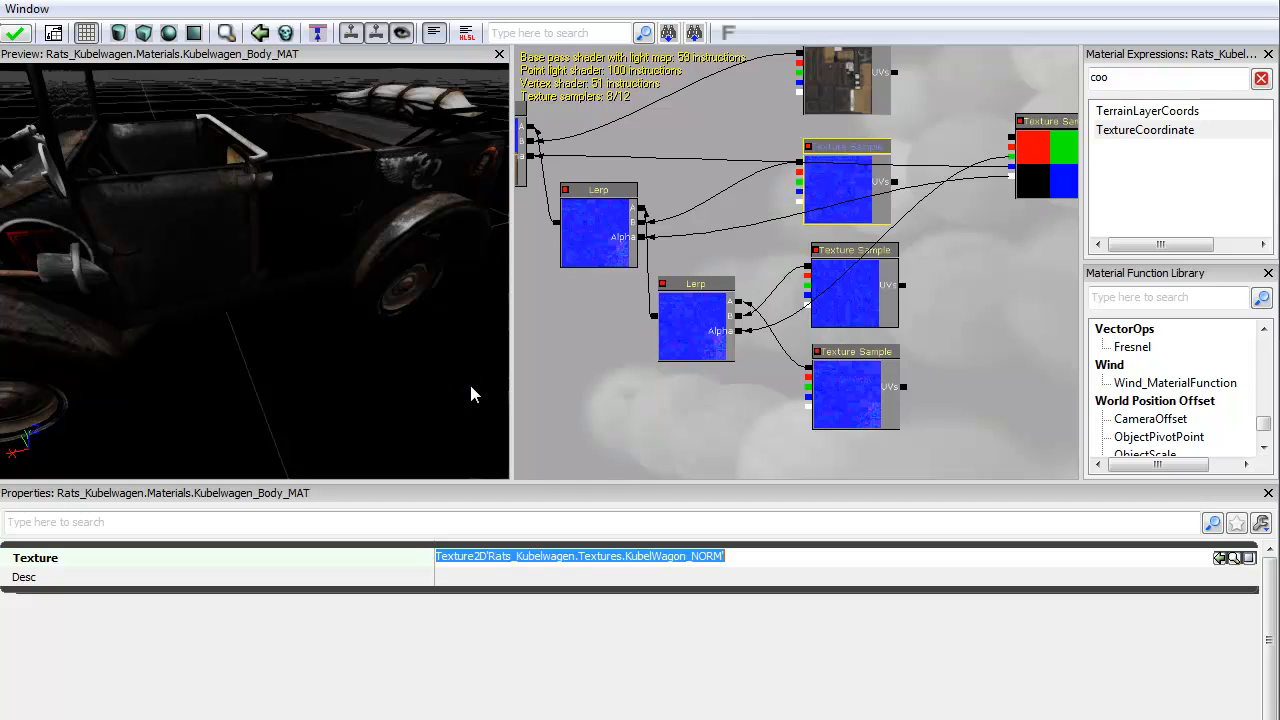
- Set the uppermost texture sample in the copied network to KubelWagon_NORM_u2_v1
click(846, 82)
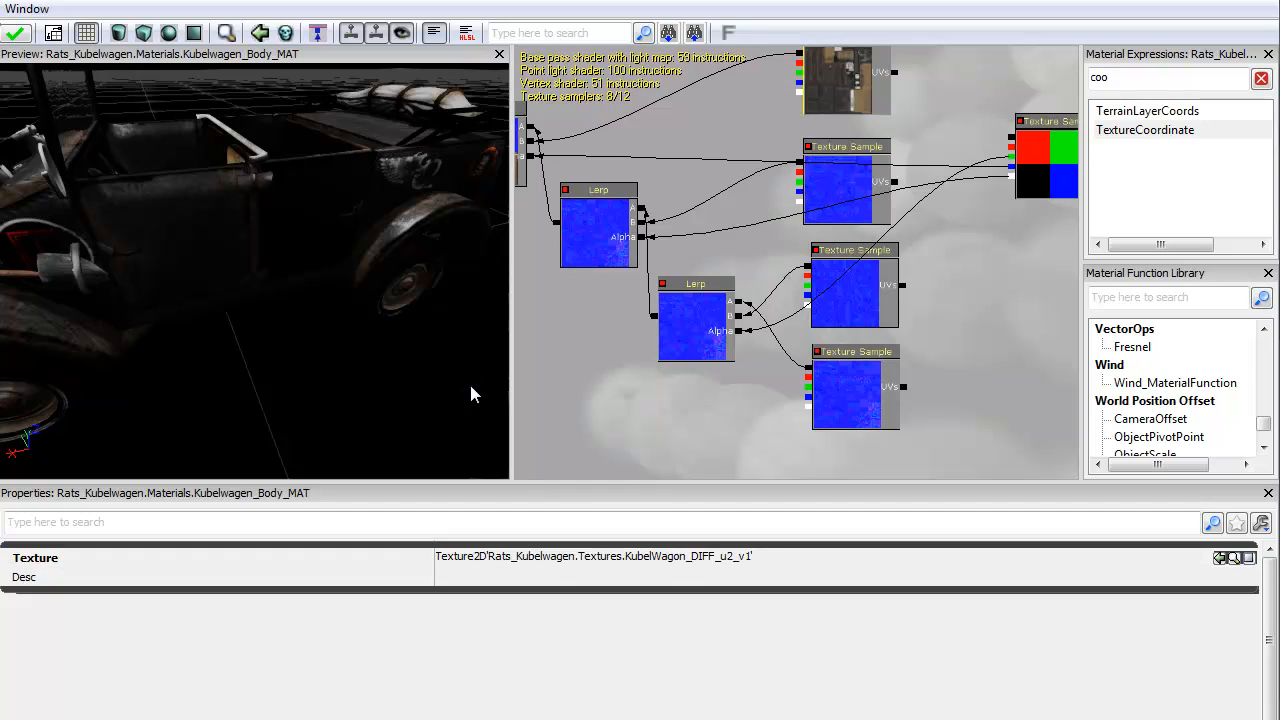
click(600, 557)
drag(692, 557, 704, 557)
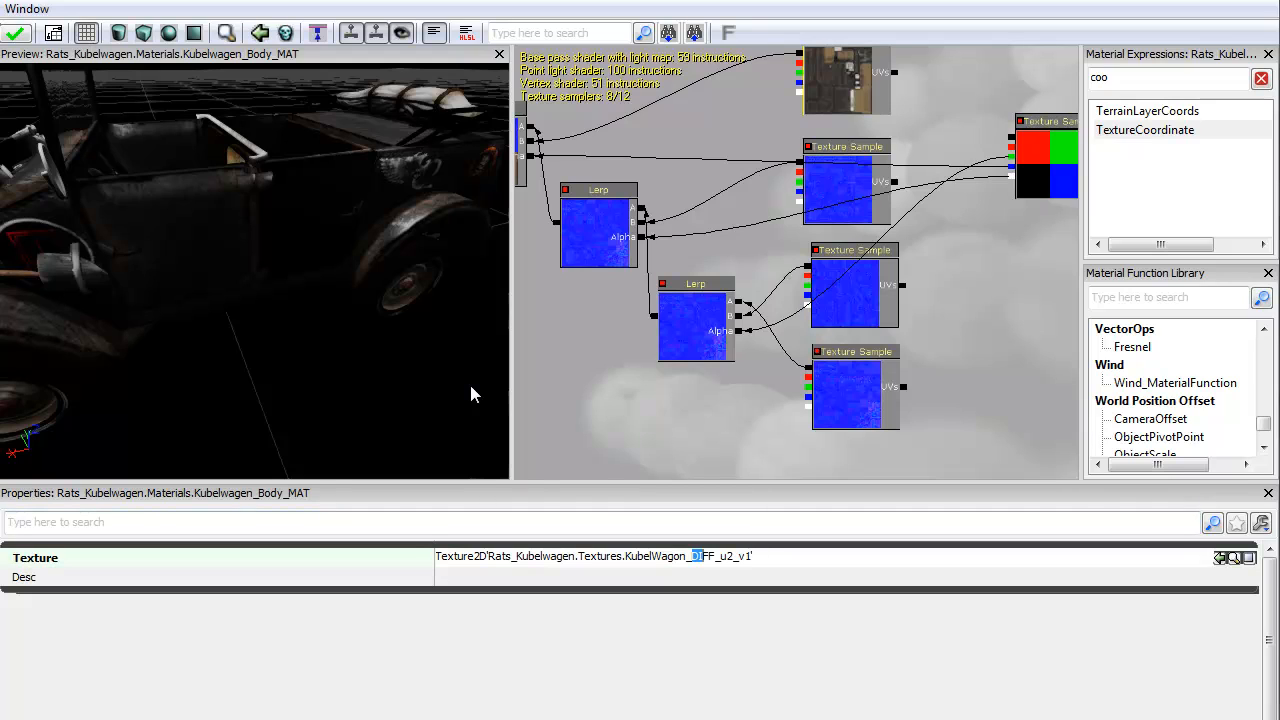
text(NORM)
key(Return)
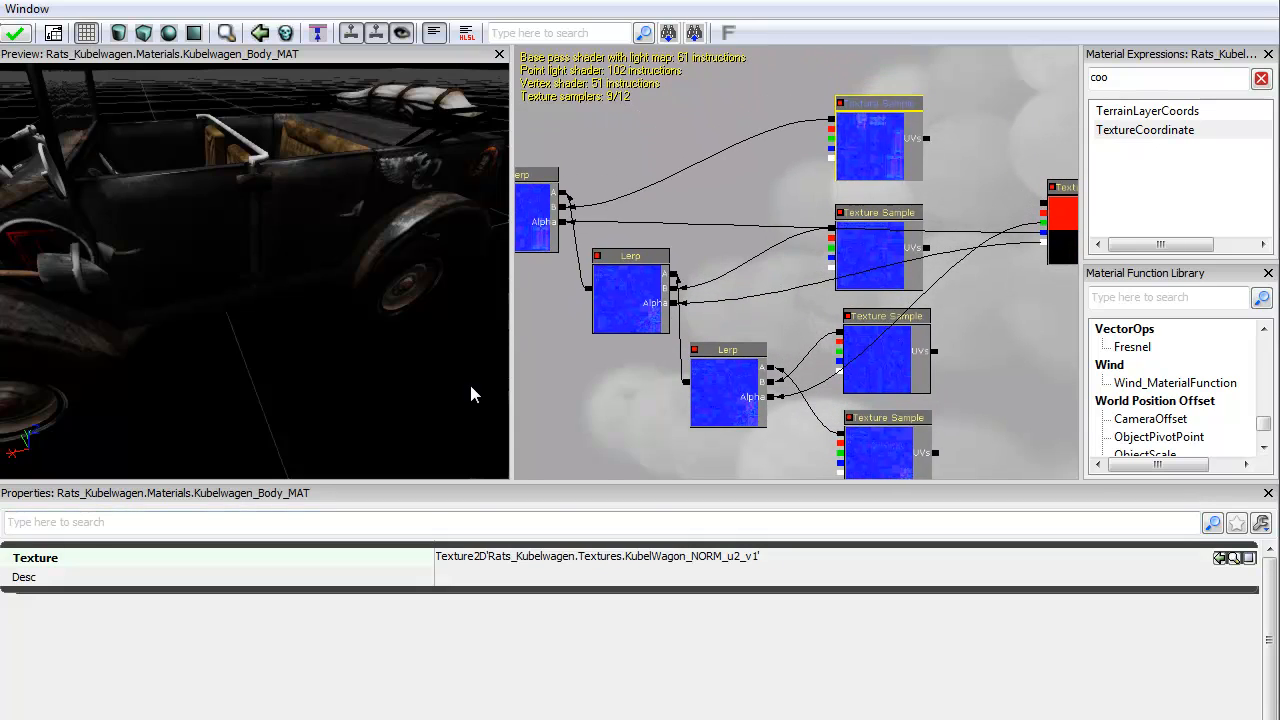
- Enclose the normal map blend network in a new comment box labelled NORM
drag(470, 392, 474, 394)
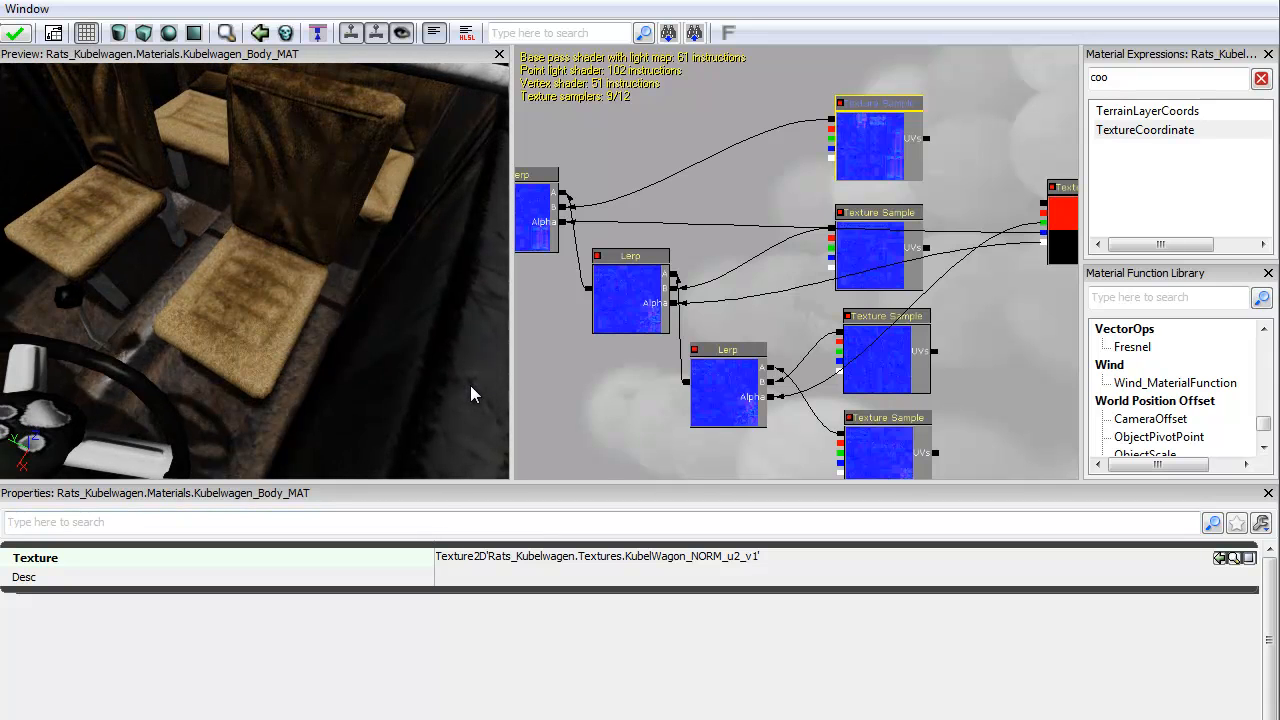
drag(474, 394, 474, 394)
scroll(474, 394, down, 5)
scroll(474, 394, down, 5)
scroll(474, 394, up, 5)
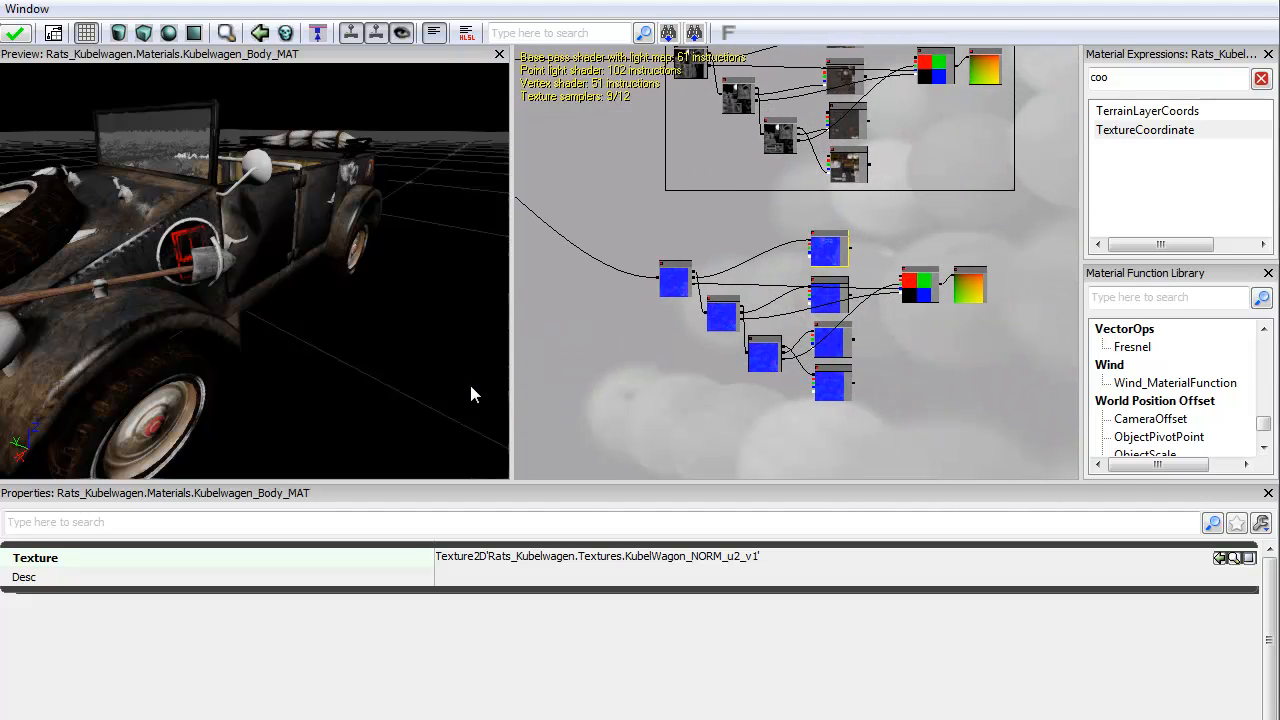
drag(632, 206, 1043, 453)
right_click(910, 348)
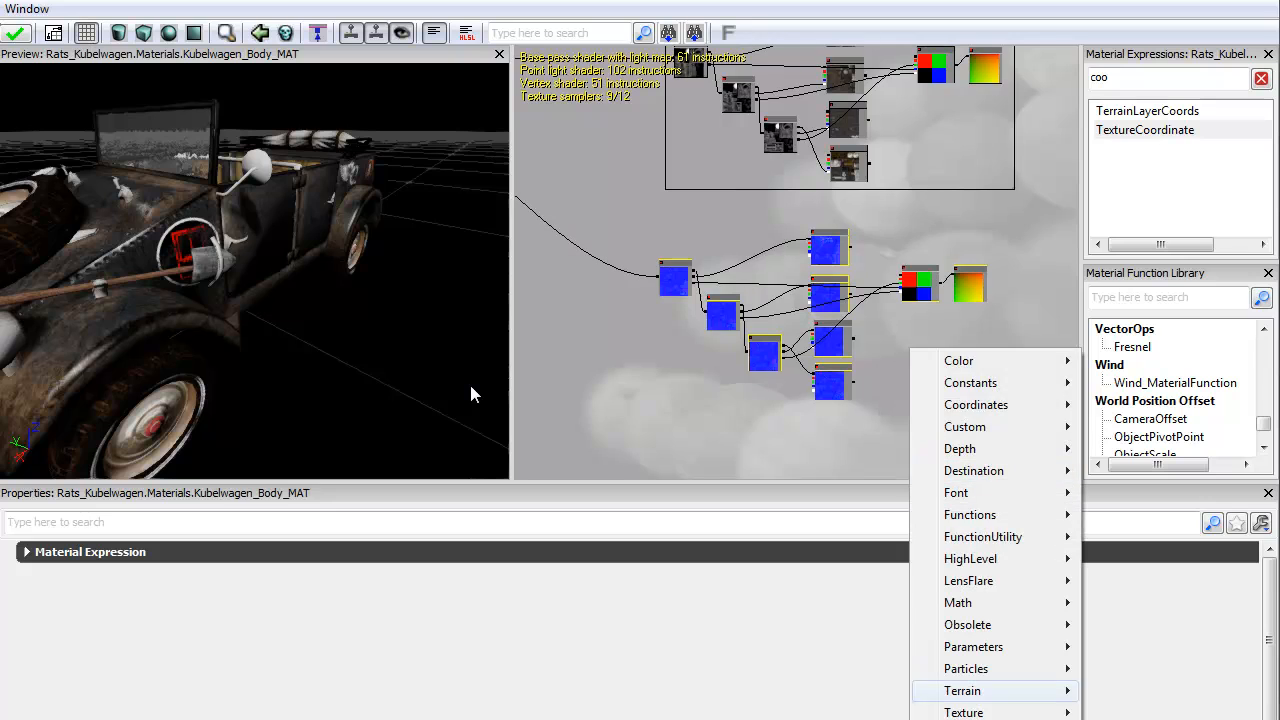
click(970, 719)
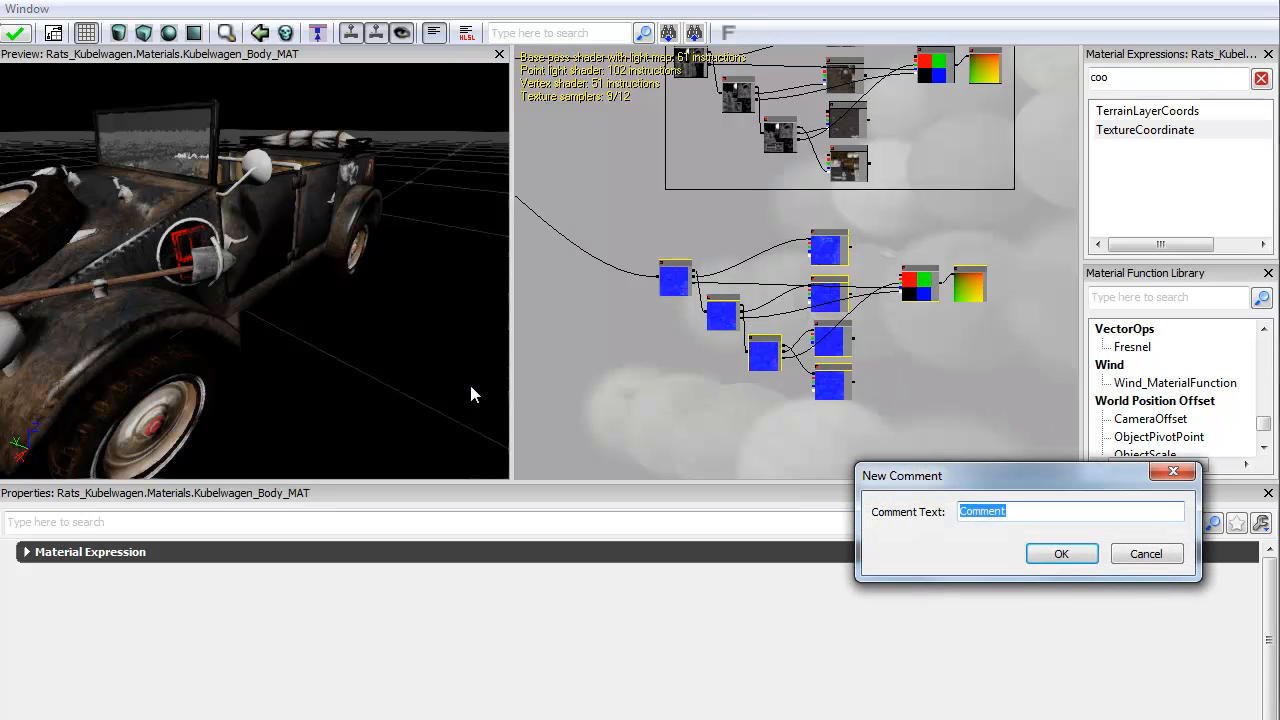
text(NORM)
key(Return)
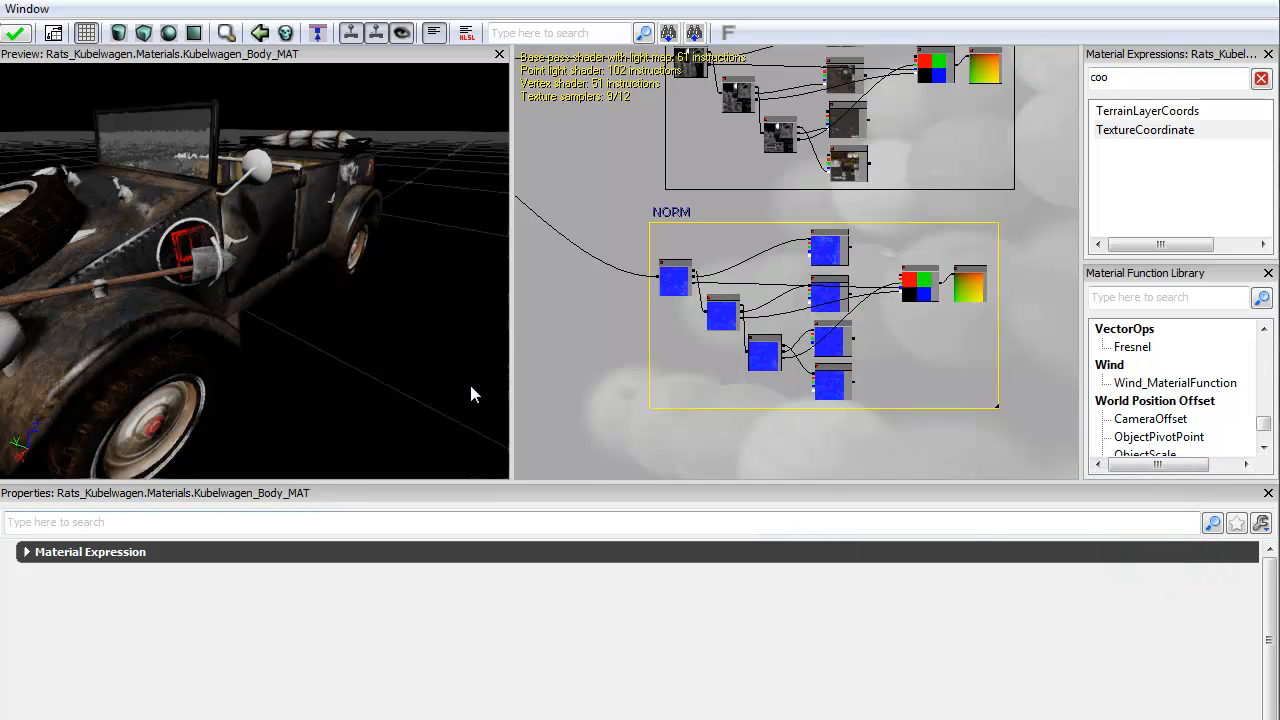
- Examine the material node's Diffuse, Specular and Normal connections, the vehicle preview and the three commented networks
drag(590, 300, 818, 428)
drag(720, 300, 837, 379)
scroll(790, 280, up, 5)
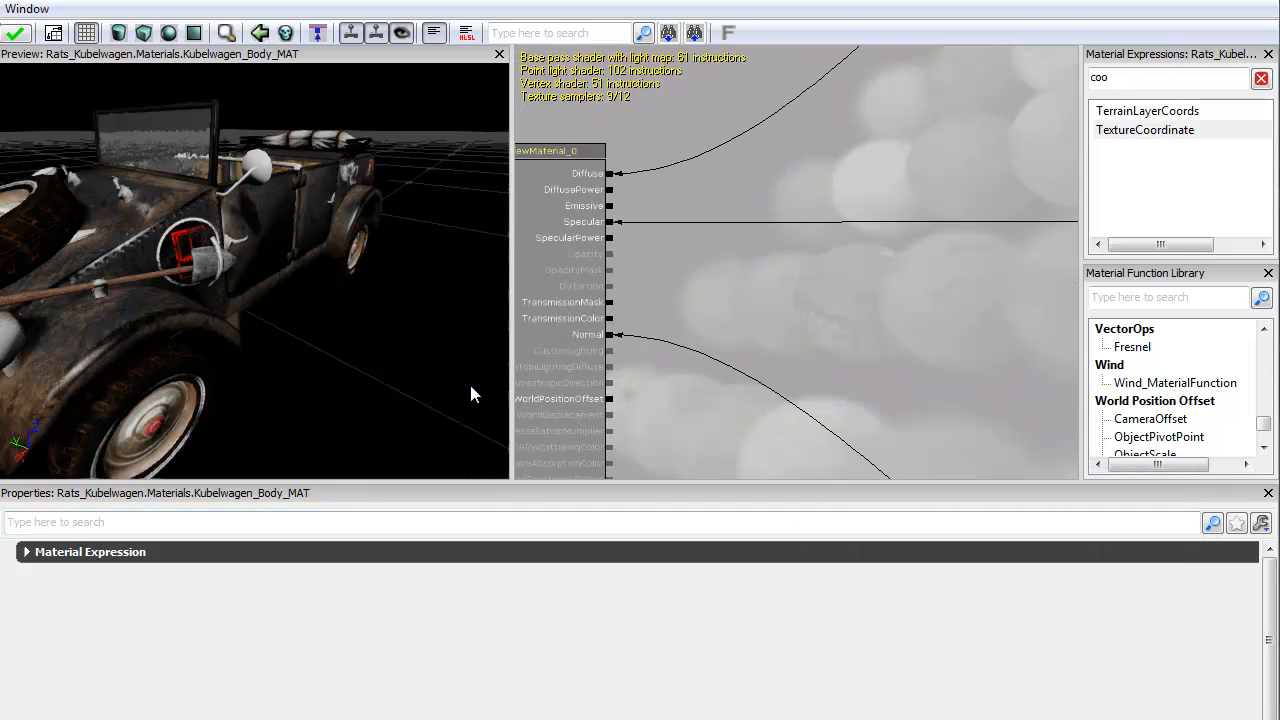
drag(780, 290, 864, 304)
drag(255, 280, 400, 310)
mouse_move(472, 394)
mouse_down()
mouse_move(560, 366)
mouse_move(472, 394)
mouse_up()
drag(780, 300, 452, 284)
scroll(740, 325, down, 5)
drag(780, 300, 523, 314)
scroll(600, 348, down, 5)
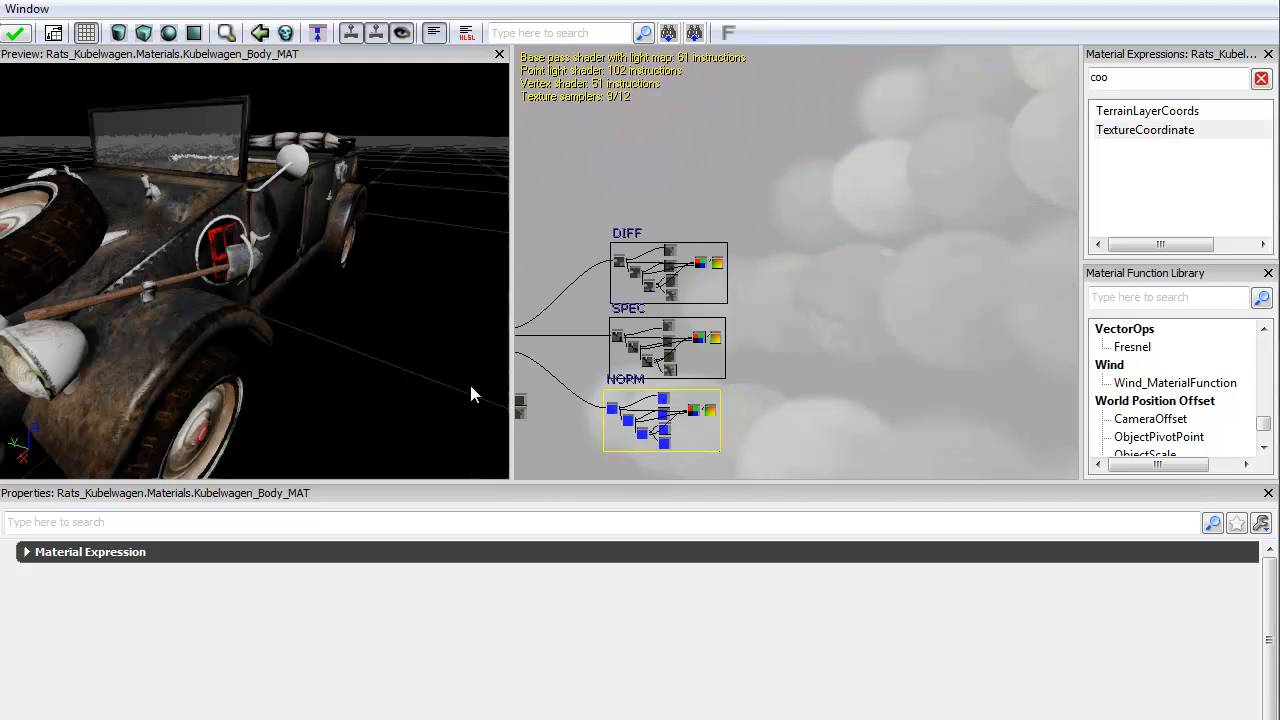
- Duplicate the network inside the NORM comment and place the copy above the constant node
drag(600, 348, 675, 300)
scroll(679, 425, up, 4)
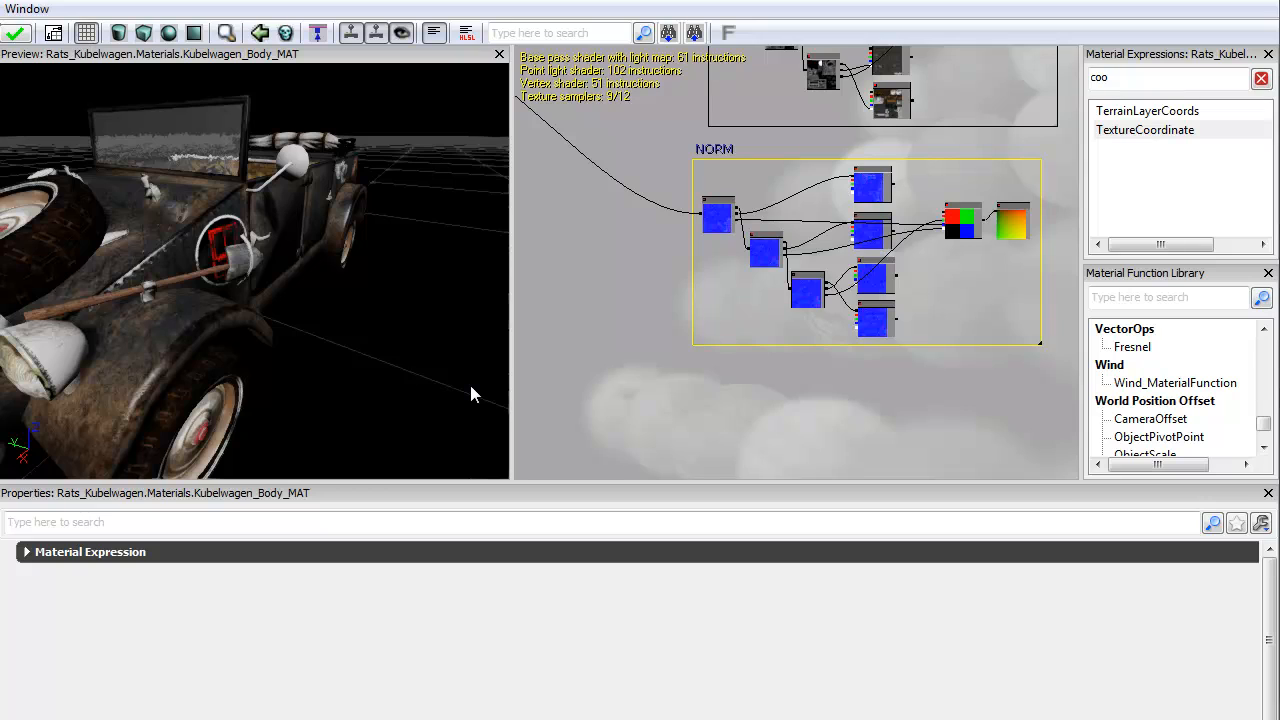
drag(704, 174, 1024, 332)
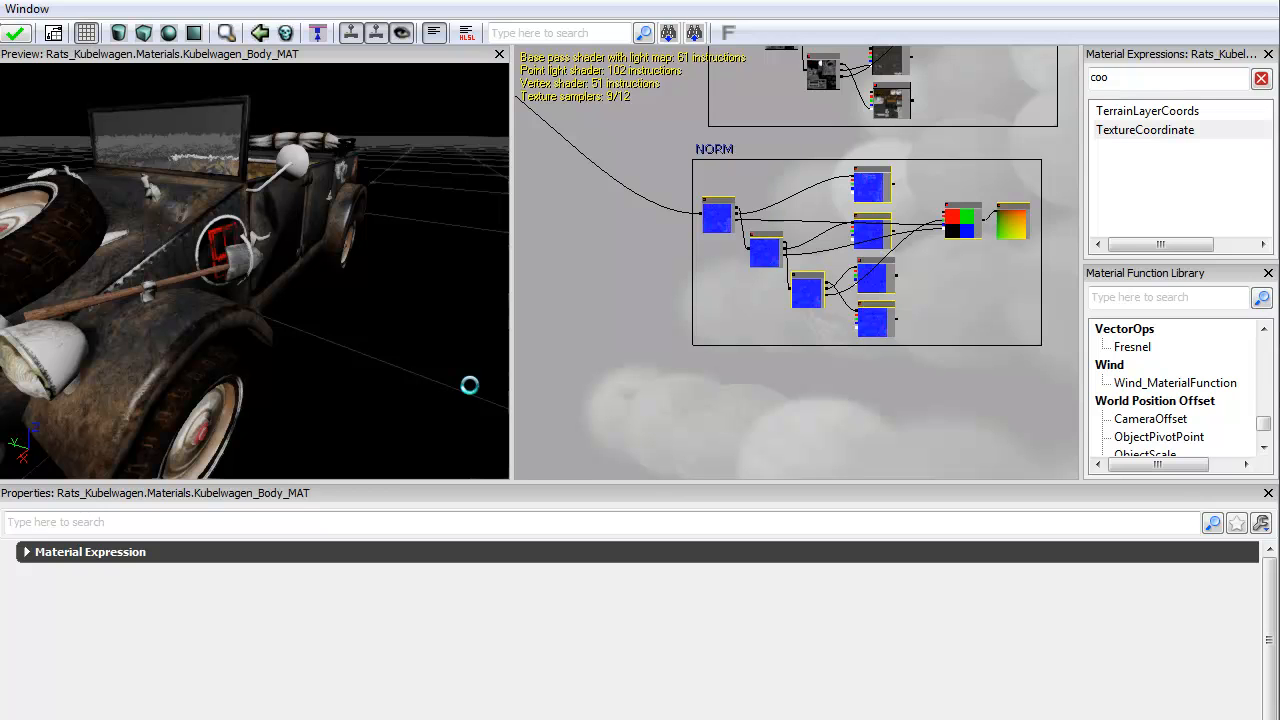
key(ctrl+w)
drag(772, 256, 631, 138)
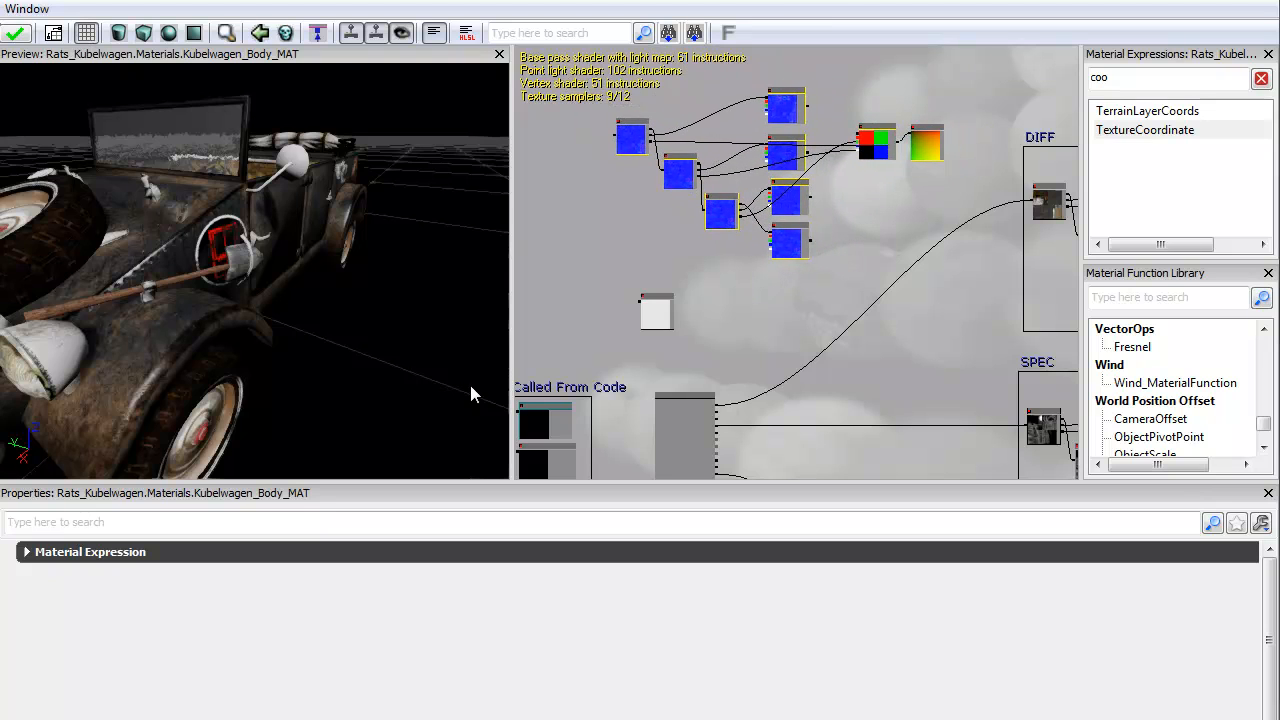
- In the newest copy, rewire the Lerp inputs from the normal samples' colour outputs to their alpha channels
drag(720, 279, 697, 421)
scroll(720, 344, up, 3)
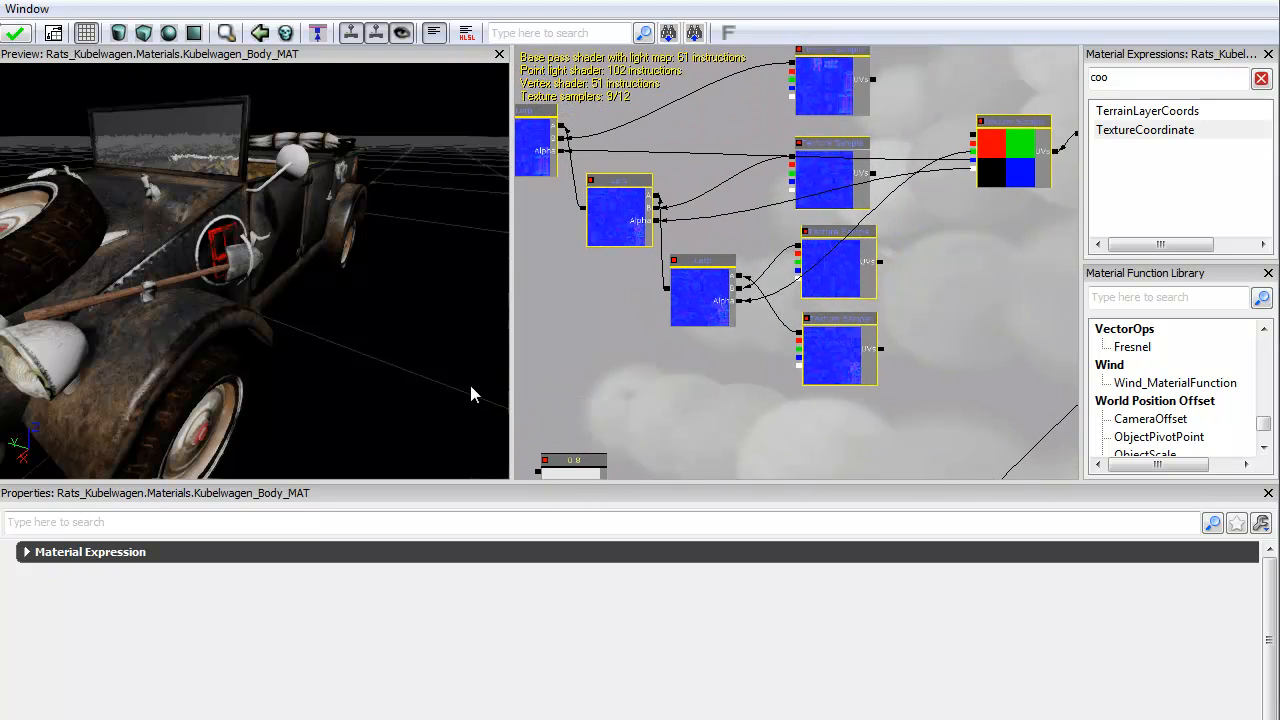
scroll(737, 358, up, 2)
drag(741, 265, 821, 253)
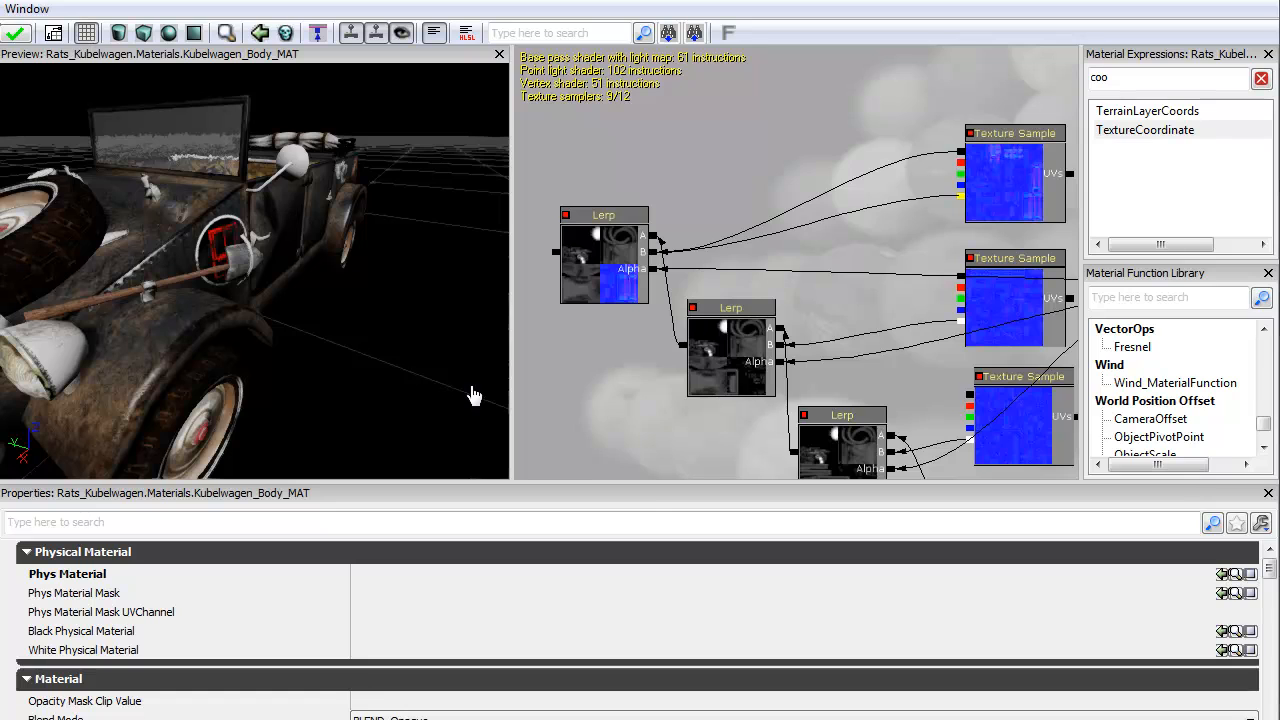
drag(545, 394, 677, 387)
drag(472, 388, 380, 382)
drag(587, 466, 562, 373)
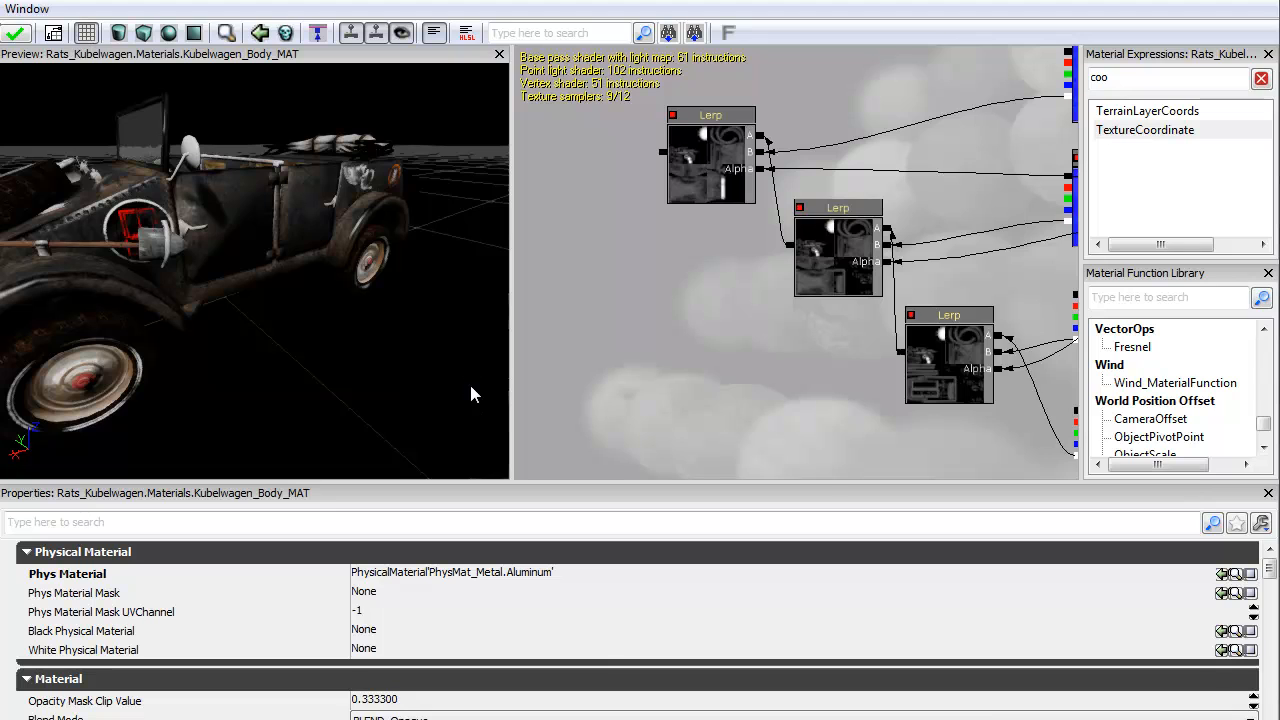
- Switch to the level editor to look at the Kismet editor, and return to the Kubelwagen_Body_MAT material
key(super+Down)
mouse_move(470, 384)
mouse_down()
mouse_move(482, 370)
mouse_move(474, 379)
mouse_up()
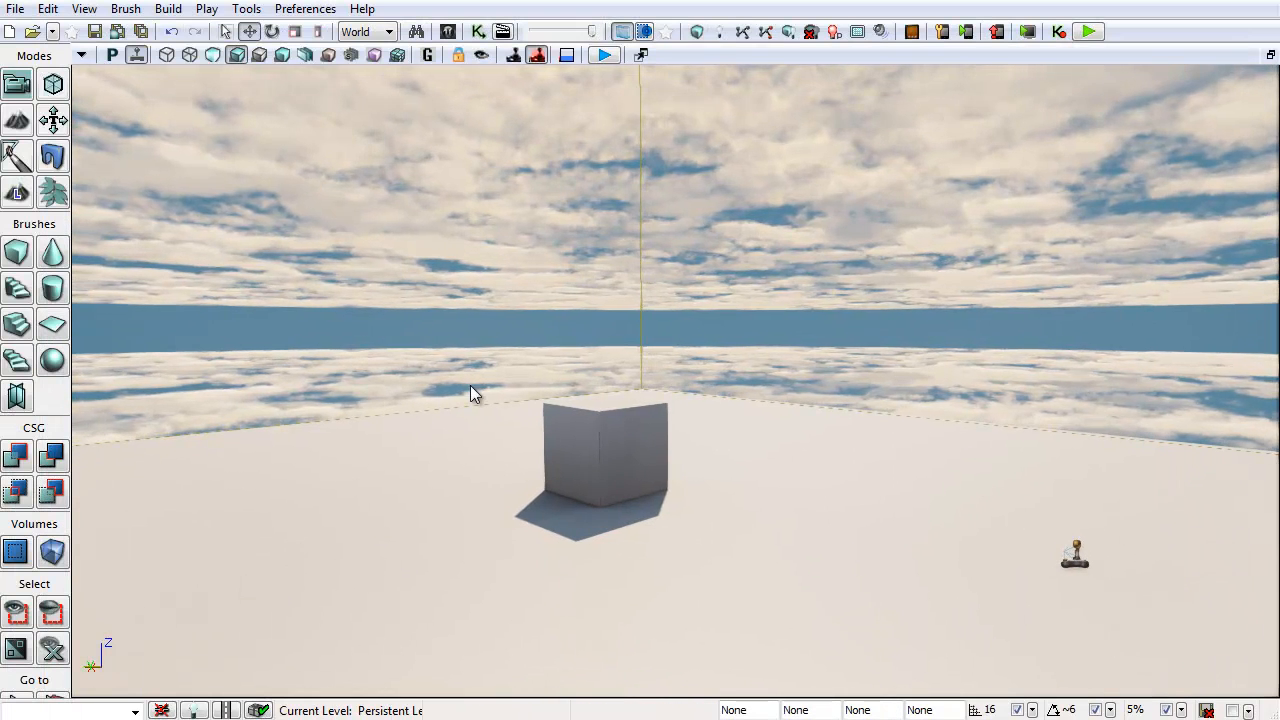
click(479, 32)
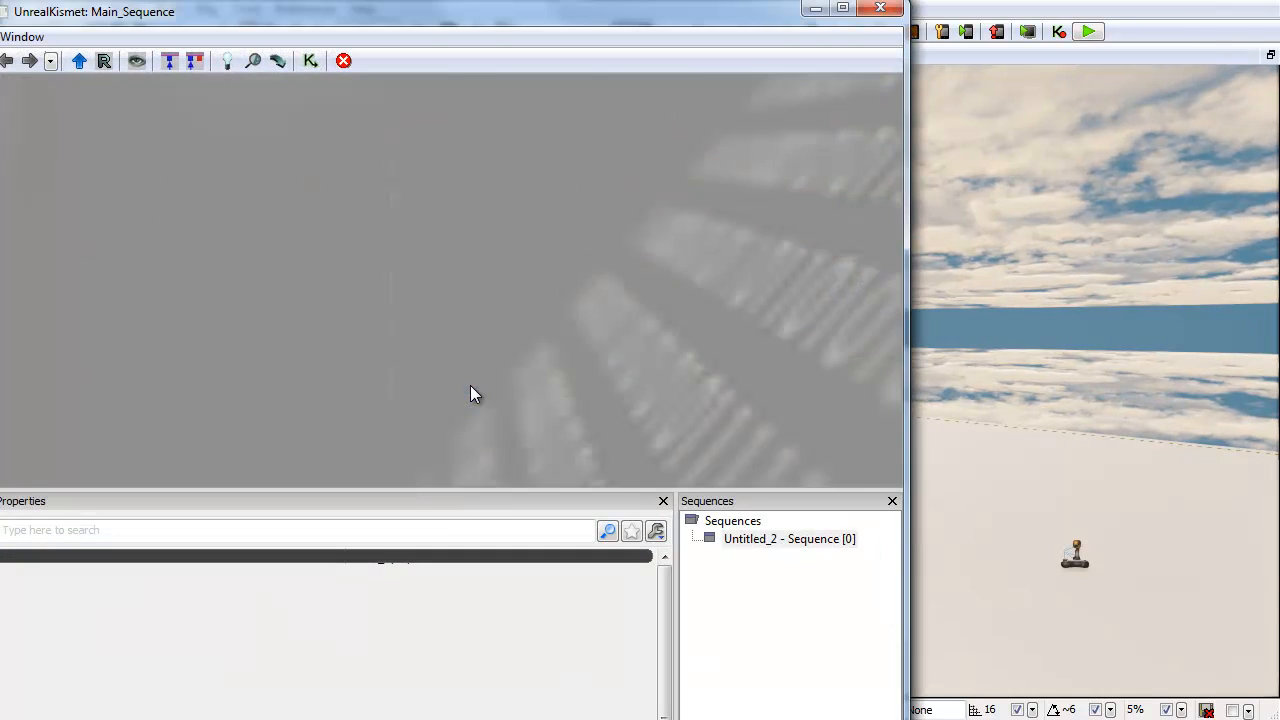
click(880, 8)
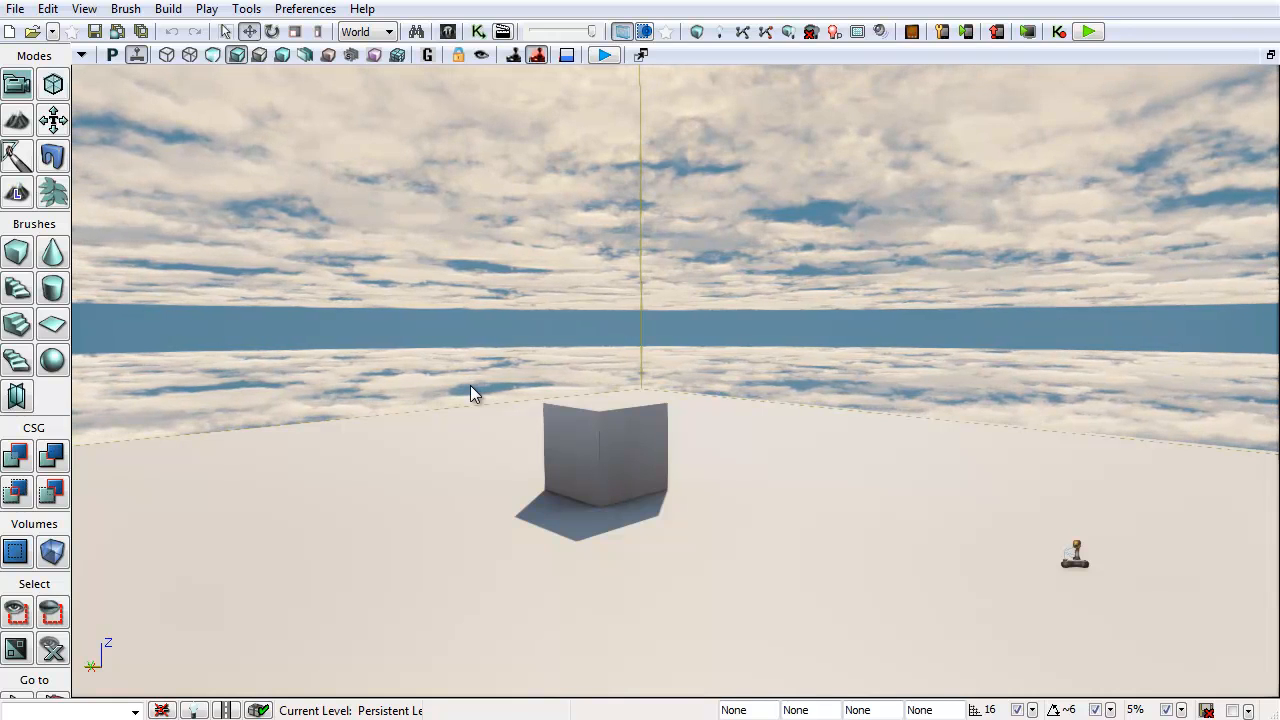
click(448, 32)
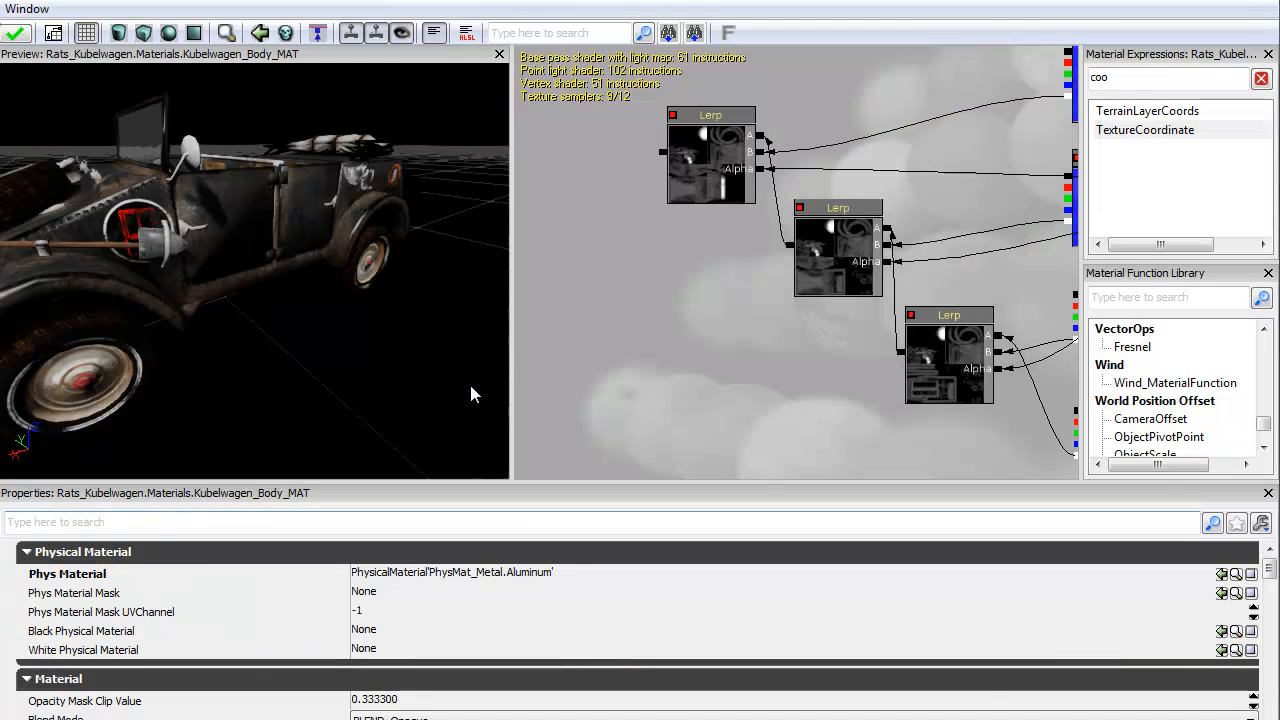
- Switch to the Content Browser and enlarge its window to show more of the reflection assets
key(alt+Tab)
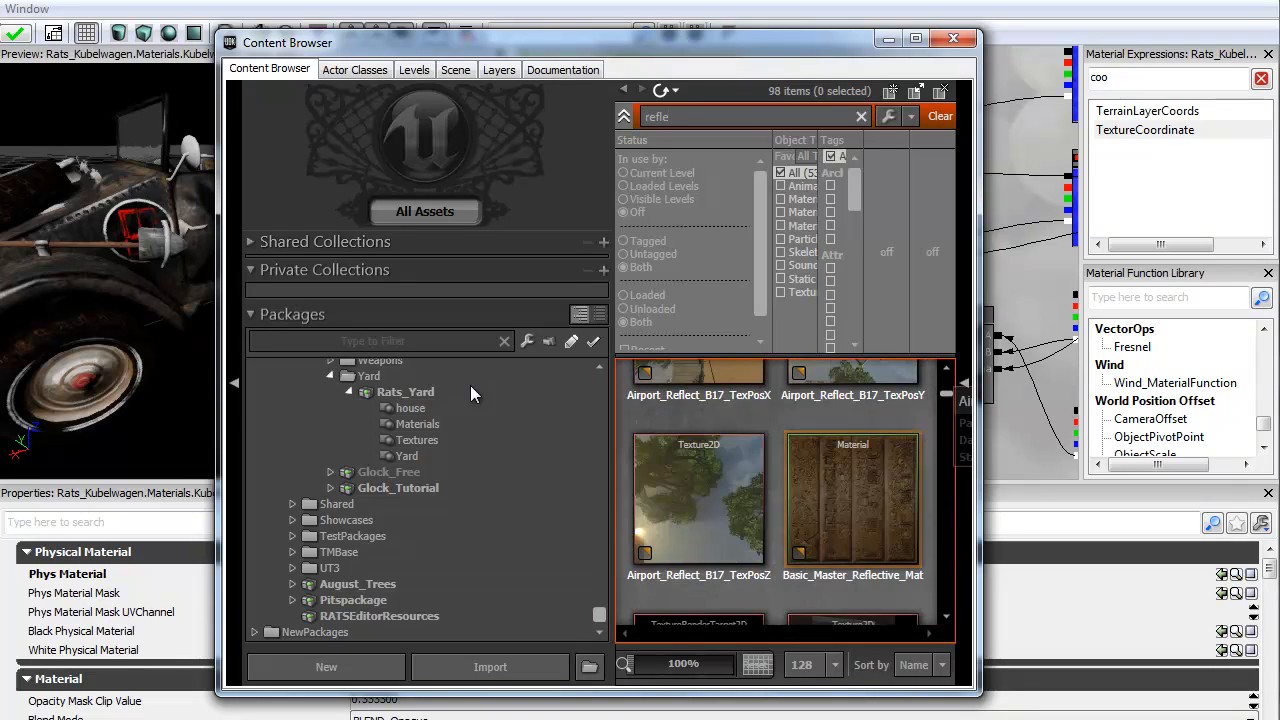
drag(980, 385, 1273, 385)
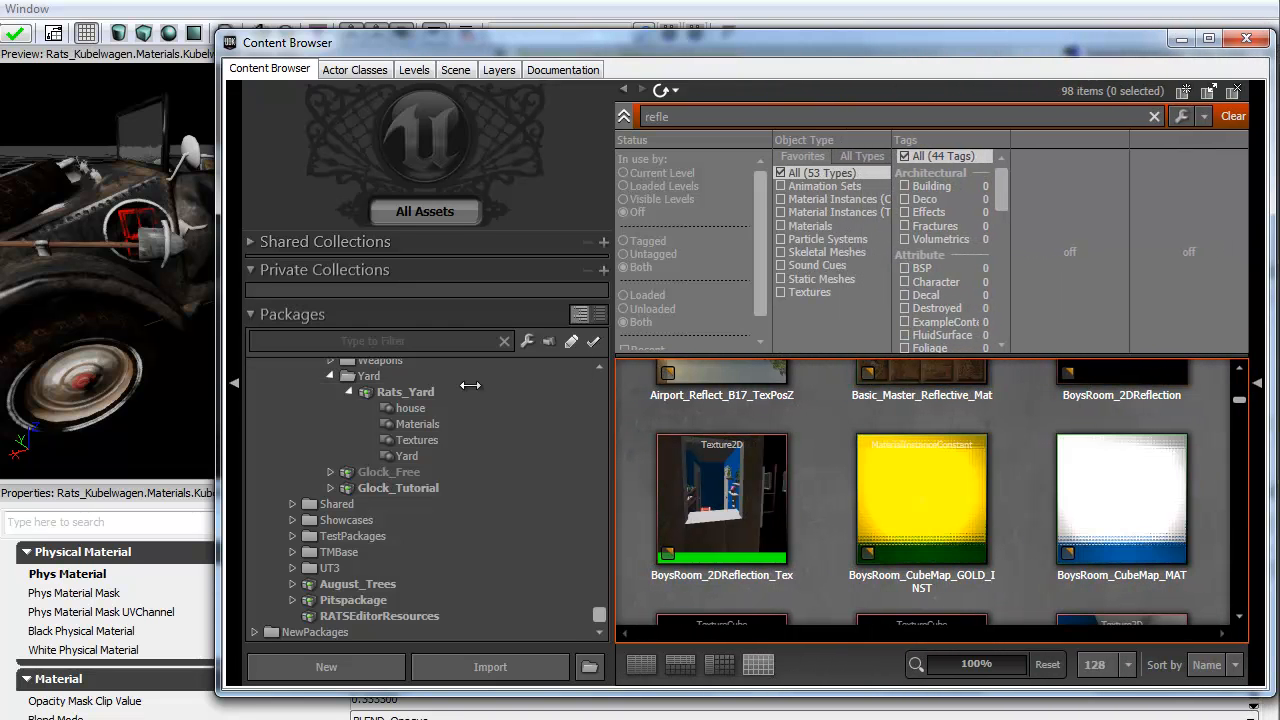
drag(217, 385, 6, 385)
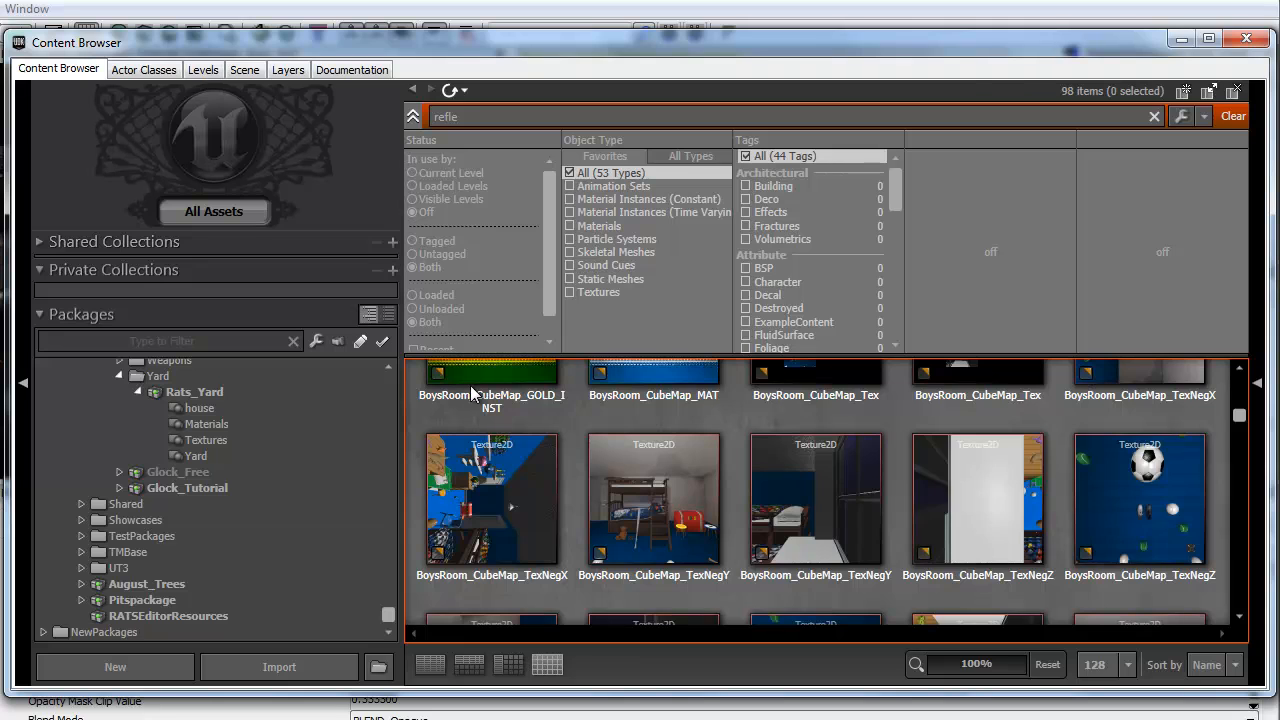
drag(470, 33, 470, 0)
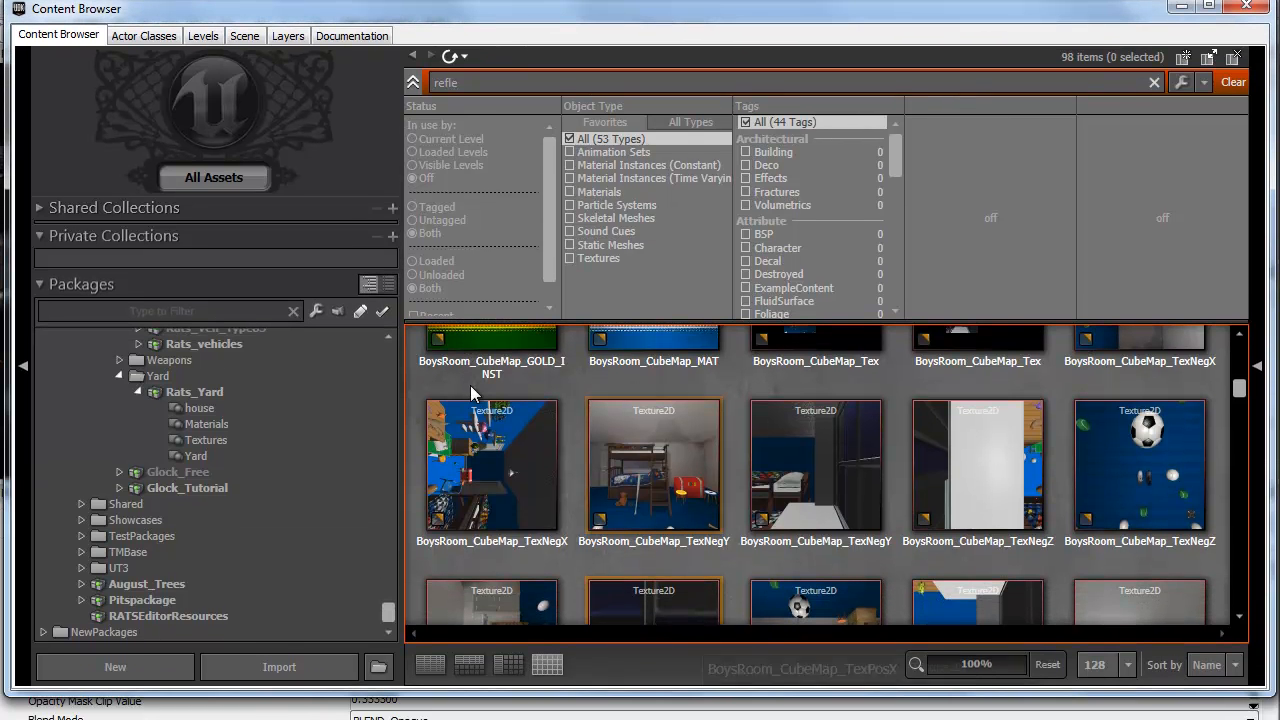
drag(470, 692, 470, 719)
- Find the ReflectCube01_Tex cube texture among the filtered assets and select it
scroll(470, 385, down, 5)
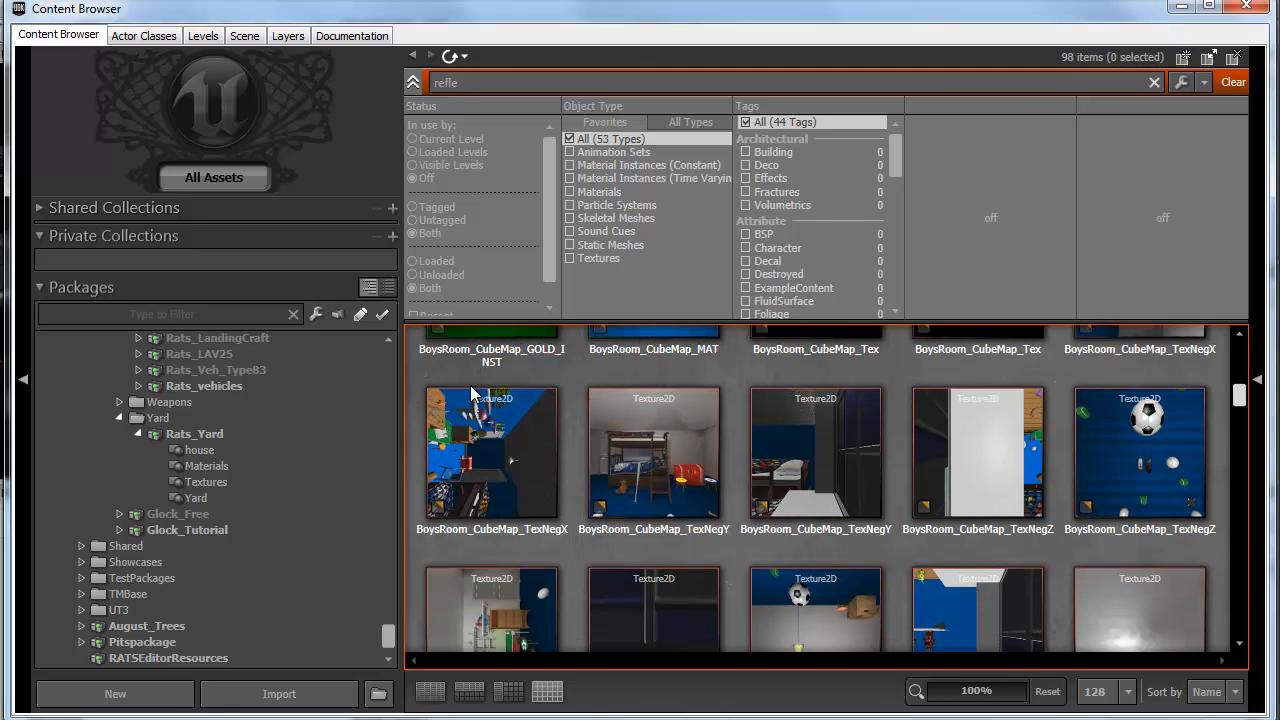
scroll(472, 394, down, 8)
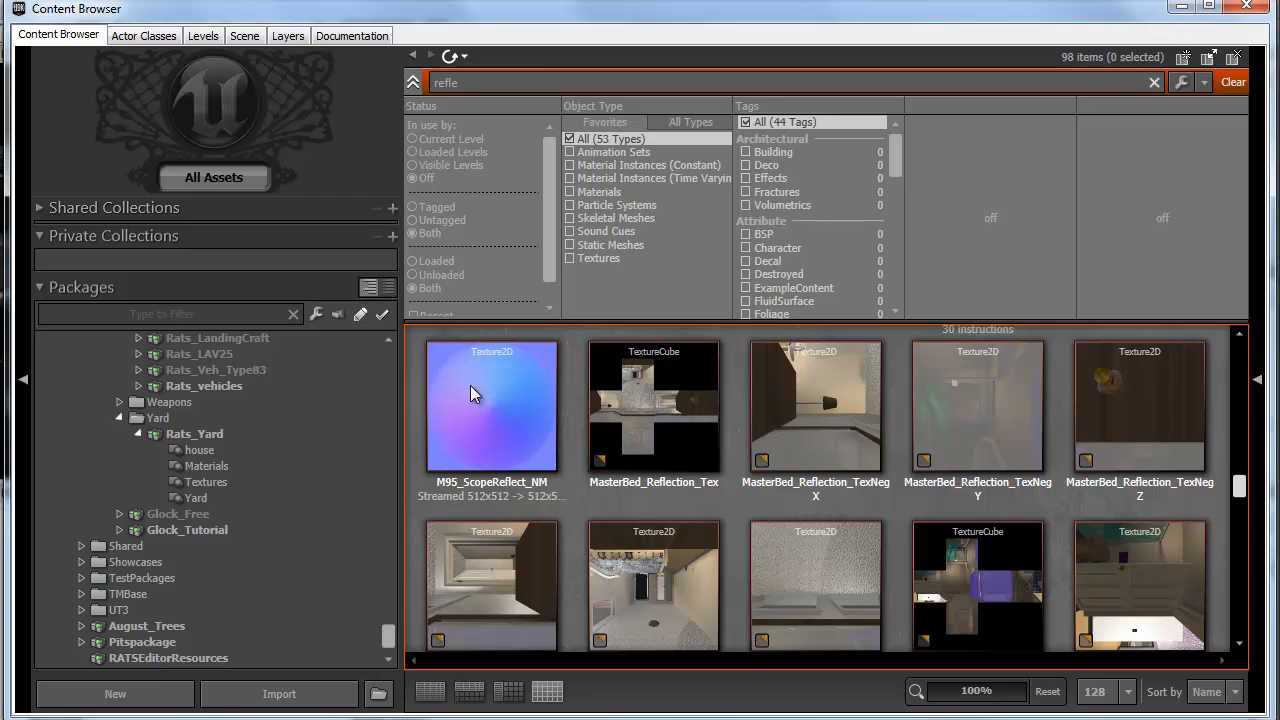
scroll(472, 394, down, 6)
scroll(472, 393, down, 2)
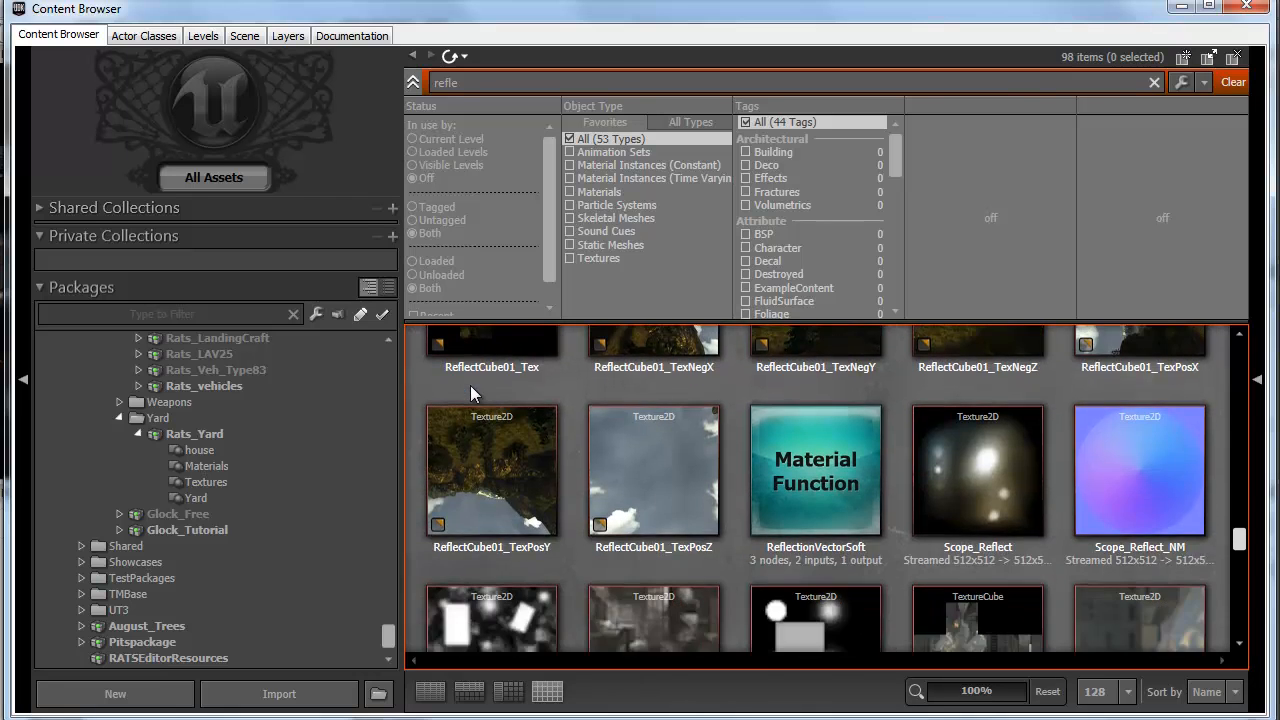
scroll(472, 393, up, 3)
scroll(472, 393, down, 1)
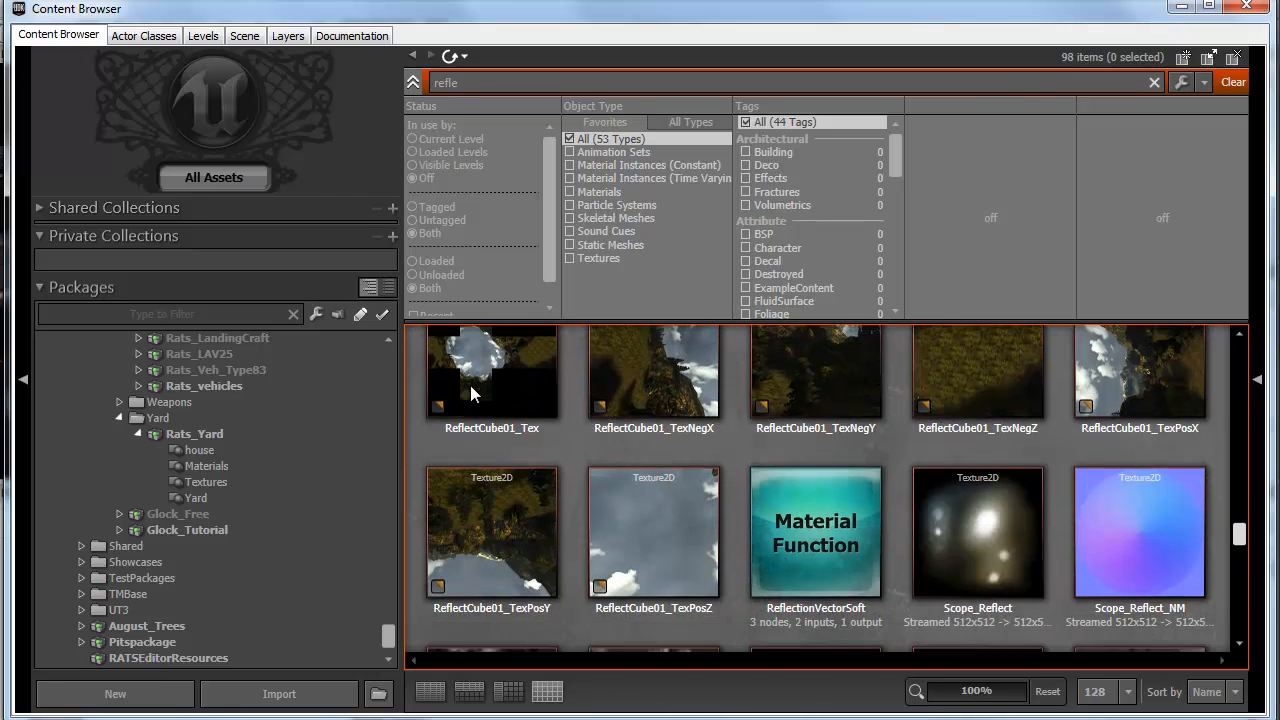
scroll(472, 393, up, 1)
click(470, 392)
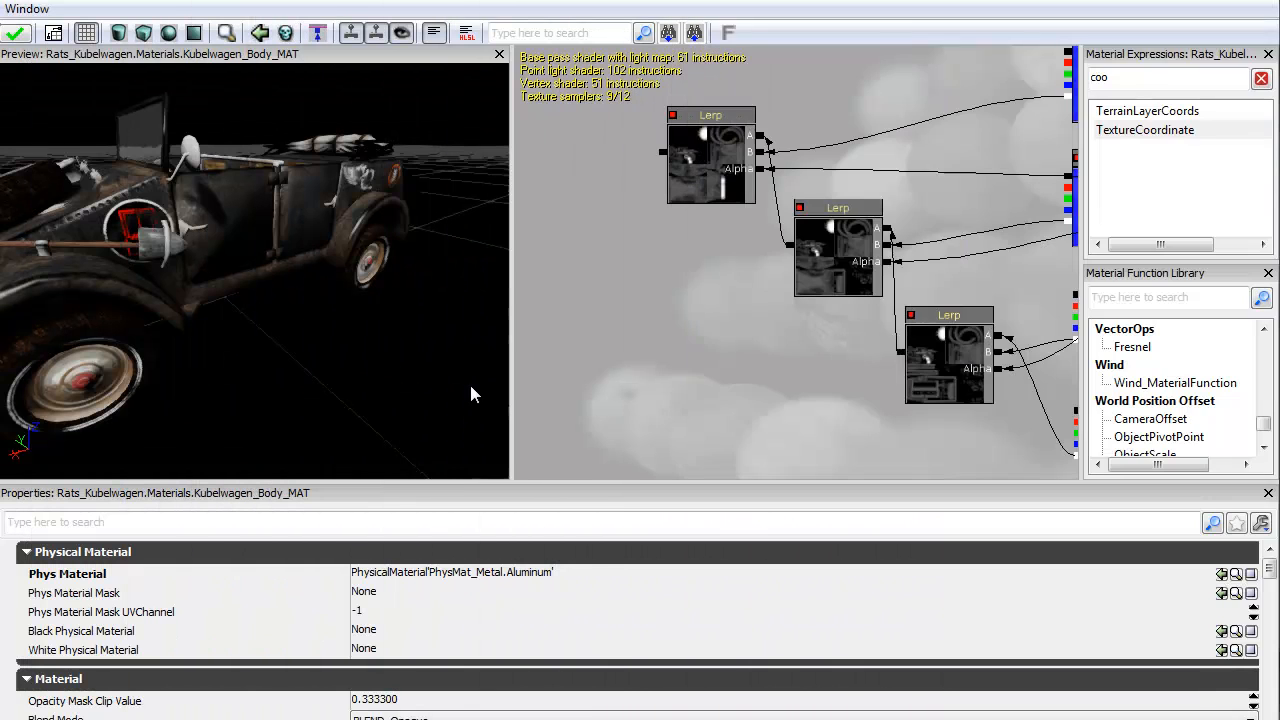
- Back in the Kubelwagen_Body_MAT material, add a TextureSampleParameterCube node that uses ReflectCube01_Tex, above the normal-alpha Lerp network
right_click(569, 252)
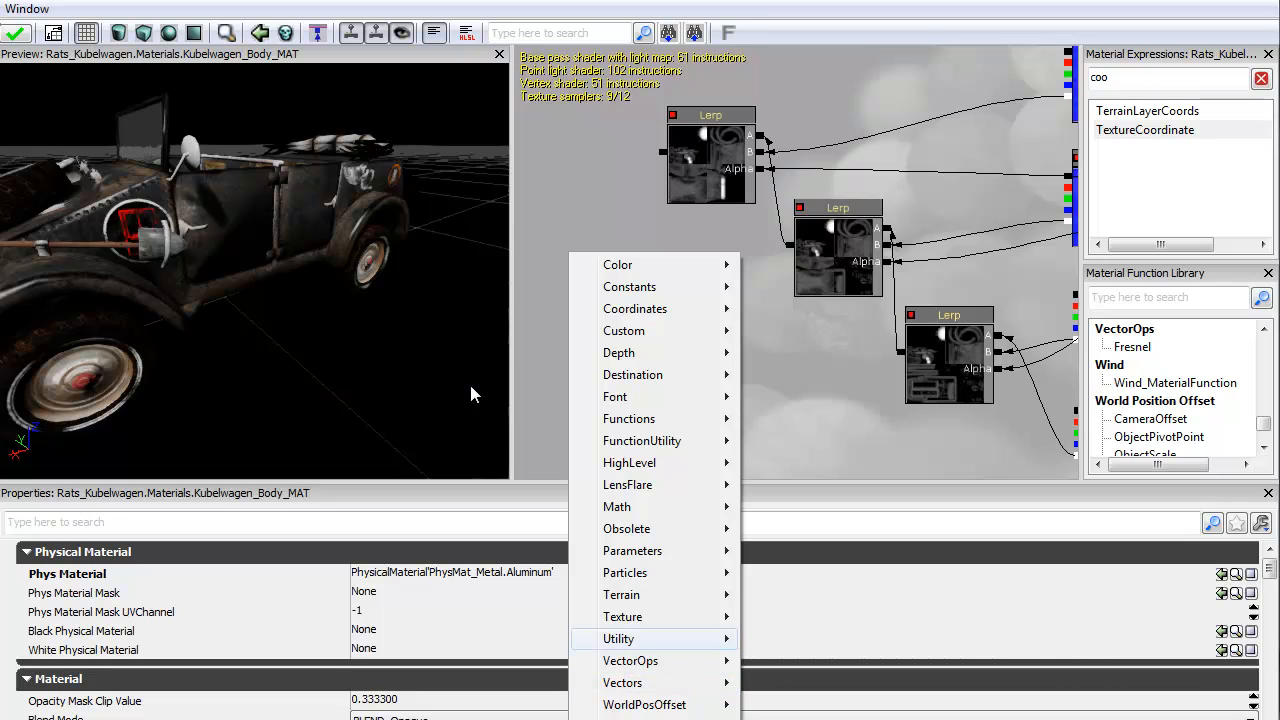
mouse_move(624, 617)
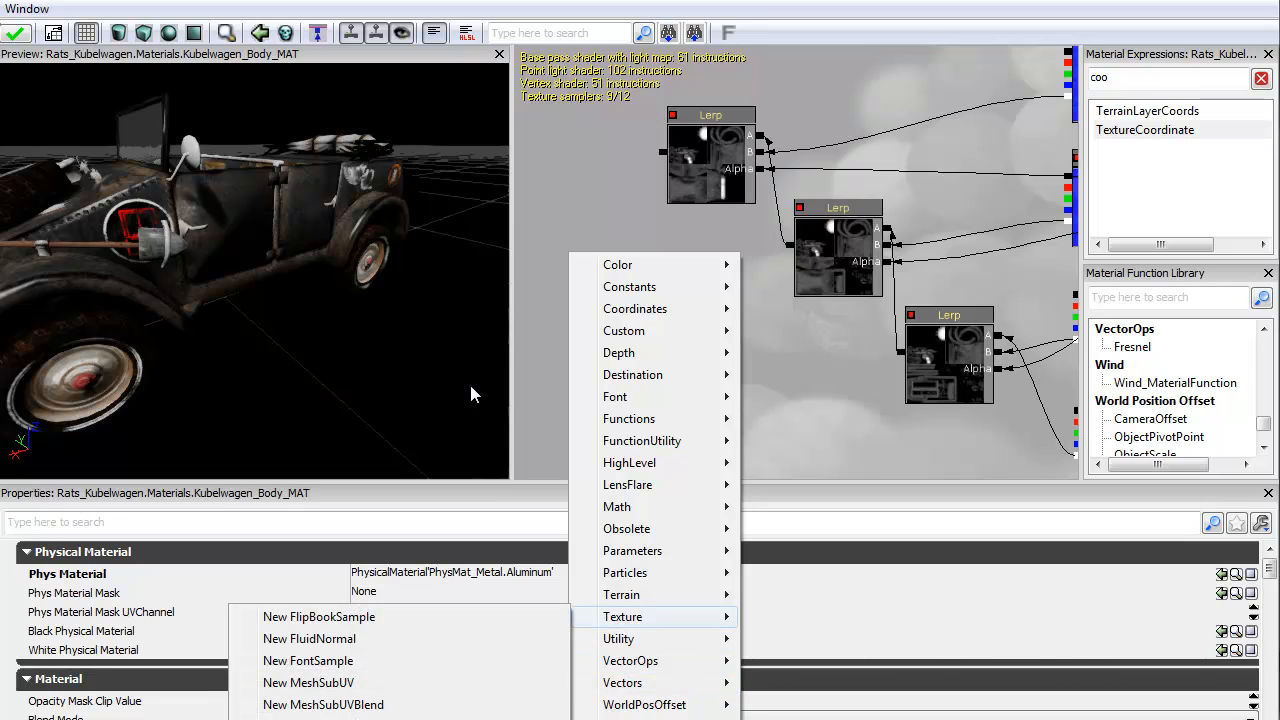
right_click(829, 56)
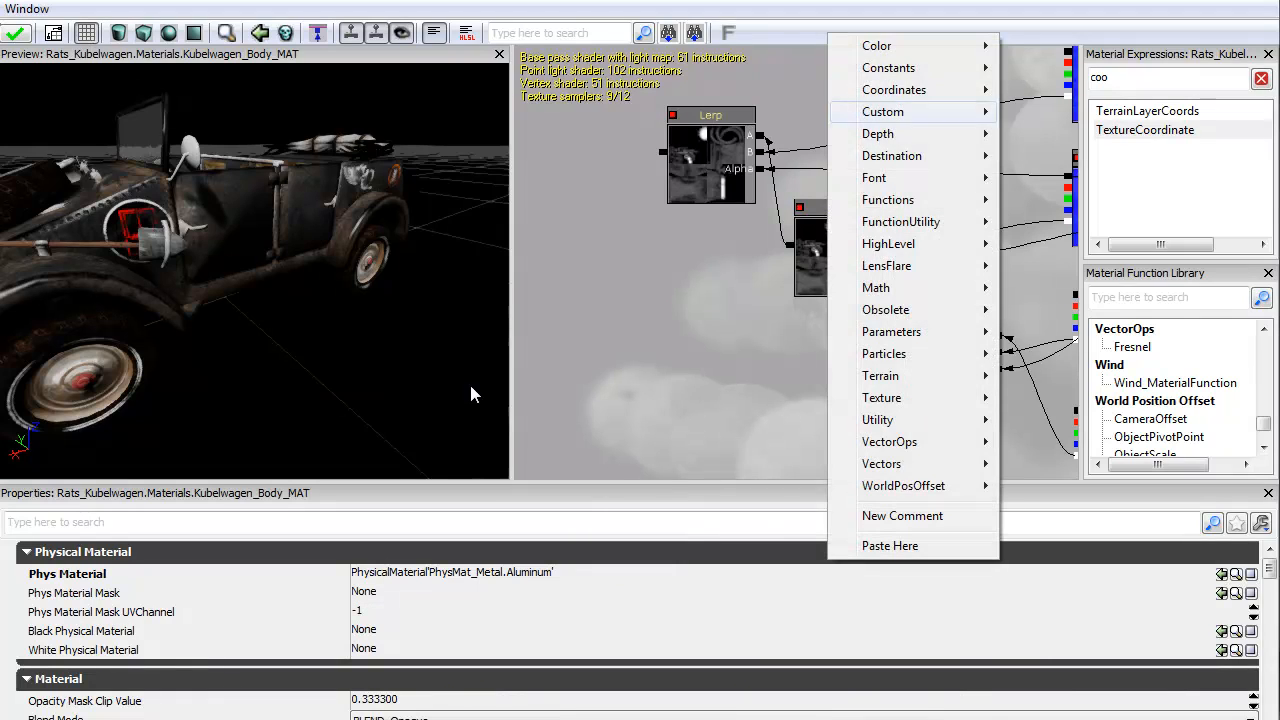
mouse_move(881, 397)
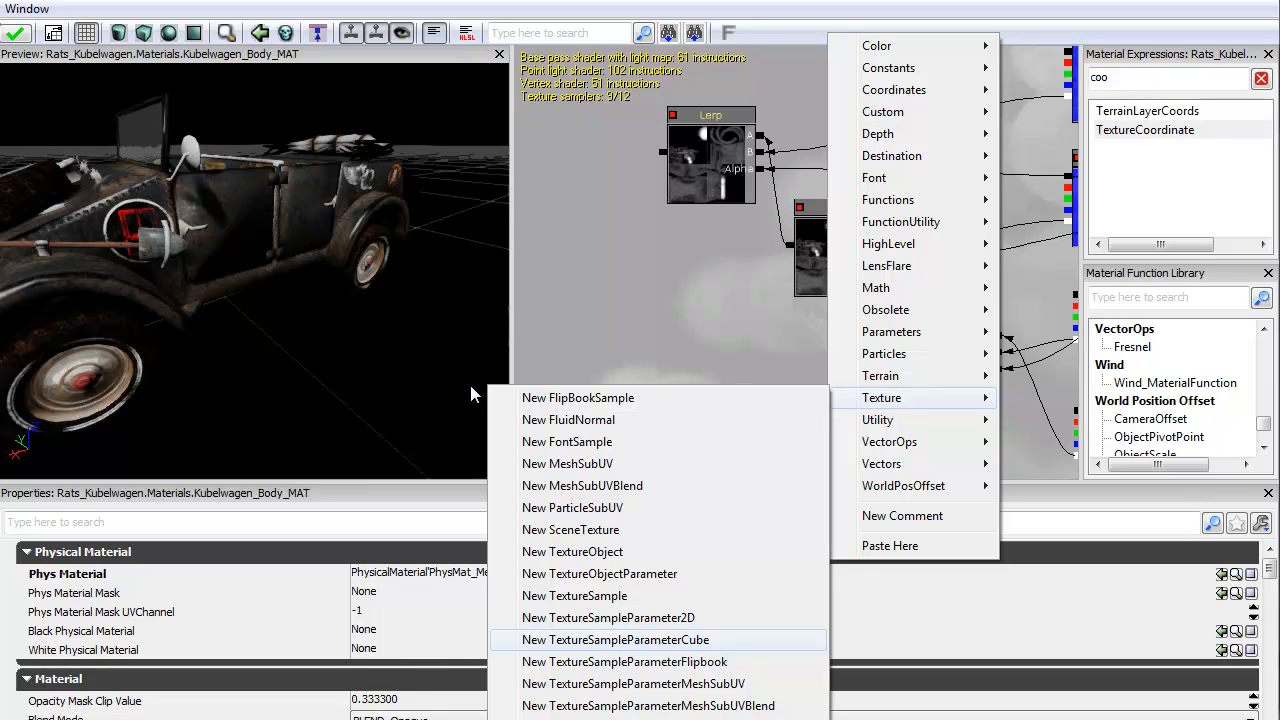
key(Return)
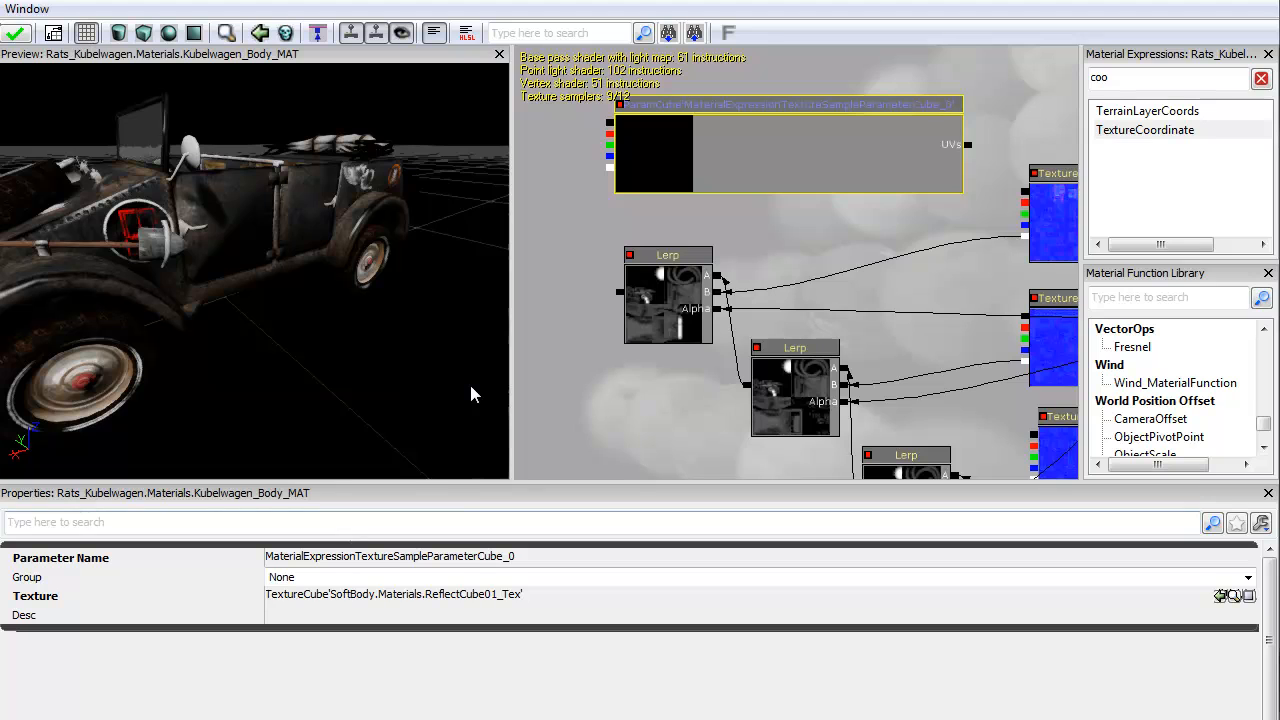
key(alt+Tab)
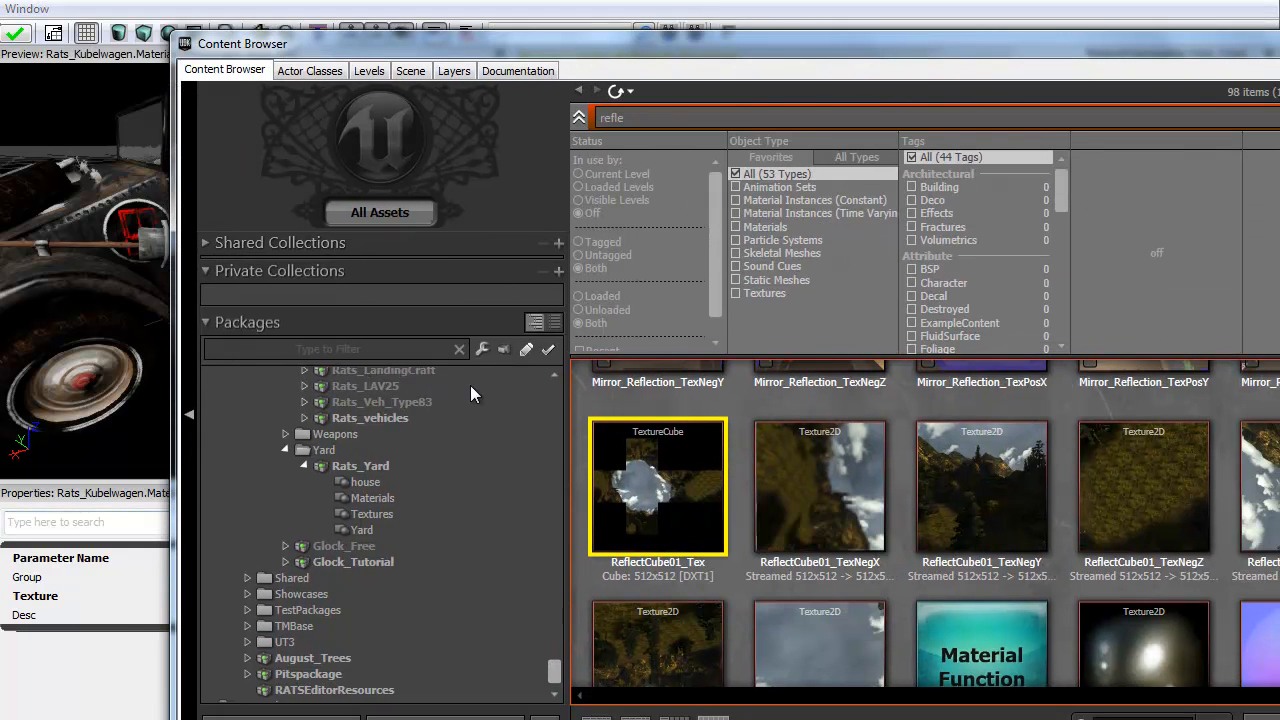
key(alt+Tab)
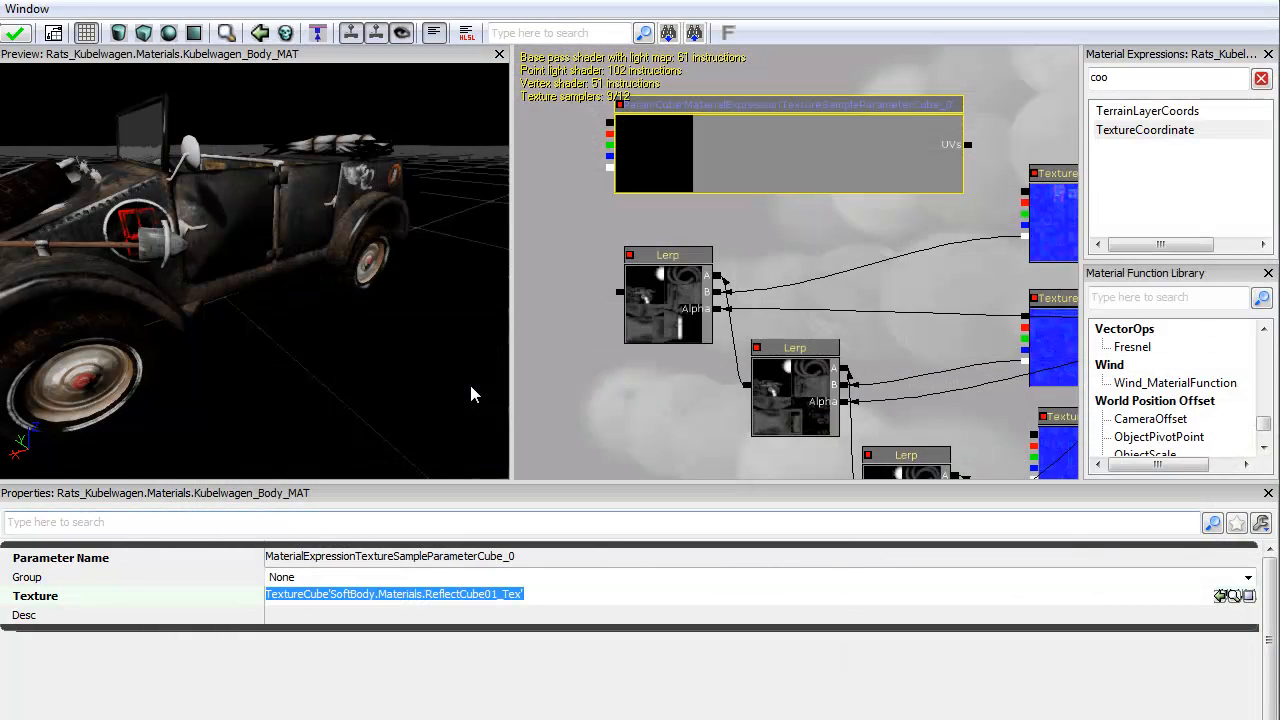
- Move the cube sample node beside the PreviewMaterial node and connect its colour output to Diffuse
mouse_move(564, 244)
mouse_down()
mouse_move(857, 308)
mouse_move(704, 138)
mouse_up()
scroll(857, 308, down, 4)
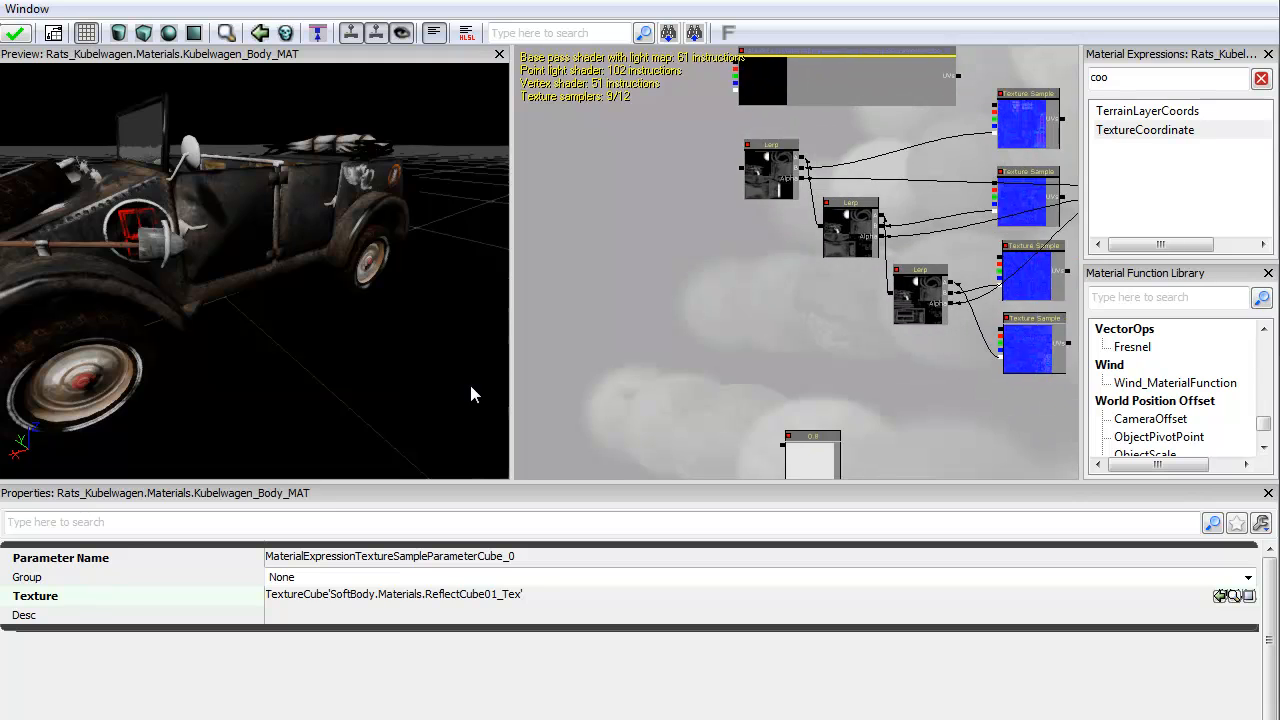
mouse_move(840, 78)
mouse_down()
mouse_move(933, 474)
mouse_move(785, 207)
mouse_move(824, 227)
mouse_up()
scroll(715, 348, up, 3)
drag(715, 348, 578, 350)
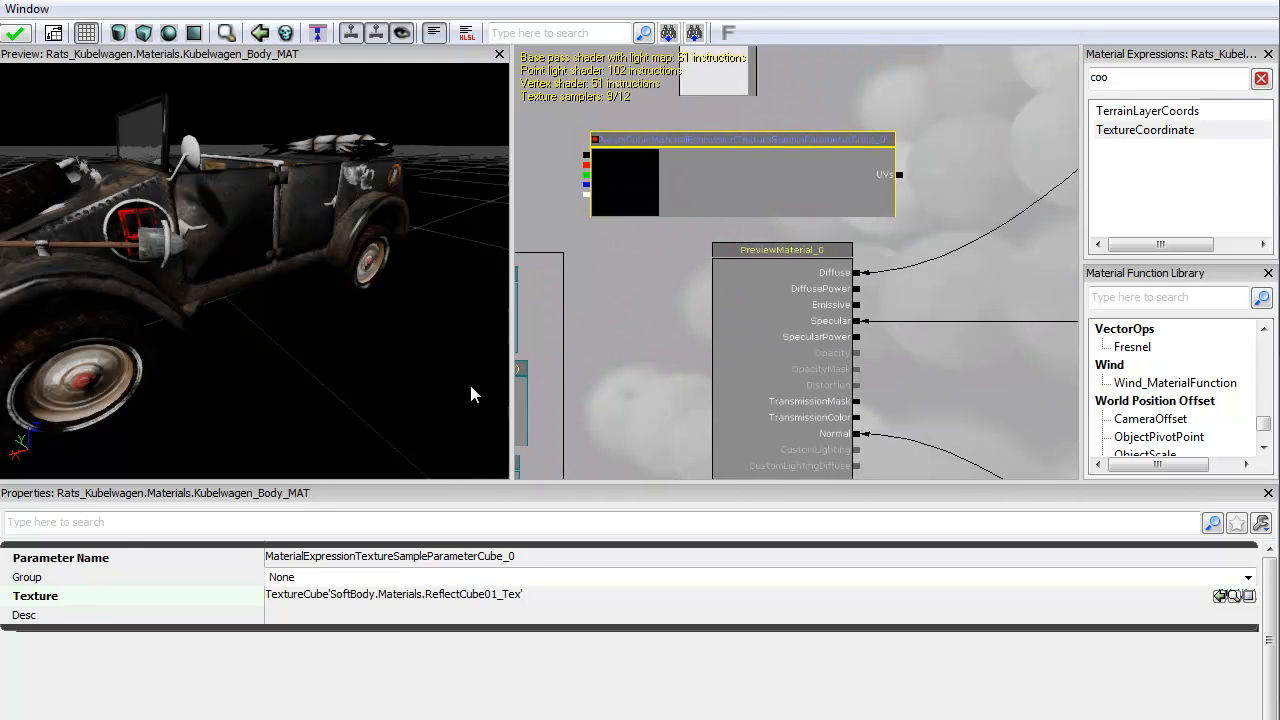
drag(660, 178, 950, 165)
drag(946, 365, 872, 381)
click(872, 381)
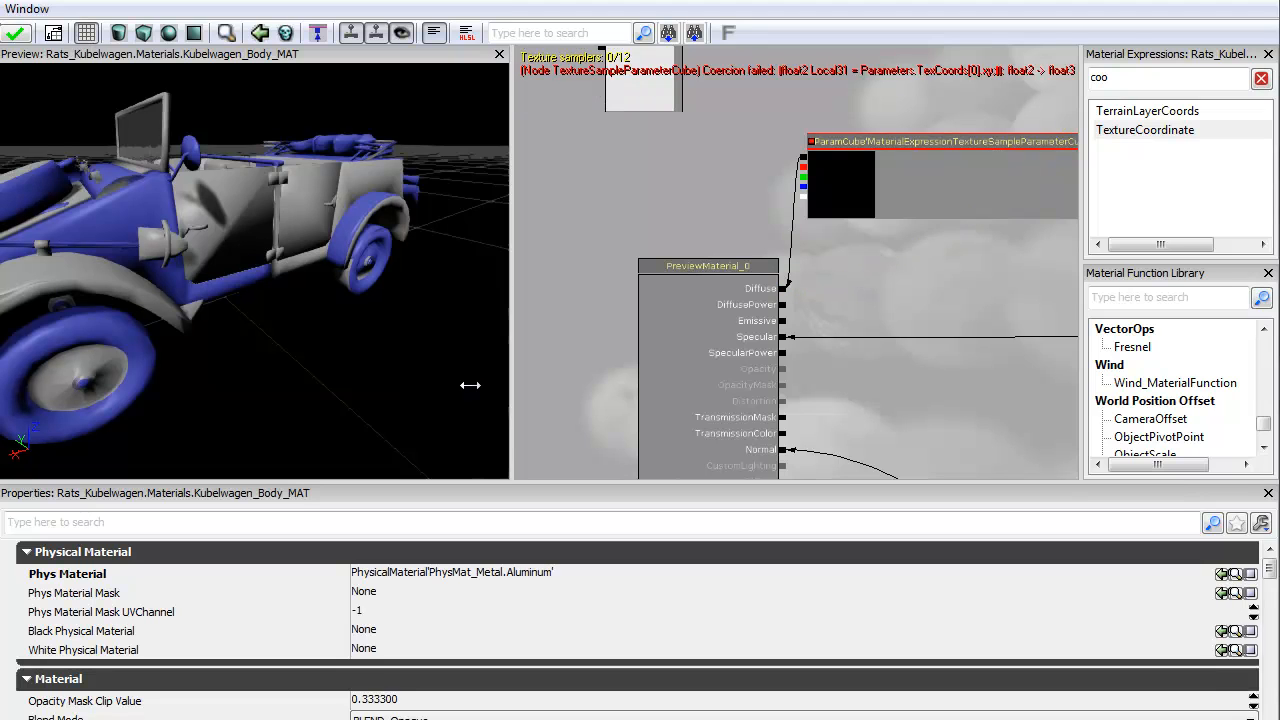
- Search the material expressions for "ref", add a ReflectionVector node and connect it to the cube sample's UVs input
drag(1081, 385, 1139, 385)
mouse_move(1010, 362)
mouse_down()
mouse_move(986, 379)
mouse_move(998, 376)
mouse_move(909, 382)
mouse_up()
click(900, 200)
mouse_move(900, 200)
mouse_down()
mouse_move(984, 211)
mouse_move(944, 233)
mouse_up()
drag(944, 340, 853, 333)
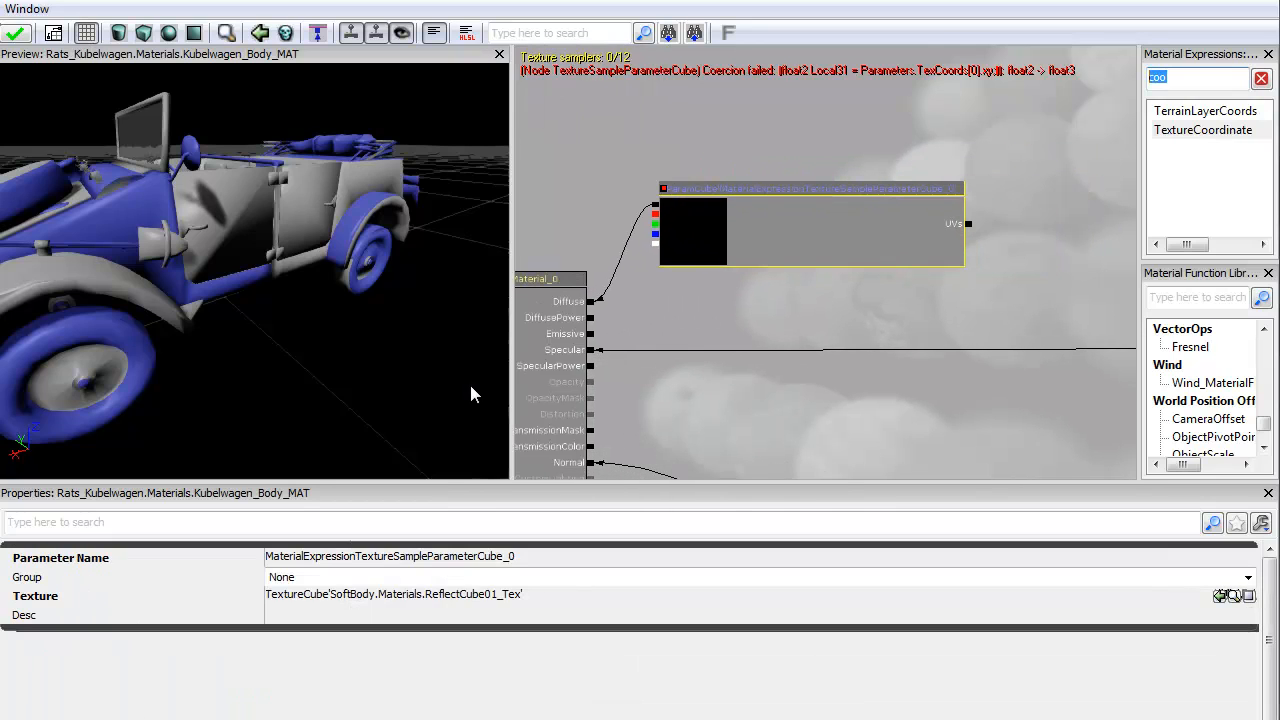
text(ref)
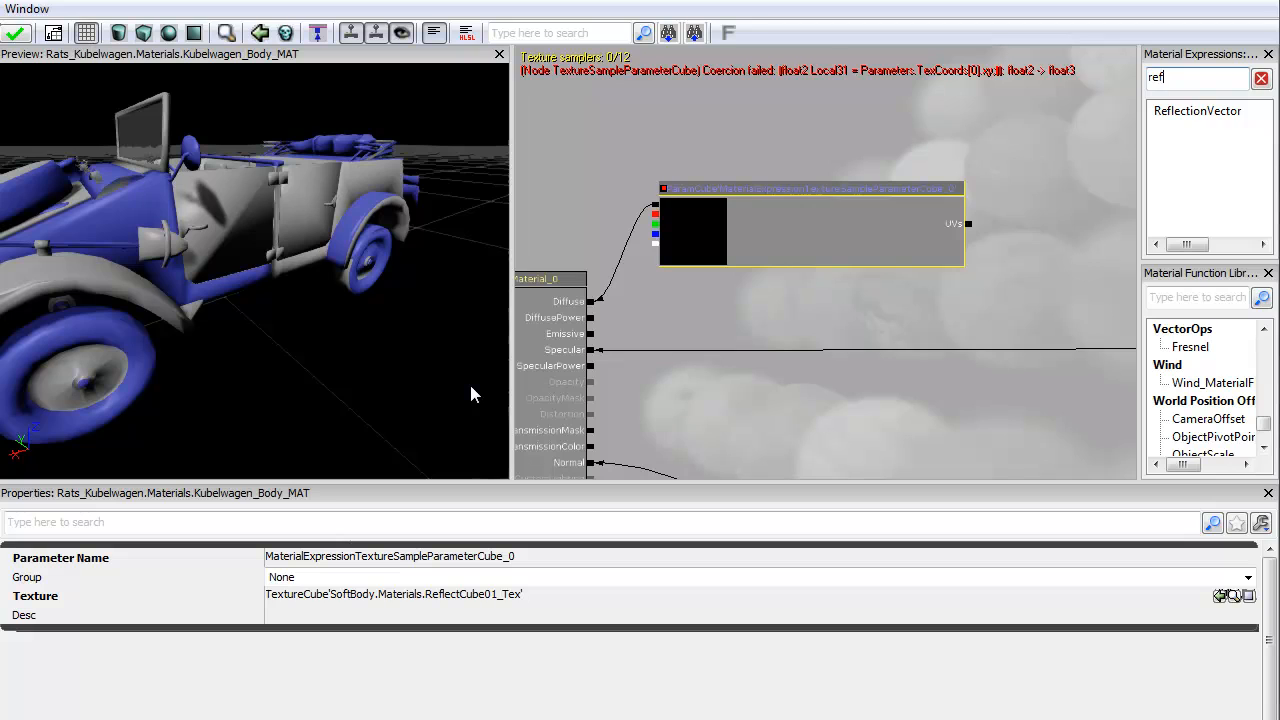
mouse_move(1197, 111)
mouse_down()
mouse_move(1090, 190)
mouse_move(1052, 182)
mouse_up()
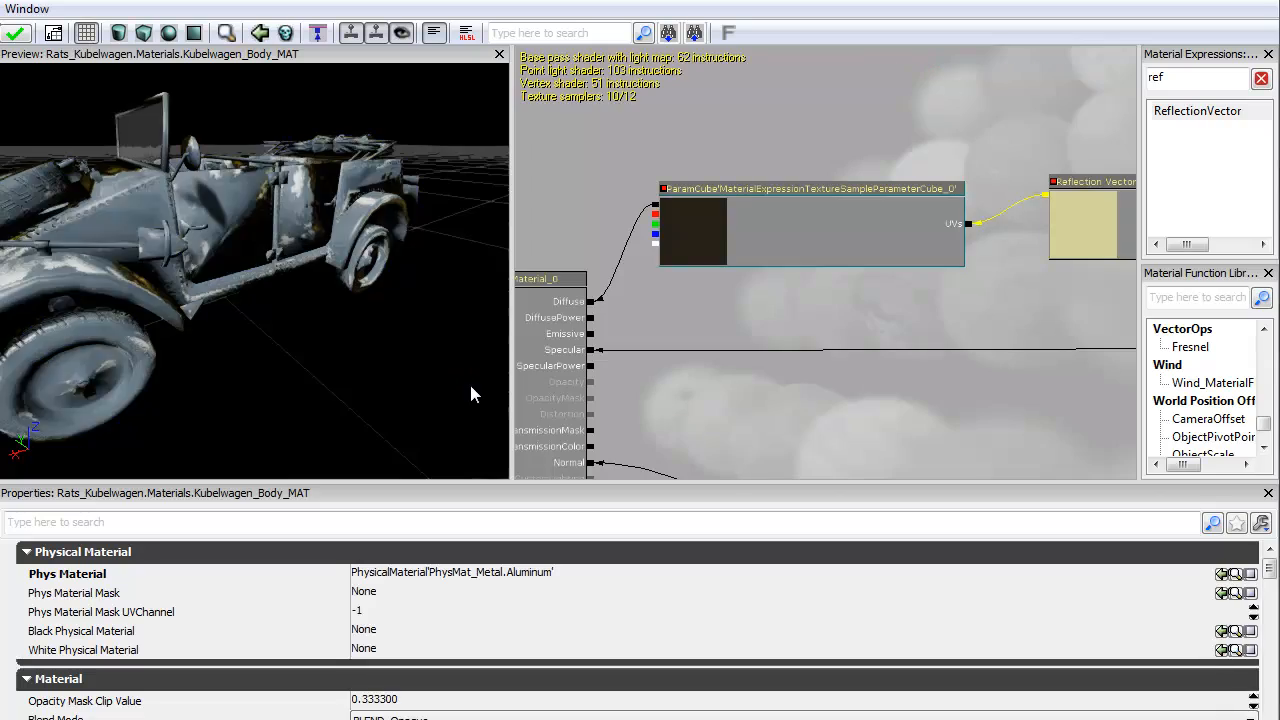
drag(471, 386, 472, 394)
drag(725, 317, 640, 307)
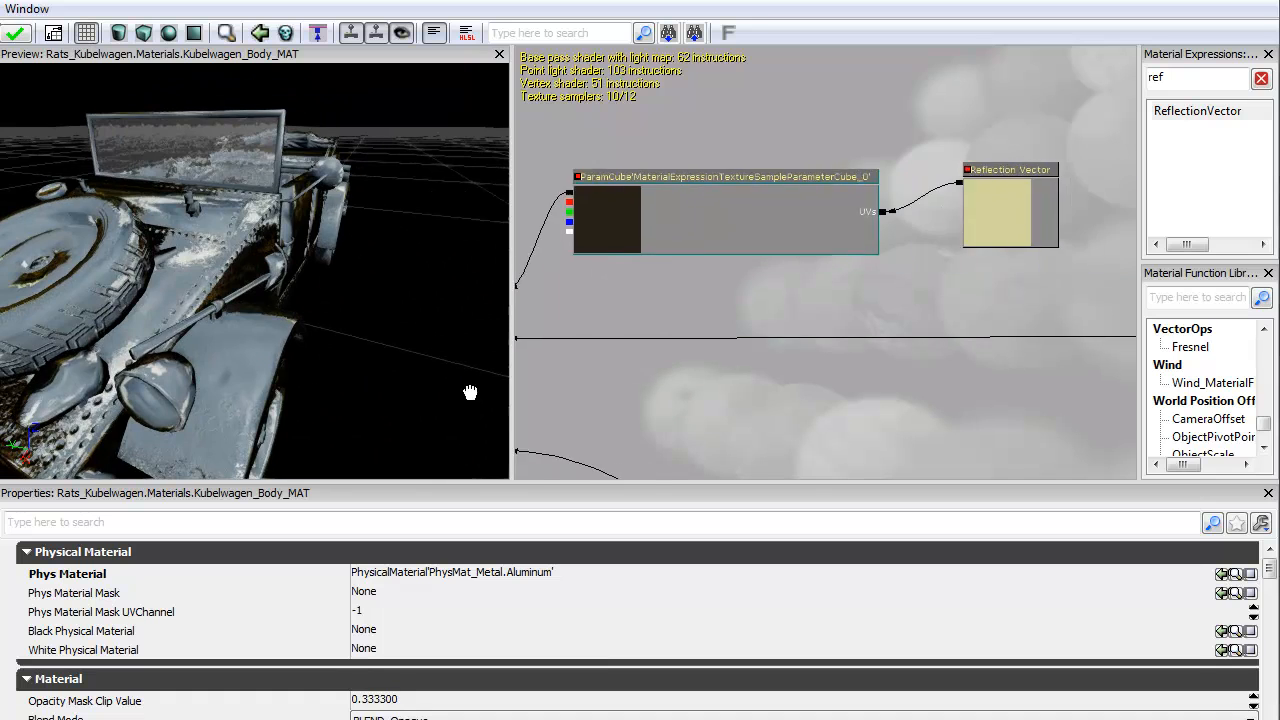
- Move the cube sample and Reflection Vector nodes together to just below the normal-alpha Lerp network
scroll(640, 307, down, 3)
mouse_move(752, 197)
mouse_down()
mouse_move(775, 323)
mouse_move(876, 278)
mouse_move(871, 345)
mouse_move(863, 320)
mouse_up()
scroll(775, 323, down, 1)
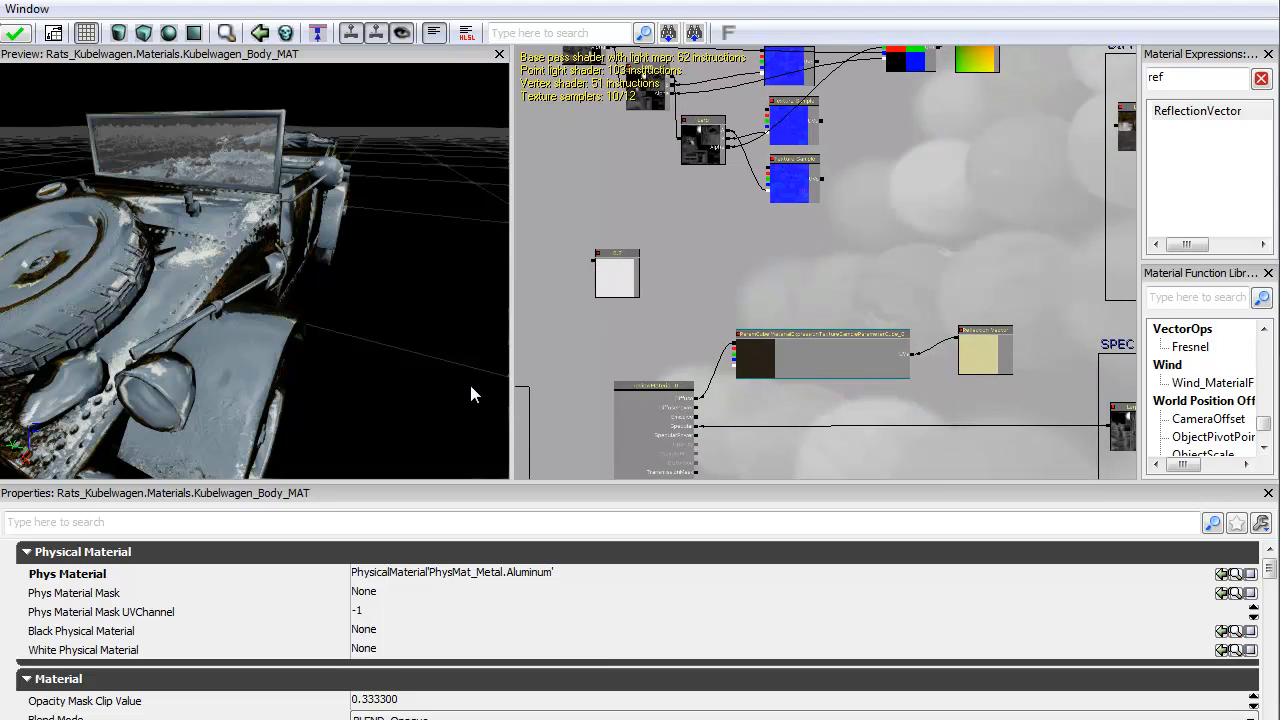
click(840, 358)
ctrl+click(985, 355)
drag(985, 355, 927, 254)
drag(650, 325, 807, 353)
- Place the loose constant node under the cube sample node and set its R value to 0
click(773, 304)
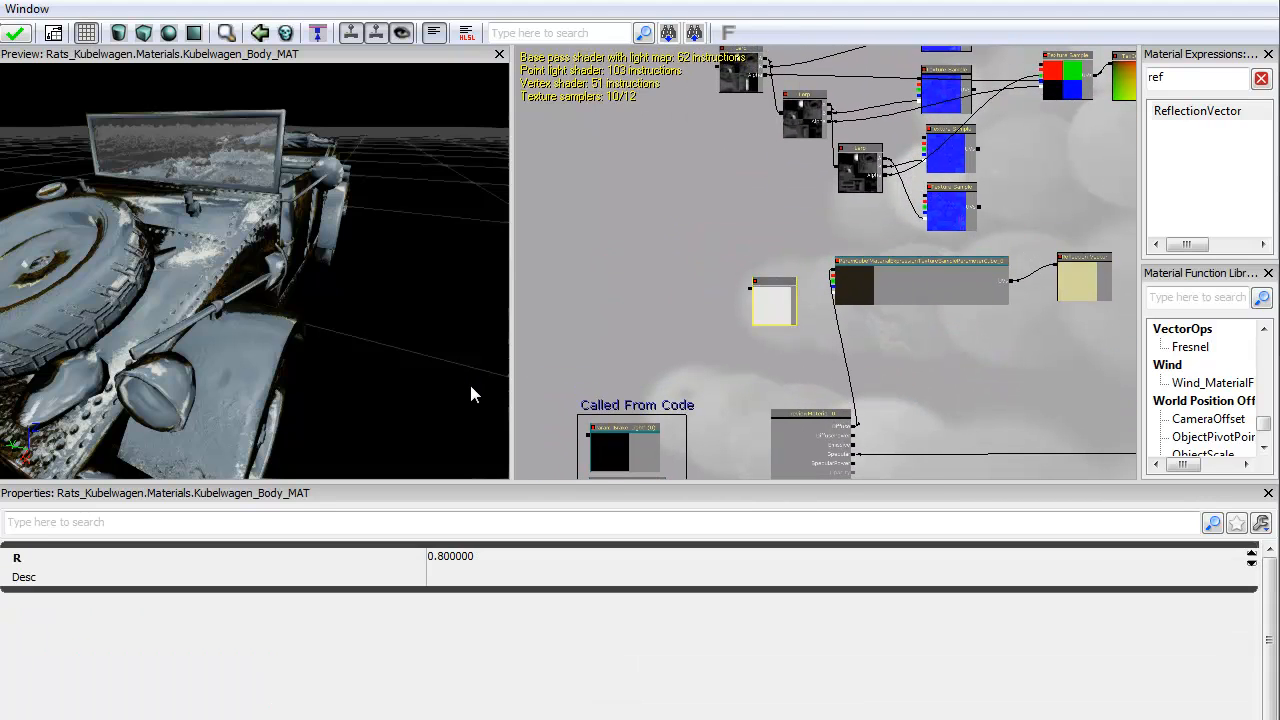
mouse_move(773, 304)
mouse_down()
mouse_move(796, 318)
mouse_move(797, 294)
mouse_move(888, 348)
mouse_up()
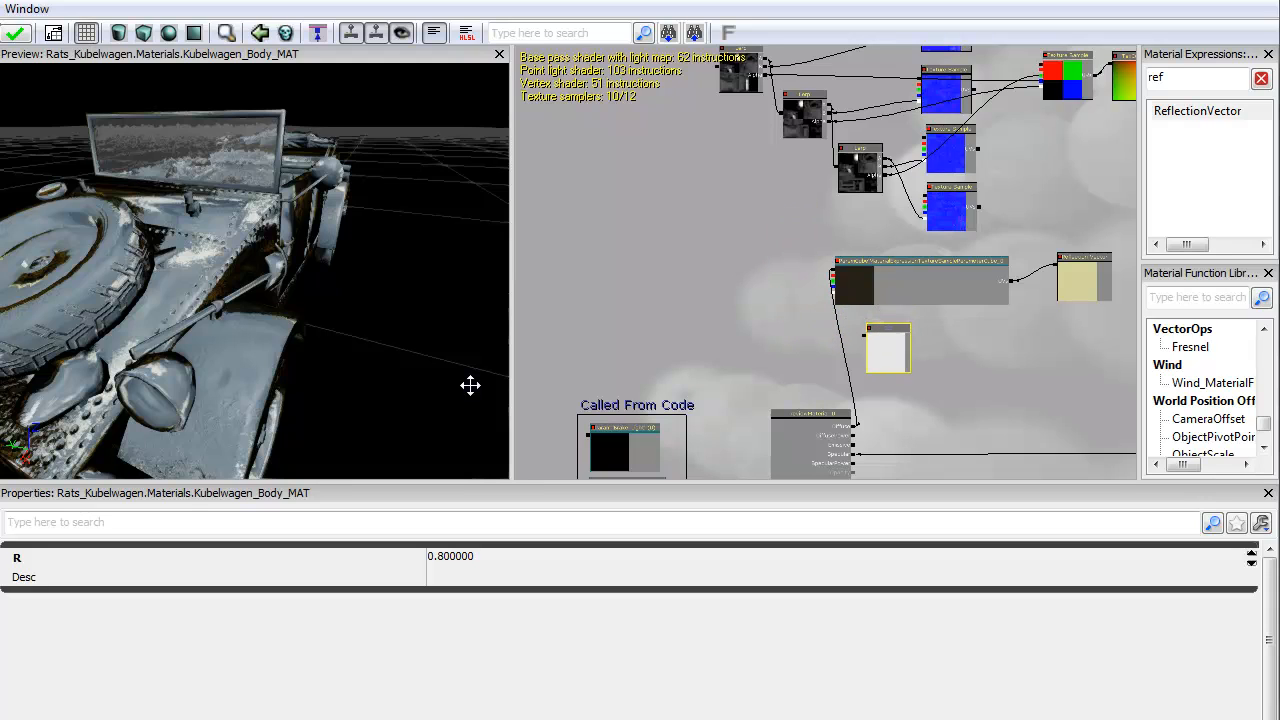
click(452, 557)
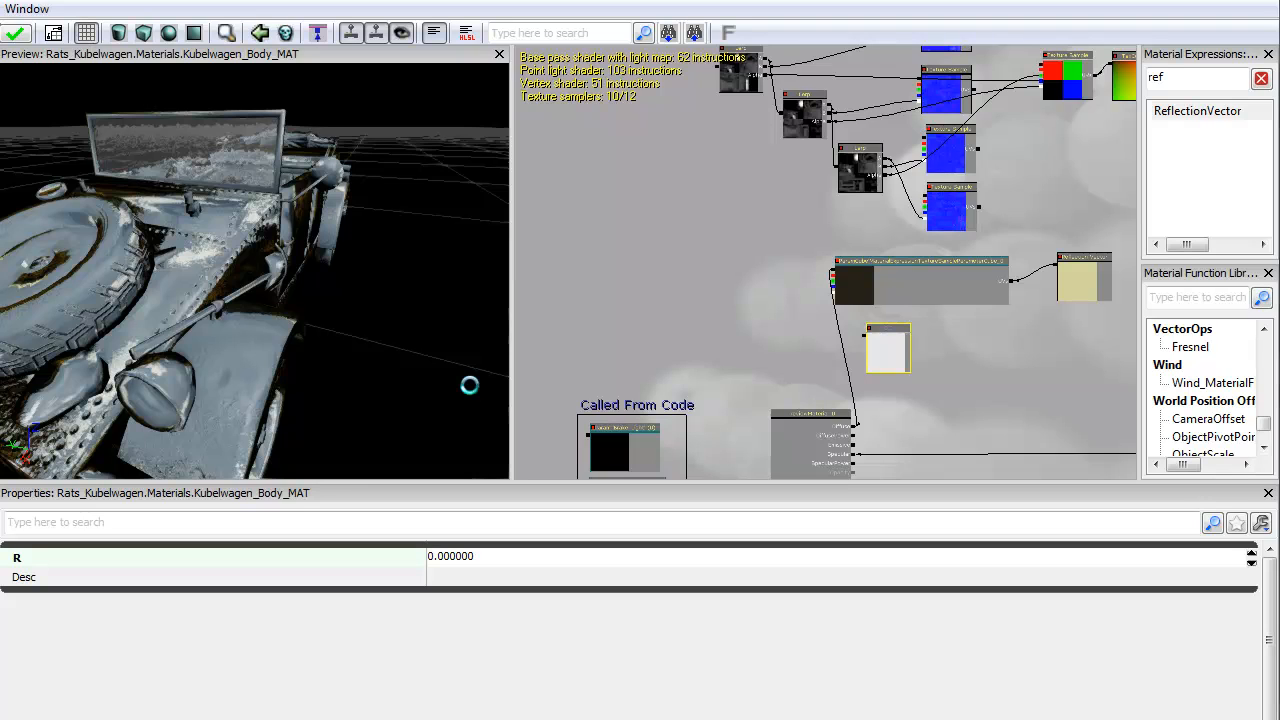
drag(886, 350, 871, 349)
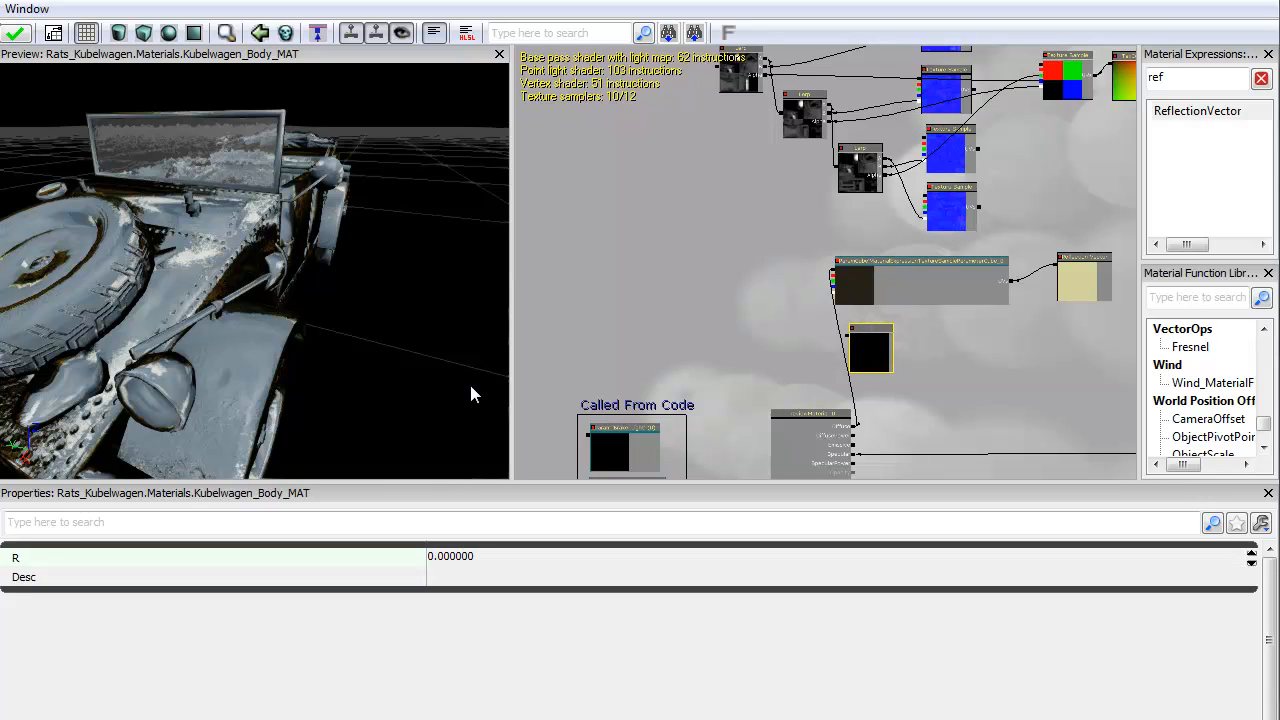
- Add a Lerp node beside the cube sample, with the 0 constant in A and the cube sample's colour in B
drag(471, 387, 470, 389)
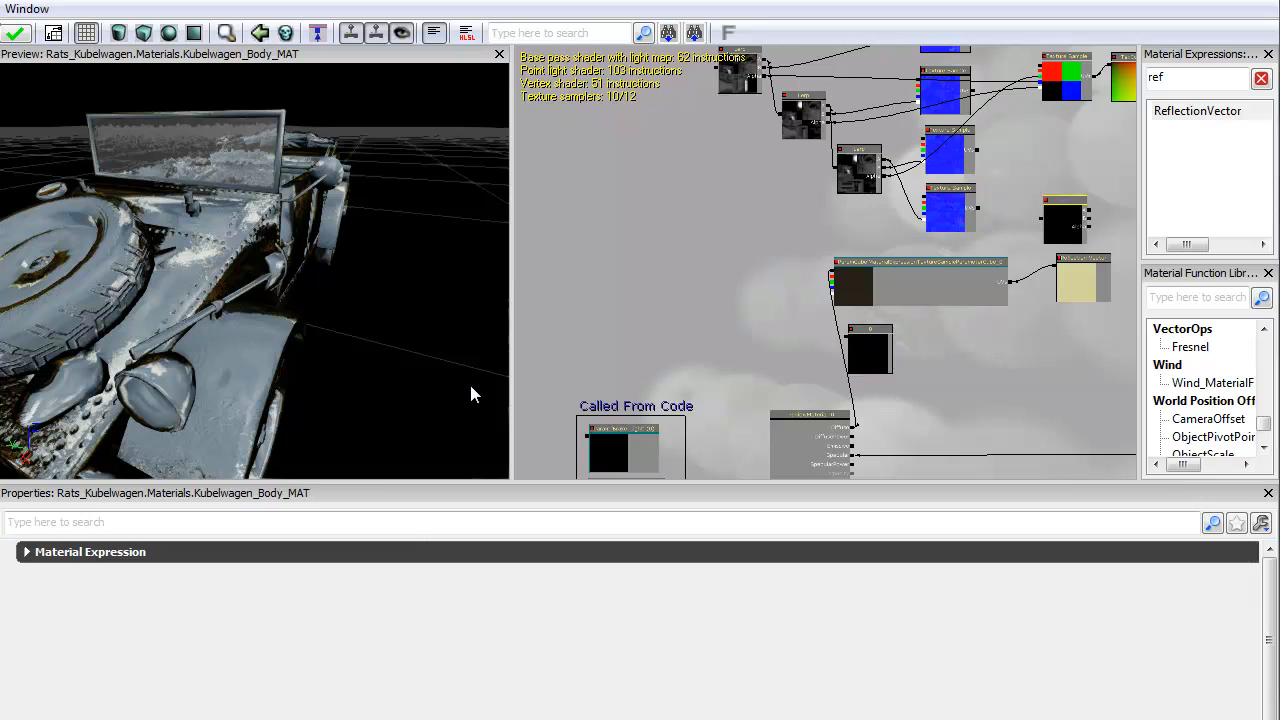
drag(1065, 222, 862, 328)
scroll(790, 322, up, 2)
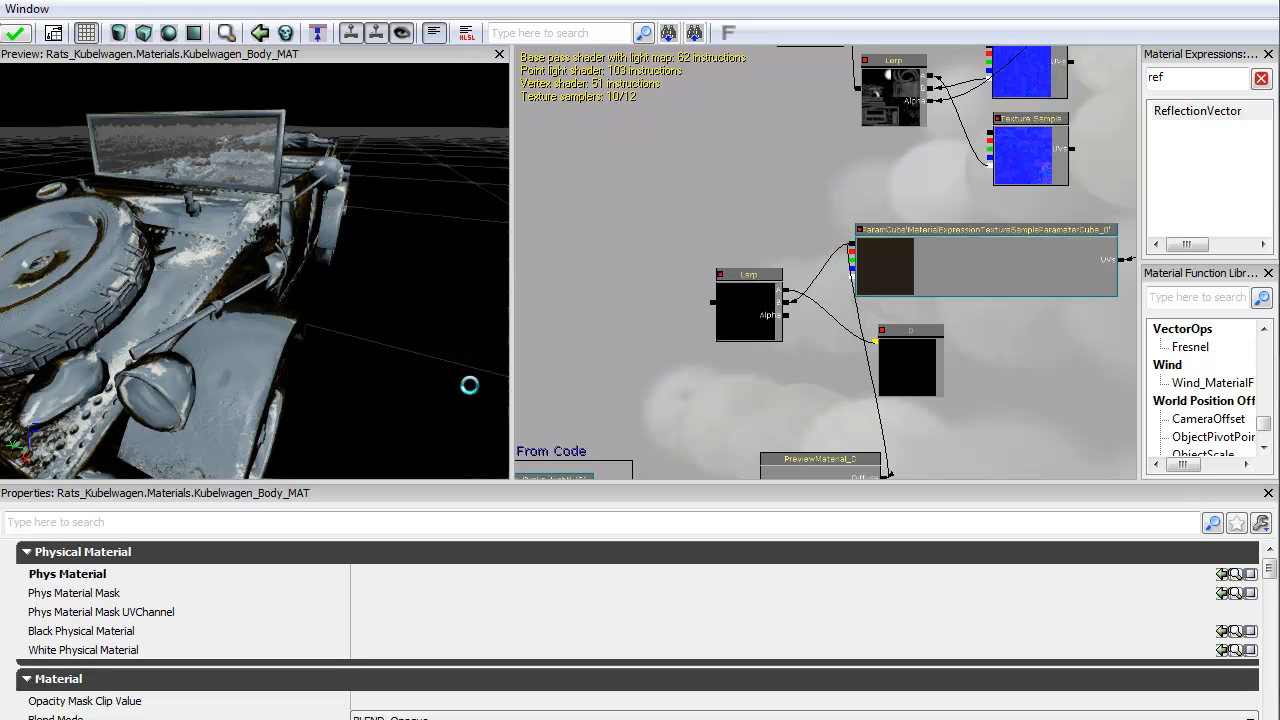
- Feed the normal-alpha Lerp chain's output into the new Lerp's Alpha and connect that Lerp to Diffuse in place of the cube sample
drag(545, 124, 775, 226)
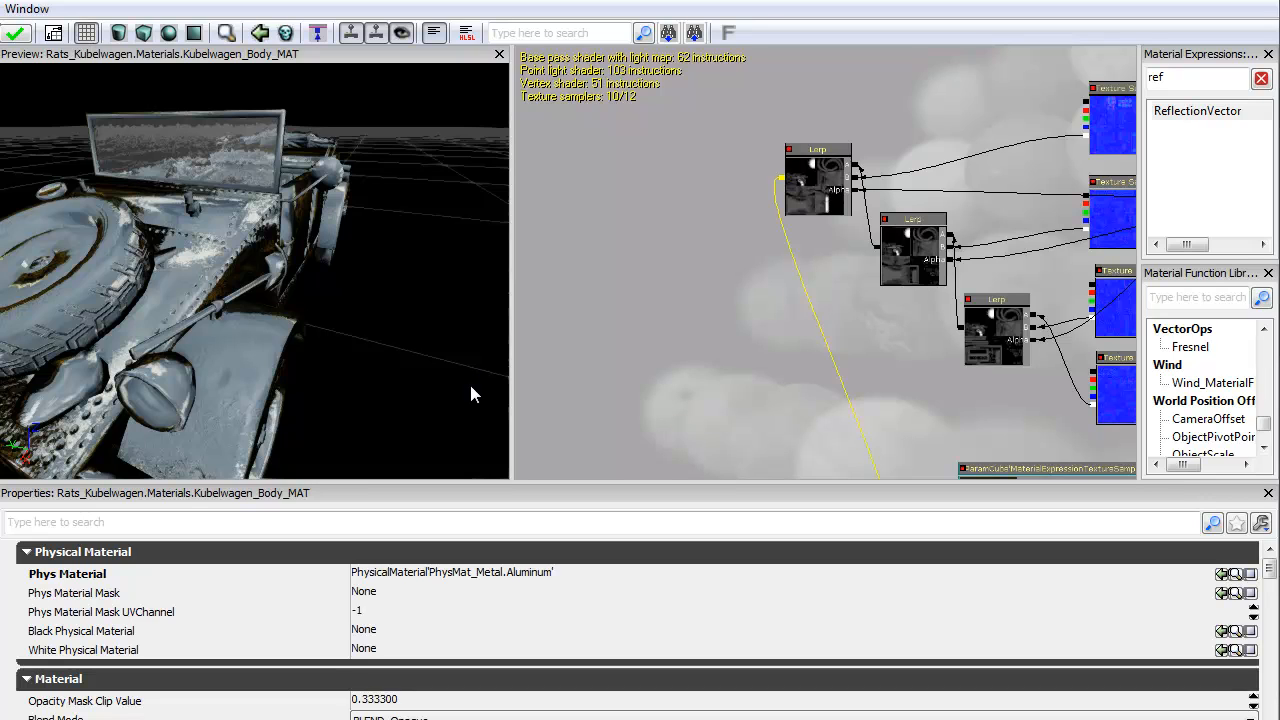
mouse_move(790, 320)
mouse_down()
mouse_move(705, 125)
mouse_move(799, 226)
mouse_move(792, 162)
mouse_move(905, 364)
mouse_up()
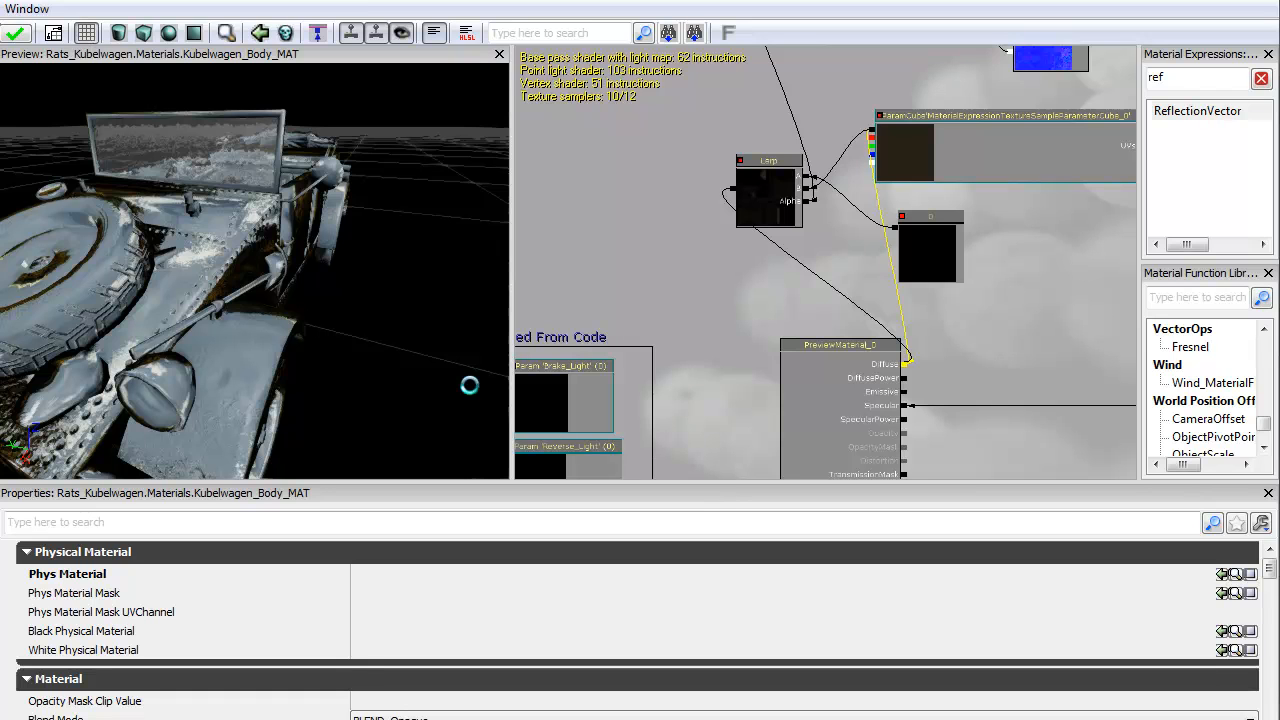
drag(471, 387, 471, 387)
drag(471, 394, 471, 394)
- Enclose the normal-alpha Lerp network and cubemap nodes in a comment labelled REFLECT and place it above the DIFF comment
mouse_move(1000, 320)
mouse_down()
mouse_move(888, 278)
mouse_move(822, 324)
mouse_move(810, 401)
mouse_up()
scroll(825, 262, down, 5)
scroll(810, 400, down, 2)
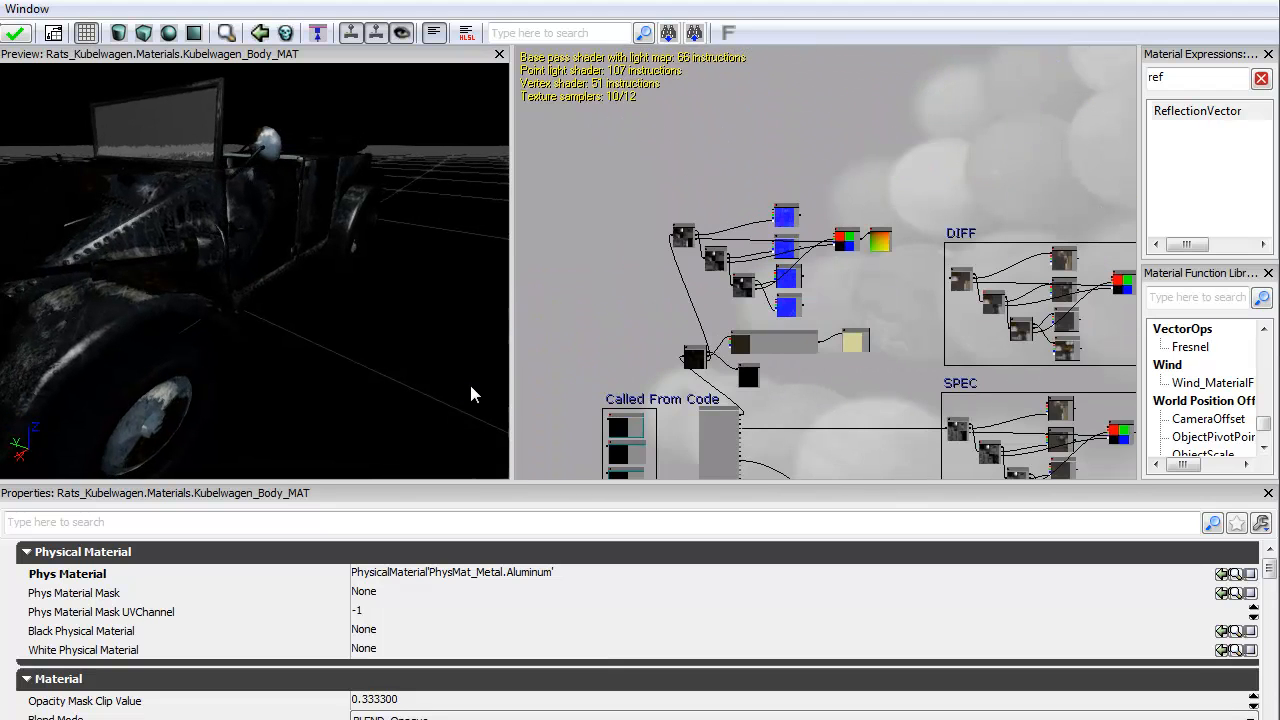
drag(625, 181, 903, 386)
right_click(838, 366)
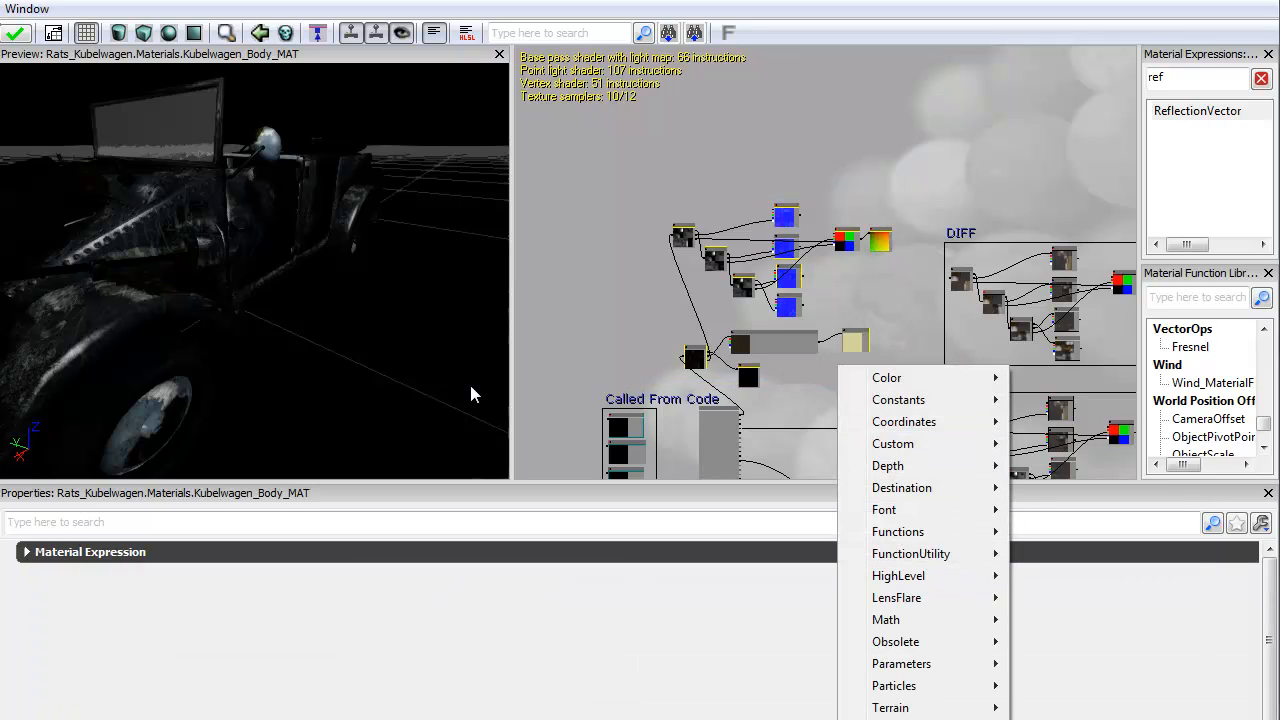
click(900, 719)
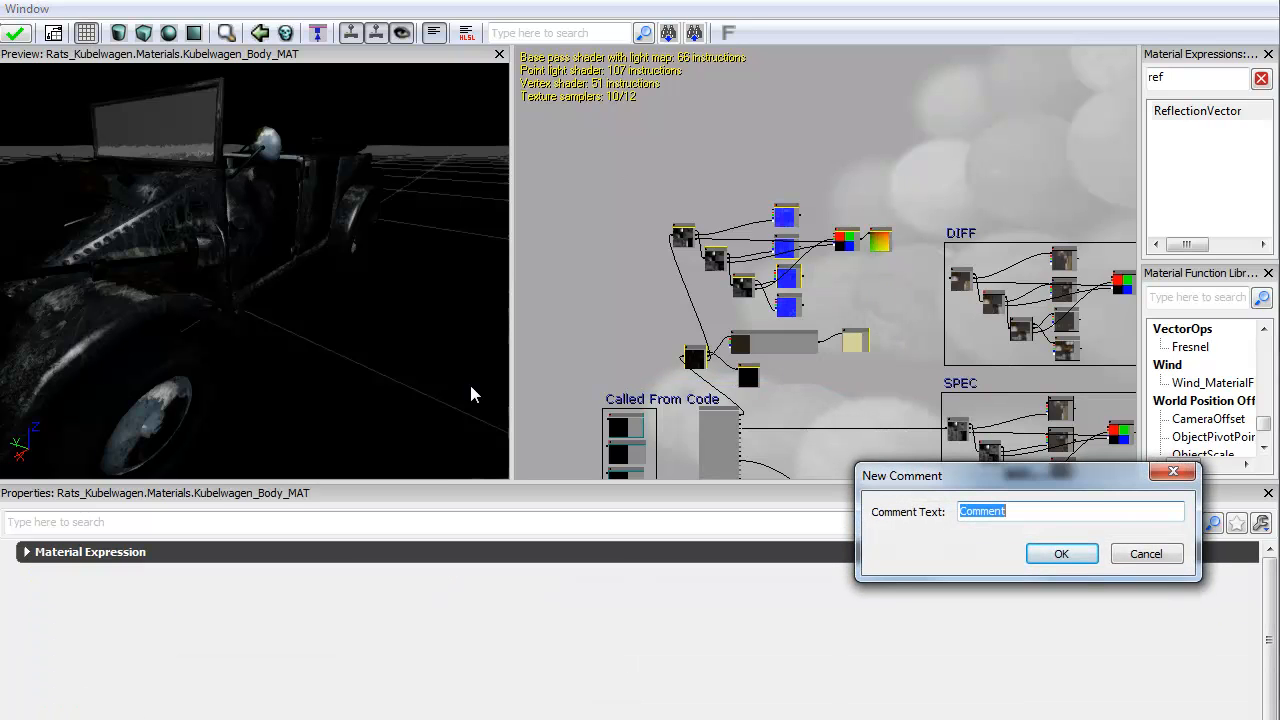
text(REFLECT)
key(Return)
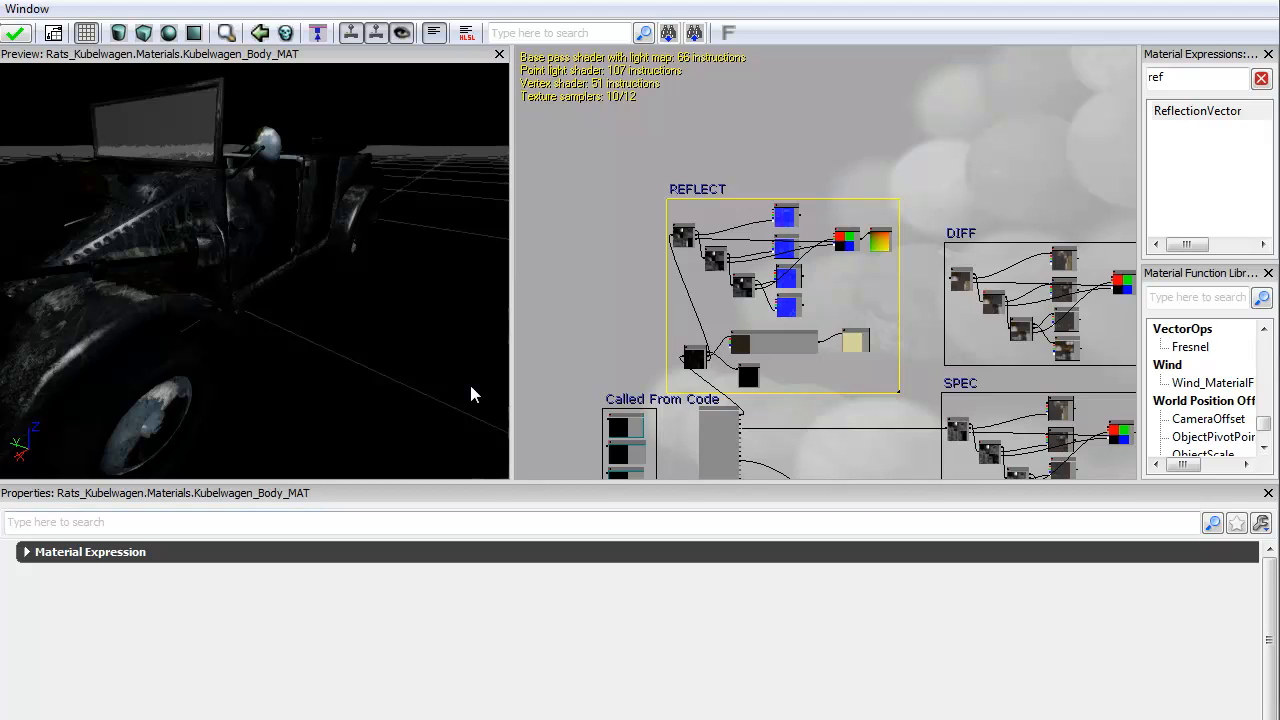
drag(720, 192, 676, 68)
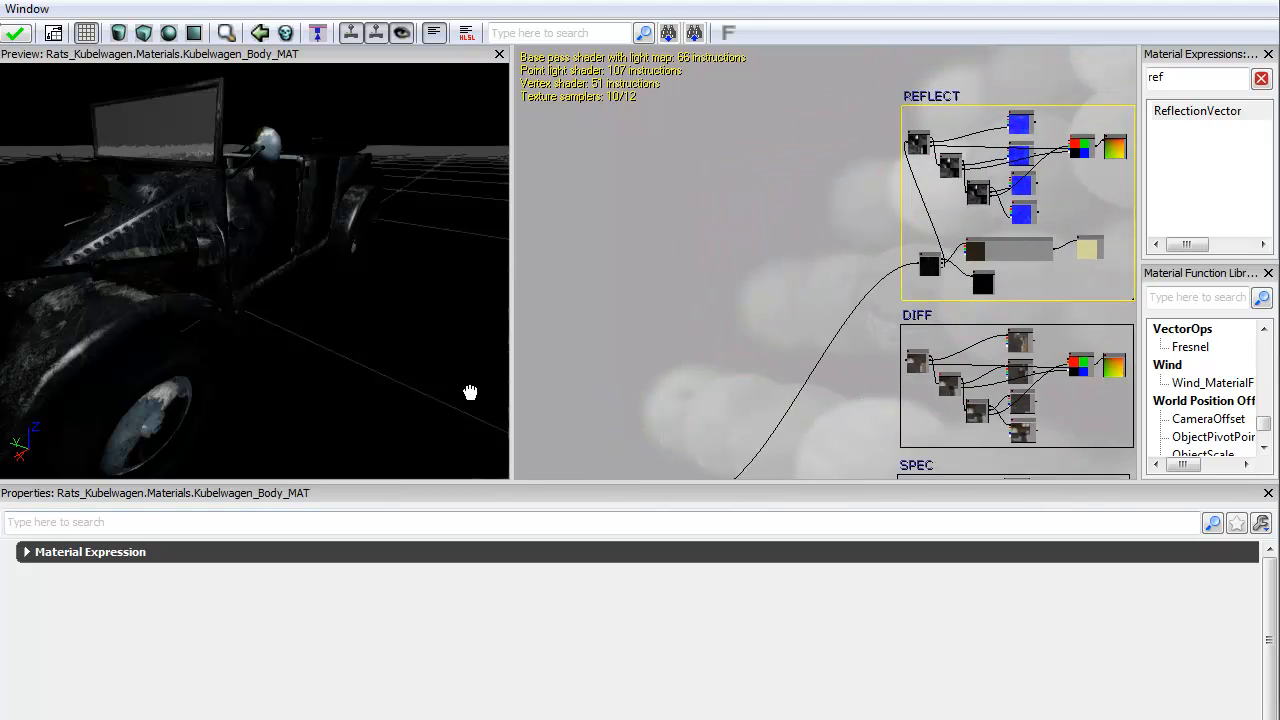
- Combine the REFLECT Lerp and the DIFF Lerp output in an Add node and connect its result to Diffuse
scroll(783, 416, up, 3)
drag(800, 290, 670, 422)
click(670, 422)
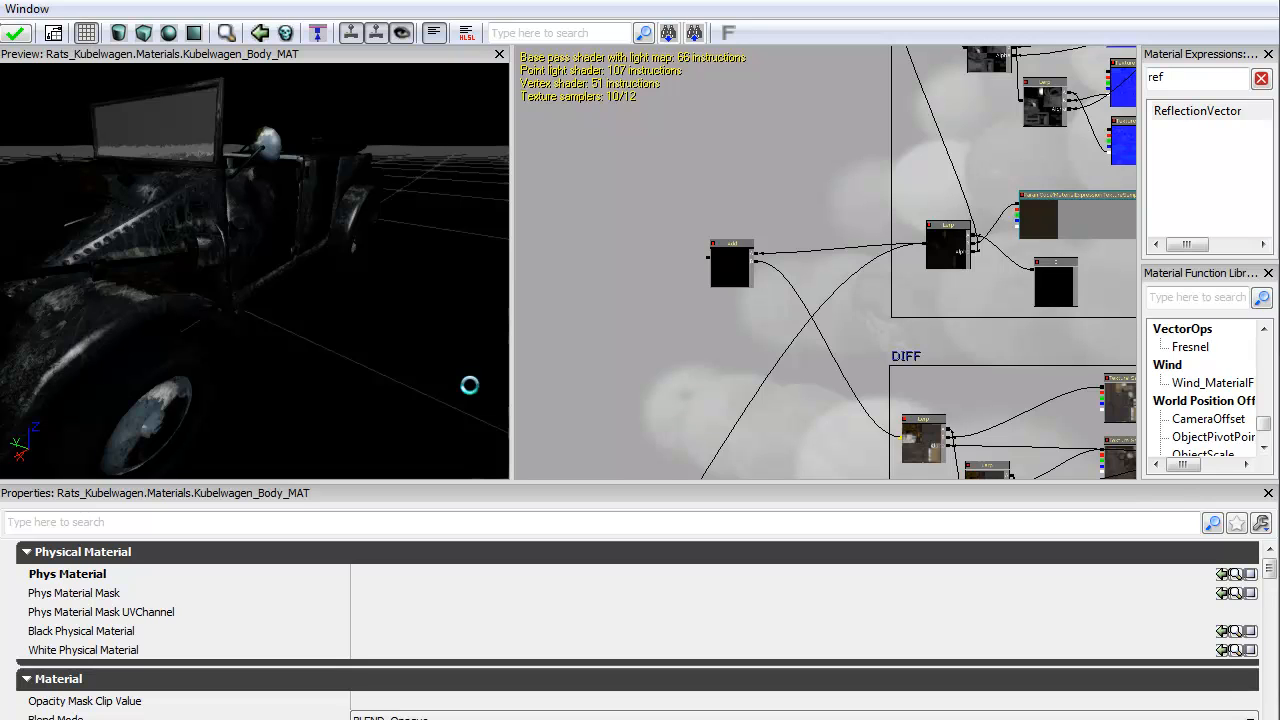
drag(471, 387, 567, 242)
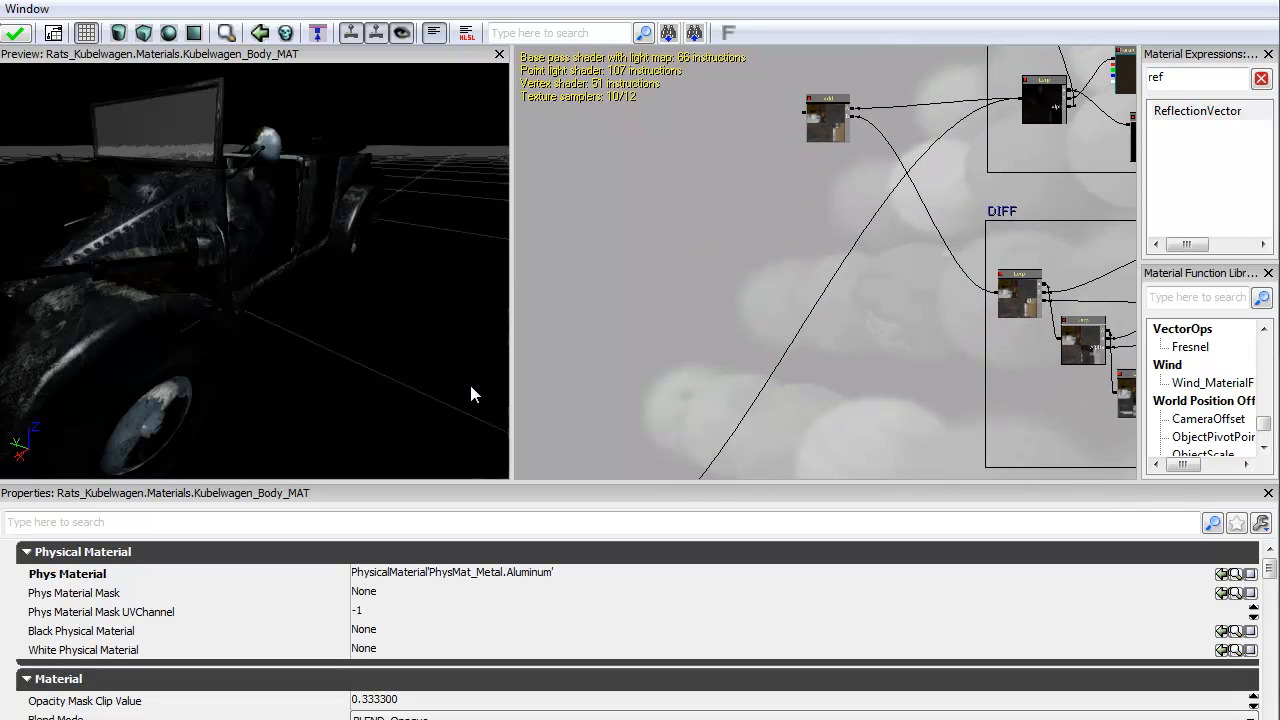
click(827, 120)
drag(804, 112, 690, 317)
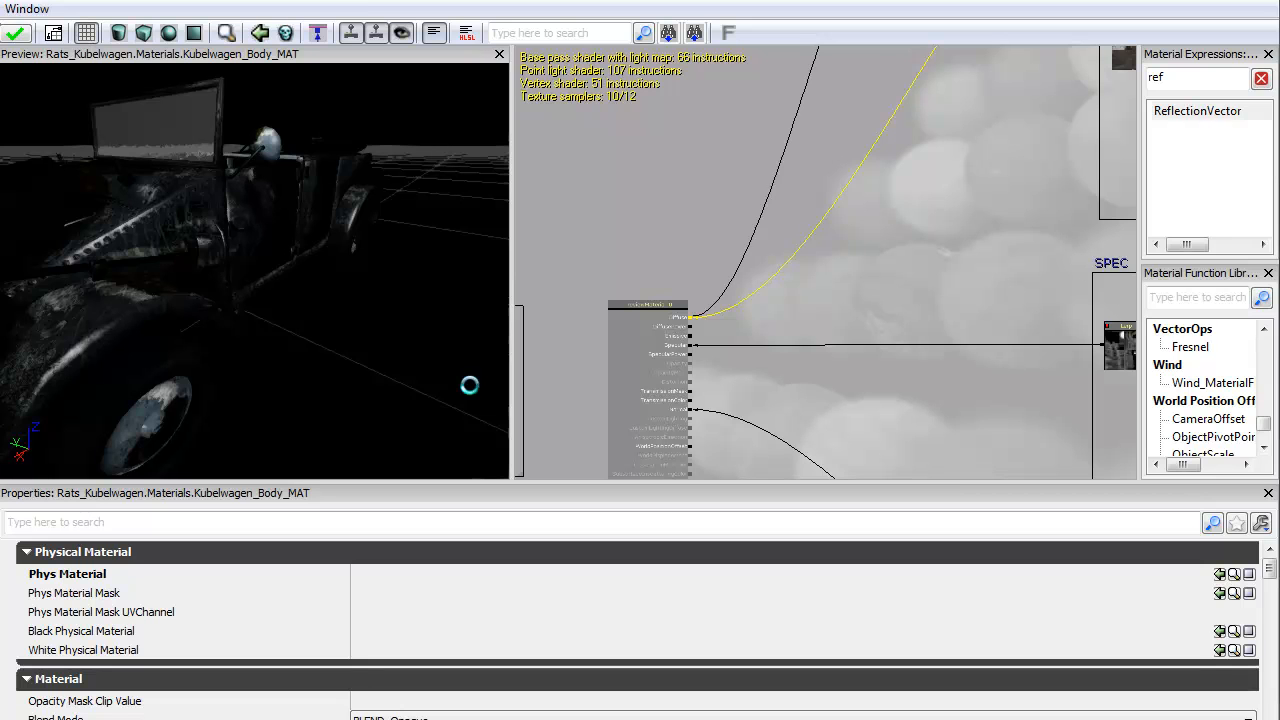
drag(471, 387, 471, 387)
- Insert a Multiply node between the REFLECT Lerp and the Add node's A input, with a new constant as its other factor
scroll(473, 393, down, 2)
scroll(471, 387, up, 1)
click(687, 238)
drag(687, 238, 681, 324)
click(690, 400)
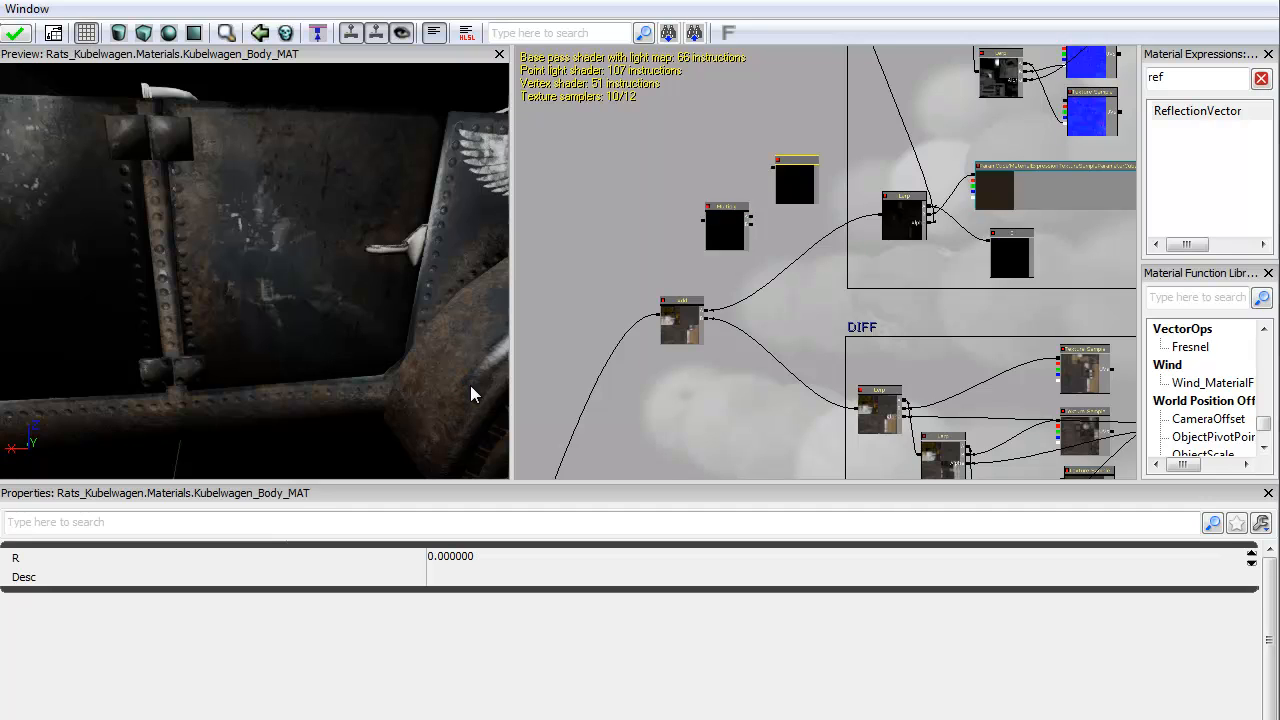
drag(752, 224, 880, 214)
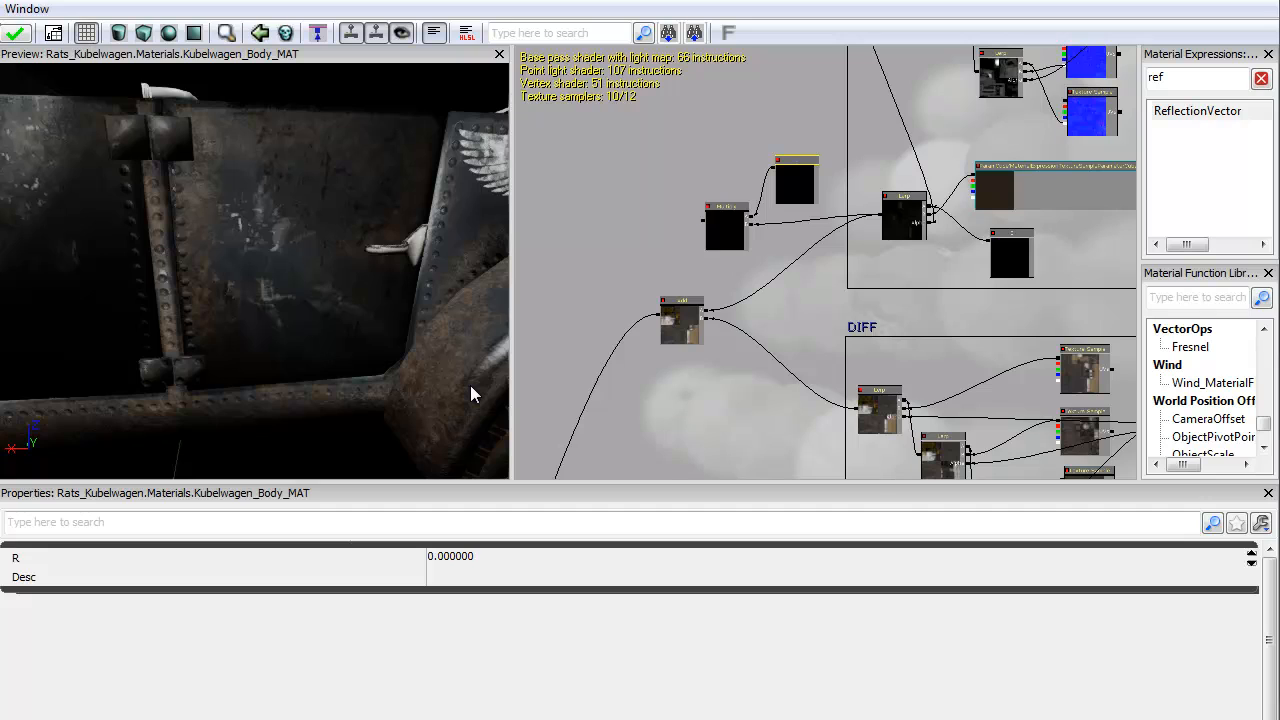
drag(703, 220, 706, 311)
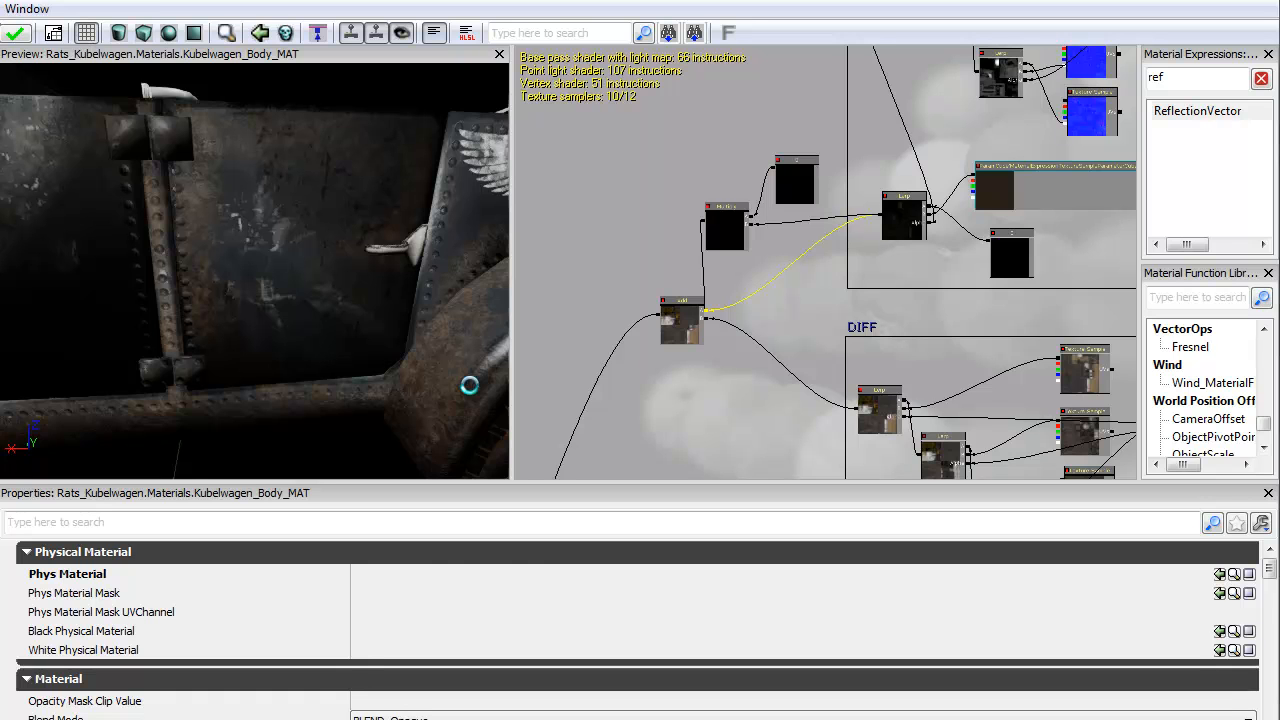
drag(471, 386, 471, 386)
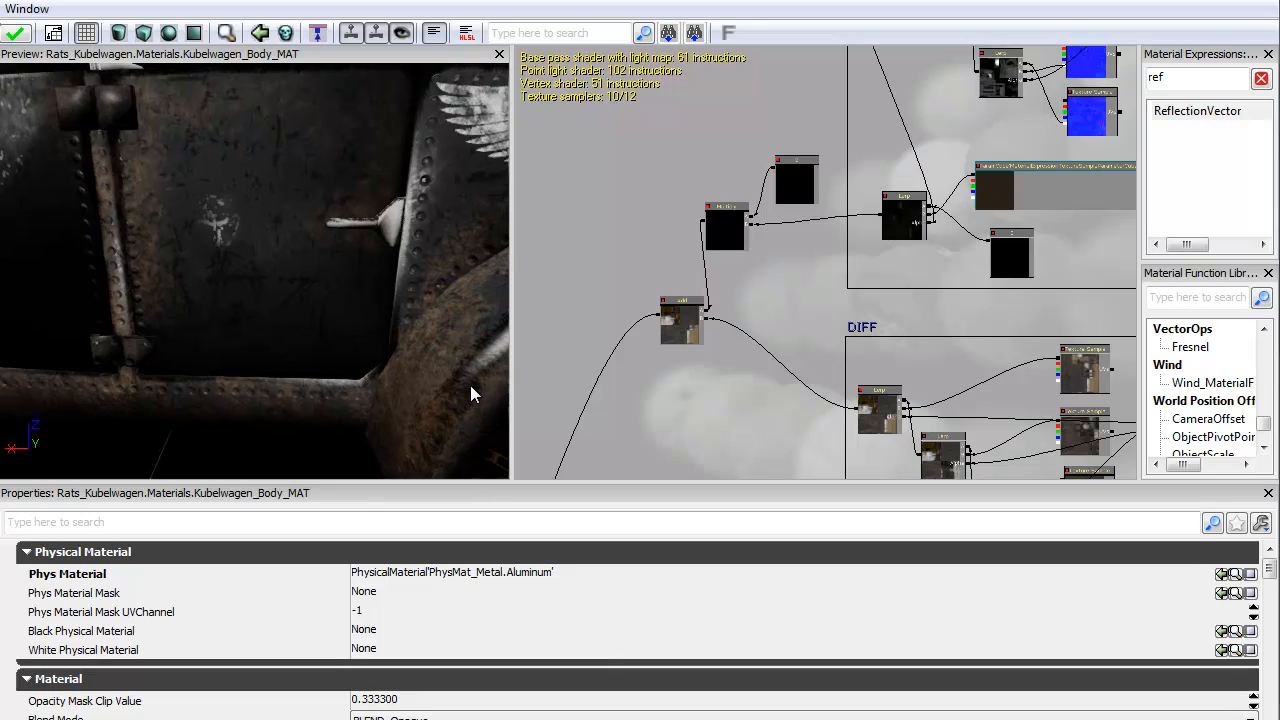
- Set the R value of the reflection Multiply's constant to 0.5 and inspect the vehicle preview
click(795, 181)
click(480, 556)
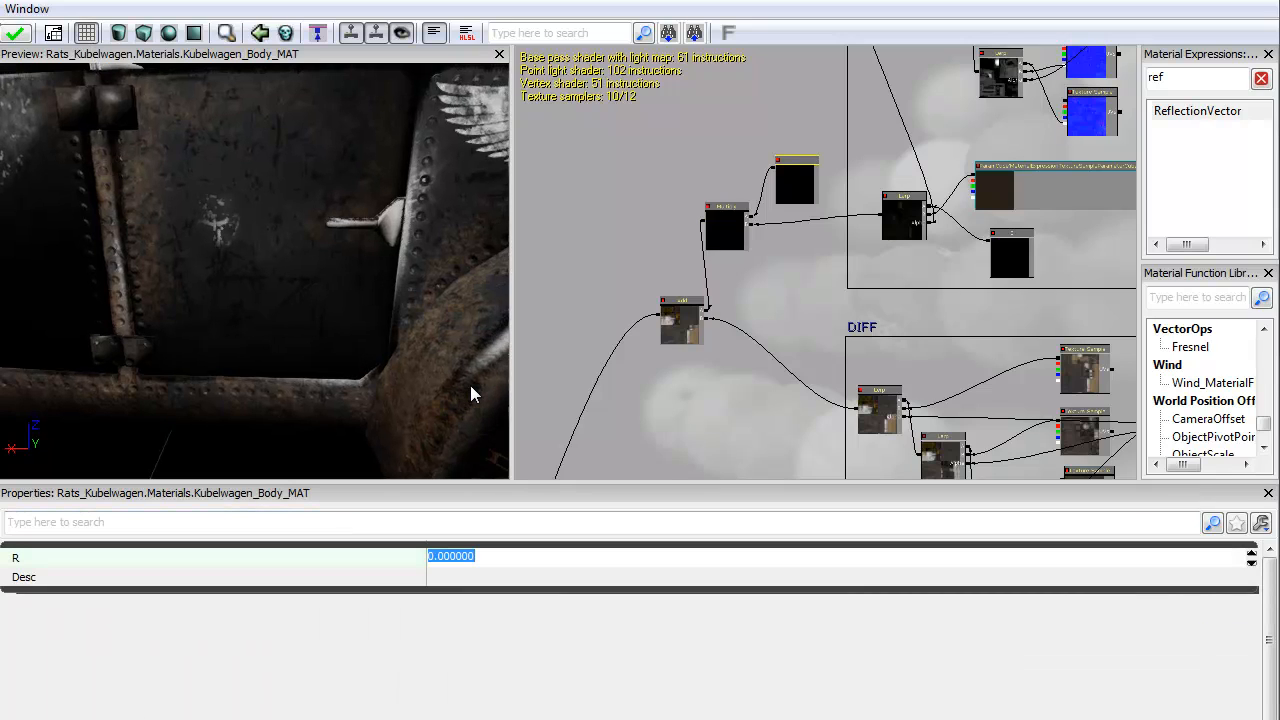
text(.5)
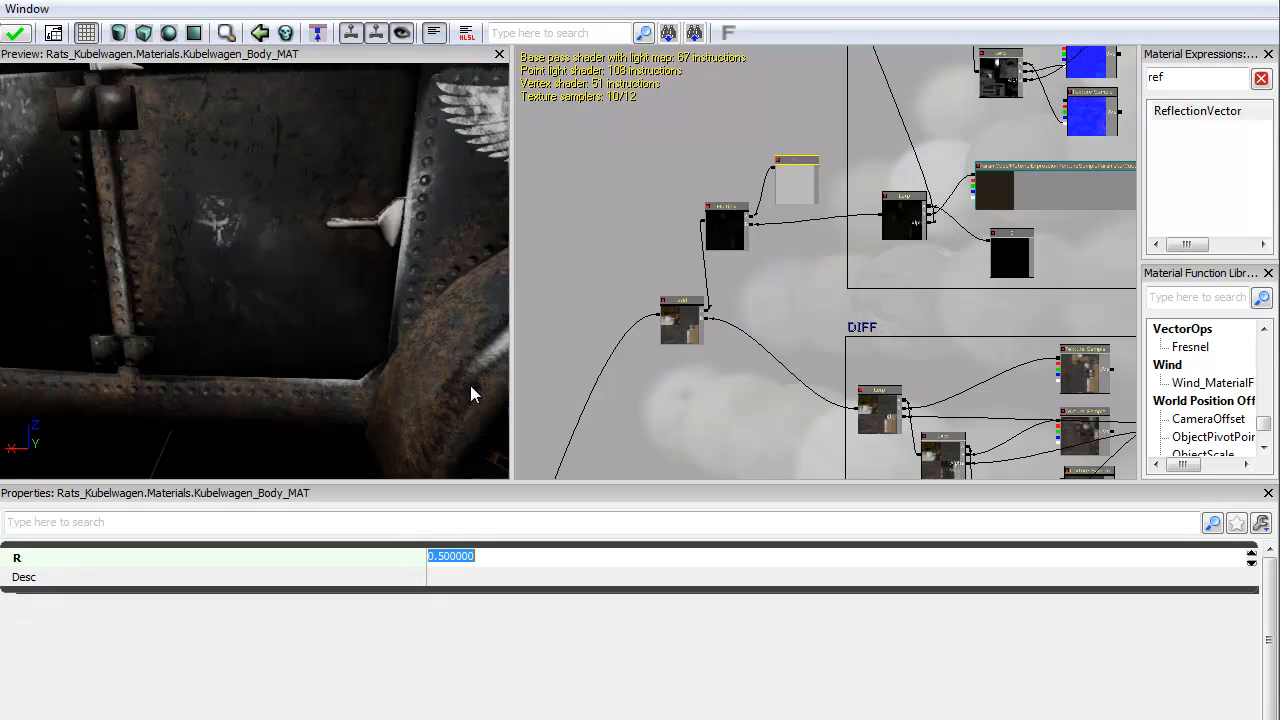
drag(471, 387, 474, 395)
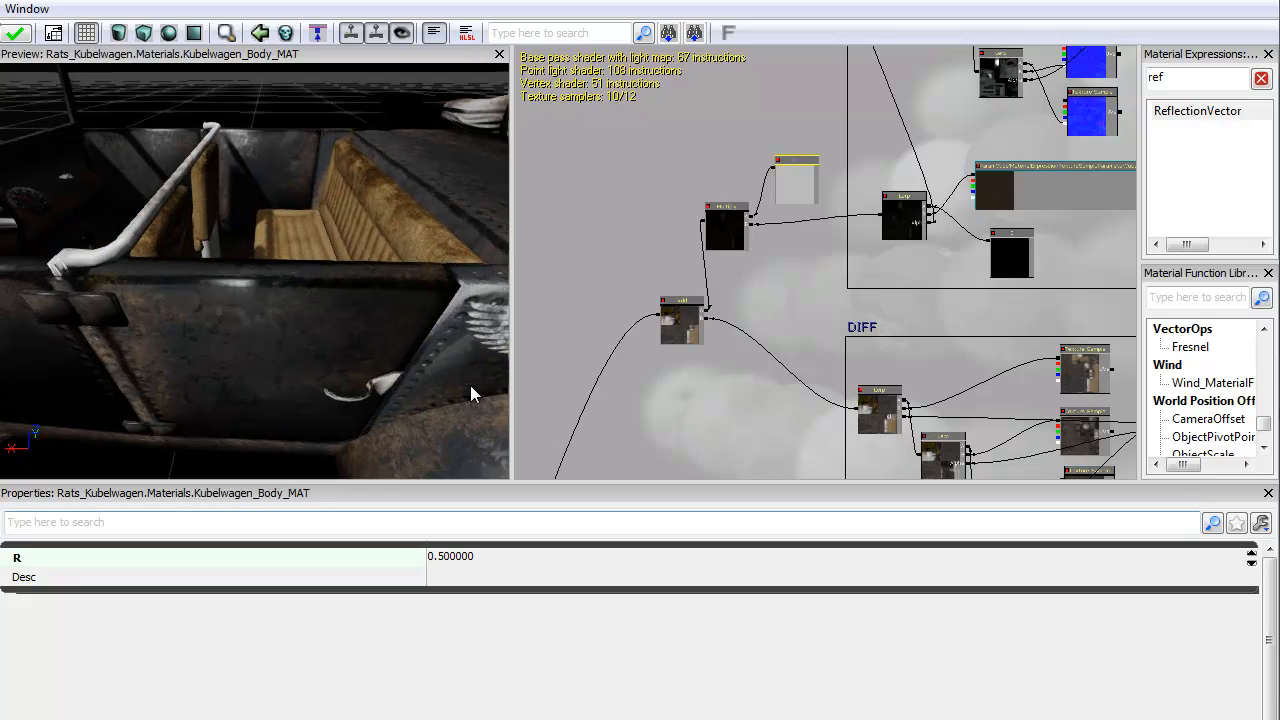
- Set the R value of the reflection Multiply's constant to 0.2 and inspect the preview from the side
key(Tab)
text(0.2)
key(Return)
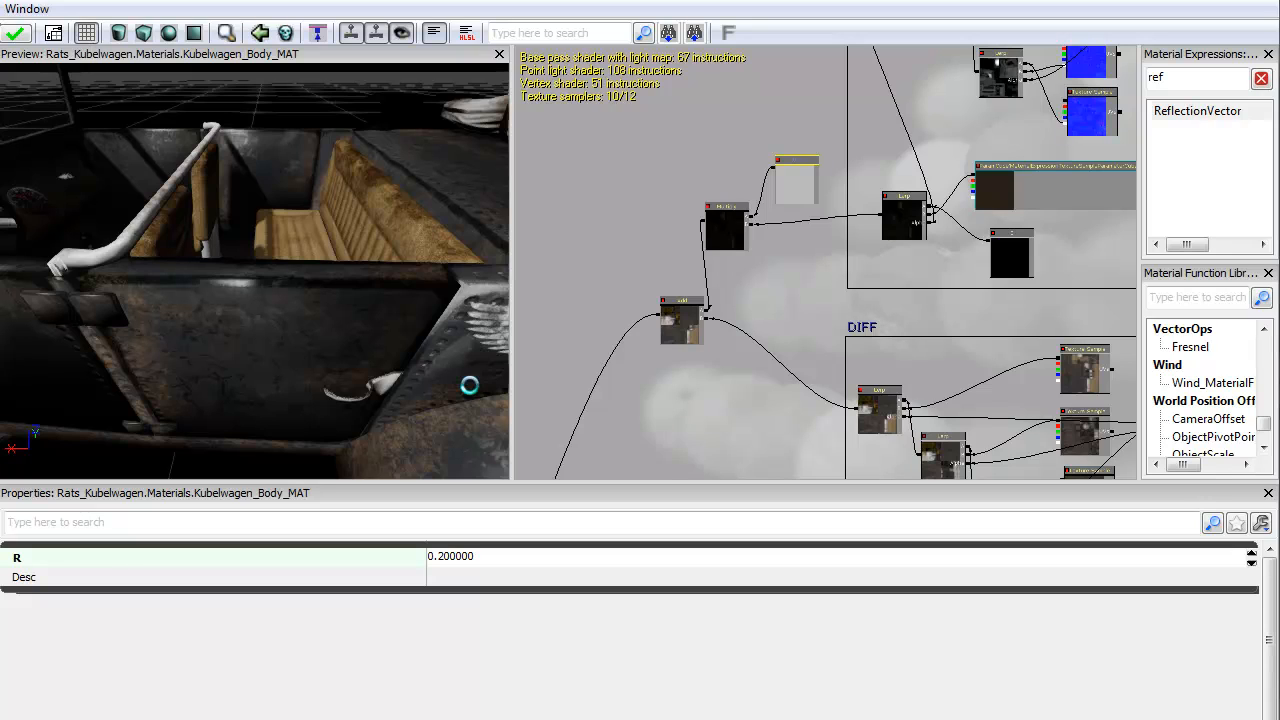
drag(471, 387, 473, 393)
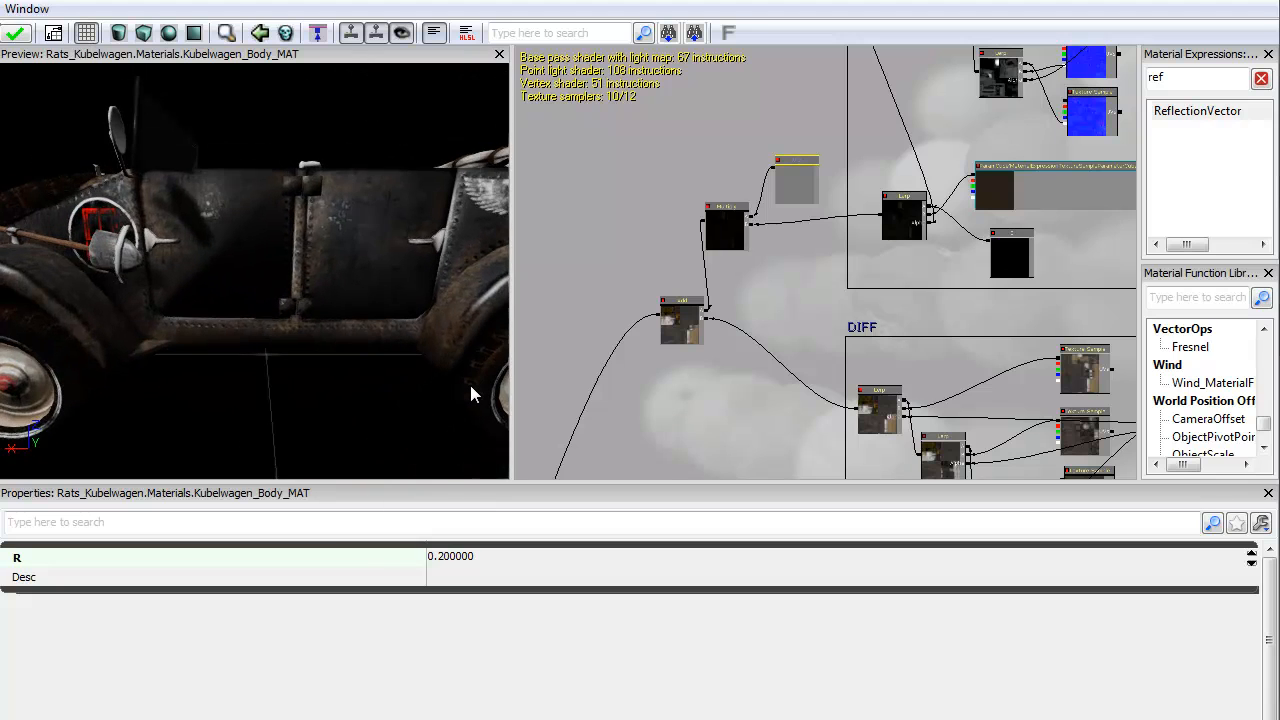
- Try an R value of 10 for the reflection Multiply's constant and inspect the vehicle preview
click(452, 556)
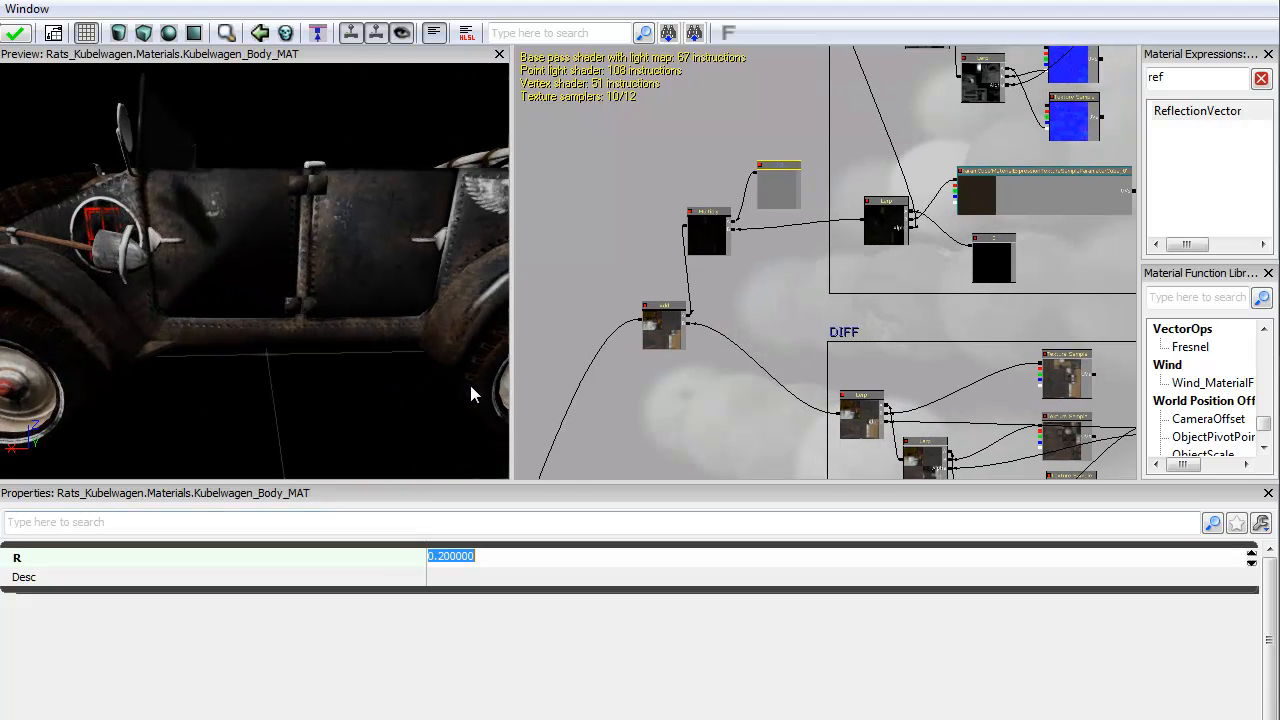
text(10)
key(Return)
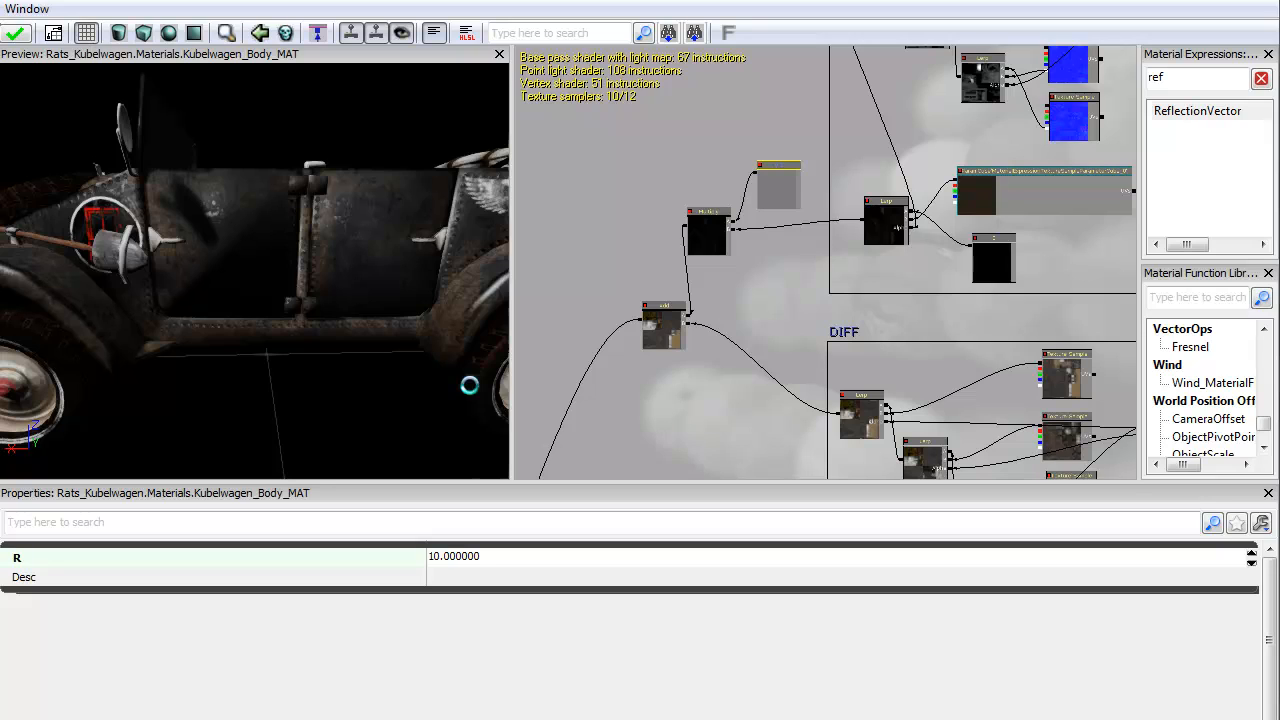
drag(470, 385, 473, 388)
- Set the R value of the reflection Multiply's constant to 0.25
key(Tab)
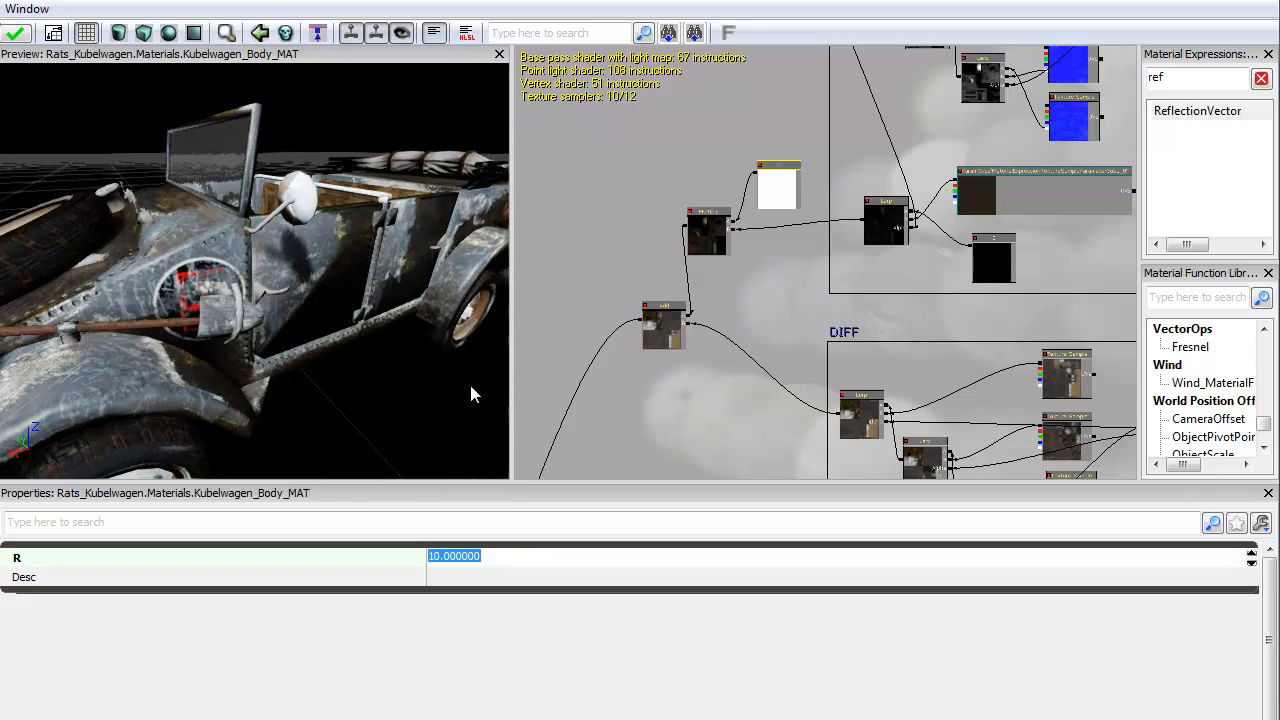
text(.)
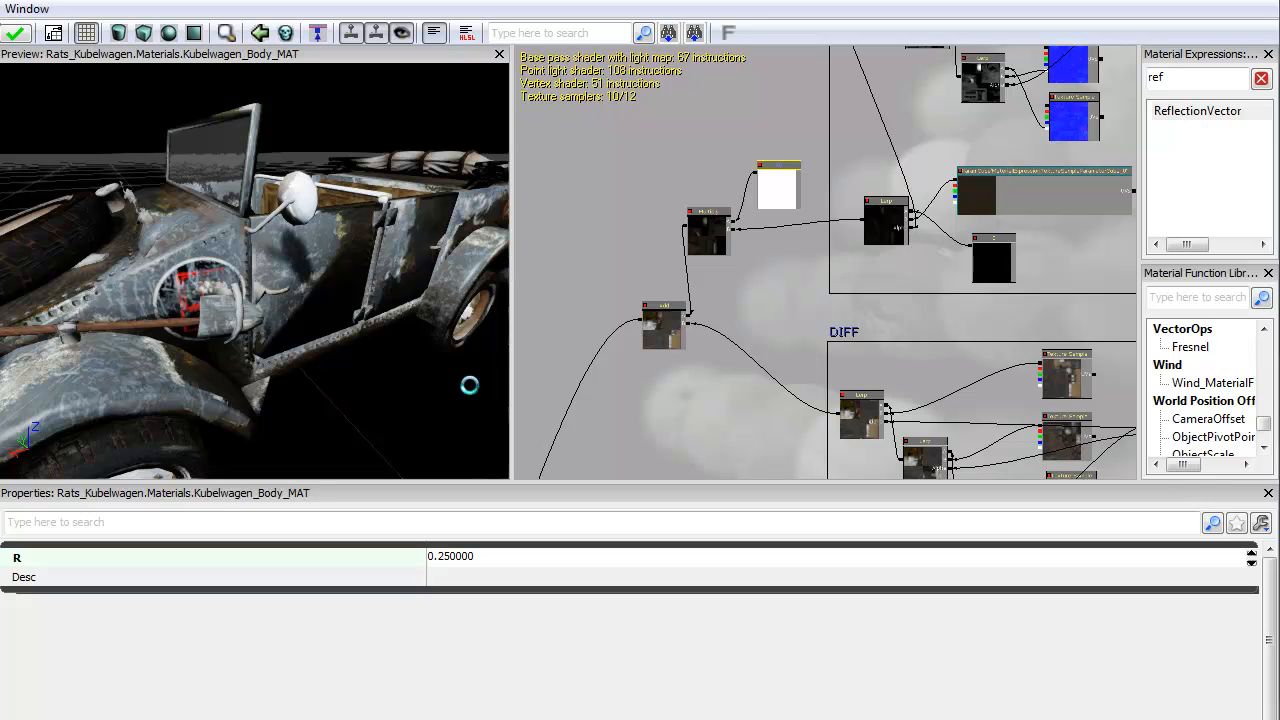
drag(471, 386, 470, 392)
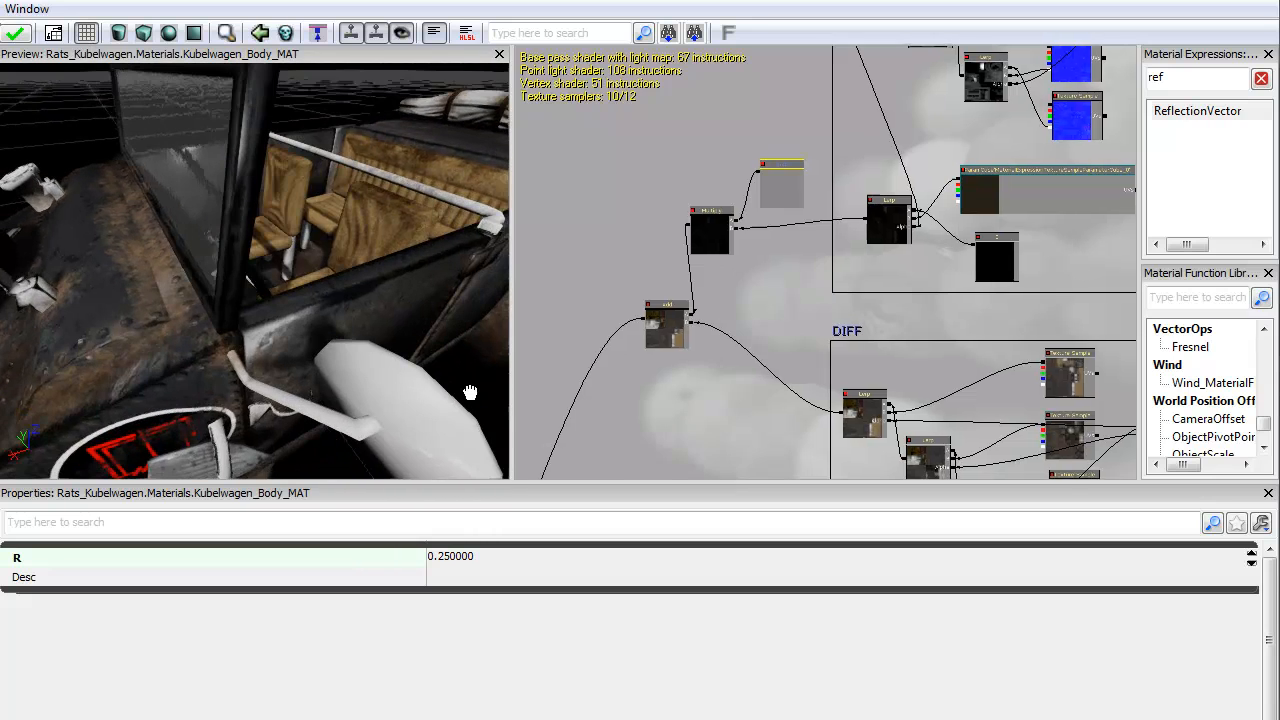
- Delete the four unconnected texture sample nodes below the material node
scroll(471, 393, down, 5)
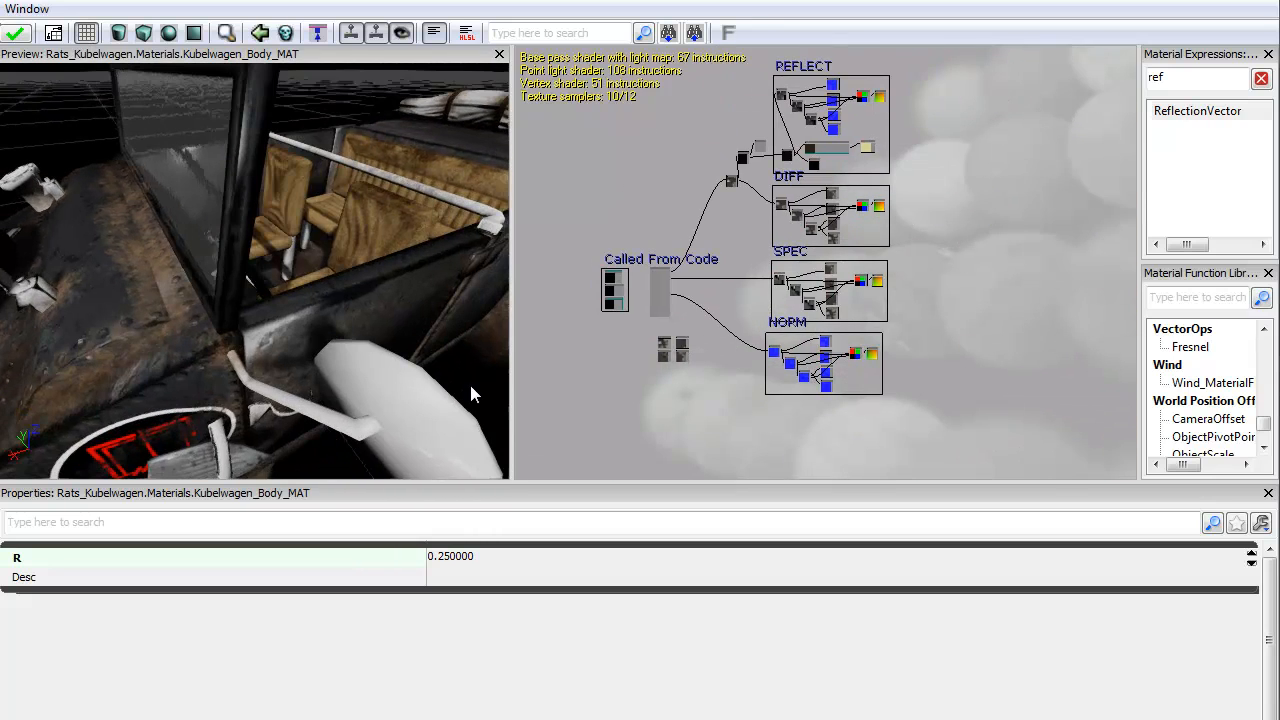
drag(643, 387, 691, 333)
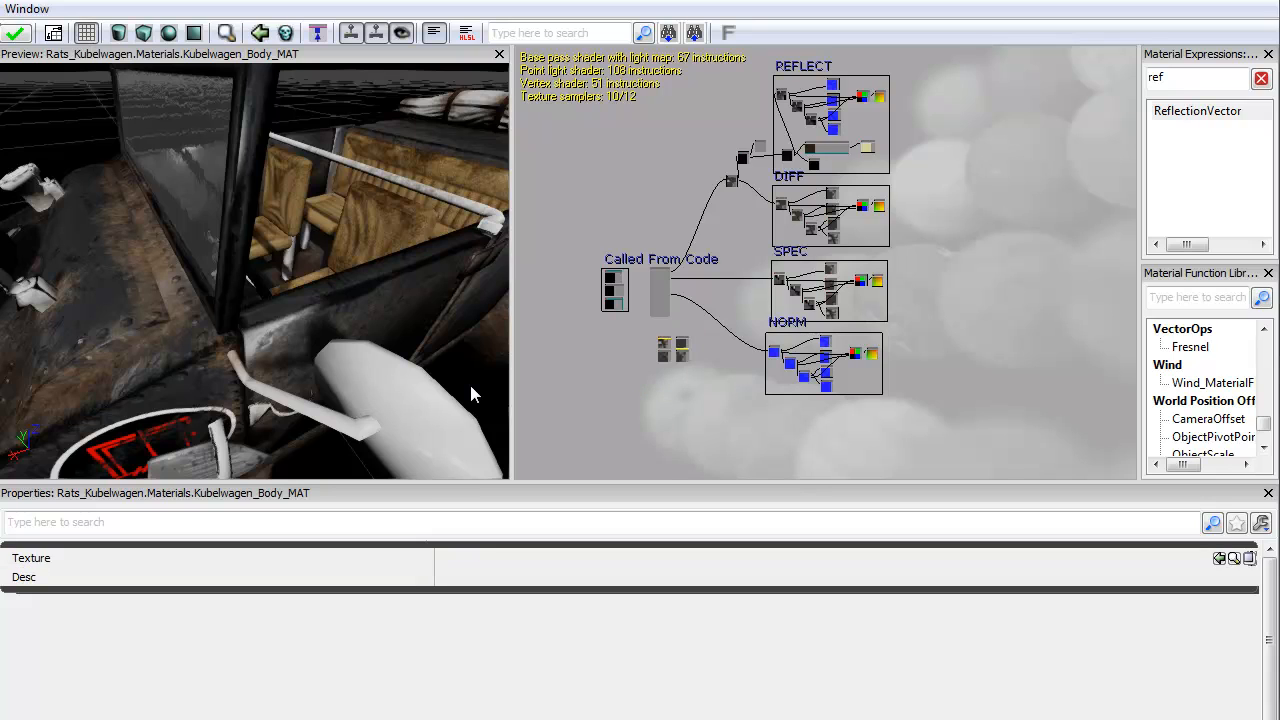
key(Delete)
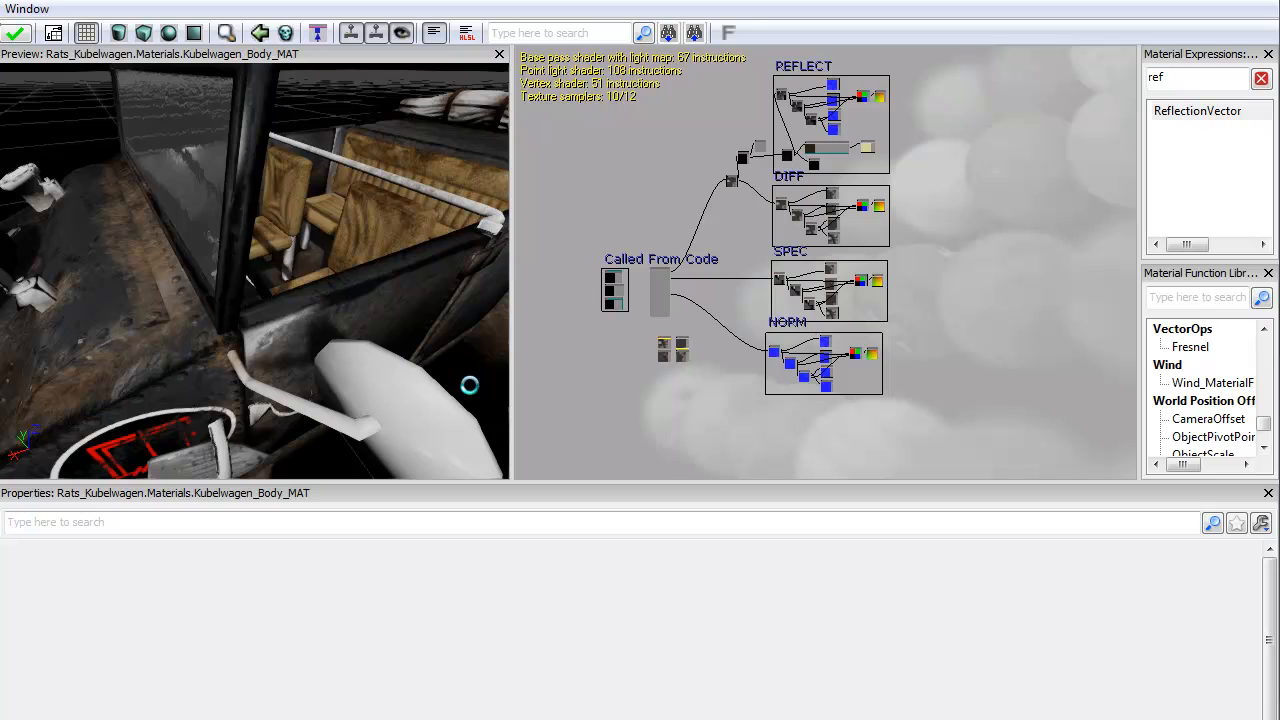
drag(471, 386, 471, 387)
- Connect the SPEC Lerp chain's output to SpecularPower as well and inspect the vehicle preview
scroll(701, 406, up, 6)
drag(701, 406, 632, 586)
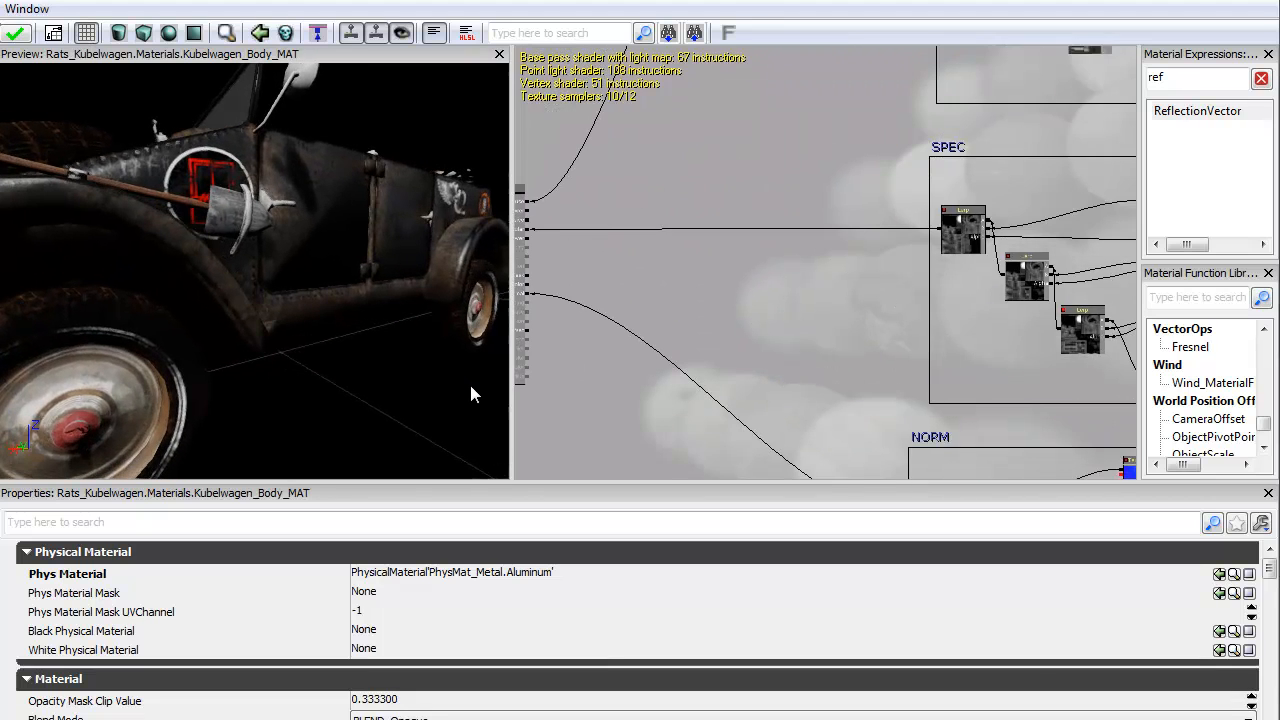
scroll(733, 411, down, 2)
drag(733, 411, 862, 366)
scroll(777, 341, up, 1)
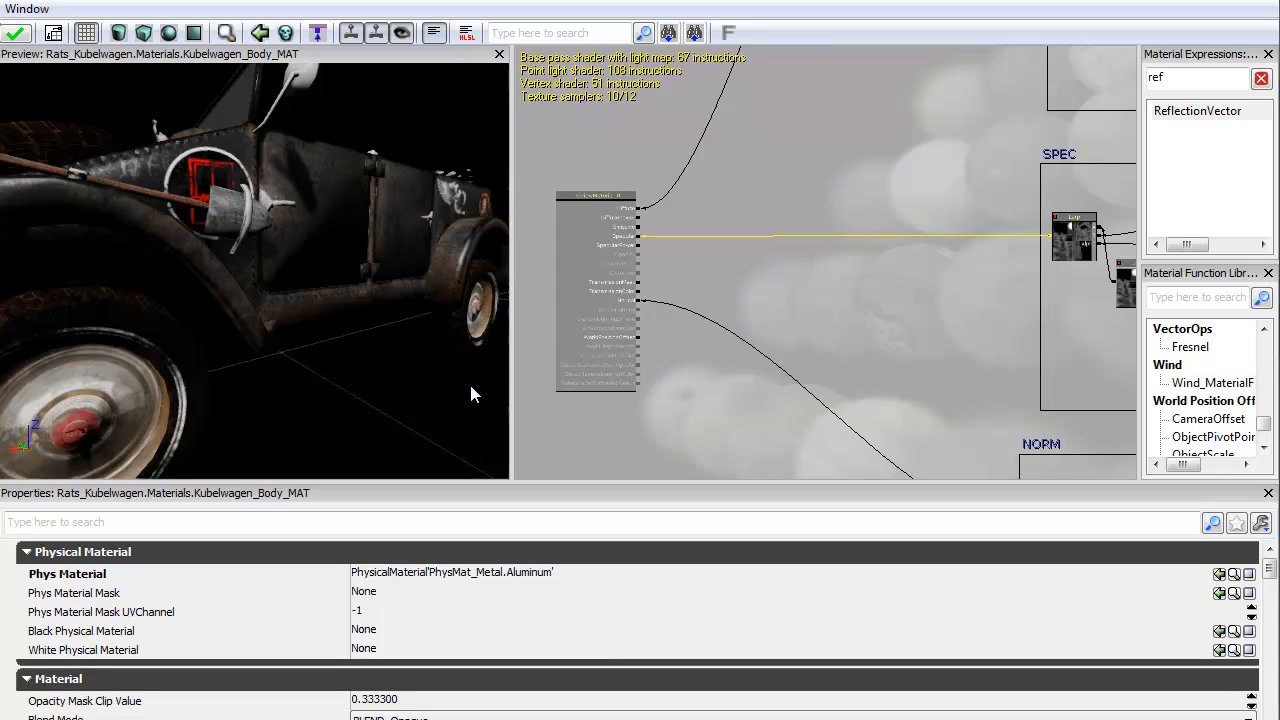
drag(1049, 236, 638, 246)
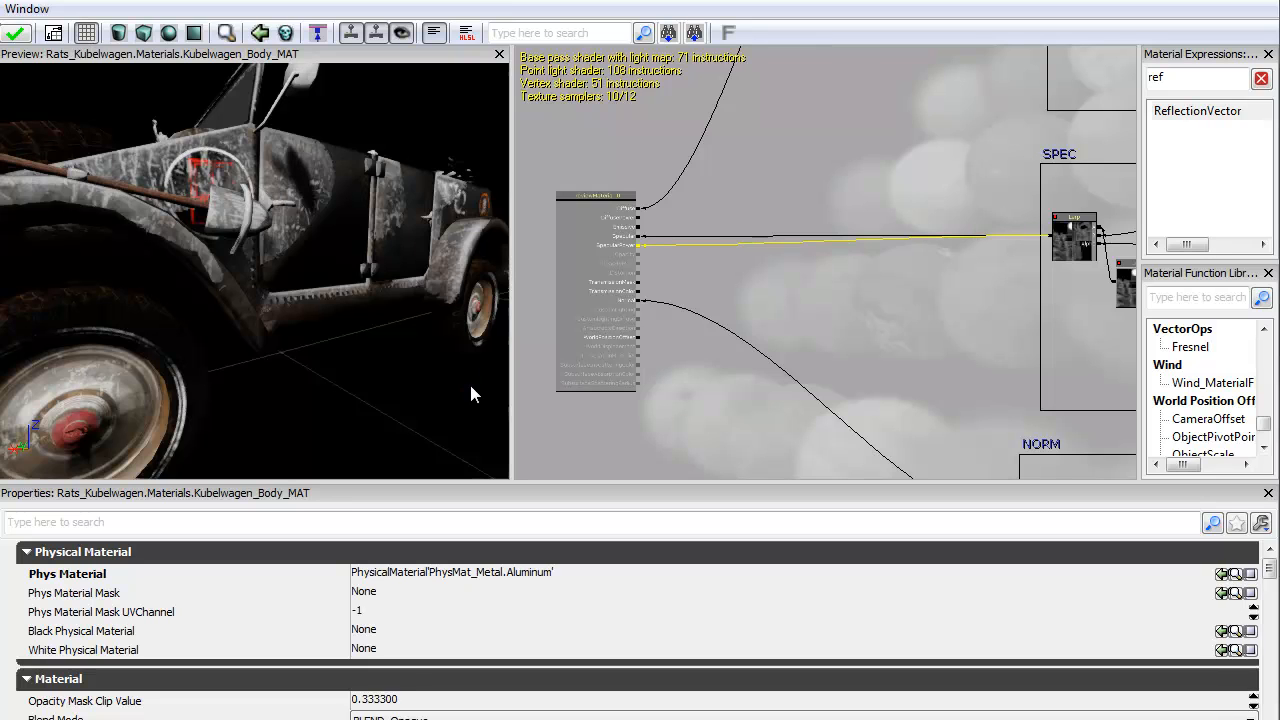
drag(471, 386, 474, 393)
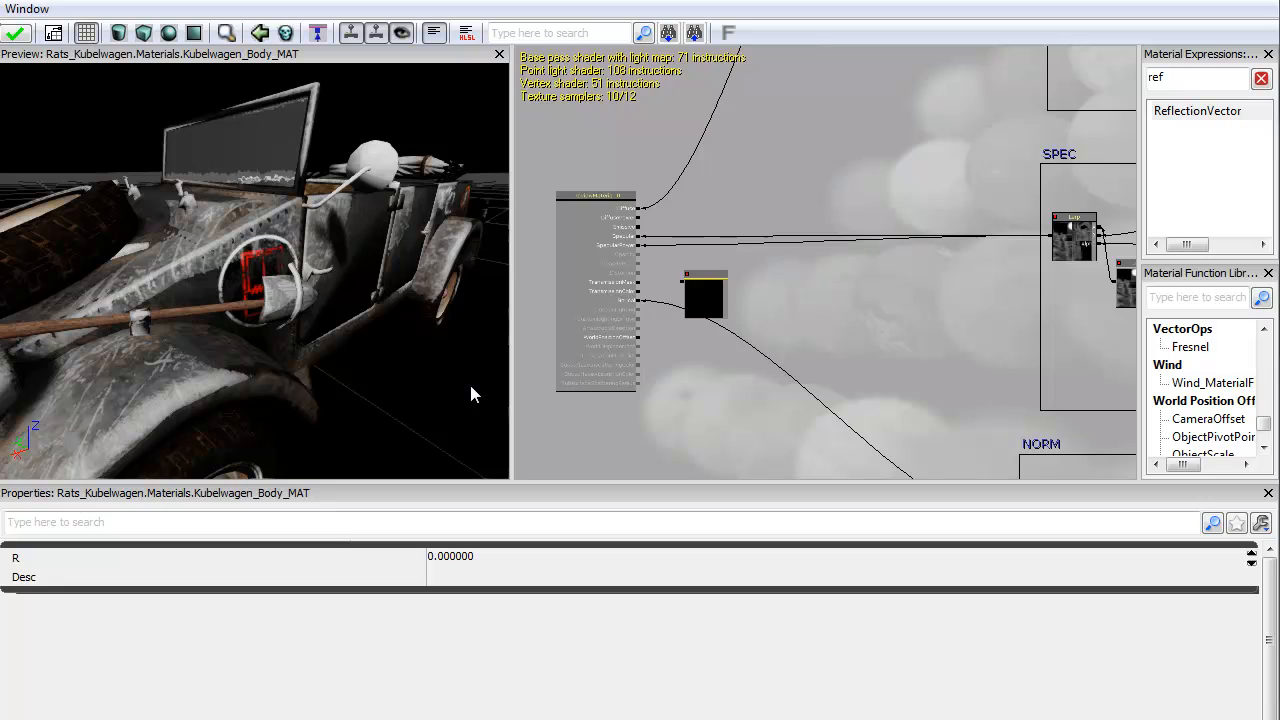
- Place a constant node beside the material node and connect it to SpecularPower in place of the SPEC Lerp
scroll(711, 290, up, 5)
drag(700, 298, 734, 265)
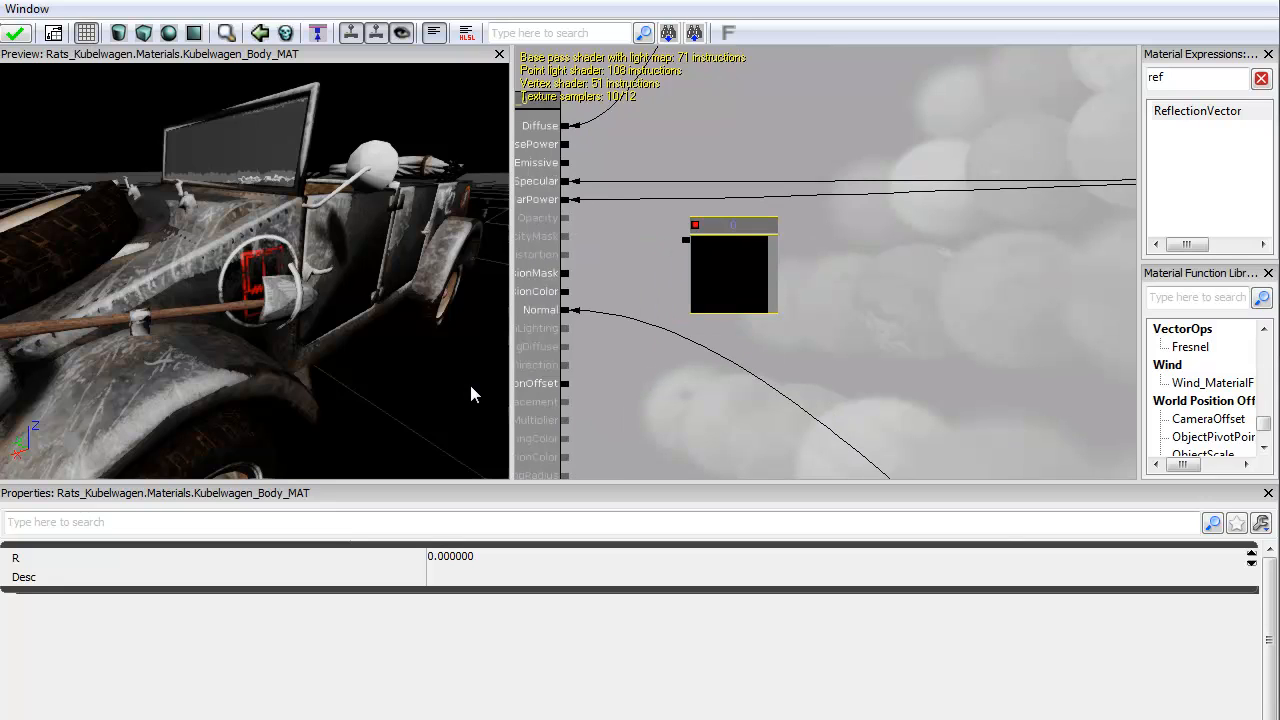
click(460, 557)
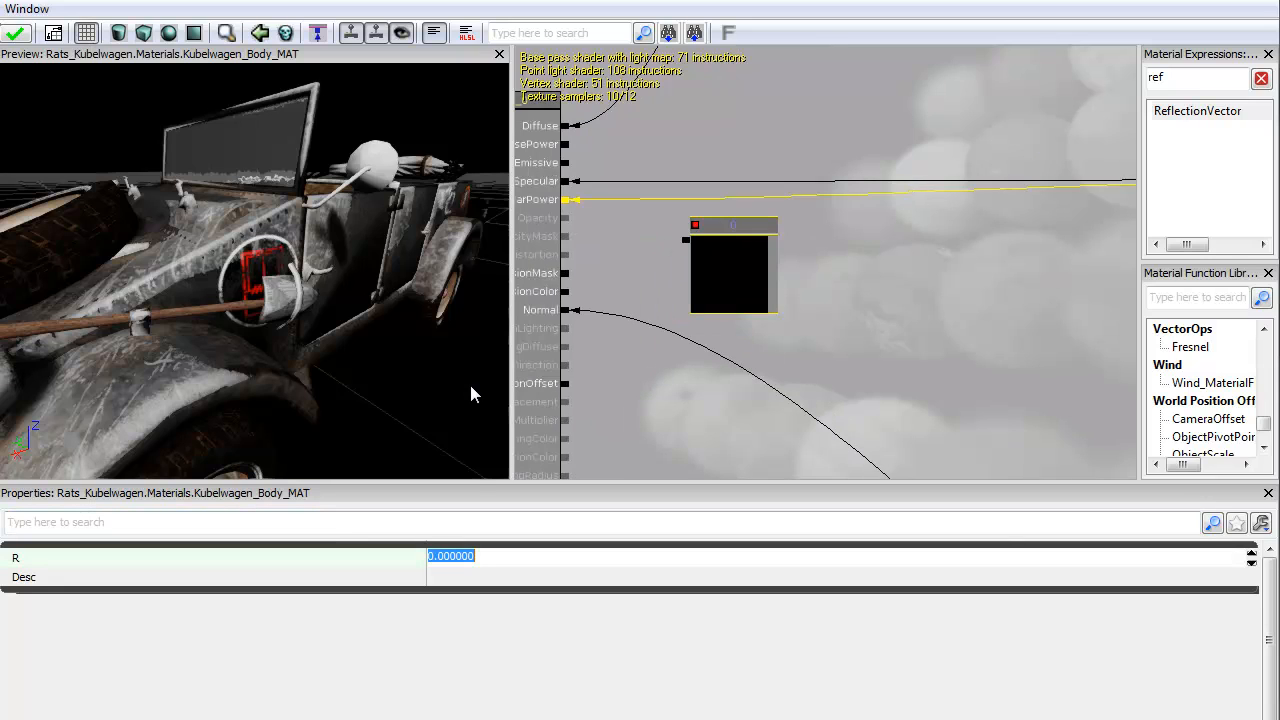
drag(565, 200, 685, 240)
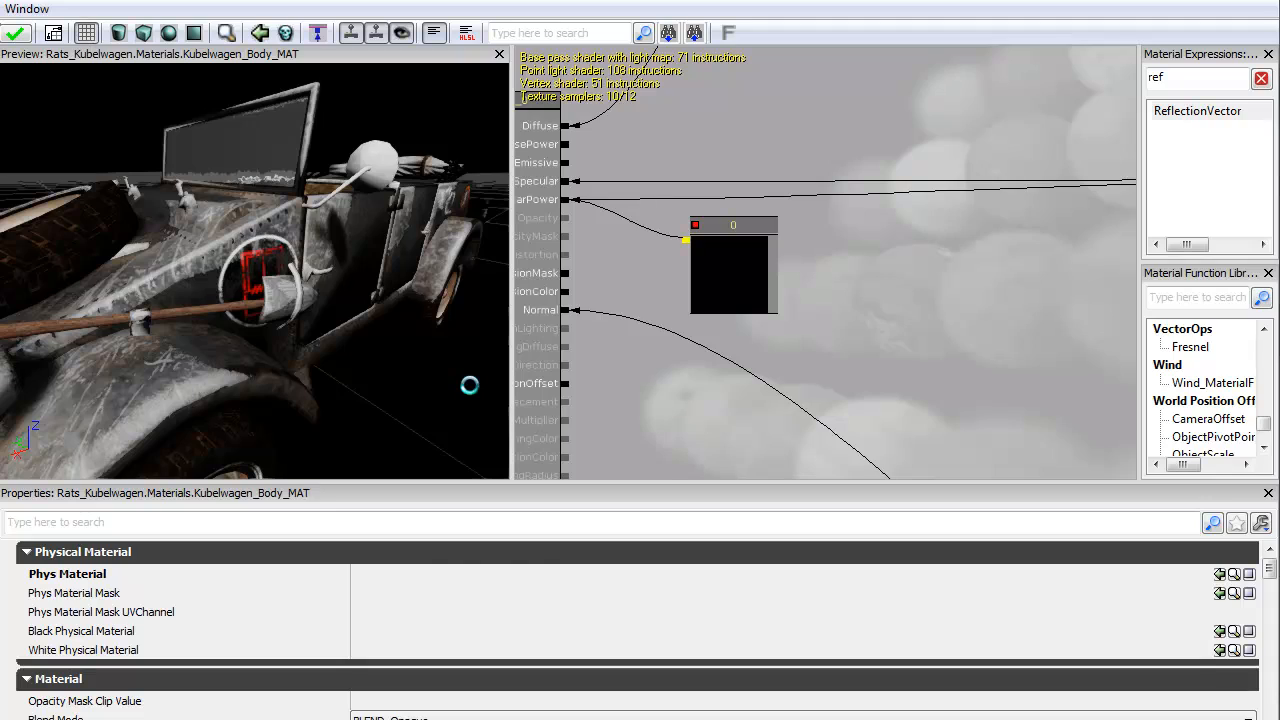
drag(471, 387, 474, 394)
- Set the SpecularPower constant's R value to 1
click(732, 268)
click(452, 556)
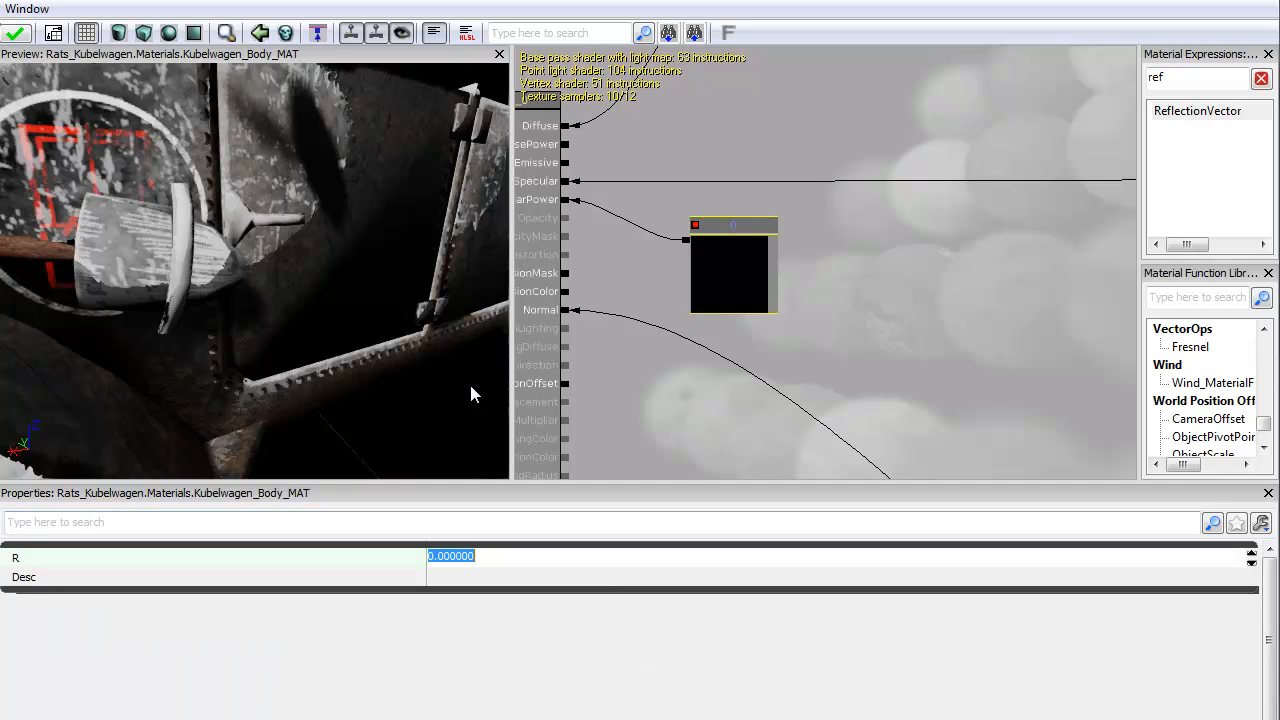
text(1)
key(Return)
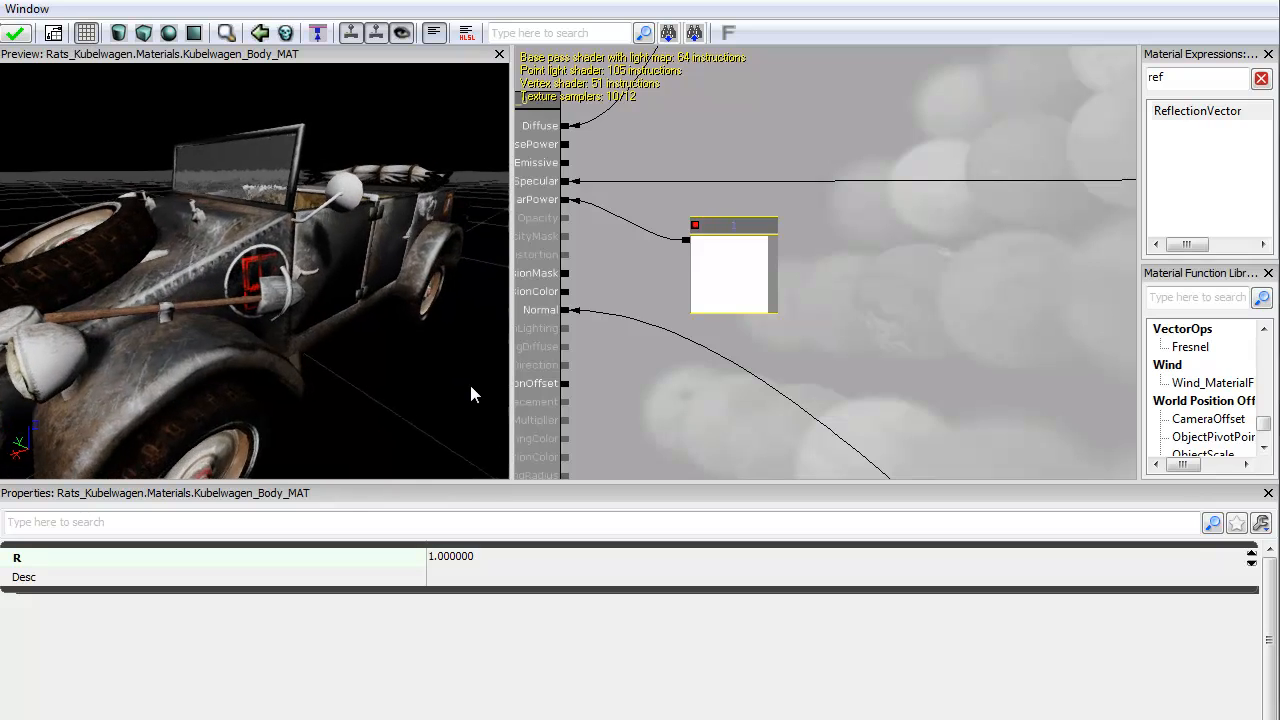
- Set the SpecularPower constant's R value to 10 and inspect the vehicle preview
click(451, 556)
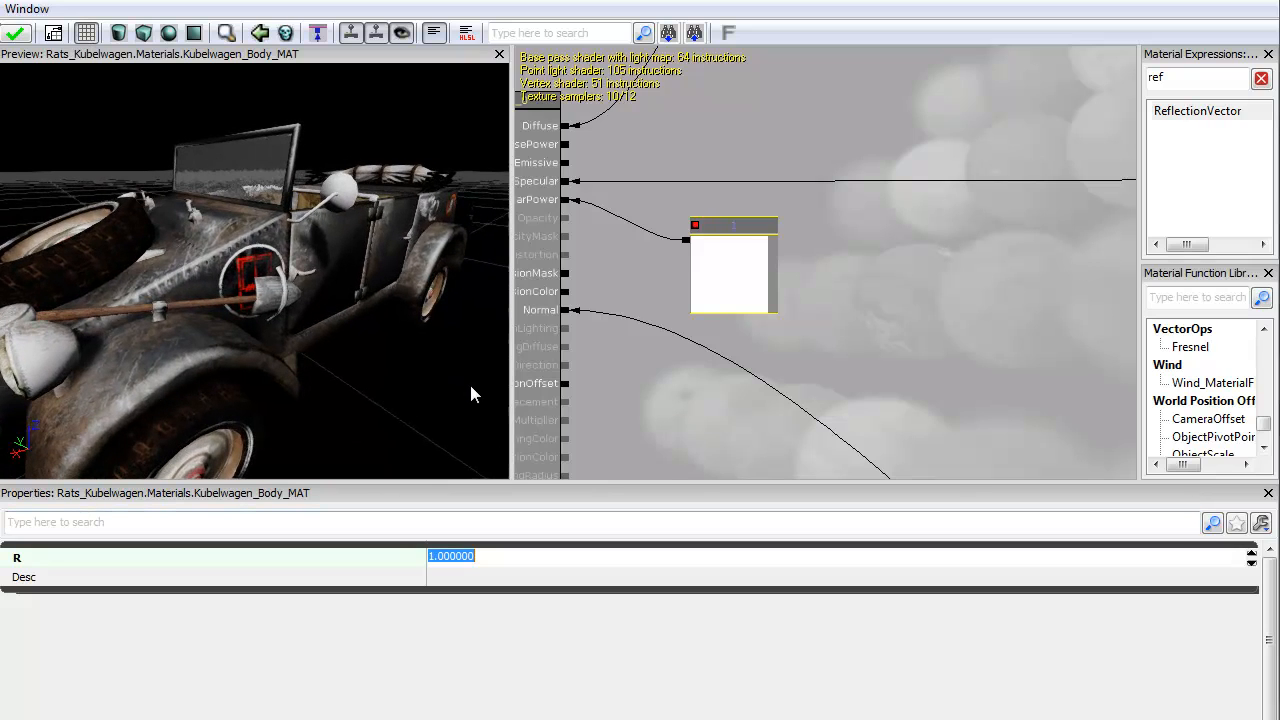
text(10)
key(Return)
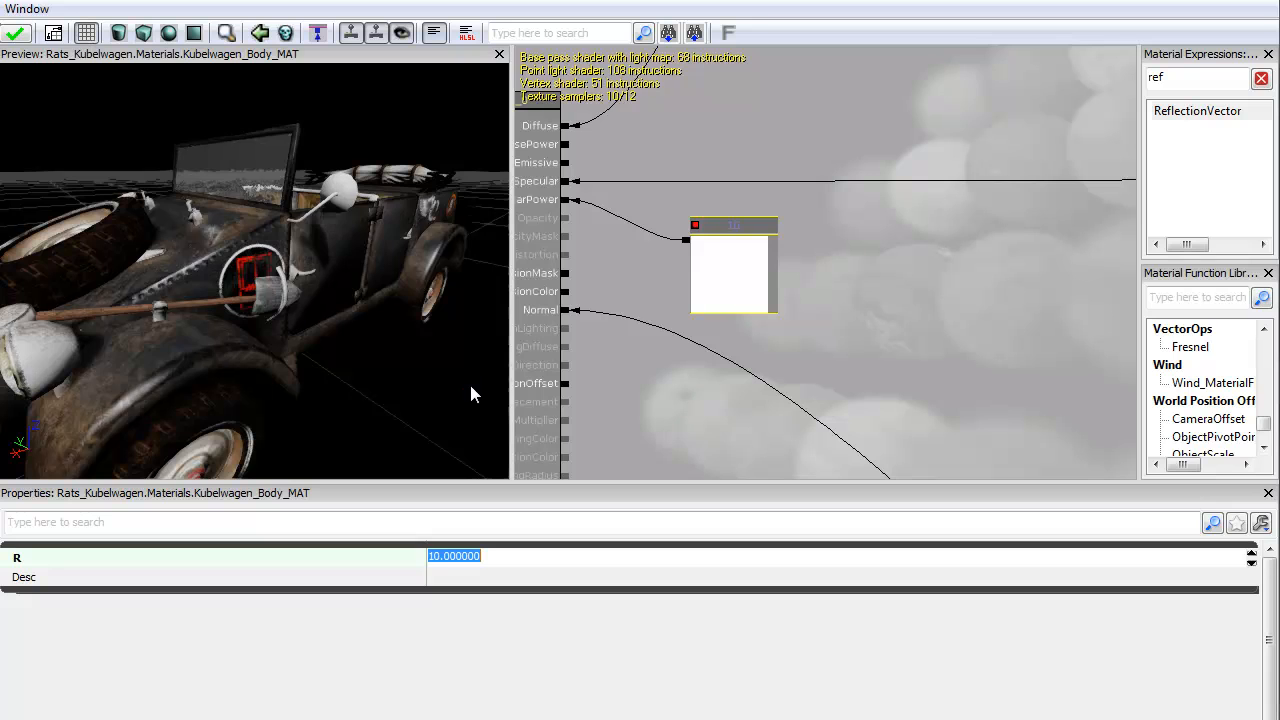
drag(474, 394, 474, 394)
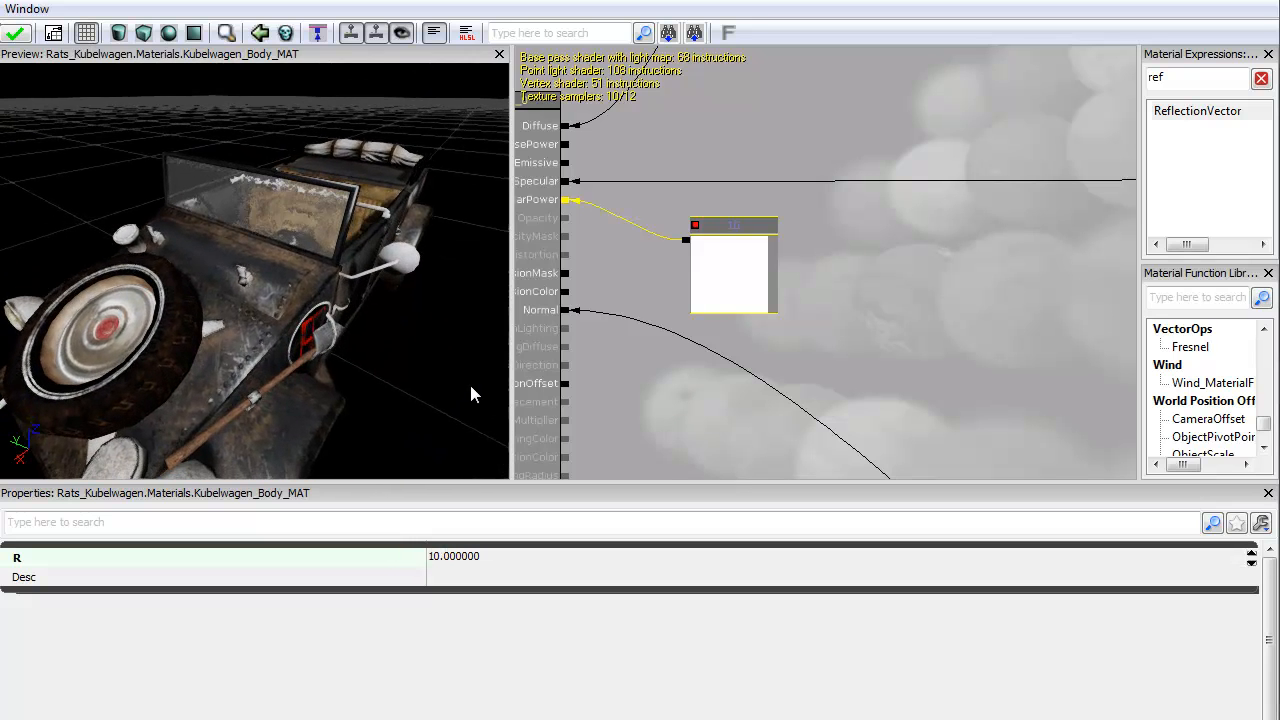
- Break the constant's link to SpecularPower to compare the preview, reconnect it, and set the constant's R value to 15
key(Delete)
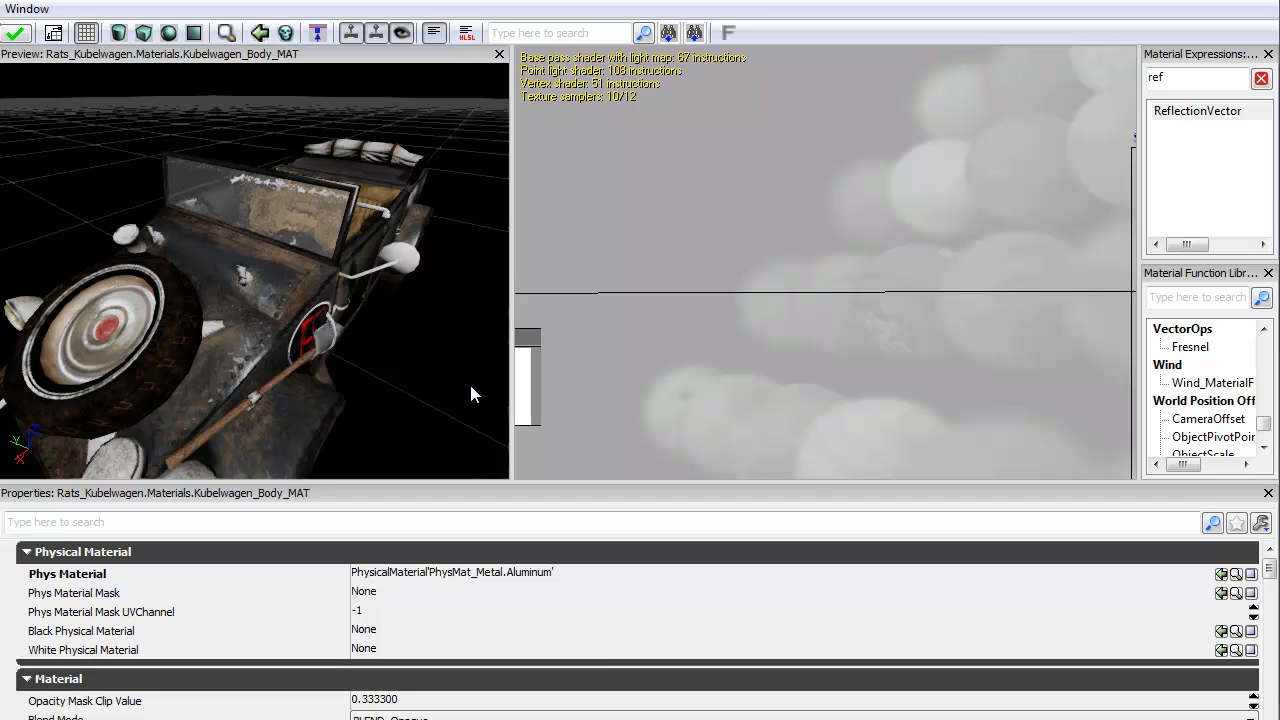
drag(650, 390, 924, 319)
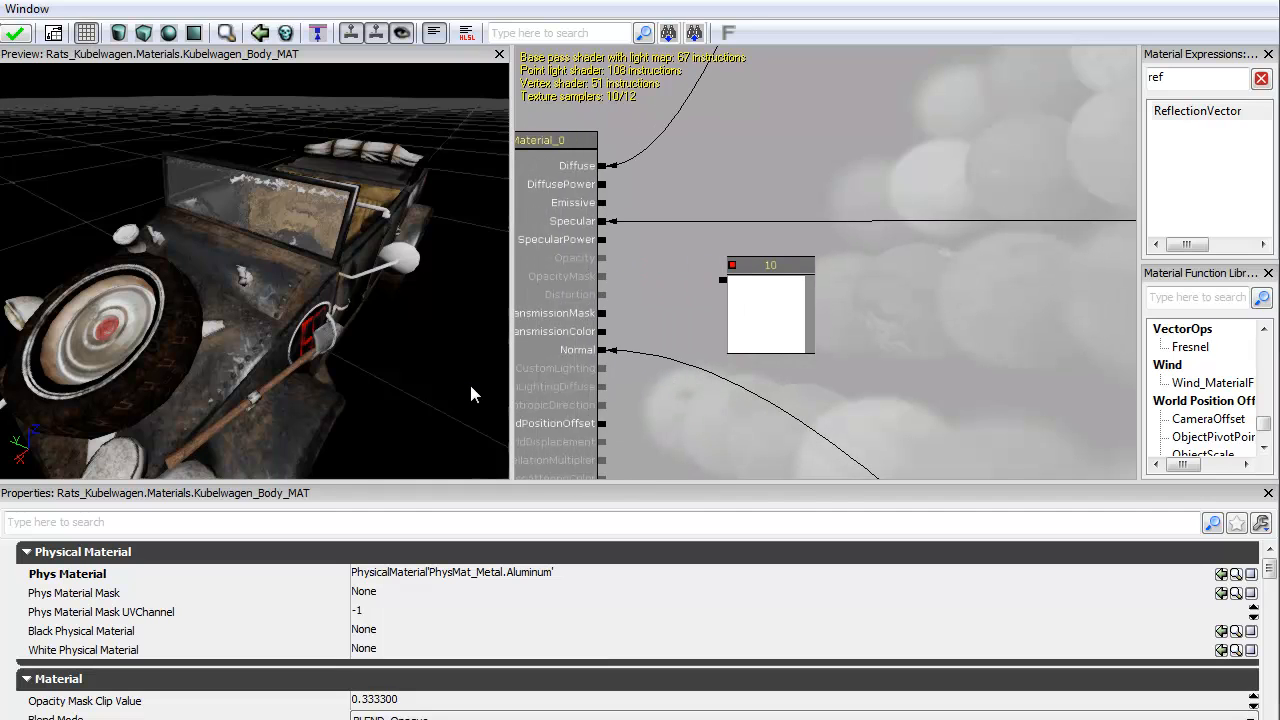
drag(602, 239, 722, 279)
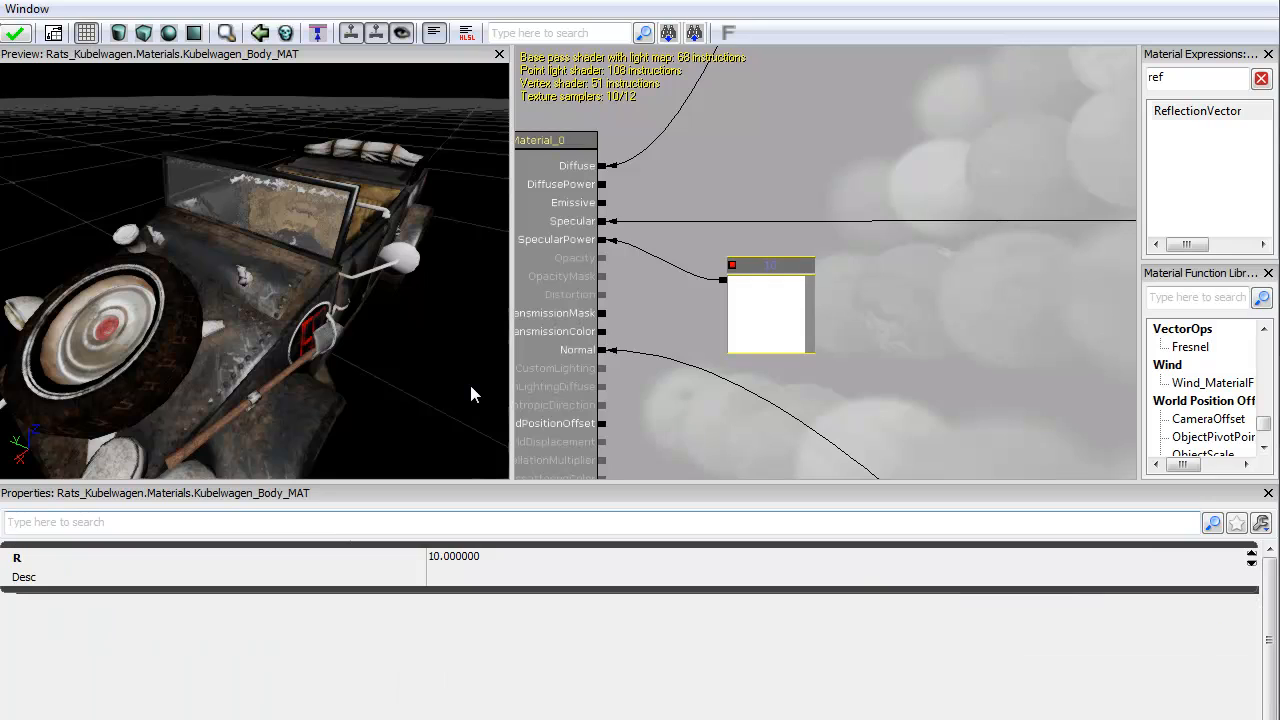
key(Tab)
text(15)
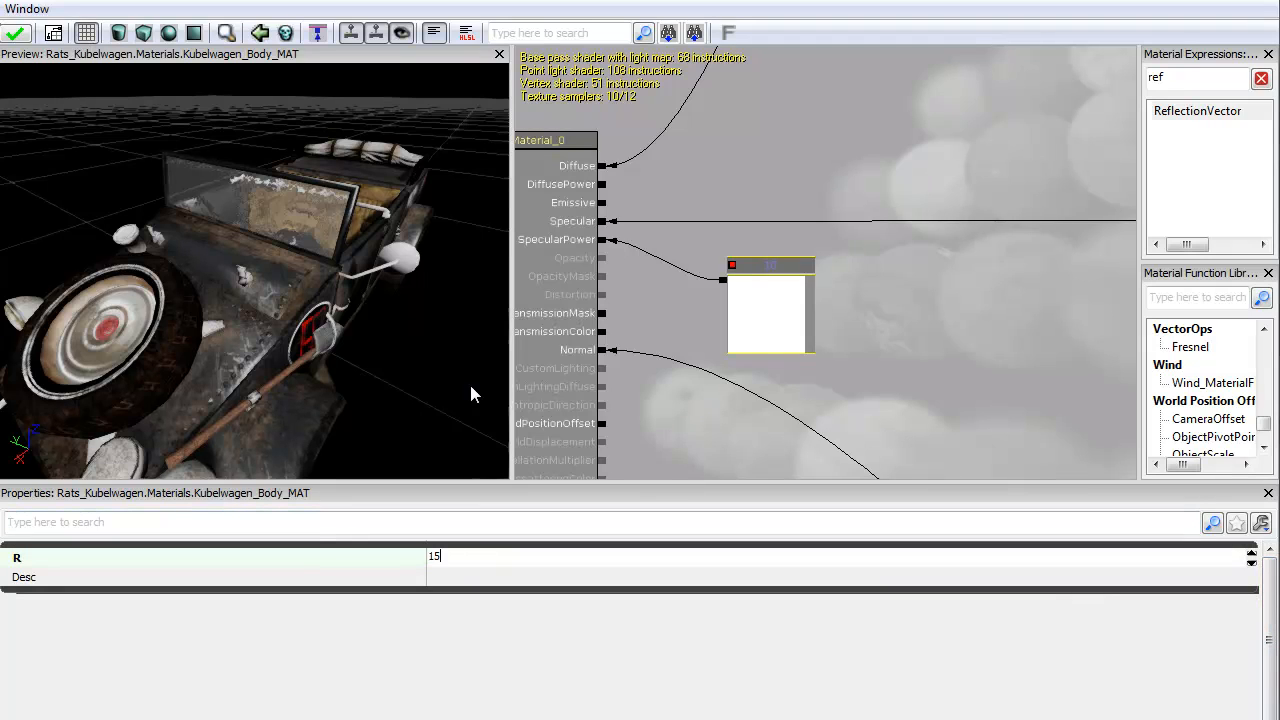
key(Return)
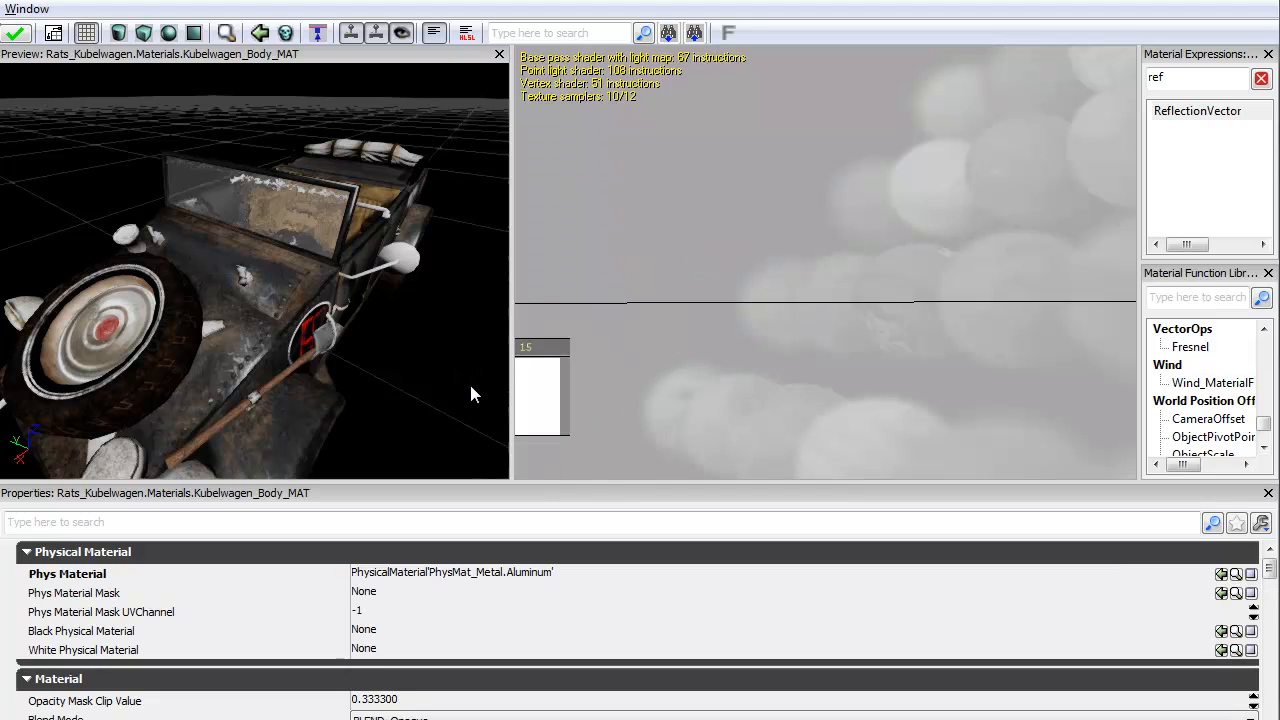
- Set the SpecularPower constant's R value to 90 and inspect the highlights on the vehicle preview
drag(475, 394, 850, 284)
click(895, 275)
click(455, 556)
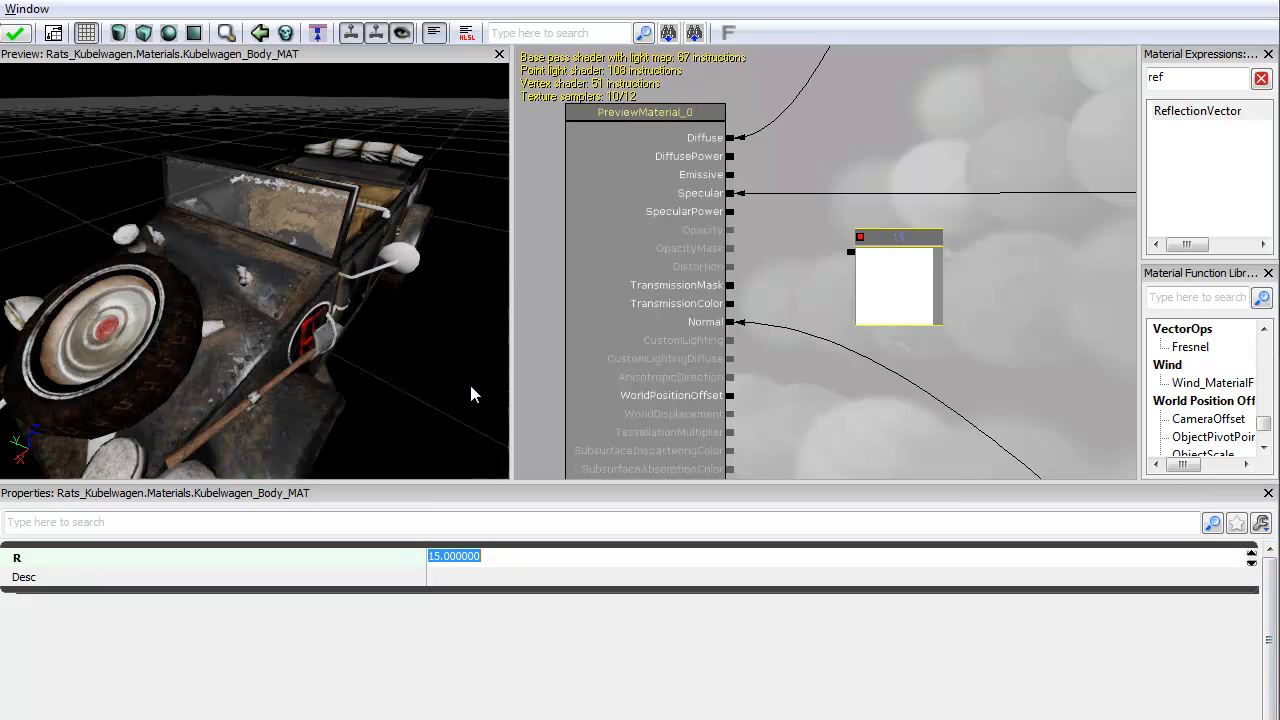
text(90)
key(Return)
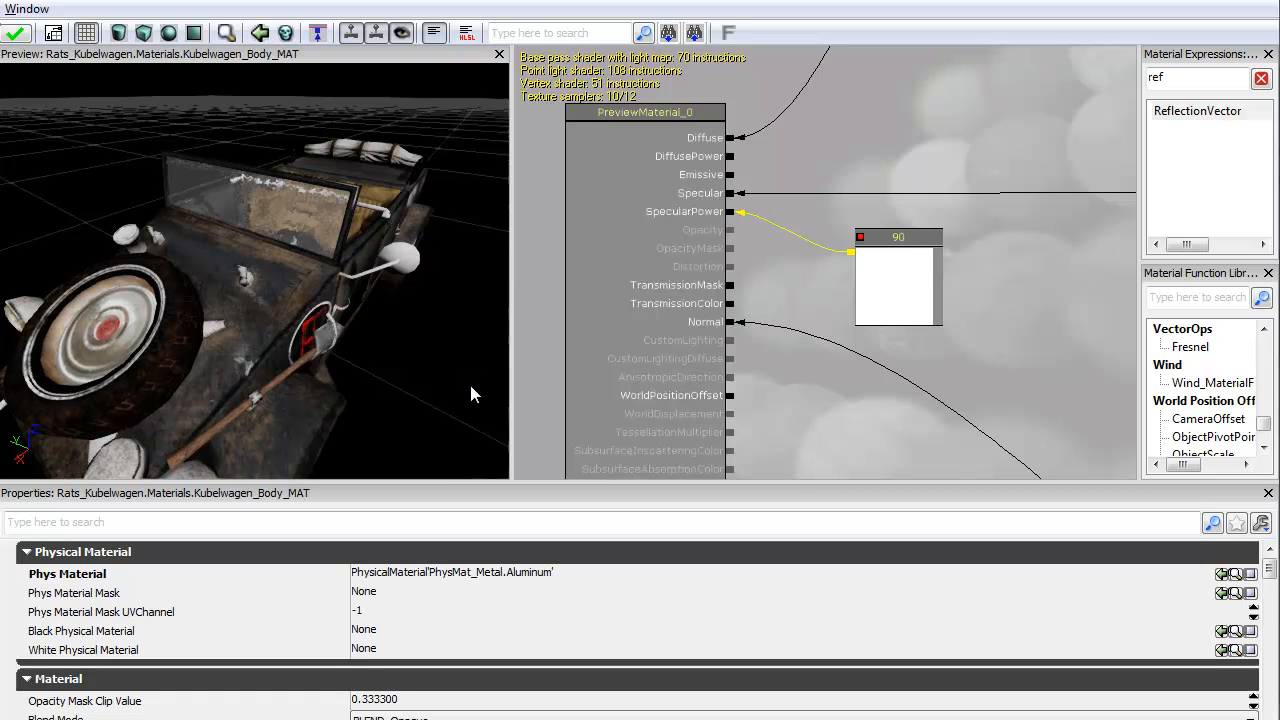
drag(471, 387, 473, 394)
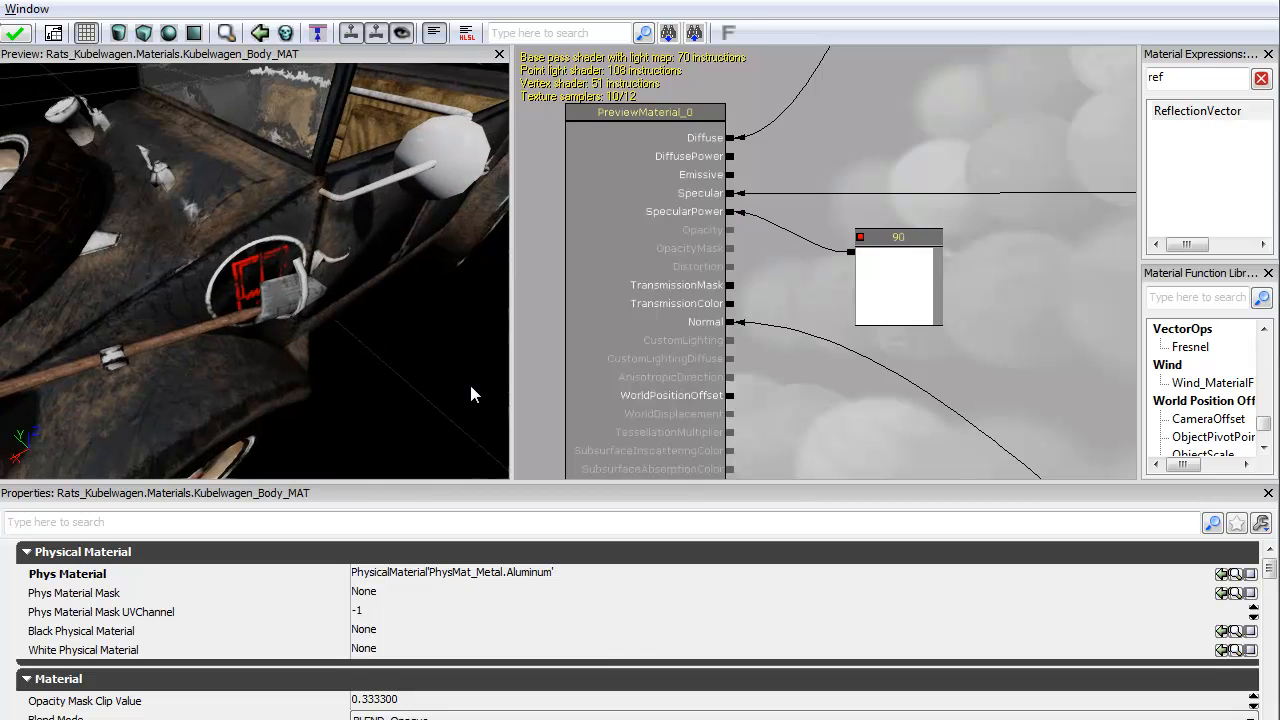
- Set the SpecularPower constant's R value to 4 and check the vehicle from a wider view
click(895, 284)
click(480, 557)
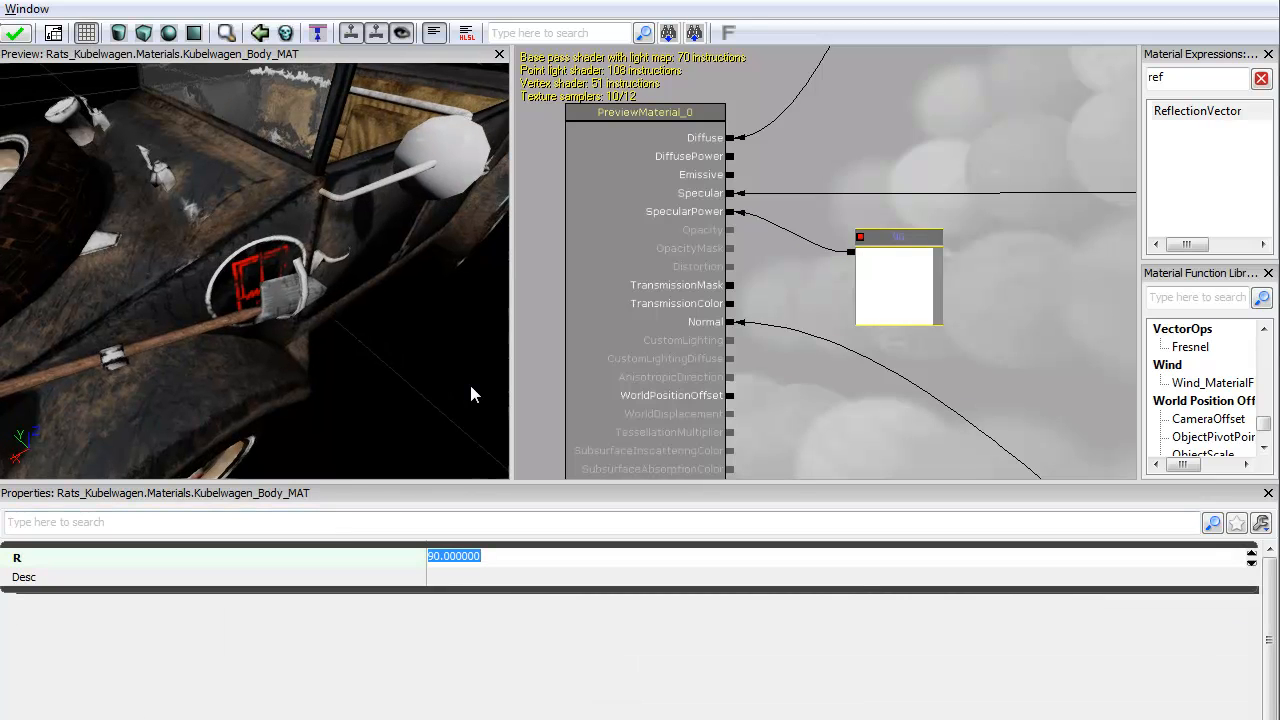
text(4)
key(Return)
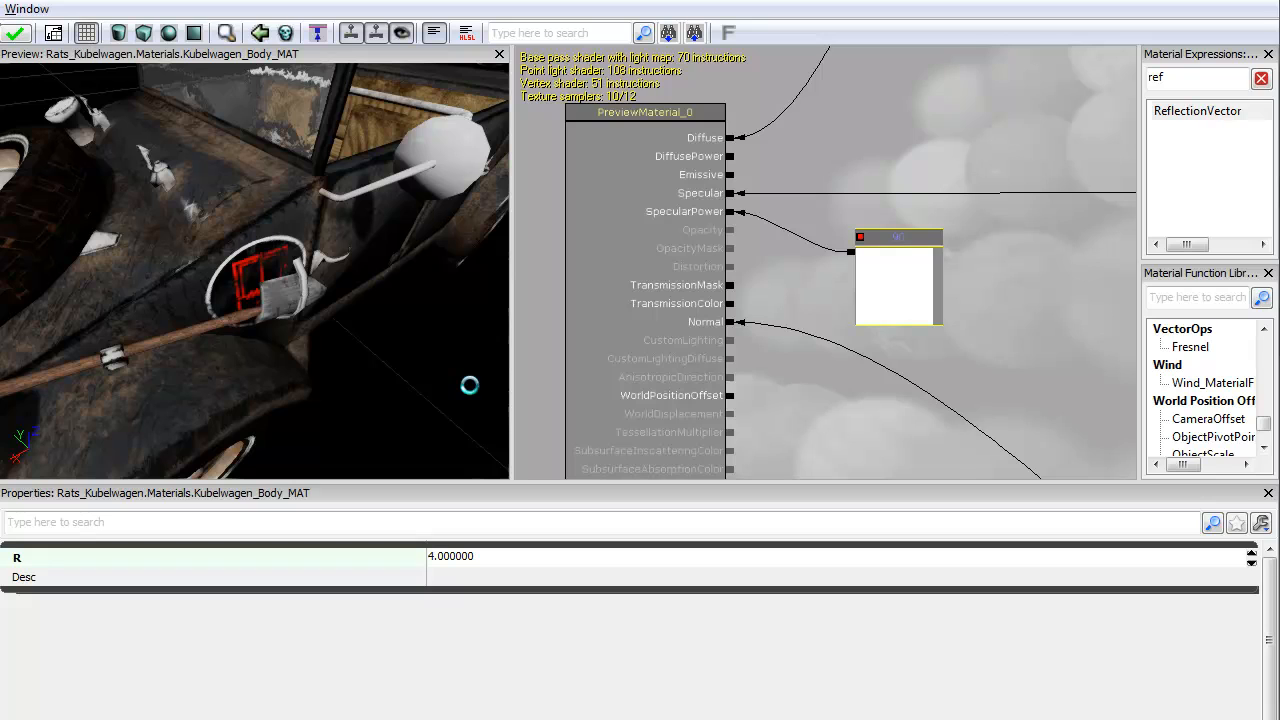
drag(471, 386, 473, 394)
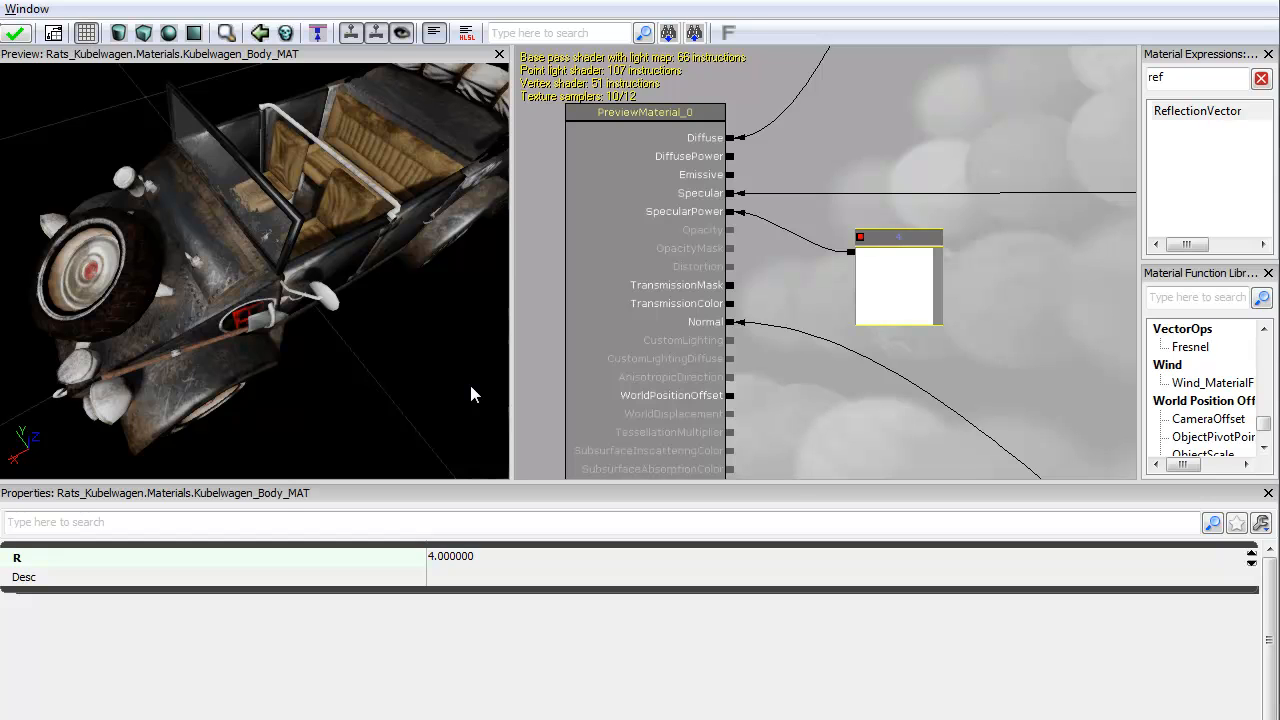
- Add a Multiply node beside the material node, feeding the SPEC Lerp output into A and the constant into B
mouse_move(860, 360)
mouse_down()
mouse_move(716, 365)
mouse_move(660, 387)
mouse_up()
scroll(825, 263, down, 1)
drag(710, 268, 784, 282)
click(700, 350)
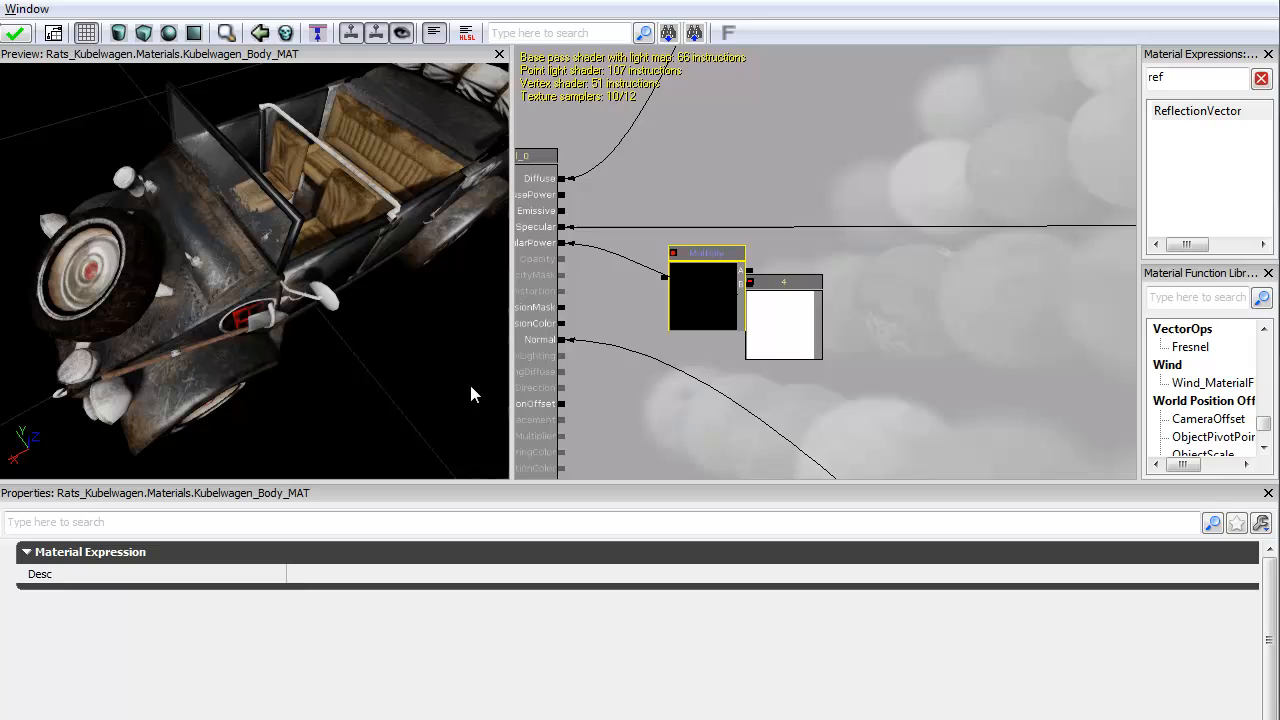
drag(707, 289, 671, 263)
scroll(560, 322, down, 4)
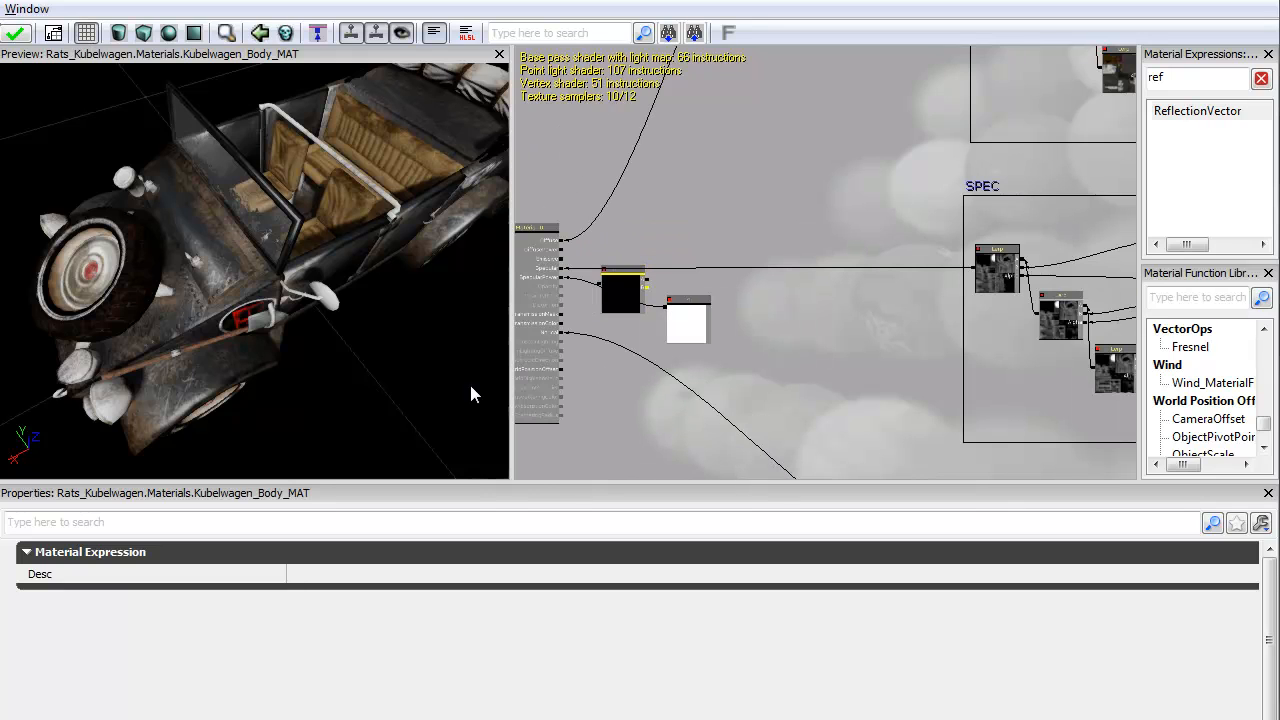
drag(647, 287, 666, 306)
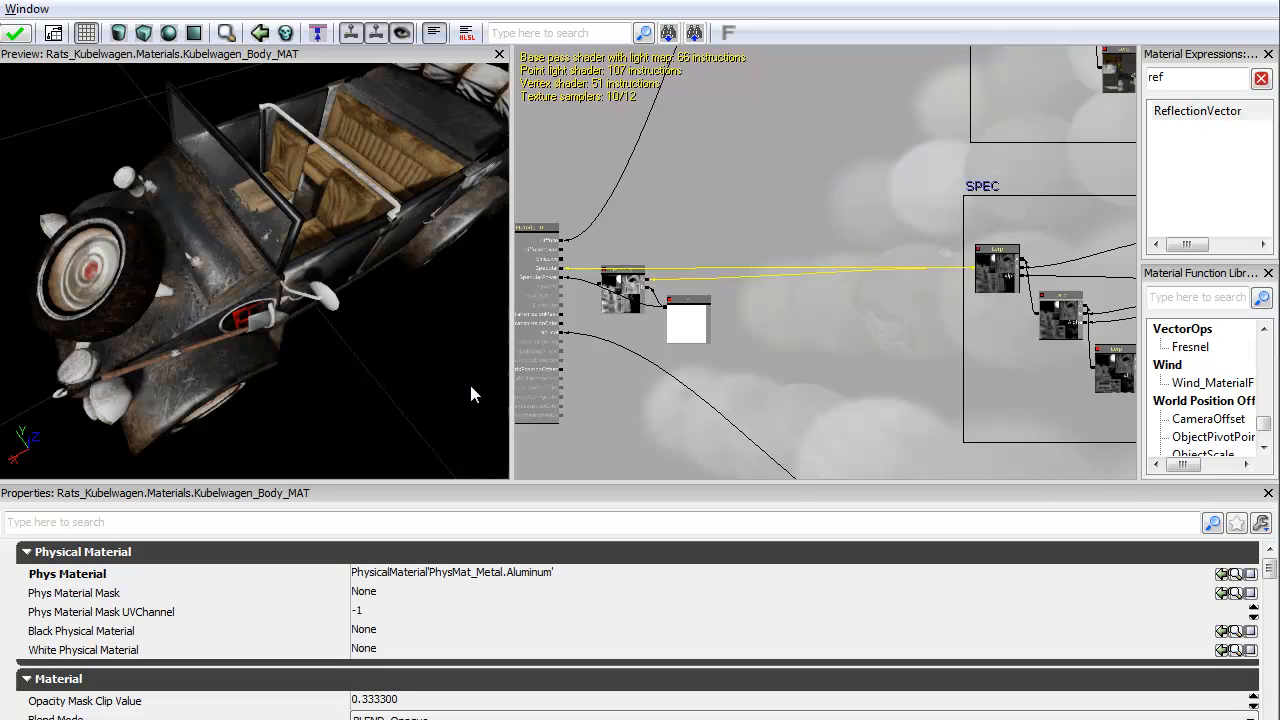
- Connect the Multiply output to SpecularPower in place of the constant and examine the vehicle preview up close
drag(753, 296, 898, 312)
scroll(898, 312, up, 1)
scroll(690, 340, up, 2)
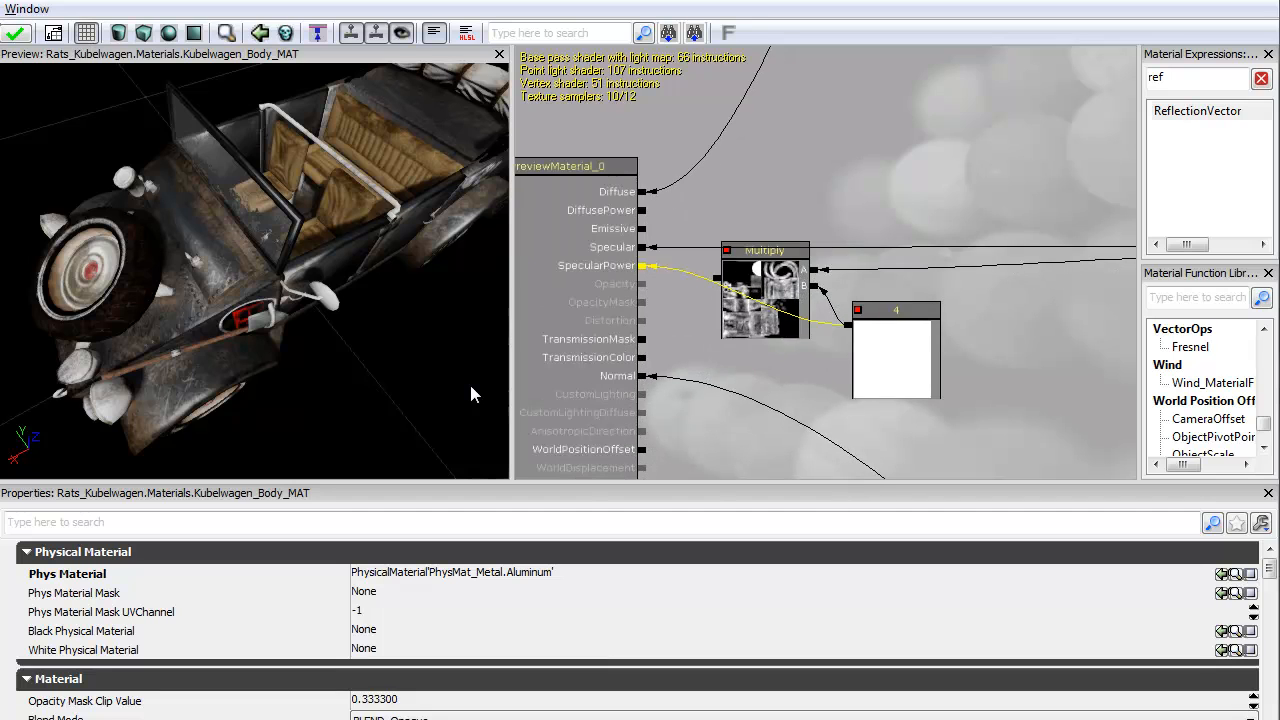
drag(643, 266, 717, 278)
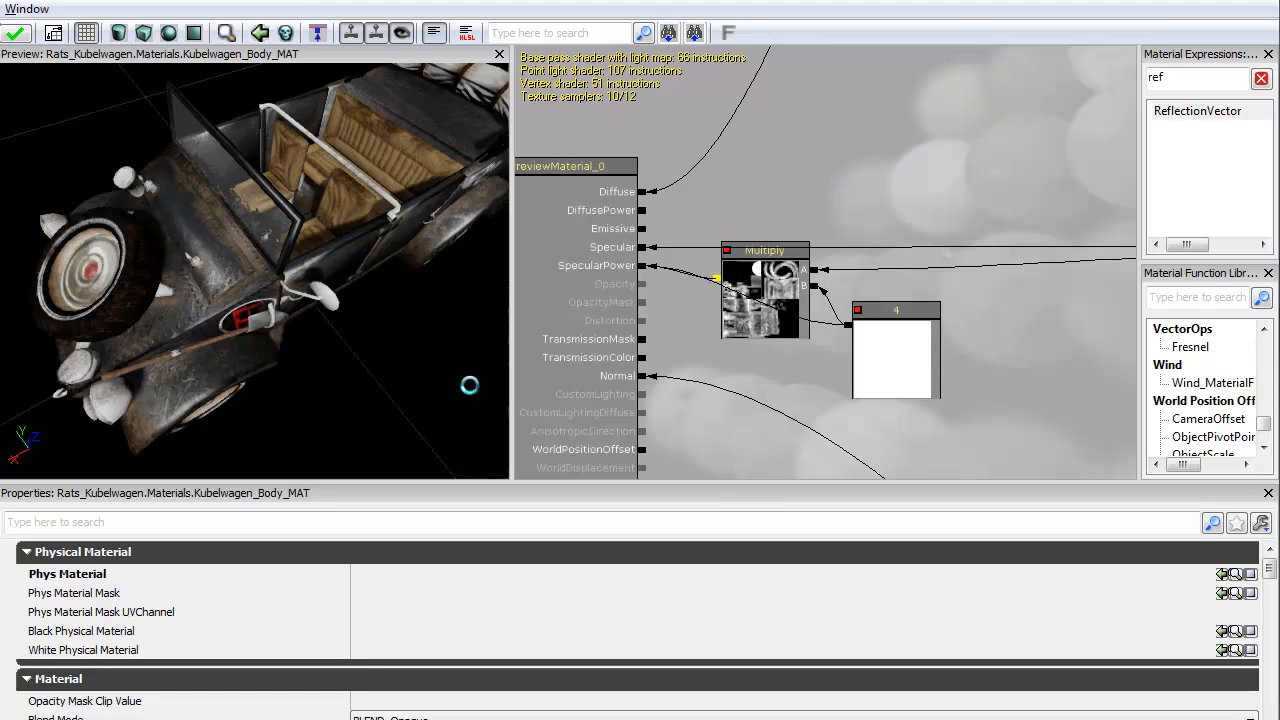
mouse_move(471, 386)
mouse_down()
mouse_move(496, 390)
mouse_move(471, 386)
mouse_up()
scroll(471, 386, up, 4)
- Set the R value of the constant feeding the Multiply to 60 and inspect the vehicle's hood, side panels and seats
drag(980, 420, 572, 425)
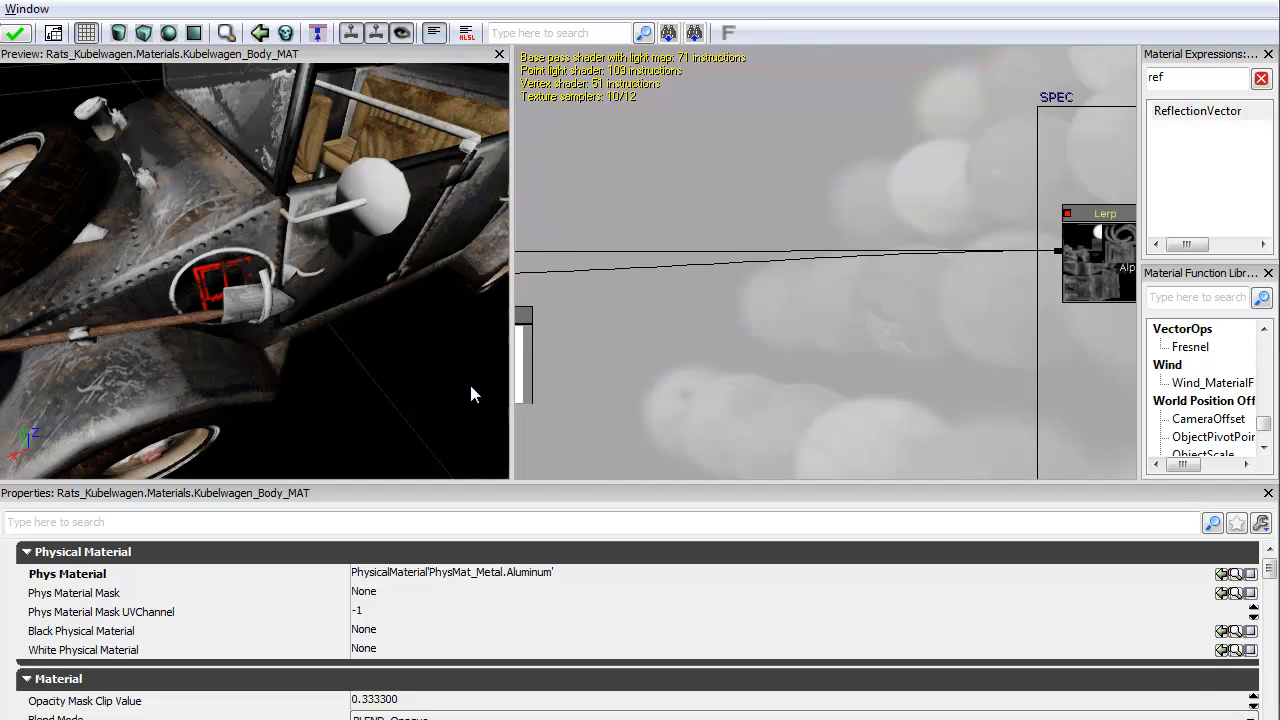
drag(720, 420, 925, 378)
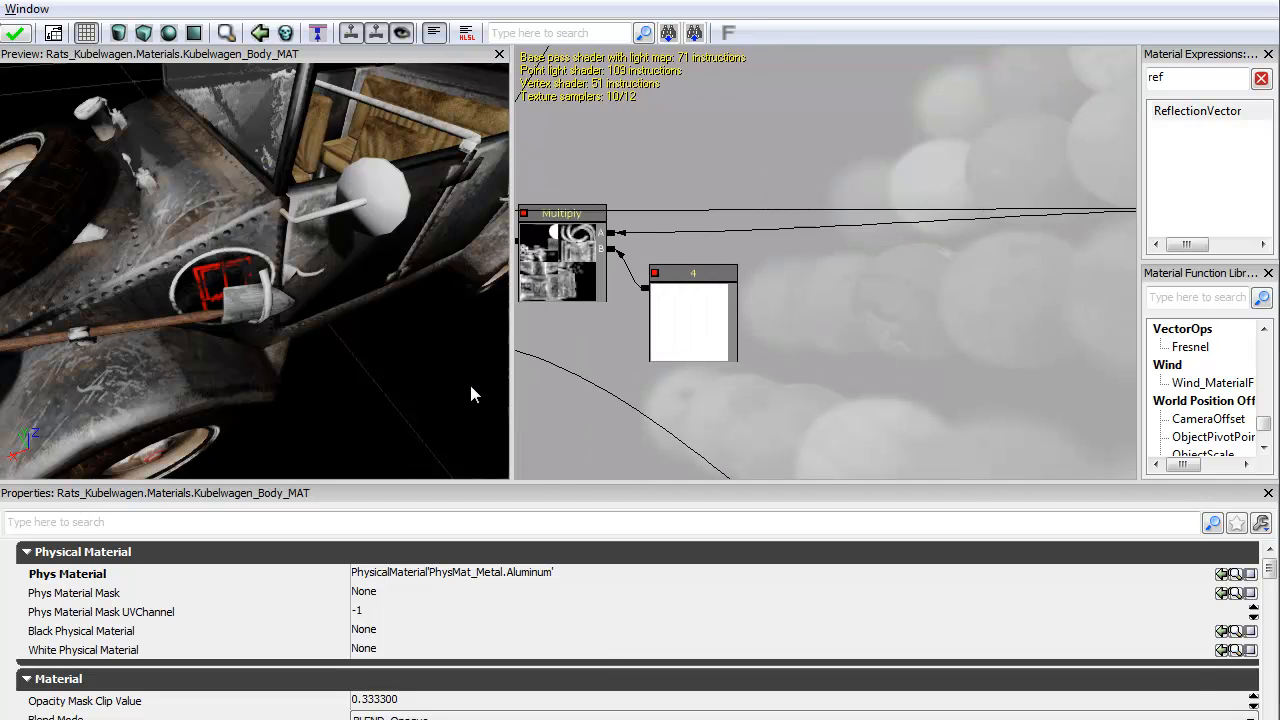
drag(720, 420, 836, 424)
click(806, 325)
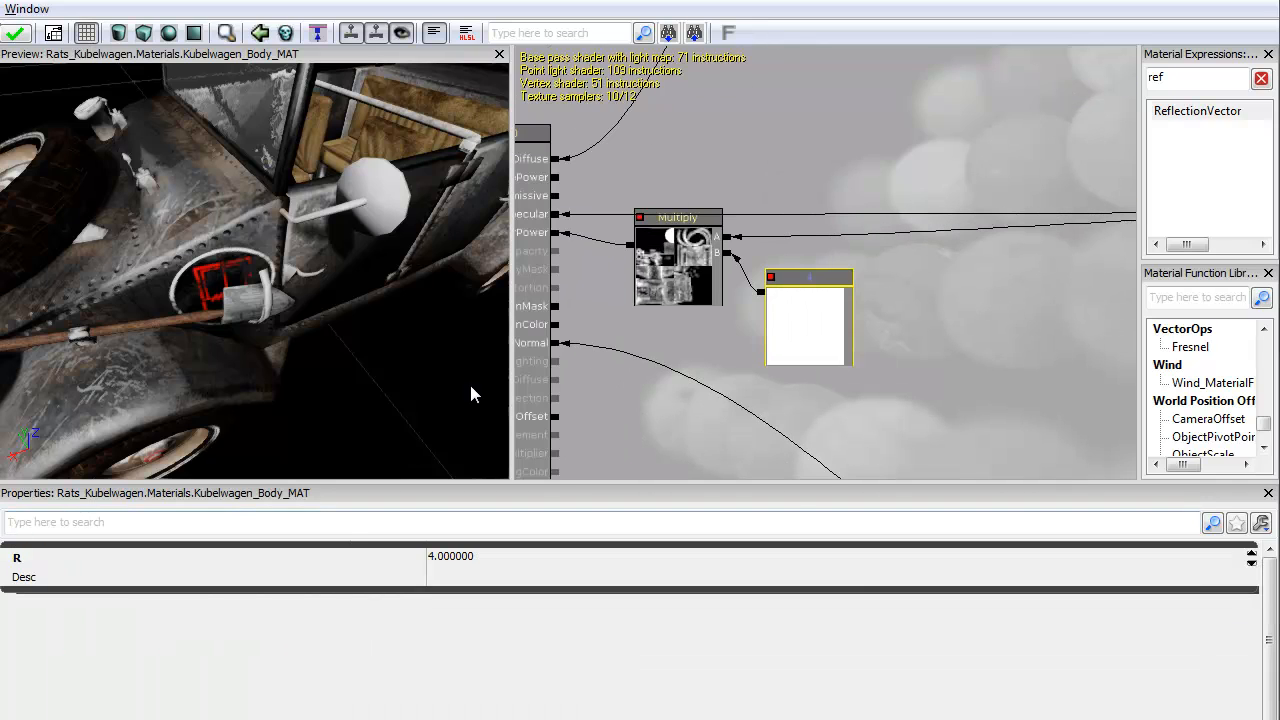
click(452, 556)
text(60)
key(Return)
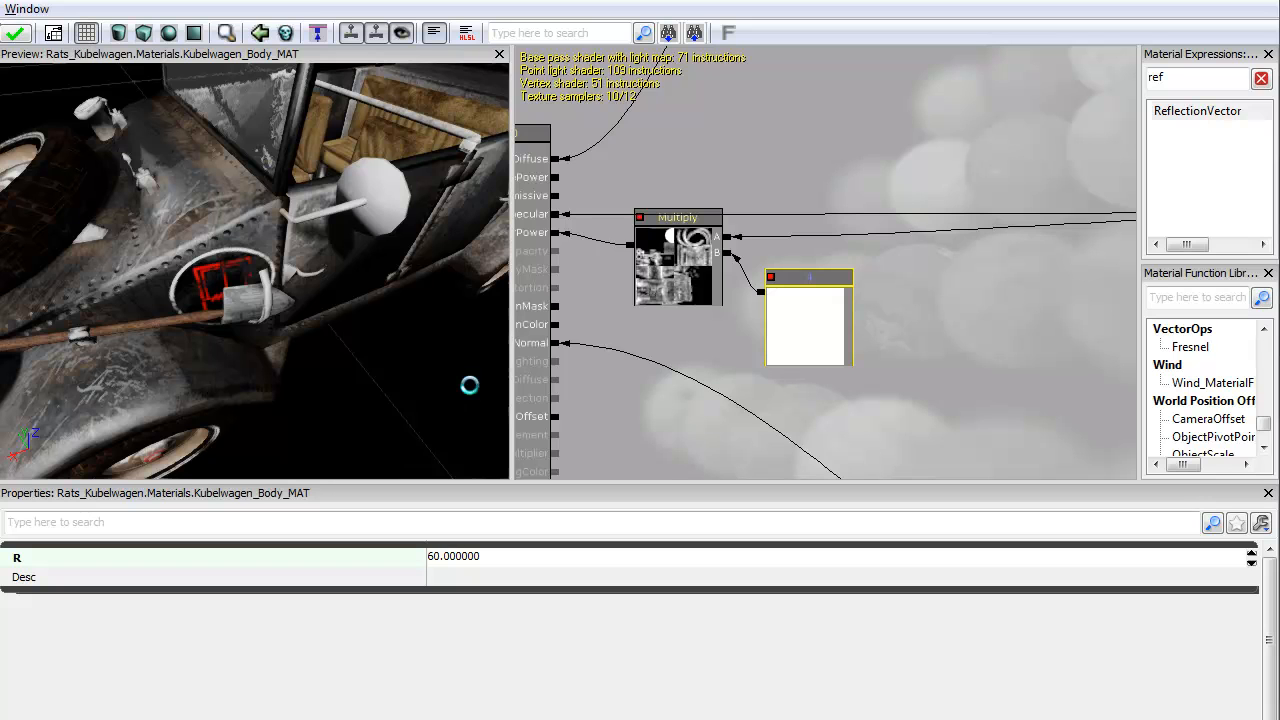
drag(471, 387, 473, 395)
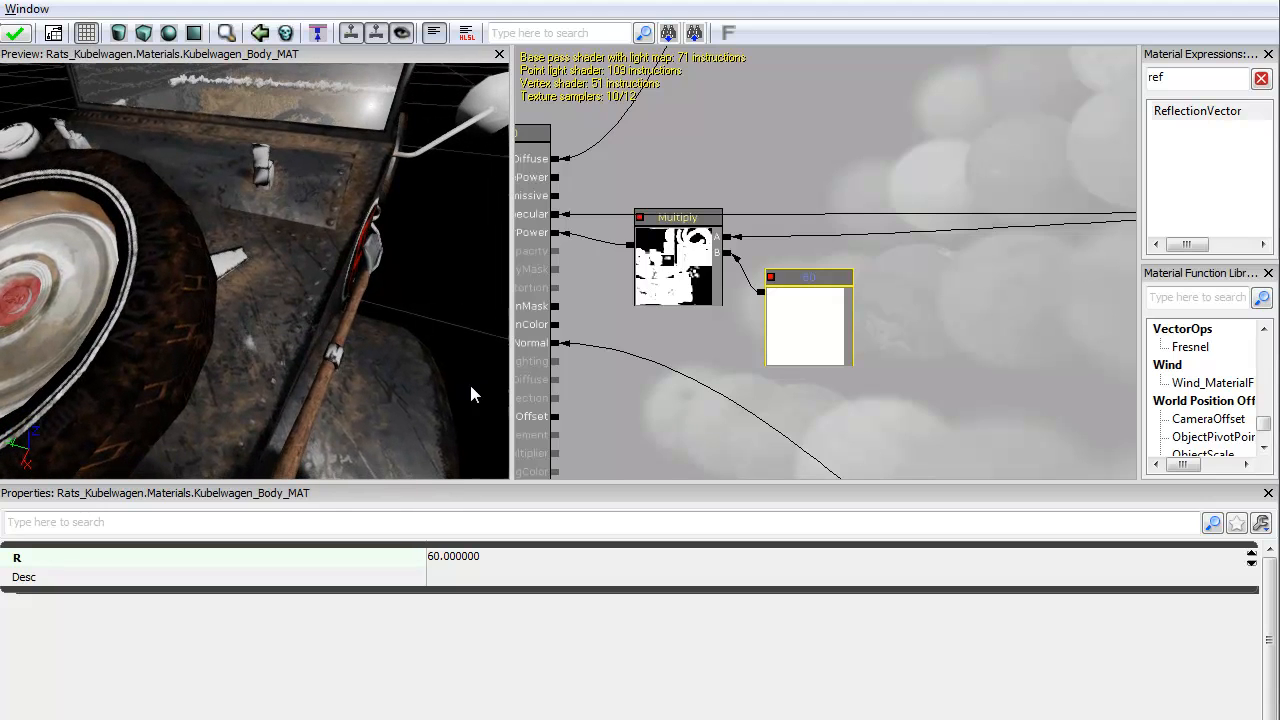
drag(473, 395, 473, 395)
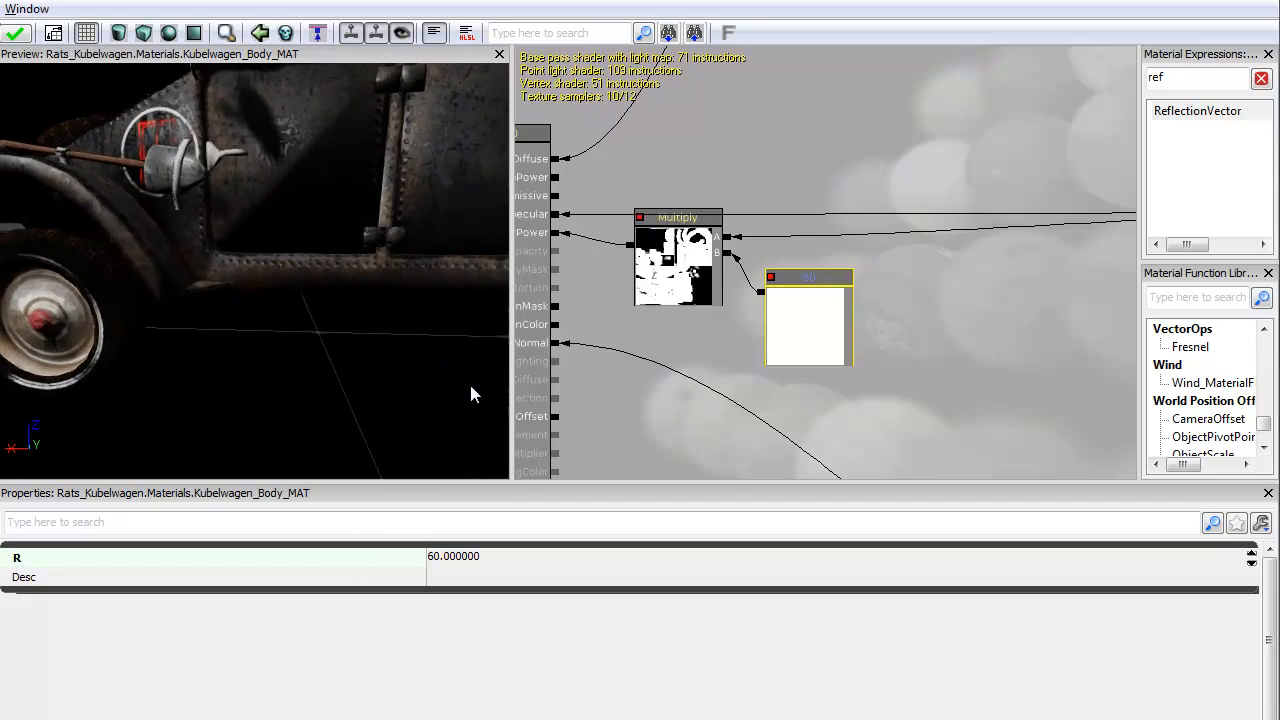
drag(473, 395, 473, 395)
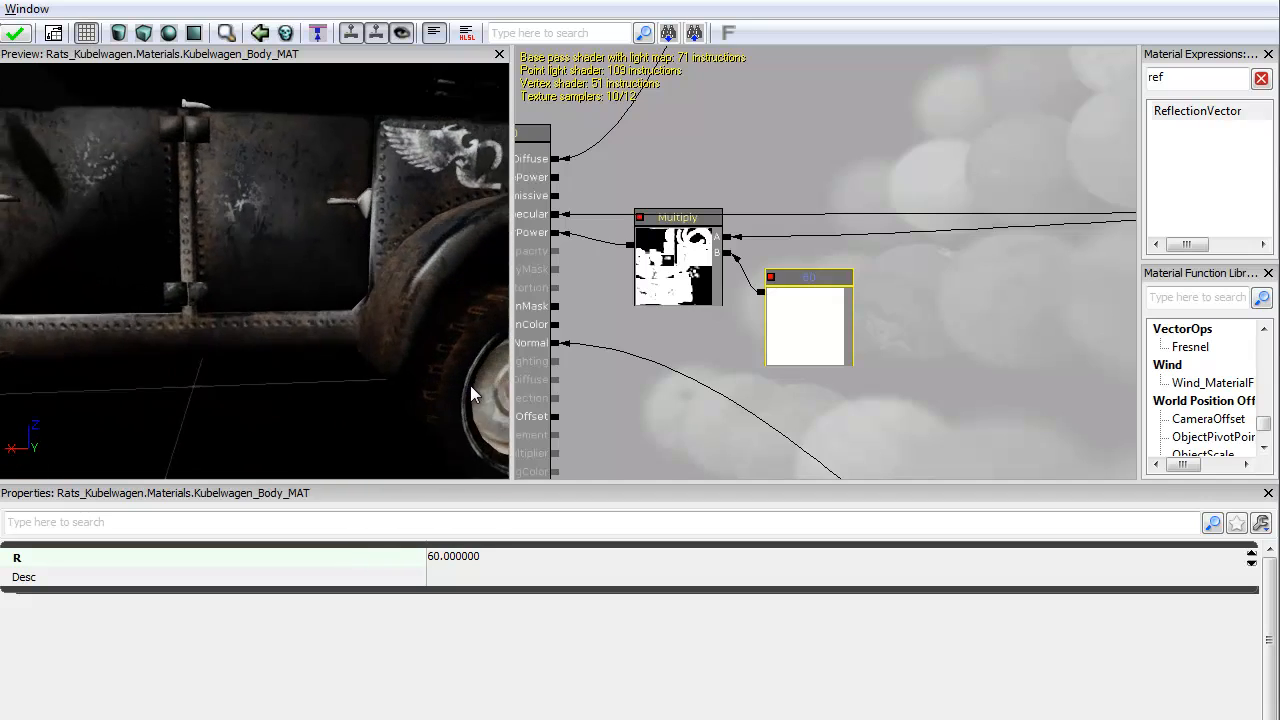
drag(471, 387, 471, 387)
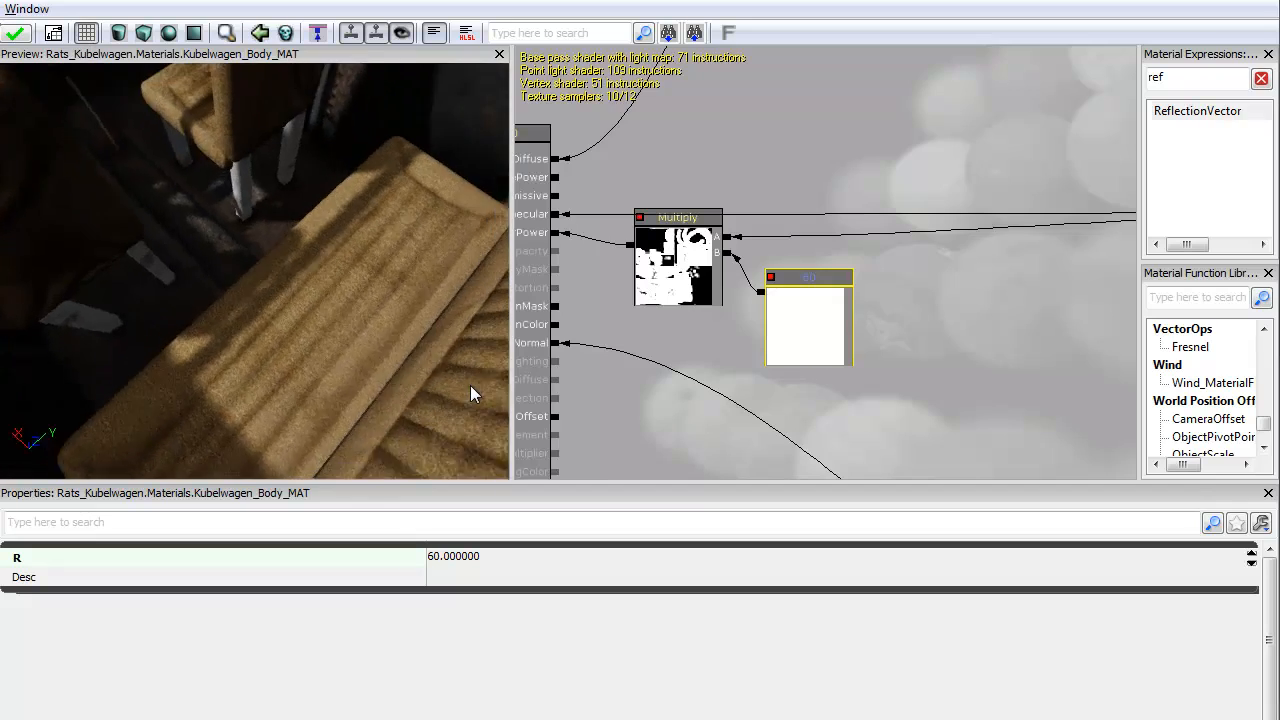
drag(471, 386, 474, 394)
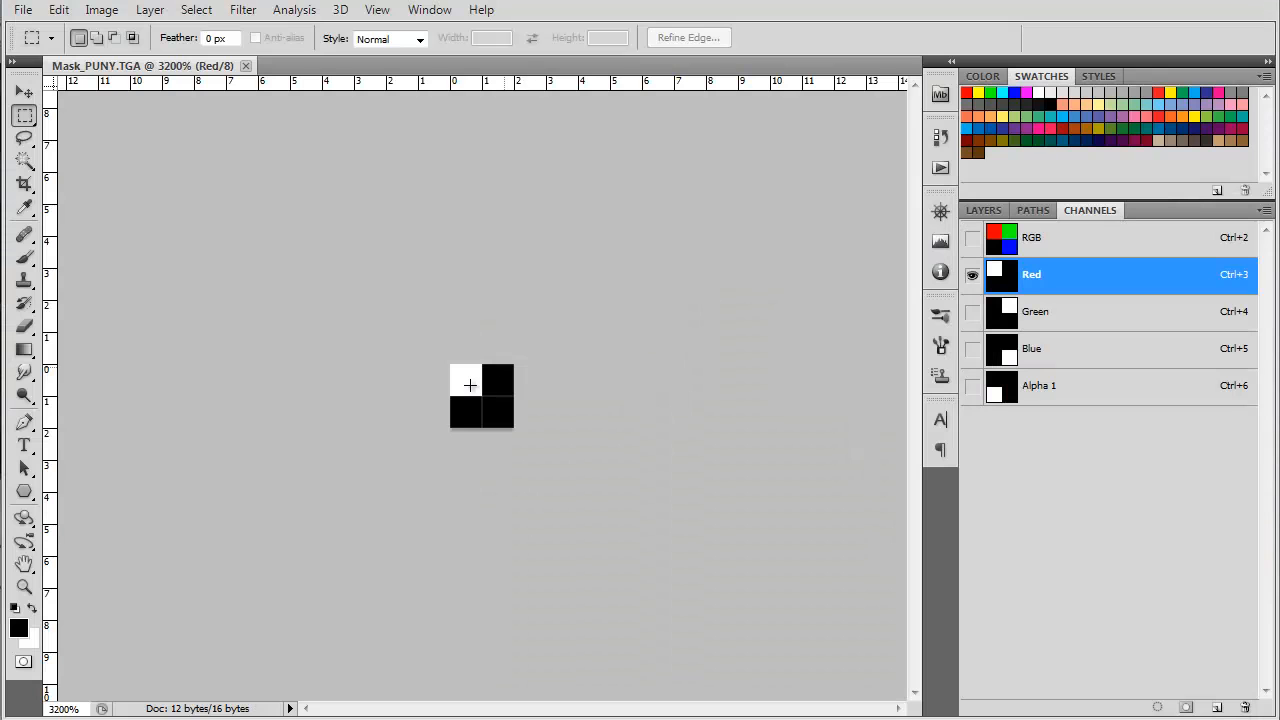
- Switch to Photoshop, open KubelWagon_DIFF_u2_v1.tga from the KubelWagon_TEXTURES folder, and display its Alpha 1 channel
key(ctrl+o)
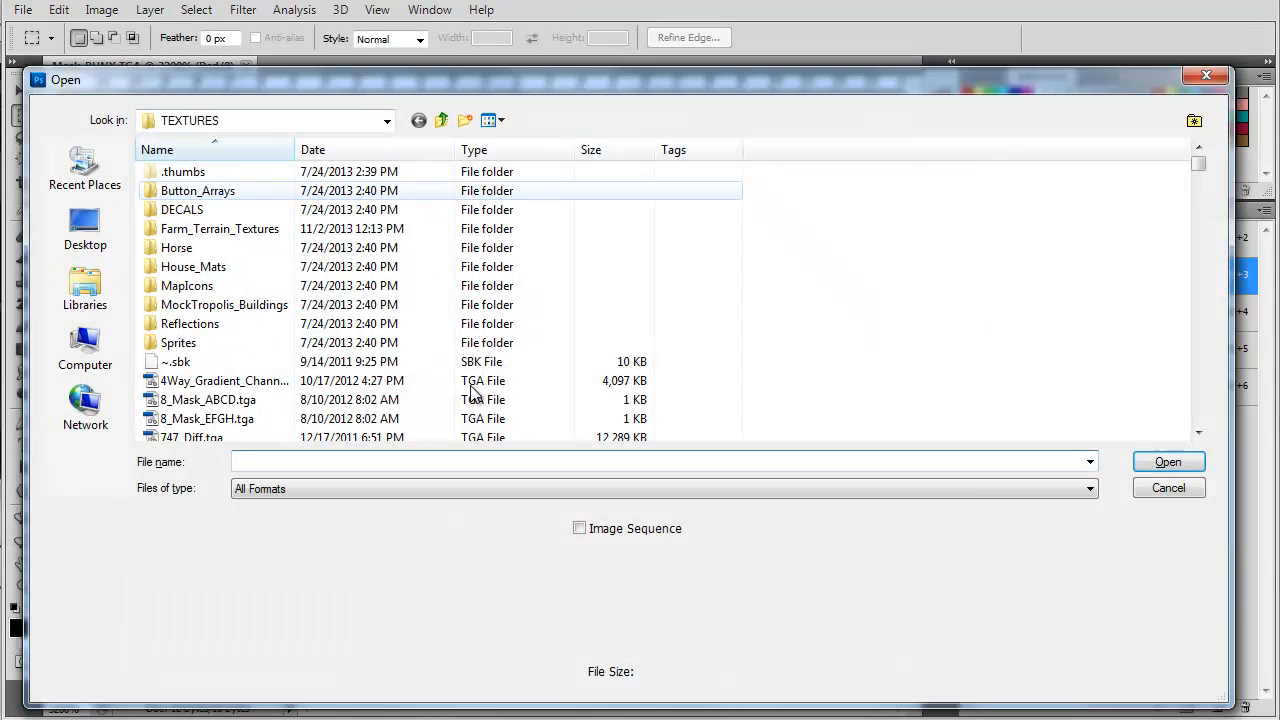
click(85, 168)
double_click(225, 191)
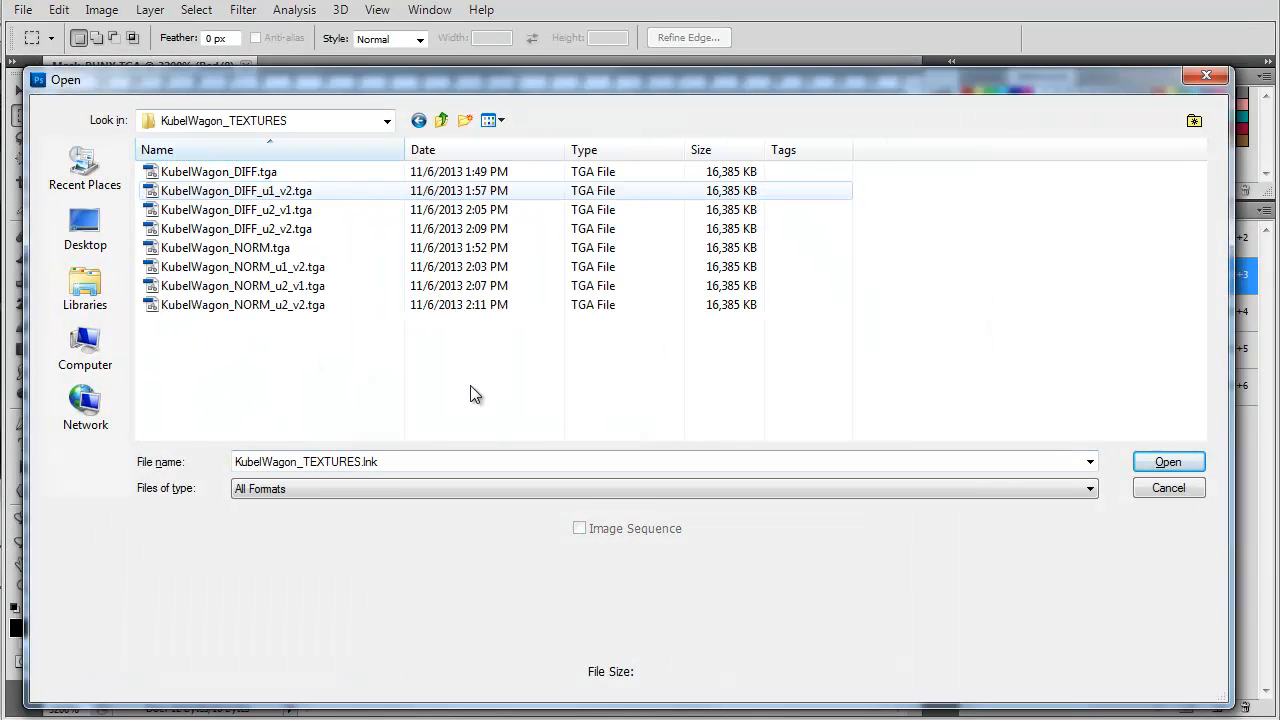
click(218, 172)
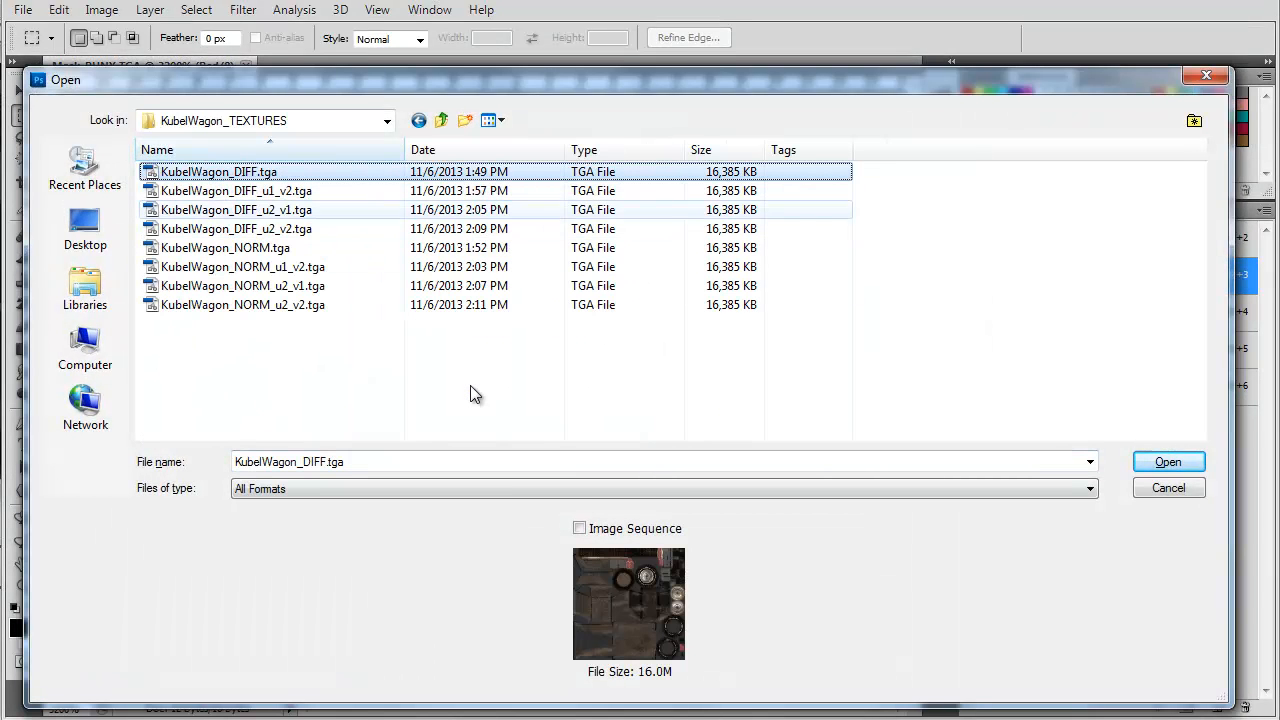
key(Down)
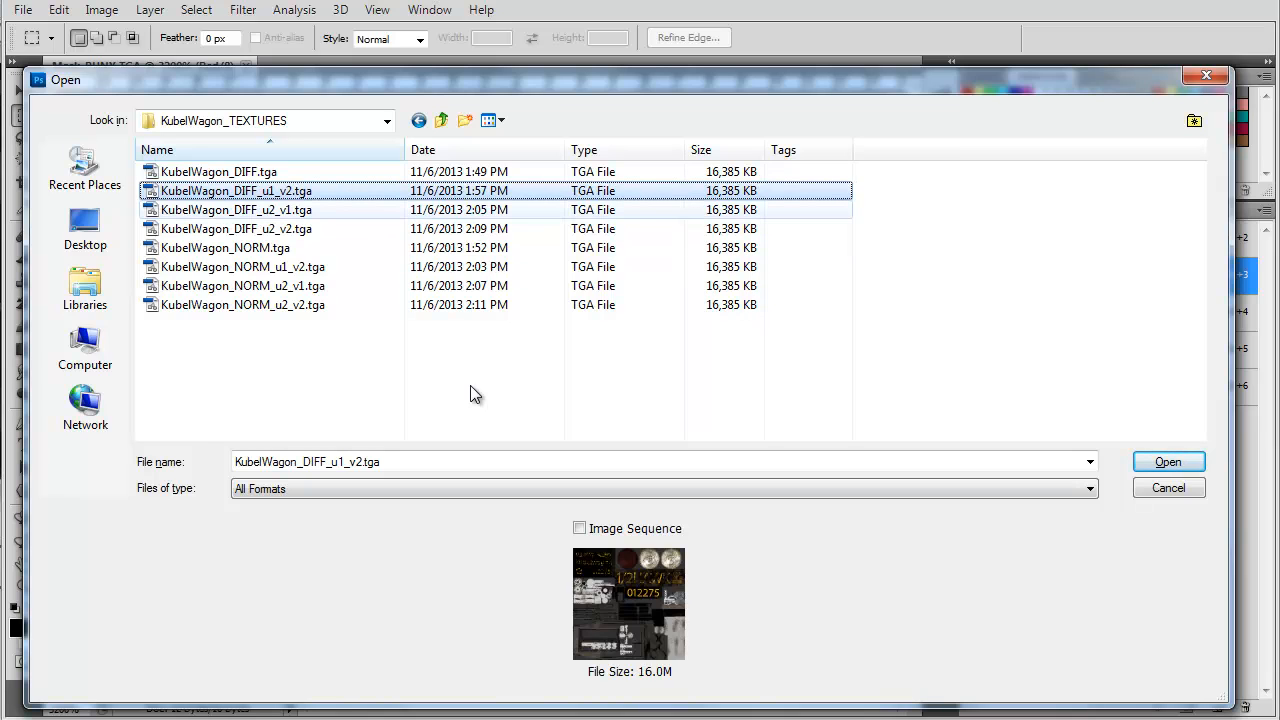
key(Down)
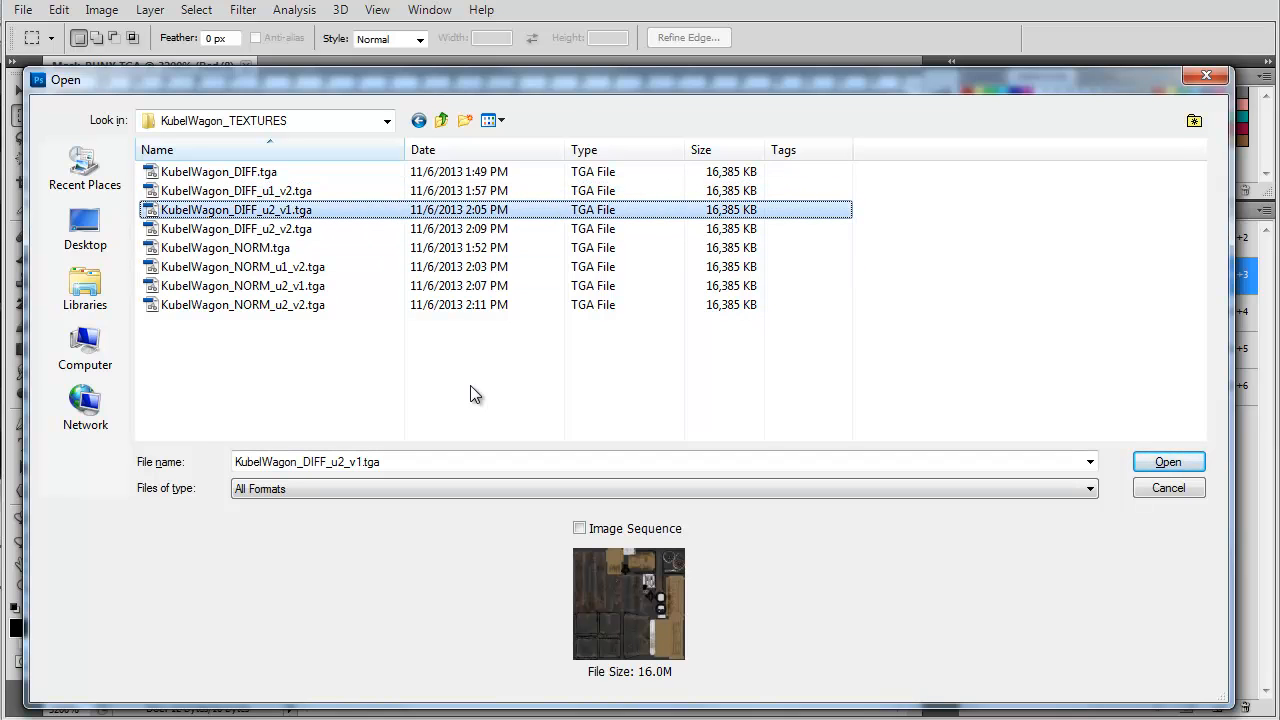
key(Return)
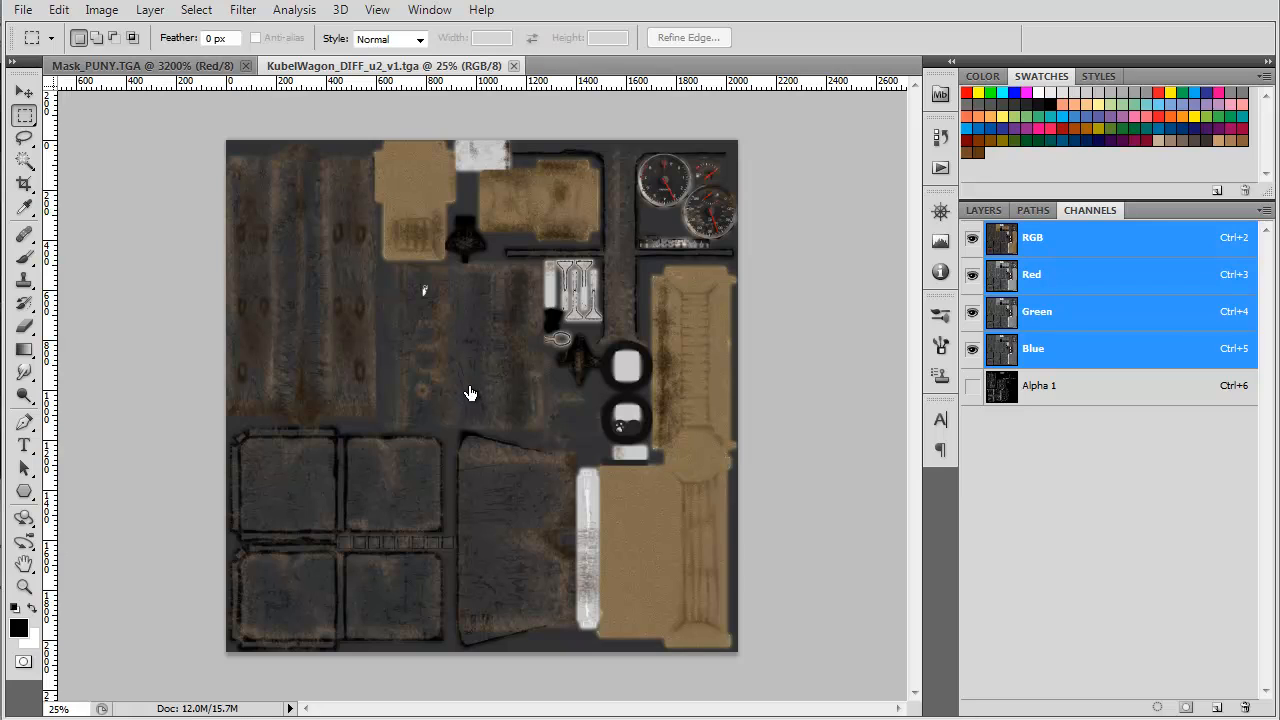
key(ctrl+6)
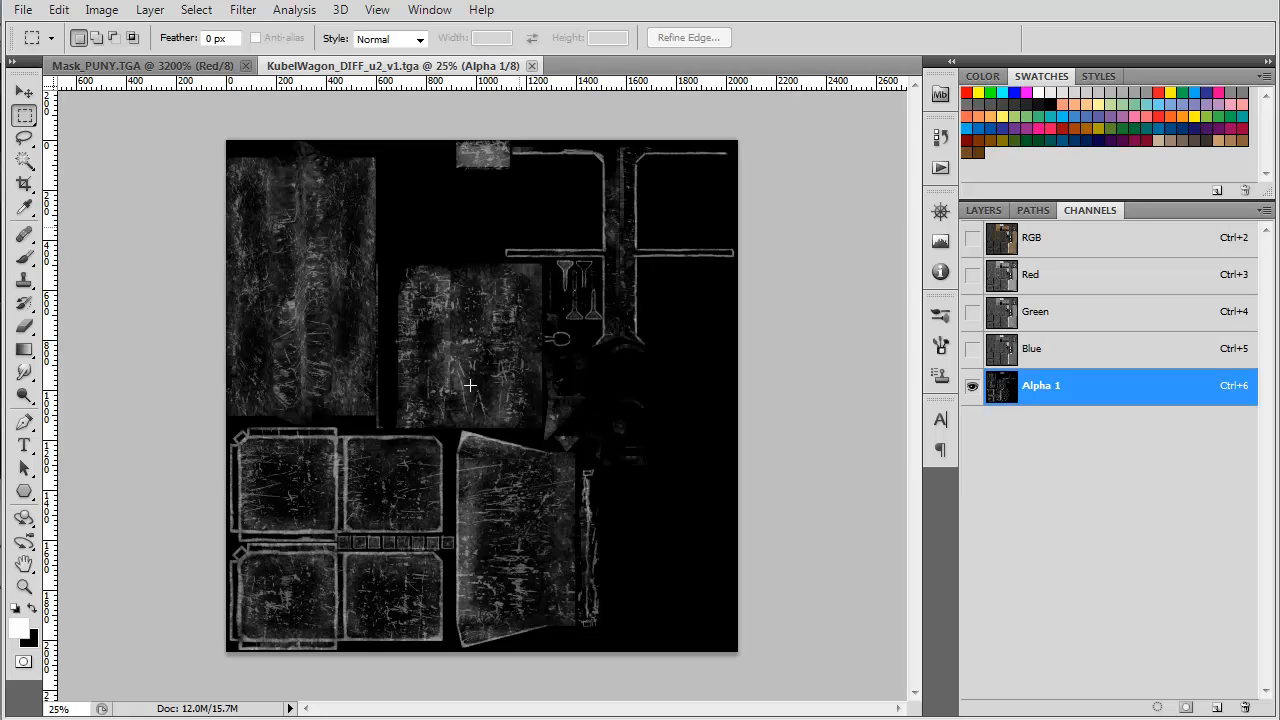
- Display the texture's RGB composite and browse to the KubelWagon_MB_To_PSD folder for opening files
key(ctrl+2)
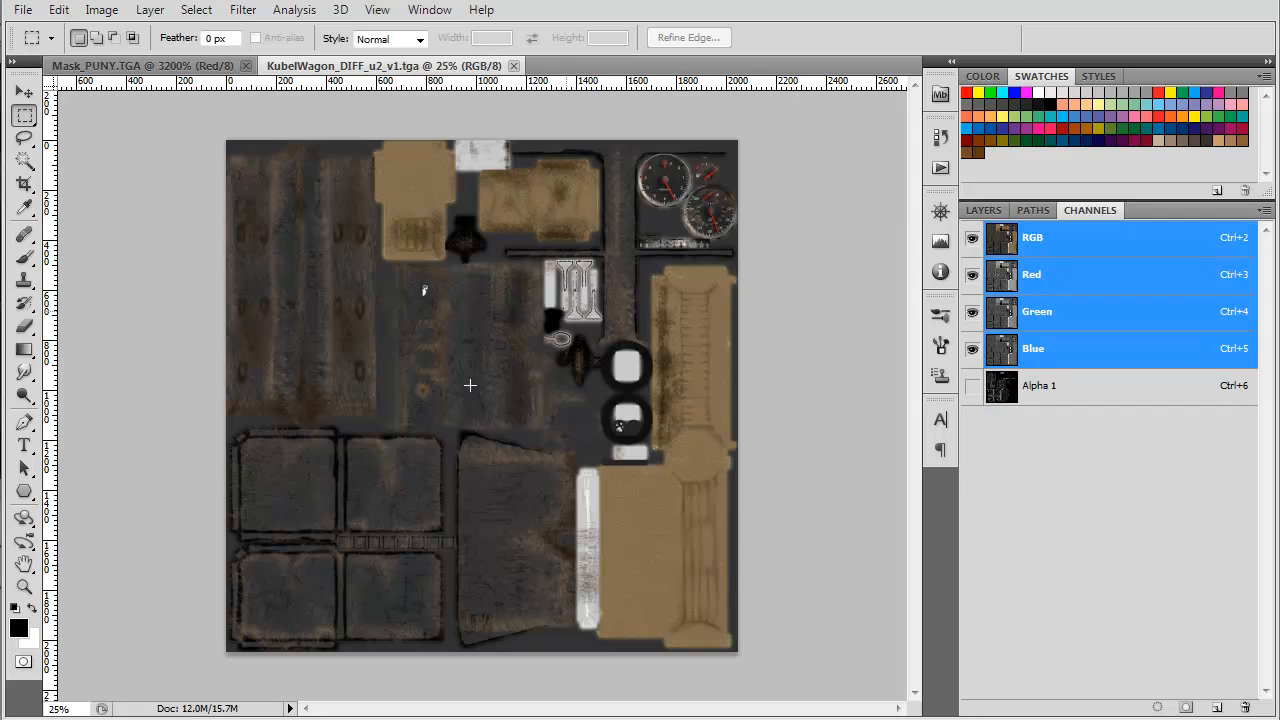
key(ctrl+o)
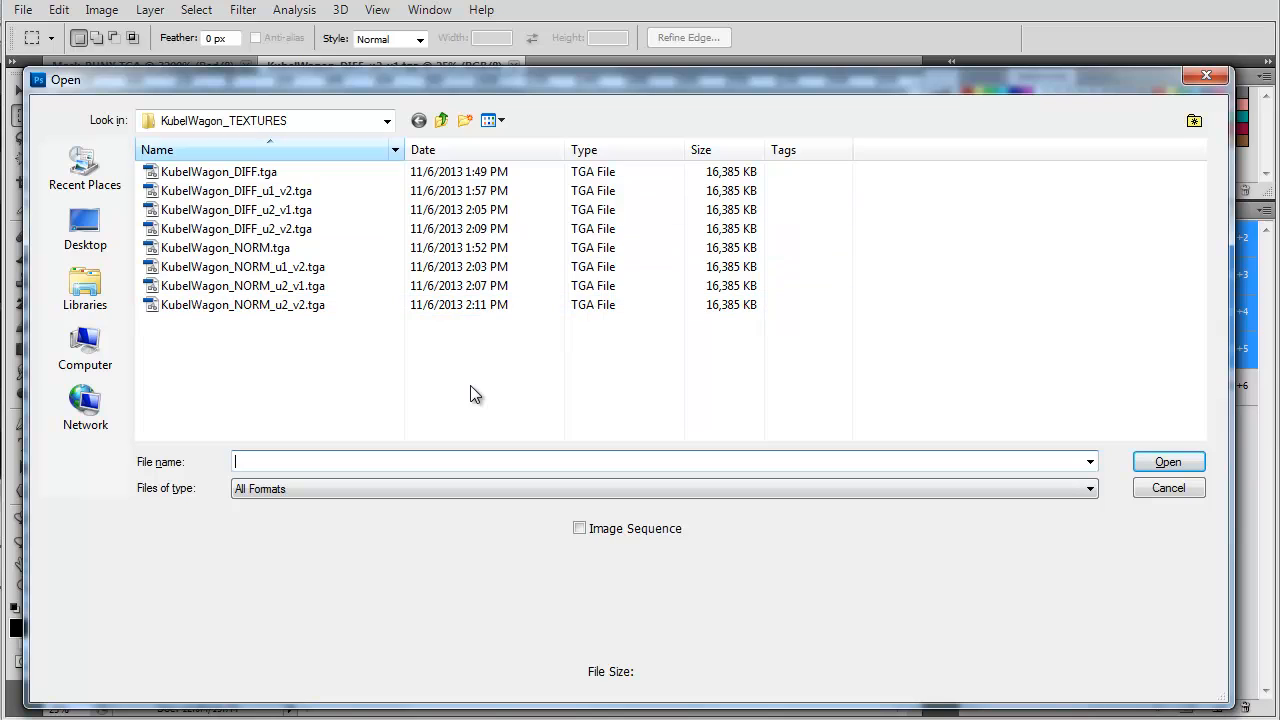
click(85, 168)
click(229, 210)
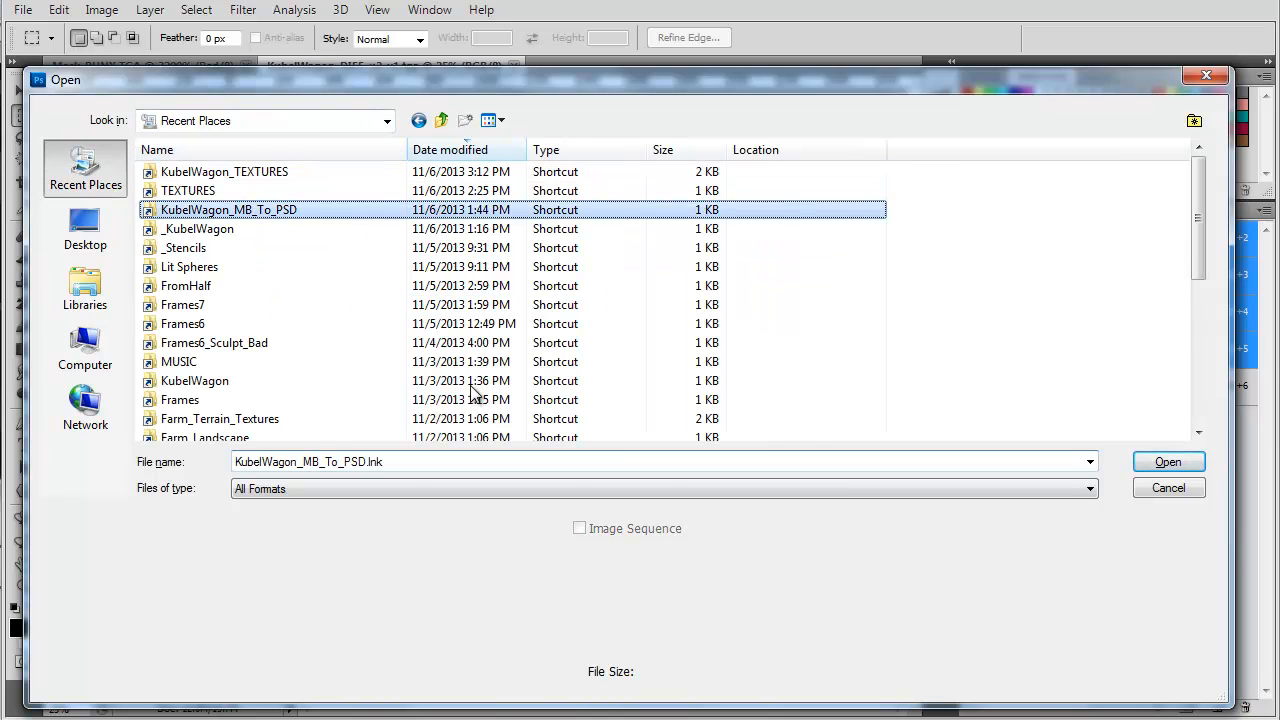
double_click(229, 210)
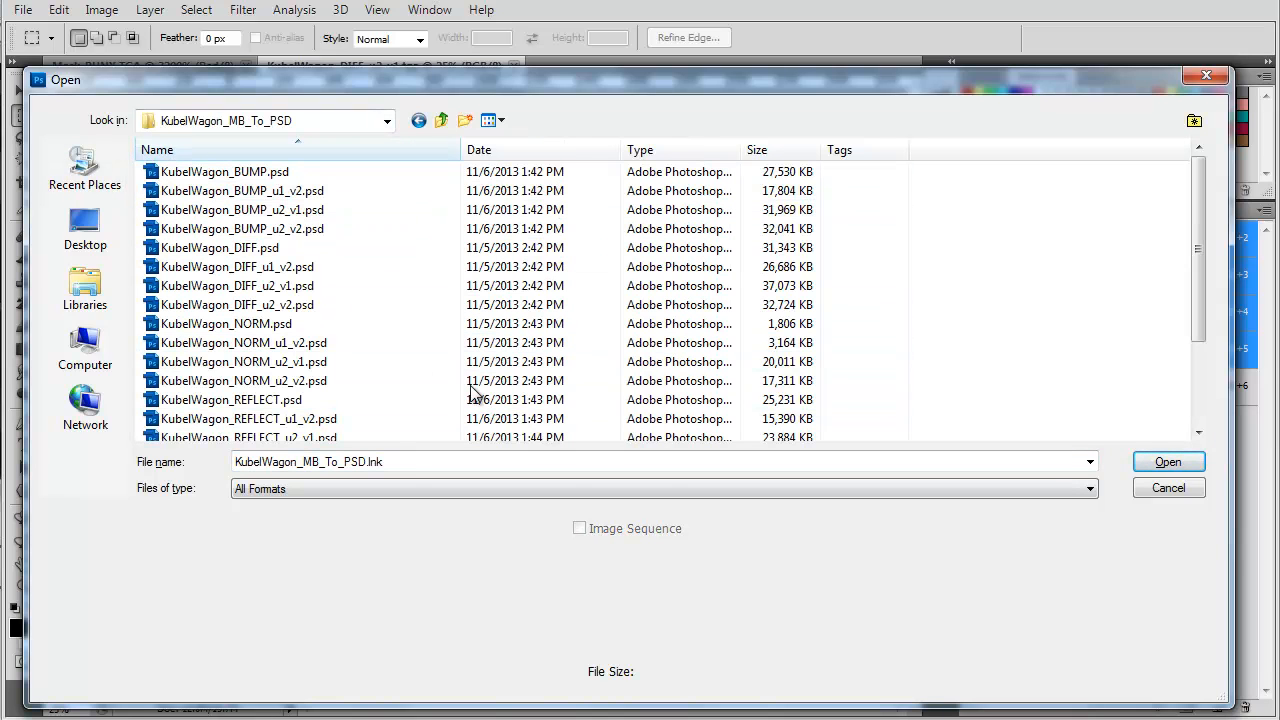
- Open KubelWagon_DIFF_u2_v1.psd and KubelWagon_SPEC_u2_v1.psd together from the KubelWagon_MB_To_PSD folder
mouse_move(1198, 210)
mouse_down()
mouse_move(1198, 223)
mouse_move(1198, 205)
mouse_up()
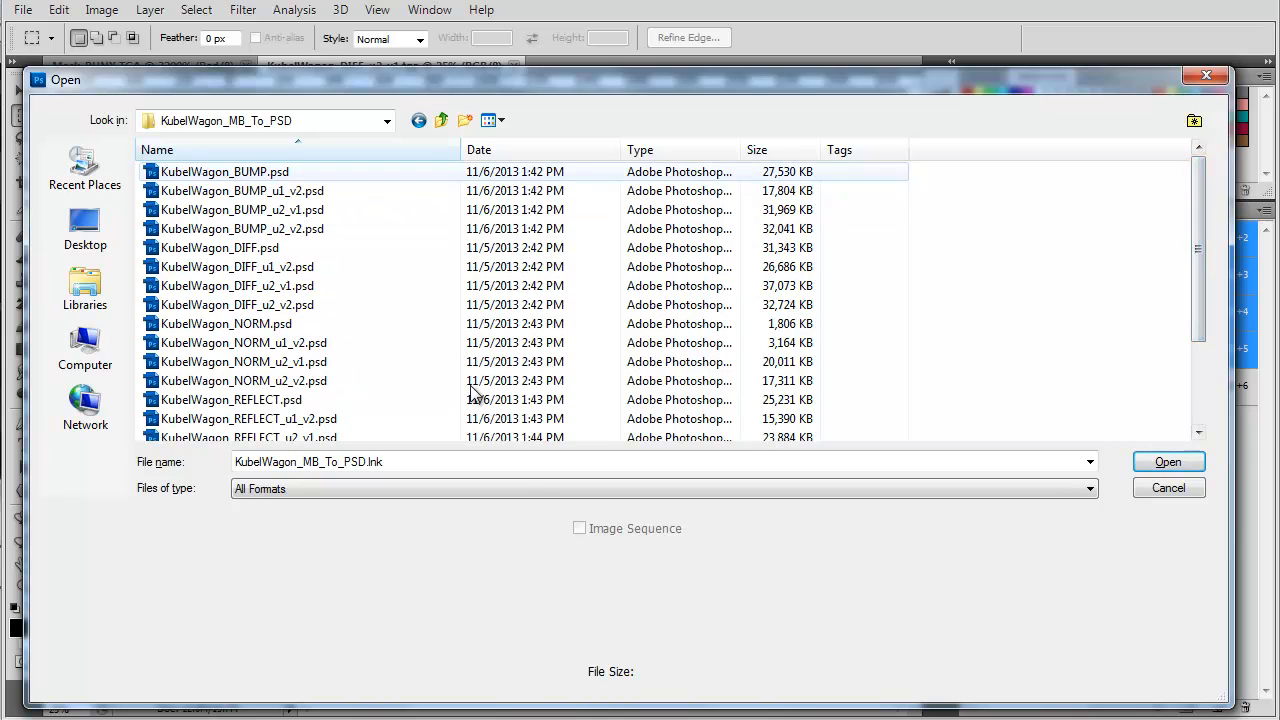
drag(1198, 250, 1198, 332)
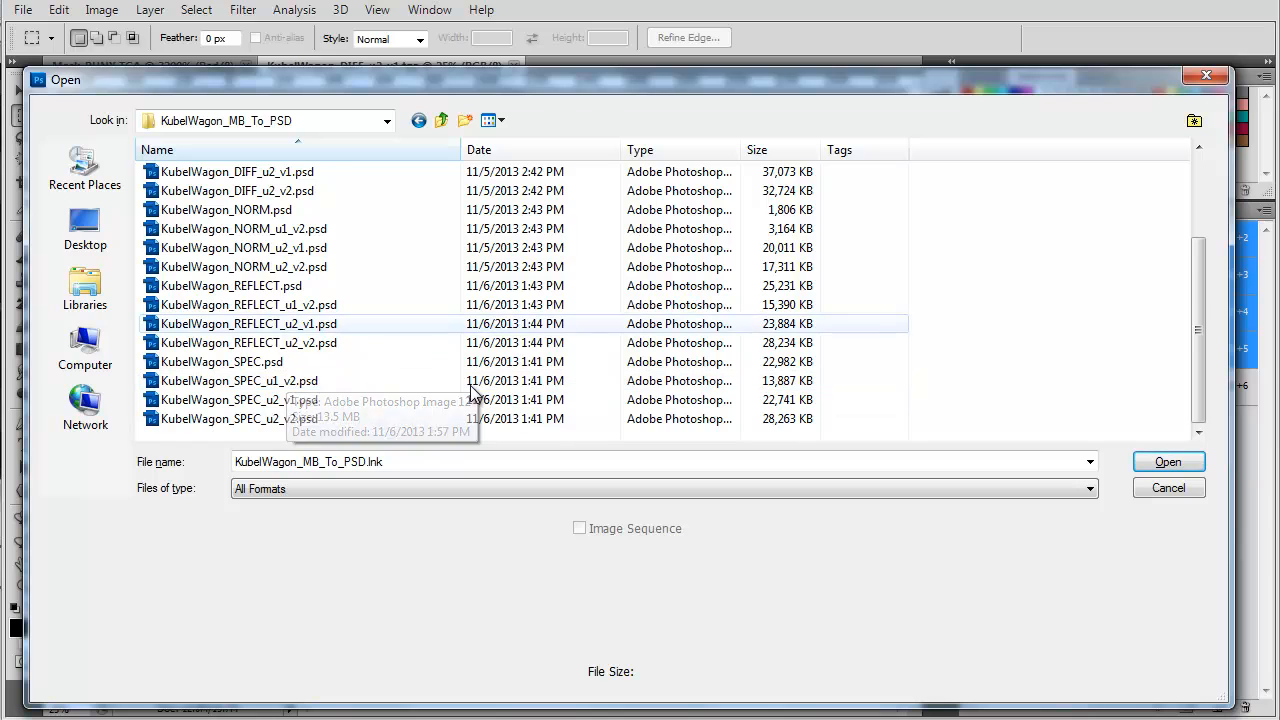
scroll(475, 393, up, 1)
mouse_move(475, 79)
mouse_down()
mouse_move(477, 243)
mouse_move(480, 117)
mouse_up()
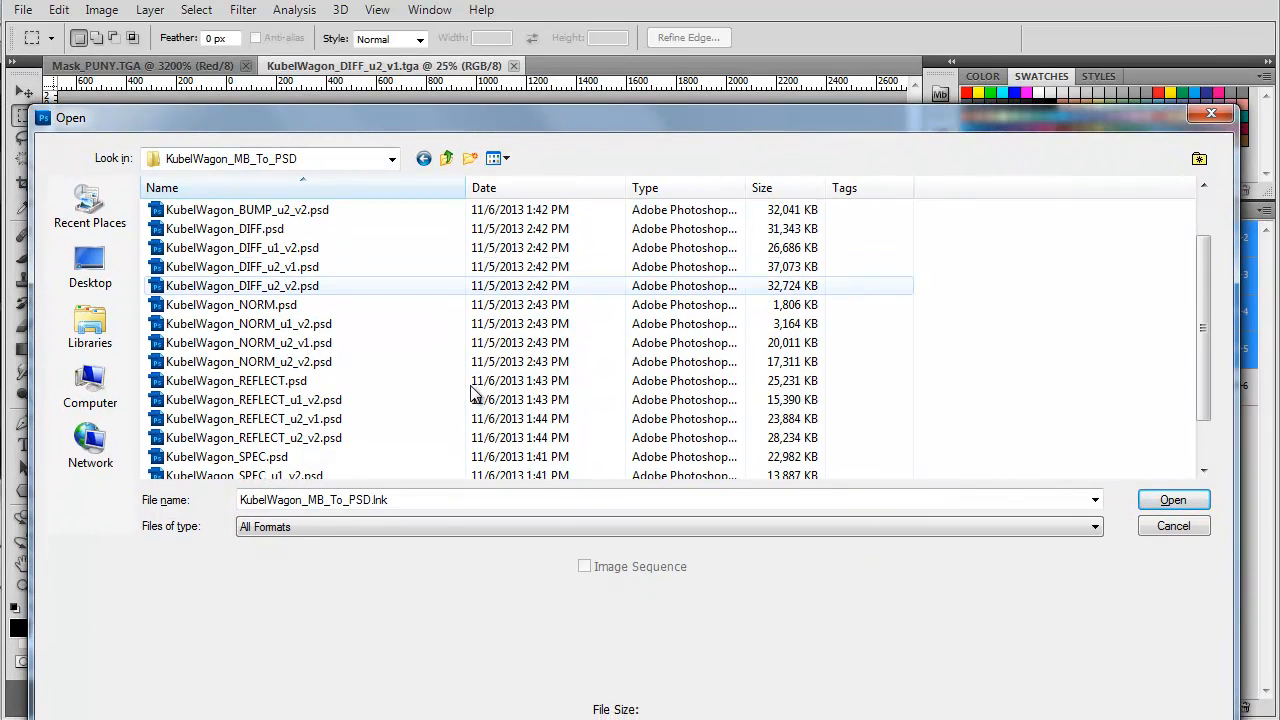
click(280, 266)
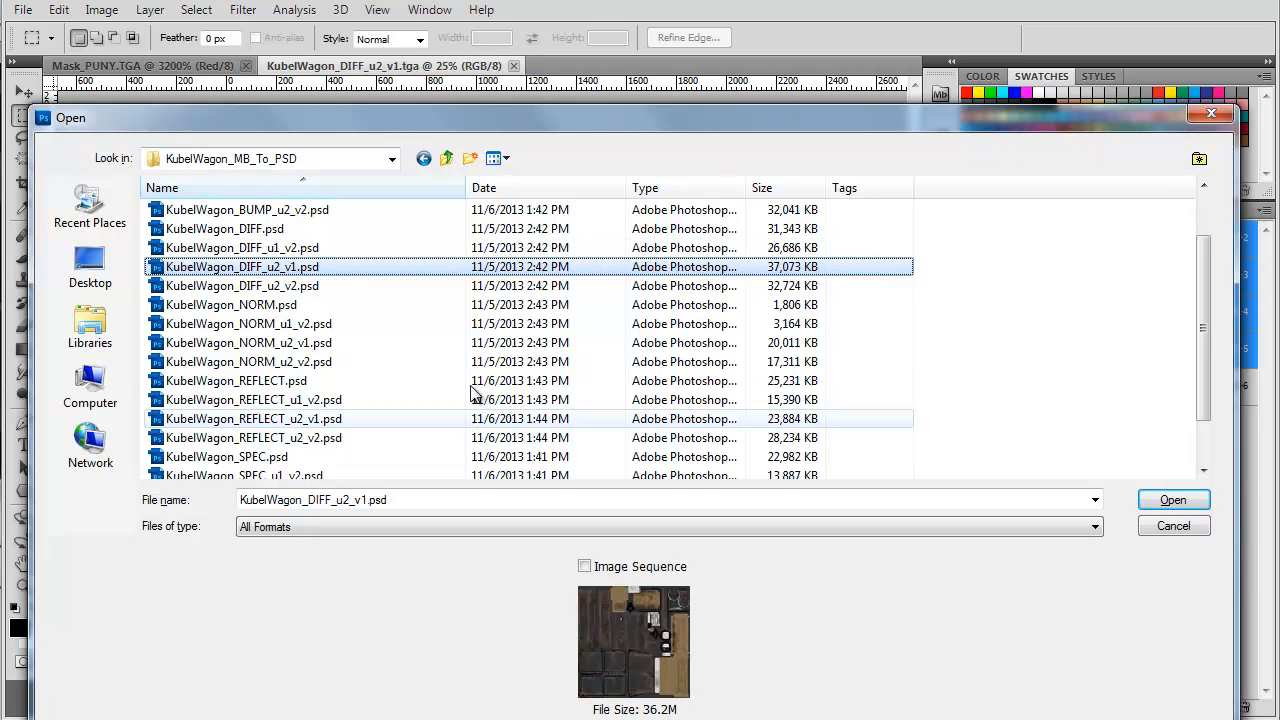
scroll(330, 420, down, 1)
ctrl+click(471, 437)
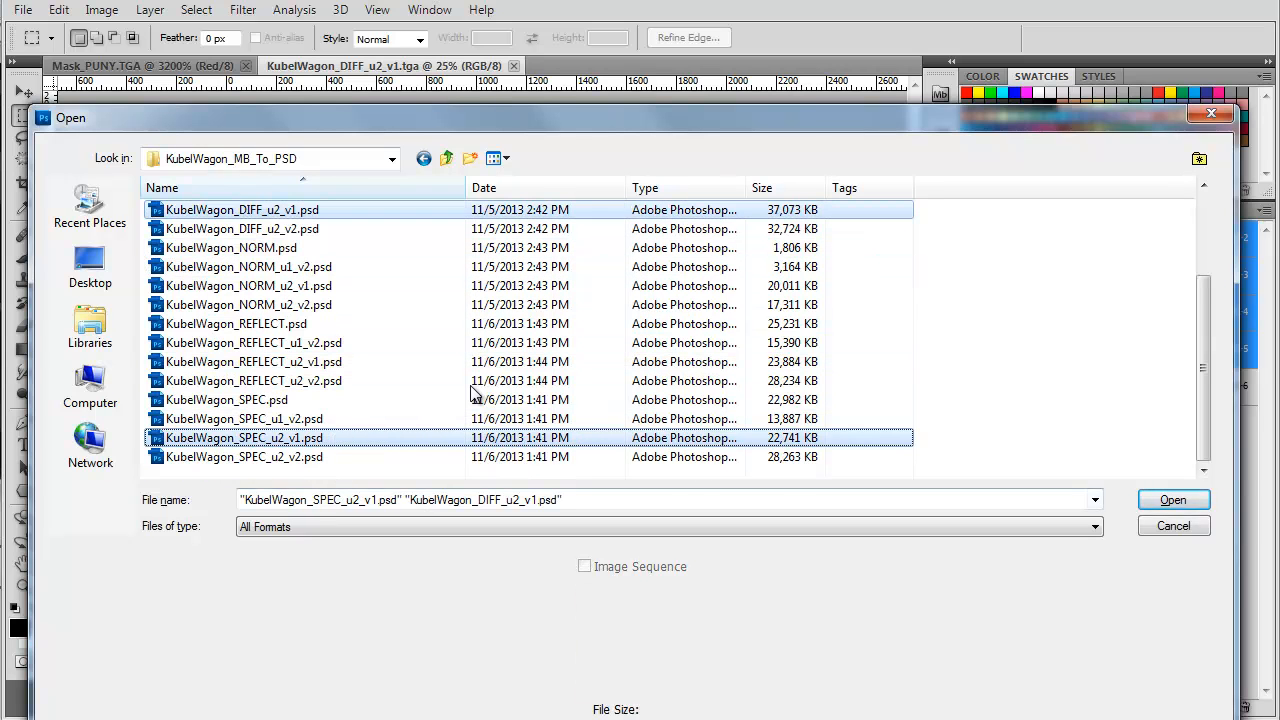
key(Return)
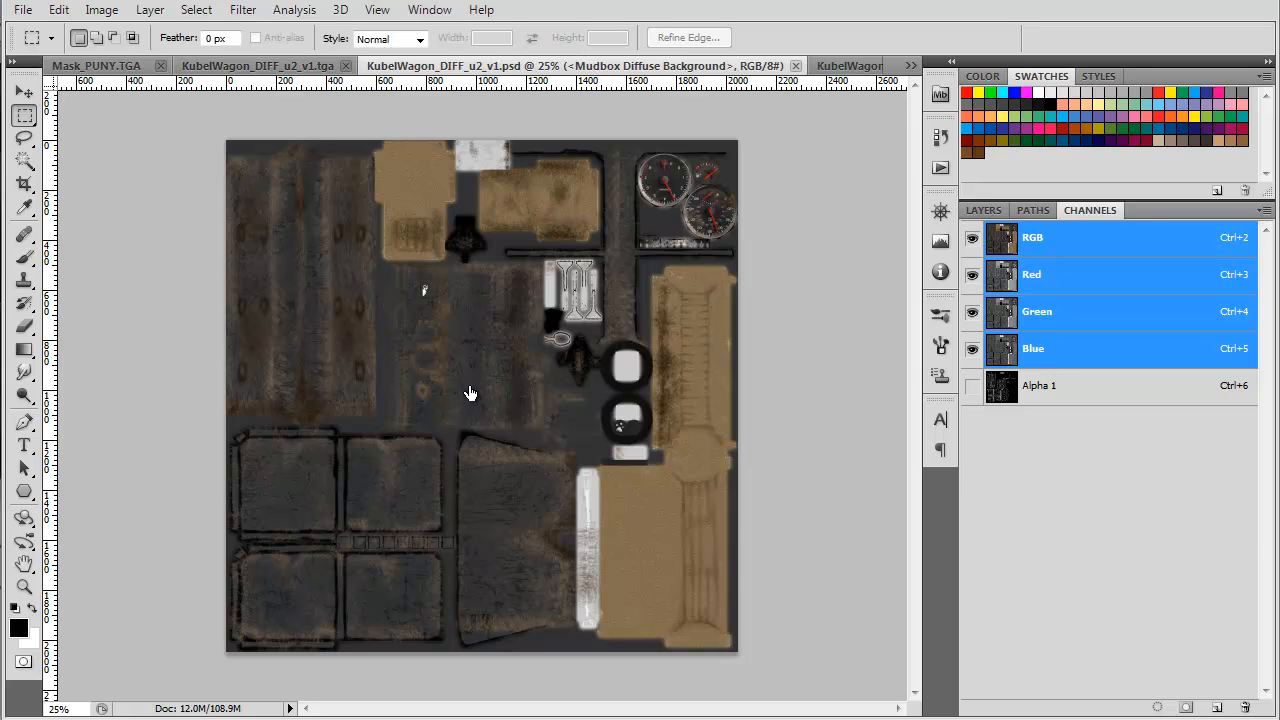
- Examine the layer stack of KubelWagon_DIFF_u2_v1.psd, including the Seats and Suspension layers
click(983, 210)
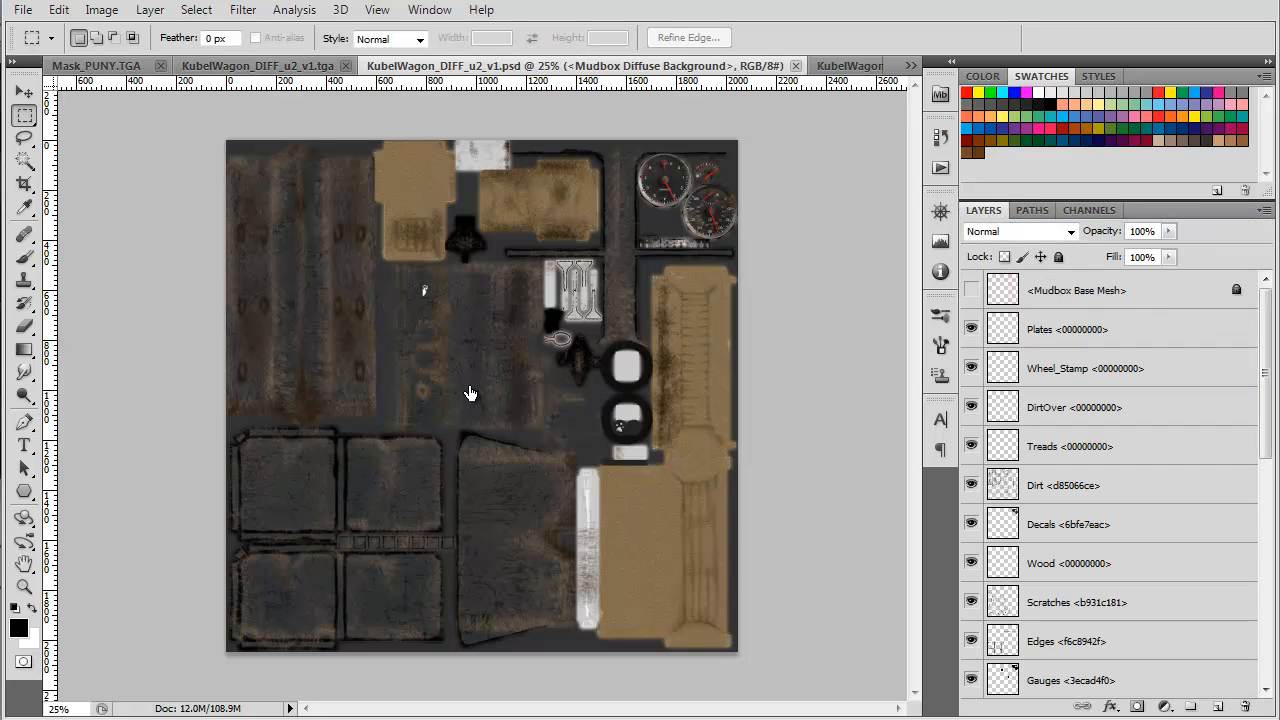
scroll(1110, 480, down, 5)
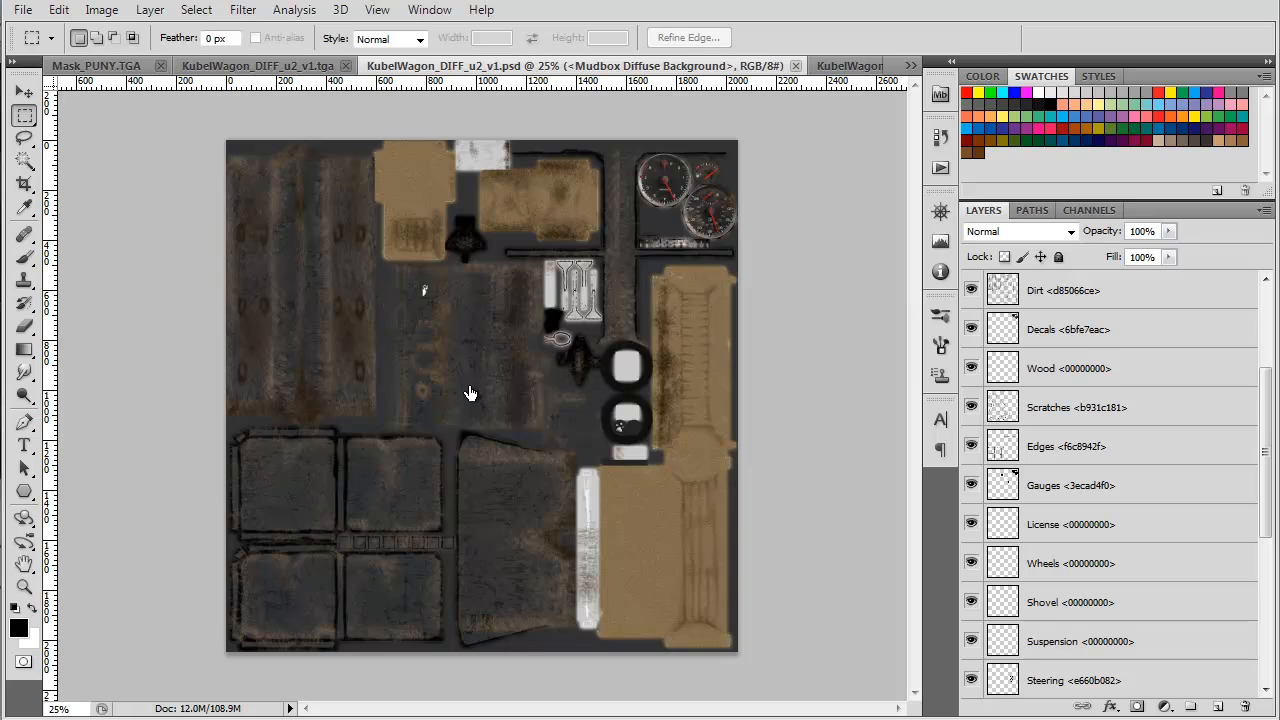
scroll(1110, 480, down, 5)
scroll(1074, 602, down, 1)
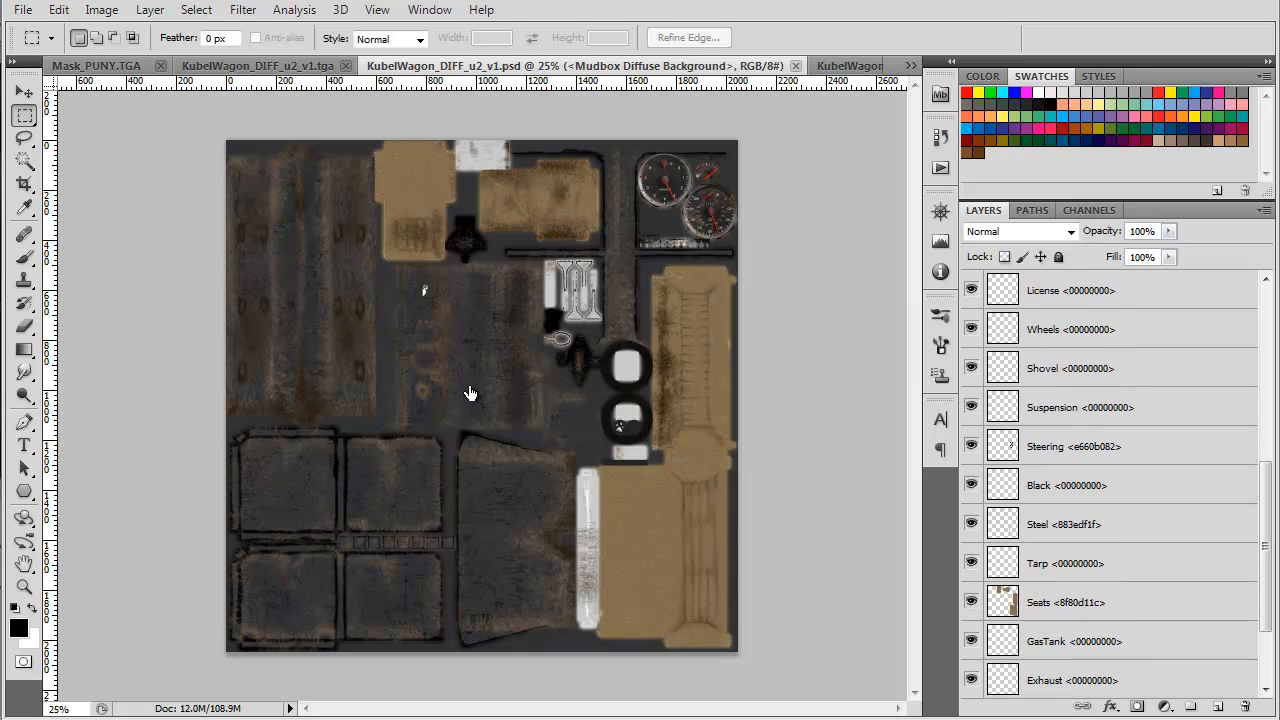
click(1074, 602)
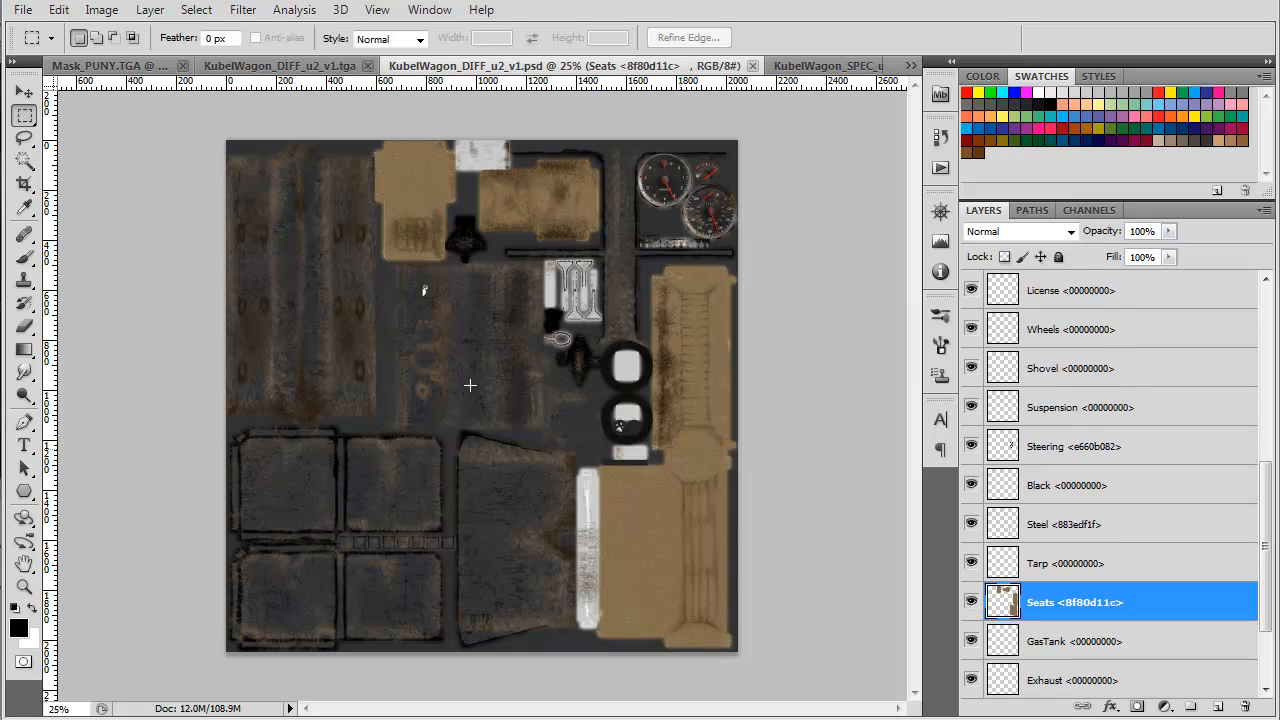
click(1090, 407)
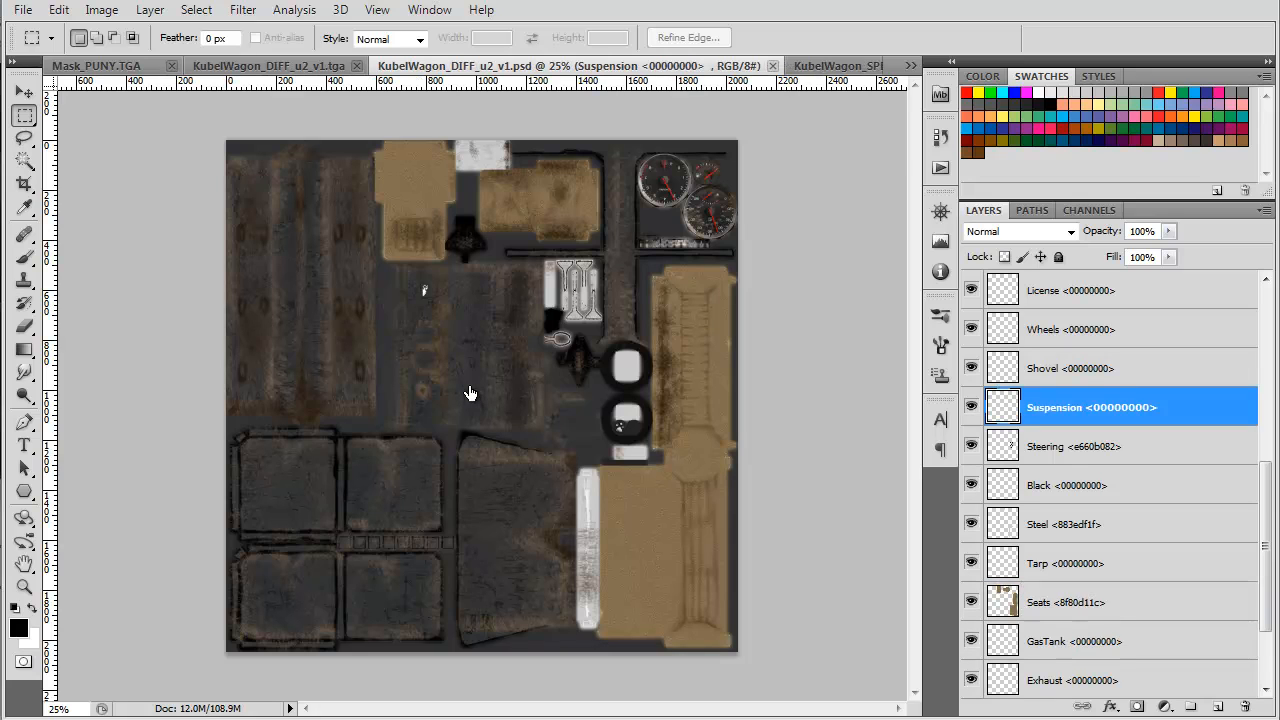
scroll(1090, 407, up, 9)
drag(1265, 404, 1265, 372)
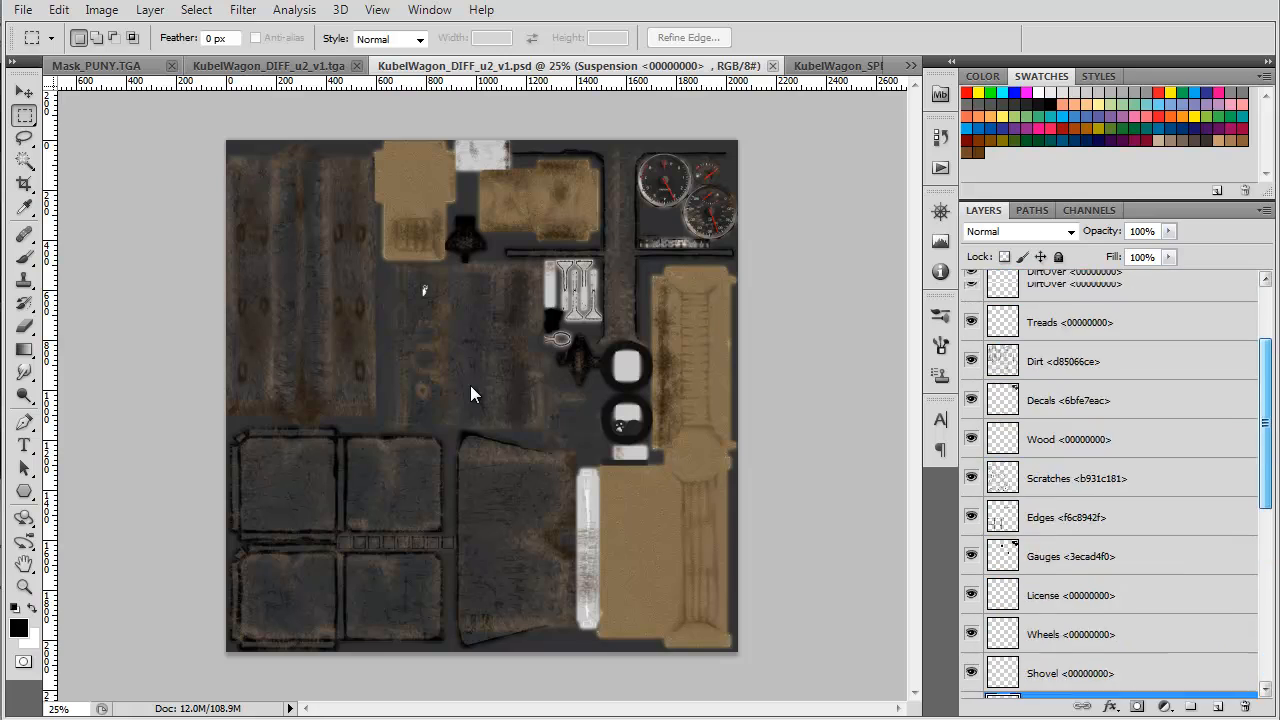
- With the Move tool, list the layers lying under the large seat piece, the gauges and the body panel
key(v)
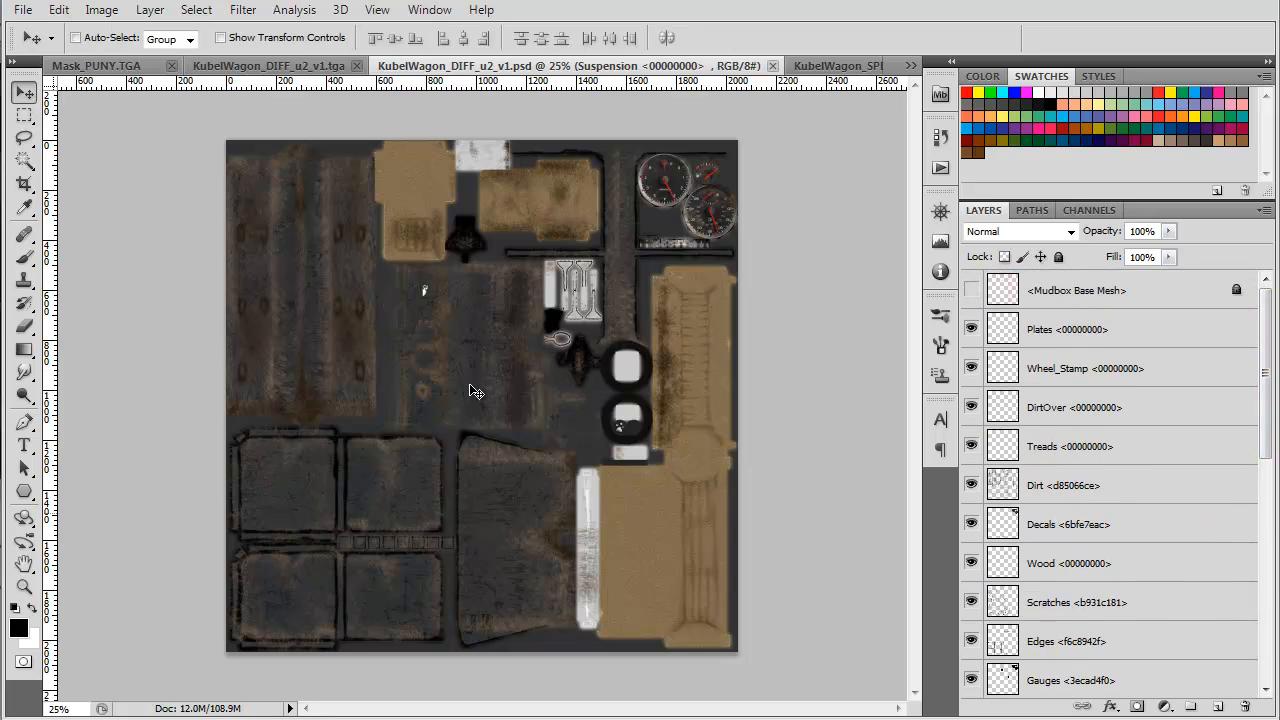
right_click(472, 393)
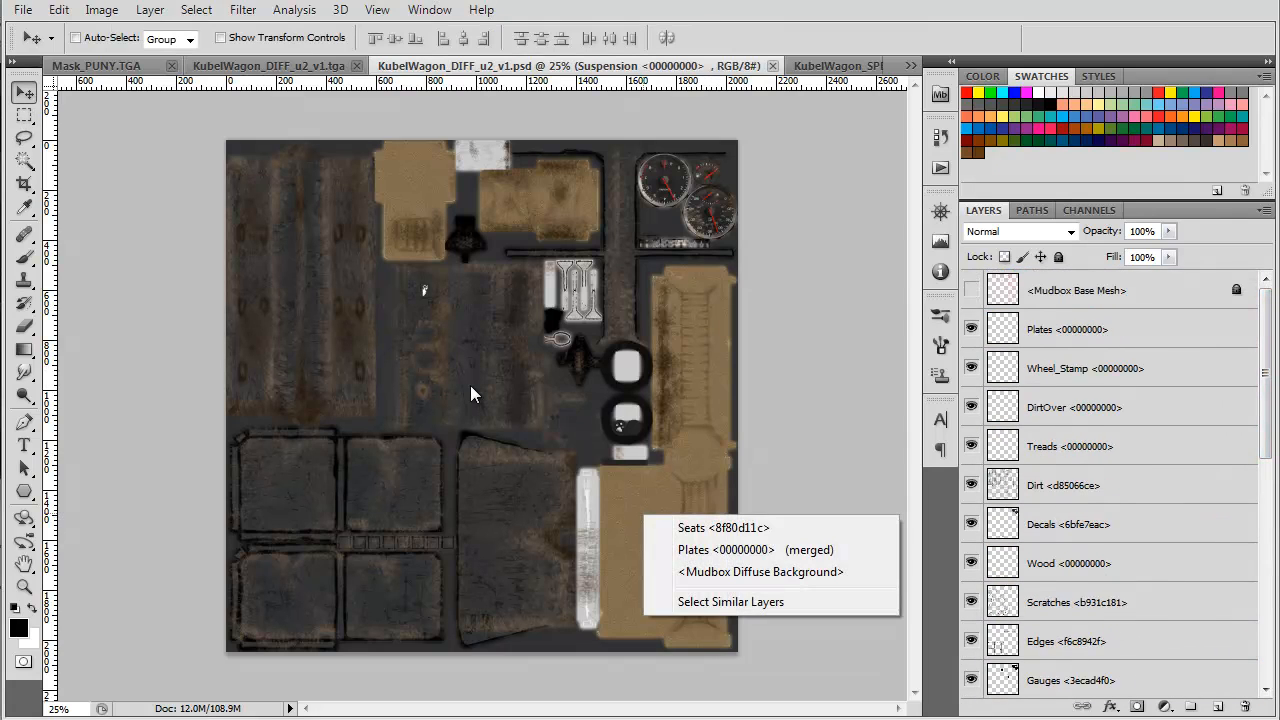
key(Up)
key(Up)
key(Up)
key(Up)
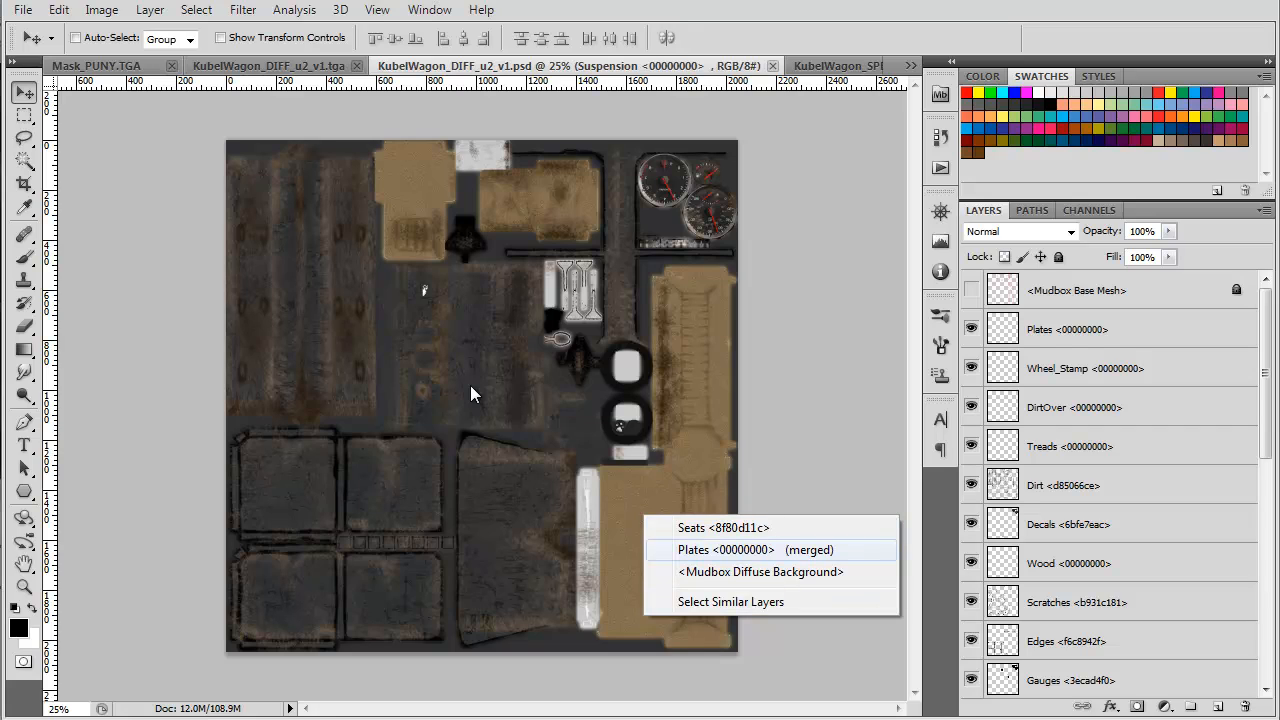
key(Down)
key(Down)
key(Down)
key(Up)
key(Up)
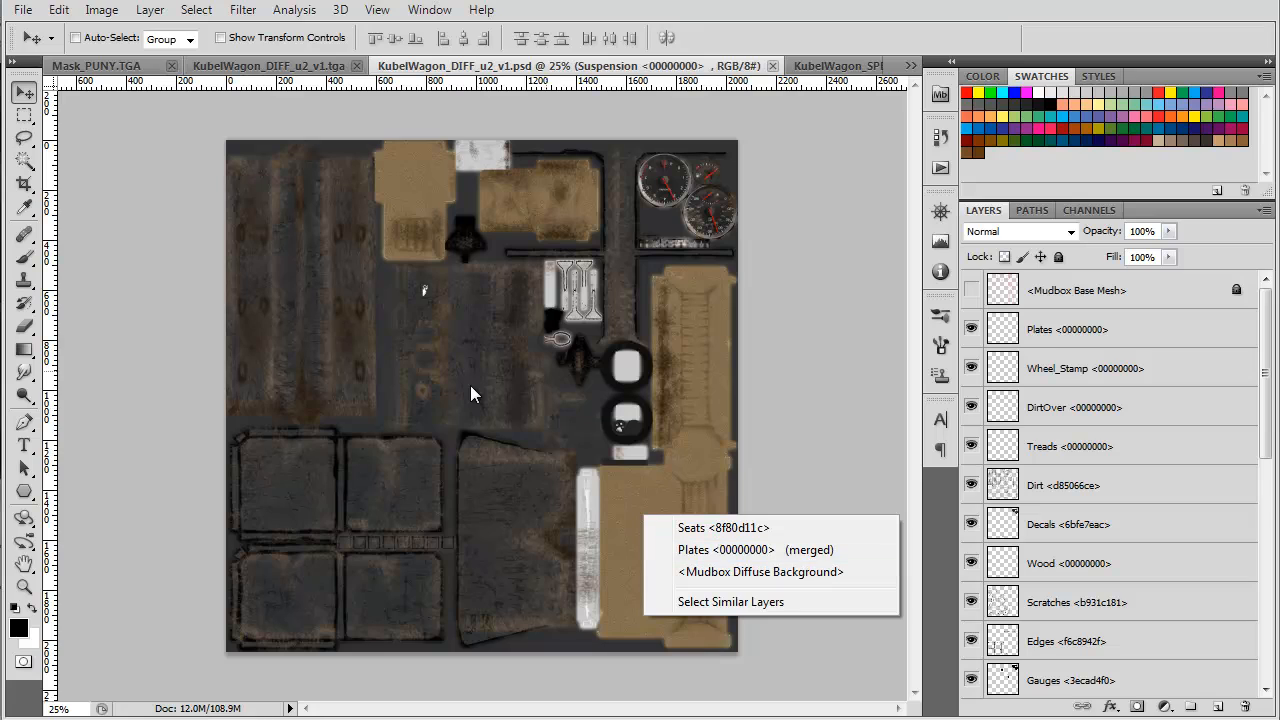
right_click(669, 185)
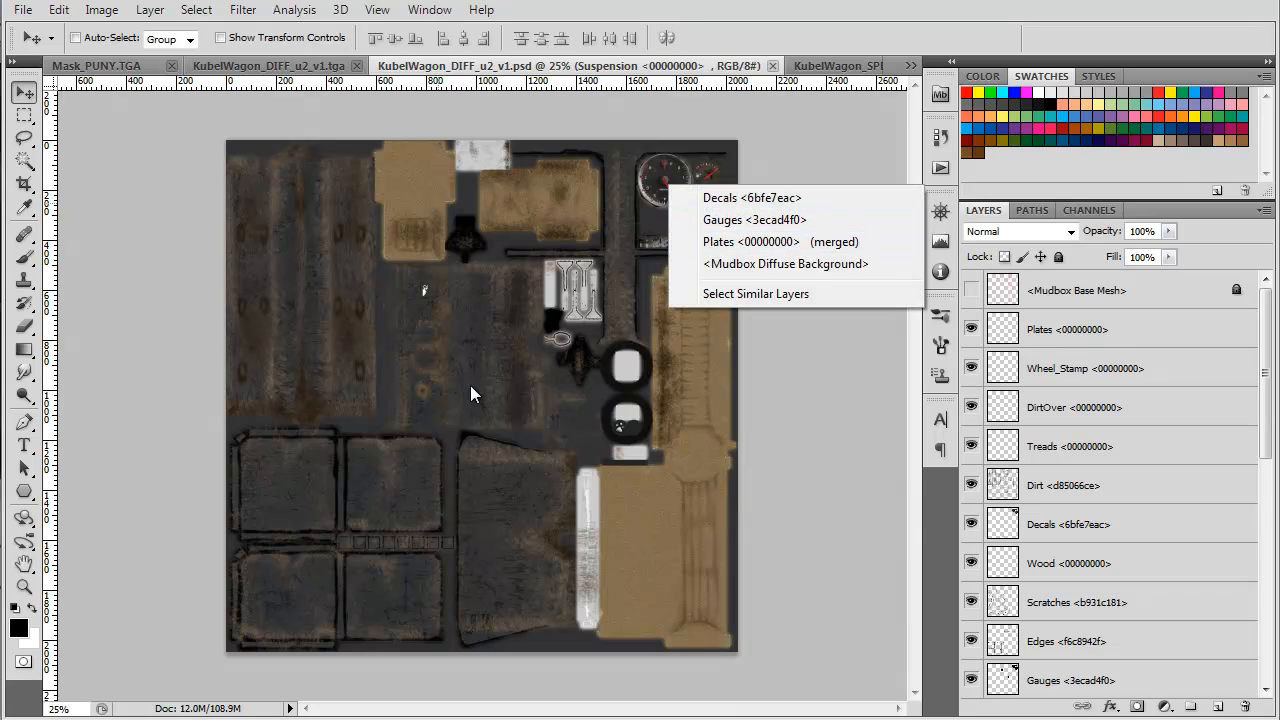
right_click(347, 320)
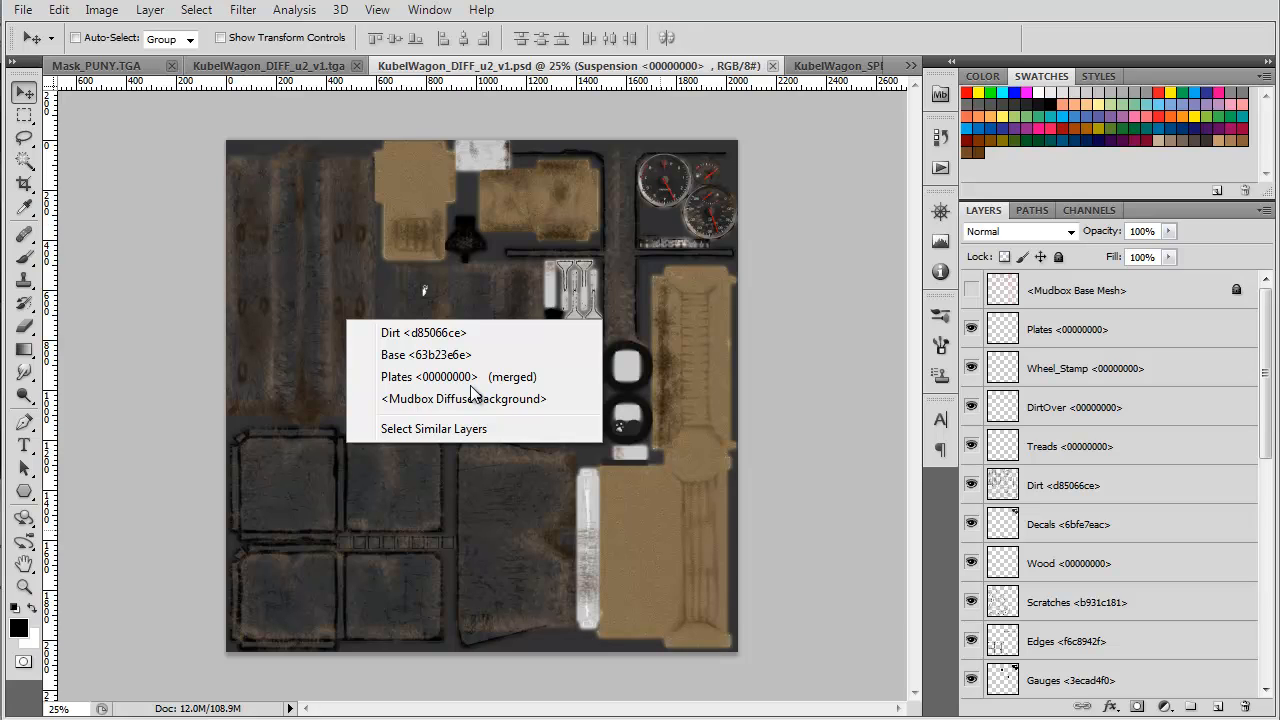
- Pick the Seats layer from the large seat piece on the canvas and hide all other layers
right_click(649, 524)
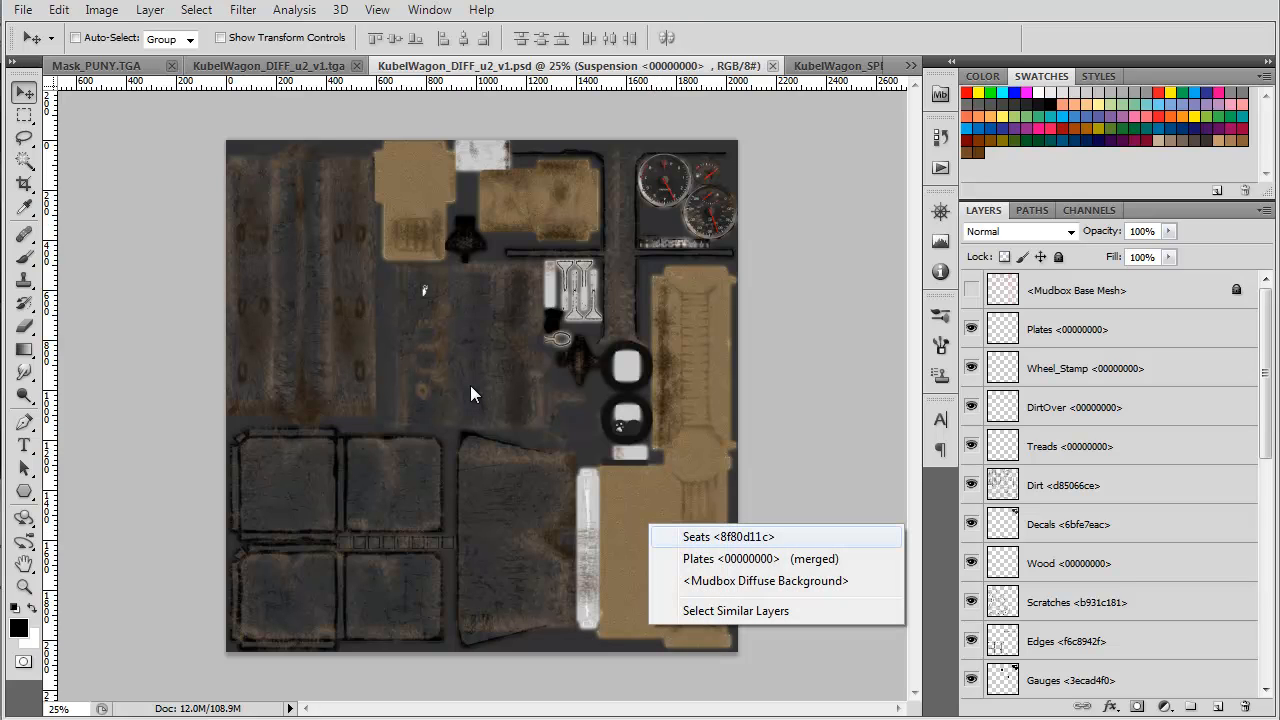
click(728, 536)
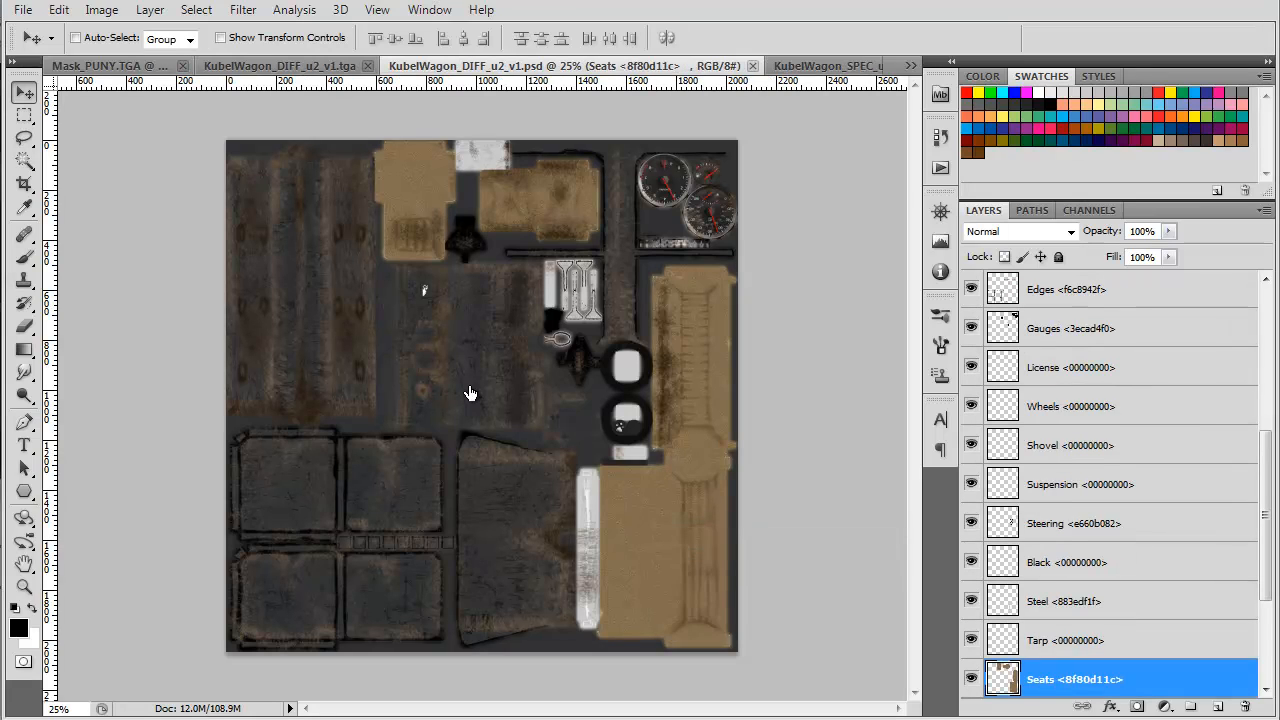
mouse_move(1265, 516)
mouse_down()
mouse_move(1265, 550)
mouse_move(1265, 392)
mouse_up()
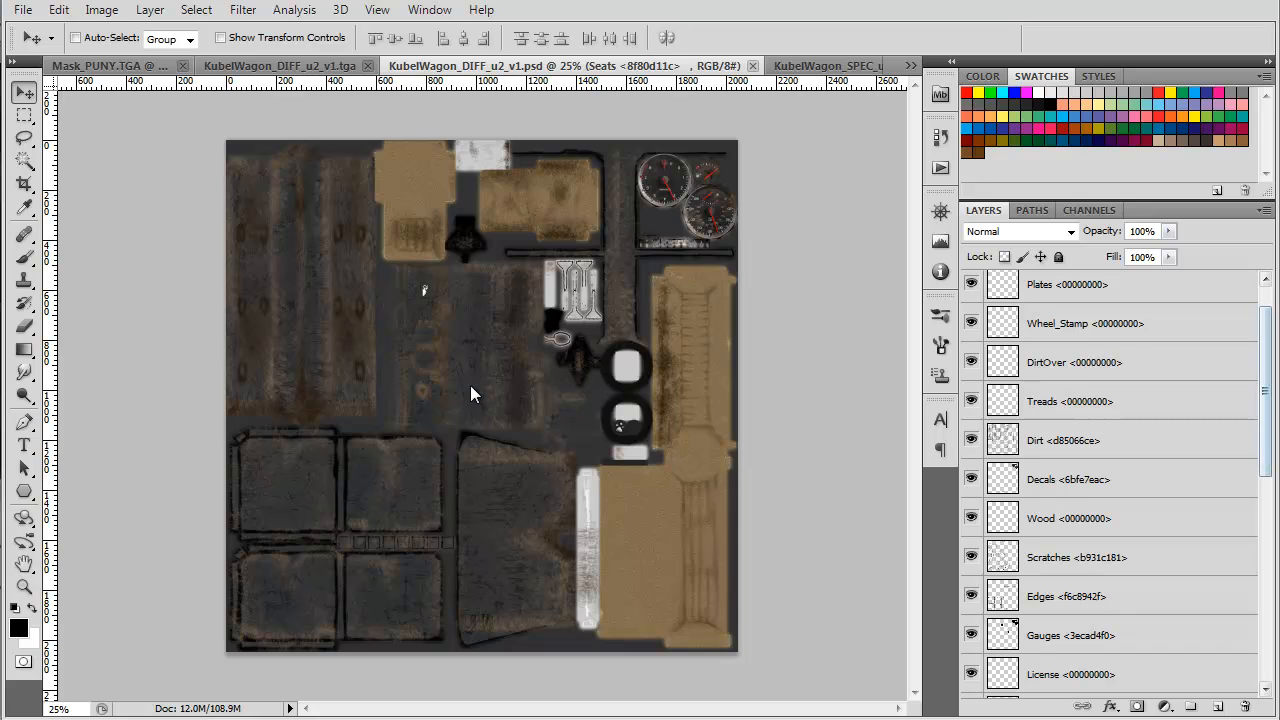
drag(1265, 392, 1265, 570)
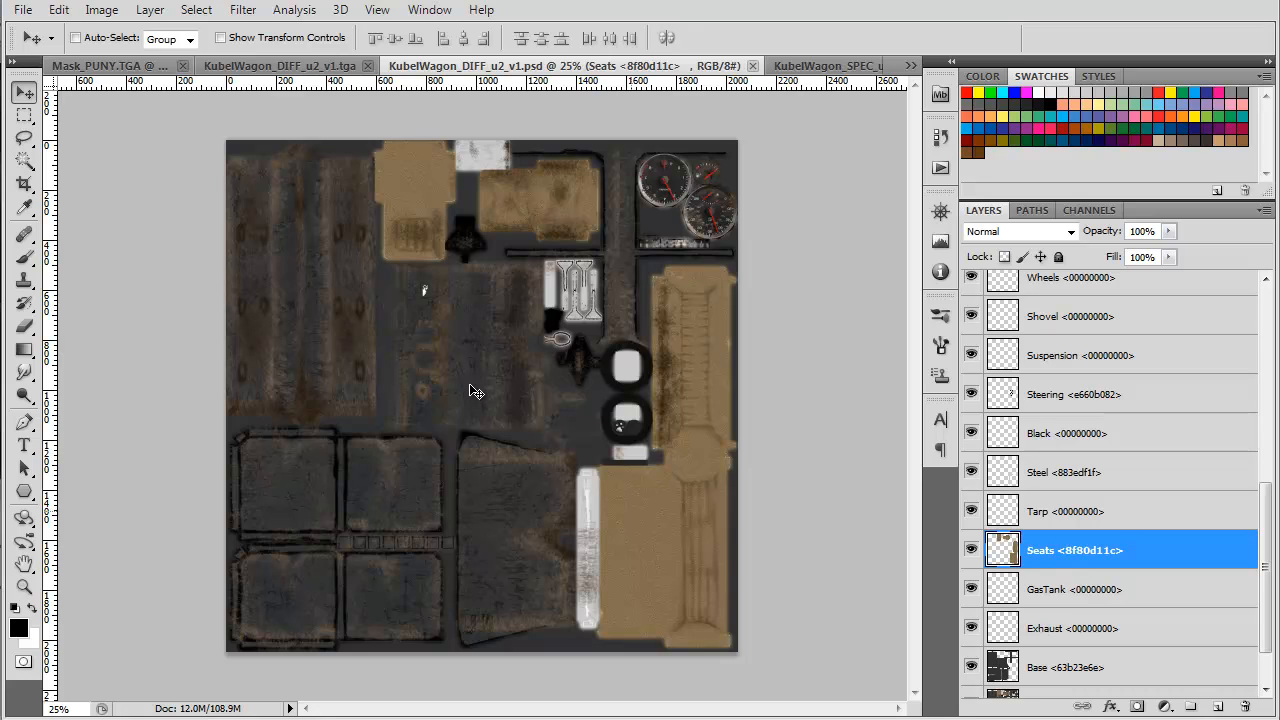
click(1089, 210)
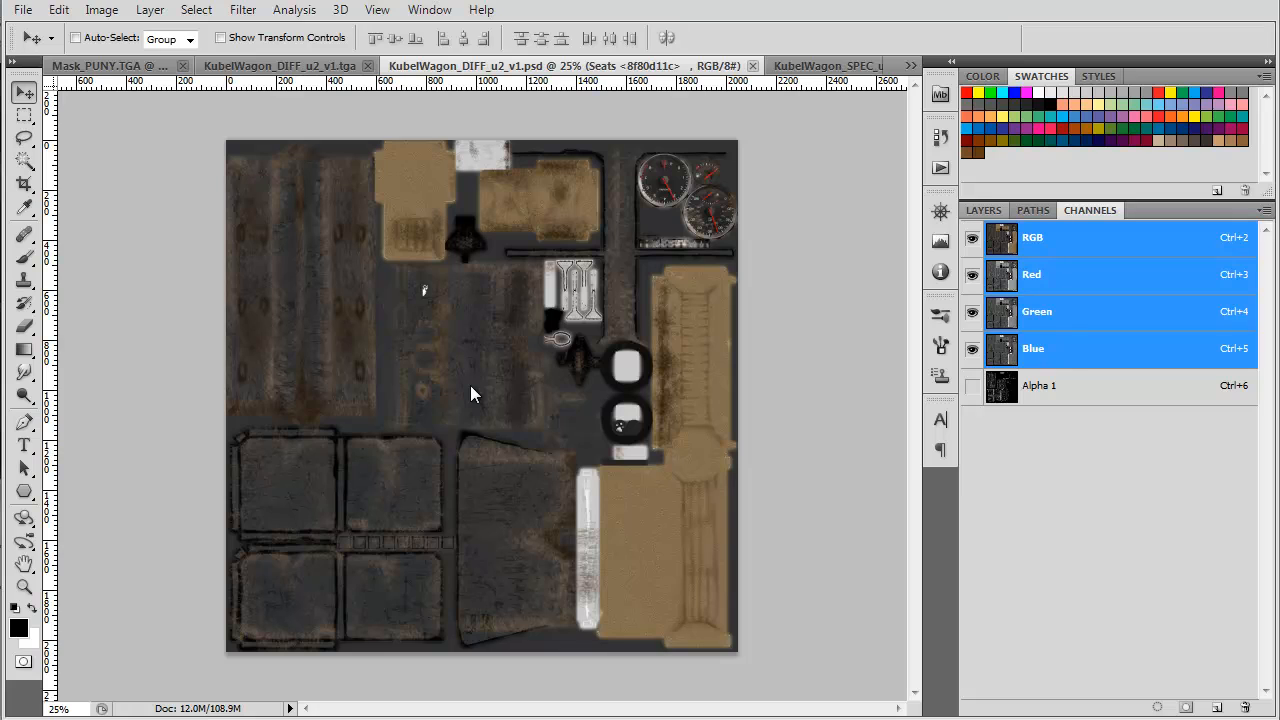
click(984, 210)
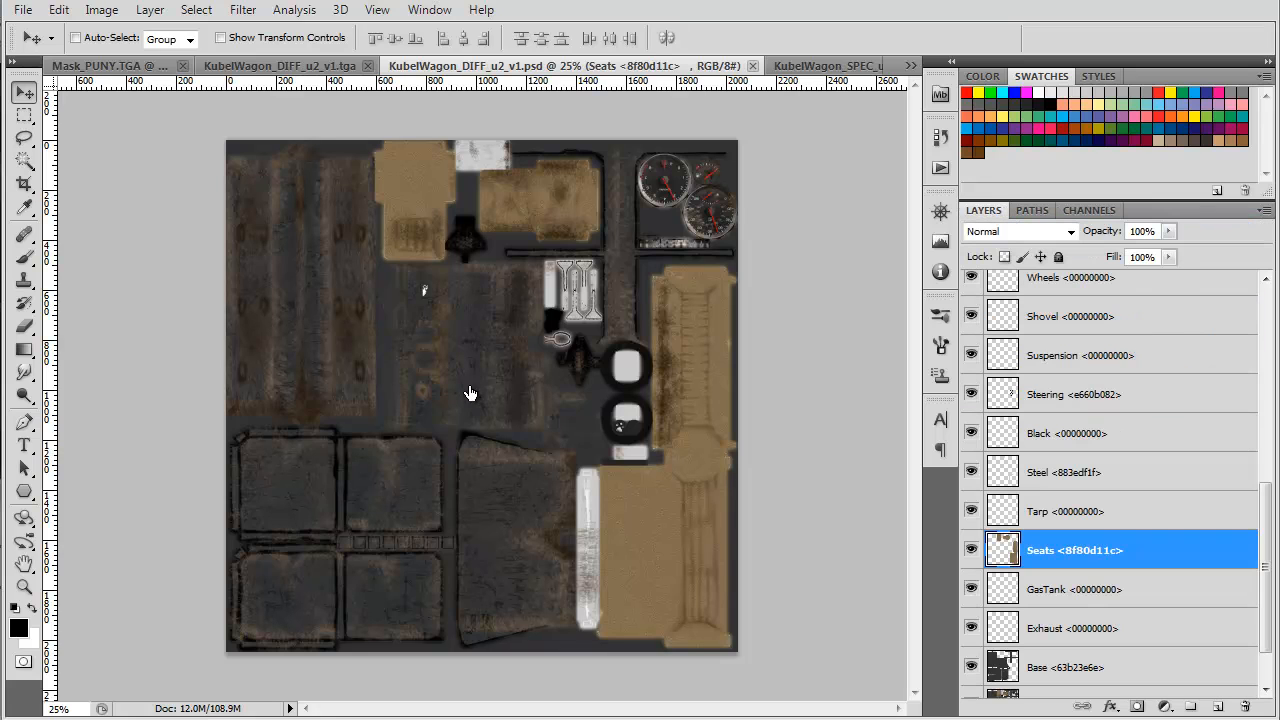
alt+click(971, 550)
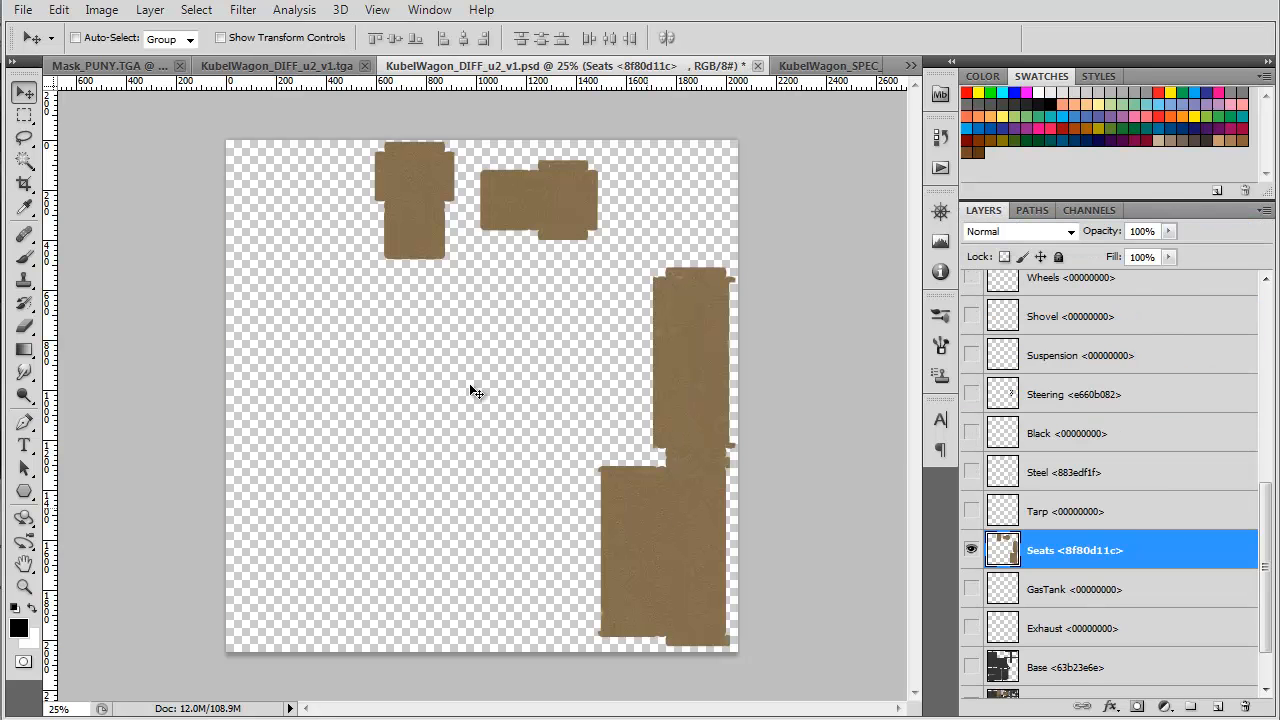
- Load the RGB channel as a selection around the isolated seat shapes and display the Alpha 1 channel
click(1089, 210)
ctrl+click(1001, 239)
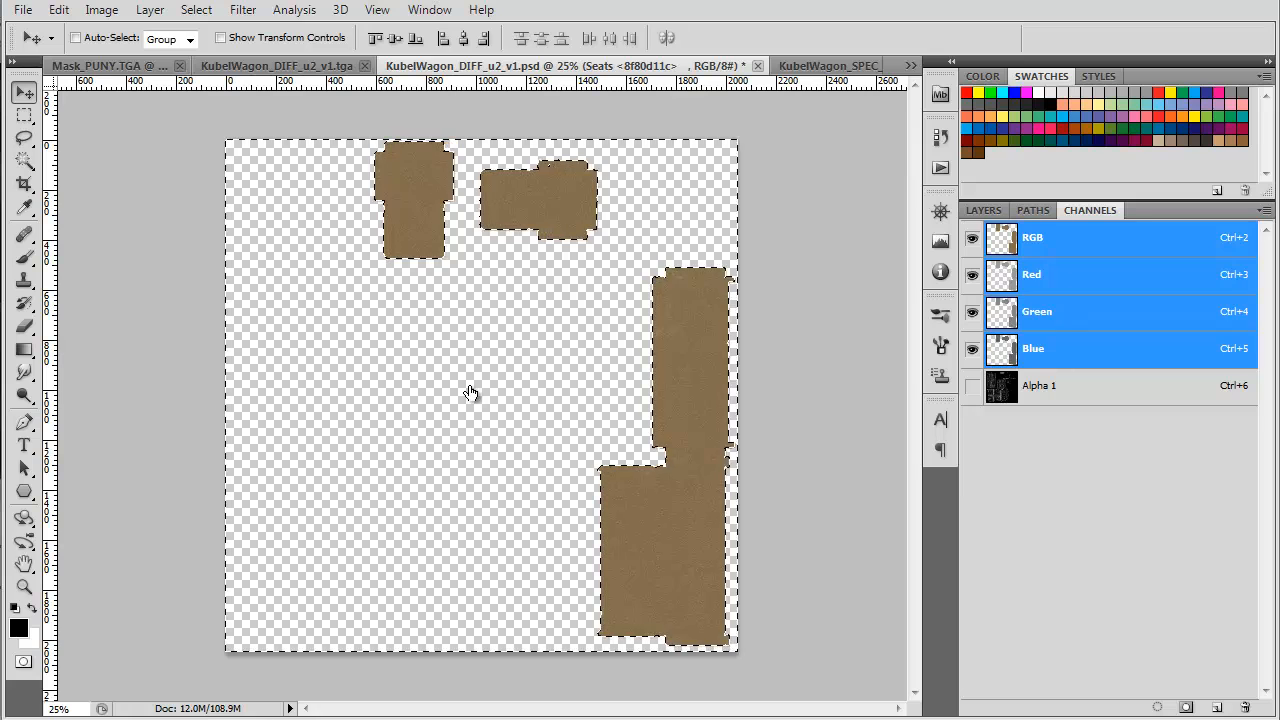
key(ctrl+6)
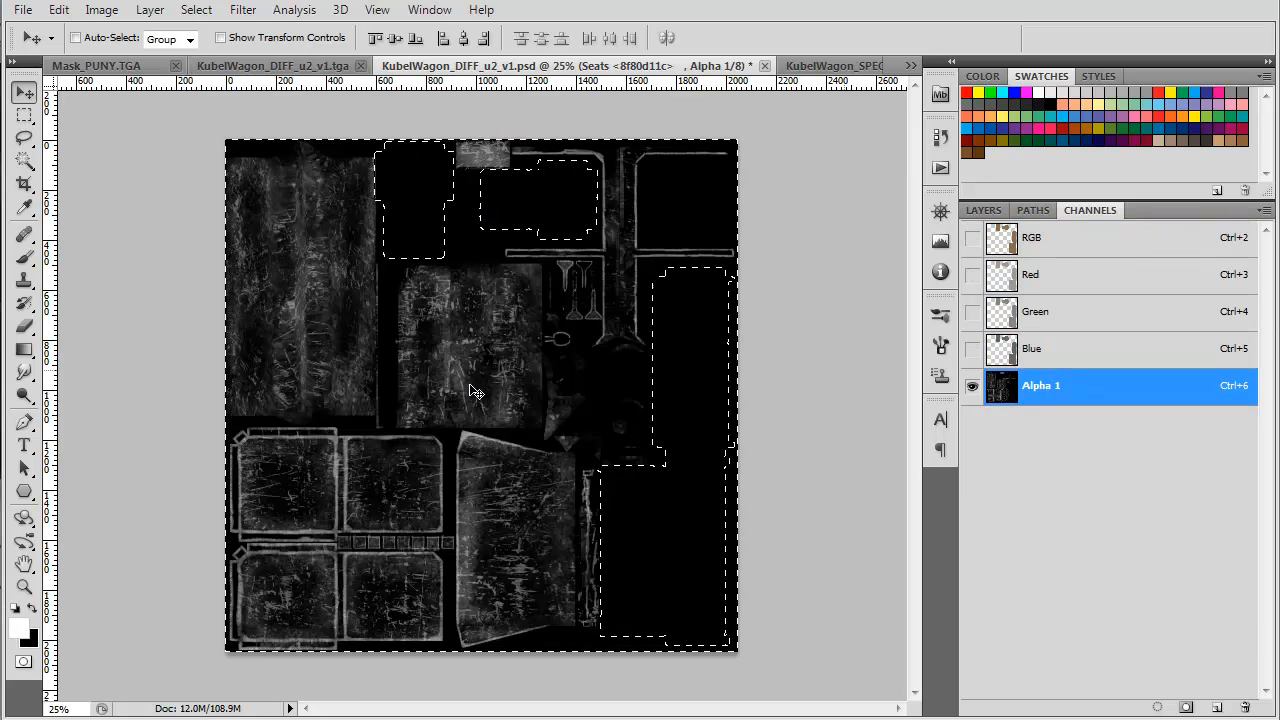
- Try filling the selected area around the seats in Alpha 1 with white, and undo the fill
key(alt+BackSpace)
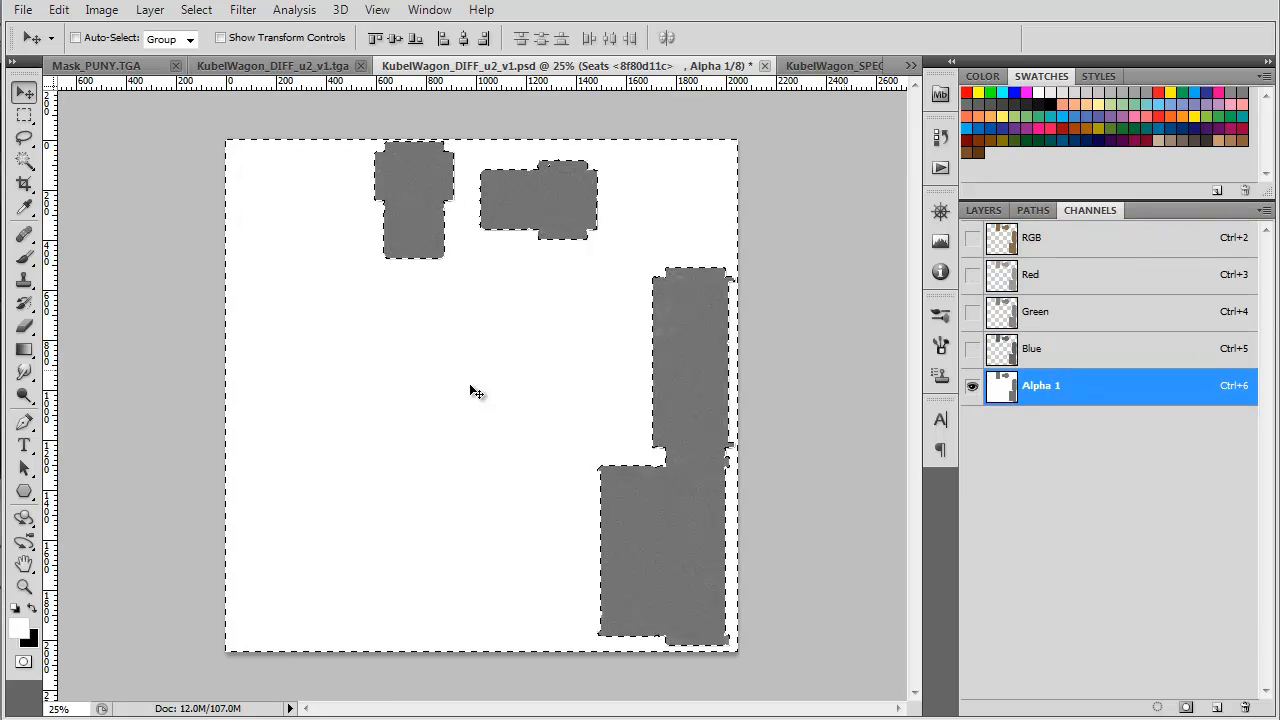
key(ctrl+z)
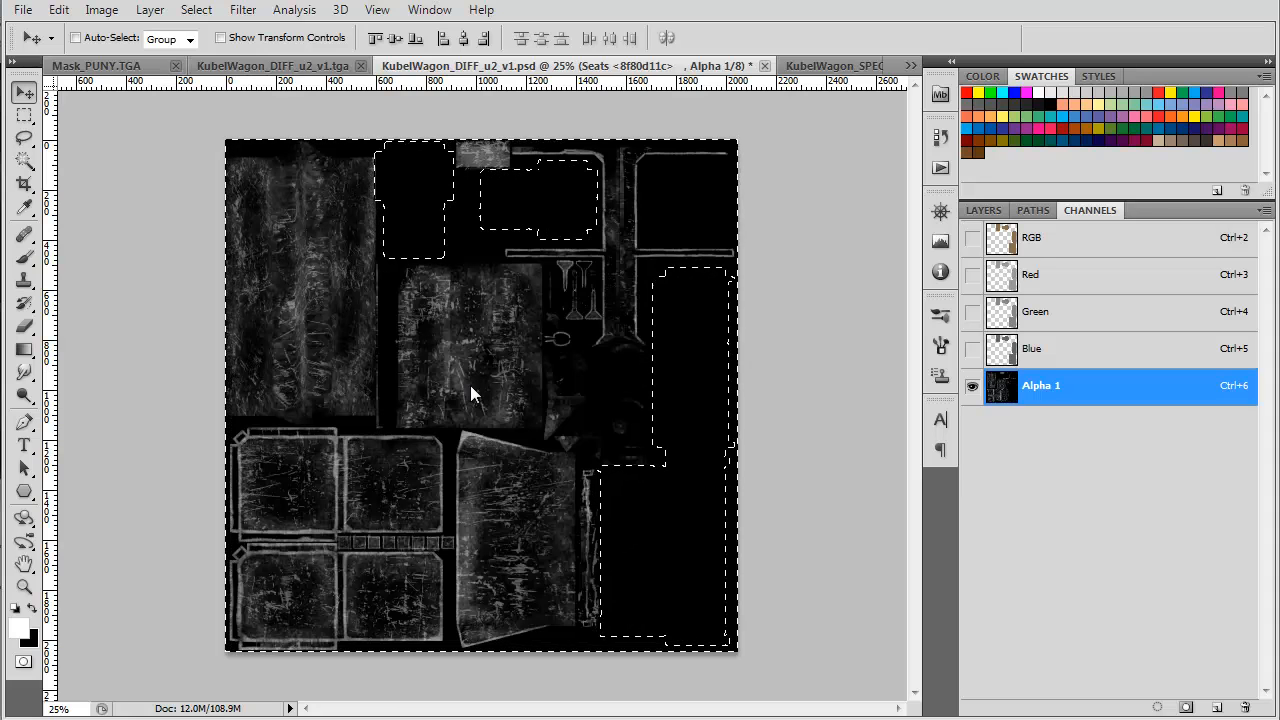
key(F7)
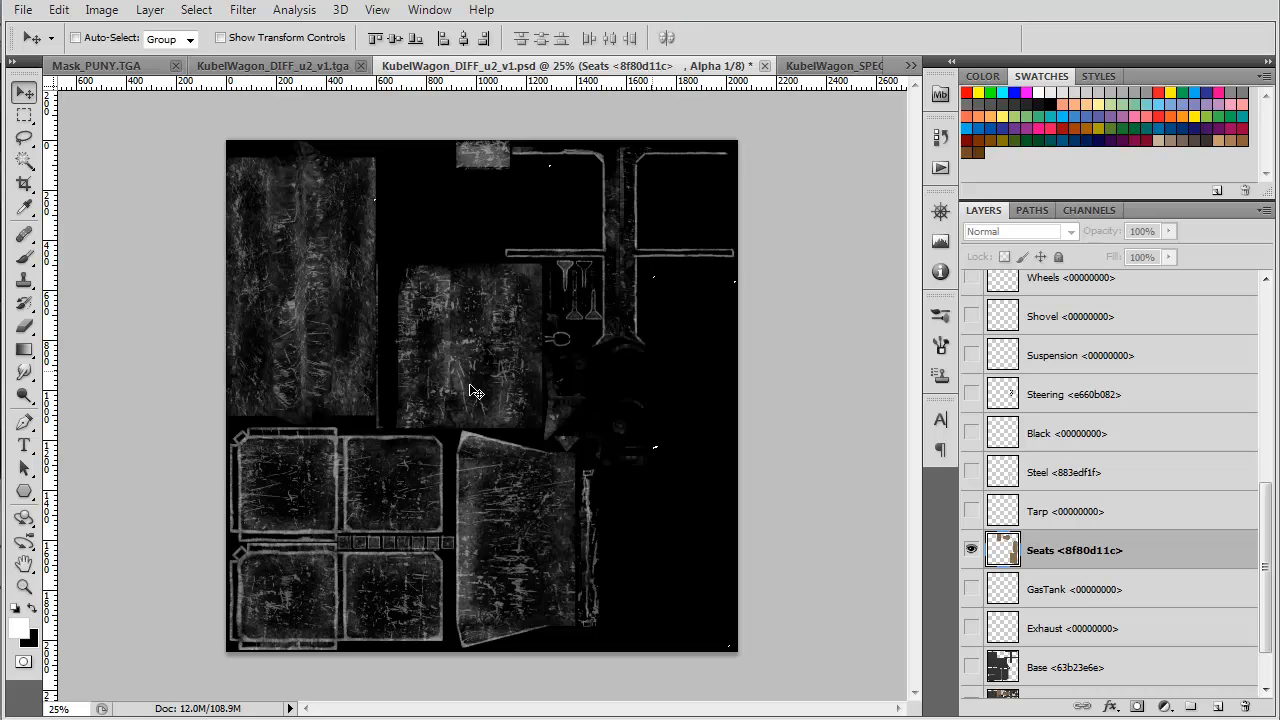
click(1089, 210)
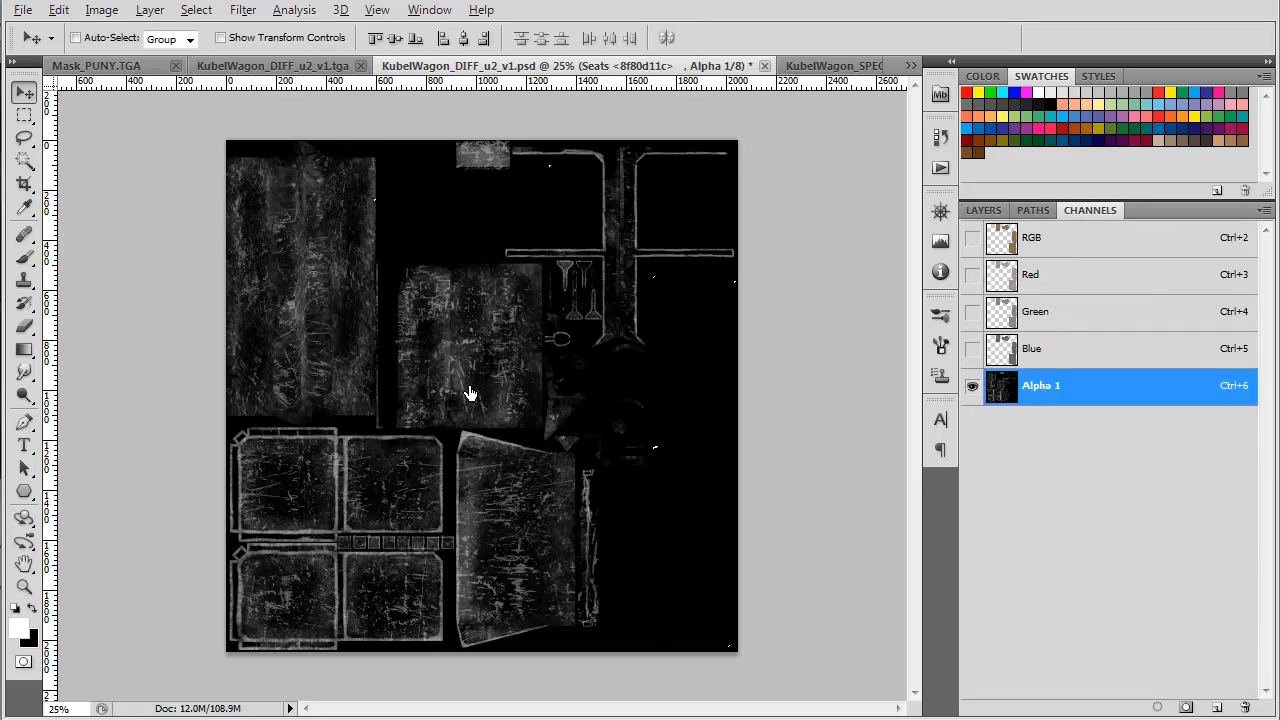
- Try filling the selected seat areas in Alpha 1 with white at 60% opacity, and undo the fill
key(ctrl+v)
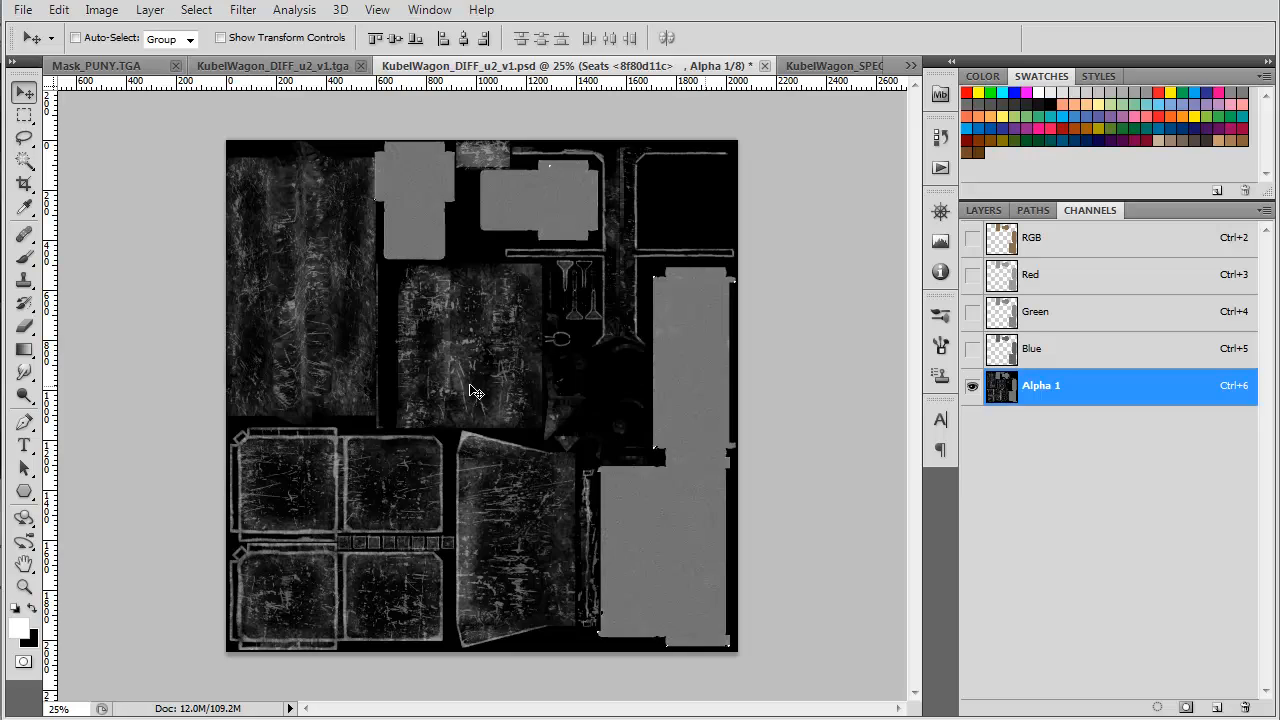
key(ctrl+plus)
key(ctrl+plus)
key(ctrl+plus)
key(ctrl+plus)
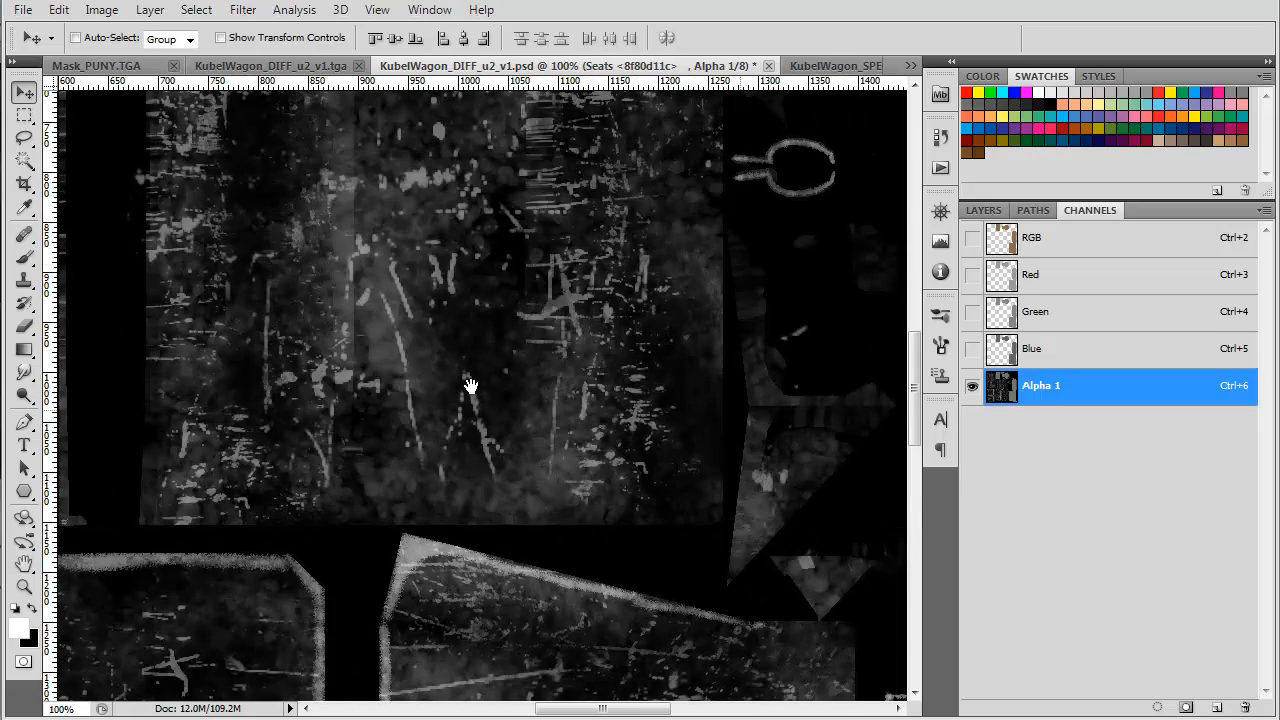
scroll(470, 386, right, 10)
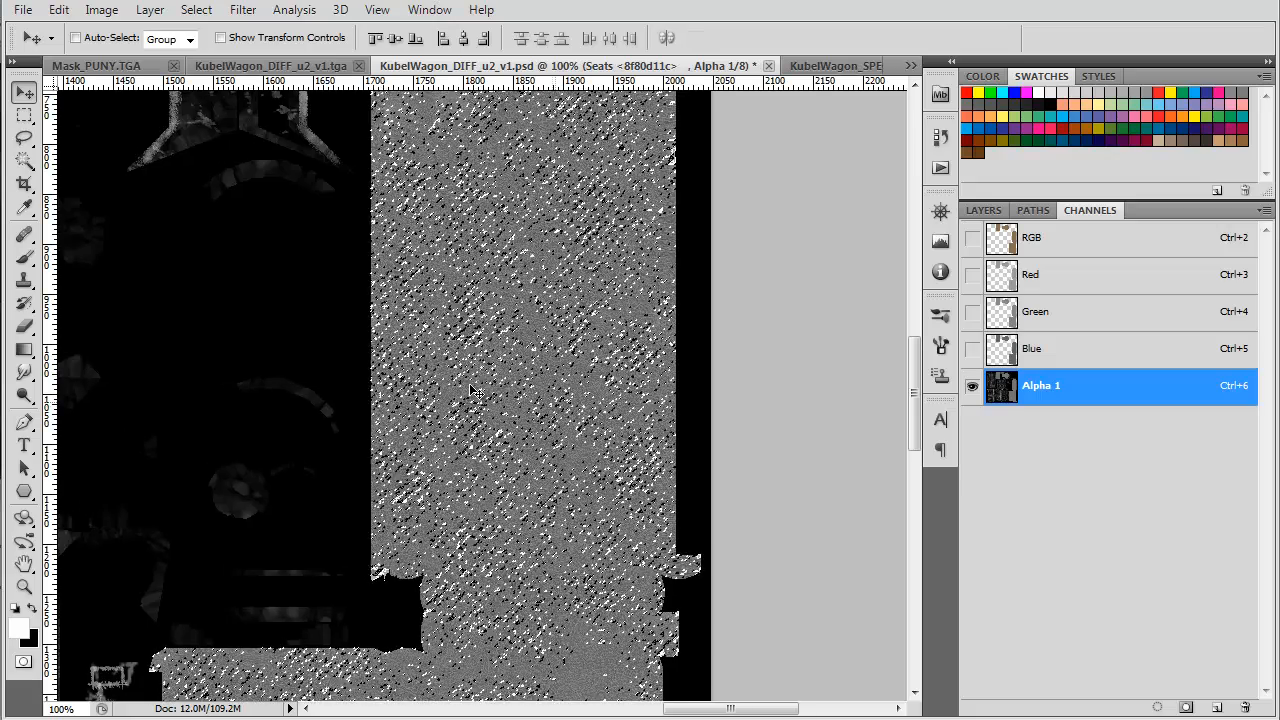
key(ctrl+z)
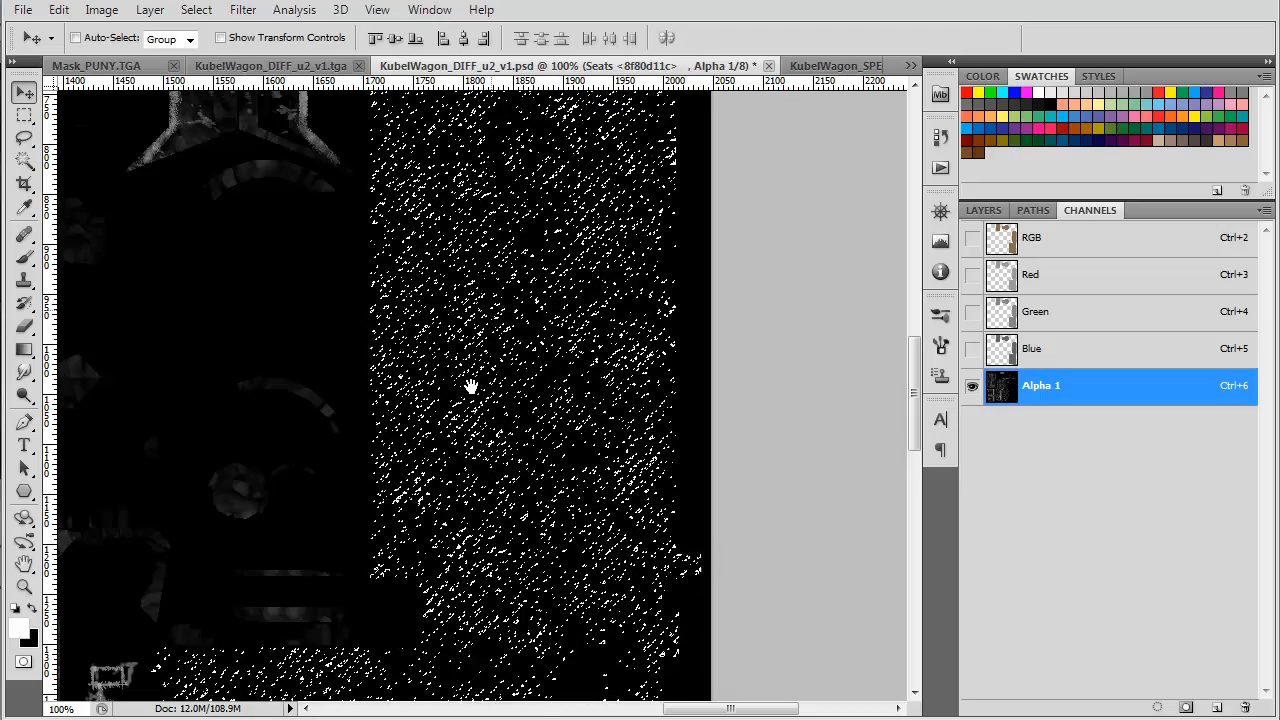
- Check the selection around the large seat pieces in Alpha 1 and hide its edges
mouse_move(470, 386)
mouse_down()
mouse_move(493, 527)
mouse_move(577, 719)
mouse_move(453, 504)
mouse_up()
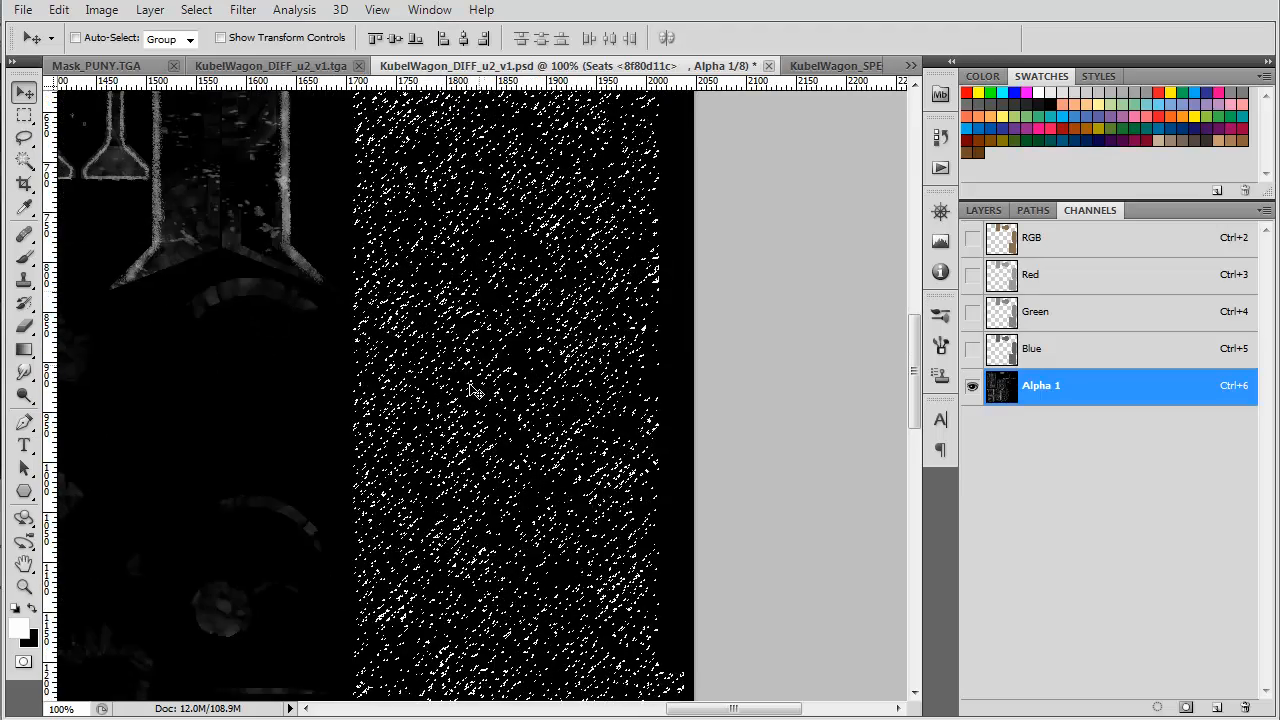
drag(471, 386, 440, 52)
drag(471, 386, 517, 343)
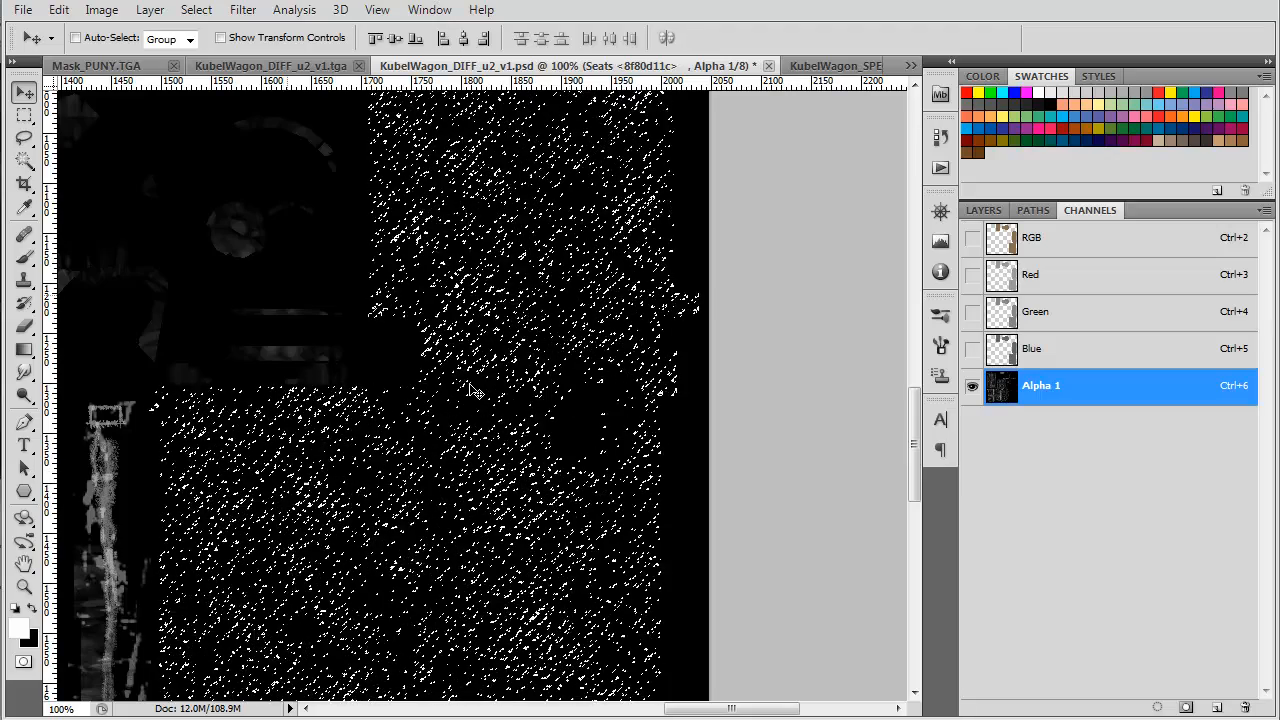
key(ctrl+d)
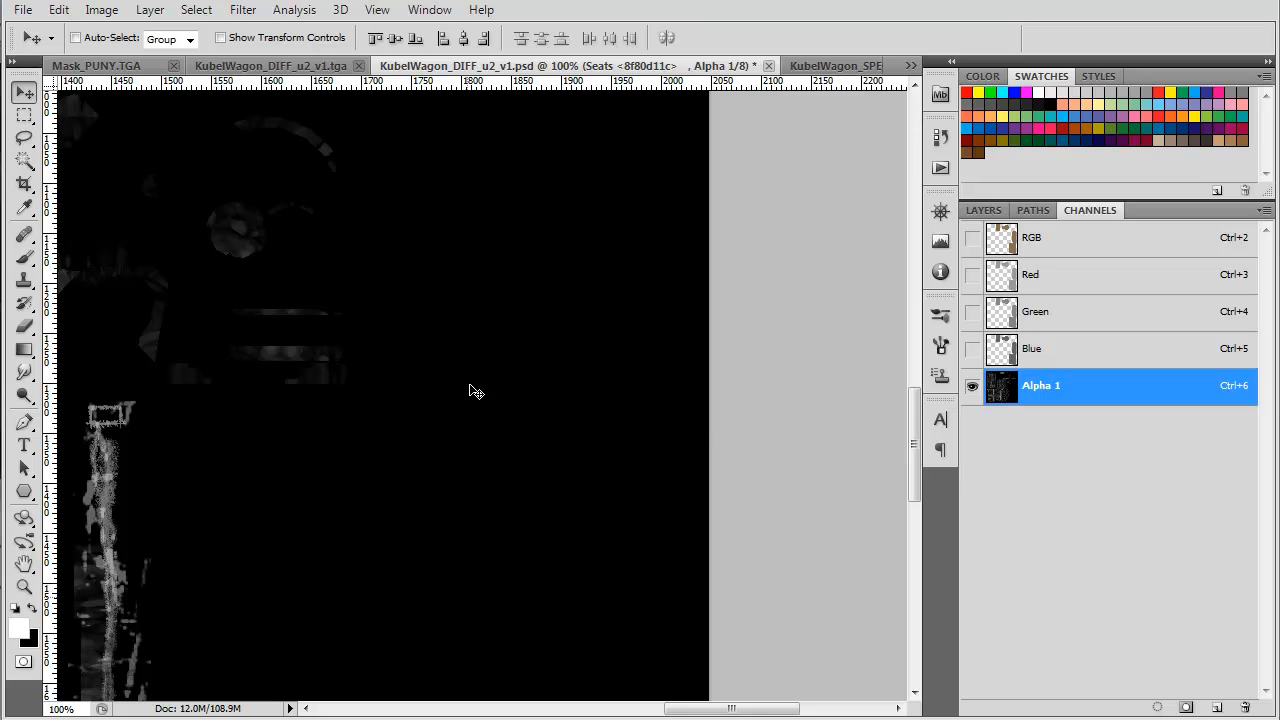
- Try filling the seat selection in Alpha 1 with the foreground white at 20% opacity, and undo it
key(i)
key(shift+F5)
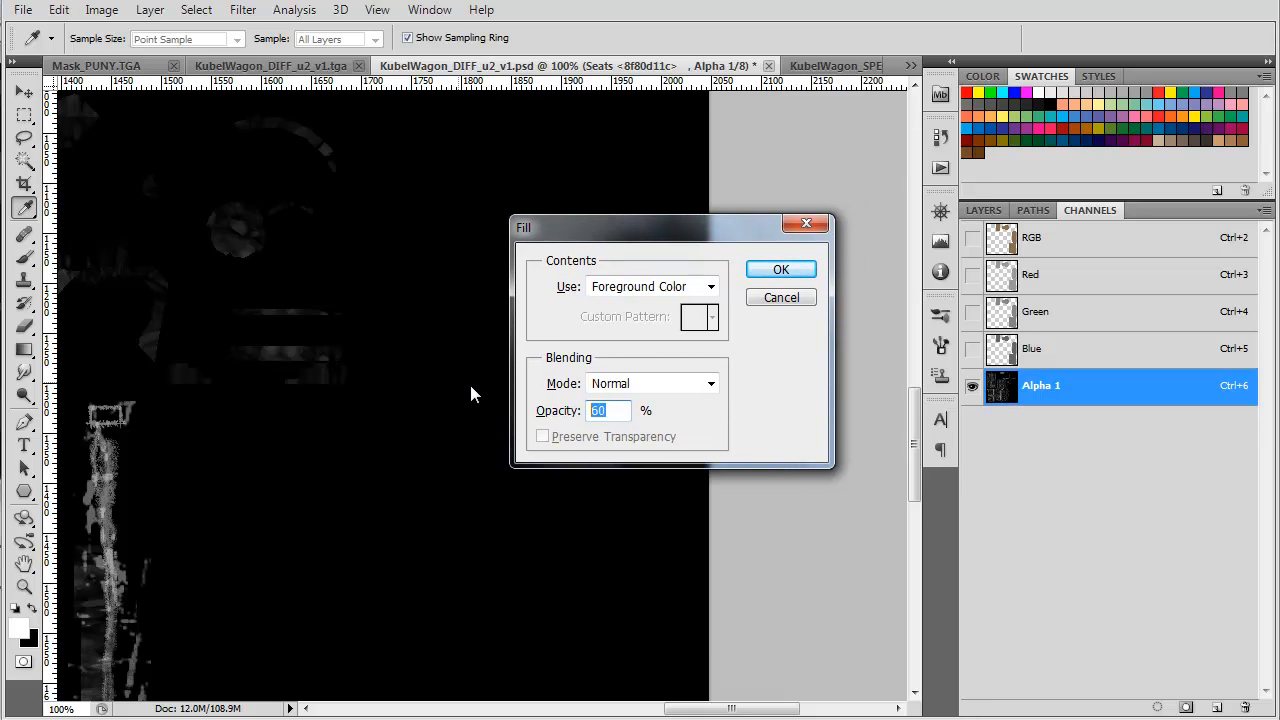
text(20)
key(Return)
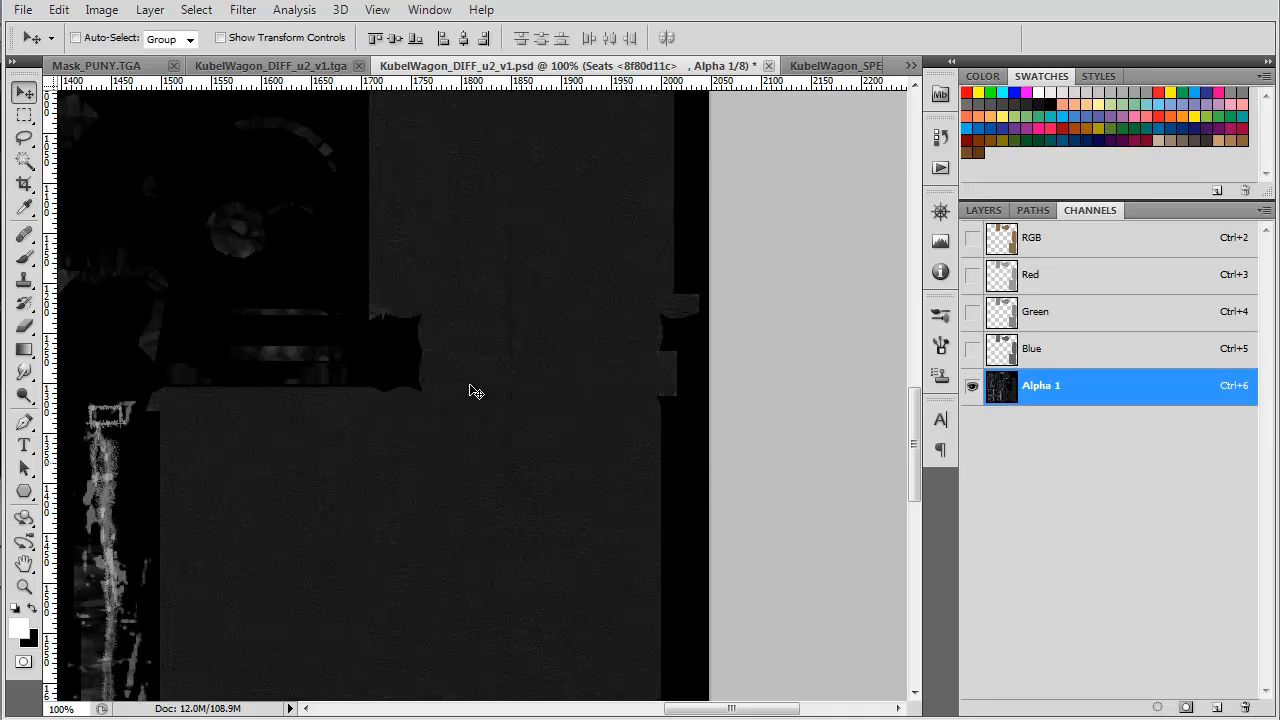
key(ctrl+z)
- Try a 10% opacity white fill on the seat selection in Alpha 1, and undo it
key(i)
key(shift+F5)
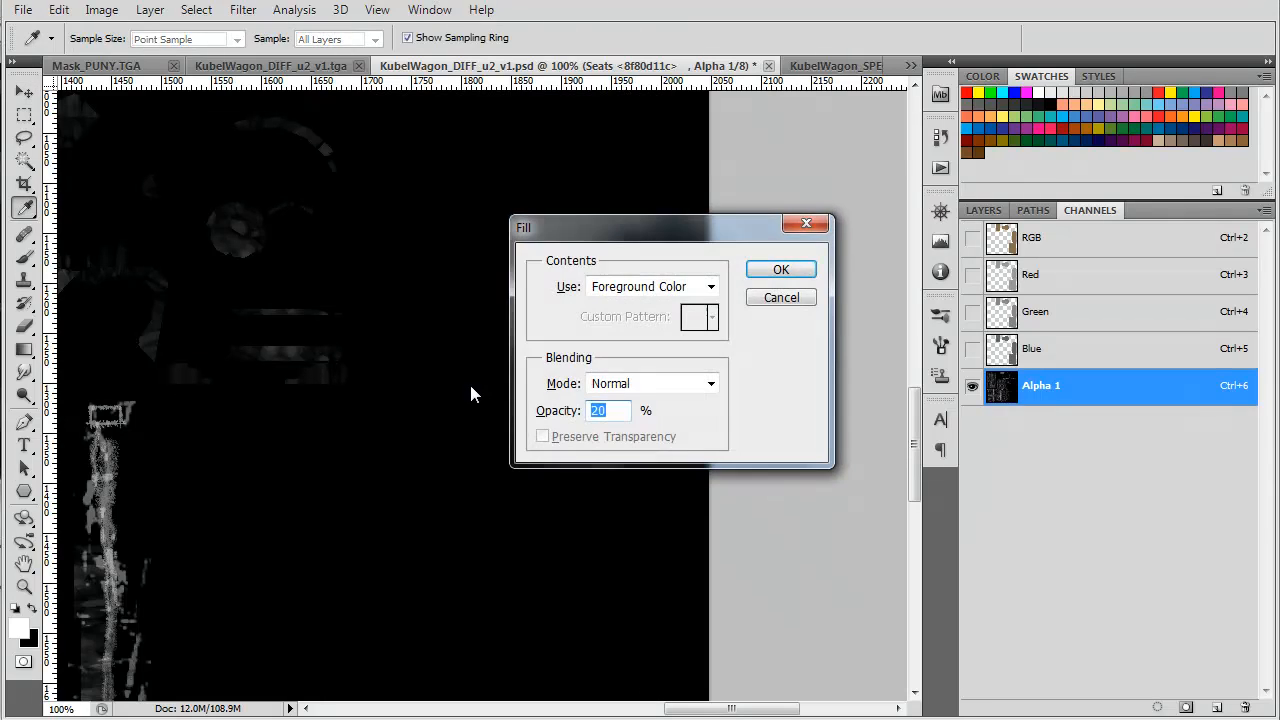
text(10)
key(Return)
key(v)
drag(471, 386, 578, 339)
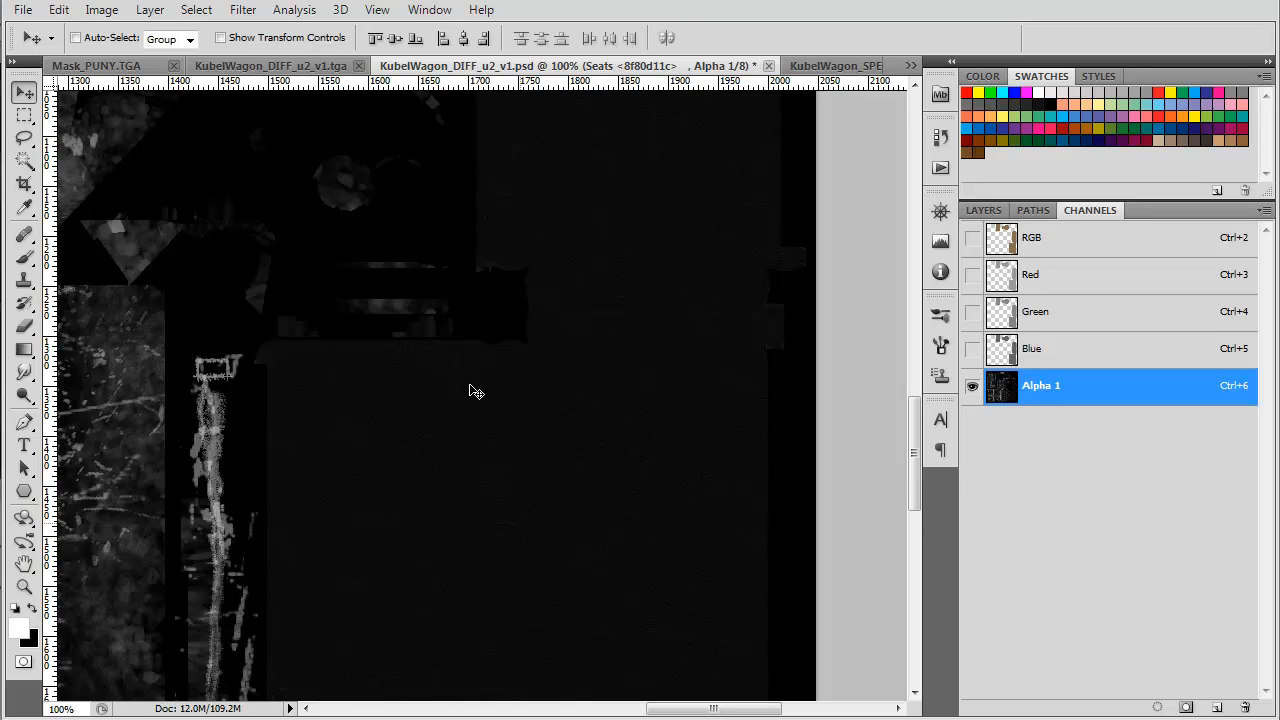
key(ctrl+z)
- Fill the seat selection in Alpha 1 with the foreground white at 15% opacity and deselect it
key(shift+F5)
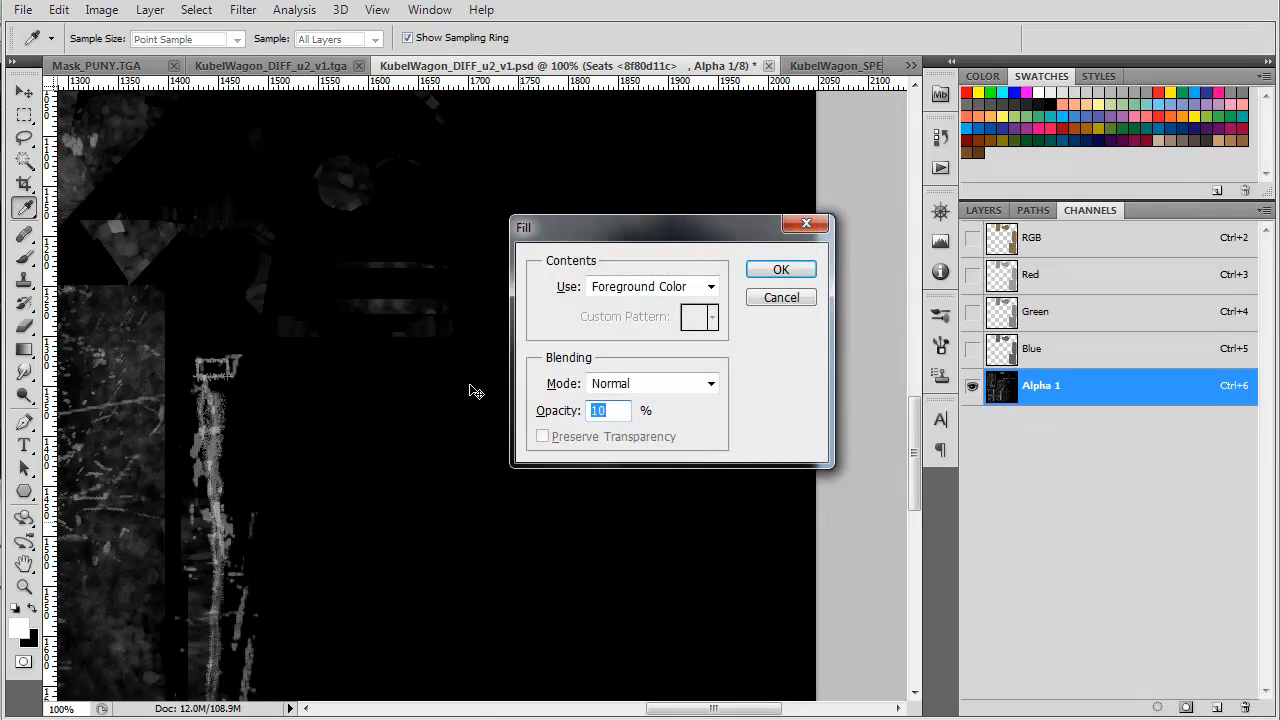
text(15)
key(Return)
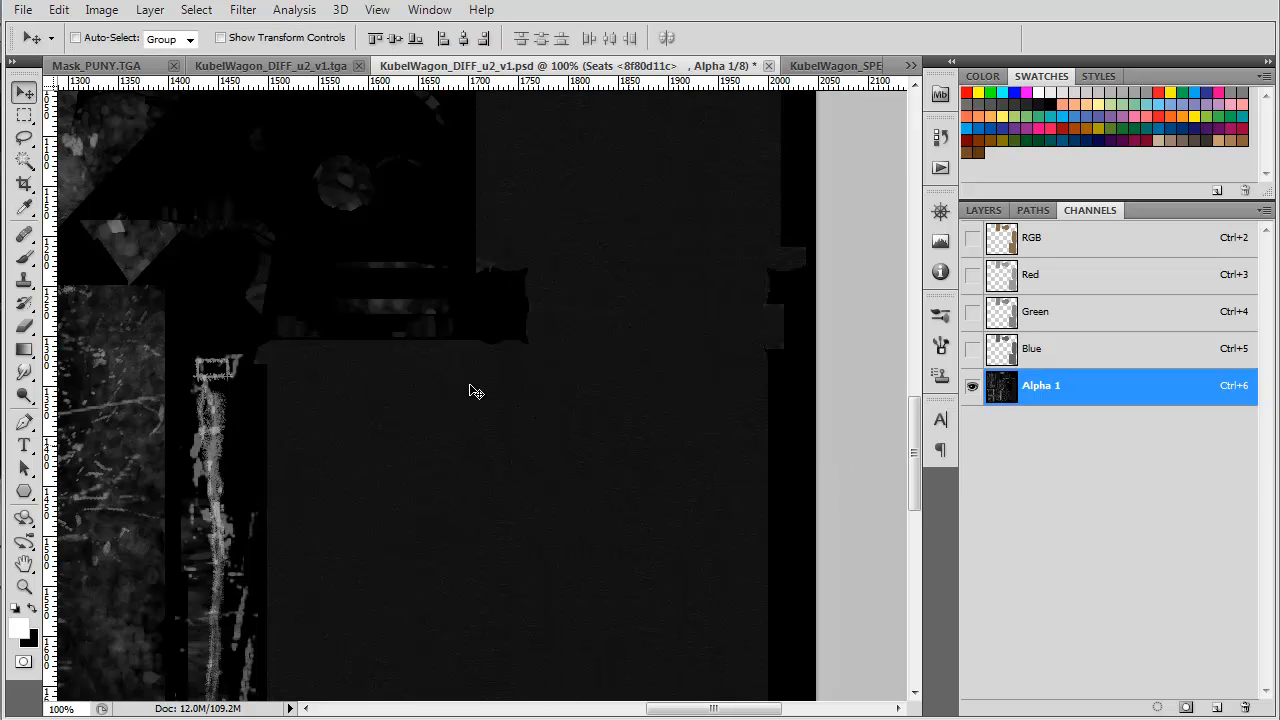
key(ctrl+h)
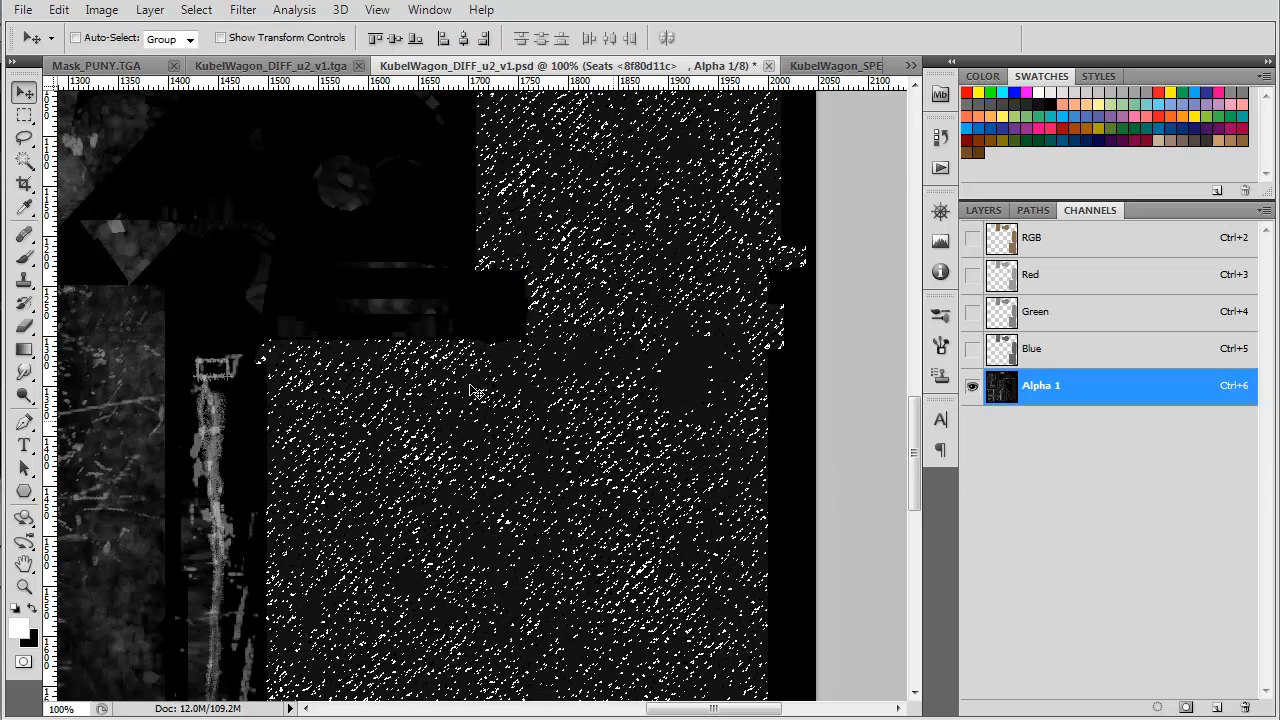
key(ctrl+d)
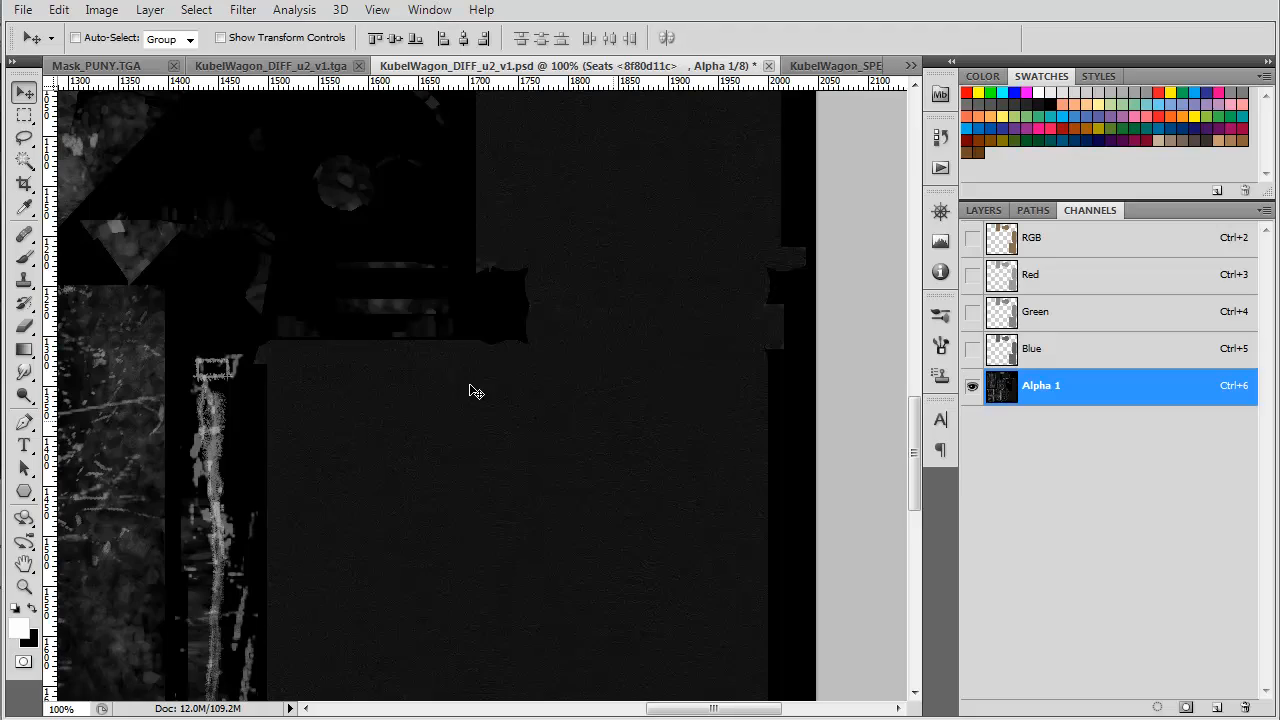
key(ctrl+h)
key(ctrl+h)
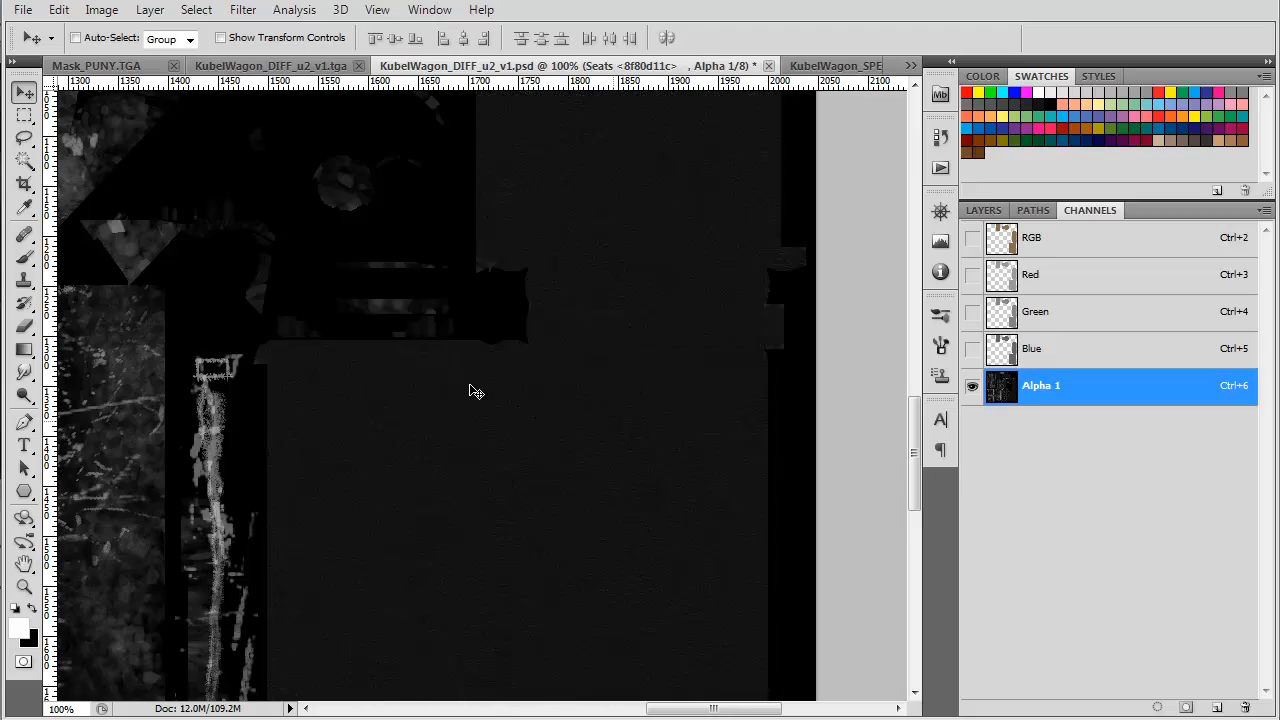
- Make all the hidden layers visible again and display the RGB composite instead of Alpha 1
key(ctrl+0)
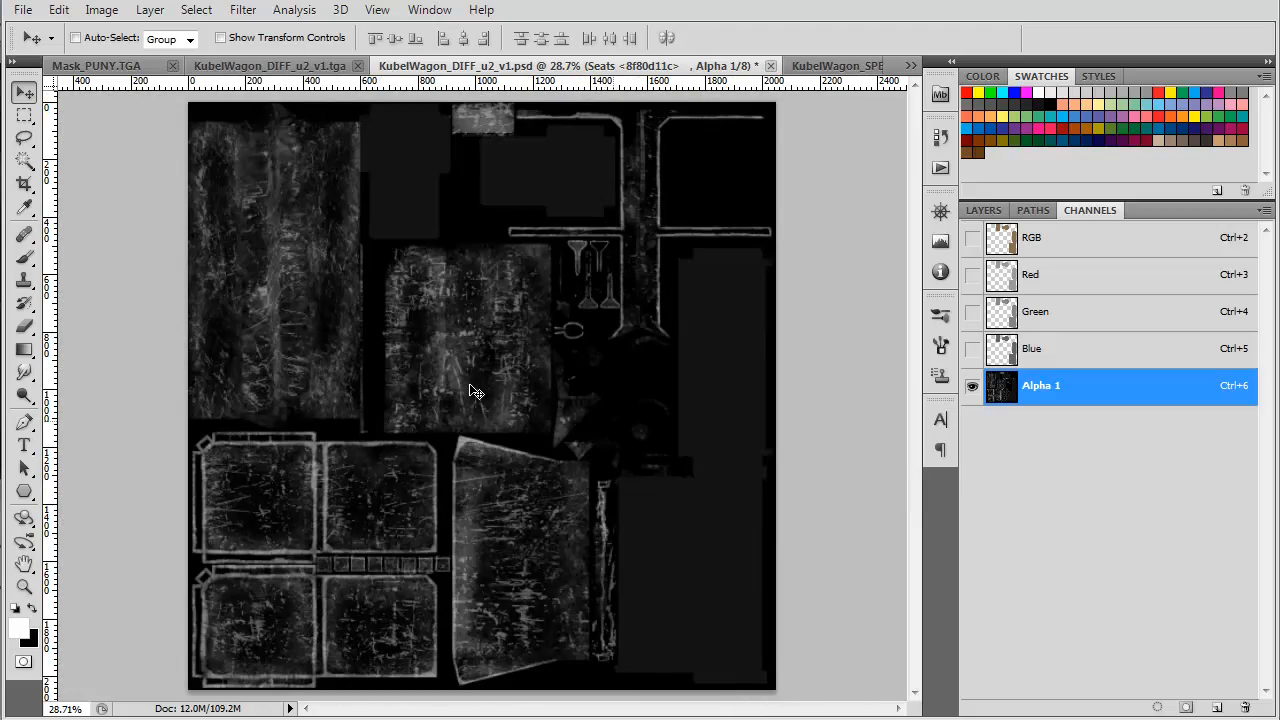
key(F7)
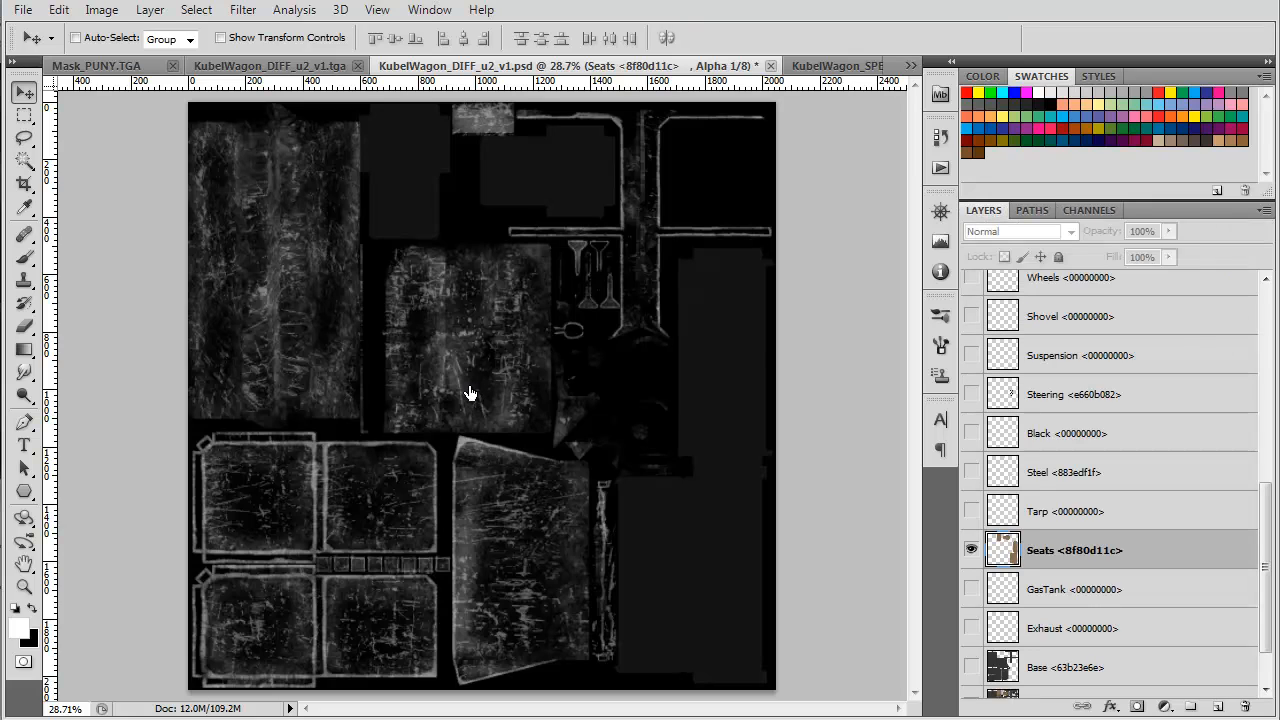
key(ctrl+z)
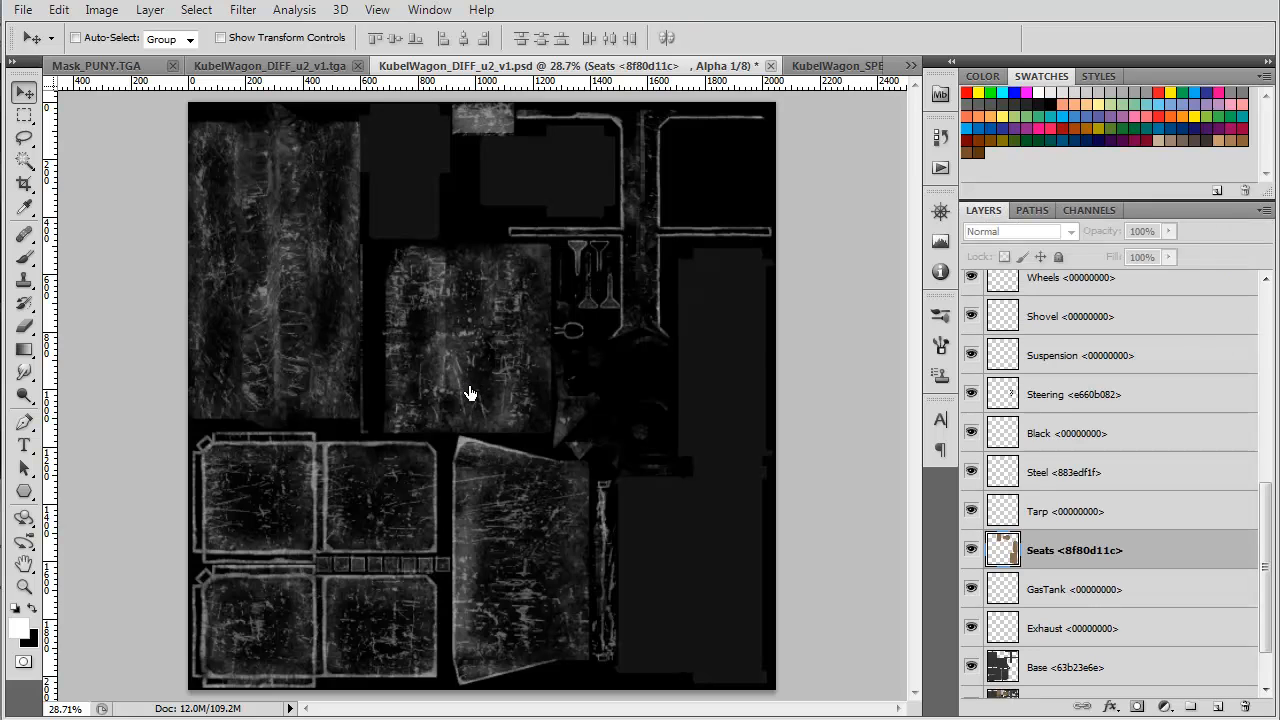
click(1089, 210)
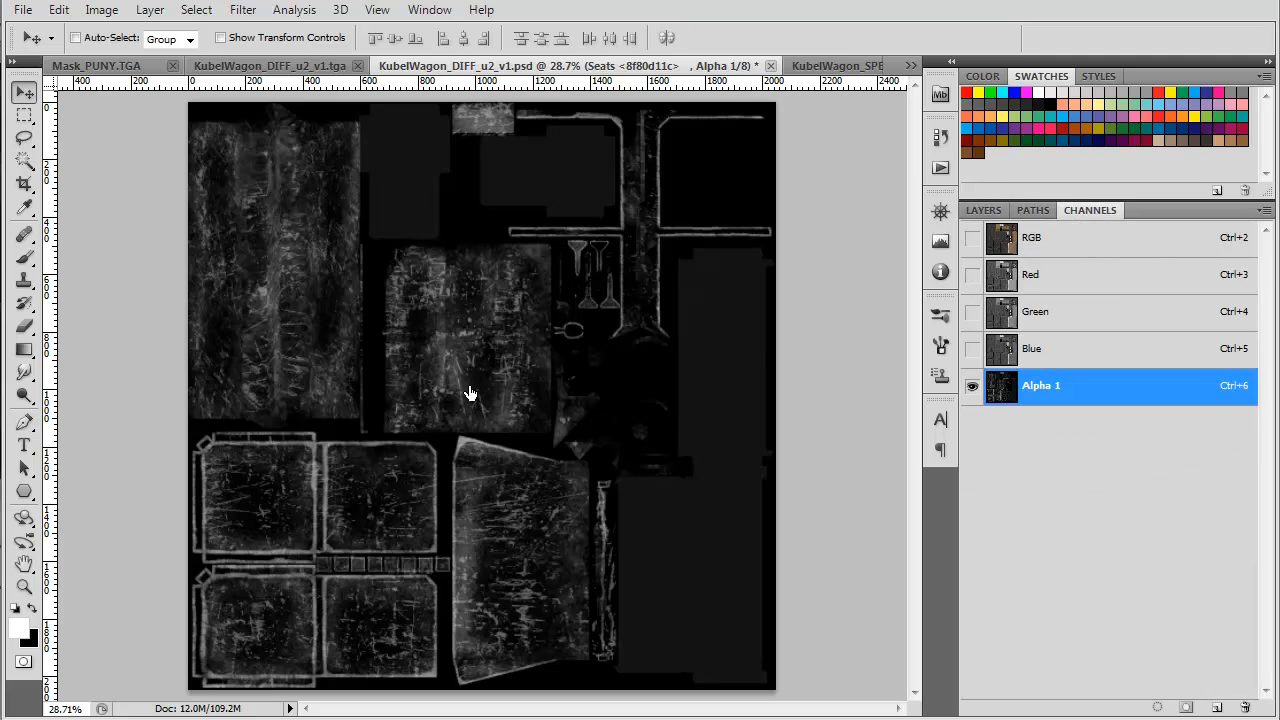
click(1070, 238)
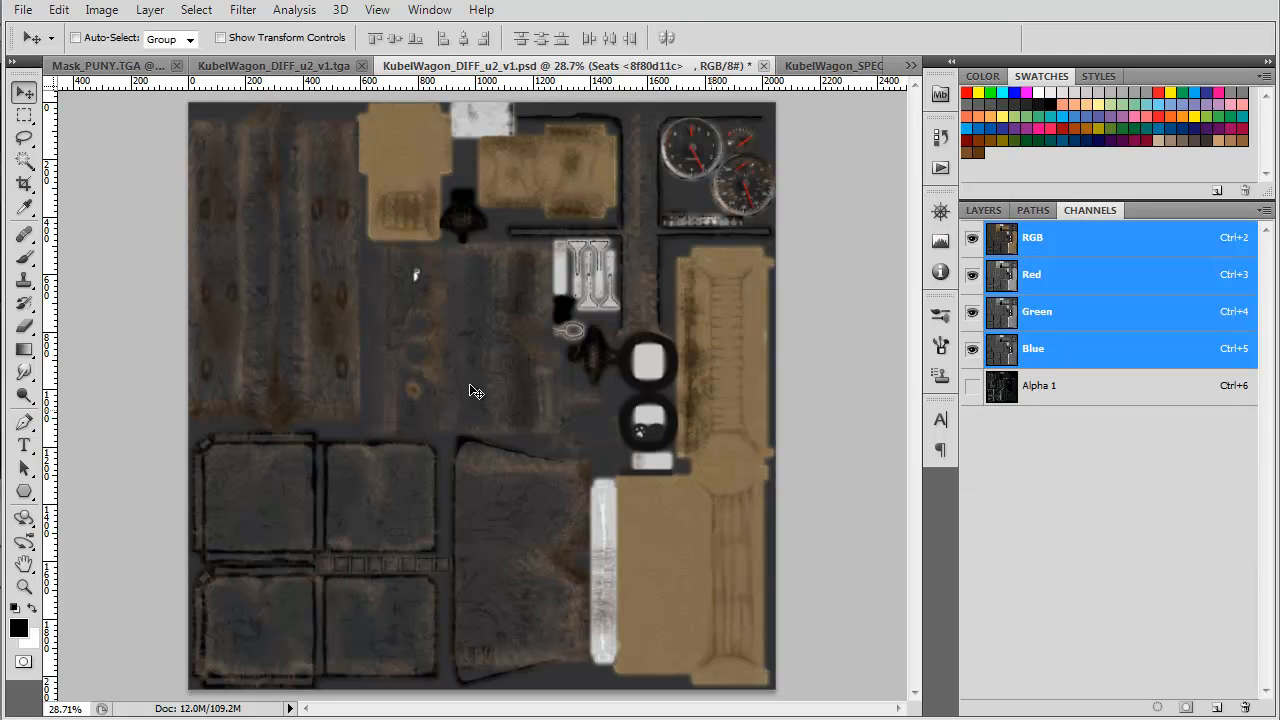
- Try to save the texture into KubelWagon_TEXTURES as the Targa file KubelWagon_DIFF_u2_v1.tga with alpha channels
key(ctrl+shift+s)
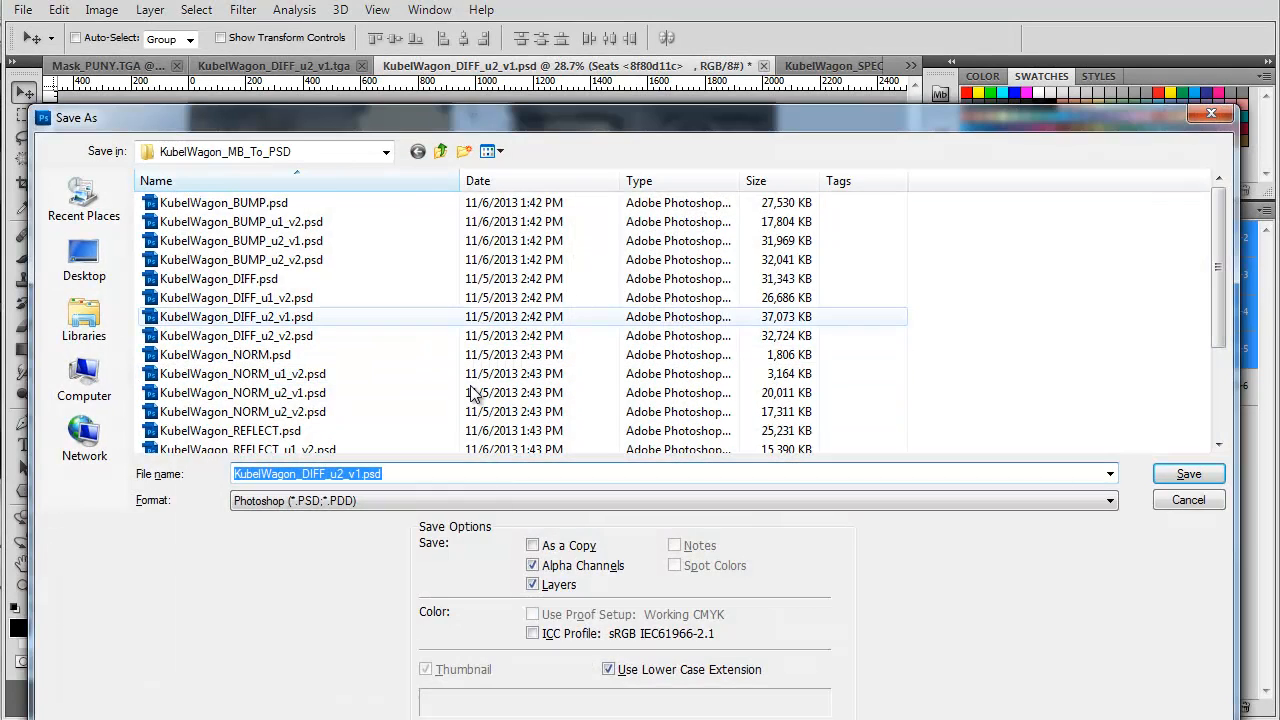
click(84, 200)
double_click(214, 204)
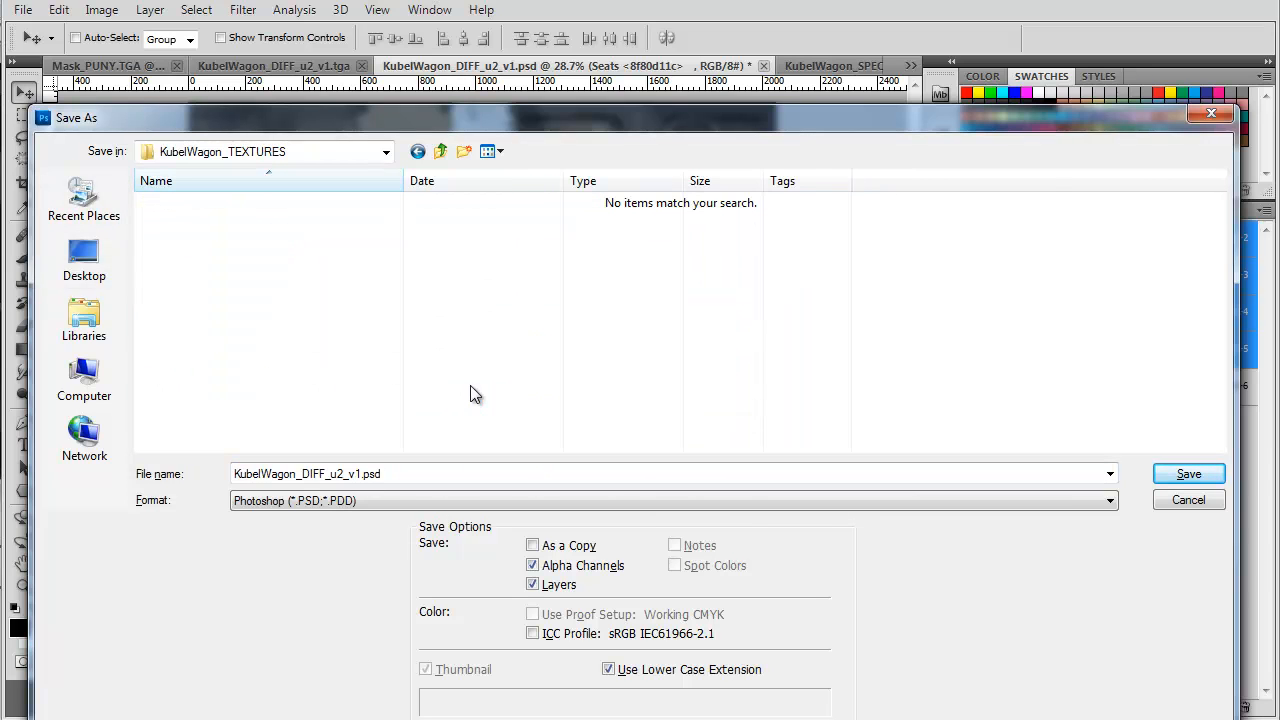
click(472, 501)
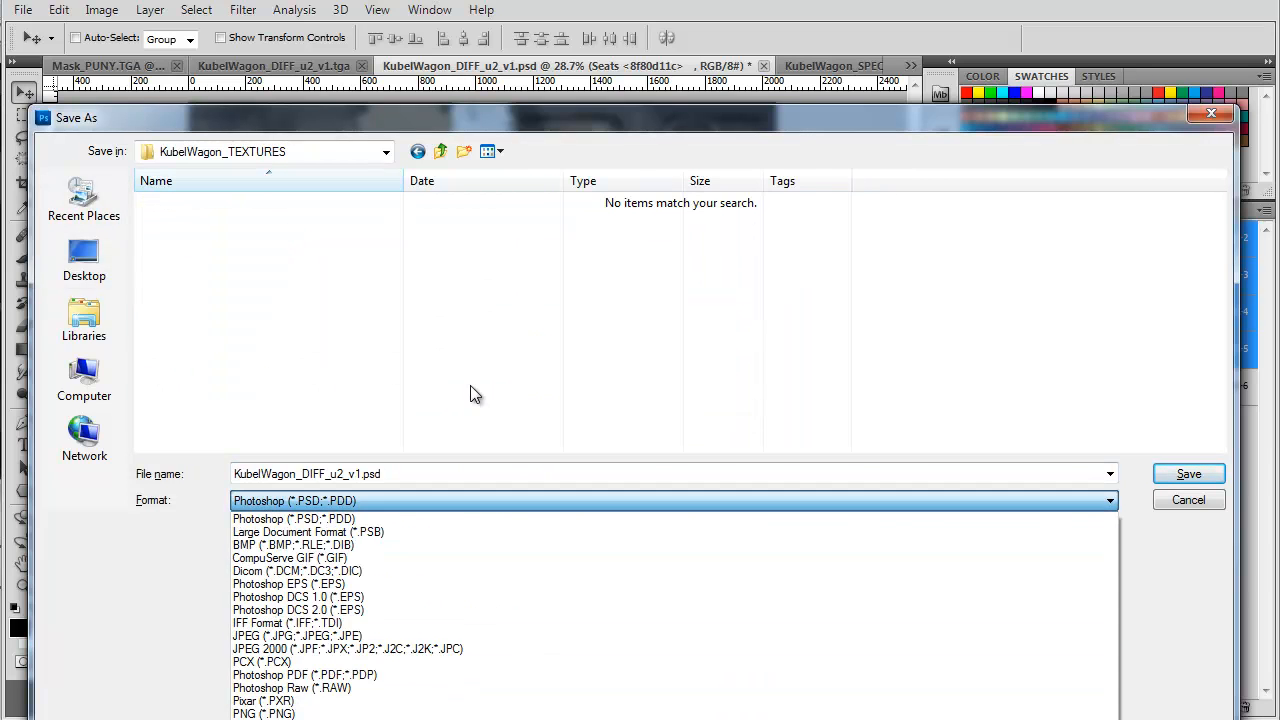
key(Return)
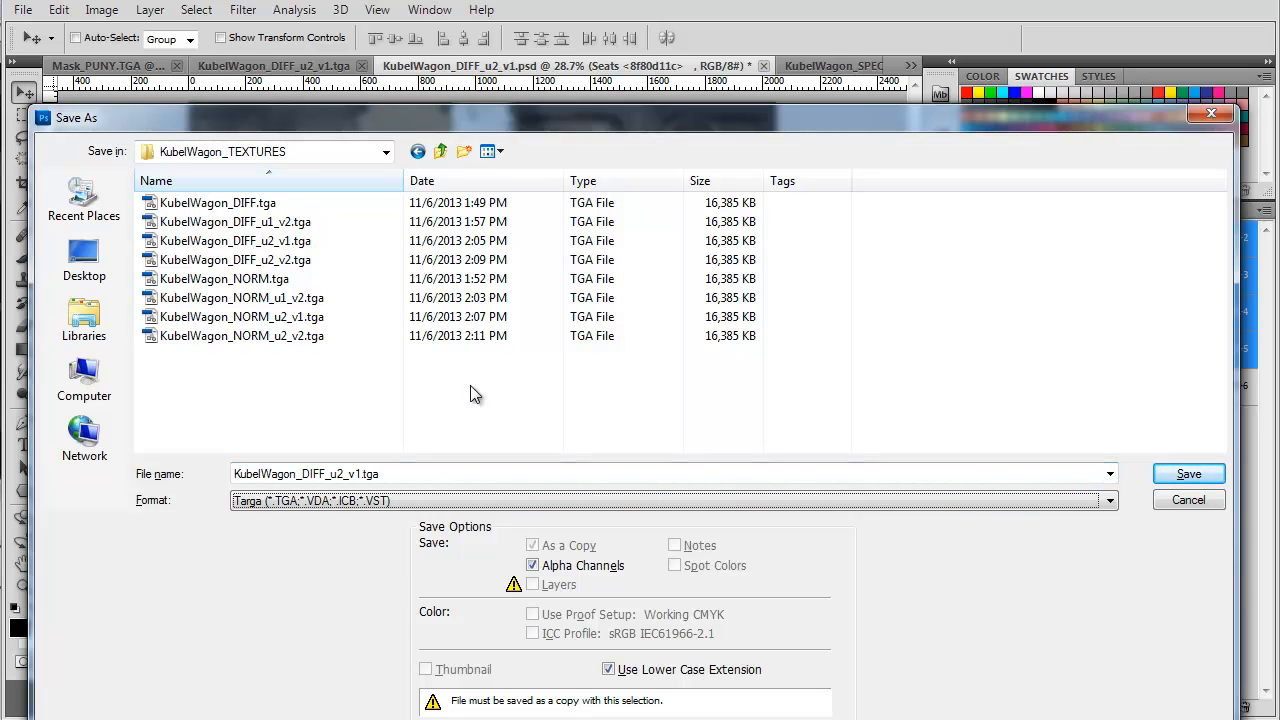
key(Return)
key(Return)
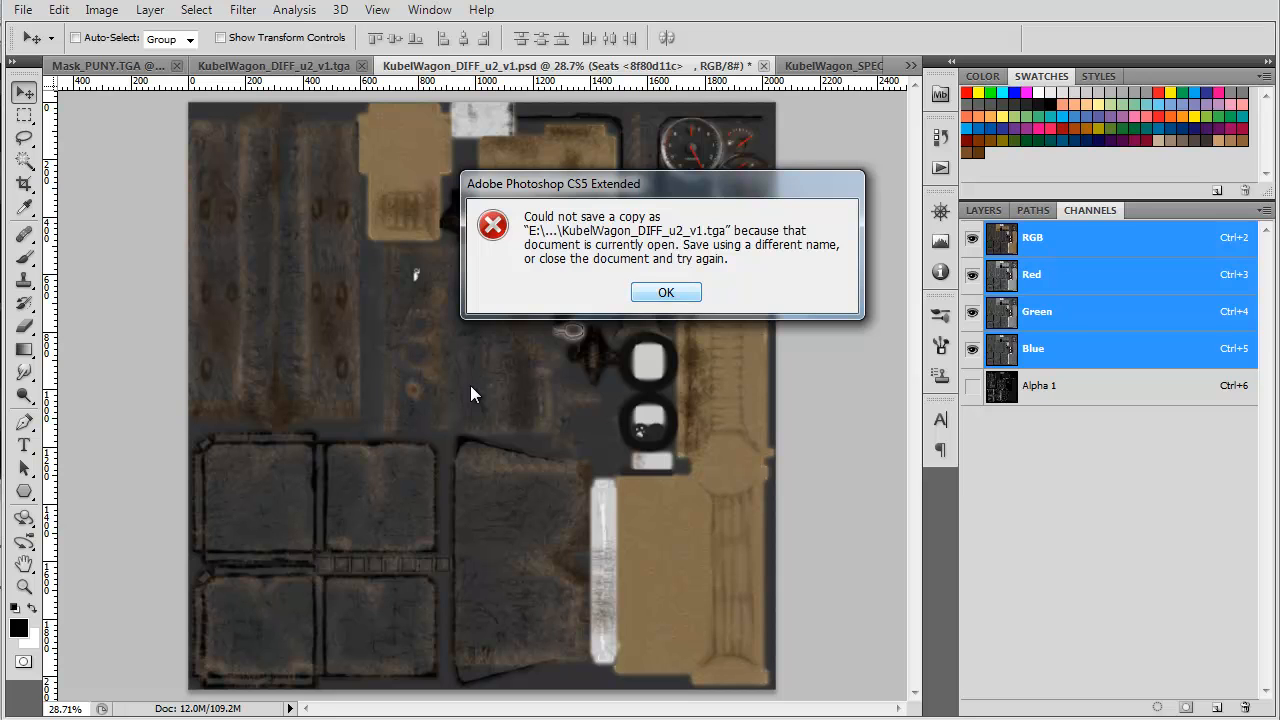
key(Return)
- Close KubelWagon_SPEC_u2_v1.psd and the open KubelWagon_DIFF_u2_v1.tga, and return to KubelWagon_DIFF_u2_v1.psd
key(ctrl+Tab)
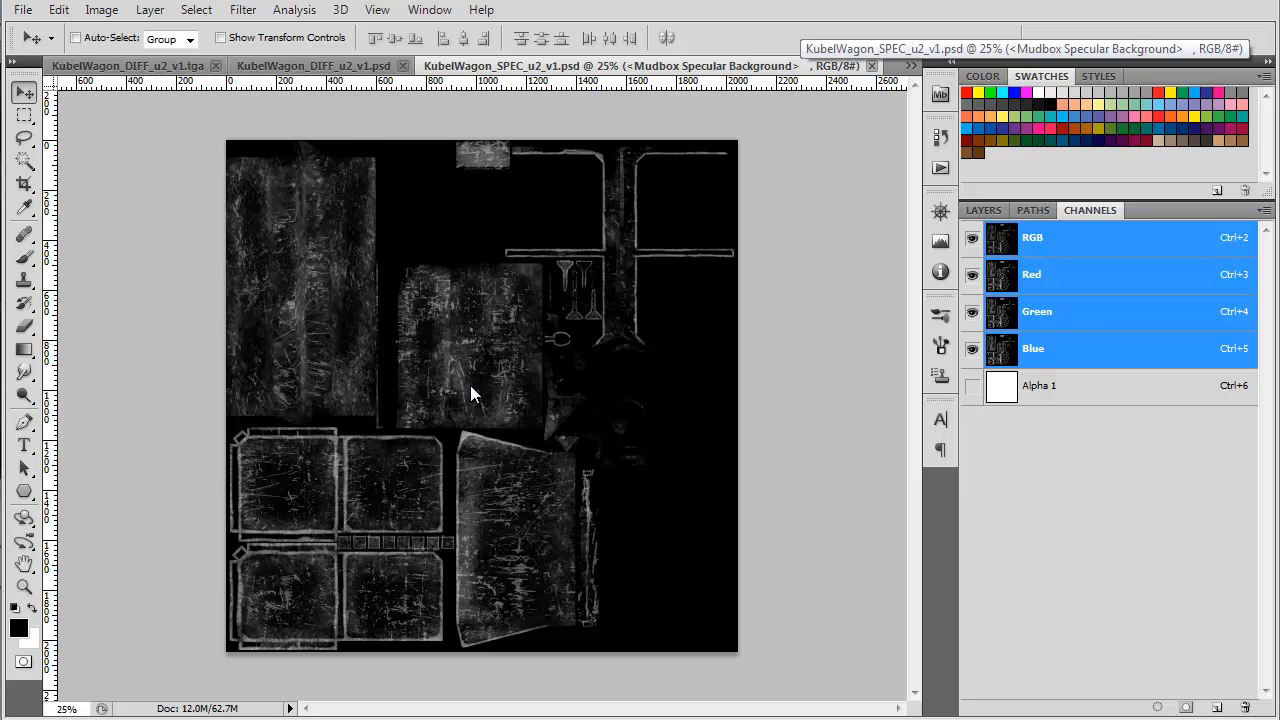
key(ctrl+w)
key(ctrl+Tab)
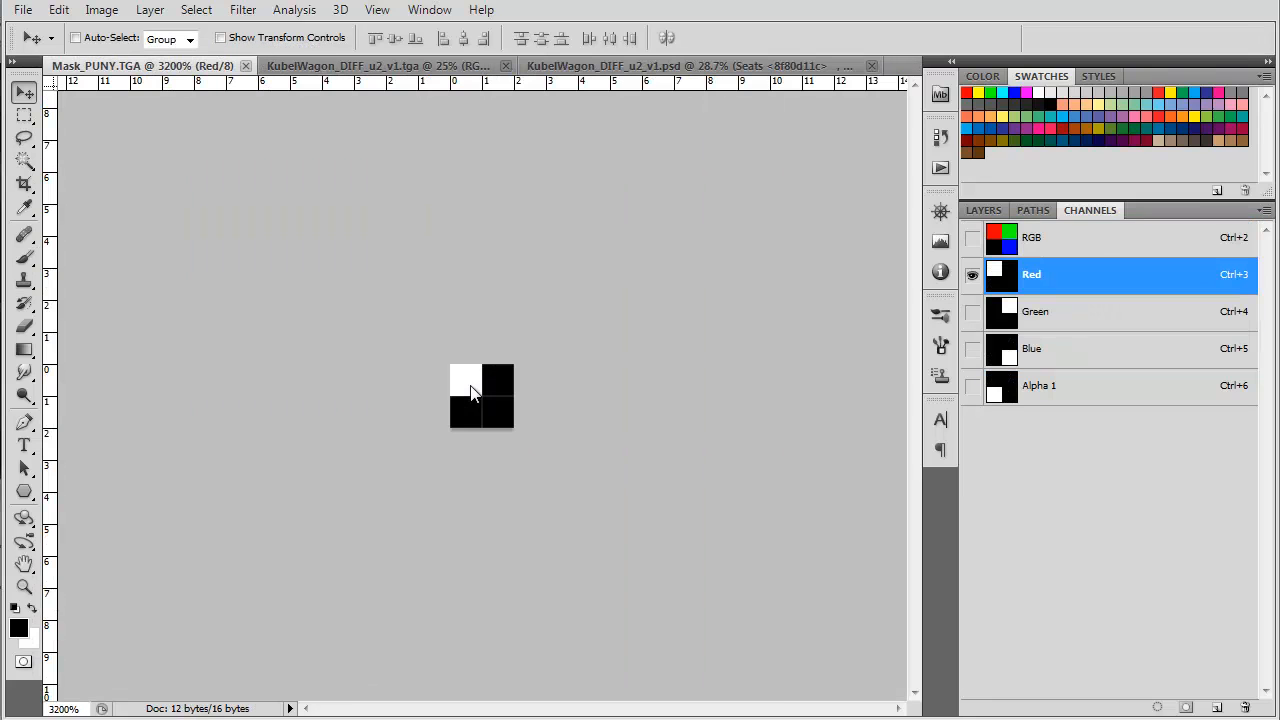
key(ctrl+Tab)
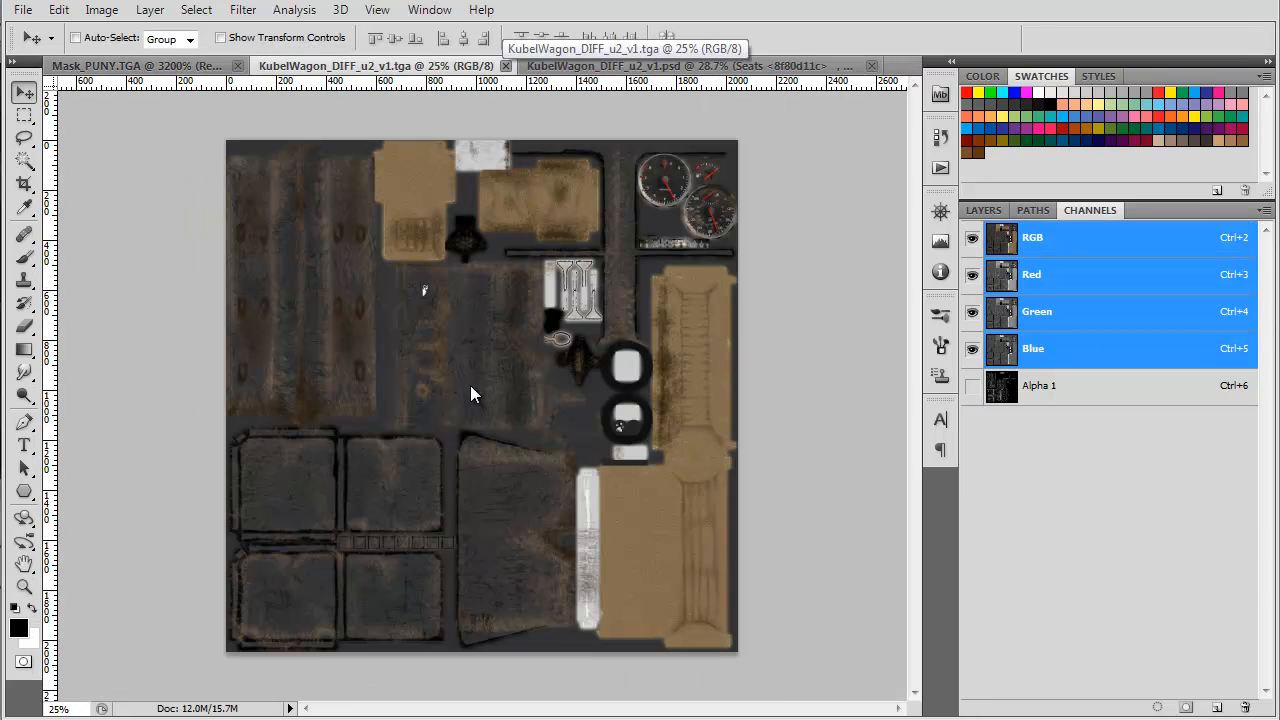
key(ctrl+w)
key(ctrl+Tab)
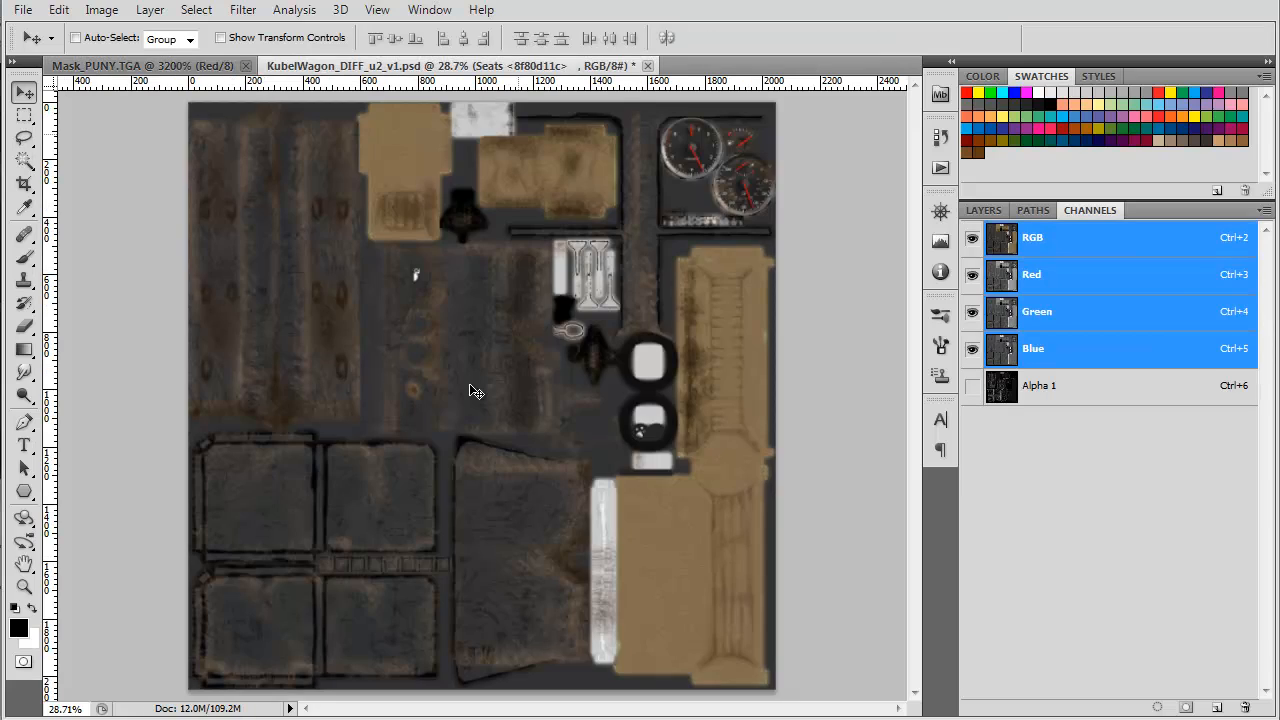
- Save a Targa copy with alpha channels as KubelWagon_DIFF_u2_v1.tga in KubelWagon_TEXTURES, replacing the existing file
key(ctrl+shift+s)
click(84, 200)
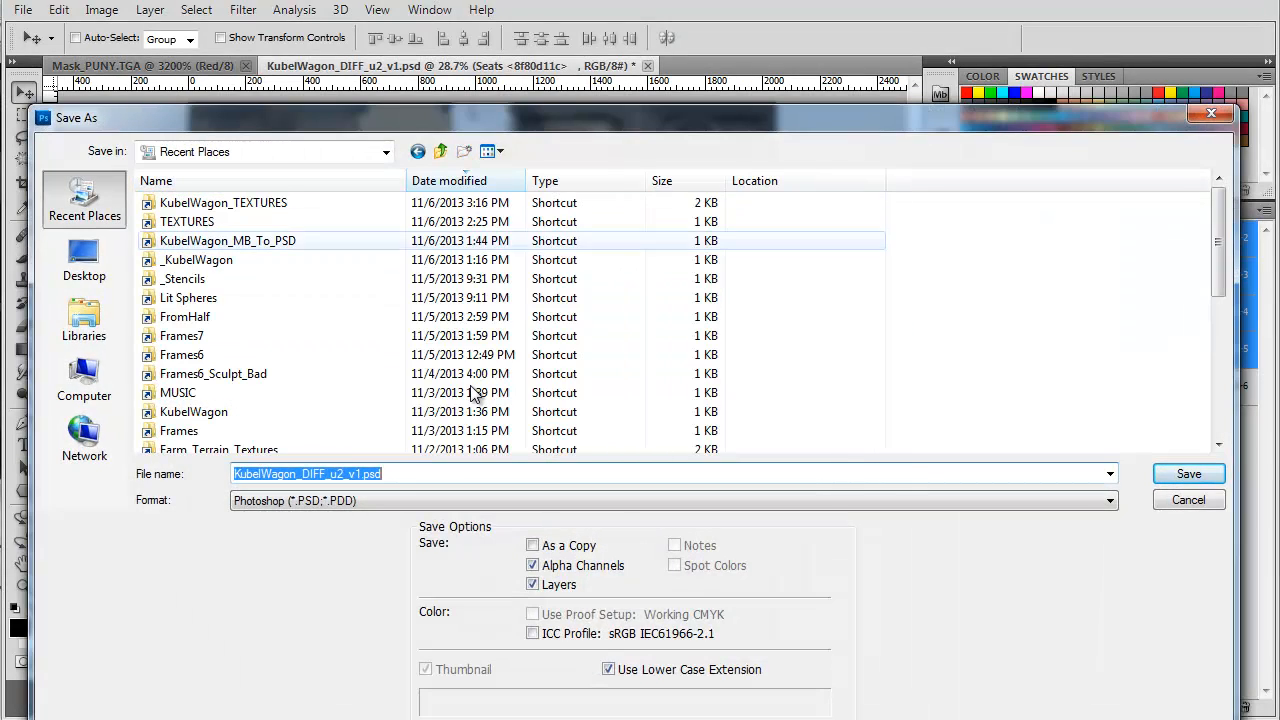
double_click(245, 203)
click(420, 501)
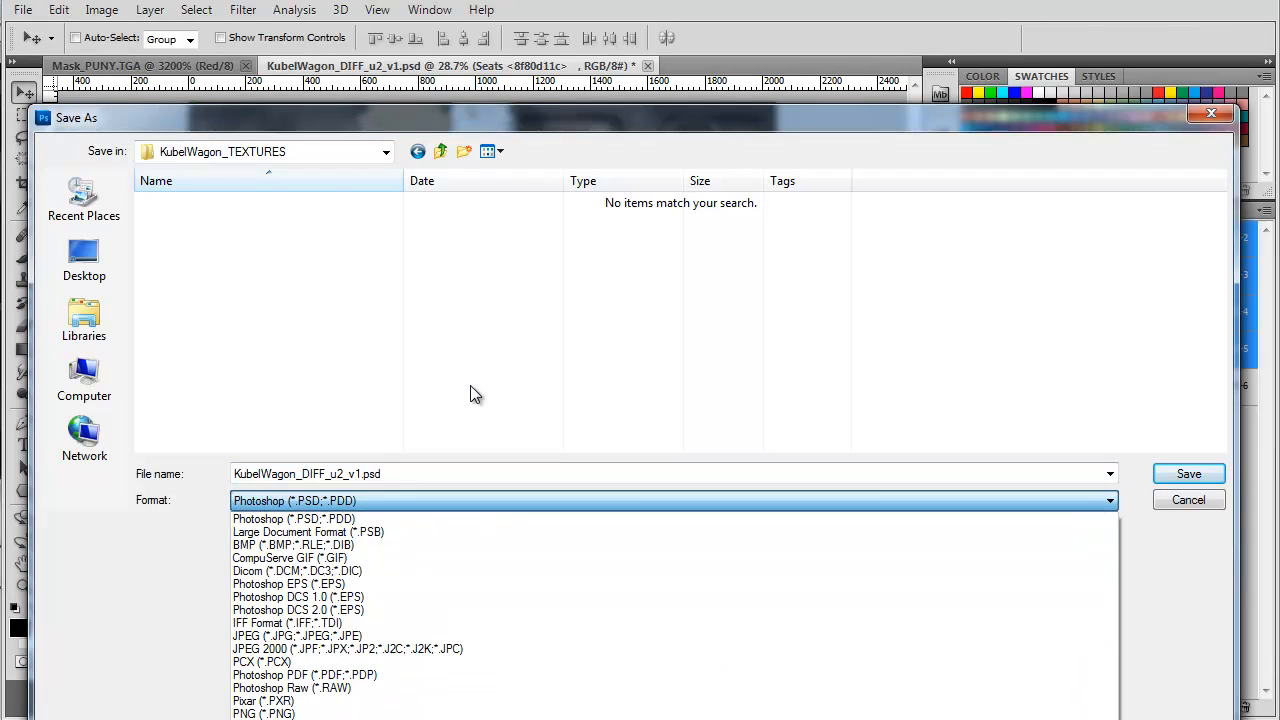
click(290, 719)
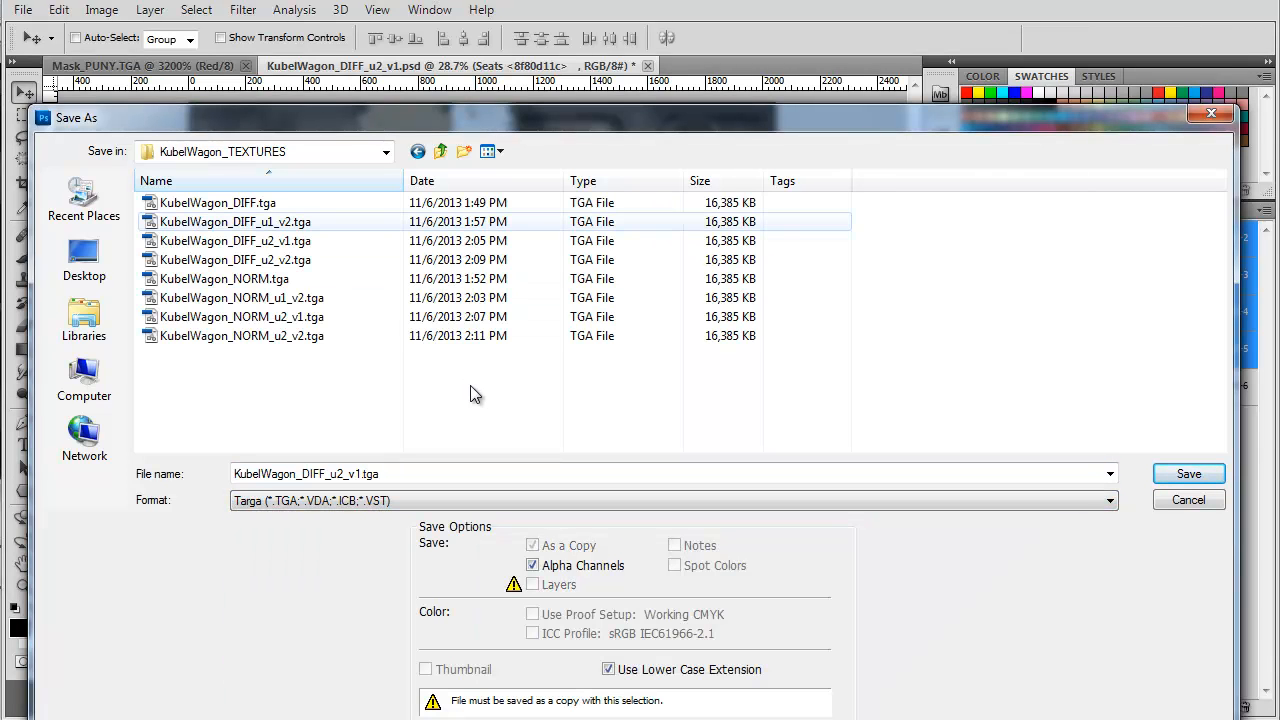
click(1188, 474)
key(Return)
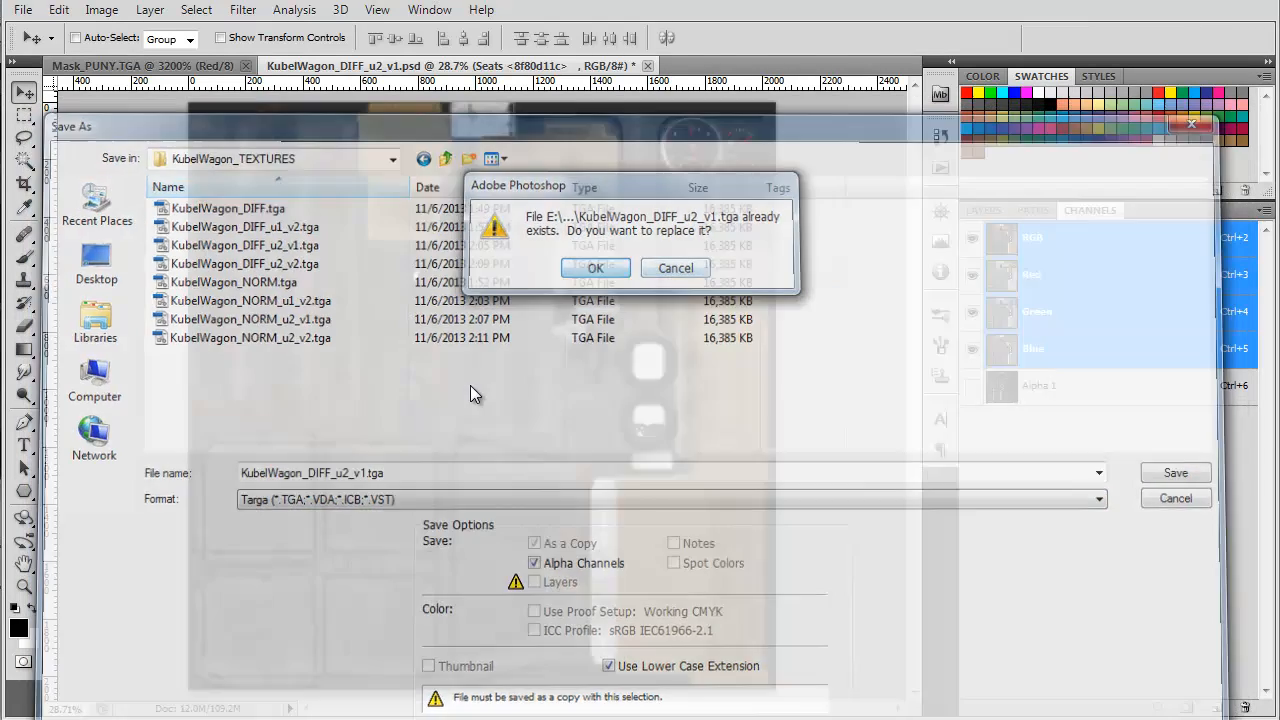
key(Return)
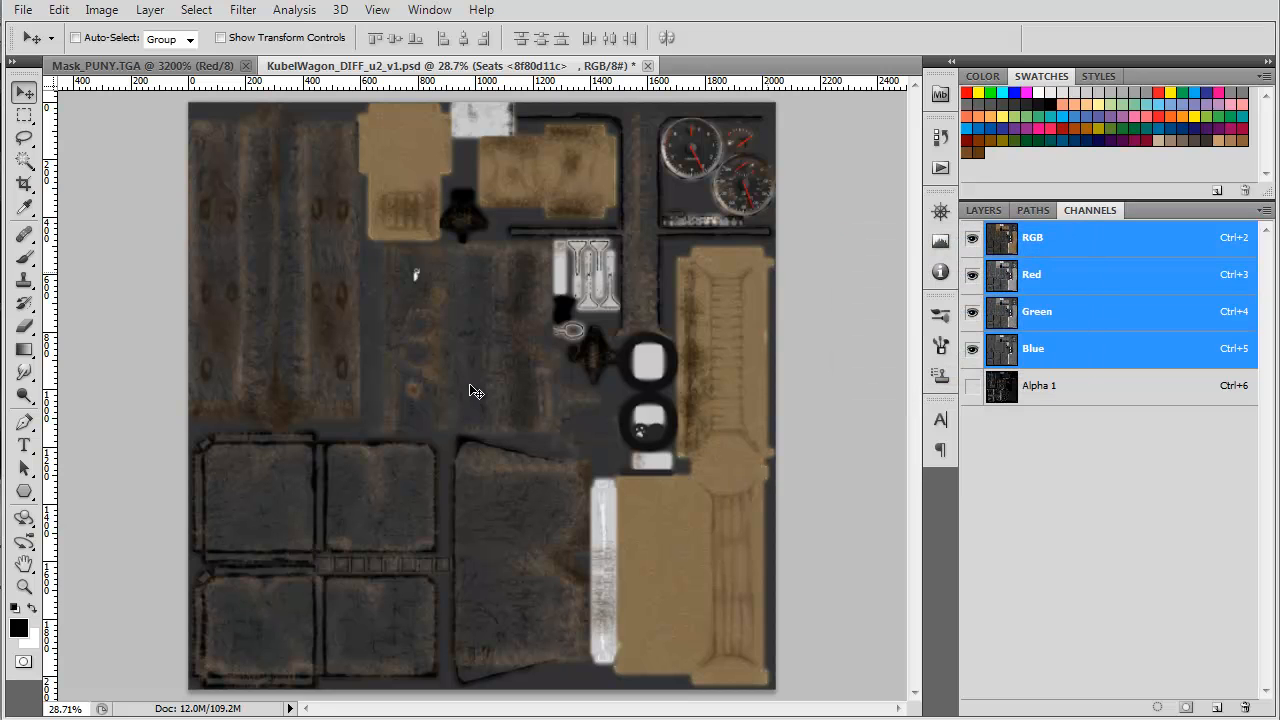
- Switch to the UDK Content Browser and reimport the KubelWagon_DIFF_u2_v1 texture from the Rats_Kubelwagen Textures group
key(alt+Tab)
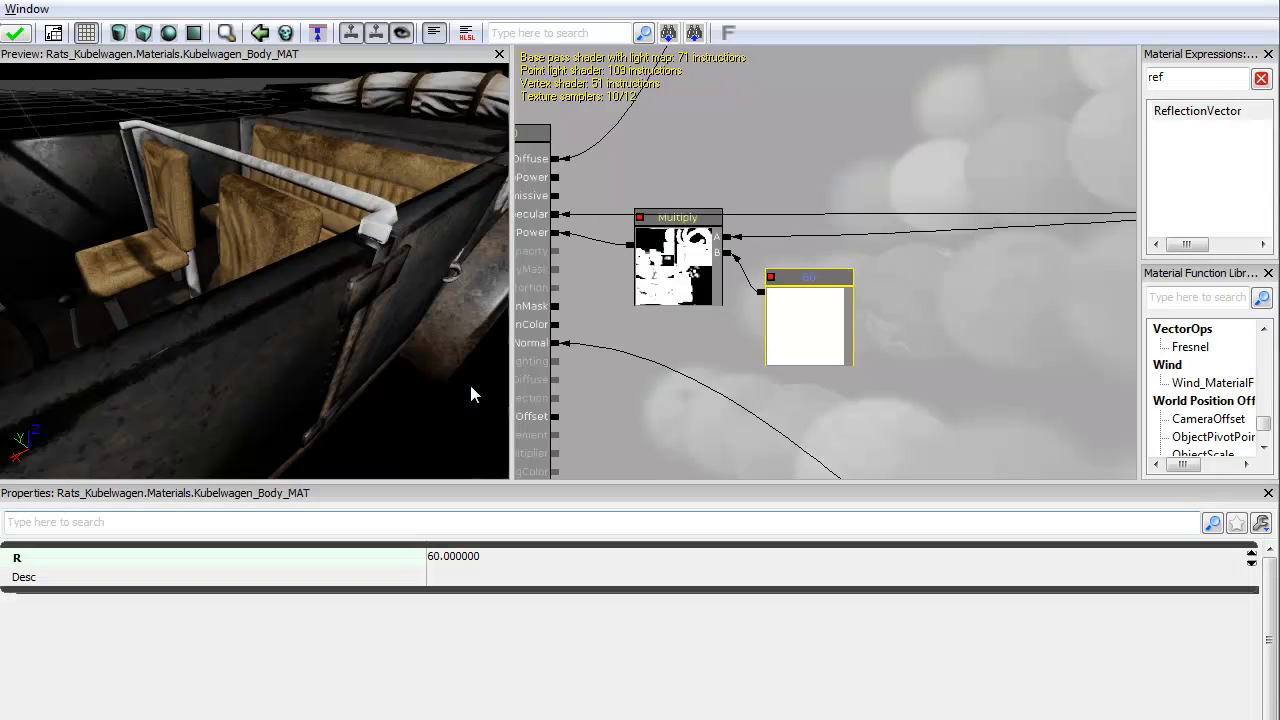
key(alt+Tab)
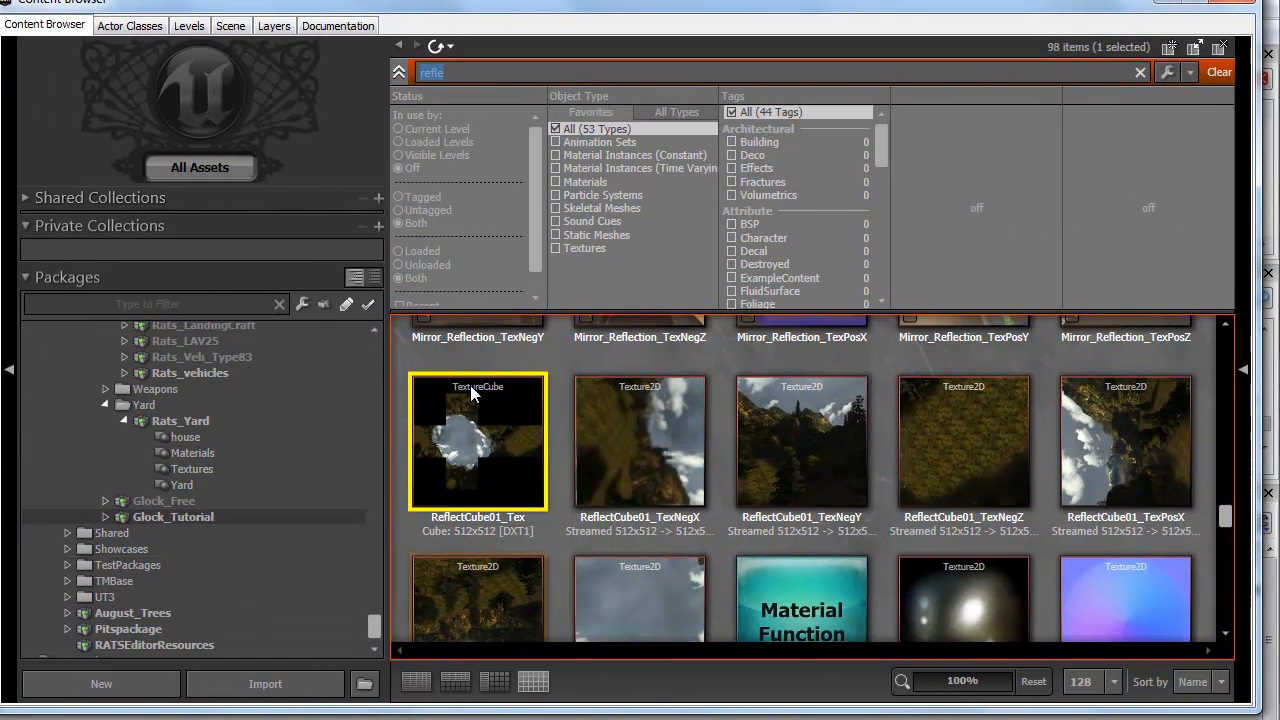
click(192, 453)
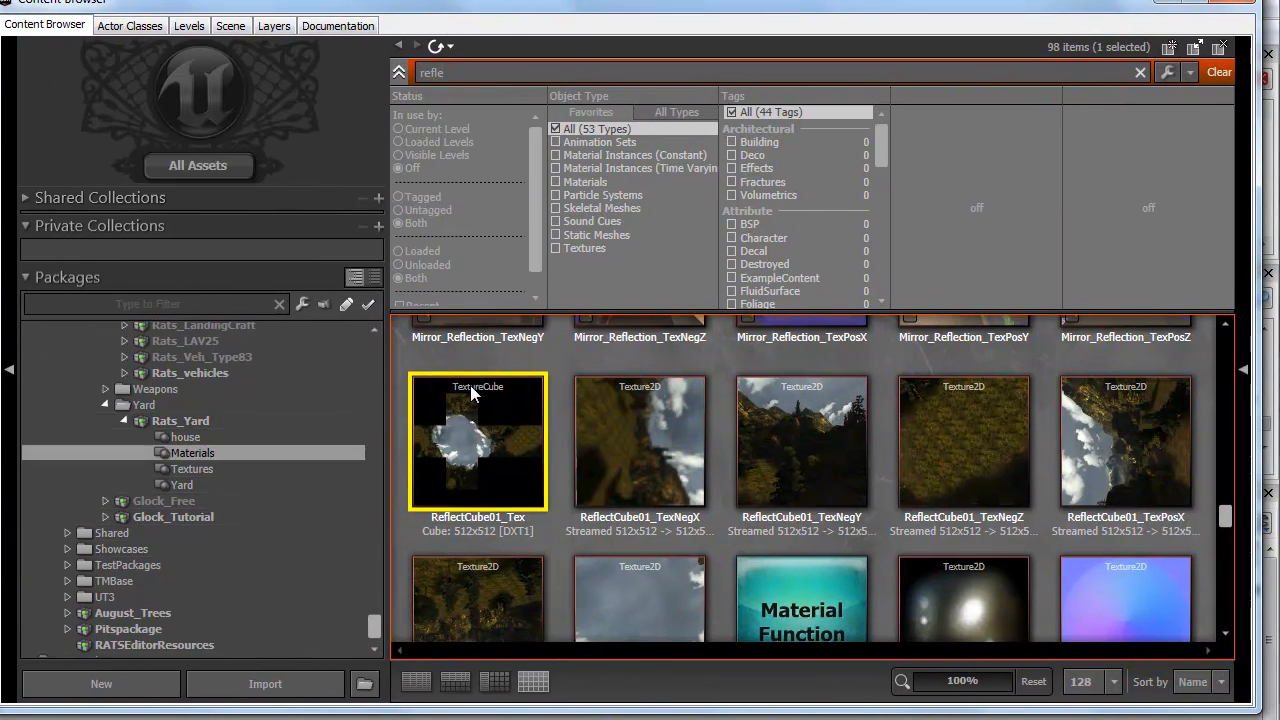
scroll(192, 453, up, 3)
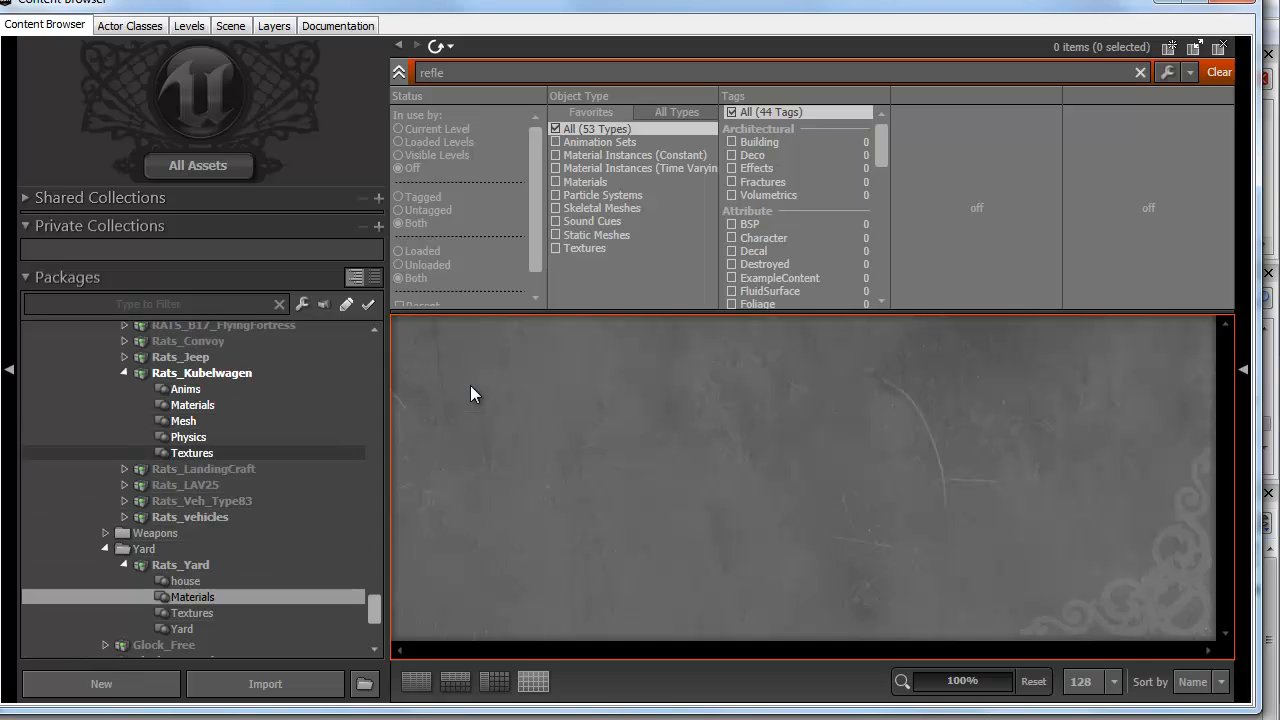
click(192, 453)
click(1219, 72)
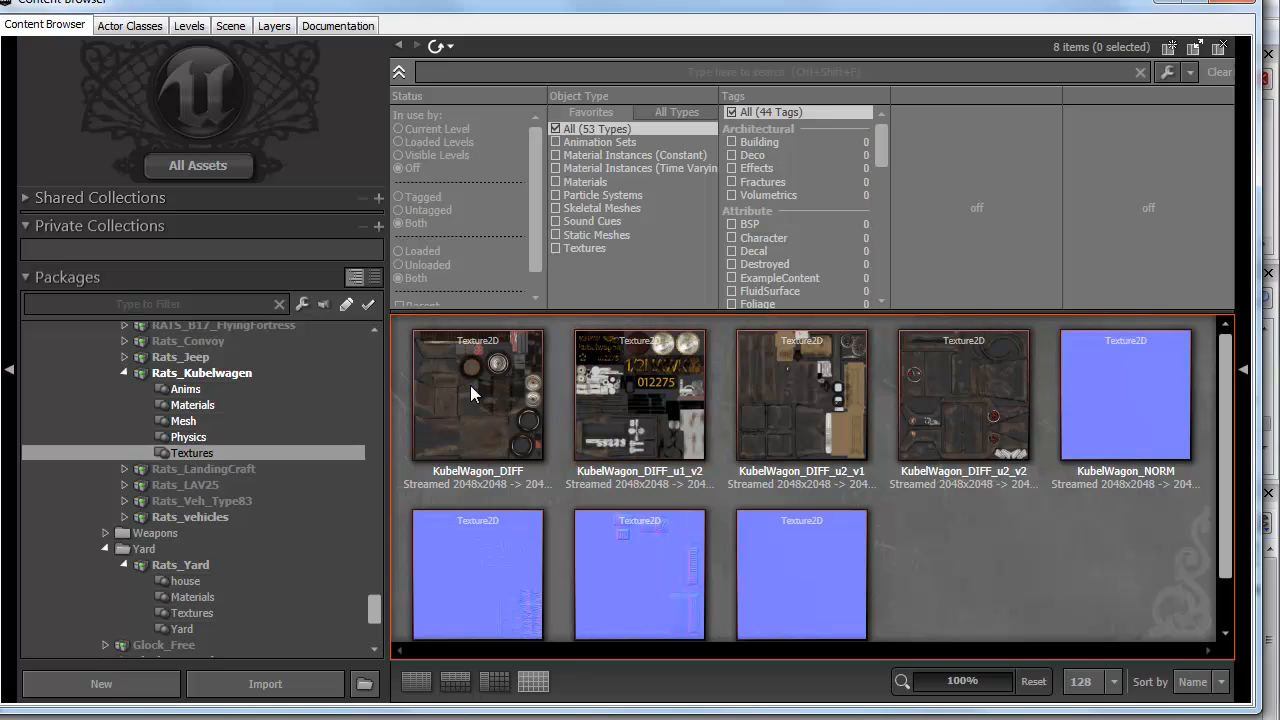
right_click(800, 395)
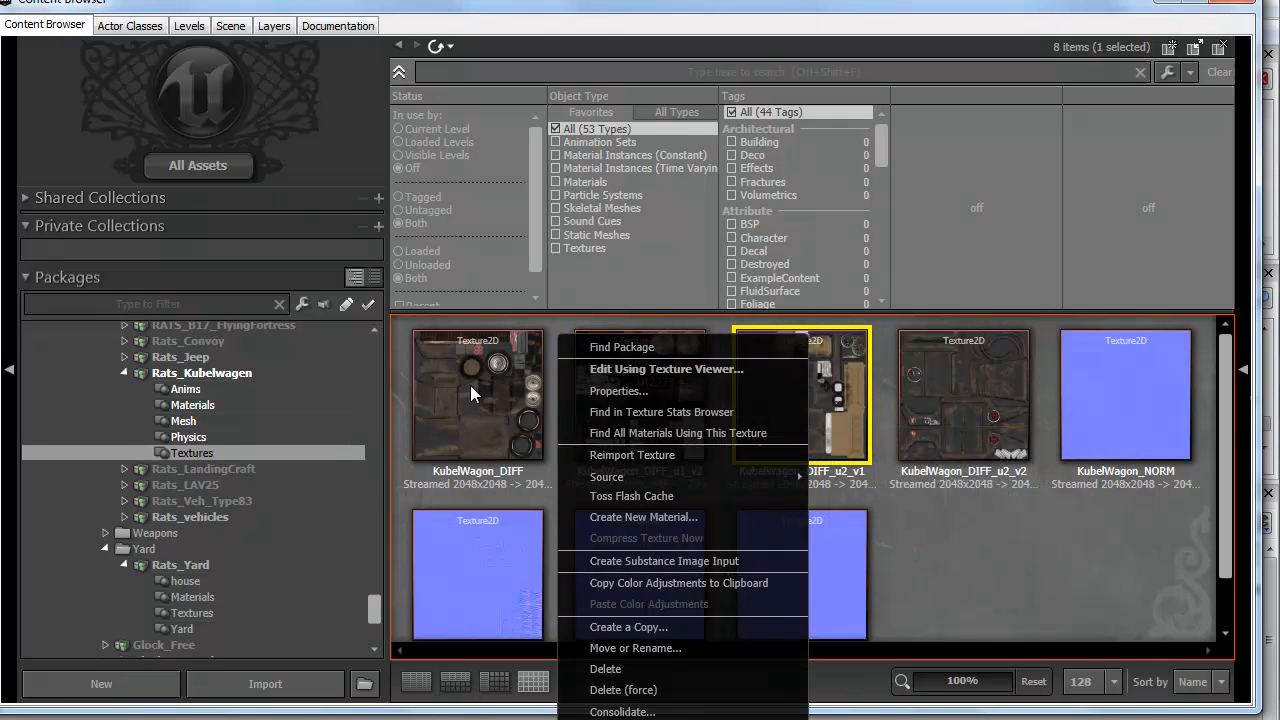
click(632, 455)
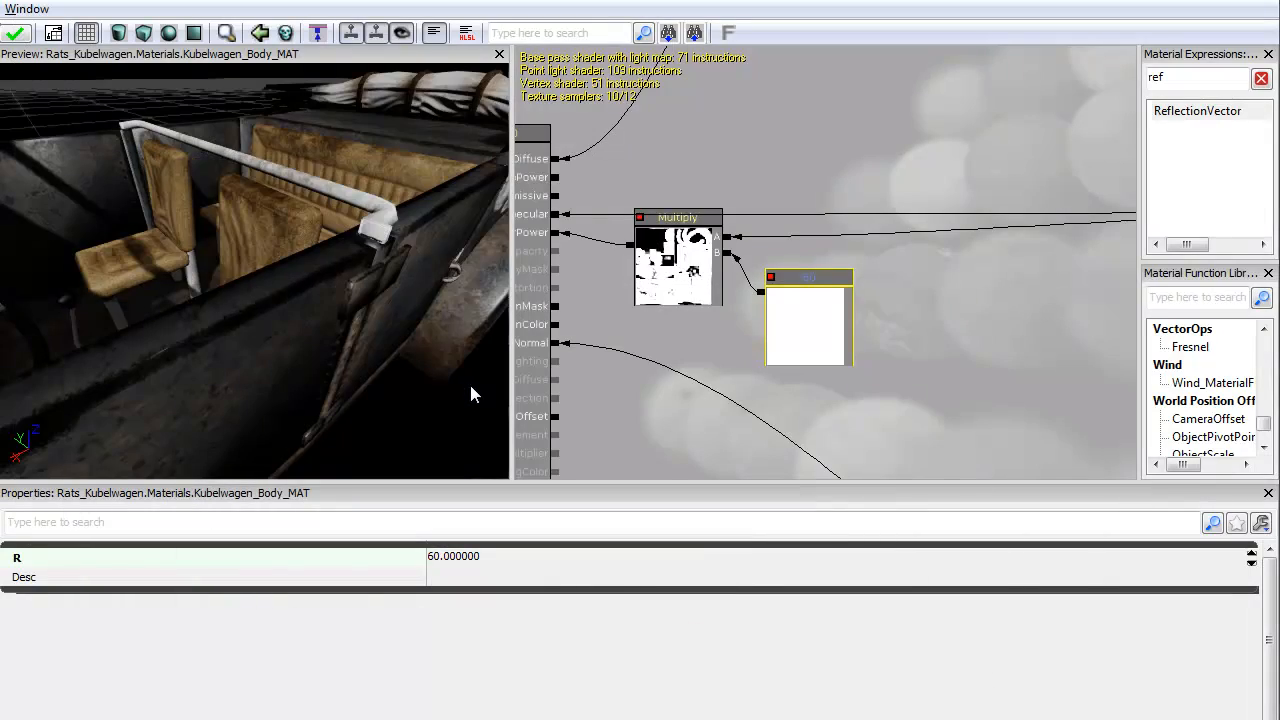
- Inspect the seats and body in the material preview, and apply the changes to Kubelwagen_Body_MAT
drag(471, 387, 474, 395)
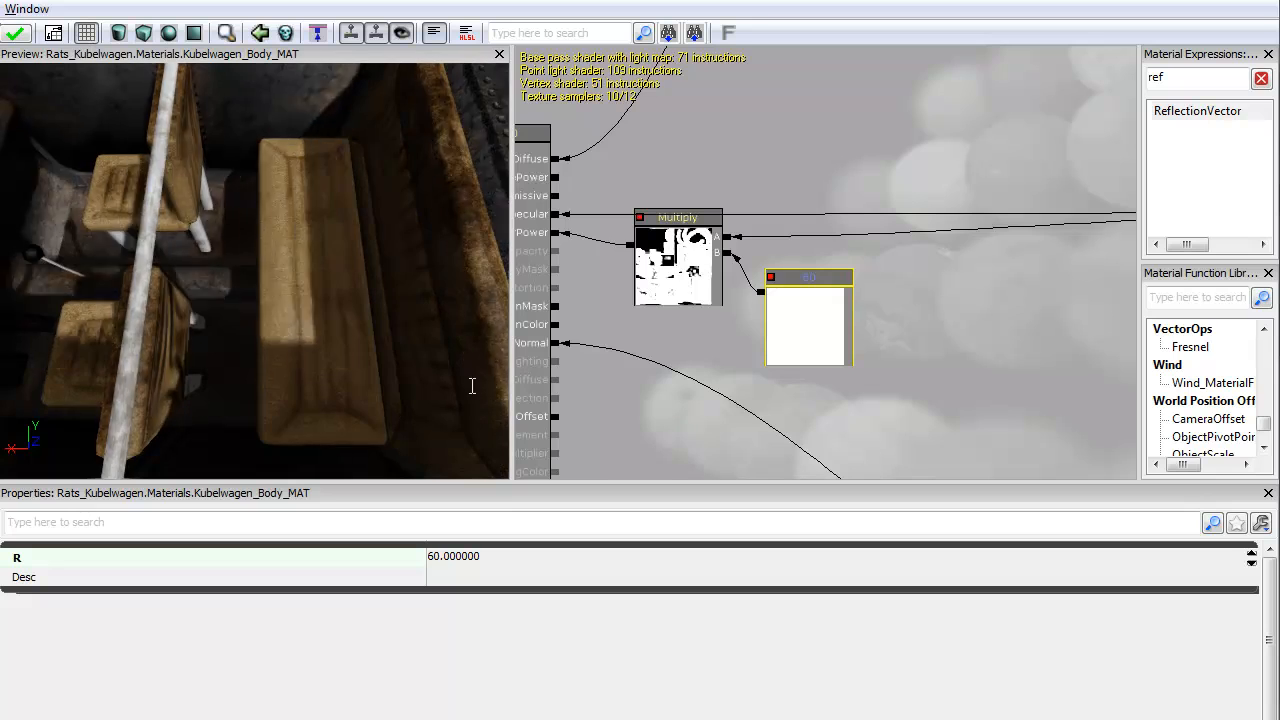
drag(472, 386, 474, 394)
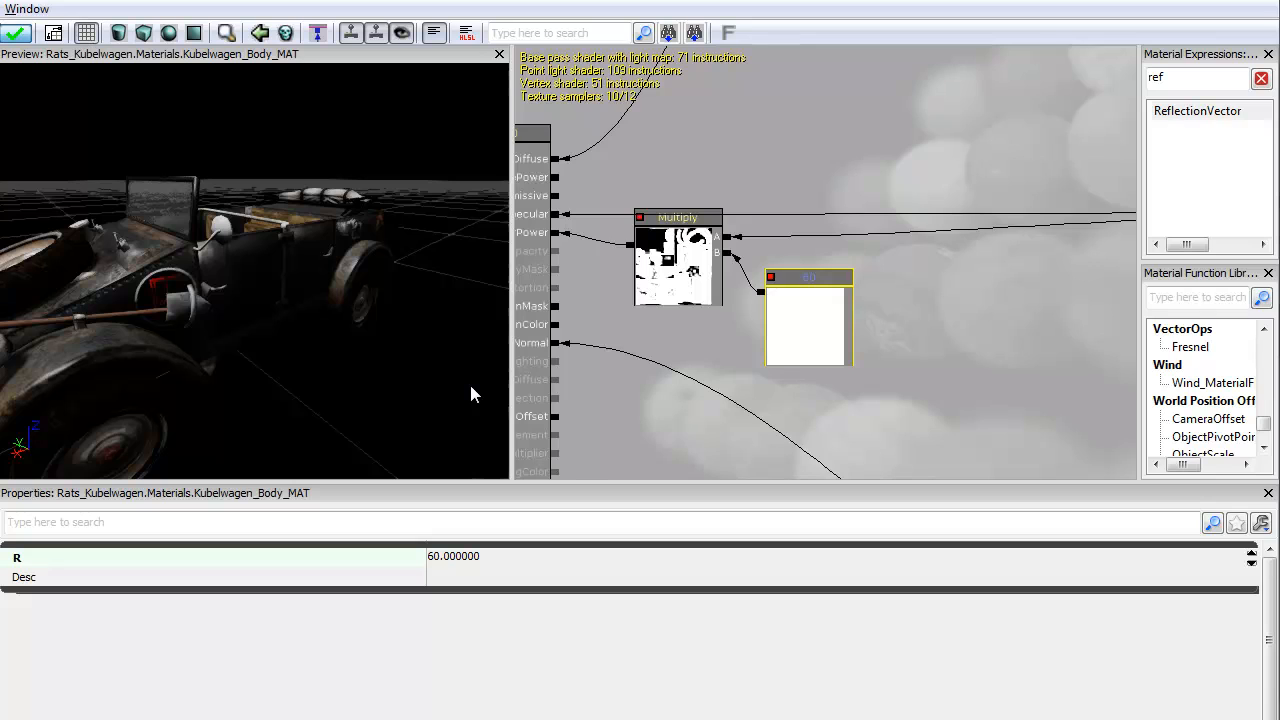
click(16, 33)
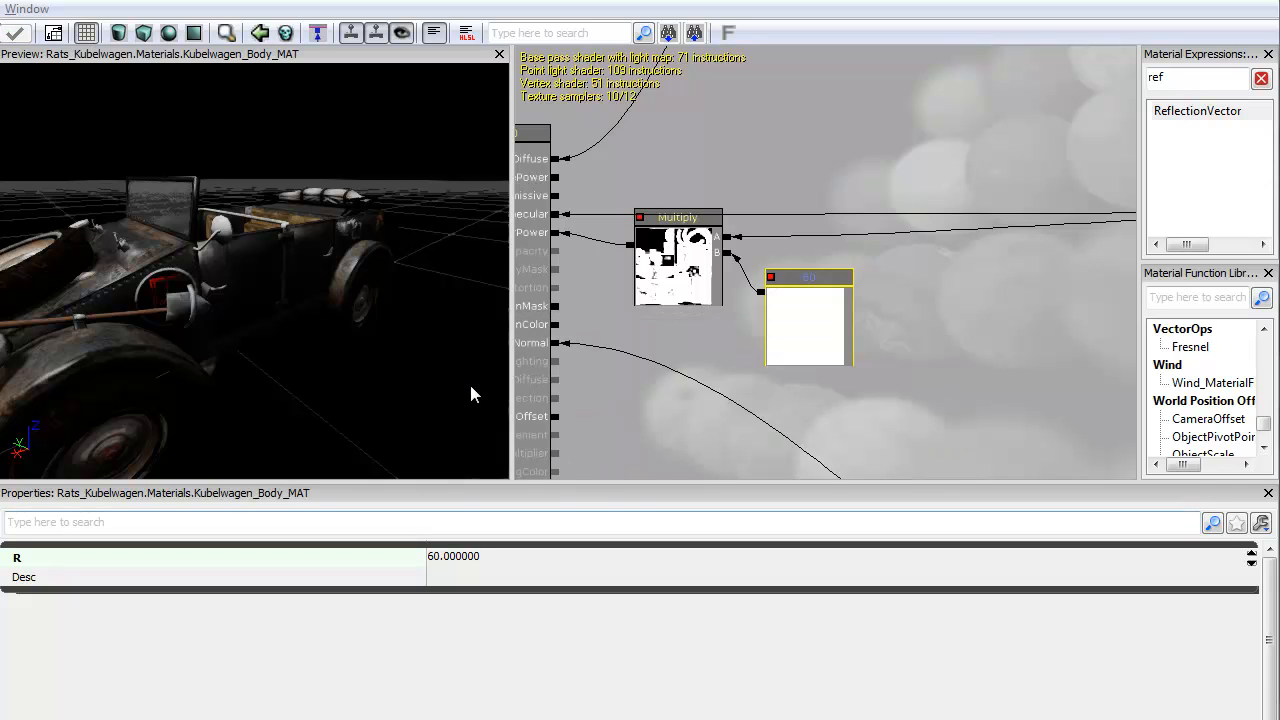
drag(880, 400, 844, 422)
drag(470, 392, 471, 387)
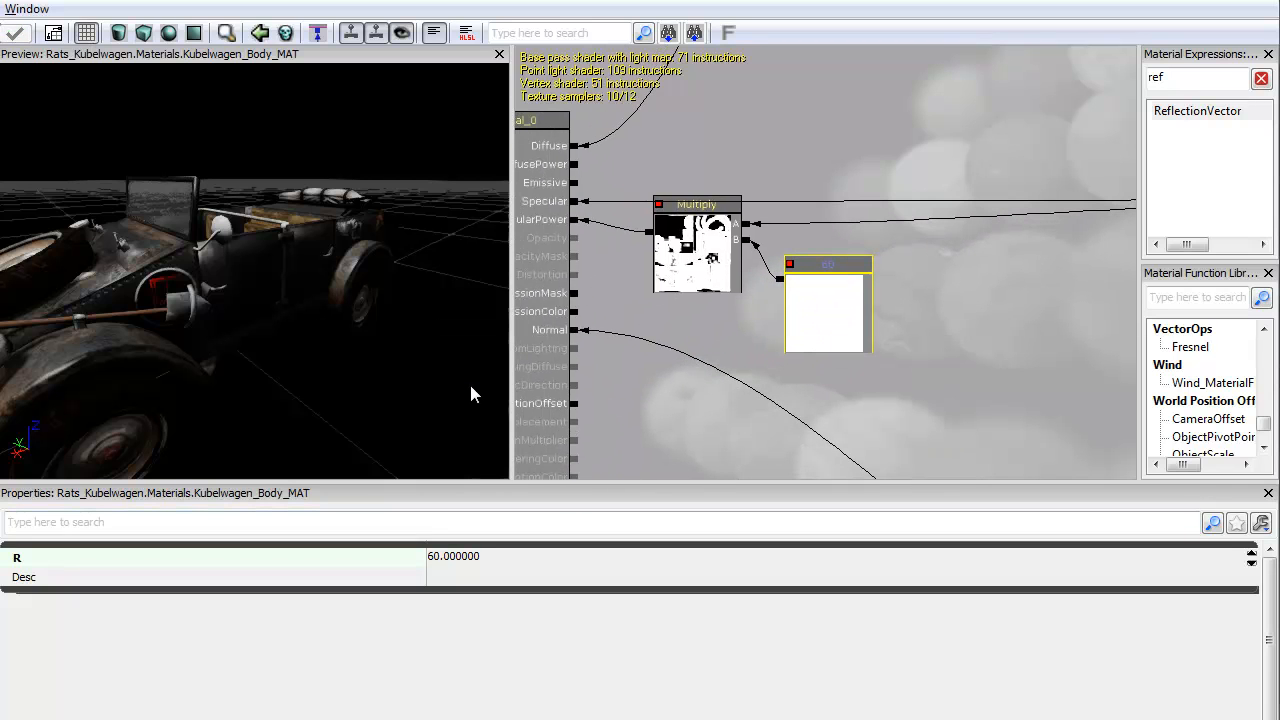
- Open the SK_Kubelwagen skeletal mesh from the Mesh group and examine the updated material on the vehicle
key(alt+Tab)
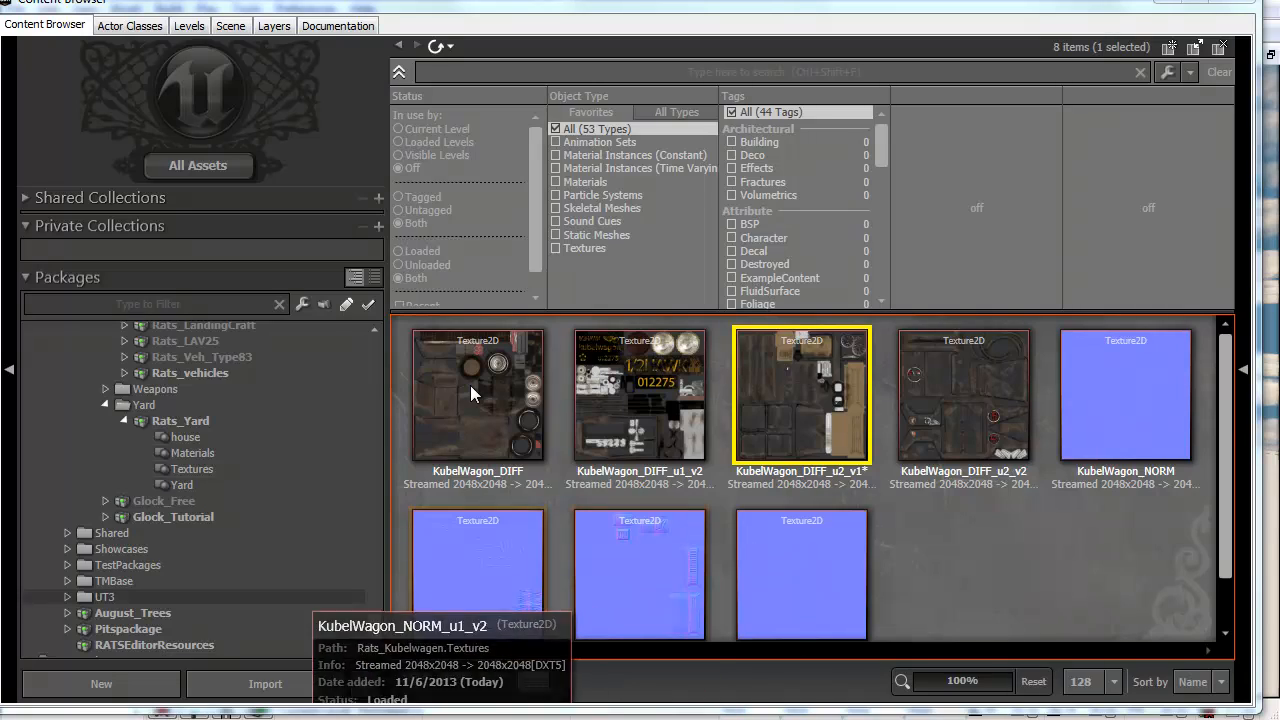
key(Up)
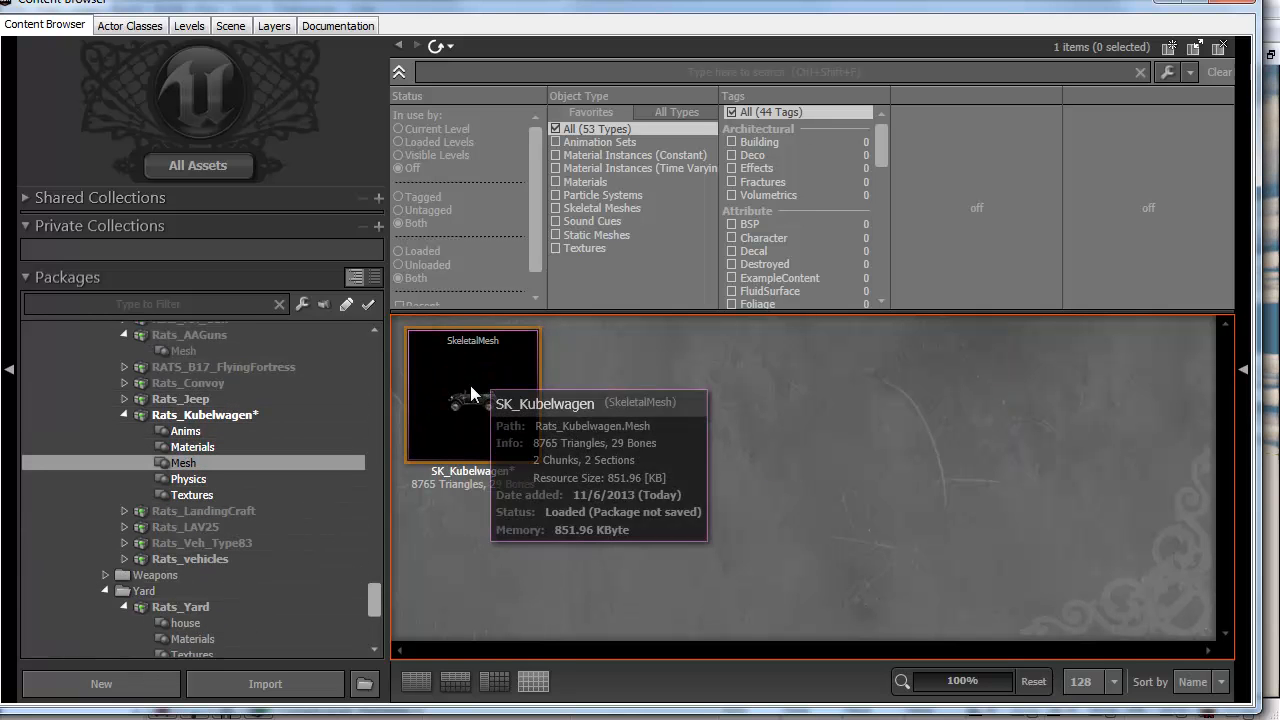
double_click(472, 393)
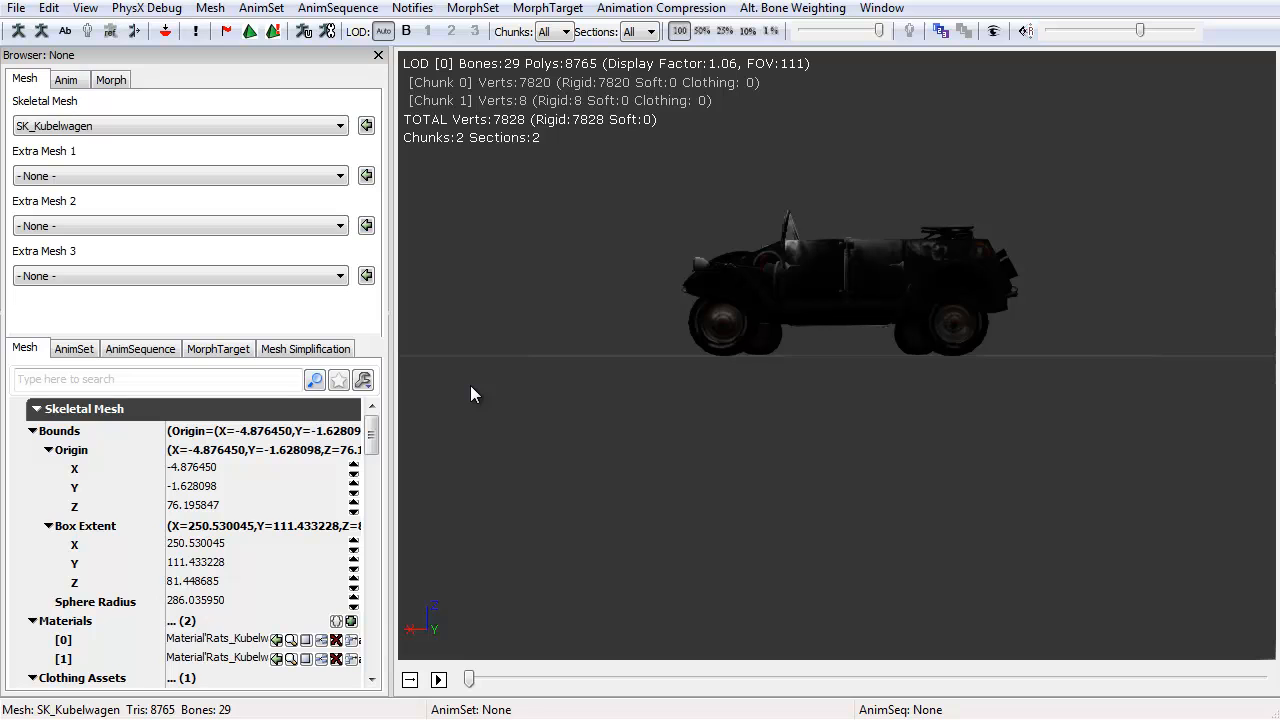
key(alt+Tab)
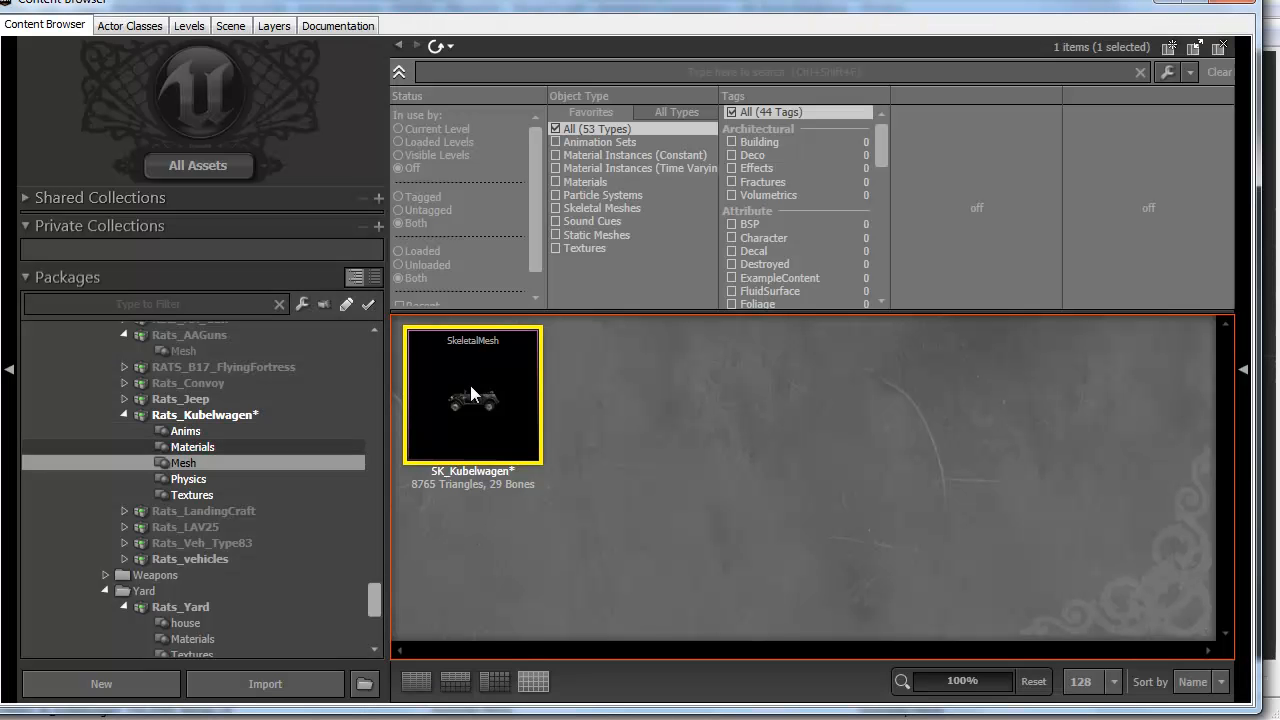
click(192, 447)
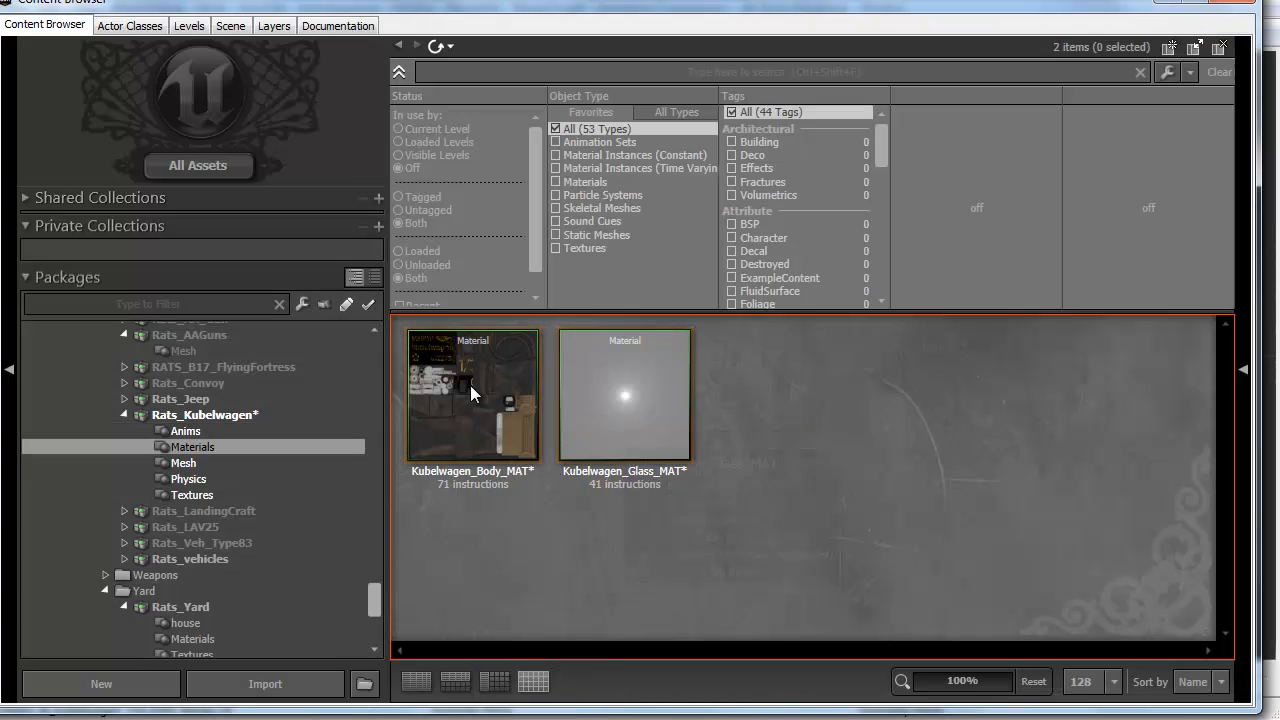
click(472, 393)
click(183, 463)
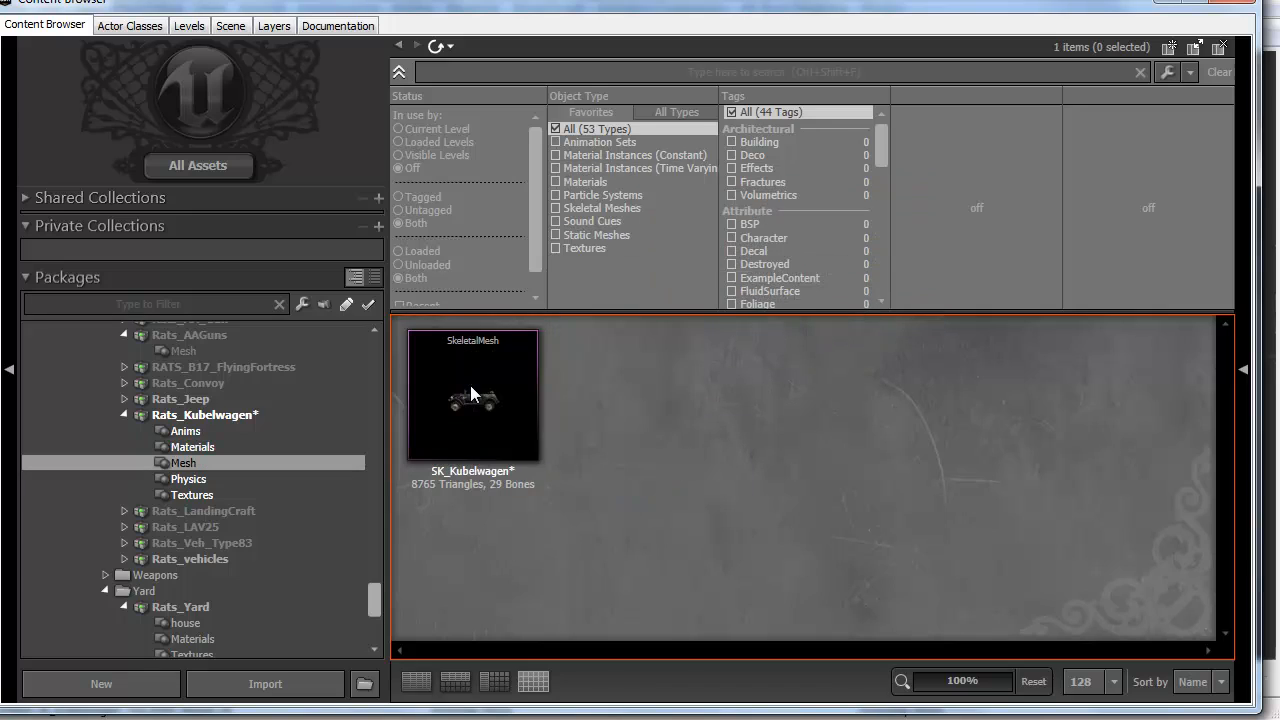
click(472, 393)
double_click(472, 393)
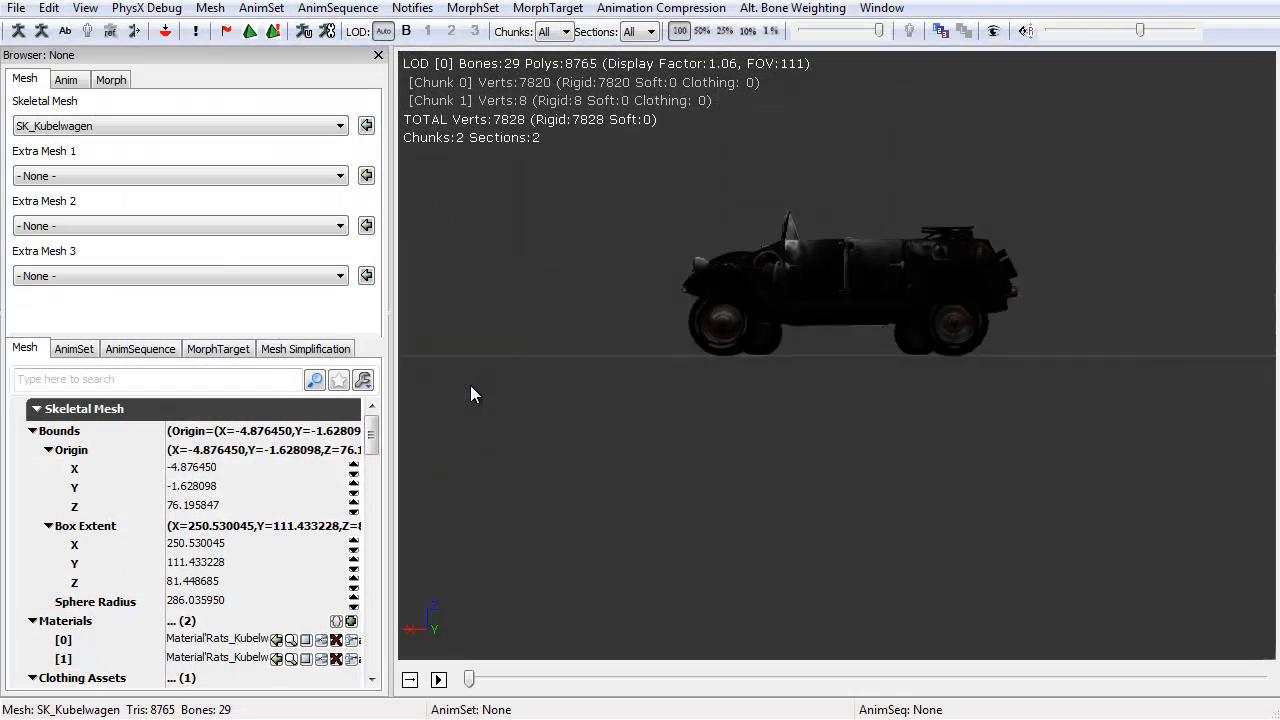
drag(472, 393, 472, 393)
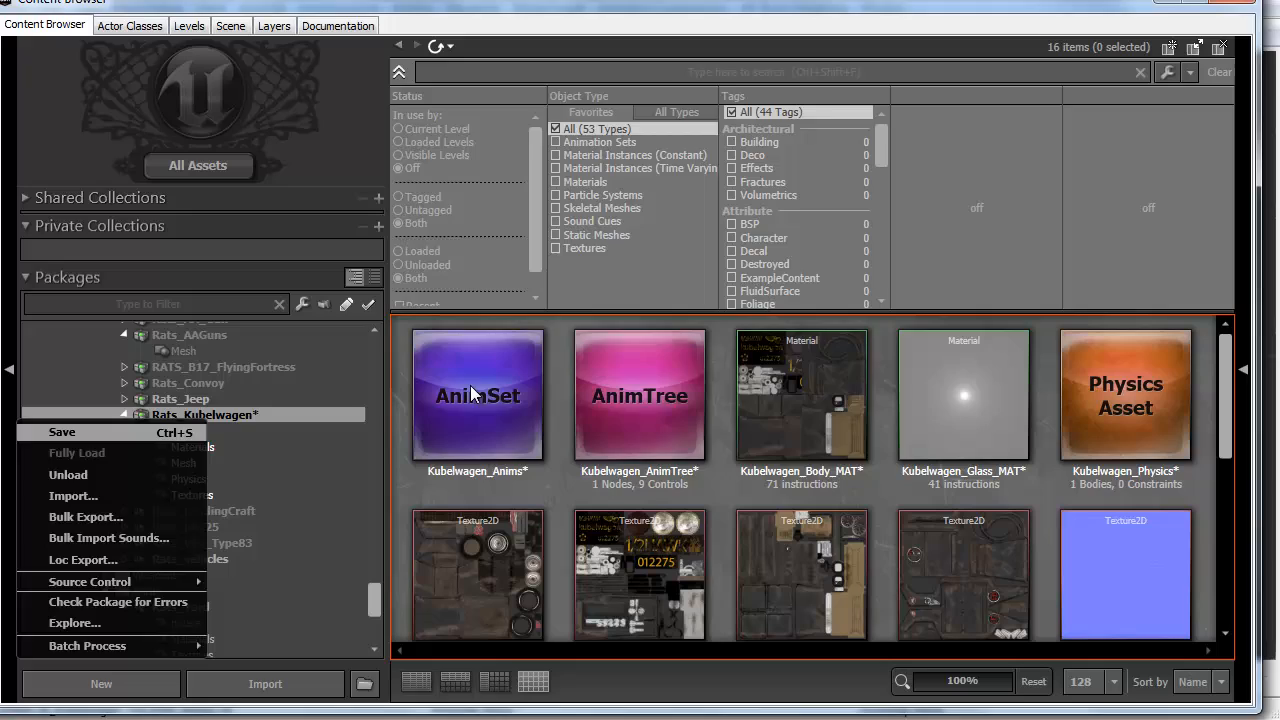
- Save the Rats_Kubelwagen package and open the recent map Environ_Barn.udk
click(100, 433)
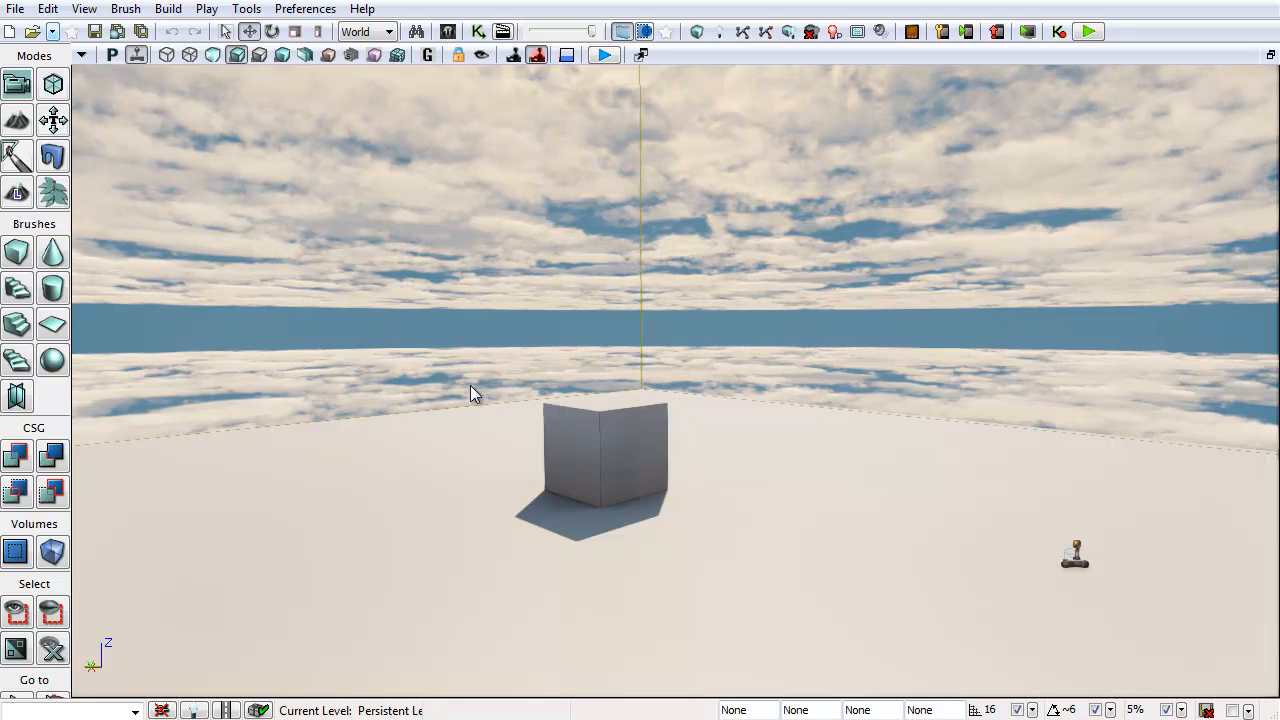
click(52, 31)
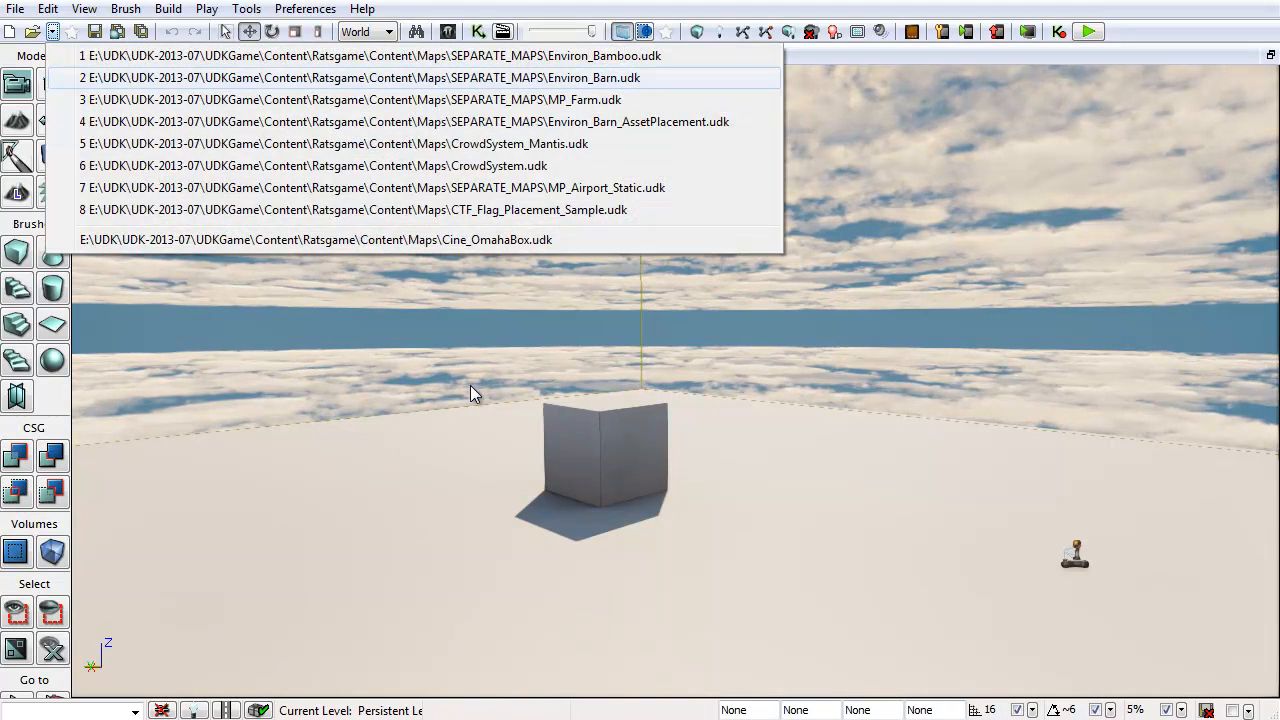
click(360, 78)
click(1251, 669)
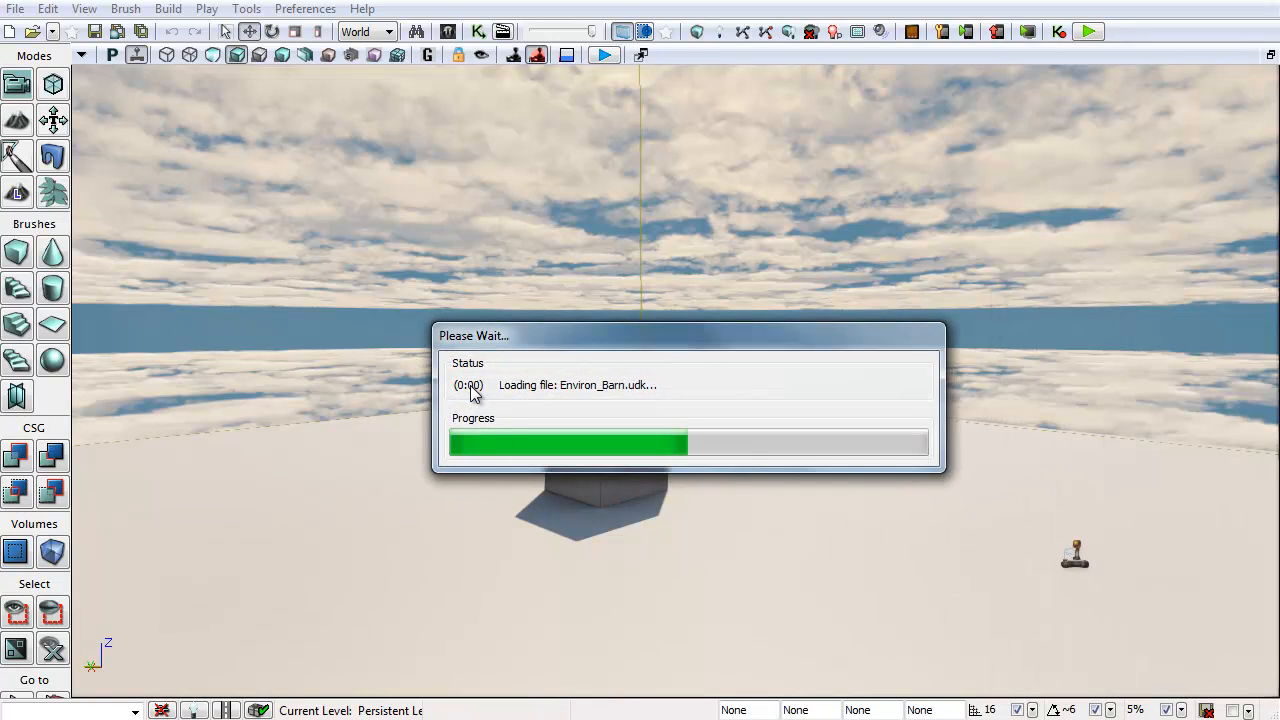
- Fly through the barn level and examine the parked Kubelwagen and the green army jeep
scroll(470, 385, down, 5)
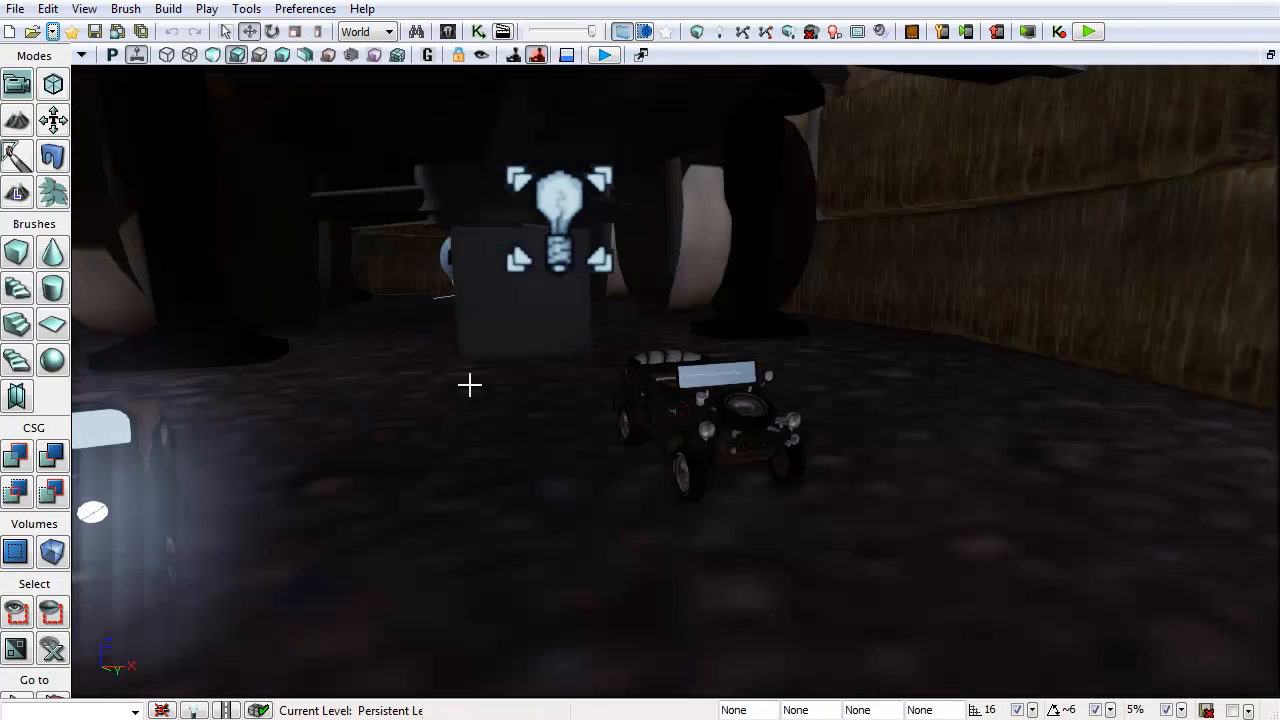
drag(470, 385, 470, 385)
scroll(470, 385, up, 3)
scroll(470, 385, down, 3)
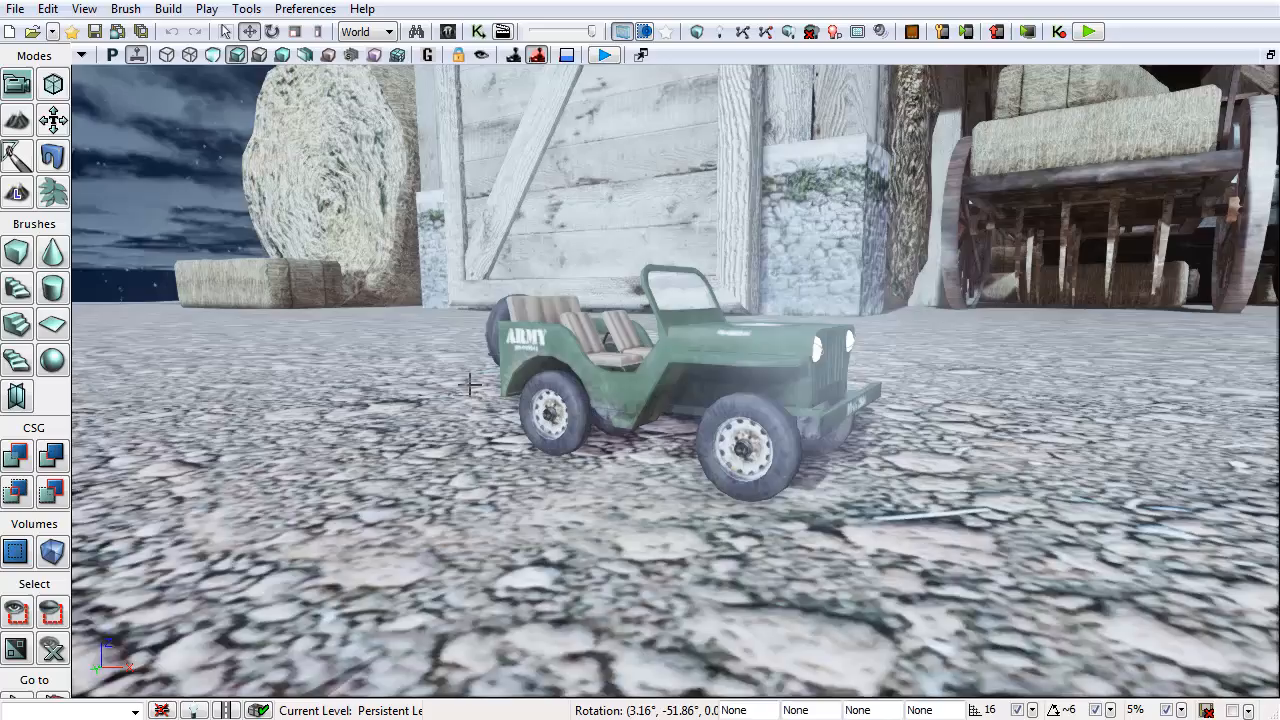
drag(470, 385, 470, 385)
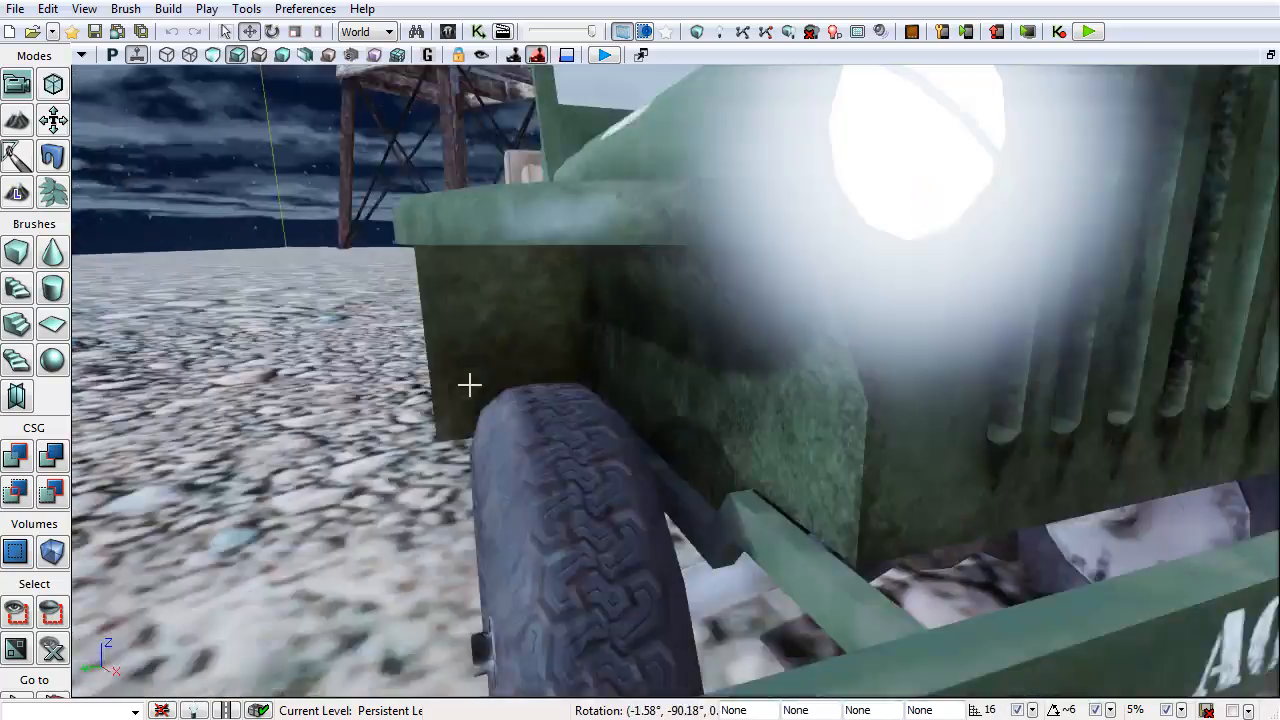
drag(469, 384, 469, 384)
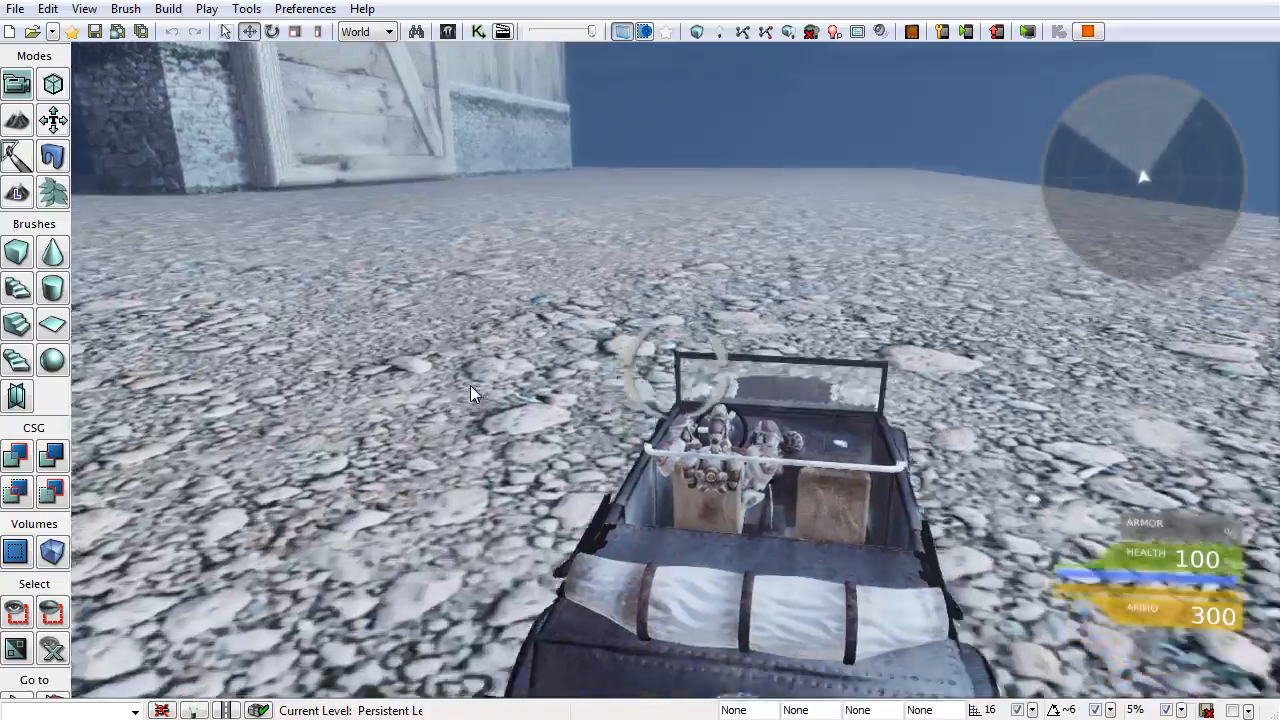
- Test-drive the Kubelwagen around the barn yard in a play session, and end the session
key(w)
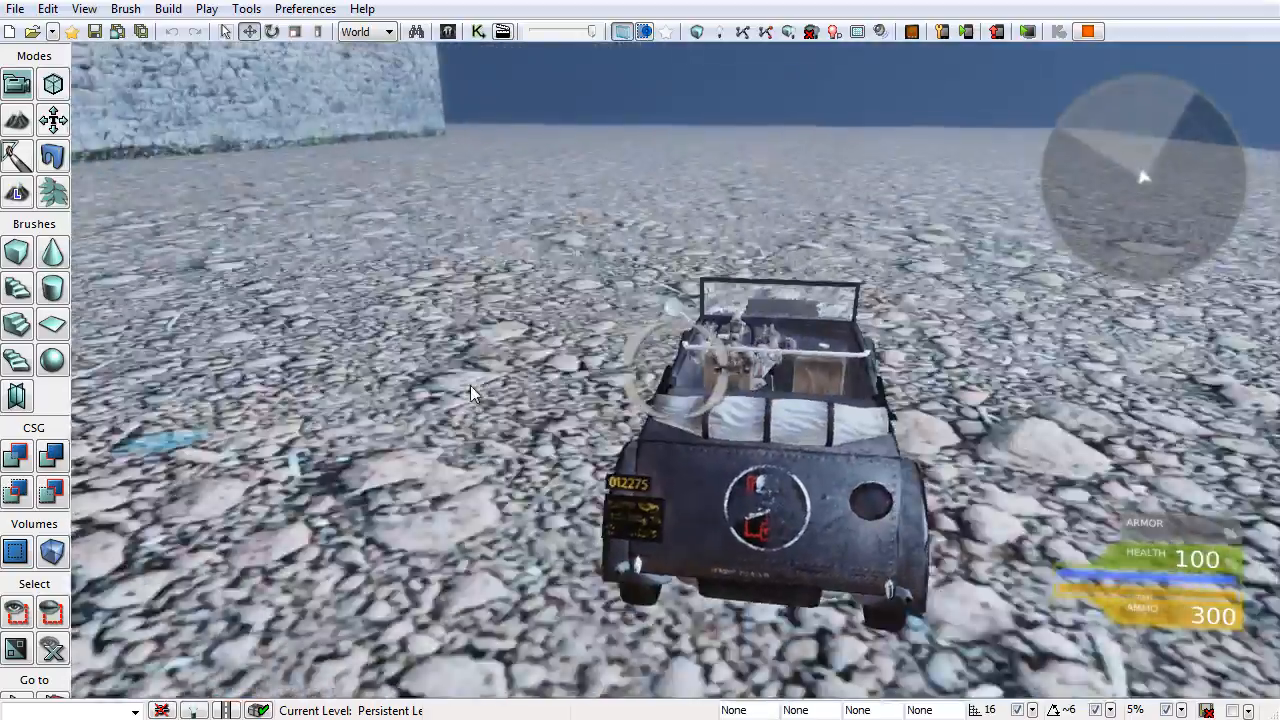
key(w)
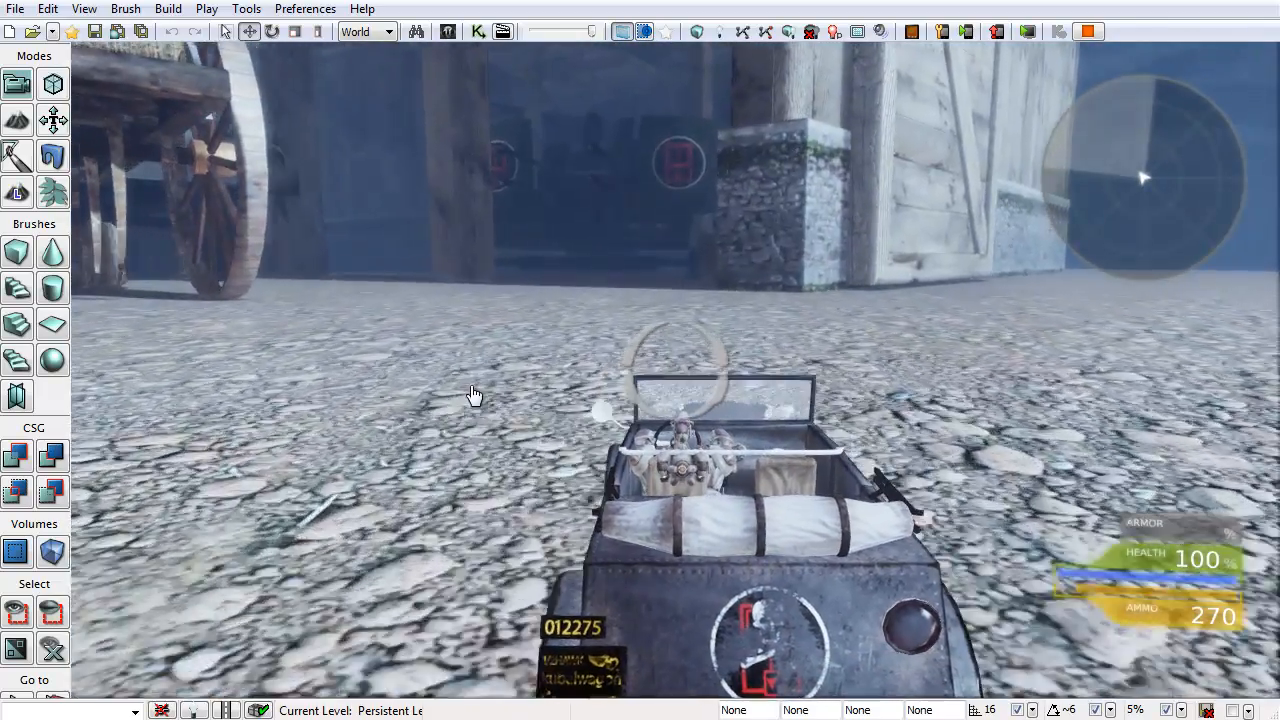
key(Escape)
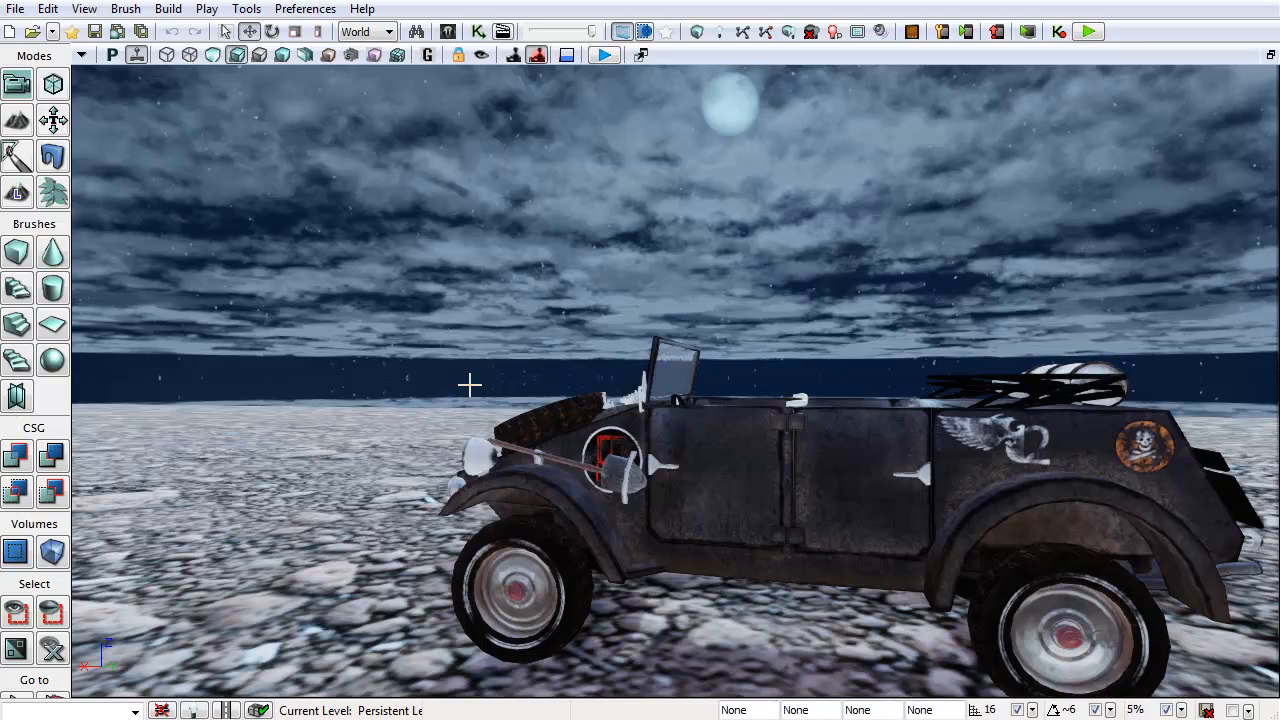
- Examine the Kubelwagen's body, wheels, headlights and decals in the level from the side, below, front and rear
key(a)
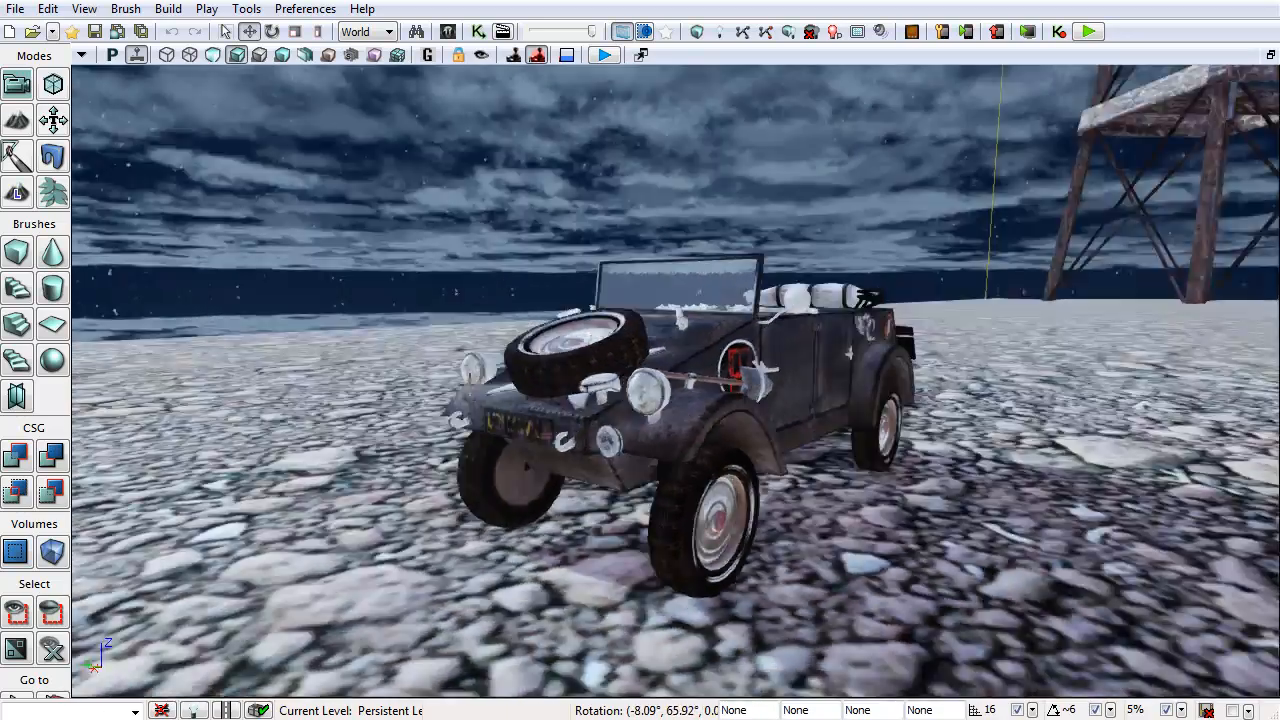
key(d)
scroll(470, 384, down, 4)
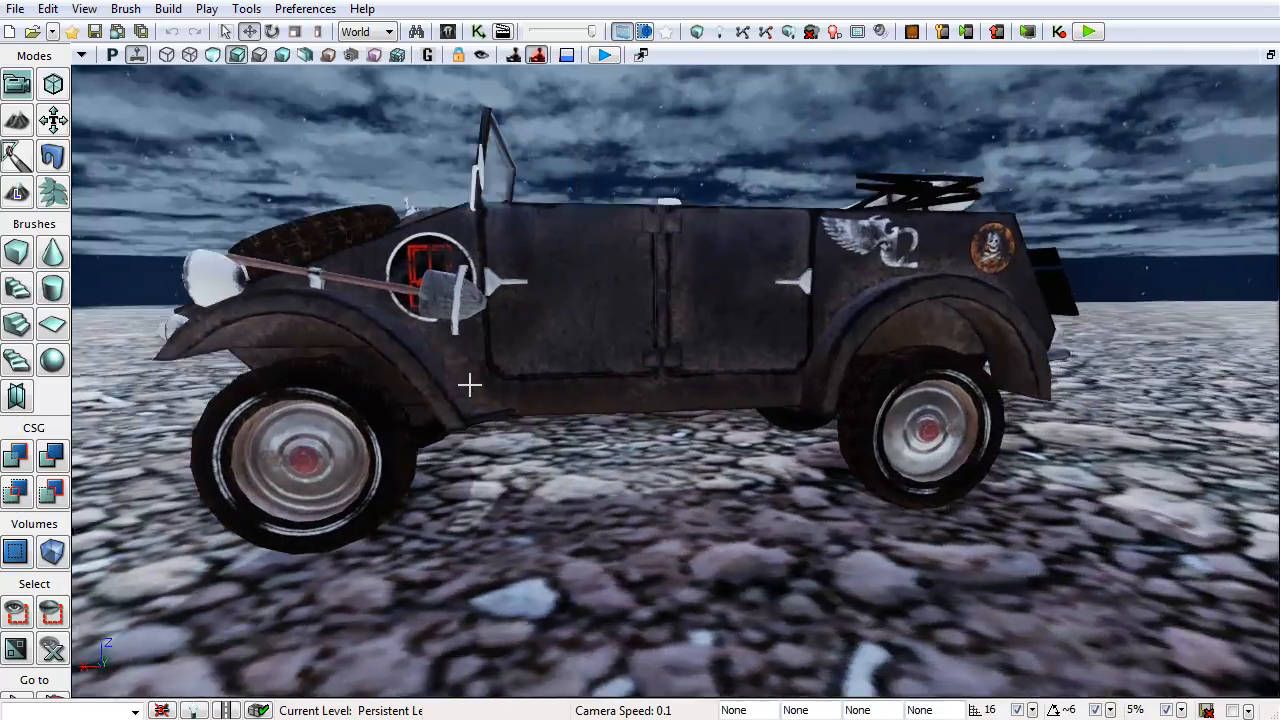
key(w)
key(s)
key(d)
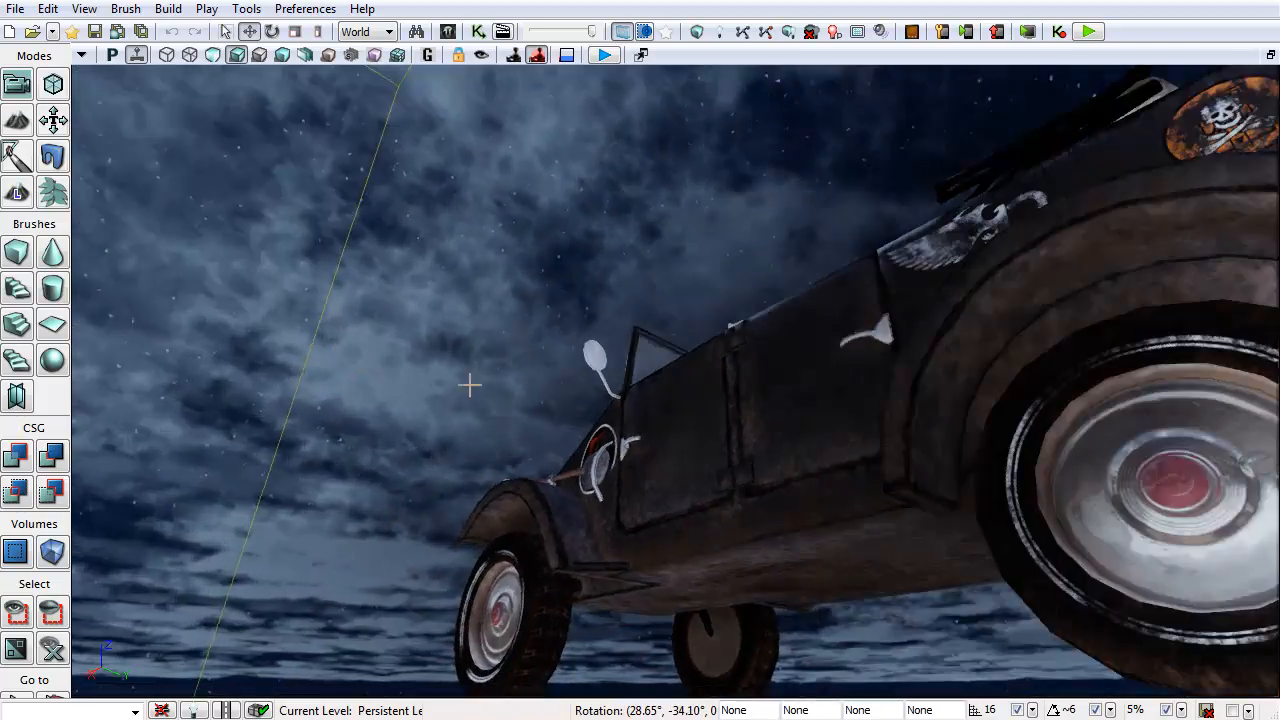
key(a)
key(e)
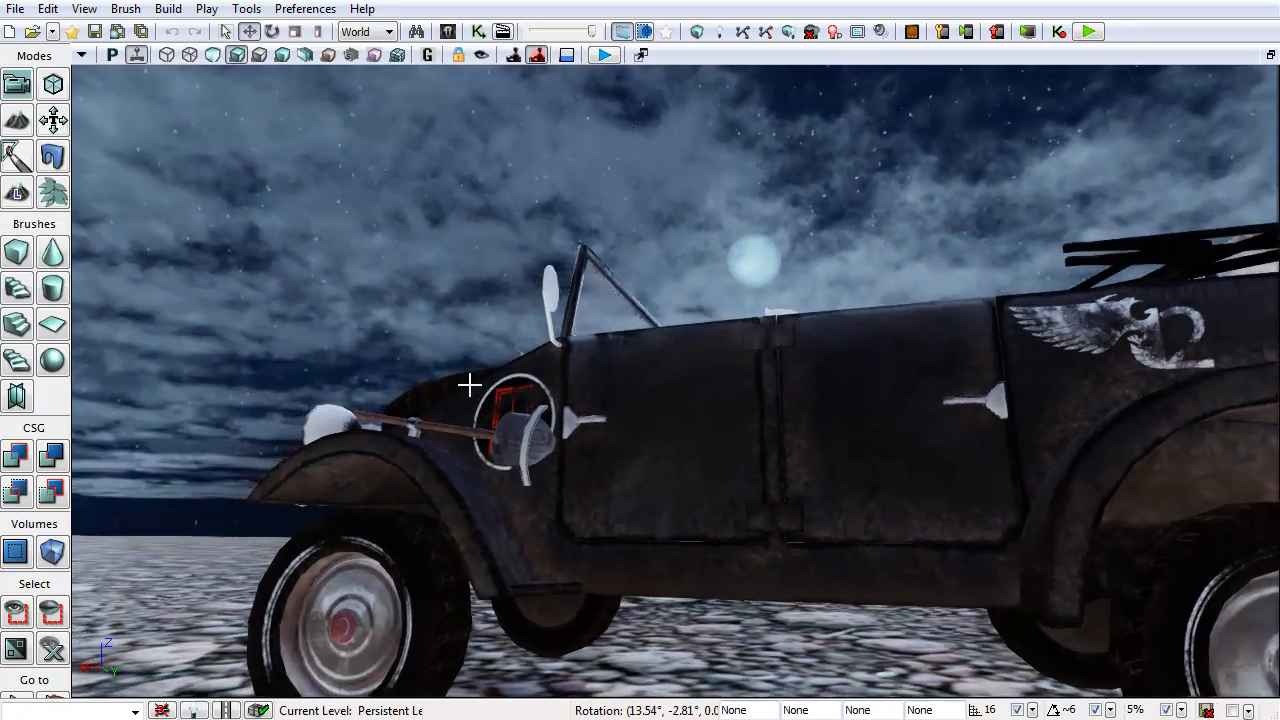
key(s)
key(a)
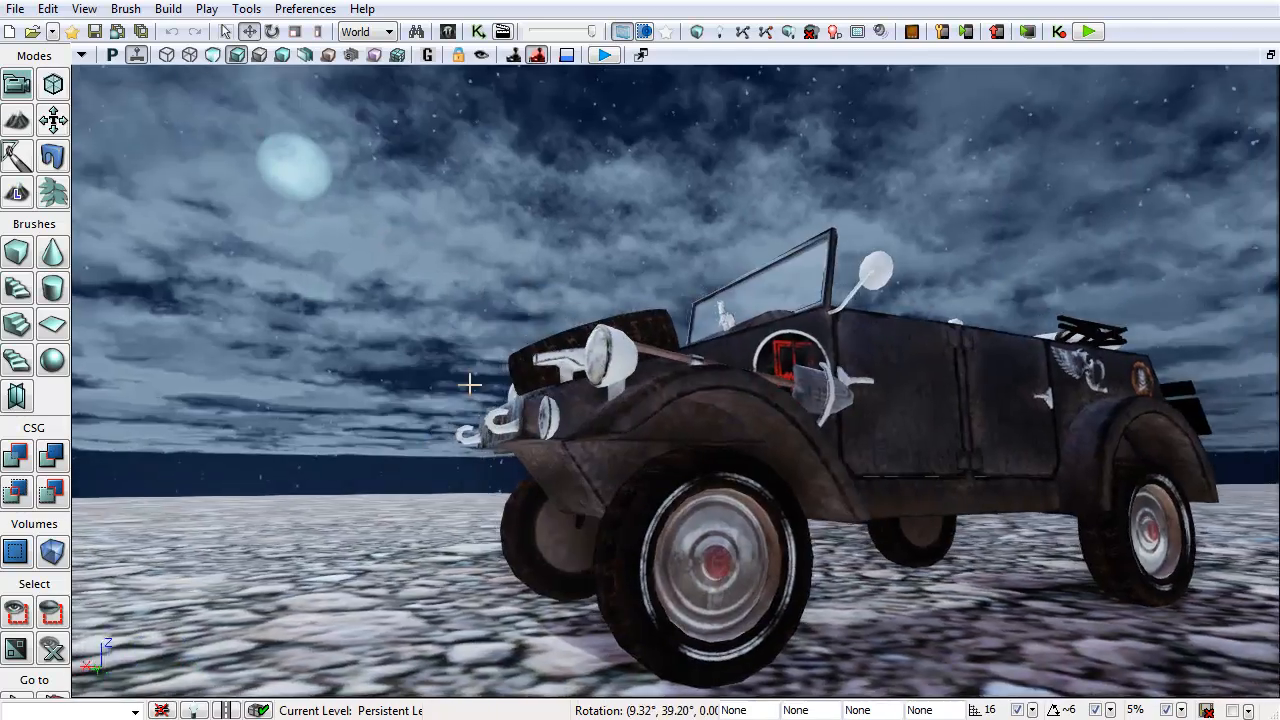
key(a)
key(d)
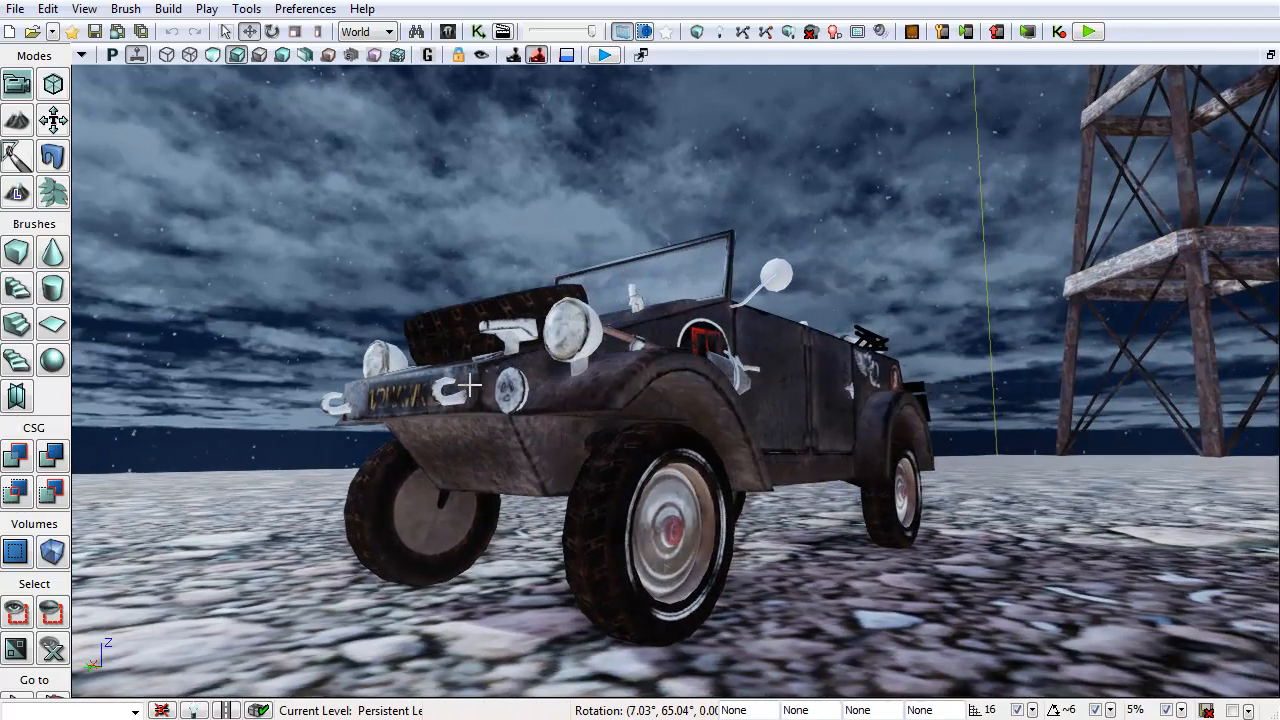
drag(470, 385, 465, 384)
key(d)
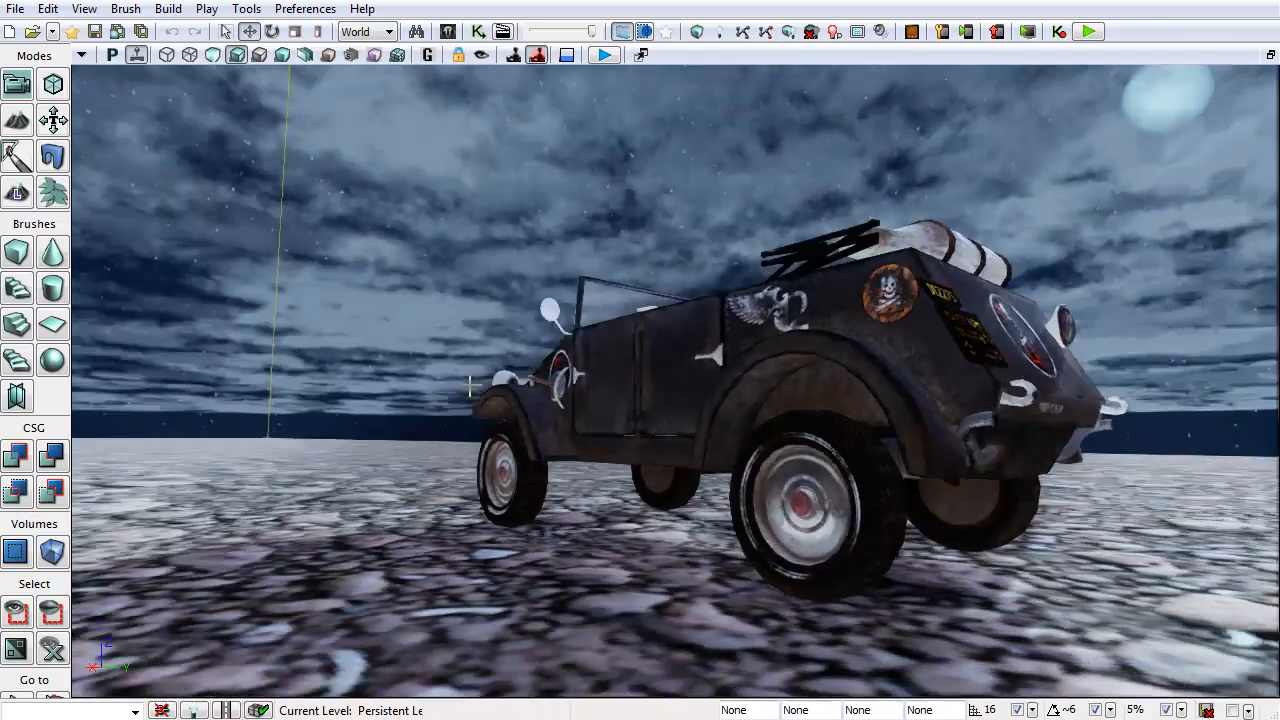
key(d)
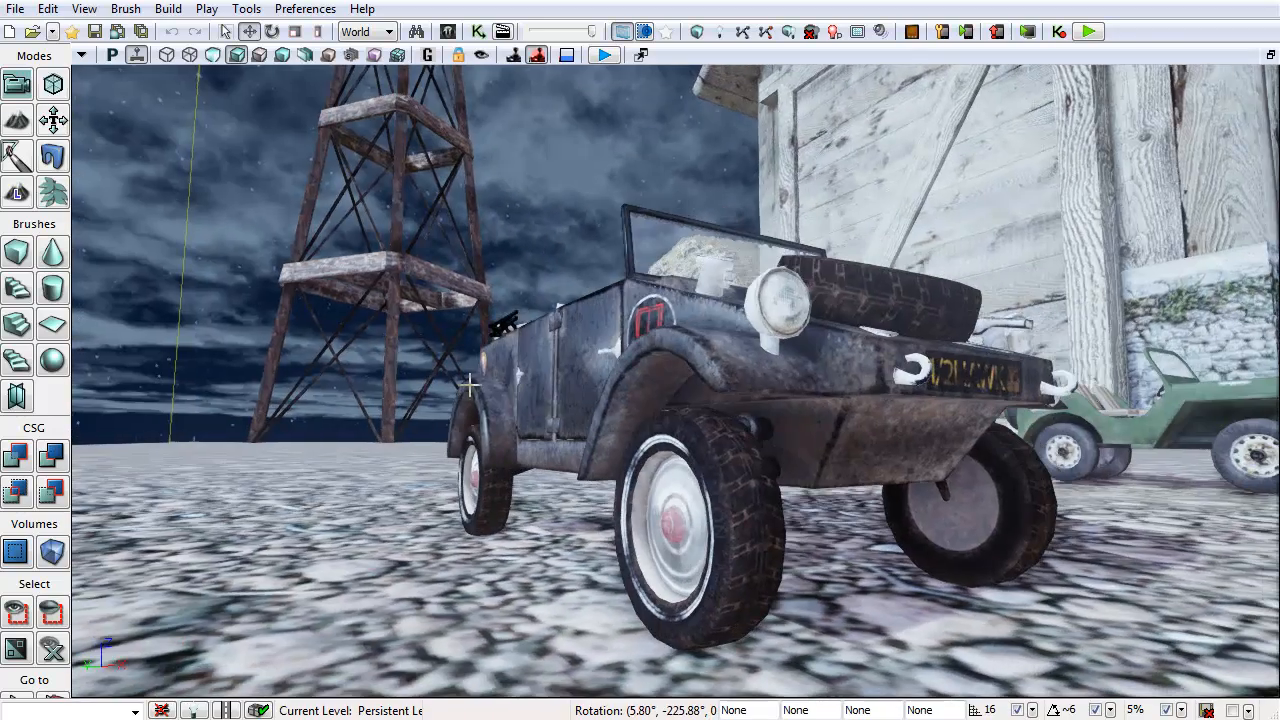